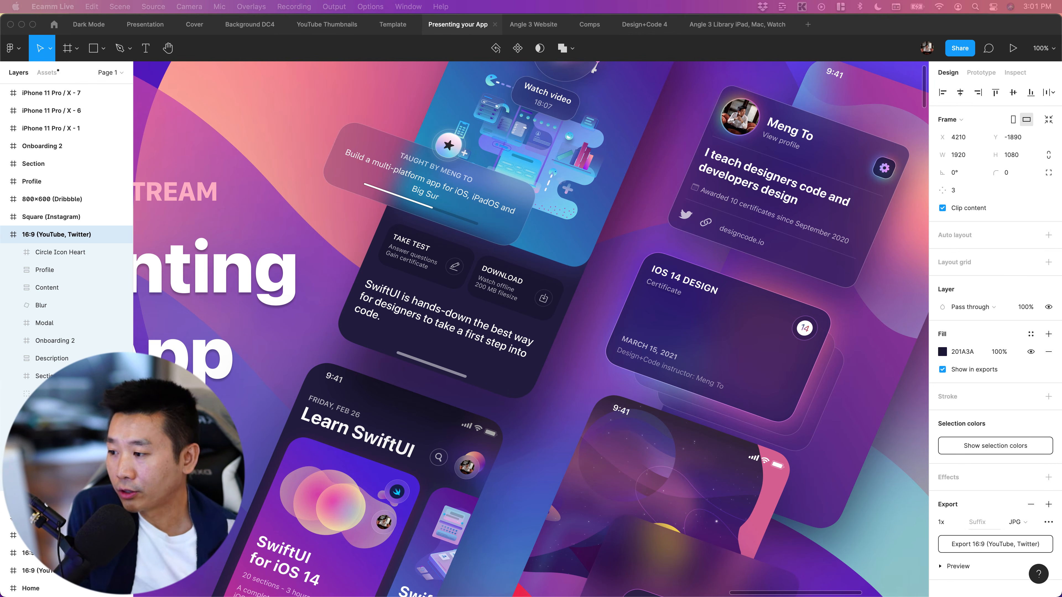
# Examine the three finished 16:9 "Presenting your App" covers: the tilted-screens layout, the phone mockup and the diagonal screen collage
pyautogui.click(574, 239)
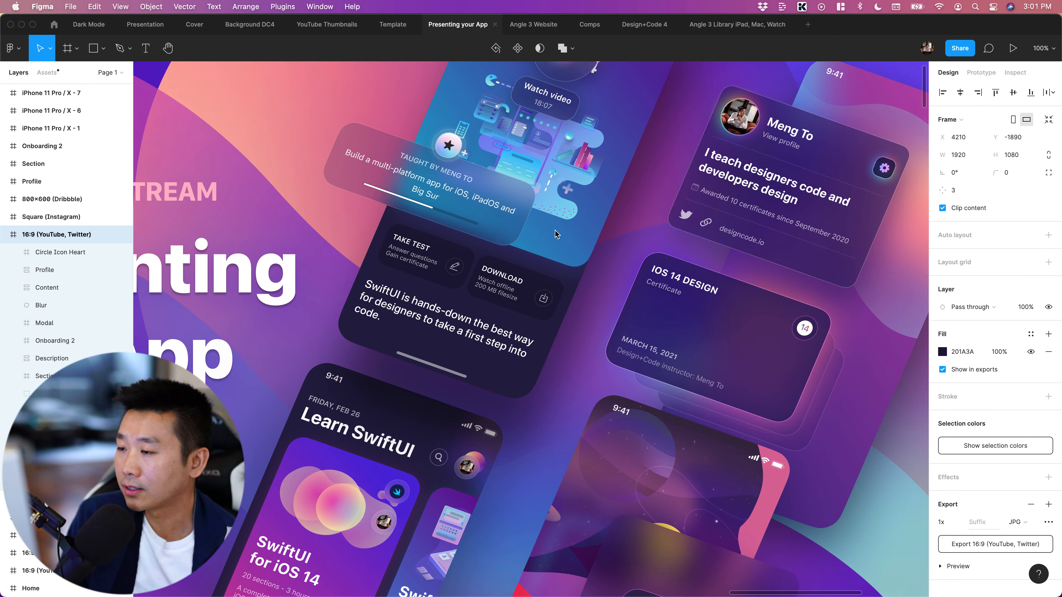
pyautogui.click(620, 273)
pyautogui.press('-')
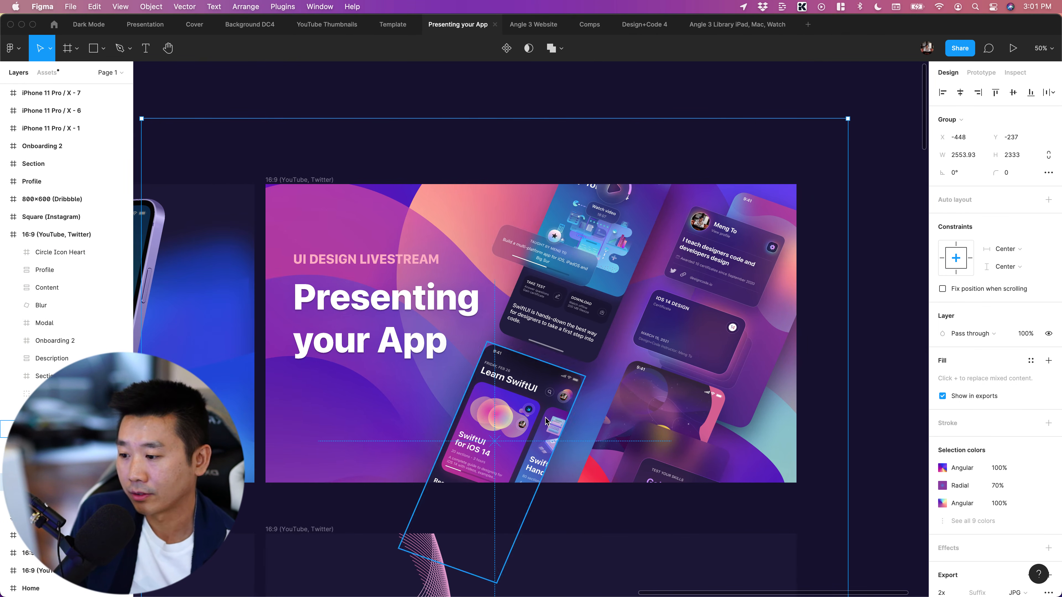
pyautogui.hscroll(3, 690, 355)
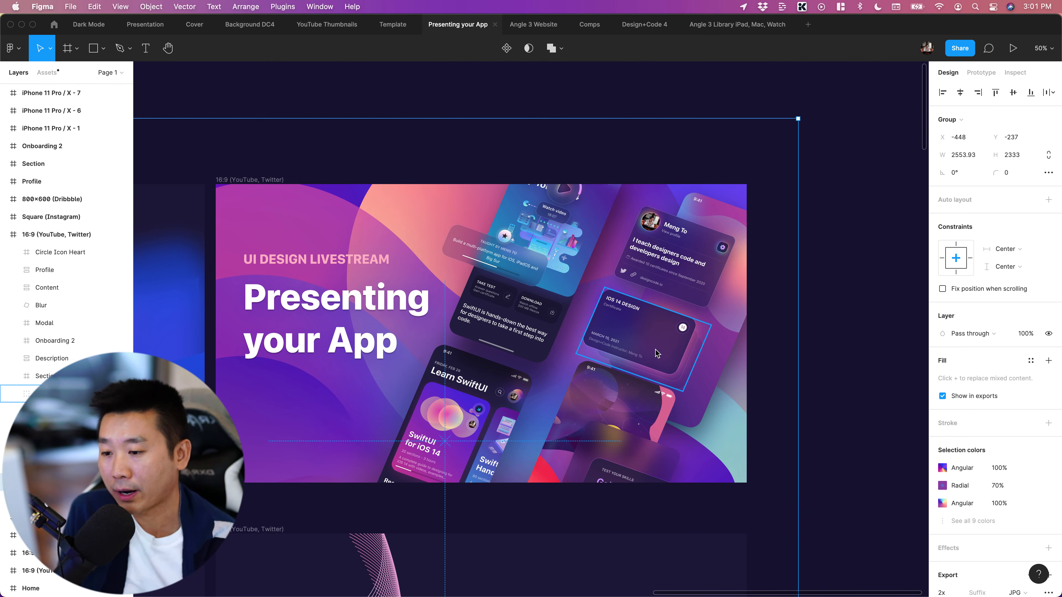
pyautogui.hscroll(-10, 636, 368)
pyautogui.hscroll(-5, 456, 507)
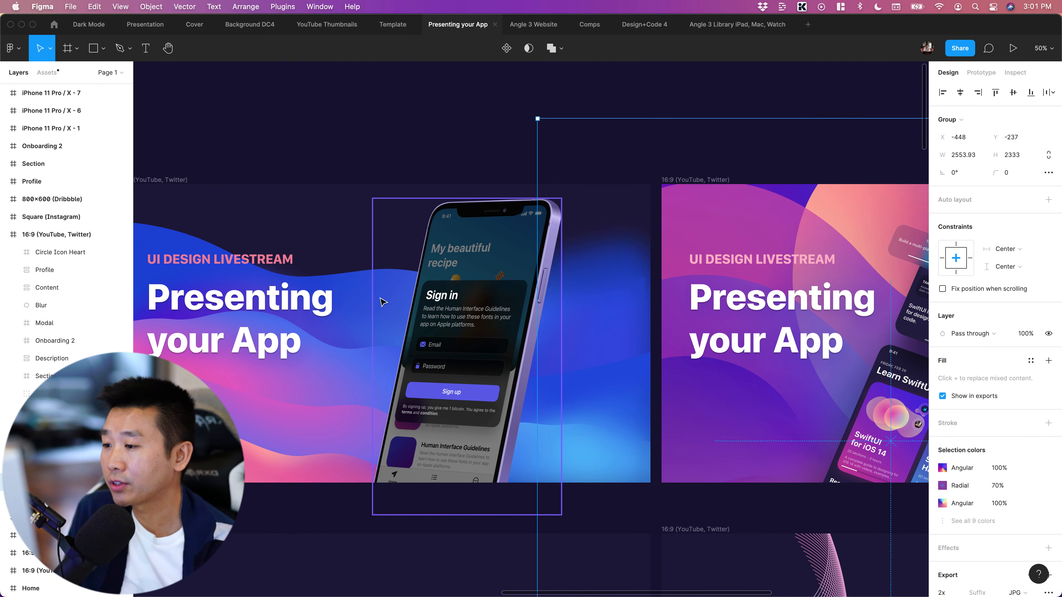
pyautogui.hscroll(-2, 379, 301)
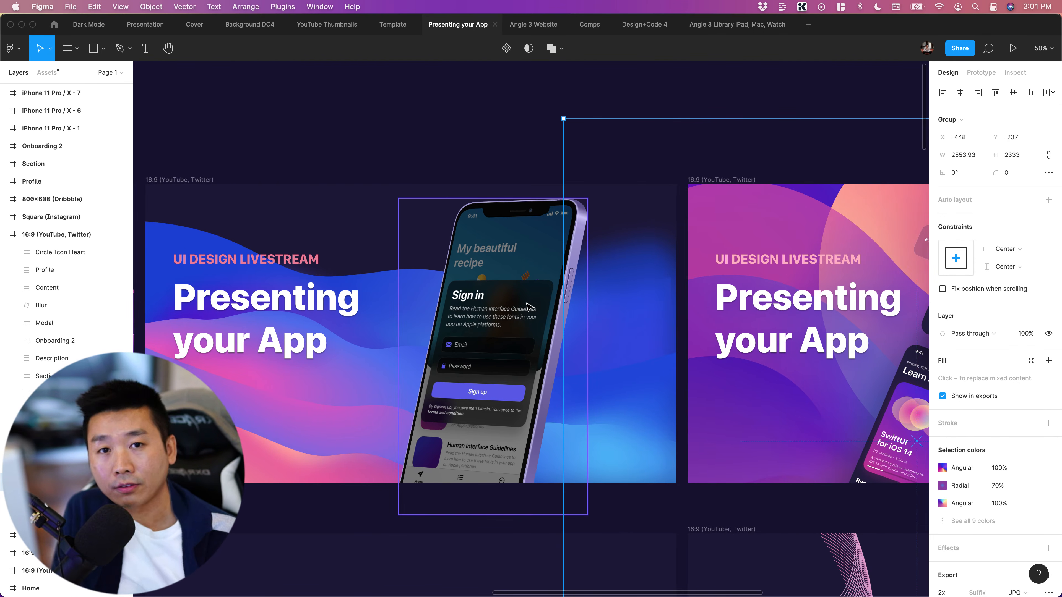
pyautogui.hscroll(-10, 526, 306)
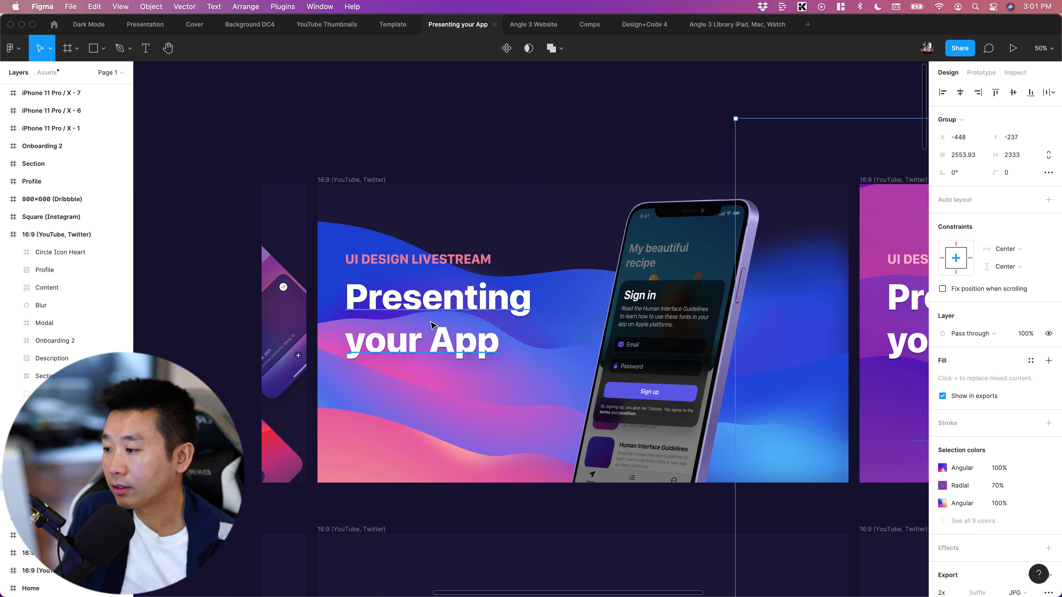
pyautogui.hscroll(-15, 542, 409)
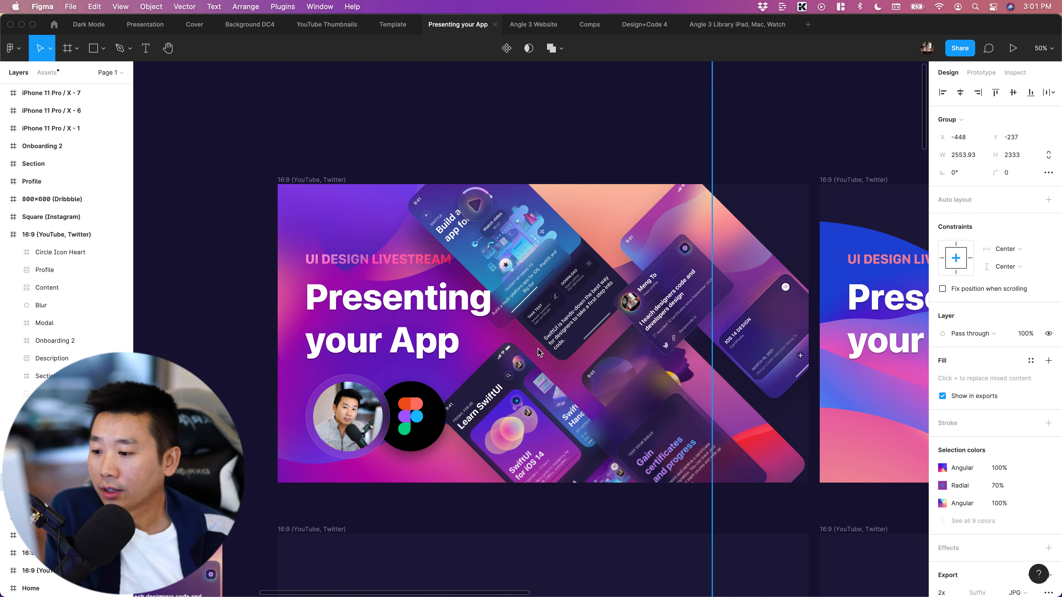
pyautogui.hscroll(3, 347, 419)
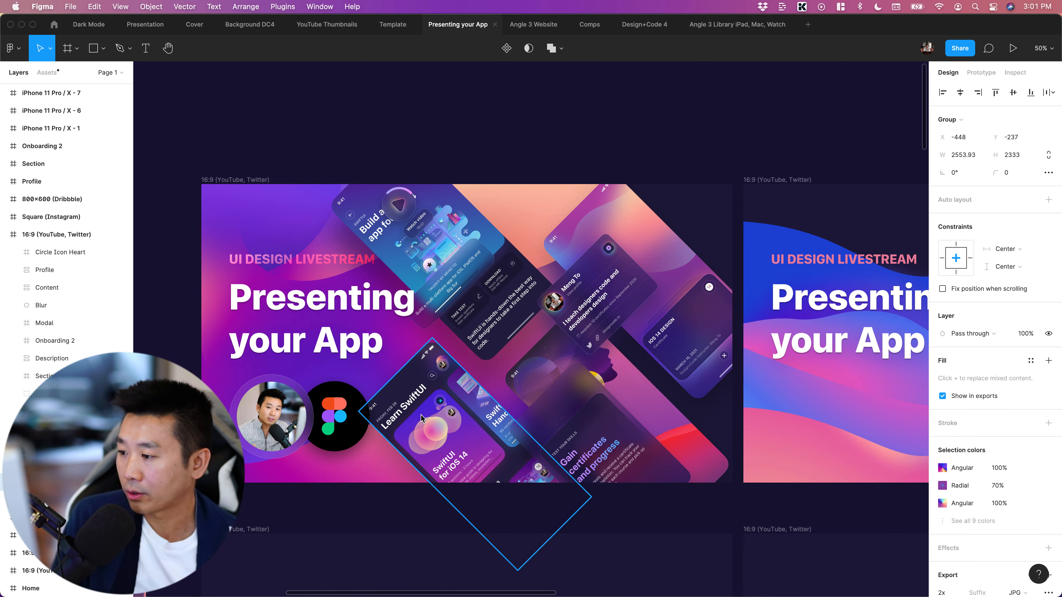
pyautogui.scroll(-3, 422, 418)
pyautogui.scroll(-4, 427, 435)
pyautogui.hscroll(-2, 426, 435)
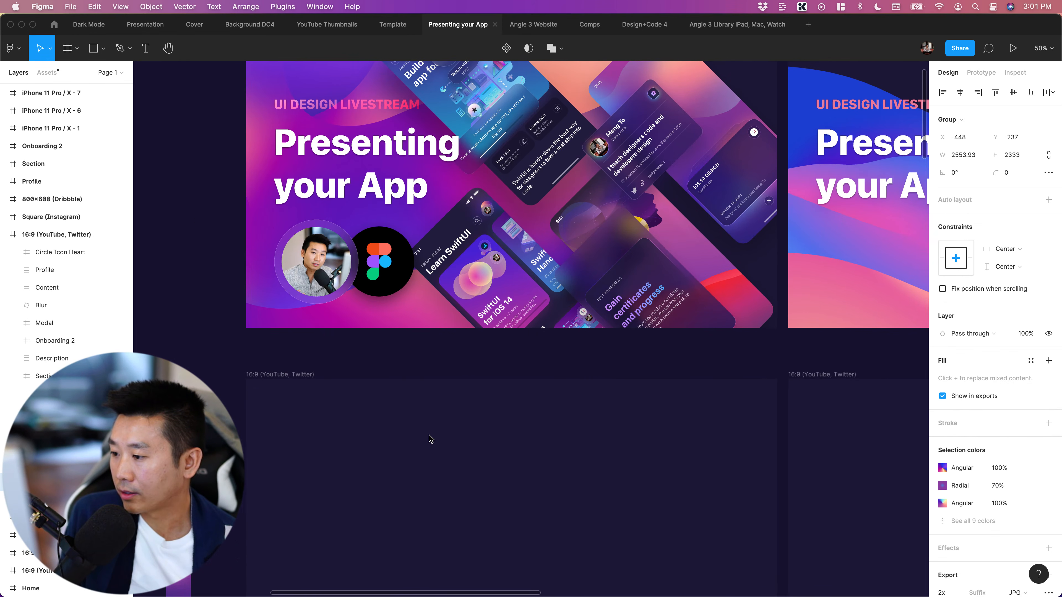
pyautogui.hscroll(2, 430, 438)
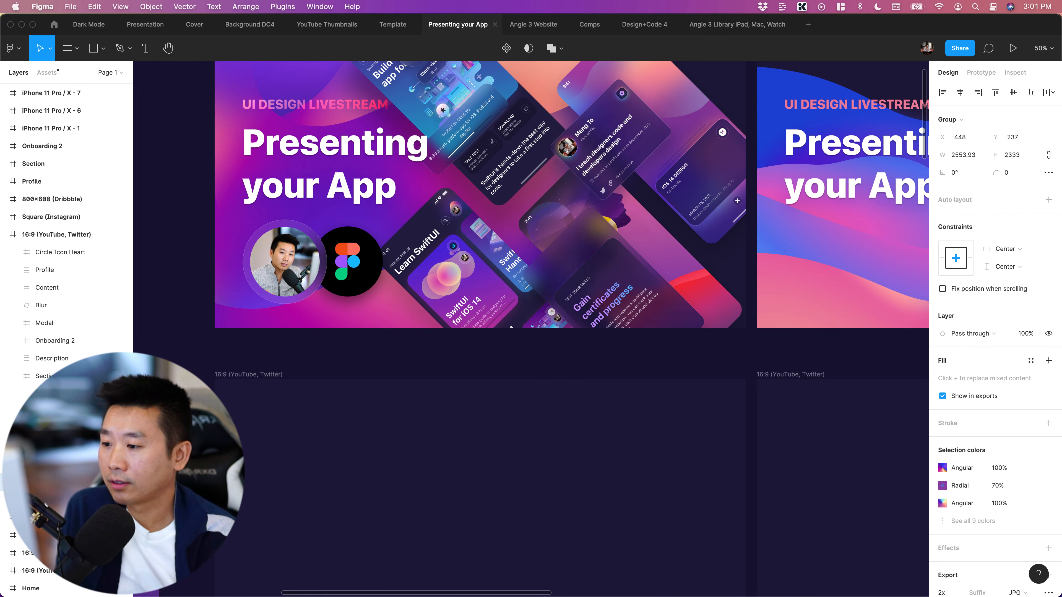
pyautogui.click(563, 351)
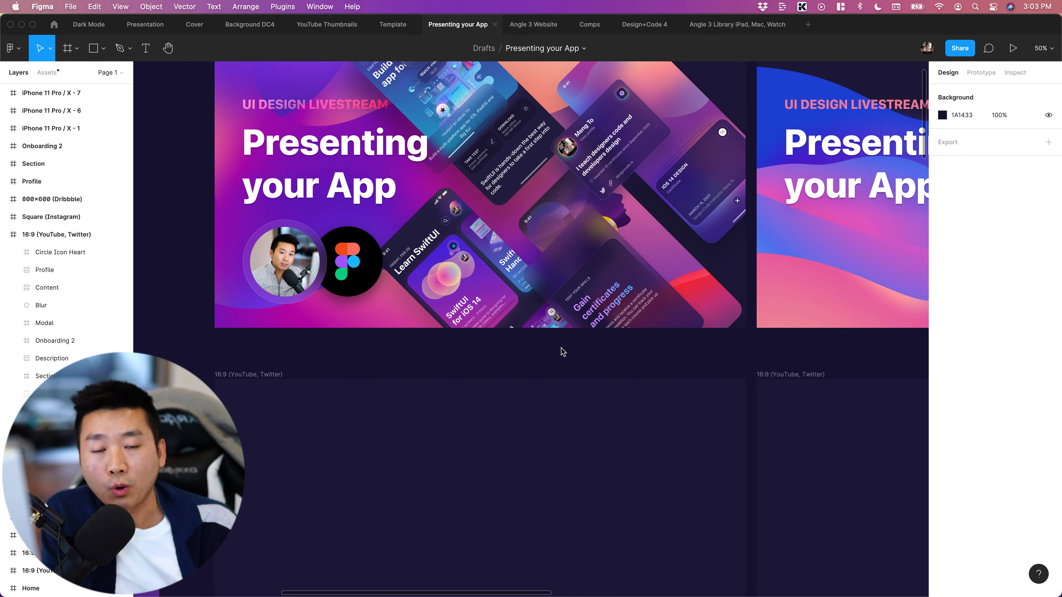
pyautogui.scroll(-1, 562, 352)
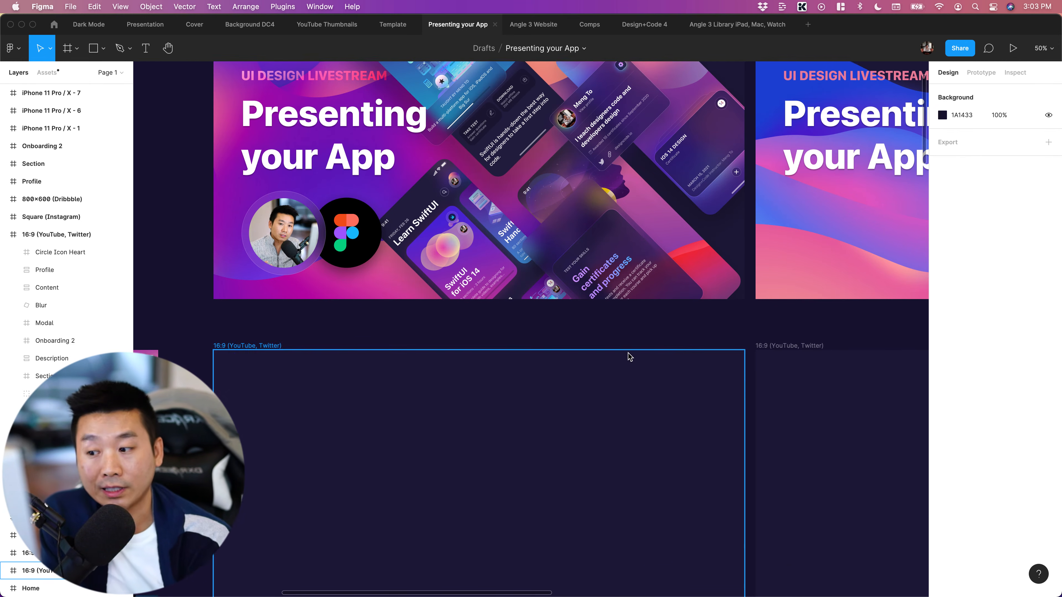
pyautogui.scroll(2, 629, 355)
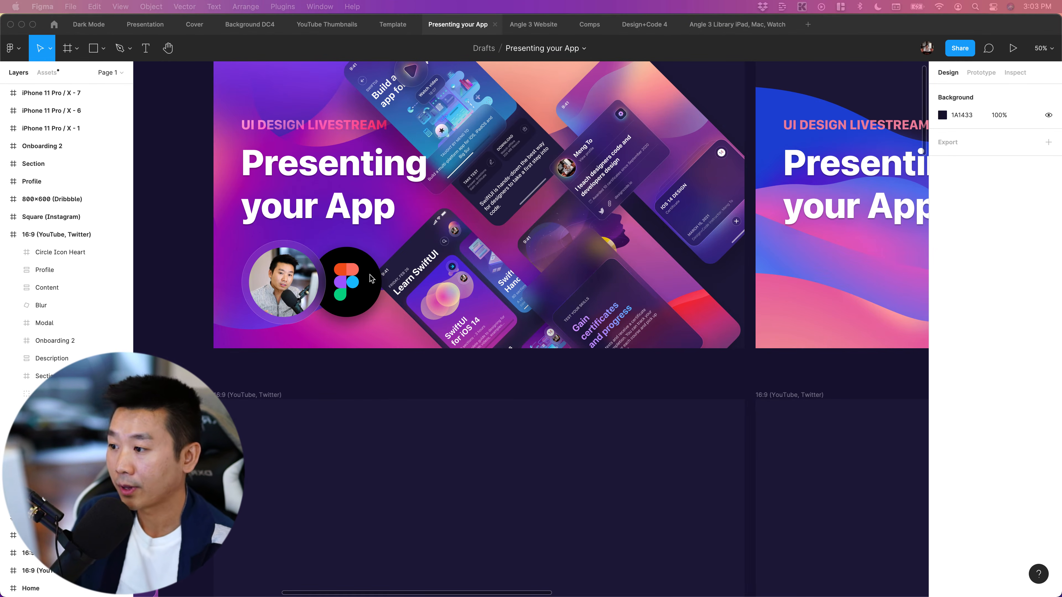
pyautogui.click(303, 385)
pyautogui.scroll(-2, 303, 385)
pyautogui.hscroll(-1, 304, 385)
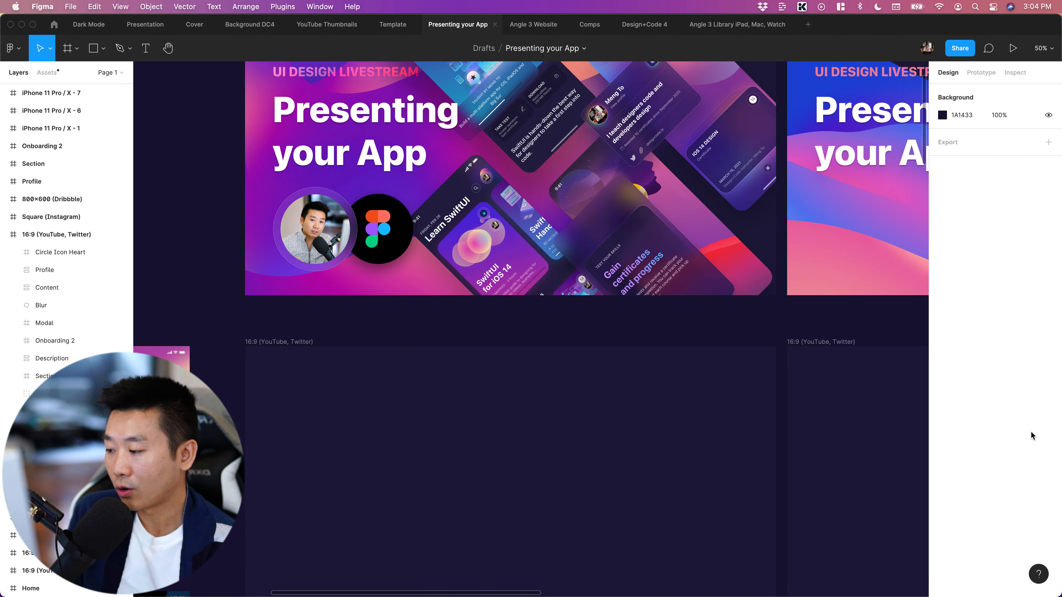
# Survey the empty 16:9 (YouTube, Twitter), Square (Instagram) and 800x600 (Dribbble) frames alongside the finished covers
pyautogui.press('-')
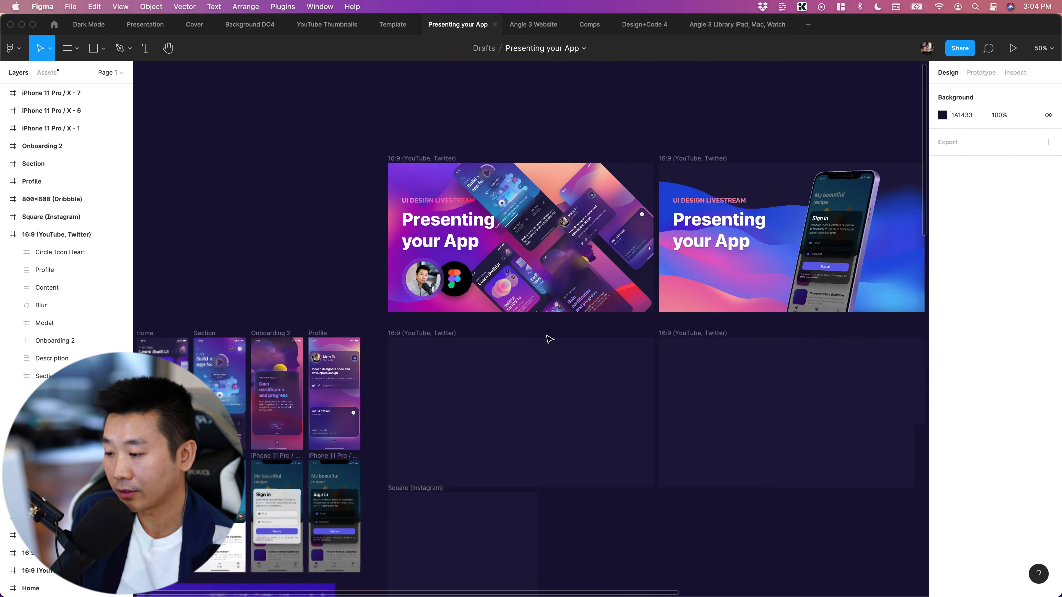
pyautogui.hscroll(5, 549, 338)
pyautogui.scroll(-3, 549, 338)
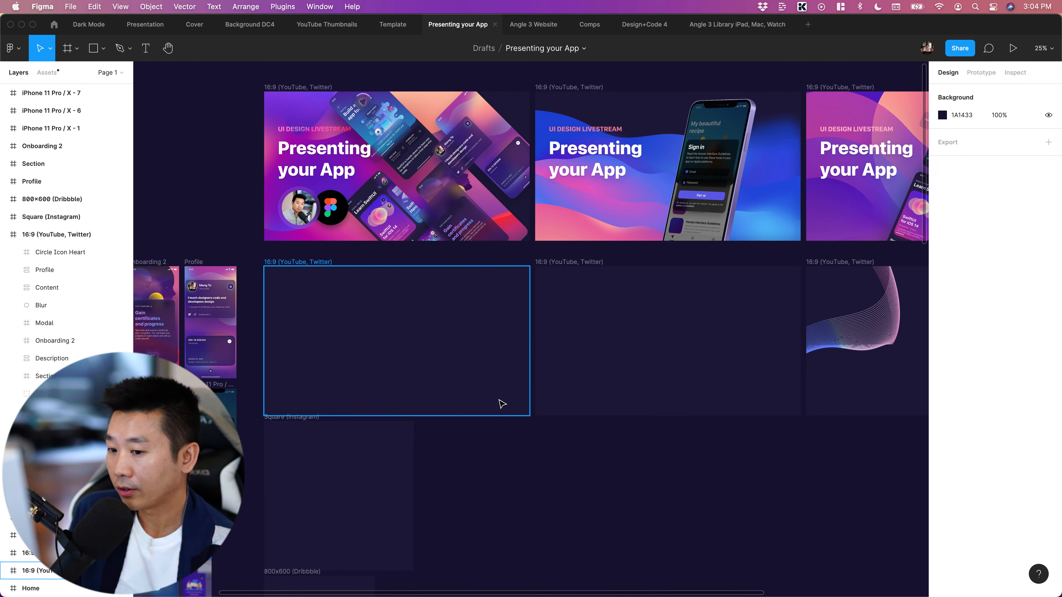
pyautogui.hscroll(2, 532, 403)
pyautogui.hscroll(-2, 523, 396)
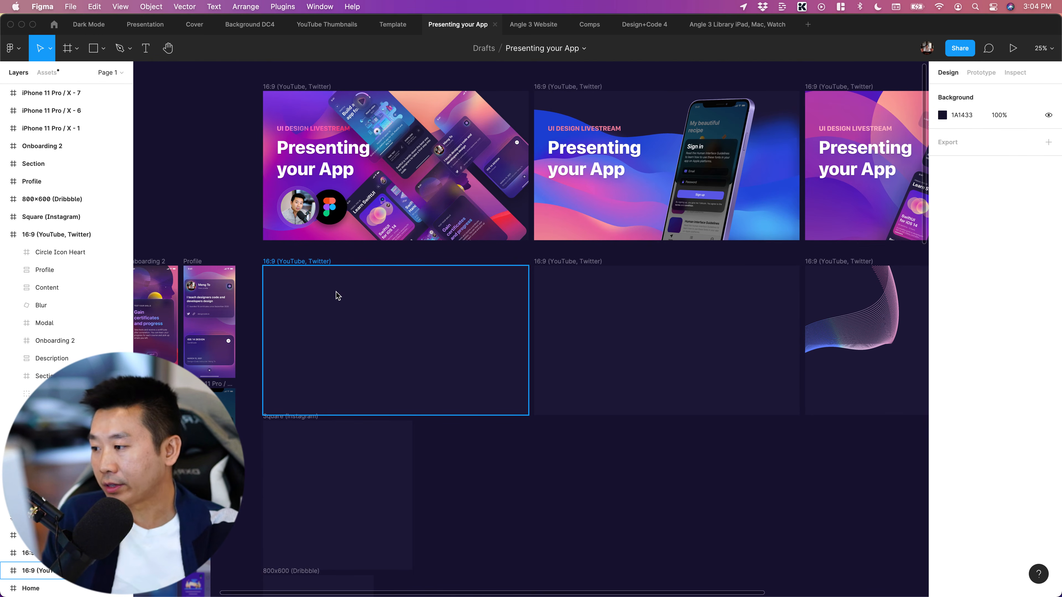
pyautogui.hscroll(3, 612, 368)
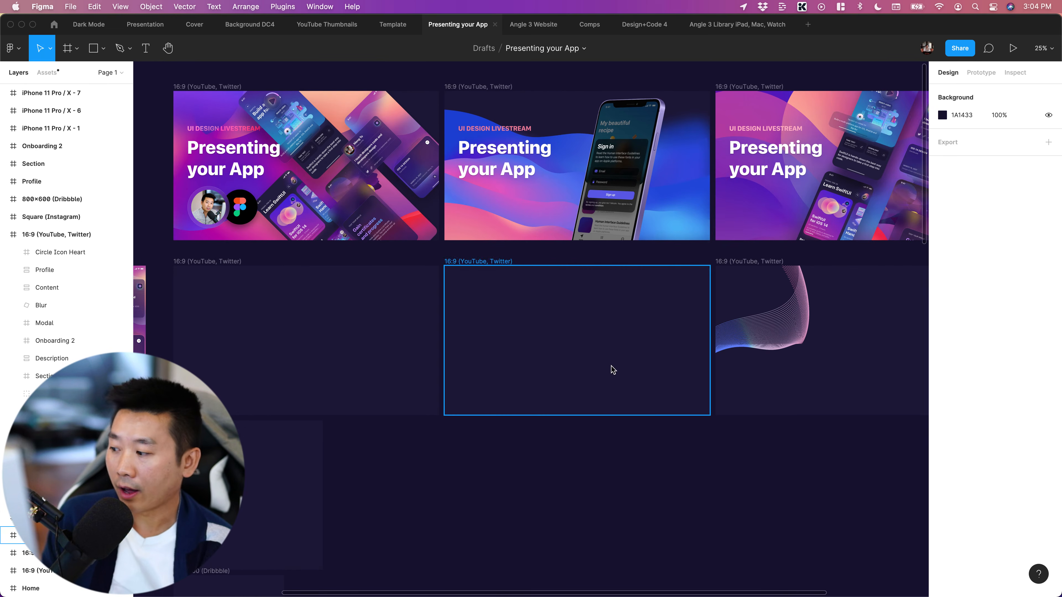
pyautogui.scroll(-3, 470, 460)
pyautogui.hscroll(-6, 470, 461)
pyautogui.scroll(-2, 481, 437)
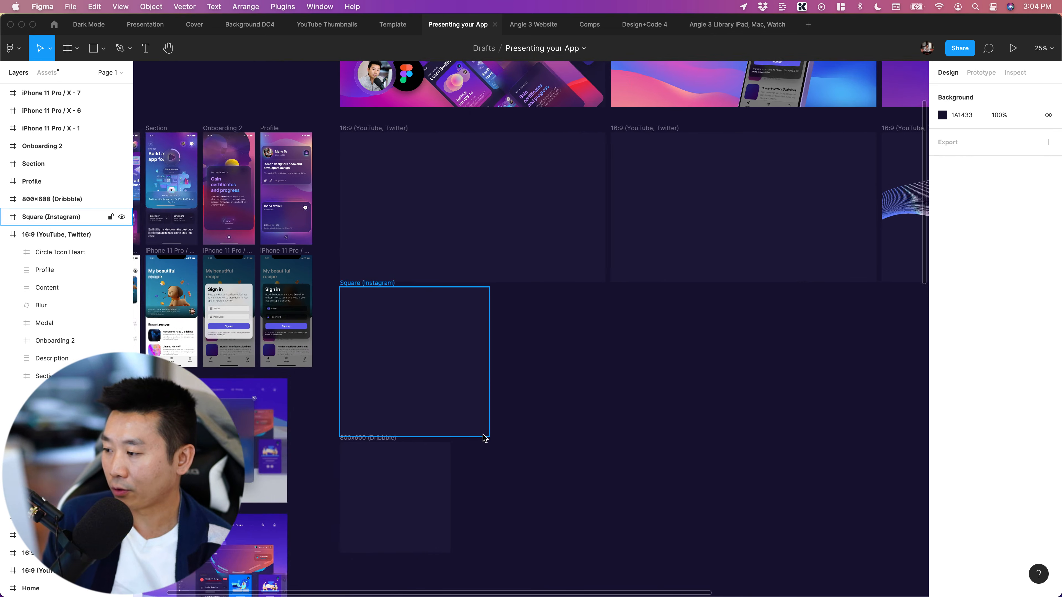
pyautogui.hscroll(-2, 536, 403)
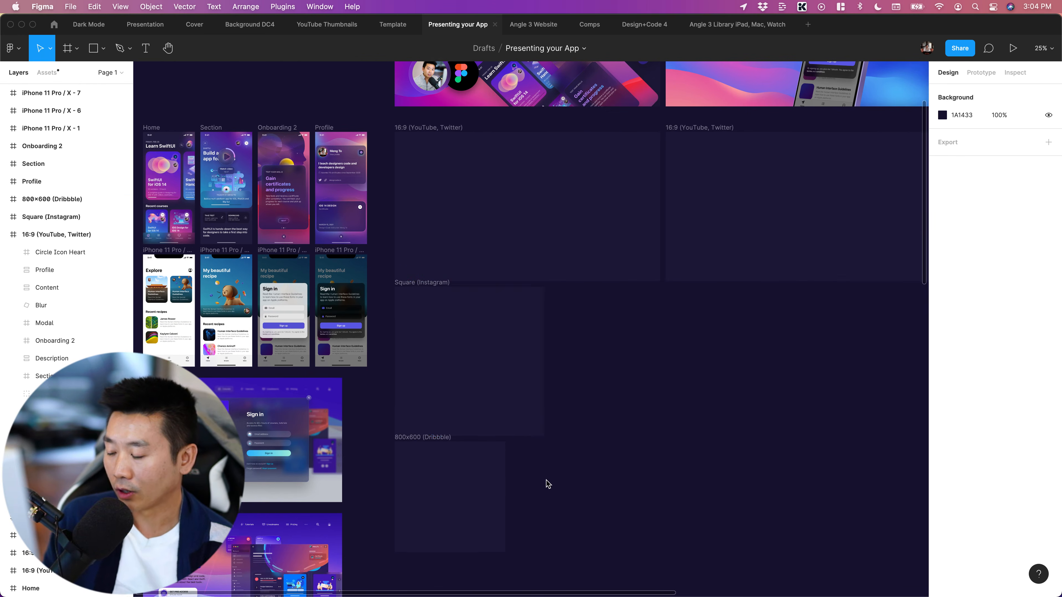
pyautogui.scroll(-3, 548, 484)
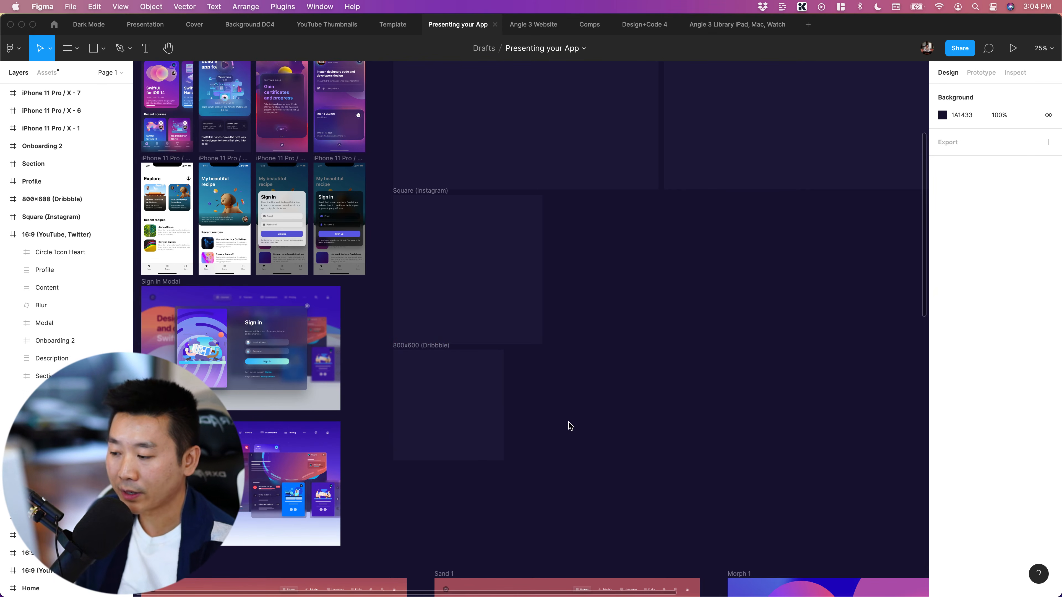
pyautogui.scroll(10, 579, 429)
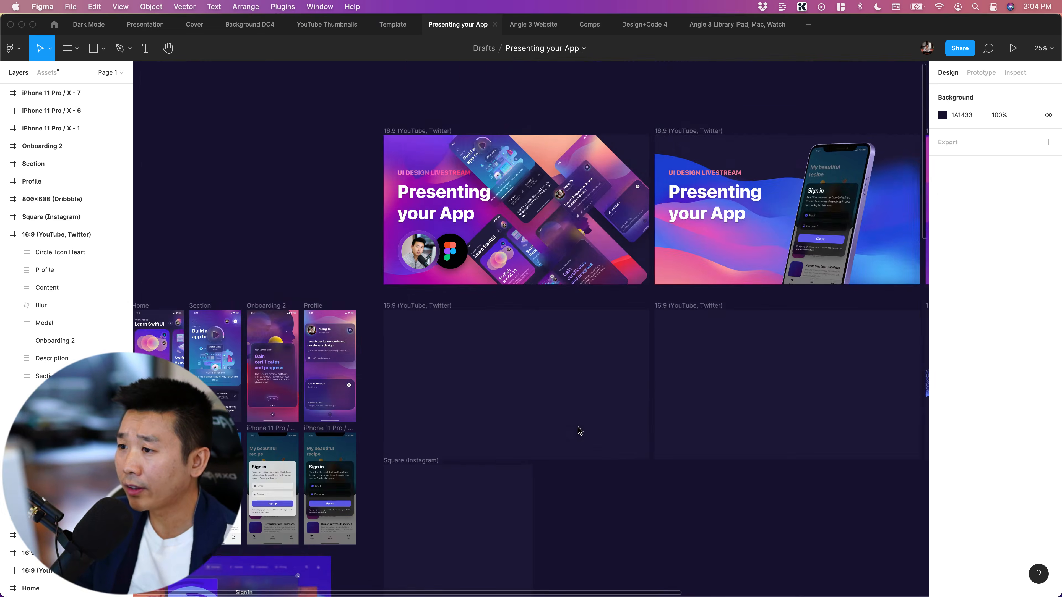
pyautogui.hscroll(4, 579, 429)
pyautogui.hscroll(2, 578, 427)
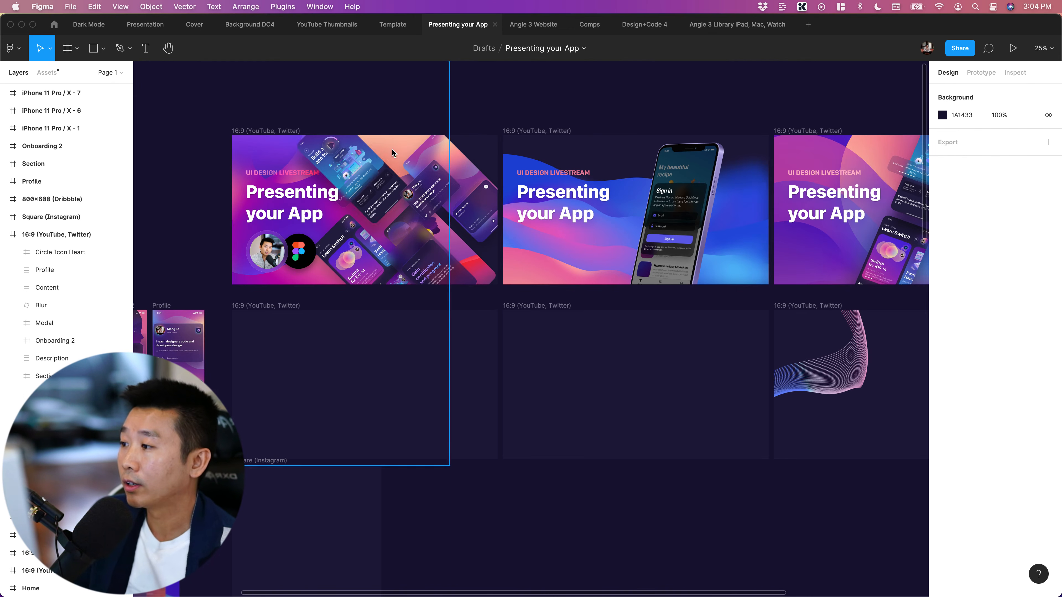
pyautogui.scroll(1, 476, 229)
pyautogui.hscroll(1, 476, 230)
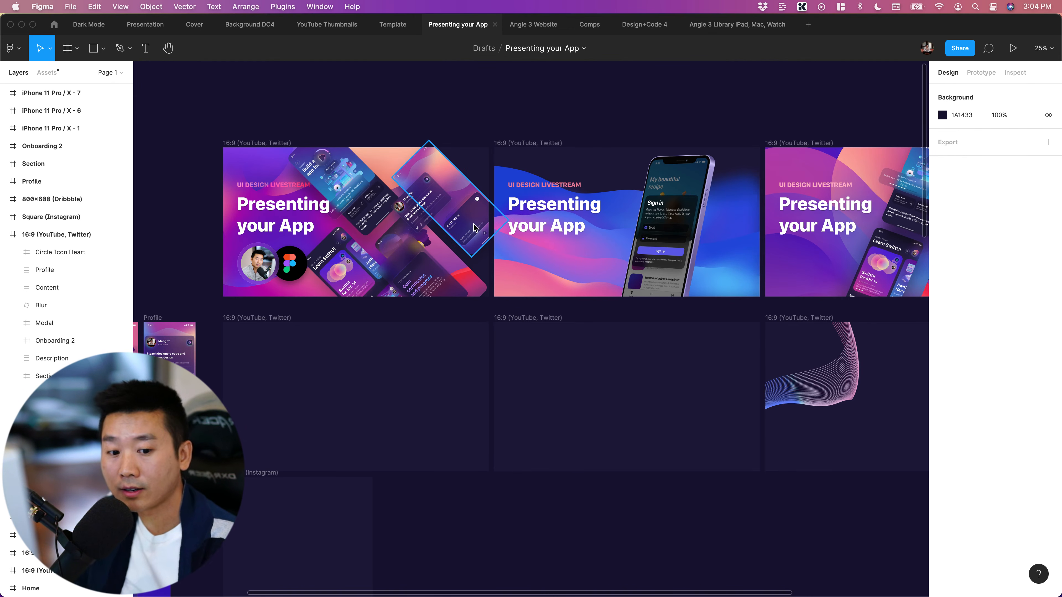
# Examine the source app screens, from Home, Section, Onboarding 2 and Profile to the iPhone 11 Pro / X recipe and sign-in screens
pyautogui.hscroll(-3, 449, 231)
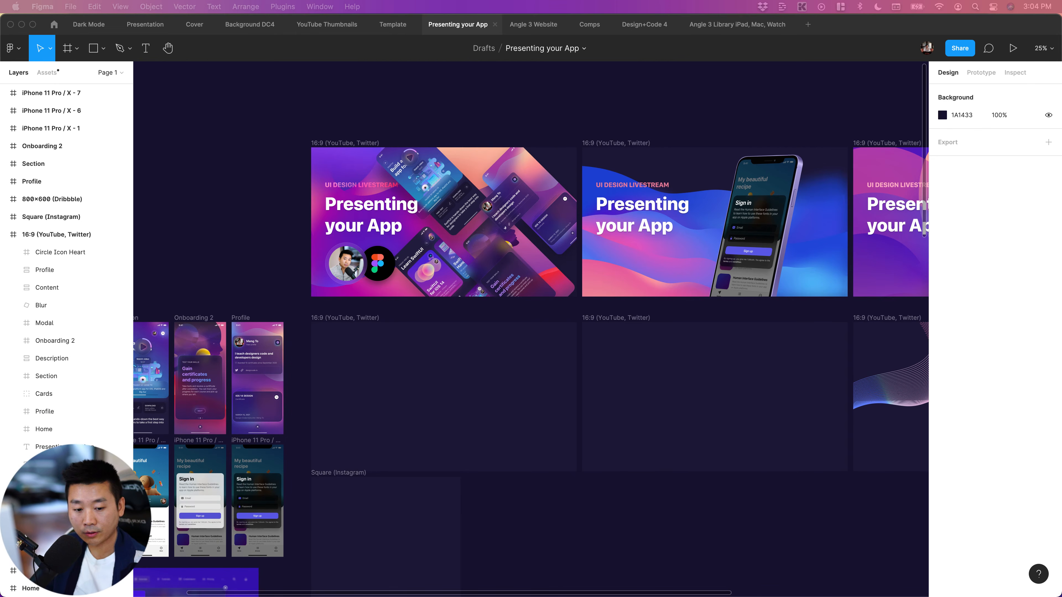
pyautogui.scroll(-5, 190, 230)
pyautogui.hscroll(-6, 191, 230)
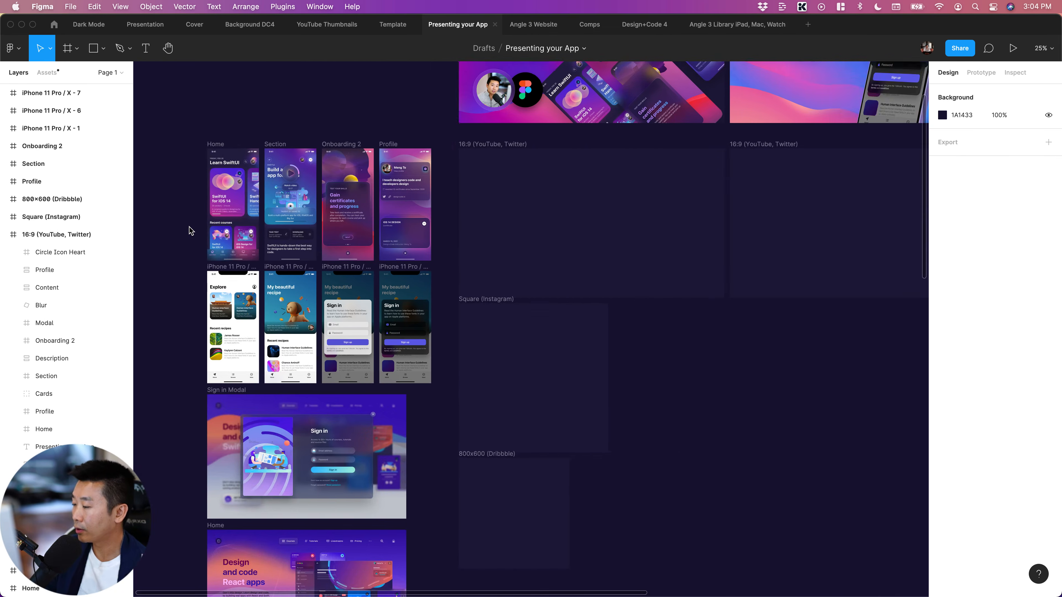
pyautogui.scroll(5, 191, 230)
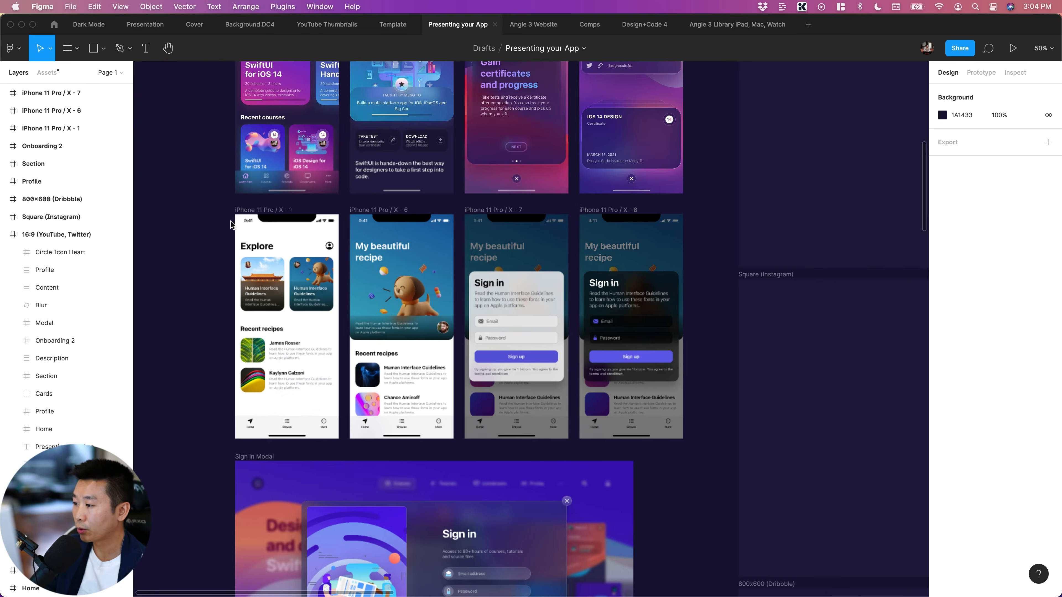
pyautogui.scroll(1, 232, 226)
pyautogui.hscroll(-2, 232, 226)
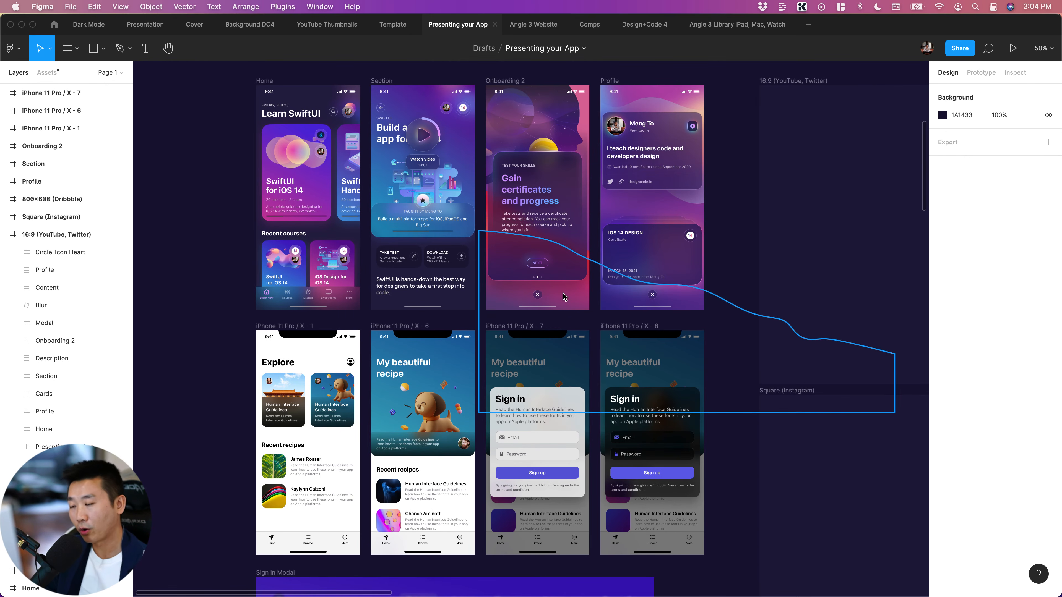
pyautogui.scroll(-5, 621, 173)
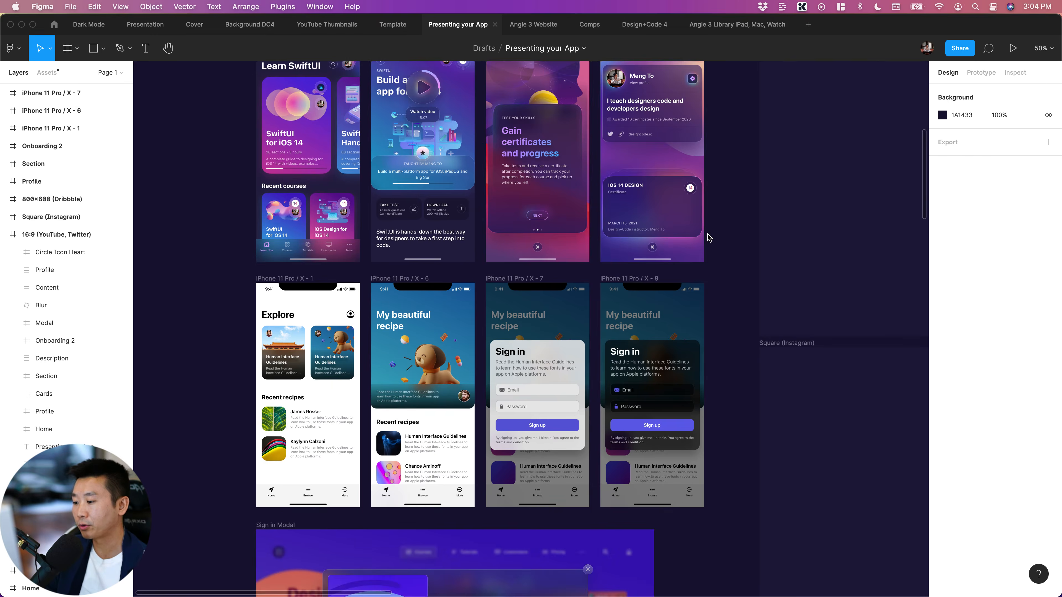
pyautogui.scroll(2, 710, 239)
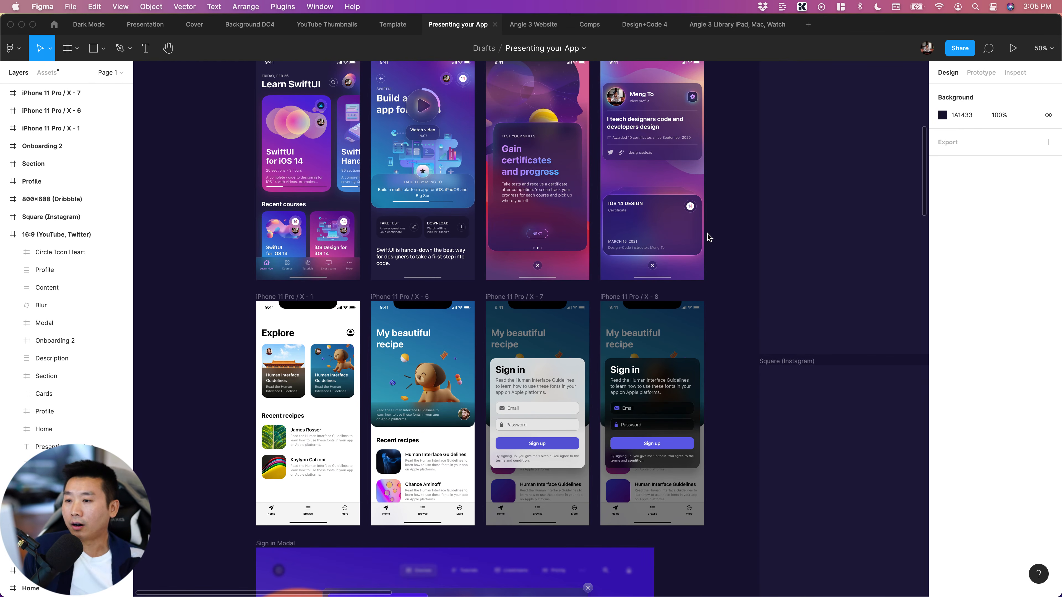
pyautogui.scroll(3, 711, 236)
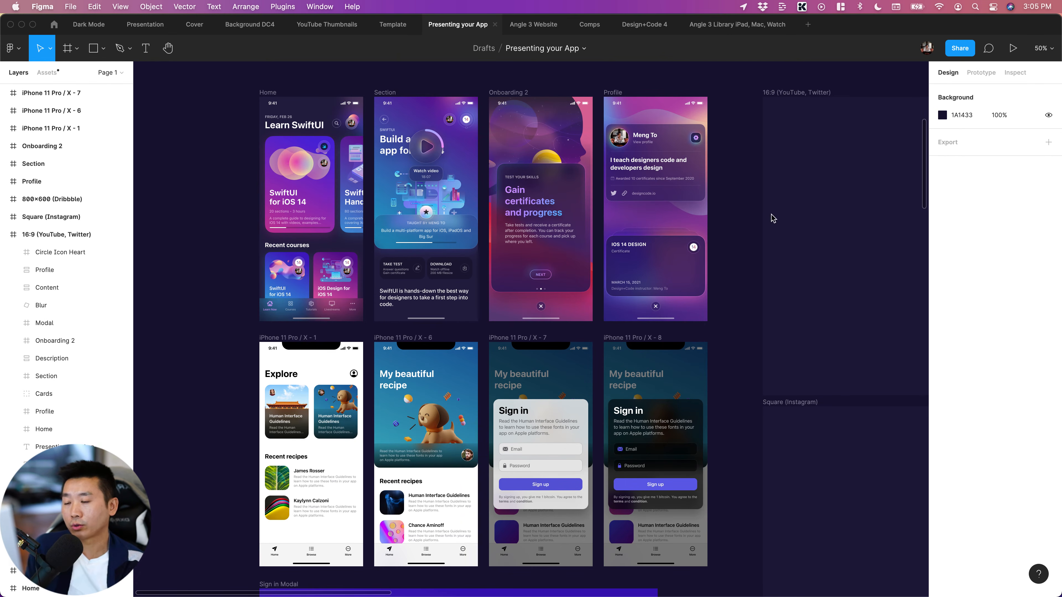
# Inspect the rotated Section screen in the diagonal collage cover and compare it with the upright source app screens
pyautogui.hscroll(15, 633, 238)
pyautogui.hscroll(3, 639, 239)
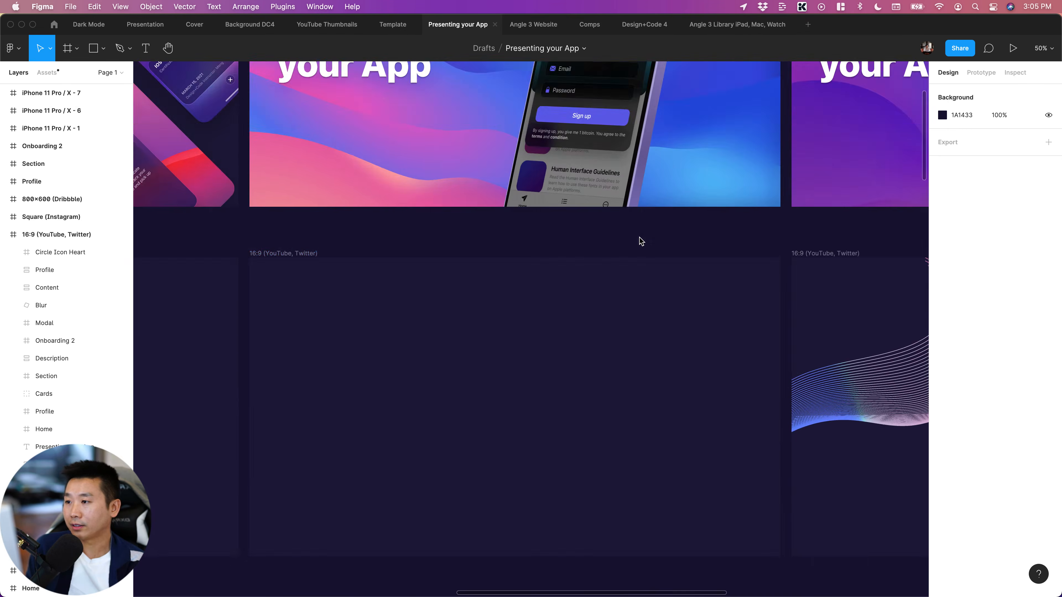
pyautogui.hscroll(-10, 638, 238)
pyautogui.hscroll(-2, 447, 270)
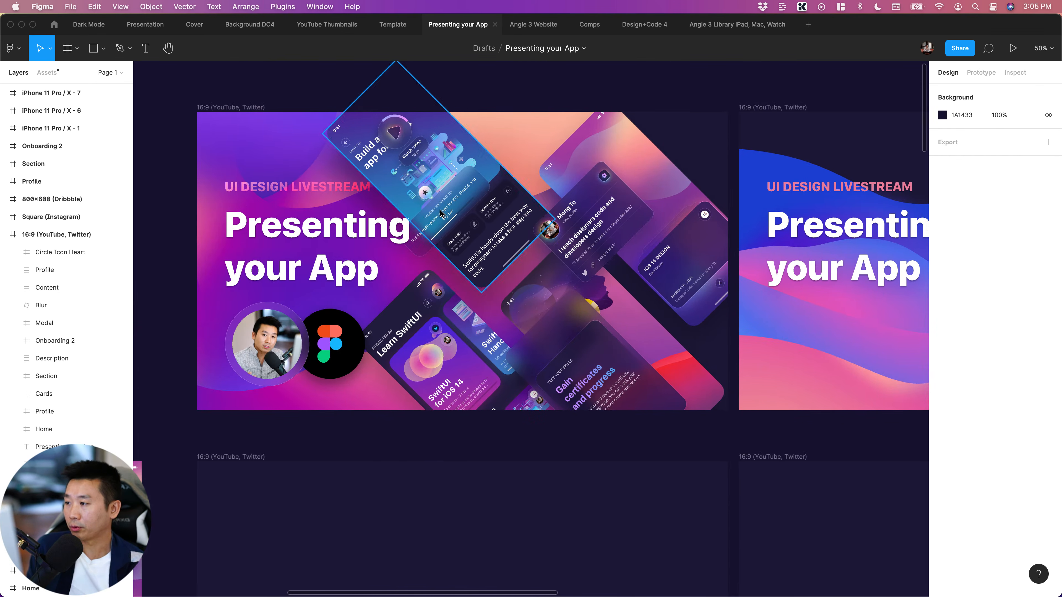
pyautogui.click(397, 193)
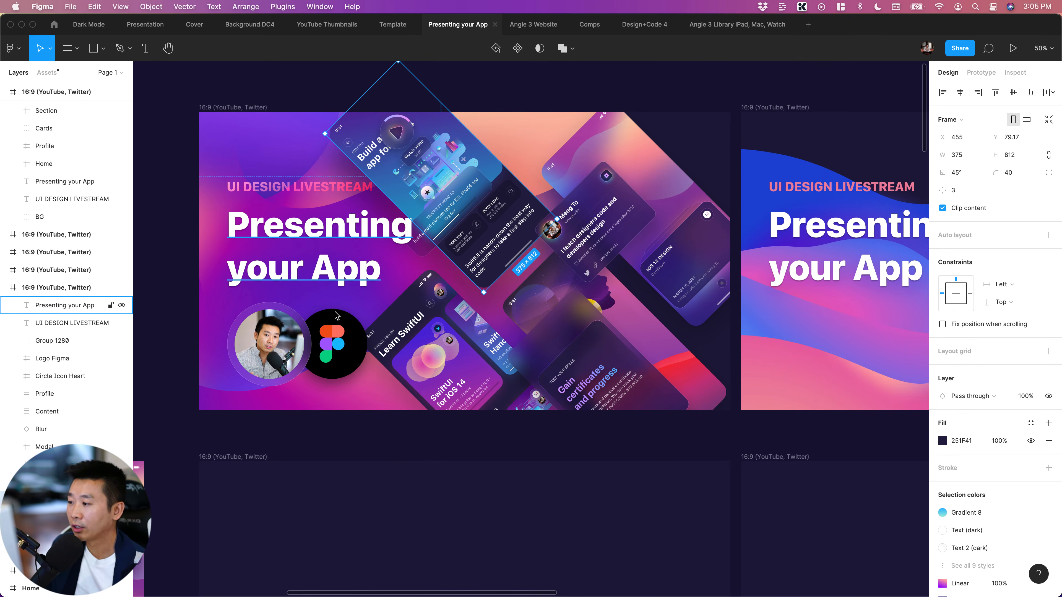
pyautogui.hscroll(-10, 293, 355)
pyautogui.scroll(-10, 293, 356)
pyautogui.hscroll(-10, 301, 373)
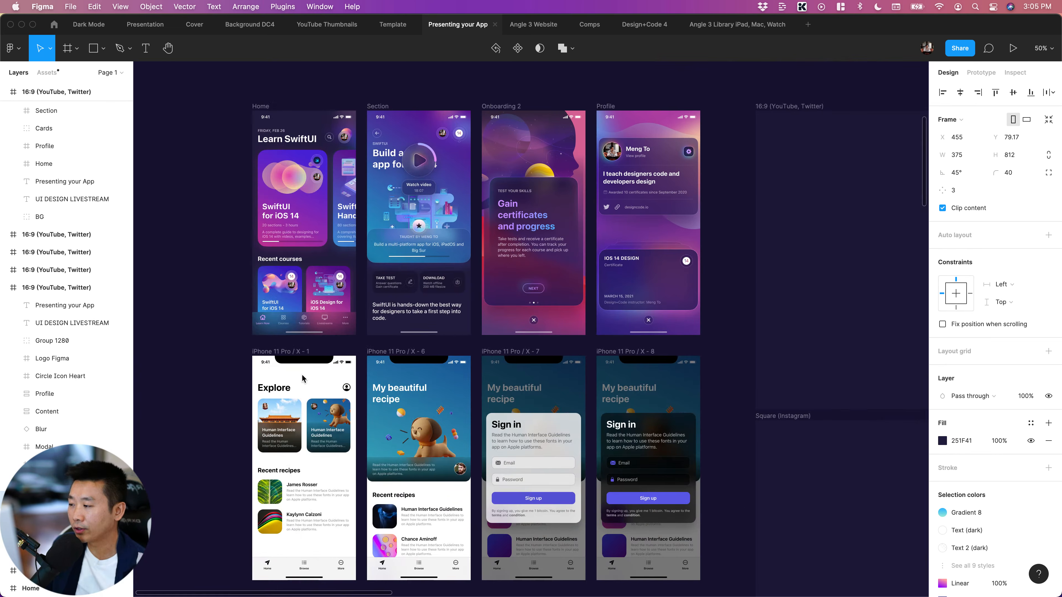
# Examine the remaining source designs, from the iPhone 11 Pro / X screens to the Sign in Modal and Home web pages
pyautogui.scroll(-10, 301, 374)
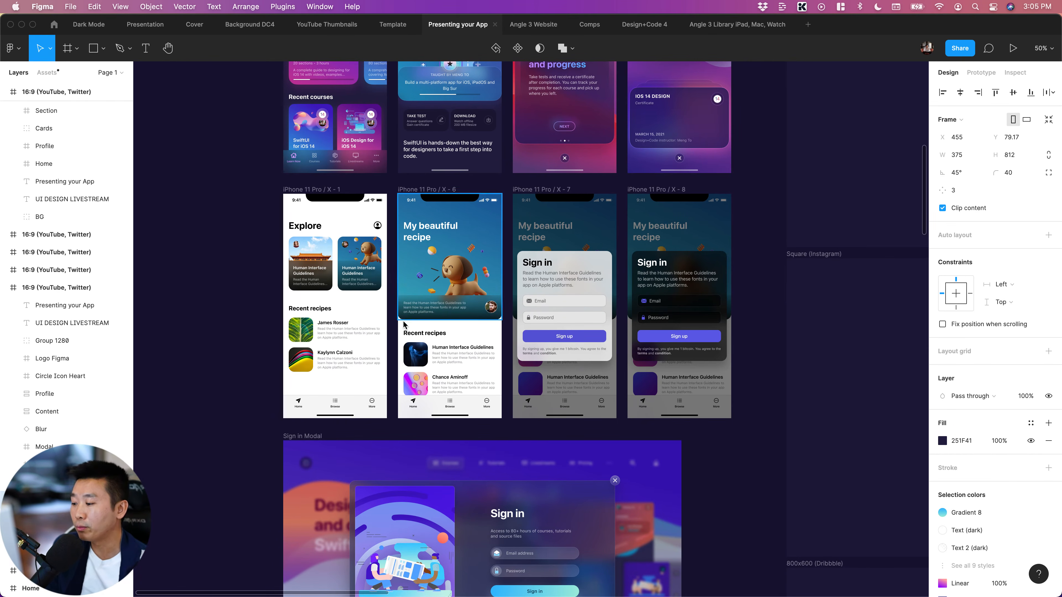
pyautogui.scroll(-10, 274, 373)
pyautogui.hscroll(3, 274, 374)
pyautogui.scroll(-5, 238, 378)
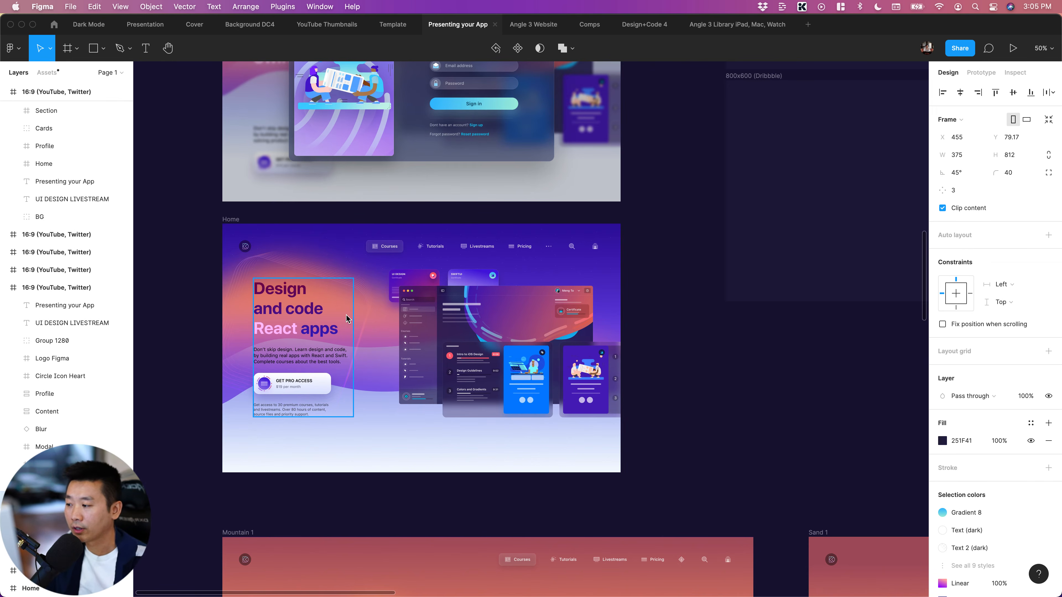
pyautogui.scroll(-3, 336, 333)
pyautogui.hscroll(-2, 336, 333)
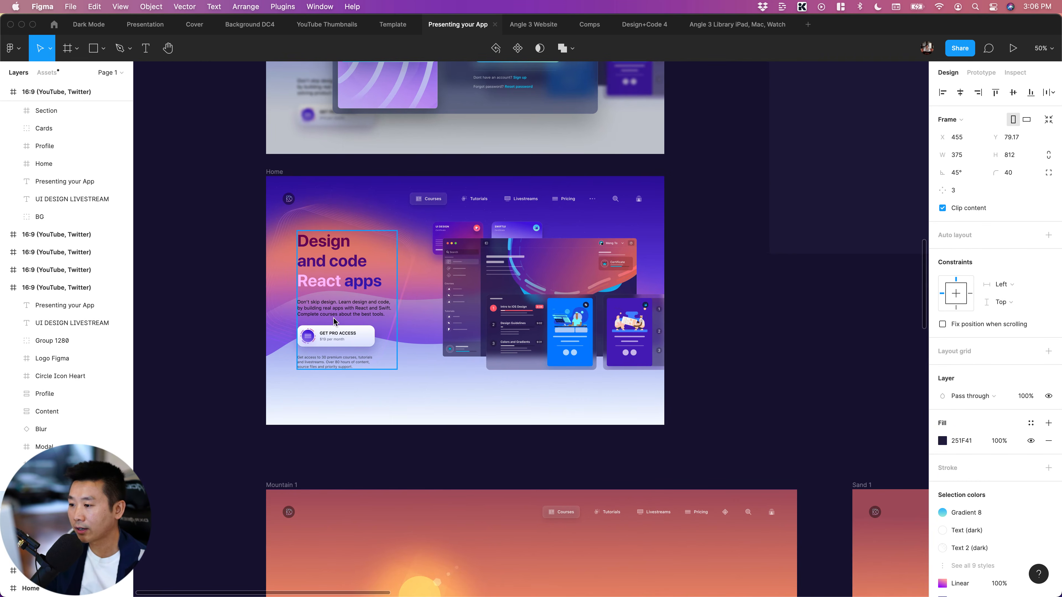
# Inspect the Text block and Mockup group in the Home web page design, leaving nothing selected
pyautogui.click(305, 324)
pyautogui.scroll(2, 309, 334)
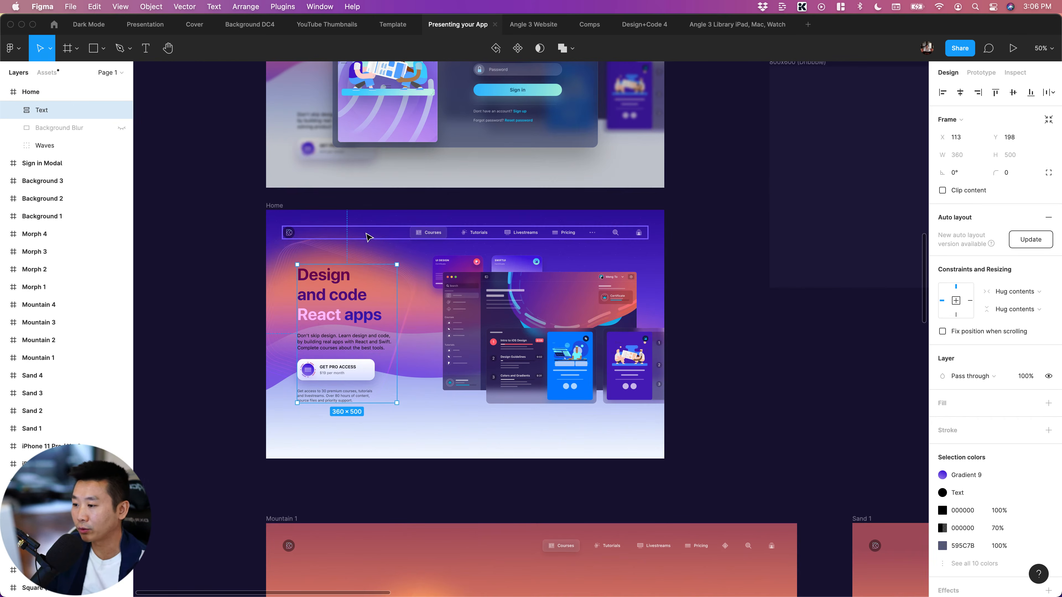
pyautogui.click(500, 333)
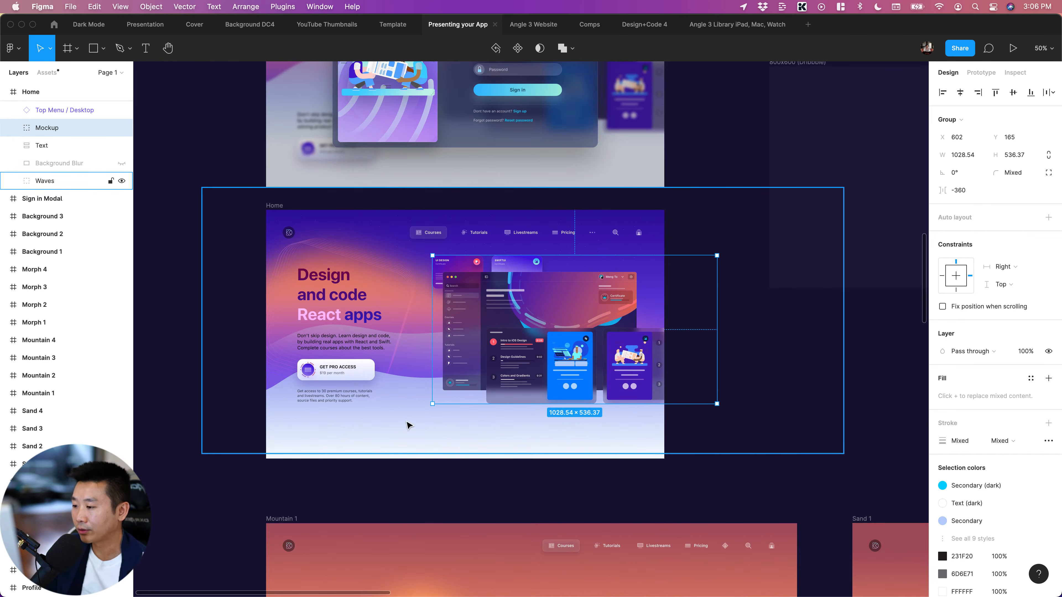
pyautogui.click(716, 458)
pyautogui.hscroll(2, 719, 461)
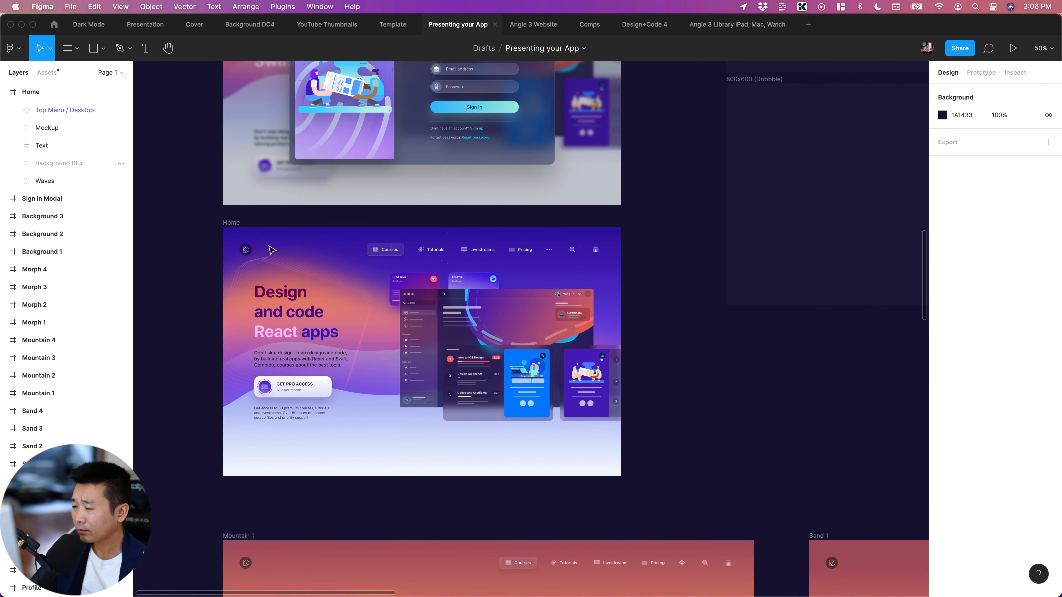
pyautogui.scroll(-2, 274, 285)
pyautogui.hscroll(2, 274, 284)
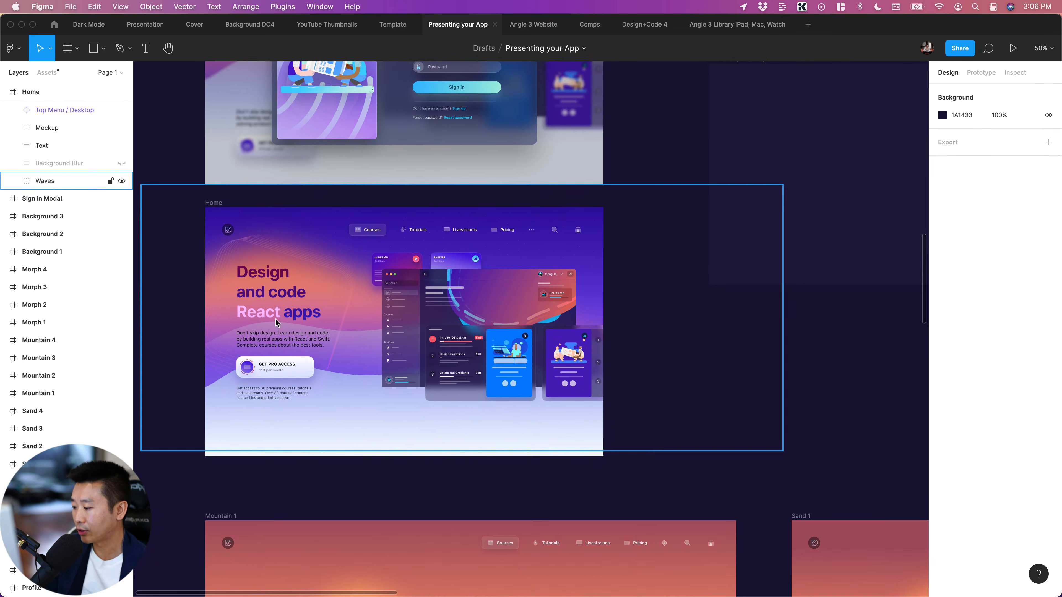
pyautogui.scroll(-3, 351, 359)
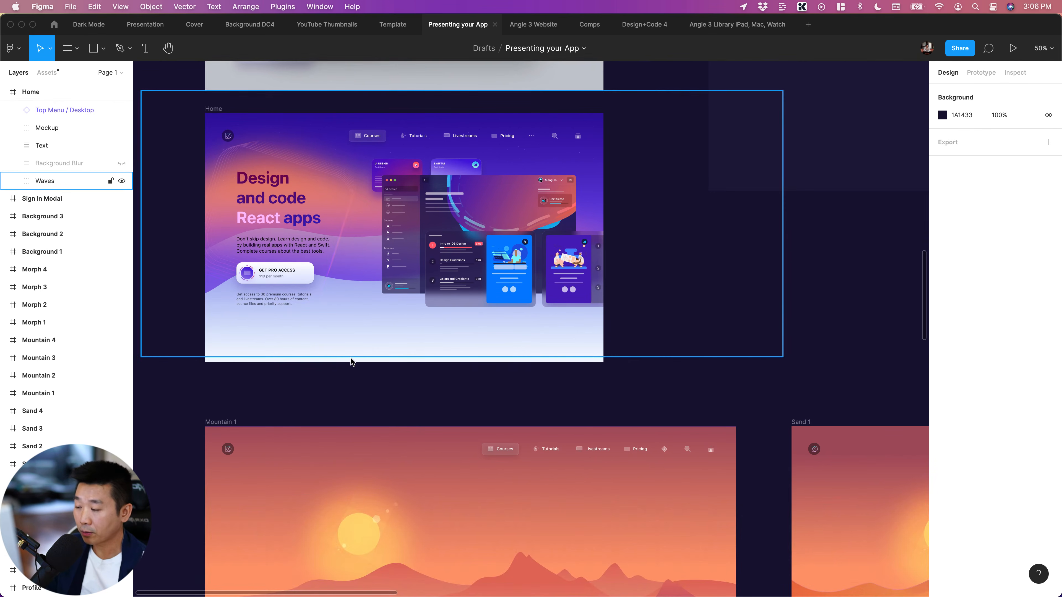
# Look over the Mountain and Sand background illustrations below the Home web page design
pyautogui.press('super+minus')
pyautogui.scroll(2, 538, 347)
pyautogui.hscroll(2, 538, 347)
pyautogui.scroll(-2, 544, 362)
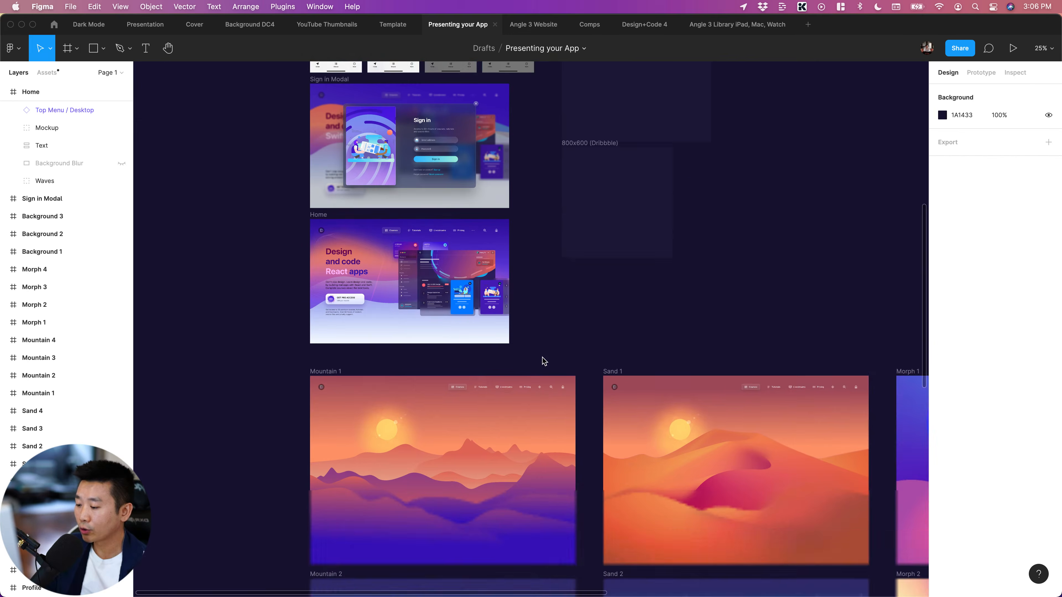
pyautogui.scroll(-4, 544, 362)
pyautogui.hscroll(3, 542, 358)
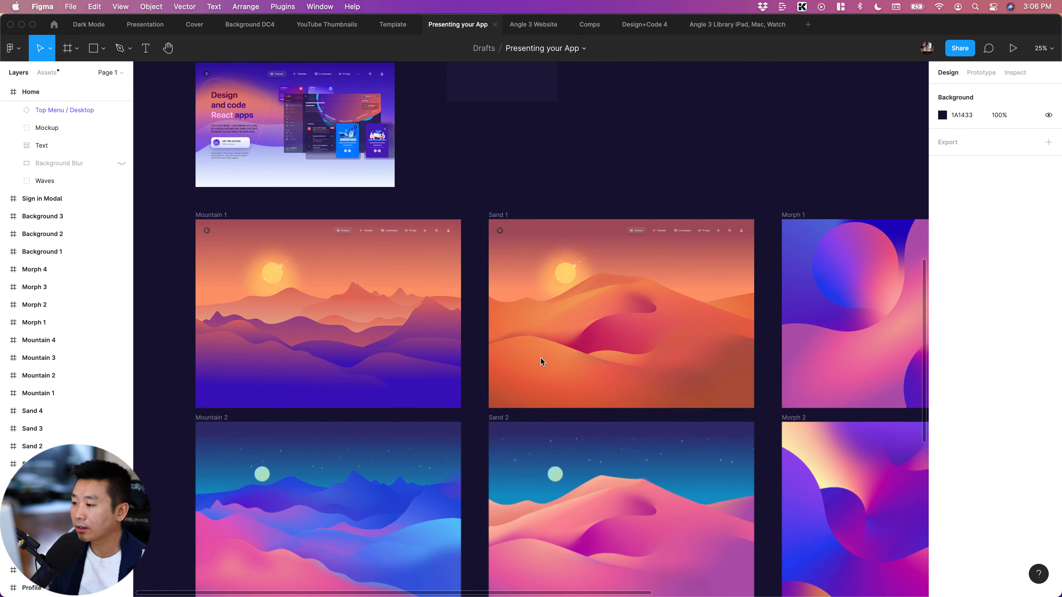
pyautogui.hscroll(1, 541, 358)
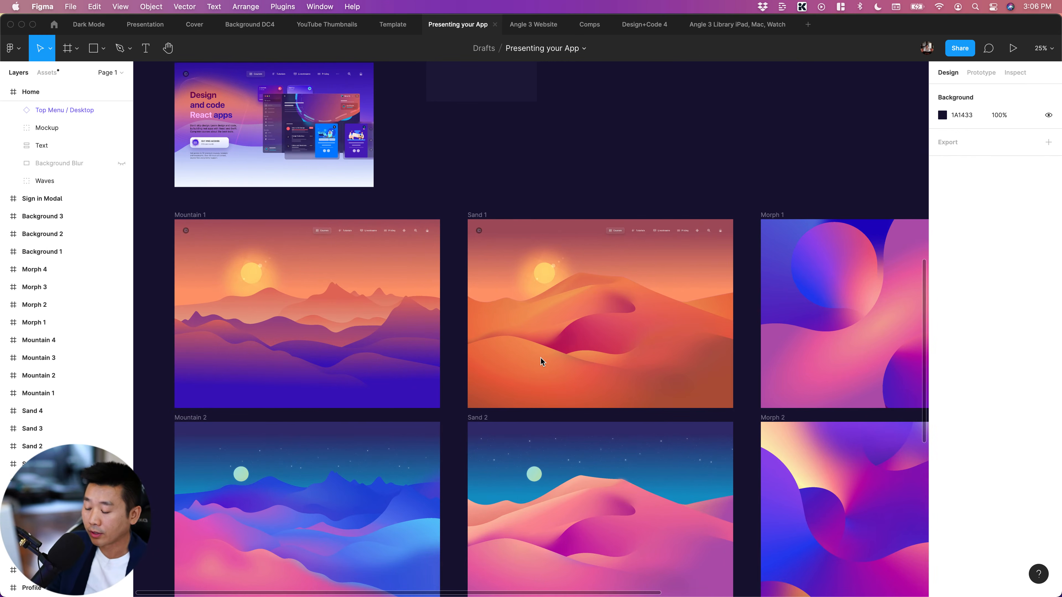
# Survey the complete grid of Mountain, Sand, Morph and Background artworks in relation to the covers and empty frames
pyautogui.press('super+minus')
pyautogui.hscroll(6, 543, 328)
pyautogui.hscroll(-4, 542, 330)
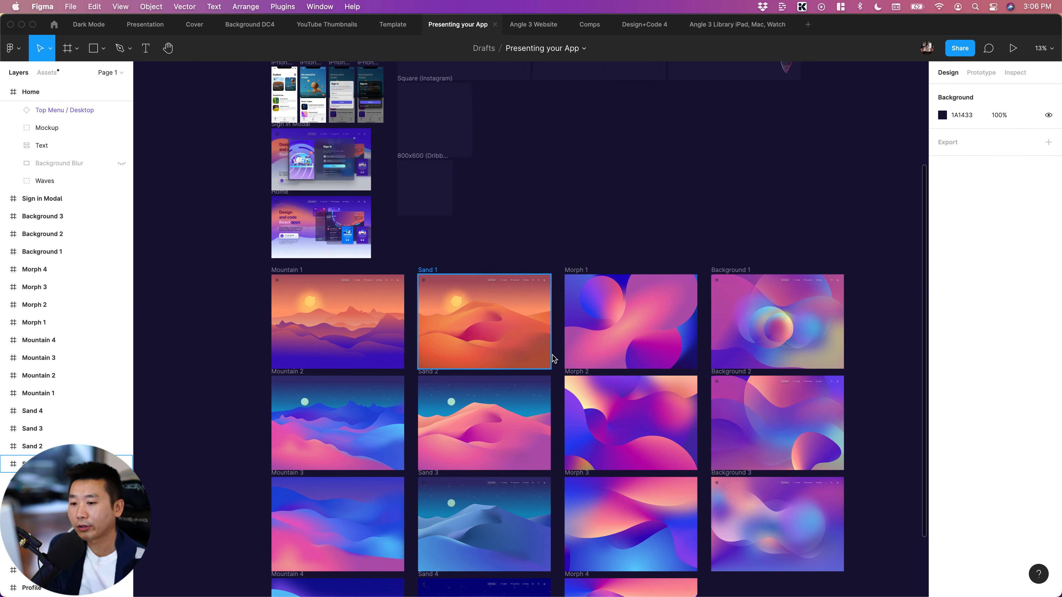
pyautogui.scroll(5, 553, 356)
pyautogui.scroll(-2, 561, 293)
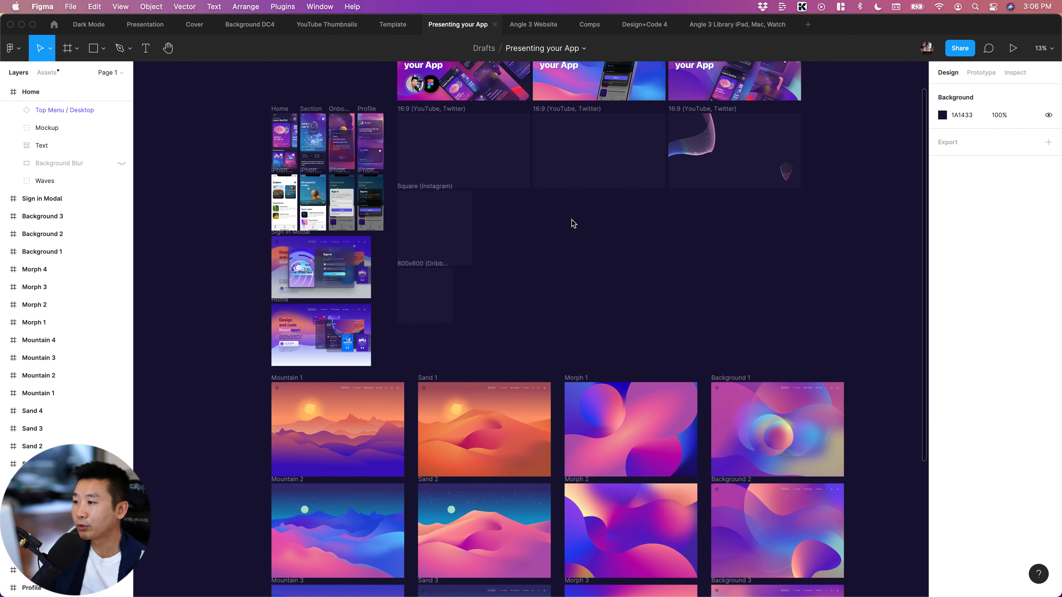
pyautogui.scroll(-6, 585, 307)
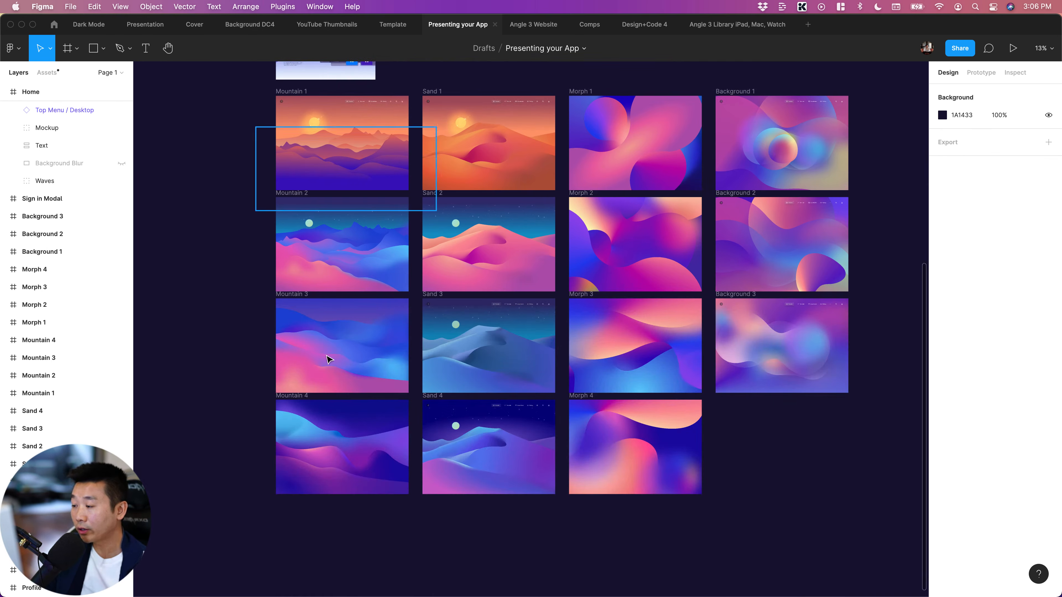
pyautogui.scroll(5, 352, 320)
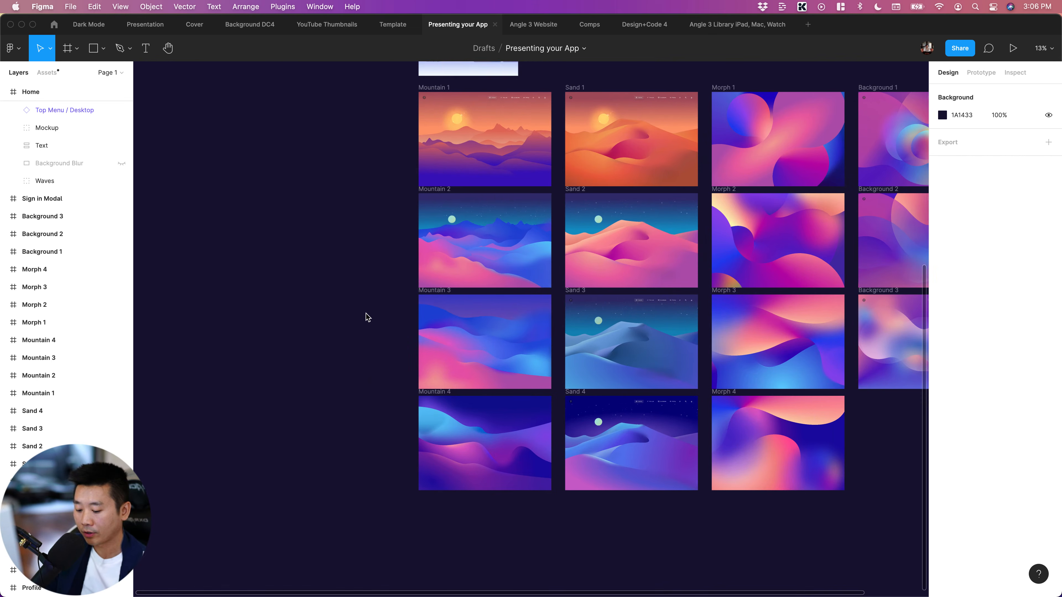
# Examine the Mountain 3 and Mountain 2 illustrations up close
pyautogui.press('super+equal')
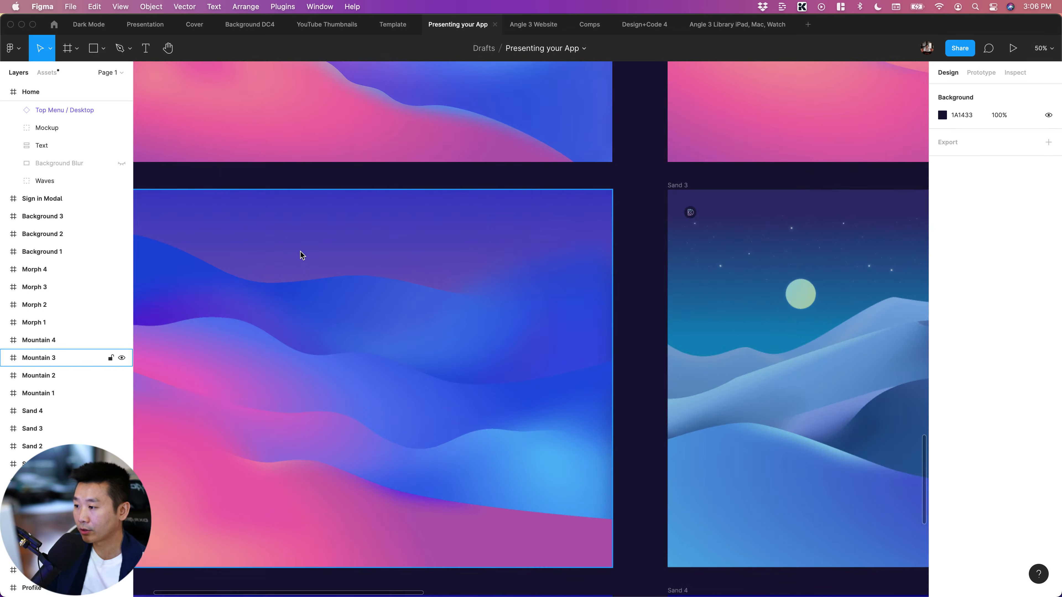
pyautogui.scroll(7, 304, 254)
pyautogui.hscroll(-4, 304, 254)
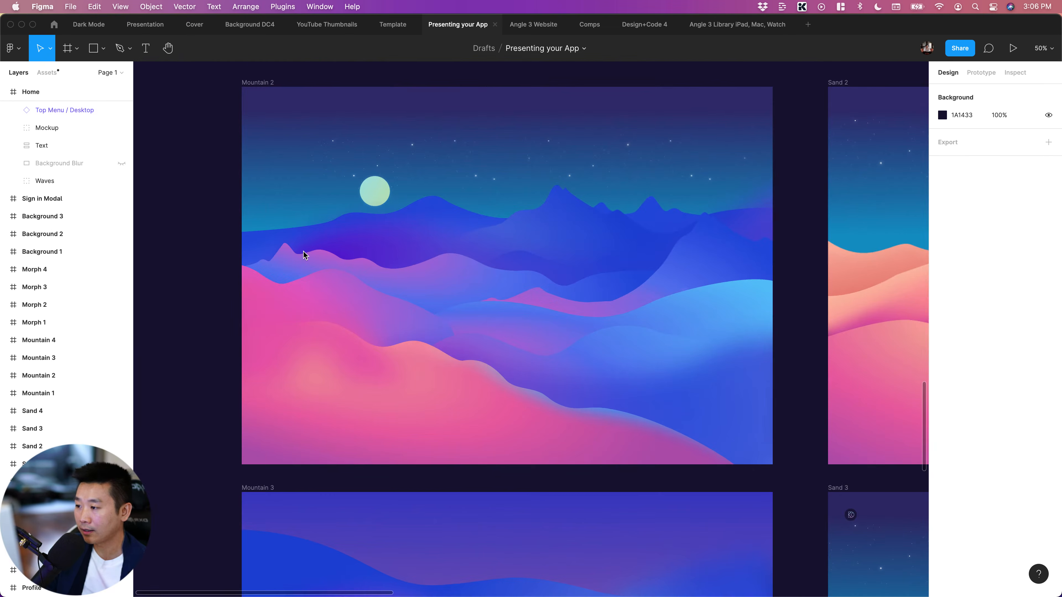
pyautogui.press('super+minus')
pyautogui.hscroll(4, 302, 252)
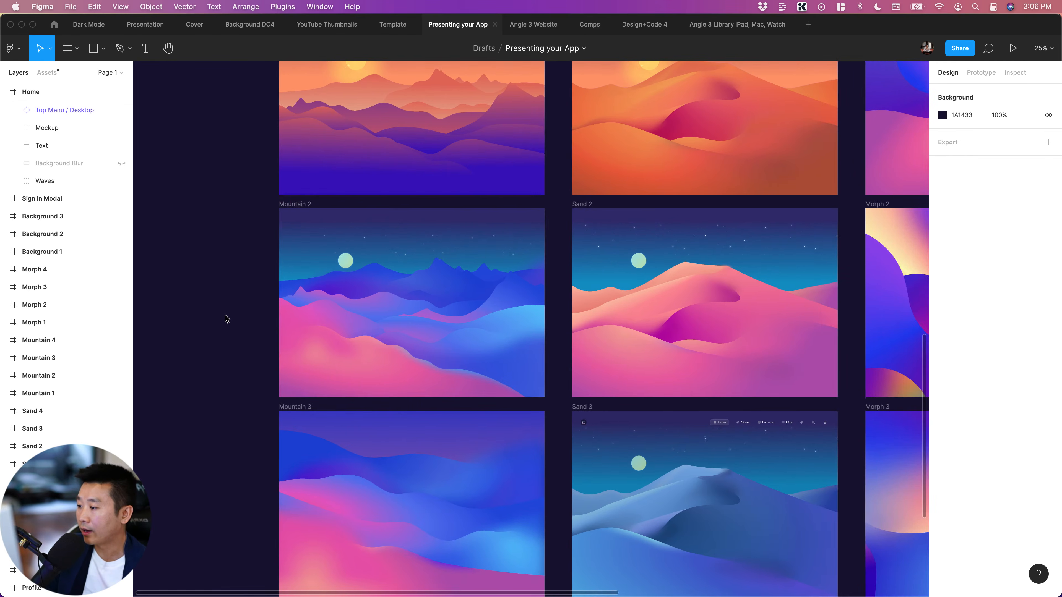
pyautogui.hscroll(-2, 358, 396)
pyautogui.press('super+equal')
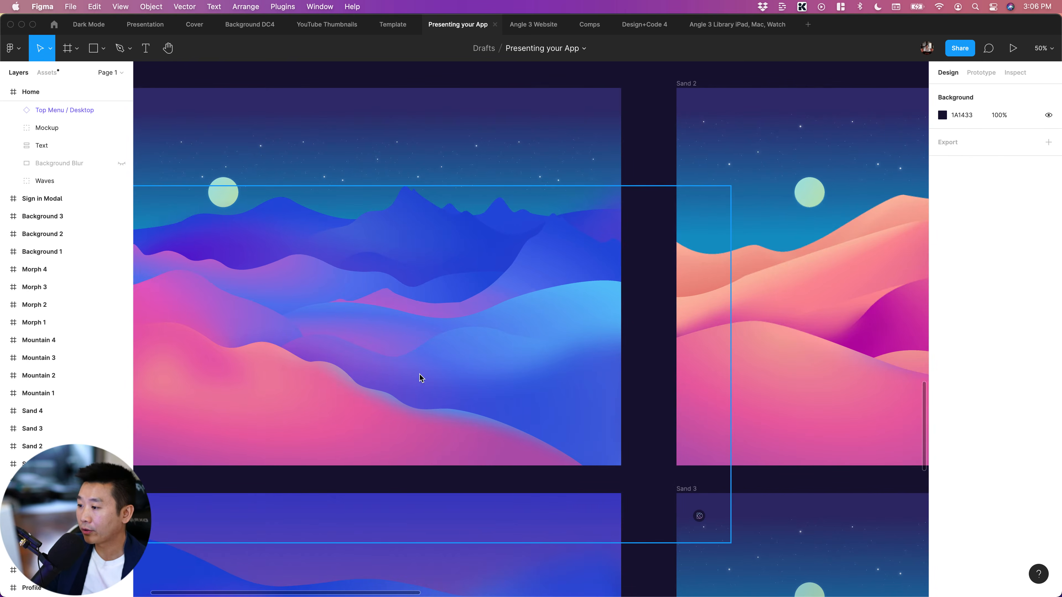
# Inspect the individual mountain shapes that make up the Mountain 2 illustration, including Mont 1, Mont 2, Mont 5 and Mont 7
pyautogui.keyDown('super'); pyautogui.click(412, 234); pyautogui.keyUp('super')
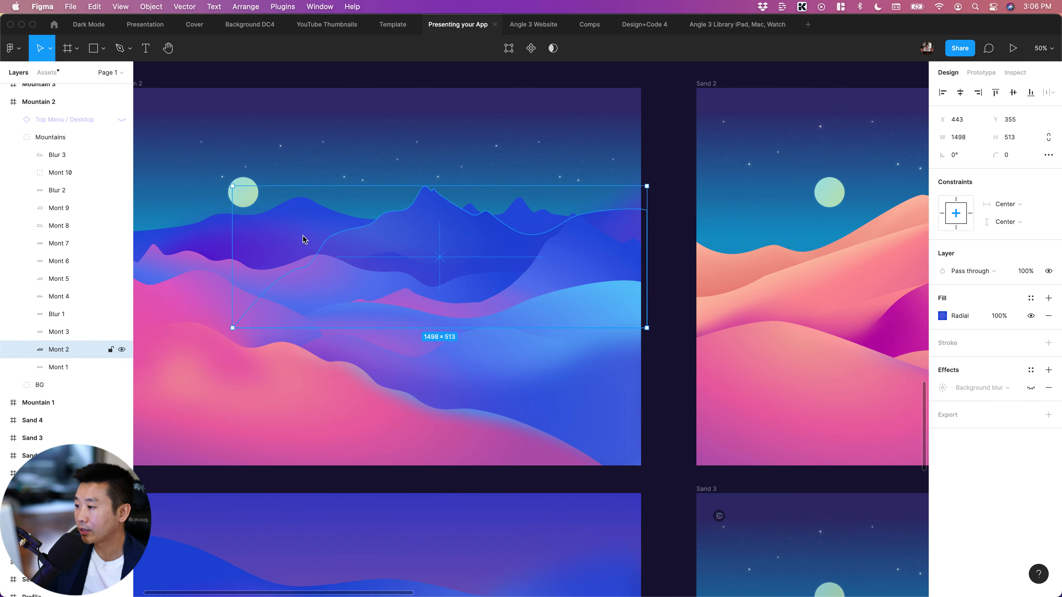
pyautogui.keyDown('super'); pyautogui.click(280, 231); pyautogui.keyUp('super')
pyautogui.keyDown('super'); pyautogui.click(317, 210); pyautogui.keyUp('super')
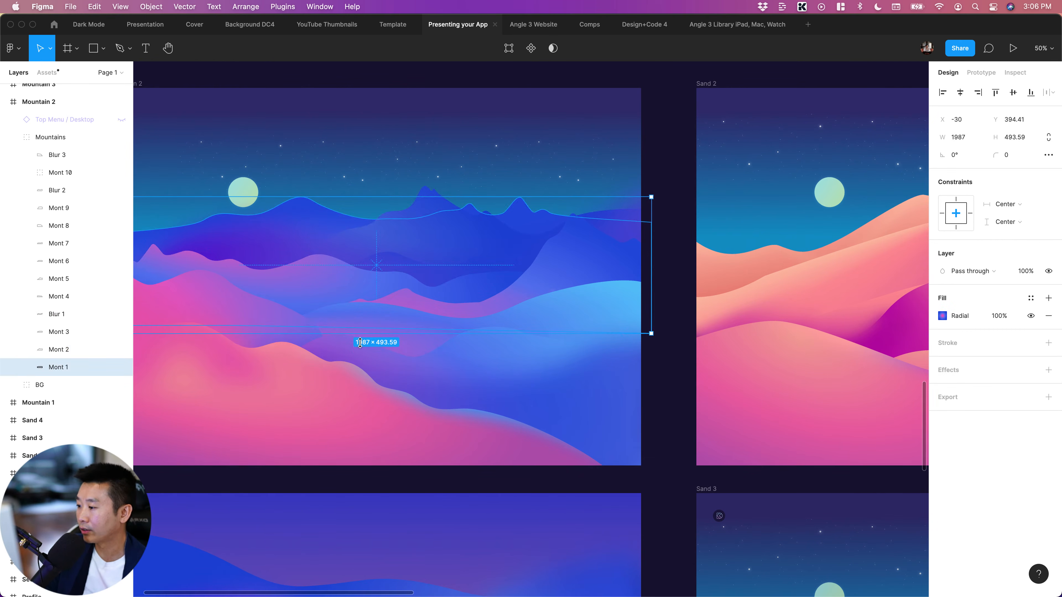
pyautogui.click(273, 401)
pyautogui.click(347, 314)
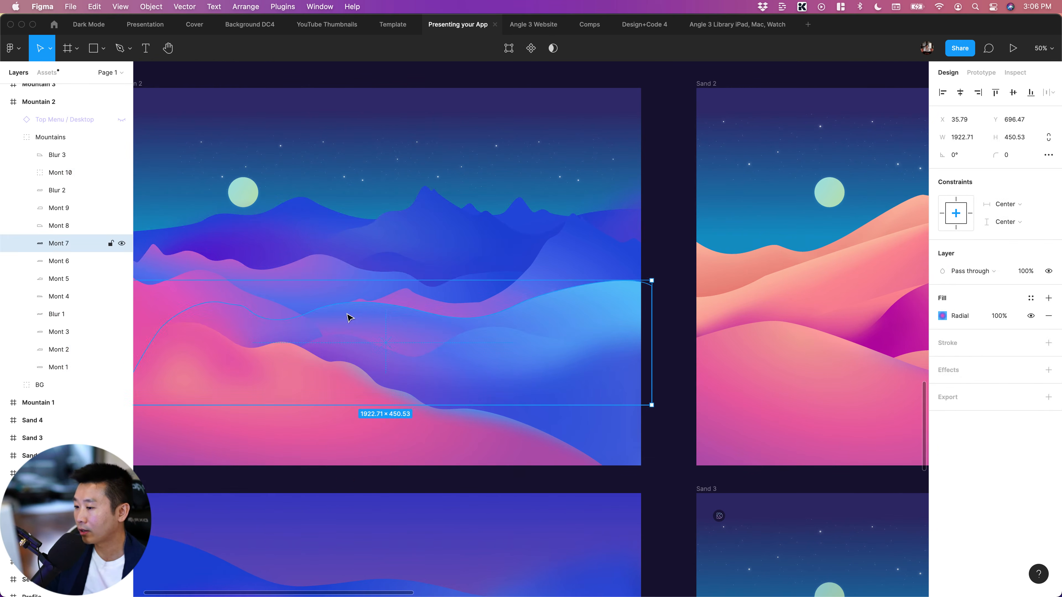
pyautogui.click(580, 259)
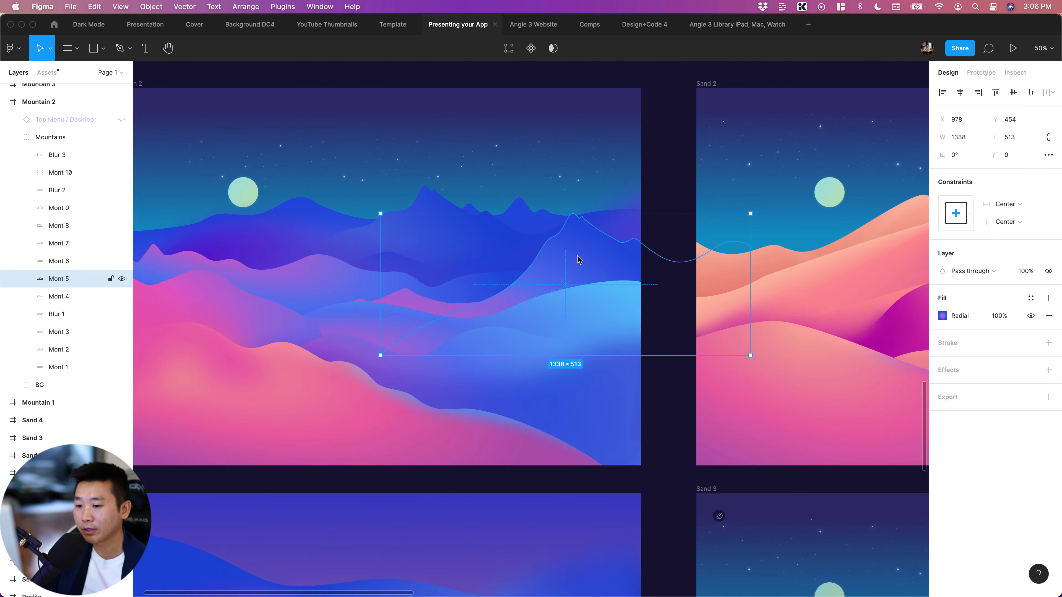
# Examine the Mountain 3 and Mountain 4 illustrations and inspect the dunes group in Sand 4
pyautogui.scroll(-5, 517, 422)
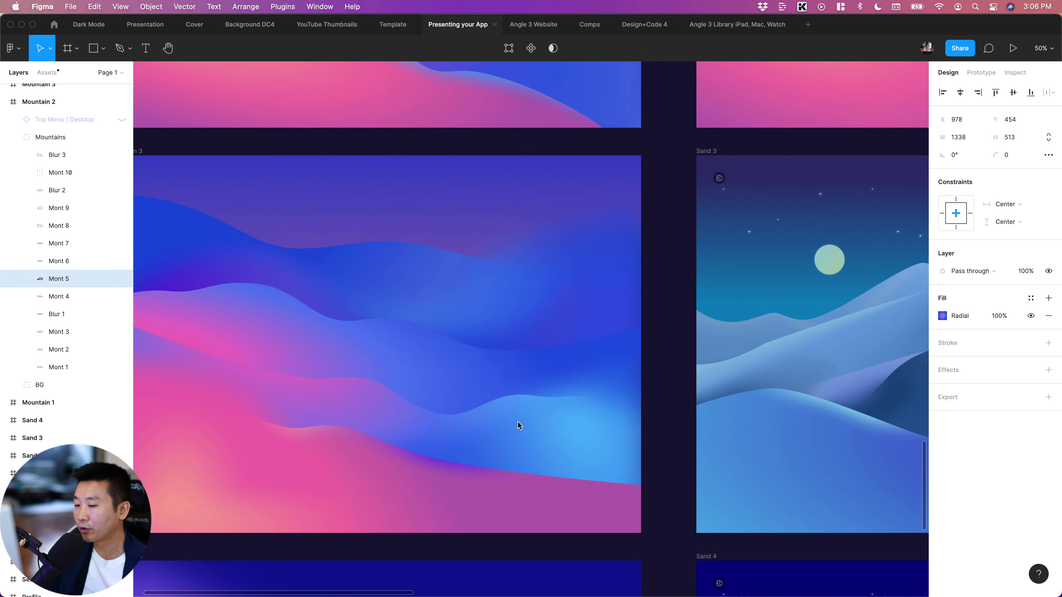
pyautogui.hscroll(-1, 518, 422)
pyautogui.press('super+minus')
pyautogui.scroll(-5, 523, 421)
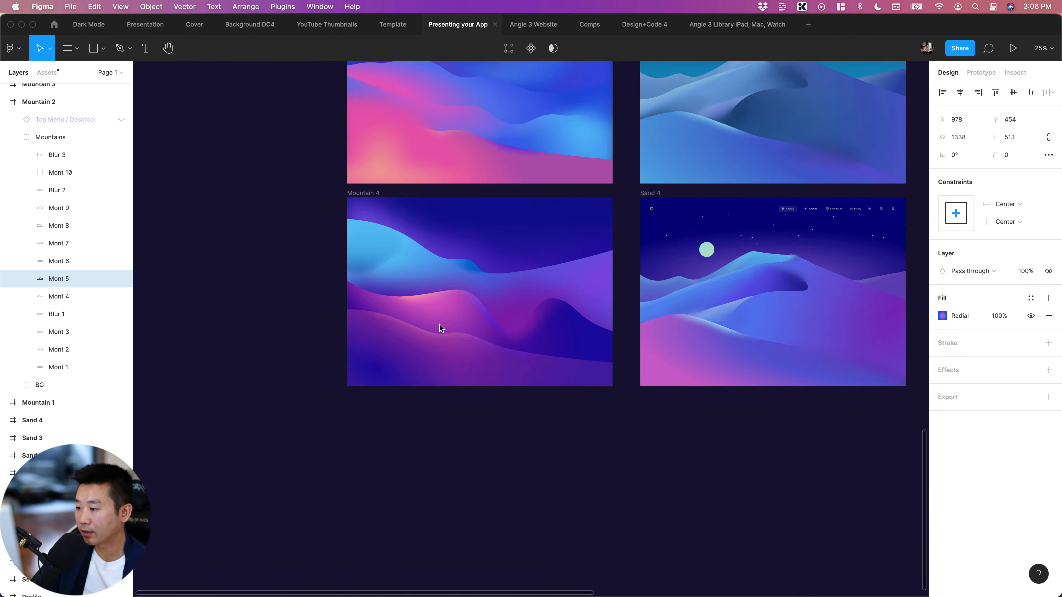
pyautogui.click(497, 319)
pyautogui.hscroll(6, 502, 319)
pyautogui.click(506, 319)
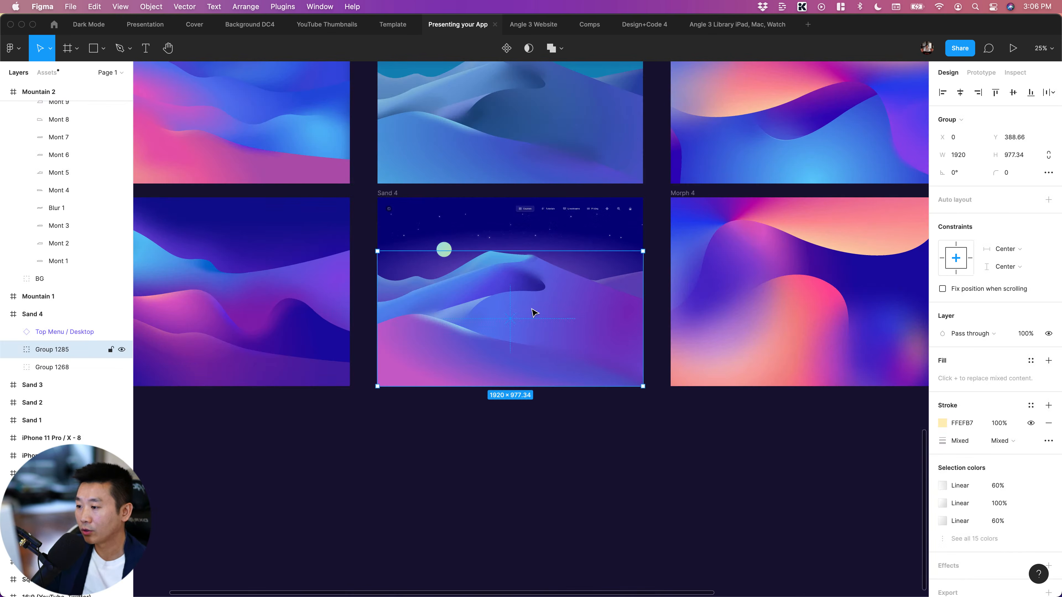
# Examine the Morph 1 to 4 and Background 1 to 3 gradient artworks, then the whole background grid
pyautogui.hscroll(6, 517, 334)
pyautogui.scroll(4, 518, 337)
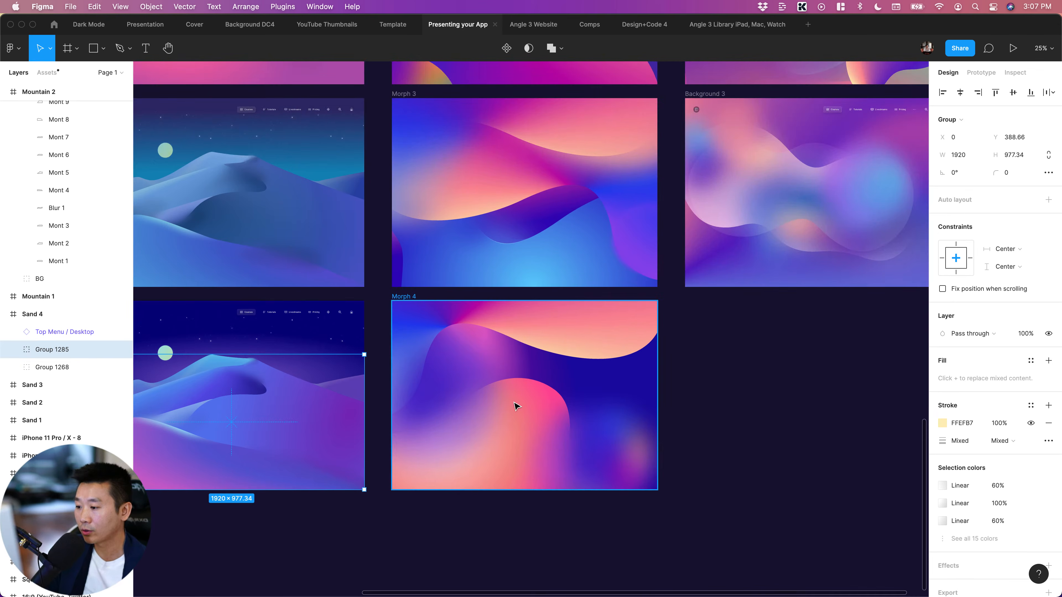
pyautogui.scroll(8, 510, 425)
pyautogui.hscroll(6, 509, 425)
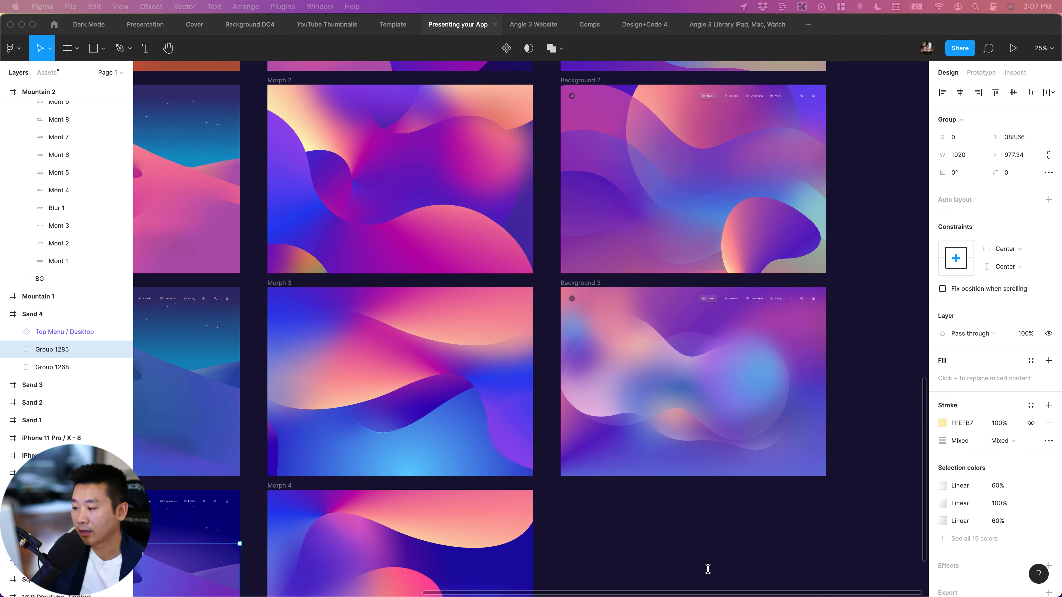
pyautogui.scroll(3, 544, 287)
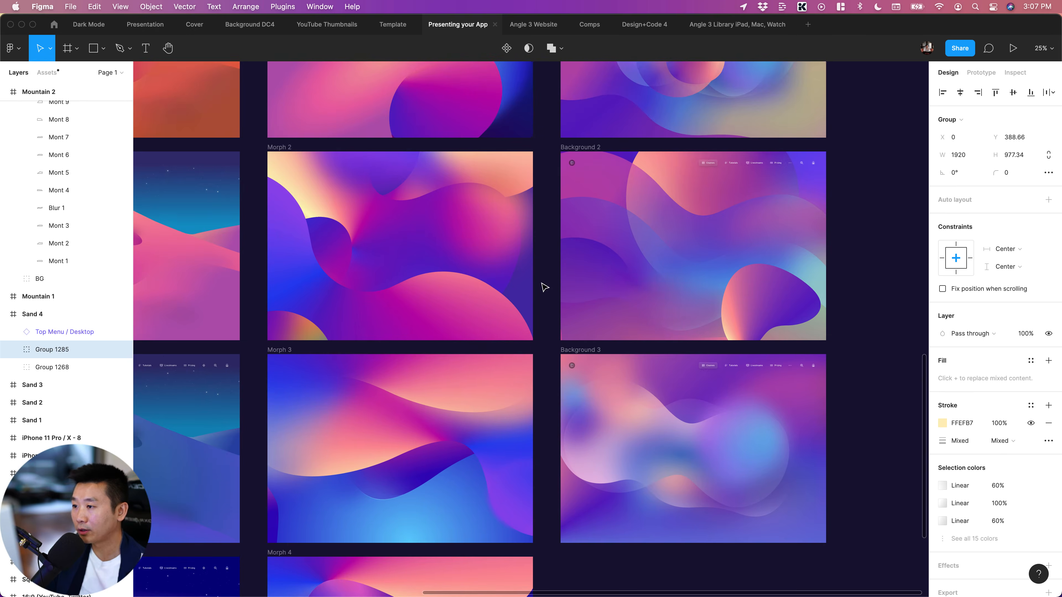
pyautogui.scroll(5, 545, 287)
pyautogui.scroll(3, 545, 287)
pyautogui.hscroll(-1, 545, 288)
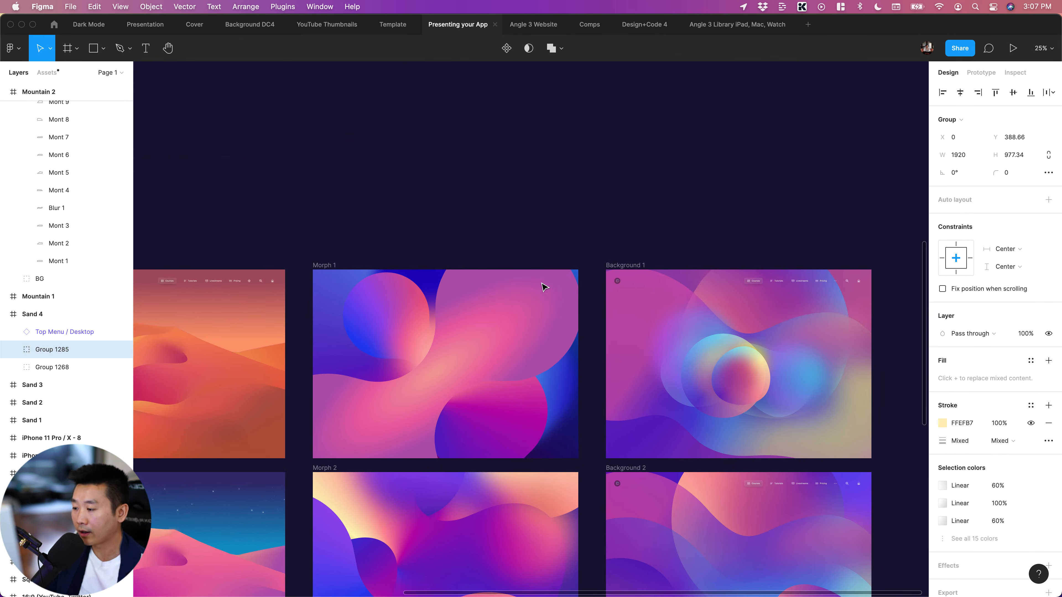
pyautogui.scroll(-5, 545, 288)
pyautogui.scroll(-5, 544, 289)
pyautogui.hscroll(-5, 545, 289)
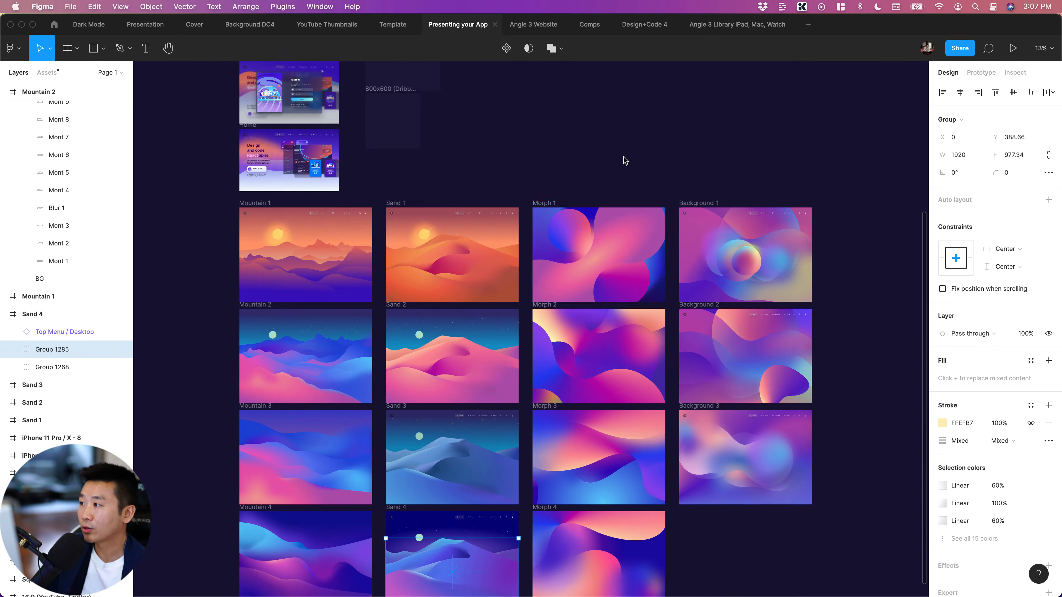
# Return to the finished covers and inspect the purple iPhone 12/13 mockup on the mountain-background cover, leaving nothing selected
pyautogui.scroll(12, 624, 161)
pyautogui.scroll(5, 625, 161)
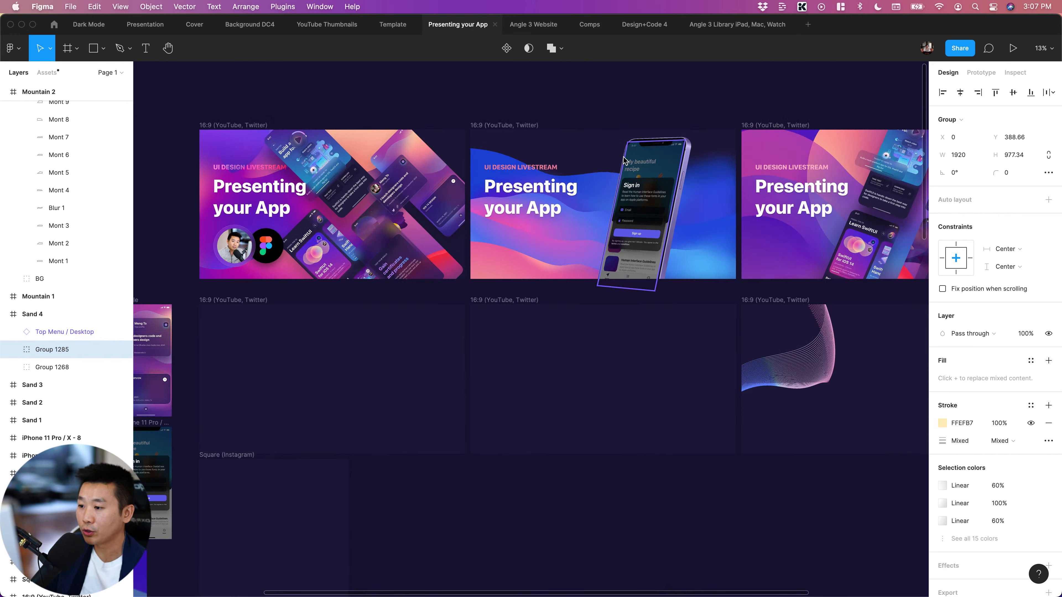
pyautogui.scroll(4, 628, 157)
pyautogui.scroll(5, 628, 157)
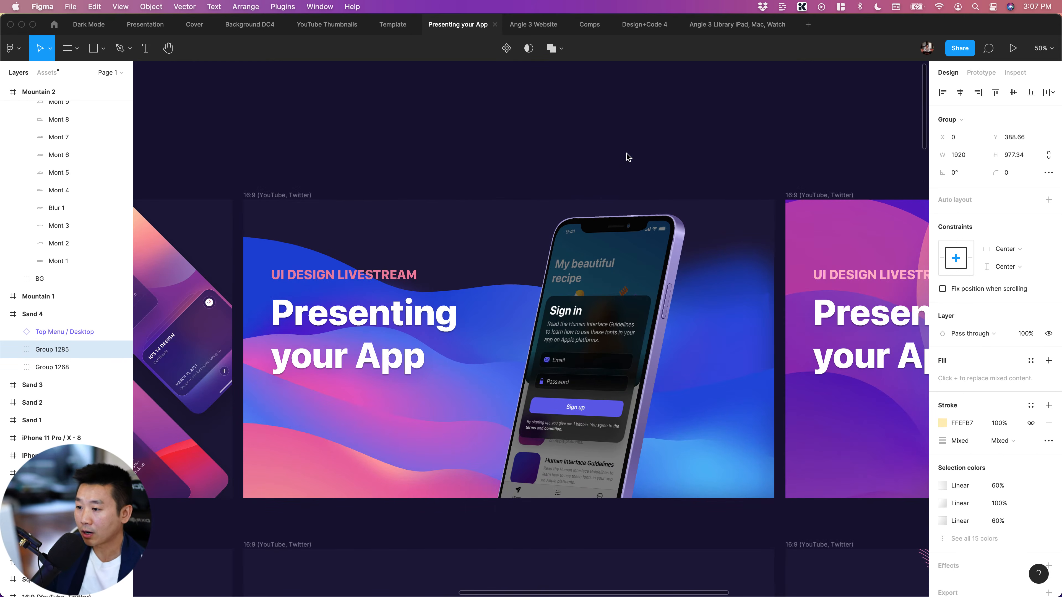
pyautogui.click(598, 322)
pyautogui.scroll(-3, 598, 322)
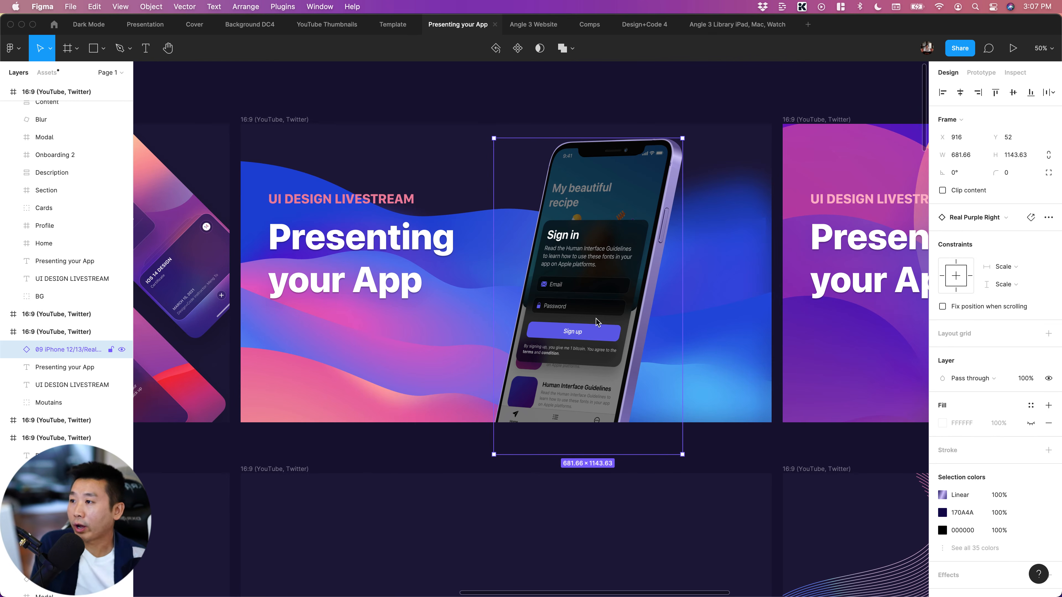
pyautogui.click(356, 98)
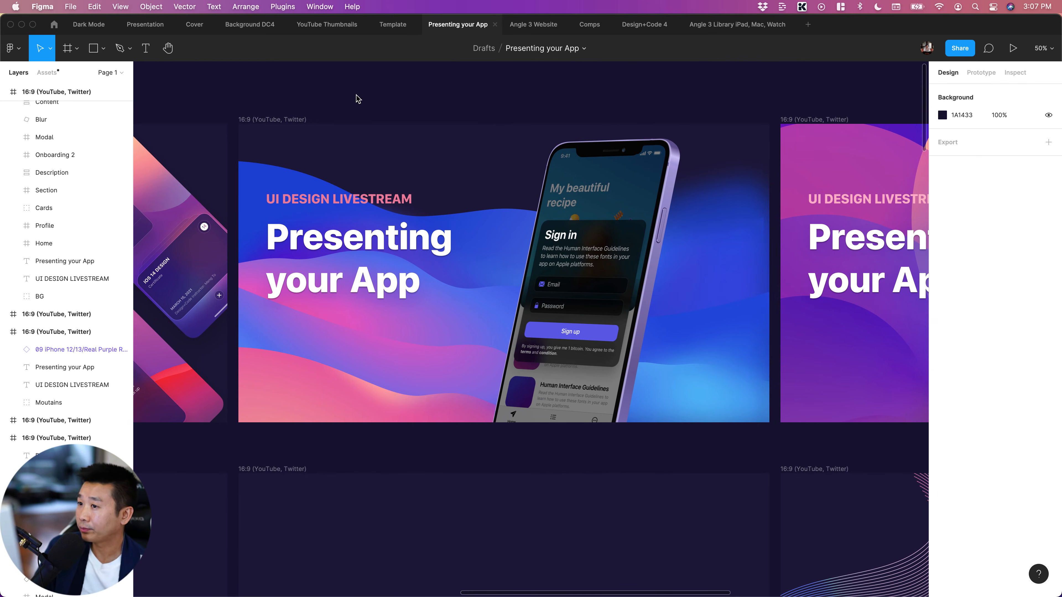
# Switch to the Angle 3 Library iPad, Mac, Watch file and browse its silver and space gray MacBook Pro mockups
pyautogui.click(720, 33)
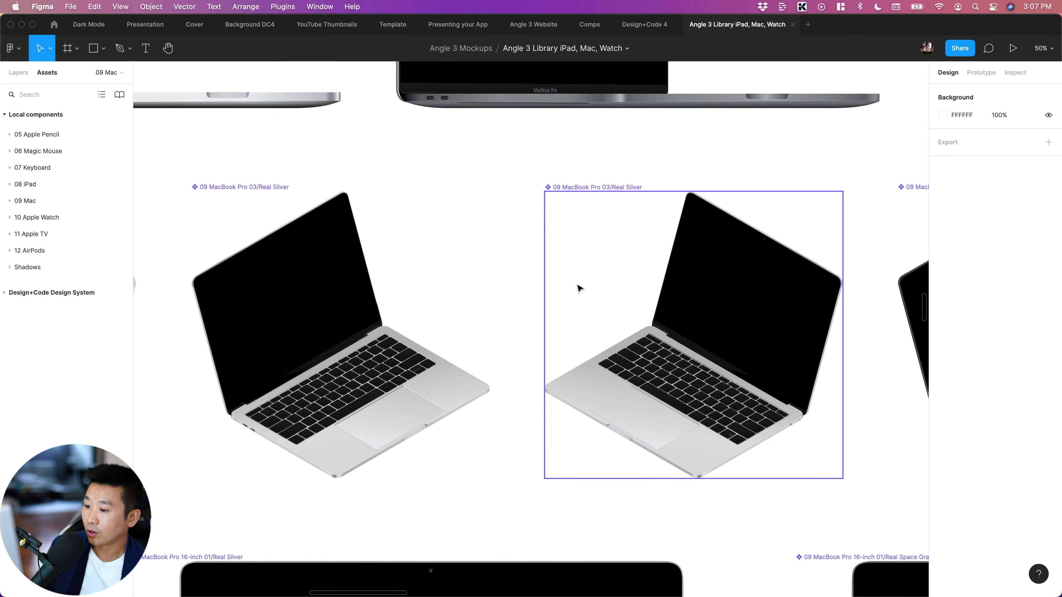
pyautogui.scroll(-15, 579, 288)
pyautogui.hscroll(12, 580, 288)
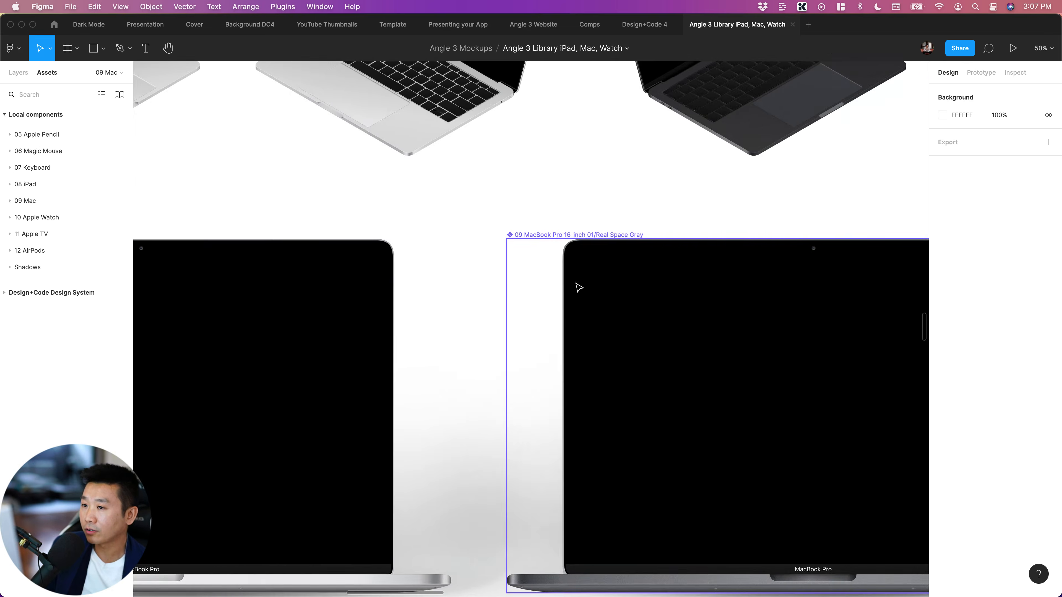
pyautogui.scroll(10, 579, 288)
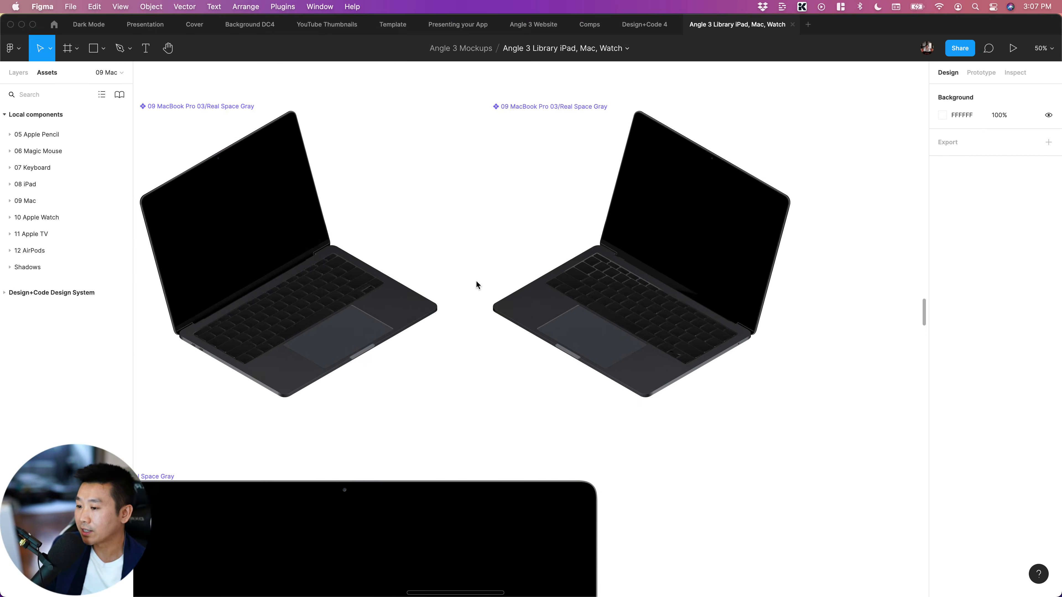
pyautogui.scroll(-1, 477, 285)
pyautogui.hscroll(-4, 634, 272)
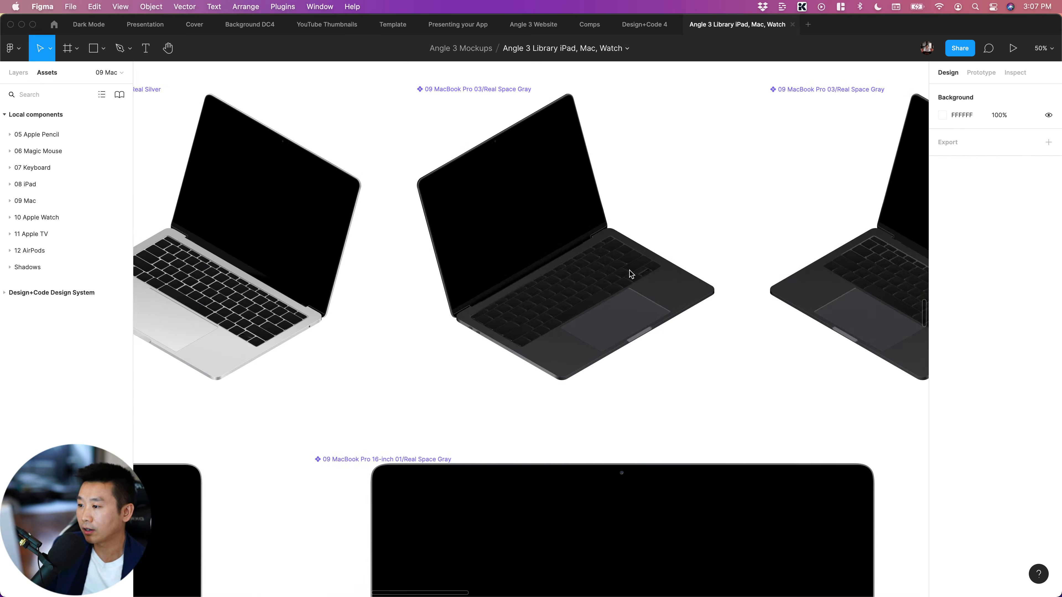
pyautogui.scroll(-15, 628, 273)
pyautogui.scroll(-12, 624, 272)
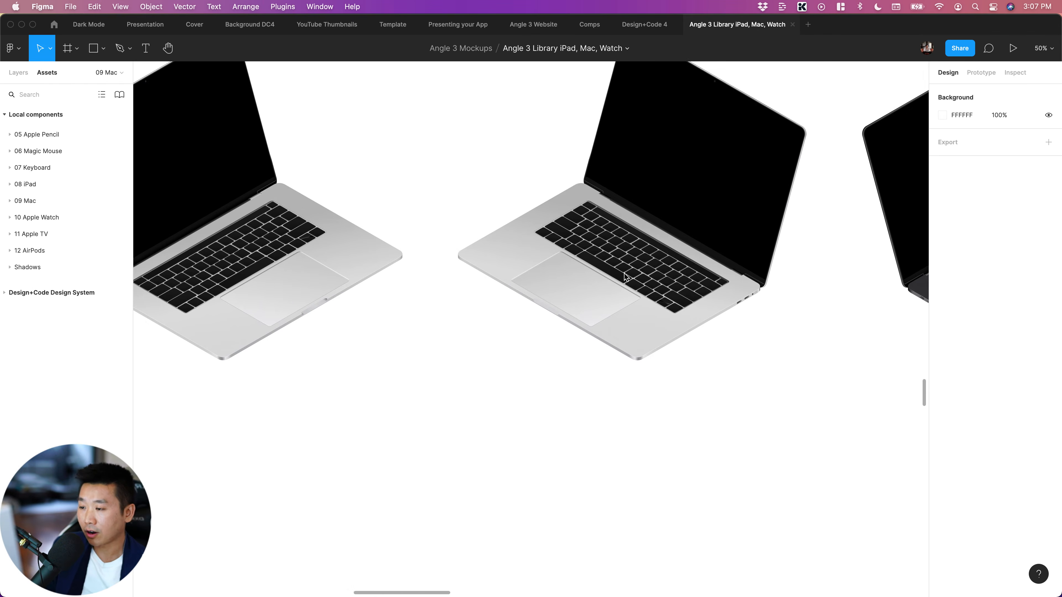
# Inspect the individual keys and the trackpad of the silver MacBook Pro 16-inch mockup facing right, leaving nothing selected
pyautogui.hotkey('shift', '0')
pyautogui.keyDown('super'); pyautogui.click(577, 147); pyautogui.keyUp('super')
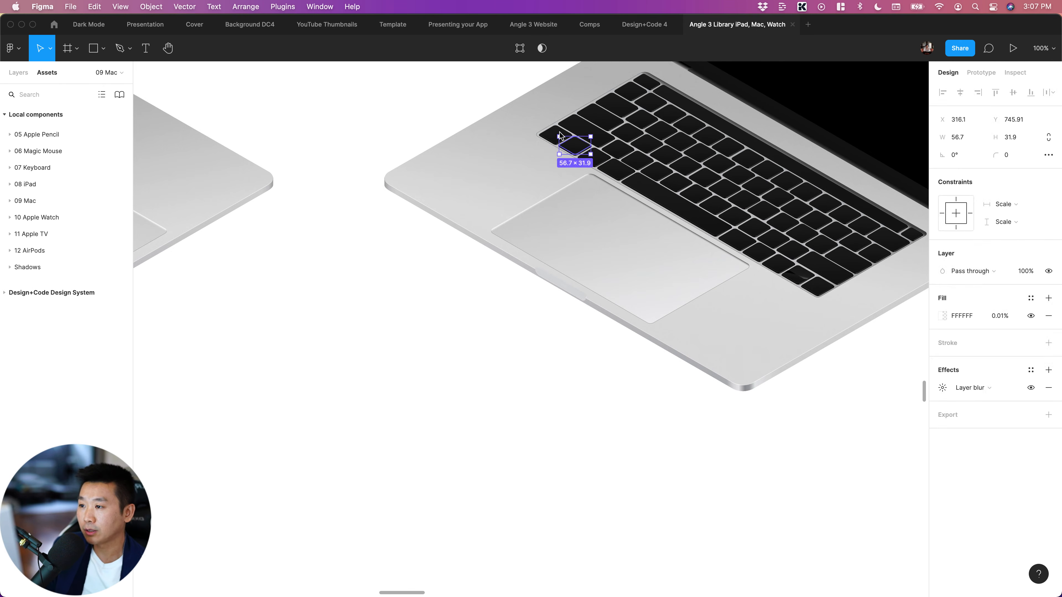
pyautogui.keyDown('super'); pyautogui.click(577, 125); pyautogui.keyUp('super')
pyautogui.keyDown('super'); pyautogui.click(616, 168); pyautogui.keyUp('super')
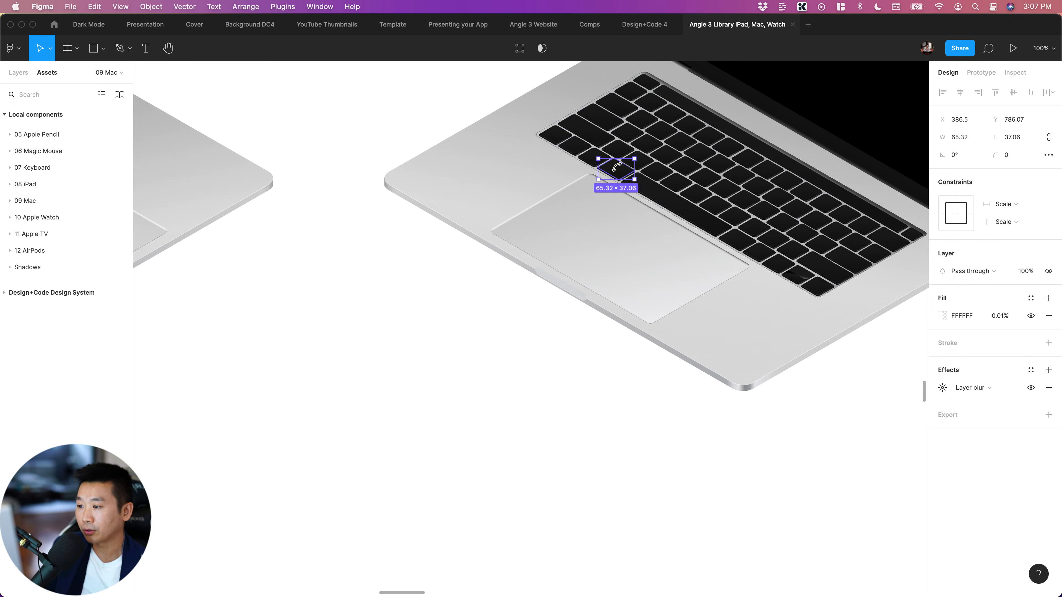
pyautogui.scroll(5, 619, 171)
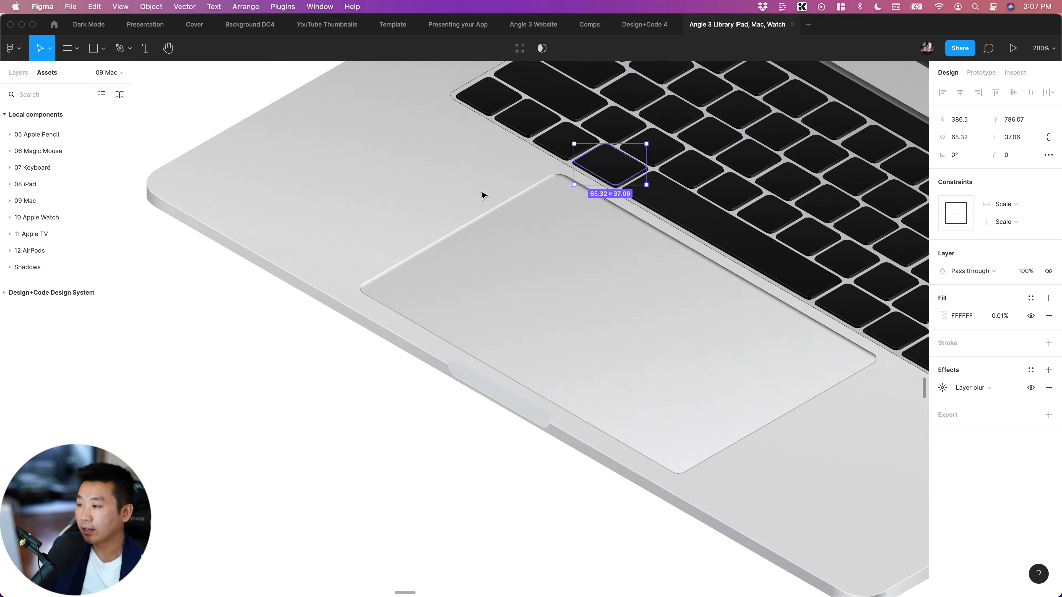
pyautogui.keyDown('super'); pyautogui.click(468, 285); pyautogui.keyUp('super')
pyautogui.hscroll(6, 469, 285)
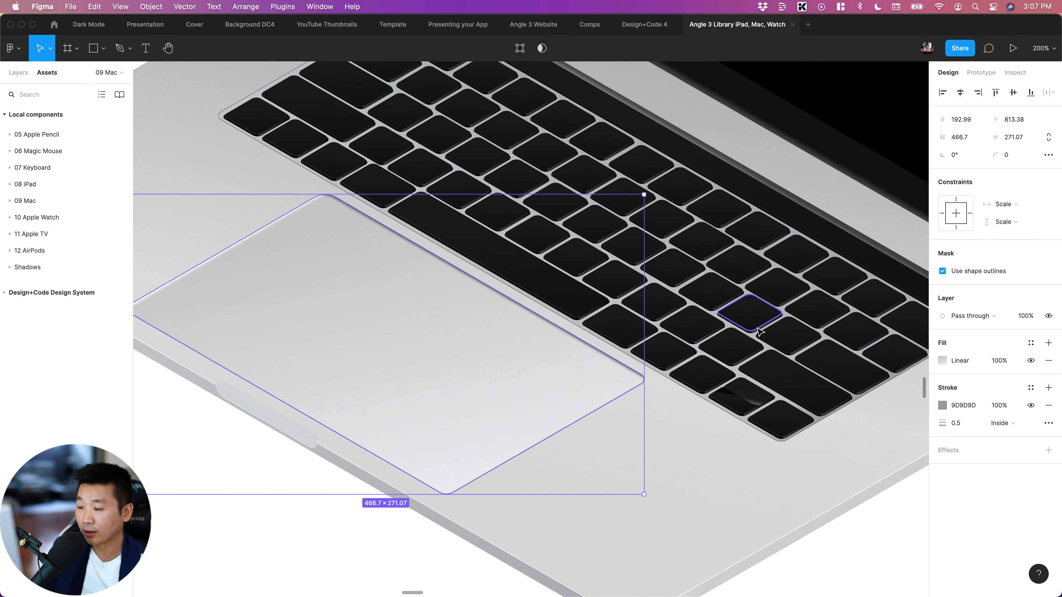
pyautogui.hotkey('shift', '0')
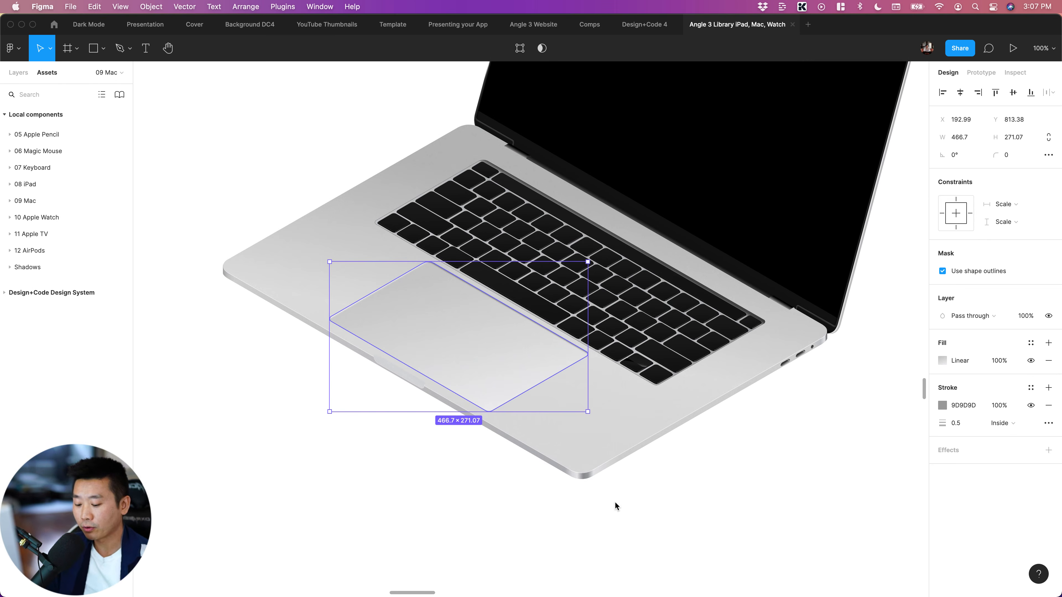
pyautogui.press('-')
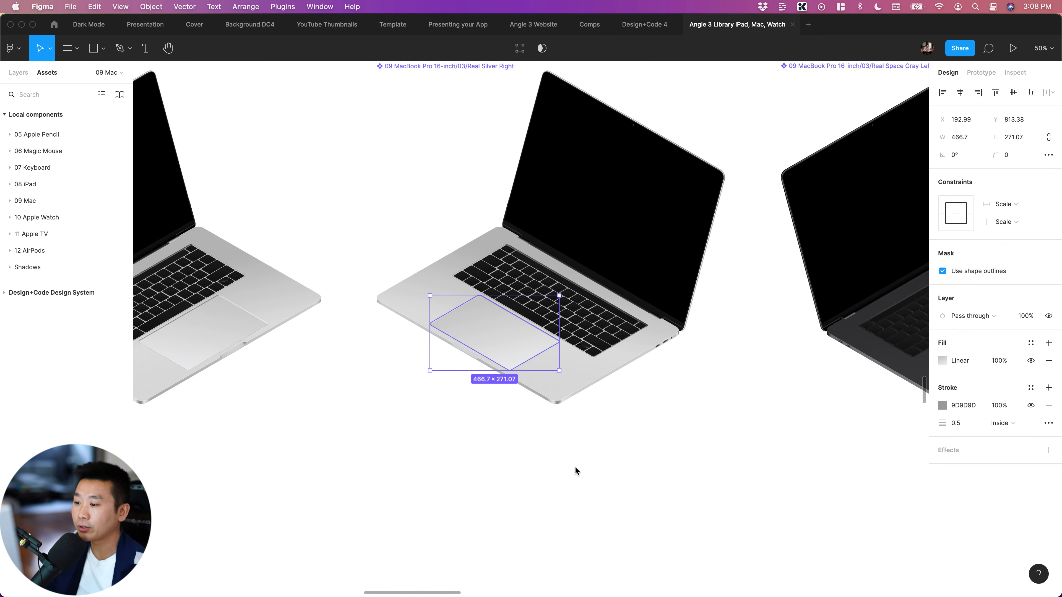
pyautogui.click(569, 465)
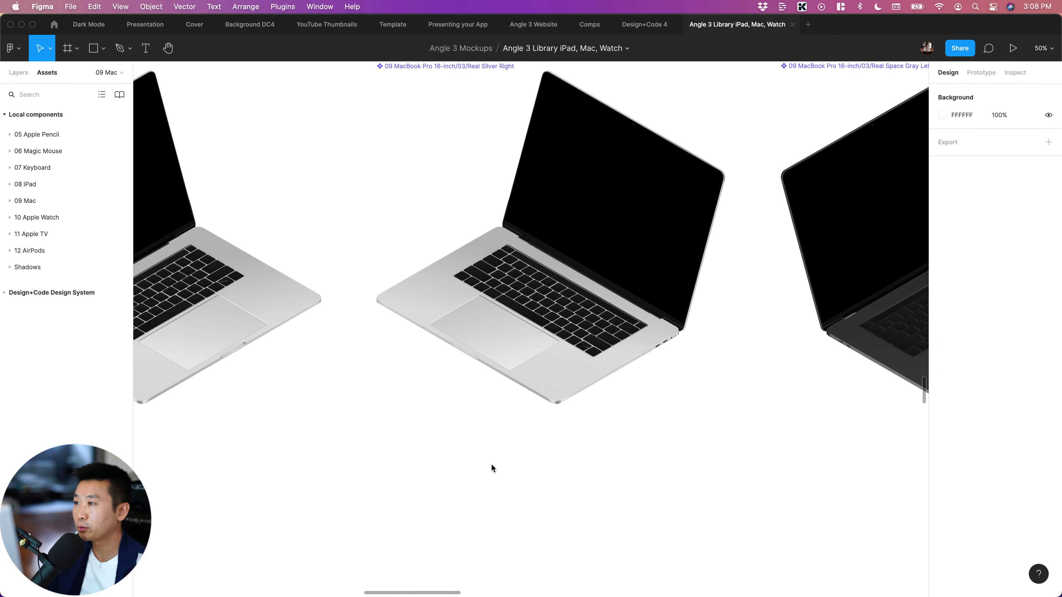
# Survey the clay and real variants of the MacBook Pro 16-inch mockups in the library
pyautogui.scroll(-10, 494, 465)
pyautogui.press('-')
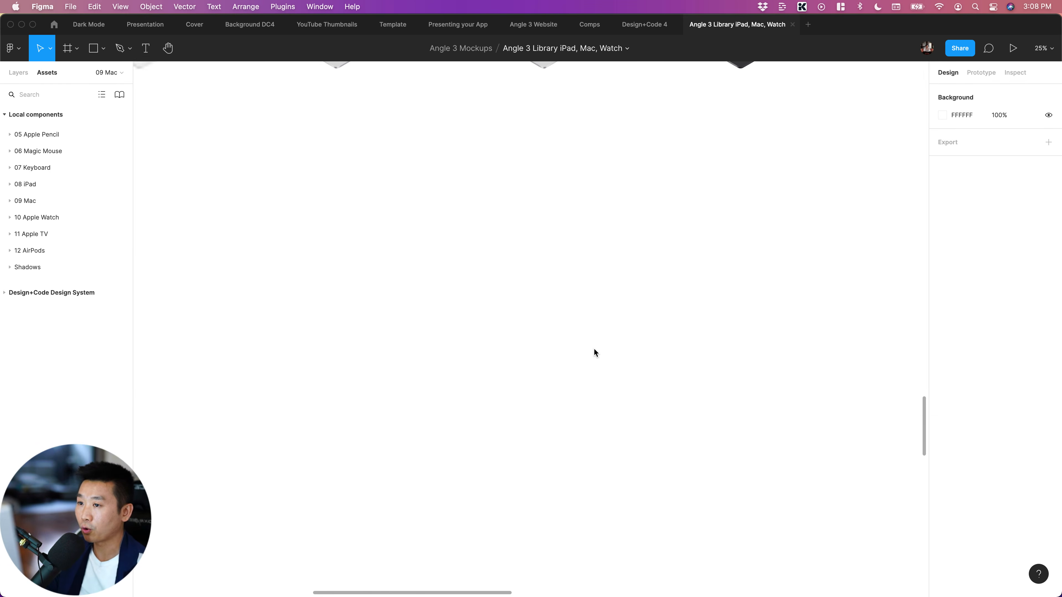
pyautogui.scroll(10, 594, 348)
pyautogui.hscroll(-1, 595, 348)
pyautogui.hscroll(-8, 523, 500)
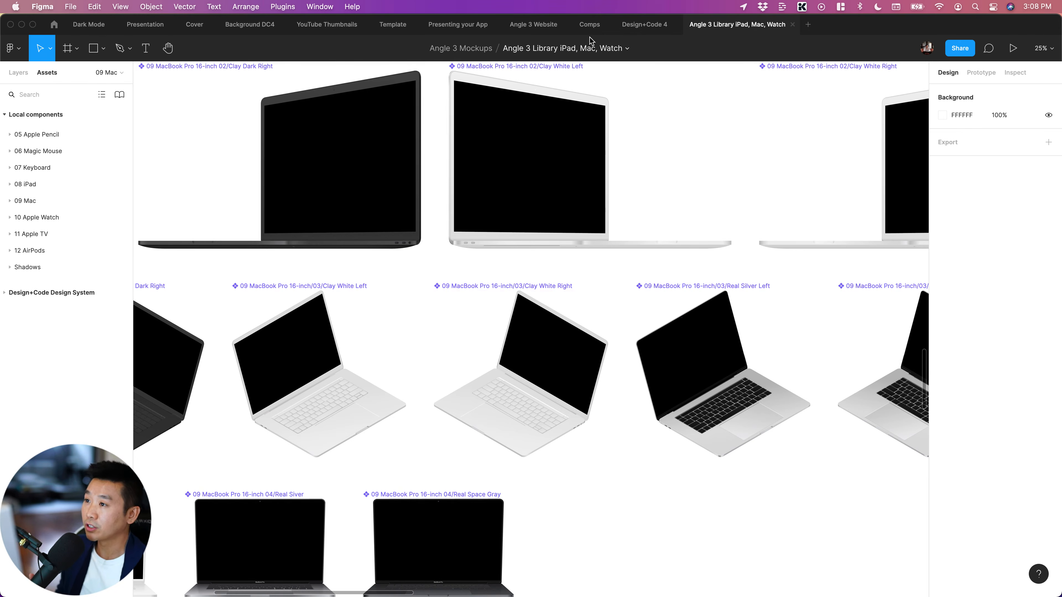
# Switch to the Comps file and review the device compositions, including Comp 01, 02, 07 and 08 and their iPhone 12 versions
pyautogui.click(590, 24)
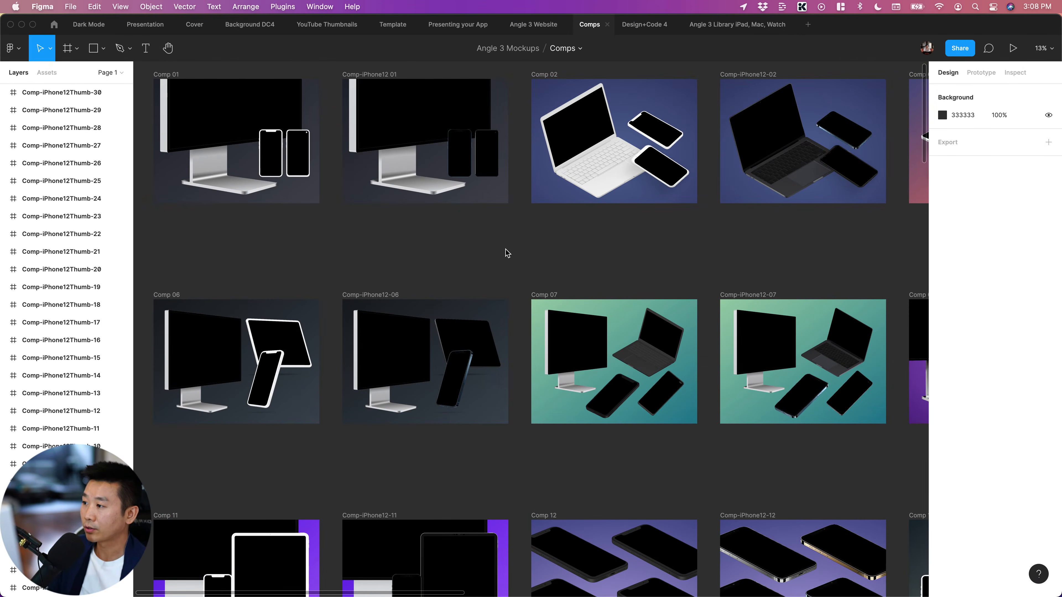
pyautogui.hscroll(-2, 506, 248)
pyautogui.scroll(2, 536, 176)
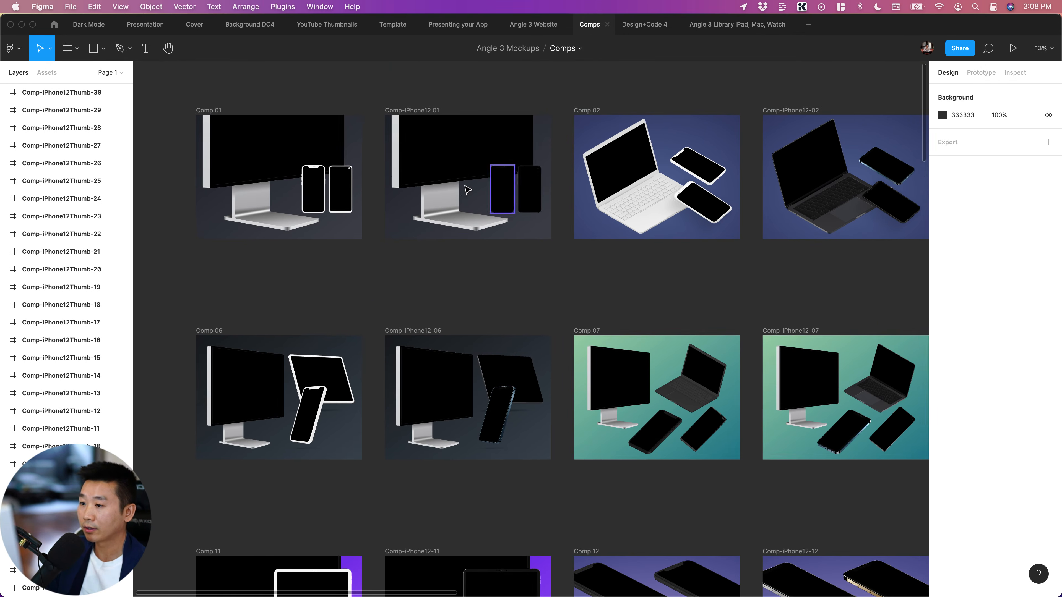
pyautogui.hscroll(5, 468, 188)
pyautogui.scroll(3, 468, 187)
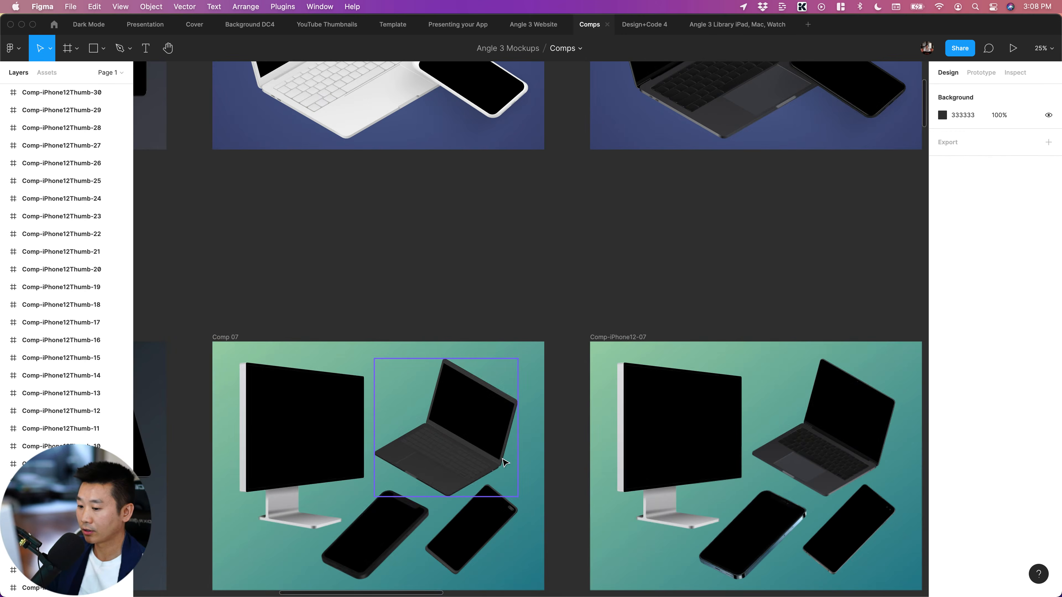
pyautogui.hscroll(10, 505, 461)
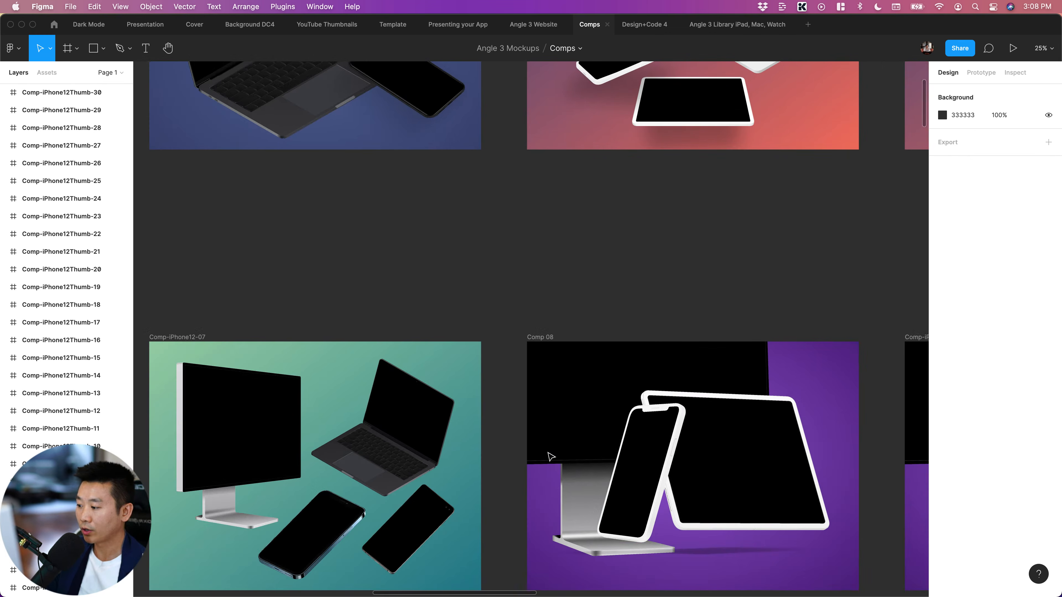
pyautogui.hscroll(-1, 550, 457)
pyautogui.scroll(2, 607, 282)
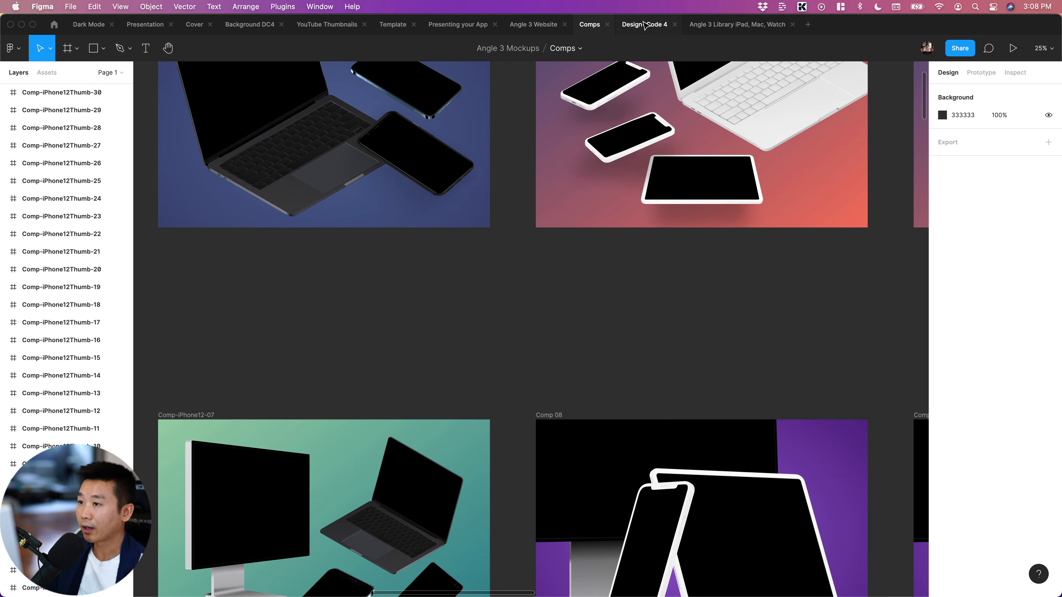
# Switch to the Design+Code 4 file, clear the selection and view the Home and Sign Up Modal screens
pyautogui.click(644, 25)
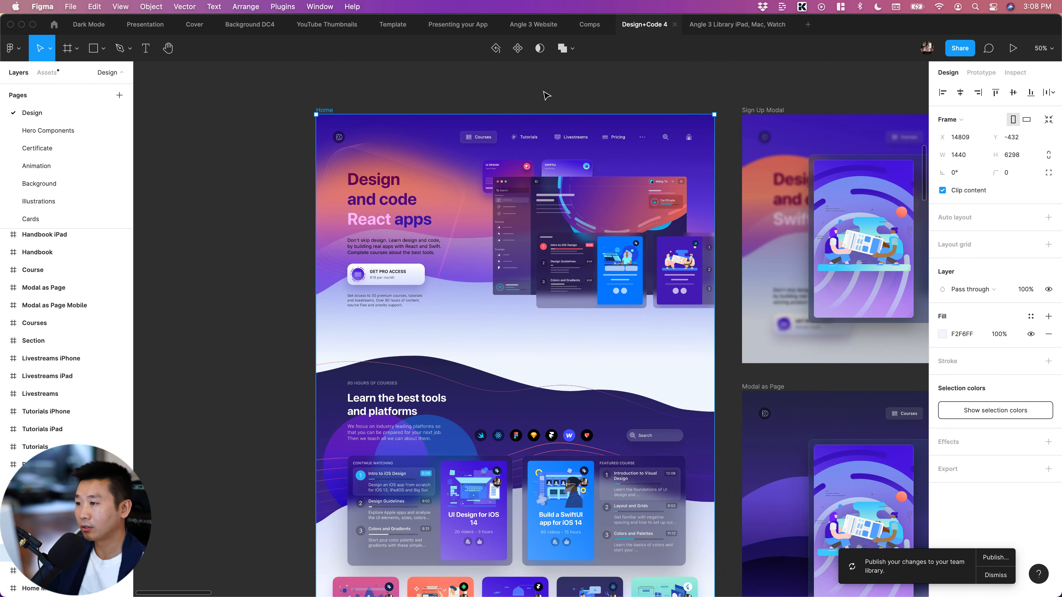
pyautogui.click(554, 94)
pyautogui.hscroll(5, 556, 95)
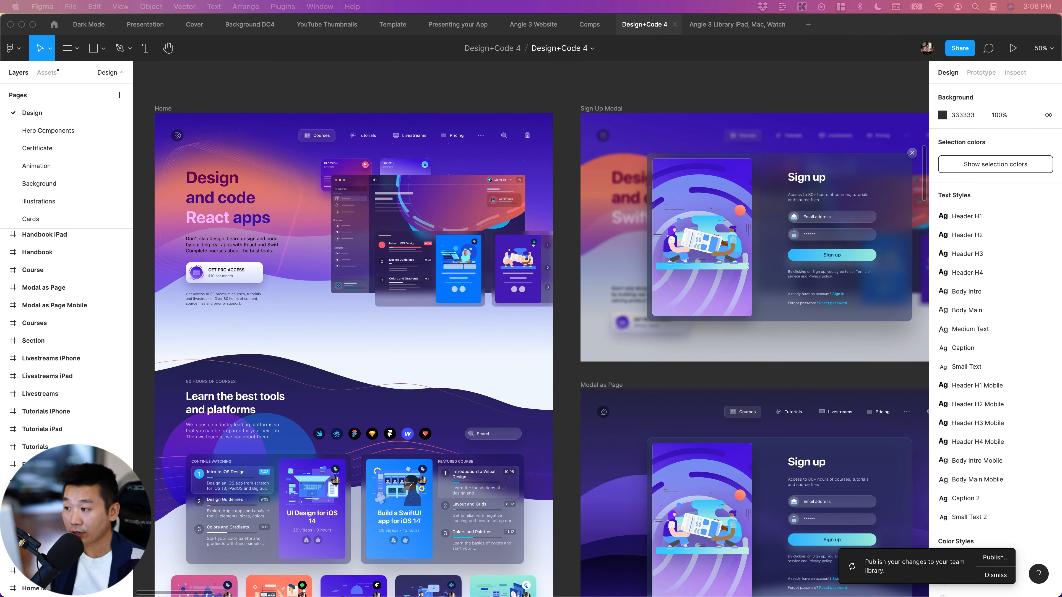
# Return to the Presenting your App file and examine the cover with the tilted app screens up close and as a whole
pyautogui.click(435, 26)
pyautogui.hscroll(15, 527, 142)
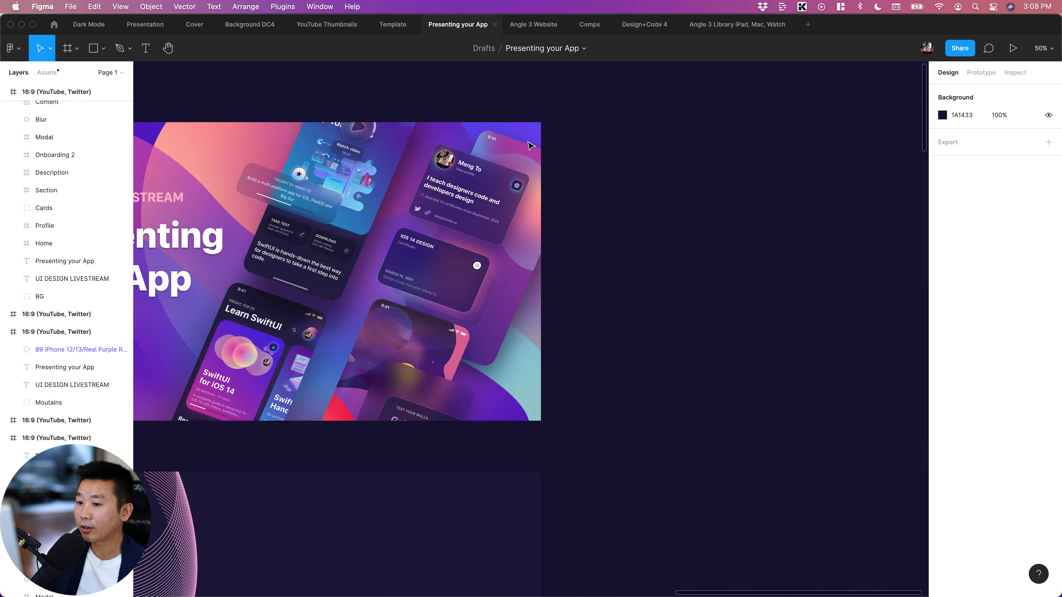
pyautogui.hscroll(-1, 526, 143)
pyautogui.hscroll(-3, 526, 143)
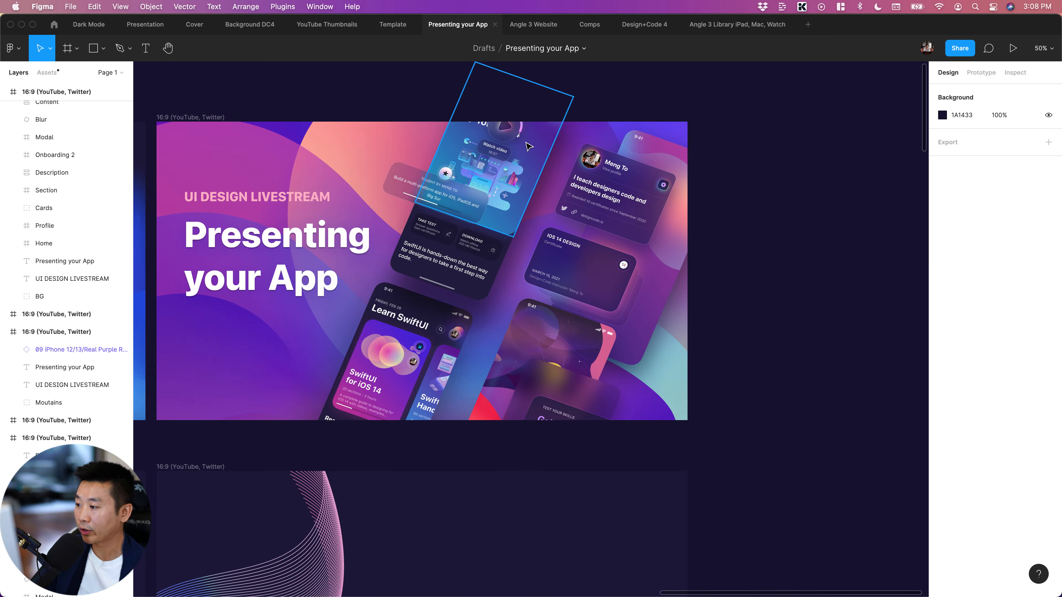
pyautogui.press('super+=')
pyautogui.hscroll(-2, 527, 142)
pyautogui.scroll(5, 530, 145)
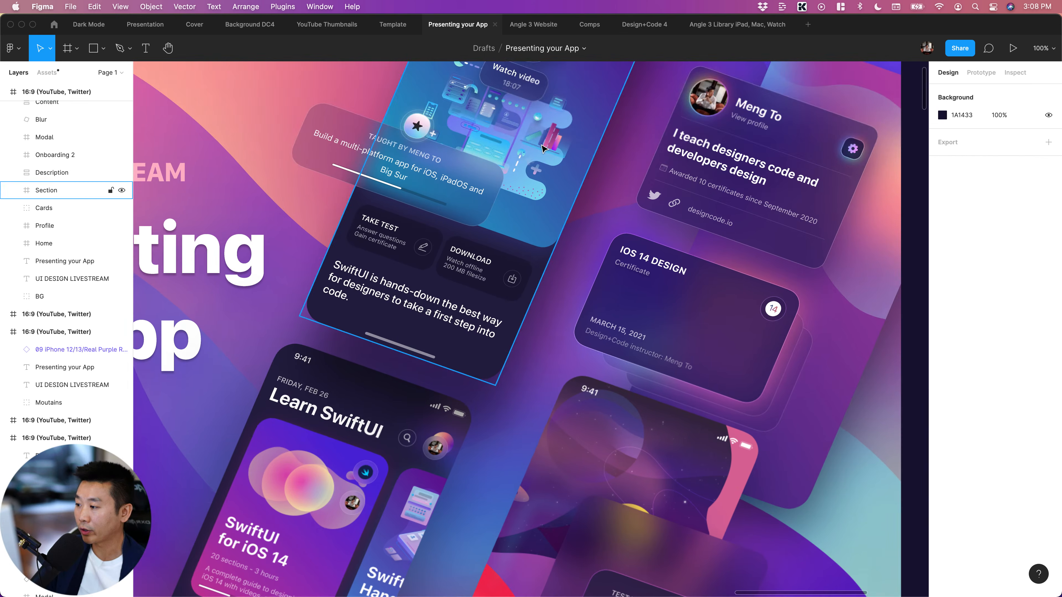
pyautogui.press('super+minus')
pyautogui.hscroll(-3, 608, 252)
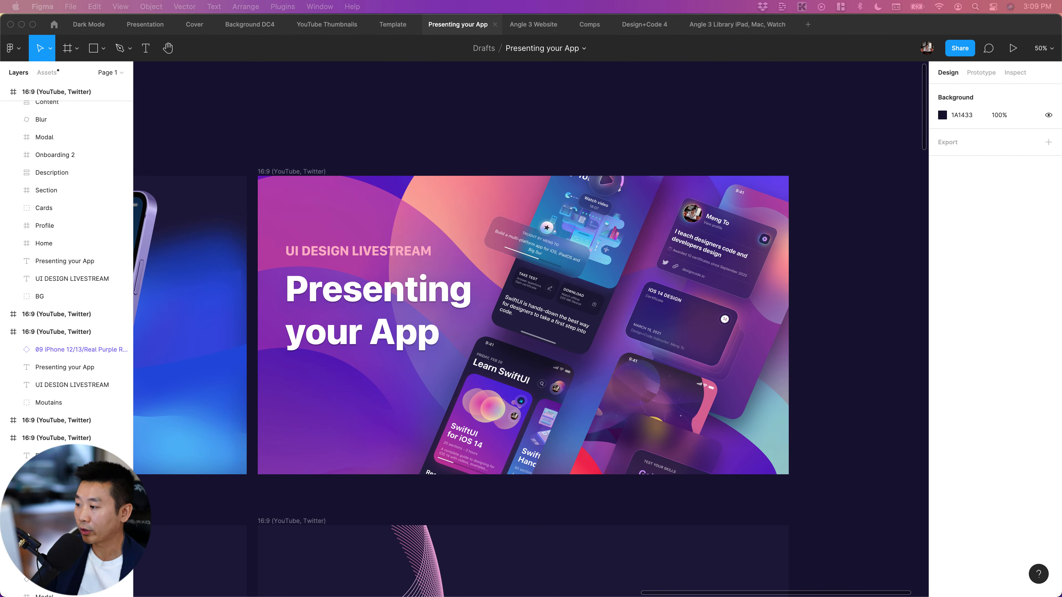
# Examine the wavy line artwork in the frame below the tilted-screens cover and inspect the points of one line, leaving it unchanged
pyautogui.scroll(-7, 882, 323)
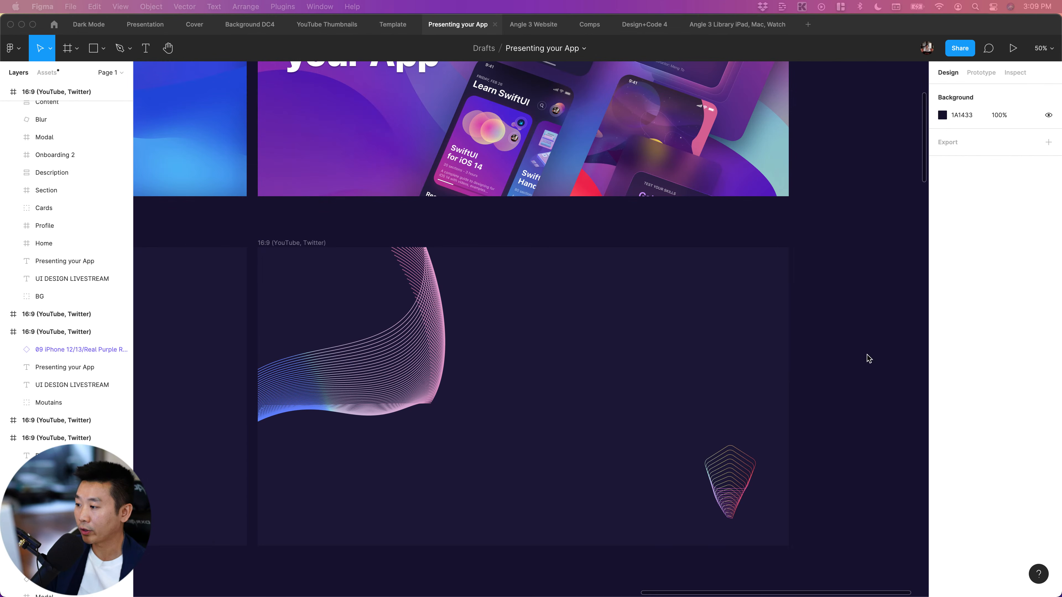
pyautogui.hscroll(-3, 353, 339)
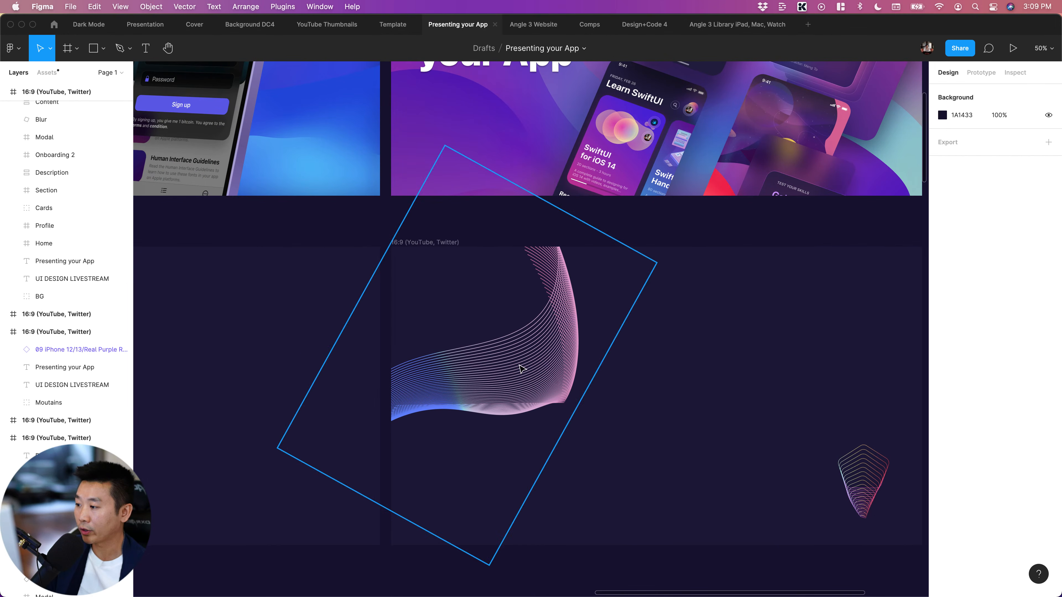
pyautogui.hscroll(1, 547, 374)
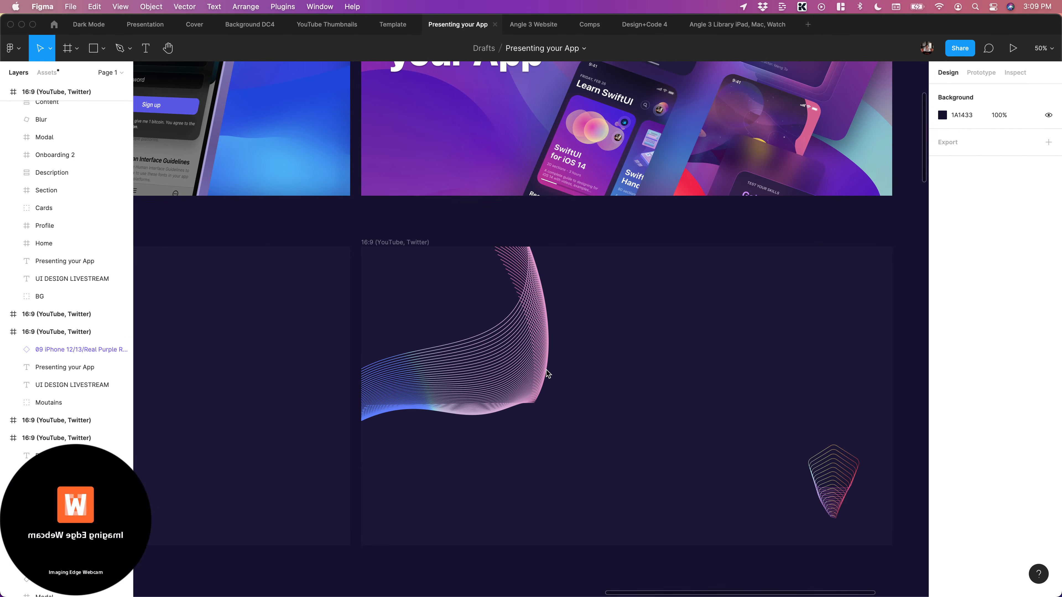
pyautogui.hscroll(6, 550, 363)
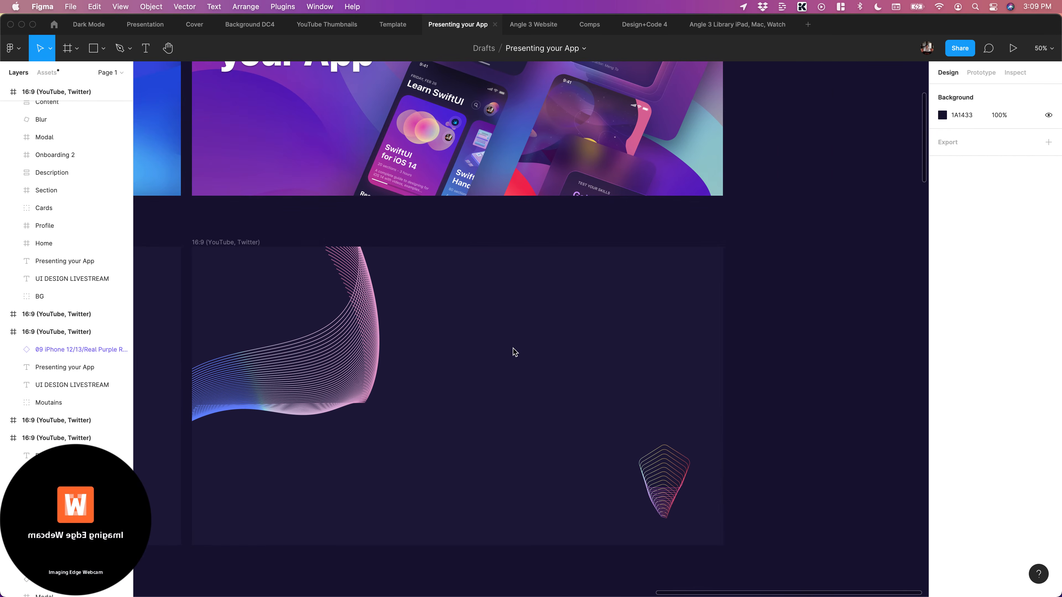
pyautogui.doubleClick(322, 331)
pyautogui.hscroll(-2, 362, 356)
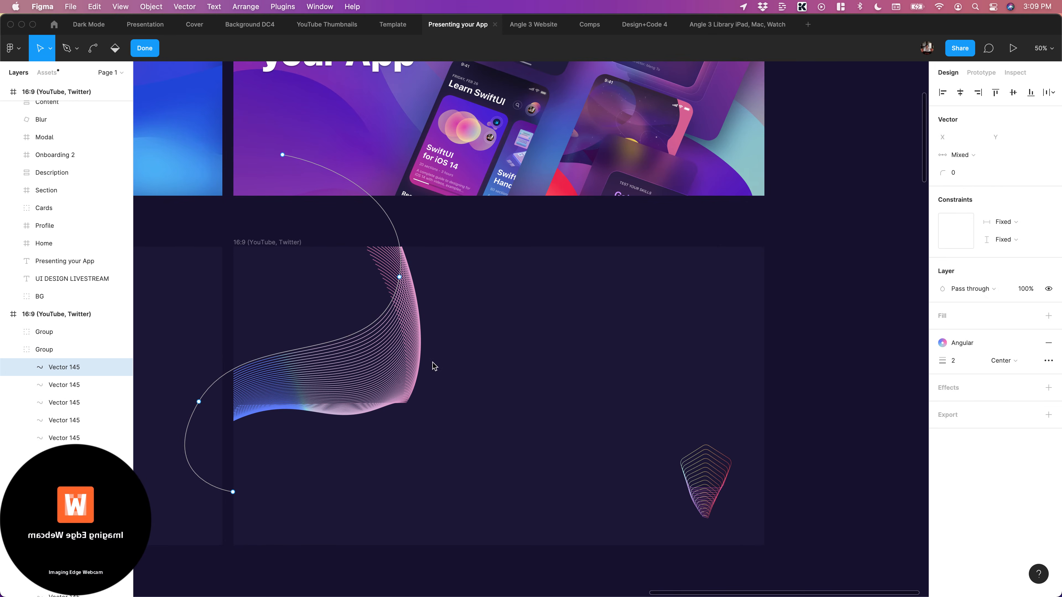
pyautogui.press('Escape')
pyautogui.press('Escape')
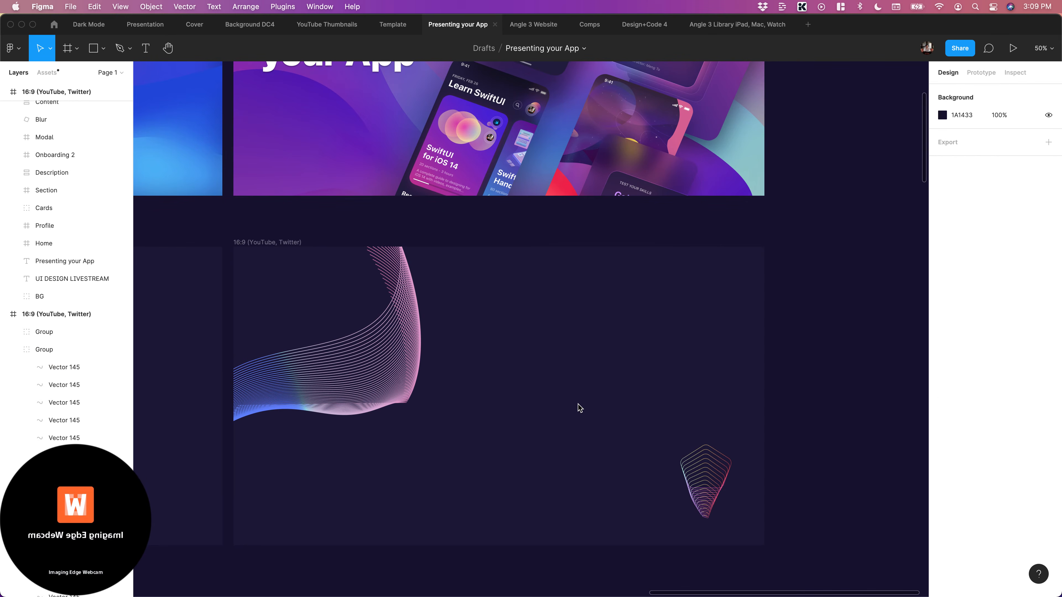
# Inspect the small shield-shaped line group beside the wave artwork and look over the neighbouring empty frame
pyautogui.click(692, 466)
pyautogui.hscroll(-5, 690, 465)
pyautogui.hscroll(-1, 691, 465)
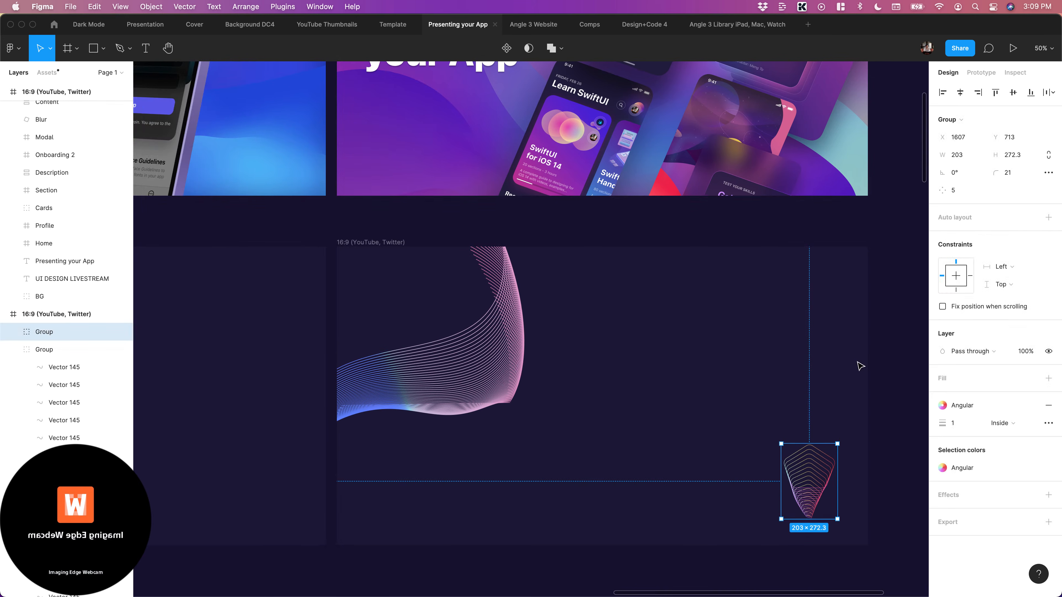
pyautogui.scroll(-4, 820, 366)
pyautogui.hscroll(-10, 821, 362)
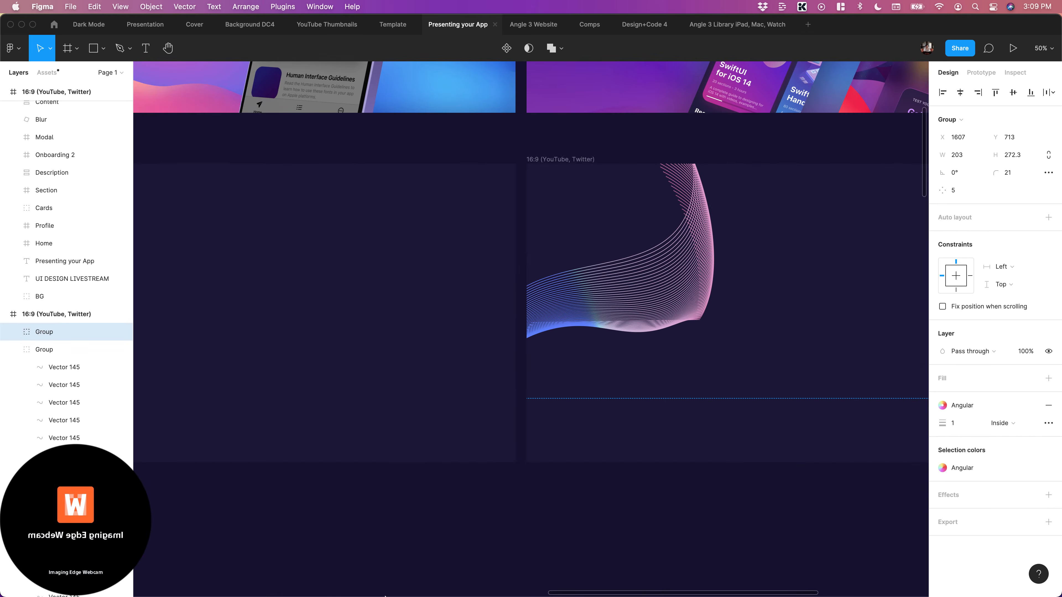
# Switch to Safari to view the popular mobile shots on Dribbble
pyautogui.hscroll(-2, 440, 493)
pyautogui.moveTo(304, 590)
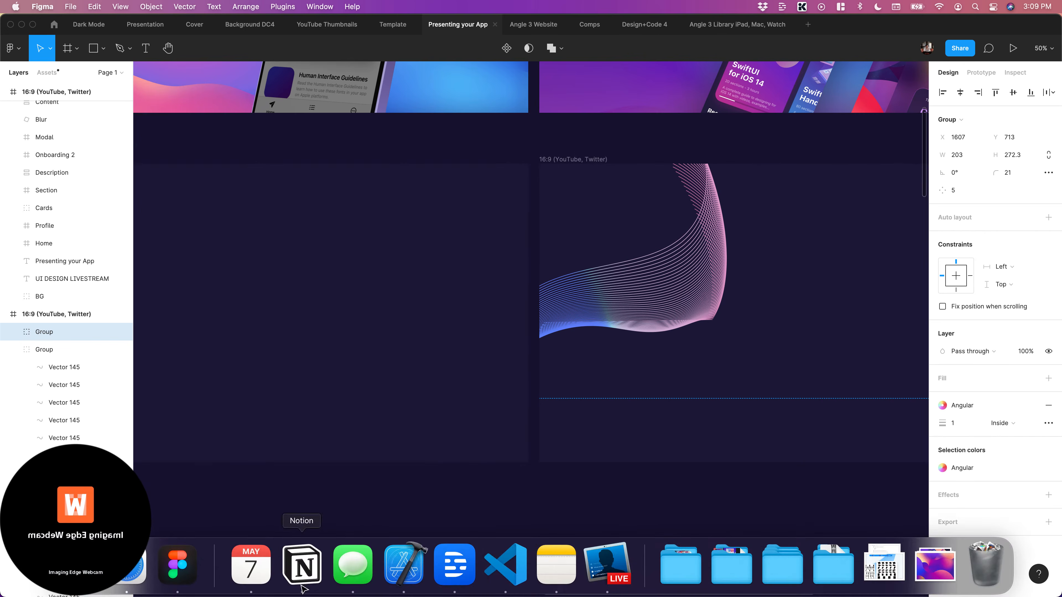
pyautogui.click(131, 567)
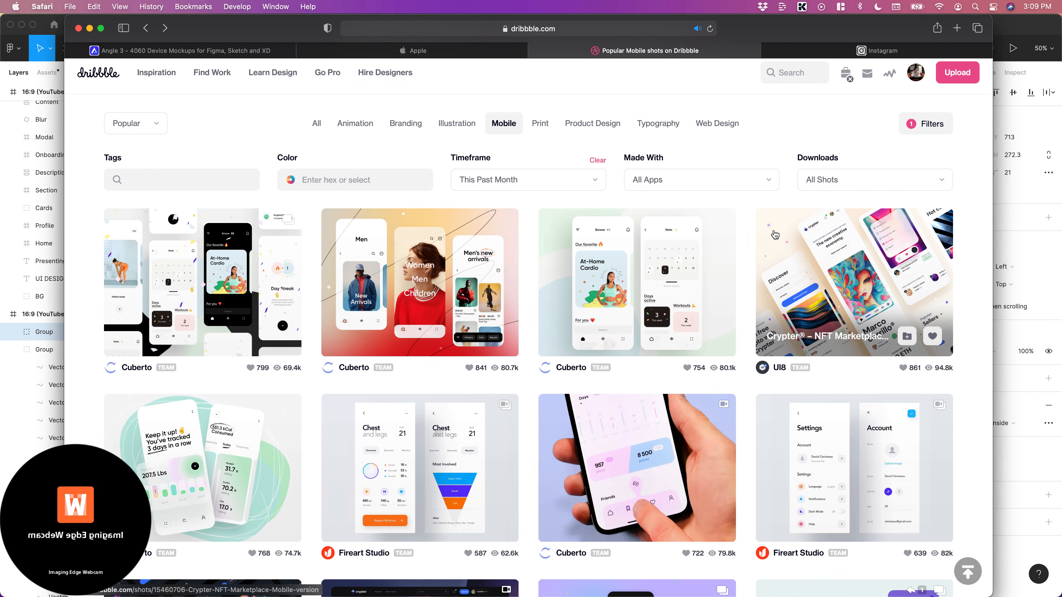
# Switch to the Instagram feed and examine its interface design posts down to the job search app concept with three phone screens
pyautogui.click(811, 52)
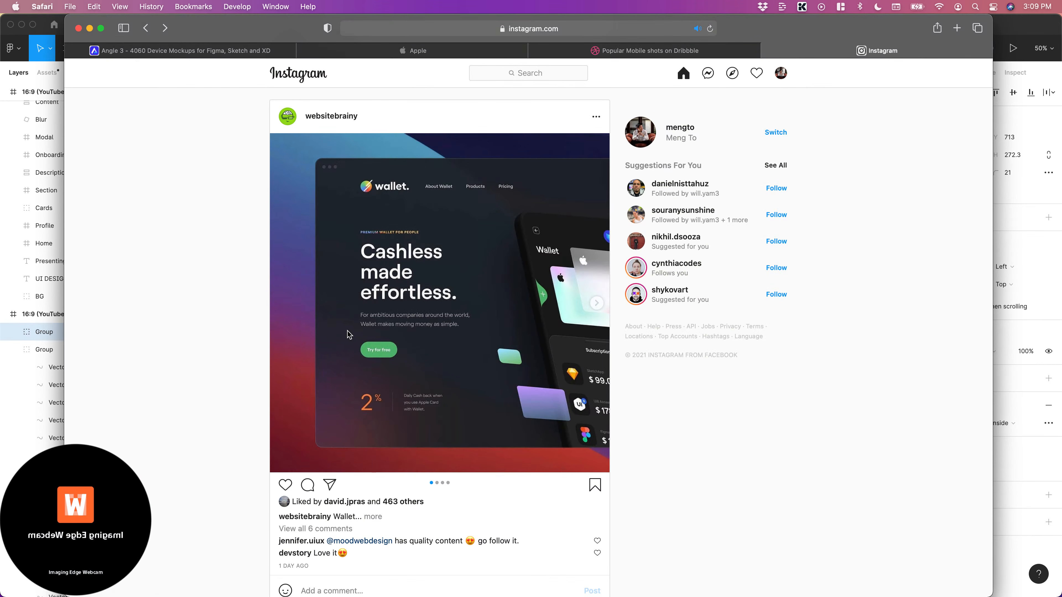
pyautogui.scroll(-15, 348, 335)
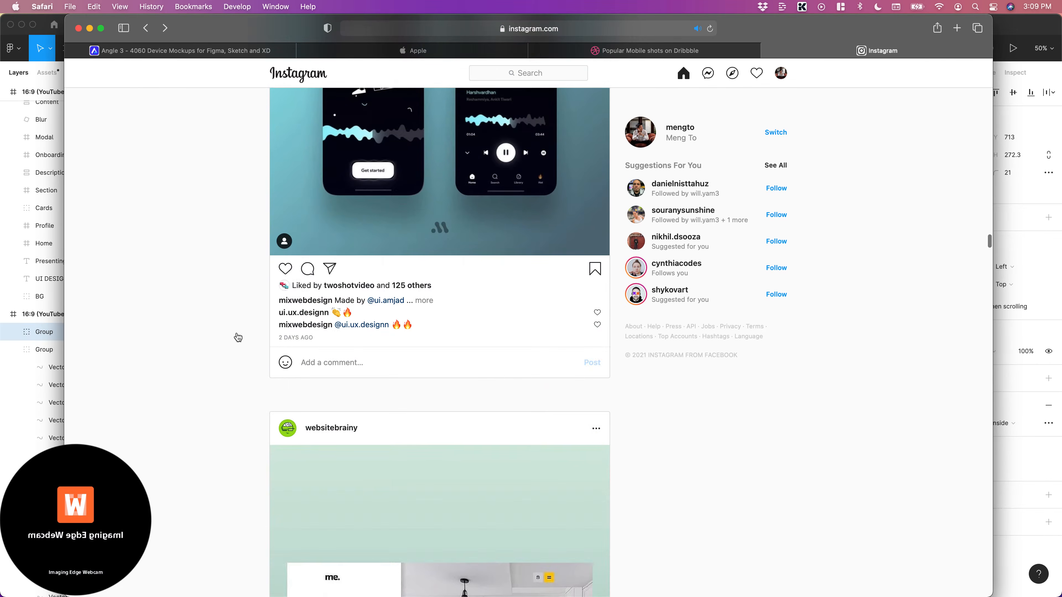
pyautogui.scroll(-13, 238, 337)
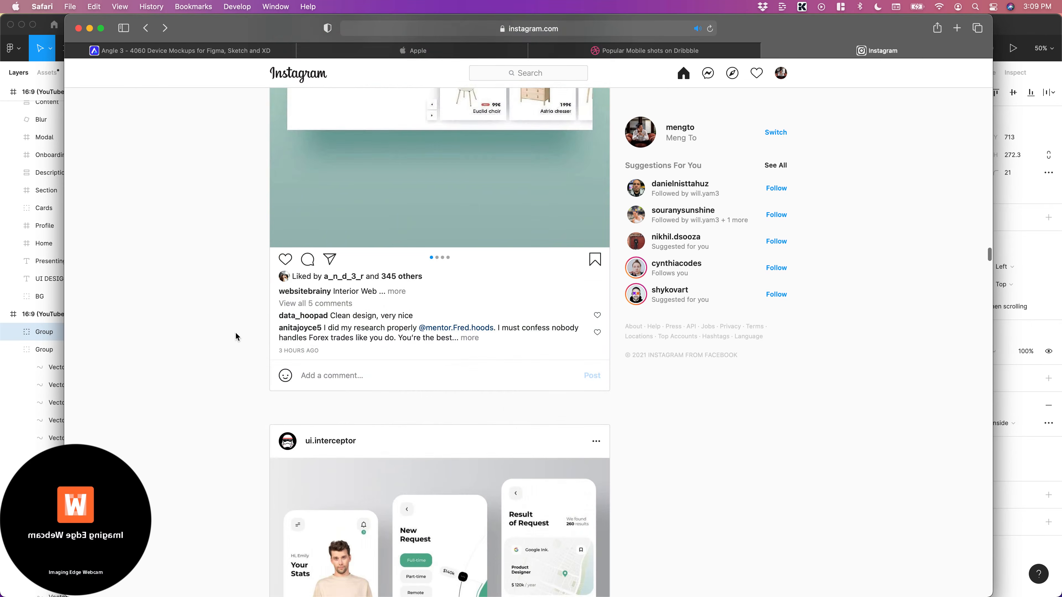
pyautogui.scroll(-5, 235, 336)
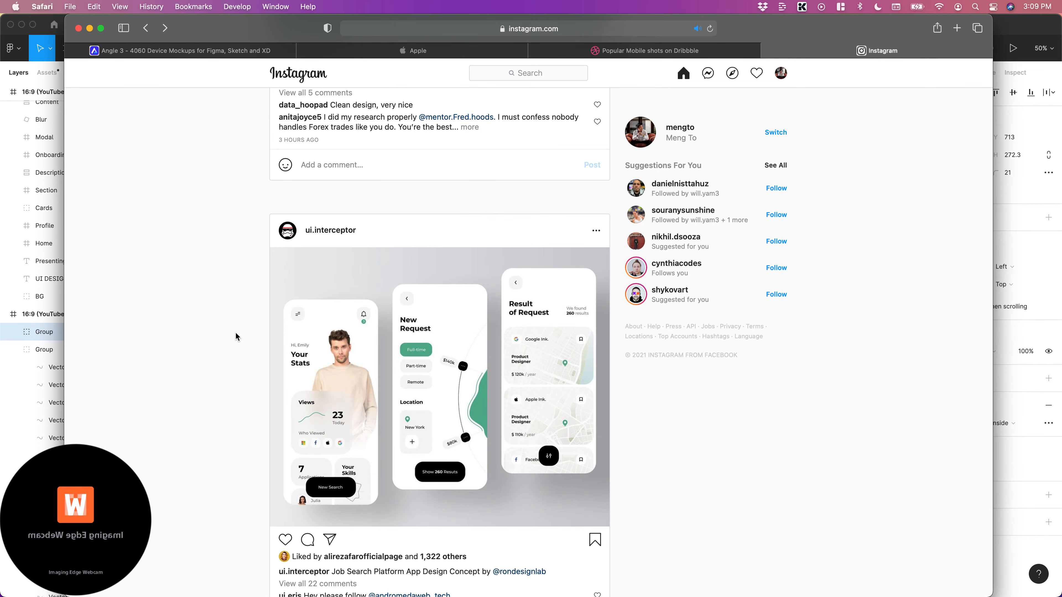
pyautogui.scroll(-5, 240, 338)
pyautogui.scroll(1, 241, 344)
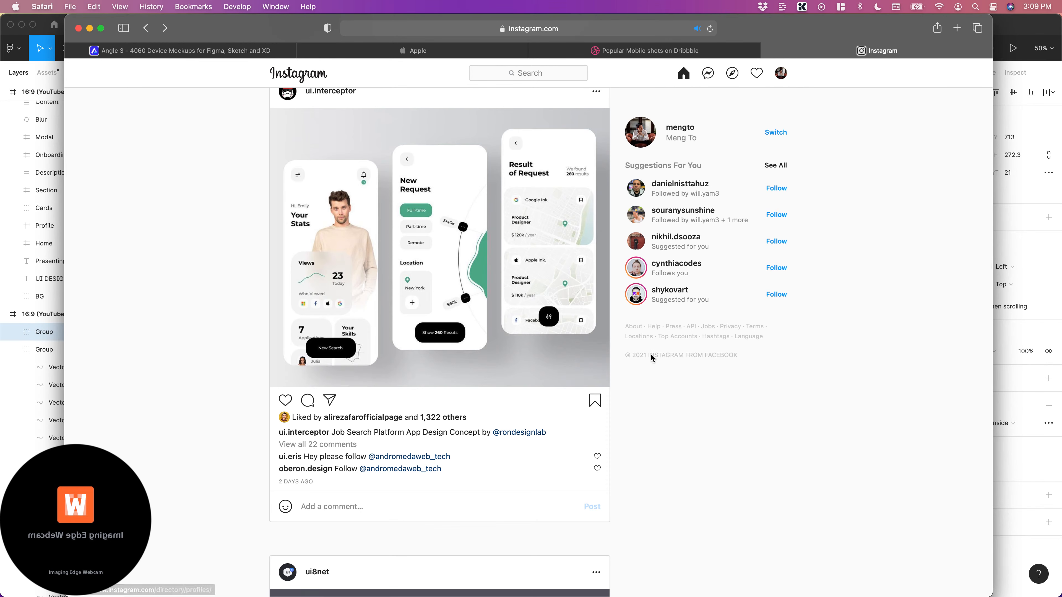
pyautogui.scroll(1, 224, 251)
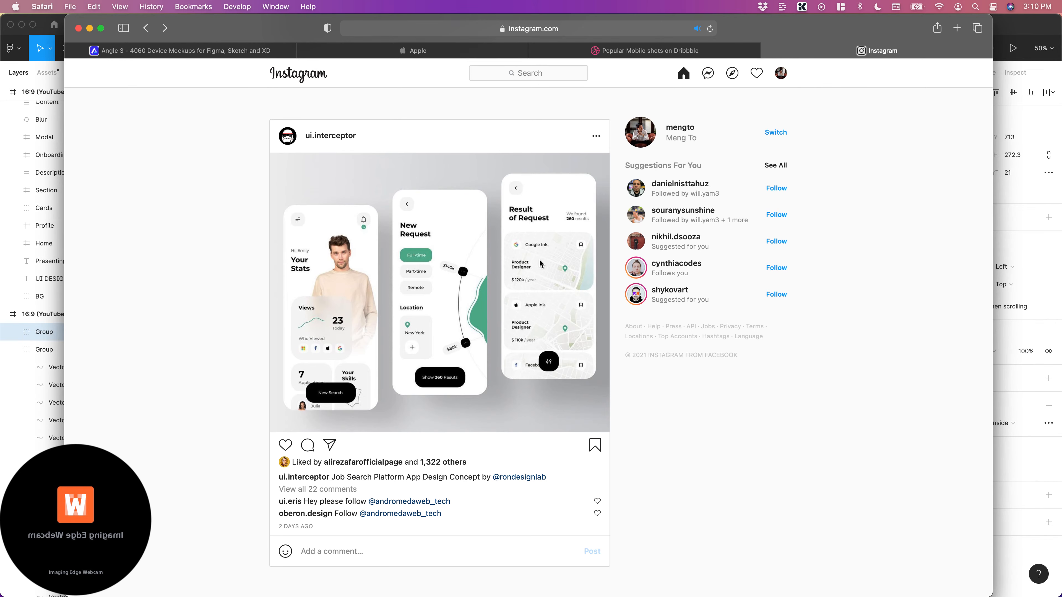
# Dismiss the webcam connection error and continue examining the feed through the mobile data app and Corenergy website posts
pyautogui.scroll(-5, 539, 259)
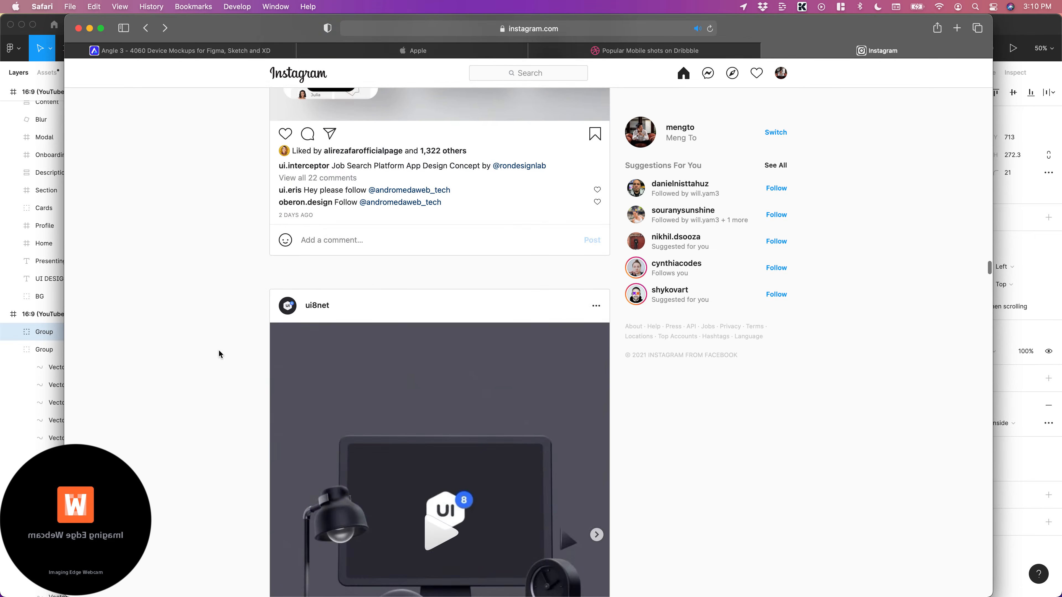
pyautogui.scroll(-7, 219, 351)
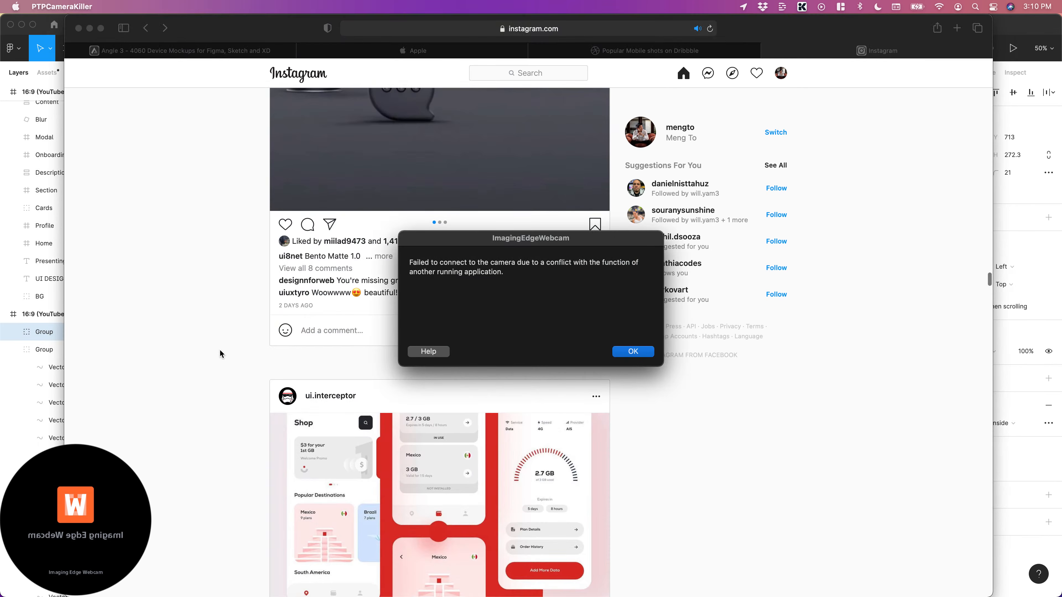
pyautogui.click(640, 353)
pyautogui.scroll(-5, 689, 424)
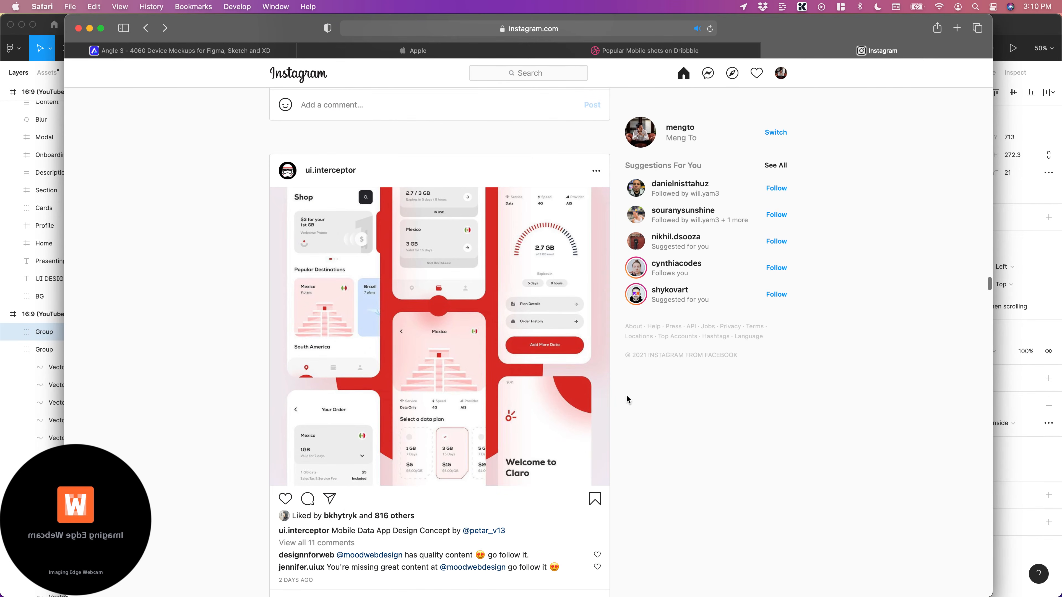
pyautogui.scroll(-20, 471, 401)
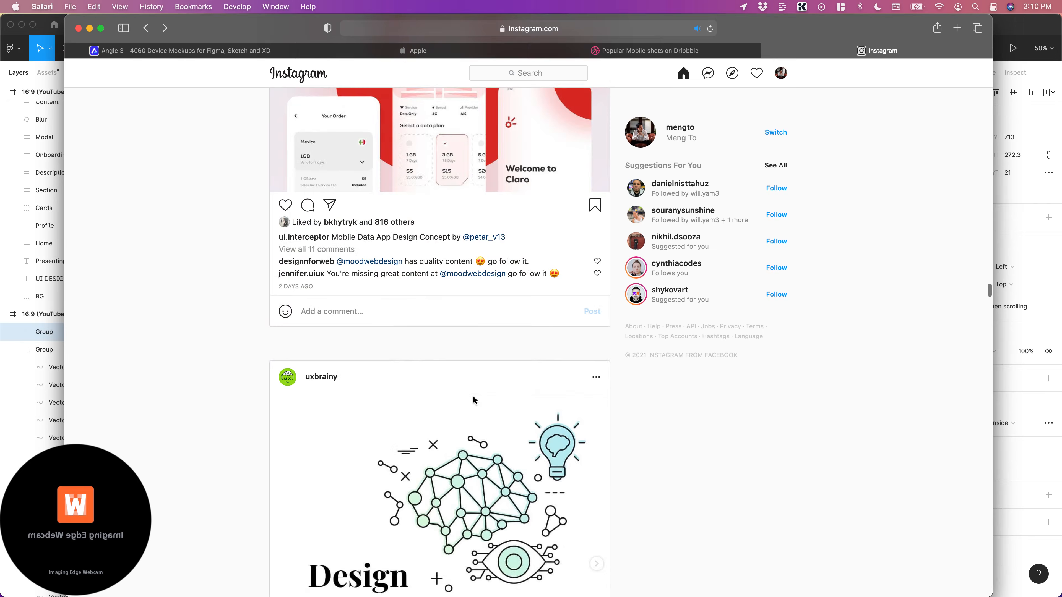
pyautogui.scroll(-8, 465, 400)
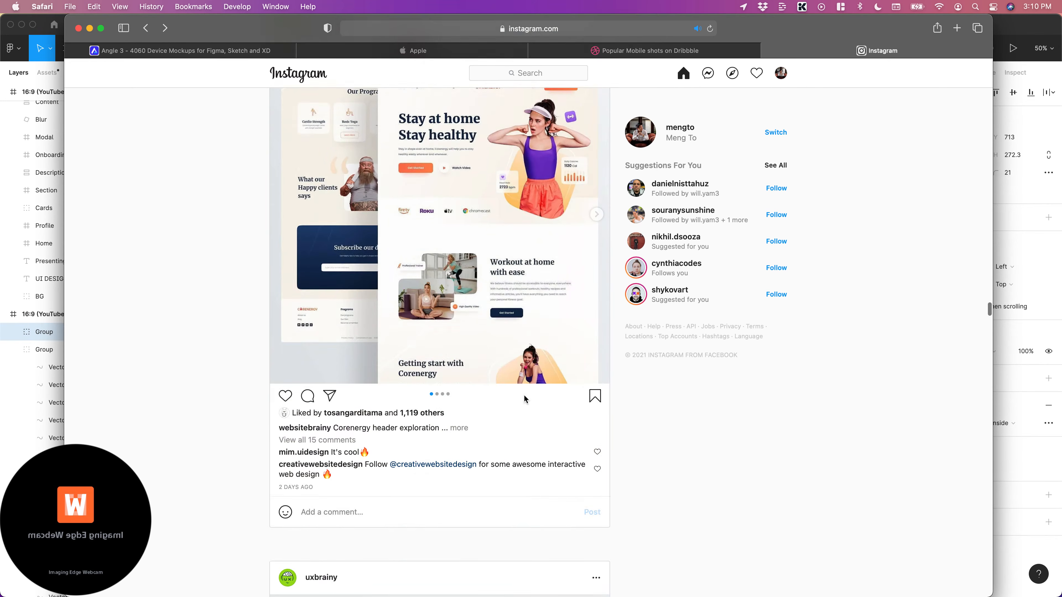
pyautogui.scroll(2, 713, 409)
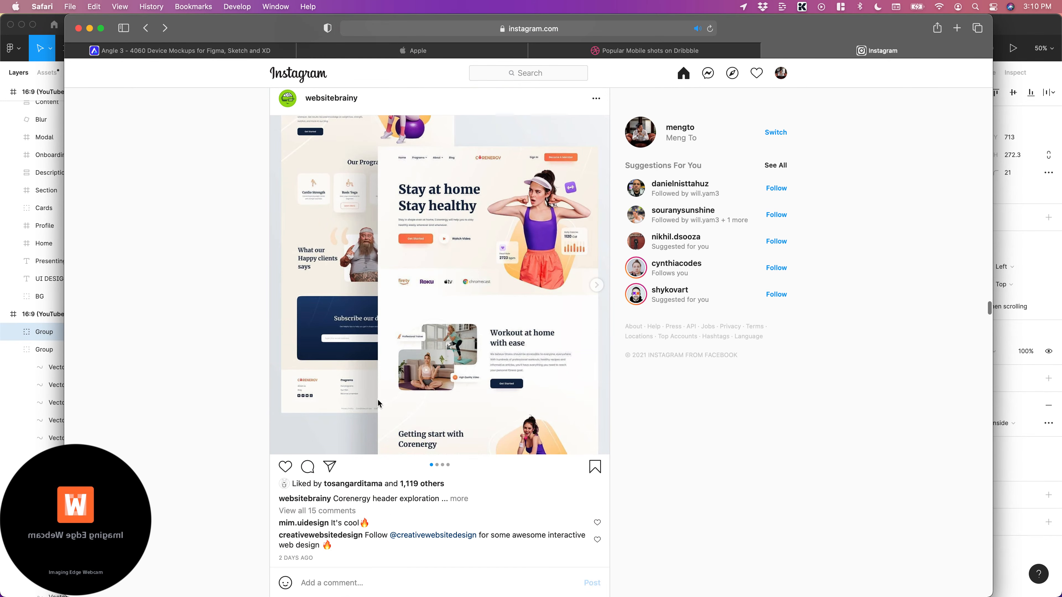
pyautogui.scroll(12, 358, 406)
# Look through the slides of the uxbrainy Financial UI Concept post, including the enlarged headline and bank card details
pyautogui.scroll(-2, 376, 393)
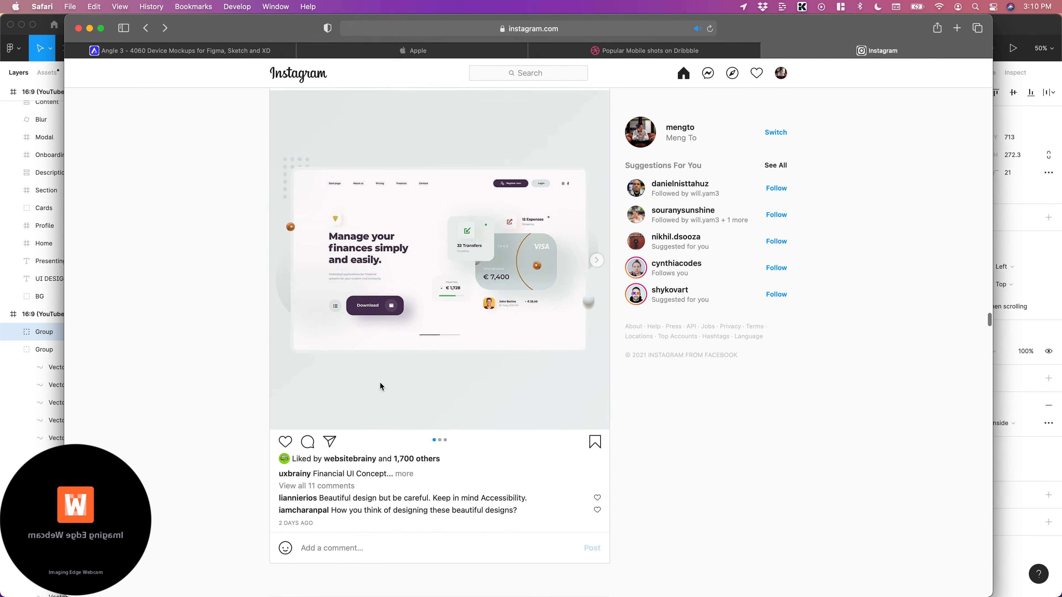
pyautogui.click(596, 260)
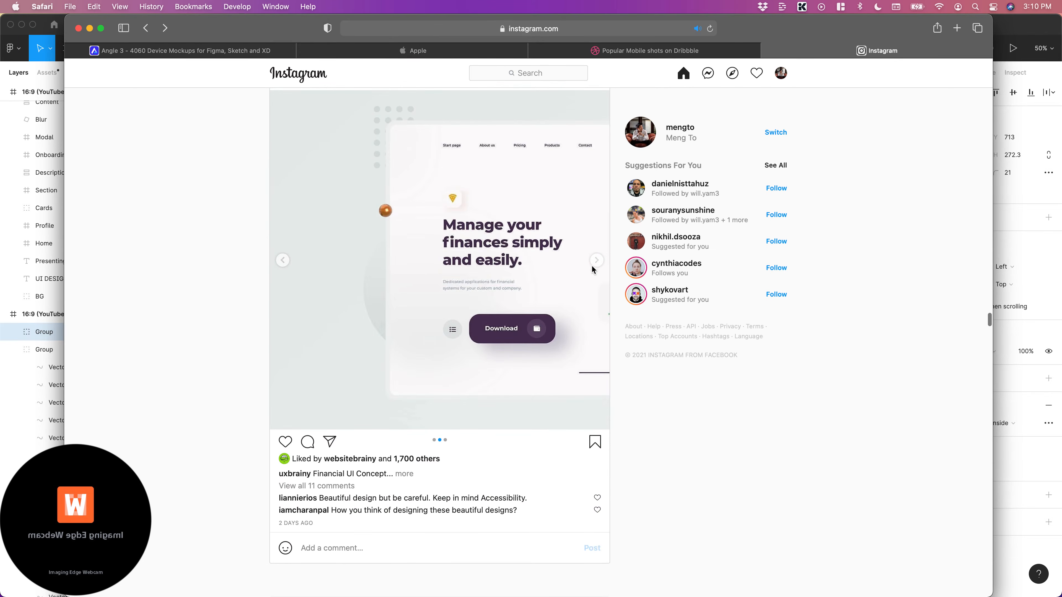
pyautogui.click(597, 260)
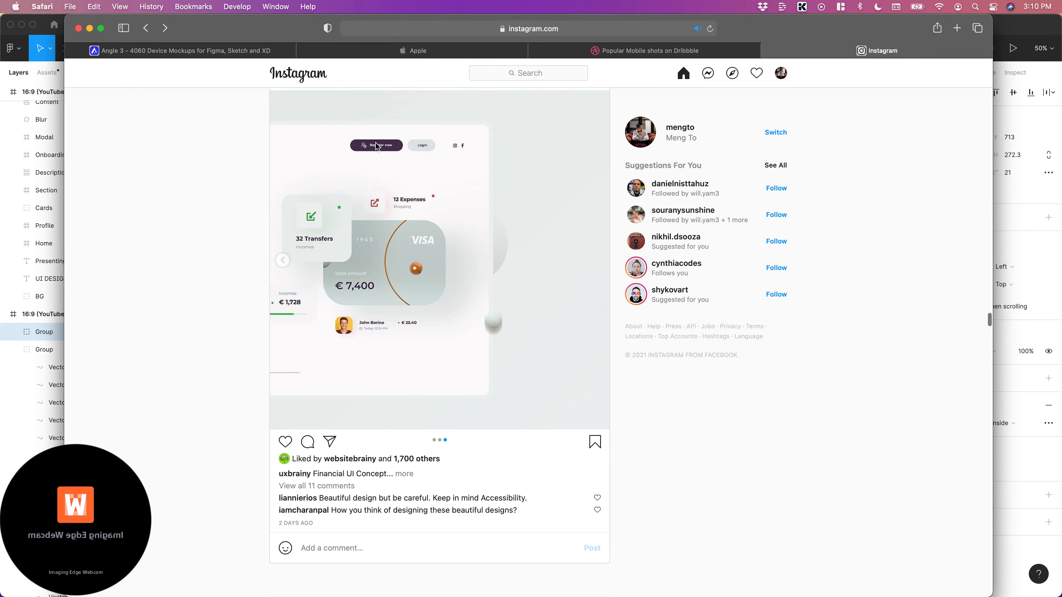
pyautogui.scroll(1, 467, 337)
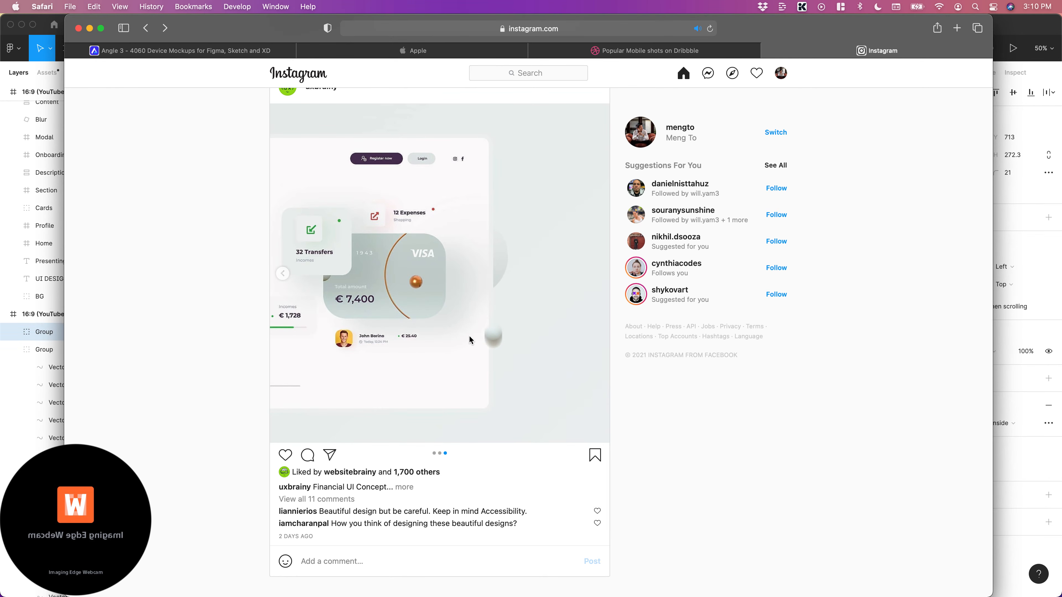
pyautogui.click(283, 273)
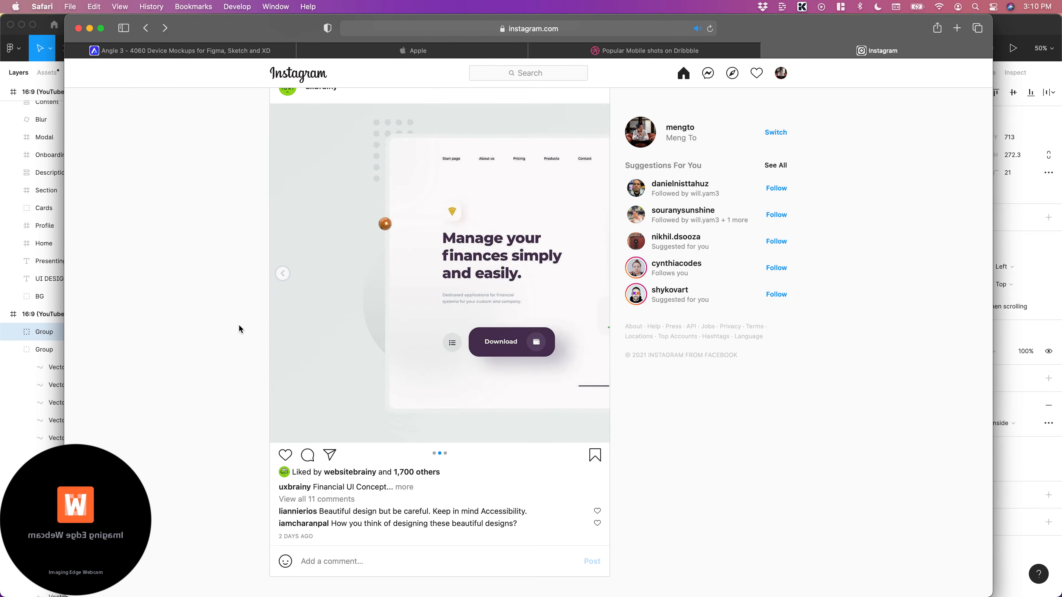
# Continue through the Instagram feed to the interfacely food app post with two staggered phone screens on pink
pyautogui.scroll(-5, 238, 328)
pyautogui.scroll(-6, 238, 328)
pyautogui.scroll(-3, 795, 445)
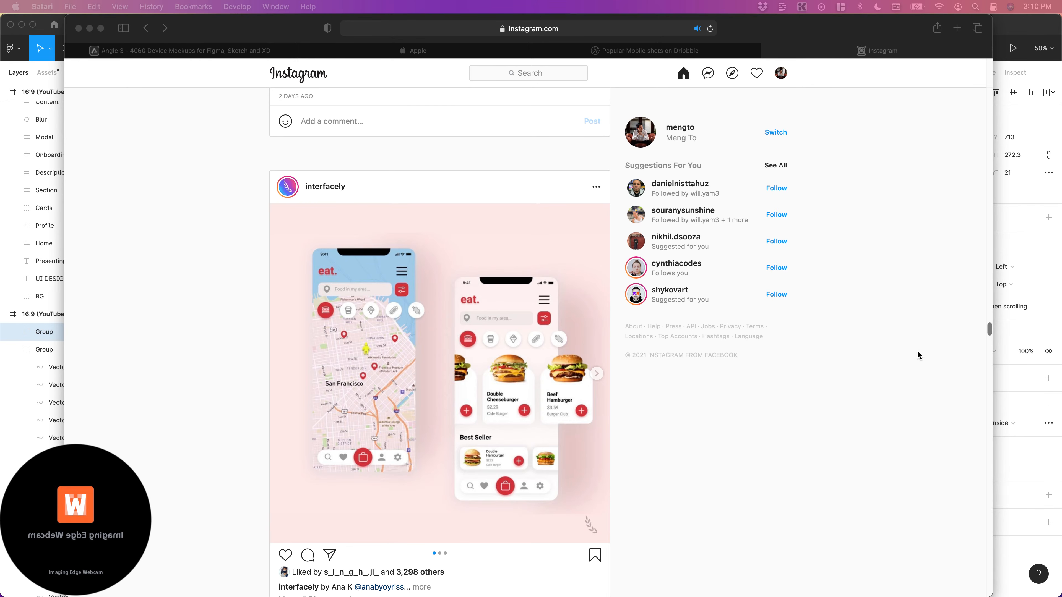
pyautogui.click(851, 515)
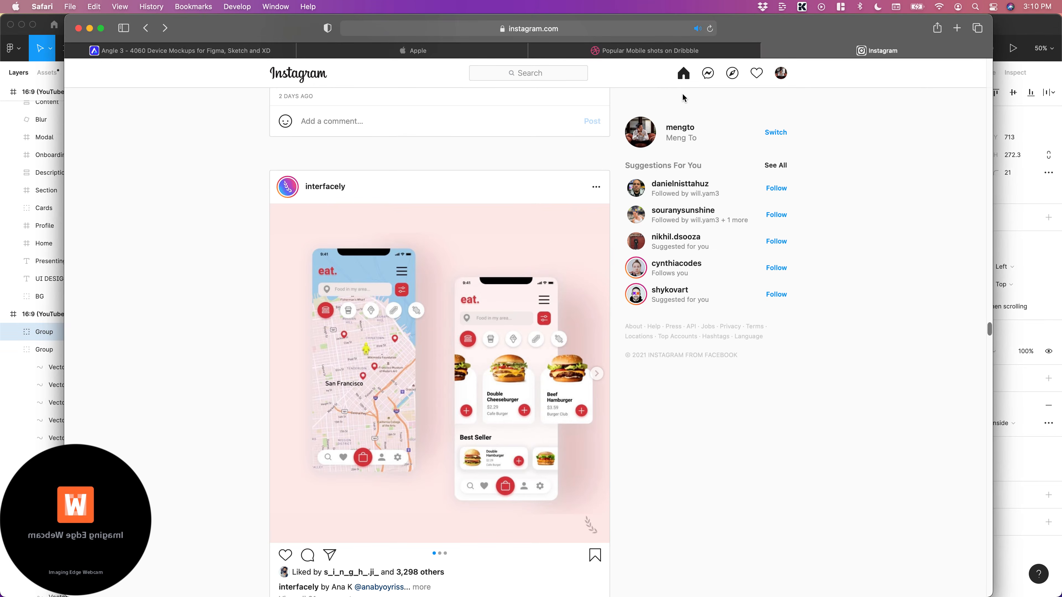
# Return to Dribbble, show the popular Web Design shots and examine the first rows
pyautogui.click(646, 51)
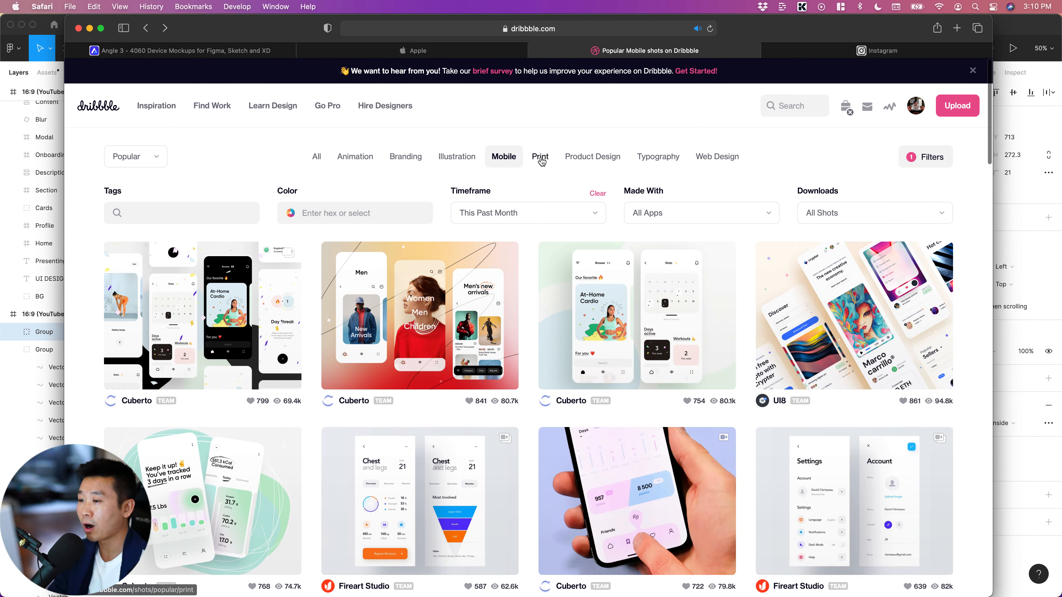
pyautogui.scroll(-2, 409, 205)
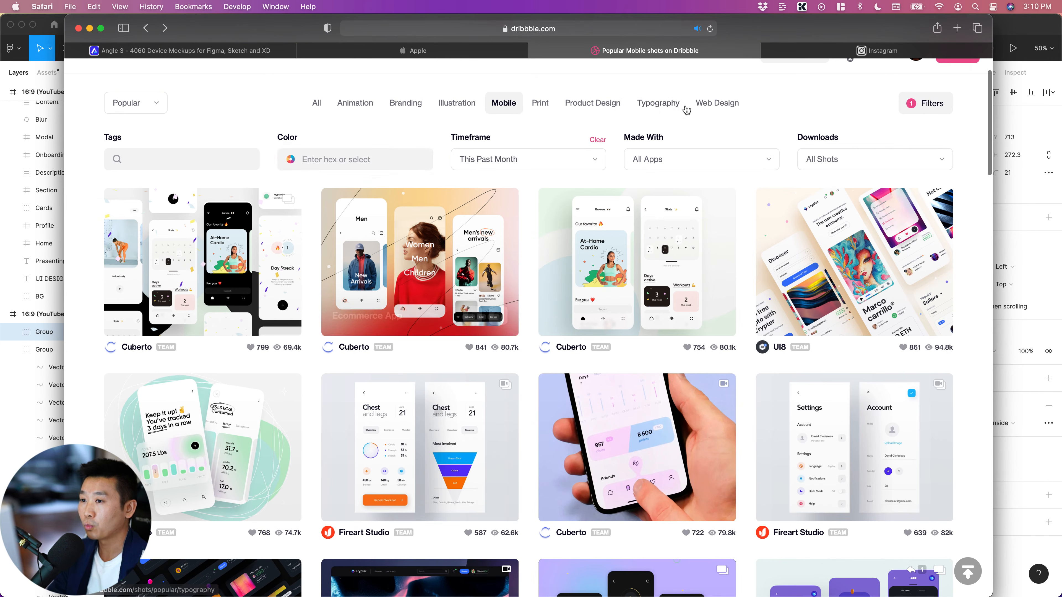
pyautogui.click(727, 108)
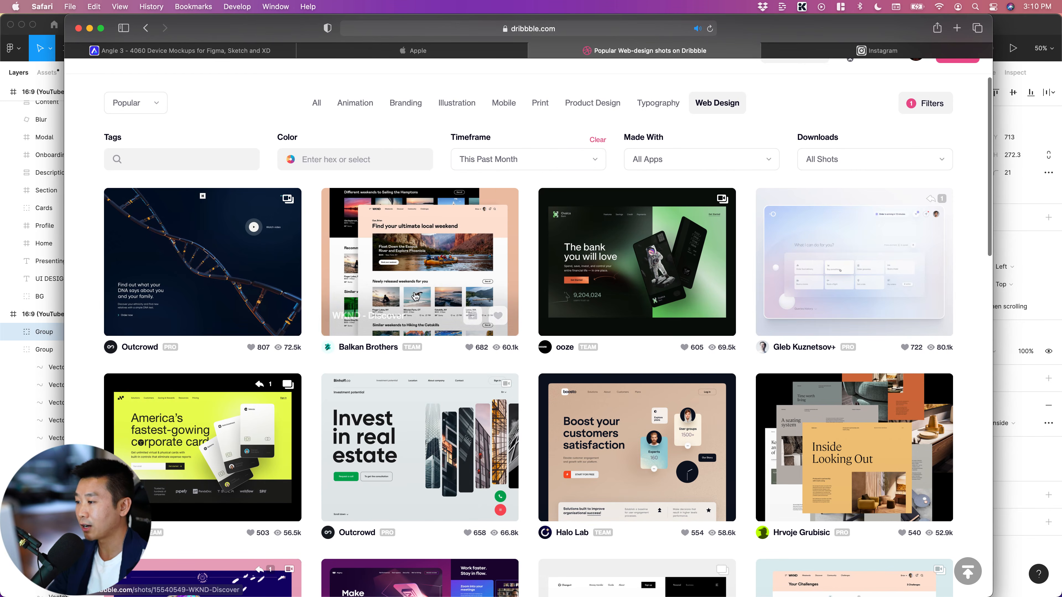
pyautogui.scroll(-2, 435, 291)
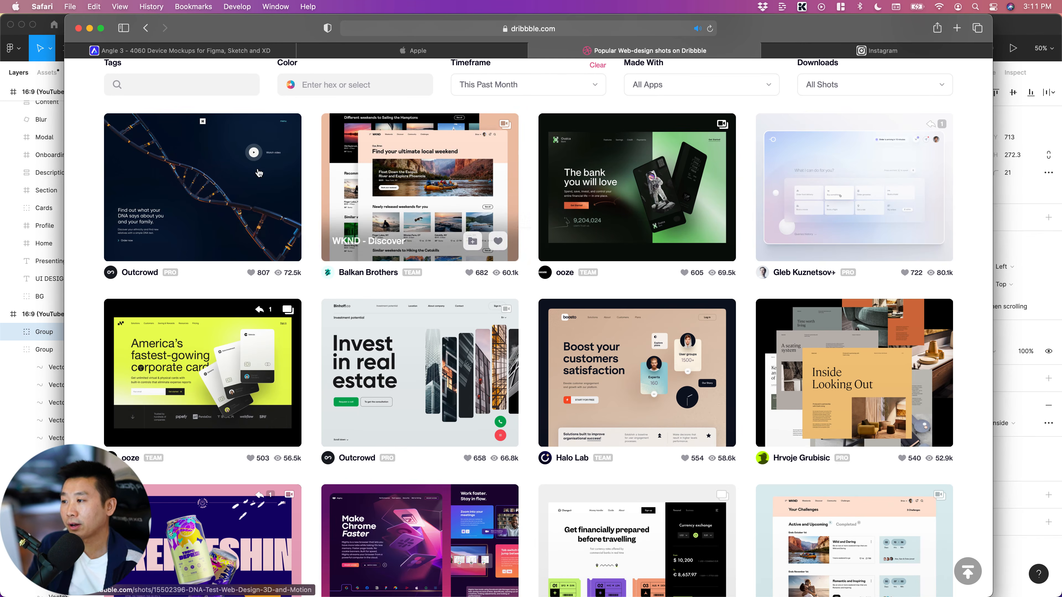
pyautogui.scroll(1, 307, 280)
pyautogui.scroll(1, 308, 279)
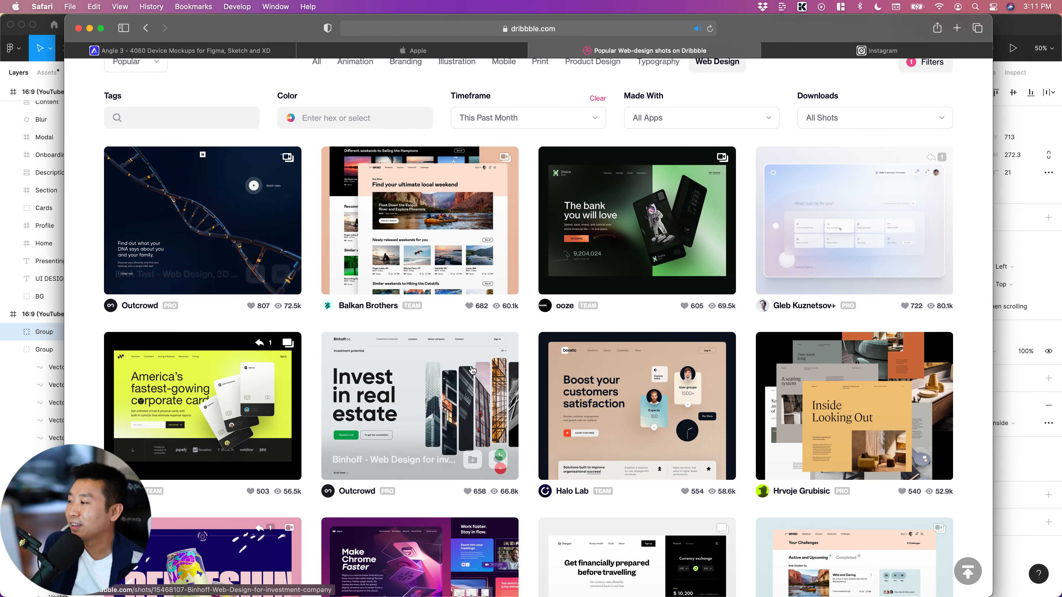
# Examine further rows of popular web design shots, from the corporate card layout down to the hologram and calendar designs
pyautogui.scroll(-3, 313, 372)
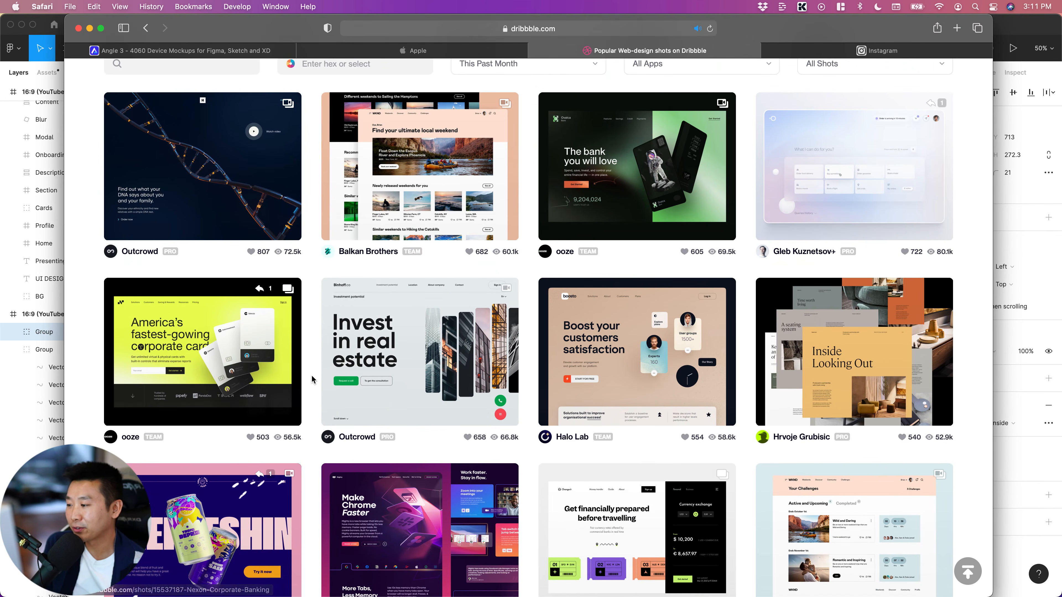
pyautogui.scroll(-5, 314, 374)
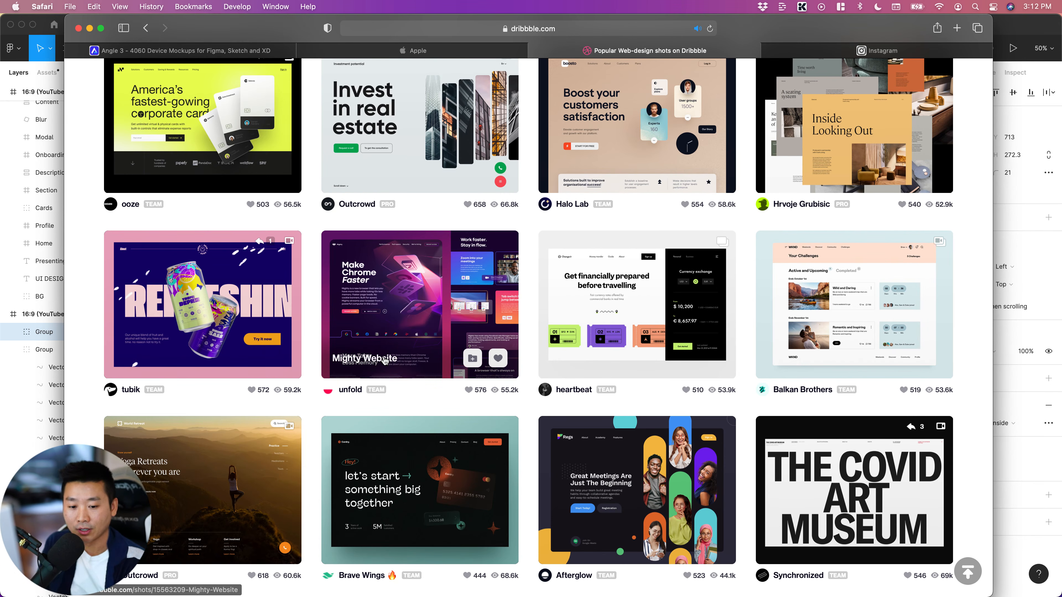
pyautogui.scroll(-3, 534, 425)
pyautogui.scroll(-6, 535, 425)
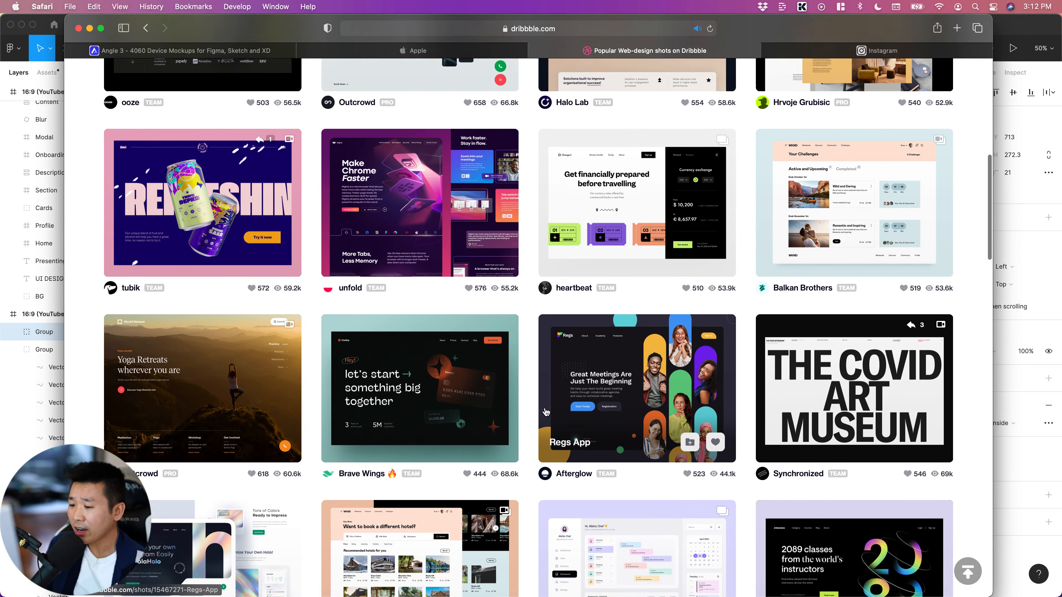
pyautogui.scroll(-4, 347, 328)
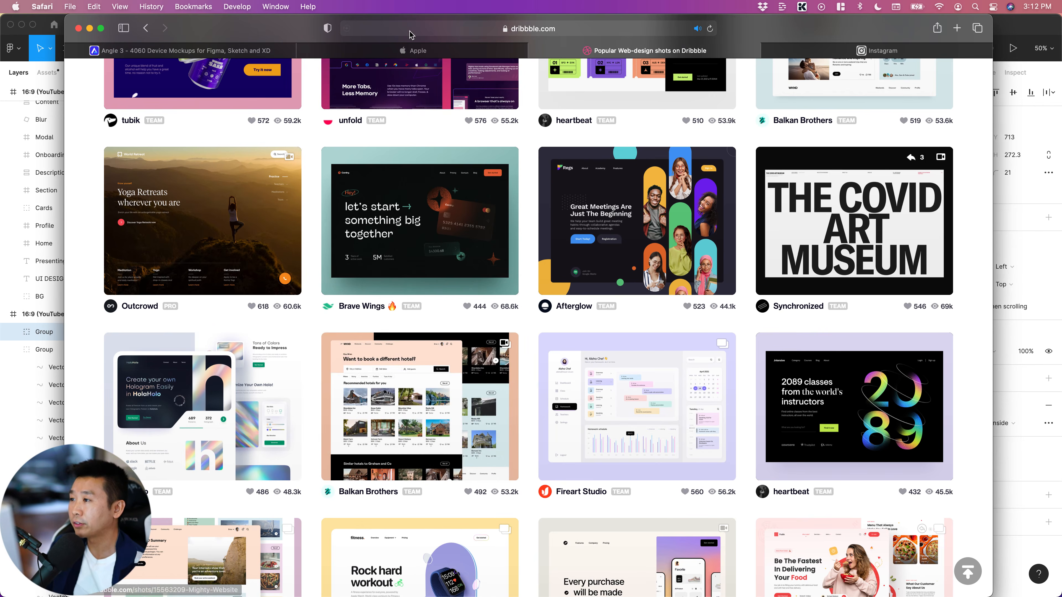
# Open the iPad Pro product page on Apple's site and examine how the M1 chip and angled device visuals are presented
pyautogui.click(414, 50)
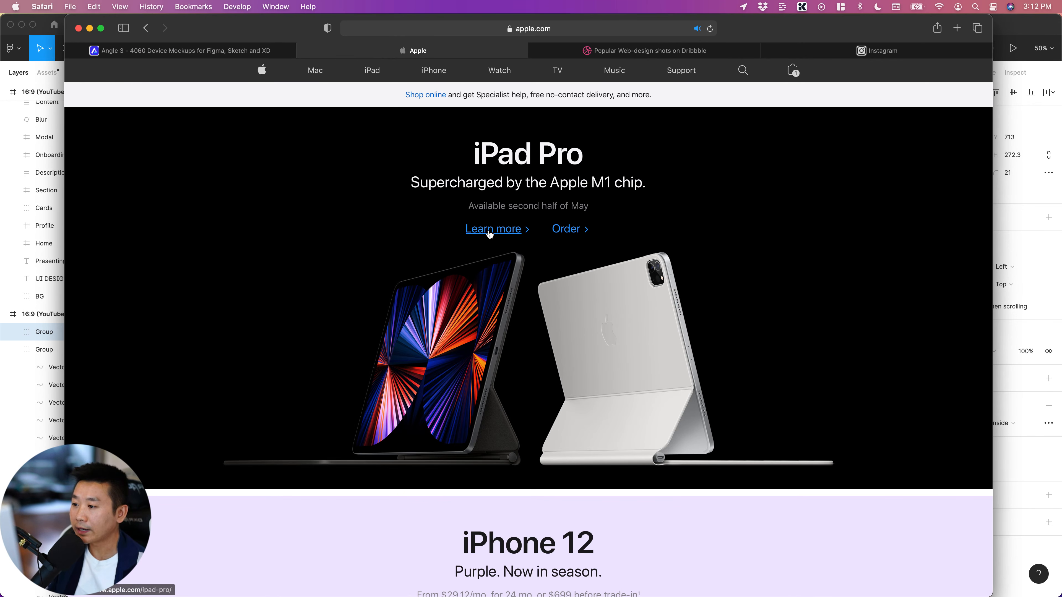
pyautogui.click(490, 232)
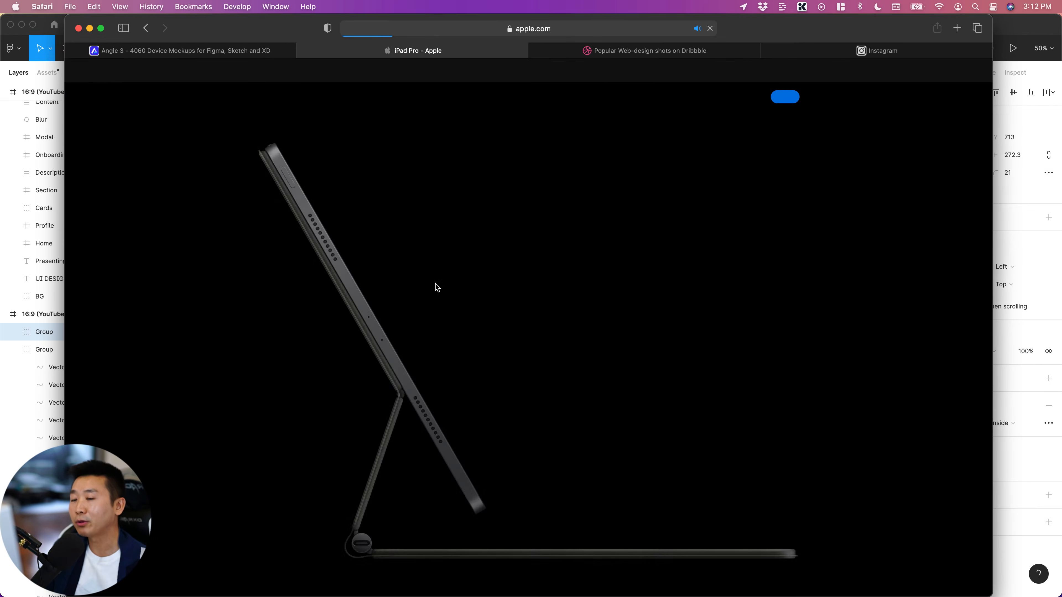
pyautogui.scroll(-10, 486, 284)
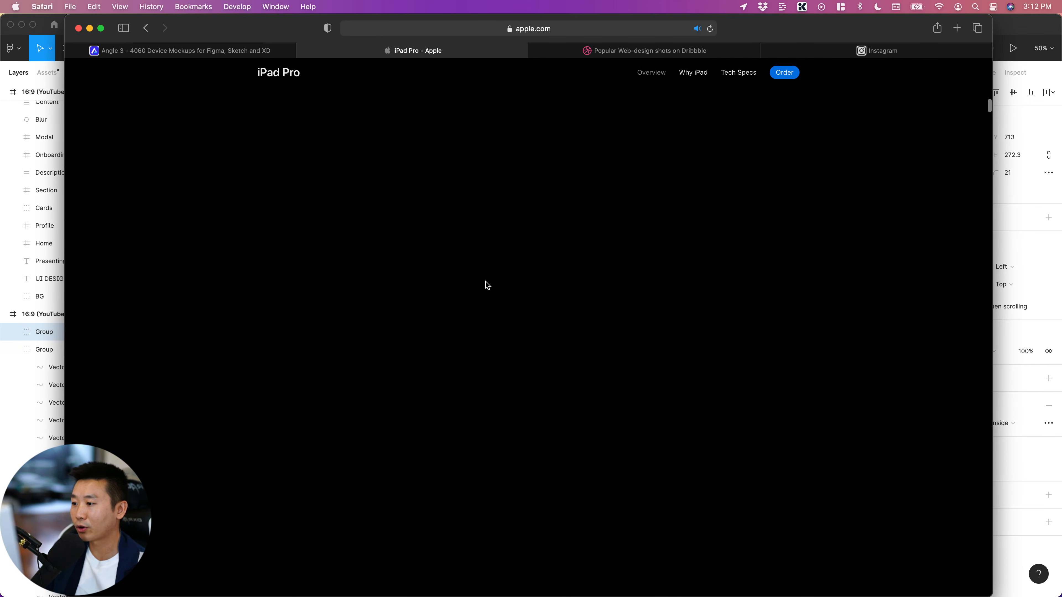
pyautogui.scroll(5, 488, 285)
pyautogui.scroll(-8, 485, 284)
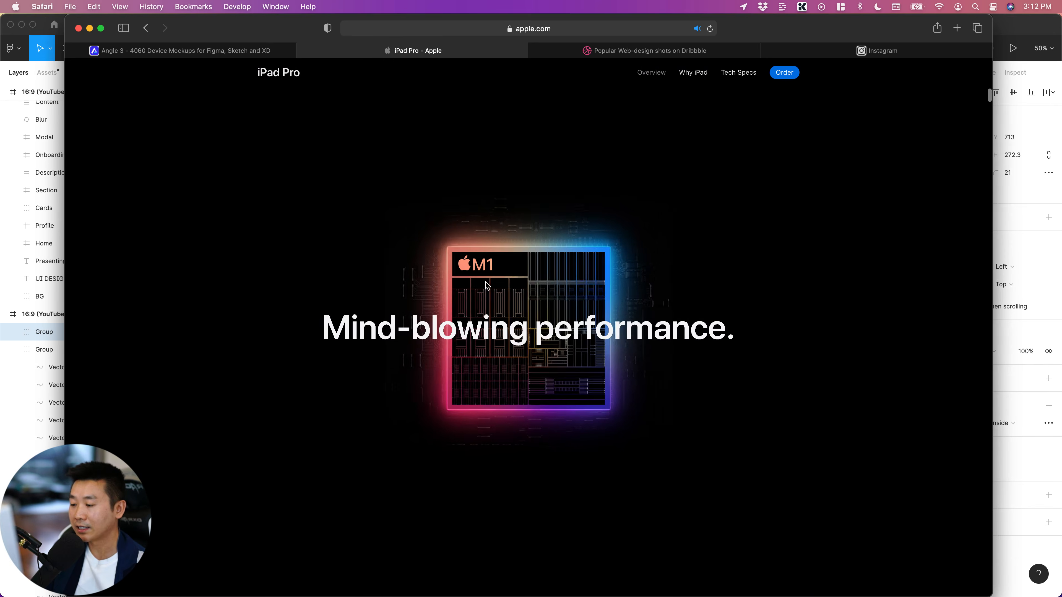
pyautogui.scroll(-8, 485, 285)
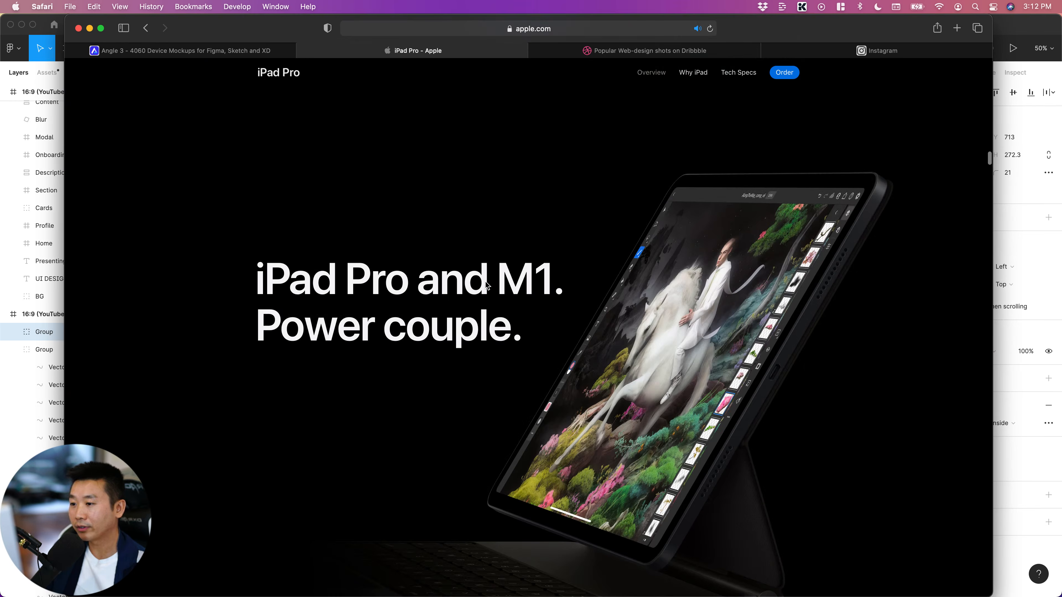
pyautogui.scroll(-1, 485, 283)
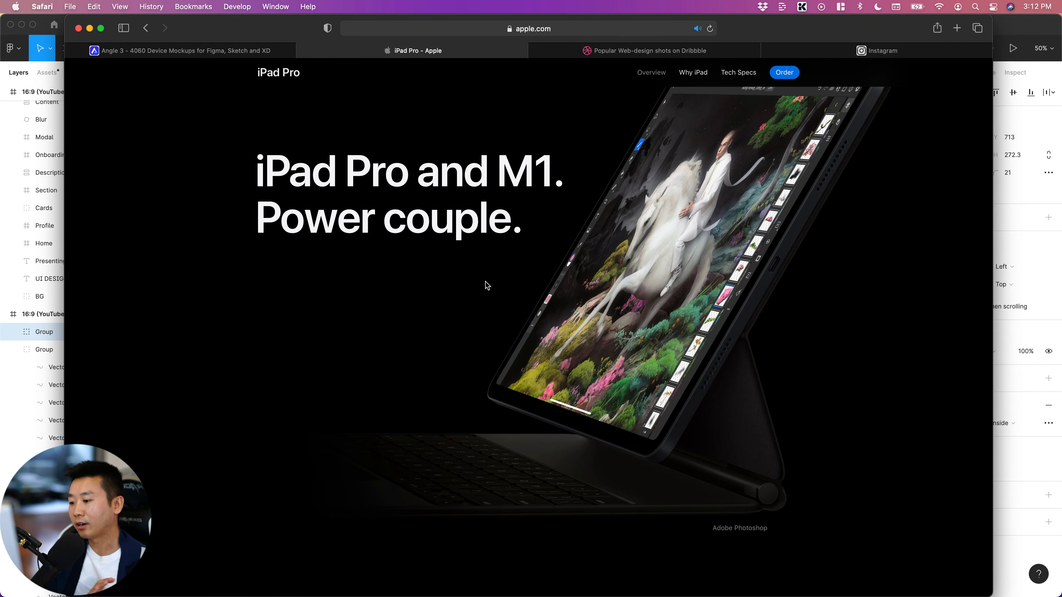
pyautogui.scroll(-10, 486, 286)
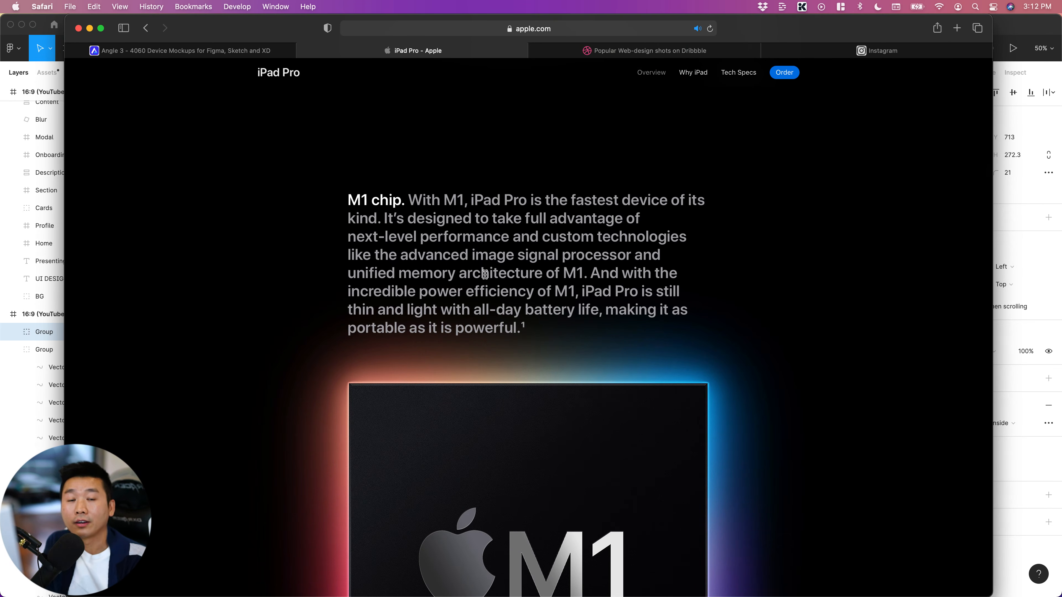
# Examine the iPad Pro page from the M1 chip artwork through the angled mini-LED display to the 5G lettering
pyautogui.scroll(-8, 460, 260)
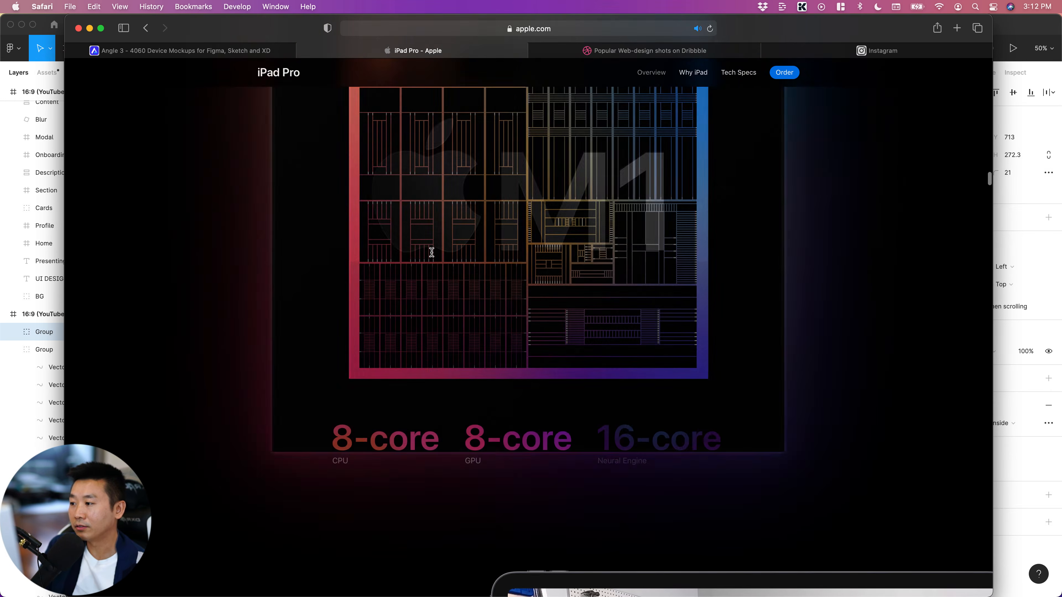
pyautogui.scroll(-8, 466, 380)
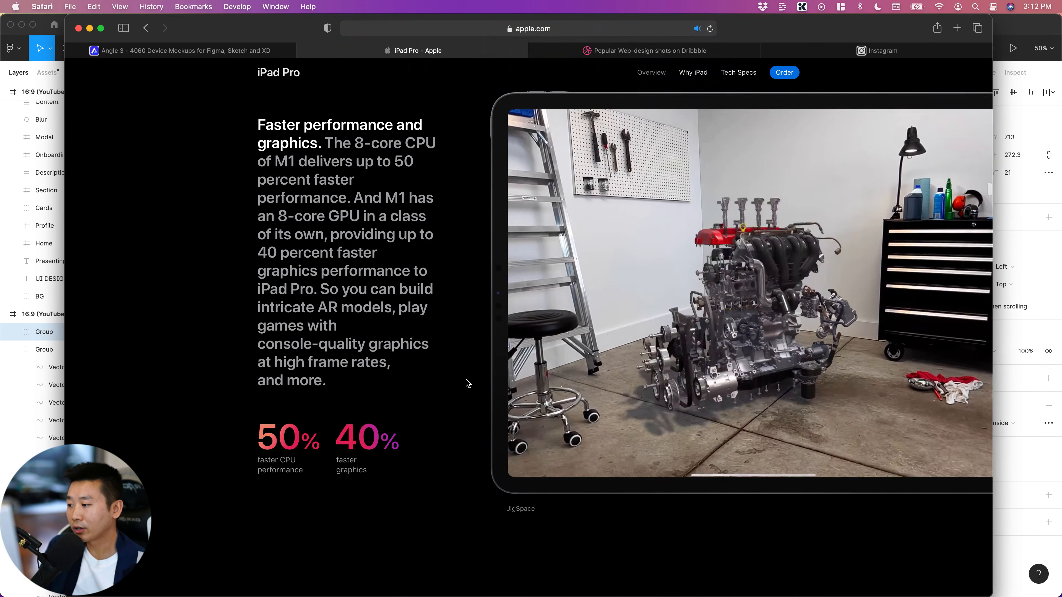
pyautogui.scroll(-10, 467, 382)
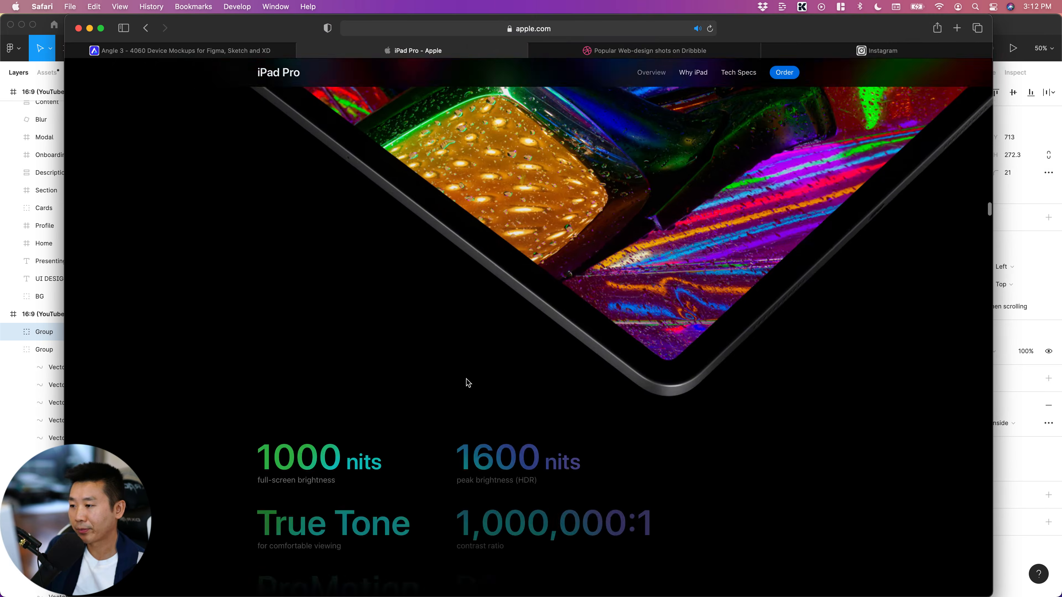
pyautogui.scroll(-10, 467, 383)
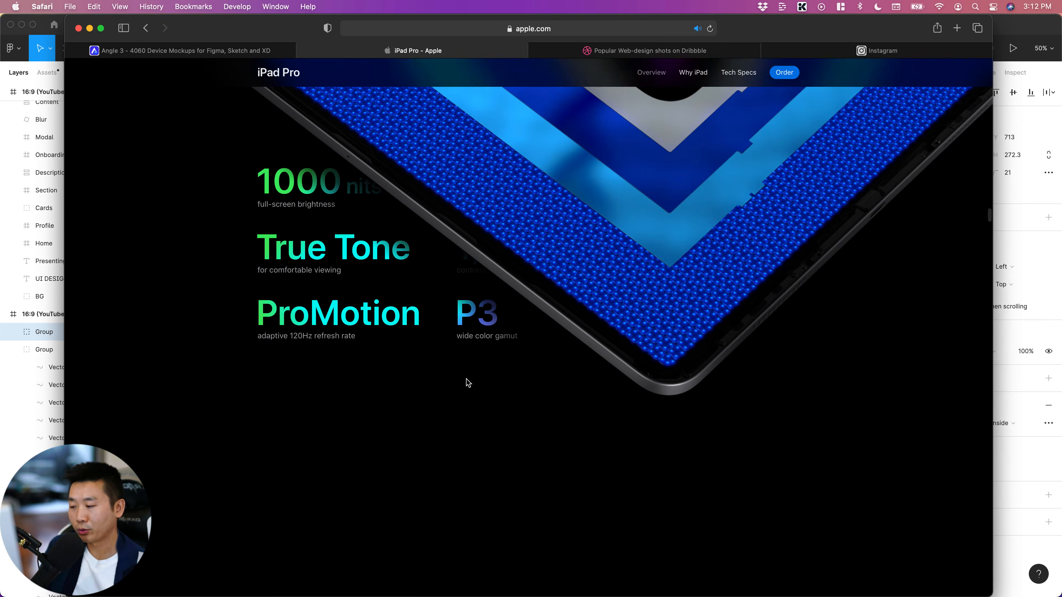
pyautogui.scroll(-6, 467, 382)
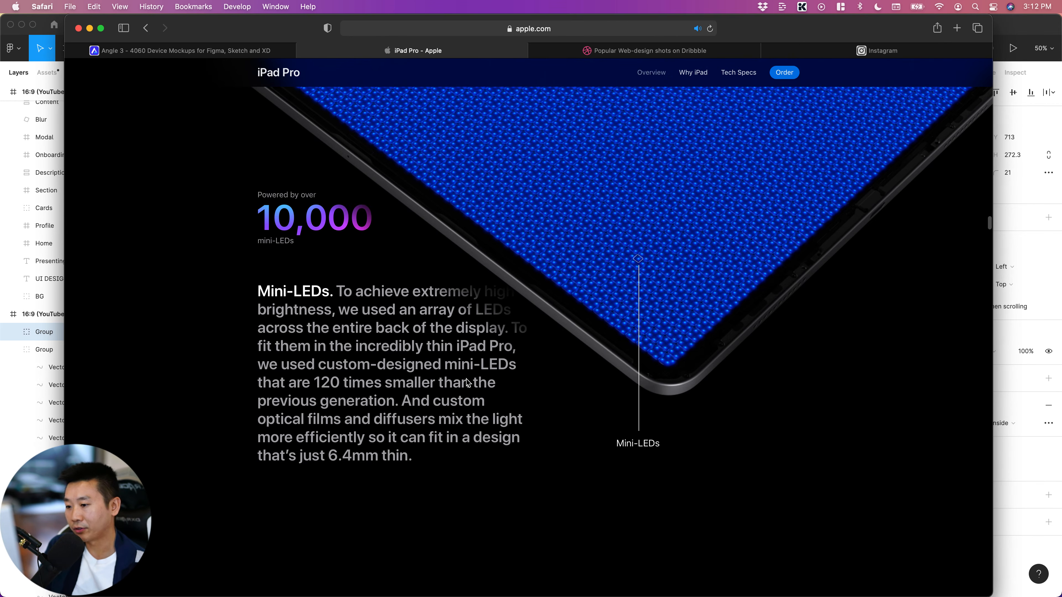
pyautogui.scroll(-3, 468, 383)
pyautogui.scroll(-15, 467, 380)
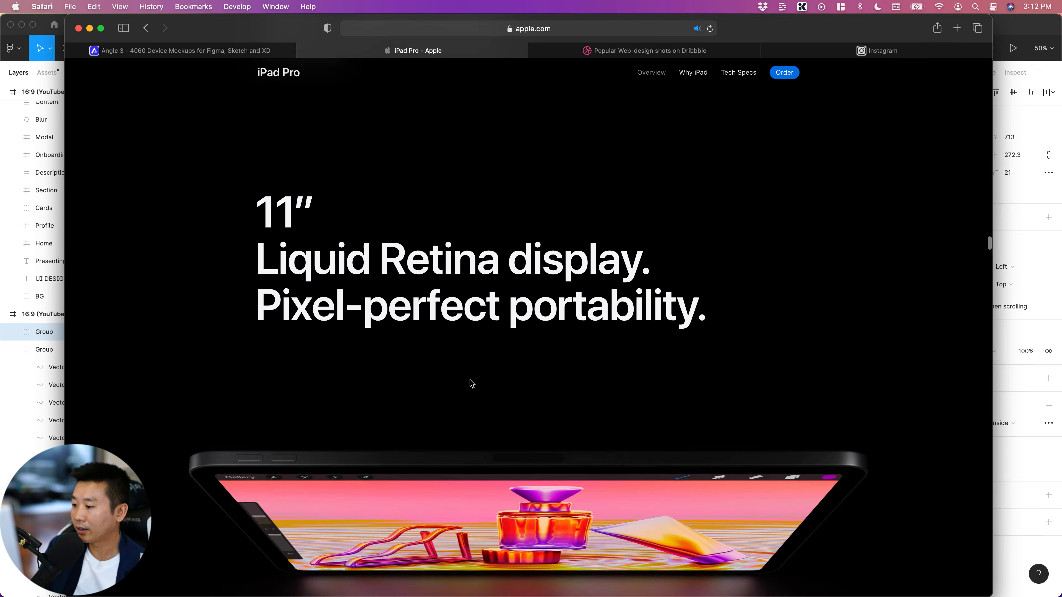
pyautogui.scroll(-20, 470, 380)
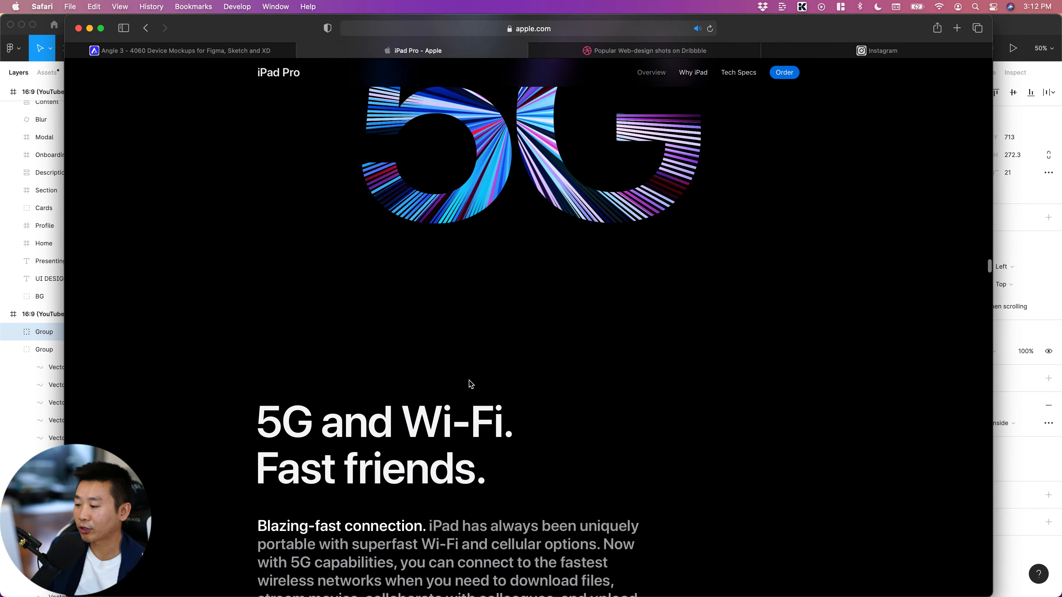
# Examine the two angled iPads with glowing arcs and the faded Wi-Fi 6 device artwork, down to the Cameras heading
pyautogui.scroll(-7, 469, 380)
pyautogui.scroll(7, 469, 380)
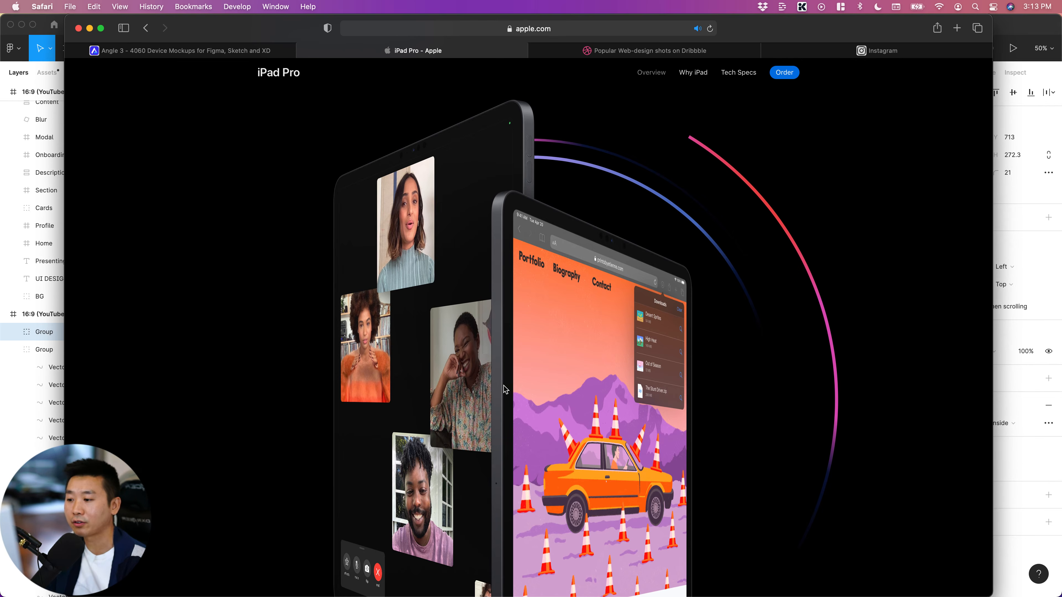
pyautogui.scroll(-10, 504, 386)
pyautogui.scroll(-3, 591, 386)
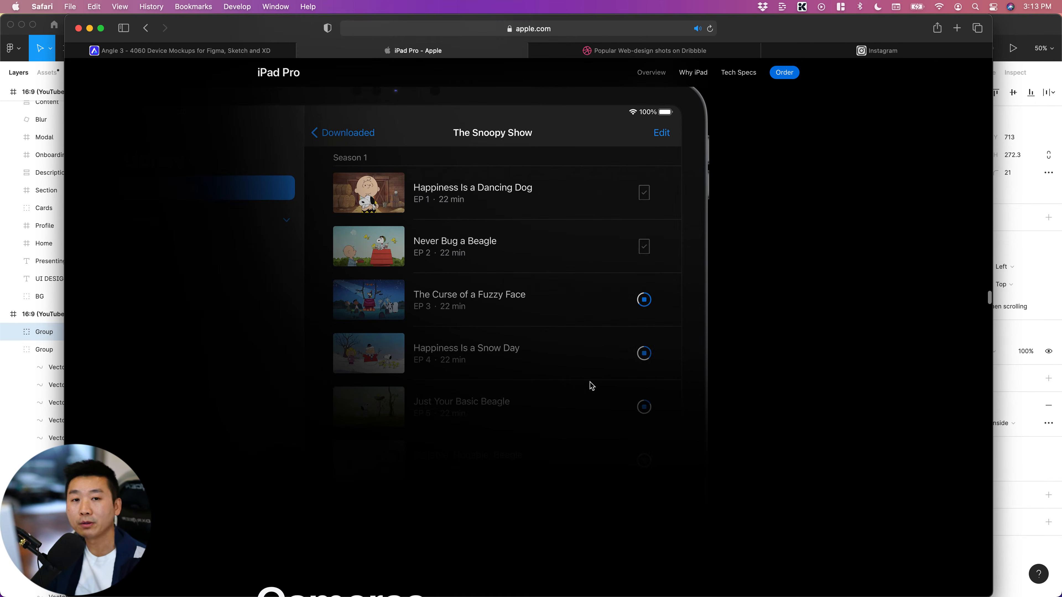
pyautogui.scroll(-2, 669, 400)
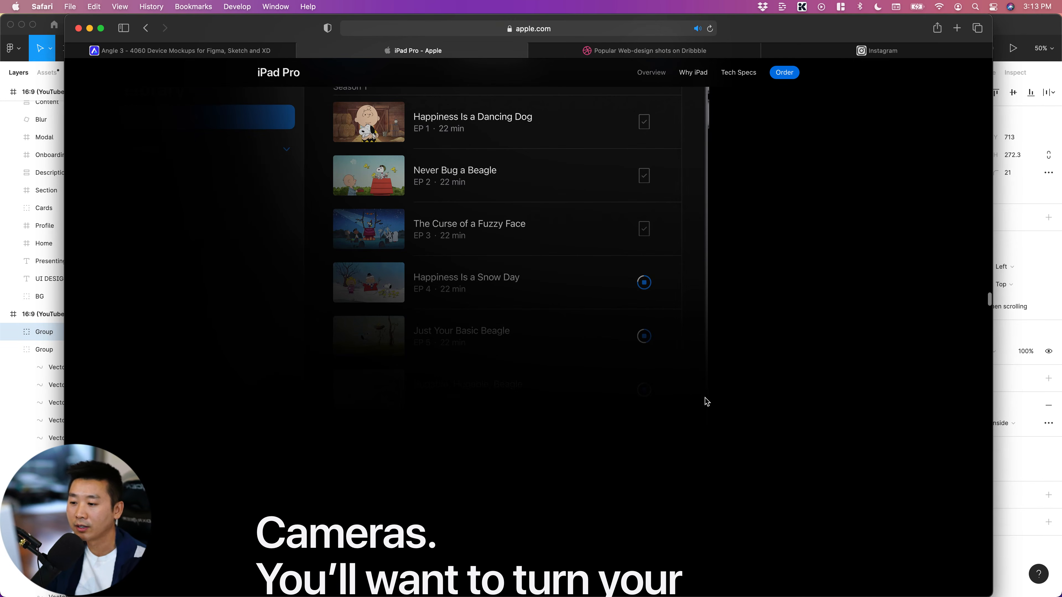
pyautogui.scroll(1, 771, 403)
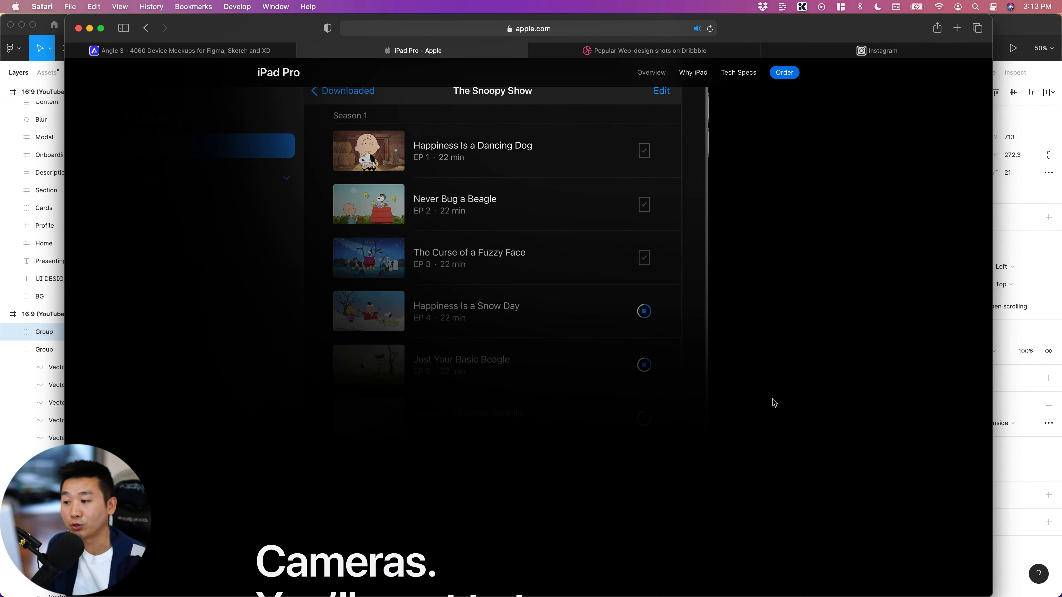
pyautogui.scroll(4, 773, 405)
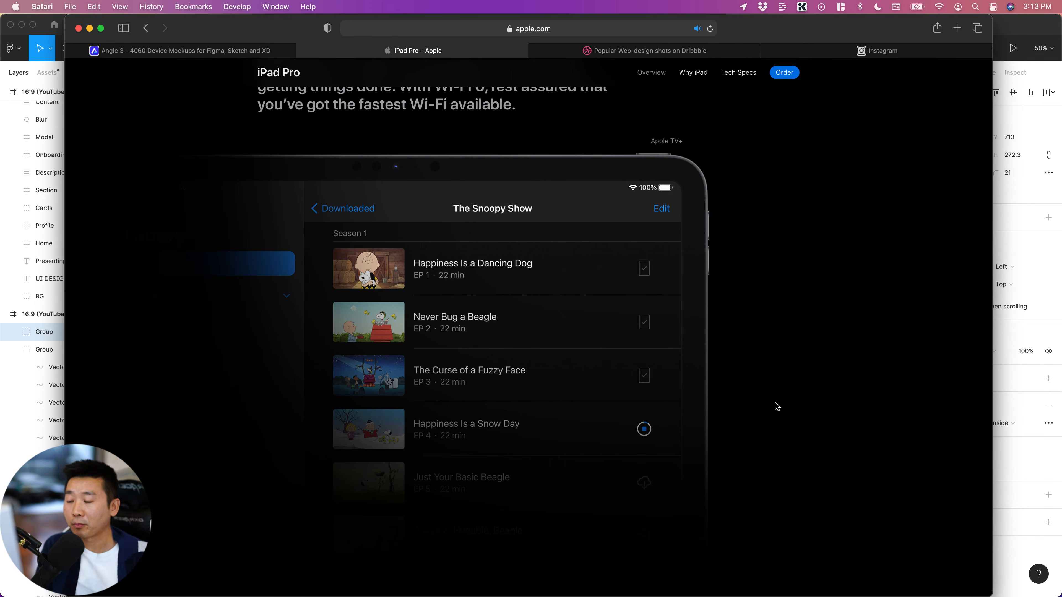
pyautogui.scroll(-3, 794, 392)
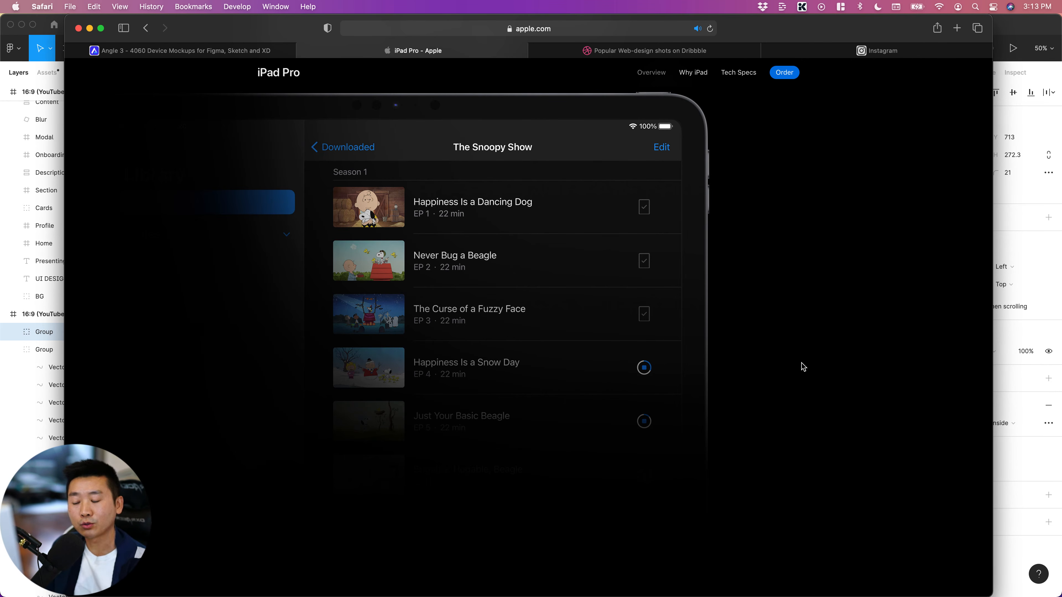
pyautogui.scroll(-10, 796, 367)
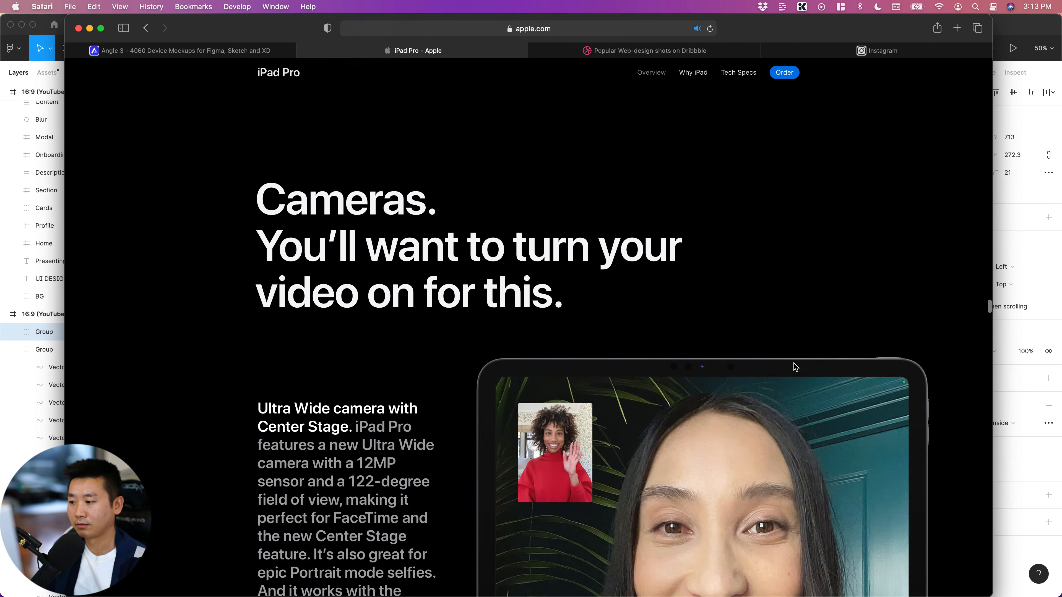
pyautogui.scroll(10, 796, 367)
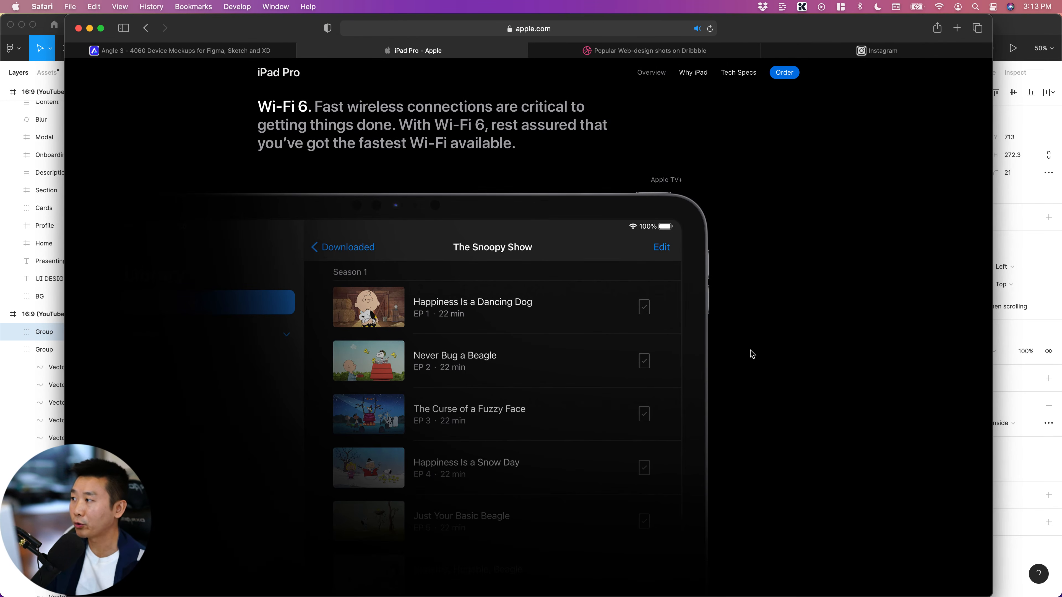
# Look over the hero section of the Angle 3 device mockups site and return to the iPad Pro page
pyautogui.click(186, 51)
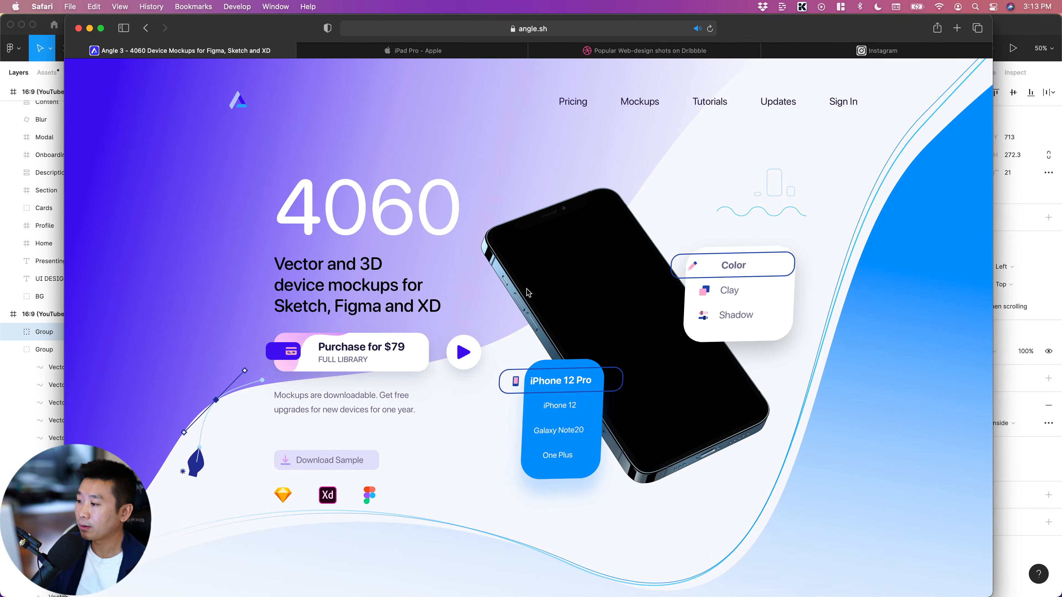
pyautogui.scroll(-2, 766, 472)
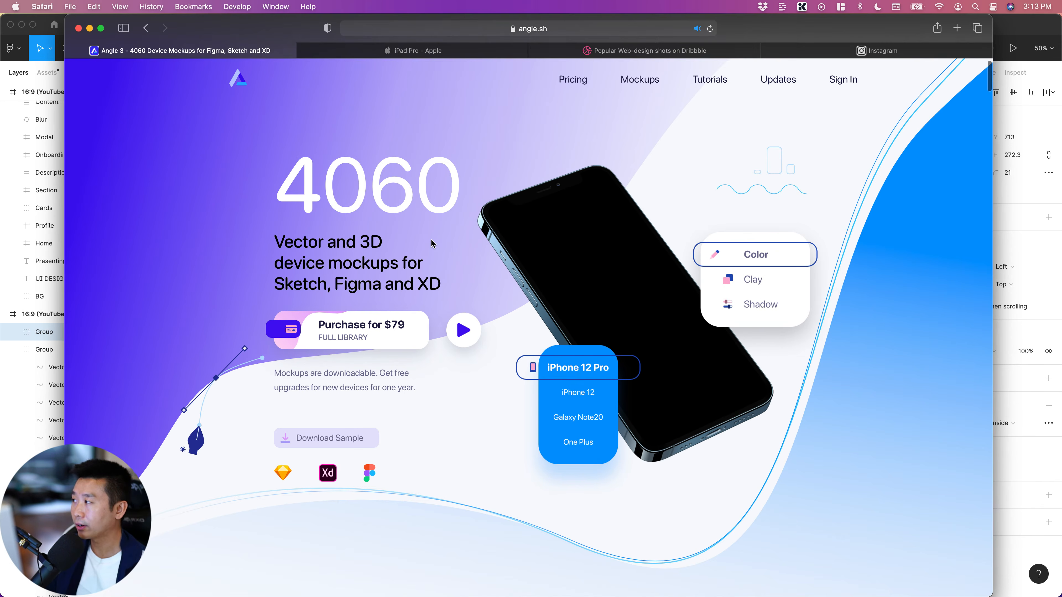
pyautogui.scroll(2, 431, 241)
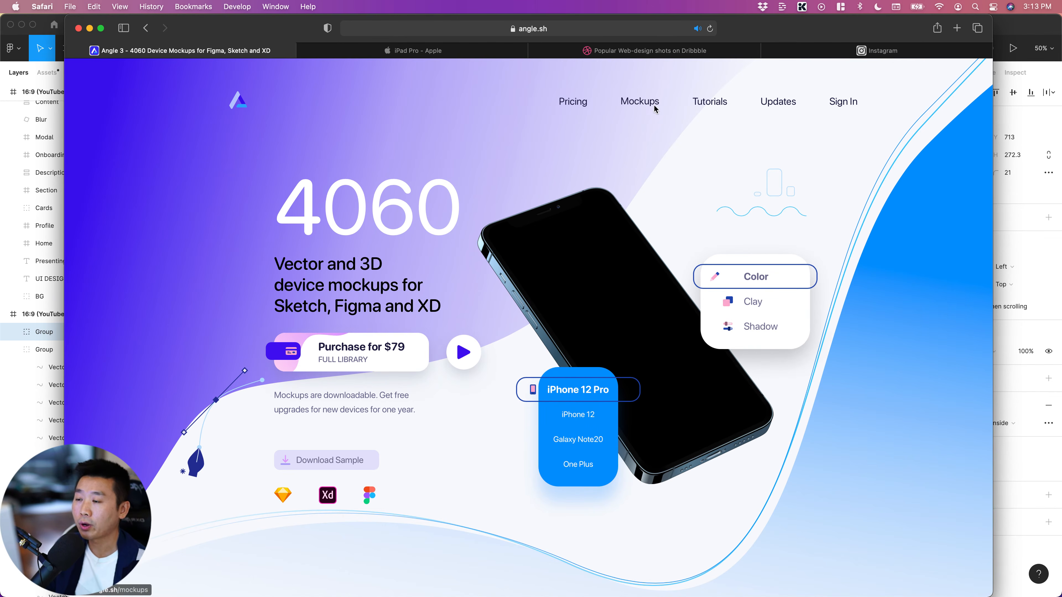
pyautogui.click(449, 50)
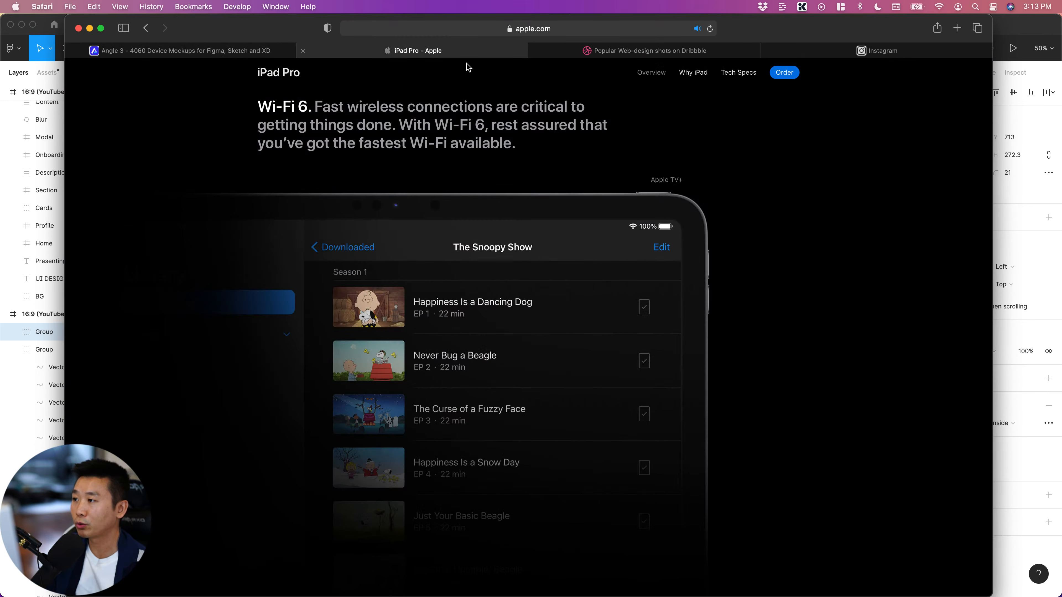
# Switch to Figma and show the finished Presenting your App covers together with the empty 16:9 frames below them
pyautogui.press('super+Tab')
pyautogui.click(509, 523)
pyautogui.hscroll(-4, 510, 525)
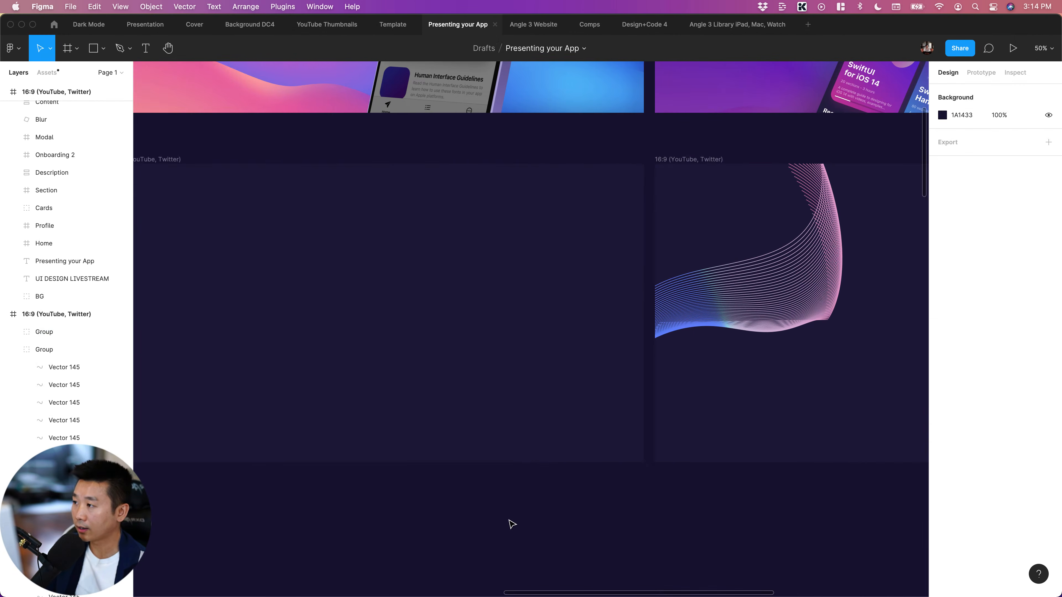
pyautogui.scroll(1, 513, 524)
pyautogui.scroll(1, 512, 525)
pyautogui.hscroll(-6, 513, 525)
pyautogui.press('super+minus')
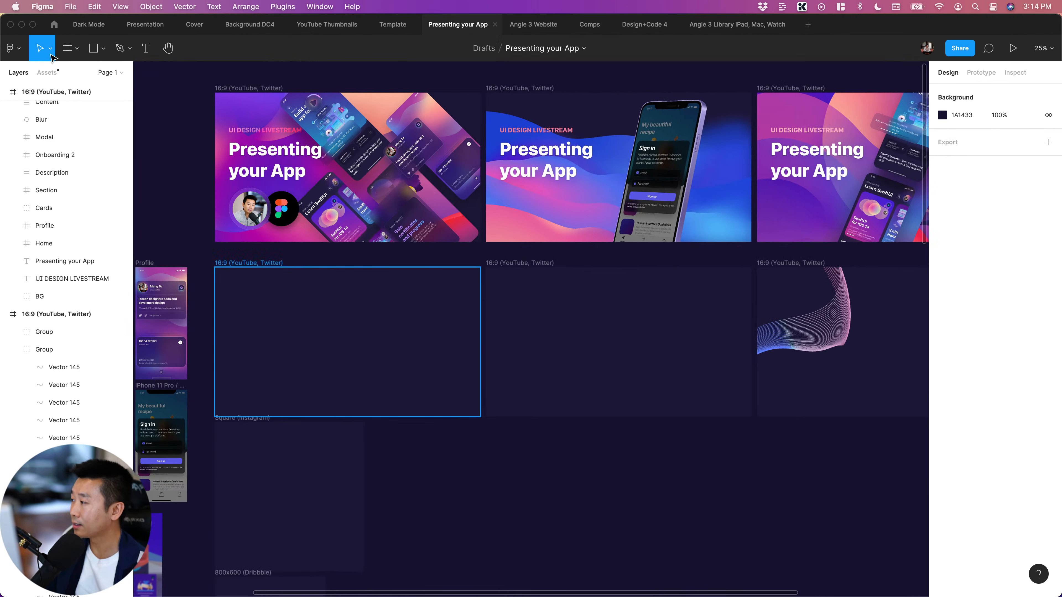
pyautogui.click(46, 72)
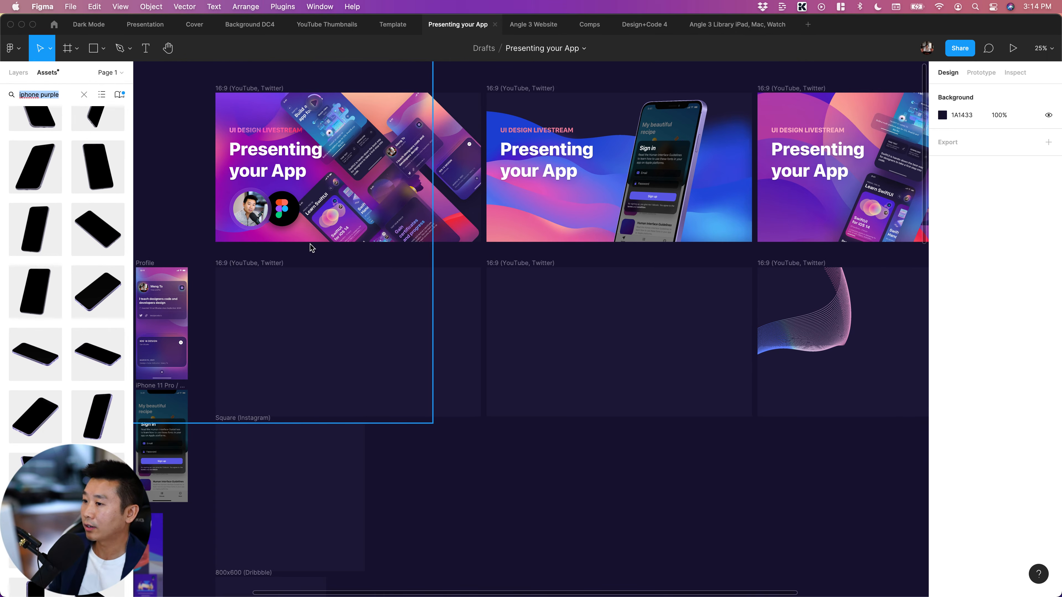
pyautogui.hscroll(-2, 529, 156)
pyautogui.scroll(1, 529, 156)
pyautogui.click(18, 72)
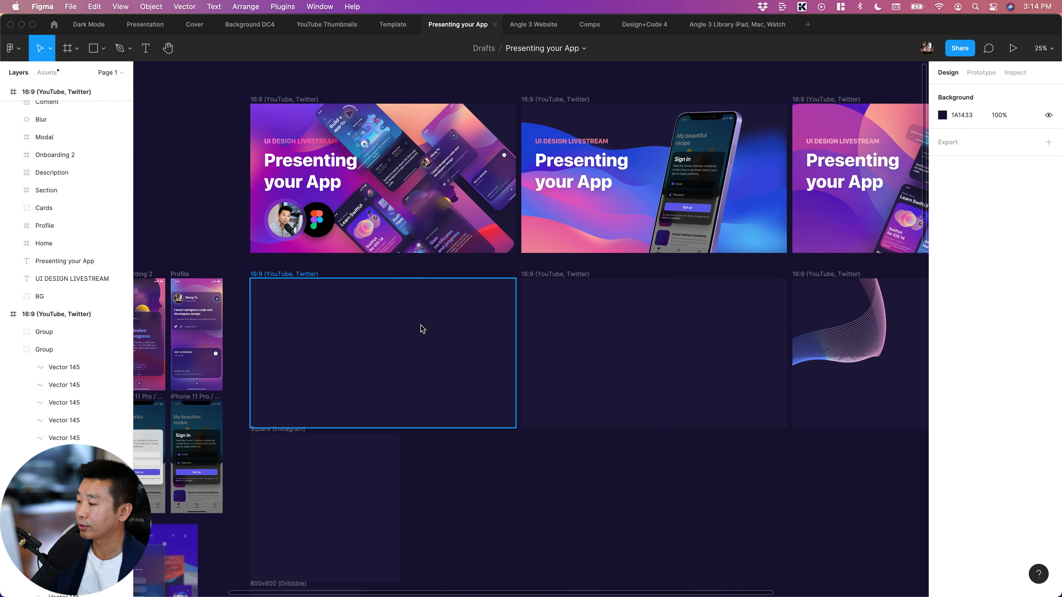
# Select the empty 16:9 frame directly below the first finished cover
pyautogui.hscroll(-2, 465, 334)
pyautogui.click(467, 337)
pyautogui.hscroll(-1, 468, 336)
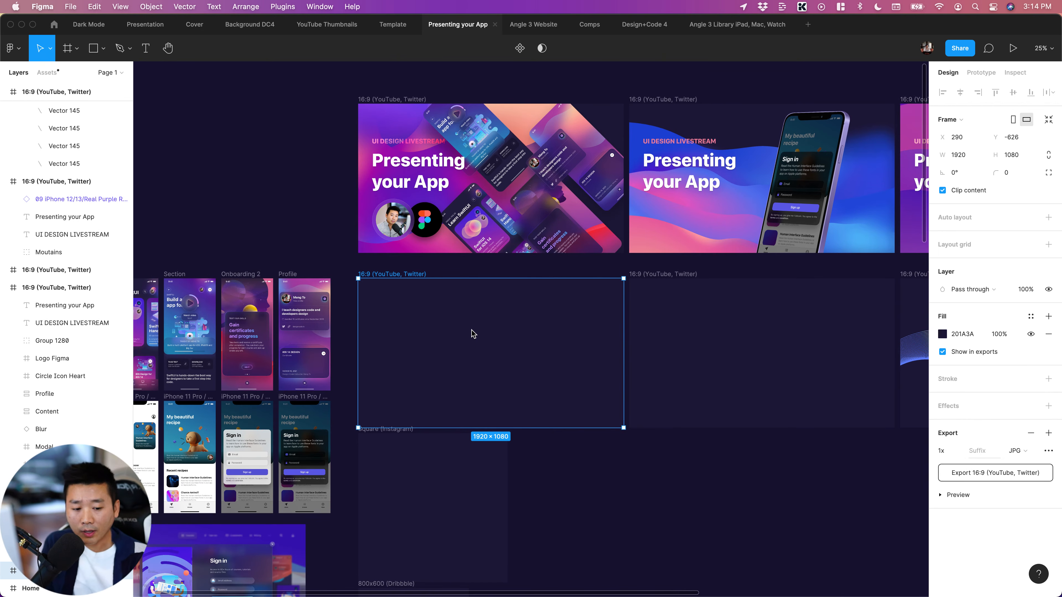
pyautogui.moveTo(301, 595)
pyautogui.click(129, 563)
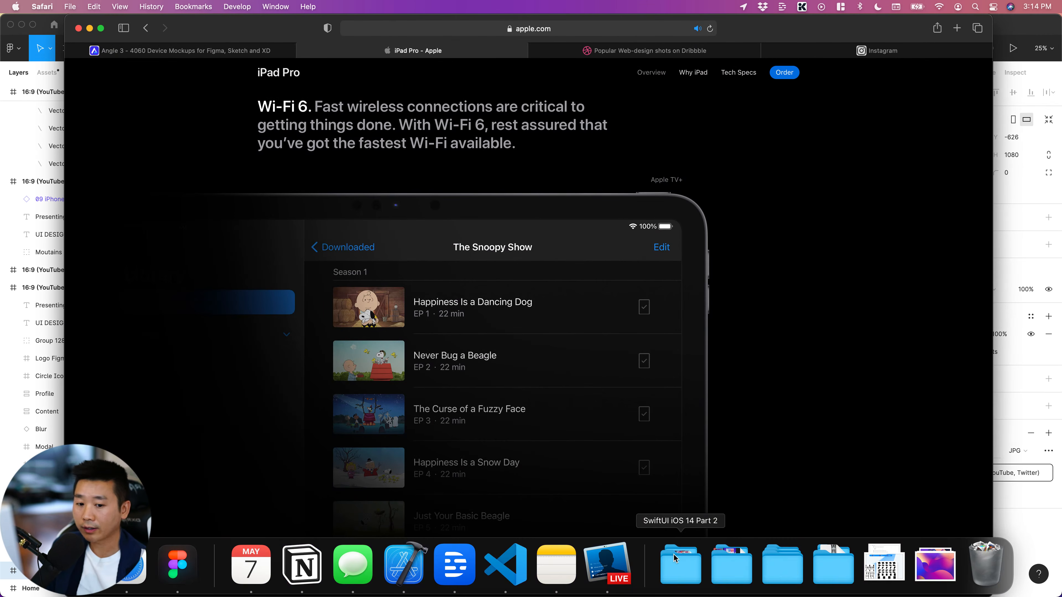
pyautogui.click(37, 20)
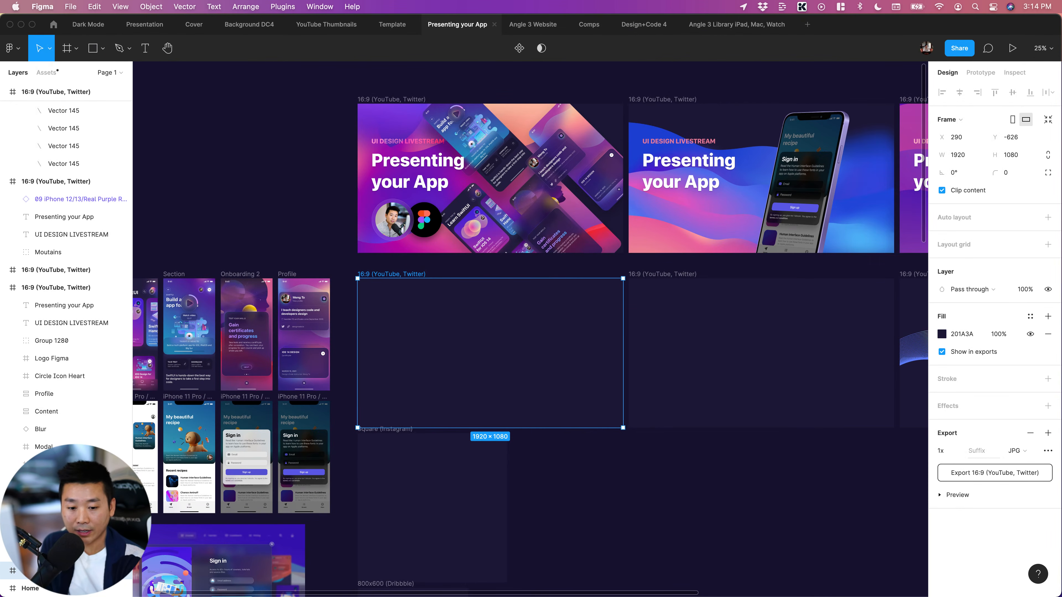
# Deselect the empty 16:9 frame and examine the sample app screens beside it, including the recipe and sign-in screens
pyautogui.click(643, 484)
pyautogui.hscroll(-3, 636, 481)
pyautogui.hscroll(2, 638, 481)
pyautogui.scroll(5, 640, 477)
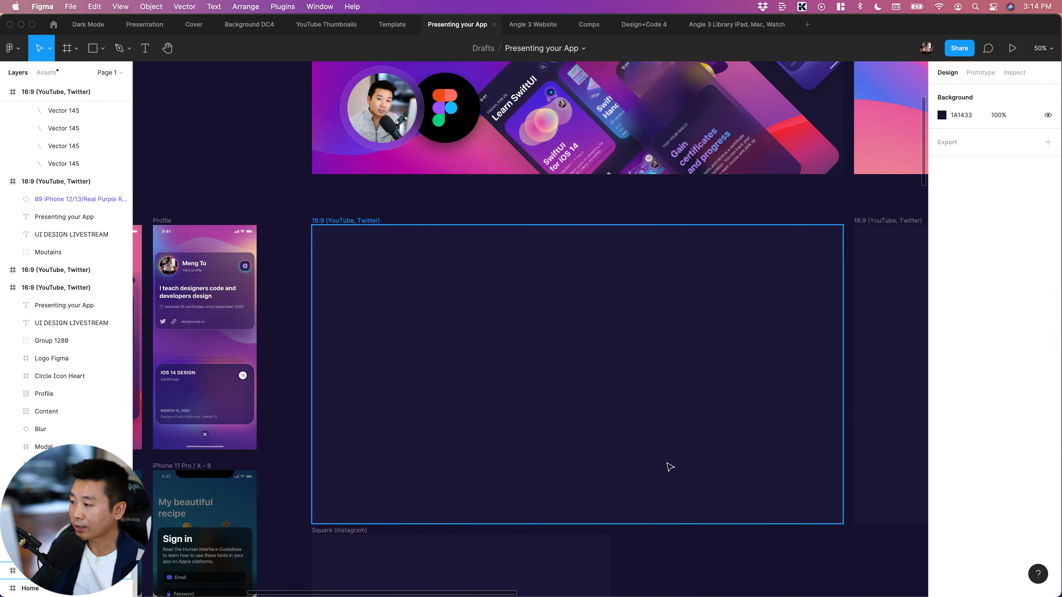
pyautogui.scroll(-5, 418, 397)
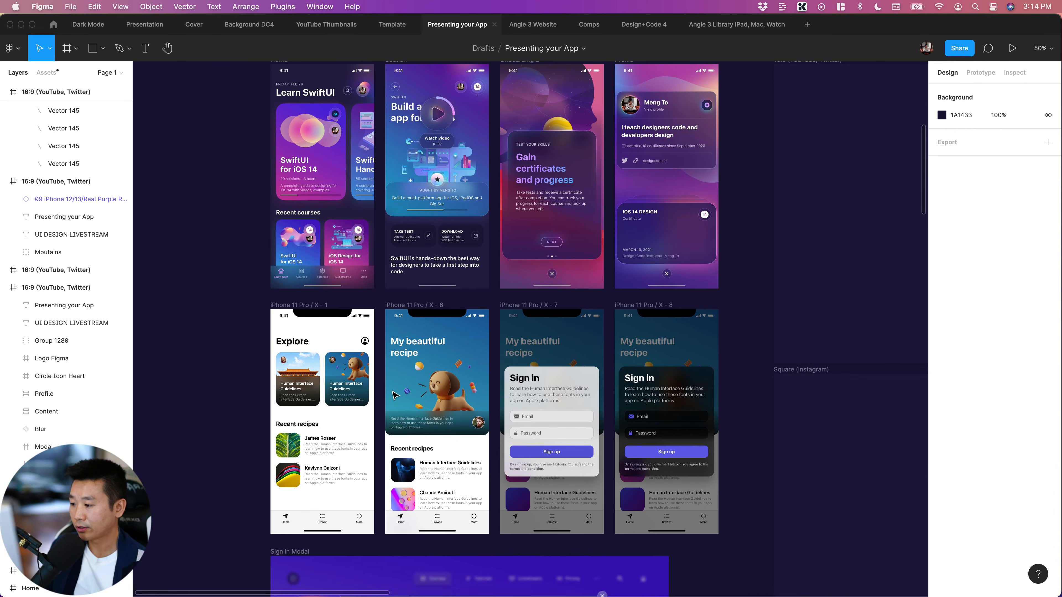
# Open the Dark Mode design file and examine its sign-in, test, certificate, course and section screens
pyautogui.click(88, 24)
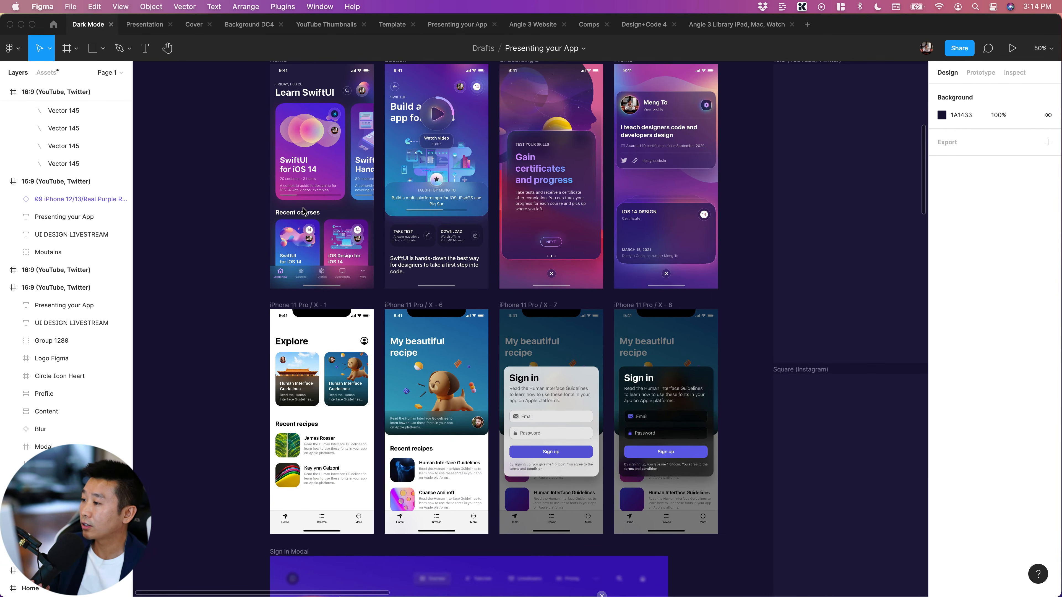
pyautogui.hscroll(10, 288, 203)
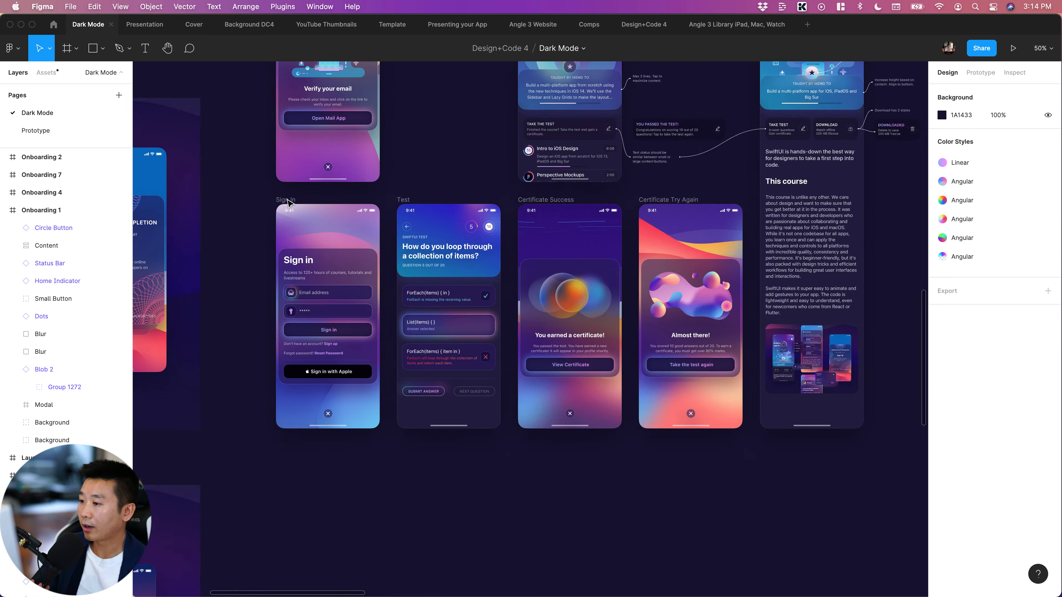
pyautogui.scroll(2, 310, 251)
pyautogui.hscroll(3, 329, 291)
pyautogui.scroll(5, 419, 189)
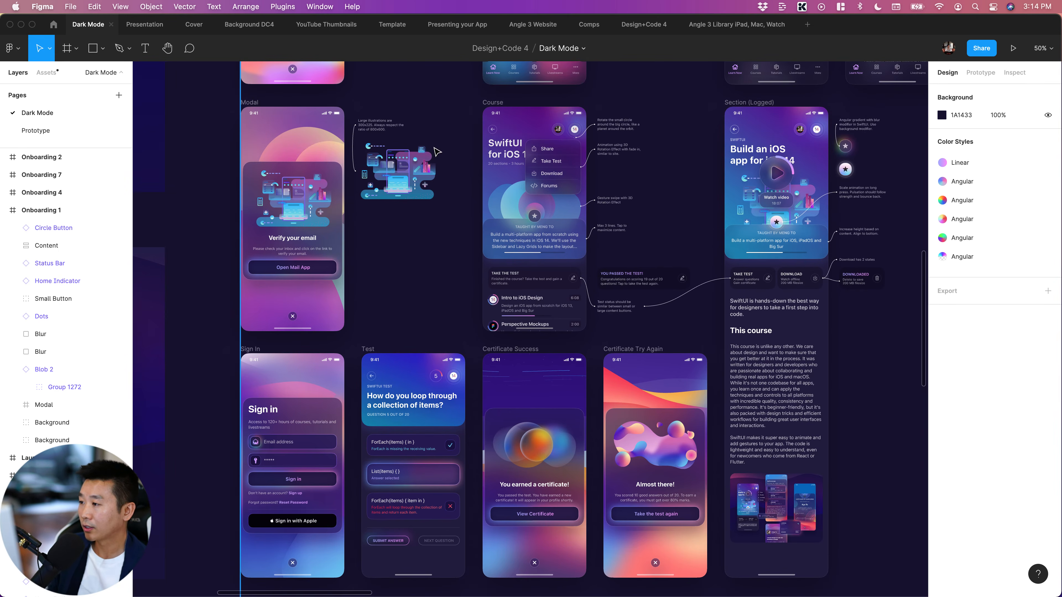
pyautogui.hscroll(3, 293, 167)
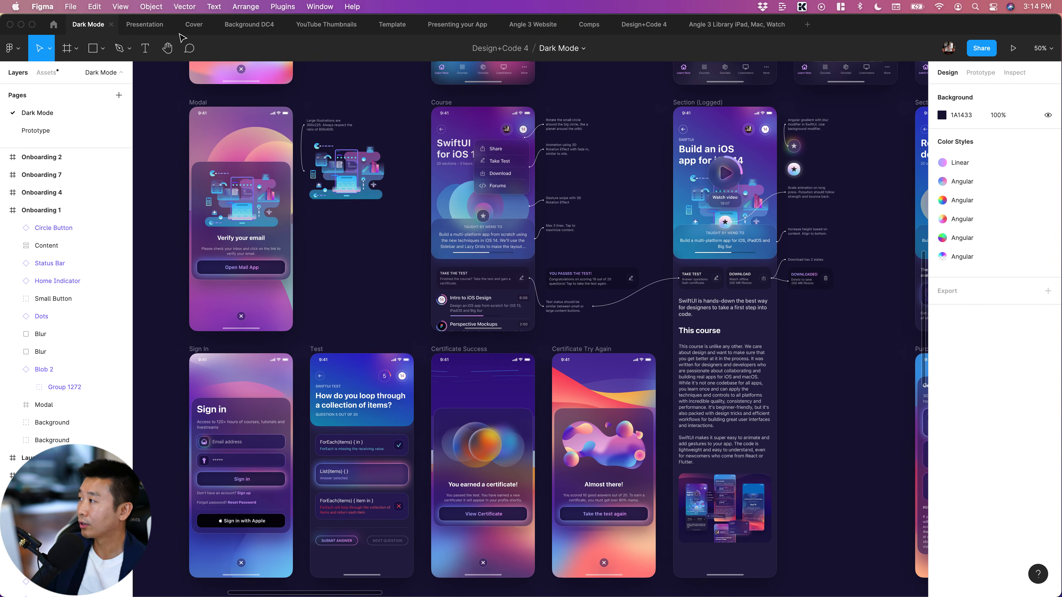
# Look over the app screens in the Presentation file and return to the sample screens in Presenting your App
pyautogui.click(140, 28)
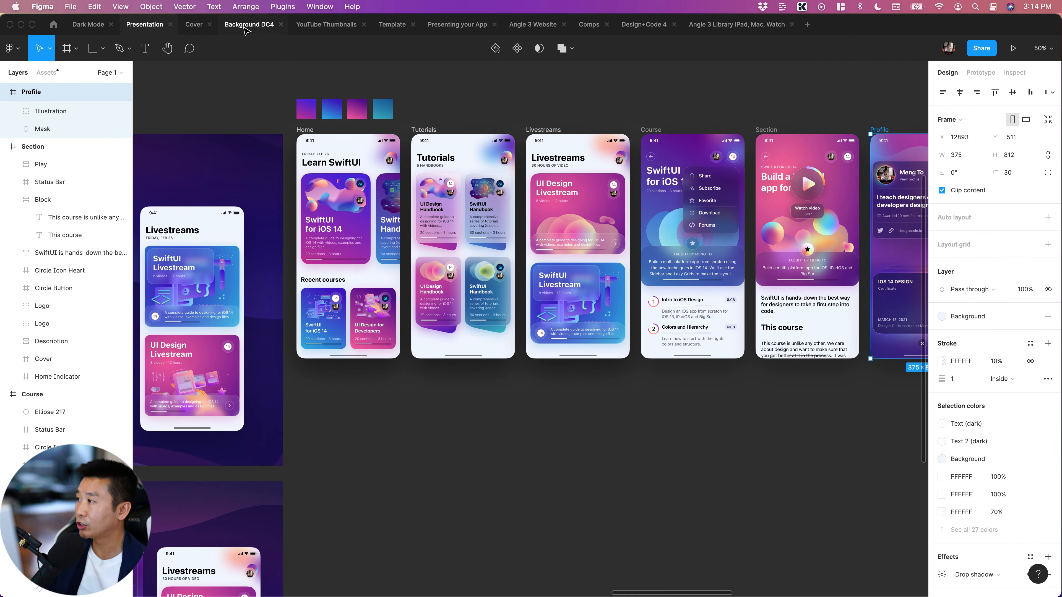
pyautogui.click(442, 31)
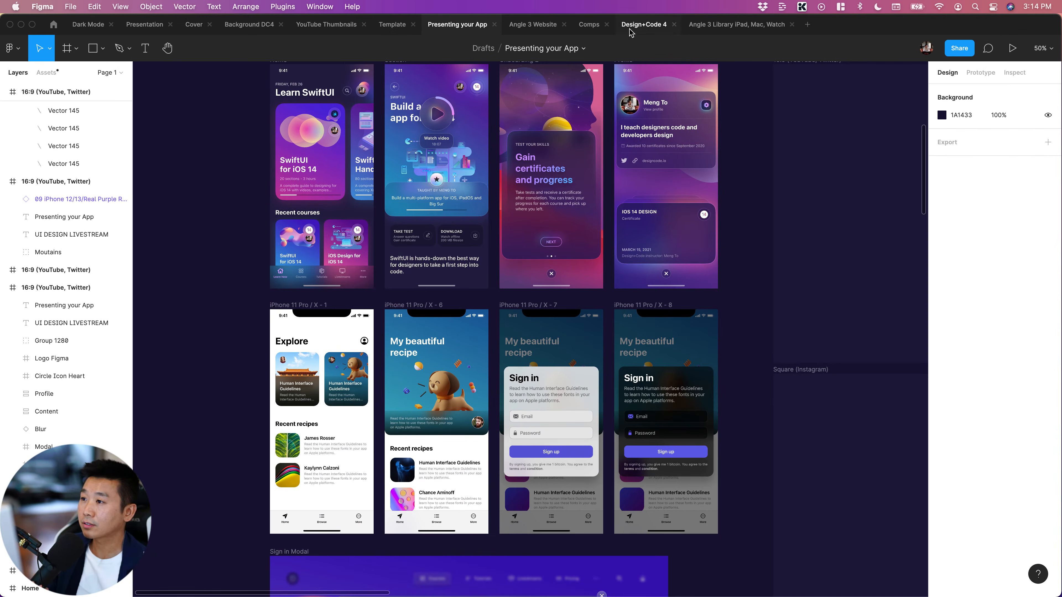
pyautogui.scroll(-3, 410, 579)
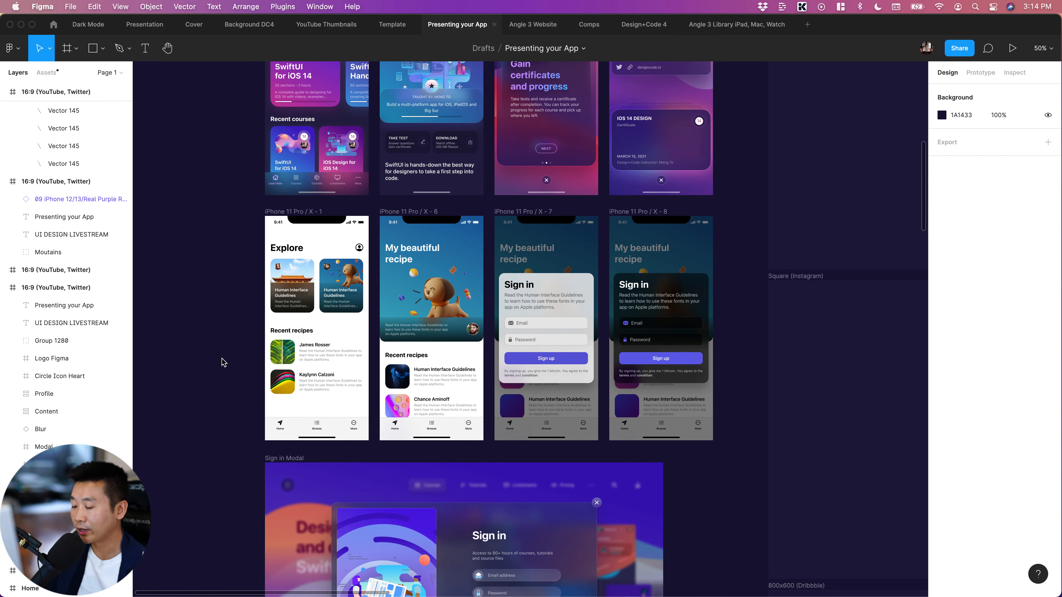
# Copy the Home, Section, Onboarding 2 and Profile sample screens together and clear the selection
pyautogui.hscroll(2, 221, 363)
pyautogui.hscroll(-2, 211, 363)
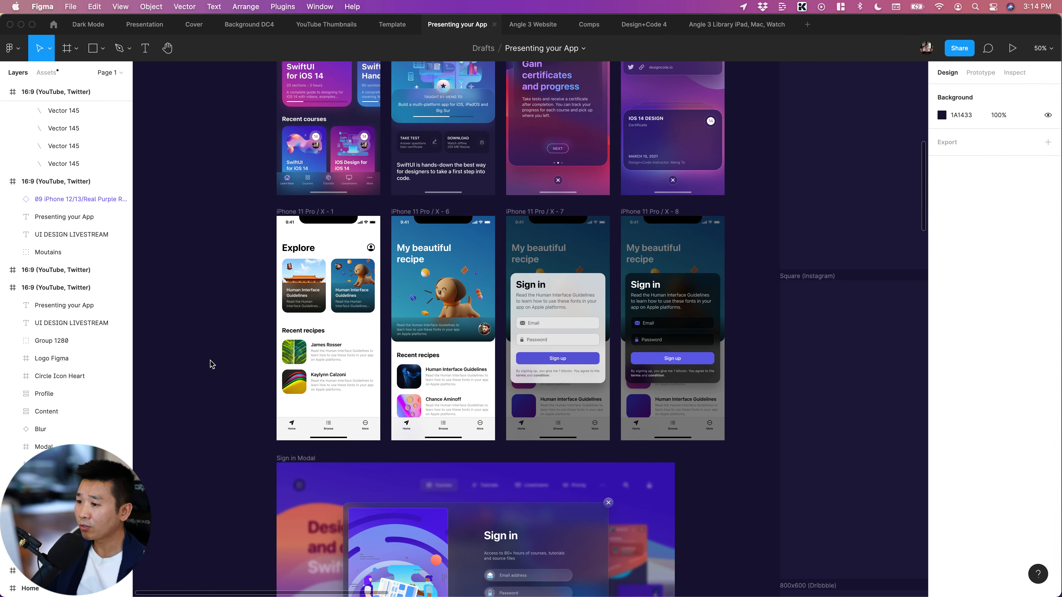
pyautogui.scroll(1, 211, 370)
pyautogui.scroll(3, 232, 377)
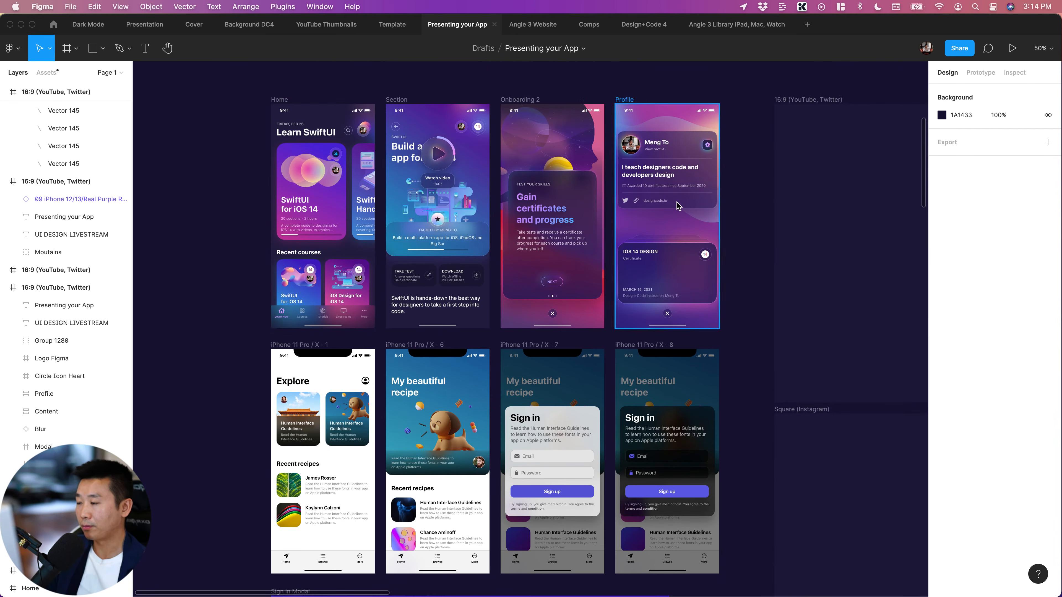
pyautogui.hscroll(10, 656, 213)
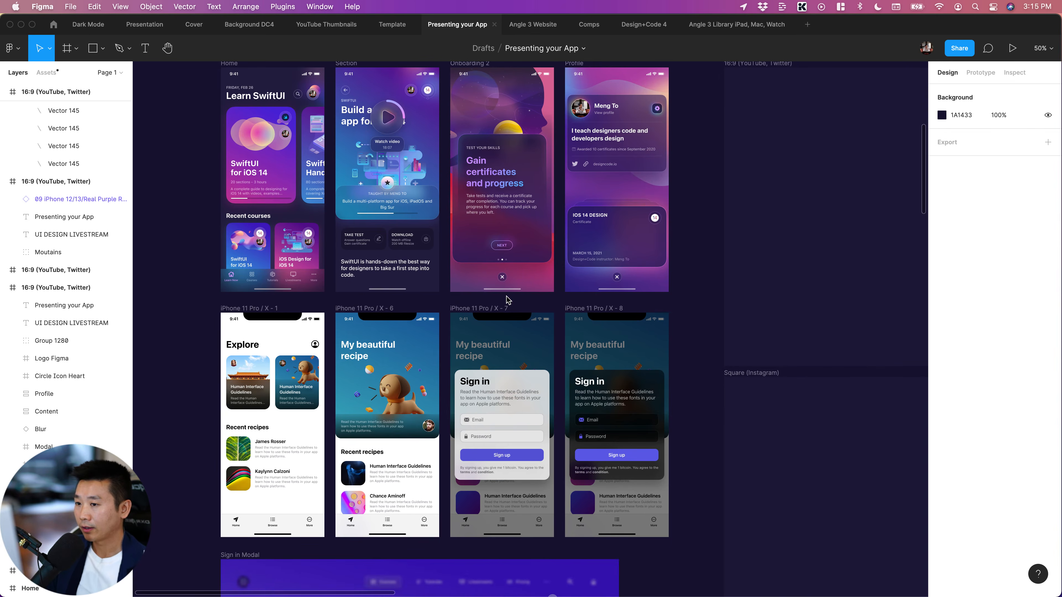
pyautogui.hscroll(-8, 509, 299)
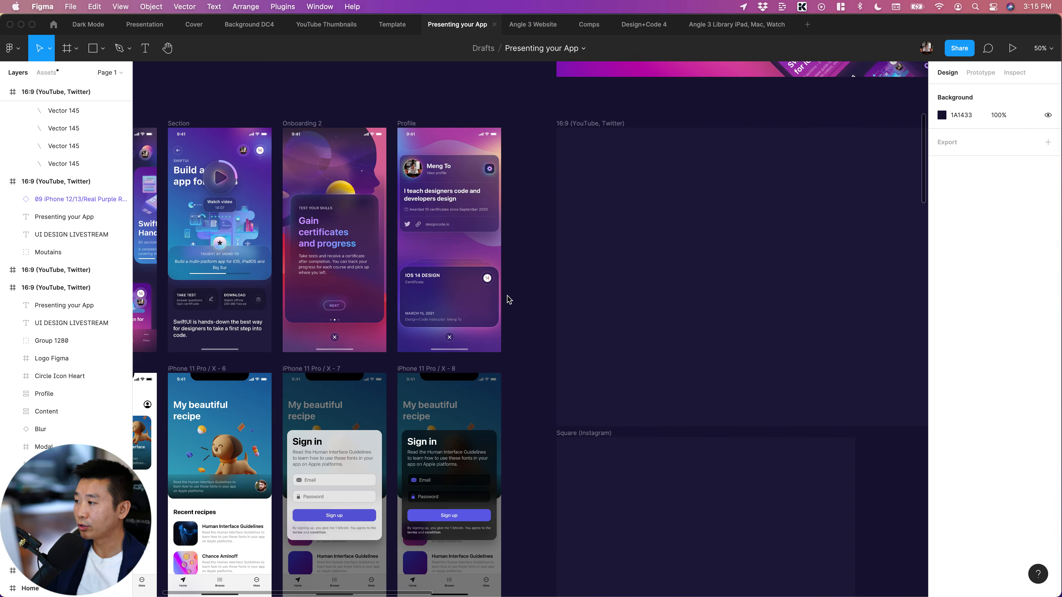
pyautogui.click(202, 124)
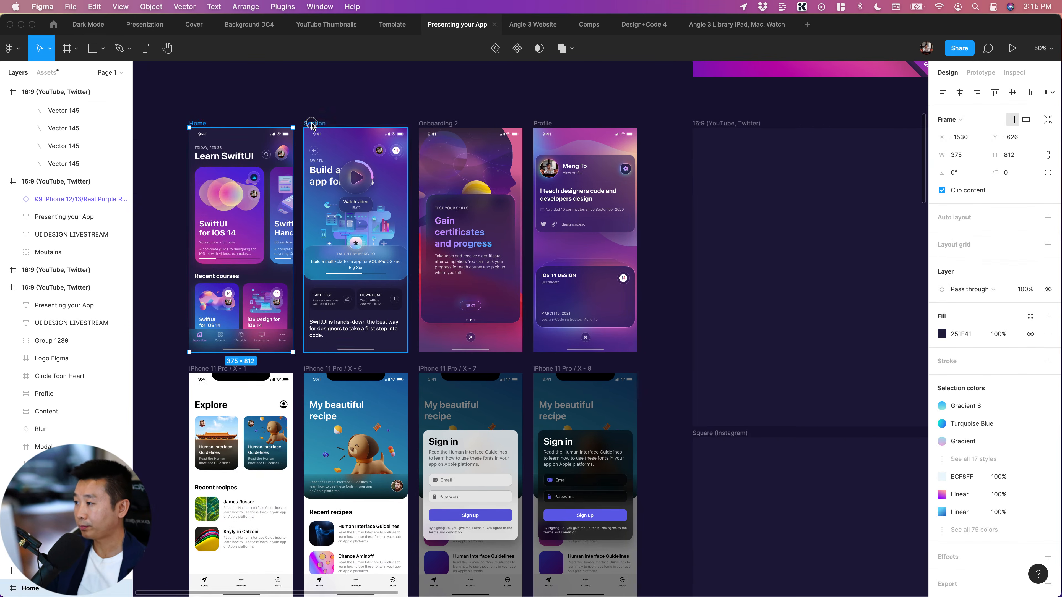
pyautogui.keyDown('shift'); pyautogui.click(314, 124); pyautogui.keyUp('shift')
pyautogui.keyDown('shift'); pyautogui.click(423, 124); pyautogui.keyUp('shift')
pyautogui.keyDown('shift'); pyautogui.click(548, 124); pyautogui.keyUp('shift')
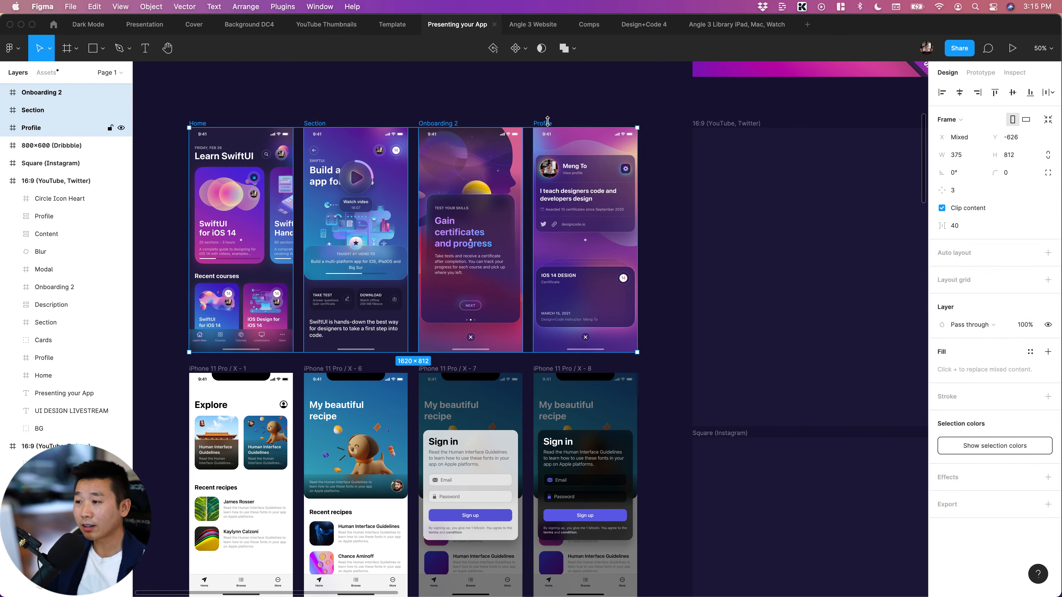
pyautogui.press('super+c')
pyautogui.hscroll(8, 606, 103)
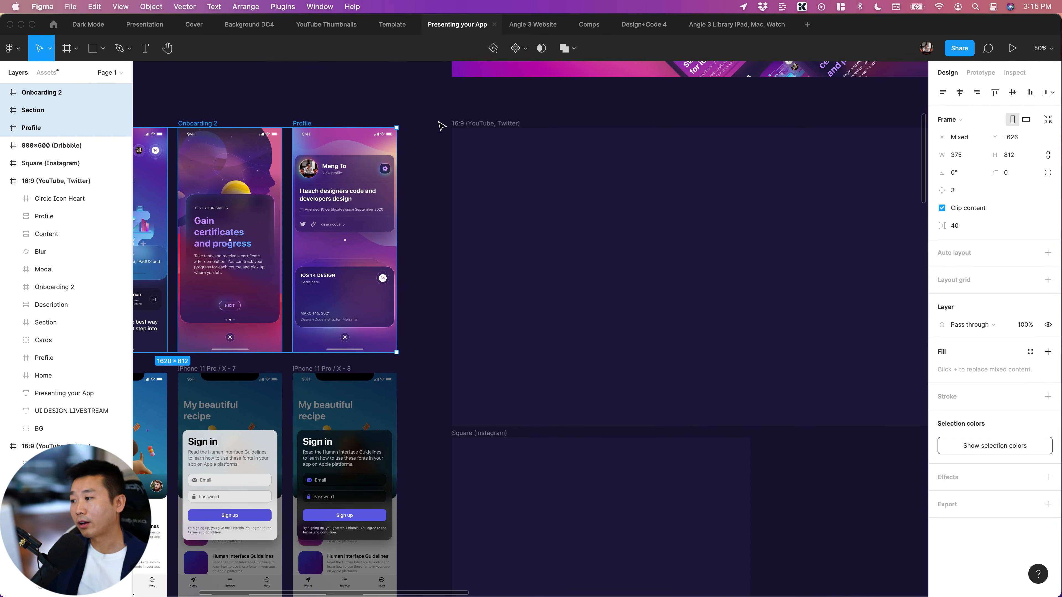
pyautogui.hscroll(-10, 442, 130)
pyautogui.click(387, 96)
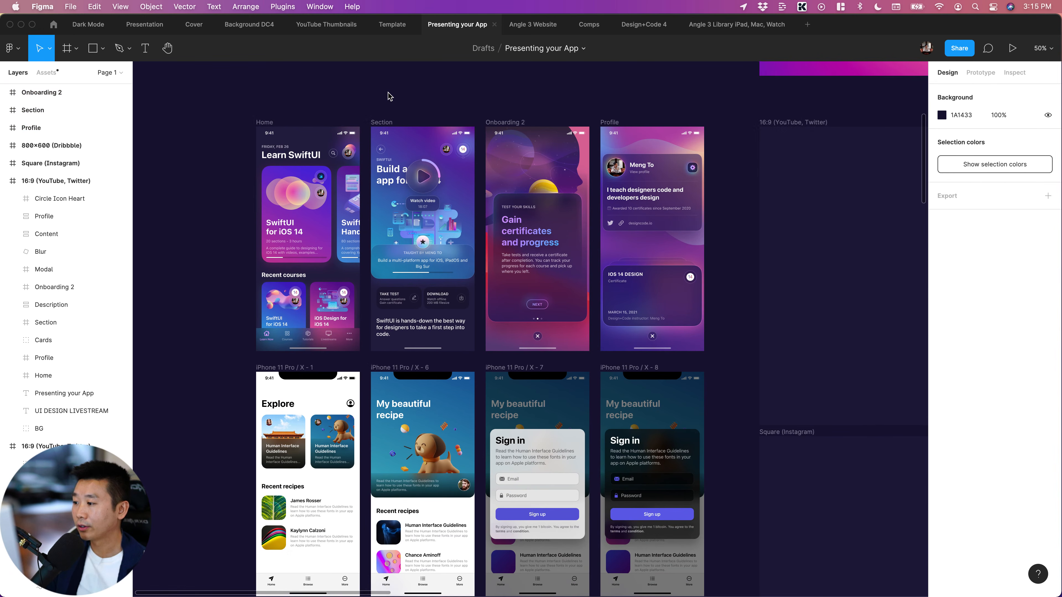
# Inspect the individual elements of the Home screen, including its large course cards, title and small recent-course cards
pyautogui.scroll(2, 389, 97)
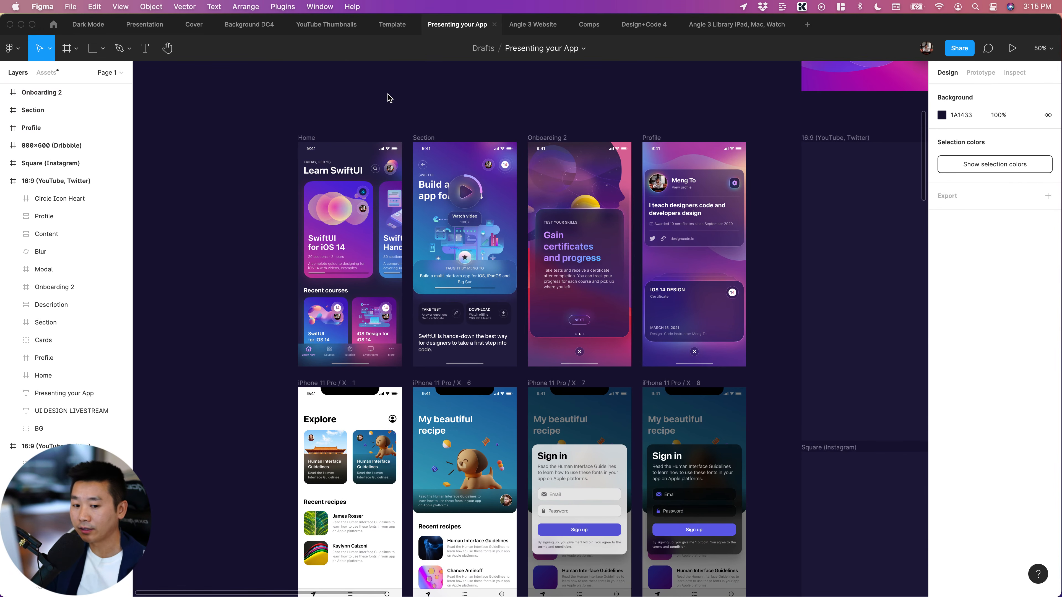
pyautogui.click(363, 222)
pyautogui.click(398, 225)
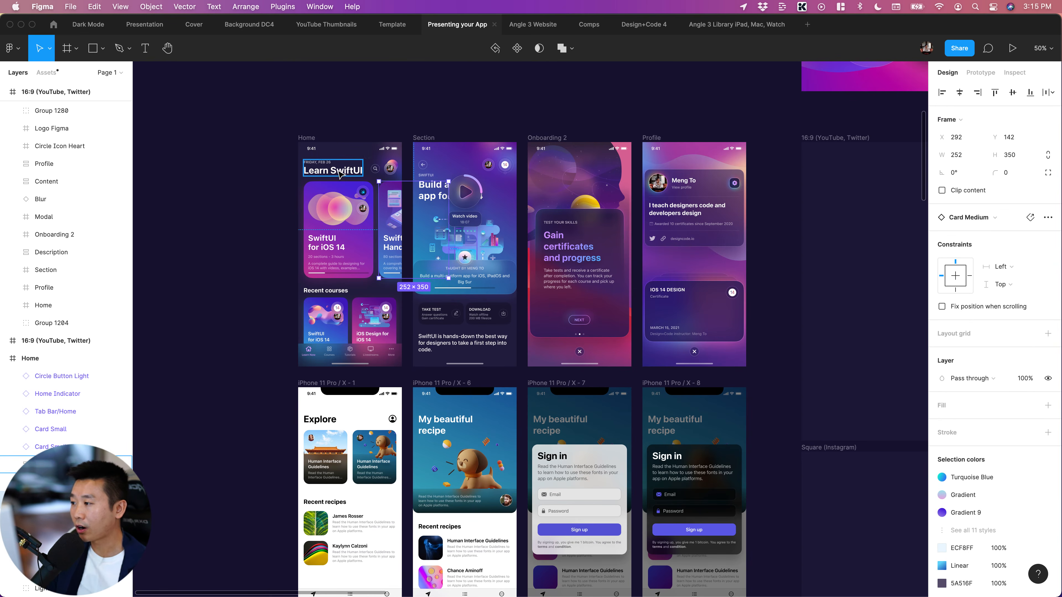
pyautogui.click(338, 171)
pyautogui.click(335, 218)
pyautogui.click(331, 320)
pyautogui.click(372, 319)
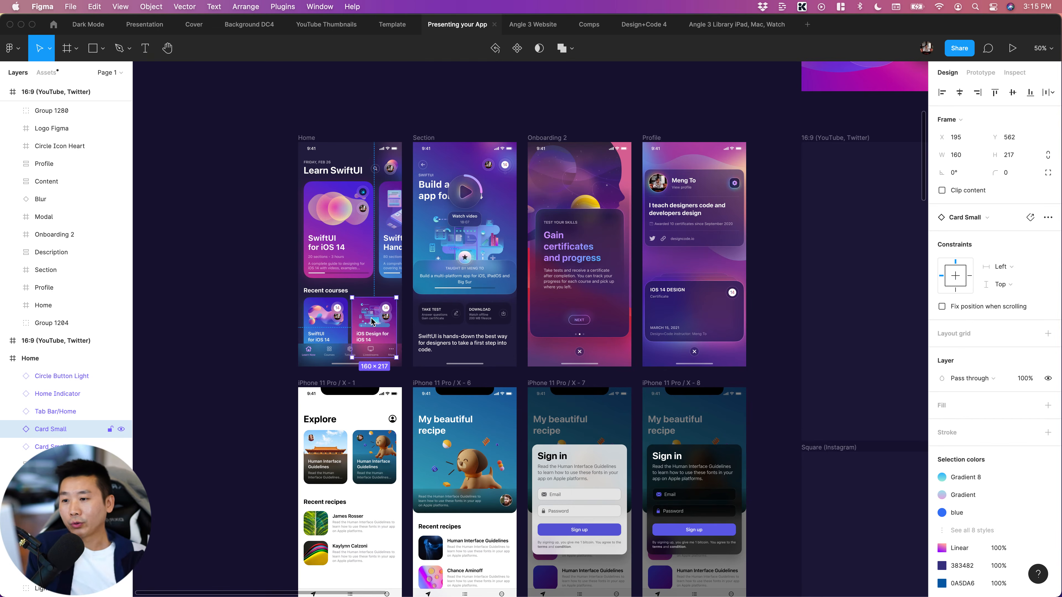
# Examine how the profile card, Profile screen, onboarding modal and description block are layered in the first finished cover
pyautogui.scroll(-3, 372, 319)
pyautogui.hscroll(10, 418, 293)
pyautogui.scroll(5, 522, 244)
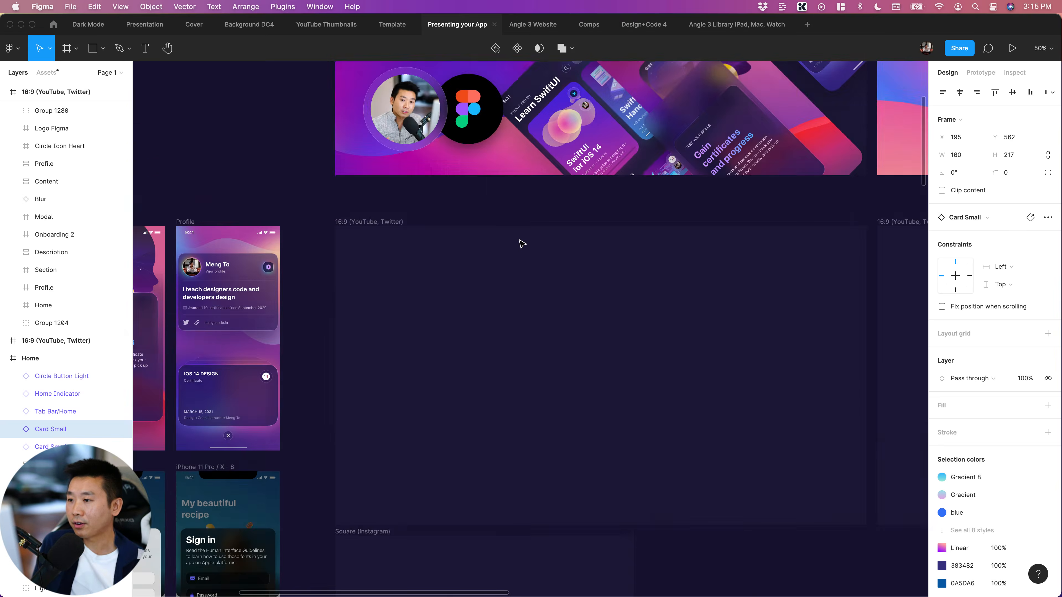
pyautogui.scroll(10, 522, 244)
pyautogui.hscroll(-5, 573, 299)
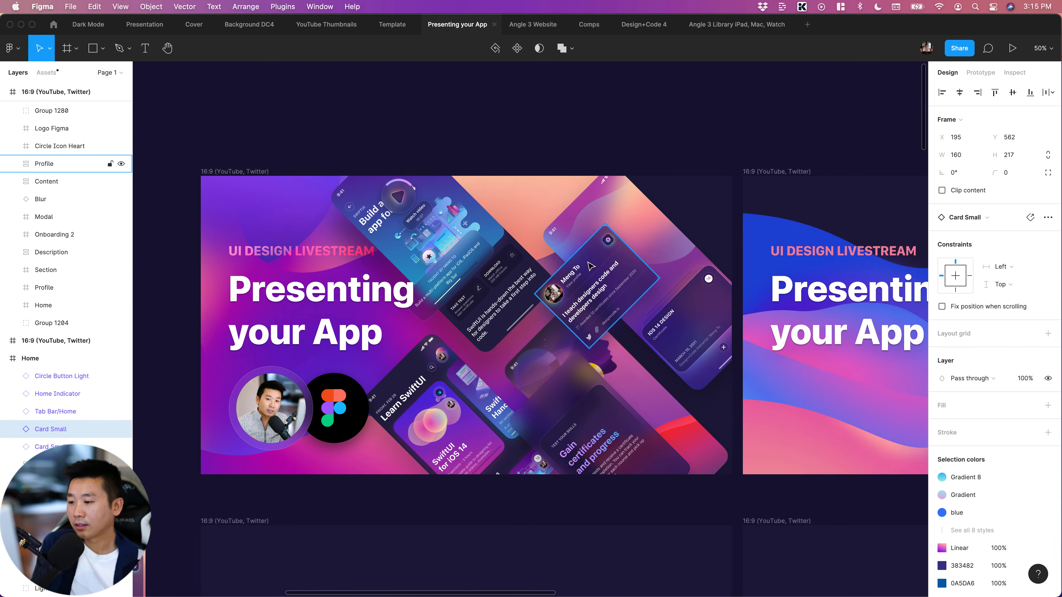
pyautogui.click(591, 267)
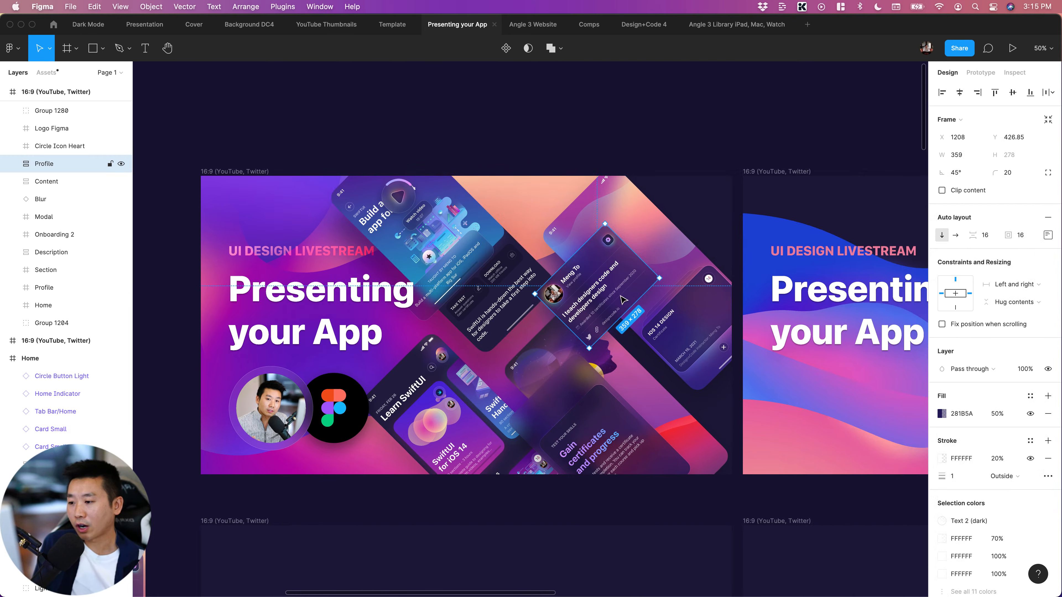
pyautogui.click(674, 327)
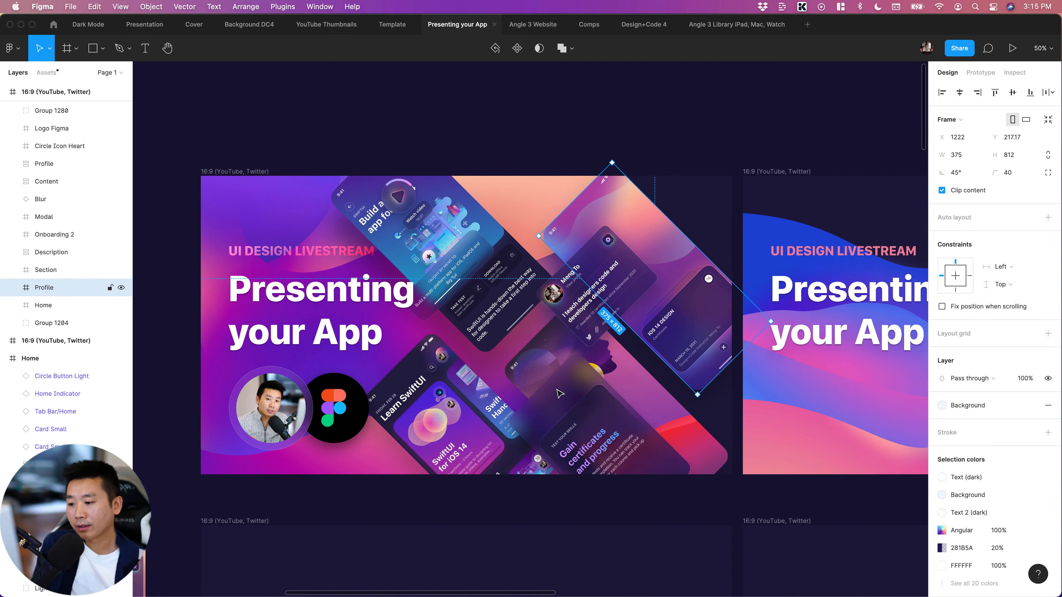
pyautogui.click(584, 439)
pyautogui.click(575, 373)
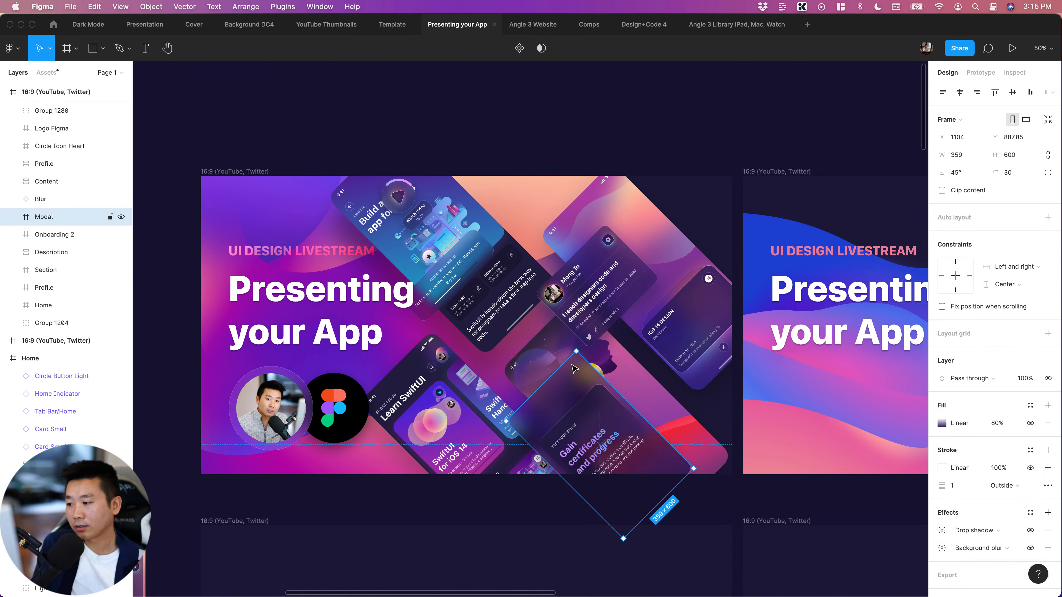
pyautogui.click(450, 266)
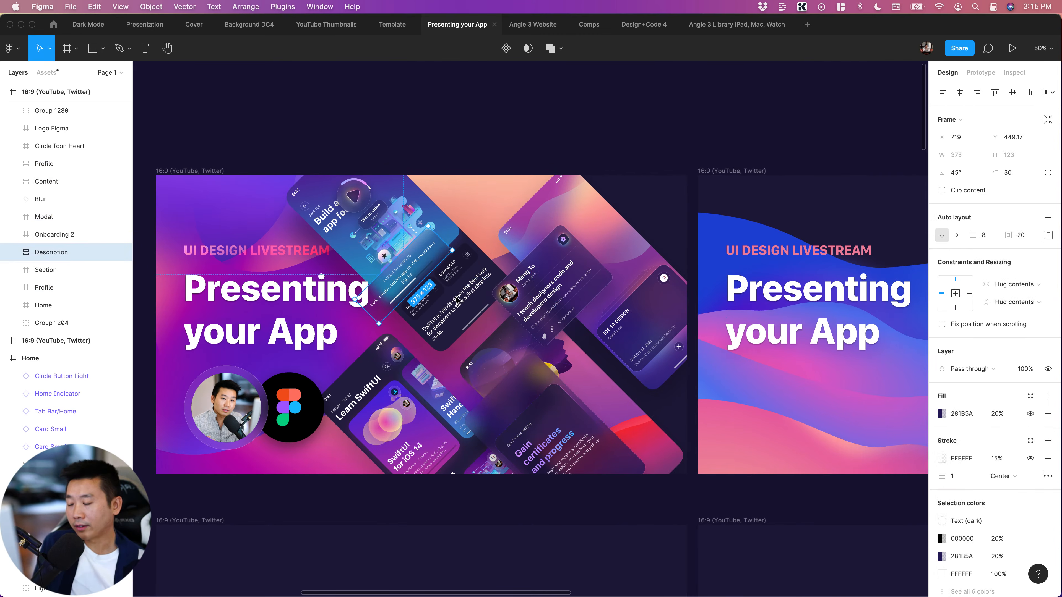
pyautogui.hscroll(2, 548, 304)
pyautogui.click(548, 256)
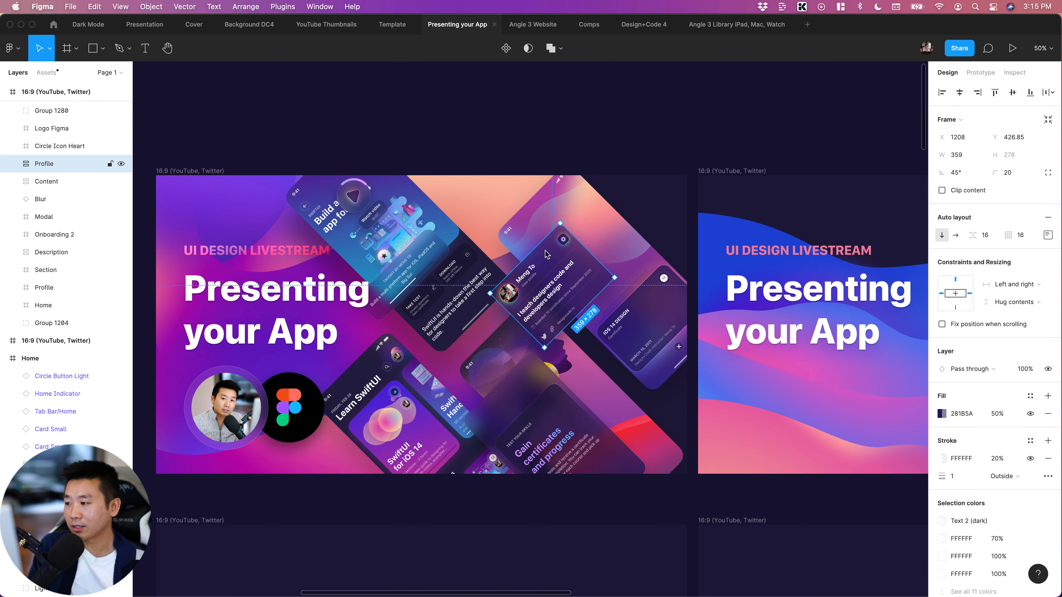
# Review the iPhone mockup cover and the tilted-screens cover, inspecting the description block that overlaps the Section screen
pyautogui.hscroll(10, 416, 274)
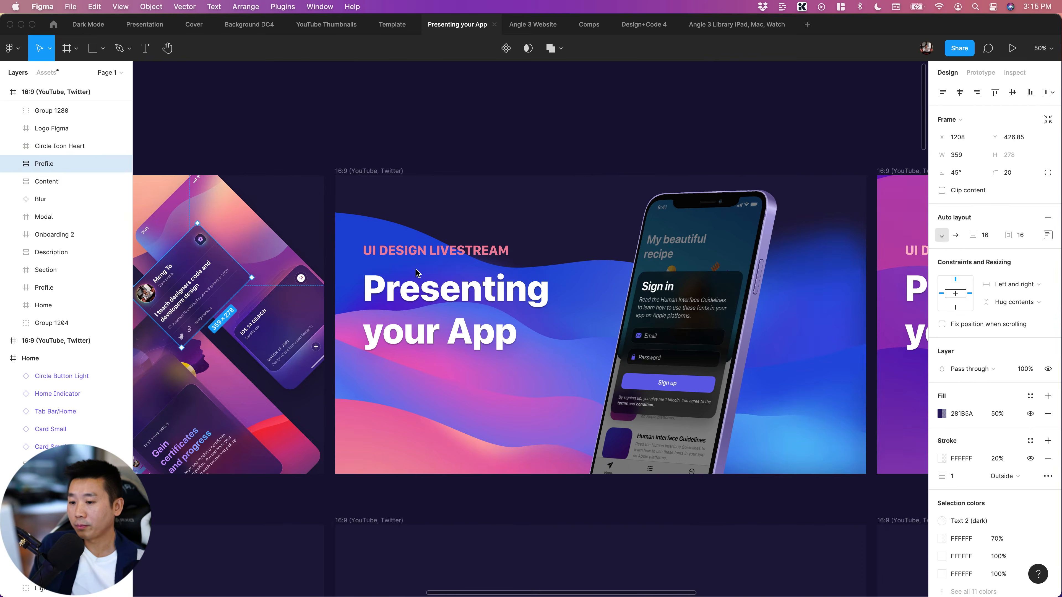
pyautogui.hscroll(14, 416, 274)
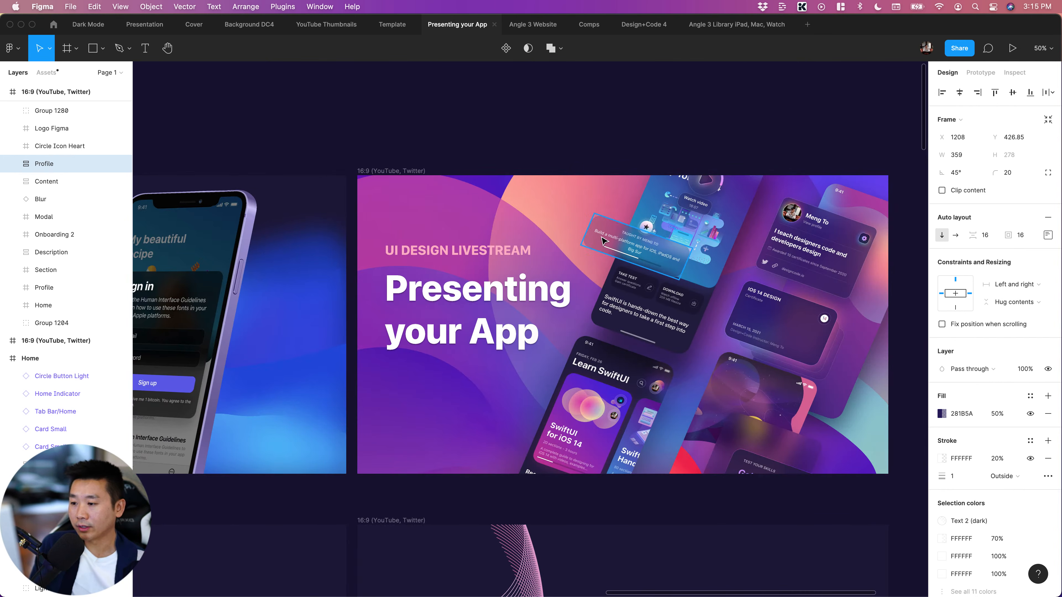
pyautogui.click(604, 242)
pyautogui.hscroll(3, 604, 241)
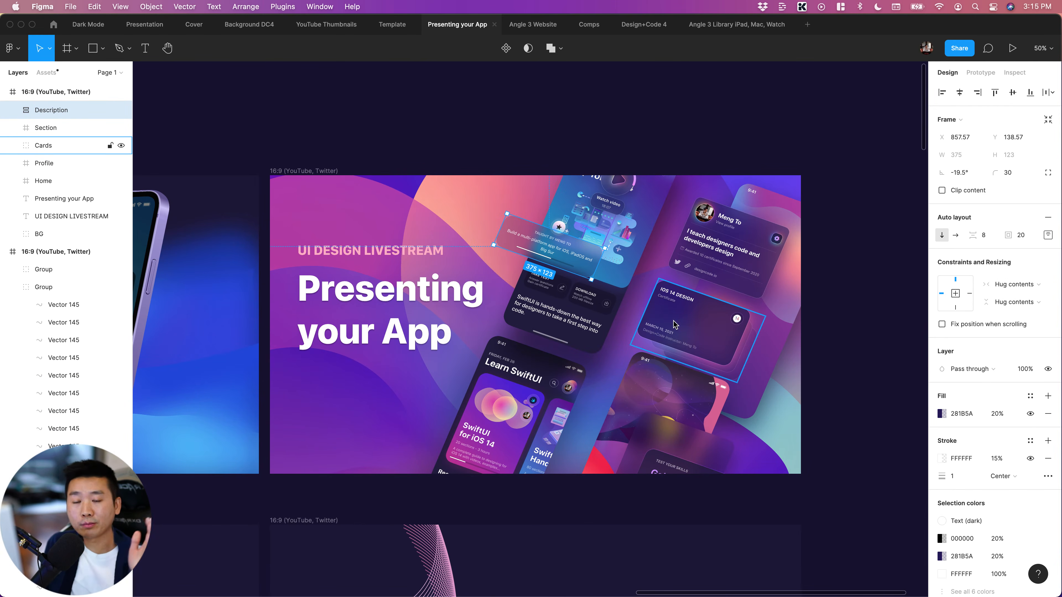
pyautogui.scroll(-9, 648, 364)
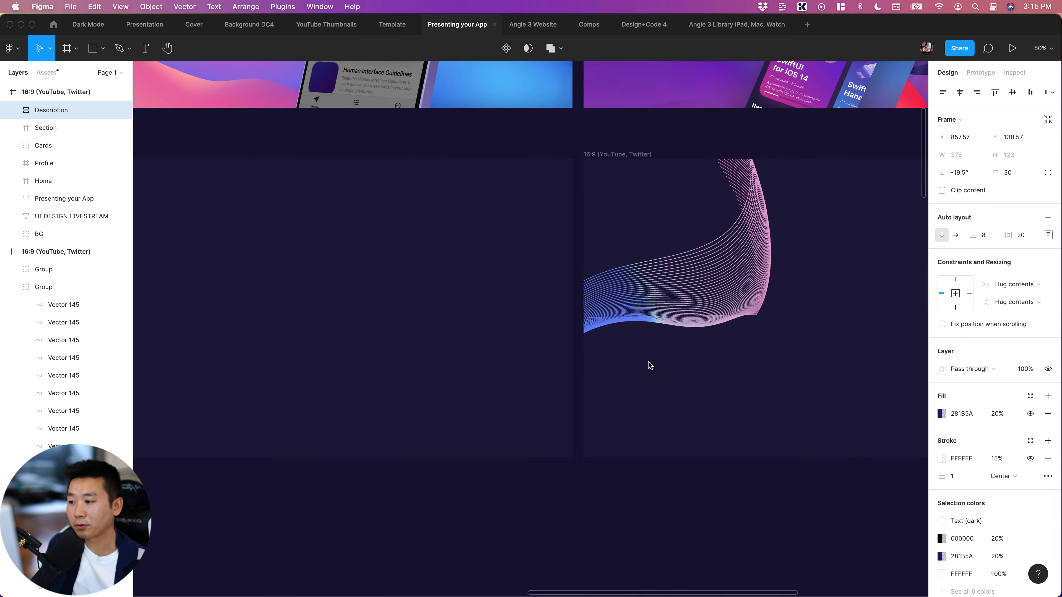
# Inspect the sample screens' separate components: Home cards and avatar, Section cover, Onboarding 2 content and Profile certificate card
pyautogui.hscroll(-7, 649, 365)
pyautogui.hscroll(-4, 648, 364)
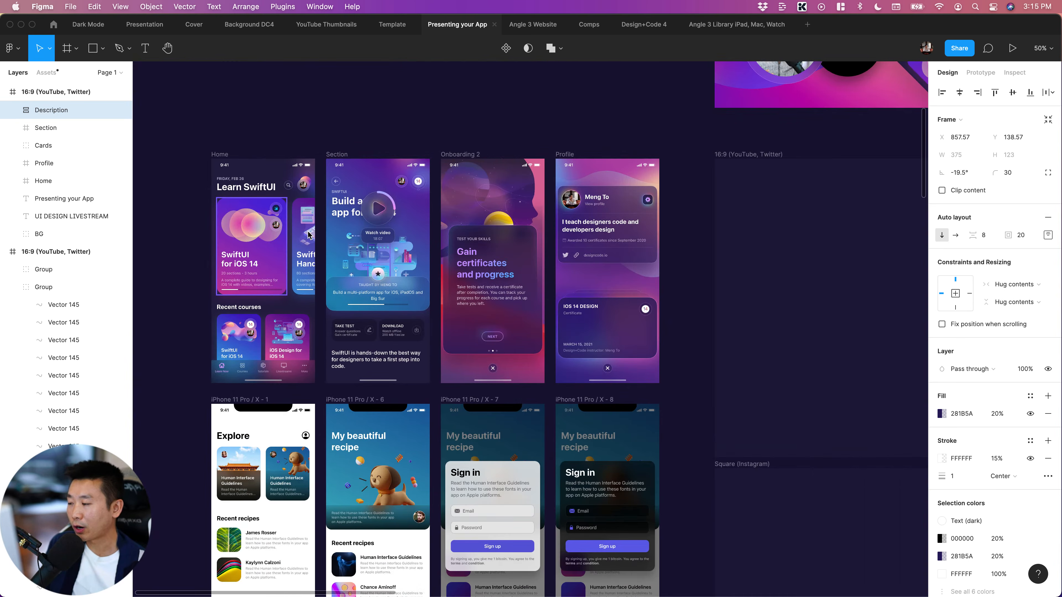
pyautogui.click(308, 234)
pyautogui.click(303, 186)
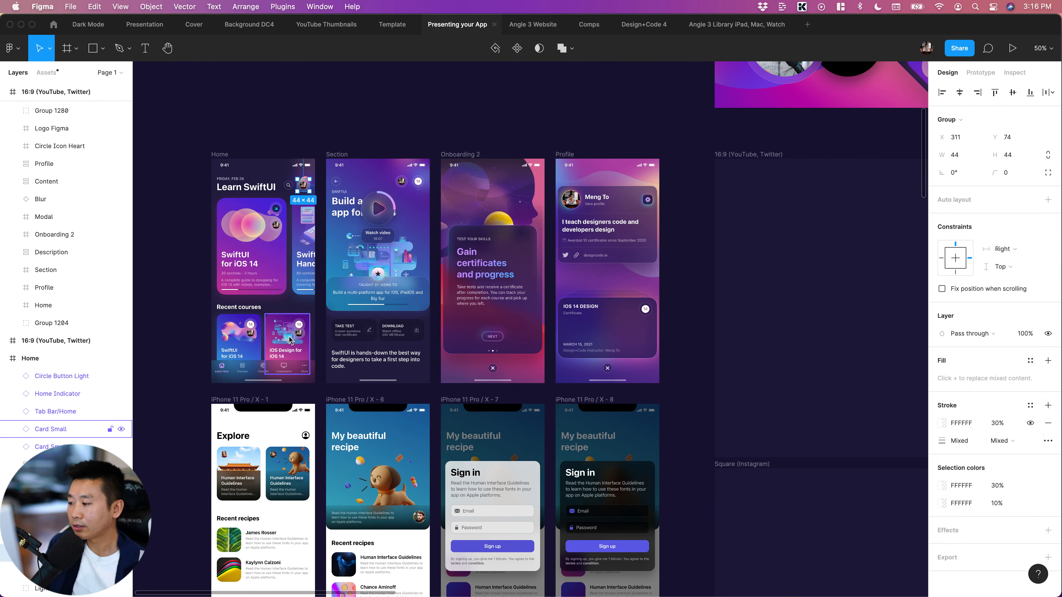
pyautogui.click(289, 340)
pyautogui.click(231, 338)
pyautogui.click(377, 209)
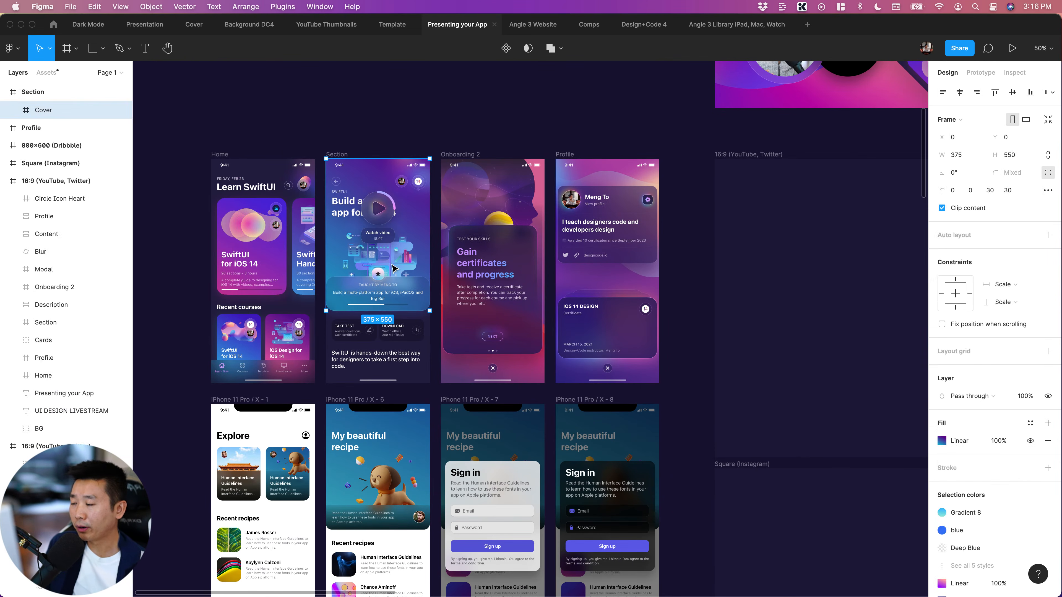
pyautogui.hscroll(1, 418, 221)
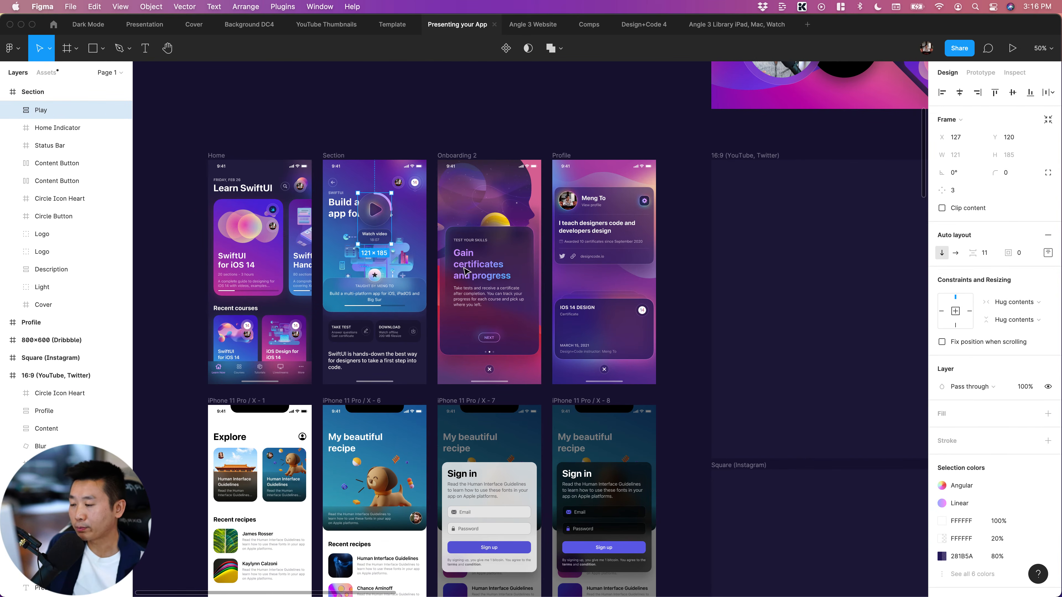
pyautogui.click(492, 239)
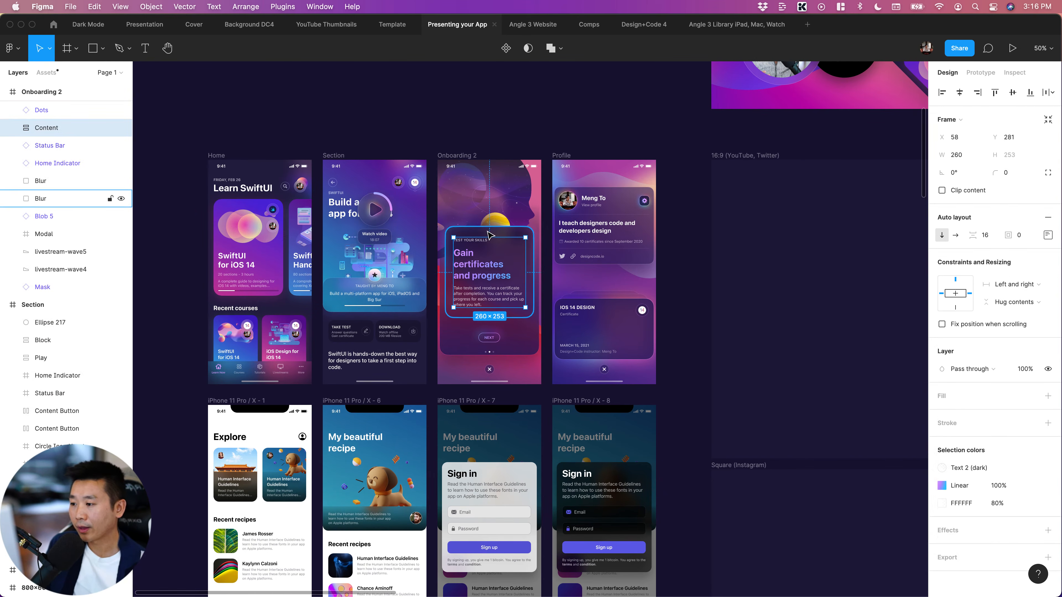
pyautogui.hscroll(2, 490, 235)
pyautogui.click(560, 328)
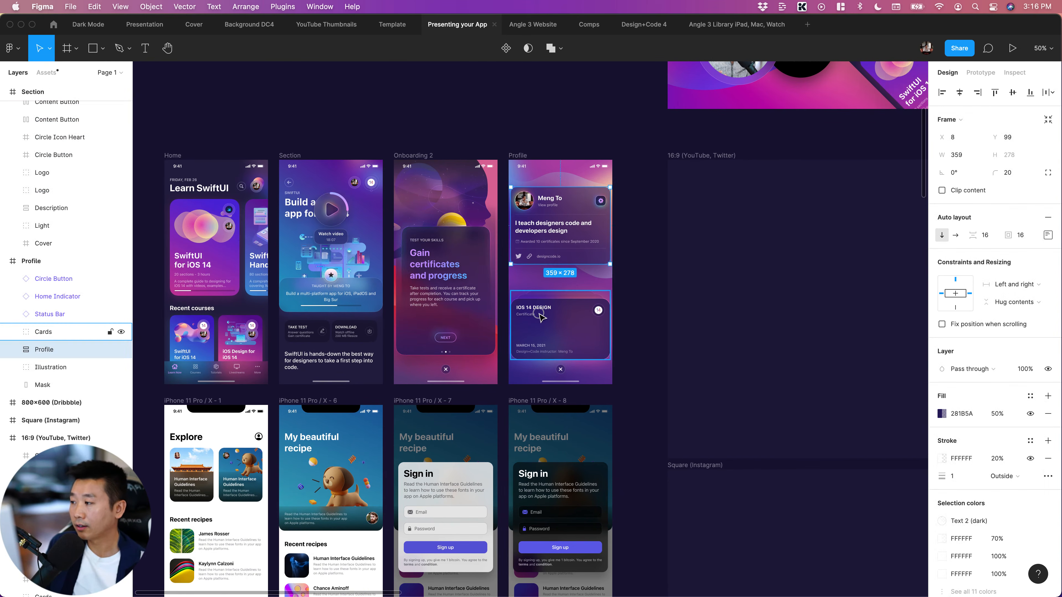
# Select the Home, Section, Onboarding 2 and Profile screens as one set
pyautogui.click(169, 156)
pyautogui.keyDown('shift'); pyautogui.click(292, 156); pyautogui.keyUp('shift')
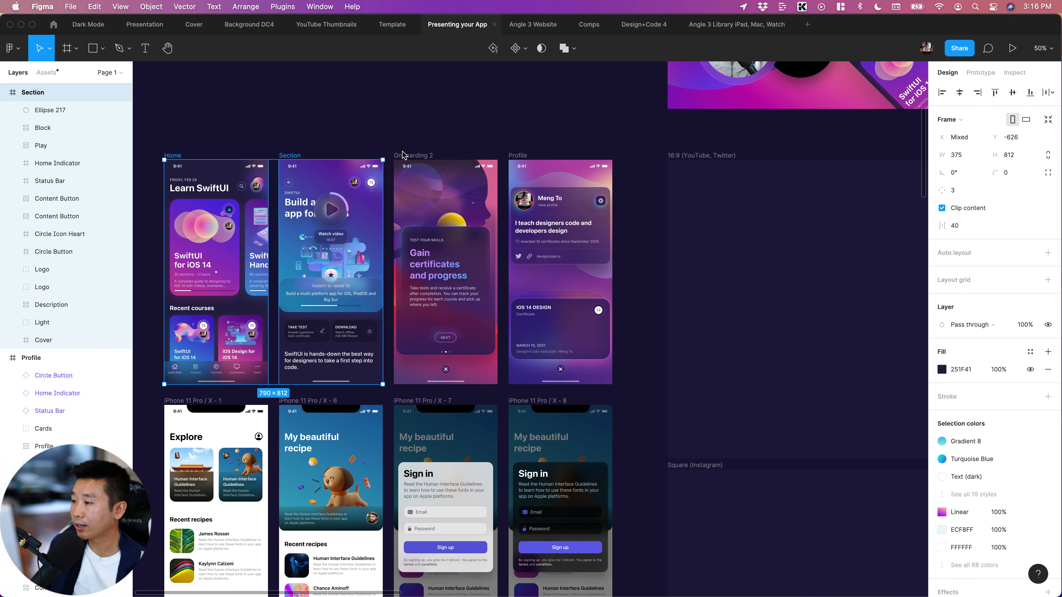
pyautogui.keyDown('shift'); pyautogui.click(402, 155); pyautogui.keyUp('shift')
pyautogui.keyDown('shift'); pyautogui.click(515, 156); pyautogui.keyUp('shift')
pyautogui.hscroll(10, 256, 175)
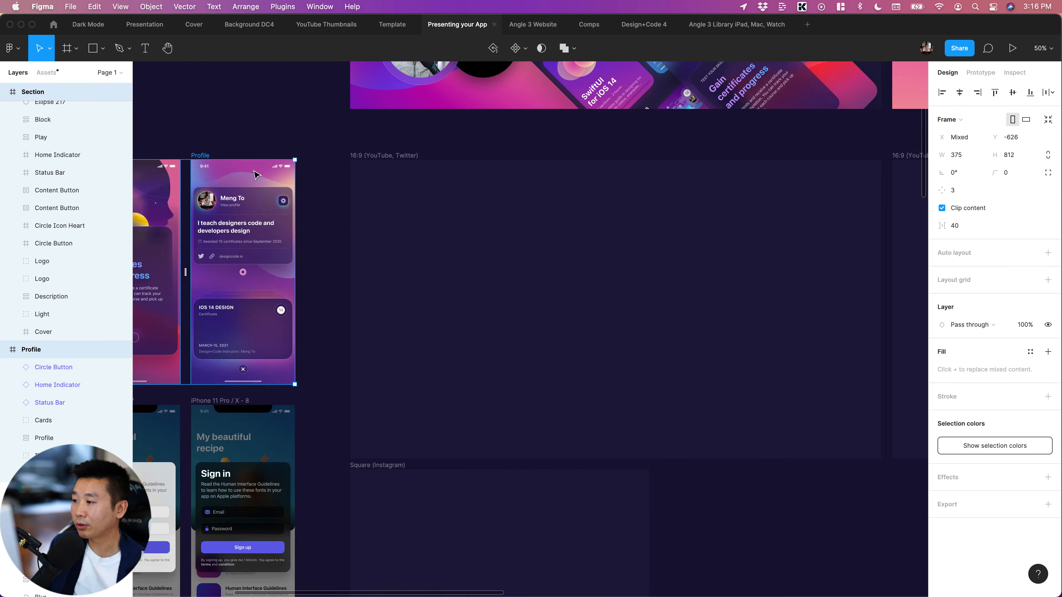
pyautogui.hscroll(2, 255, 175)
# Select the empty 16:9 frame beside the Profile screen, look over the neighbouring empty frames and clear the selection
pyautogui.click(318, 170)
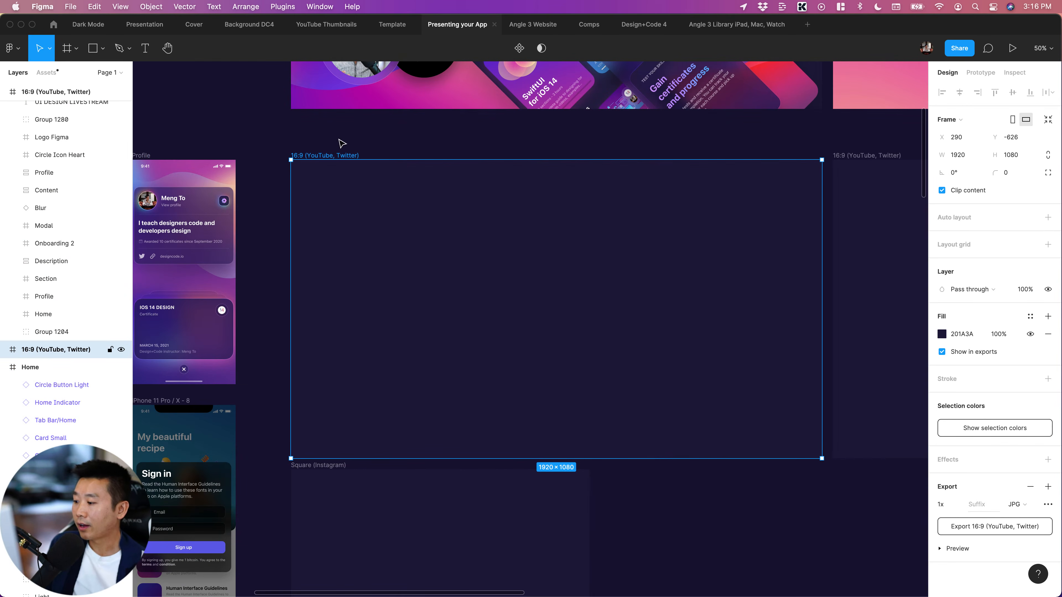
pyautogui.hscroll(3, 409, 285)
pyautogui.scroll(-2, 393, 274)
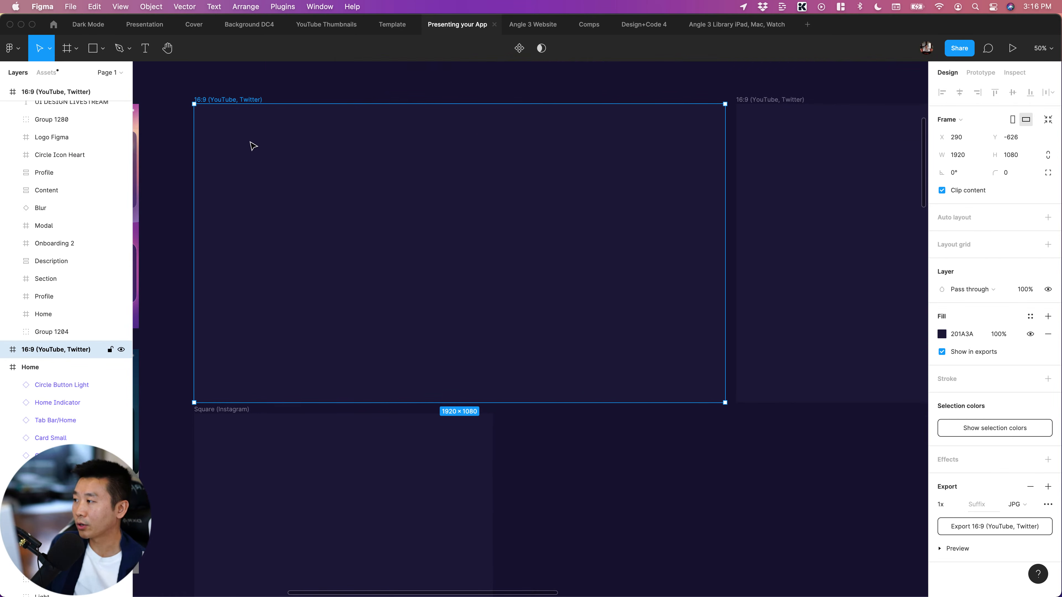
pyautogui.scroll(1, 253, 146)
pyautogui.hscroll(1, 256, 163)
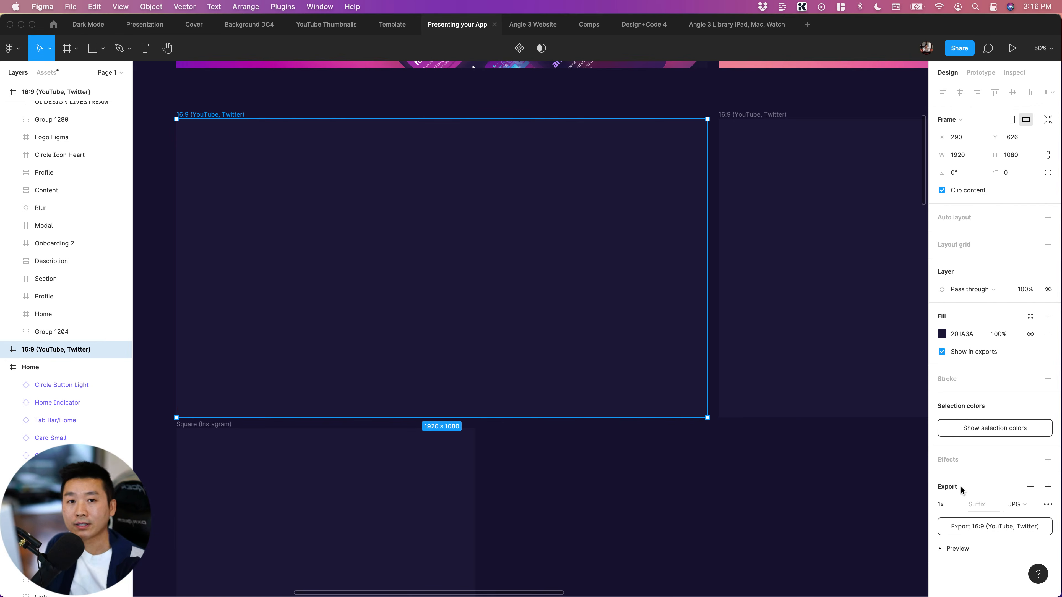
pyautogui.click(650, 477)
pyautogui.click(548, 368)
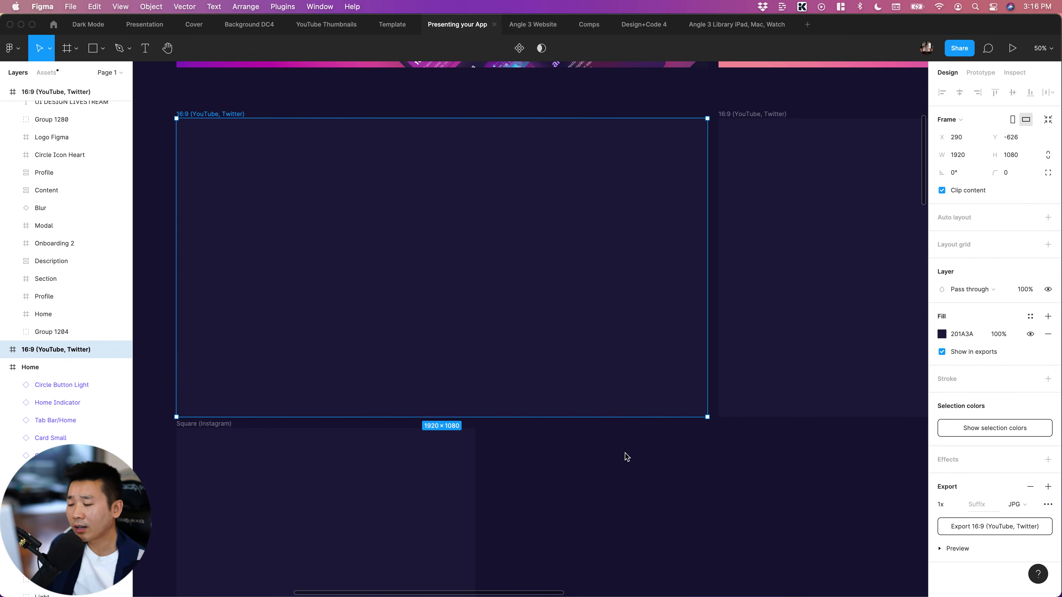
pyautogui.click(556, 460)
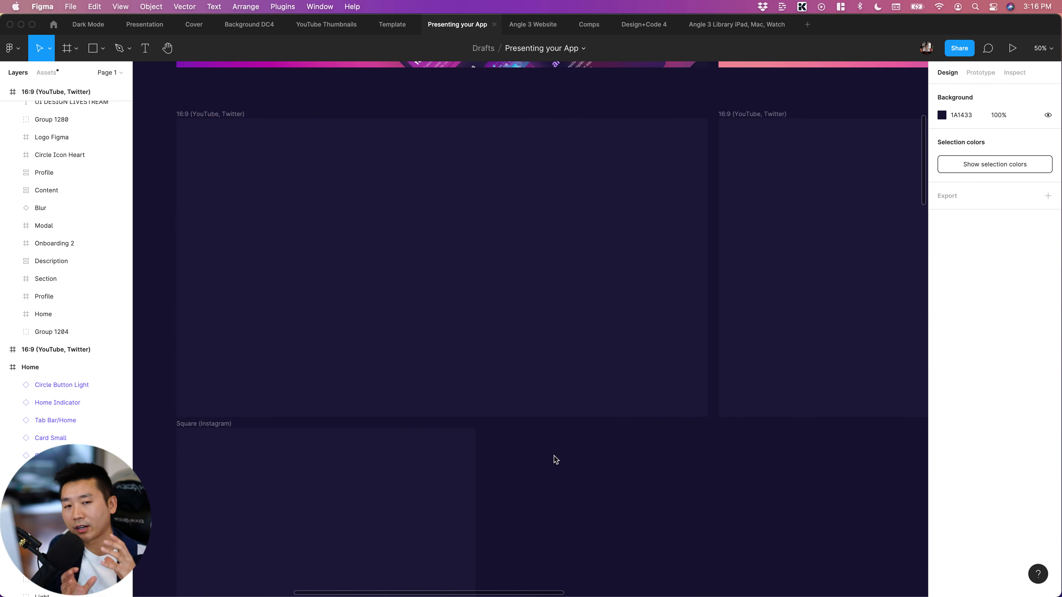
# Check the dimensions of the empty 16:9 (YouTube, Twitter), Square (Instagram) and 800x600 (Dribbble) frames
pyautogui.scroll(-20, 559, 457)
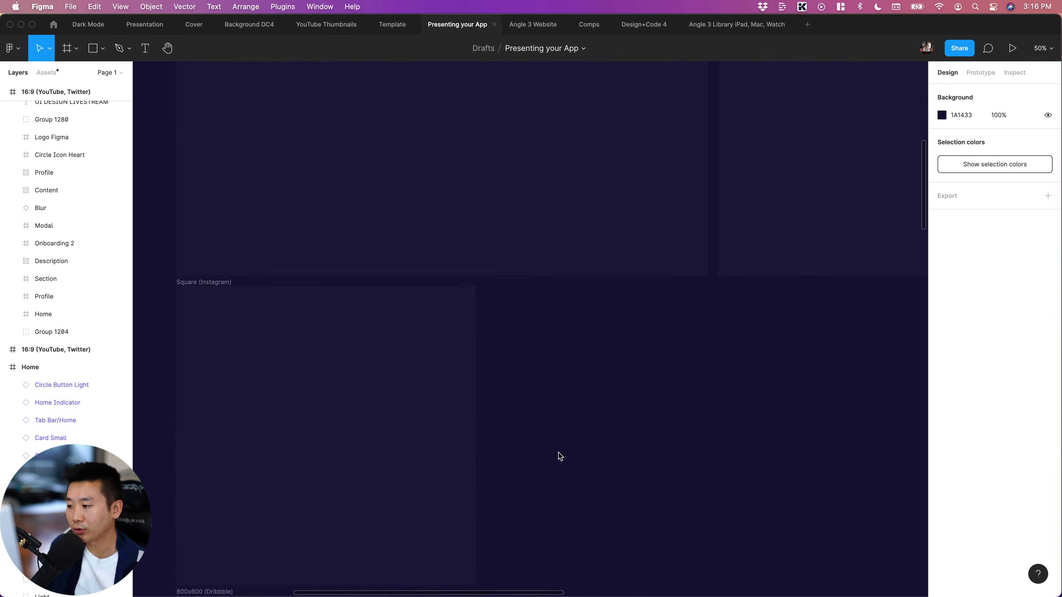
pyautogui.scroll(10, 560, 457)
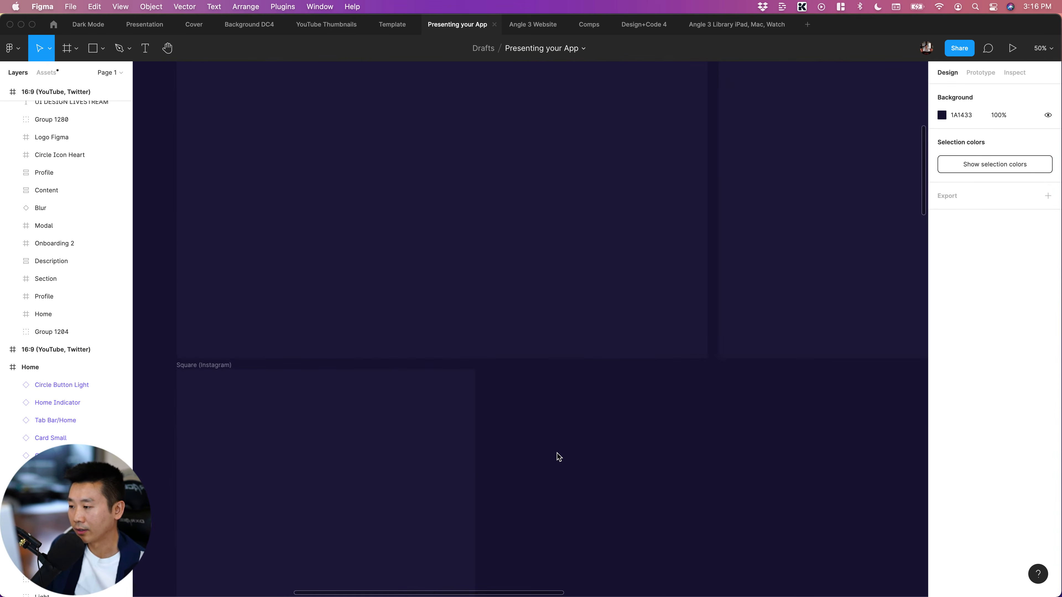
pyautogui.scroll(-5, 556, 454)
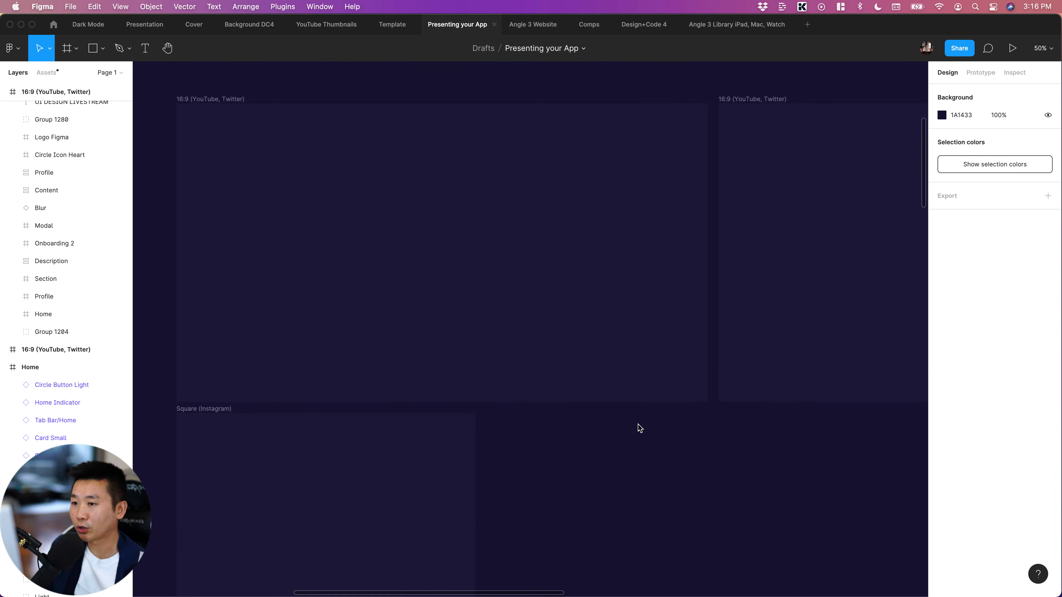
pyautogui.hscroll(2, 639, 426)
pyautogui.click(213, 98)
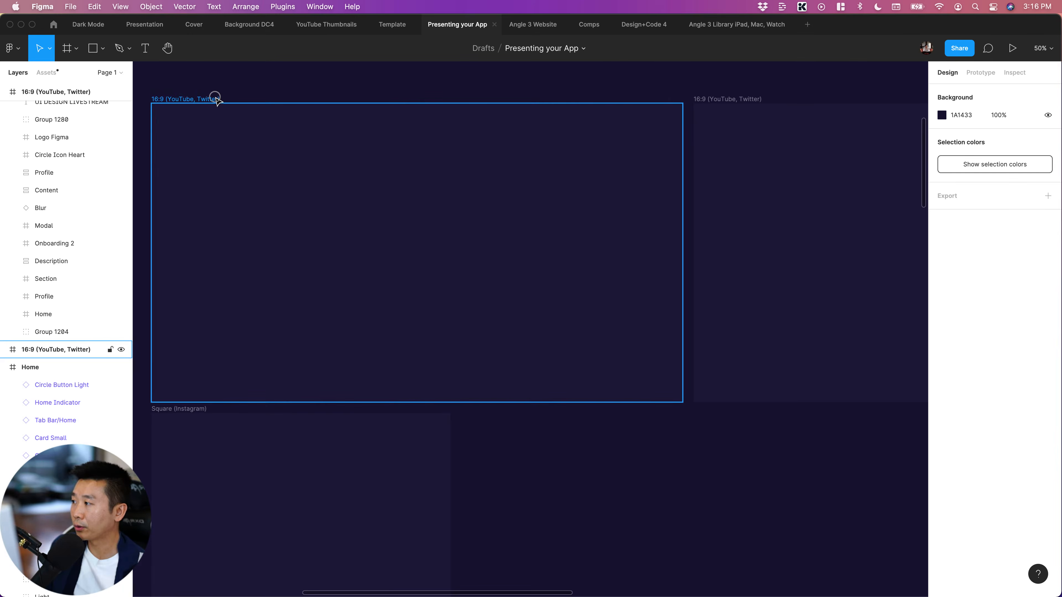
pyautogui.hscroll(-6, 334, 268)
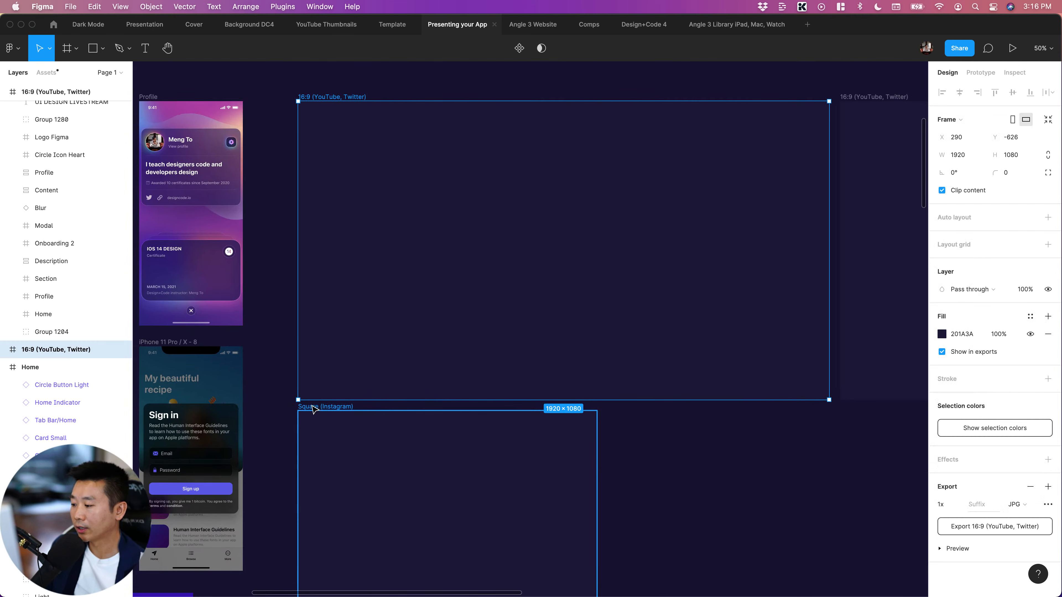
pyautogui.scroll(-5, 285, 405)
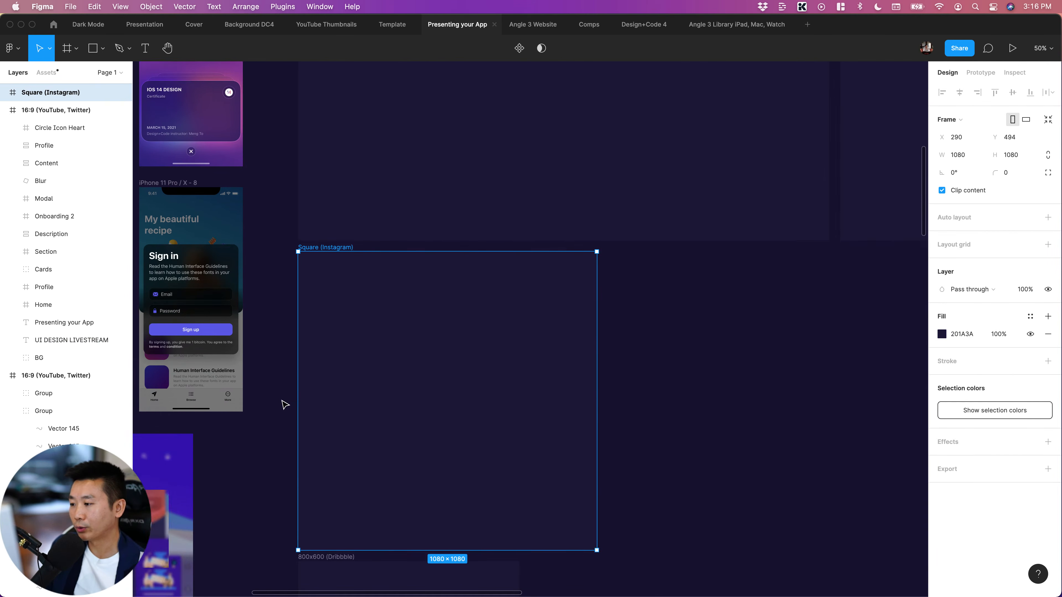
pyautogui.click(324, 469)
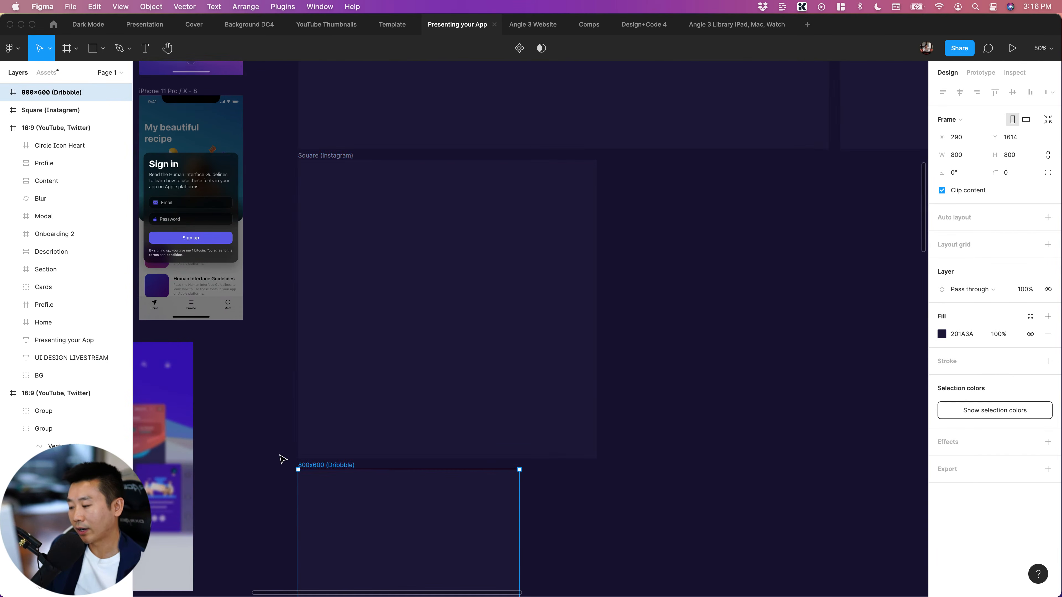
pyautogui.scroll(-2, 282, 457)
pyautogui.scroll(-2, 278, 455)
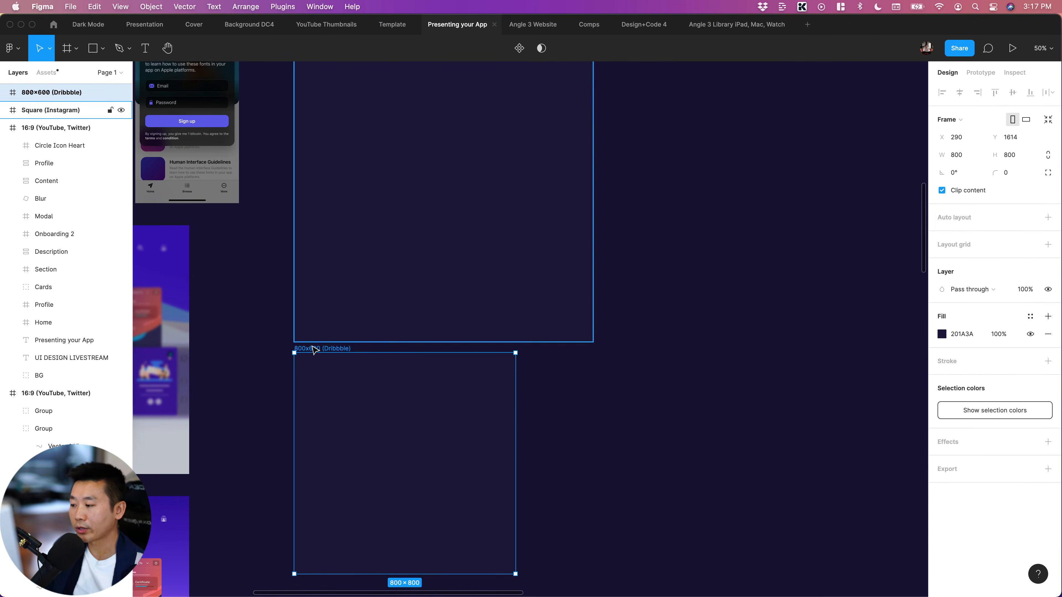
pyautogui.scroll(5, 271, 348)
pyautogui.click(323, 187)
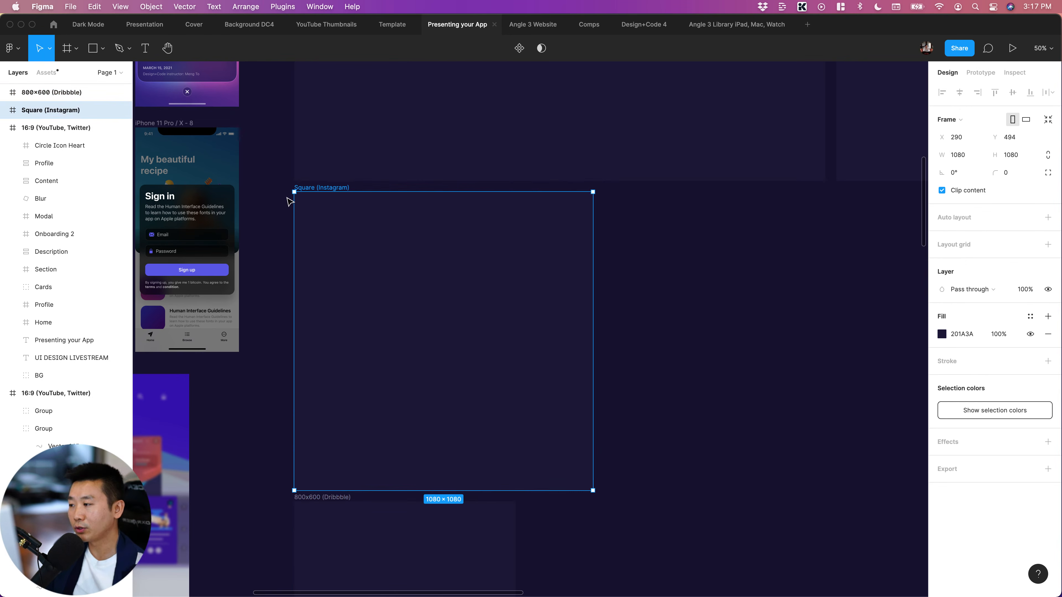
# Examine the empty 16:9 frame's size and proportions against the Square (Instagram) frame below it, and clear the selection
pyautogui.scroll(3, 282, 209)
pyautogui.hscroll(1, 273, 232)
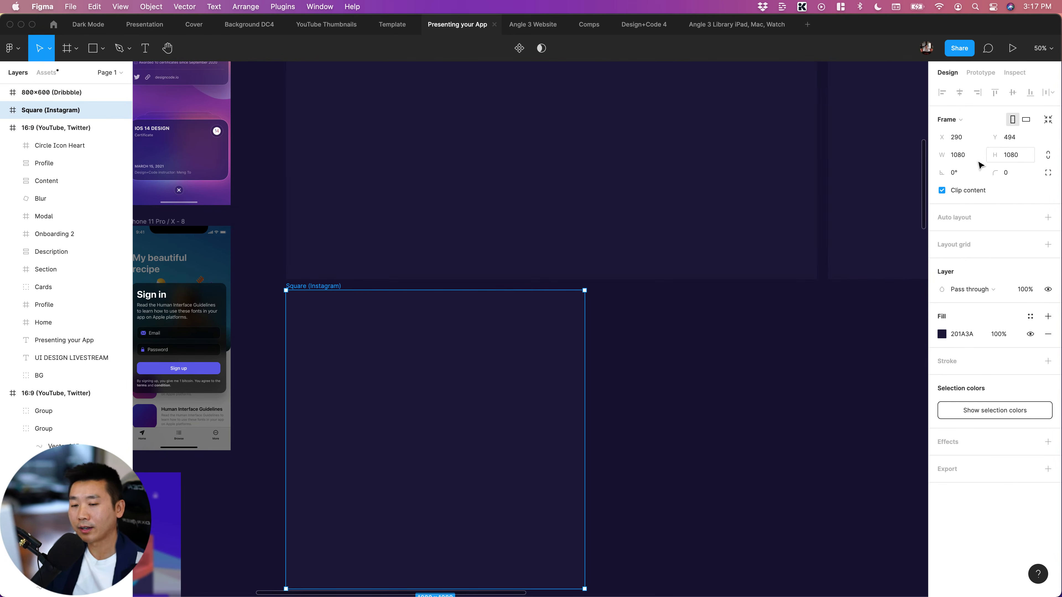
pyautogui.scroll(2, 776, 313)
pyautogui.hscroll(2, 775, 312)
pyautogui.scroll(3, 776, 313)
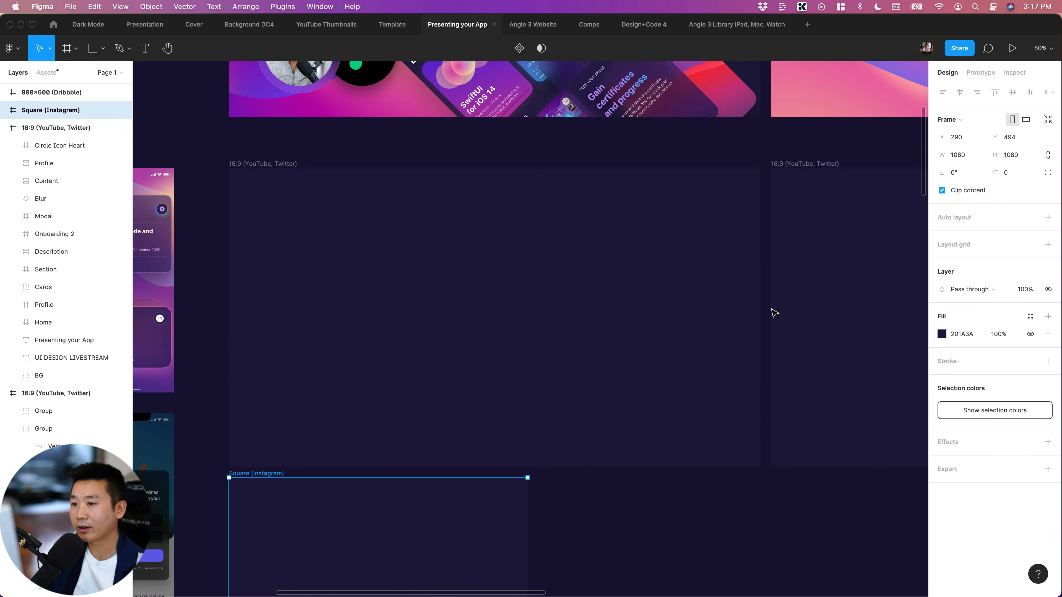
pyautogui.click(579, 291)
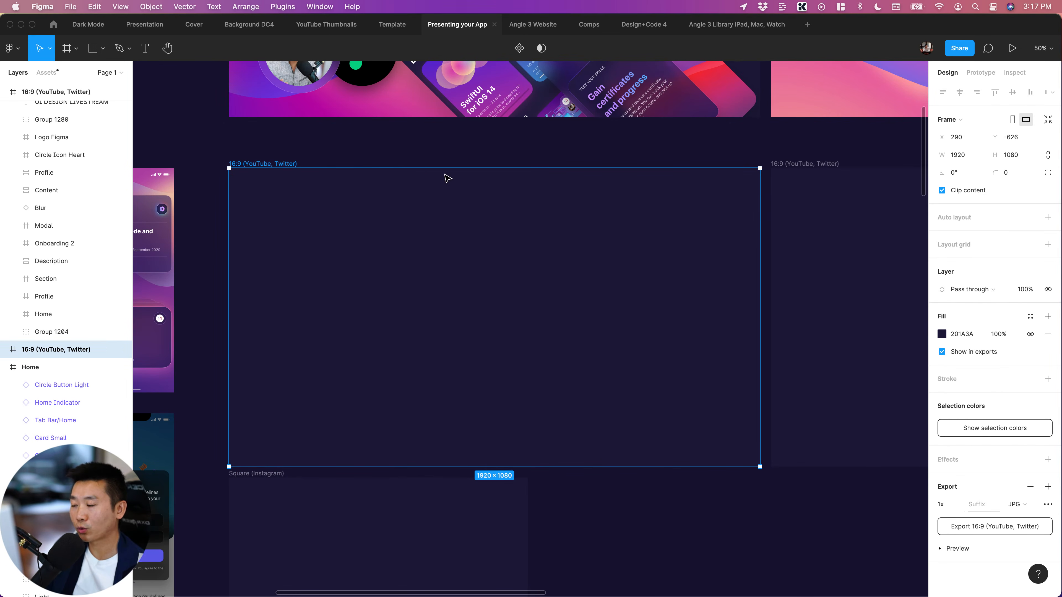
pyautogui.click(659, 517)
pyautogui.hscroll(3, 660, 519)
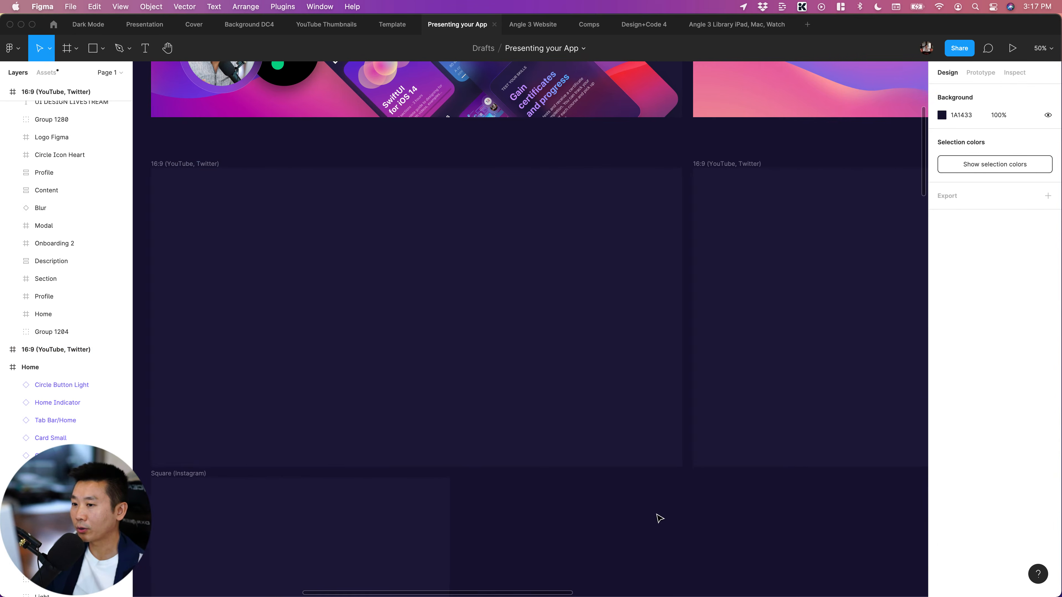
pyautogui.hscroll(-3, 659, 518)
pyautogui.click(576, 396)
pyautogui.scroll(-8, 579, 396)
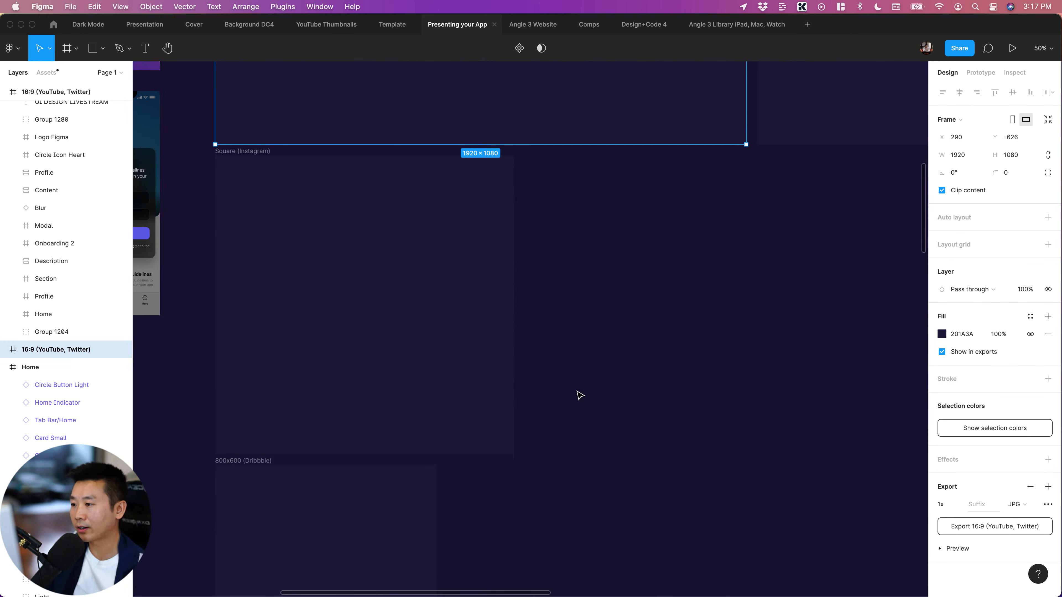
pyautogui.scroll(3, 580, 395)
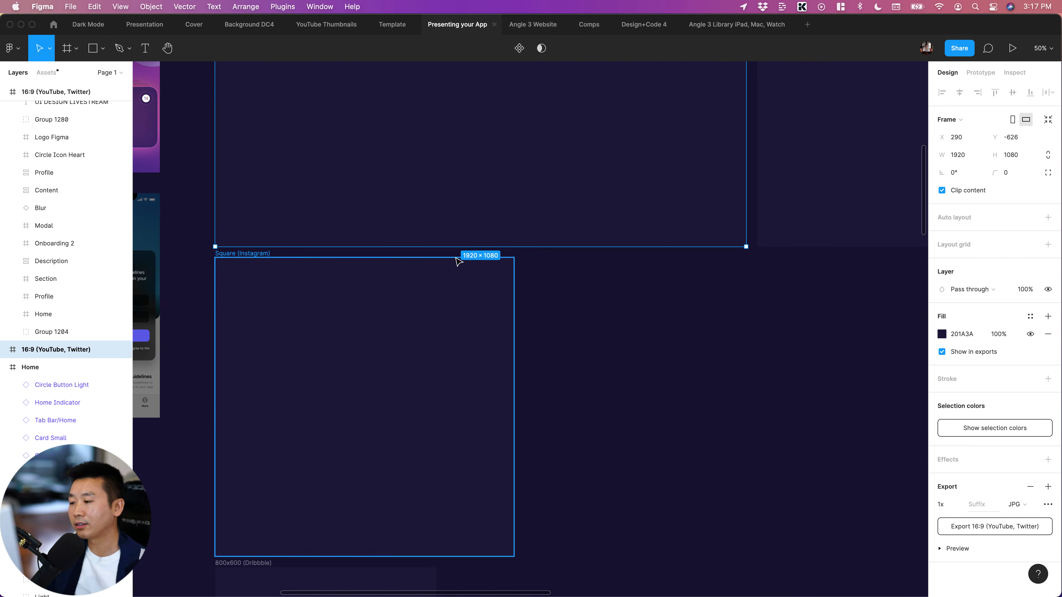
pyautogui.scroll(4, 609, 400)
pyautogui.scroll(-1, 609, 452)
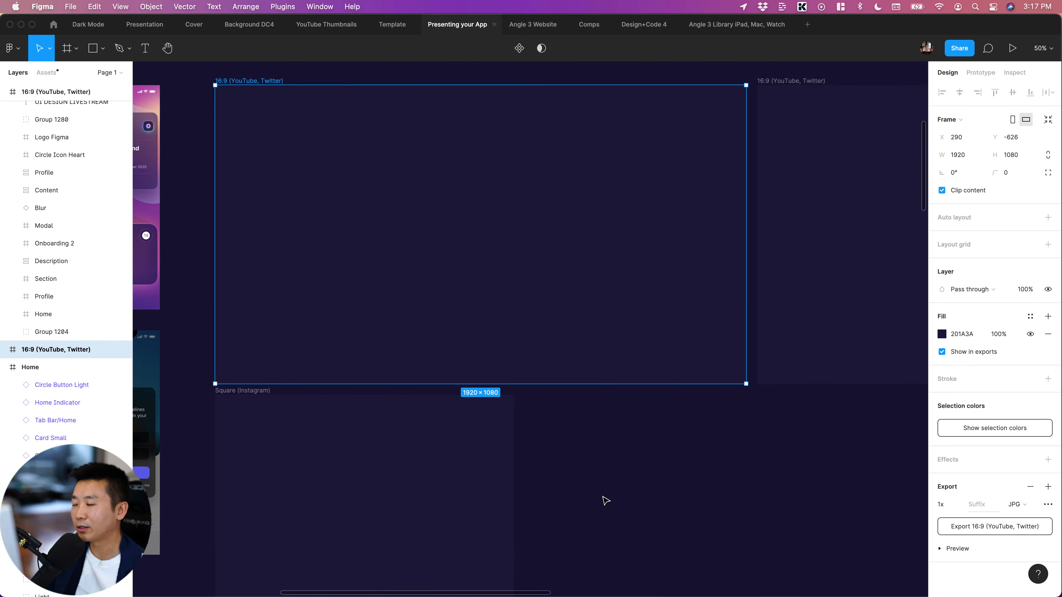
pyautogui.click(603, 497)
# Paste the copied Home, Section, Onboarding 2 and Profile screens into the empty 16:9 frame beside the Profile screen
pyautogui.scroll(1, 603, 497)
pyautogui.scroll(-1, 604, 497)
pyautogui.hscroll(1, 603, 497)
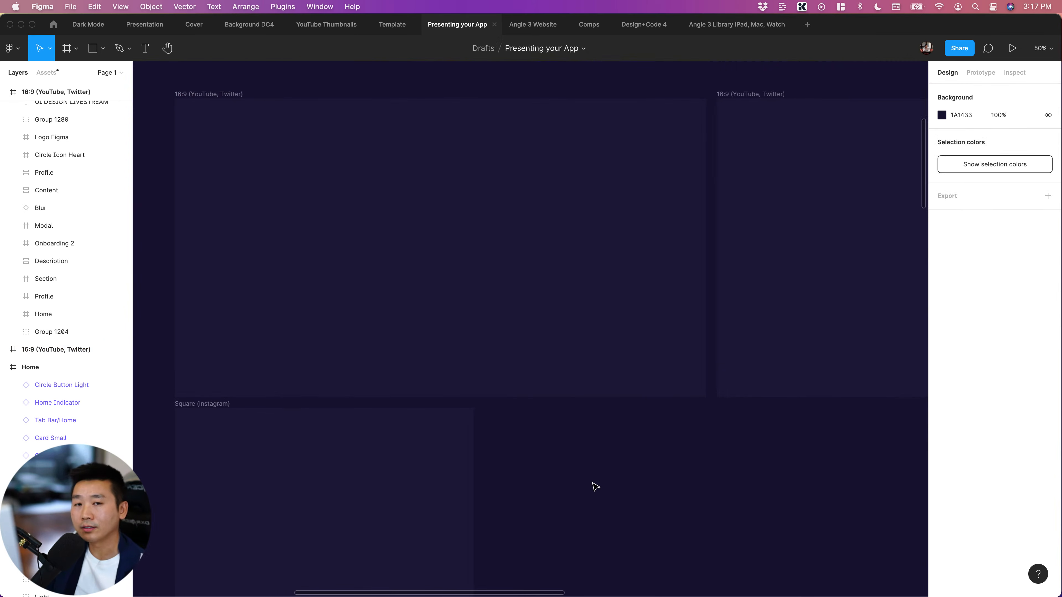
pyautogui.hscroll(-1, 588, 478)
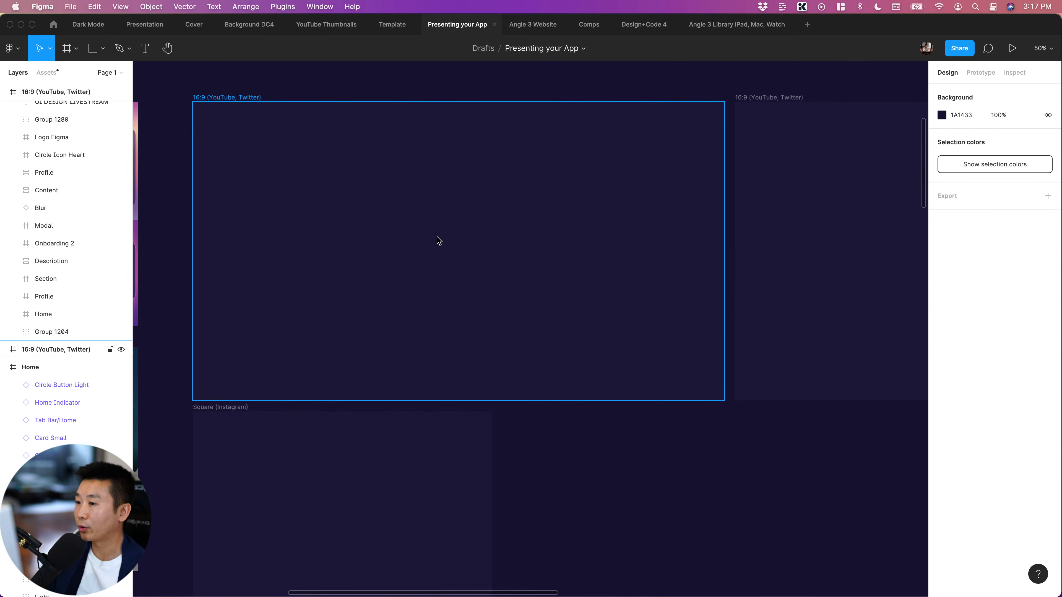
pyautogui.click(334, 126)
pyautogui.hscroll(-2, 387, 236)
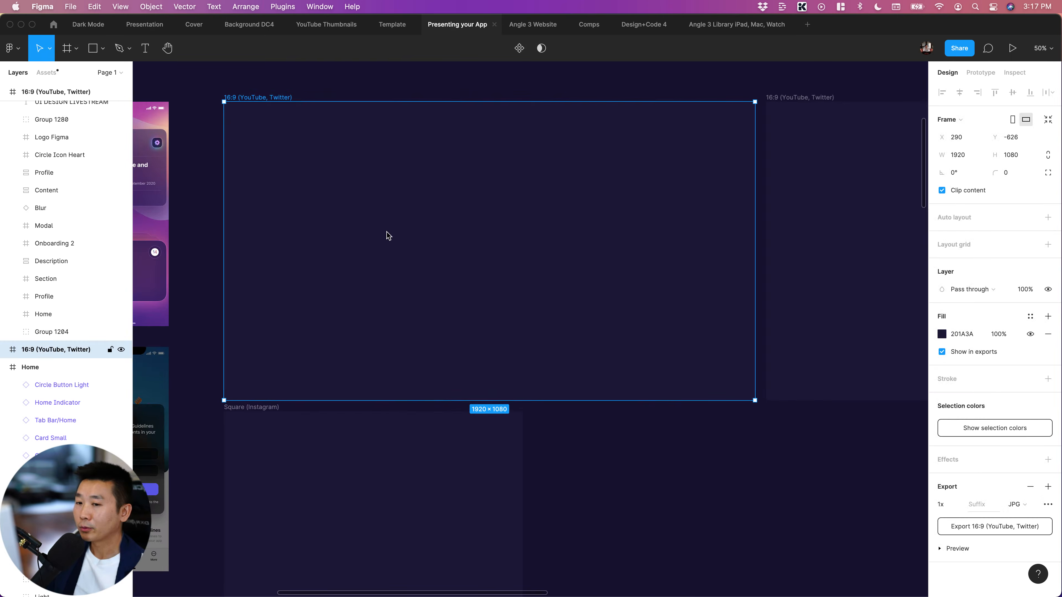
pyautogui.scroll(1, 416, 238)
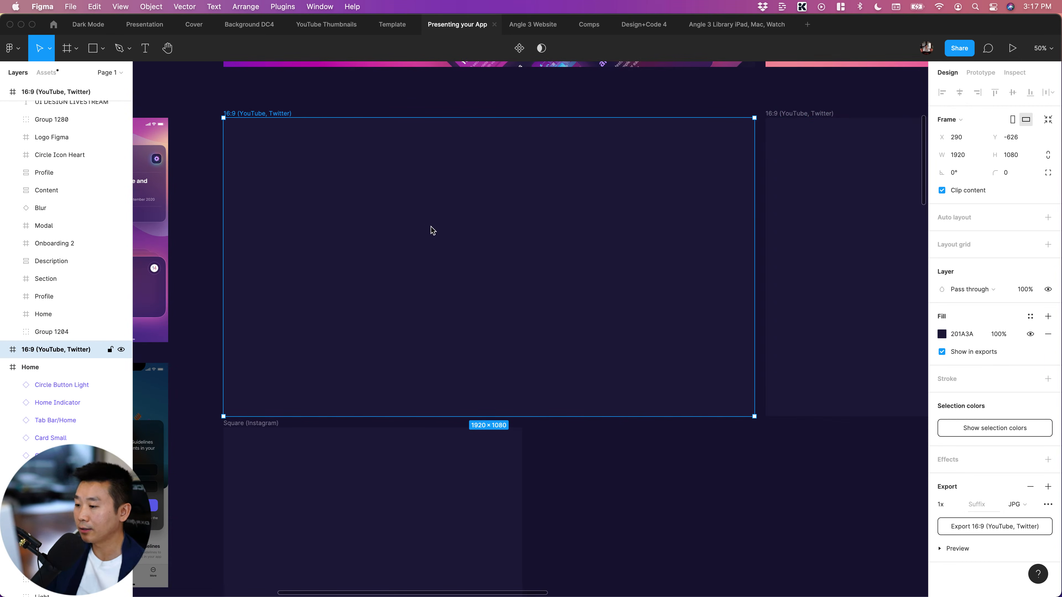
pyautogui.press('super+v')
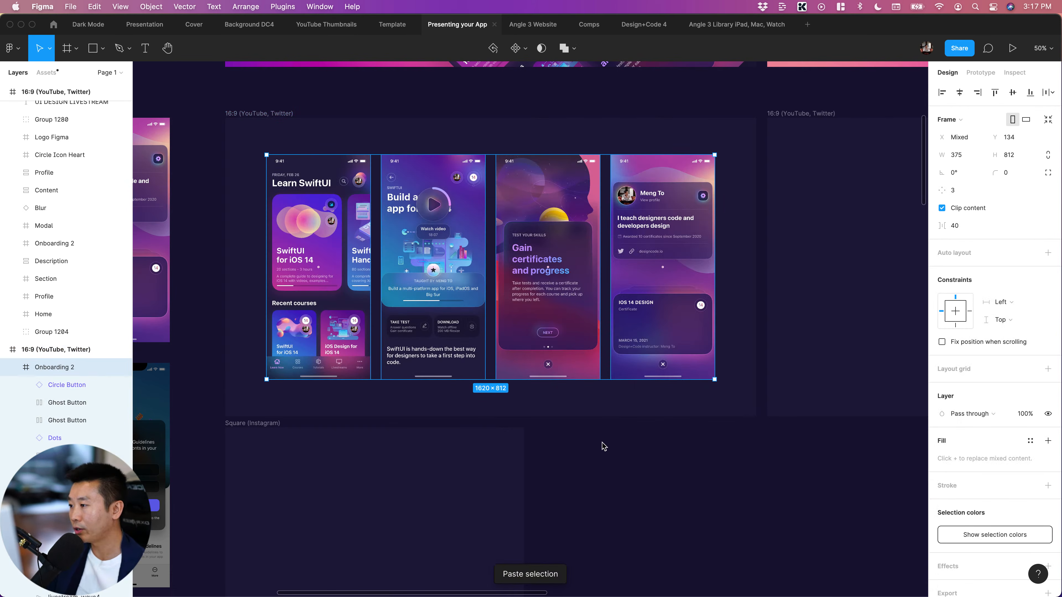
pyautogui.click(665, 451)
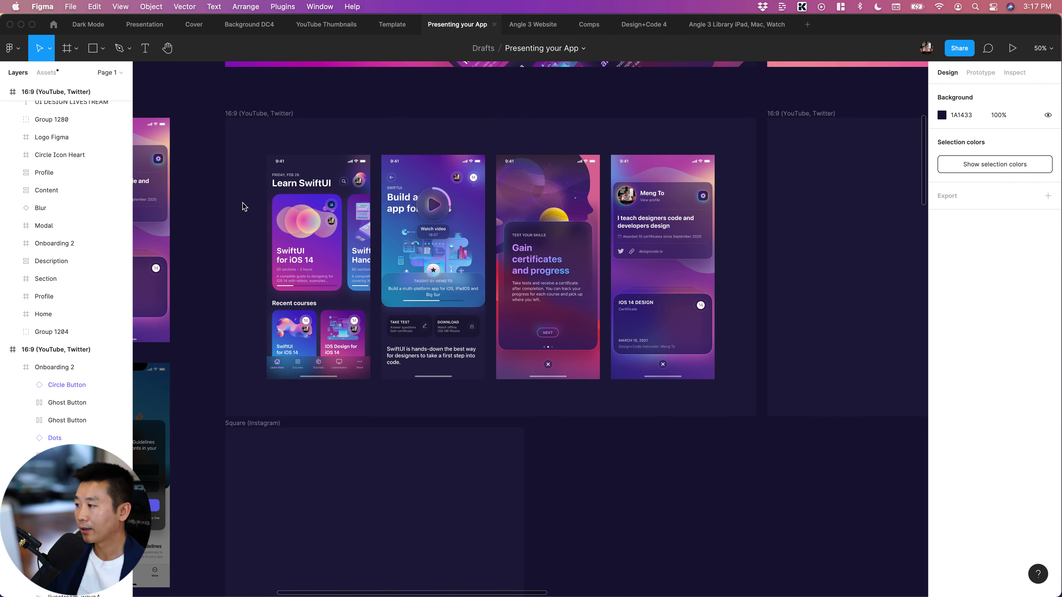
# Compare the size of the 16:9 frame holding the four screens with the Square (Instagram) and 800x600 (Dribbble) frames
pyautogui.click(250, 113)
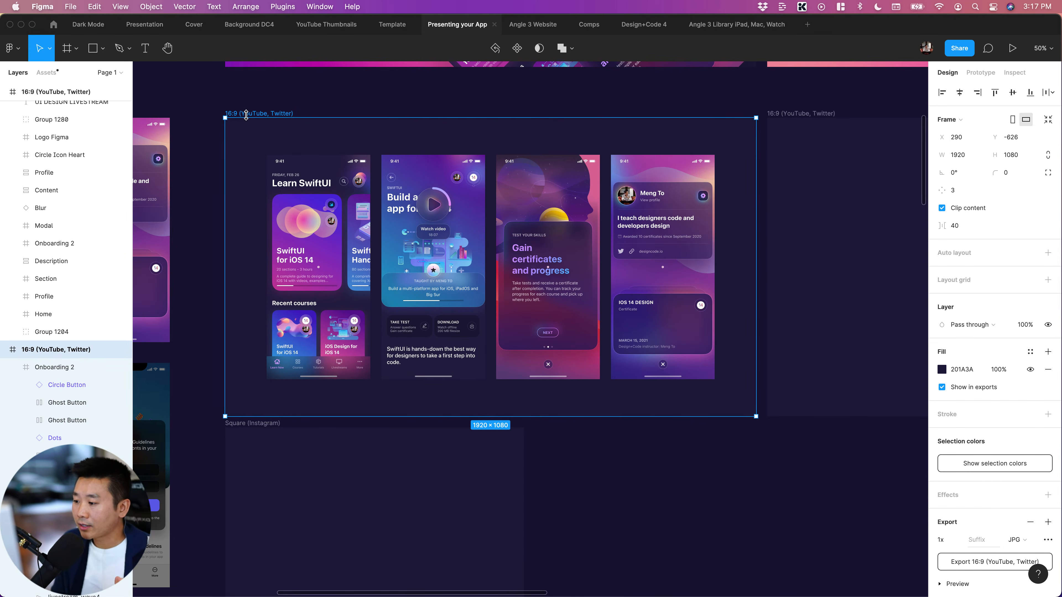
pyautogui.scroll(-5, 328, 384)
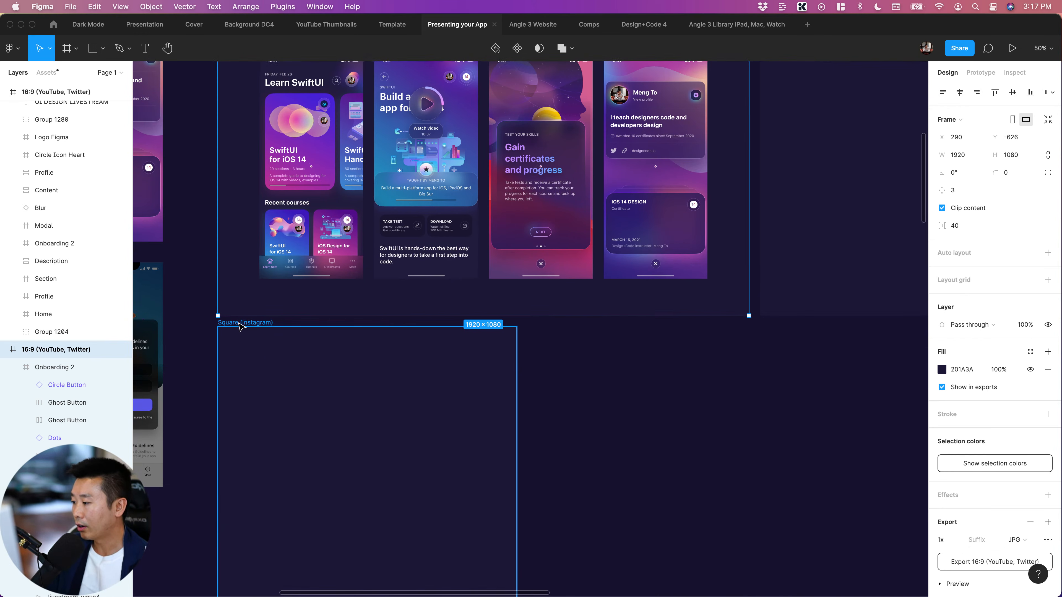
pyautogui.click(241, 327)
pyautogui.scroll(-3, 261, 337)
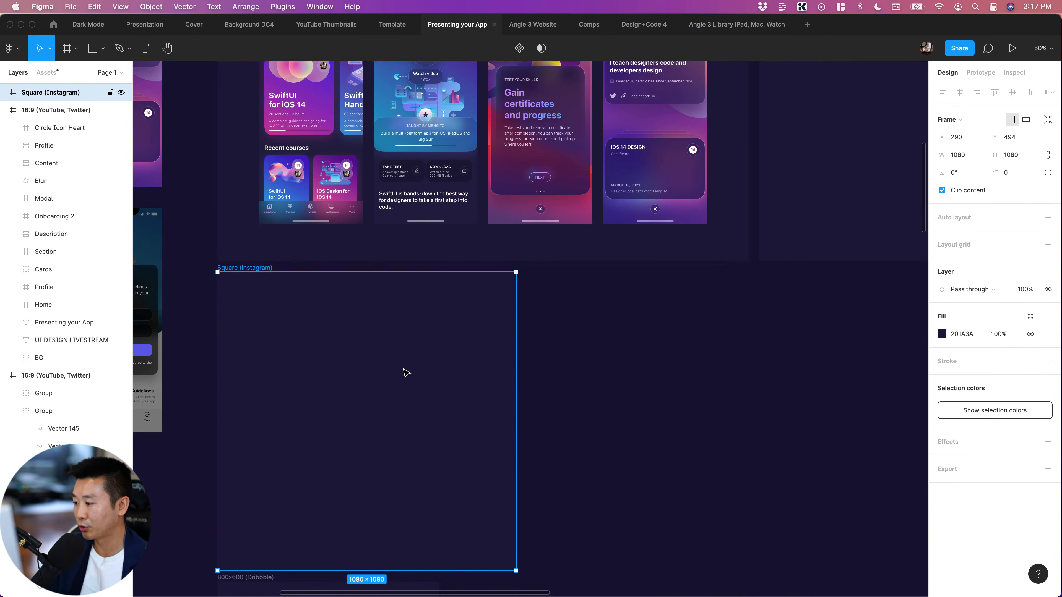
pyautogui.scroll(-10, 407, 372)
pyautogui.click(280, 349)
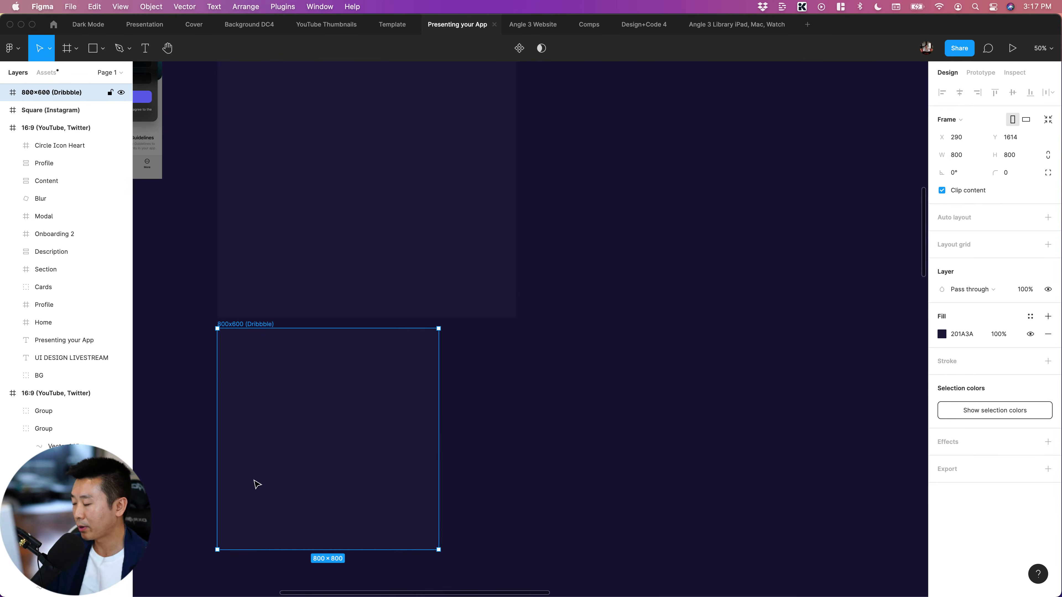
pyautogui.scroll(3, 502, 445)
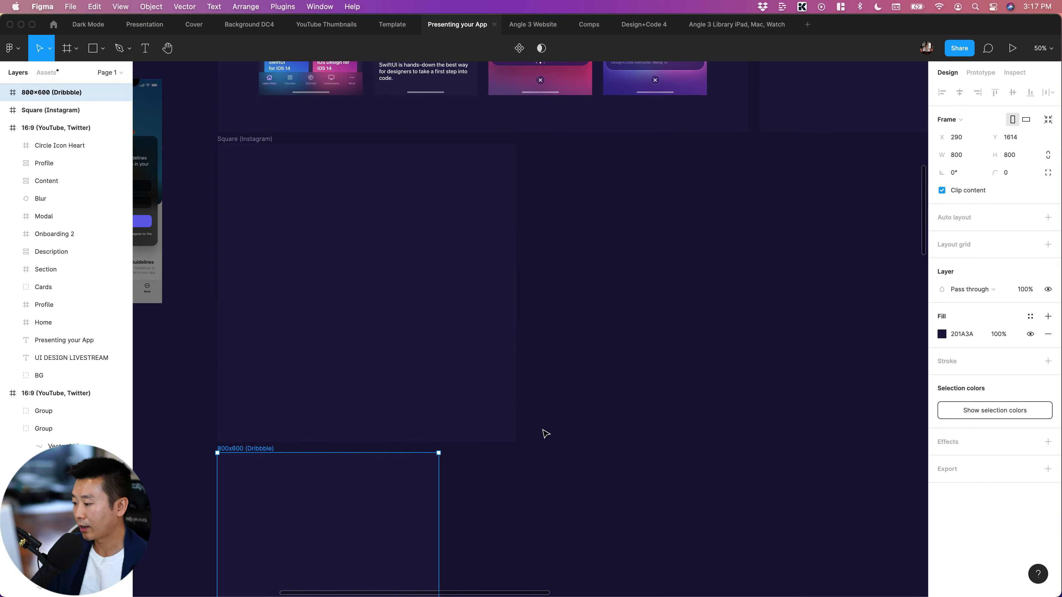
pyautogui.scroll(-3, 544, 434)
pyautogui.scroll(4, 544, 434)
pyautogui.click(394, 372)
pyautogui.scroll(9, 648, 382)
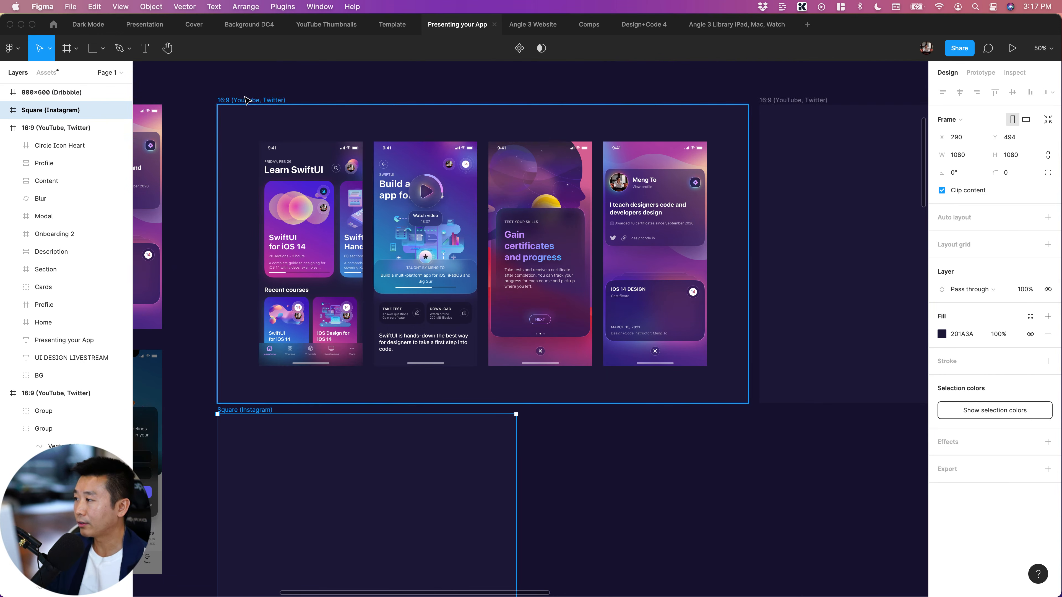
pyautogui.click(229, 103)
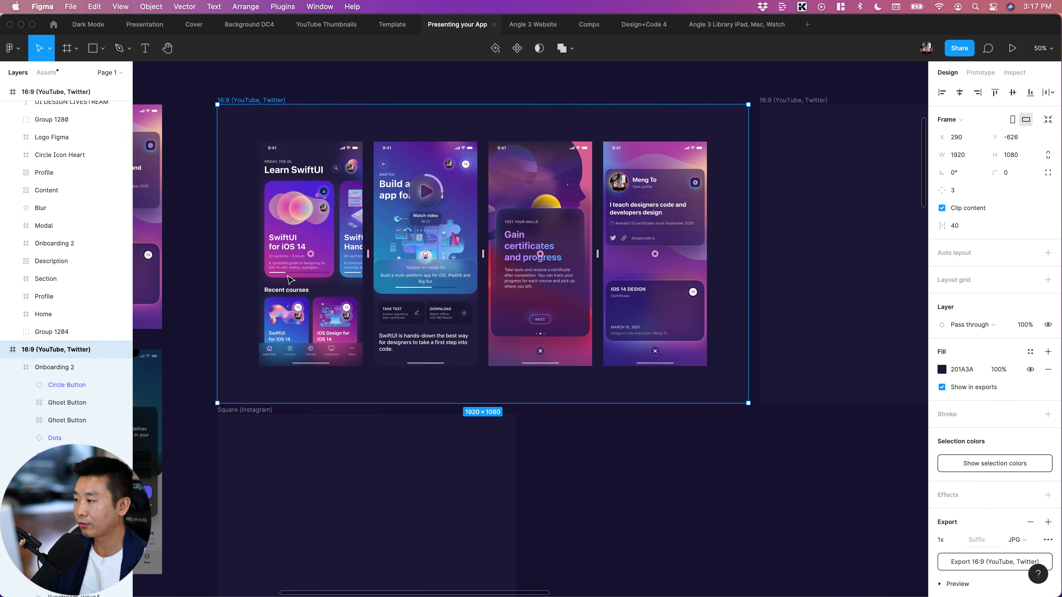
# Inspect the "Presenting your App" title and "UI DESIGN LIVESTREAM" subtitle on the finished tilted-screens cover above the new artwork frame
pyautogui.scroll(2, 392, 241)
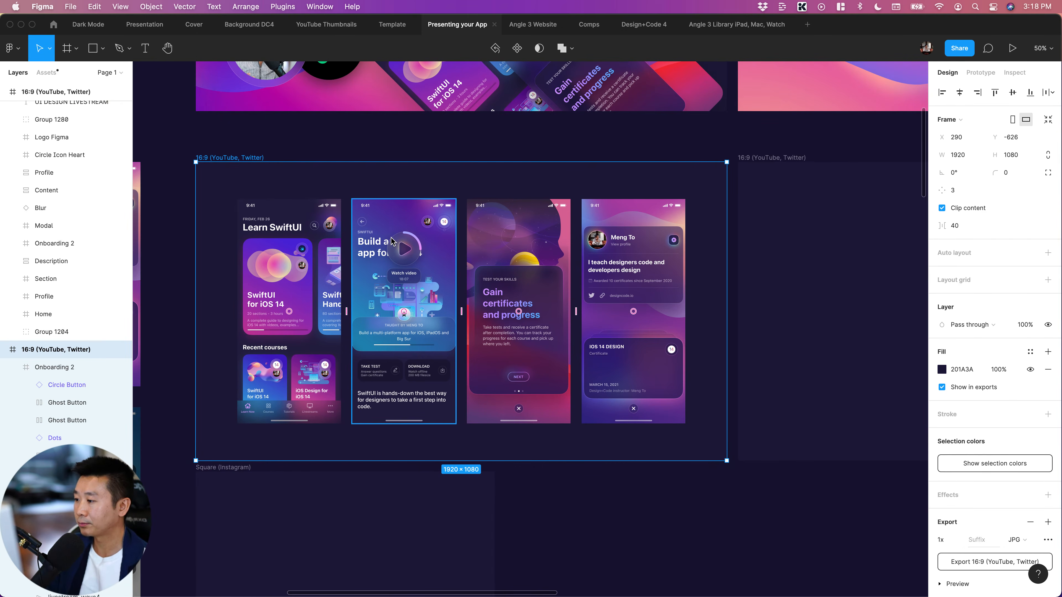
pyautogui.scroll(10, 392, 242)
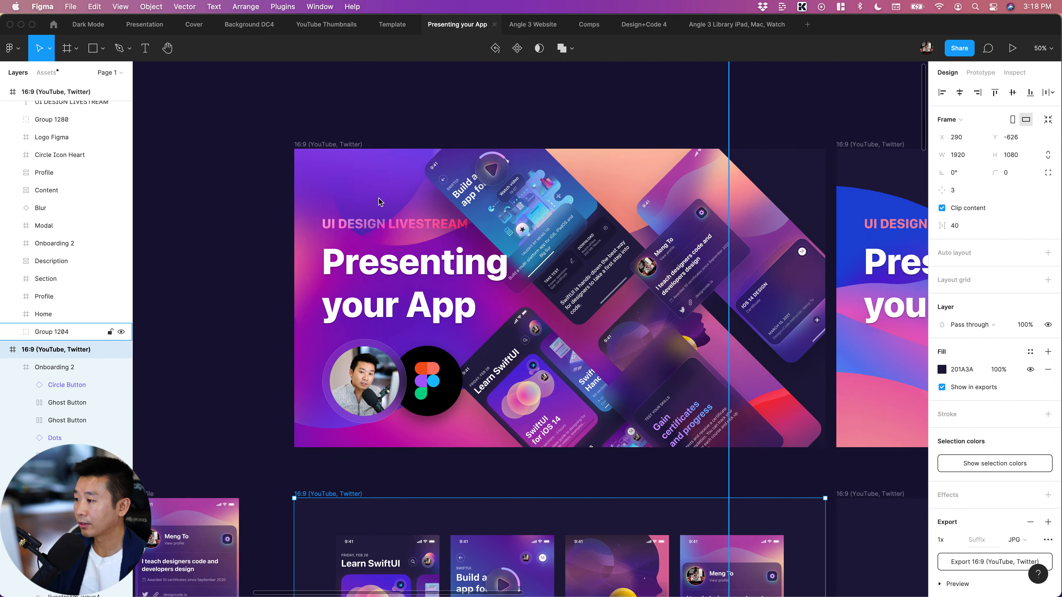
pyautogui.click(331, 268)
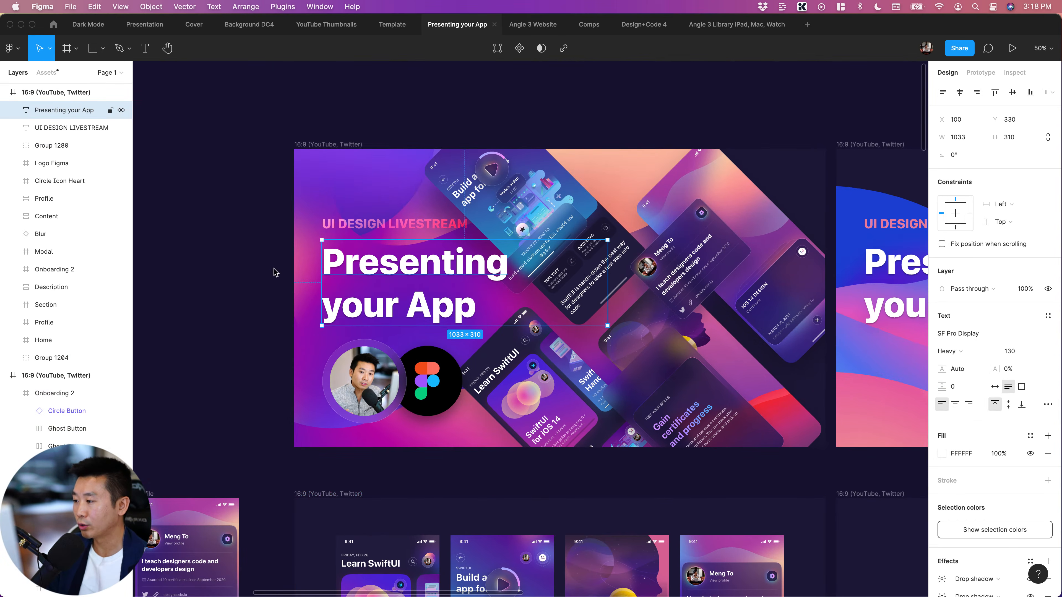
pyautogui.scroll(-5, 276, 272)
pyautogui.hscroll(1, 292, 209)
pyautogui.click(347, 117)
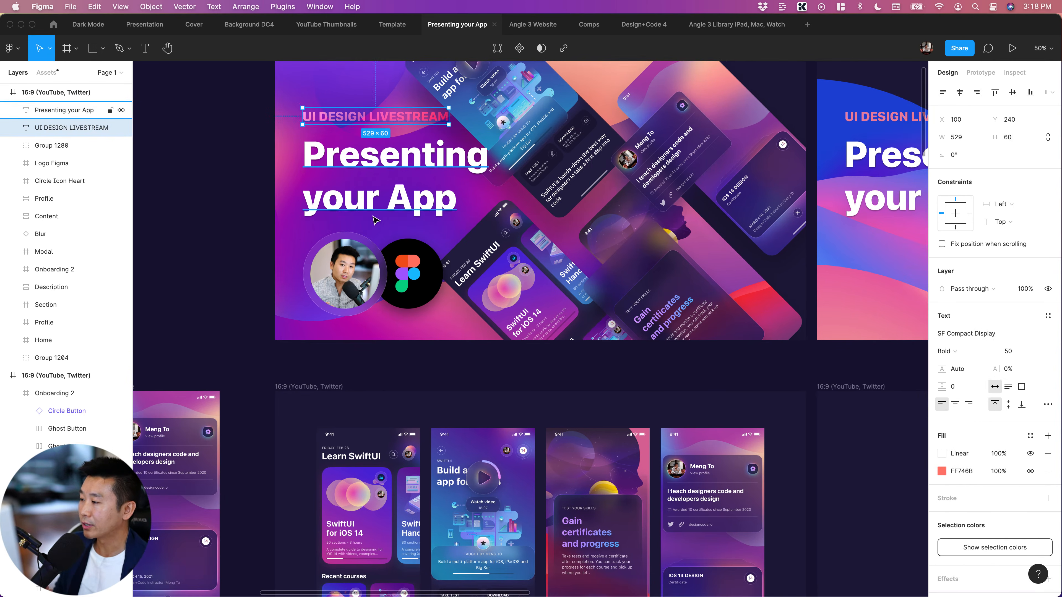
pyautogui.scroll(-5, 336, 308)
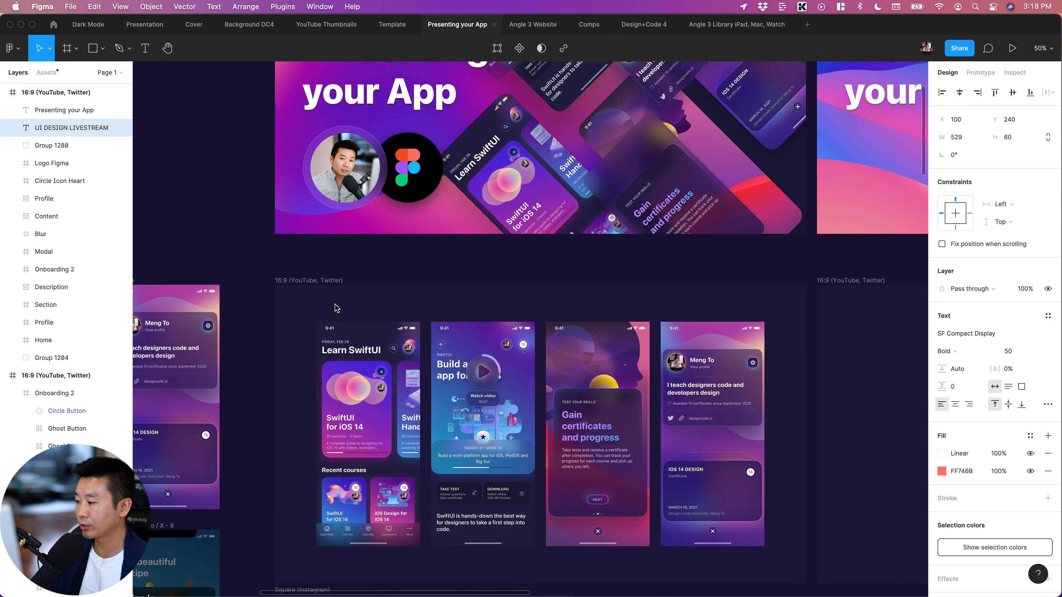
pyautogui.scroll(-7, 336, 309)
pyautogui.hscroll(2, 337, 308)
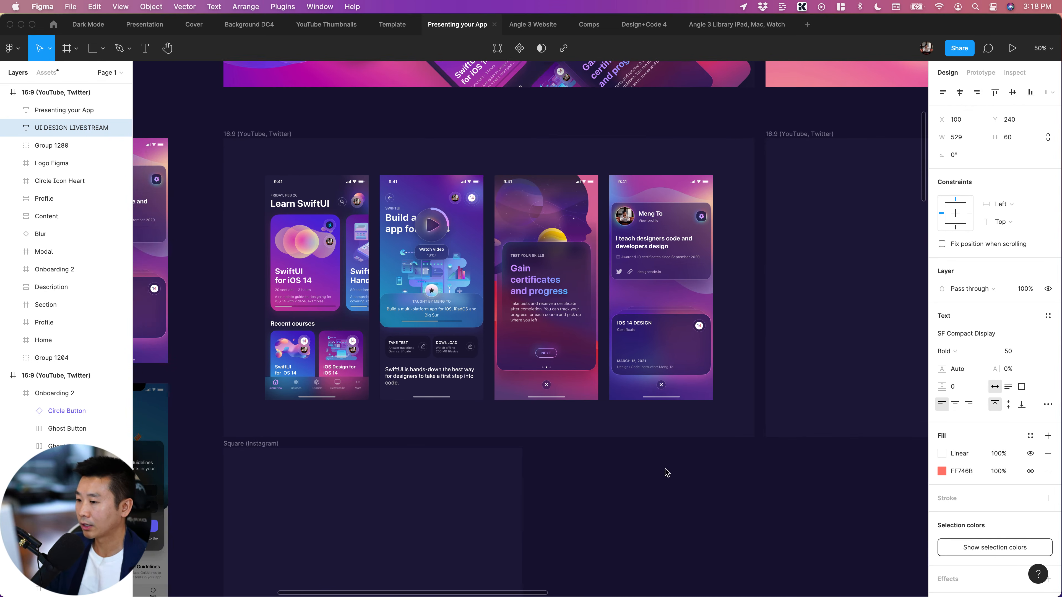
# Compare the Home, Section and Profile screens in the new 16:9 frame with the finished "Presenting your App" cover above it
pyautogui.click(667, 472)
pyautogui.click(667, 225)
pyautogui.scroll(6, 668, 226)
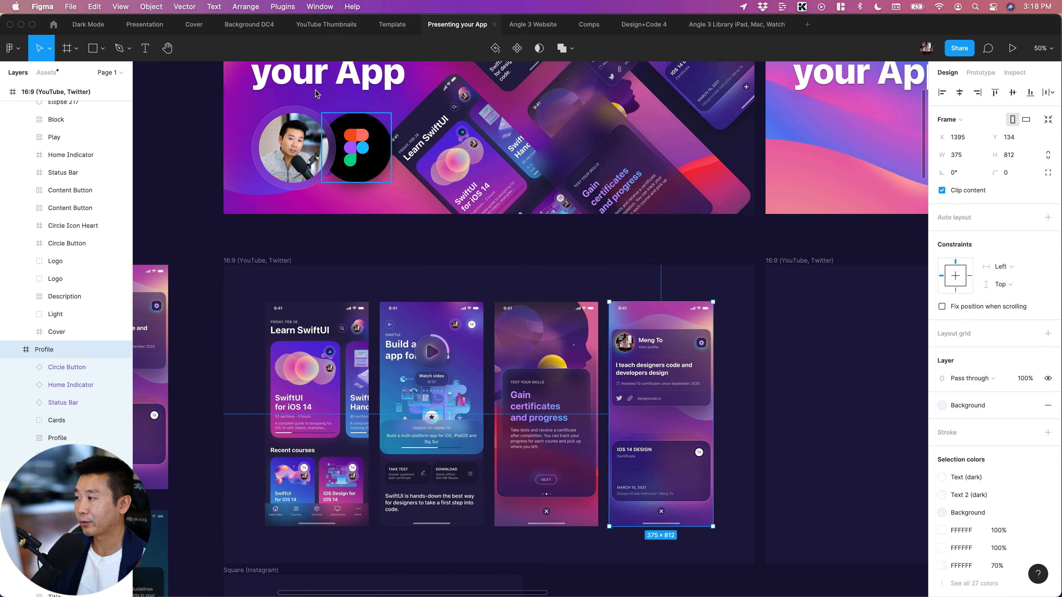
pyautogui.scroll(1, 316, 93)
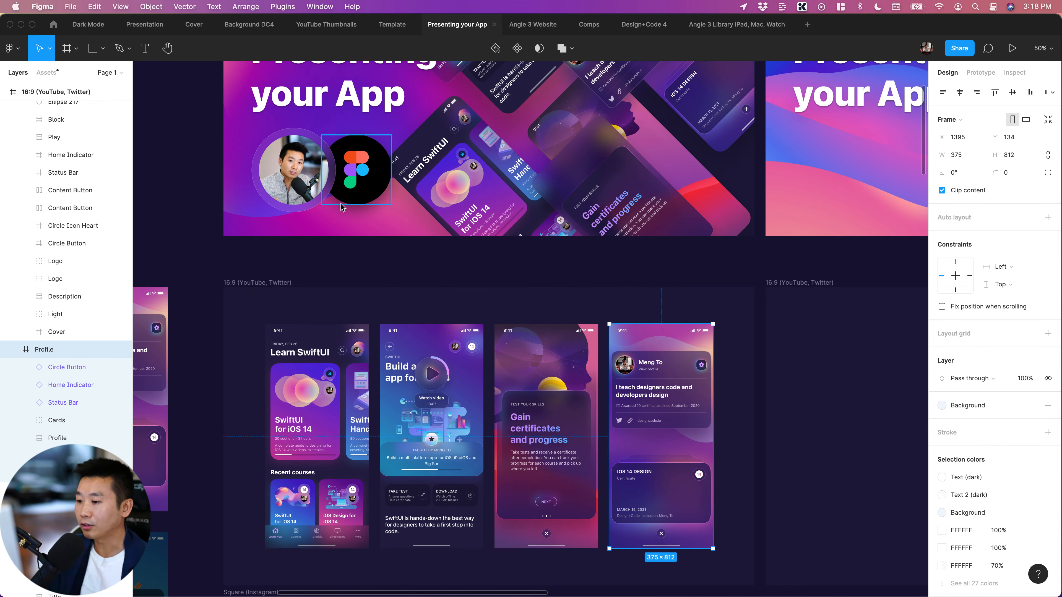
pyautogui.click(371, 273)
pyautogui.scroll(-6, 372, 273)
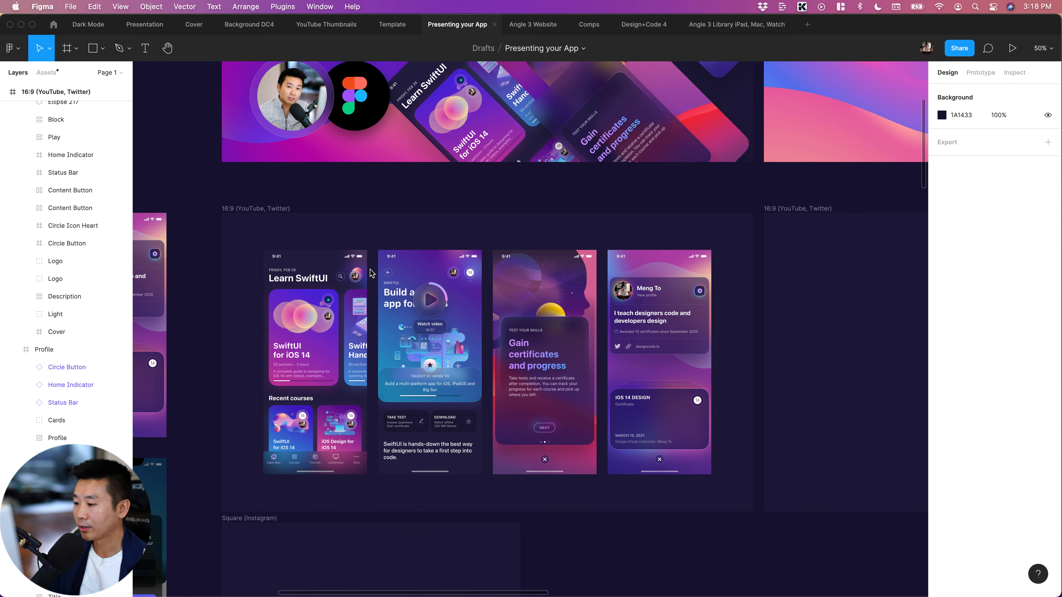
pyautogui.click(354, 235)
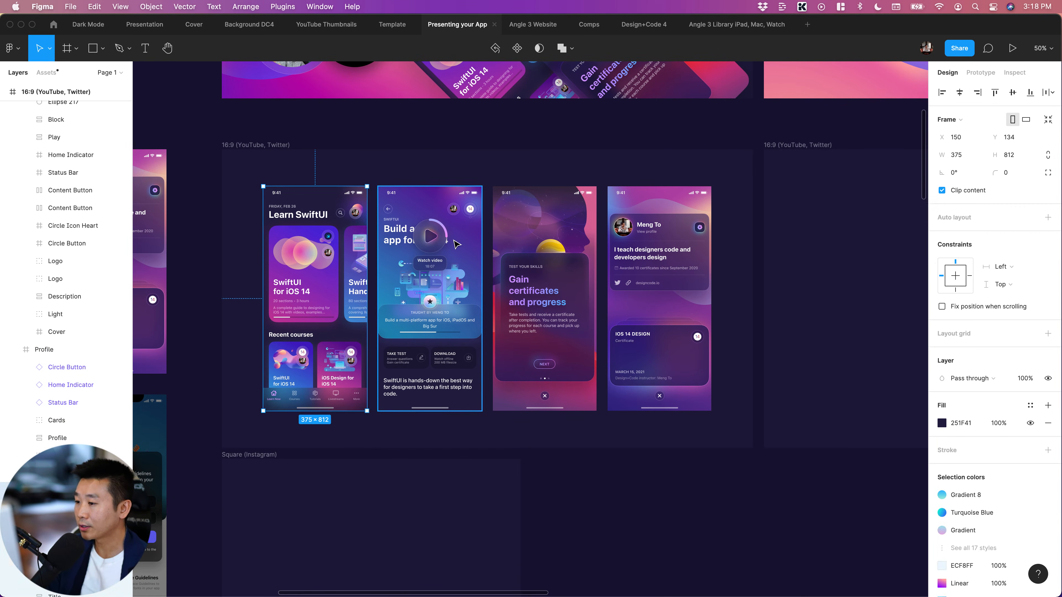
pyautogui.click(435, 246)
pyautogui.click(327, 254)
pyautogui.click(714, 459)
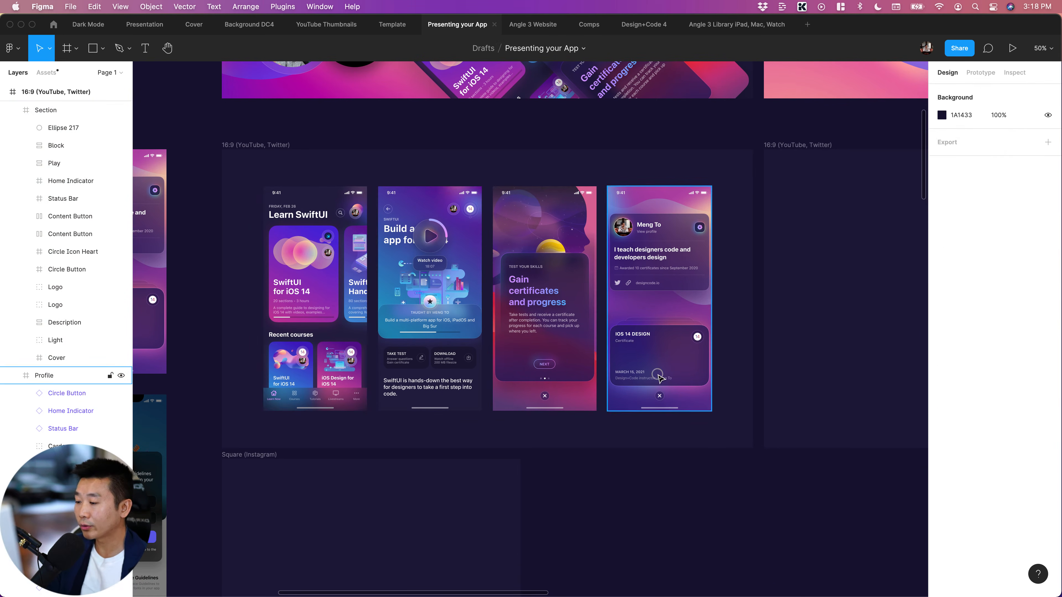
pyautogui.click(660, 379)
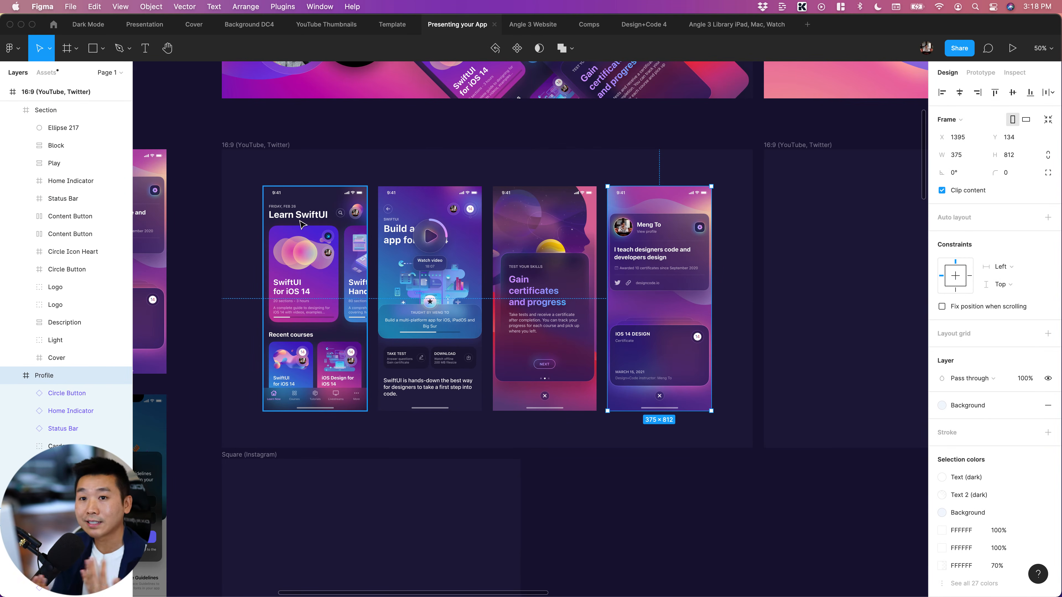
# Measure the Home screen's margins to the 16:9 frame's edges, cycle through the neighbouring screens, and clear the selection
pyautogui.click(302, 188)
pyautogui.press('alt')
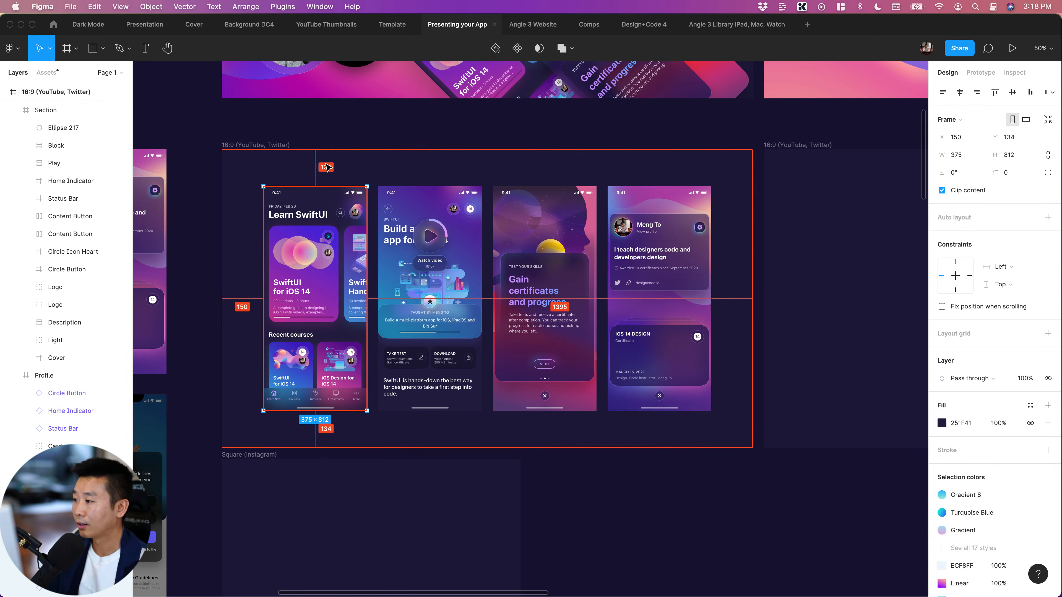
pyautogui.press('Tab')
pyautogui.press('Tab')
pyautogui.press('Tab')
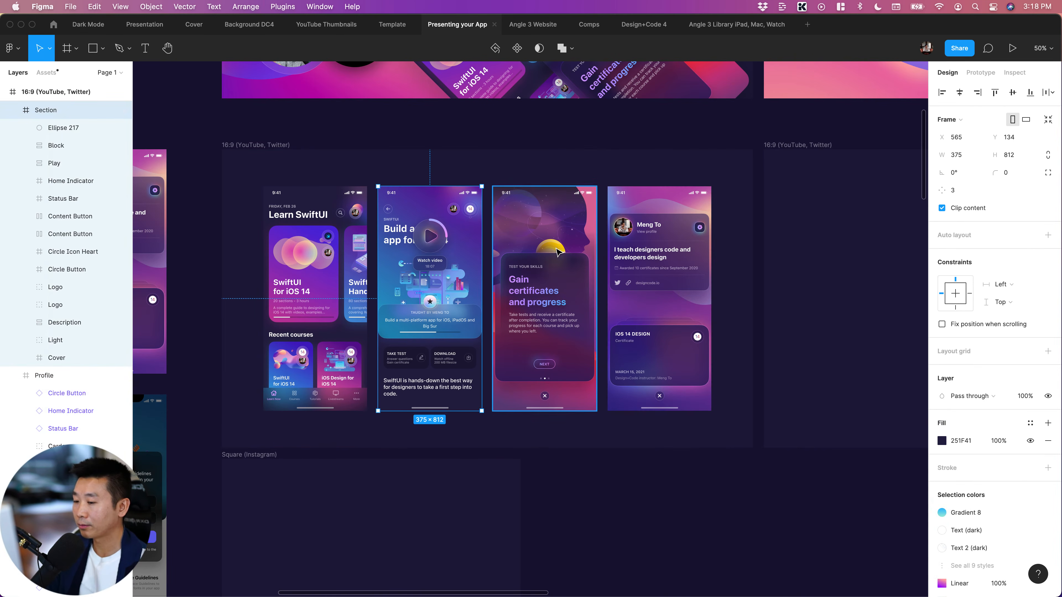
pyautogui.click(678, 527)
# Round the corners of the Home, Section, Onboarding 2 and Profile screens together, trying a radius of 30 before settling on 40
pyautogui.click(335, 258)
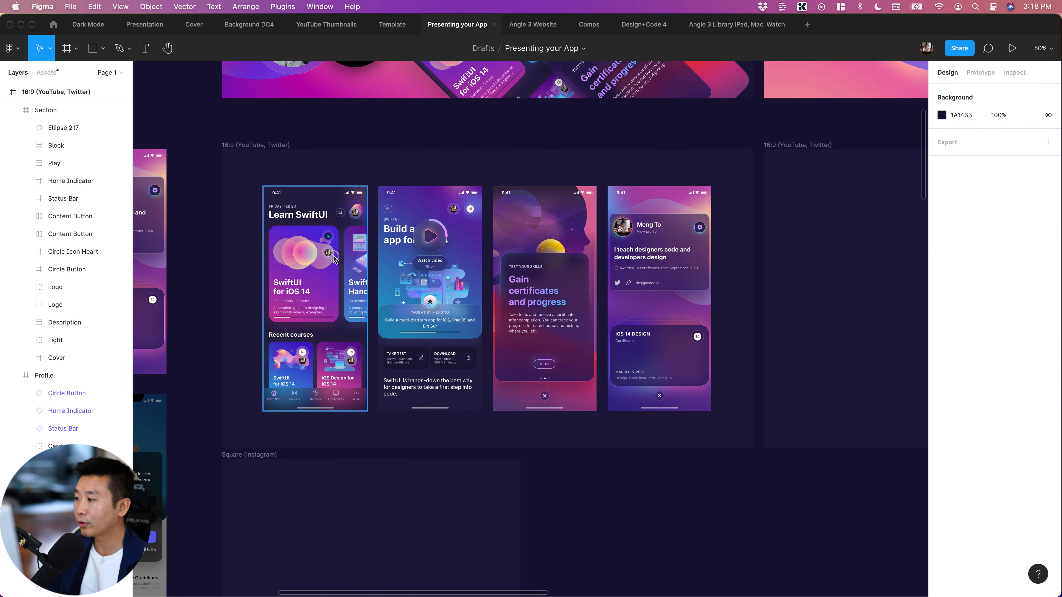
pyautogui.keyDown('shift'); pyautogui.click(431, 251); pyautogui.keyUp('shift')
pyautogui.keyDown('shift'); pyautogui.click(572, 250); pyautogui.keyUp('shift')
pyautogui.keyDown('shift'); pyautogui.click(656, 299); pyautogui.keyUp('shift')
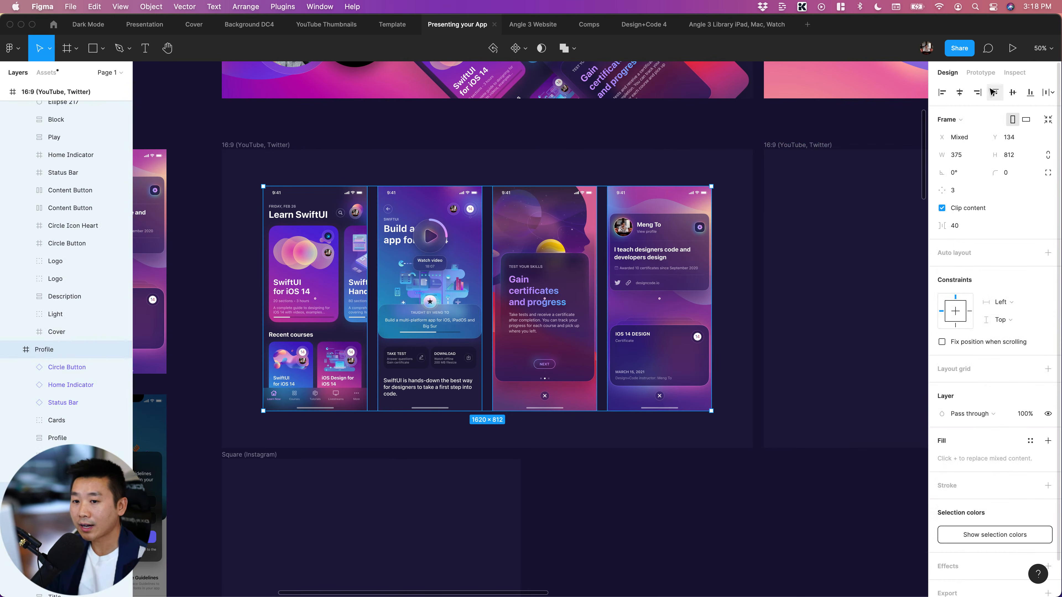
pyautogui.click(1019, 178)
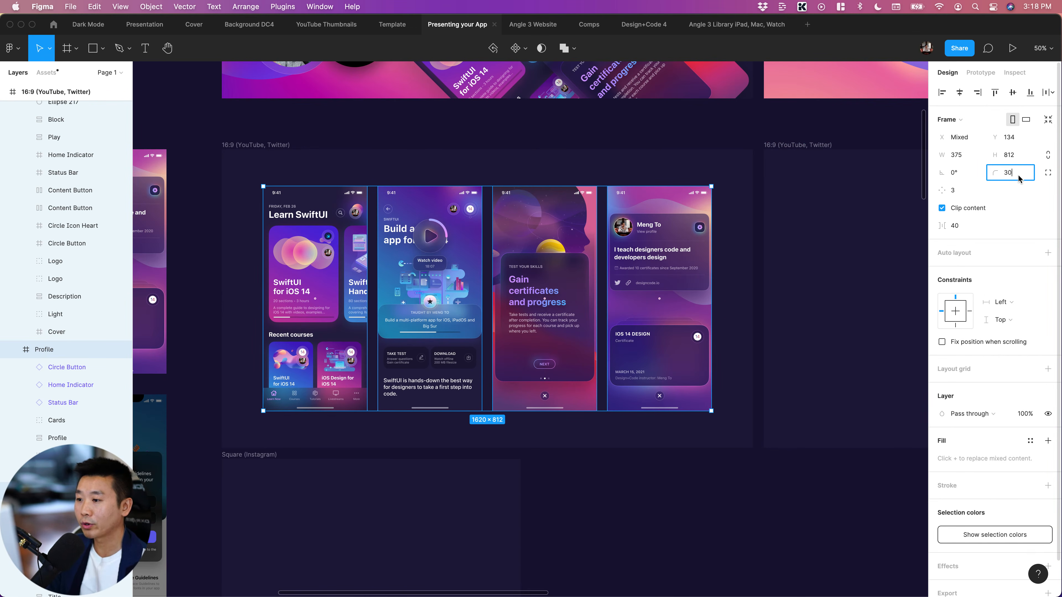
pyautogui.press('Return')
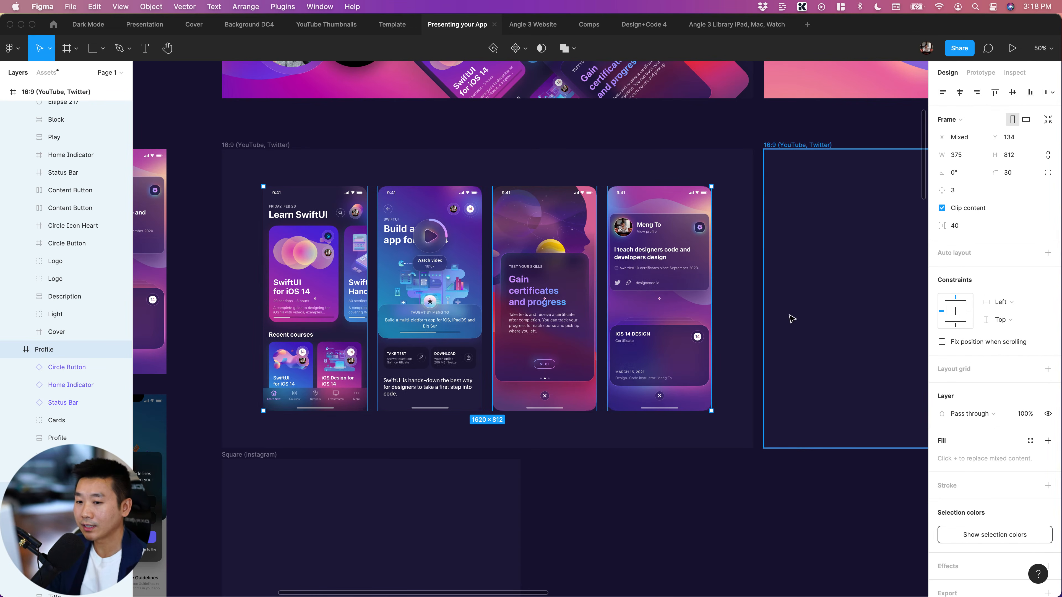
pyautogui.click(1024, 174)
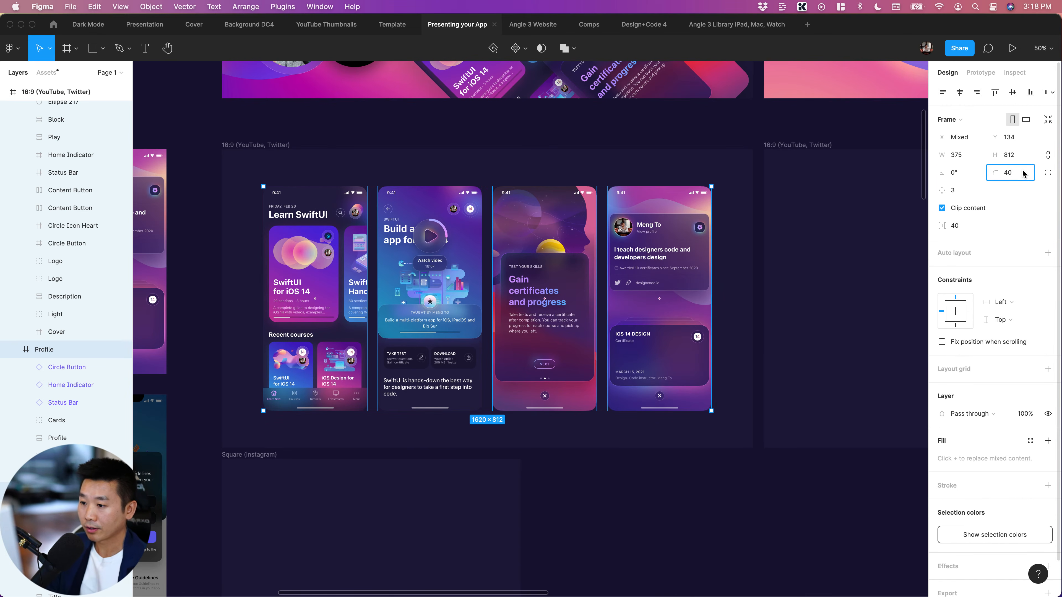
pyautogui.click(693, 503)
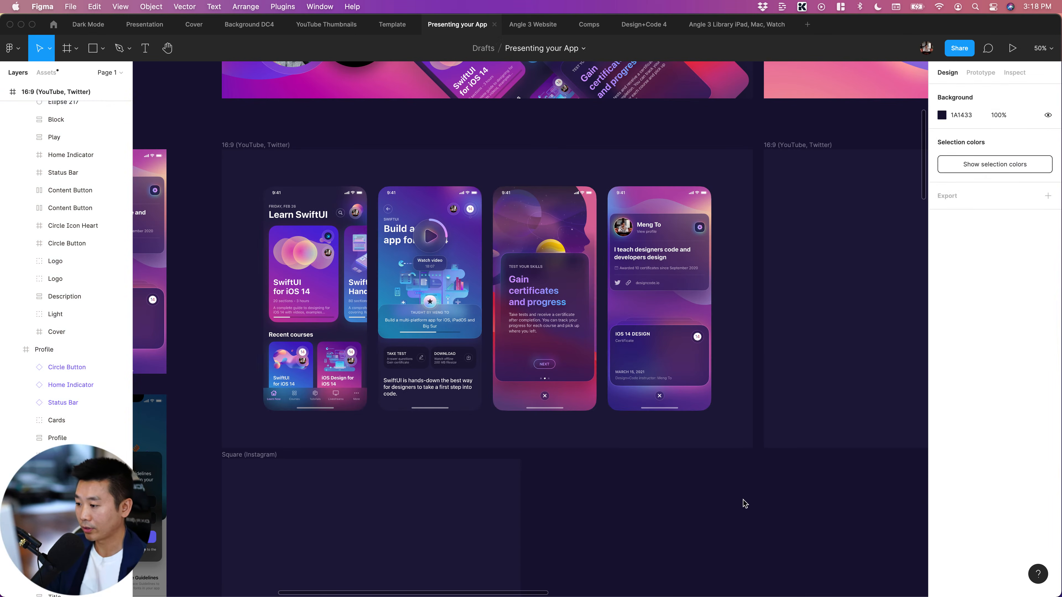
# Change the fill of the 16:9 frame behind the four screens to the light purple 7F72BD, trying darker purples first
pyautogui.click(256, 147)
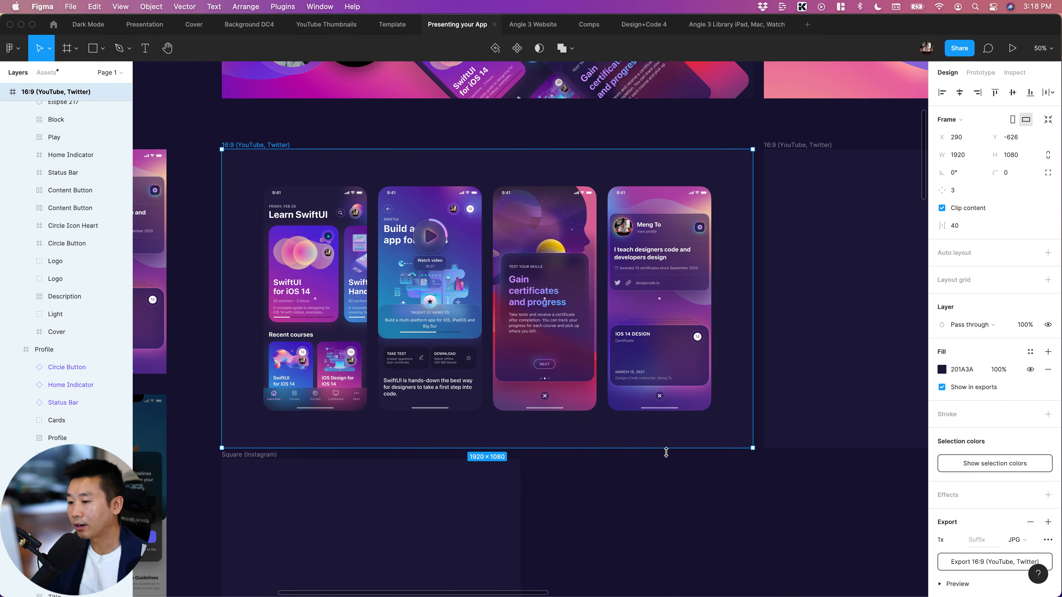
pyautogui.scroll(-4, 423, 234)
pyautogui.hscroll(4, 423, 234)
pyautogui.scroll(4, 422, 234)
pyautogui.hscroll(-5, 423, 234)
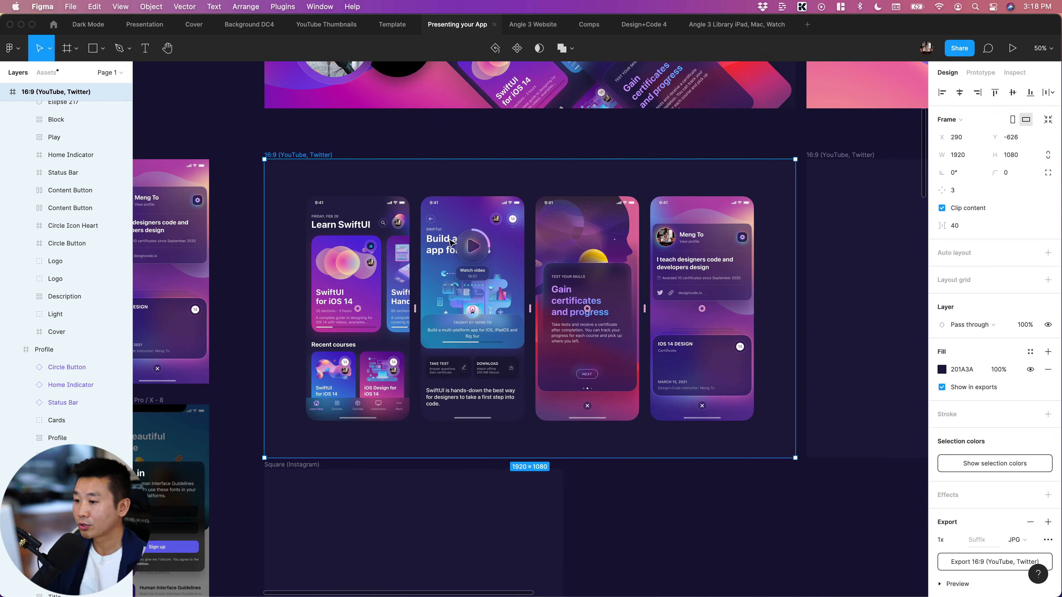
pyautogui.click(942, 369)
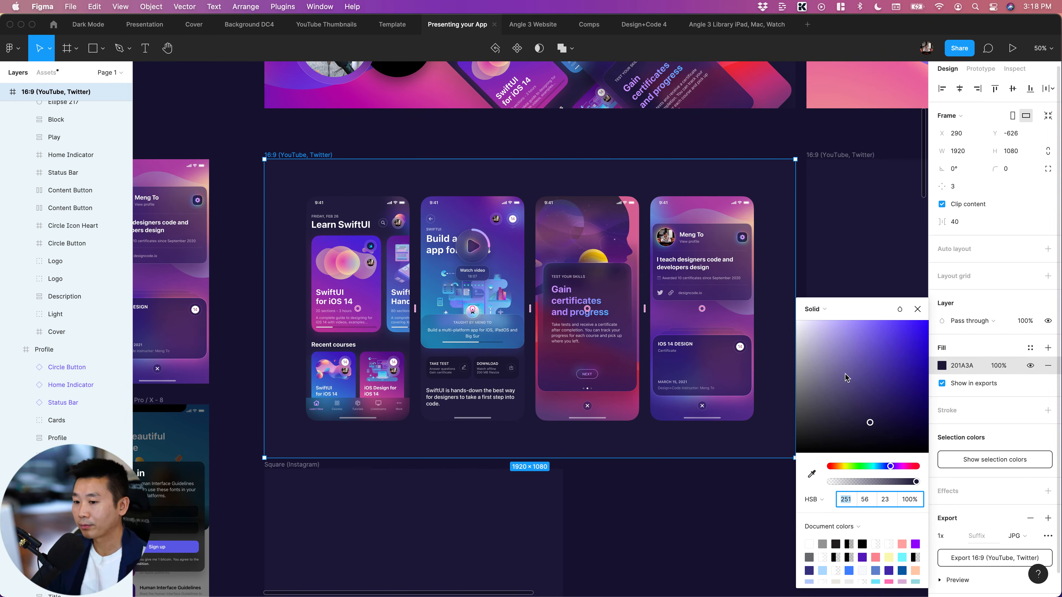
pyautogui.click(874, 372)
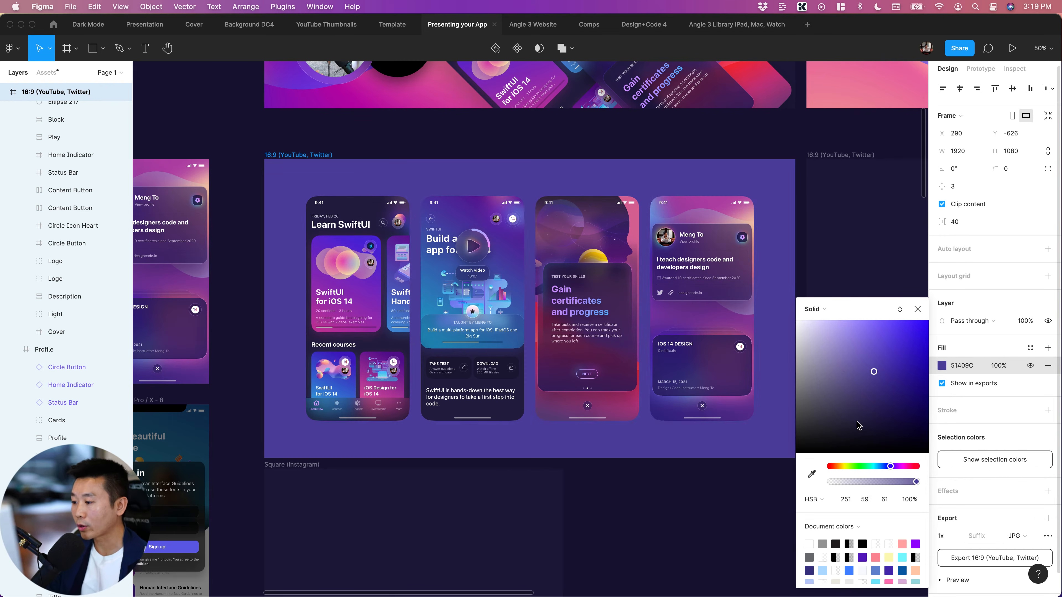
pyautogui.click(854, 417)
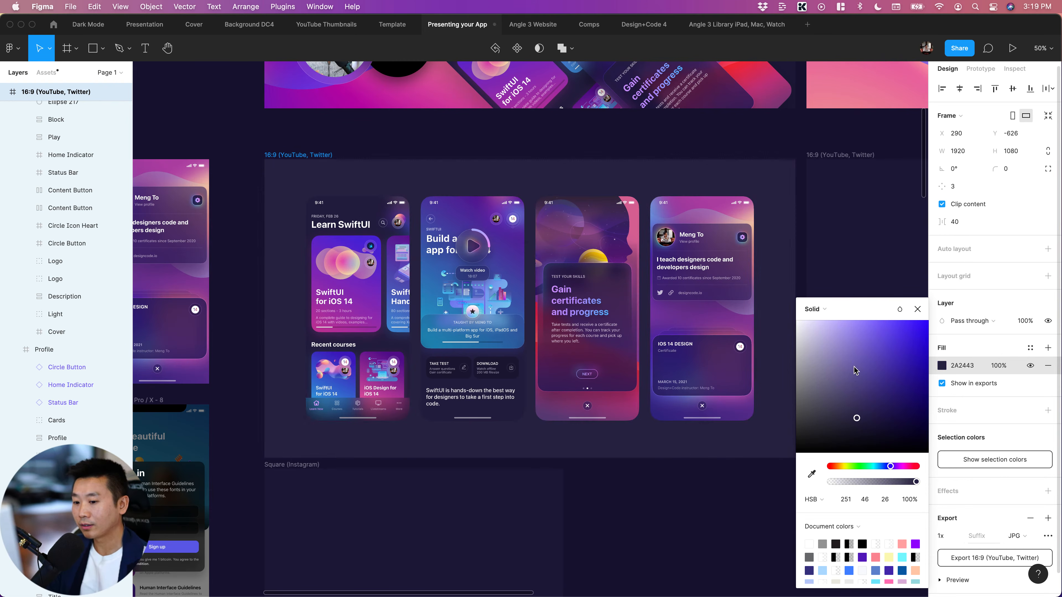
pyautogui.click(854, 370)
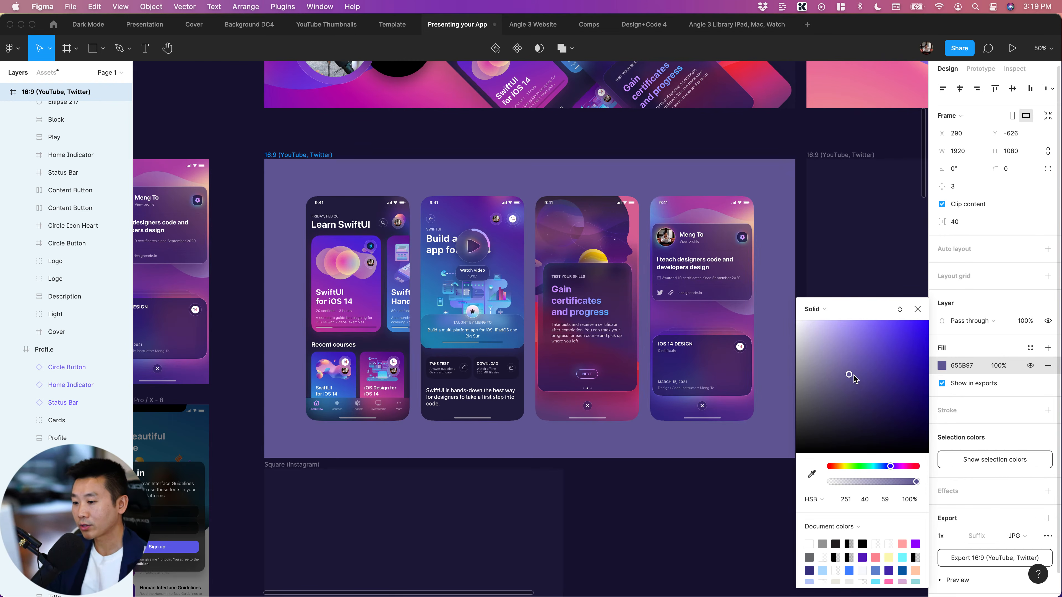
pyautogui.click(849, 359)
pyautogui.moveTo(849, 360); pyautogui.dragTo(853, 371)
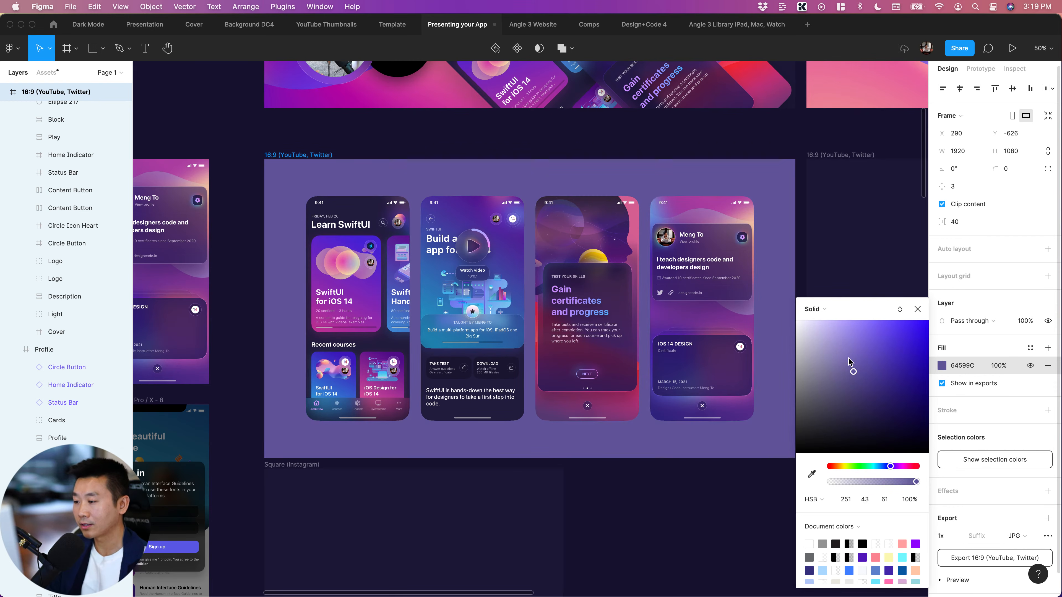
pyautogui.click(848, 356)
# Switch to Safari's Instagram feed and examine how the food app's two phone screens are presented on a pink background
pyautogui.moveTo(178, 585)
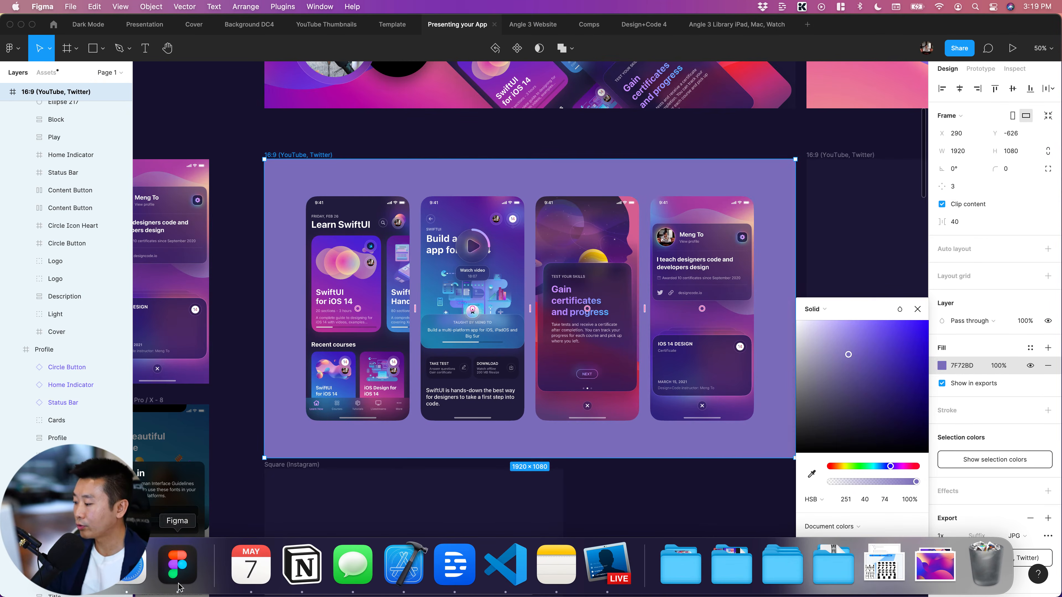
pyautogui.click(130, 573)
pyautogui.click(856, 52)
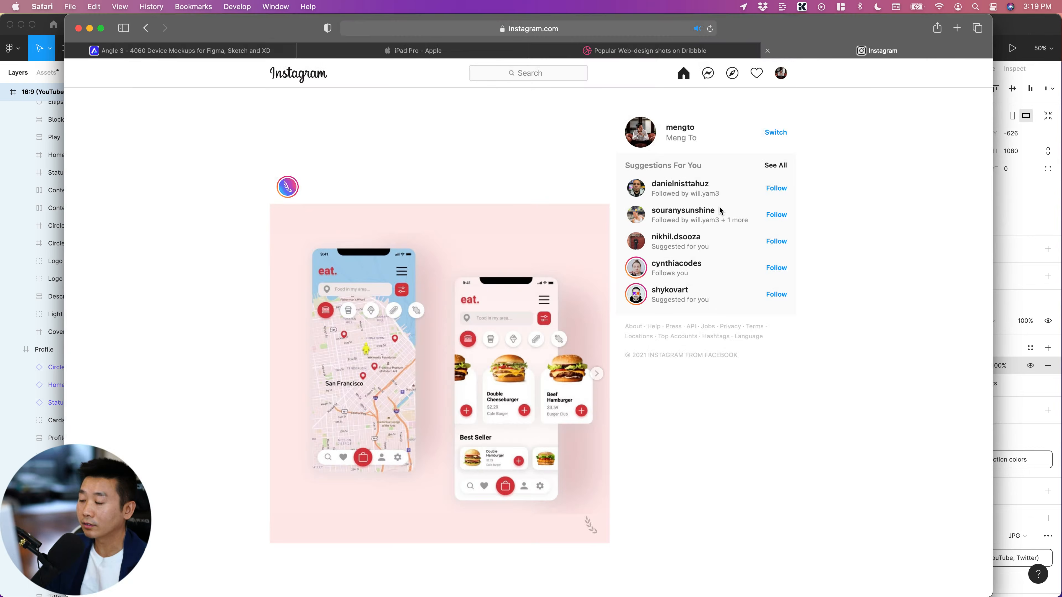
pyautogui.scroll(-3, 418, 254)
pyautogui.scroll(2, 308, 167)
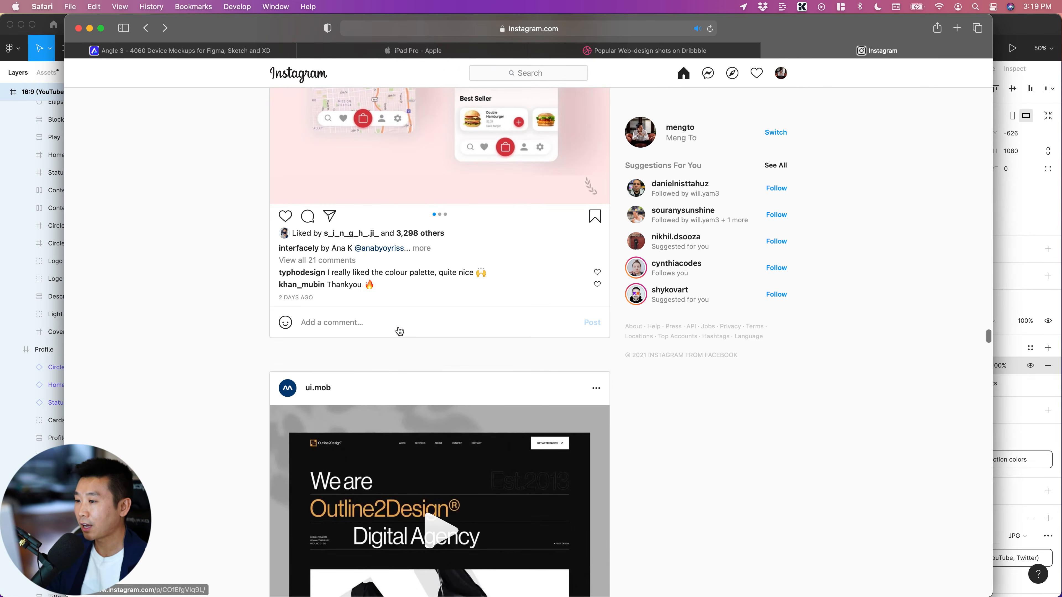
pyautogui.scroll(-5, 399, 330)
pyautogui.scroll(3, 399, 331)
pyautogui.scroll(-3, 398, 330)
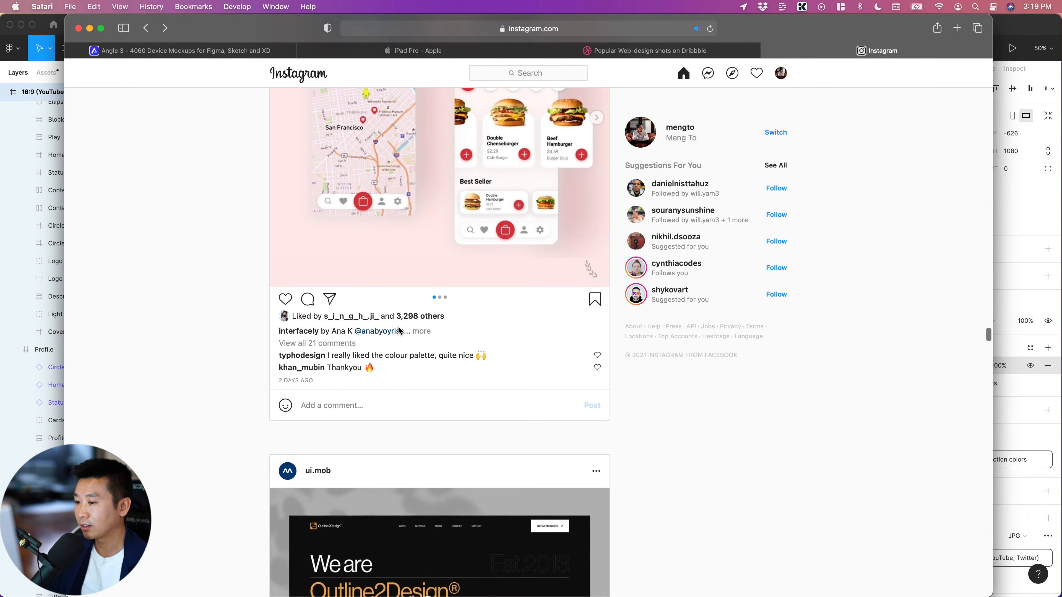
pyautogui.scroll(2, 624, 311)
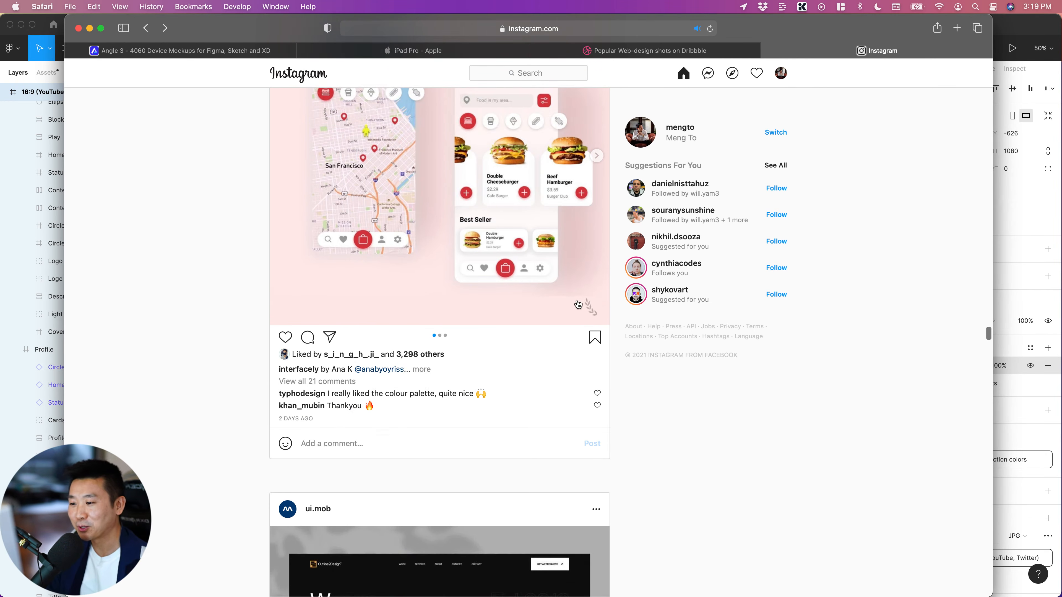
# Find the "Manage your finances simply and easily" post in the feed and view its second and third carousel images
pyautogui.scroll(-3, 693, 389)
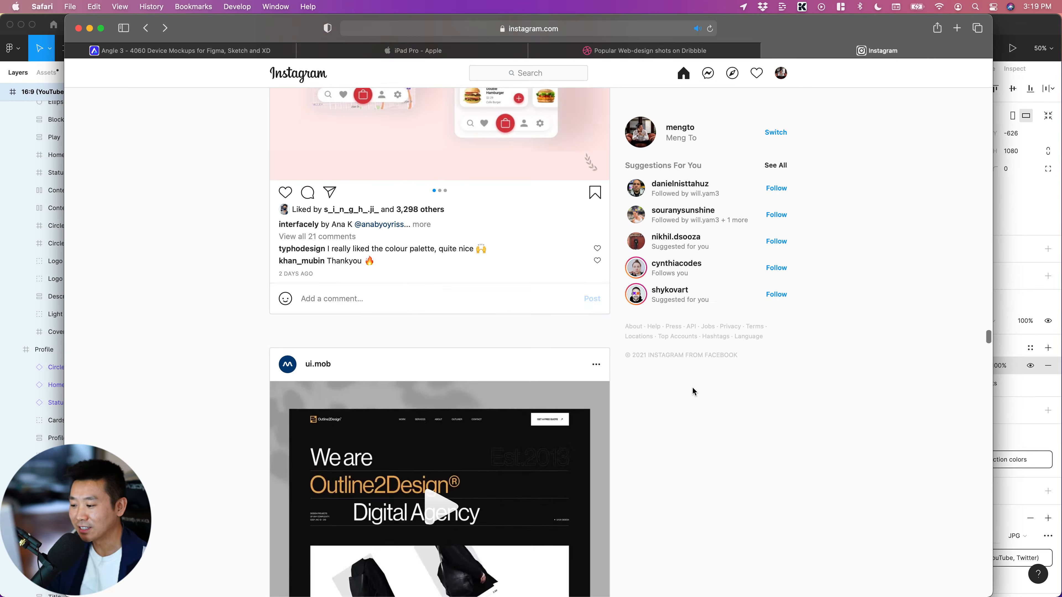
pyautogui.scroll(-5, 692, 391)
pyautogui.scroll(-7, 411, 322)
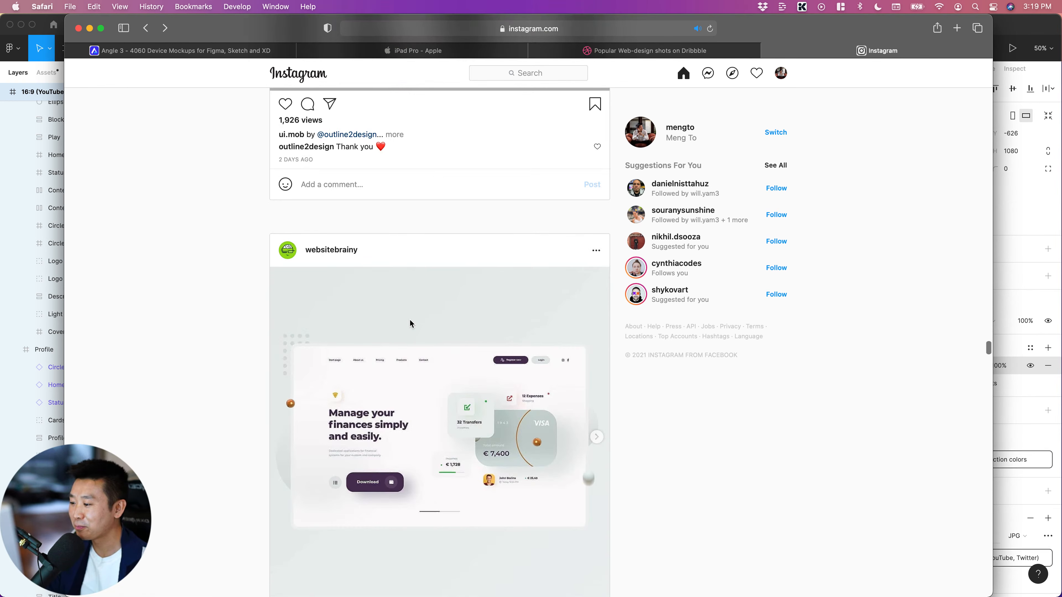
pyautogui.scroll(-2, 563, 432)
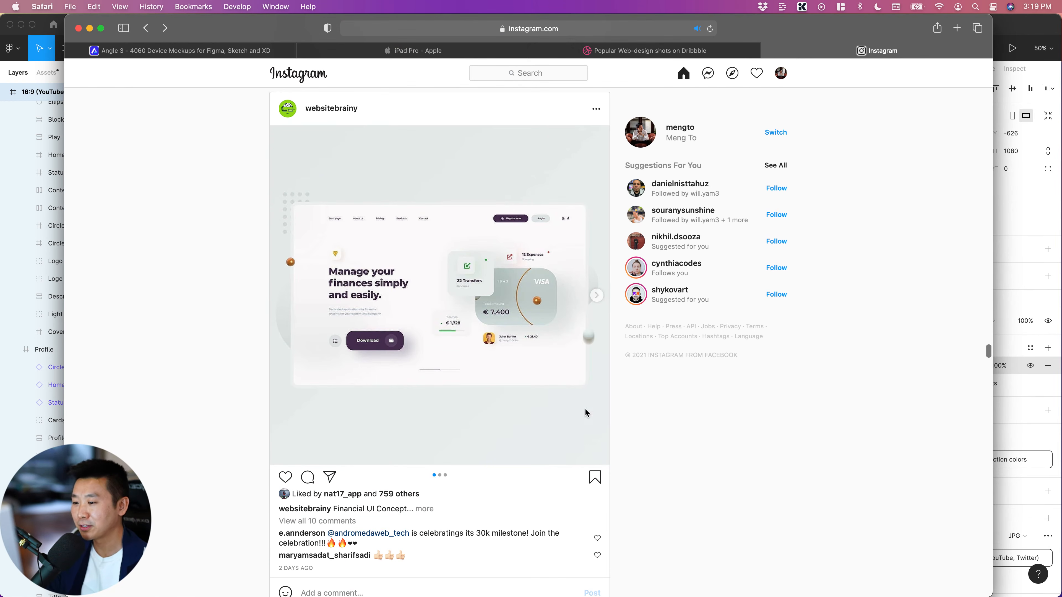
pyautogui.click(597, 296)
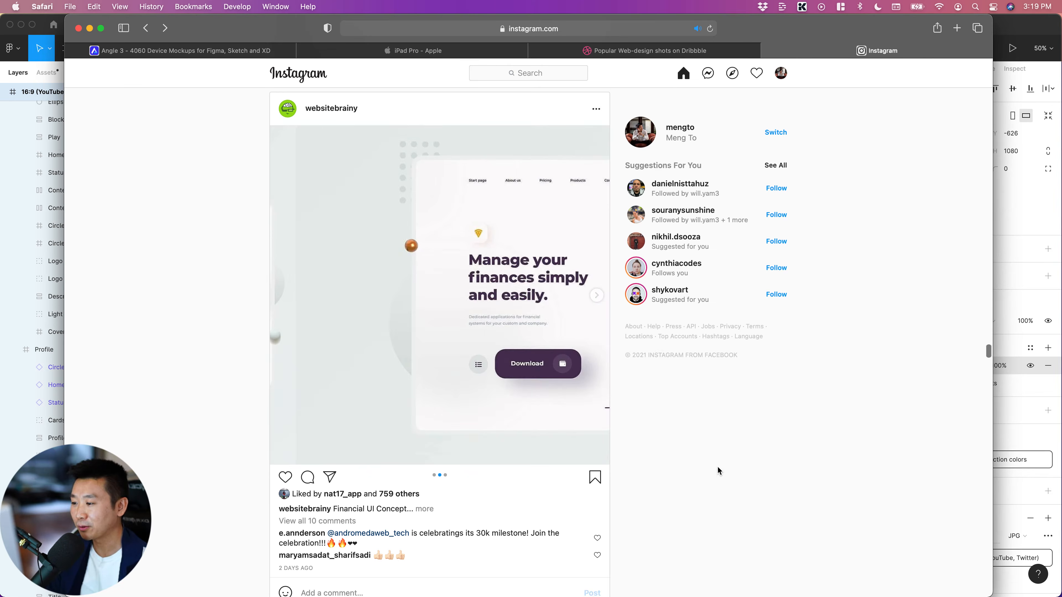
pyautogui.click(597, 296)
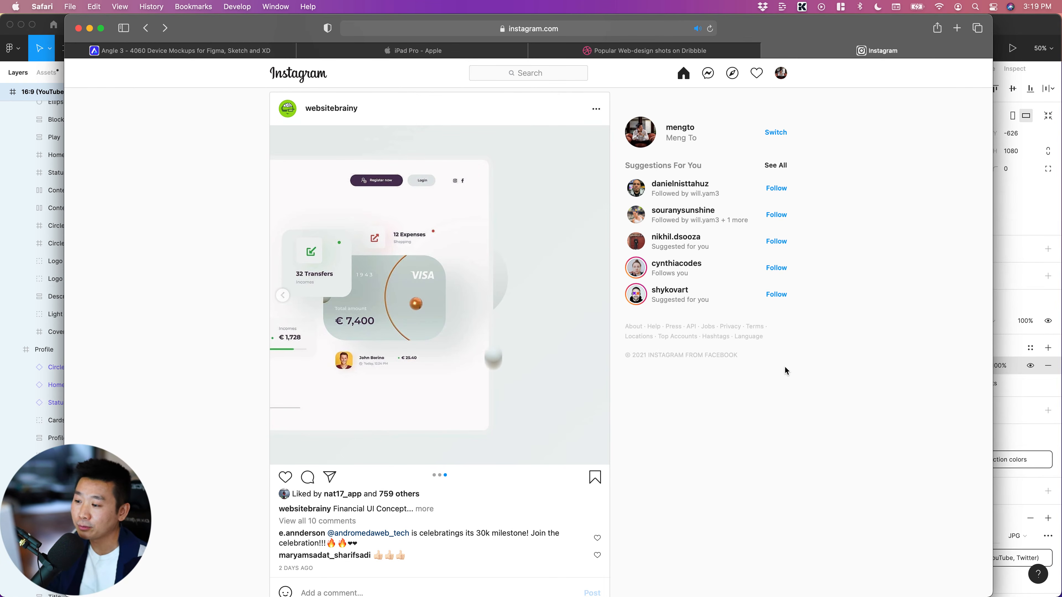
# Look at the "Advertising Solutions" post on its purple background further down the feed, and switch back to Figma
pyautogui.scroll(-10, 742, 383)
pyautogui.scroll(-6, 741, 385)
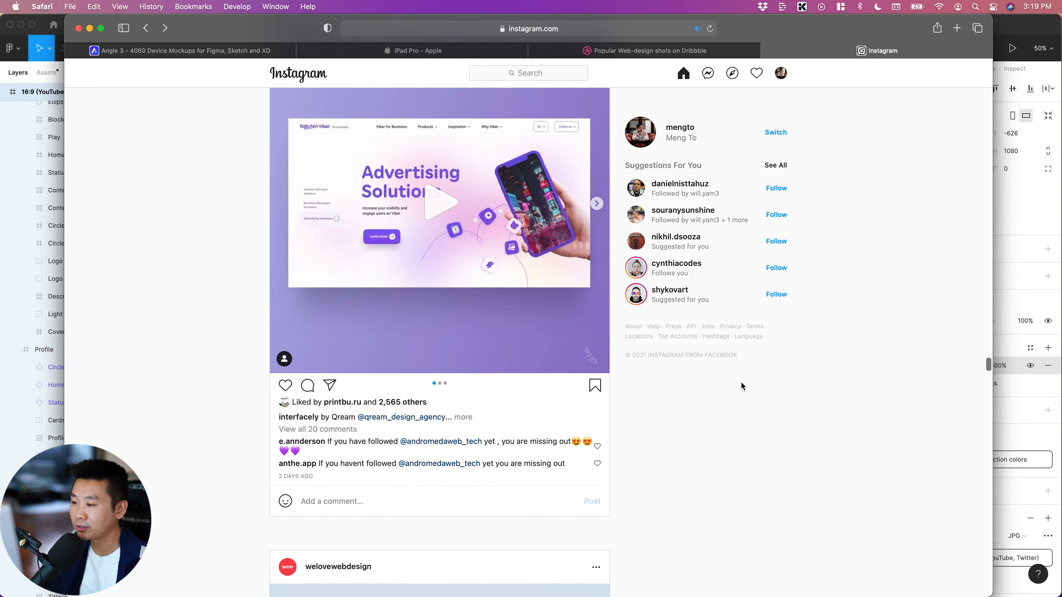
pyautogui.scroll(-10, 741, 385)
pyautogui.press('super+Tab')
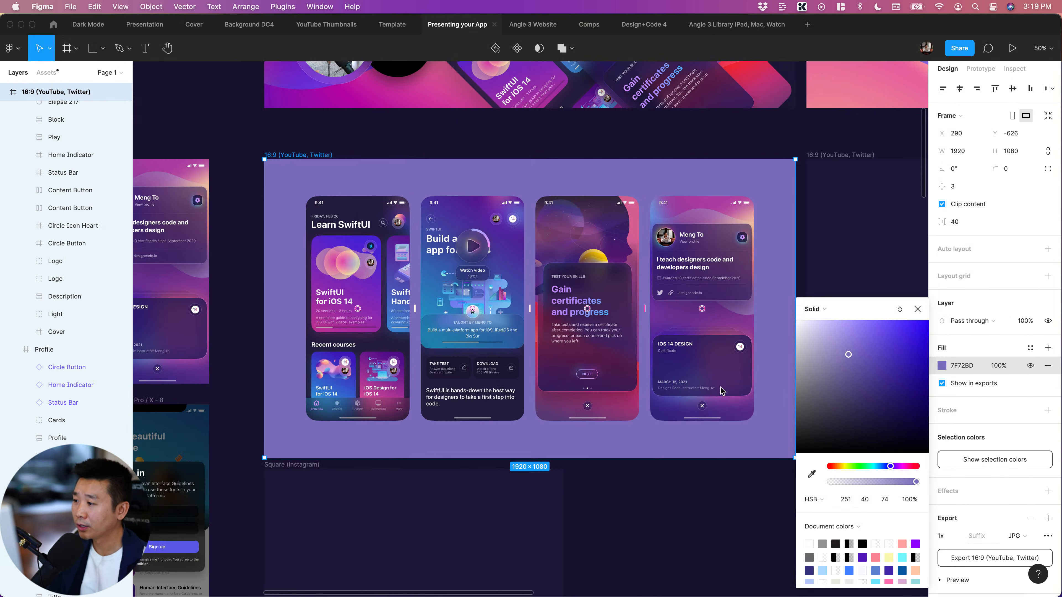
pyautogui.click(367, 247)
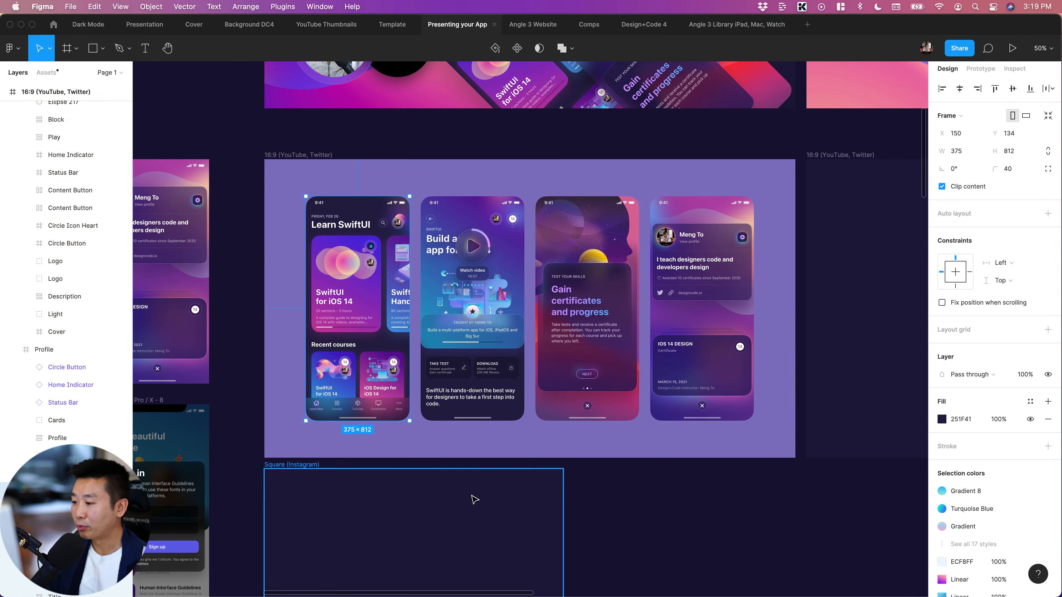
pyautogui.click(476, 318)
pyautogui.click(618, 294)
pyautogui.click(723, 290)
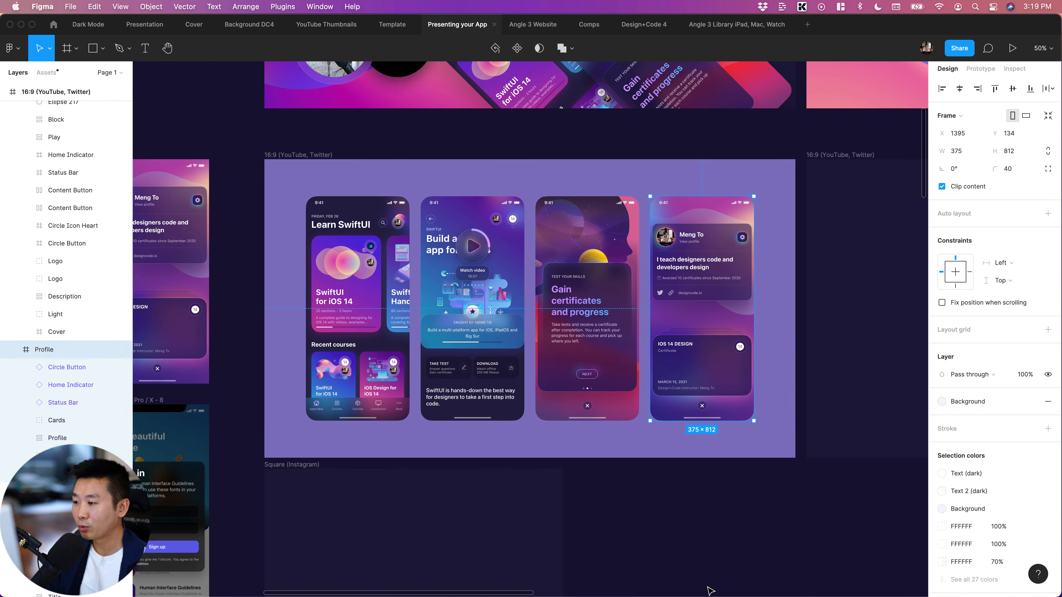
pyautogui.click(397, 276)
pyautogui.hscroll(-3, 415, 277)
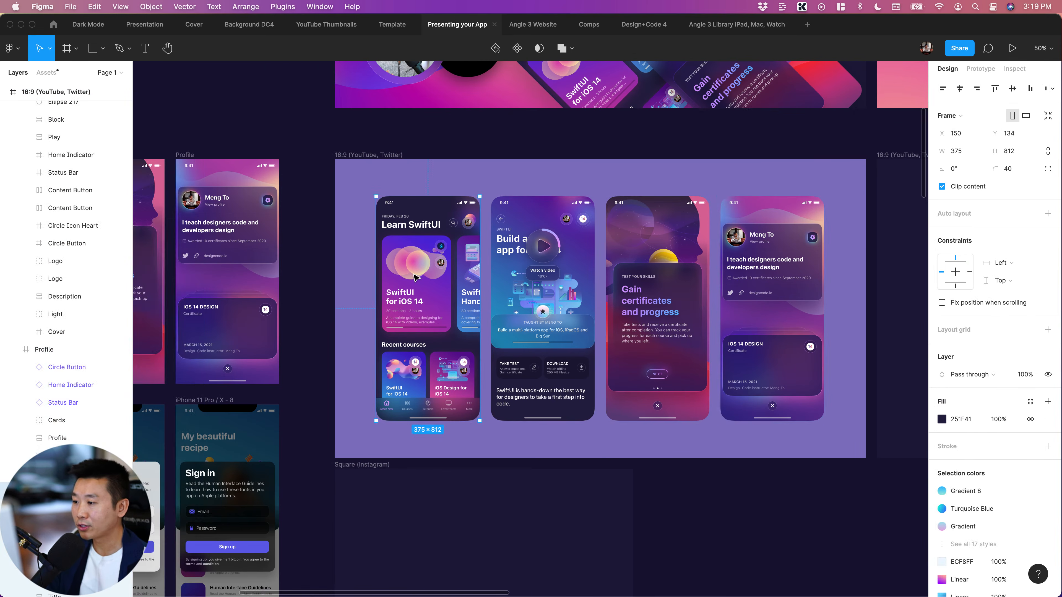
pyautogui.hscroll(1, 413, 274)
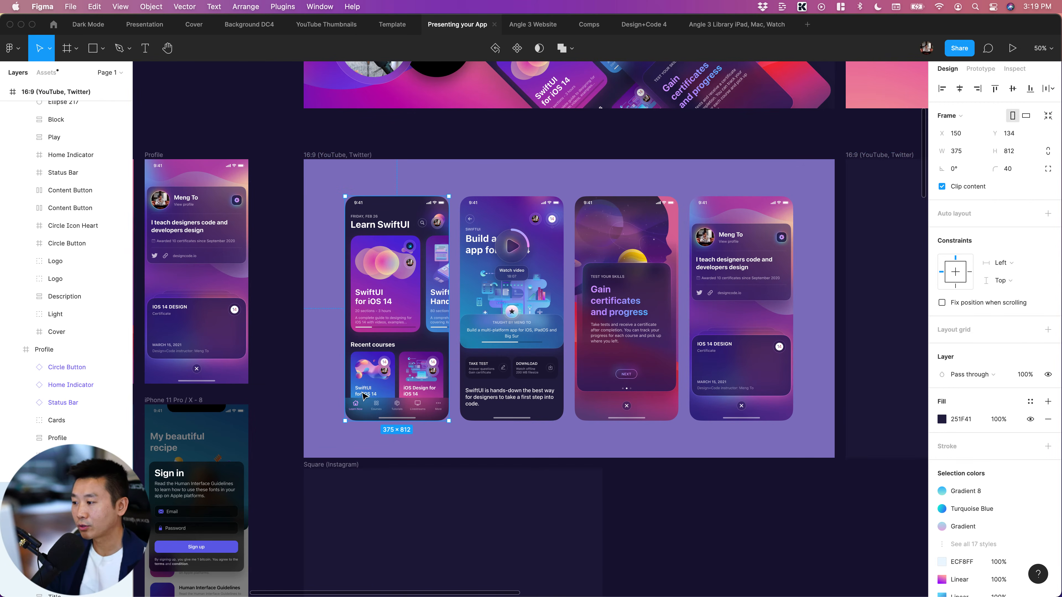
pyautogui.click(739, 553)
pyautogui.hscroll(3, 711, 544)
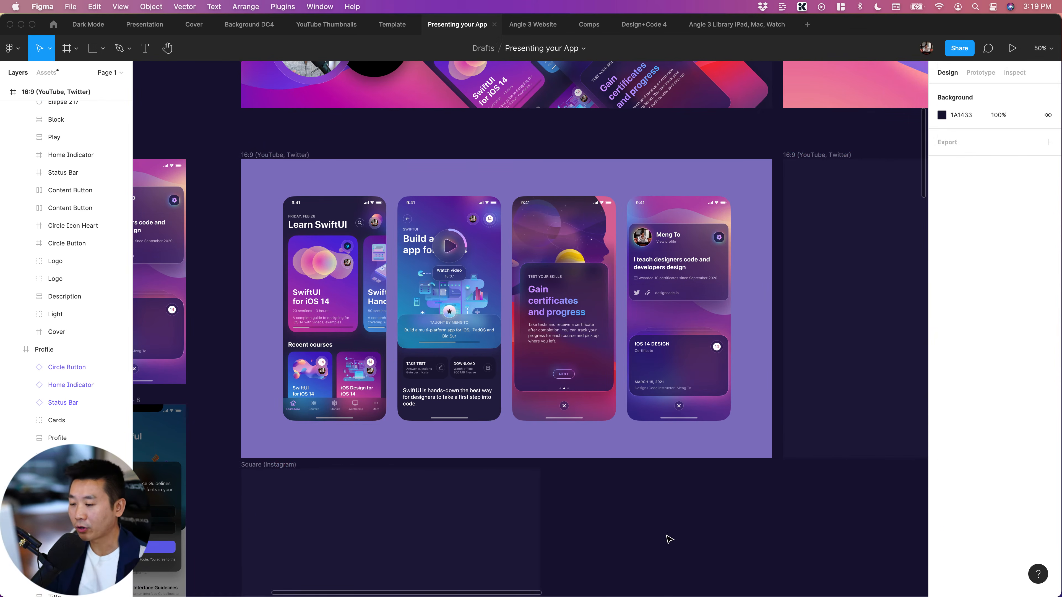
# Add a drop shadow effect to all four app screens on the light purple 16:9 frame at once
pyautogui.click(433, 327)
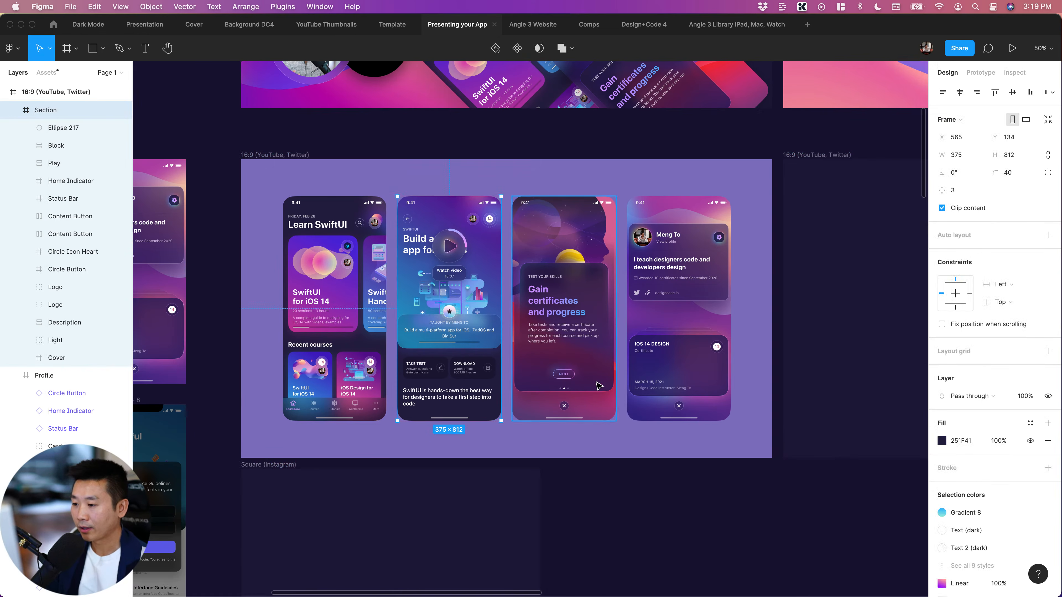
pyautogui.keyDown('shift'); pyautogui.click(339, 324); pyautogui.keyUp('shift')
pyautogui.keyDown('shift'); pyautogui.click(594, 306); pyautogui.keyUp('shift')
pyautogui.keyDown('shift'); pyautogui.click(687, 301); pyautogui.keyUp('shift')
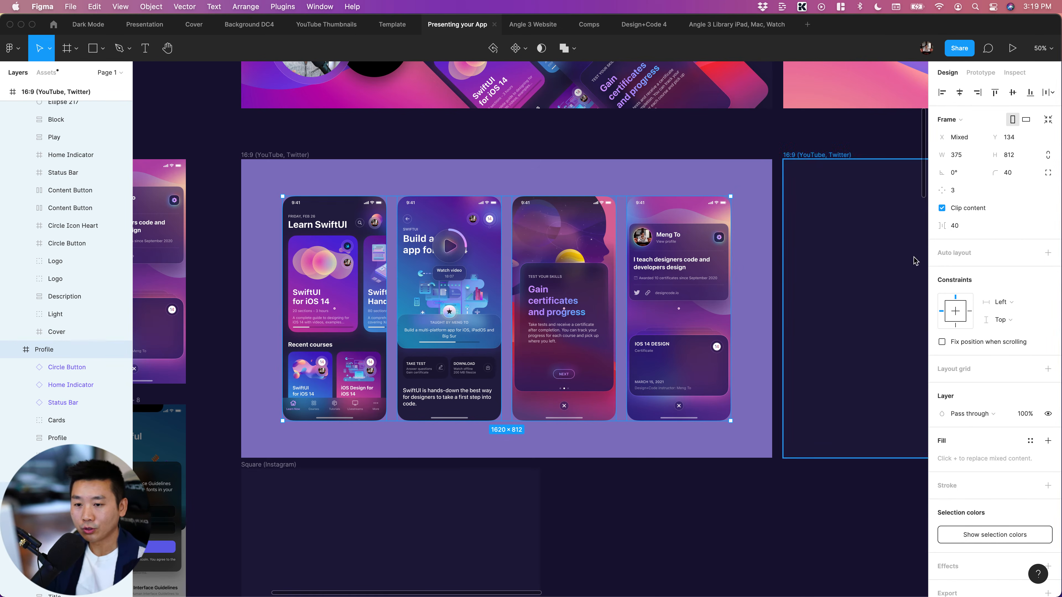
pyautogui.scroll(-2, 968, 335)
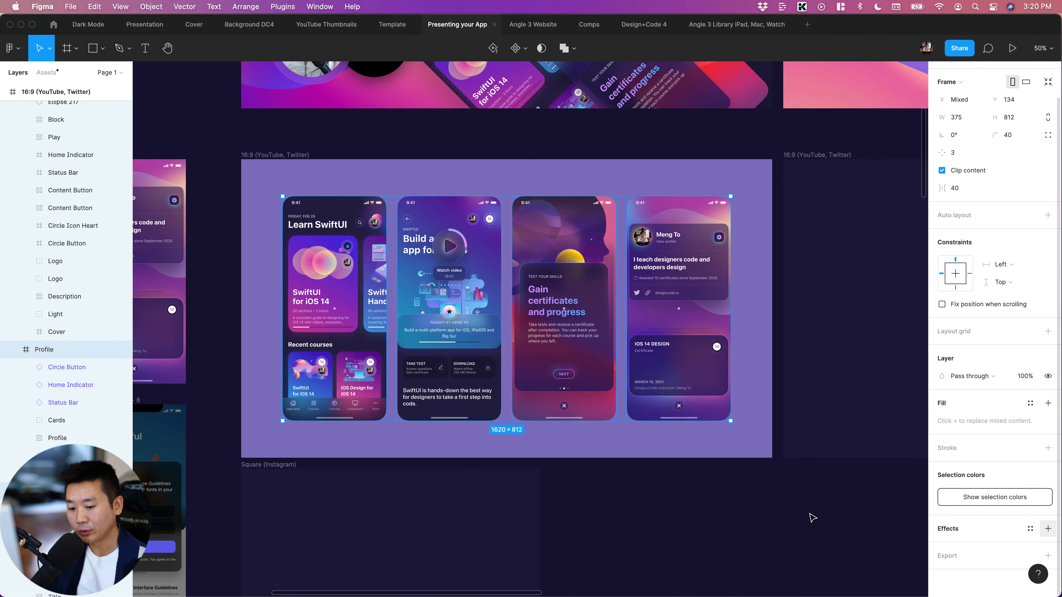
pyautogui.click(1048, 529)
# Open the settings of the four screens' drop shadow and its blur value for editing
pyautogui.scroll(-1, 960, 552)
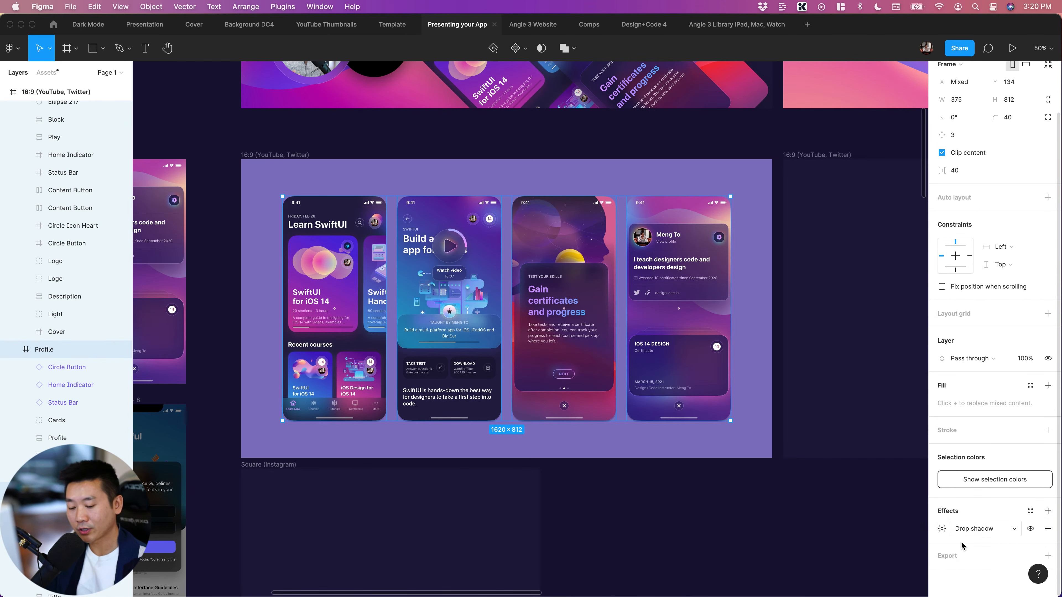
pyautogui.click(941, 530)
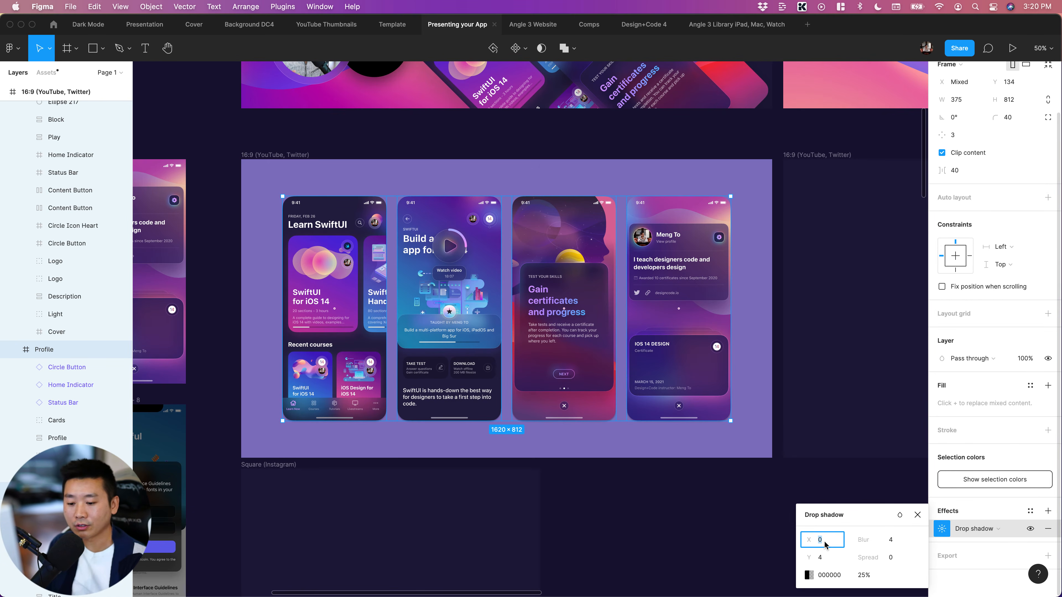
pyautogui.click(894, 542)
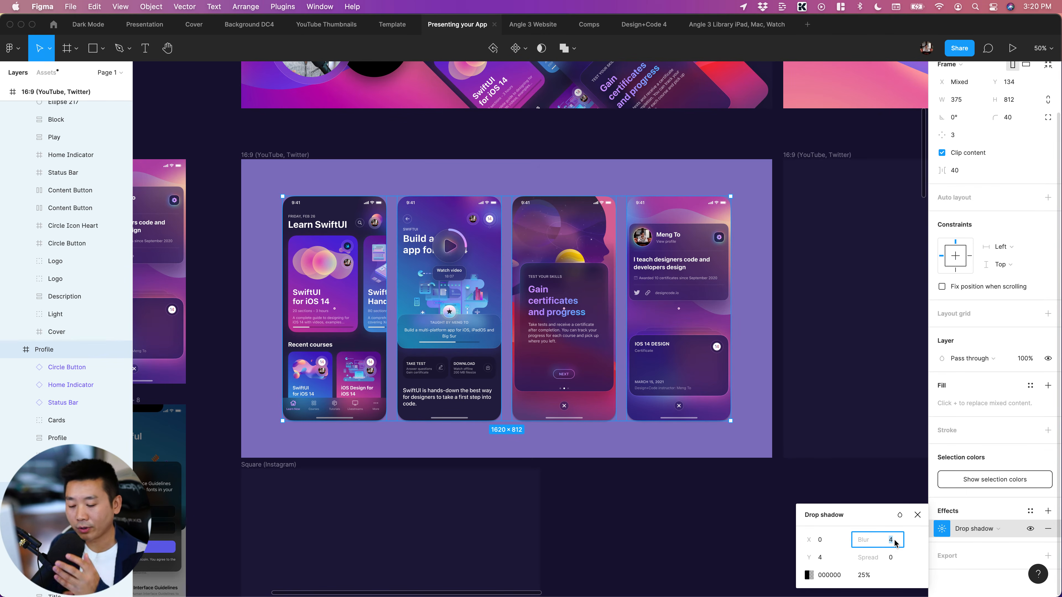
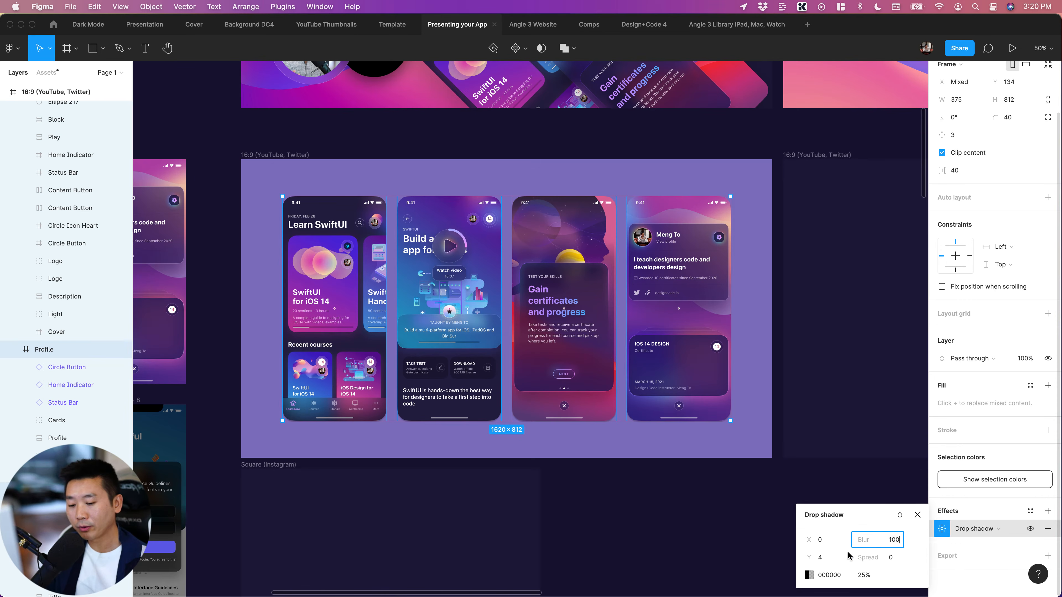
# Set the drop shadow of the four selected app screens to blur 100 and Y offset 50
pyautogui.click(835, 559)
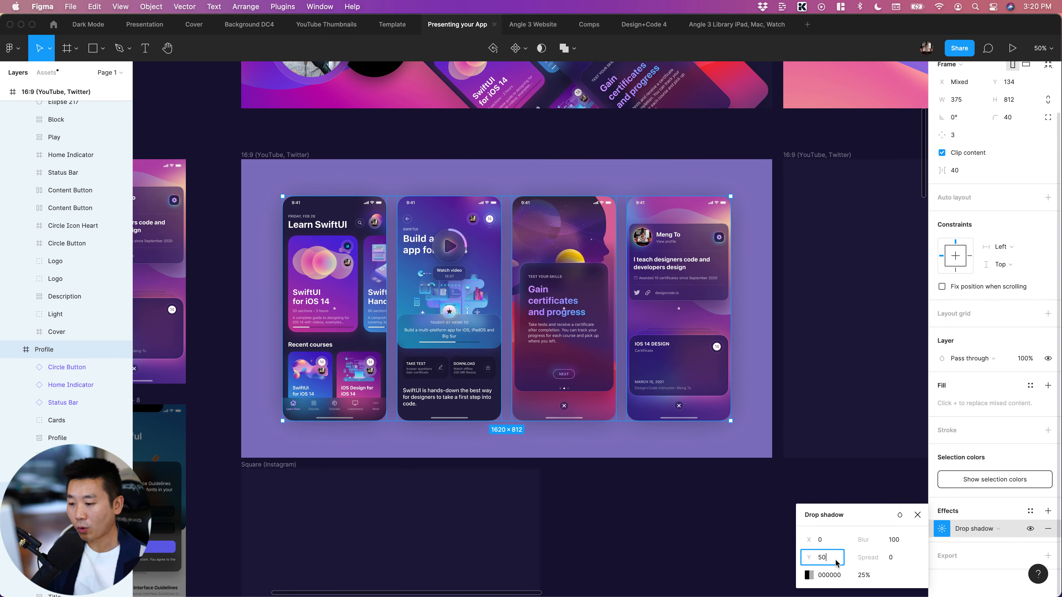
pyautogui.press('Return')
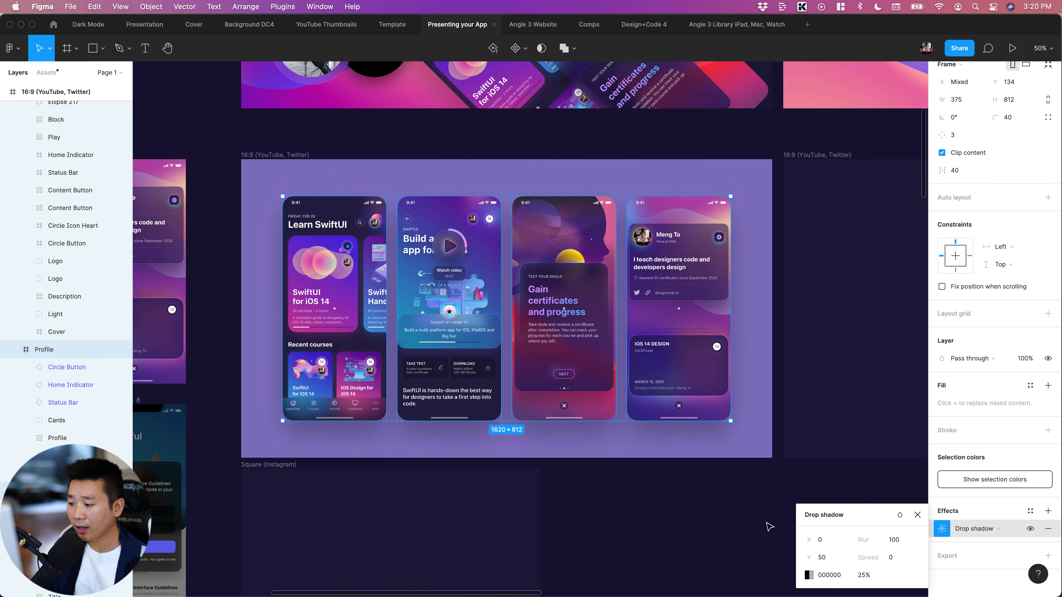
pyautogui.click(667, 502)
# Give the second app screen's drop shadow an opacity of 50%, a blur of 200 and a Y offset of 100
pyautogui.click(420, 271)
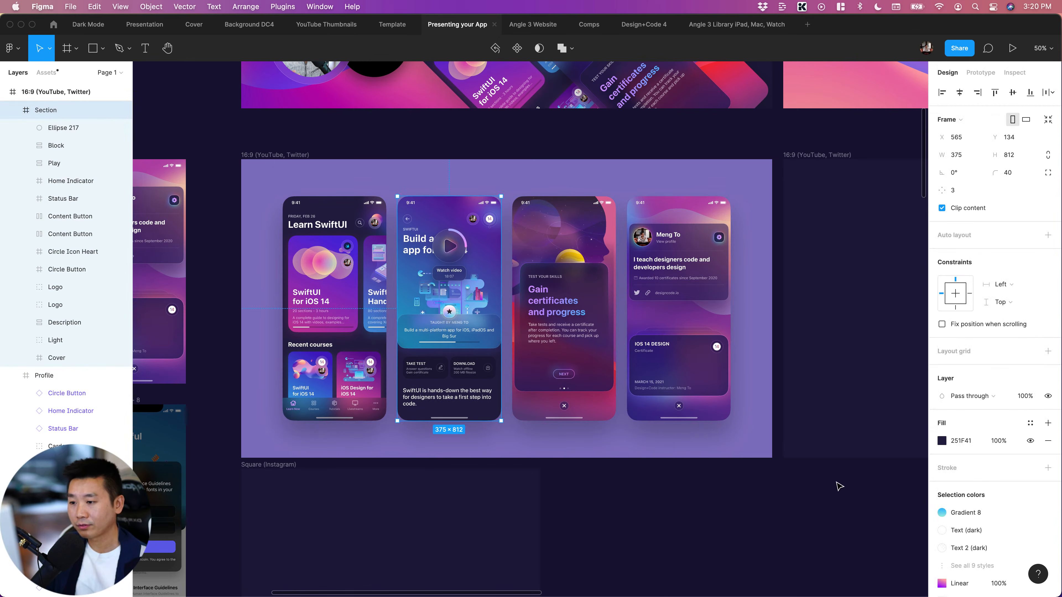
pyautogui.scroll(-3, 959, 544)
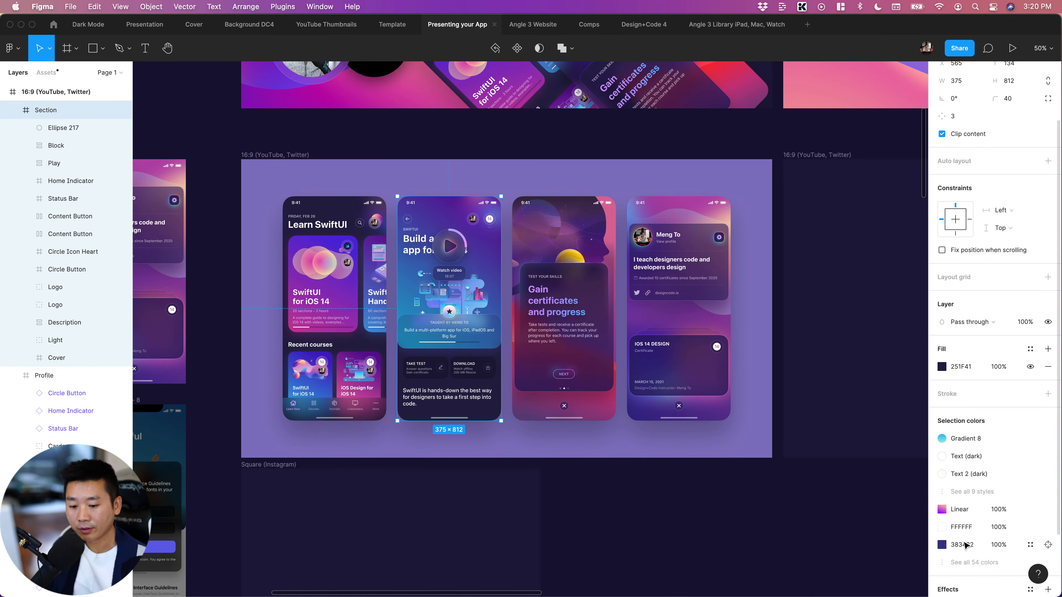
pyautogui.scroll(-3, 954, 559)
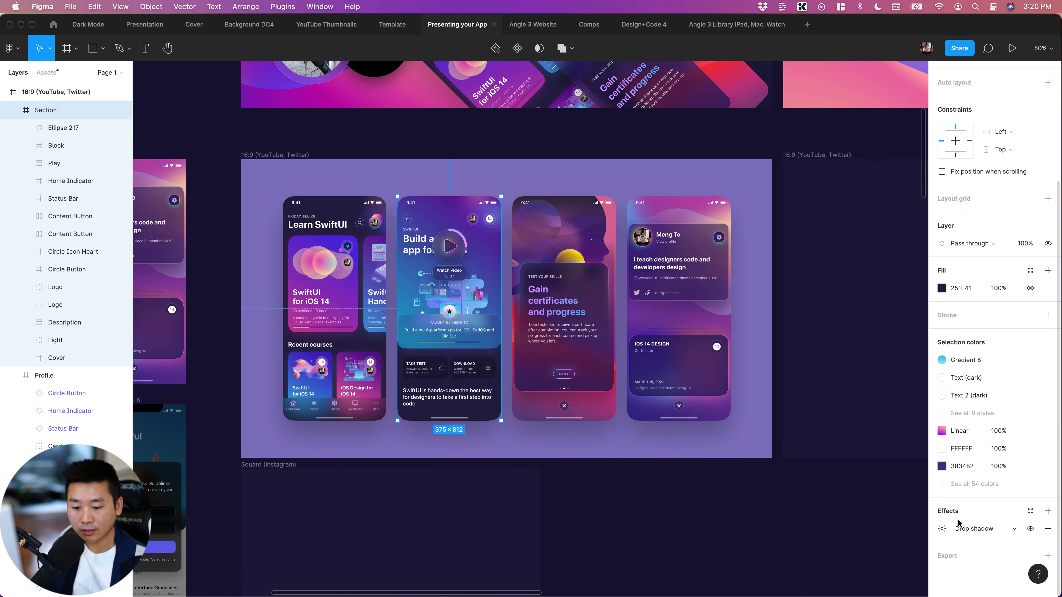
pyautogui.click(942, 529)
pyautogui.click(865, 576)
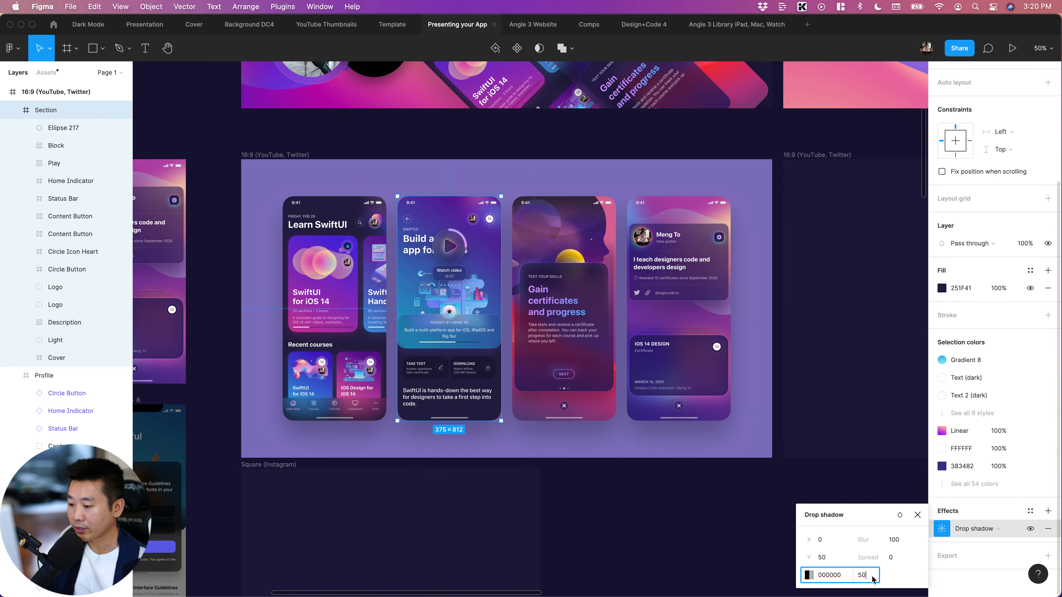
pyautogui.write('50')
pyautogui.press('Return')
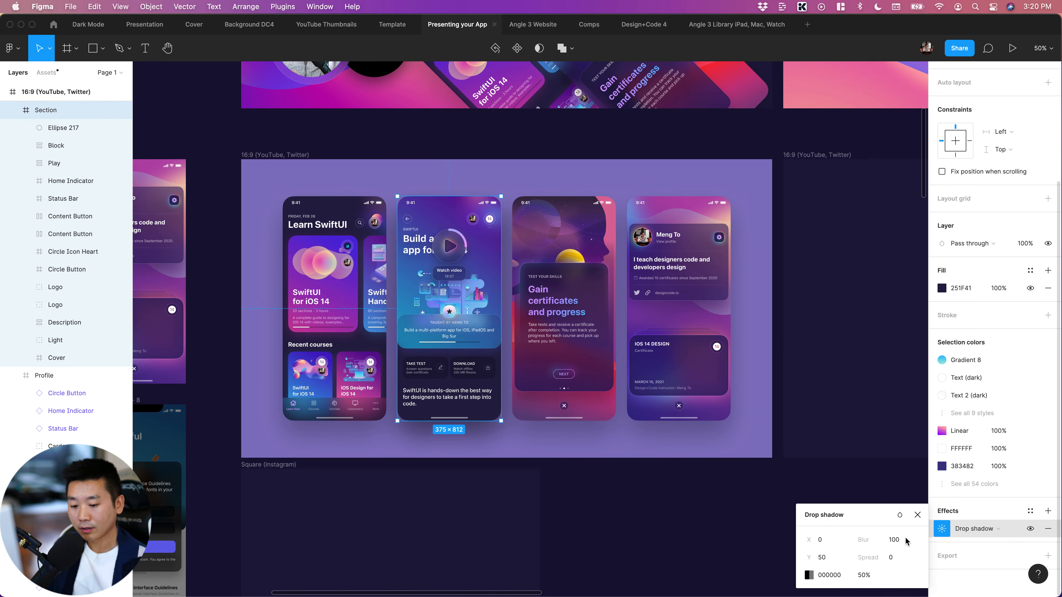
pyautogui.click(905, 540)
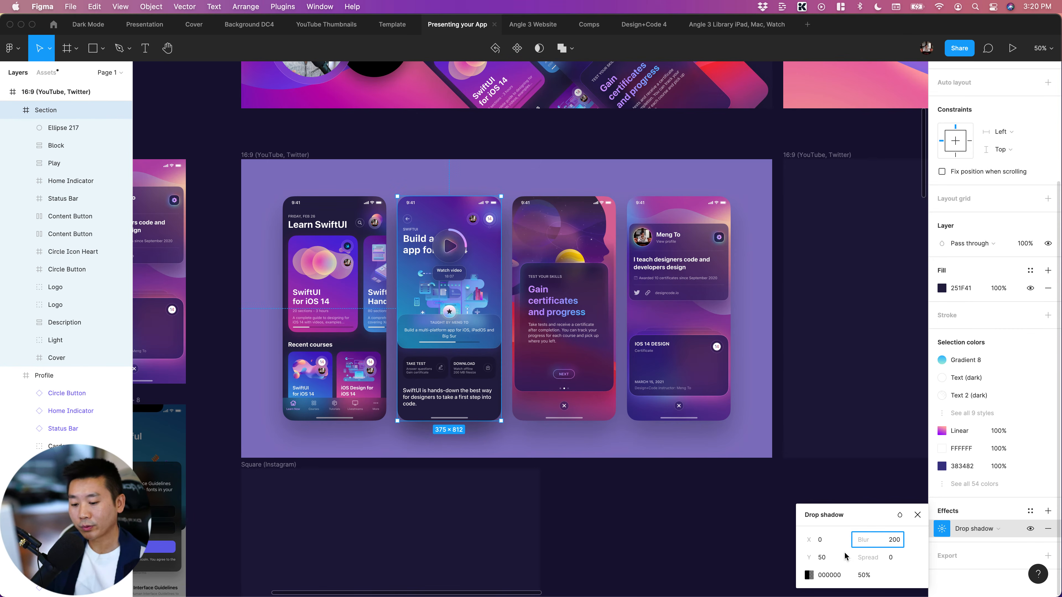
pyautogui.click(830, 561)
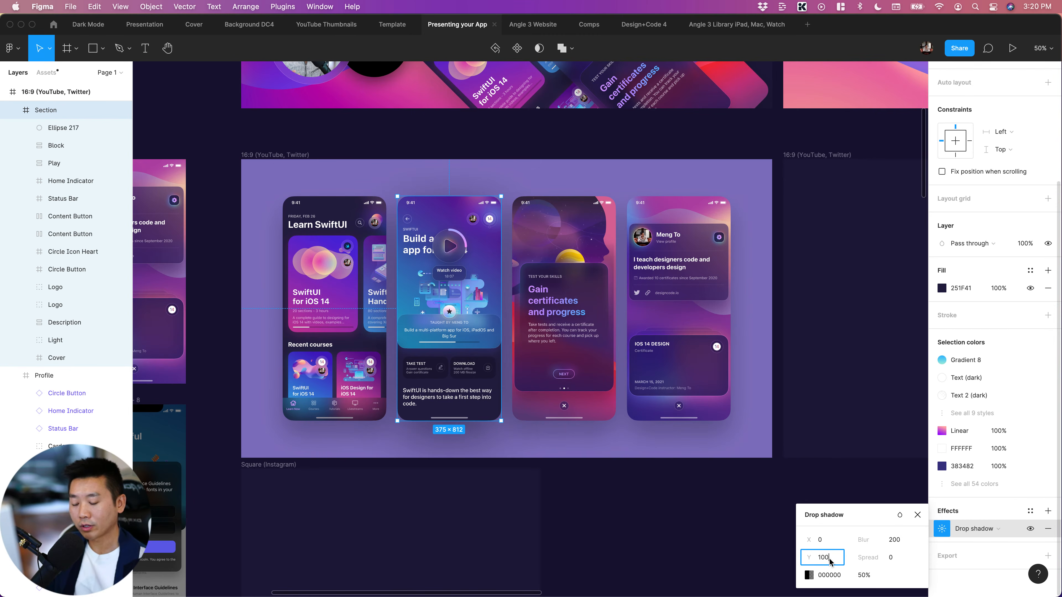
pyautogui.press('Return')
pyautogui.click(592, 492)
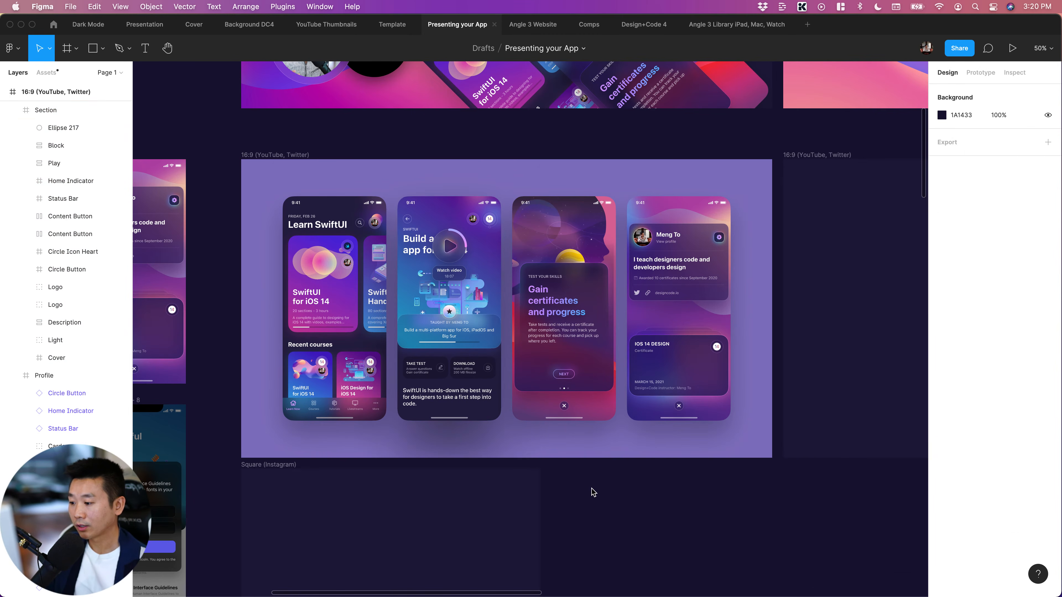
# Stagger the screens by moving the second one up to Y 59 and the profile screen down to Y 204
pyautogui.click(446, 309)
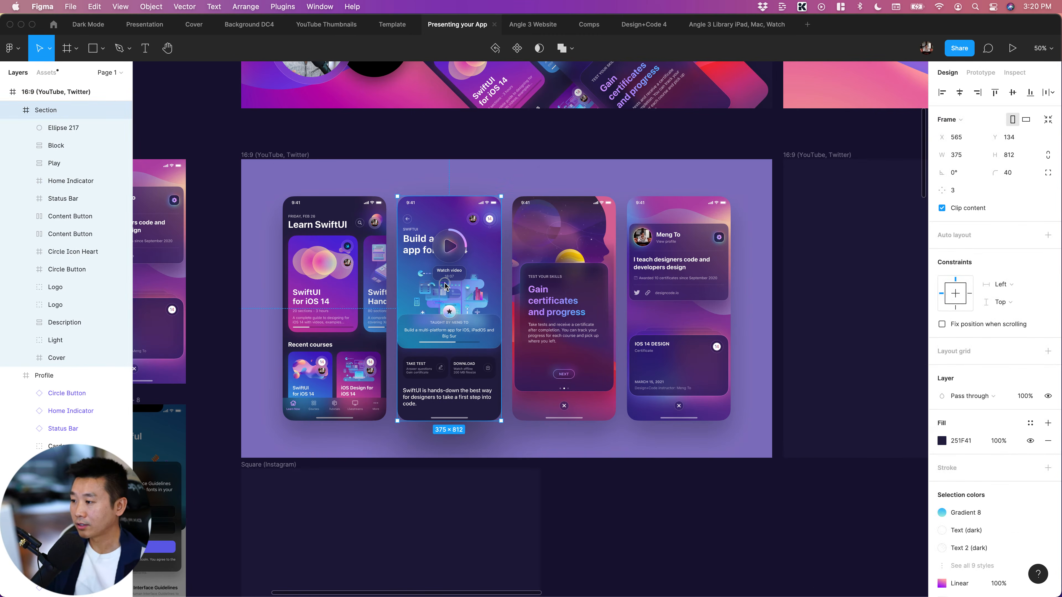
pyautogui.moveTo(446, 303); pyautogui.dragTo(445, 282)
pyautogui.click(635, 497)
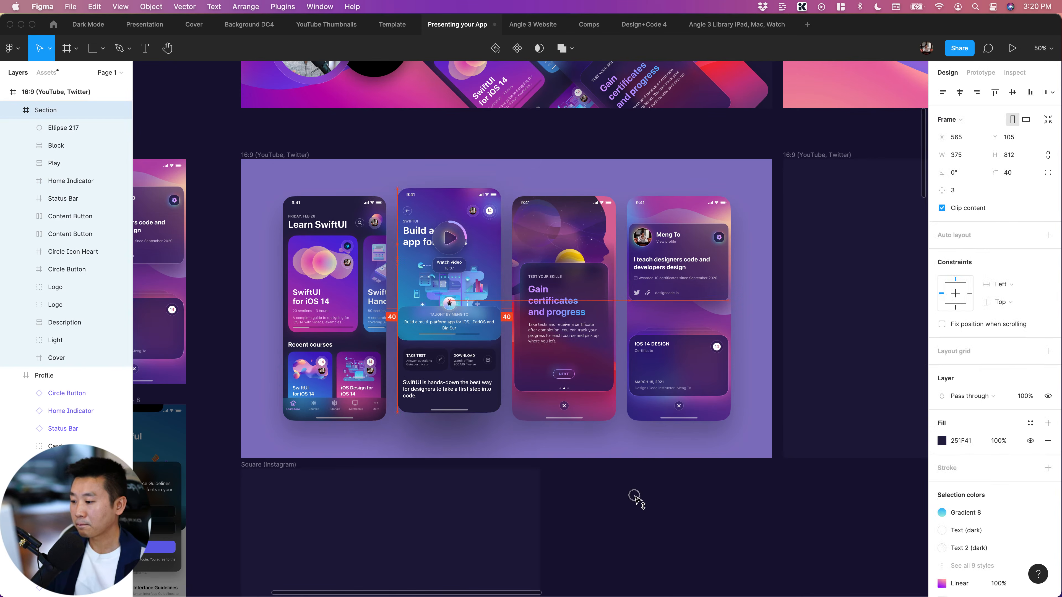
pyautogui.click(491, 357)
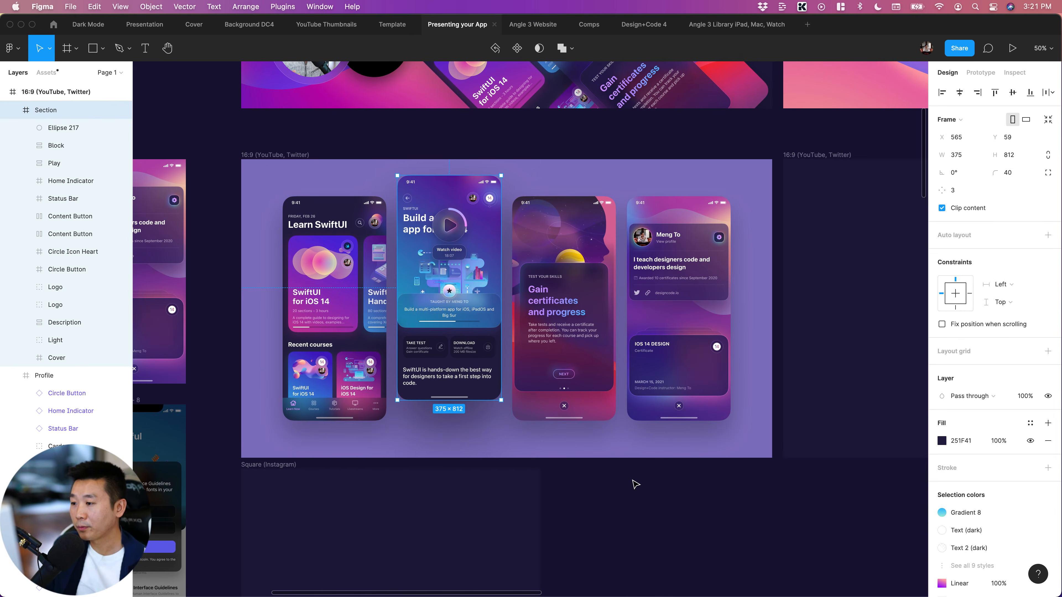
pyautogui.click(698, 294)
pyautogui.moveTo(689, 283); pyautogui.dragTo(689, 301)
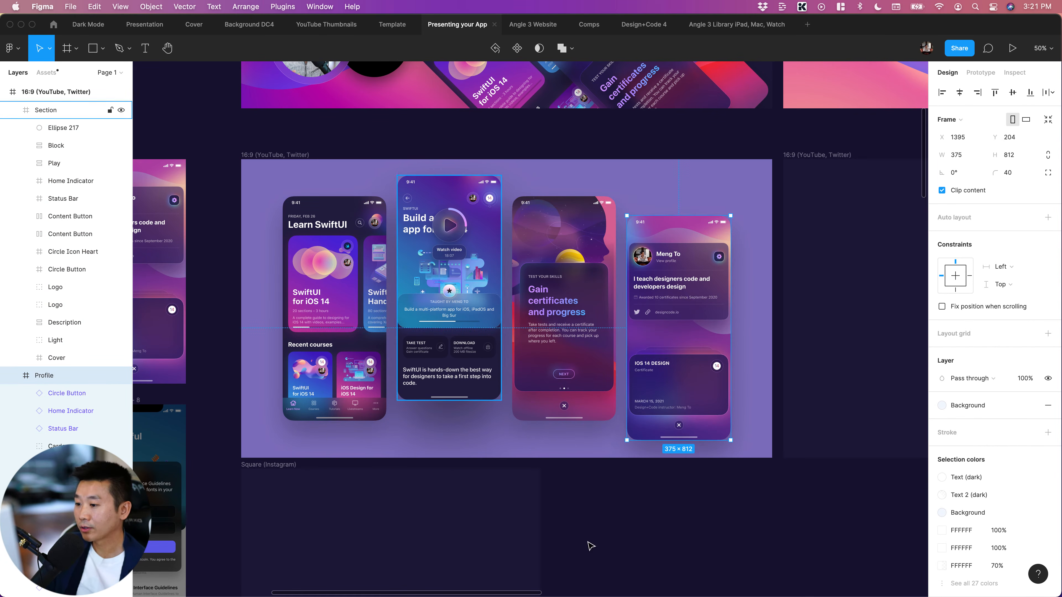
pyautogui.click(644, 534)
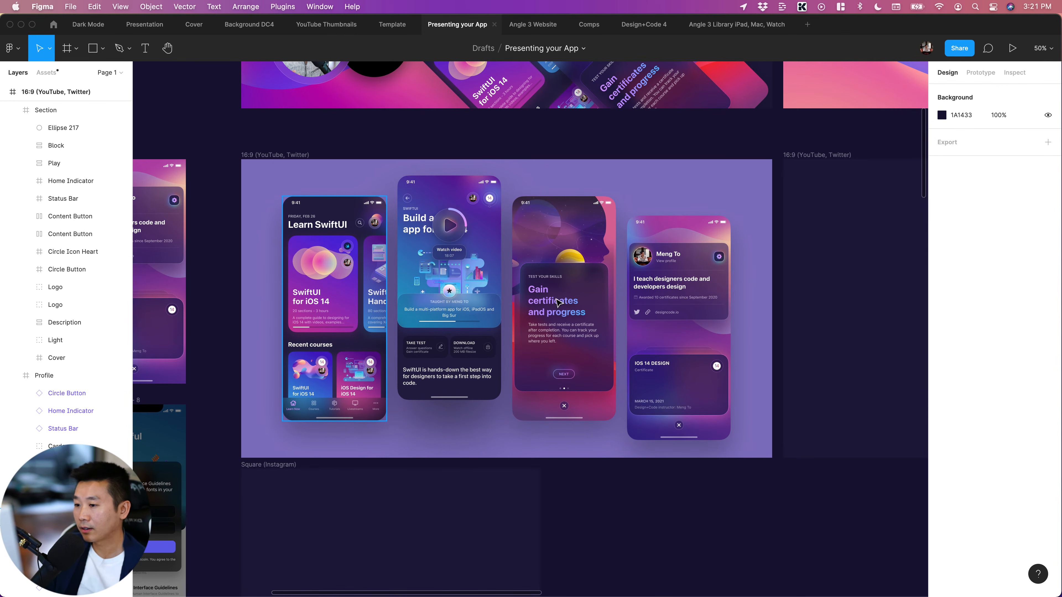
# Rotate all four app screens on the light purple frame to 15°
pyautogui.scroll(1, 695, 543)
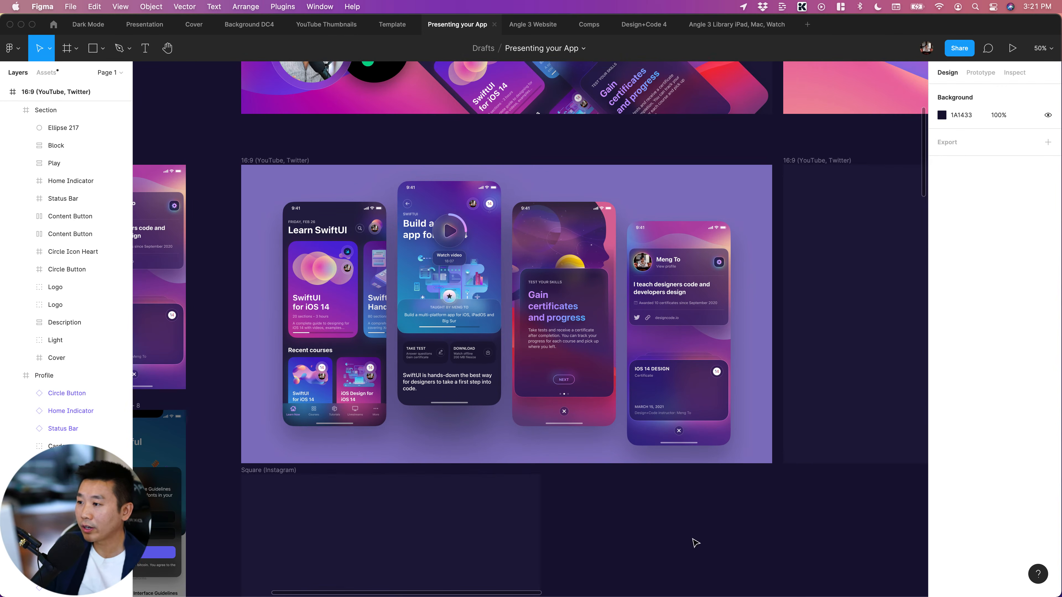
pyautogui.scroll(5, 694, 541)
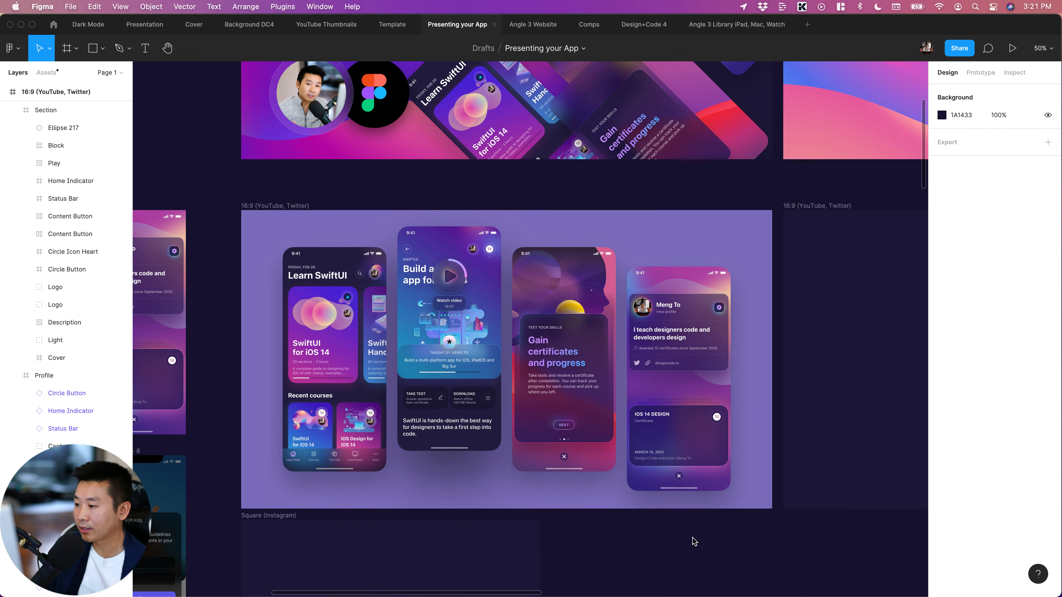
pyautogui.hscroll(3, 695, 541)
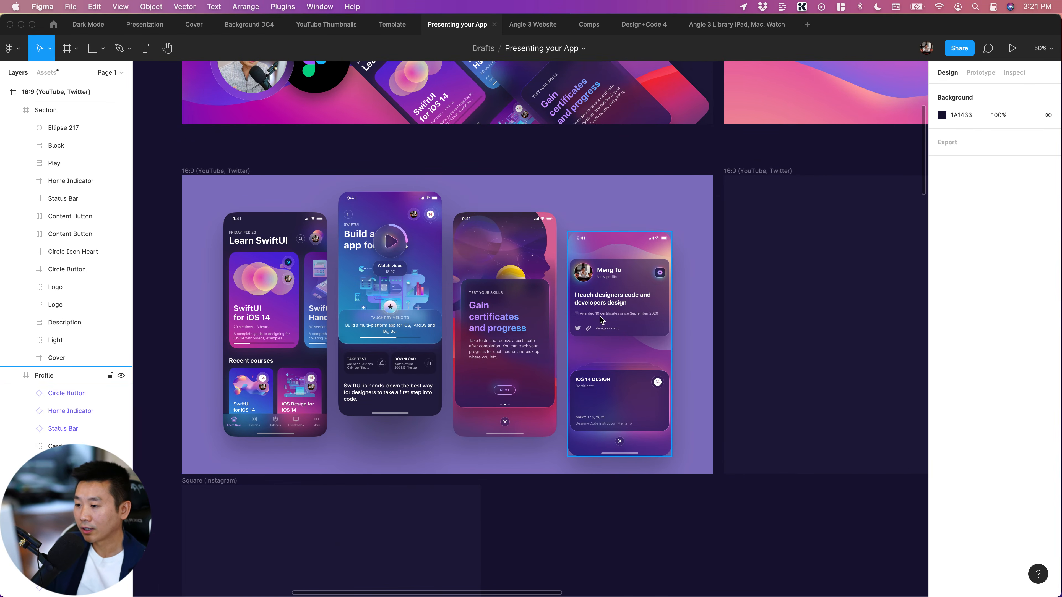
pyautogui.click(600, 317)
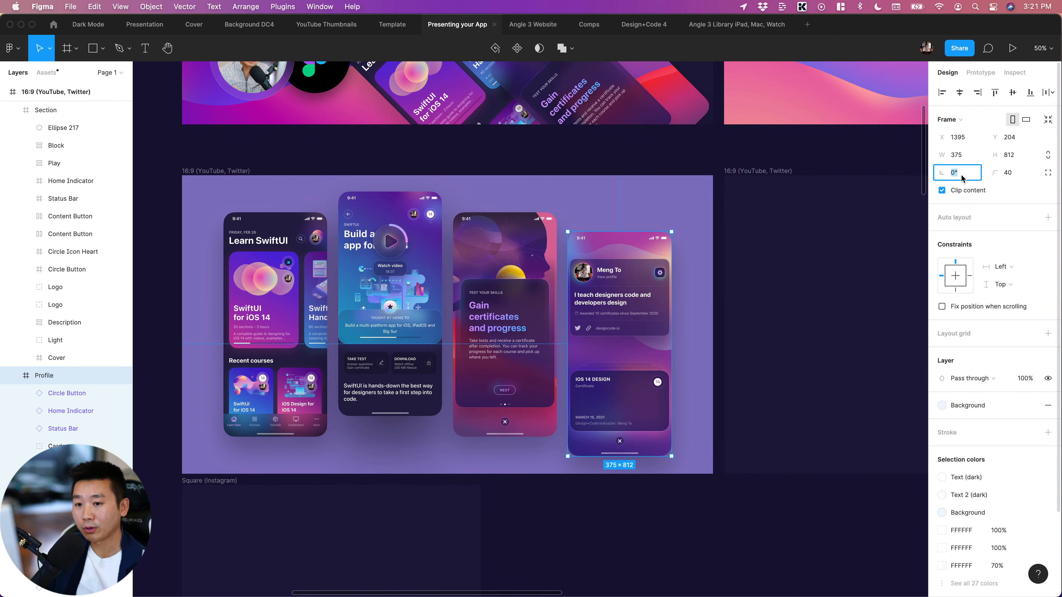
pyautogui.keyDown('shift'); pyautogui.click(504, 285); pyautogui.keyUp('shift')
pyautogui.keyDown('shift'); pyautogui.click(391, 288); pyautogui.keyUp('shift')
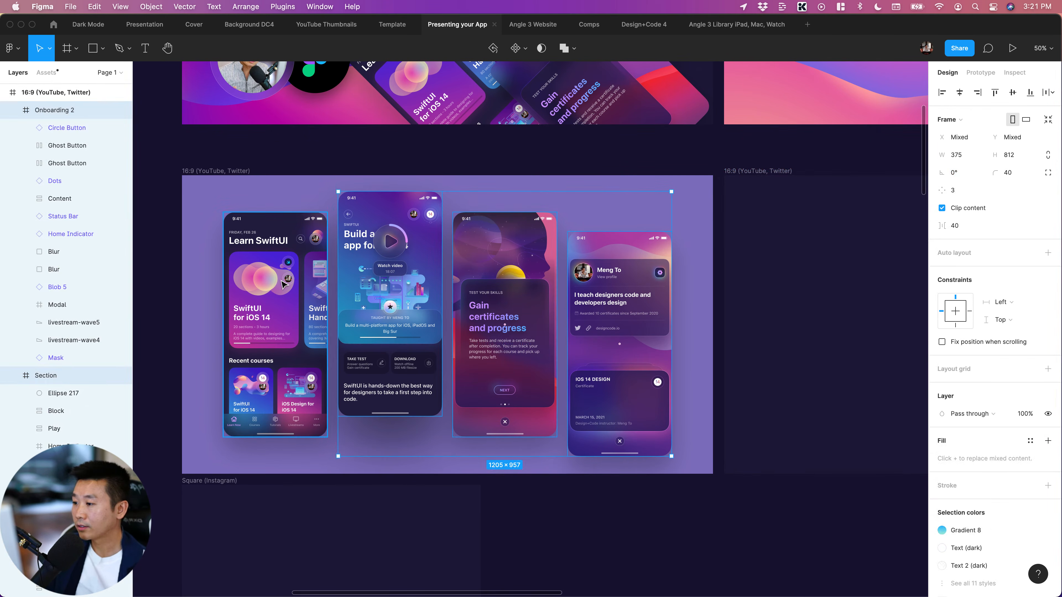
pyautogui.keyDown('shift'); pyautogui.click(284, 285); pyautogui.keyUp('shift')
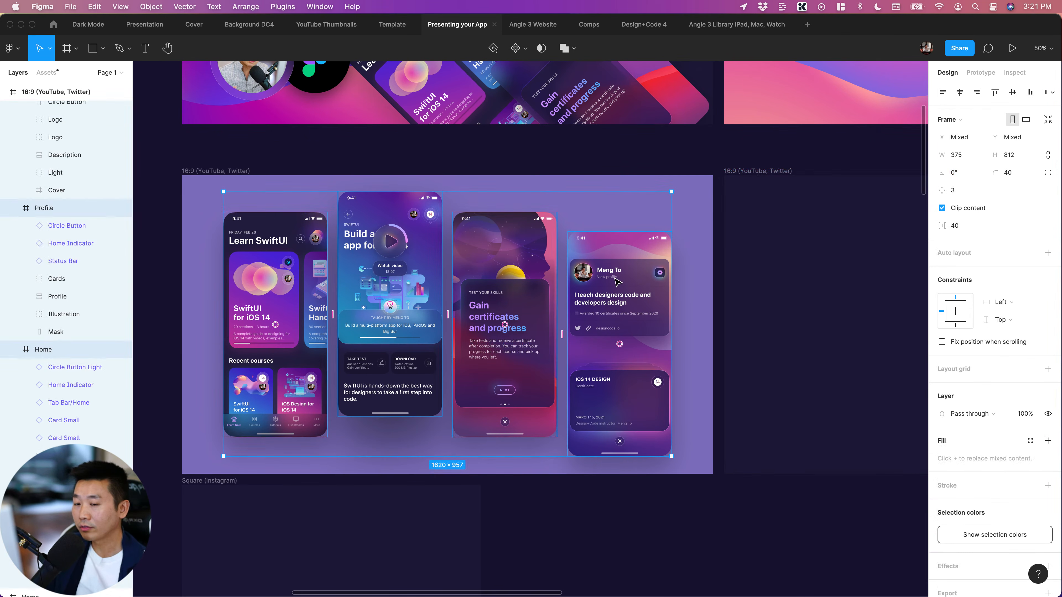
pyautogui.click(969, 177)
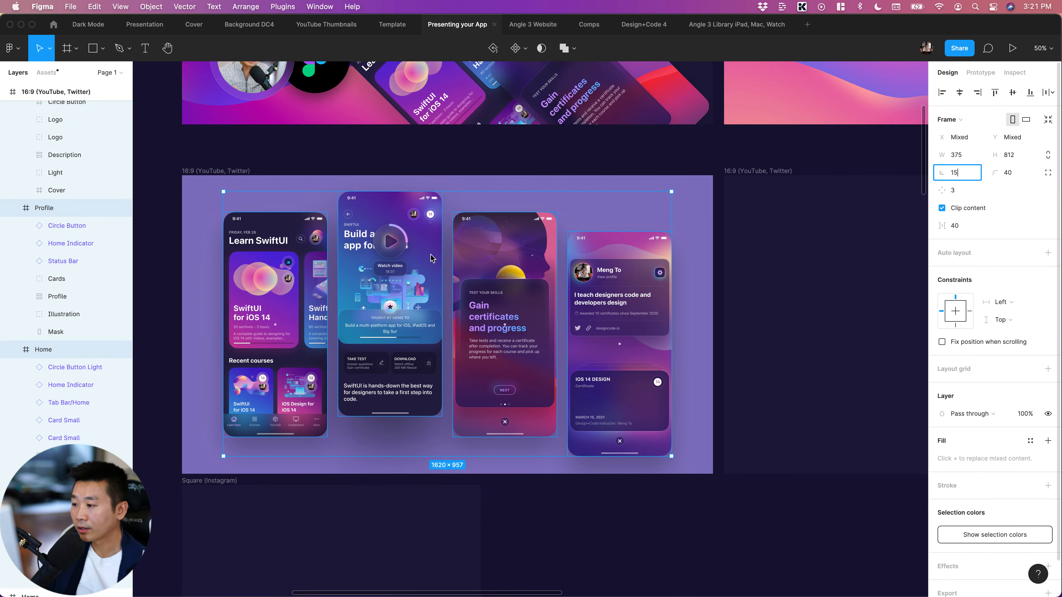
pyautogui.press('Return')
pyautogui.click(629, 537)
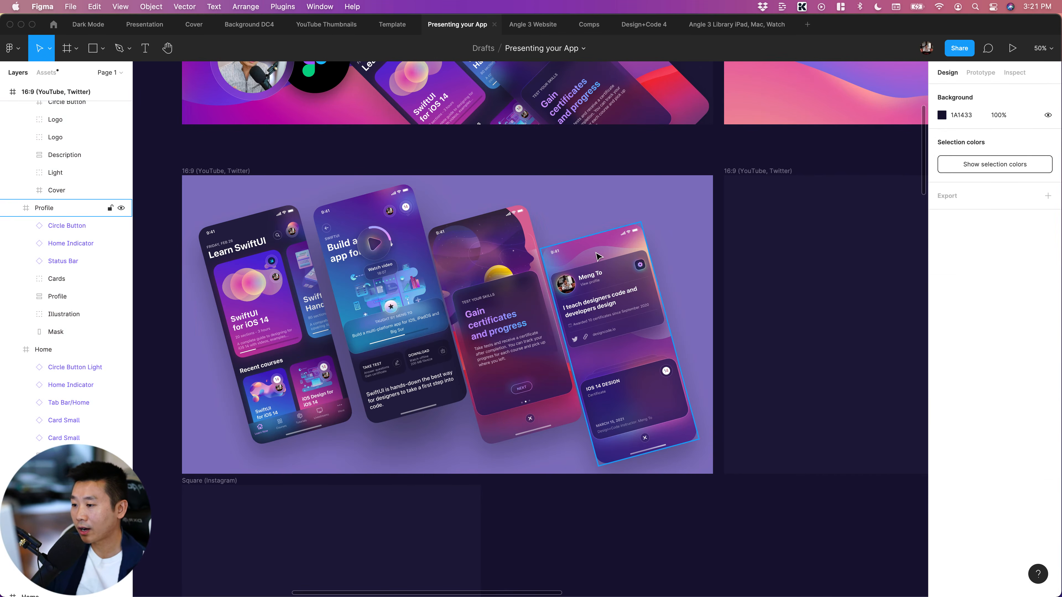
# Move the tilted profile screen to about X 1392, Y 538 and the certificates screen directly above it at about X 1194, Y -276
pyautogui.moveTo(602, 275); pyautogui.dragTo(634, 385)
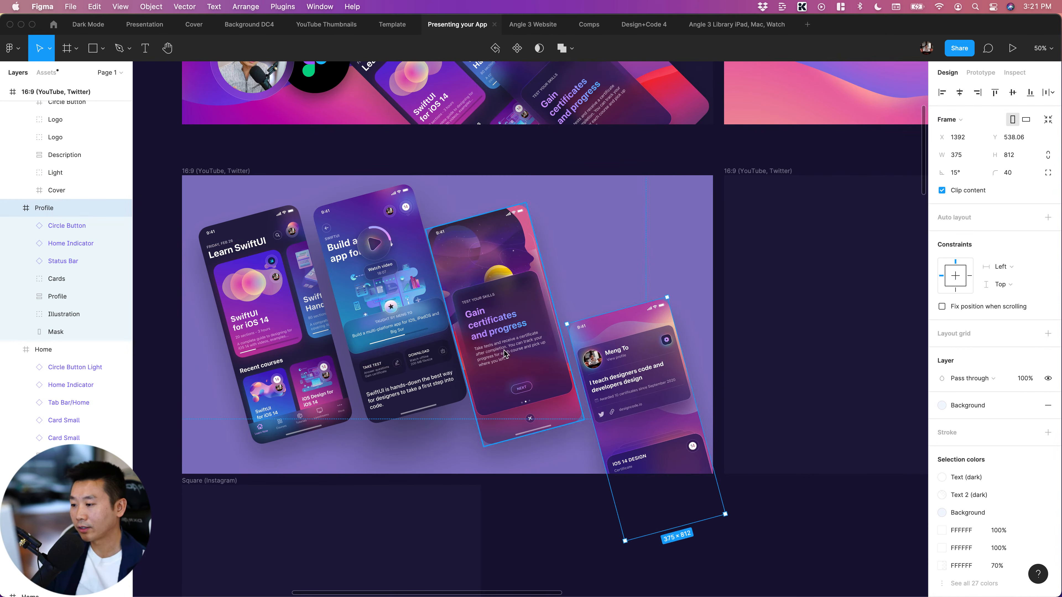
pyautogui.click(517, 330)
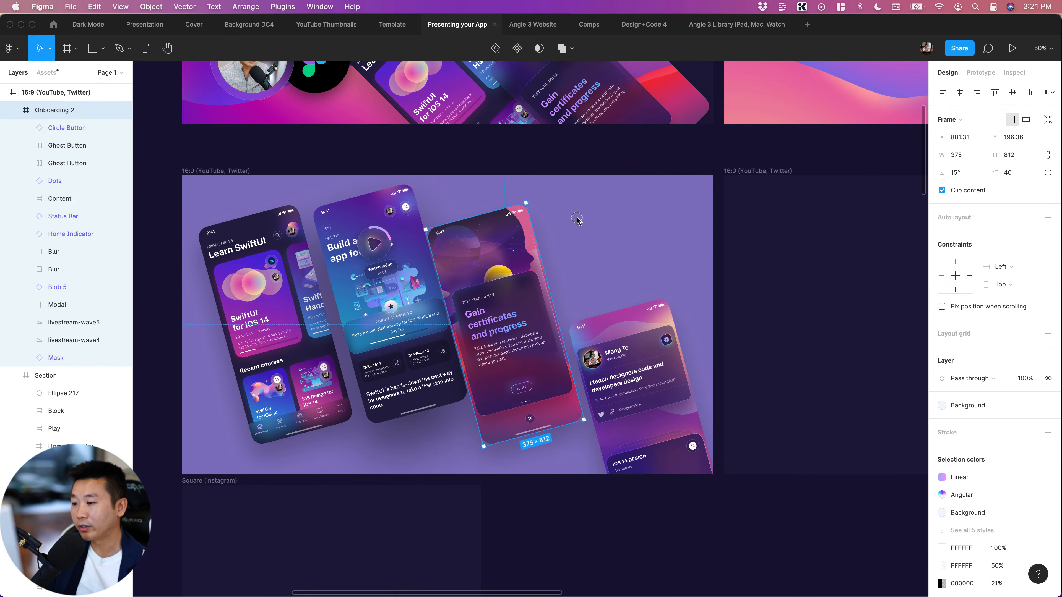
pyautogui.moveTo(574, 226); pyautogui.dragTo(594, 224)
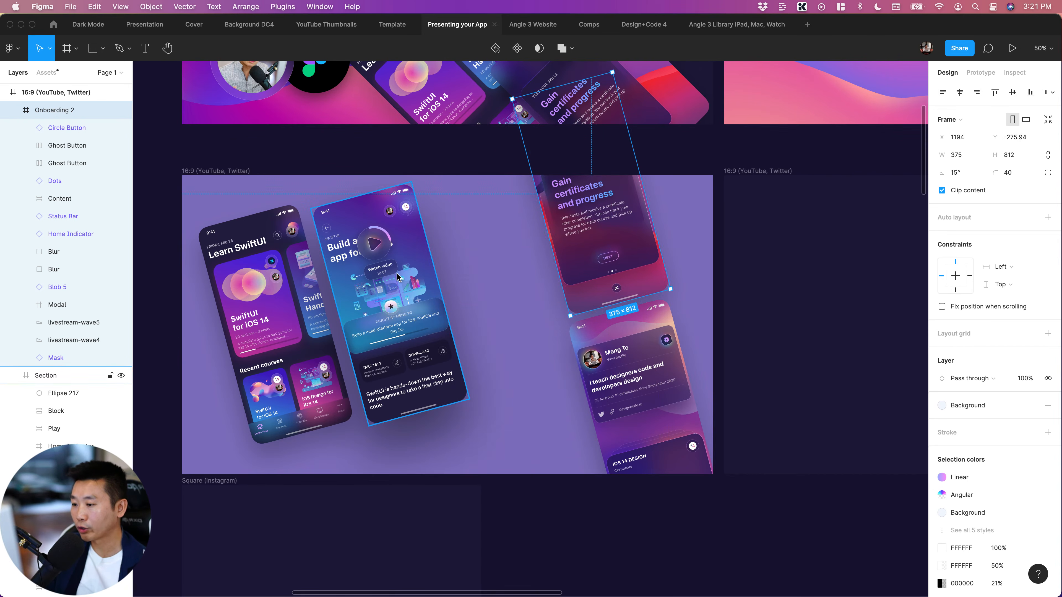
# Move the video lesson screen close beside the column of two screens, and the Learn SwiftUI screen to its lower left at X 478, Y 538
pyautogui.moveTo(398, 276); pyautogui.dragTo(502, 303)
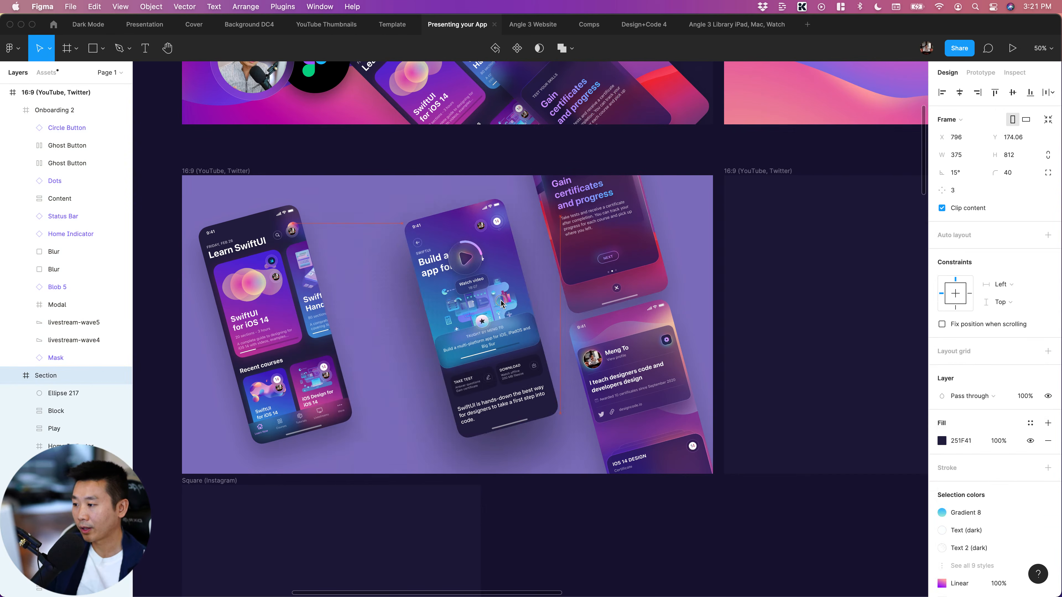
pyautogui.moveTo(467, 359); pyautogui.dragTo(476, 369)
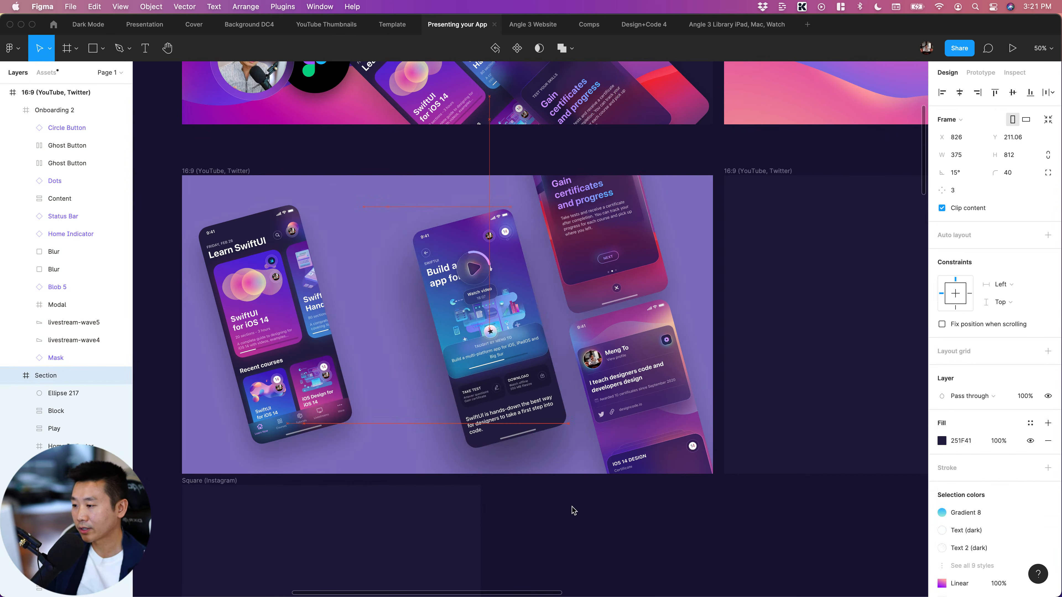
pyautogui.click(273, 313)
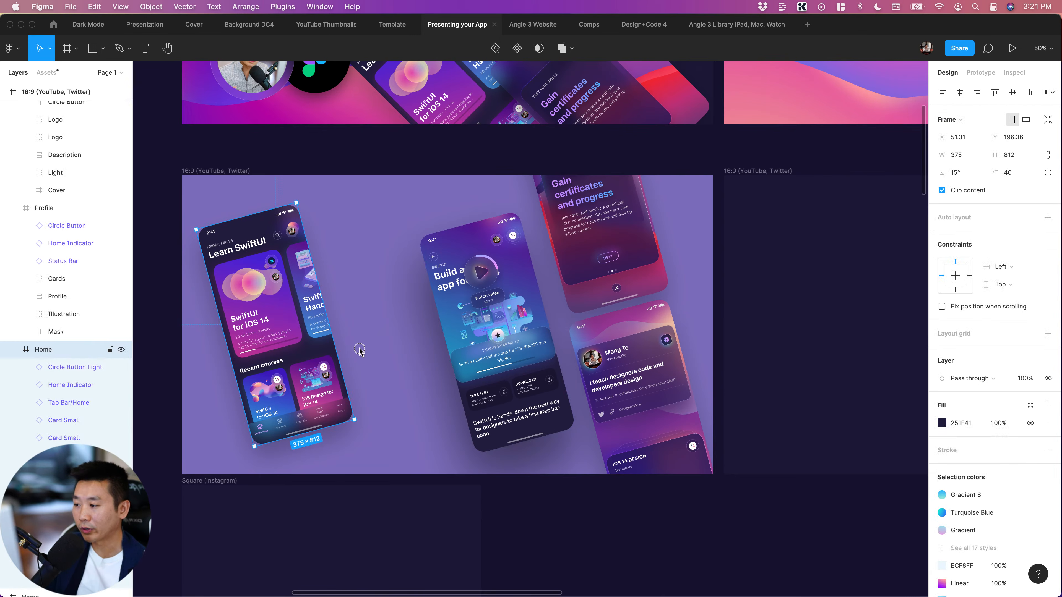
pyautogui.moveTo(405, 389); pyautogui.dragTo(381, 398)
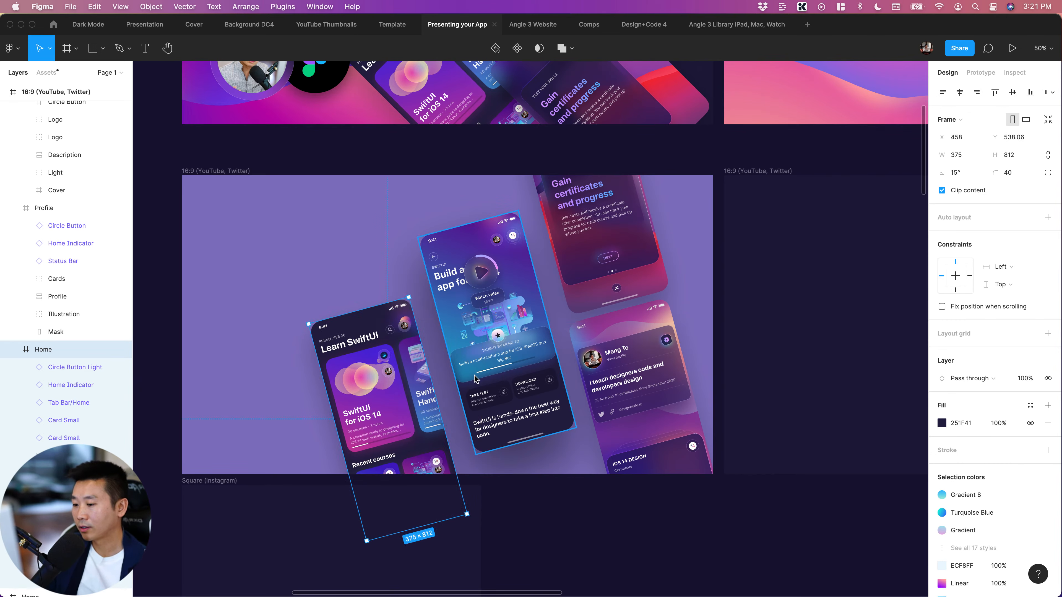
pyautogui.hotkey('shift', 'Right')
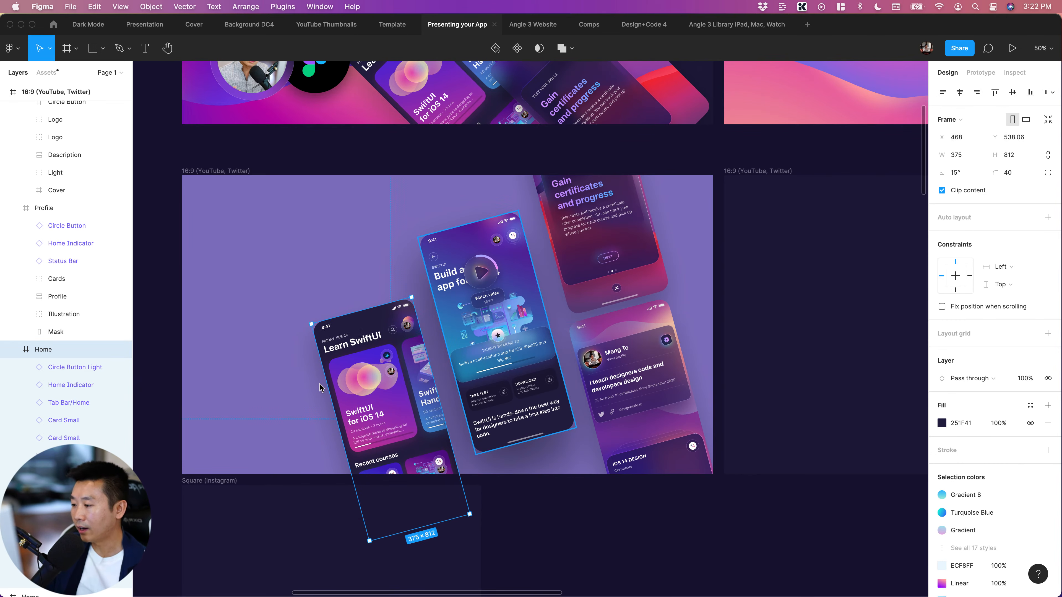
pyautogui.hotkey('shift', 'Right')
# Copy the "Presenting your App" and "UI DESIGN LIVESTREAM" texts from the upper artwork into the light purple 16:9 frame
pyautogui.scroll(10, 414, 330)
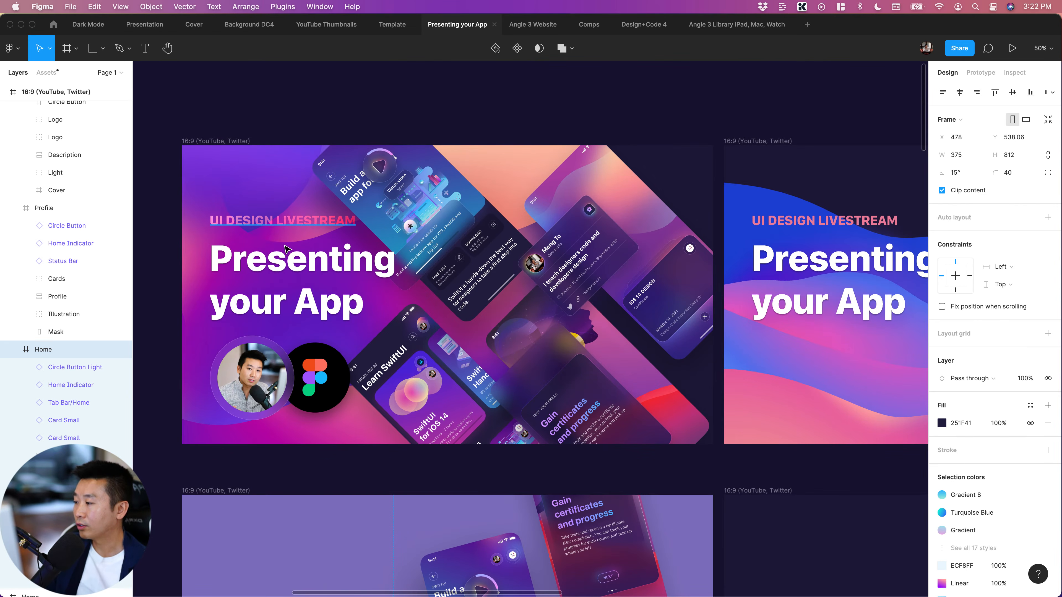
pyautogui.click(290, 226)
pyautogui.click(249, 279)
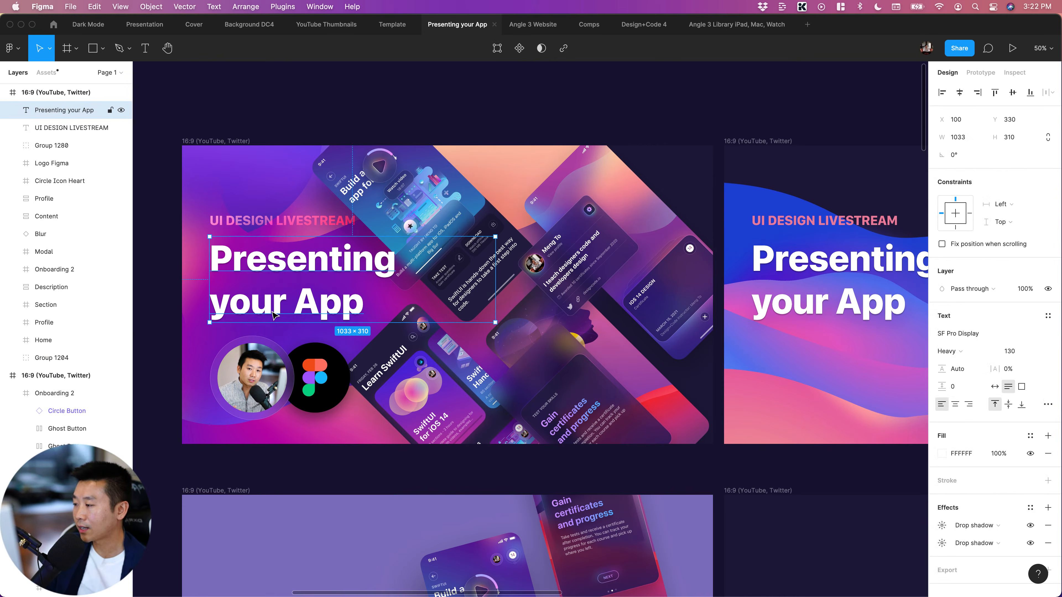
pyautogui.keyDown('shift'); pyautogui.click(272, 223); pyautogui.keyUp('shift')
pyautogui.scroll(-6, 363, 438)
pyautogui.click(324, 372)
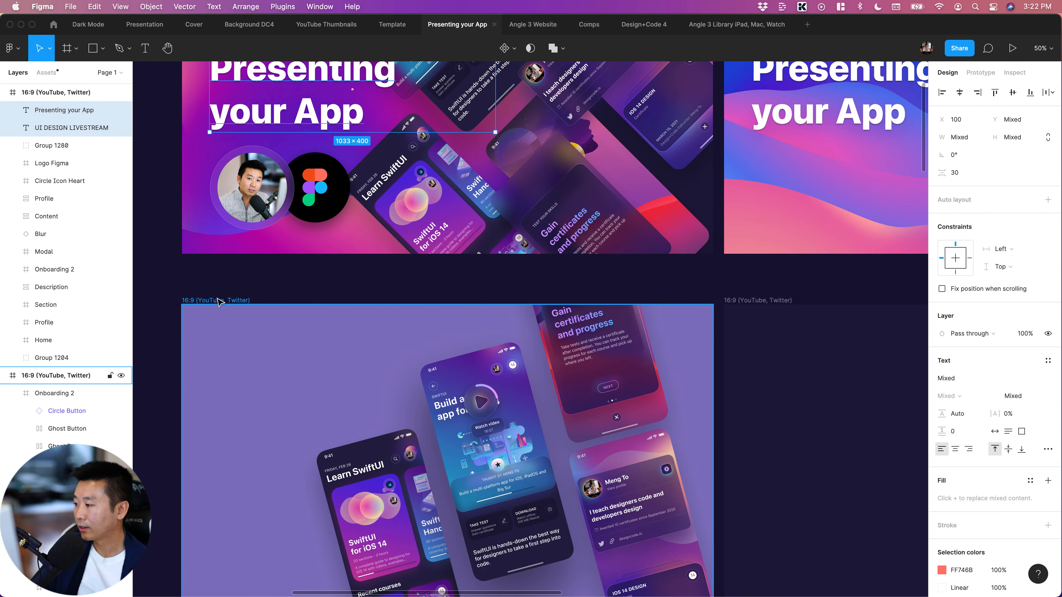
pyautogui.press('super+v')
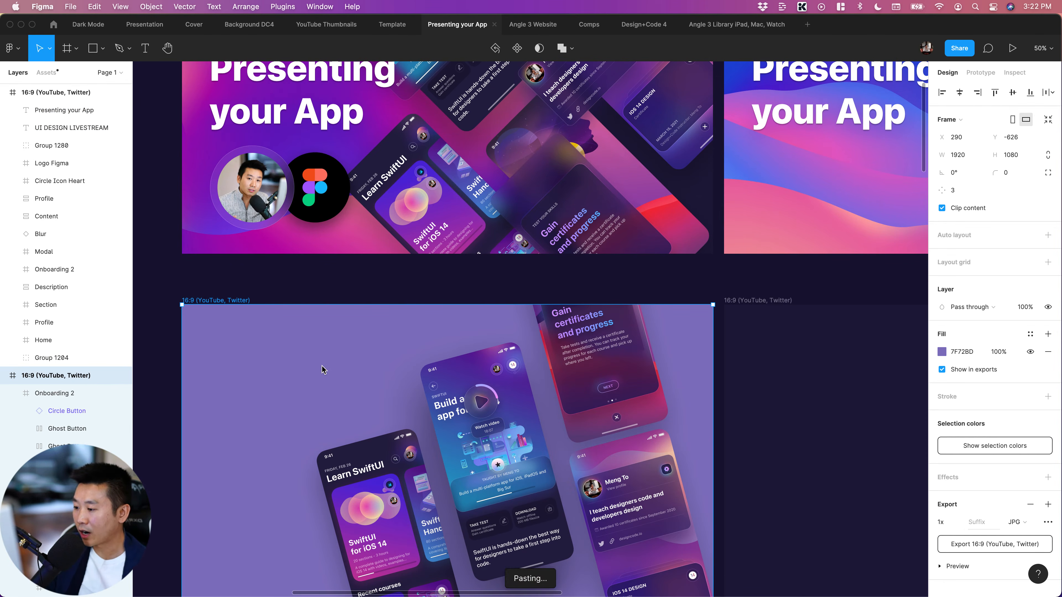
pyautogui.scroll(-3, 711, 586)
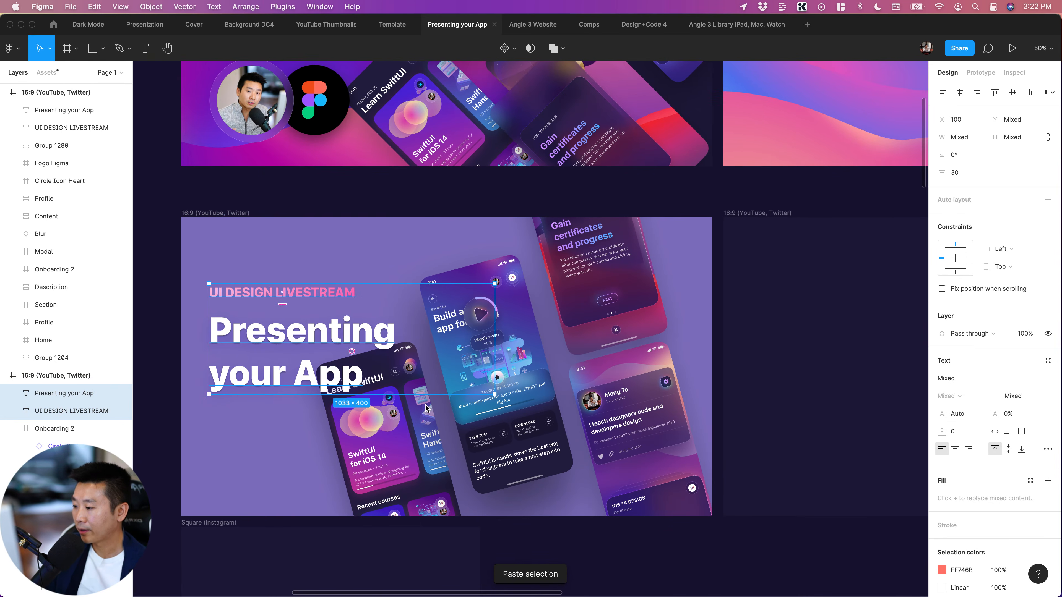
pyautogui.click(711, 588)
pyautogui.click(242, 335)
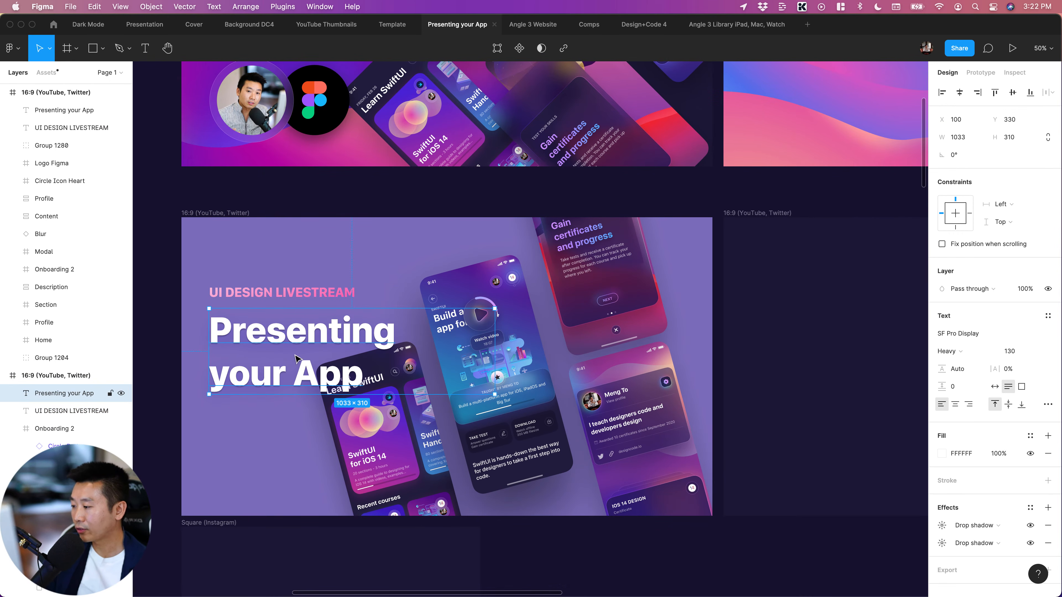
pyautogui.click(268, 294)
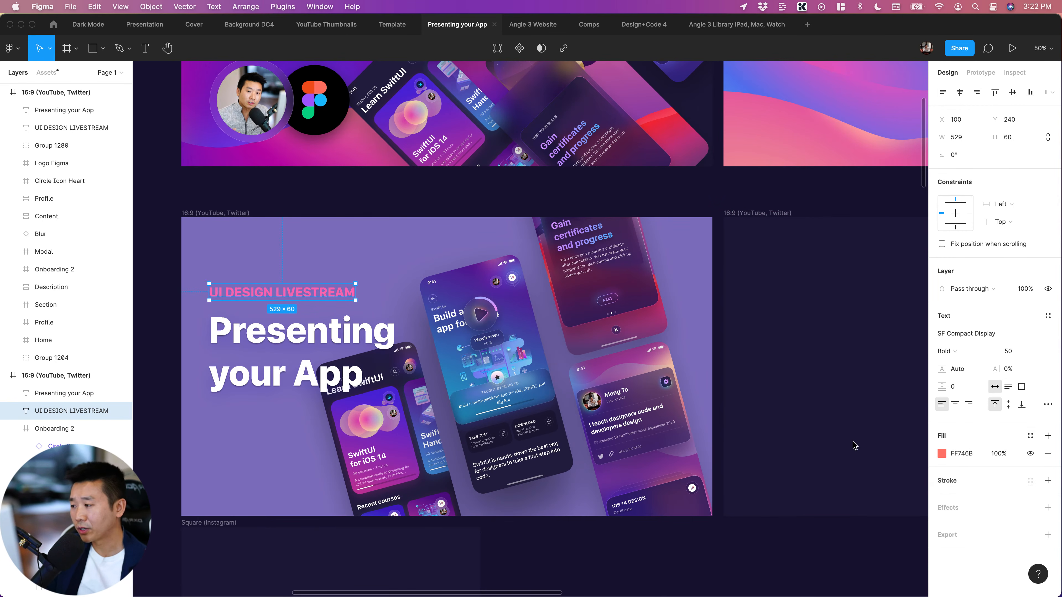
pyautogui.click(810, 576)
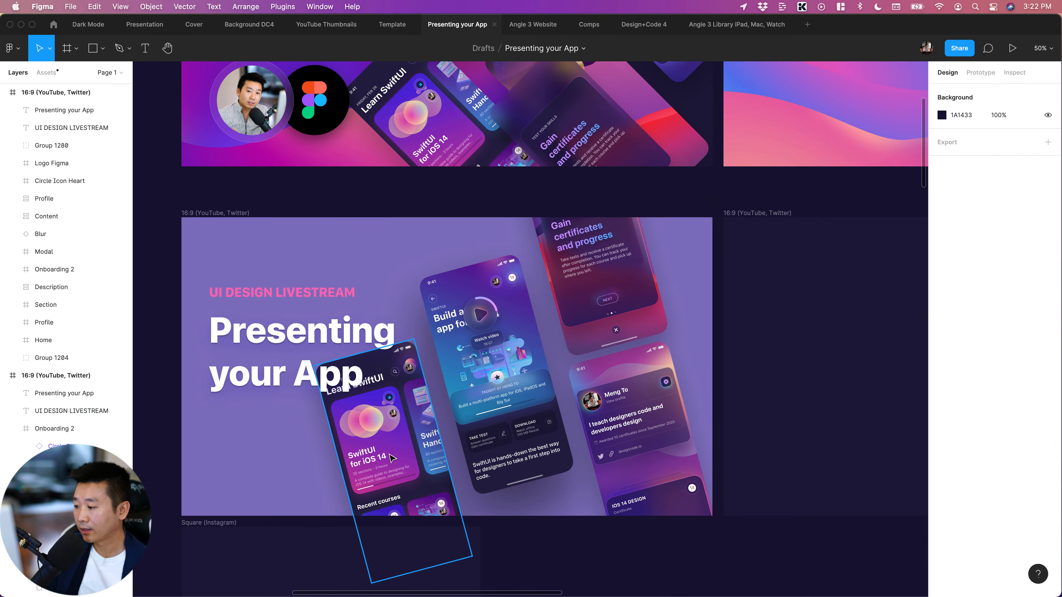
# Move the Learn SwiftUI screen down and slightly right, clear of the title, and the profile screen to about X 1417, Y 550
pyautogui.moveTo(400, 458); pyautogui.dragTo(407, 495)
pyautogui.click(664, 443)
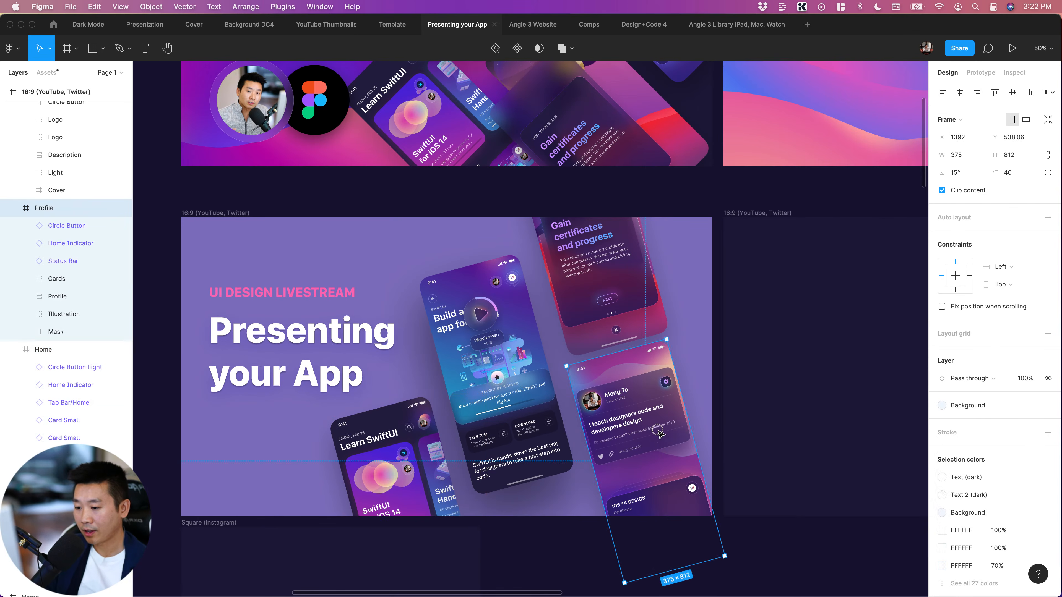
pyautogui.moveTo(646, 431); pyautogui.dragTo(655, 436)
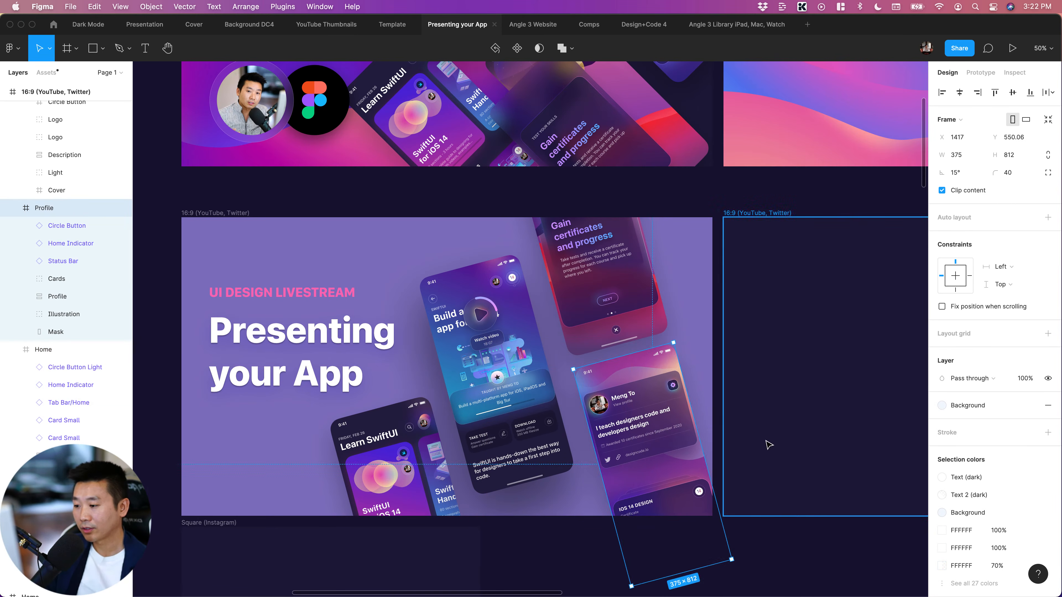
pyautogui.click(768, 444)
pyautogui.click(493, 393)
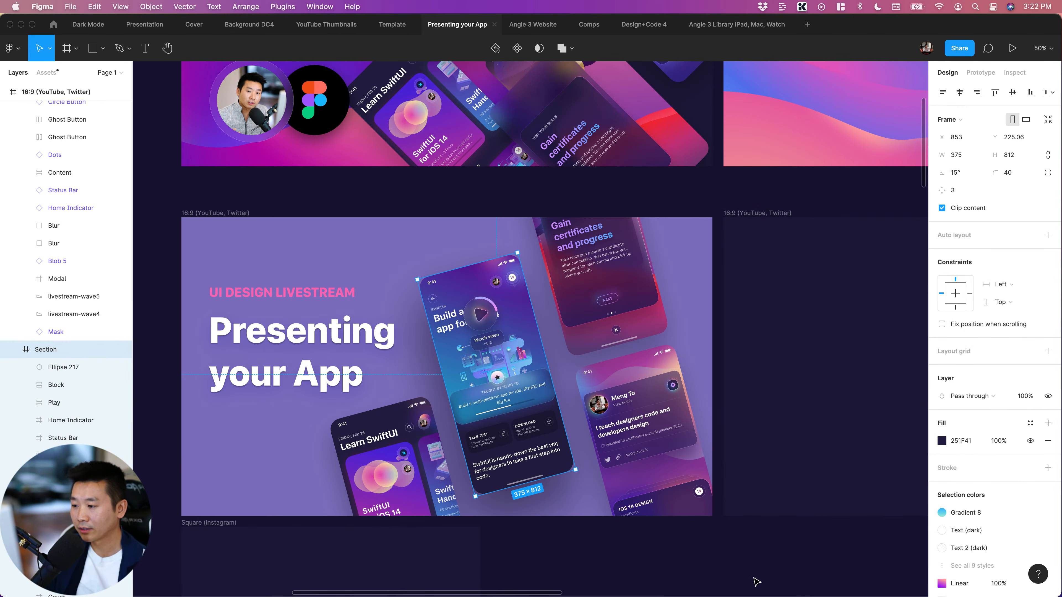
pyautogui.scroll(-2, 723, 575)
pyautogui.click(727, 562)
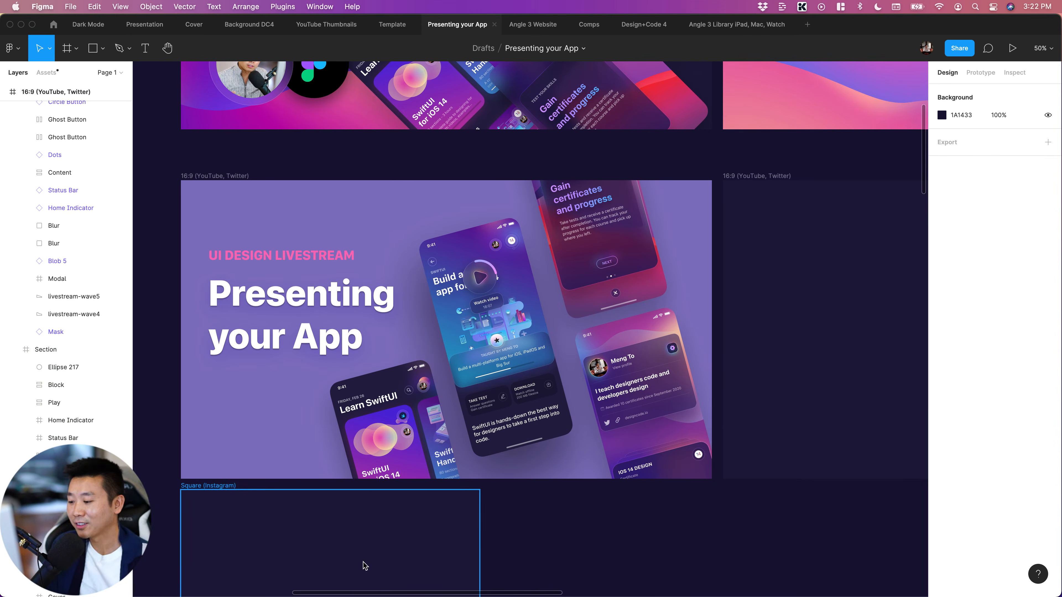
pyautogui.moveTo(352, 571)
pyautogui.click(131, 565)
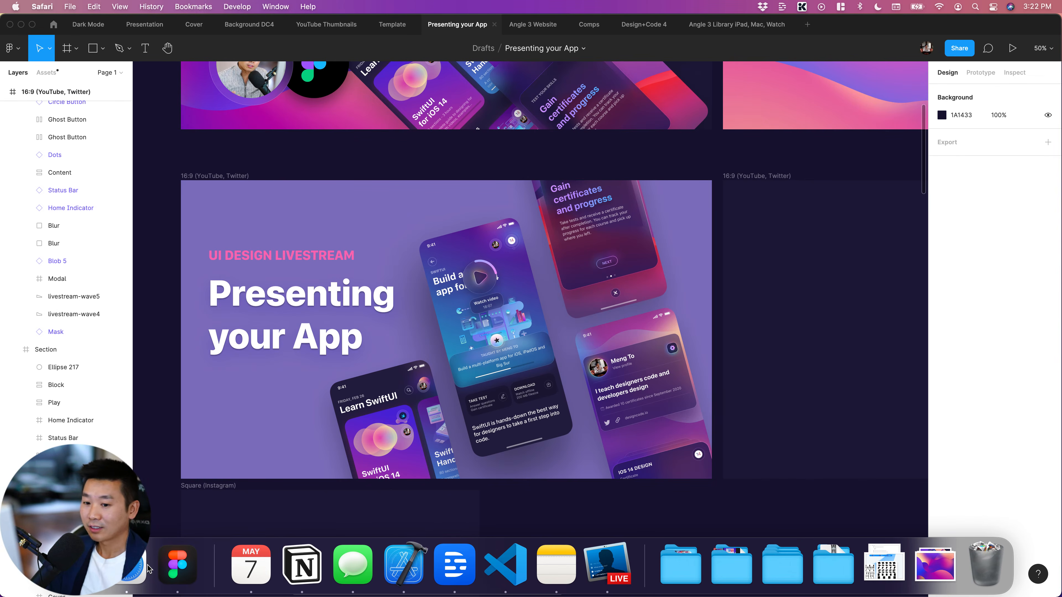
pyautogui.click(1031, 441)
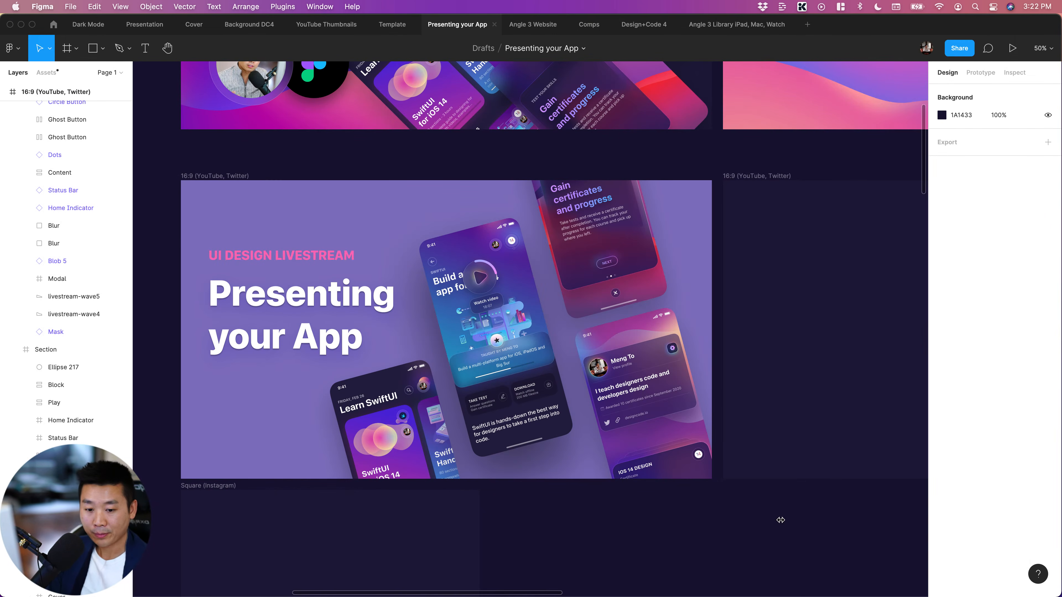
pyautogui.click(466, 424)
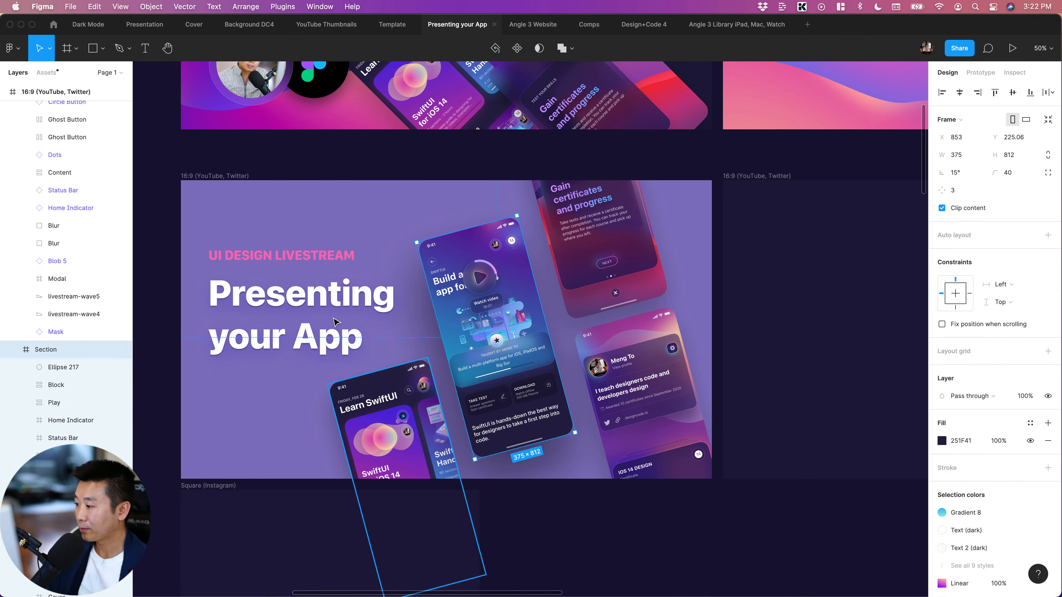
pyautogui.click(347, 328)
pyautogui.click(613, 531)
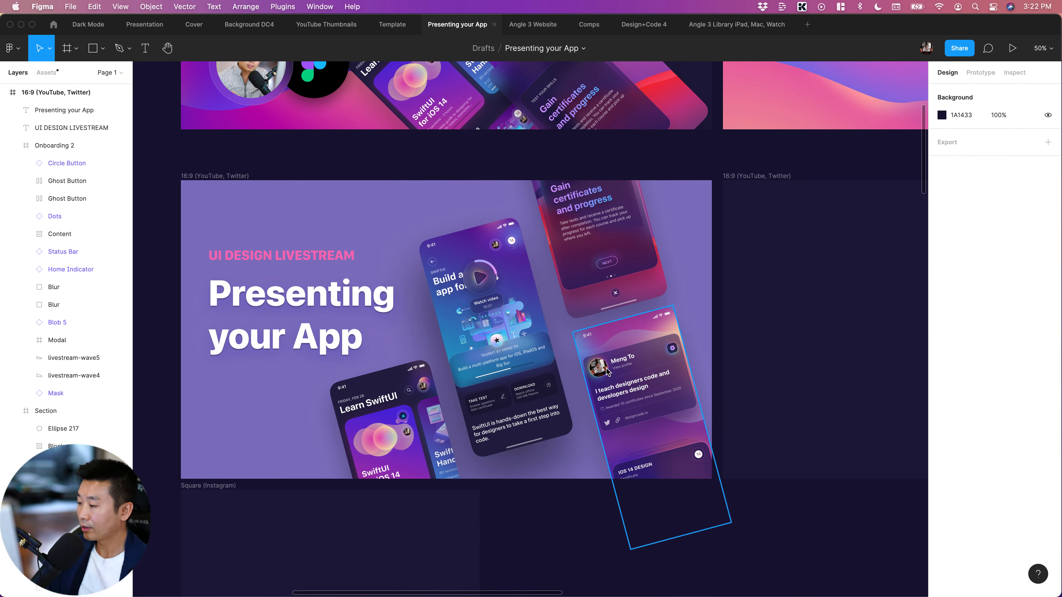
pyautogui.click(627, 373)
pyautogui.click(383, 308)
pyautogui.click(625, 291)
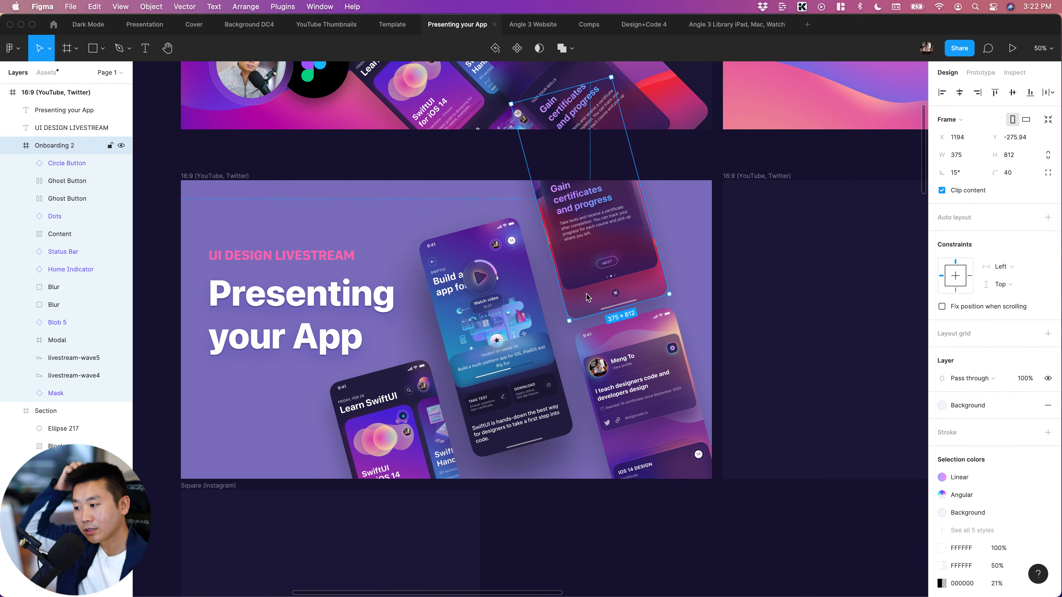
pyautogui.click(632, 401)
pyautogui.scroll(-2, 543, 494)
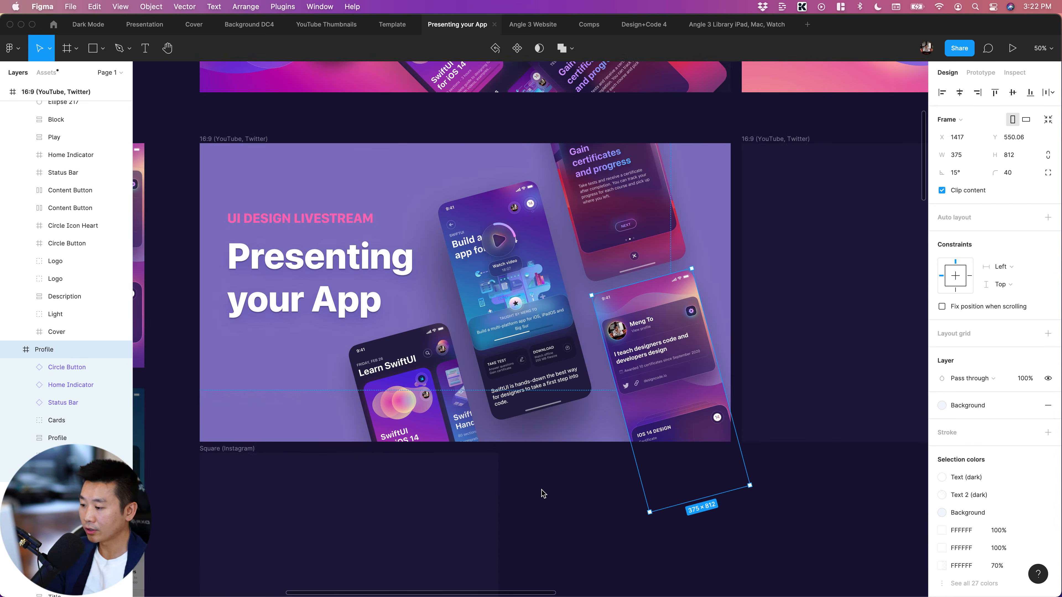
pyautogui.click(519, 312)
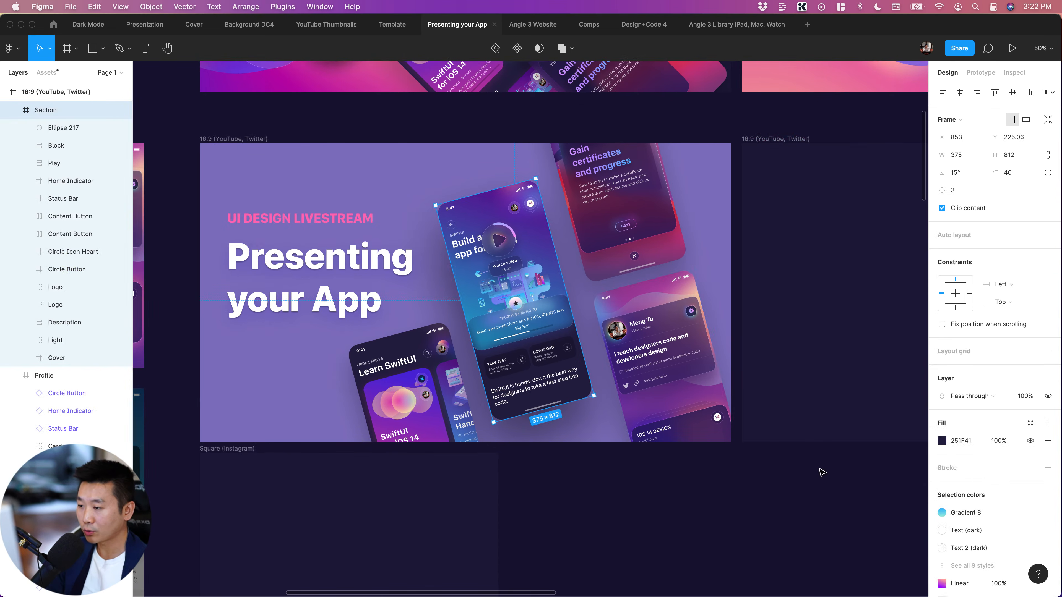
pyautogui.click(666, 557)
pyautogui.press('super+minus')
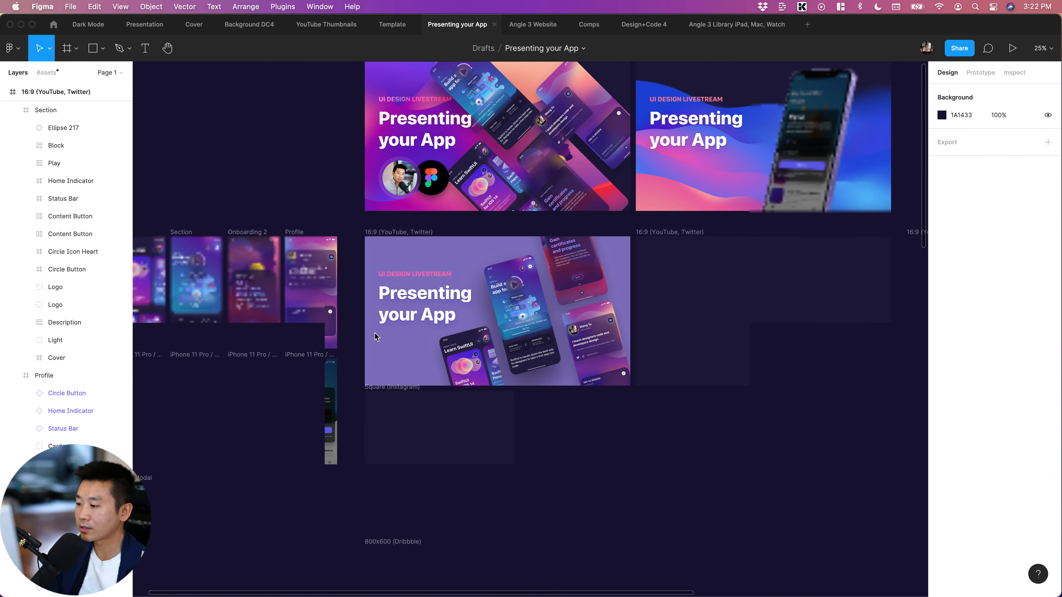
pyautogui.click(385, 233)
pyautogui.click(385, 233)
pyautogui.press('super+plus')
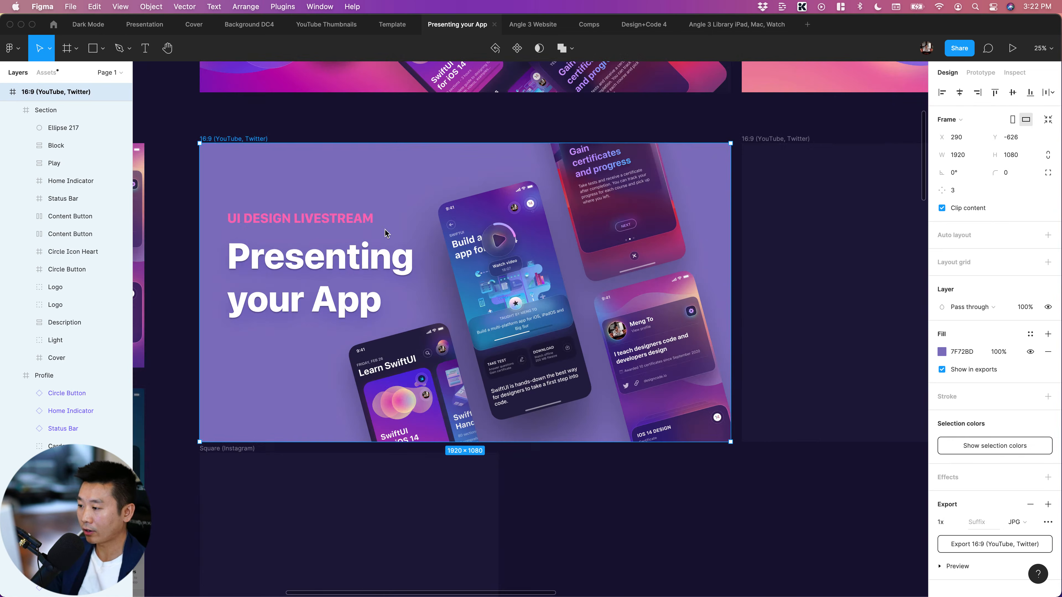
# Set the fill of the "UI DESIGN LIVESTREAM" text on the light purple frame to 000000
pyautogui.click(315, 221)
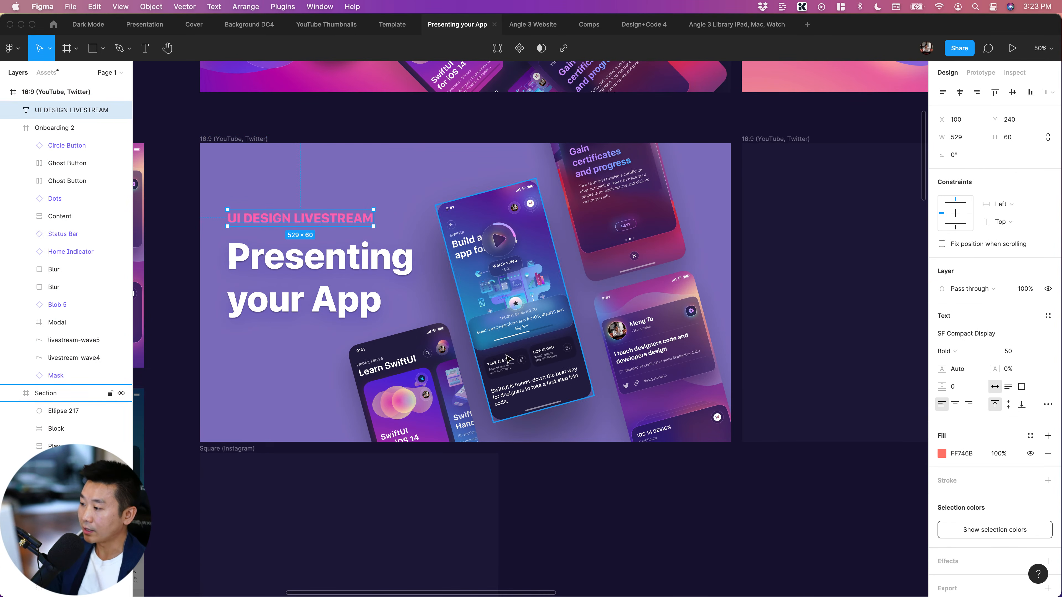
pyautogui.click(960, 454)
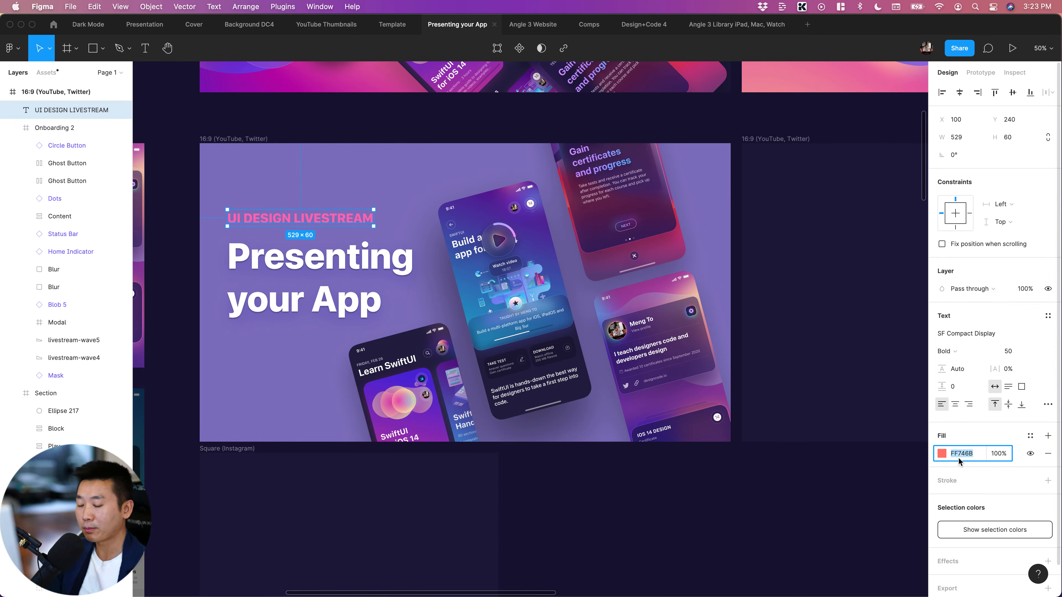
pyautogui.write('000000')
pyautogui.press('Return')
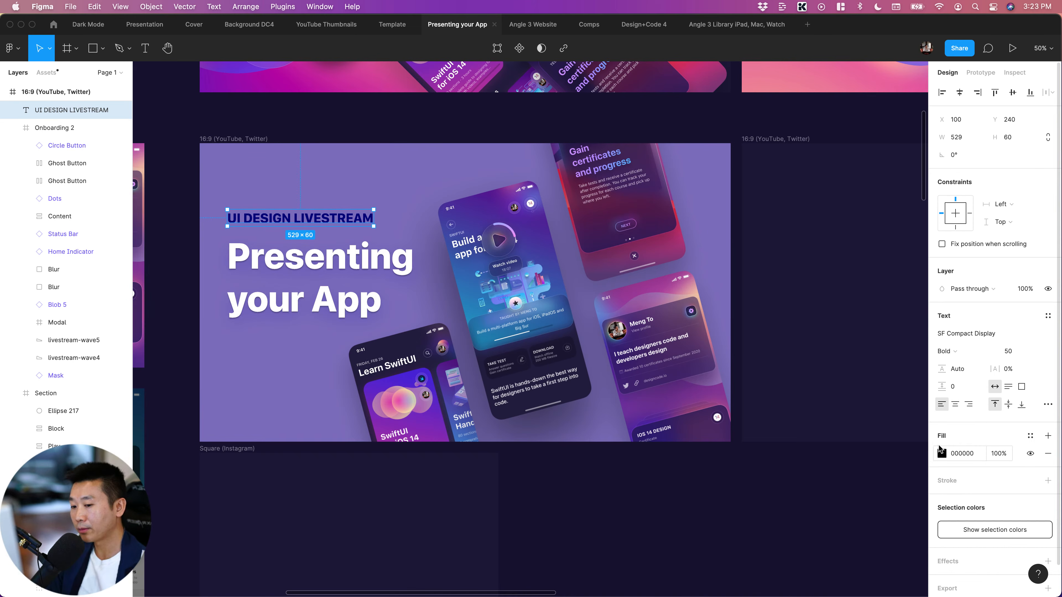
# Recolour the "UI DESIGN LIVESTREAM" text with a purple sampled from the profile screen and lighten it to pale pink F8D1FF
pyautogui.press('i')
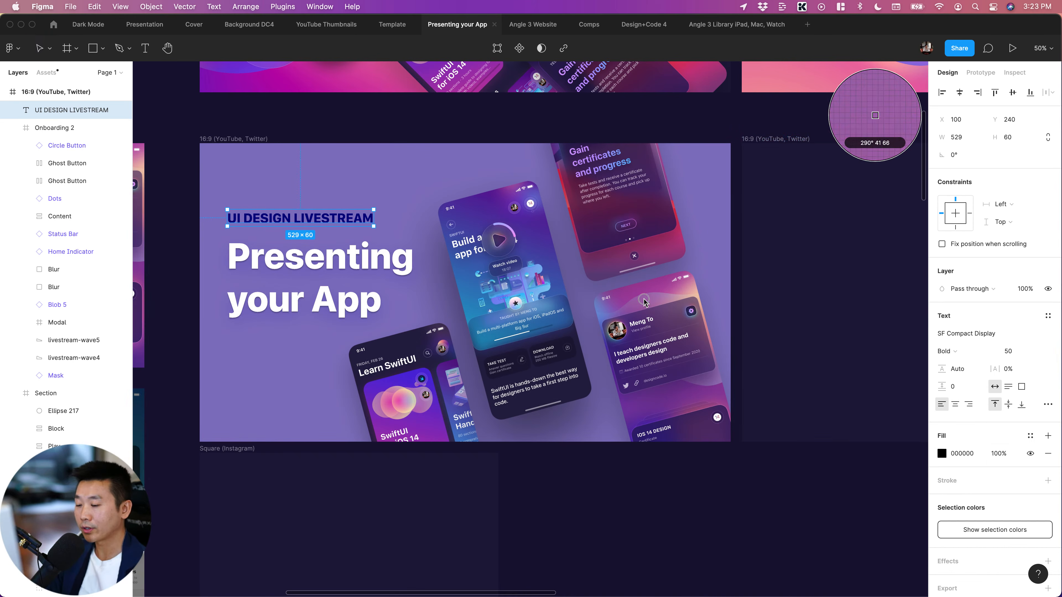
pyautogui.click(646, 300)
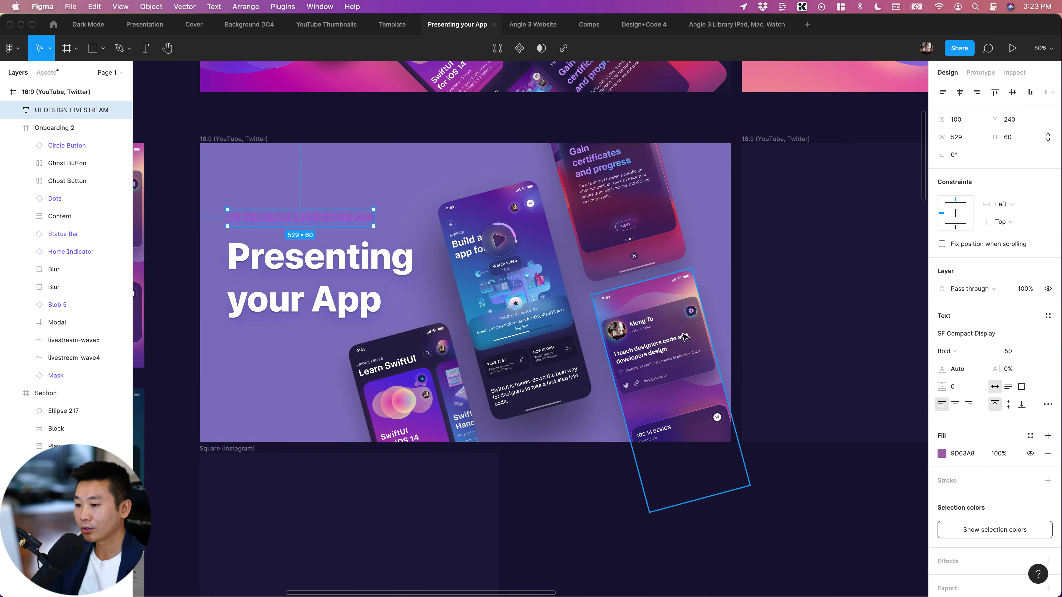
pyautogui.click(942, 453)
pyautogui.moveTo(853, 380); pyautogui.dragTo(819, 321)
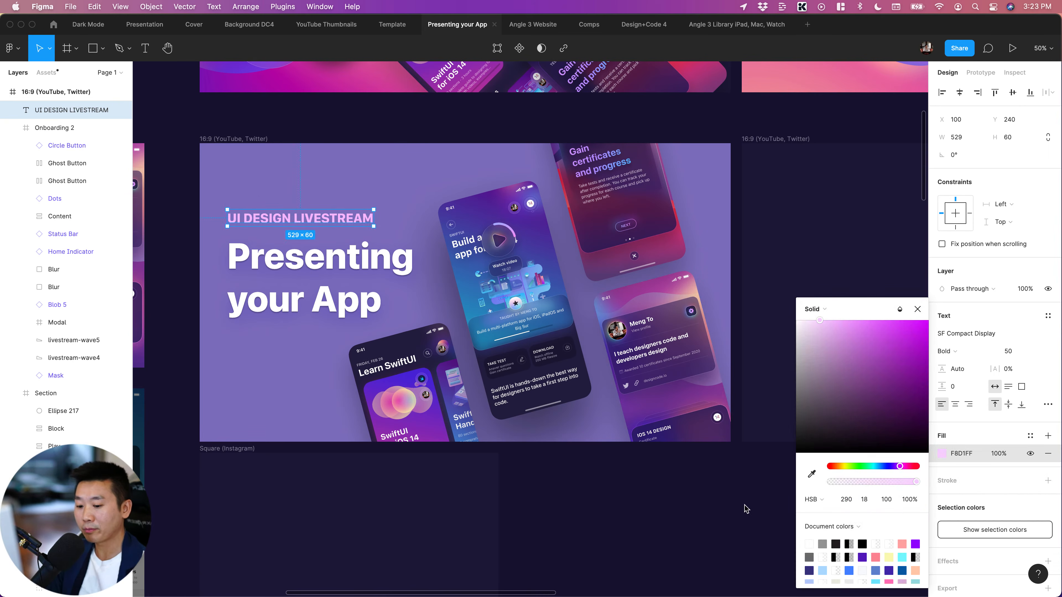
# Try light blue 99D0FF on the "UI DESIGN LIVESTREAM" text, and darken the fill back to 000000
pyautogui.click(823, 571)
pyautogui.moveTo(834, 332)
pyautogui.mouseDown()
pyautogui.moveTo(818, 308)
pyautogui.moveTo(889, 280)
pyautogui.moveTo(849, 278)
pyautogui.mouseUp()
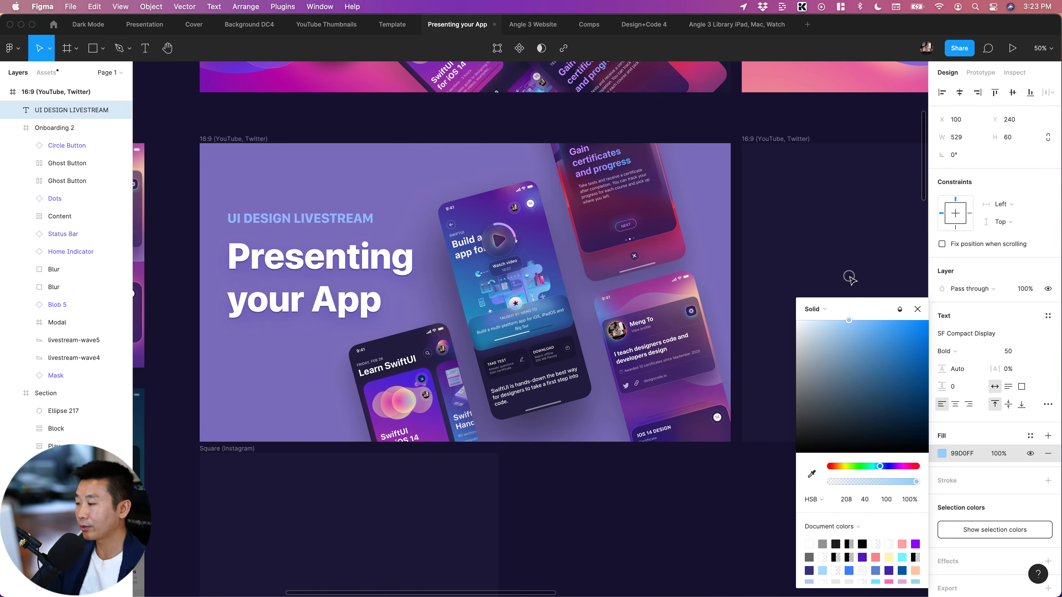
pyautogui.moveTo(819, 398); pyautogui.dragTo(701, 592)
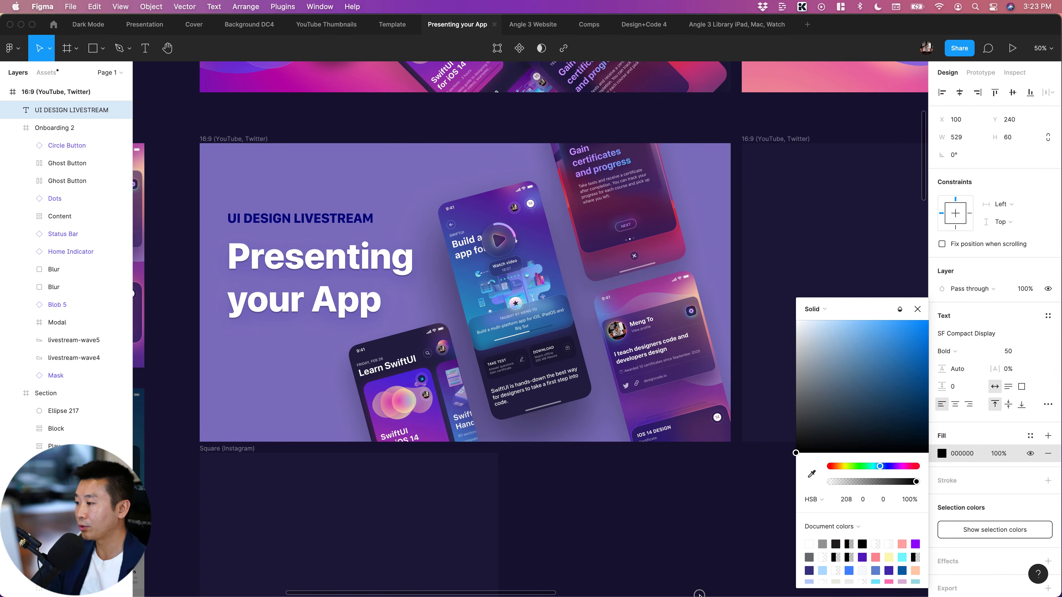
pyautogui.click(676, 517)
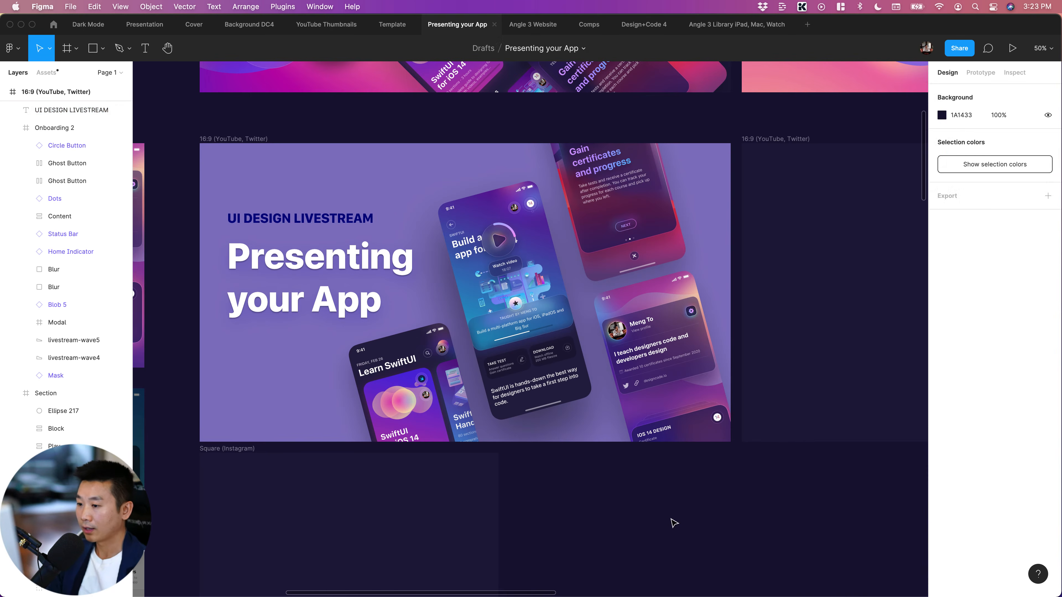
# Browse the saved color styles for a background fill on the light purple 16:9 frame
pyautogui.scroll(-3, 675, 521)
pyautogui.press('-')
pyautogui.scroll(-10, 673, 521)
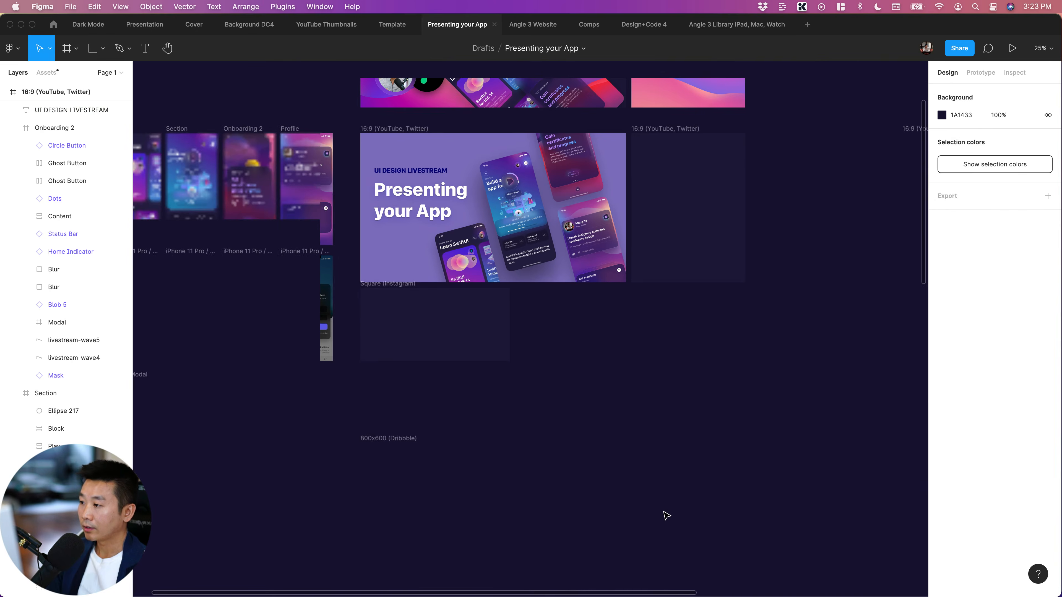
pyautogui.scroll(10, 542, 522)
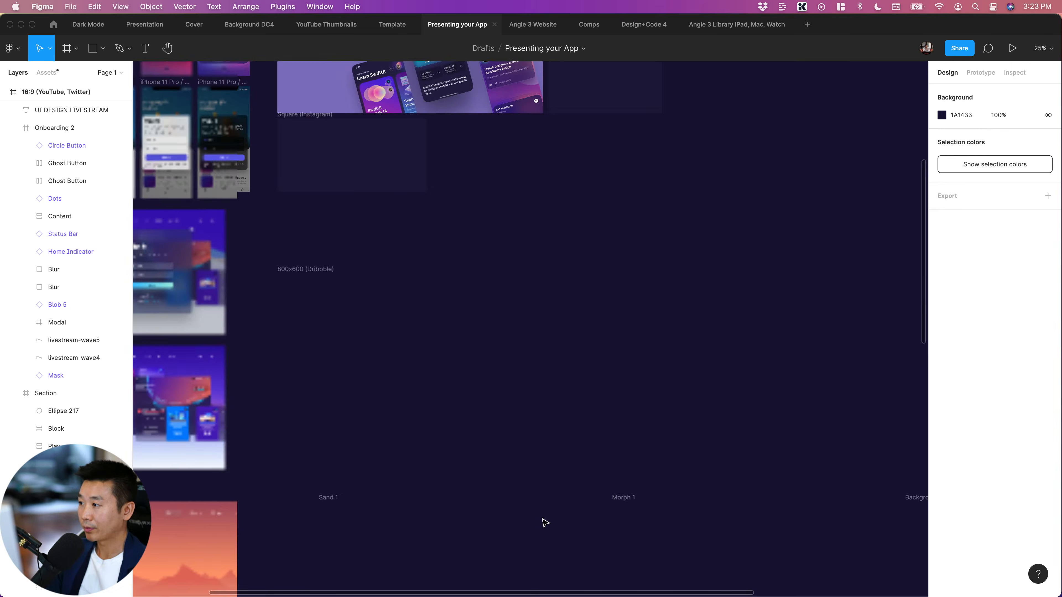
pyautogui.hscroll(-1, 381, 243)
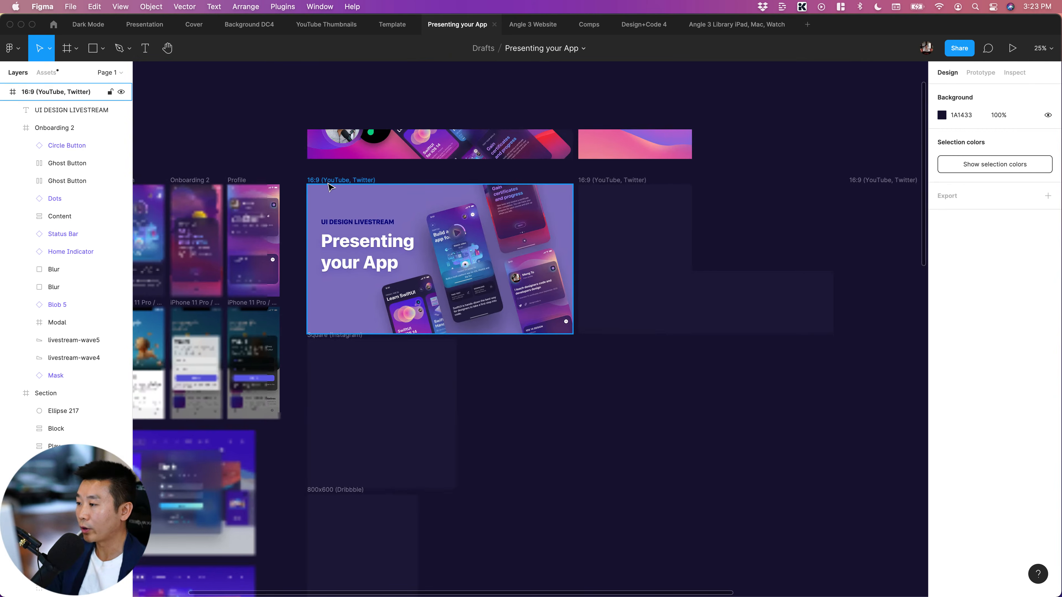
pyautogui.click(371, 204)
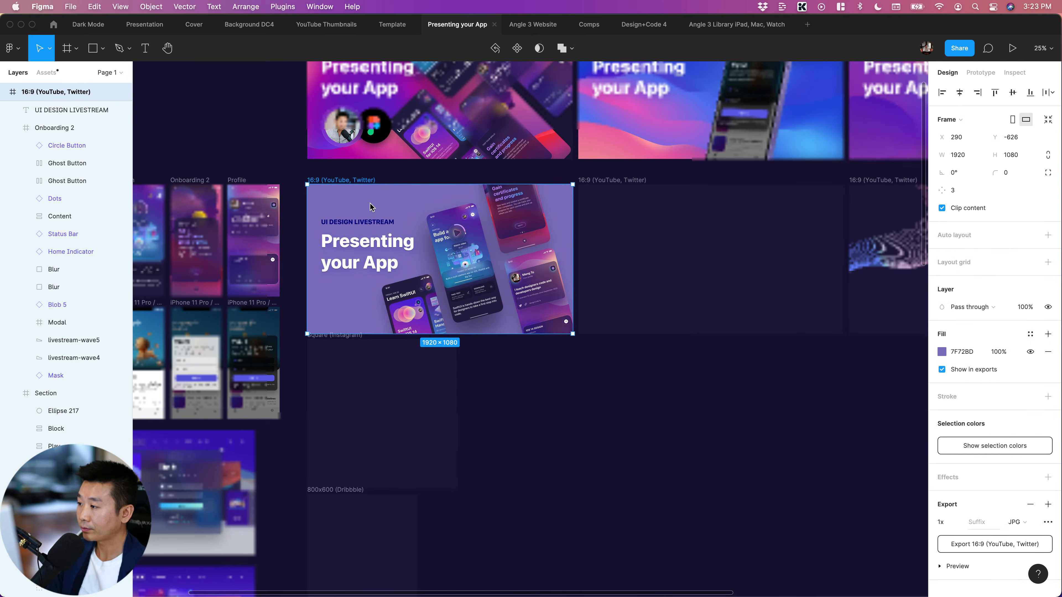
pyautogui.scroll(5, 364, 203)
pyautogui.scroll(3, 364, 203)
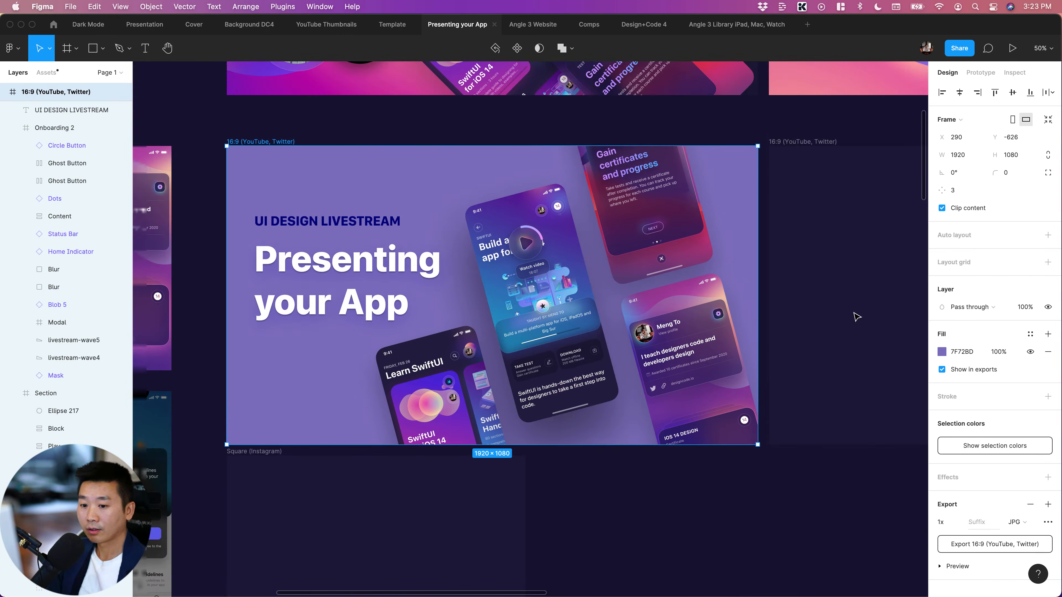
pyautogui.click(1031, 334)
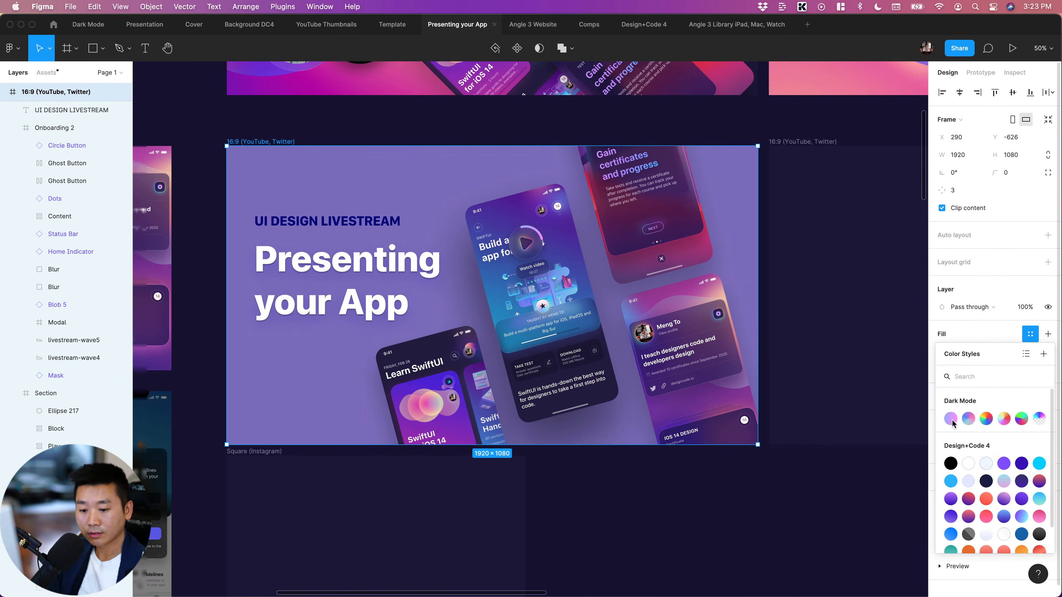
pyautogui.scroll(-2, 981, 500)
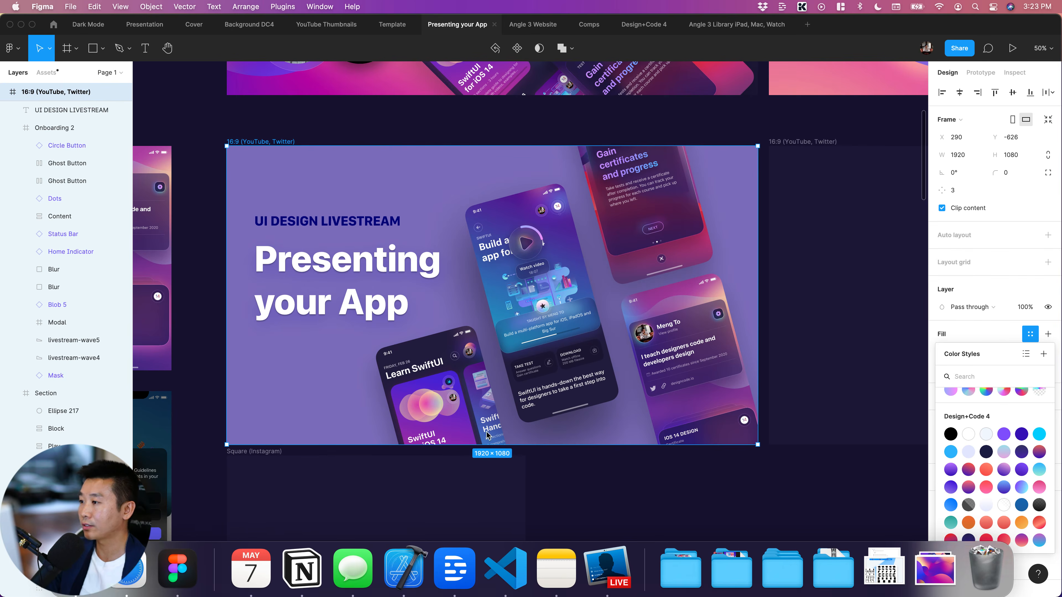
# Switch to Safari and open grabient.com
pyautogui.press('super+Tab')
pyautogui.press('super+l')
pyautogui.write('g')
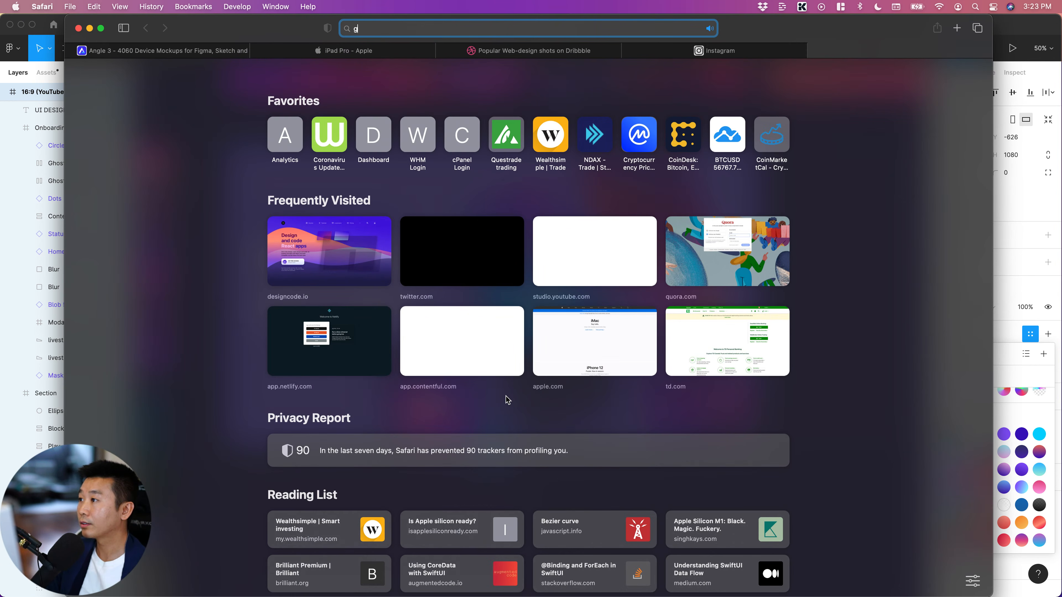
pyautogui.write('rabient')
pyautogui.press('Return')
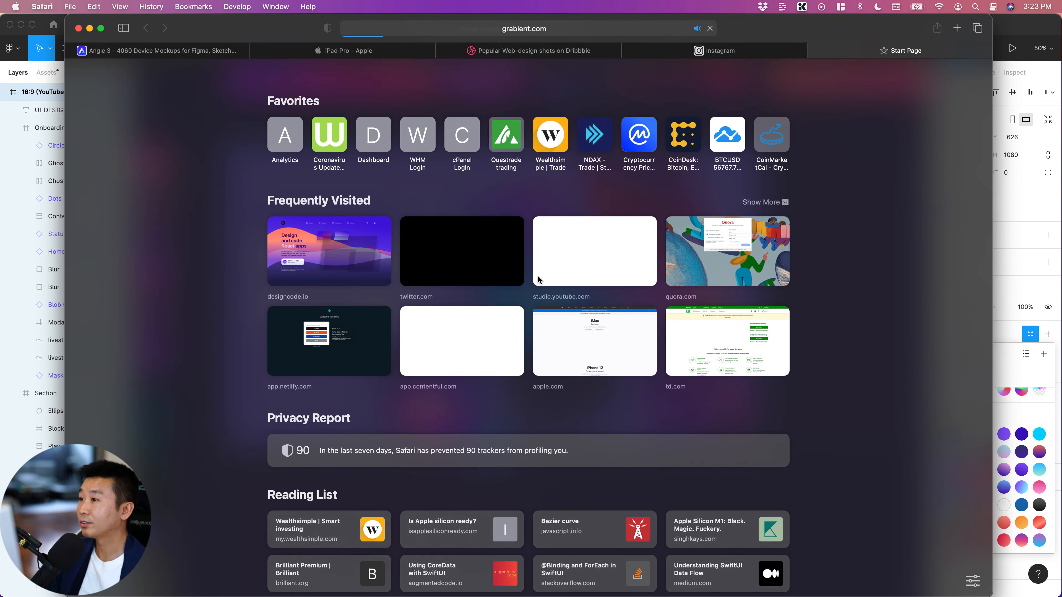
# Browse the gradient presets on grabient.com and switch back to Figma
pyautogui.scroll(-3, 152, 329)
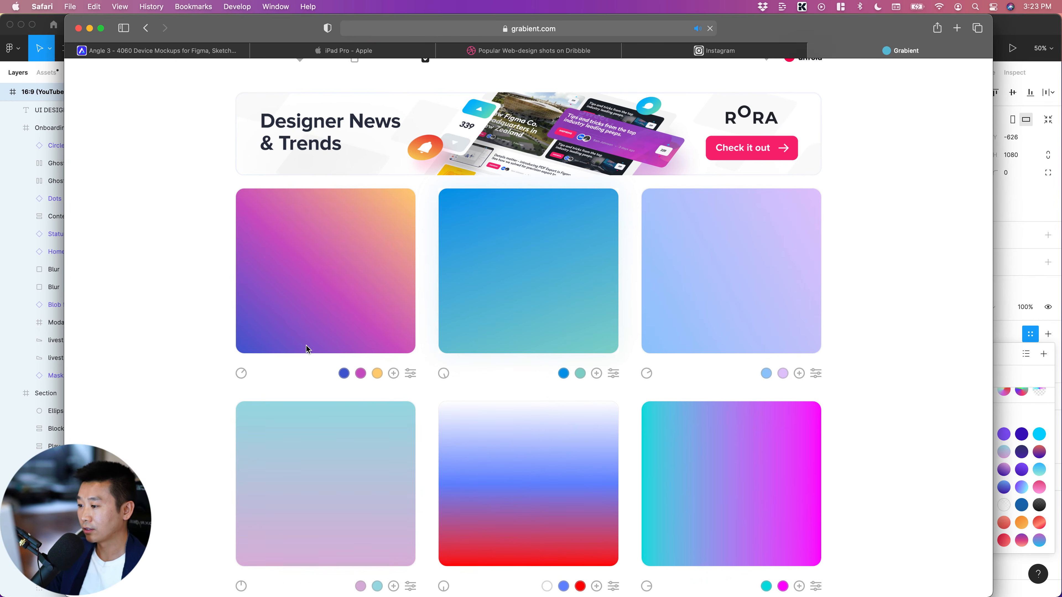
pyautogui.scroll(-10, 725, 423)
pyautogui.press('super+Tab')
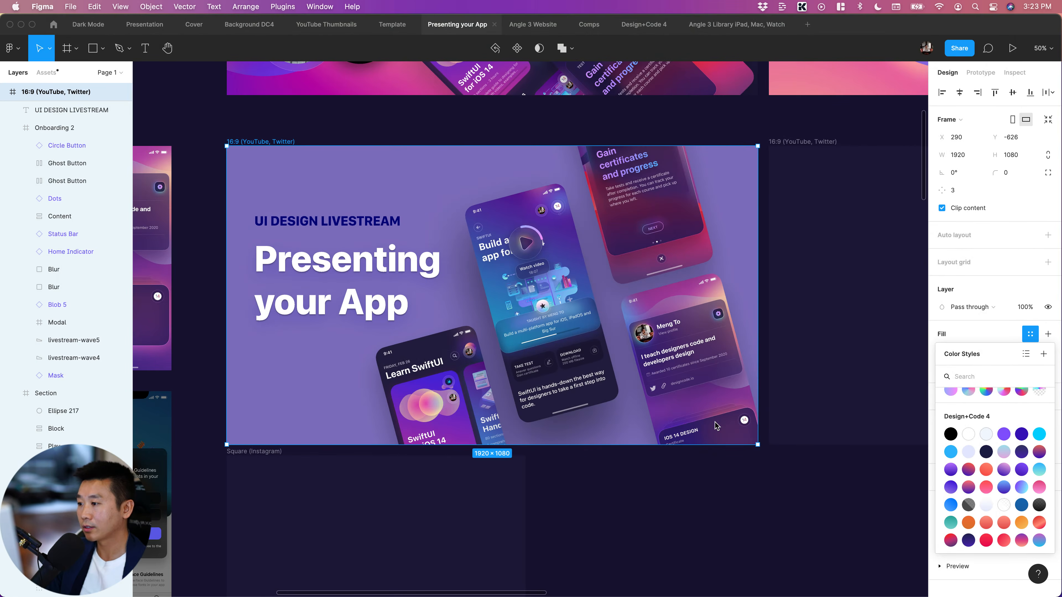
# Try the Gradient 9 and Gradient 11 color styles as the fill of the 16:9 frame
pyautogui.hscroll(-2, 585, 221)
pyautogui.hscroll(2, 585, 220)
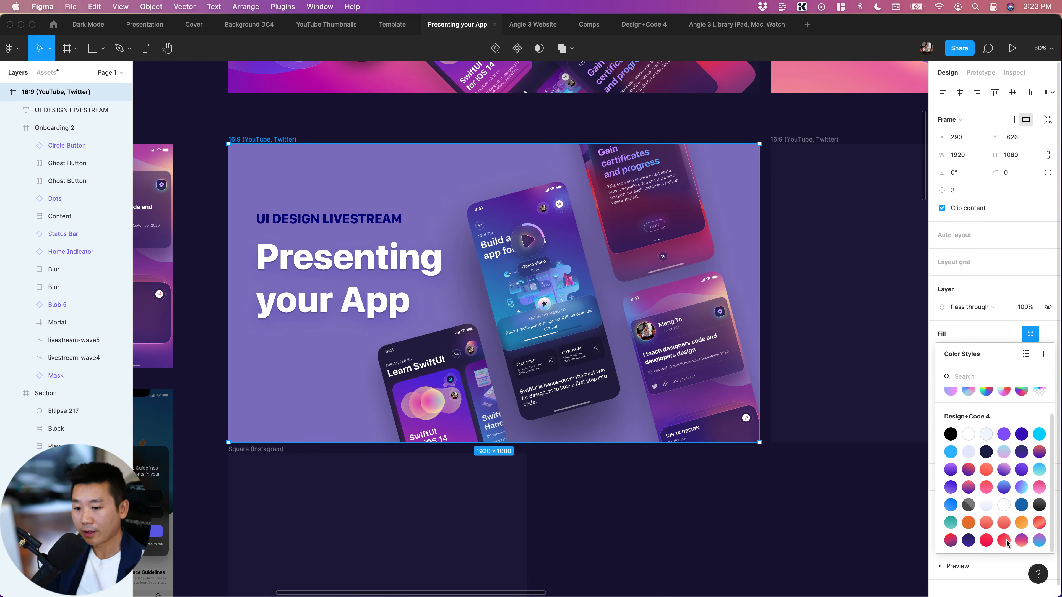
pyautogui.scroll(1, 1009, 490)
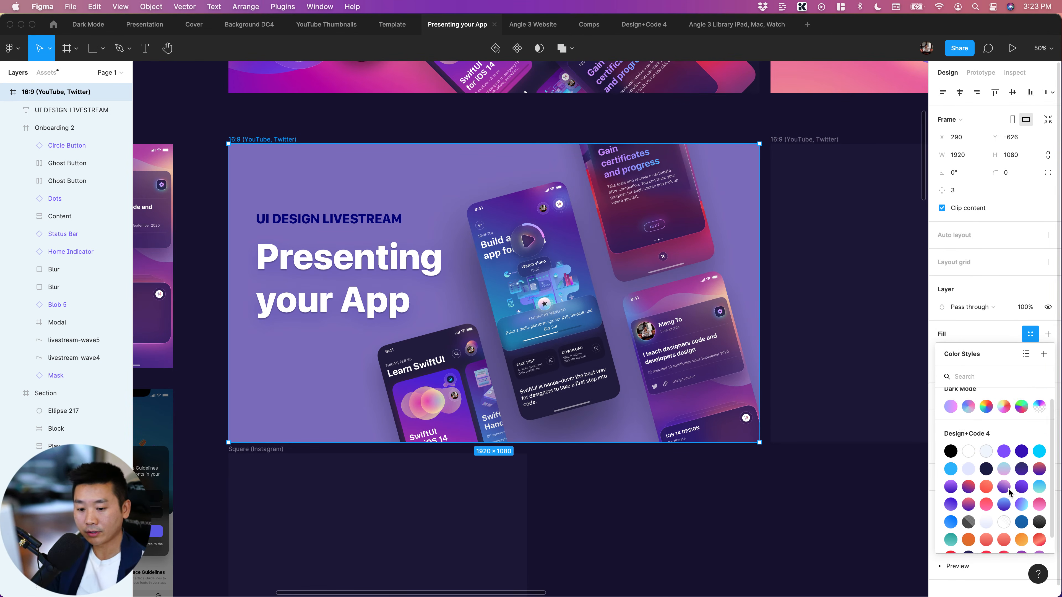
pyautogui.click(952, 504)
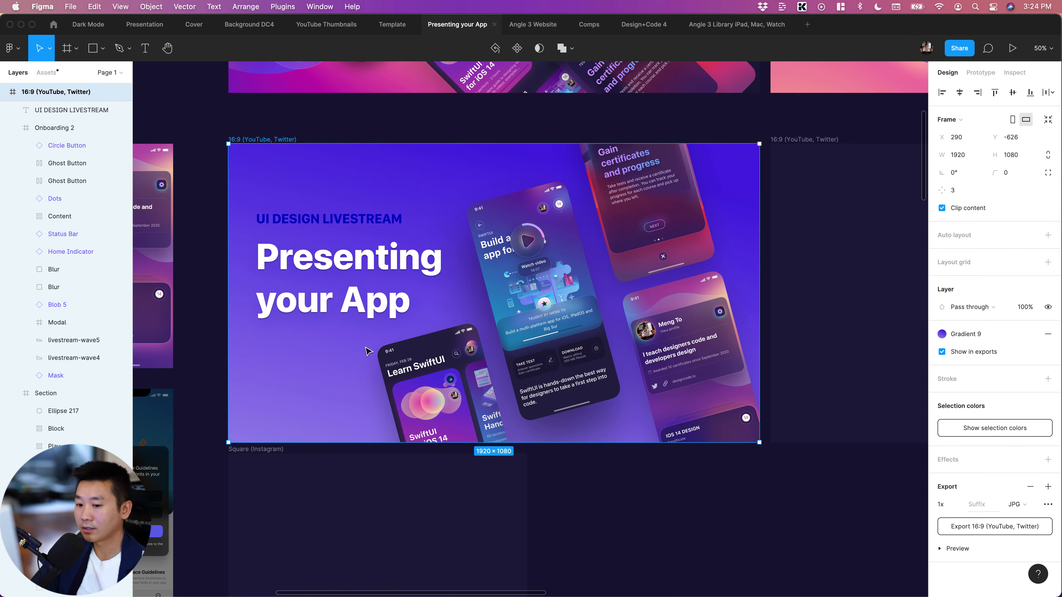
pyautogui.click(943, 333)
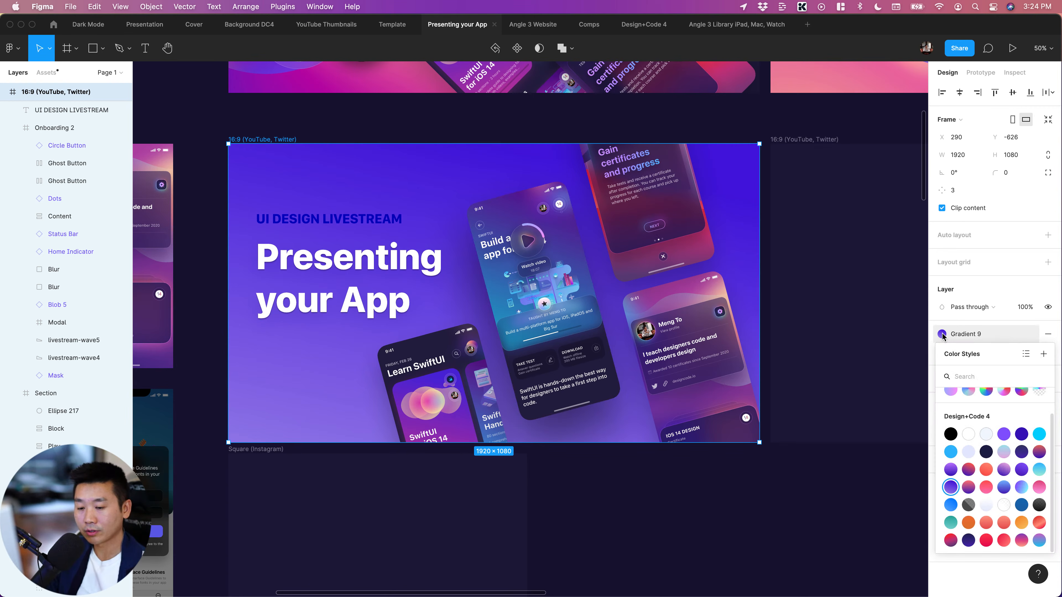
pyautogui.click(986, 487)
# Apply the light blue Gradient 8 color style to the 16:9 frame's fill and deselect the frame
pyautogui.click(942, 333)
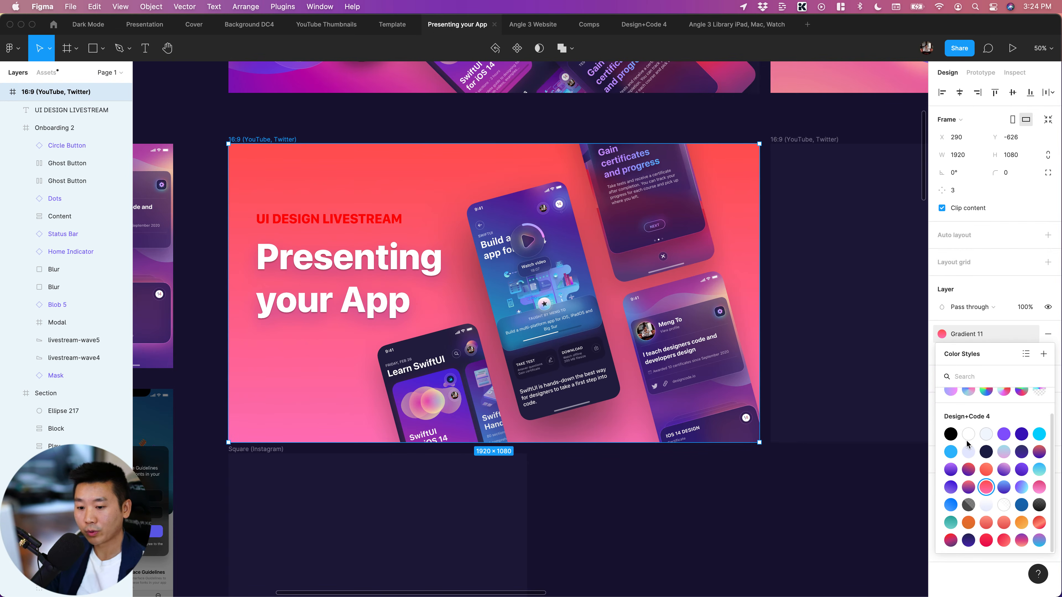
pyautogui.scroll(2, 961, 449)
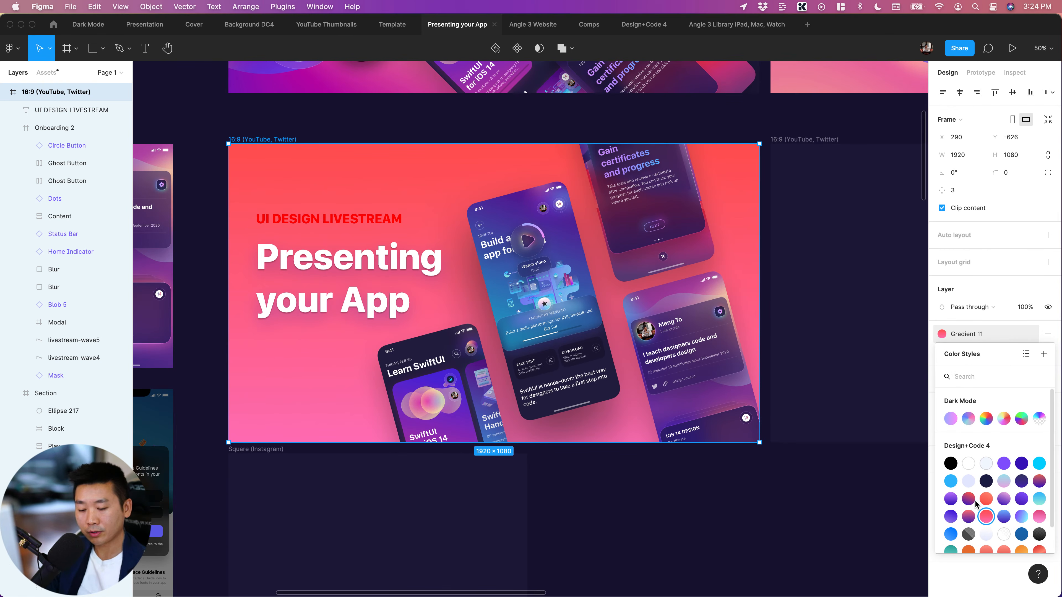
pyautogui.click(662, 526)
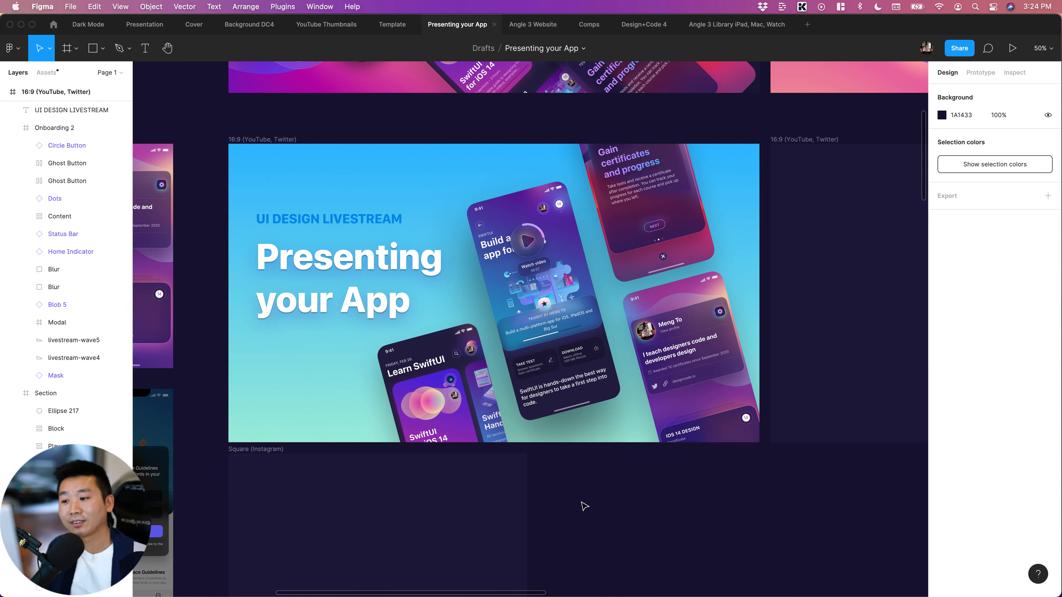
# Look through the Mountain, Sand, Morph and Background frames elsewhere on the page for a background illustration
pyautogui.press('-')
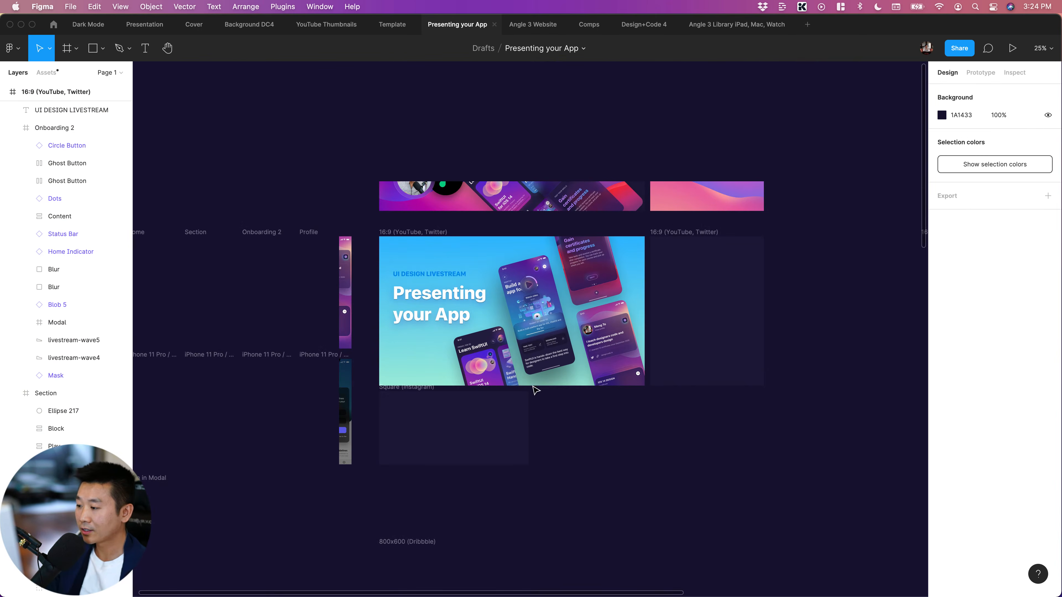
pyautogui.scroll(-2, 534, 389)
pyautogui.hscroll(2, 535, 388)
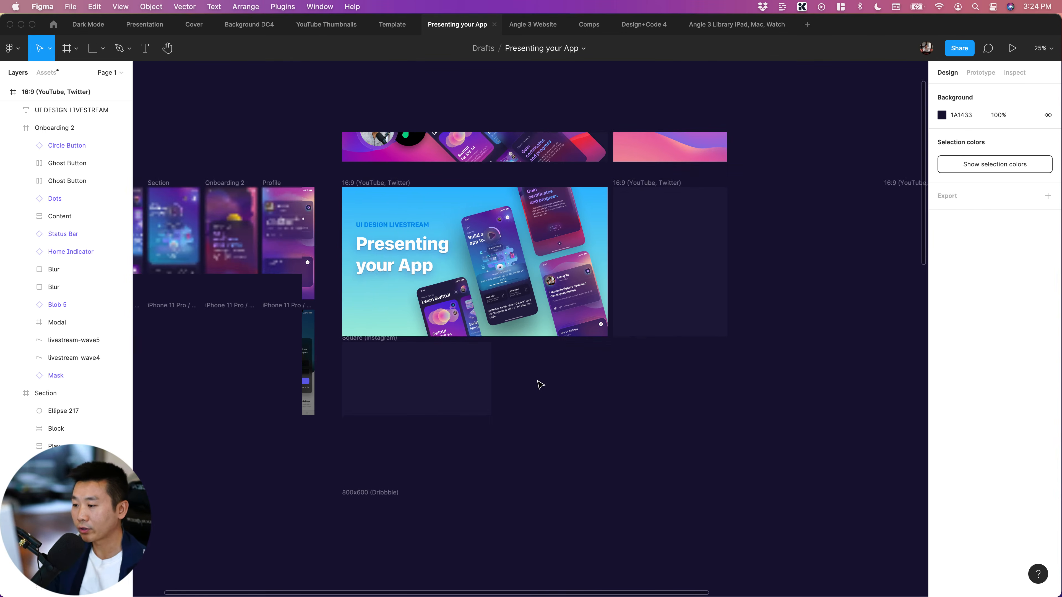
pyautogui.scroll(-2, 541, 385)
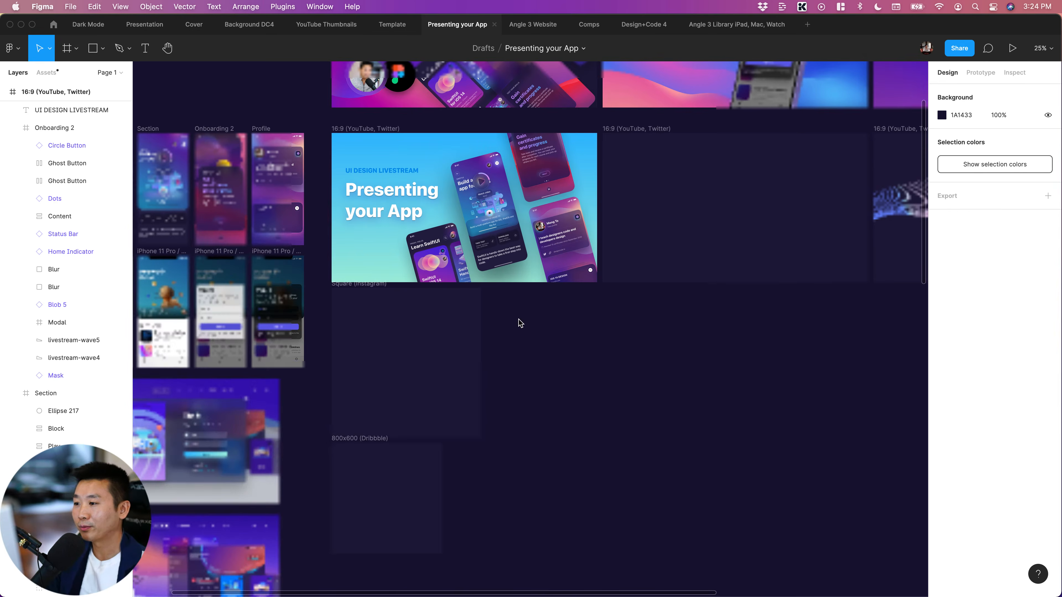
pyautogui.hscroll(2, 519, 320)
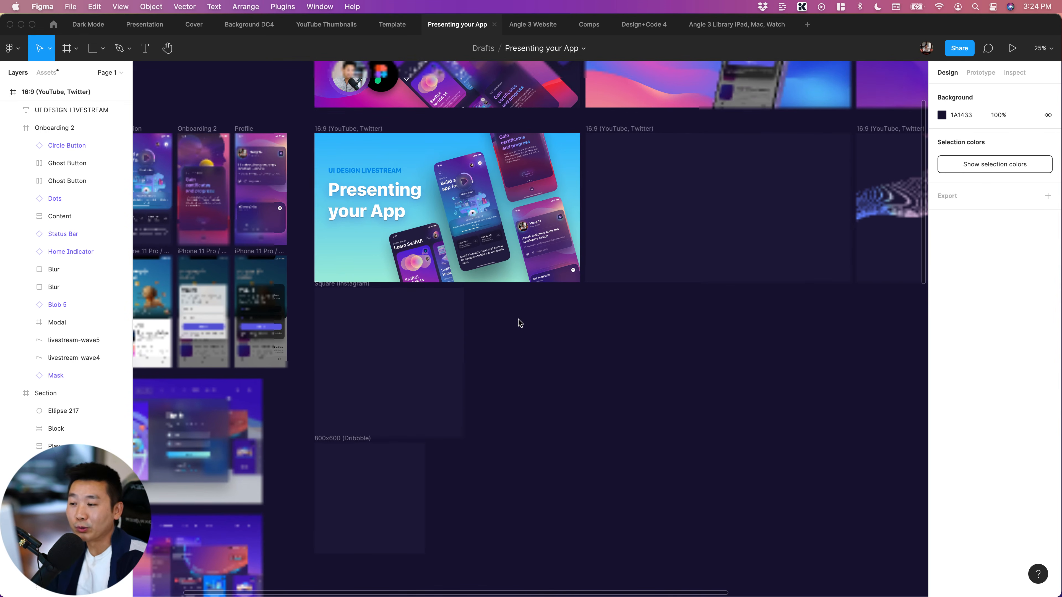
pyautogui.scroll(-8, 541, 396)
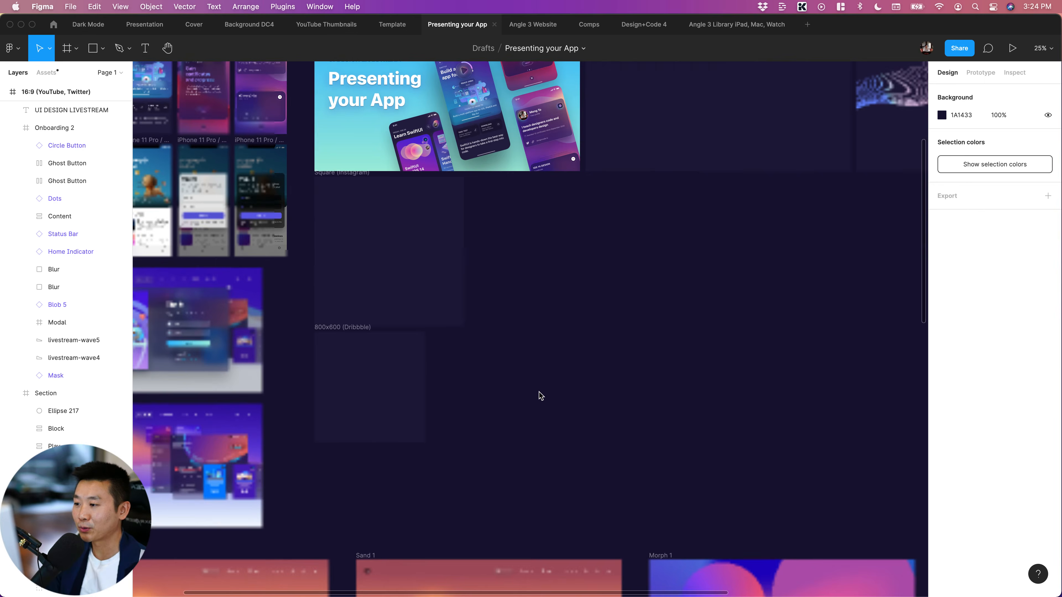
pyautogui.hscroll(-3, 385, 459)
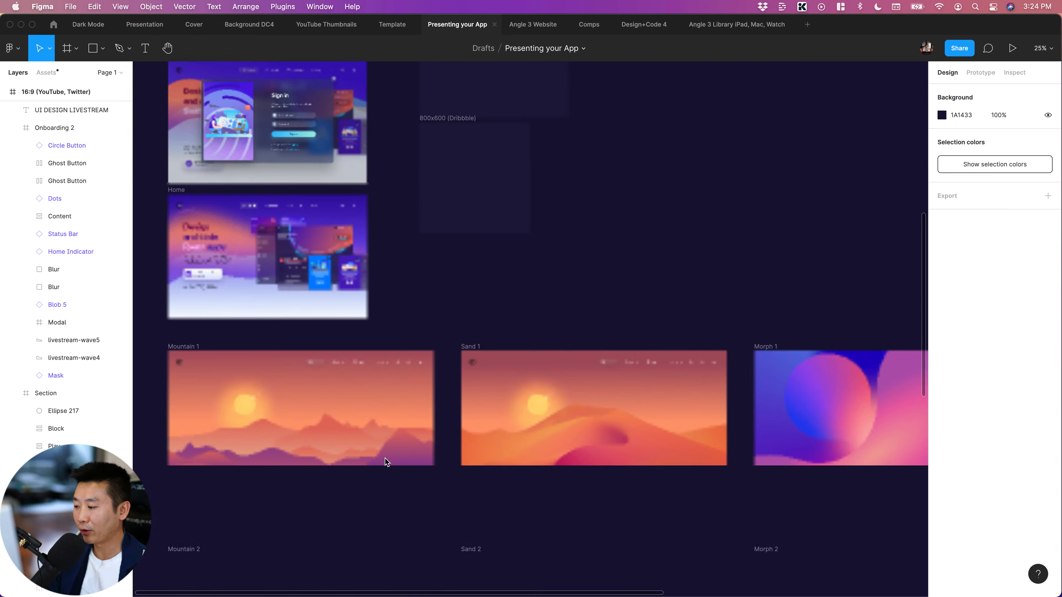
pyautogui.scroll(-5, 386, 459)
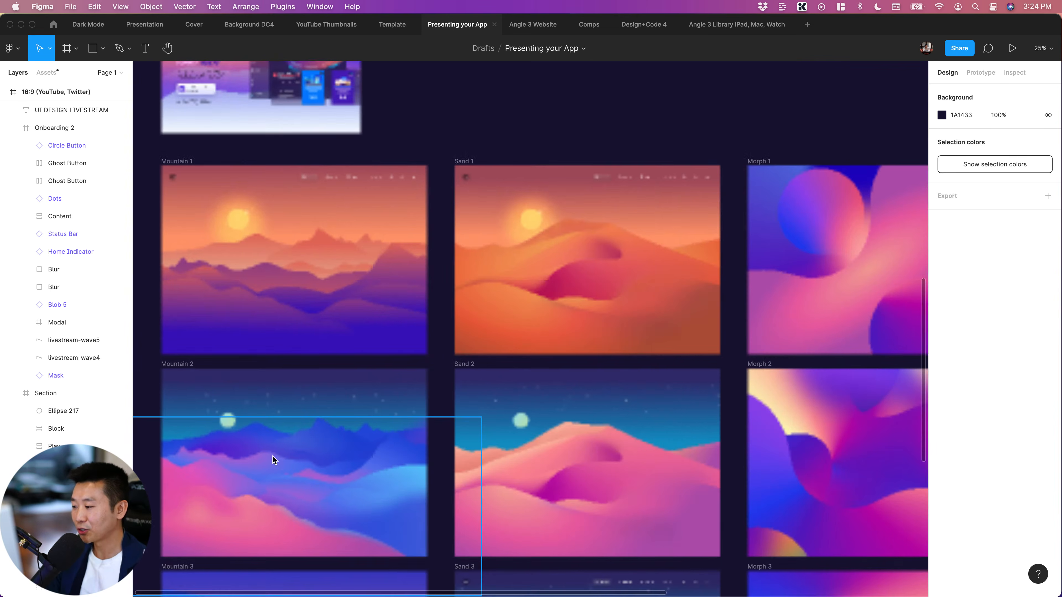
pyautogui.scroll(-2, 273, 456)
pyautogui.scroll(-10, 322, 454)
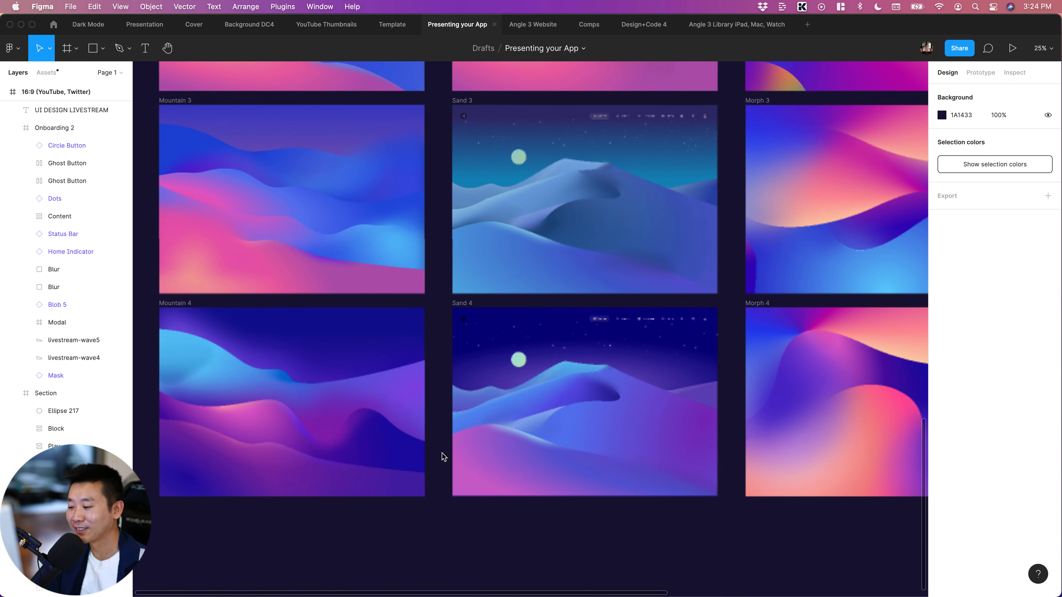
pyautogui.press('-')
pyautogui.hscroll(1, 471, 465)
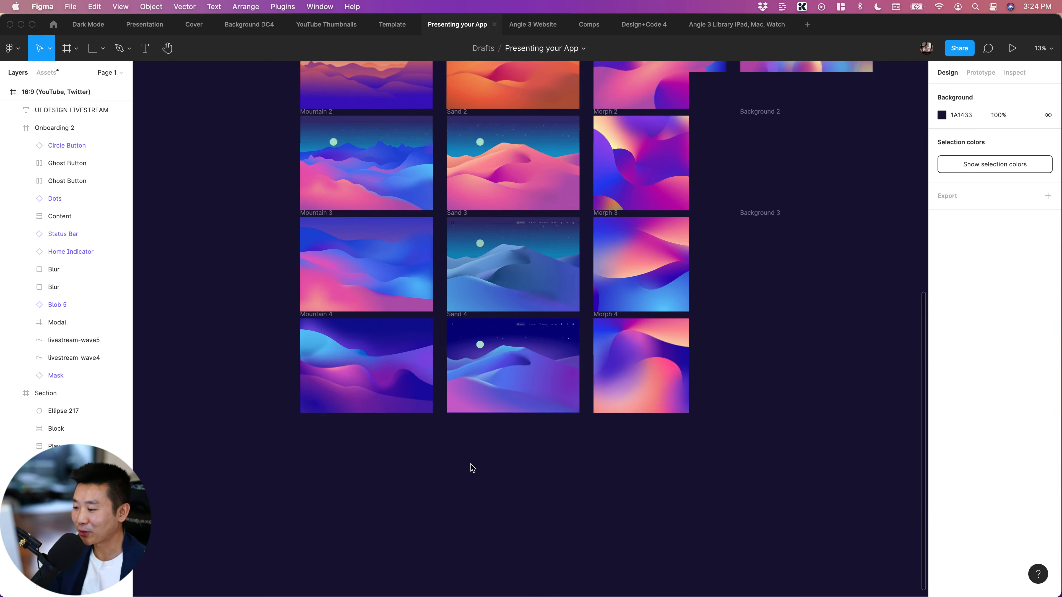
pyautogui.hscroll(-1, 473, 462)
pyautogui.scroll(1, 474, 461)
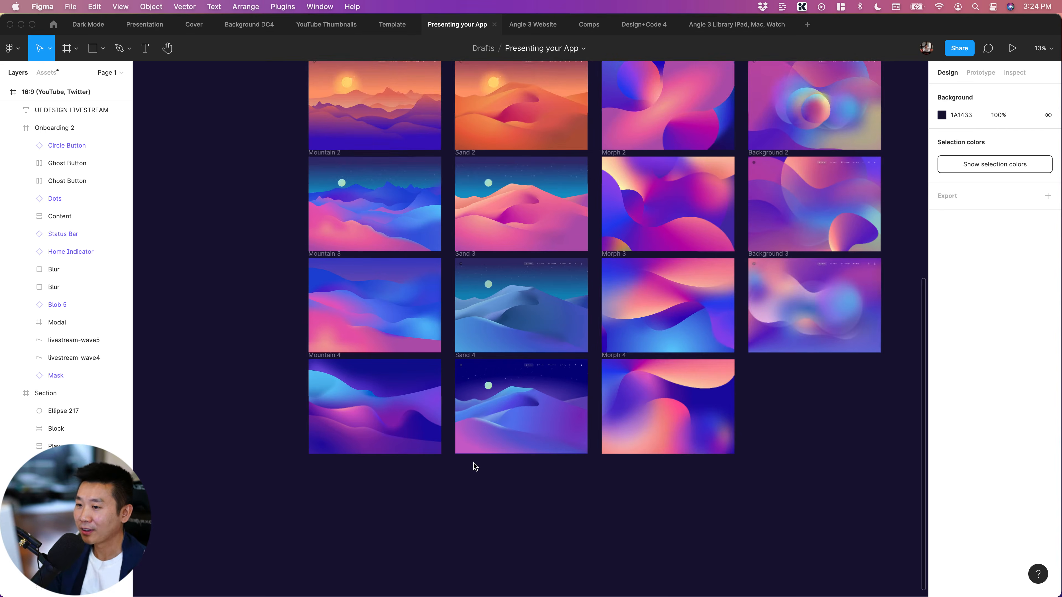
pyautogui.scroll(2, 474, 463)
pyautogui.hscroll(2, 474, 463)
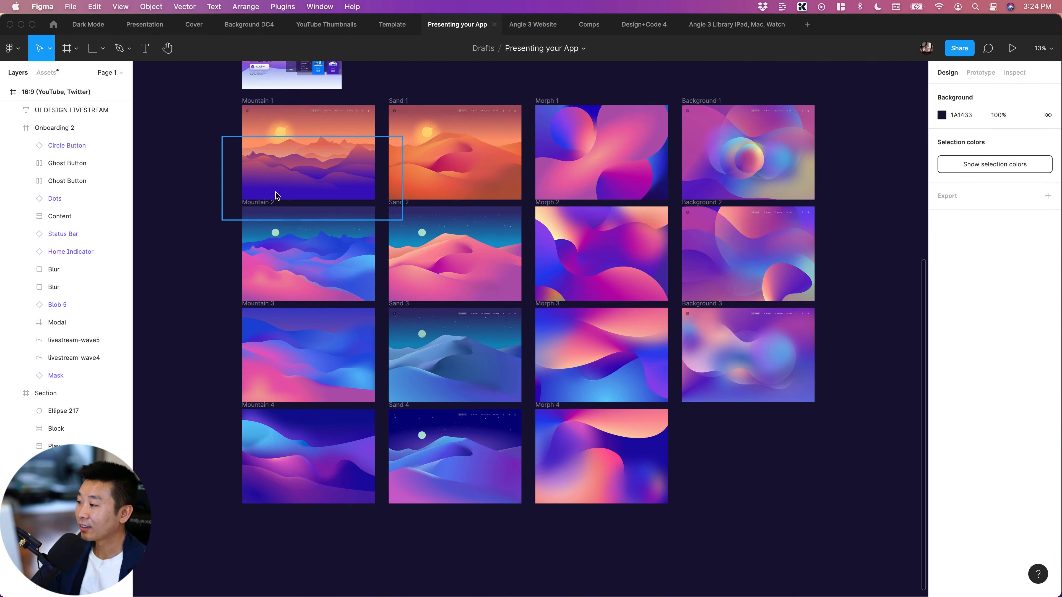
# Compare the mountain artwork groups in the Mountain 2 and Mountain 3 frames
pyautogui.click(291, 266)
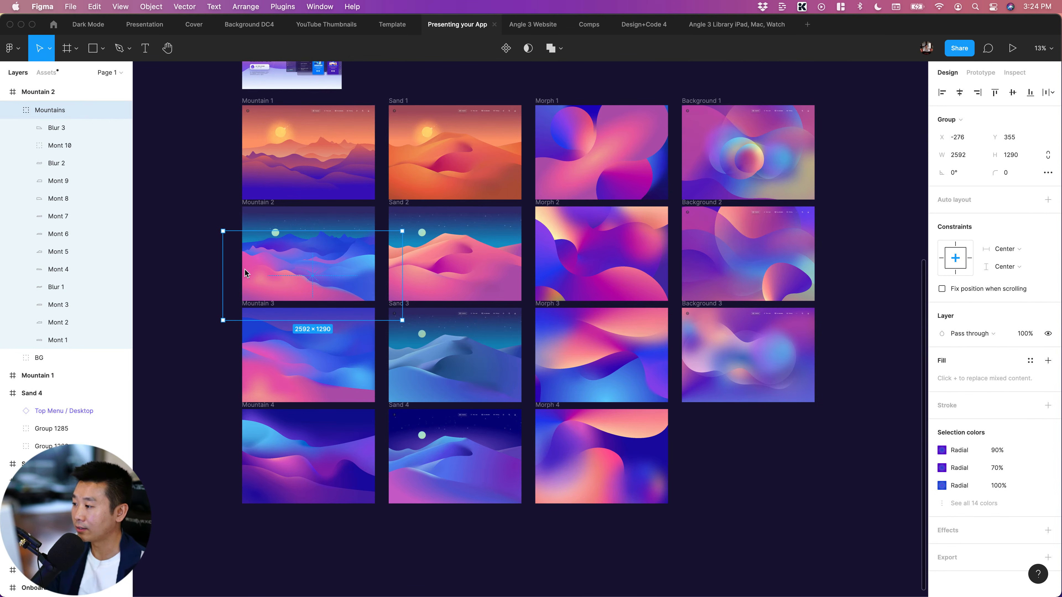
pyautogui.scroll(5, 244, 275)
pyautogui.hscroll(2, 247, 273)
pyautogui.hscroll(-1, 247, 273)
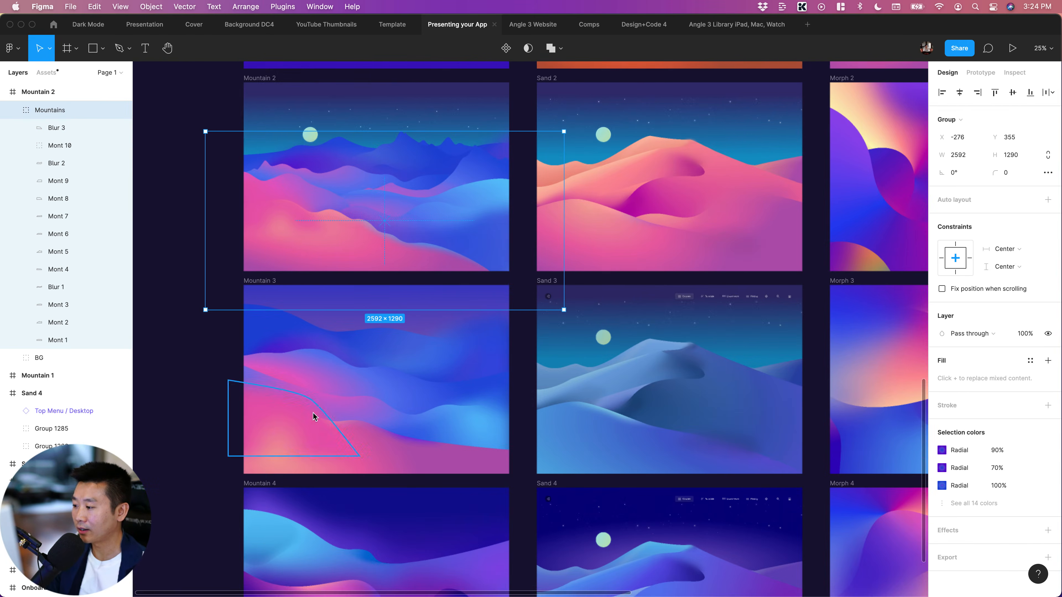
pyautogui.click(310, 404)
pyautogui.click(197, 391)
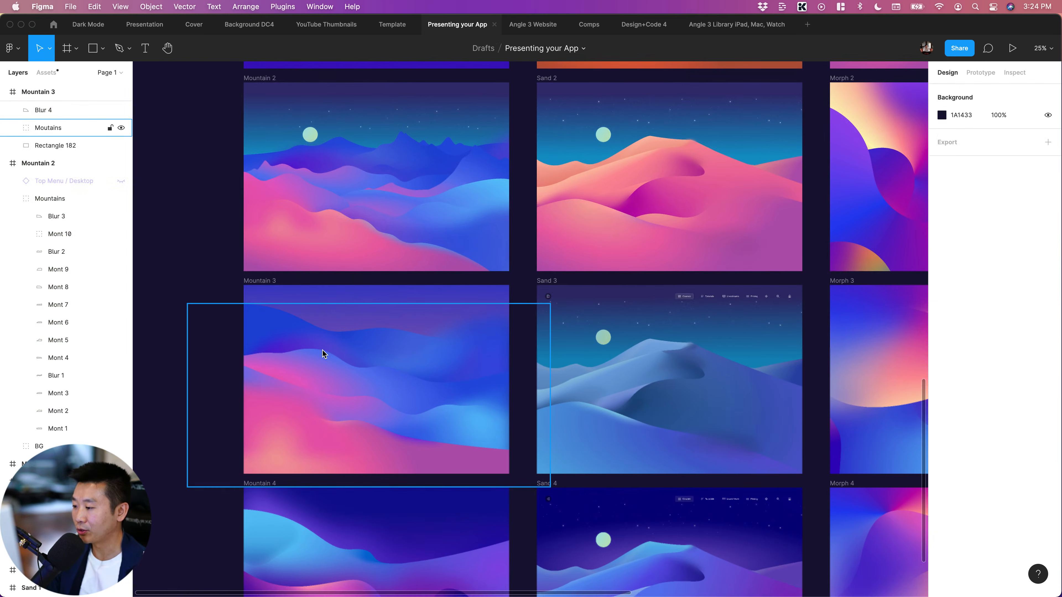
pyautogui.click(322, 351)
# Copy the Mountains group from the Mountain 2 frame and paste it into the blue "Presenting your App" 16:9 frame
pyautogui.press('super+c')
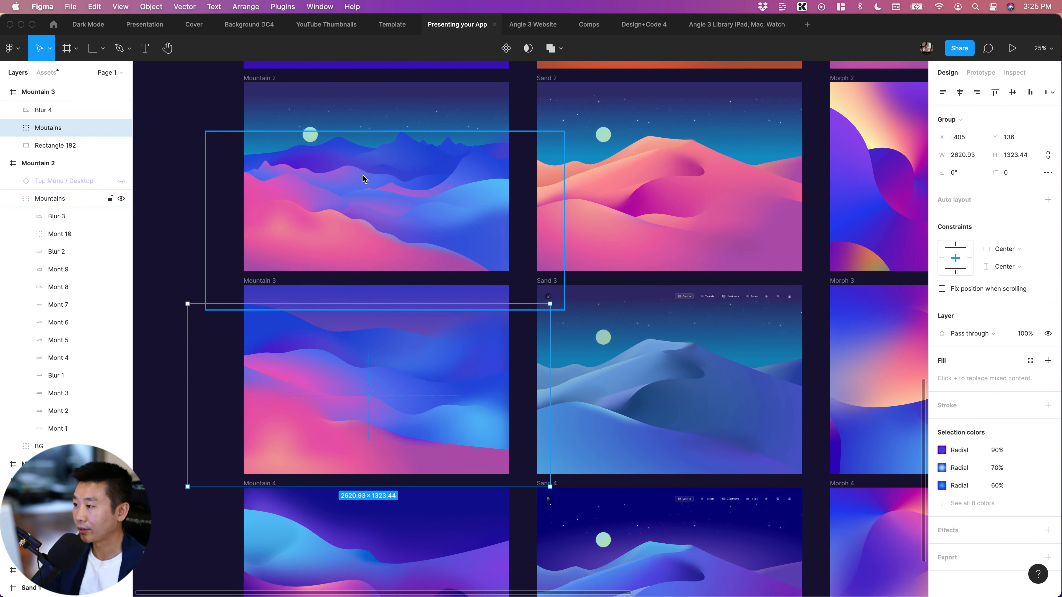
pyautogui.click(362, 193)
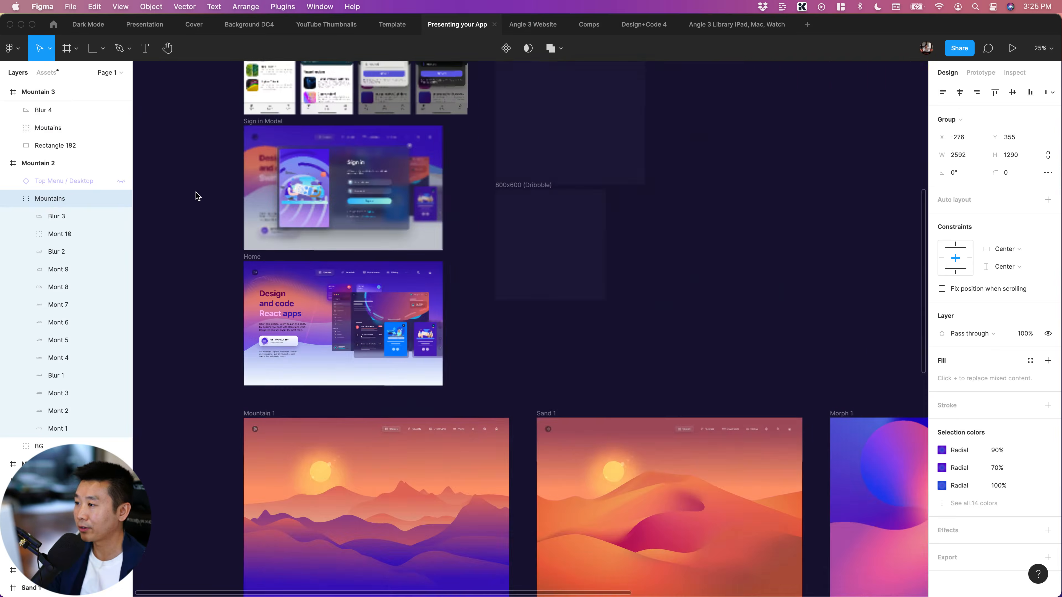
pyautogui.scroll(15, 199, 196)
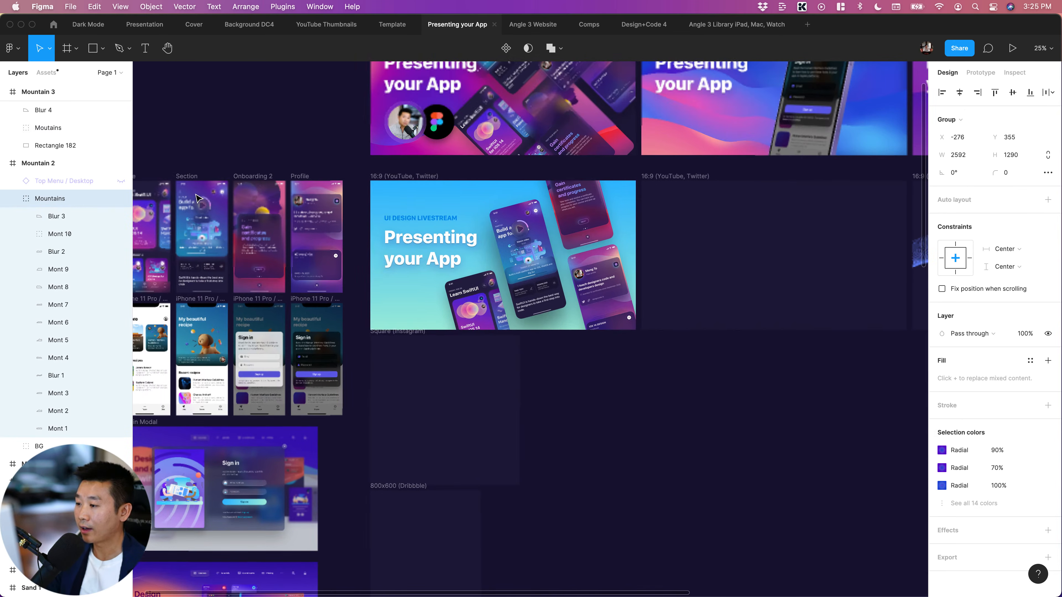
pyautogui.click(393, 177)
pyautogui.press('super+v')
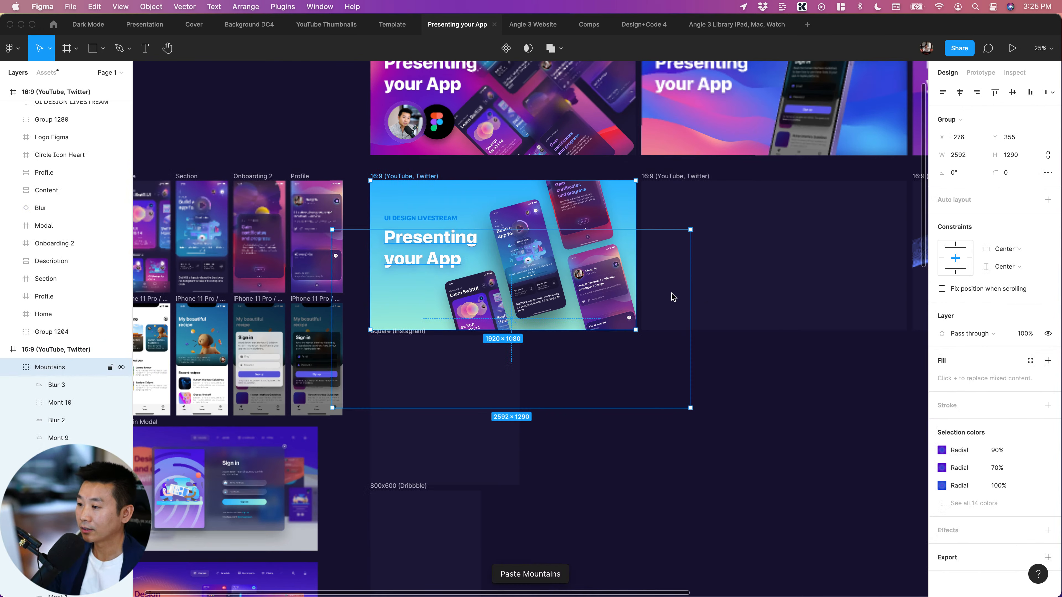
# Collapse the pasted Mountains group and the Onboarding 2 and Section frames in the layer list
pyautogui.hscroll(3, 408, 295)
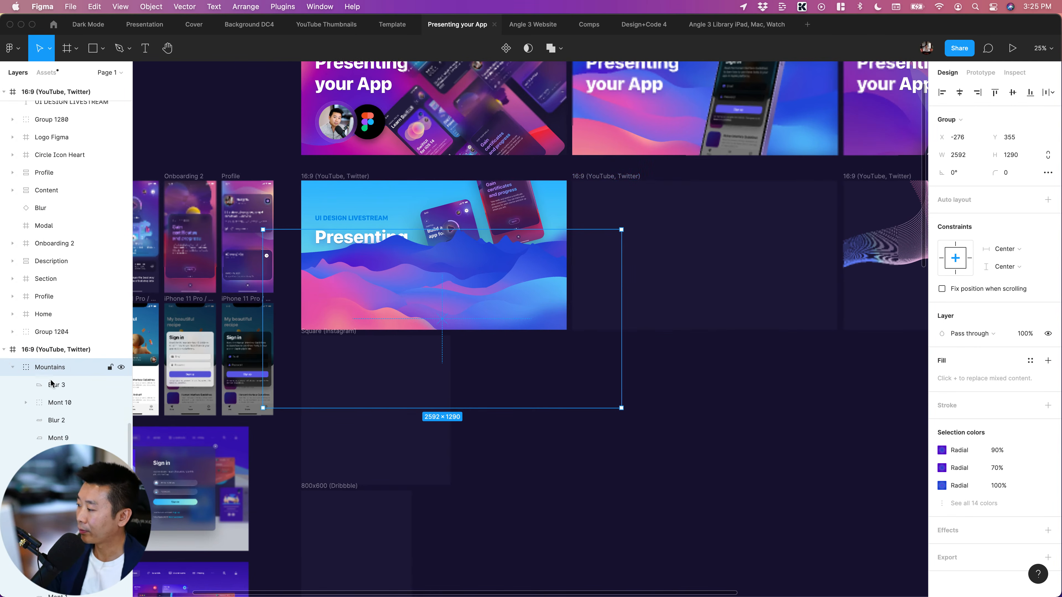
pyautogui.click(12, 367)
pyautogui.scroll(-1, 44, 390)
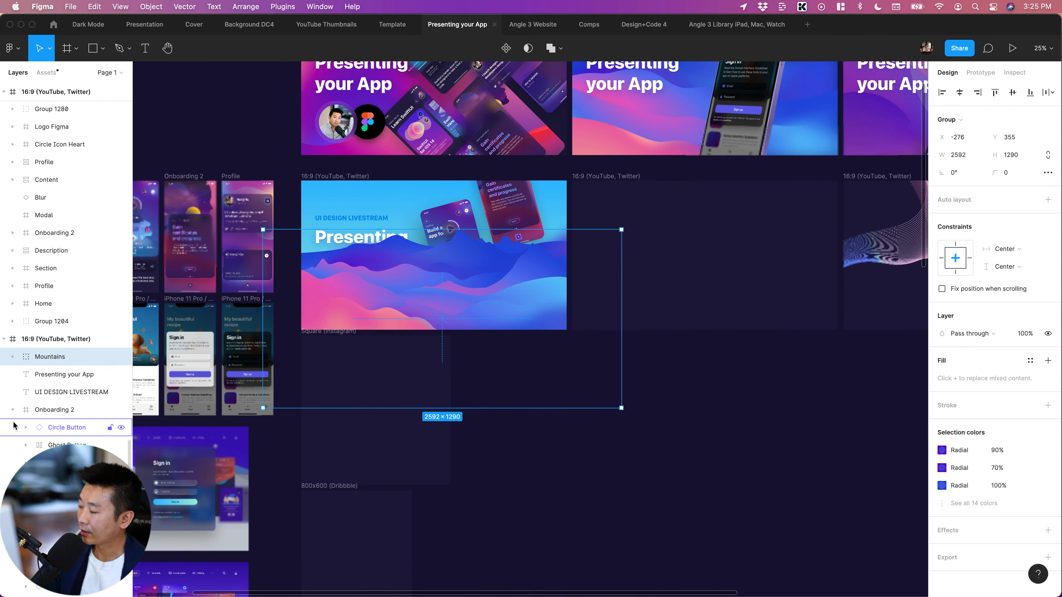
pyautogui.click(12, 410)
pyautogui.click(11, 427)
pyautogui.scroll(-1, 63, 418)
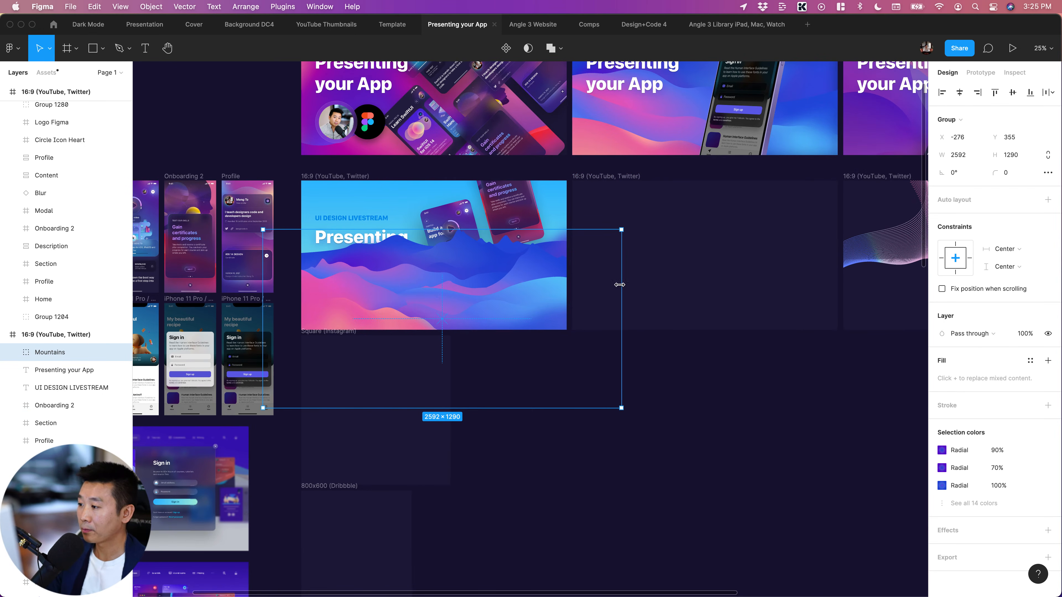
# Send the Mountains group backward behind the title text and all the app screens in the 16:9 frame, and deselect it
pyautogui.press('super+bracketleft')
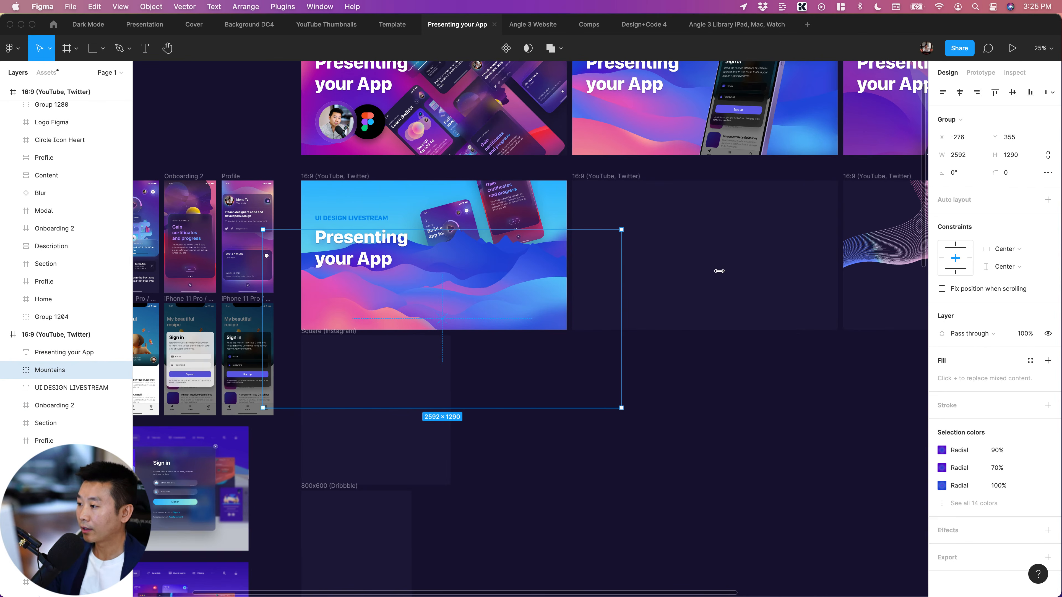
pyautogui.press('super+bracketleft')
pyautogui.press('super+bracketleft')
pyautogui.press('super+bracketleft')
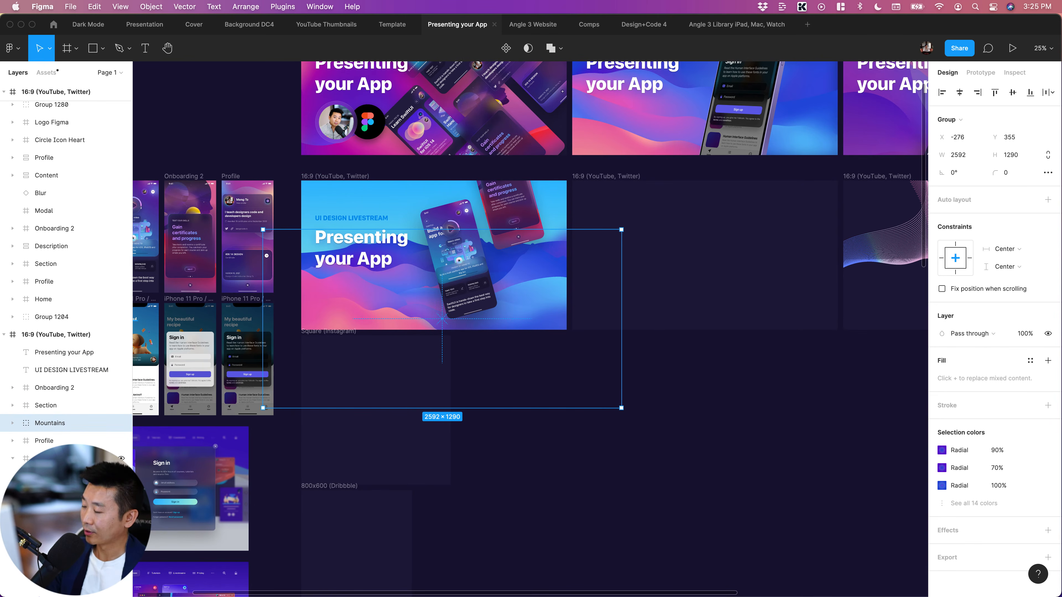
pyautogui.press('super+bracketleft')
pyautogui.press('super+bracketleft')
pyautogui.press('super+equal')
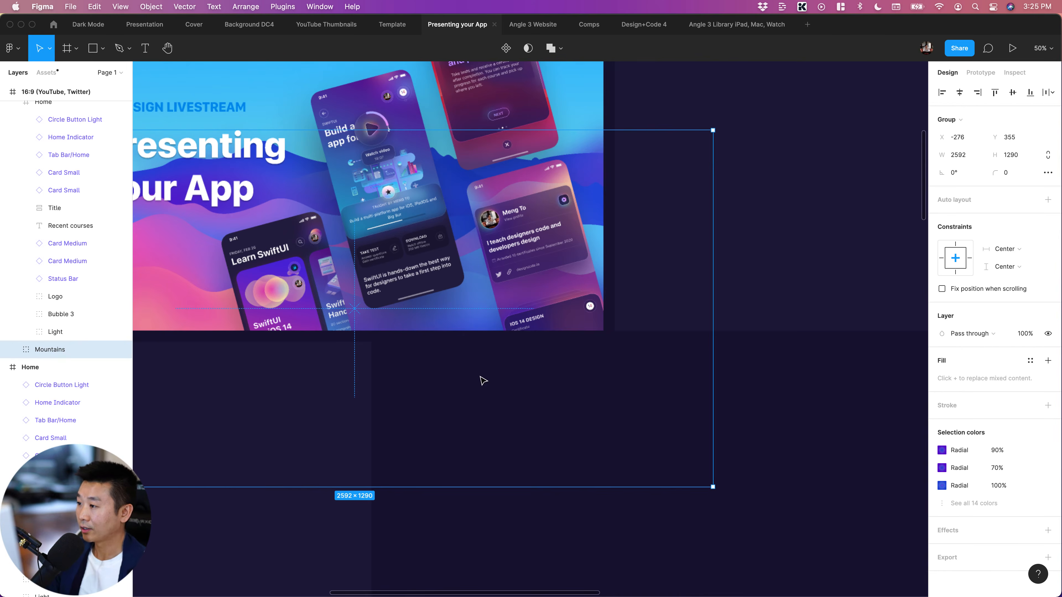
pyautogui.hscroll(-3, 480, 378)
pyautogui.scroll(2, 480, 378)
pyautogui.click(684, 474)
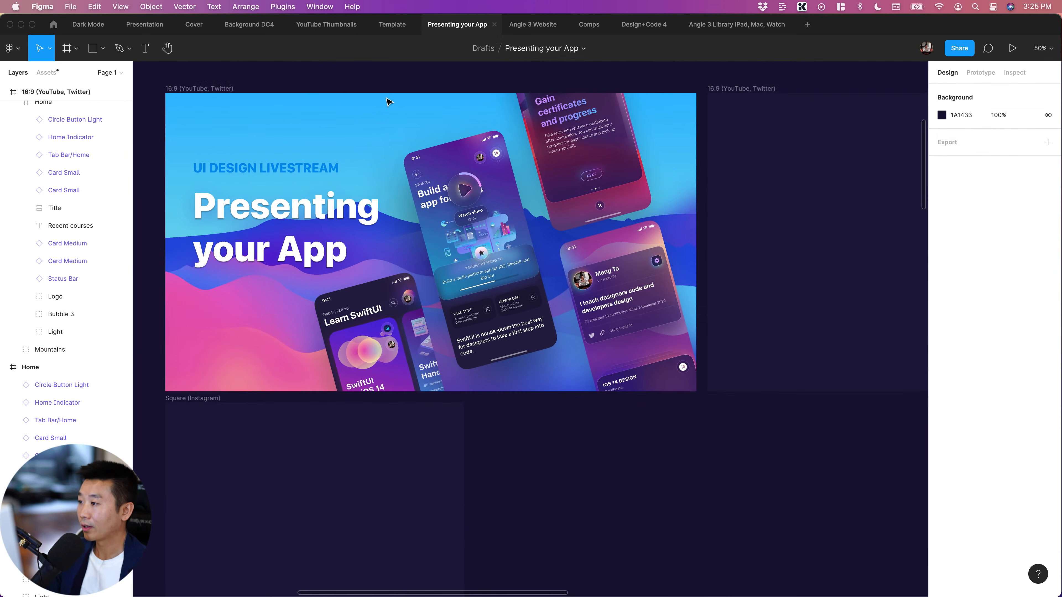
# Apply the Gradient 1 colour style as the fill of the "Presenting your App" 16:9 frame
pyautogui.click(200, 87)
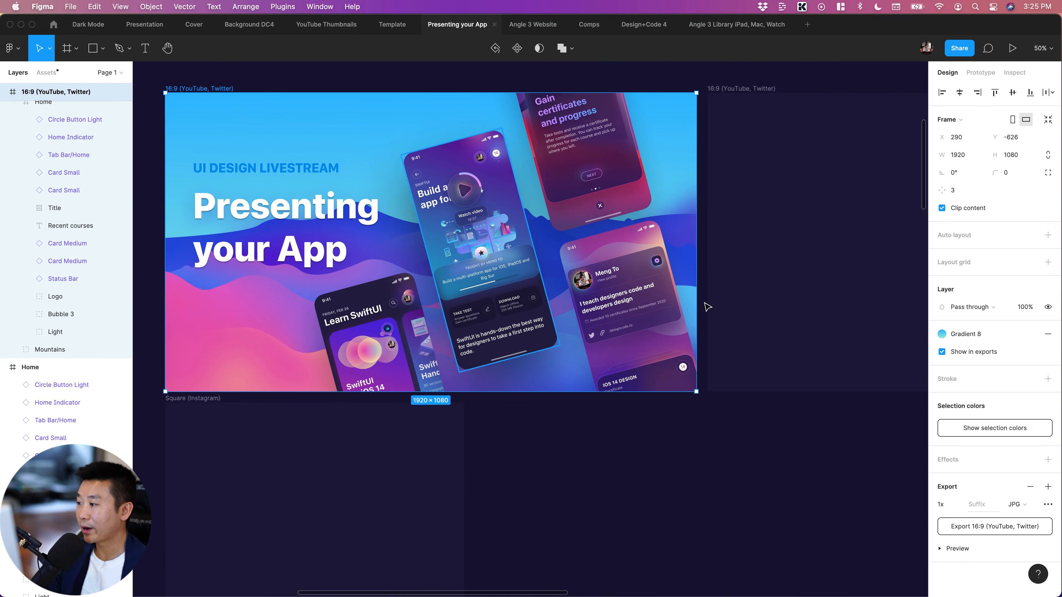
pyautogui.click(942, 334)
pyautogui.click(1023, 456)
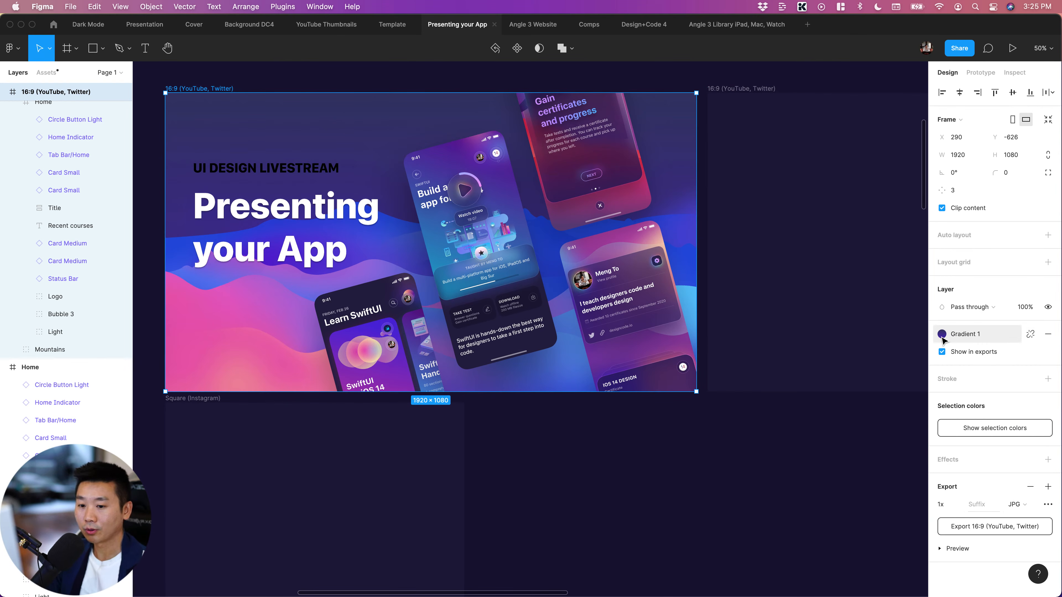
# Detach the frame's gradient from its style, darken its upper stop to HSB 239, 70, 20, and deselect the frame
pyautogui.click(1031, 334)
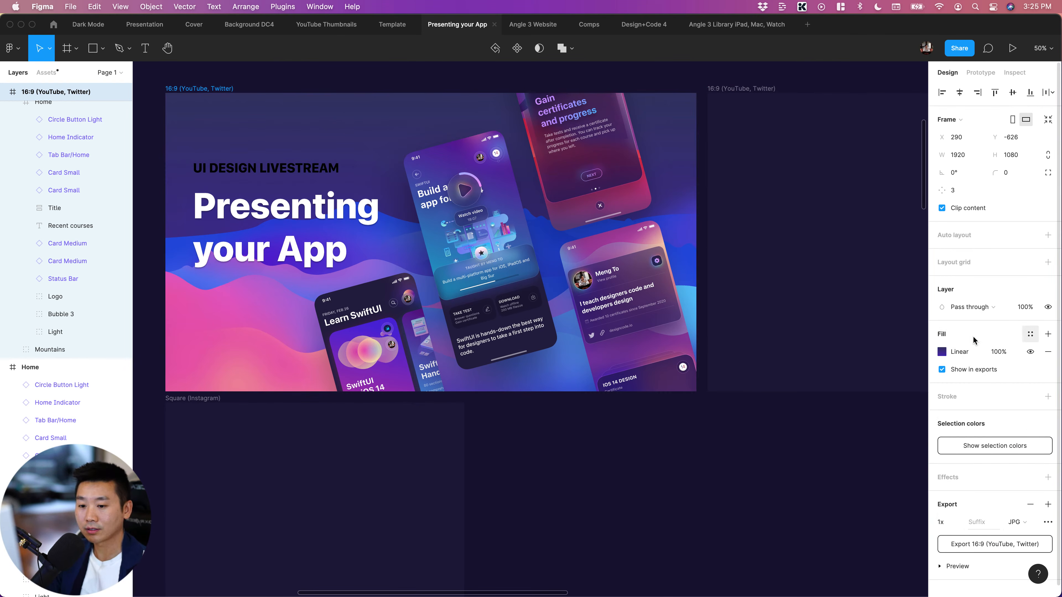
pyautogui.click(942, 352)
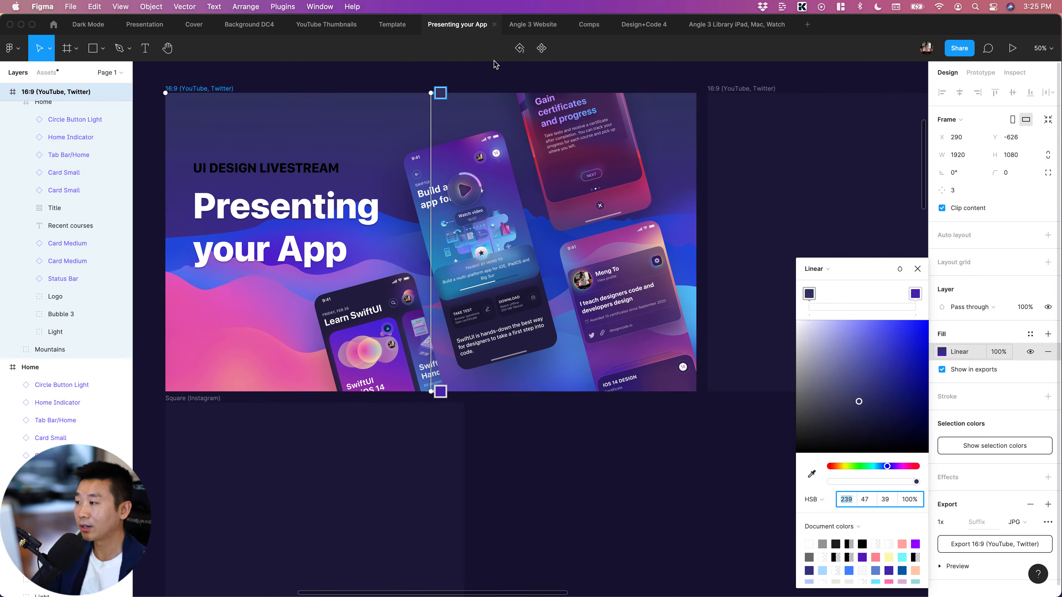
pyautogui.click(889, 427)
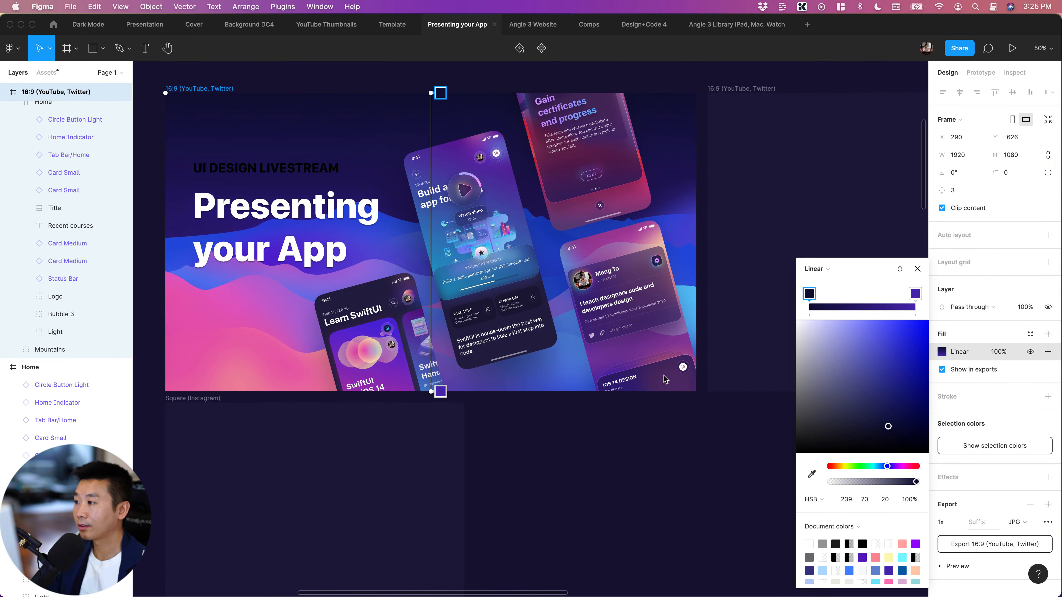
pyautogui.press('Escape')
pyautogui.click(692, 494)
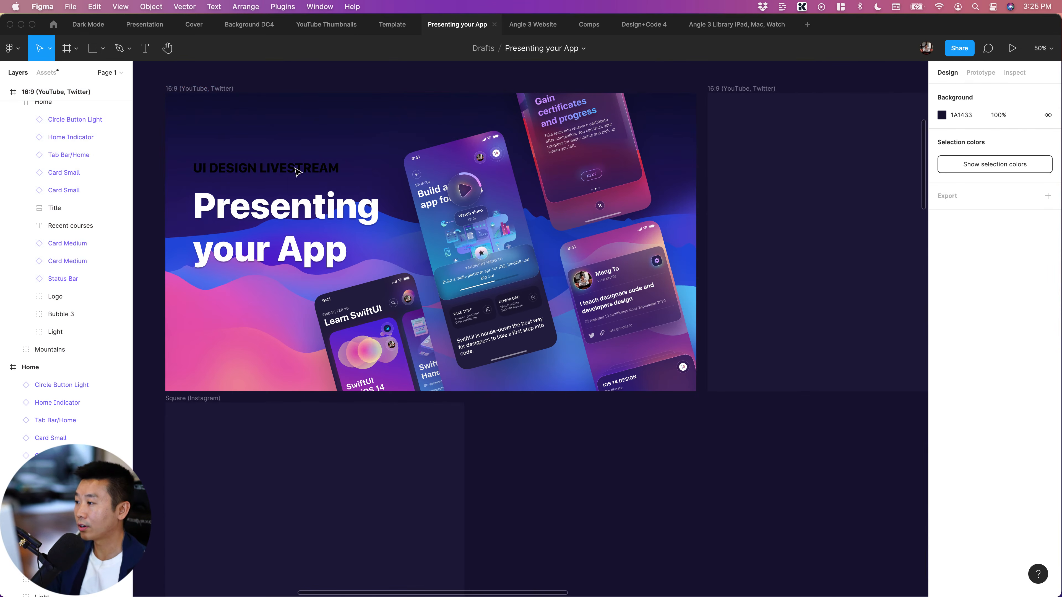
# Fill the UI DESIGN LIVESTREAM text with pink E256B5 sampled from the mountains and set the fill's blend mode to Normal
pyautogui.click(294, 169)
pyautogui.click(970, 455)
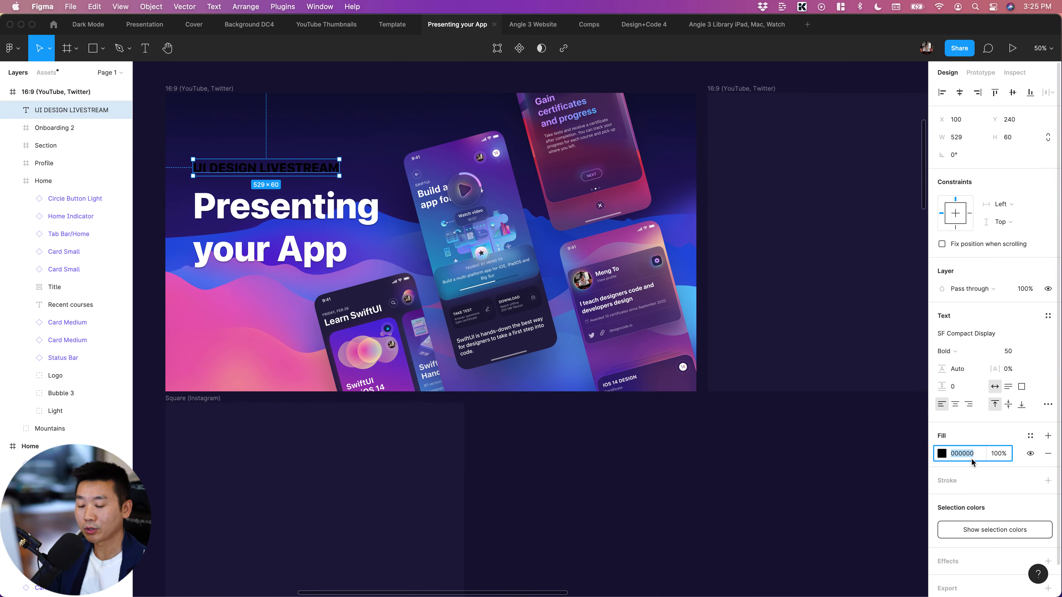
pyautogui.click(941, 454)
pyautogui.press('i')
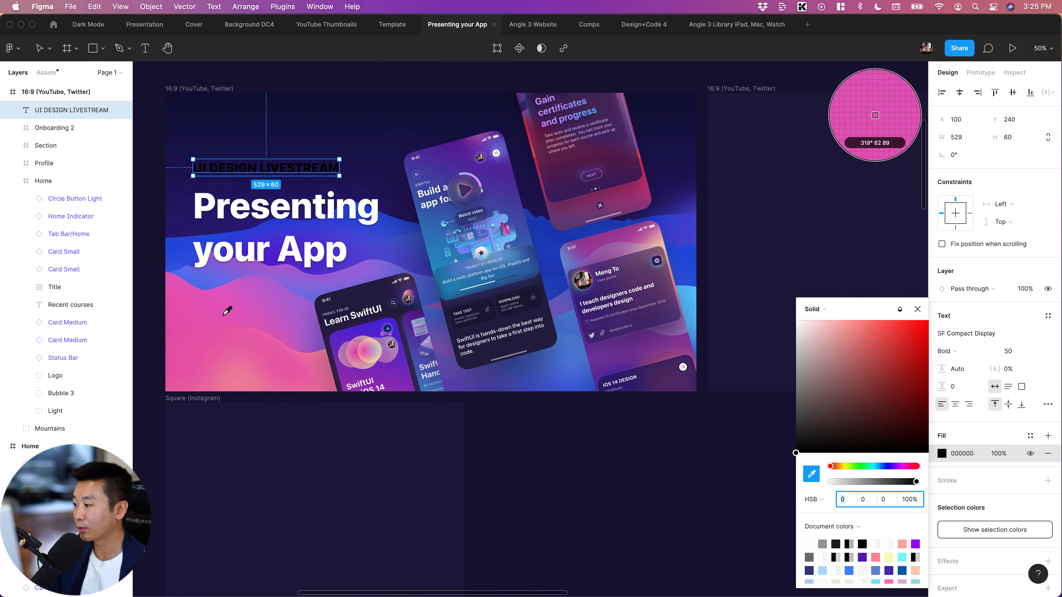
pyautogui.click(214, 339)
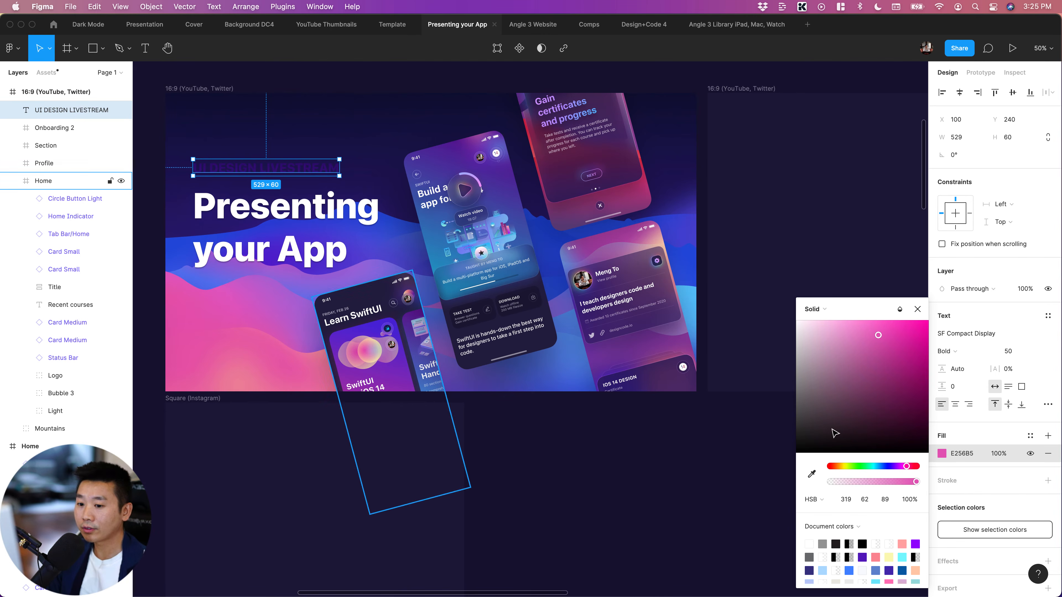
pyautogui.click(899, 310)
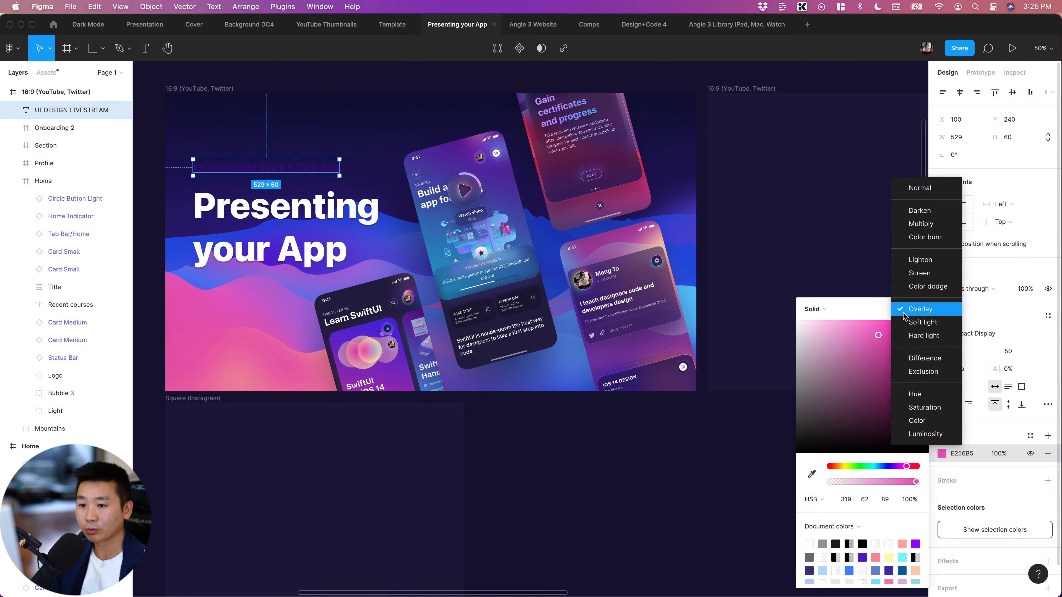
pyautogui.click(912, 188)
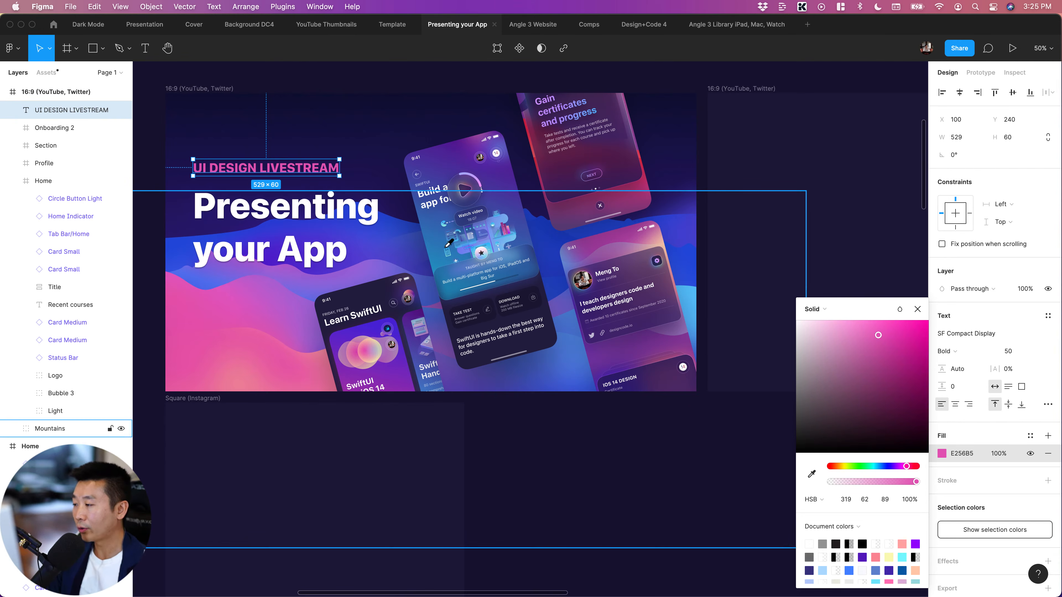
# Try blue 5370EB and pink E75CA6, both sampled from the mountains, as the fill of the UI DESIGN LIVESTREAM text
pyautogui.press('i')
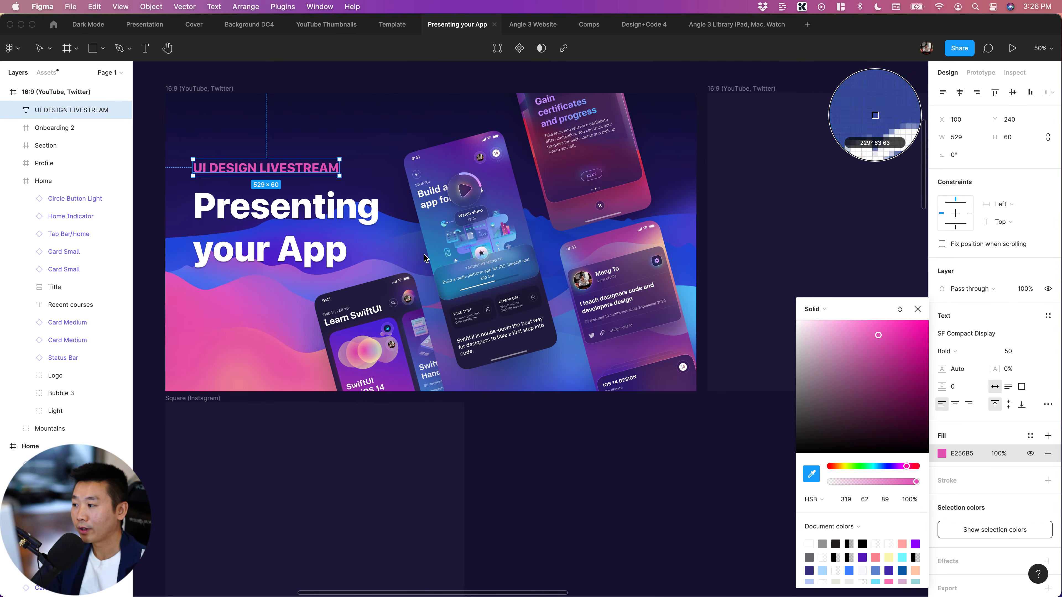
pyautogui.click(203, 285)
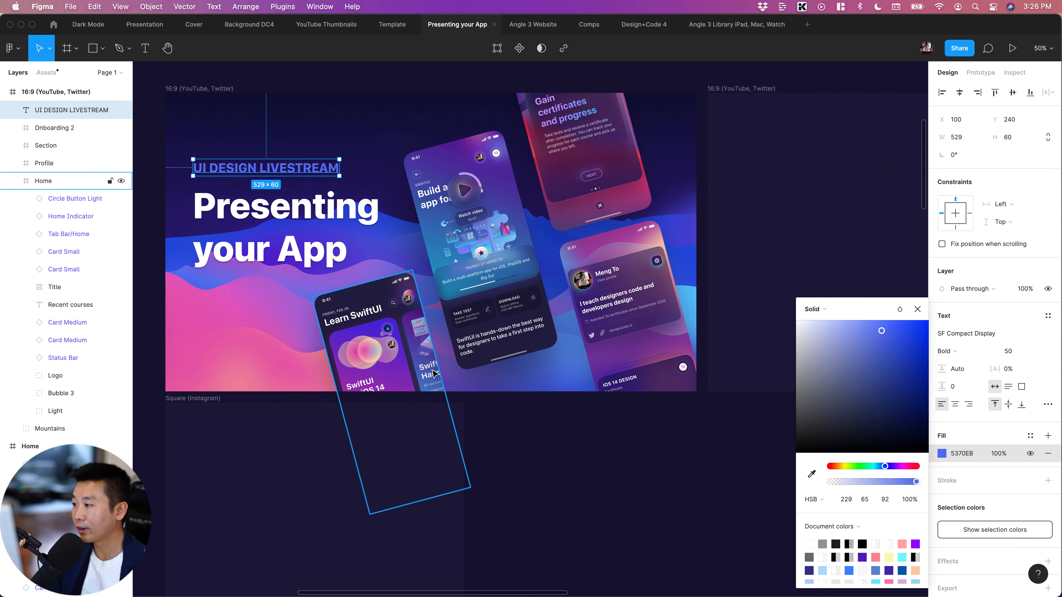
pyautogui.press('i')
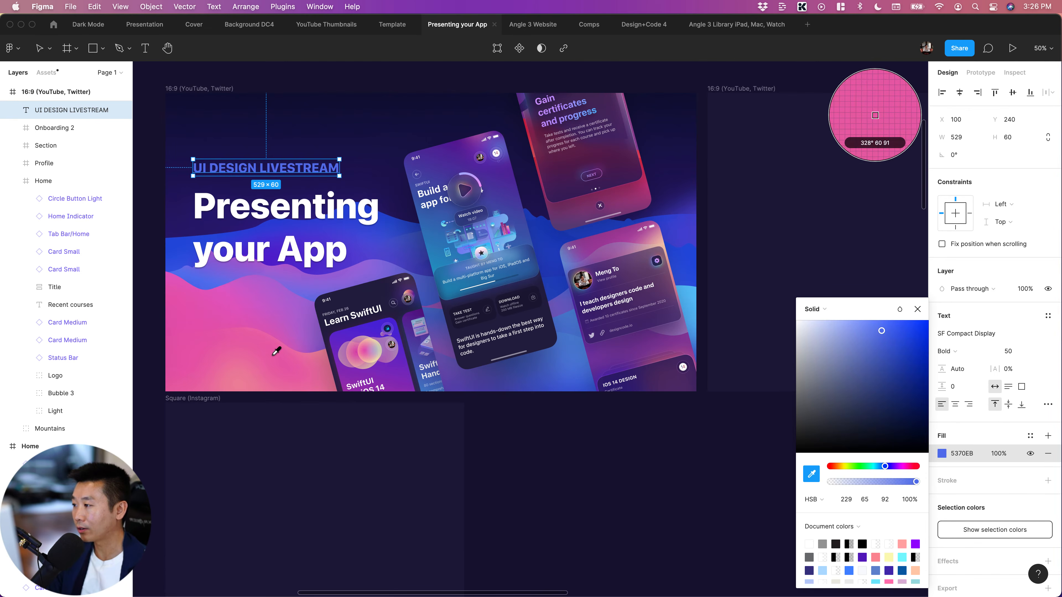
pyautogui.click(274, 353)
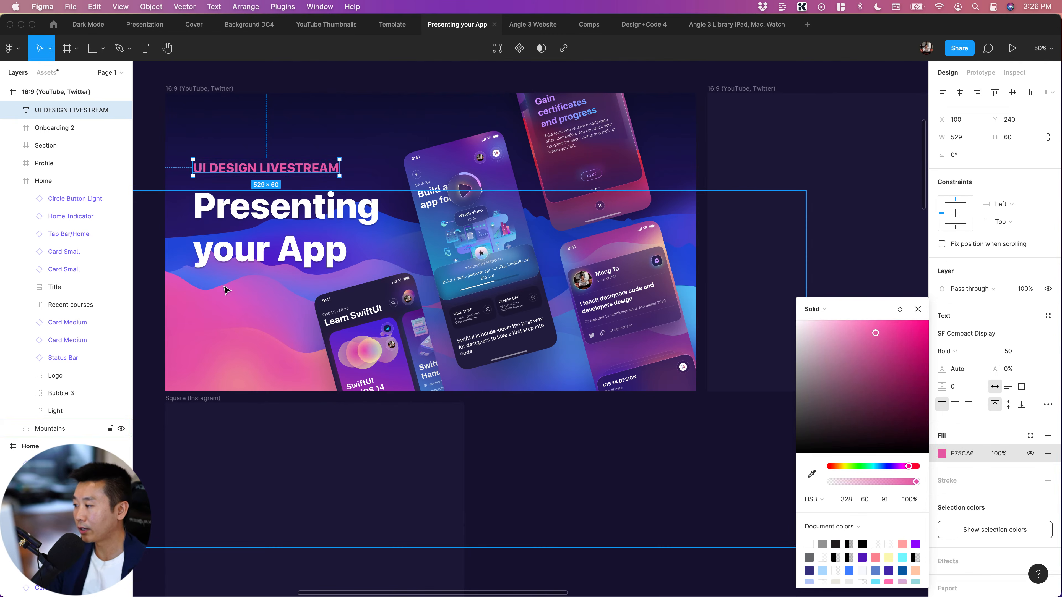
# Fill the UI DESIGN LIVESTREAM text with blue 516EEA sampled from the mountains, and leave nothing selected
pyautogui.press('i')
pyautogui.click(207, 288)
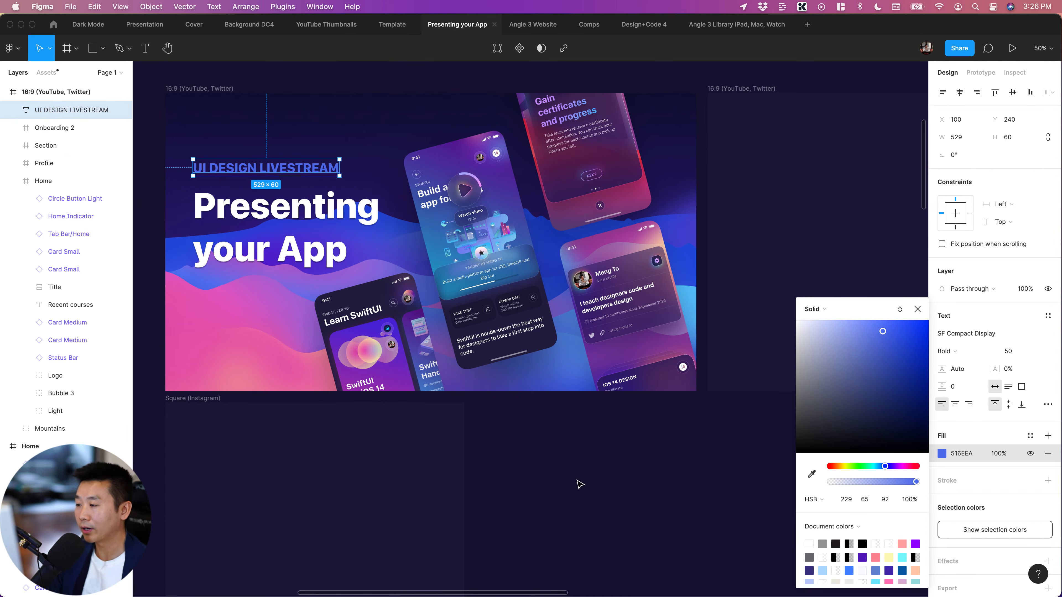
pyautogui.click(238, 195)
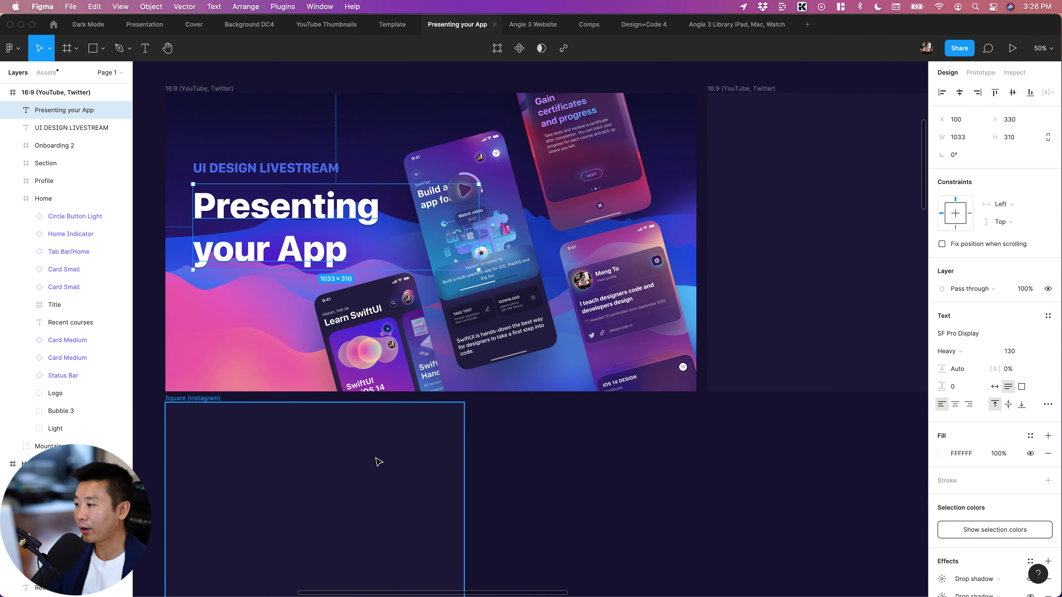
pyautogui.click(645, 463)
# Switch to Safari to view the Grabient gradient gallery, and return to the Figma artwork
pyautogui.scroll(1, 651, 468)
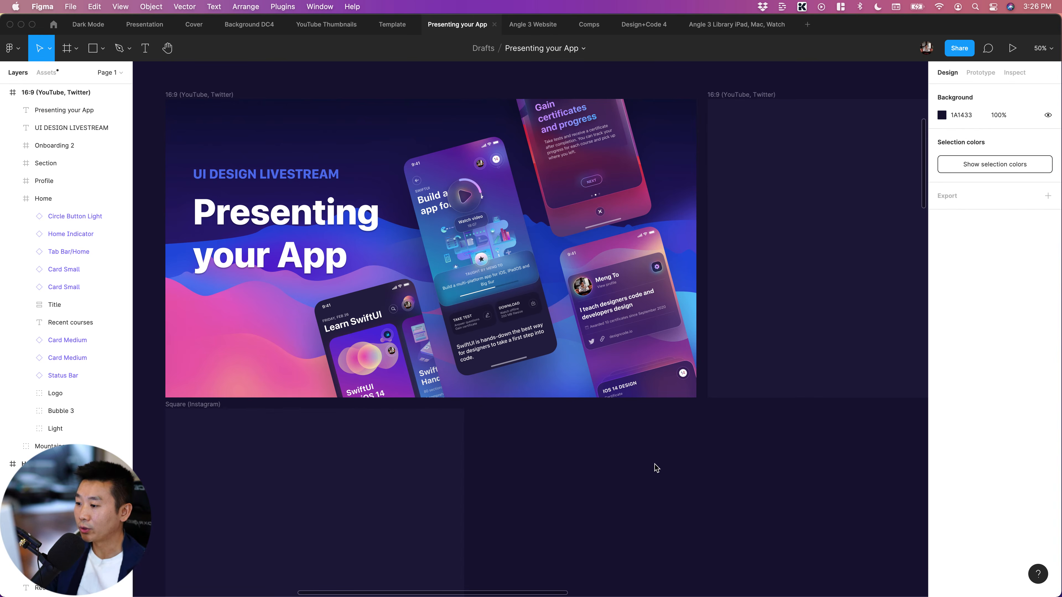
pyautogui.scroll(5, 656, 468)
pyautogui.hscroll(-3, 537, 308)
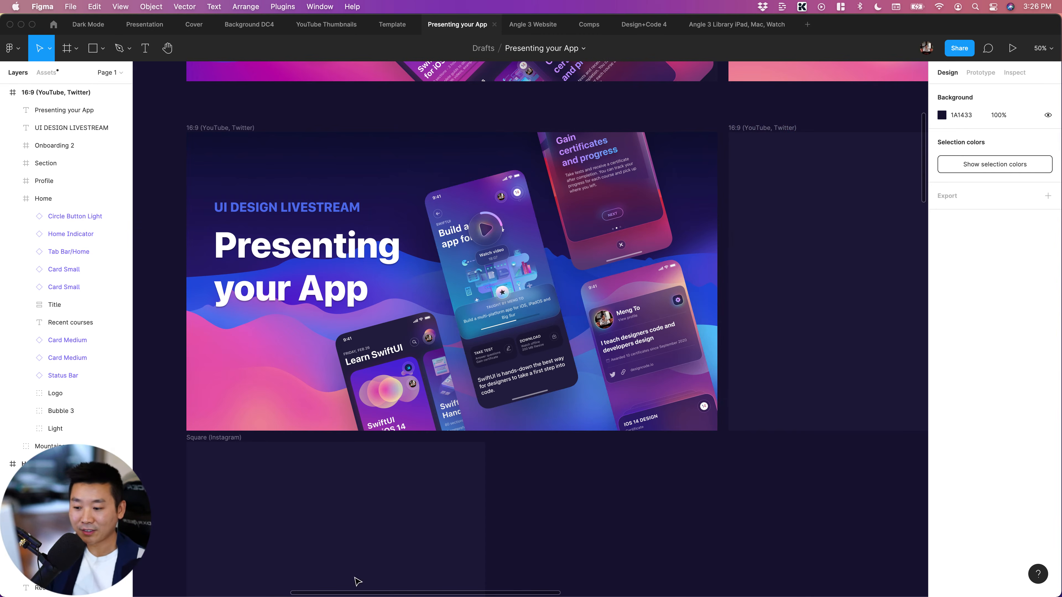
pyautogui.moveTo(253, 585)
pyautogui.click(137, 570)
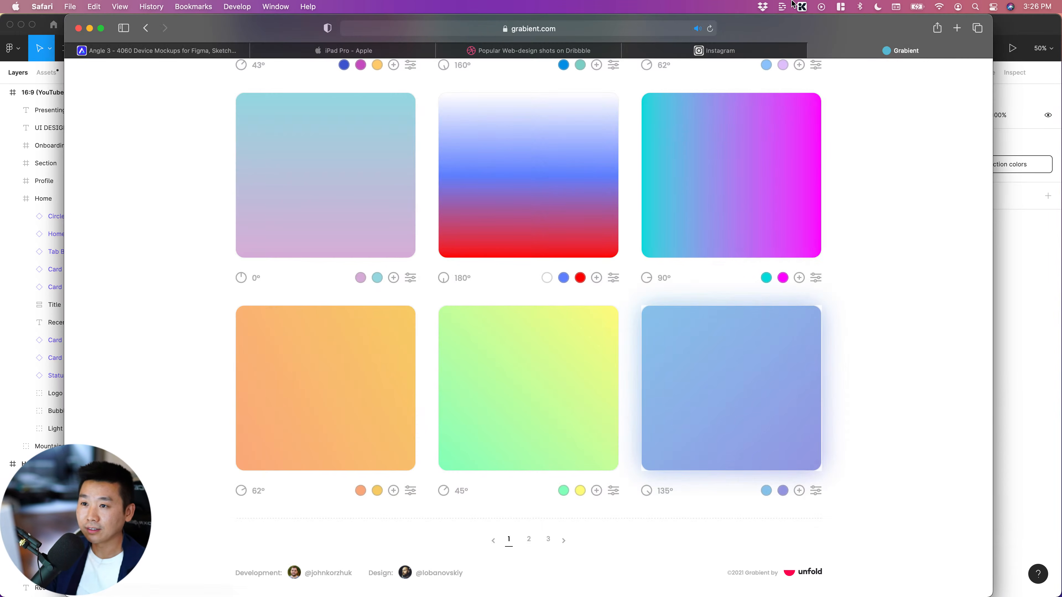
pyautogui.click(1006, 312)
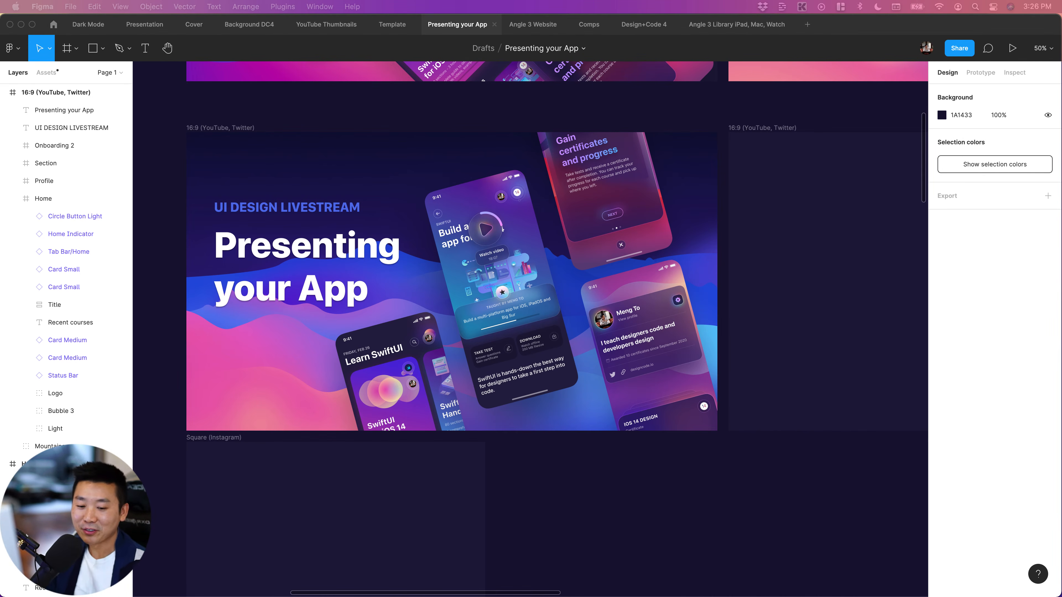
pyautogui.hscroll(-5, 686, 481)
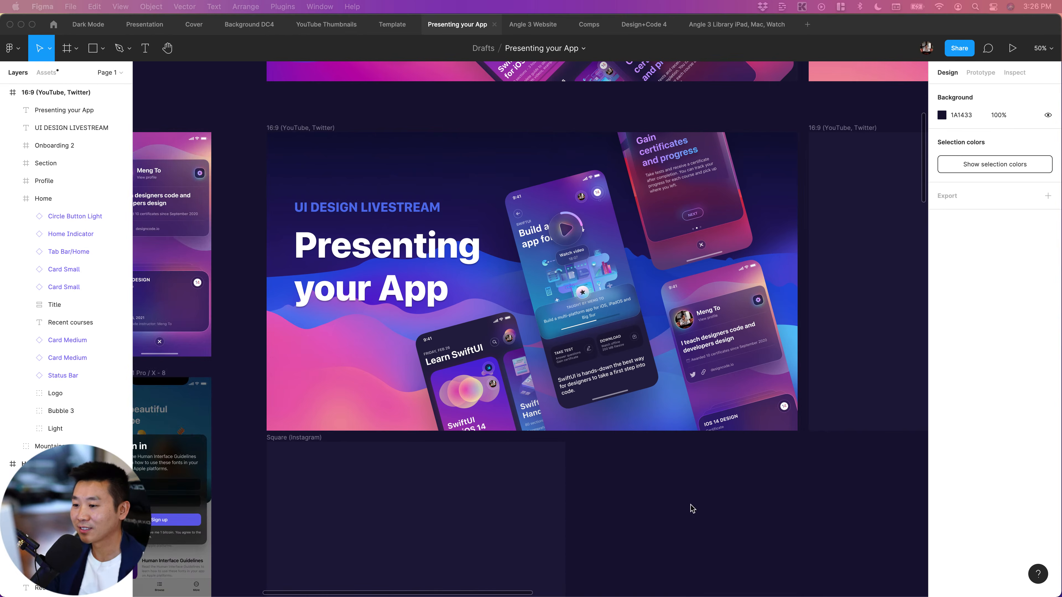
pyautogui.hscroll(4, 555, 280)
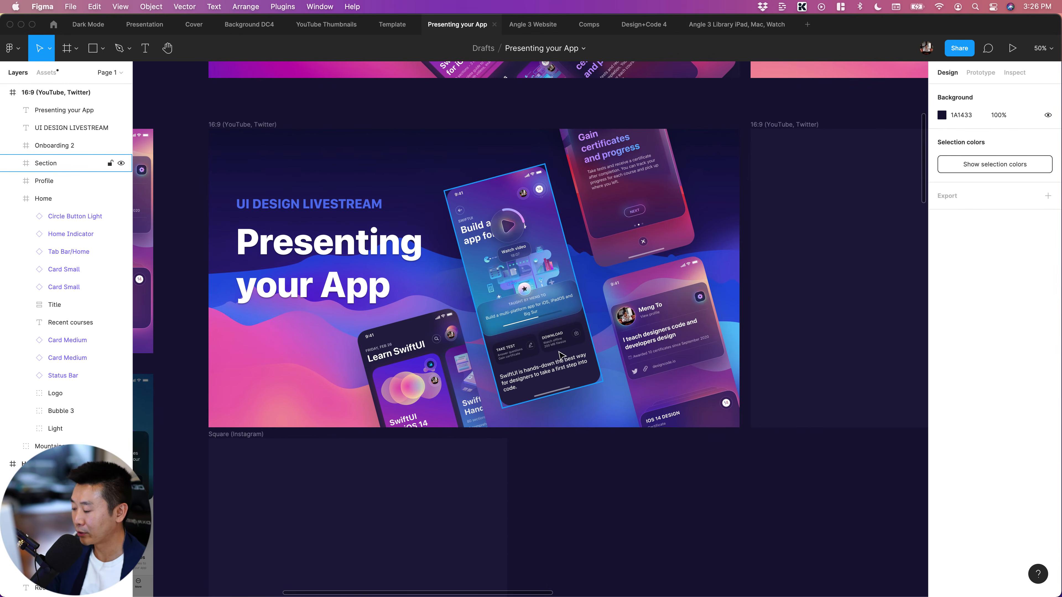
pyautogui.hscroll(-1, 678, 401)
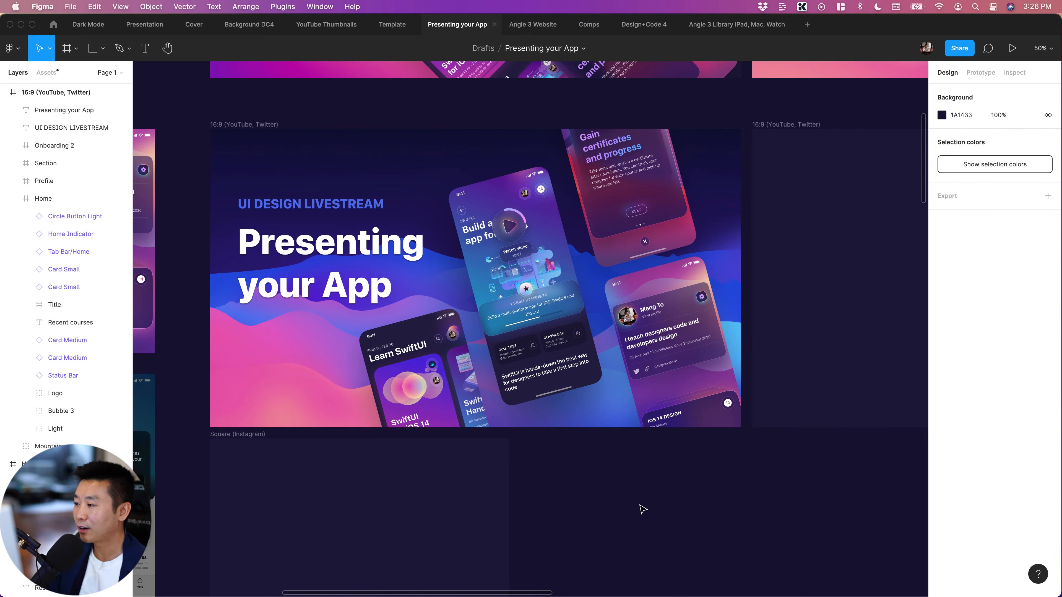
pyautogui.scroll(2, 643, 508)
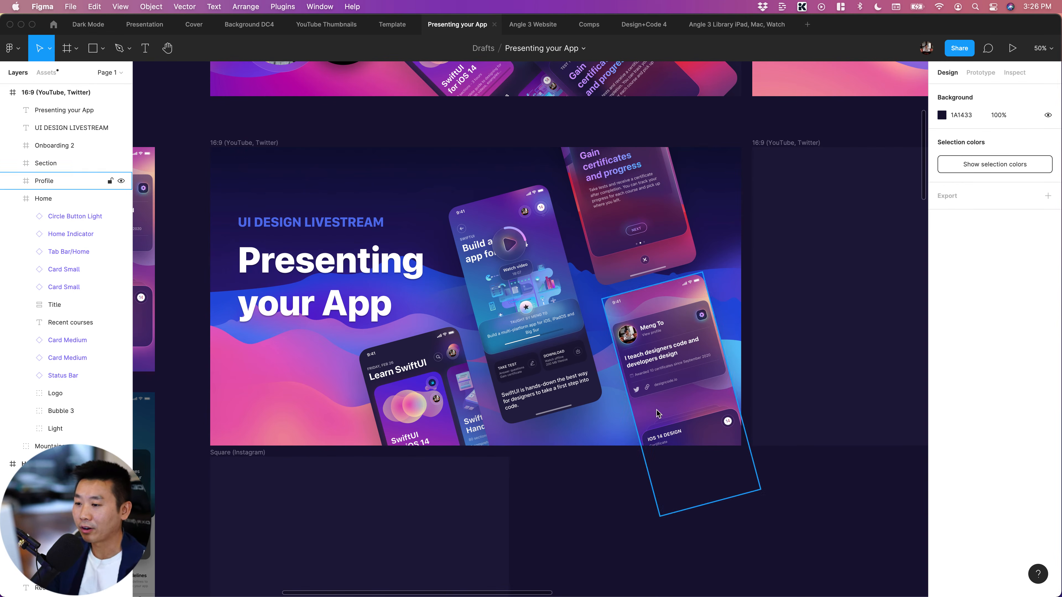
pyautogui.hscroll(5, 636, 558)
pyautogui.scroll(2, 636, 557)
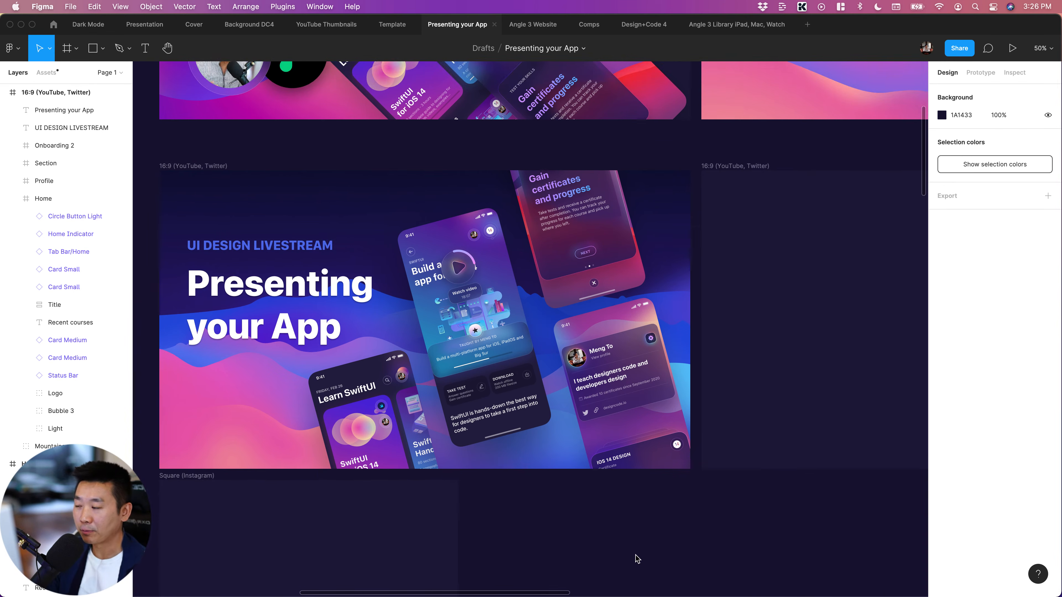
pyautogui.hscroll(2, 637, 559)
pyautogui.scroll(1, 637, 559)
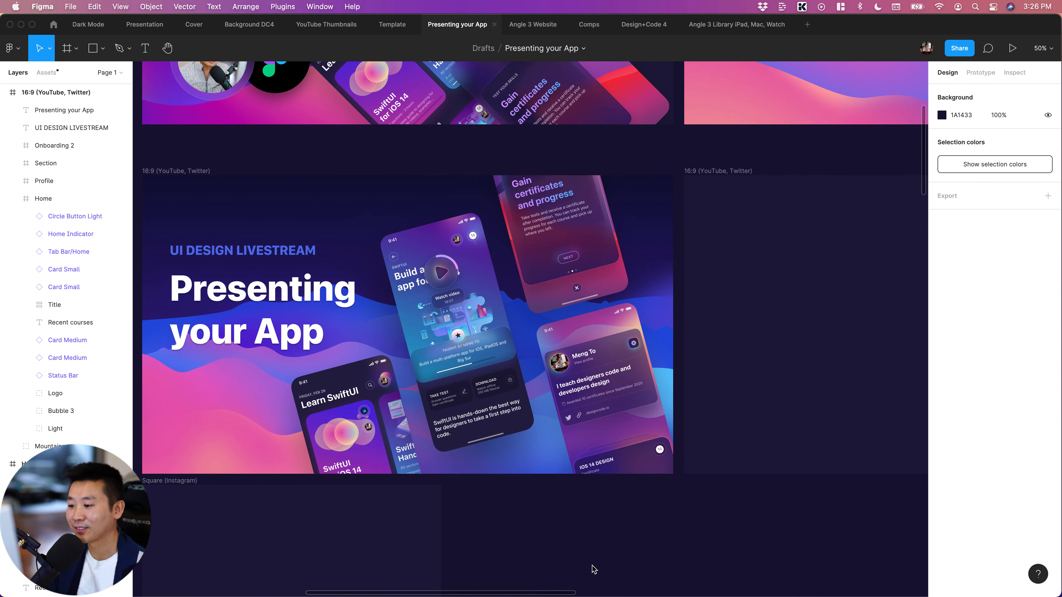
pyautogui.hscroll(-5, 591, 562)
pyautogui.hscroll(2, 590, 560)
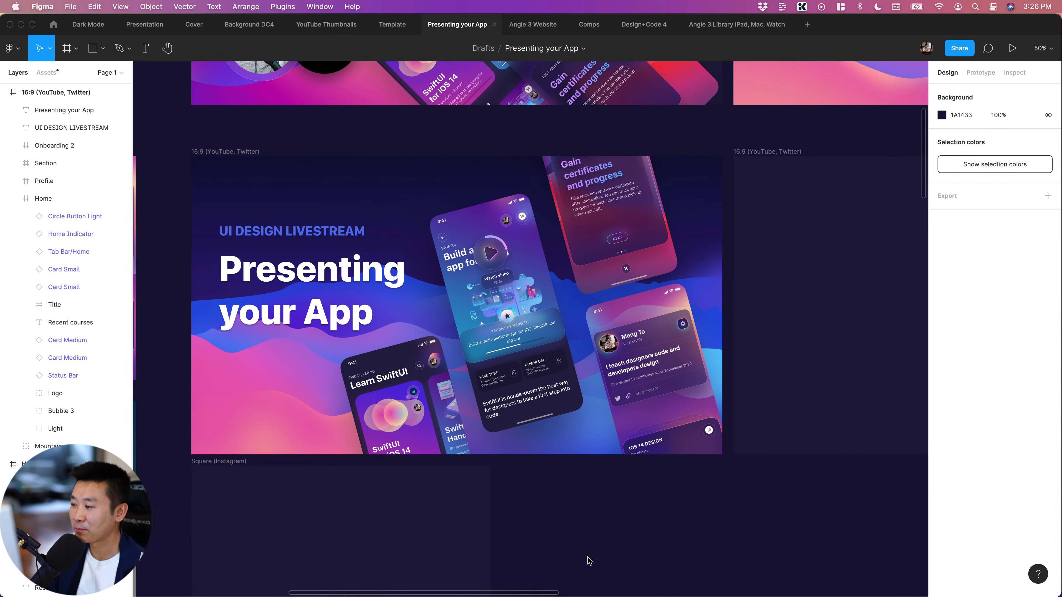
pyautogui.hscroll(3, 329, 281)
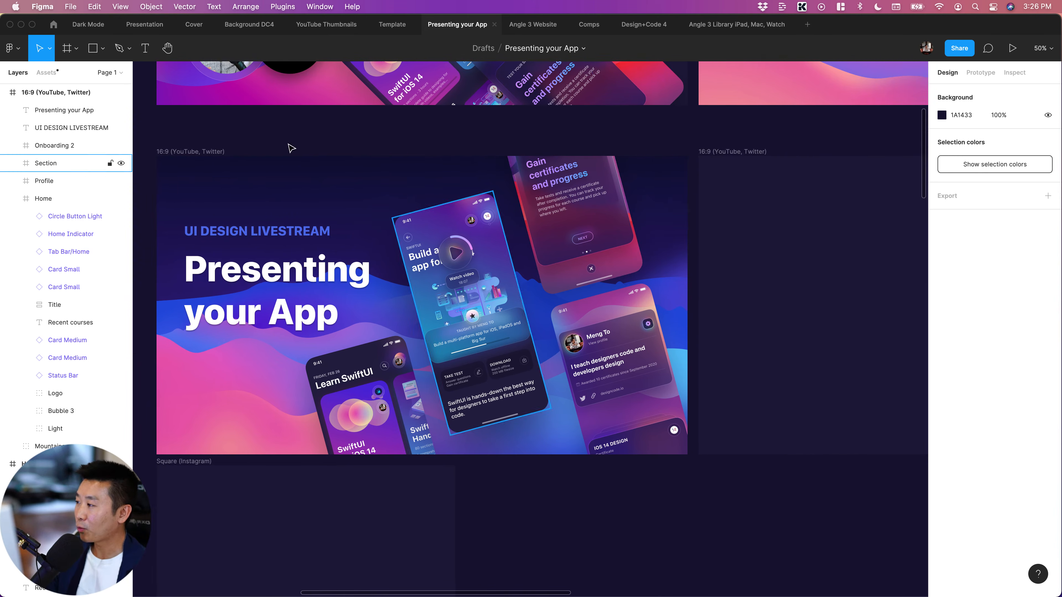
pyautogui.hscroll(3, 328, 281)
pyautogui.hscroll(-4, 378, 333)
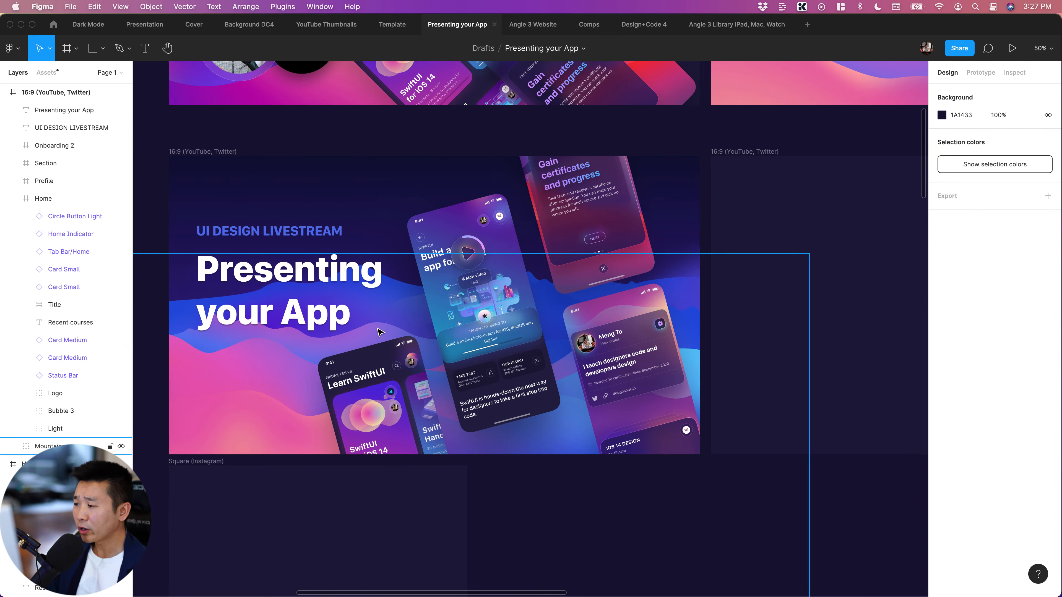
# Move the Description card out of the Section screen, placing it directly above that screen in the 16:9 frame's layer order
pyautogui.hscroll(-3, 379, 334)
pyautogui.hotkey('shift', '0')
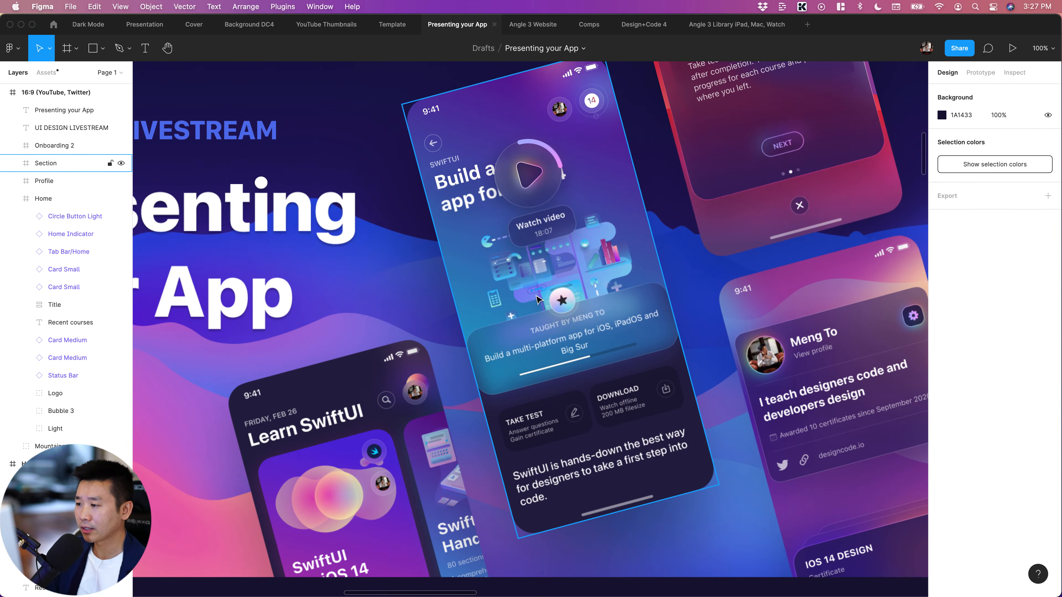
pyautogui.doubleClick(523, 169)
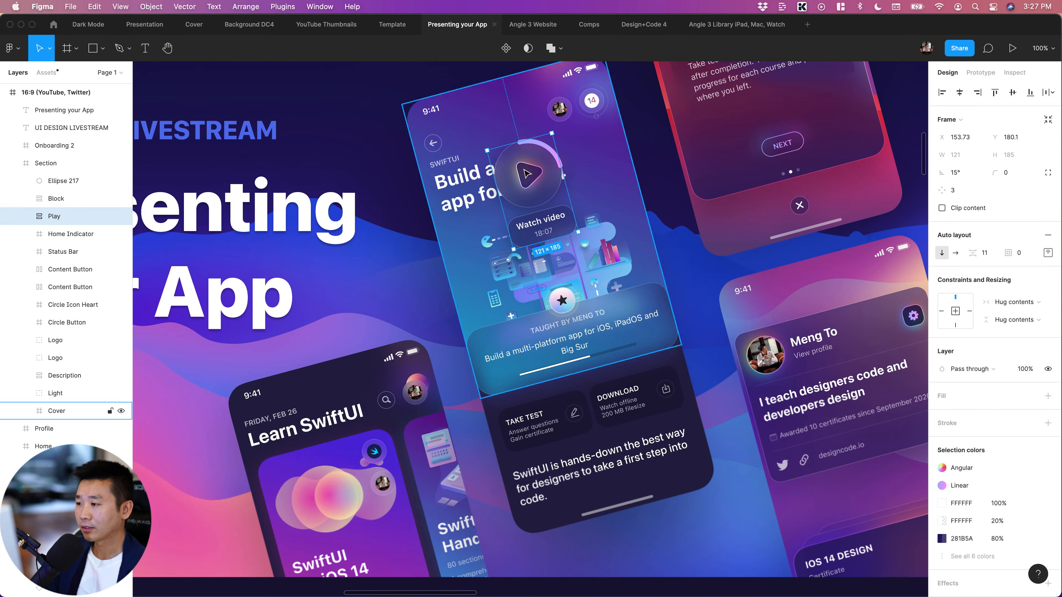
pyautogui.click(522, 335)
pyautogui.hscroll(-3, 522, 337)
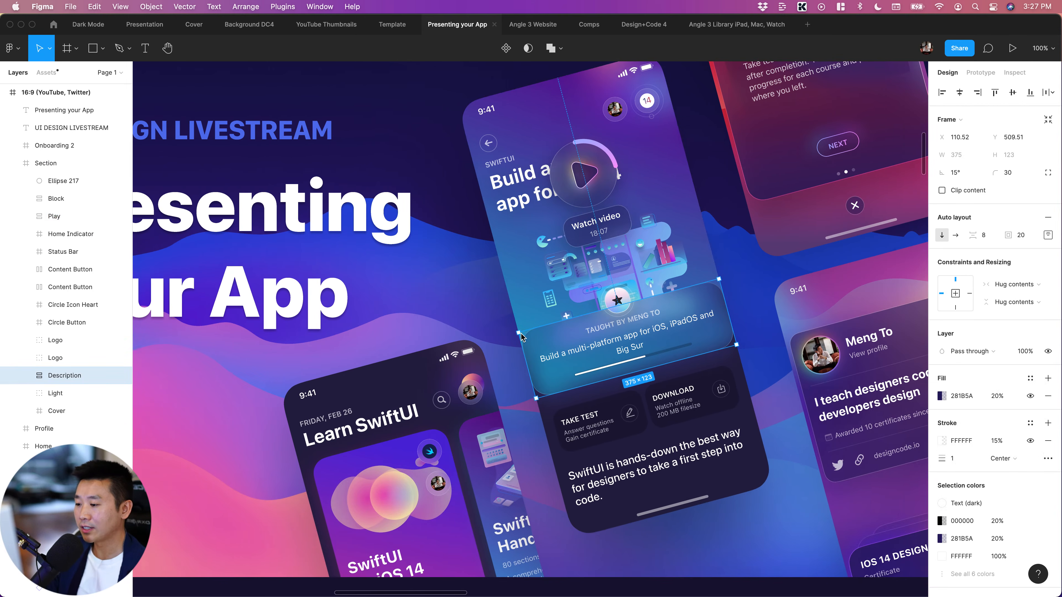
pyautogui.scroll(-2, 522, 337)
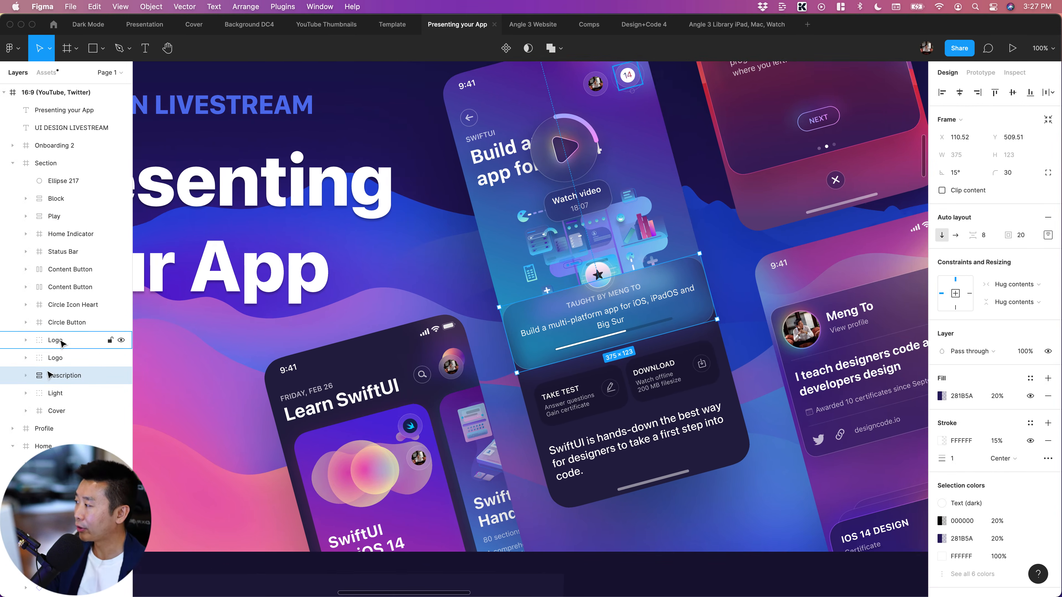
pyautogui.moveTo(61, 378); pyautogui.dragTo(67, 159)
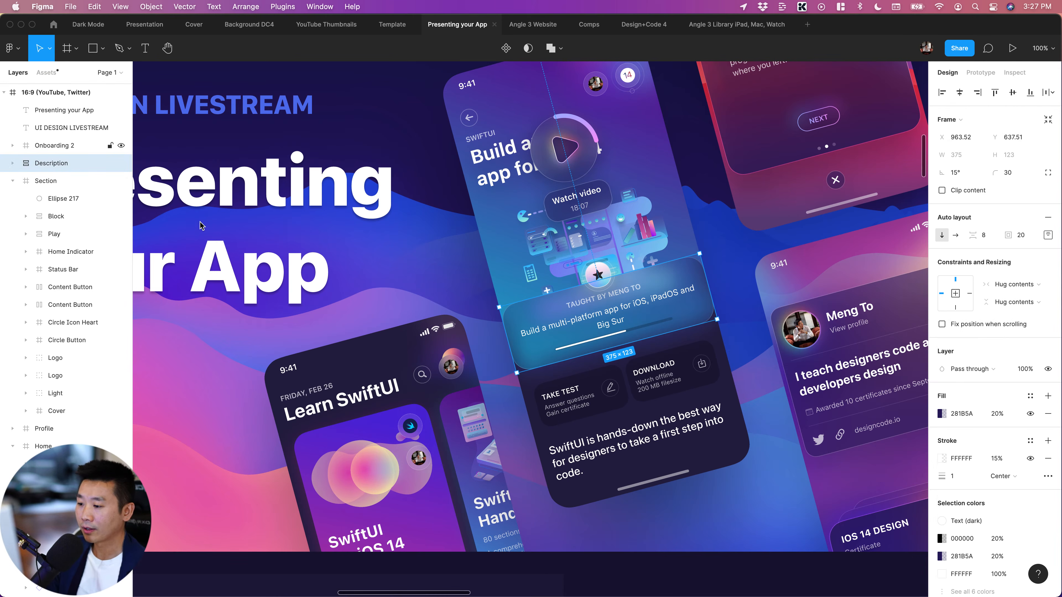
# Nudge the Description card left and slightly down to X 893.52, Y 647.51 so it extends past the Section screen's edge, and deselect it
pyautogui.hotkey('shift', 'Left')
pyautogui.hotkey('shift', 'Left')
pyautogui.hotkey('shift', 'Left')
pyautogui.hotkey('shift', 'Left')
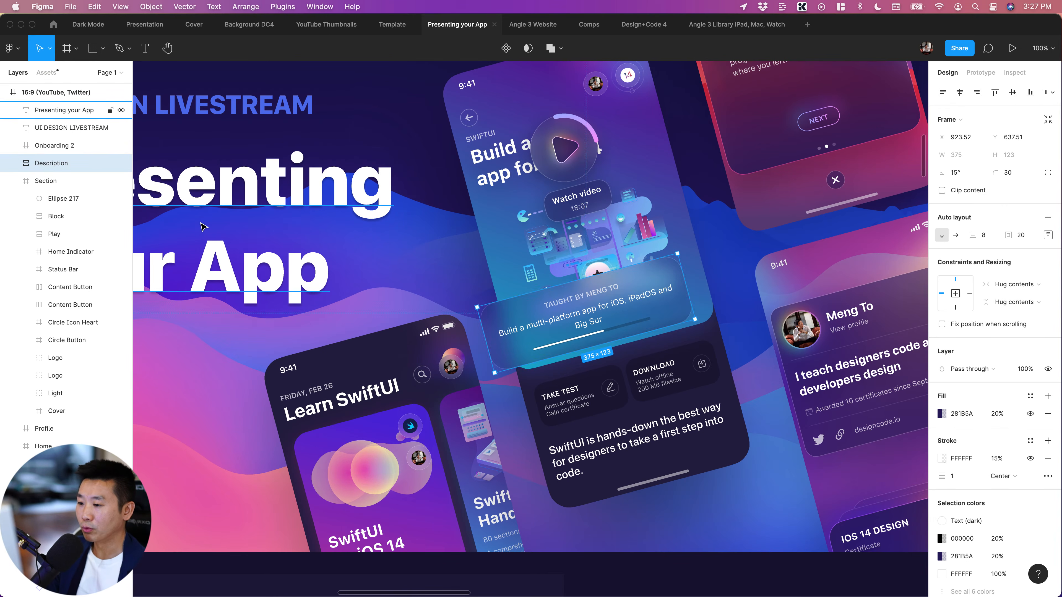
pyautogui.hotkey('shift', 'Left')
pyautogui.hotkey('shift', 'Left')
pyautogui.hotkey('shift', 'Left')
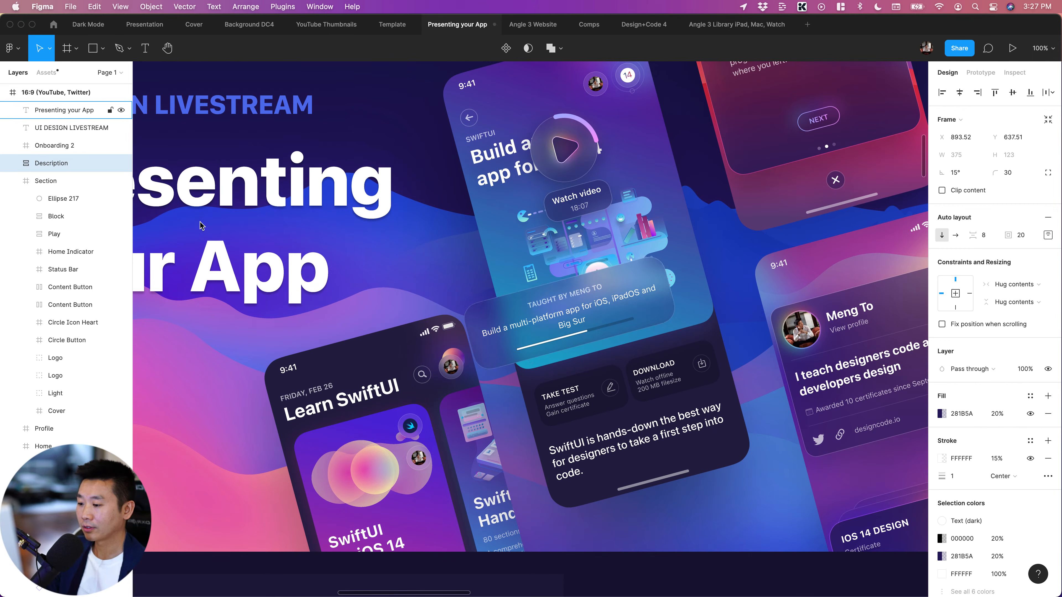
pyautogui.hotkey('shift', 'Down')
pyautogui.hotkey('shift', 'Down')
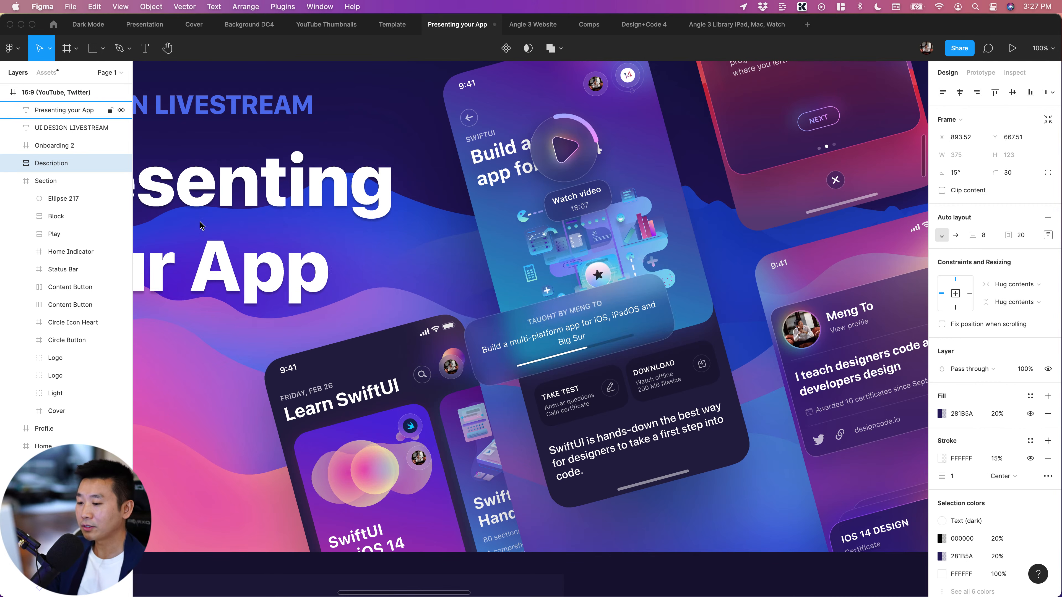
pyautogui.hotkey('shift', 'Up')
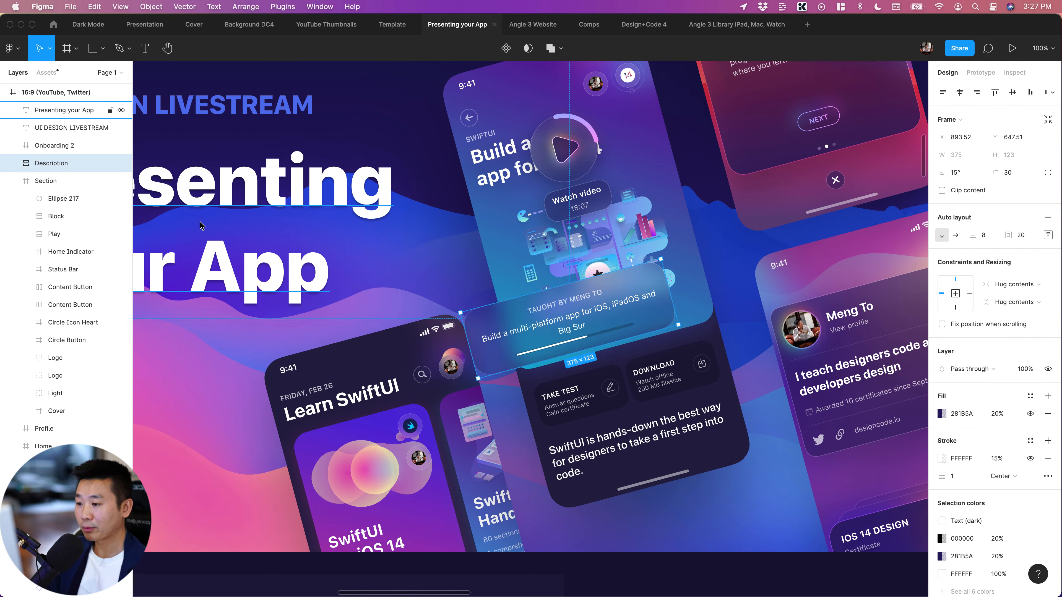
pyautogui.click(749, 325)
# Shift the Profile card left within its Profile screen to X -6.65
pyautogui.hscroll(6, 750, 326)
pyautogui.click(610, 339)
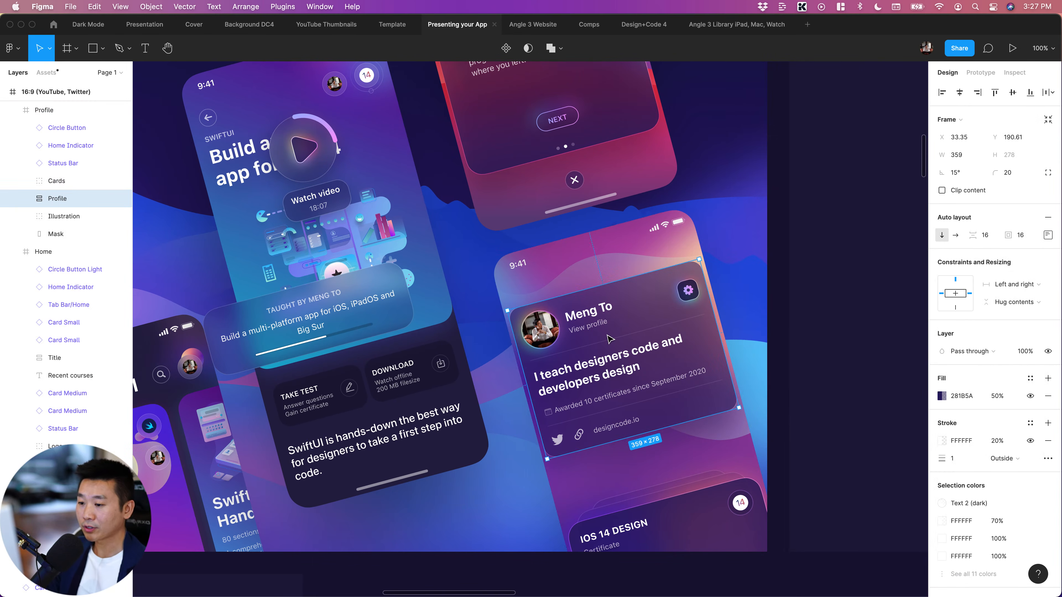
pyautogui.hotkey('shift', 'Left')
pyautogui.hotkey('shift', 'Left')
pyautogui.hotkey('shift', 'Left')
pyautogui.hotkey('shift', 'Left')
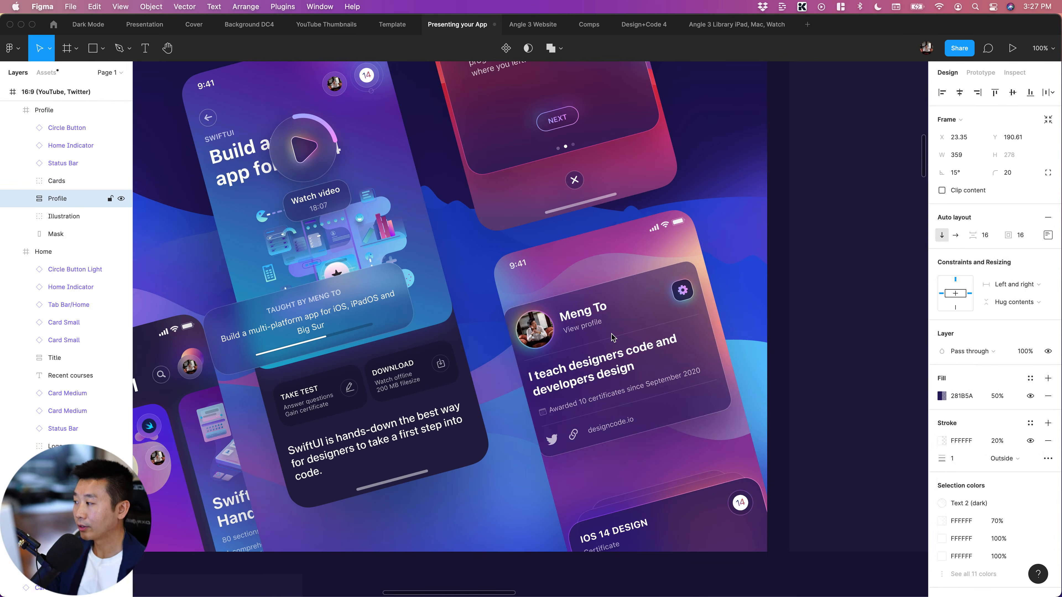
# Move the Profile card out of the Profile screen, placing it directly above that screen in the 16:9 frame's layer order
pyautogui.scroll(5, 54, 214)
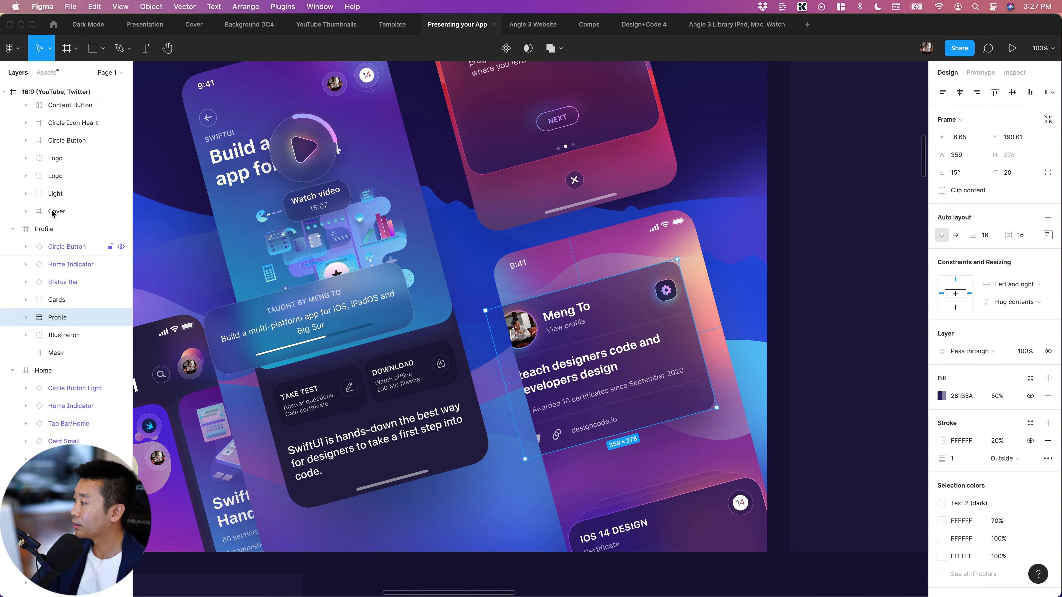
pyautogui.moveTo(14, 380); pyautogui.dragTo(21, 376)
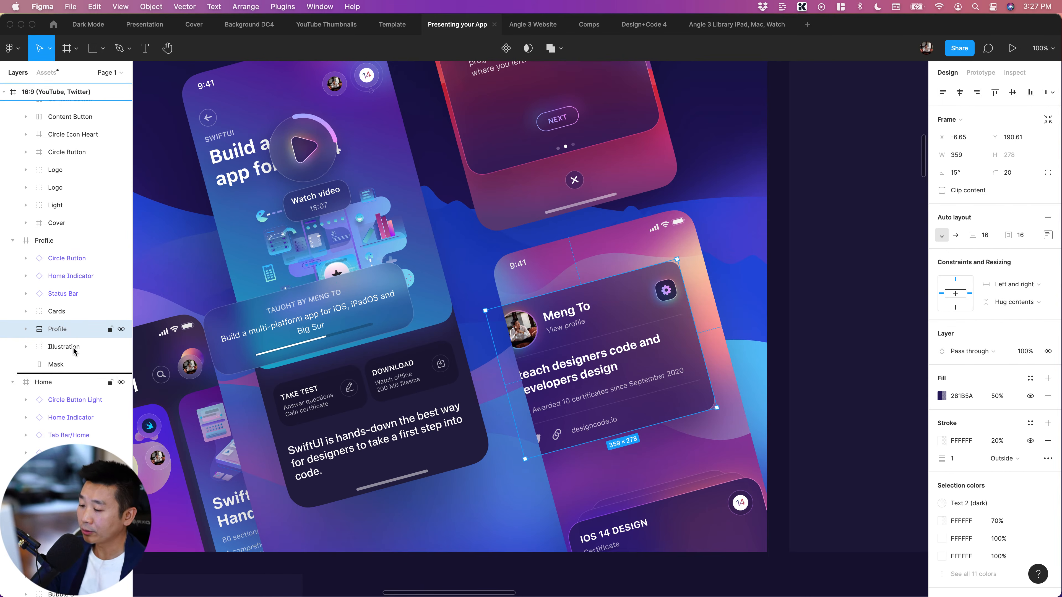
pyautogui.moveTo(57, 327); pyautogui.dragTo(50, 371)
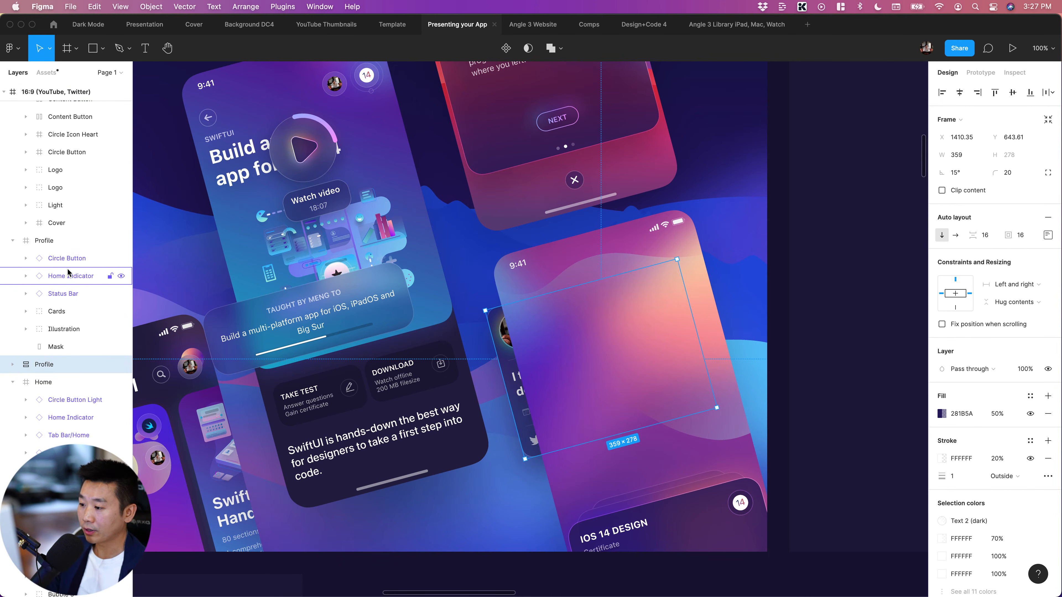
pyautogui.press('super+bracketright')
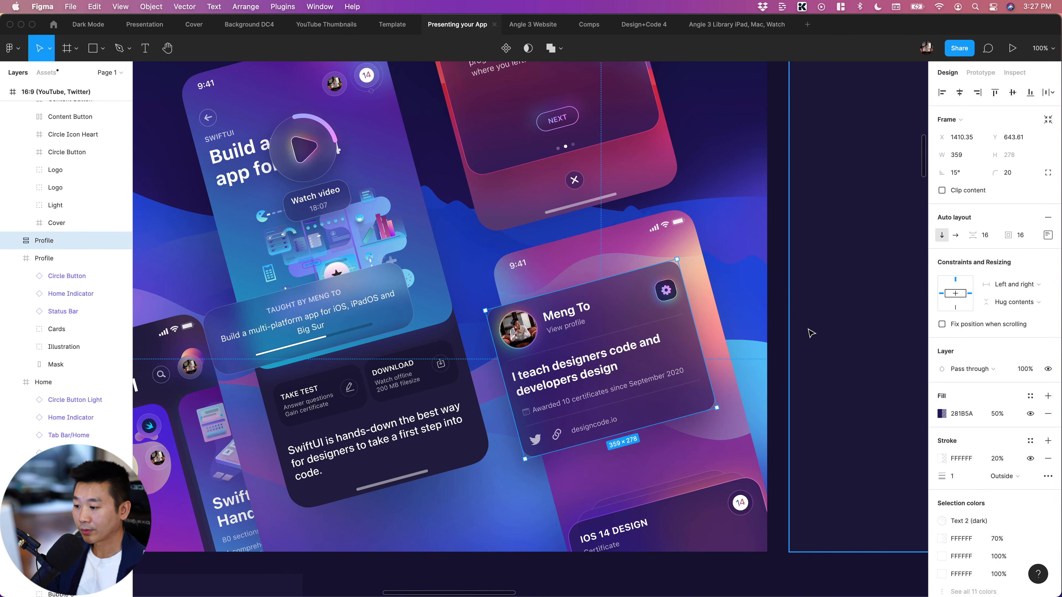
# Reposition the lifted Profile card up and left to about X 1360, Y 534, overlapping the Profile screen's upper-left edge
pyautogui.hotkey('shift', 'Down')
pyautogui.hotkey('shift', 'Left')
pyautogui.hotkey('shift', 'Left')
pyautogui.hotkey('shift', 'Left')
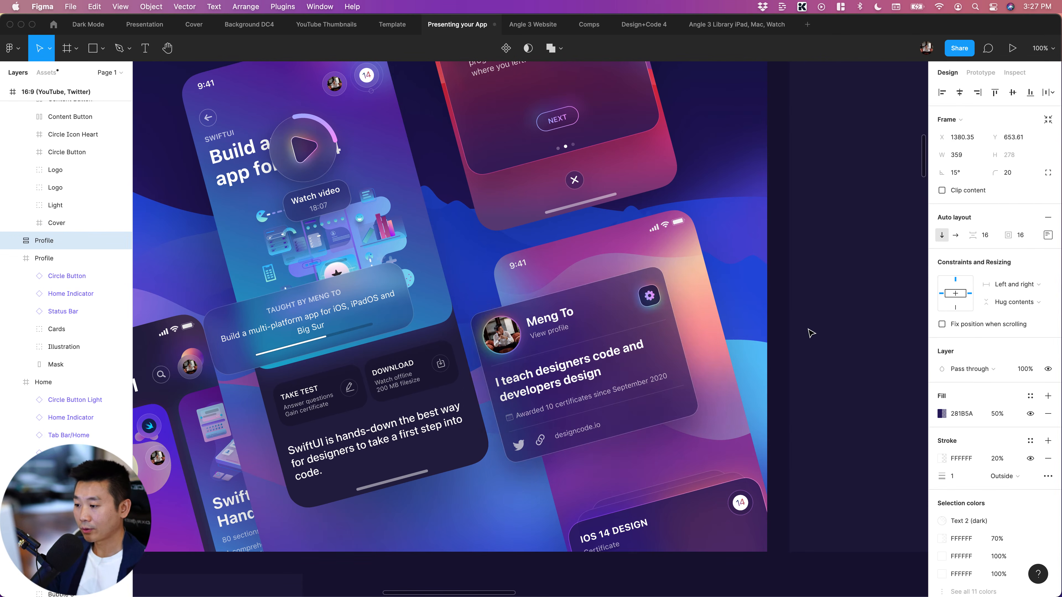
pyautogui.hotkey('shift', 'Right')
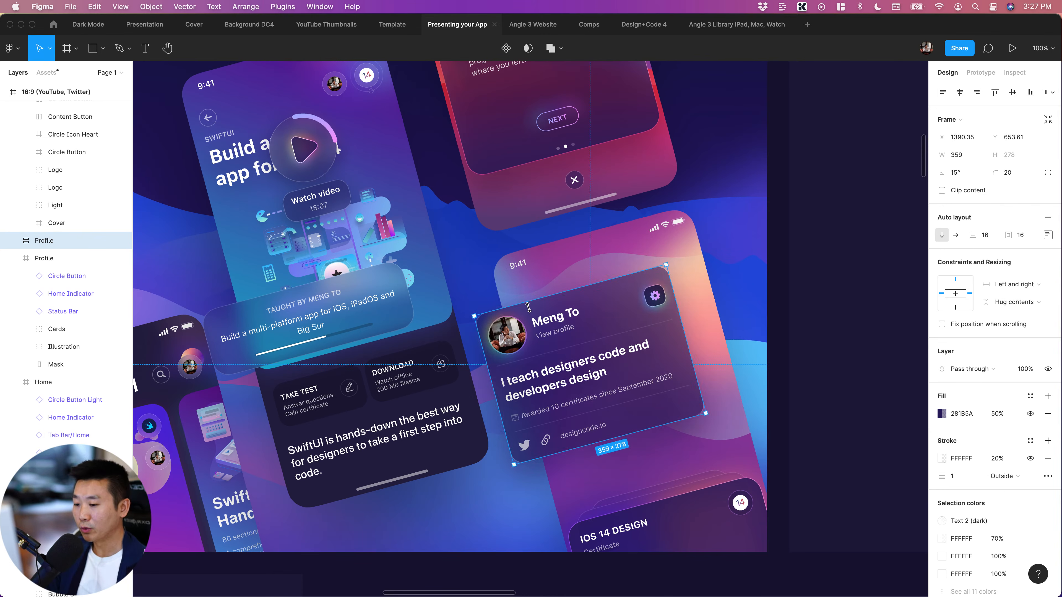
pyautogui.hotkey('shift', 'Up')
pyautogui.hotkey('shift', 'Up')
pyautogui.hotkey('shift', 'Up')
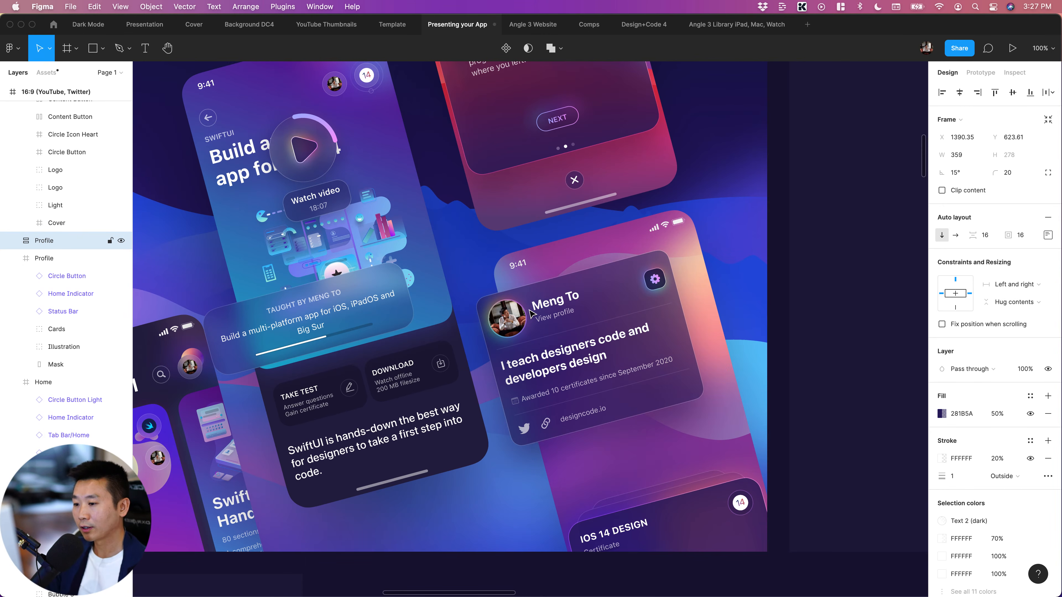
pyautogui.hotkey('shift', 'Up')
pyautogui.hotkey('shift', 'Up')
pyautogui.hotkey('shift', 'Up')
pyautogui.hotkey('shift', 'Up')
pyautogui.hotkey('shift', 'Up')
pyautogui.hotkey('shift', 'Up')
pyautogui.hotkey('shift', 'Up')
pyautogui.hotkey('shift', 'Up')
pyautogui.hotkey('shift', 'Up')
pyautogui.hotkey('shift', 'Up')
pyautogui.hotkey('shift', 'Up')
pyautogui.hotkey('shift', 'Up')
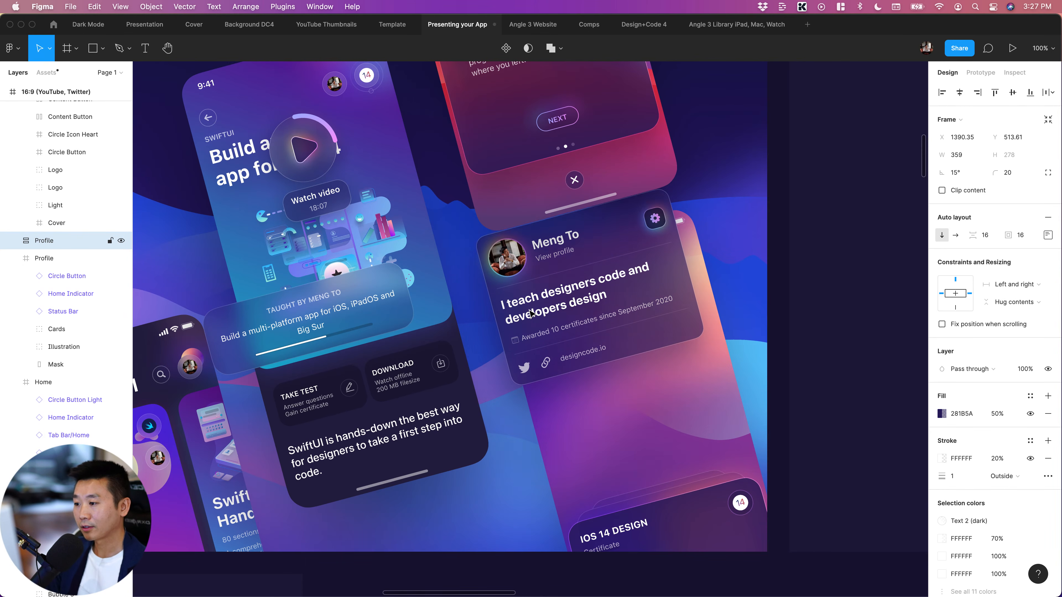
pyautogui.hotkey('shift', 'Left')
pyautogui.hotkey('shift', 'Left')
pyautogui.hotkey('shift', 'Left')
pyautogui.hotkey('shift', 'Left')
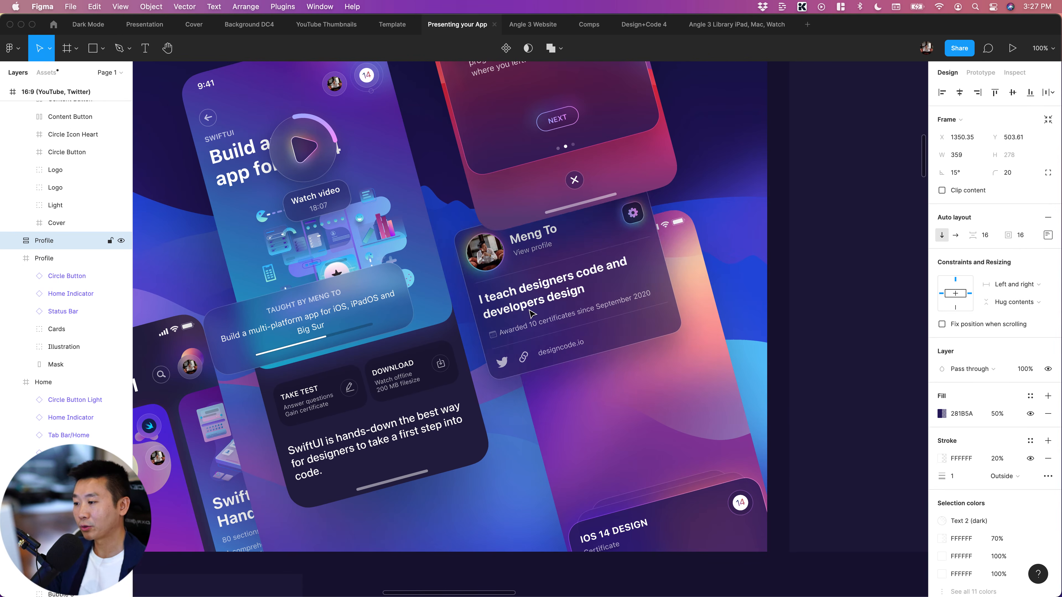
pyautogui.hotkey('shift', 'Down')
pyautogui.hotkey('shift', 'Down')
pyautogui.hotkey('shift', 'Down')
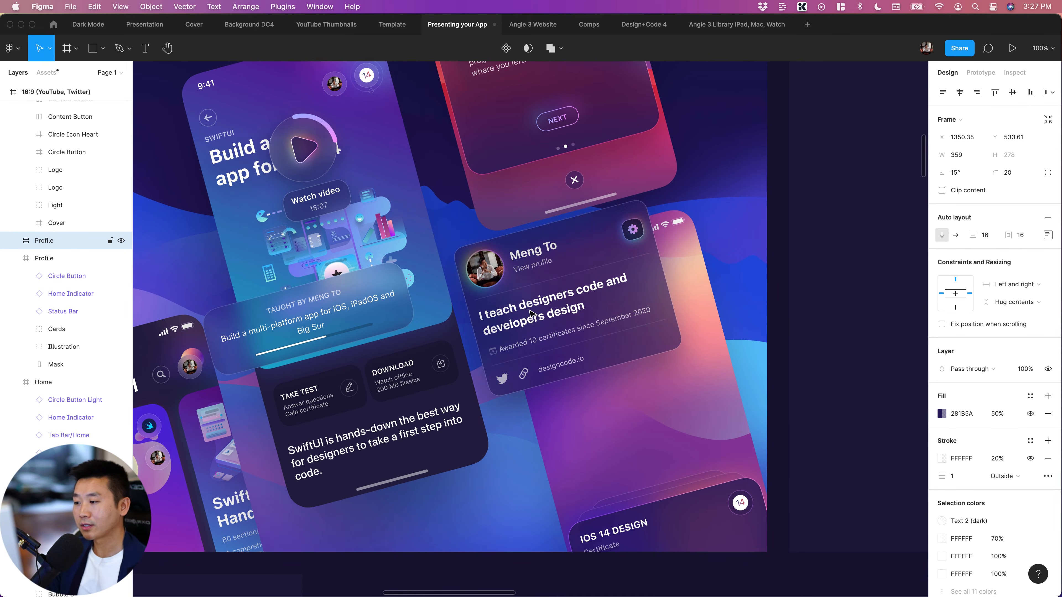
pyautogui.hotkey('shift', 'Down')
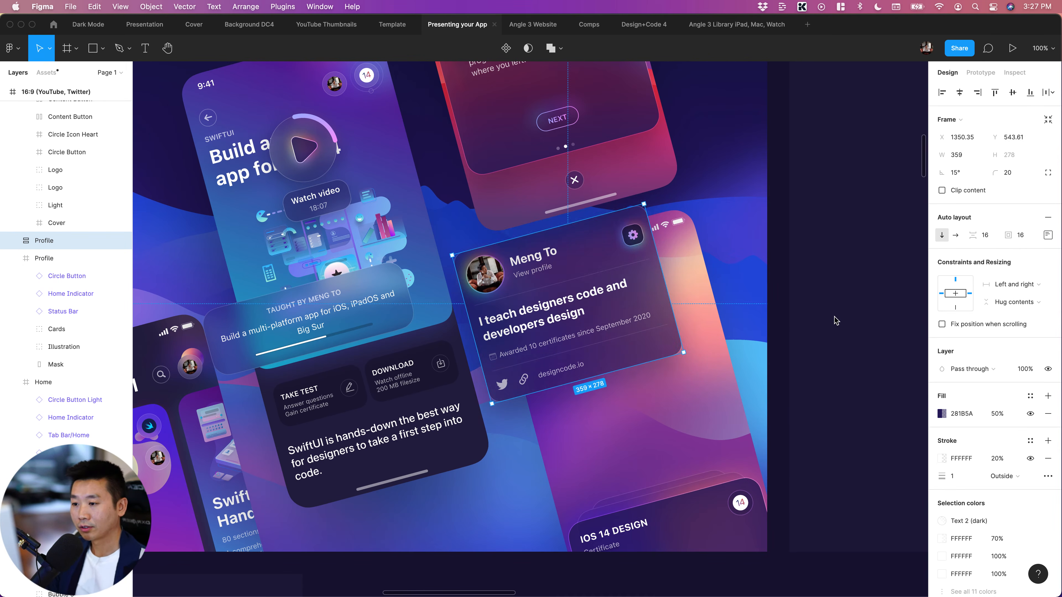
pyautogui.hotkey('shift', 'Up')
pyautogui.hotkey('shift', 'Right')
# Check the Profile card's background blur settings, and lower its 281B5A fill opacity first to 20% and finally to 10%
pyautogui.scroll(-3, 997, 472)
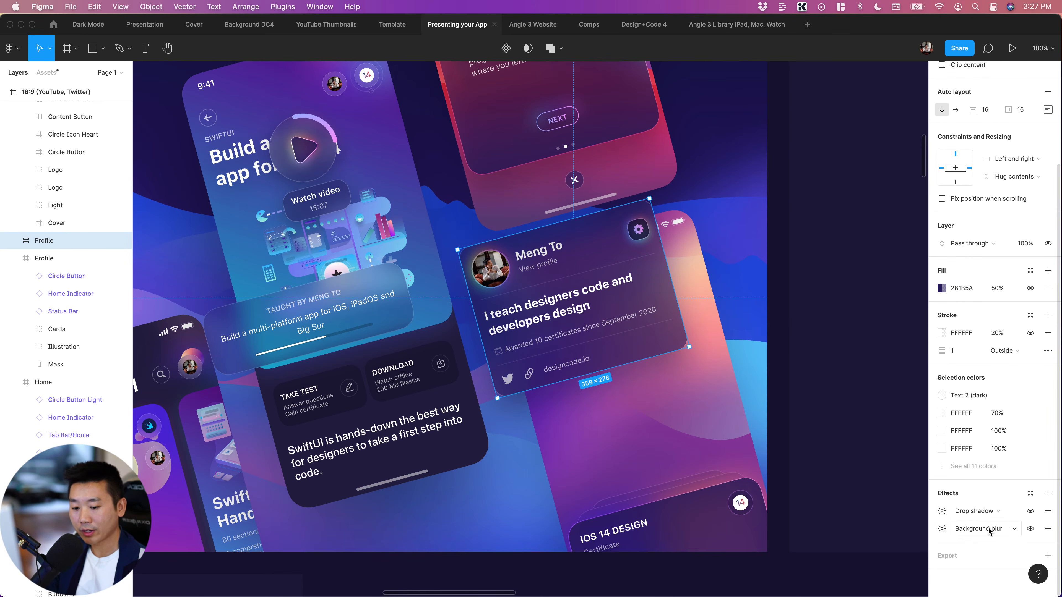
pyautogui.click(942, 529)
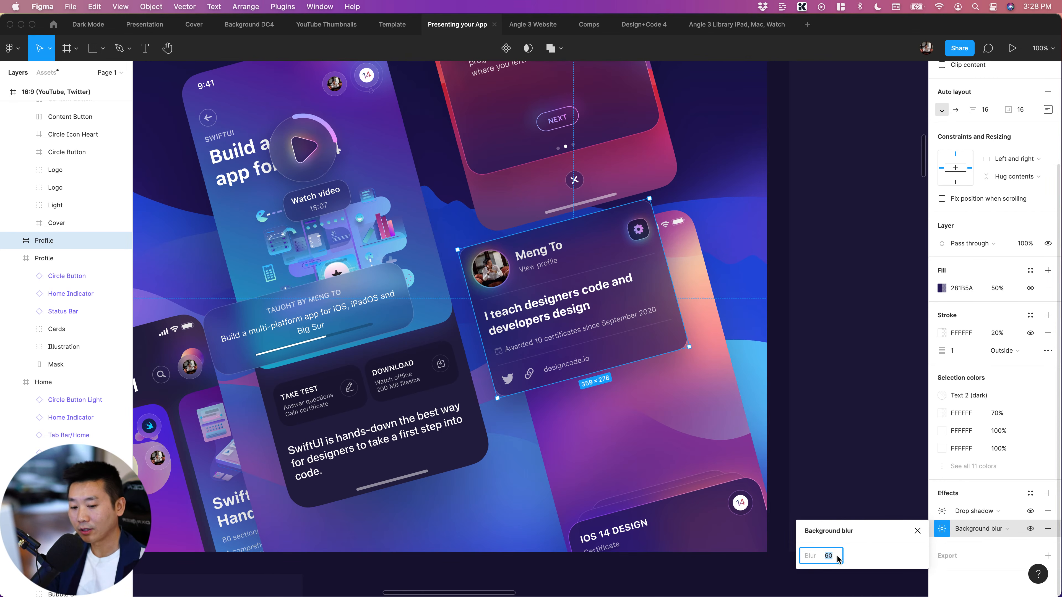
pyautogui.click(1007, 293)
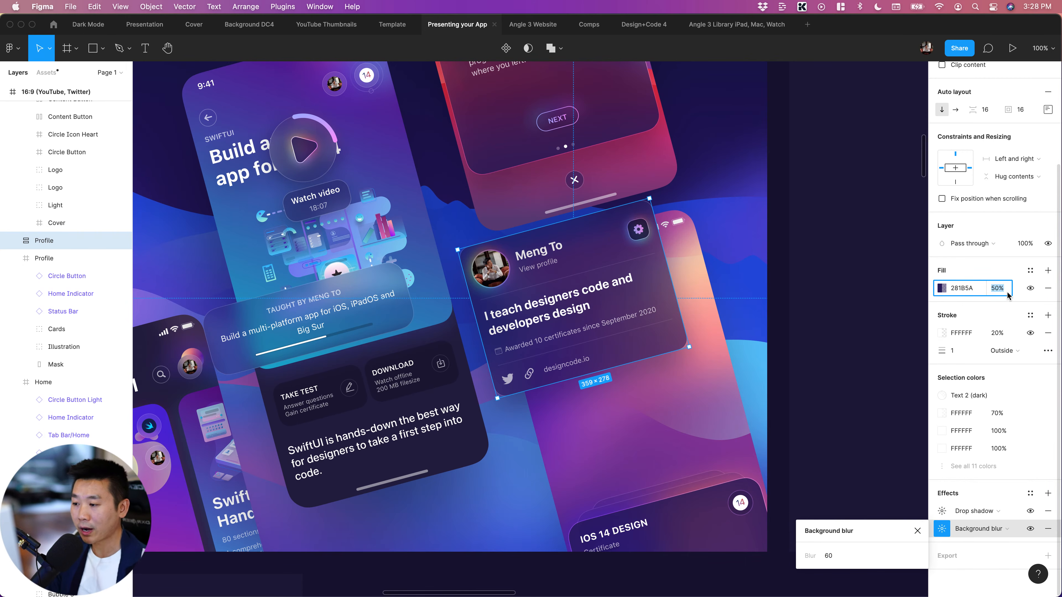
pyautogui.write('20')
pyautogui.press('Return')
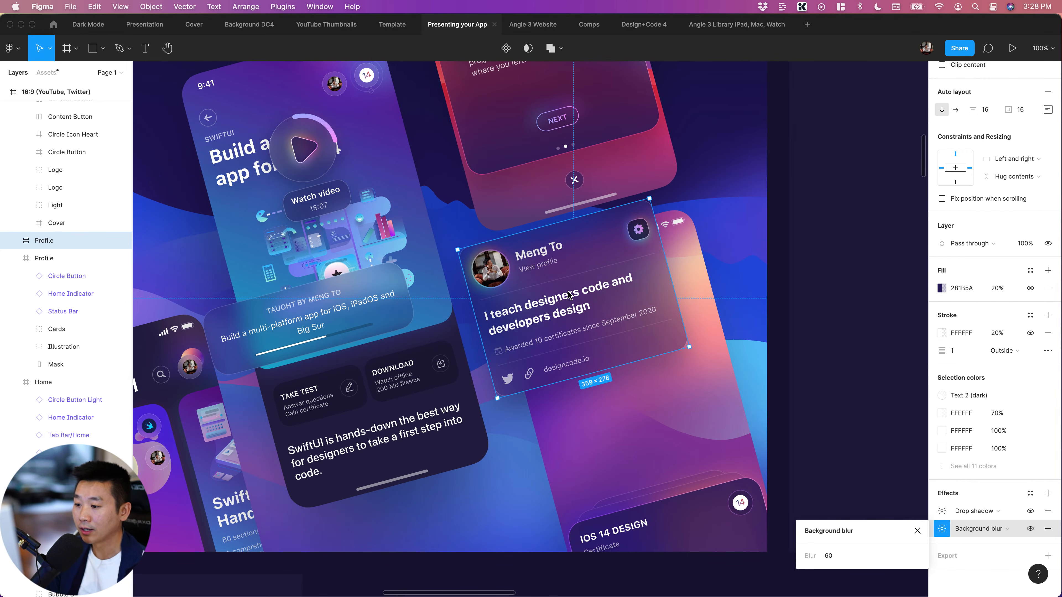
pyautogui.click(1007, 291)
pyautogui.write('1')
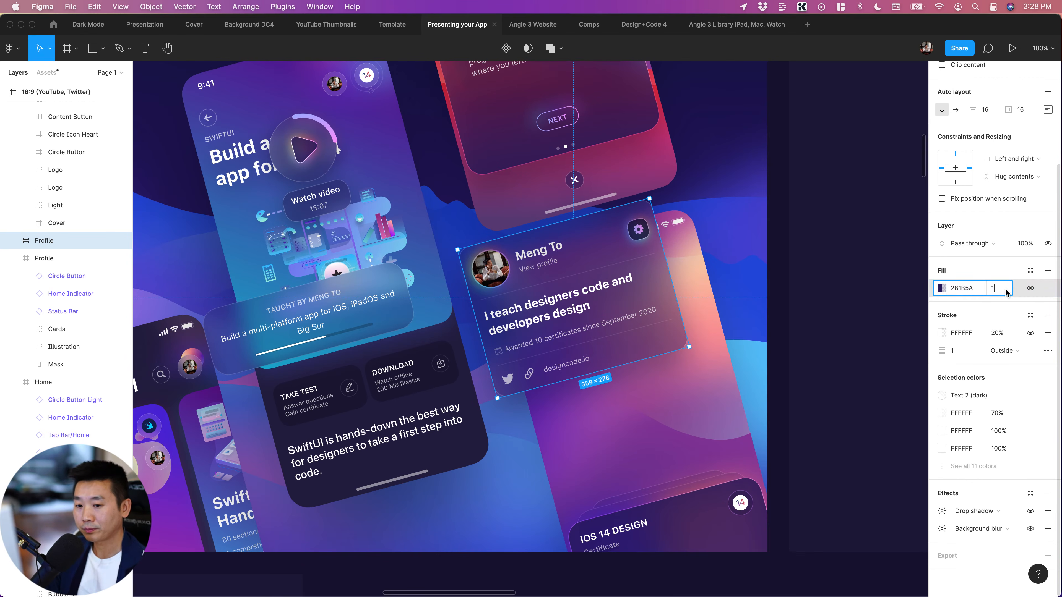
pyautogui.write('0')
pyautogui.press('Return')
pyautogui.click(785, 336)
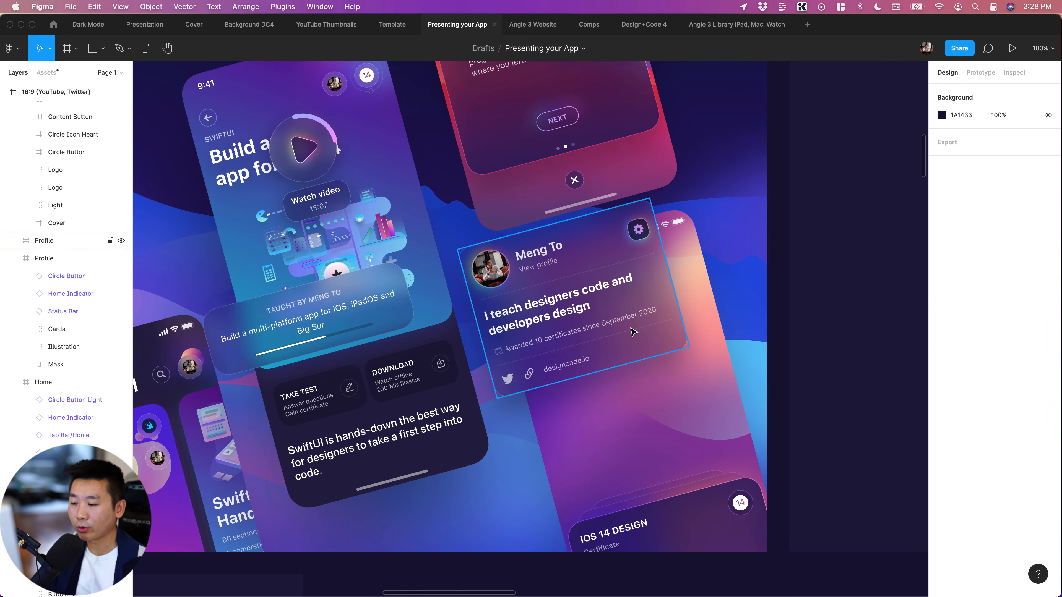
pyautogui.click(793, 289)
# Move the Modal frame out of the Onboarding 2 screen, placing it directly above that screen in the layer order
pyautogui.scroll(5, 744, 286)
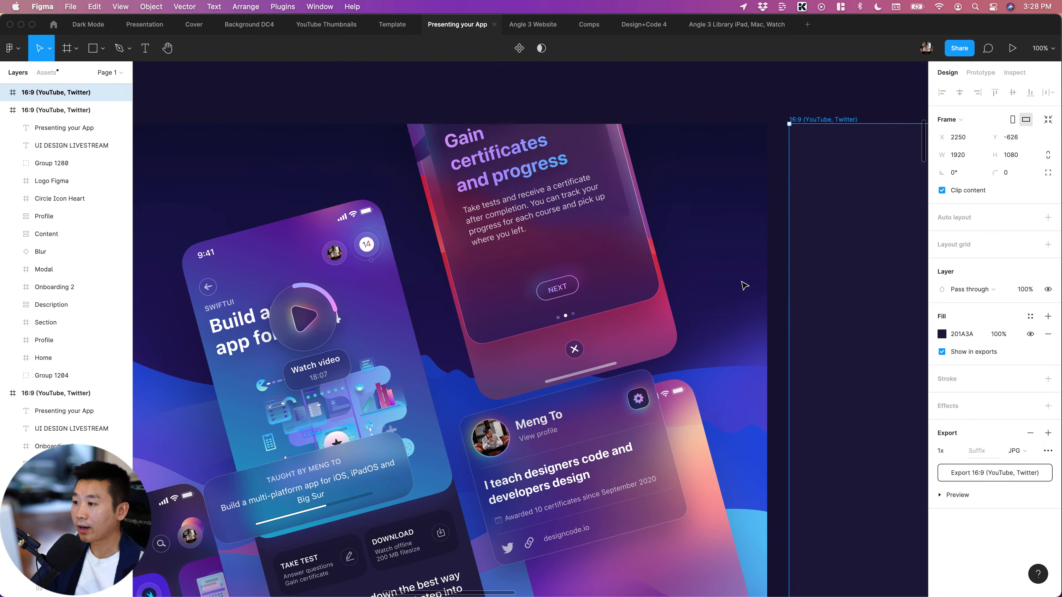
pyautogui.click(558, 253)
pyautogui.doubleClick(558, 253)
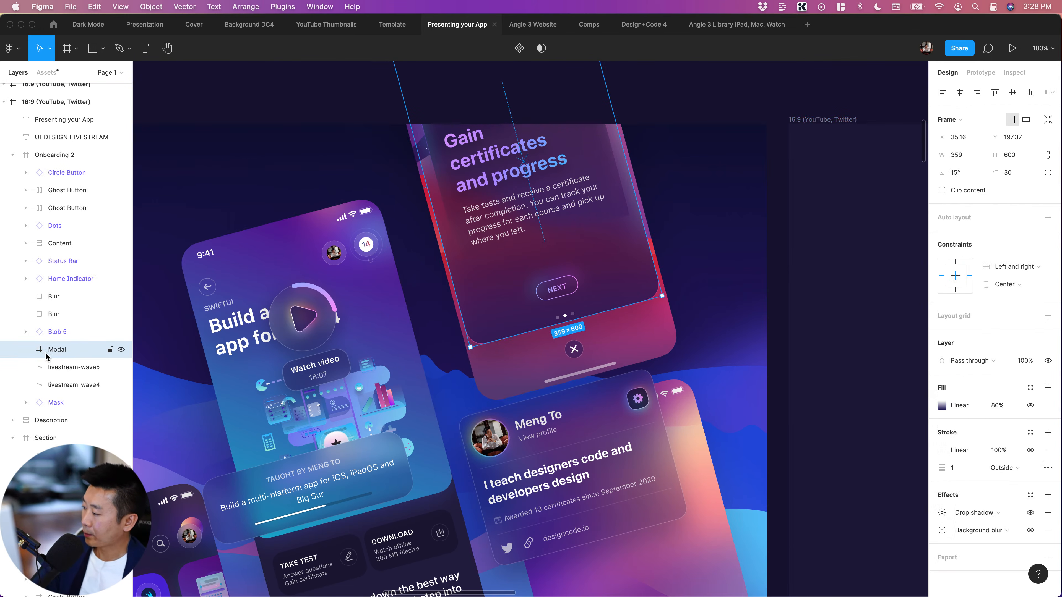
pyautogui.moveTo(41, 353); pyautogui.dragTo(28, 429)
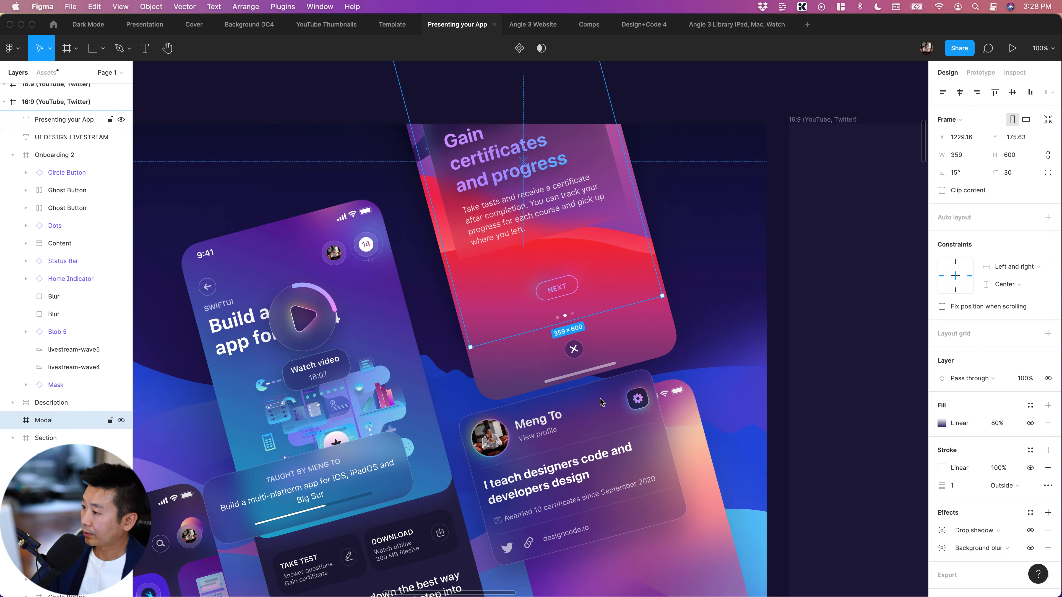
pyautogui.press('super+]')
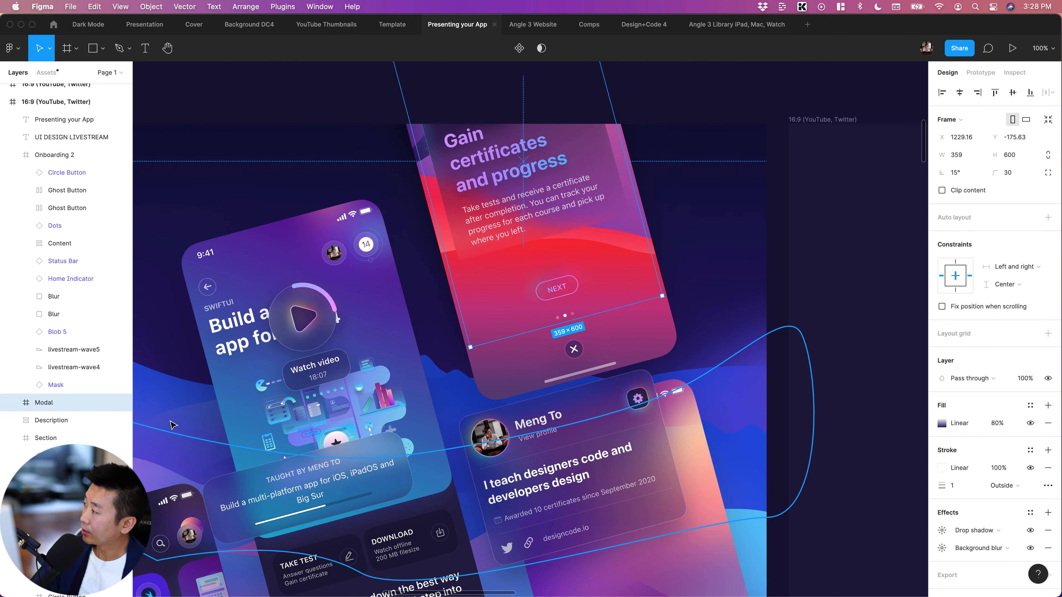
pyautogui.press('super+]')
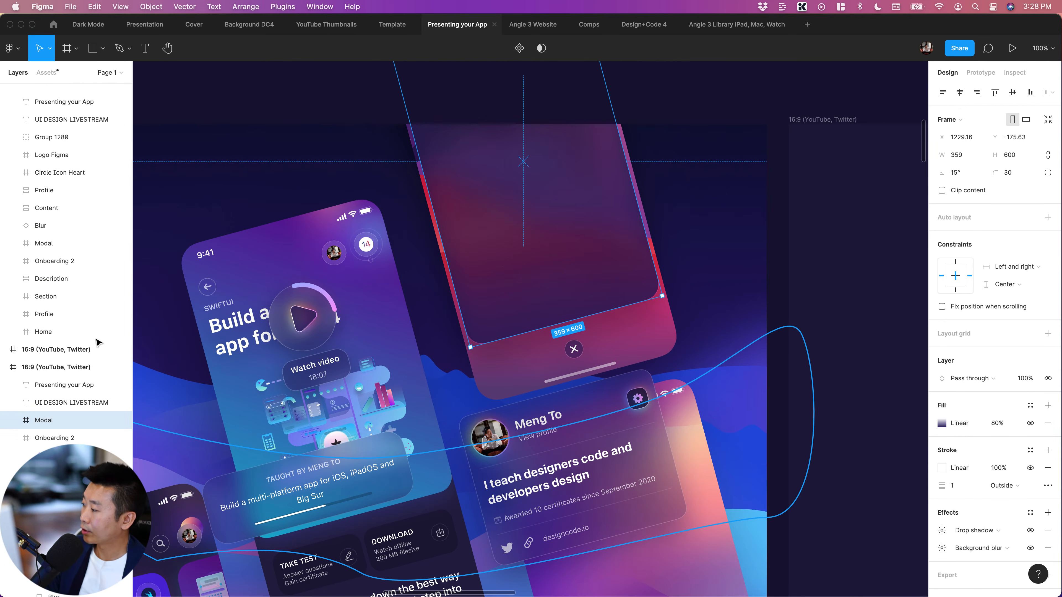
# Move the Onboarding 2 layers from Circle Button down to the second Blur out of the screen to just above Modal, and add Modal to the selection
pyautogui.scroll(1, 167, 331)
pyautogui.click(13, 438)
pyautogui.scroll(-2, 64, 427)
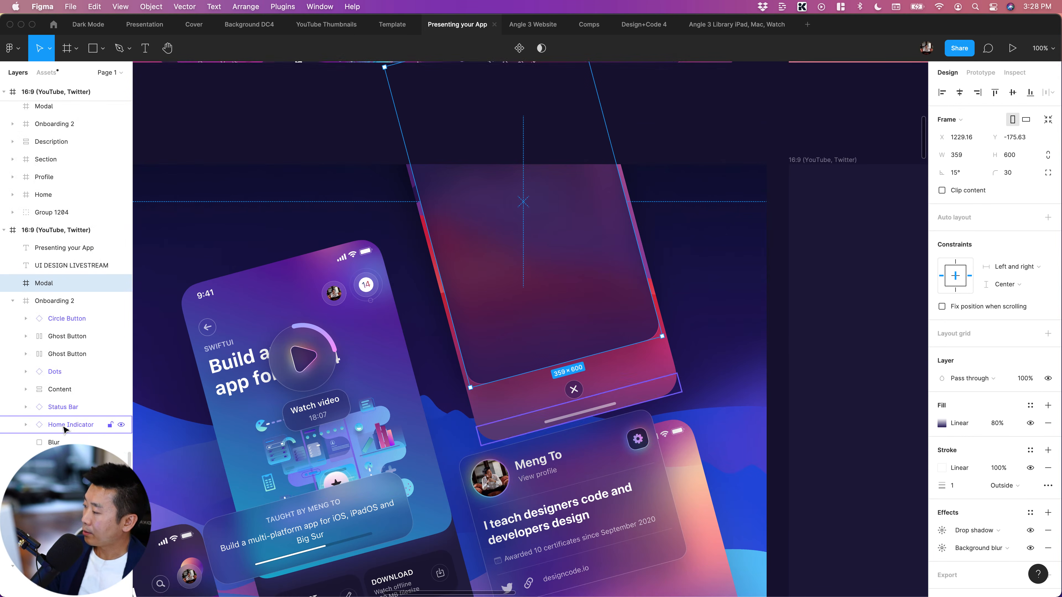
pyautogui.scroll(-3, 69, 376)
pyautogui.click(66, 304)
pyautogui.scroll(-2, 75, 320)
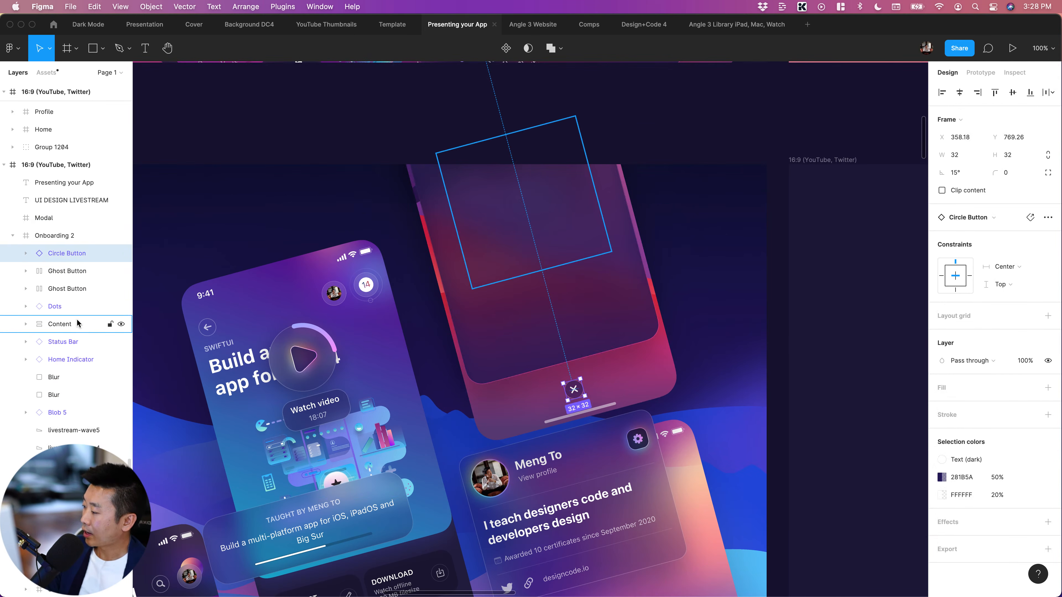
pyautogui.scroll(-4, 65, 320)
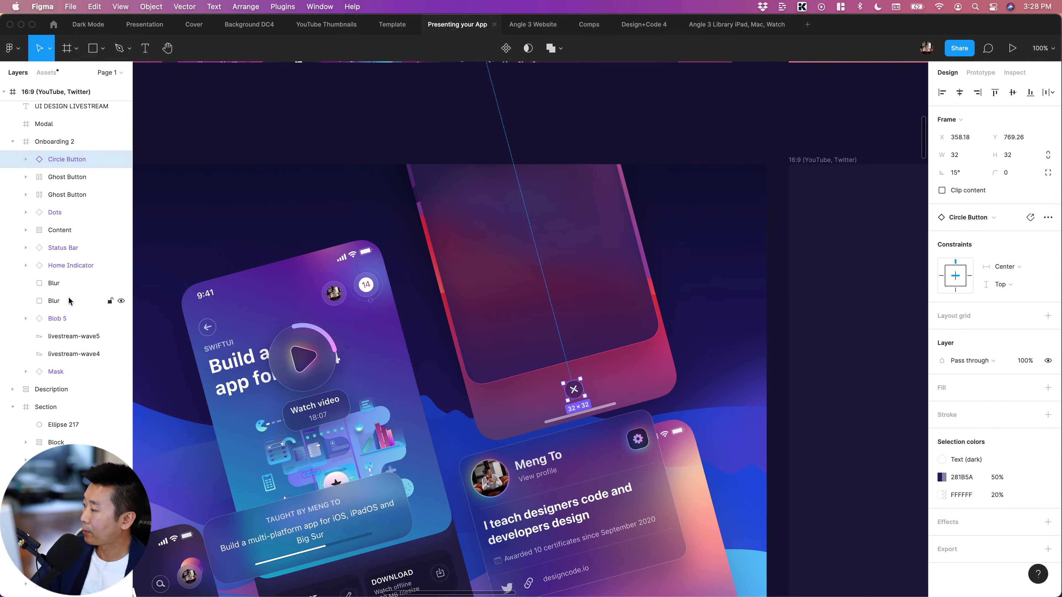
pyautogui.keyDown('shift'); pyautogui.click(74, 299); pyautogui.keyUp('shift')
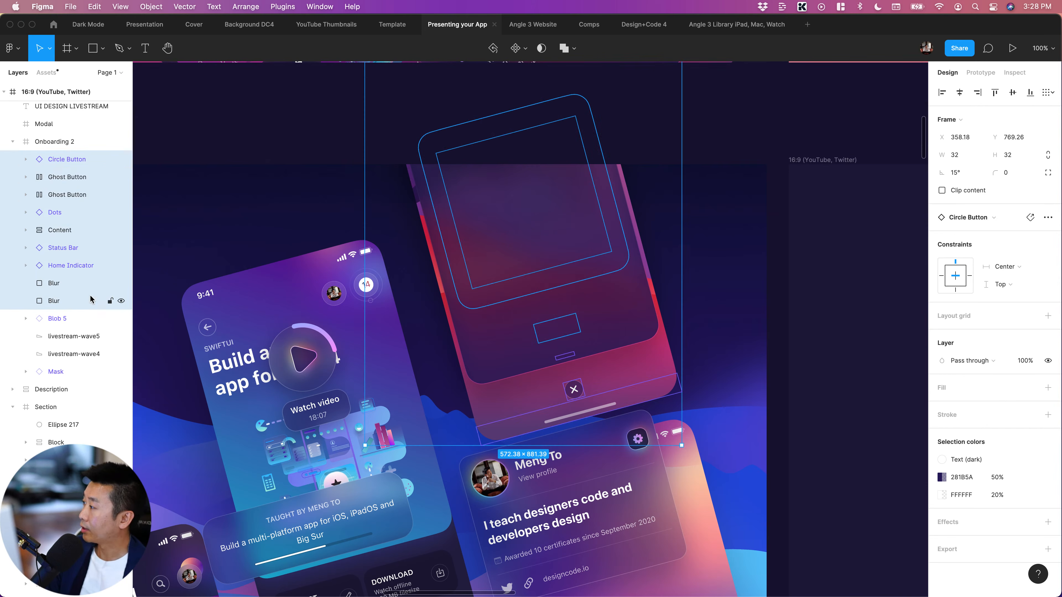
pyautogui.scroll(2, 59, 209)
pyautogui.moveTo(59, 210); pyautogui.dragTo(40, 171)
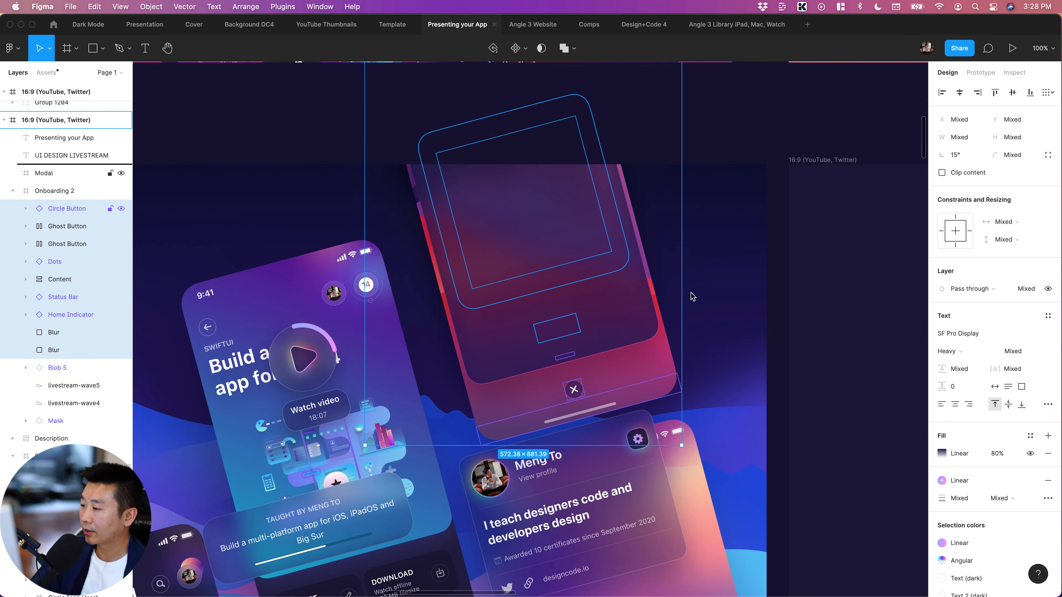
pyautogui.moveTo(207, 295); pyautogui.dragTo(432, 267)
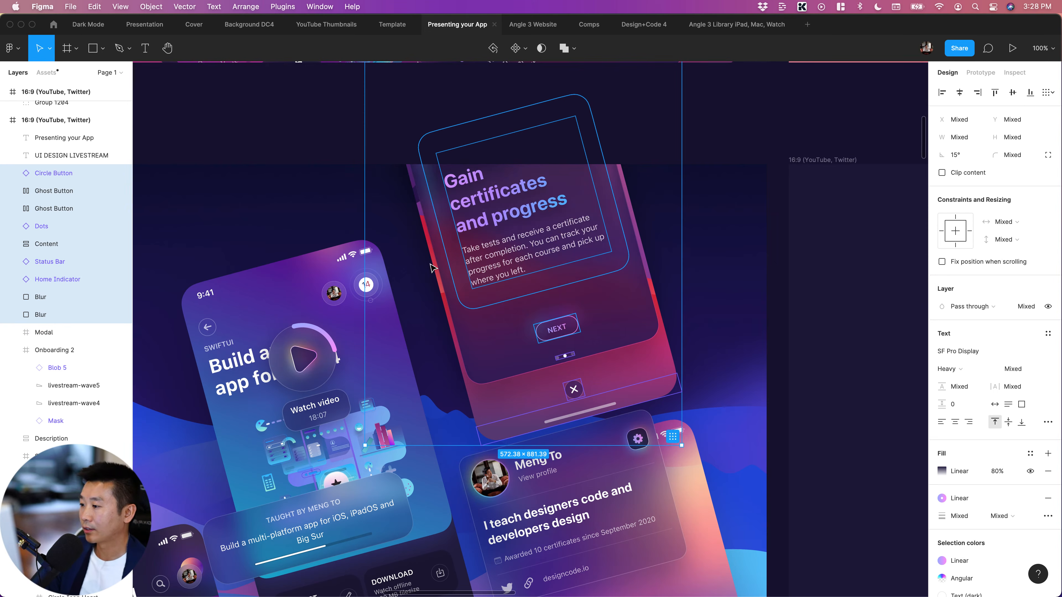
pyautogui.keyDown('shift'); pyautogui.click(50, 333); pyautogui.keyUp('shift')
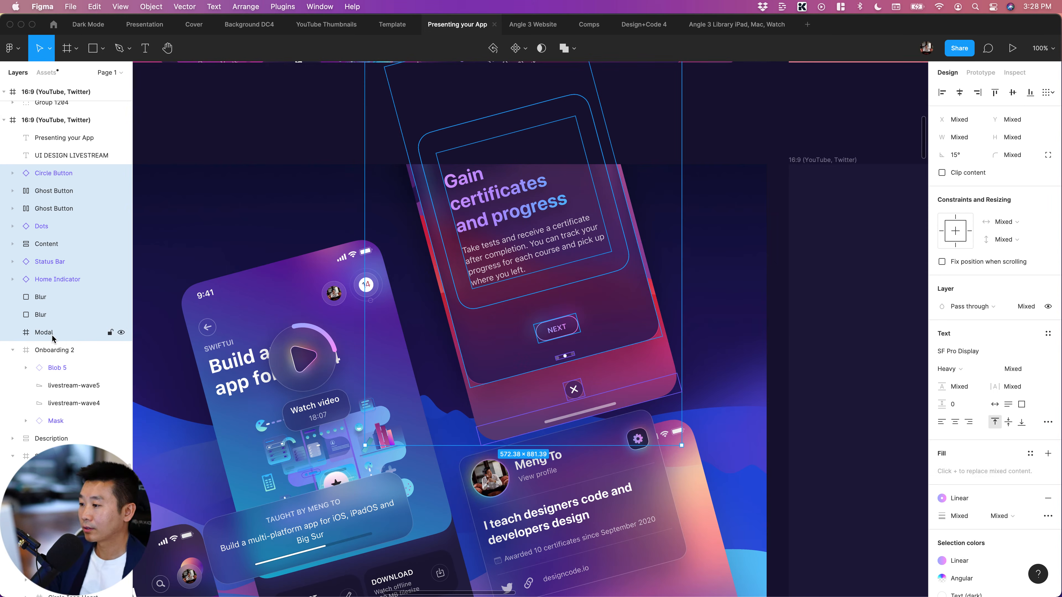
# Shift the selected Modal and its lifted content layers left so the modal overhangs the Onboarding 2 screen's left edge
pyautogui.hotkey('shift', 'Left')
pyautogui.hotkey('shift', 'Left')
pyautogui.hotkey('shift', 'Left')
pyautogui.hotkey('shift', 'Left')
pyautogui.hotkey('shift', 'Left')
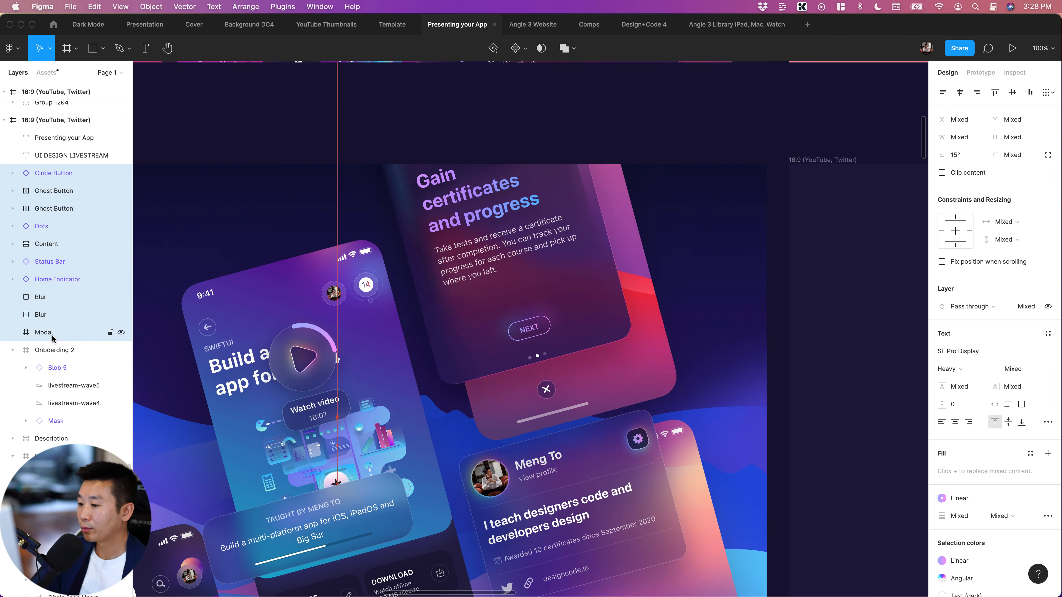
pyautogui.hotkey('shift', 'Left')
pyautogui.hotkey('shift', 'Left')
pyautogui.hotkey('shift', 'Left')
pyautogui.hotkey('shift', 'Left')
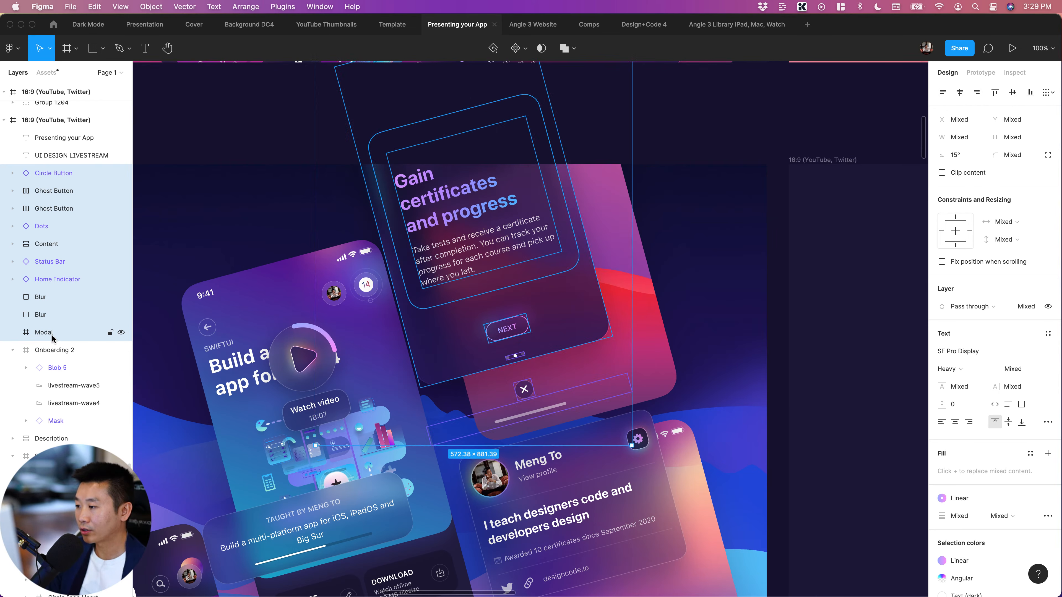
pyautogui.hotkey('shift', 'Right')
pyautogui.hotkey('shift', 'Right')
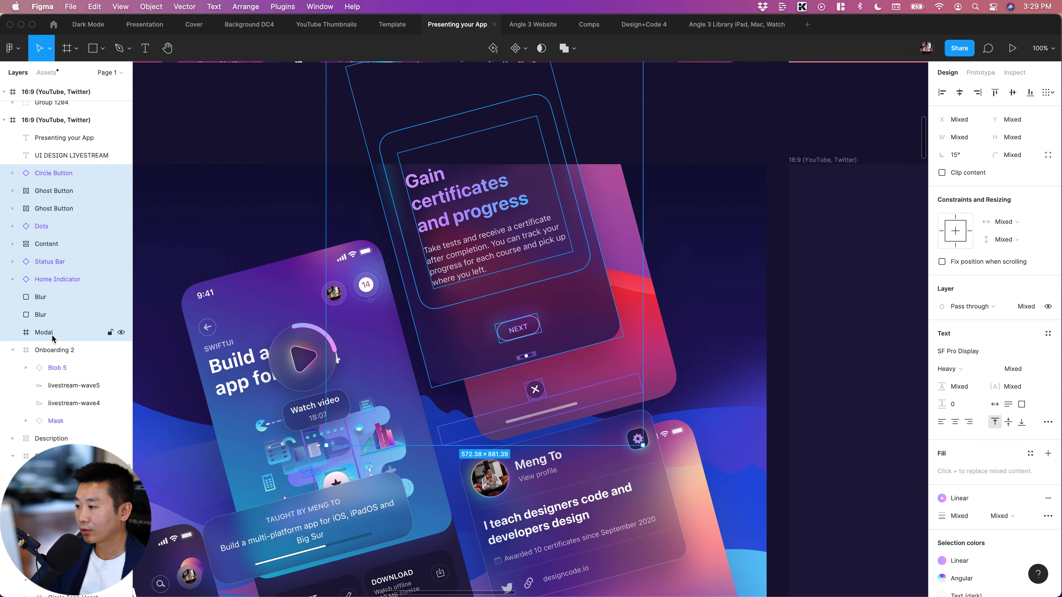
pyautogui.click(849, 337)
# Inspect the shifted modal's overlap and glass blur up close, along with the Description card on the Section screen
pyautogui.scroll(2, 414, 224)
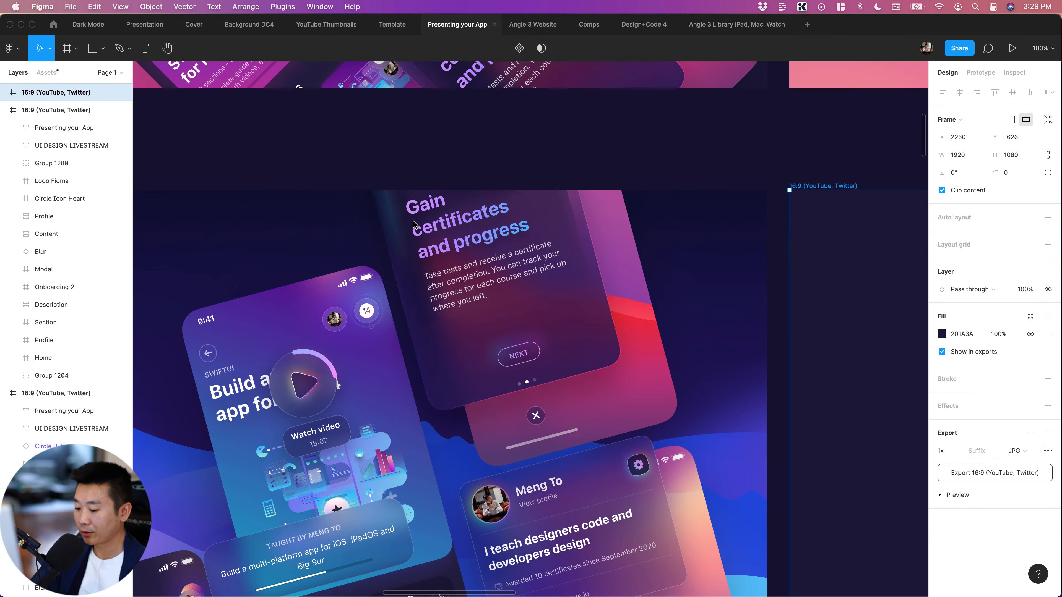
pyautogui.scroll(1, 414, 224)
pyautogui.scroll(6, 416, 224)
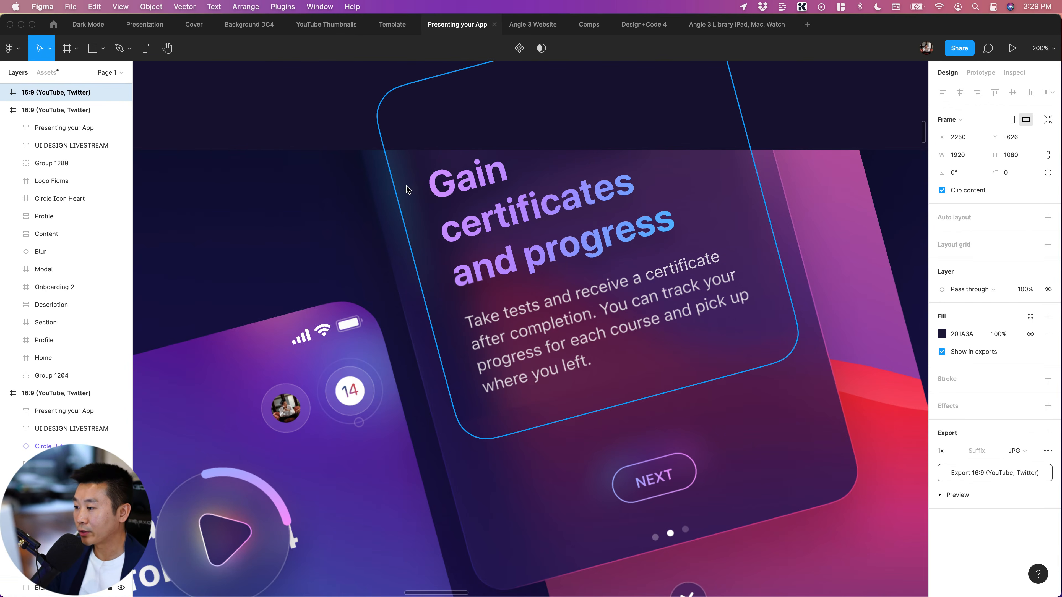
pyautogui.hscroll(2, 380, 289)
pyautogui.scroll(1, 381, 288)
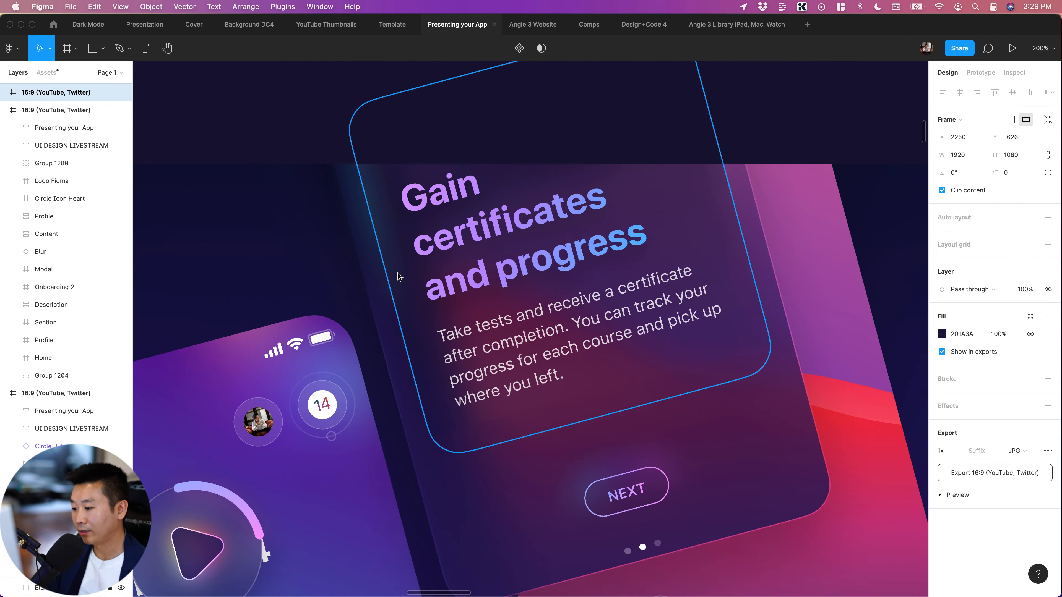
pyautogui.scroll(-5, 473, 494)
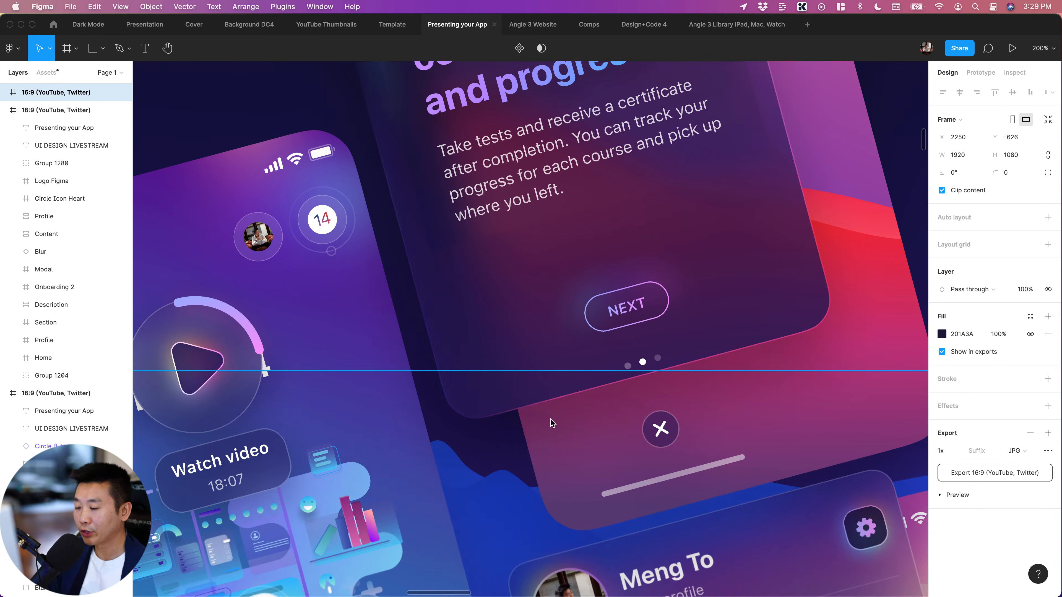
pyautogui.scroll(-2, 616, 388)
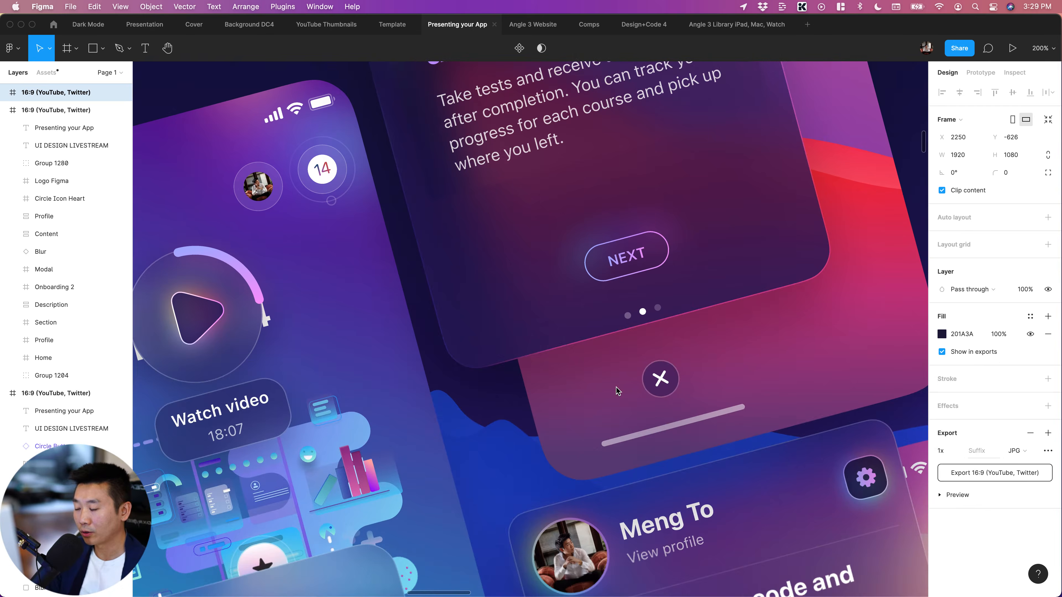
pyautogui.hscroll(-7, 616, 388)
pyautogui.scroll(-4, 616, 388)
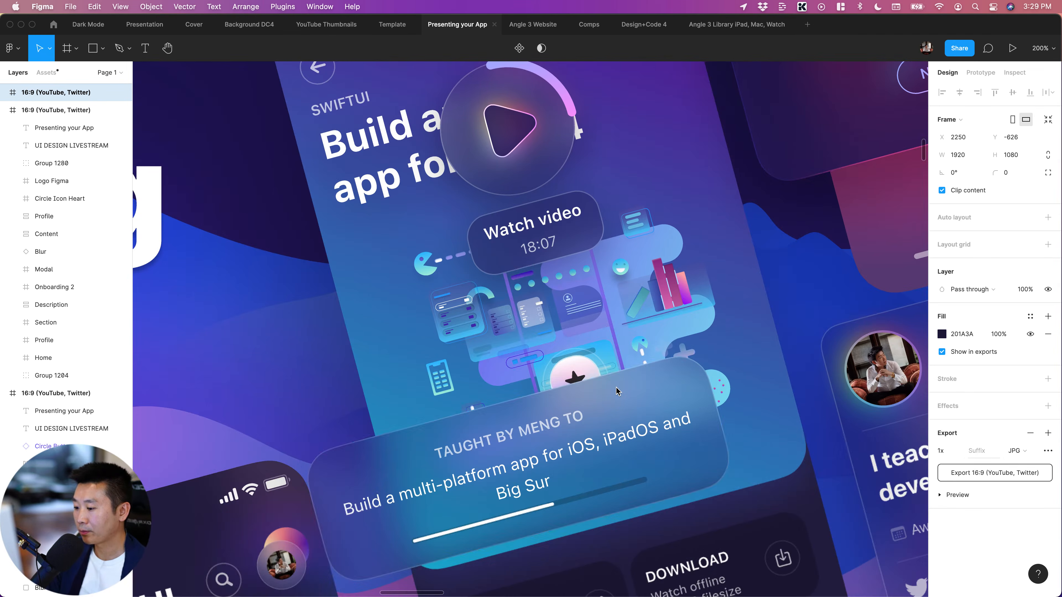
pyautogui.scroll(-4, 628, 385)
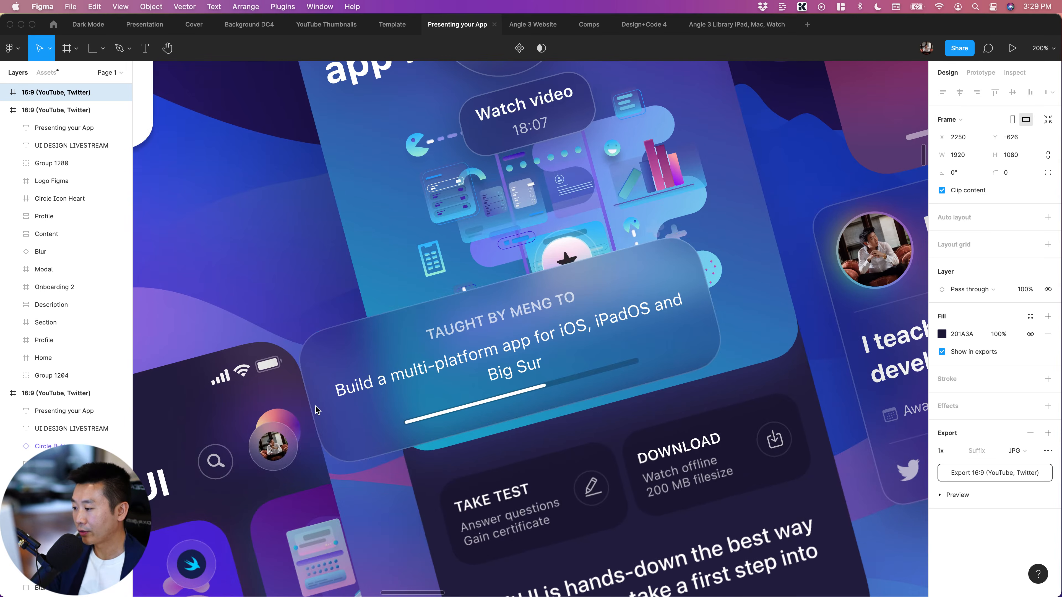
# Reposition the Description card right and up to about X 904, Y 638 over the Section screen
pyautogui.scroll(-1, 349, 353)
pyautogui.click(349, 353)
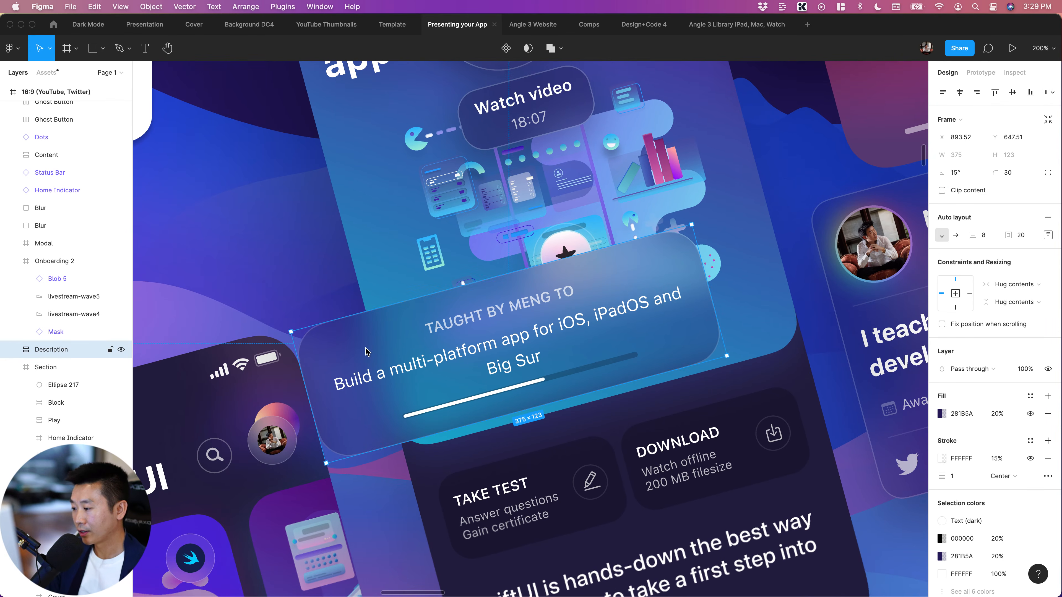
pyautogui.hotkey('shift', 'Right')
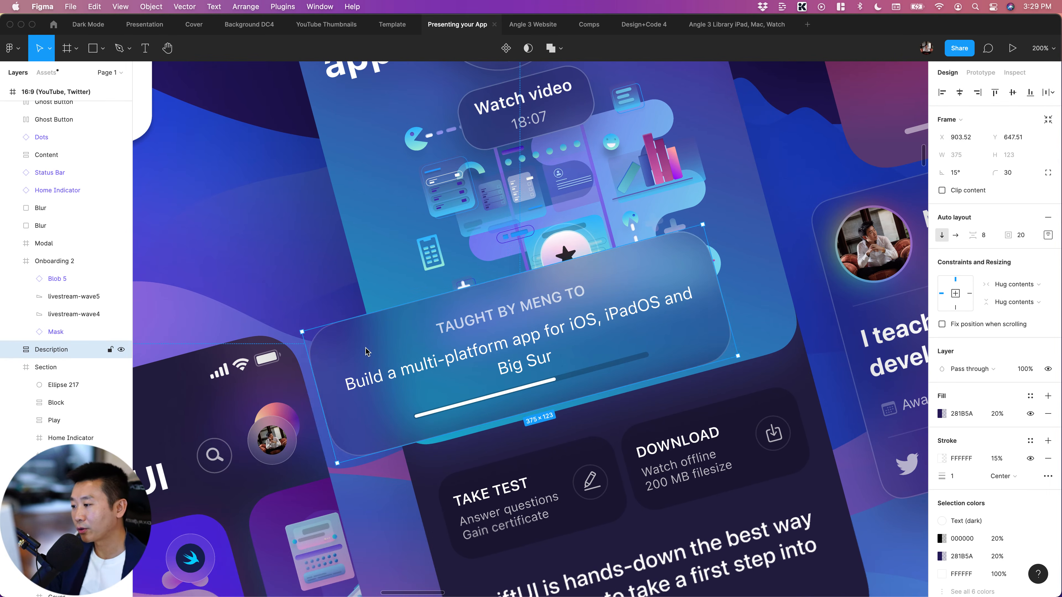
pyautogui.hotkey('shift', 'Up')
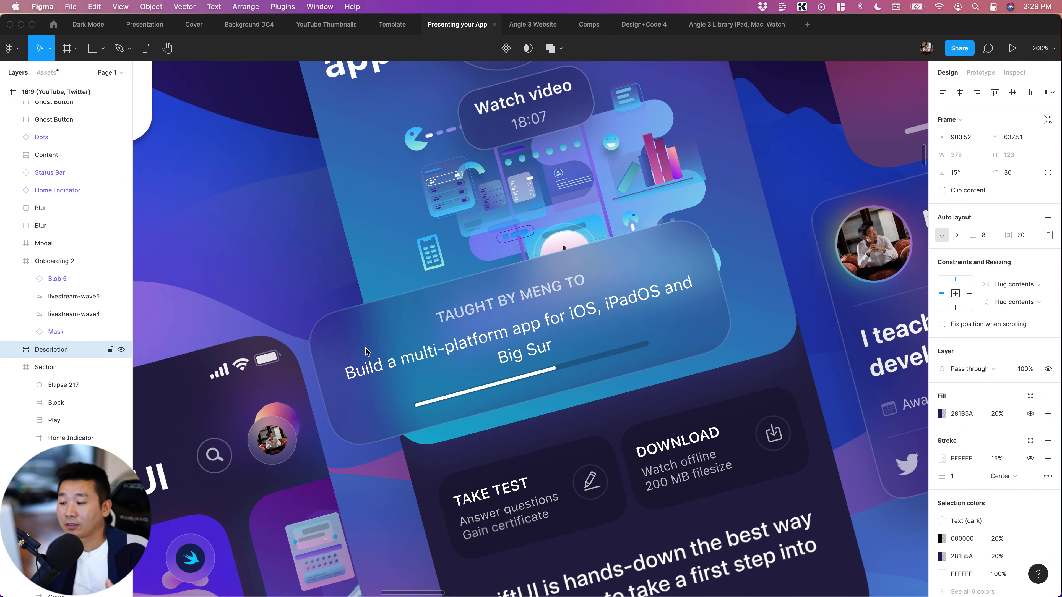
pyautogui.hotkey('shift', 'Right')
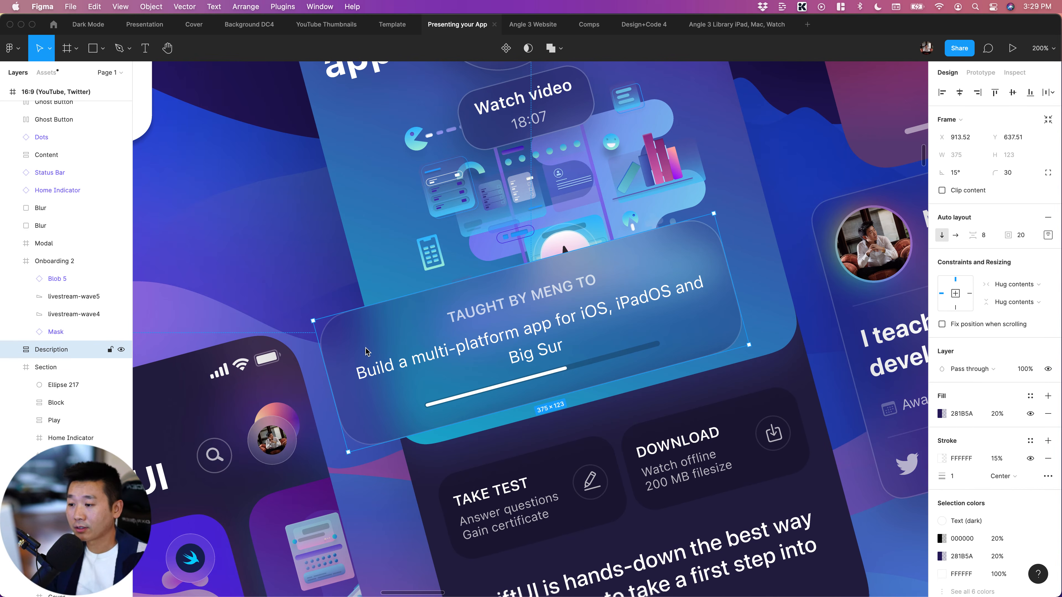
# Move the Circle Icon Heart star badge out of the Section frame, placing it directly above Onboarding 2 in the layer order
pyautogui.click(563, 247)
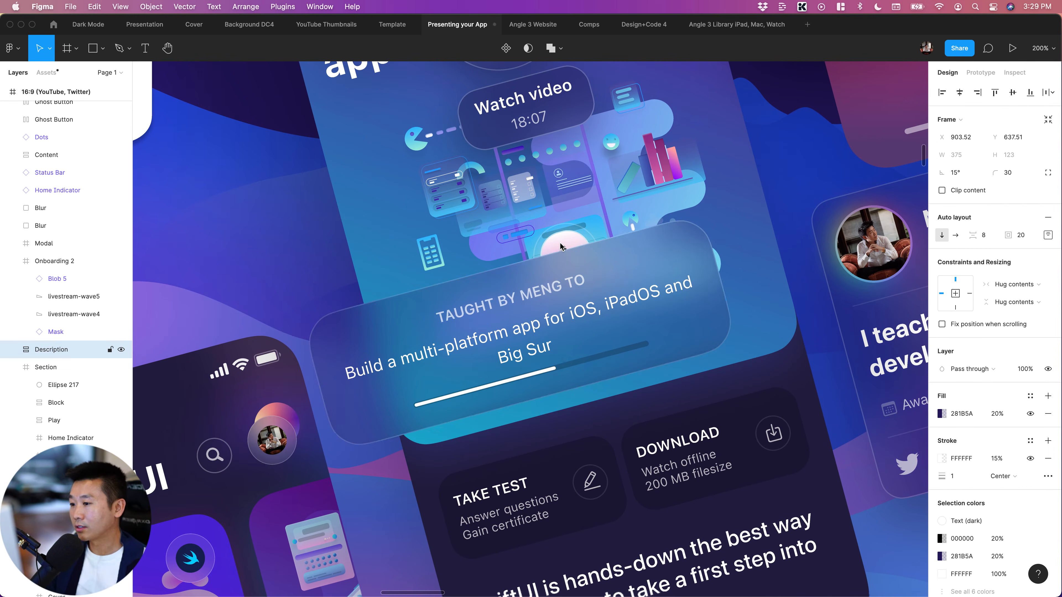
pyautogui.click(561, 247)
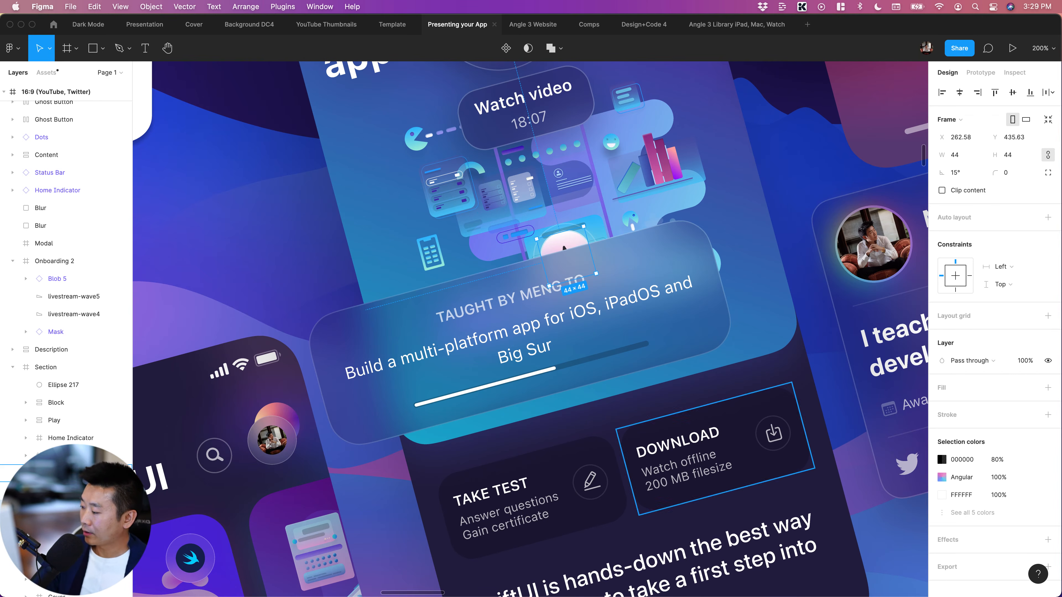
pyautogui.moveTo(33, 372); pyautogui.dragTo(22, 361)
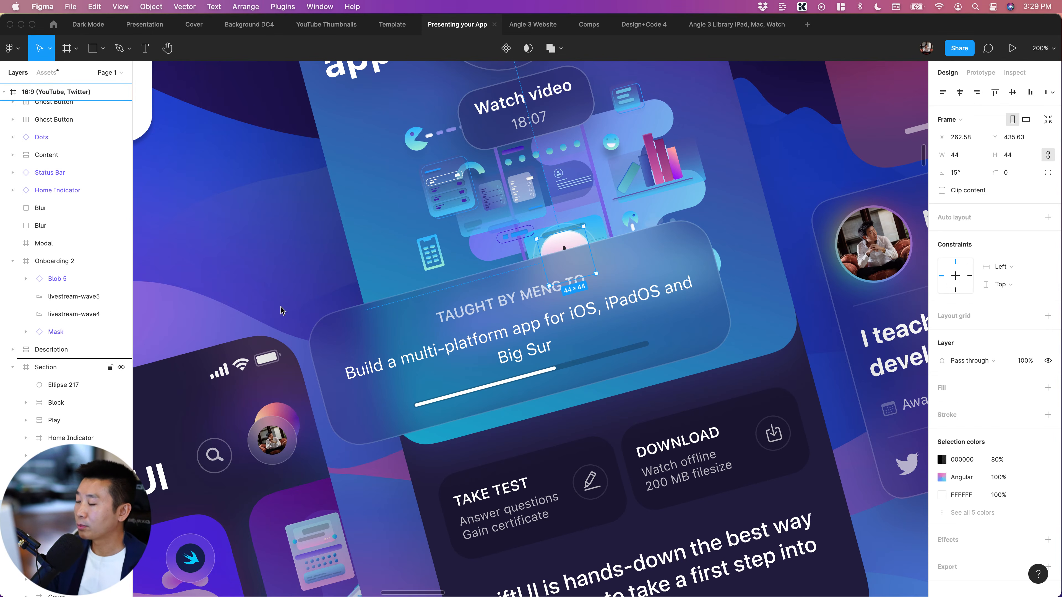
pyautogui.moveTo(281, 307); pyautogui.dragTo(281, 308)
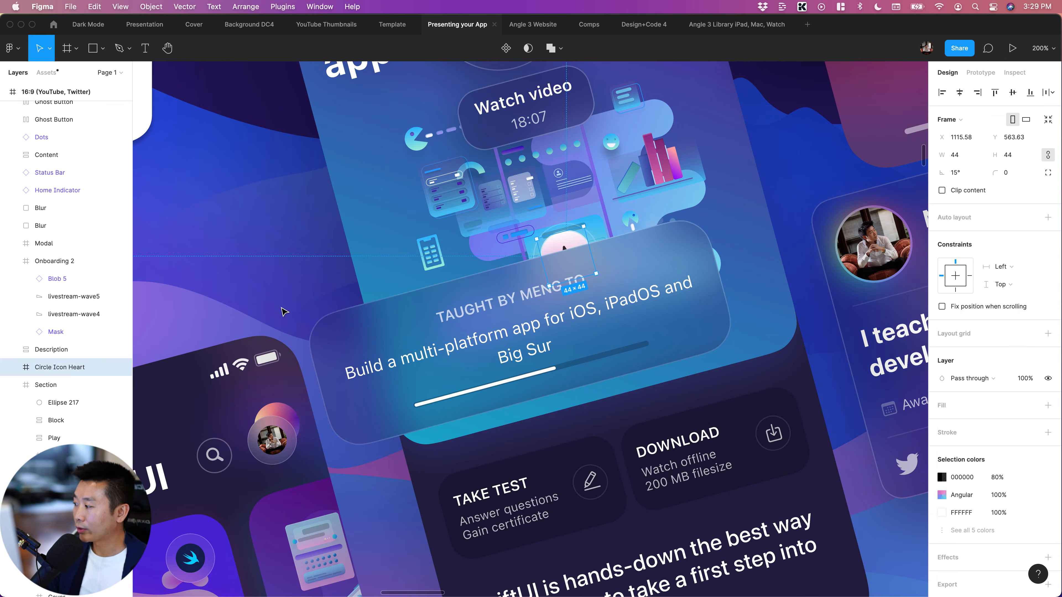
pyautogui.scroll(5, 45, 280)
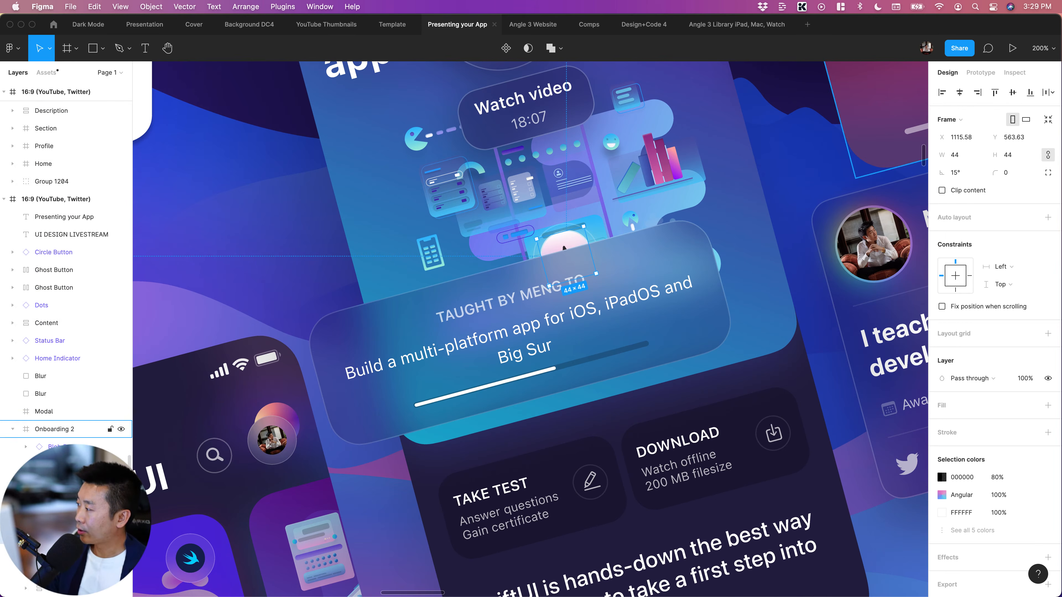
pyautogui.scroll(-4, 50, 443)
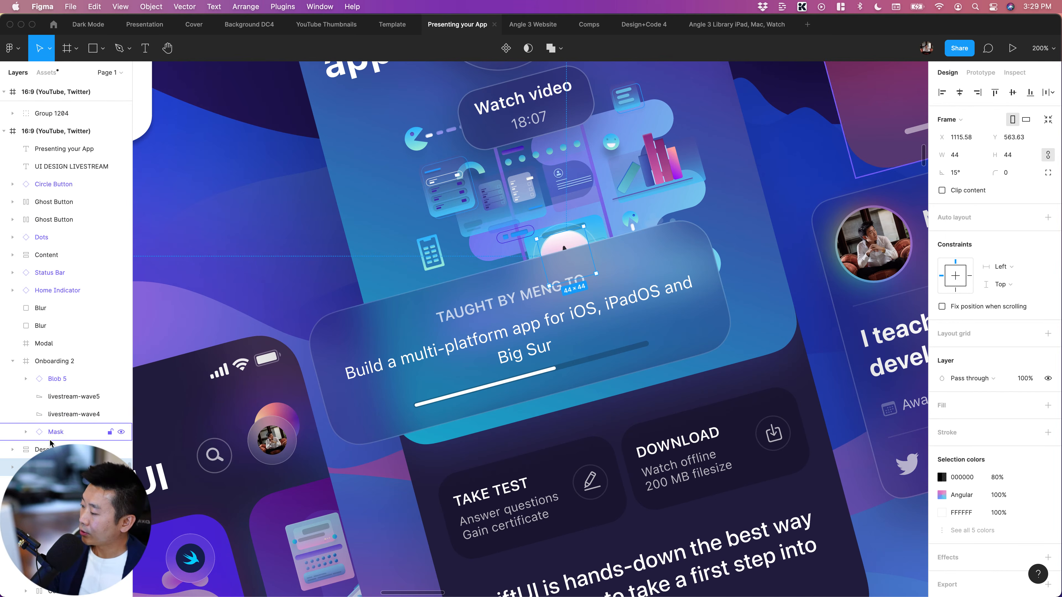
pyautogui.moveTo(50, 443); pyautogui.dragTo(86, 377)
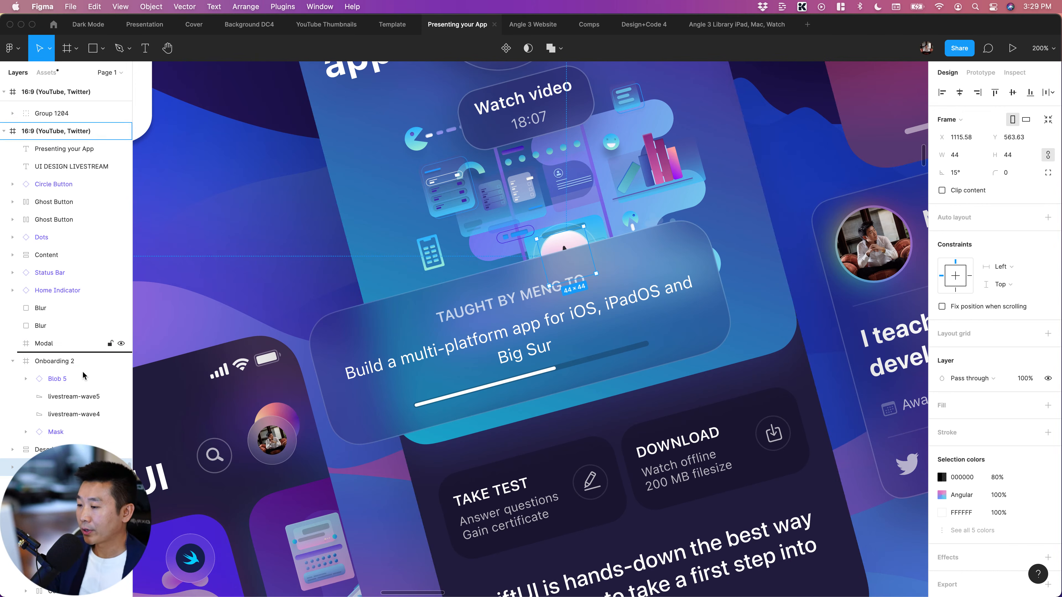
pyautogui.moveTo(83, 375); pyautogui.dragTo(83, 375)
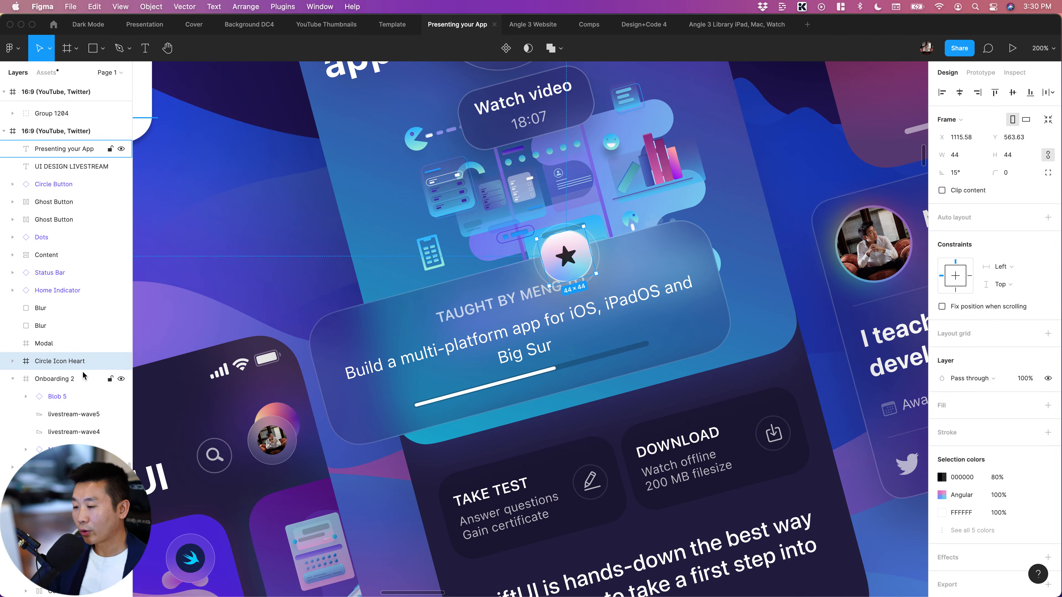
# Reposition the star badge left to about X 1056, Y 564, straddling the upper edge of the Description card
pyautogui.hotkey('shift', 'Up')
pyautogui.hotkey('shift', 'Up')
pyautogui.hotkey('shift', 'Left')
pyautogui.hotkey('shift', 'Left')
pyautogui.hotkey('shift', 'Left')
pyautogui.hotkey('shift', 'Left')
pyautogui.hotkey('shift', 'Left')
pyautogui.hotkey('shift', 'Left')
pyautogui.hotkey('shift', 'Left')
pyautogui.hotkey('shift', 'Left')
pyautogui.hotkey('shift', 'Left')
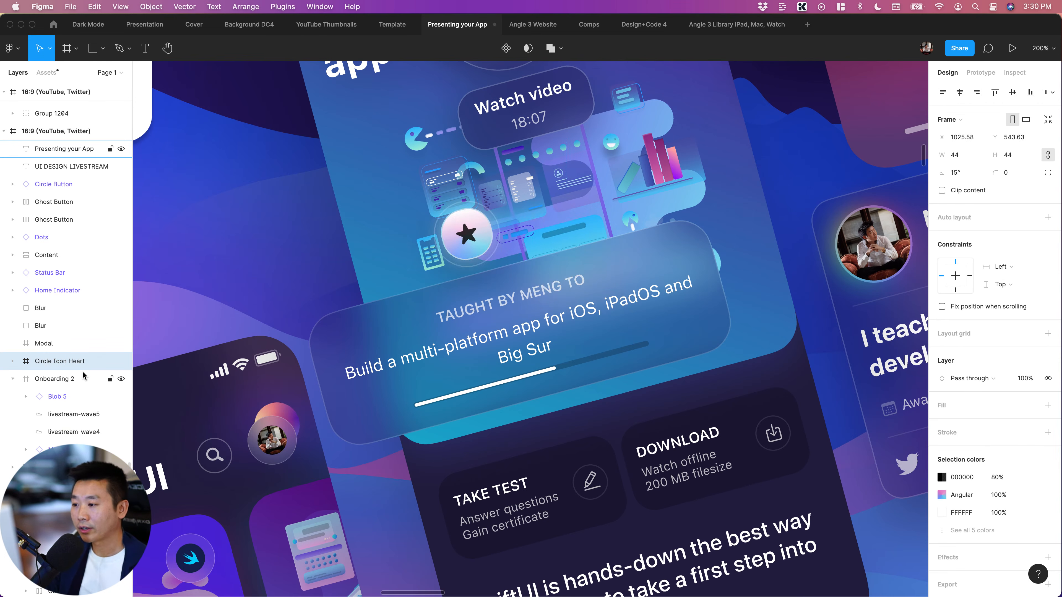
pyautogui.hotkey('shift', 'Left')
pyautogui.hotkey('shift', 'Left')
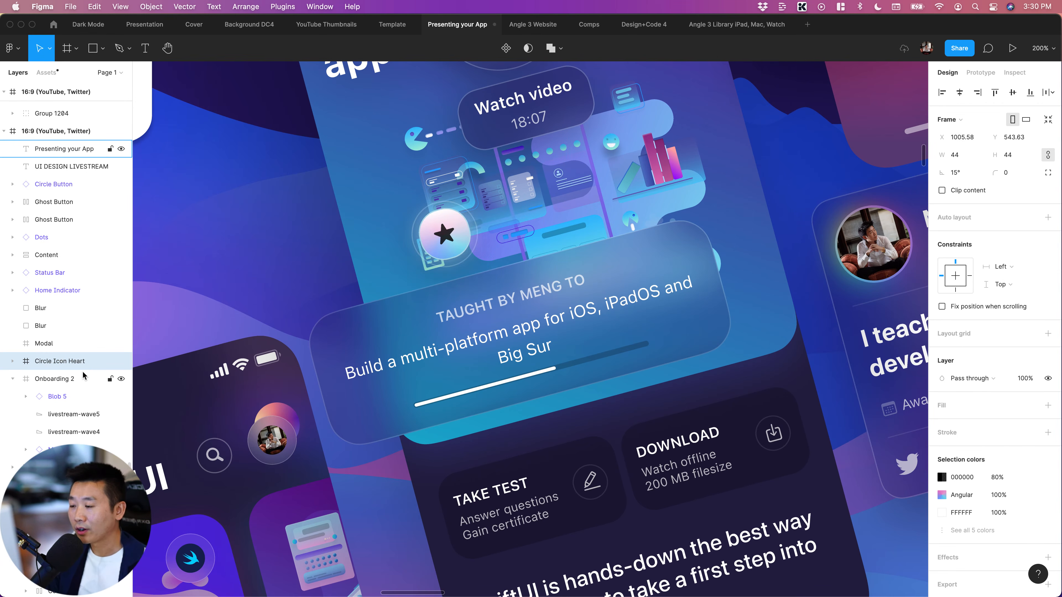
pyautogui.hotkey('shift', 'Right')
pyautogui.hotkey('shift', 'Right')
pyautogui.hotkey('shift', 'Right')
pyautogui.hotkey('shift', 'Right')
pyautogui.hotkey('shift', 'Right')
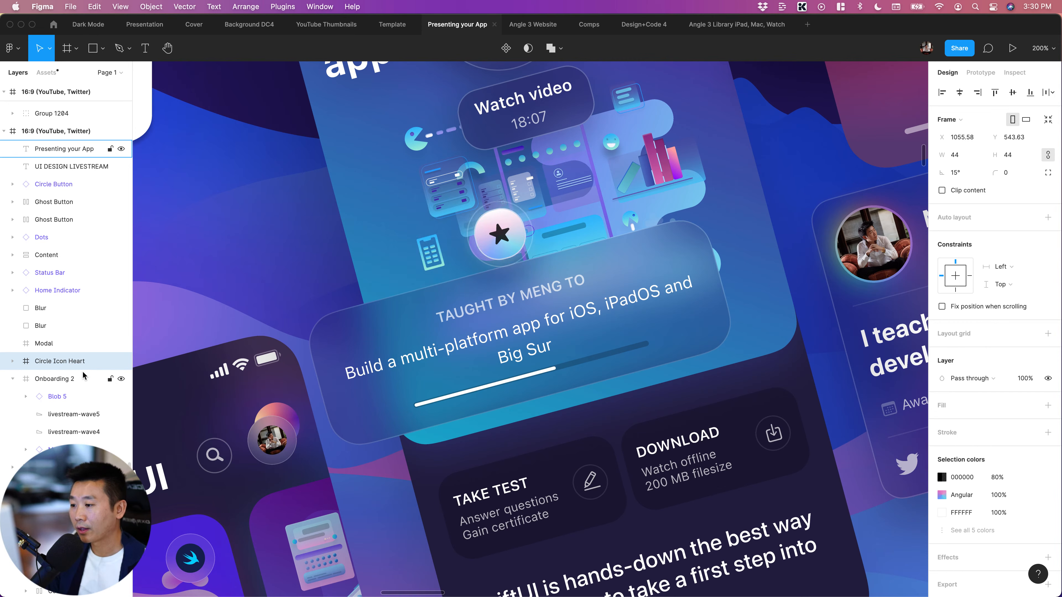
pyautogui.hotkey('shift', 'Down')
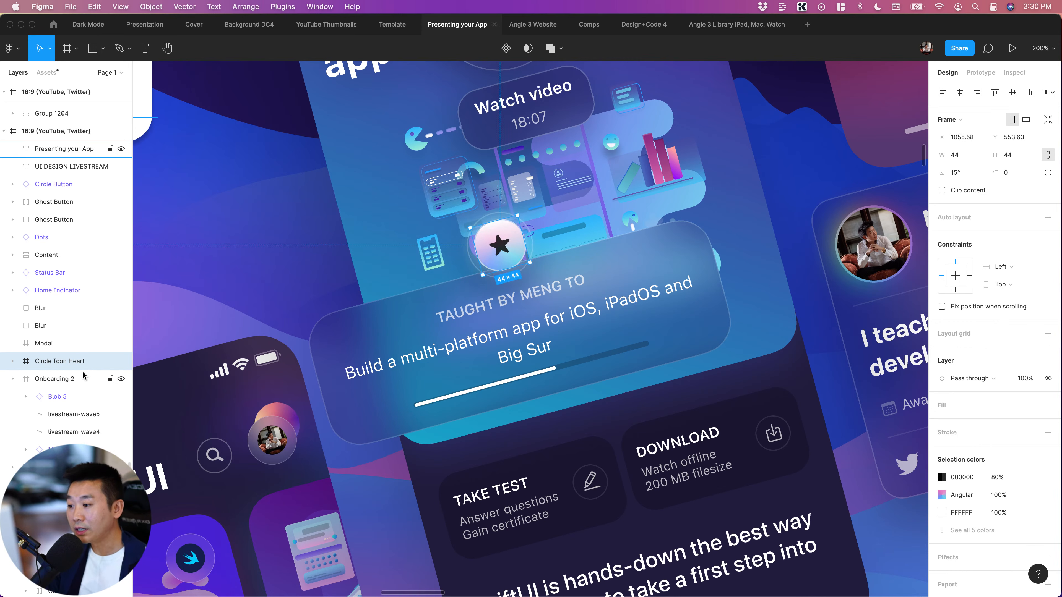
pyautogui.hotkey('shift', 'Down')
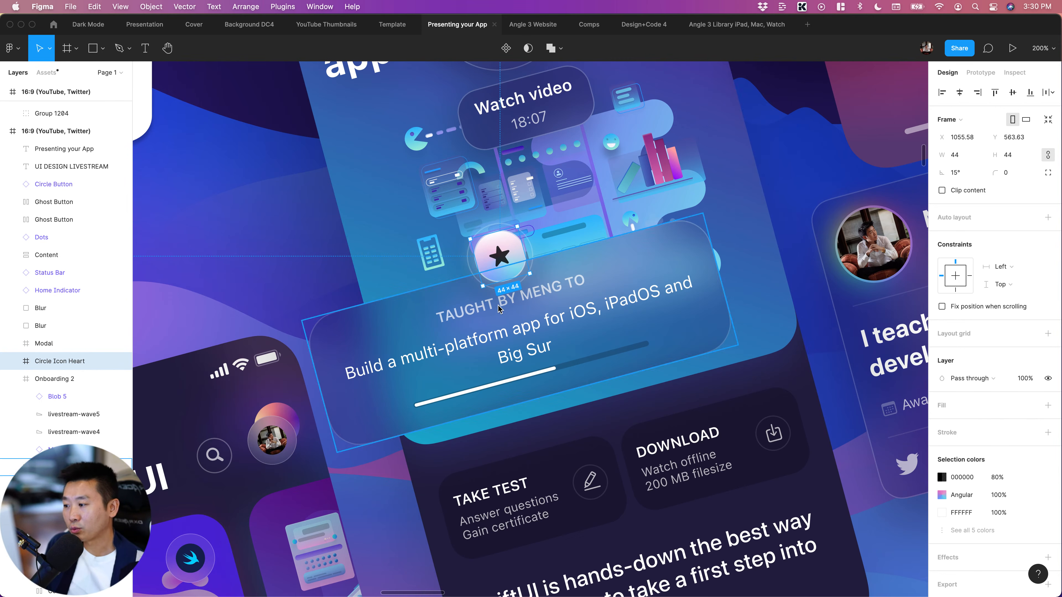
# Review the artwork's tilted screens and lifted elements, checking the star badge, Description card, Modal and Profile card overlaps
pyautogui.scroll(-3, 499, 309)
pyautogui.hscroll(-3, 558, 281)
pyautogui.scroll(-2, 556, 281)
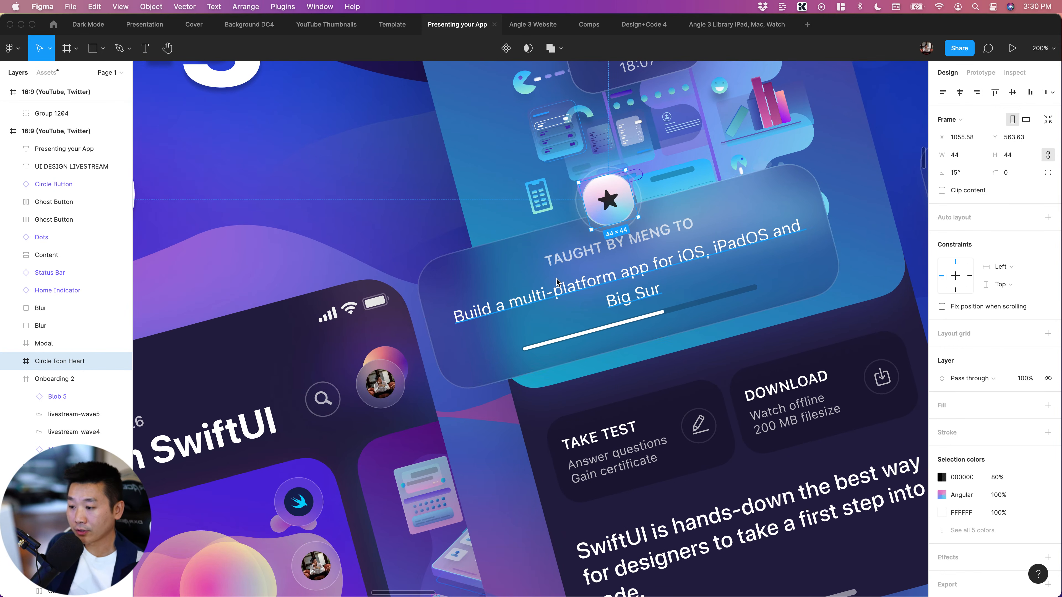
pyautogui.hotkey('shift', '0')
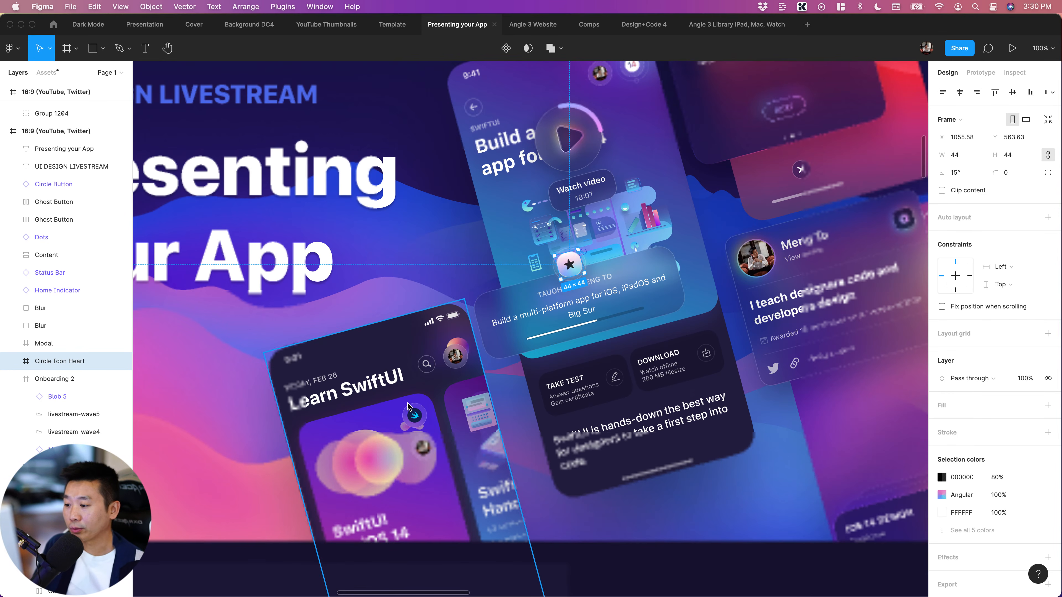
pyautogui.scroll(-3, 408, 406)
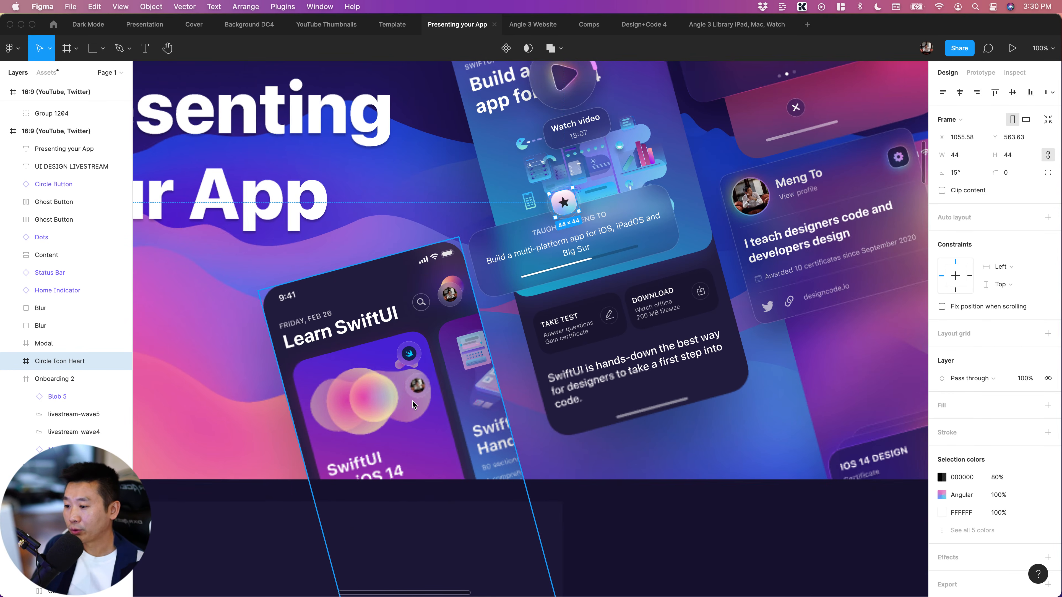
pyautogui.hscroll(5, 459, 398)
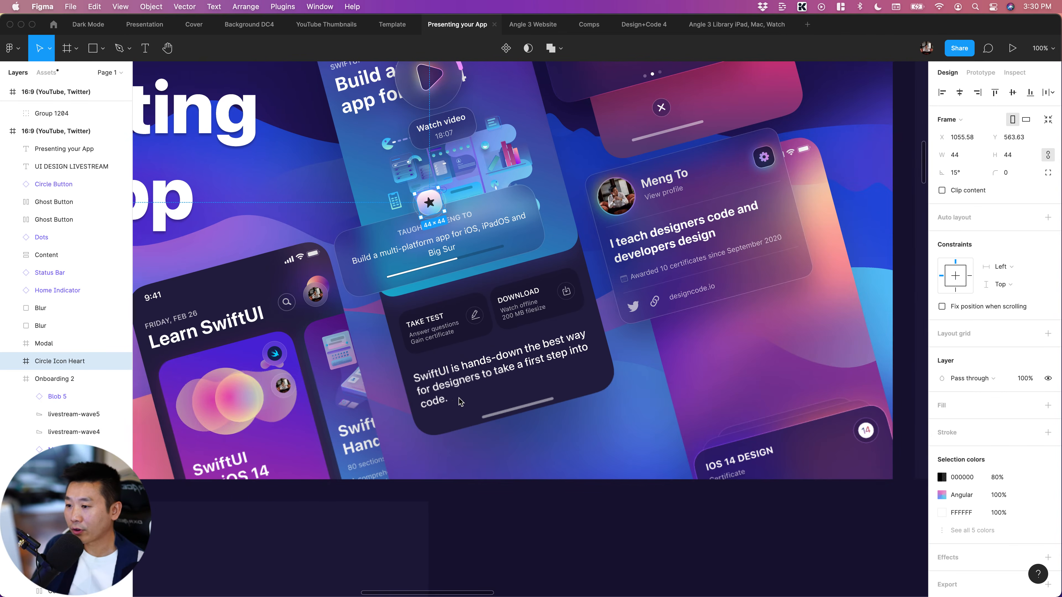
pyautogui.hscroll(8, 458, 398)
pyautogui.scroll(2, 446, 402)
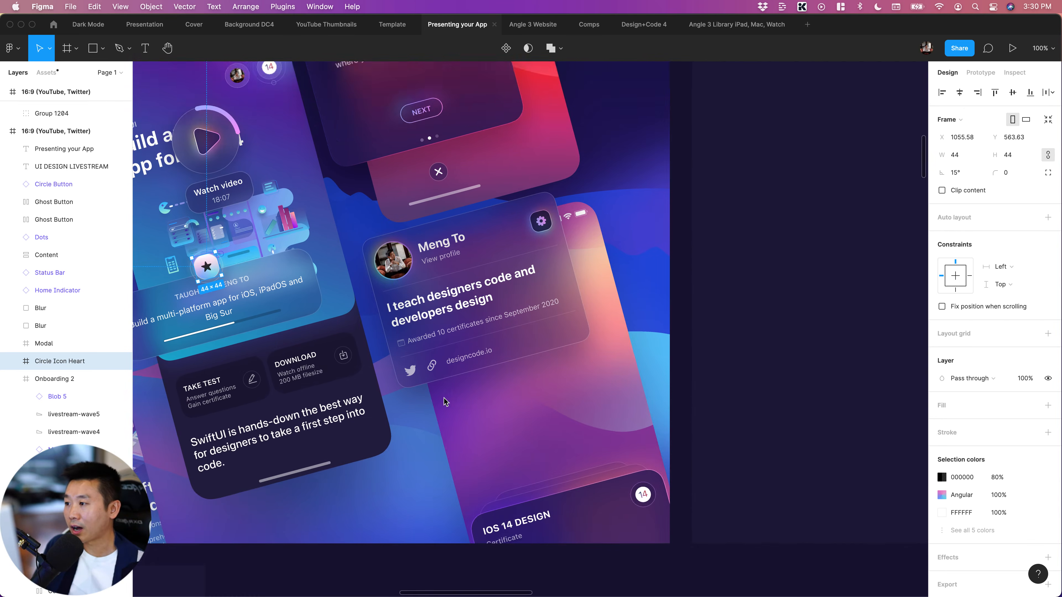
pyautogui.hscroll(-3, 445, 402)
pyautogui.scroll(2, 445, 402)
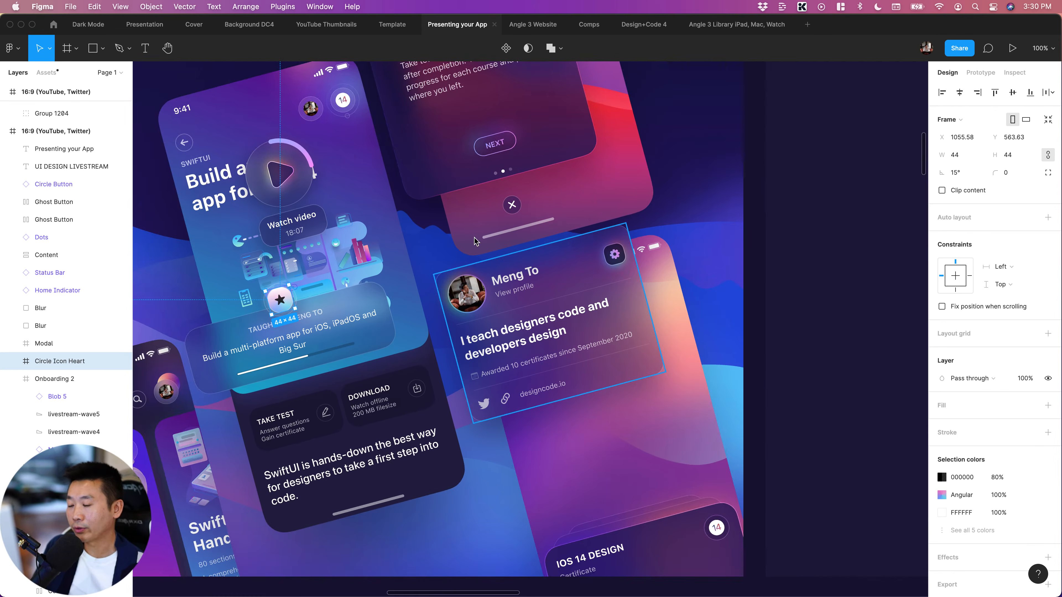
pyautogui.click(518, 314)
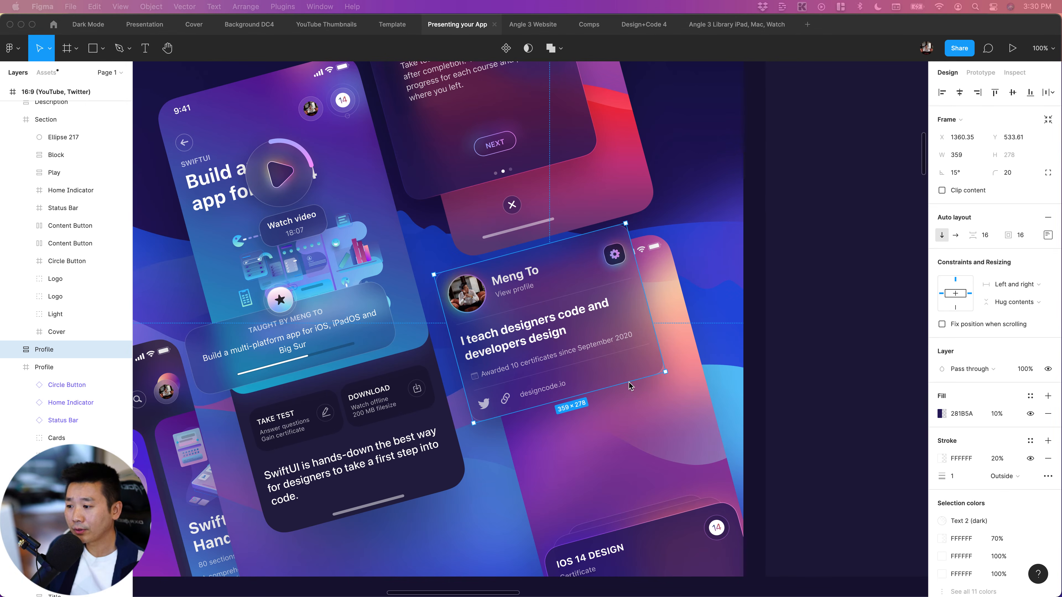
pyautogui.click(786, 355)
pyautogui.hscroll(-1, 808, 355)
pyautogui.hscroll(2, 808, 355)
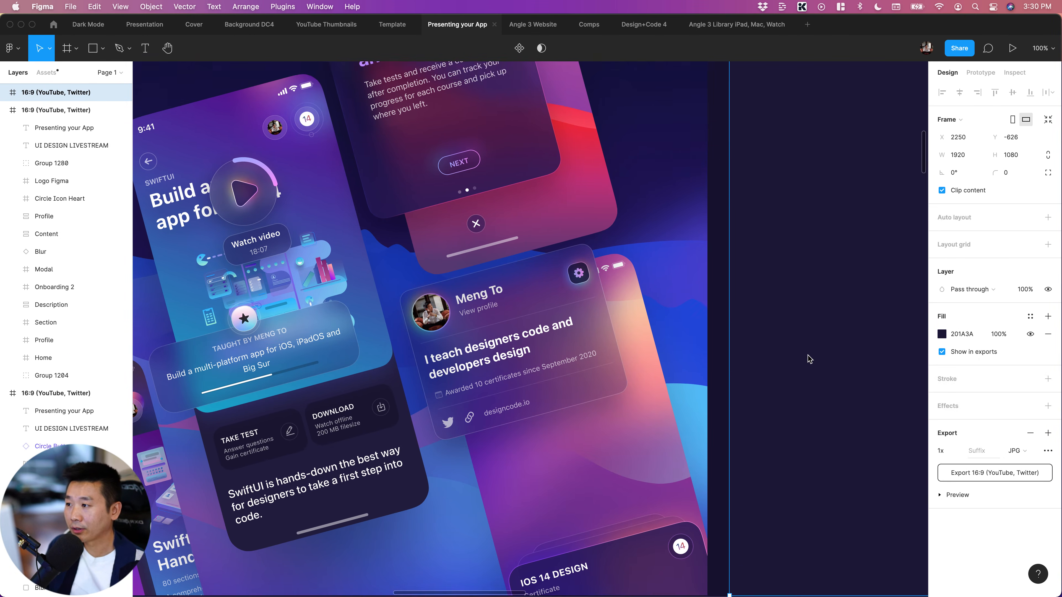
# Review the finished tilted-screen artwork against the purple variation above it and the empty 16:9 frame beside it
pyautogui.scroll(-5, 808, 355)
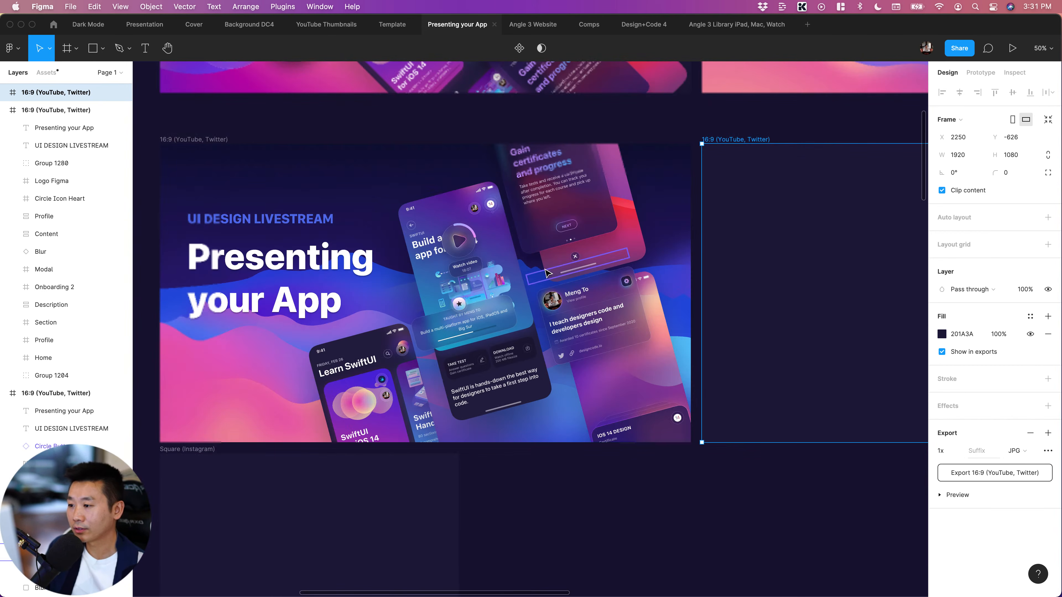
pyautogui.click(583, 497)
pyautogui.hscroll(-2, 584, 498)
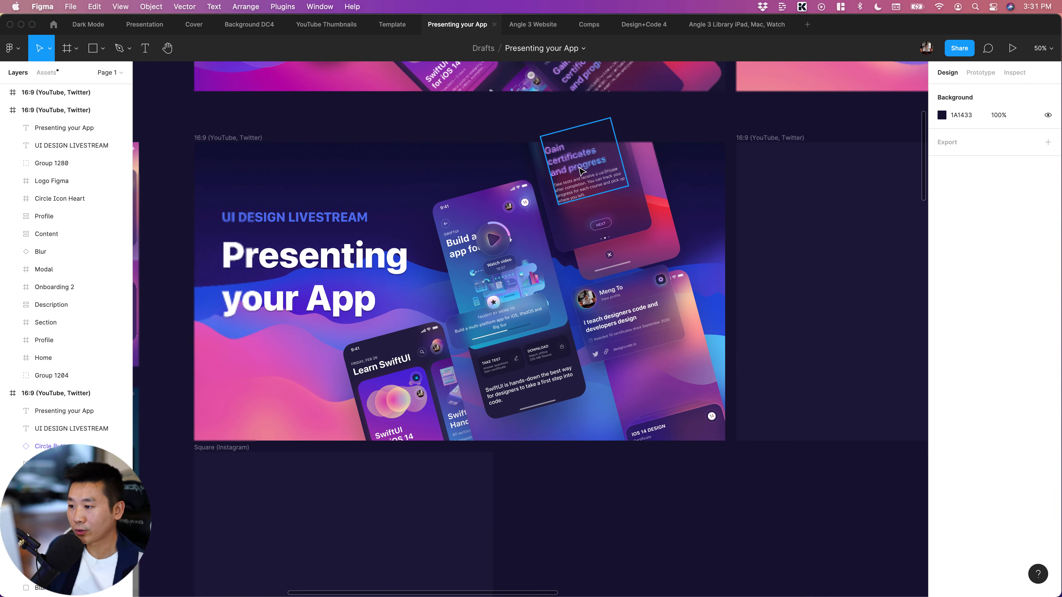
pyautogui.scroll(6, 572, 234)
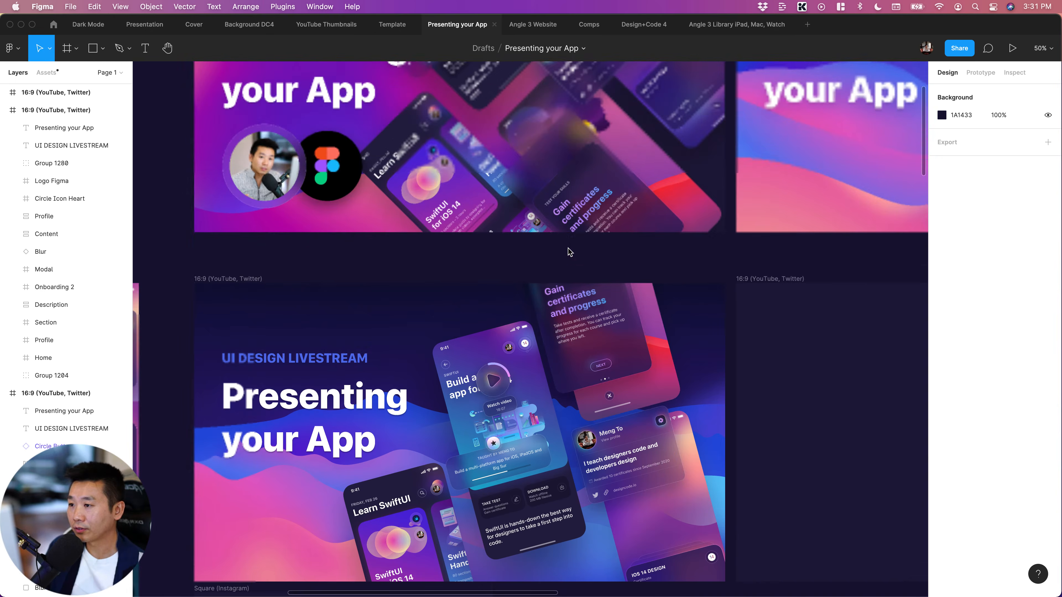
pyautogui.scroll(5, 569, 251)
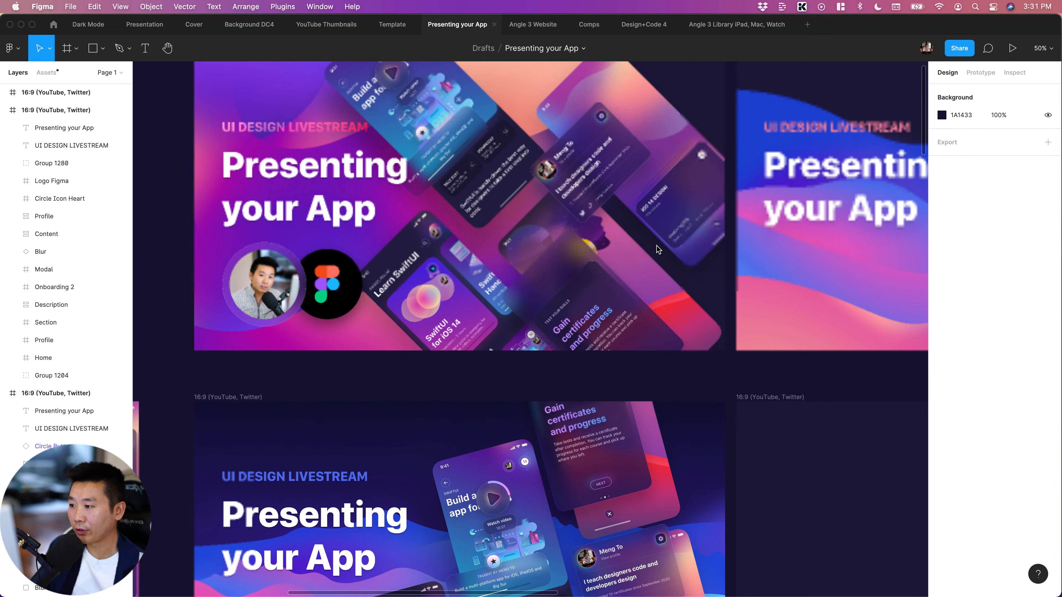
pyautogui.scroll(-10, 656, 260)
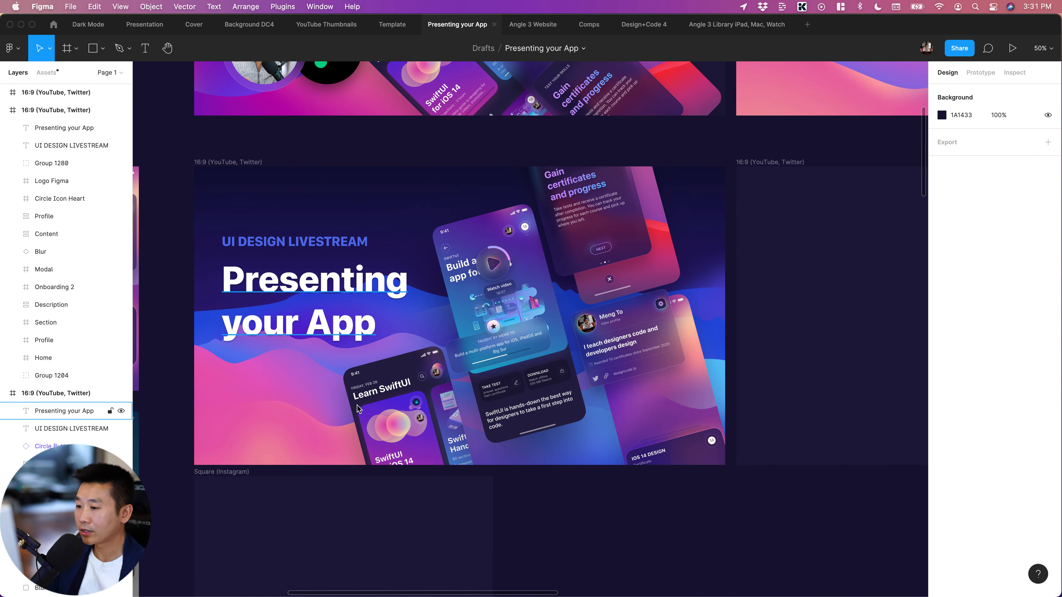
pyautogui.hscroll(3, 661, 520)
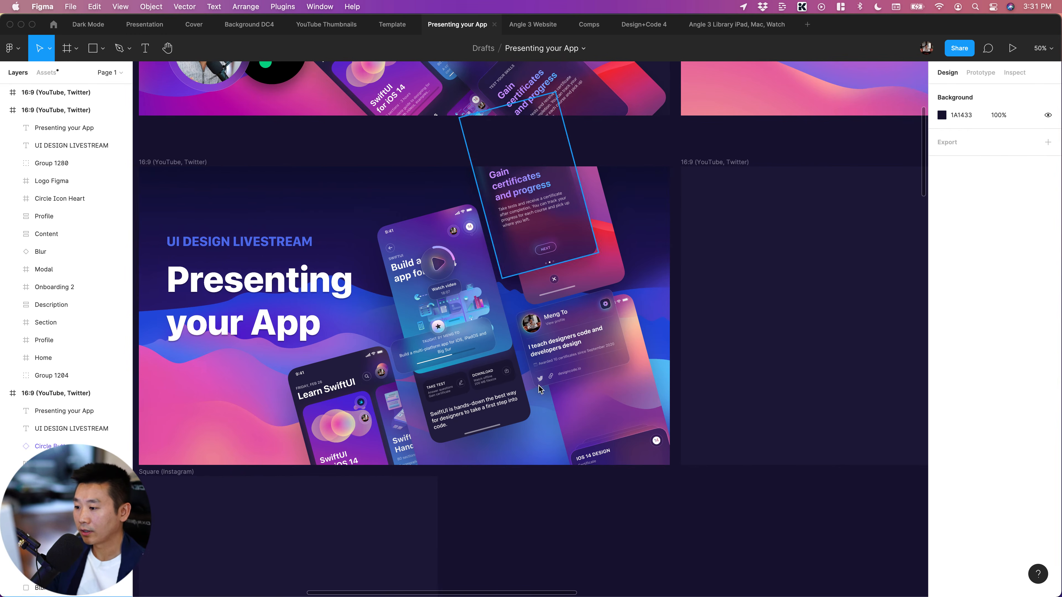
pyautogui.hscroll(4, 588, 485)
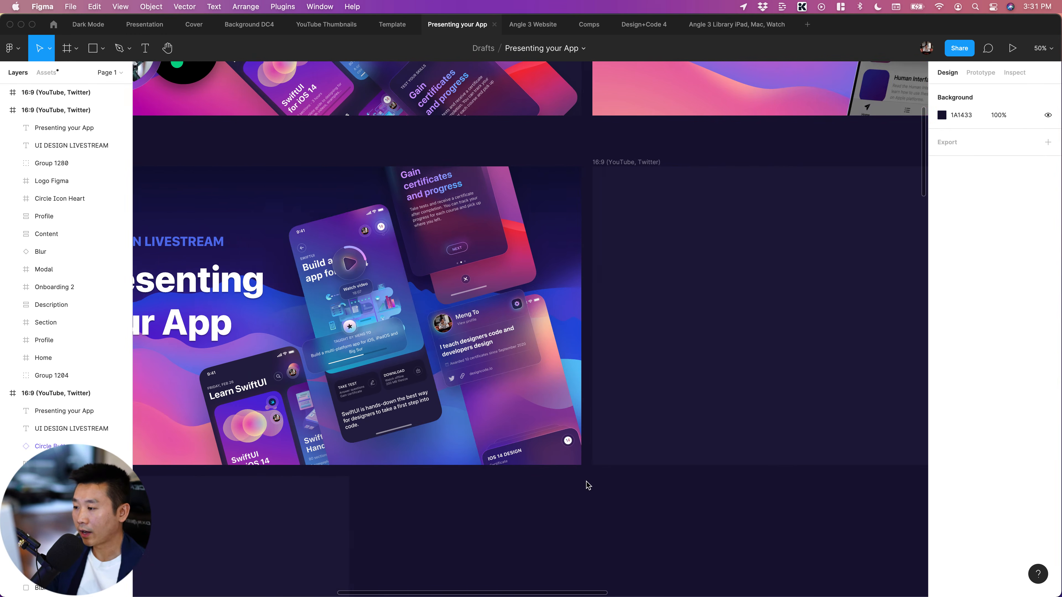
pyautogui.hscroll(-3, 569, 534)
pyautogui.hscroll(11, 569, 534)
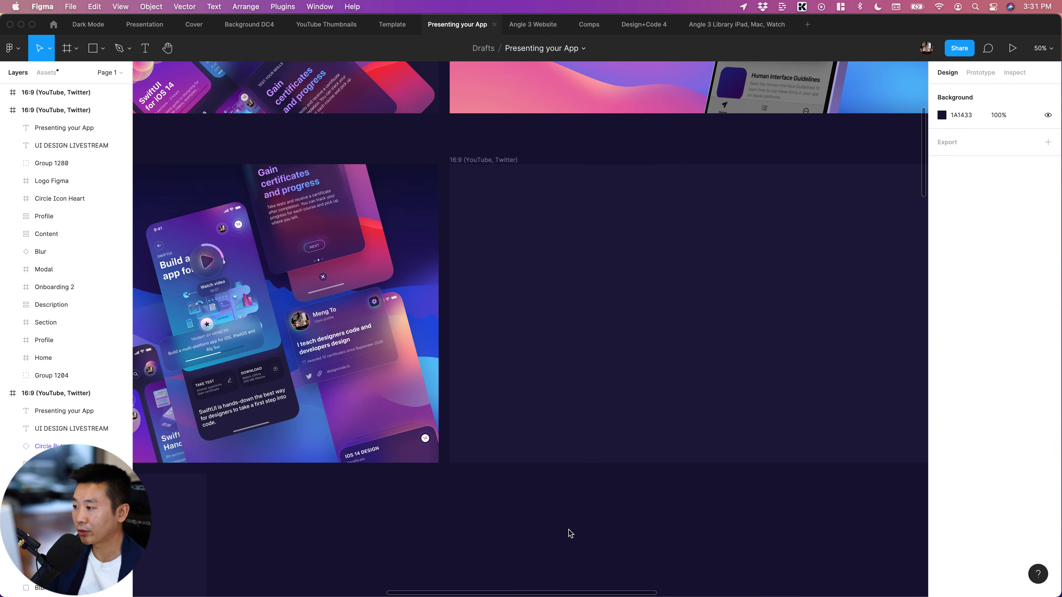
pyautogui.hscroll(-5, 570, 533)
pyautogui.hscroll(4, 570, 533)
pyautogui.hscroll(-4, 570, 533)
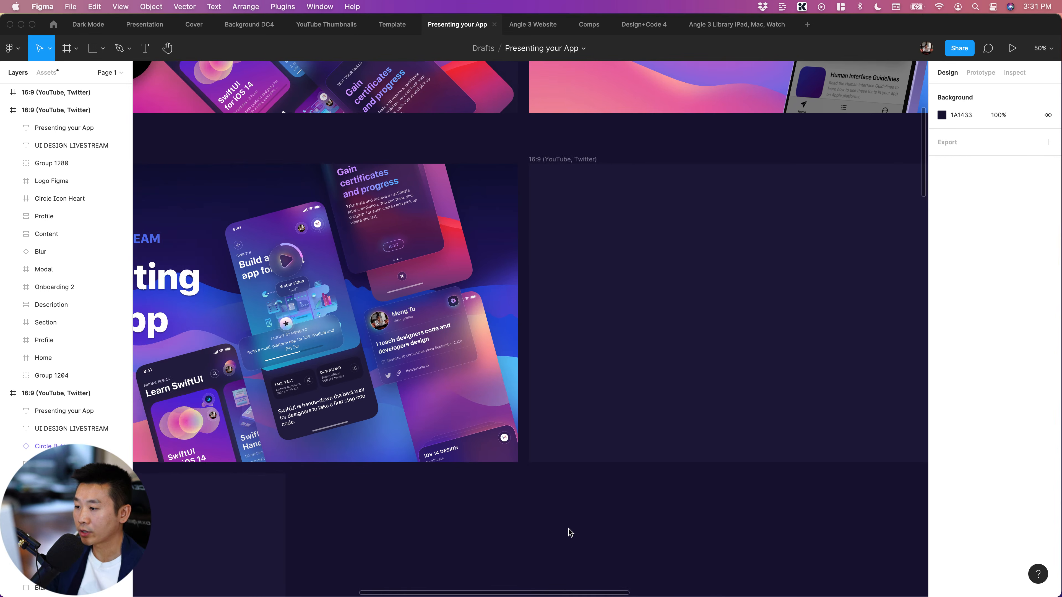
# Delete the empty 16:9 (YouTube, Twitter) frame directly beside the finished tilted-screen artwork
pyautogui.click(557, 167)
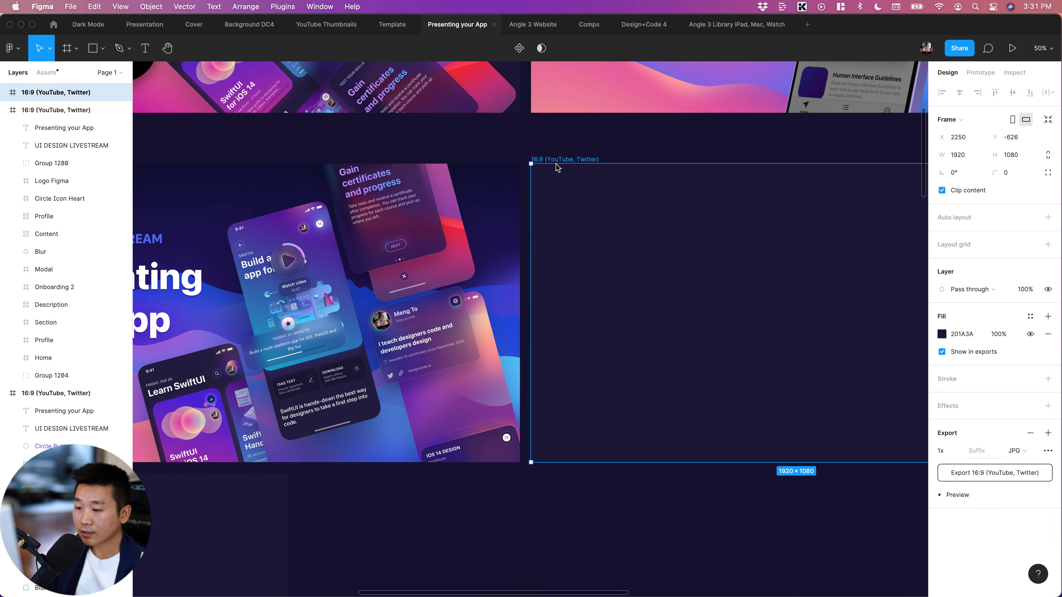
pyautogui.press('-')
pyautogui.press('Escape')
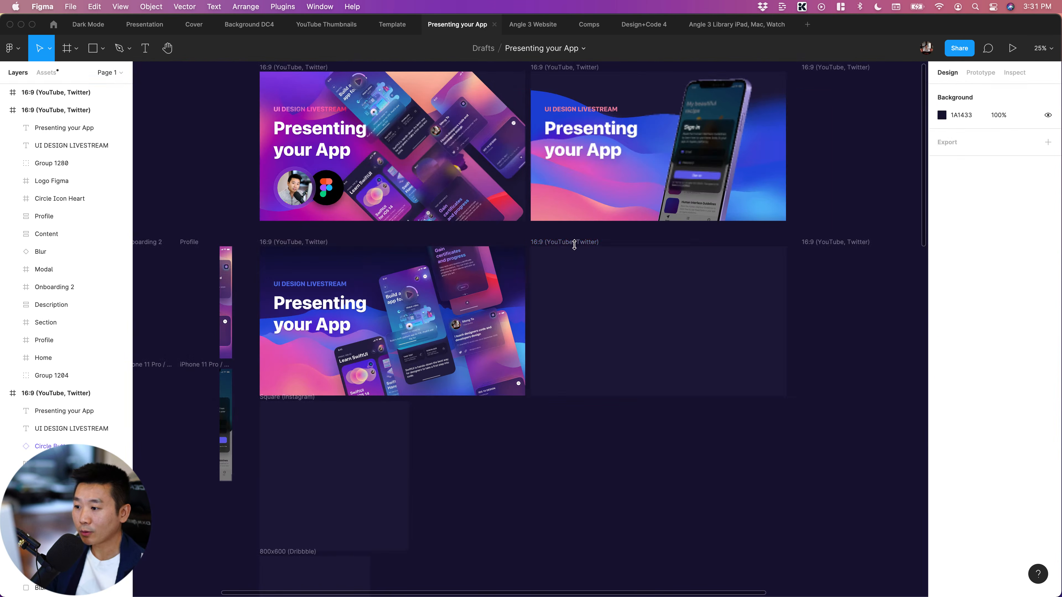
pyautogui.click(555, 242)
pyautogui.press('Delete')
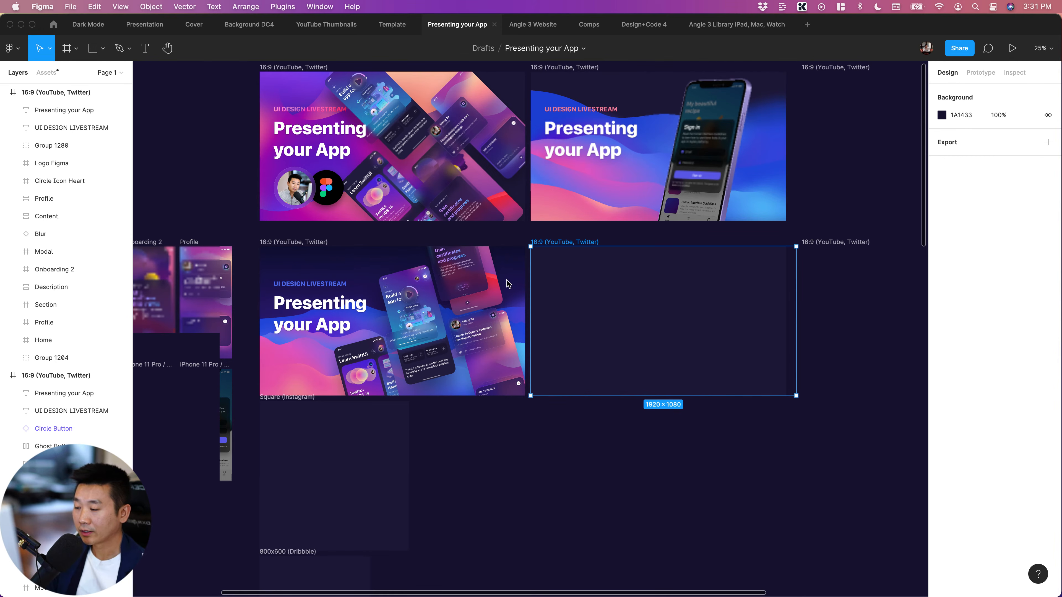
# Duplicate the finished 16:9 tilted-screen artwork into the freed space beside it, at X 2250, Y -626
pyautogui.hscroll(1, 492, 369)
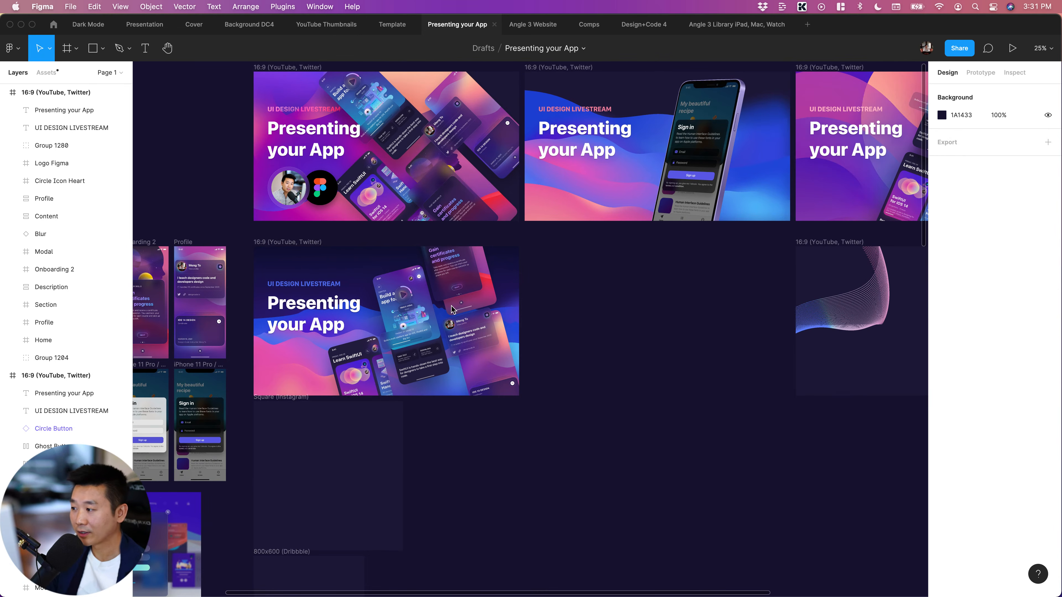
pyautogui.click(292, 243)
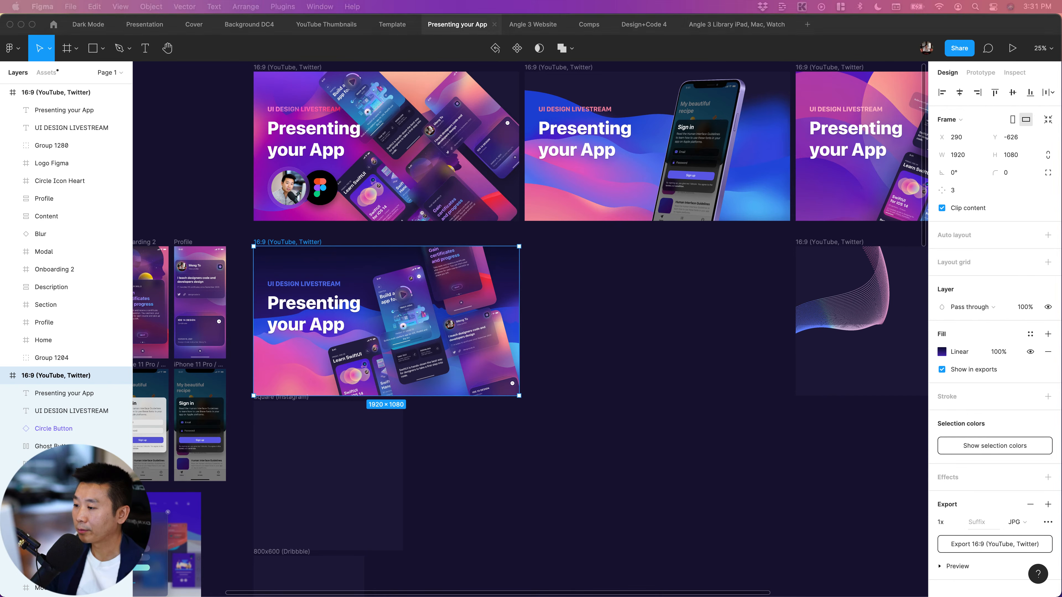
pyautogui.press('super+d')
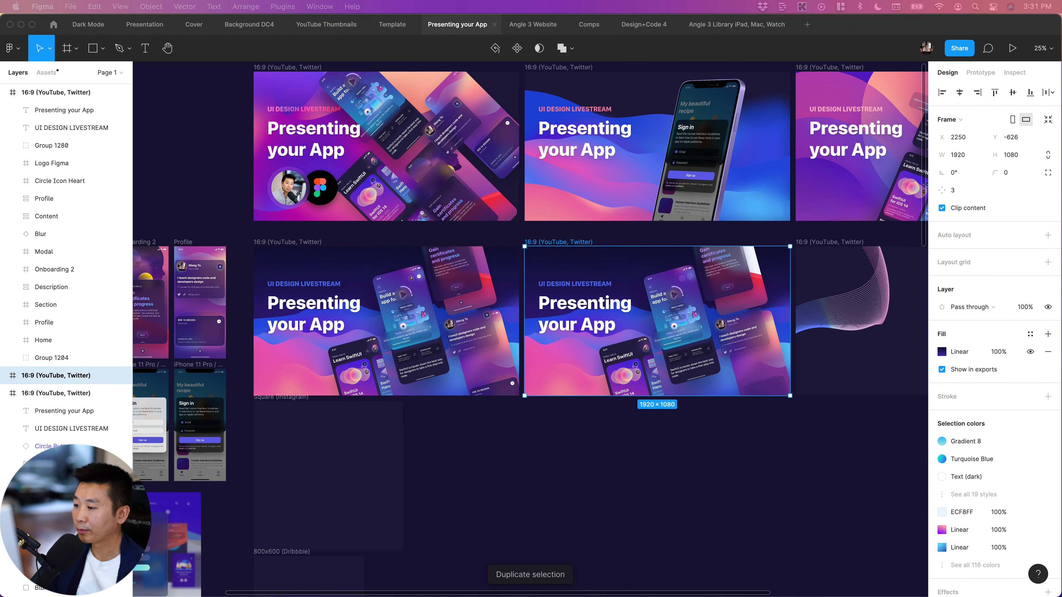
pyautogui.hscroll(3, 531, 327)
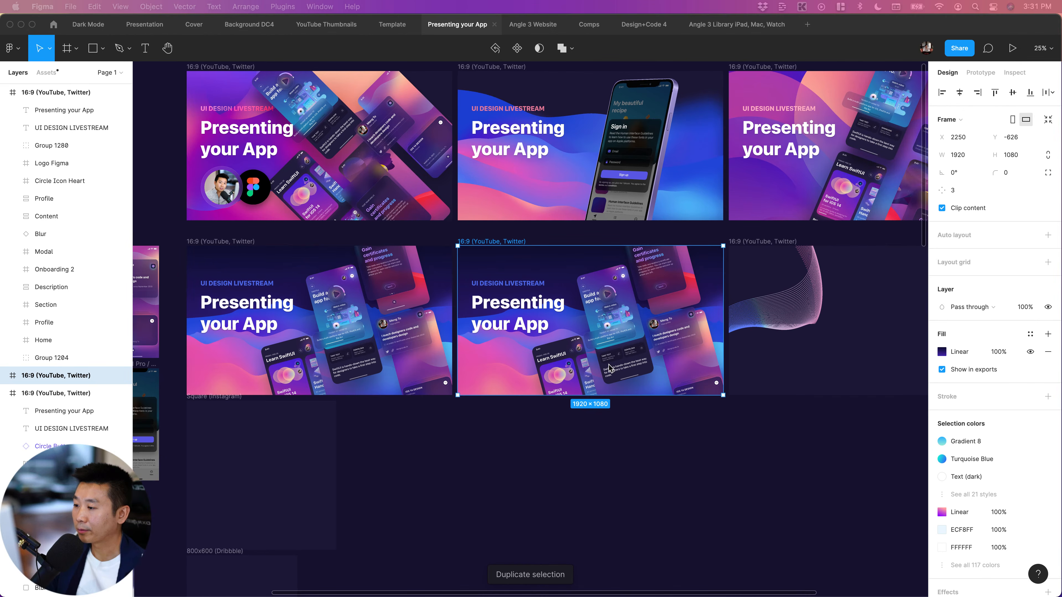
pyautogui.hscroll(4, 659, 434)
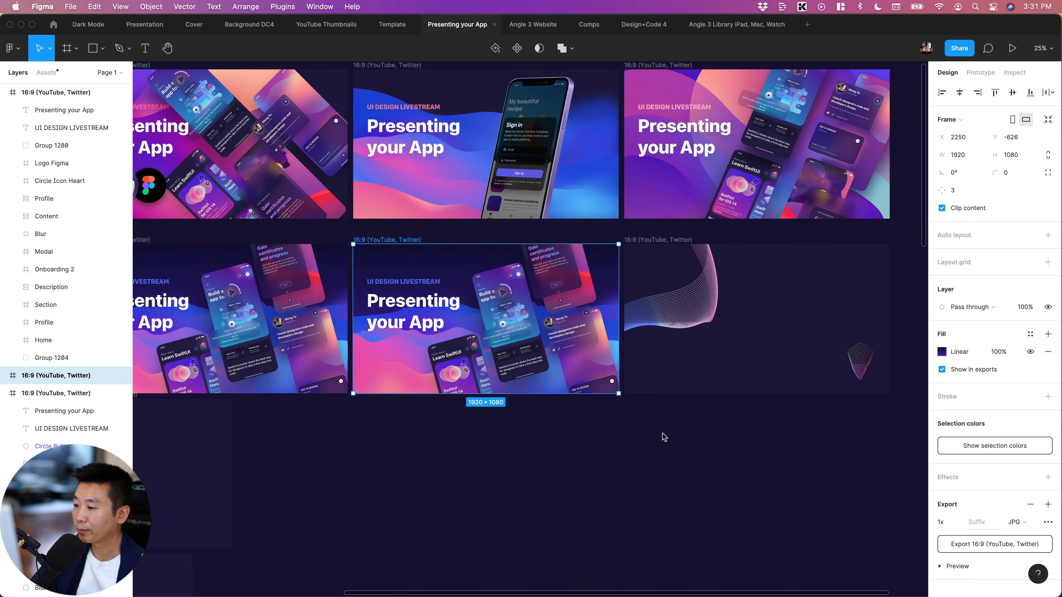
pyautogui.hscroll(-2, 674, 434)
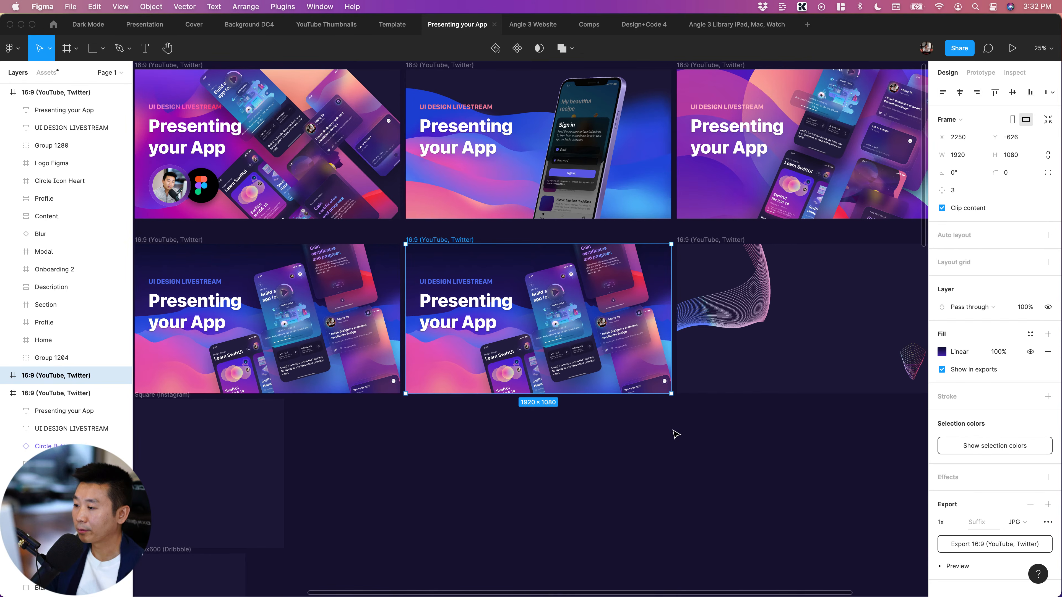
pyautogui.press('super+equal')
pyautogui.click(582, 510)
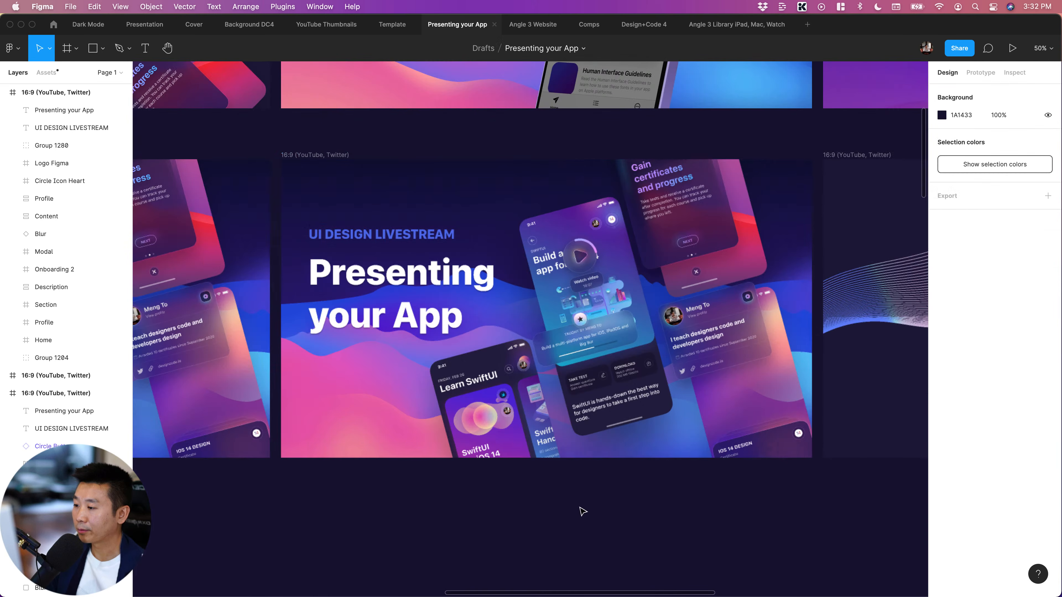
pyautogui.hscroll(2, 579, 507)
pyautogui.hscroll(-1, 571, 509)
pyautogui.hscroll(2, 494, 426)
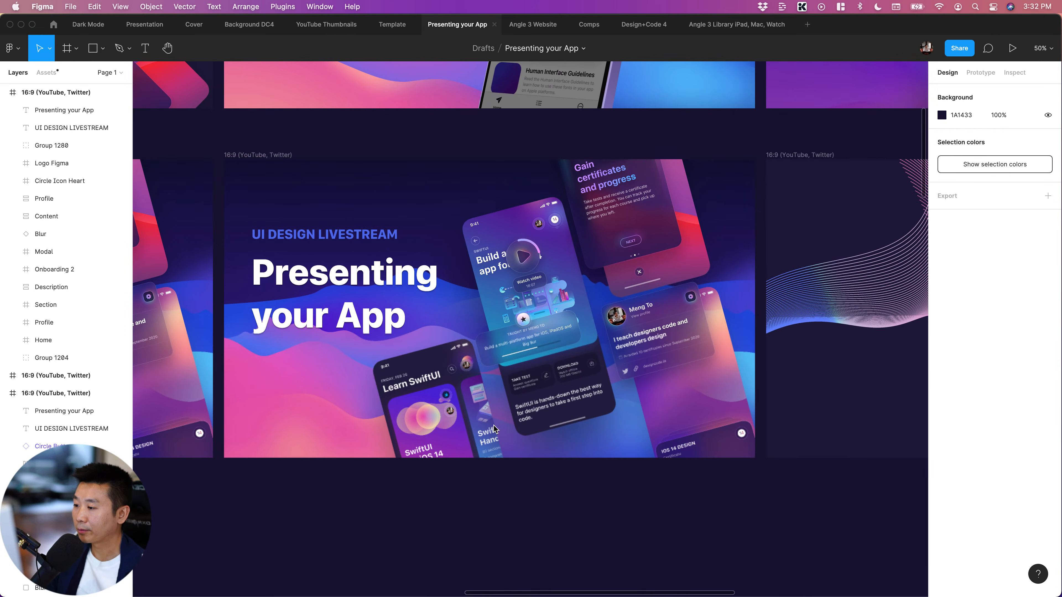
pyautogui.click(517, 241)
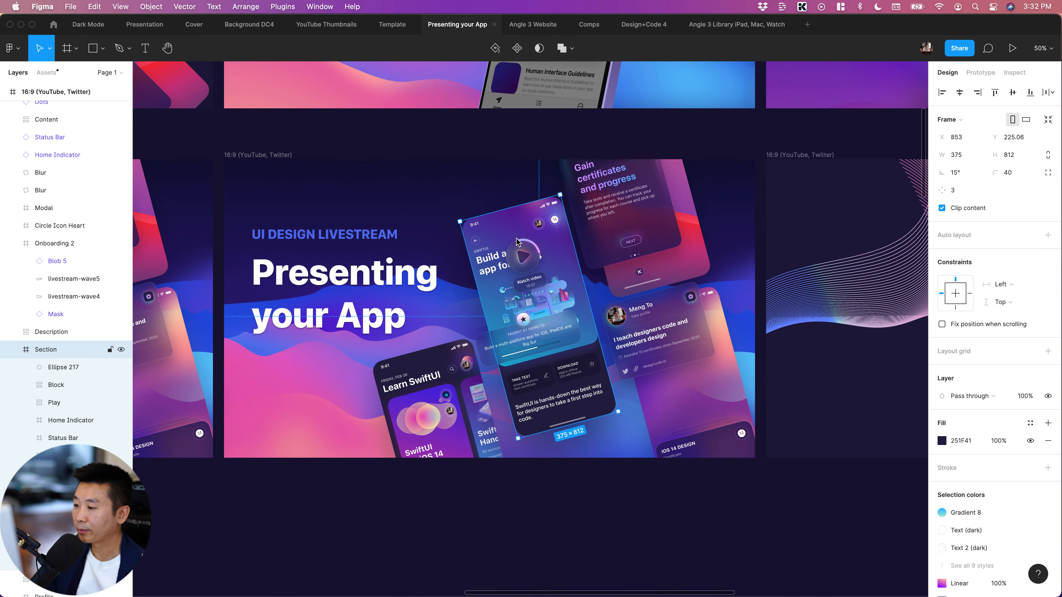
# Leave the design file for the Figma Community and search it for "skewdat"
pyautogui.click(53, 24)
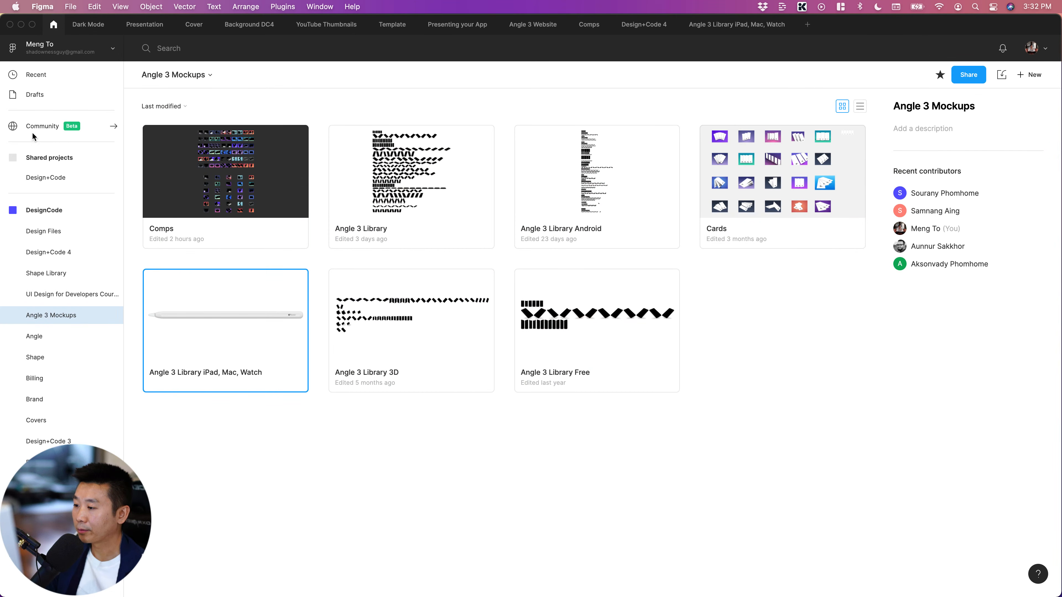
pyautogui.click(36, 127)
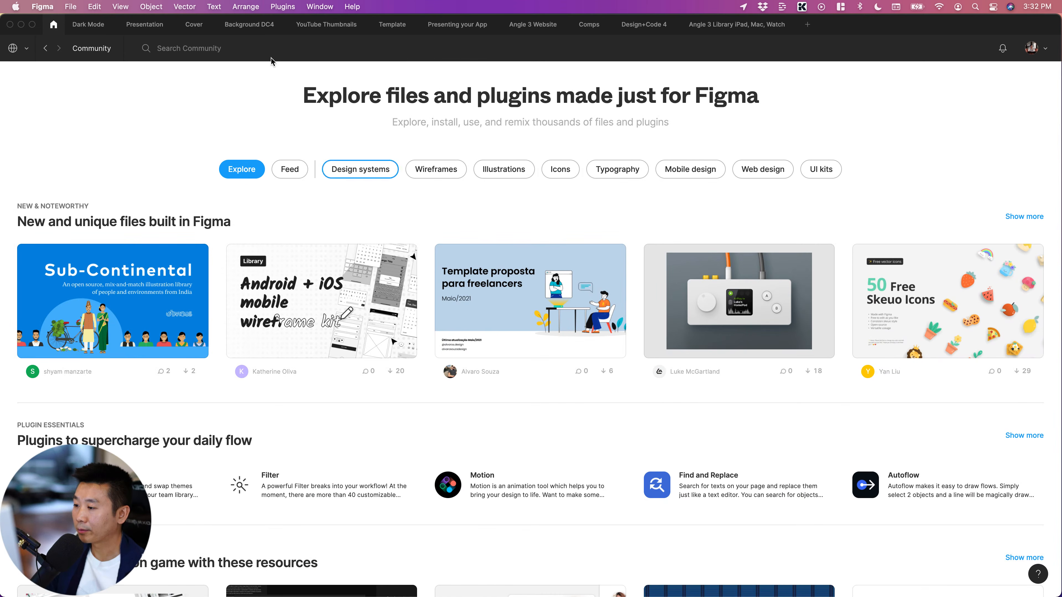
pyautogui.click(188, 48)
pyautogui.write('skewdat')
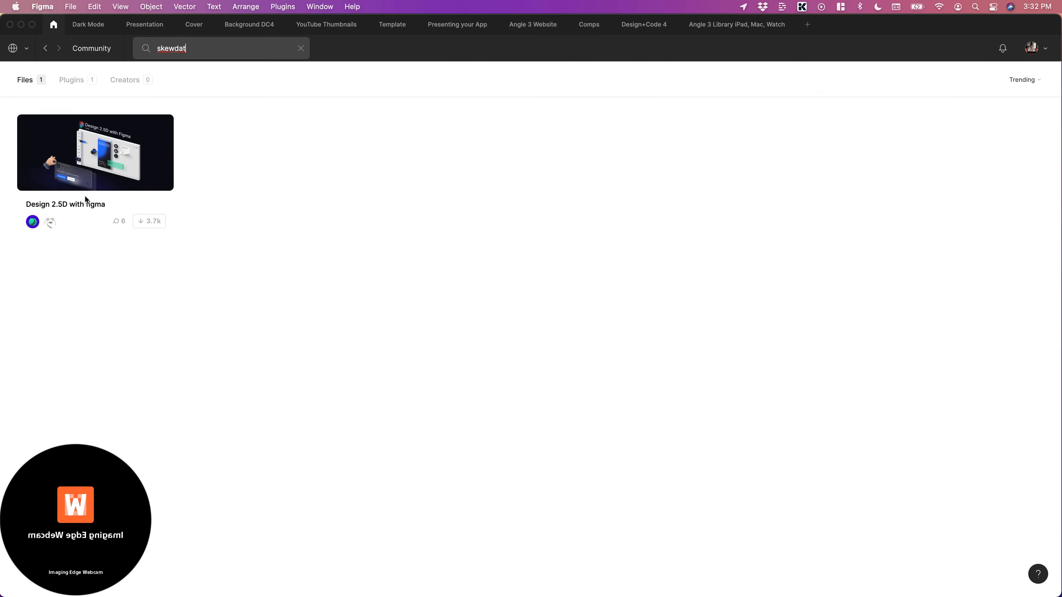
# Install the SkewDat plugin by unfold.co, and return to the "Presenting your App" file
pyautogui.click(72, 79)
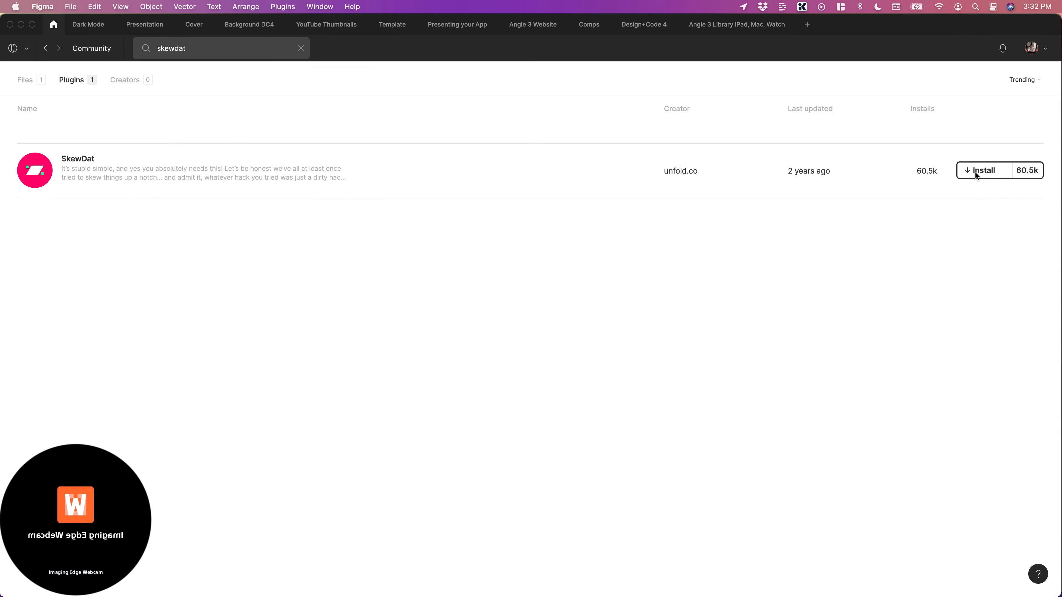
pyautogui.click(976, 171)
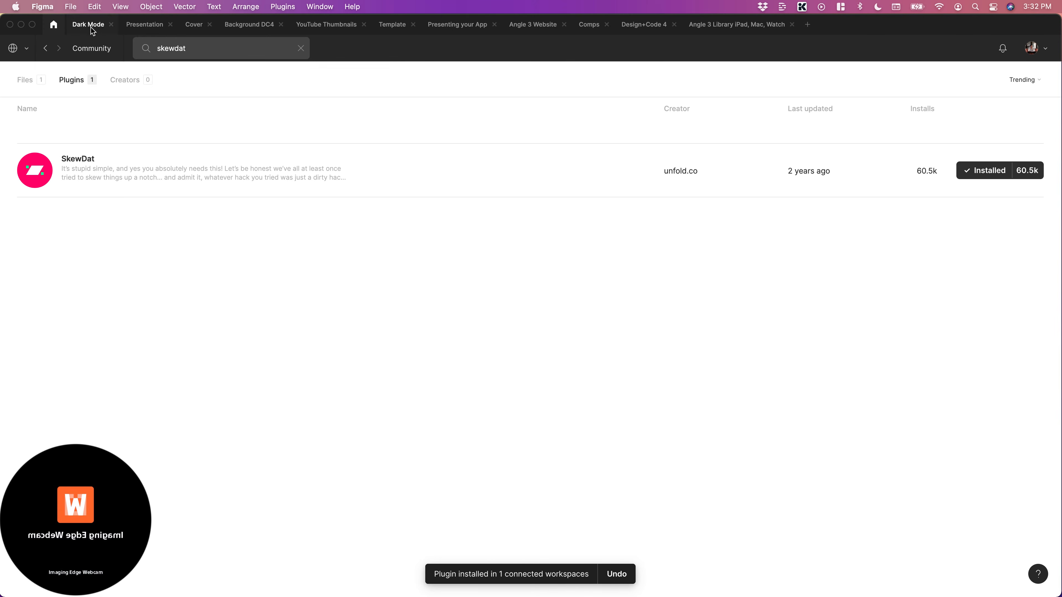
pyautogui.click(425, 30)
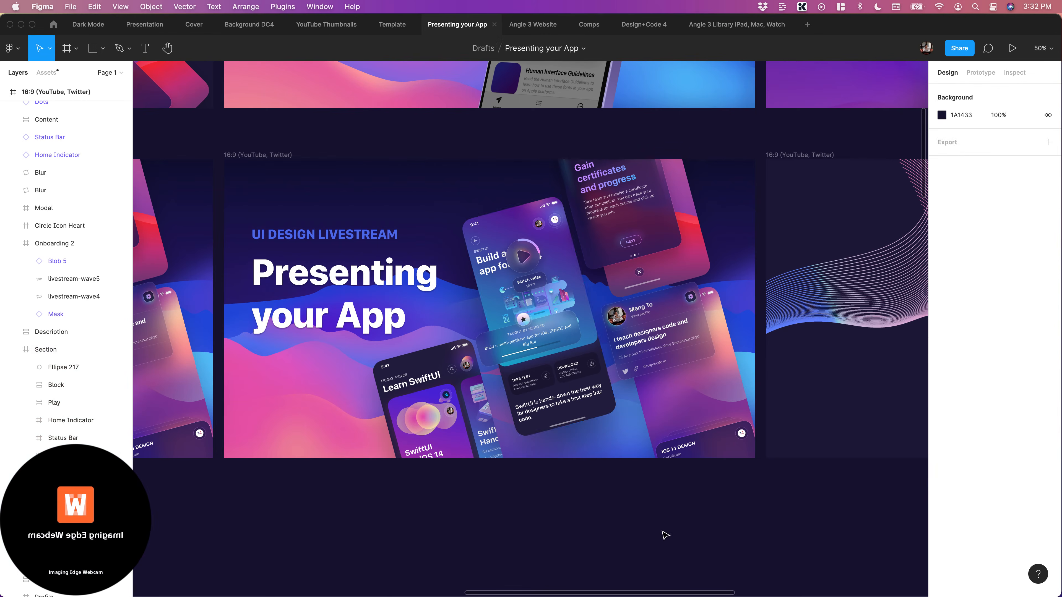
# Select the tilted screens together with the lifted Description, Profile, Modal and star badge elements in the duplicated artwork
pyautogui.click(604, 369)
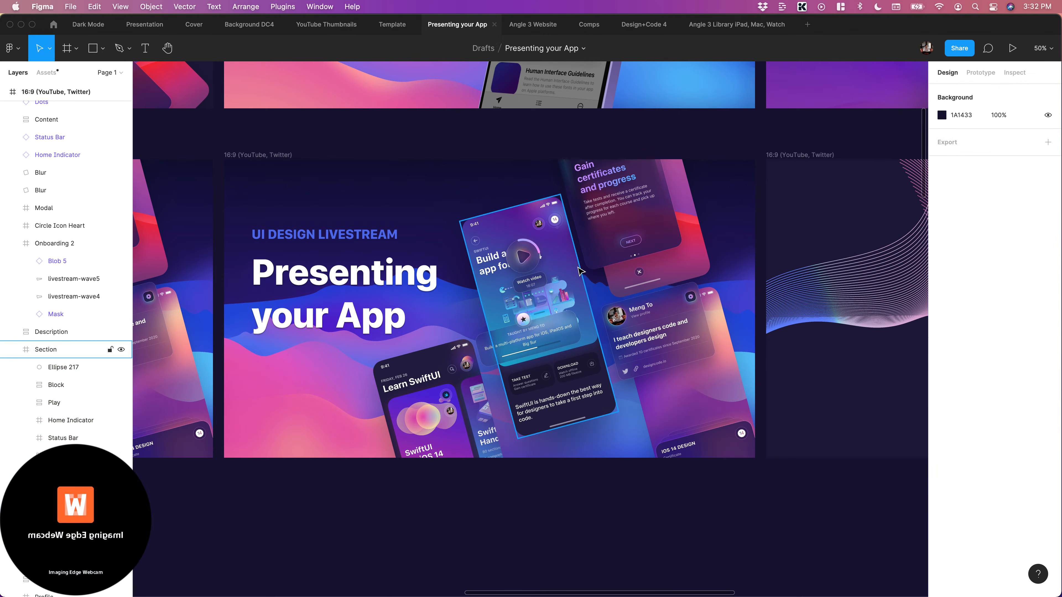
pyautogui.keyDown('shift'); pyautogui.click(674, 344); pyautogui.keyUp('shift')
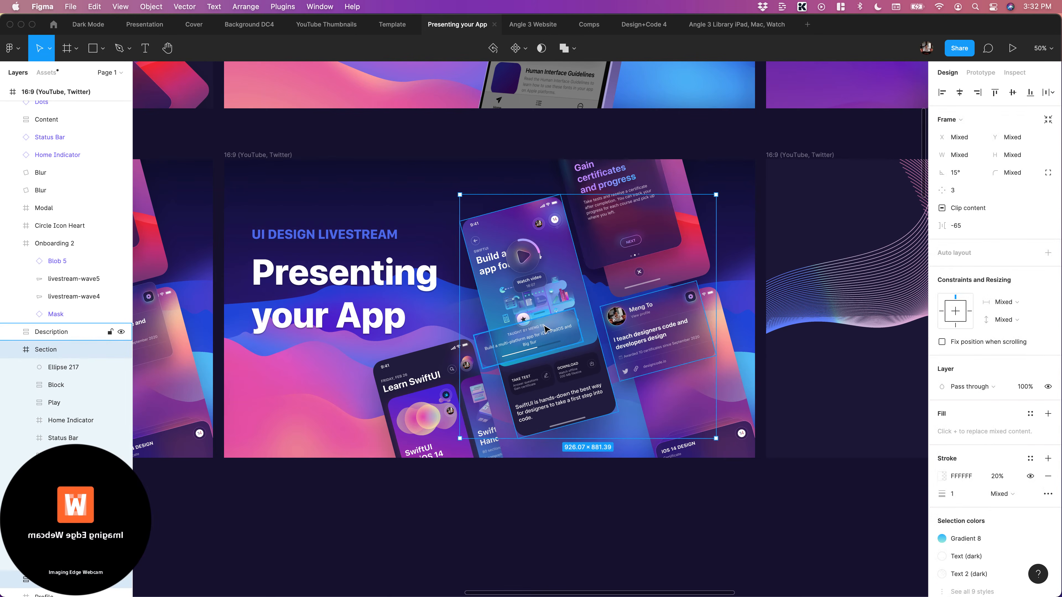
pyautogui.keyDown('shift'); pyautogui.click(524, 322); pyautogui.keyUp('shift')
pyautogui.keyDown('shift'); pyautogui.click(713, 409); pyautogui.keyUp('shift')
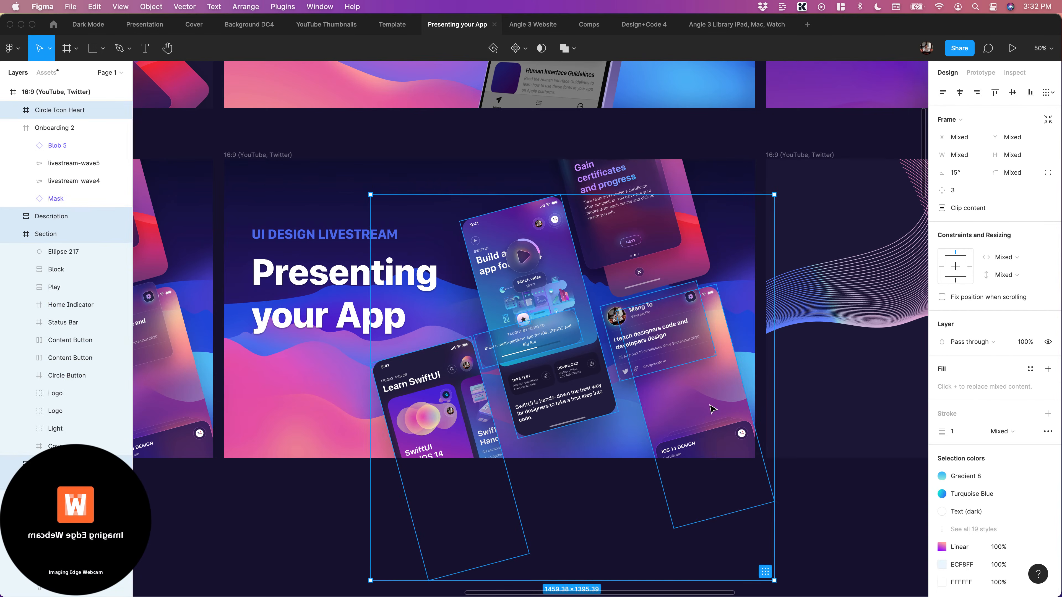
pyautogui.keyDown('shift'); pyautogui.click(689, 250); pyautogui.keyUp('shift')
pyautogui.keyDown('shift'); pyautogui.click(701, 255); pyautogui.keyUp('shift')
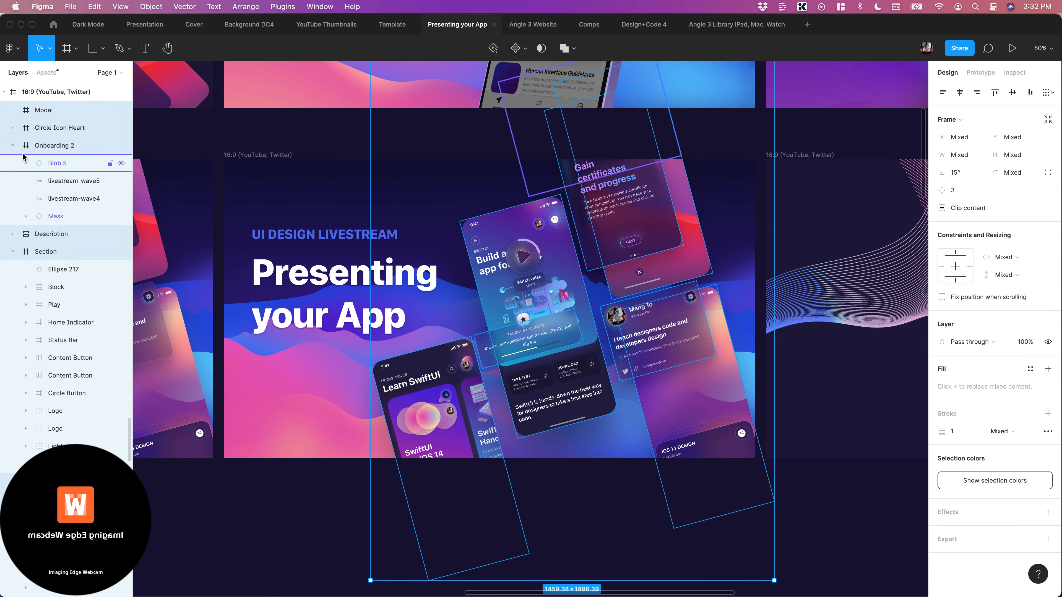
# Collapse the expanded Onboarding 2, Section, Profile and Home frames in the duplicated artwork's layer hierarchy
pyautogui.click(13, 145)
pyautogui.click(16, 181)
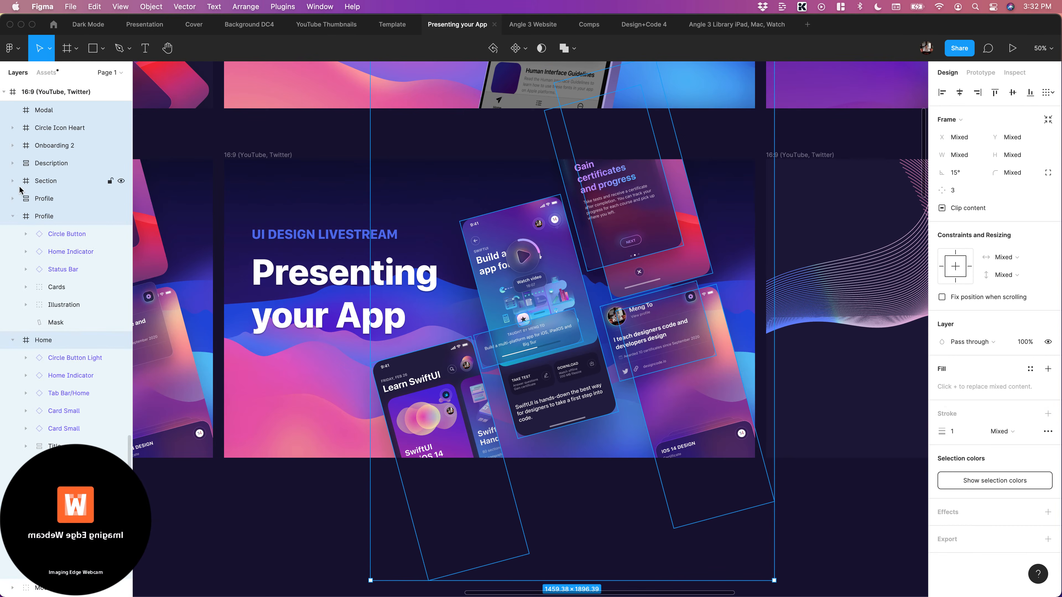
pyautogui.click(12, 217)
pyautogui.click(15, 238)
pyautogui.click(14, 236)
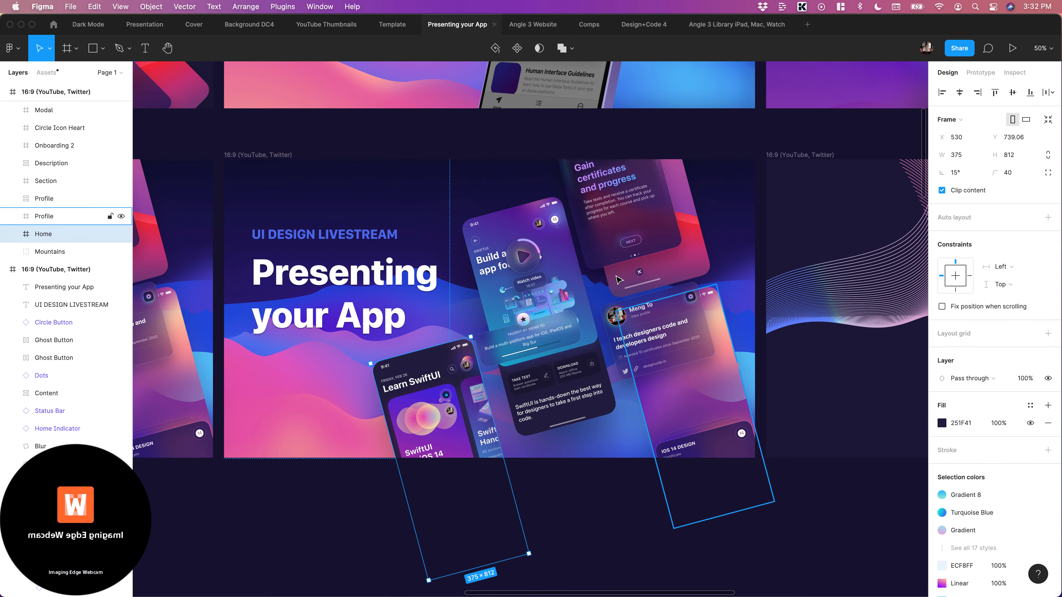
# Select the Home, Section, Description, both Profile, Onboarding 2, Modal and Blur layers together in the duplicated artwork
pyautogui.click(544, 293)
pyautogui.hscroll(2, 545, 251)
pyautogui.keyDown('shift'); pyautogui.click(393, 377); pyautogui.keyUp('shift')
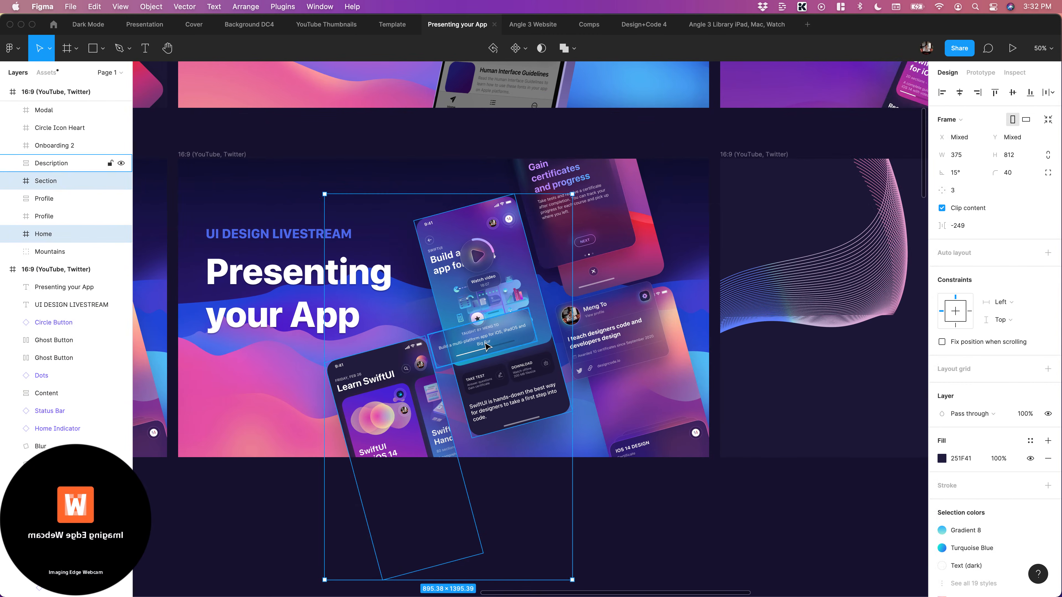
pyautogui.keyDown('shift'); pyautogui.click(477, 346); pyautogui.keyUp('shift')
pyautogui.keyDown('shift'); pyautogui.click(637, 351); pyautogui.keyUp('shift')
pyautogui.keyDown('shift'); pyautogui.click(680, 394); pyautogui.keyUp('shift')
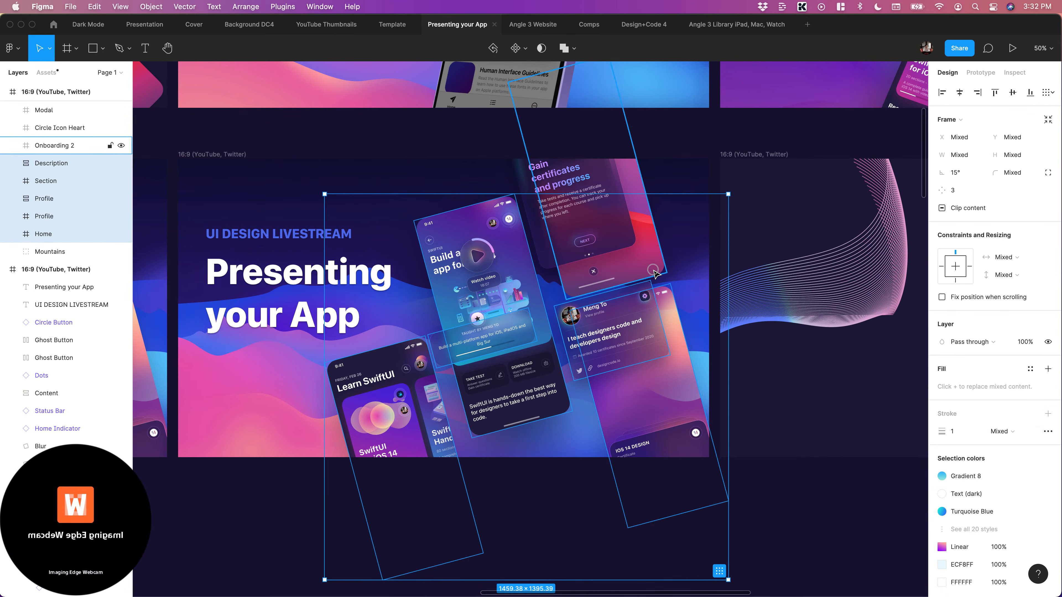
pyautogui.keyDown('shift'); pyautogui.click(646, 262); pyautogui.keyUp('shift')
pyautogui.keyDown('shift'); pyautogui.click(599, 205); pyautogui.keyUp('shift')
pyautogui.keyDown('shift'); pyautogui.click(601, 237); pyautogui.keyUp('shift')
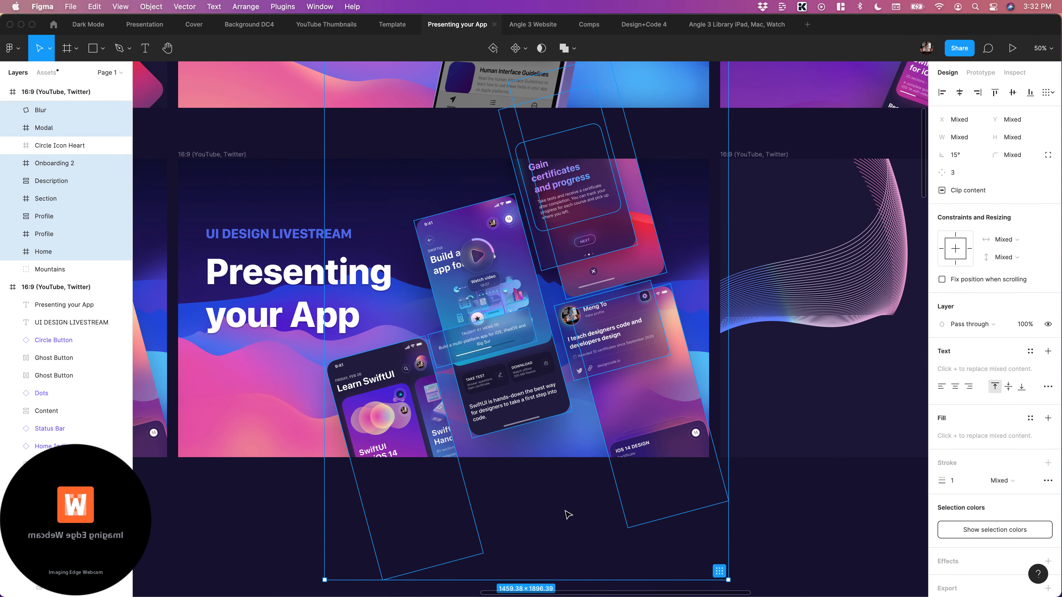
# Run the SkewDat plugin on the selected screens and move its window clear of the artwork's screens
pyautogui.press('super+slash')
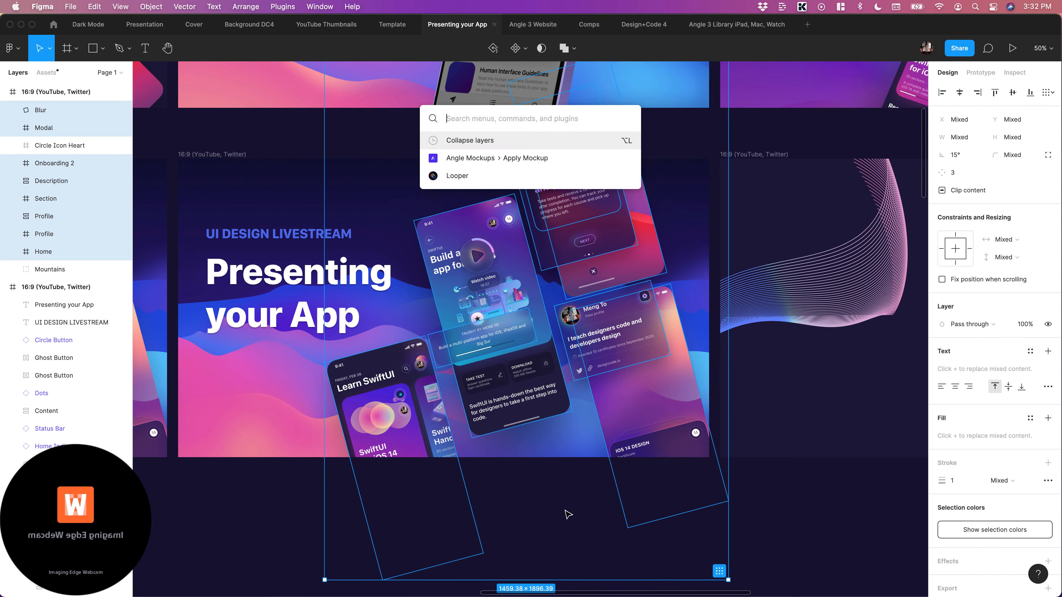
pyautogui.hscroll(10, 566, 514)
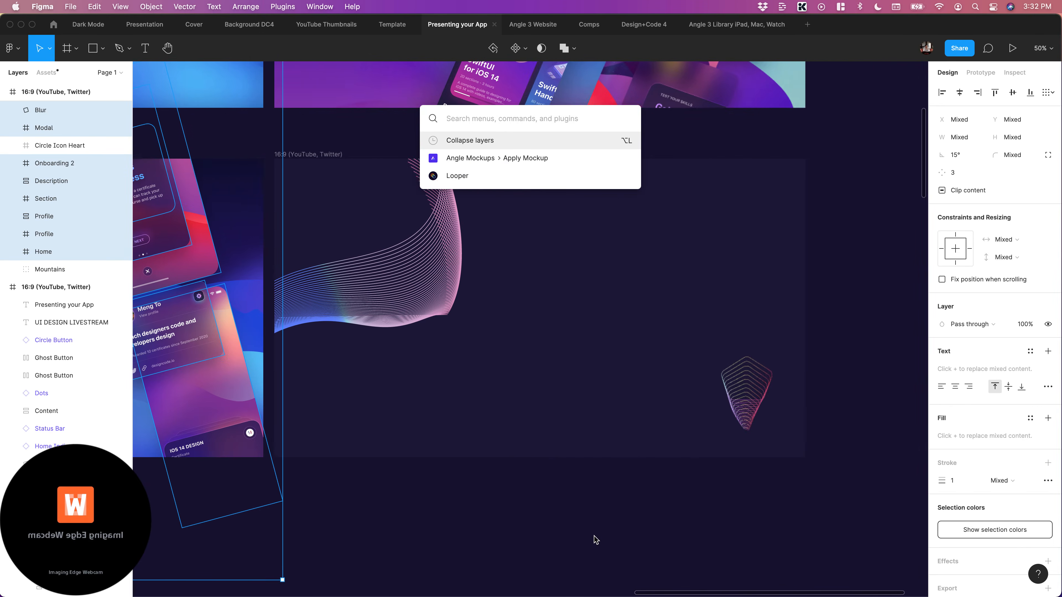
pyautogui.hscroll(-8, 564, 527)
pyautogui.hscroll(-3, 596, 531)
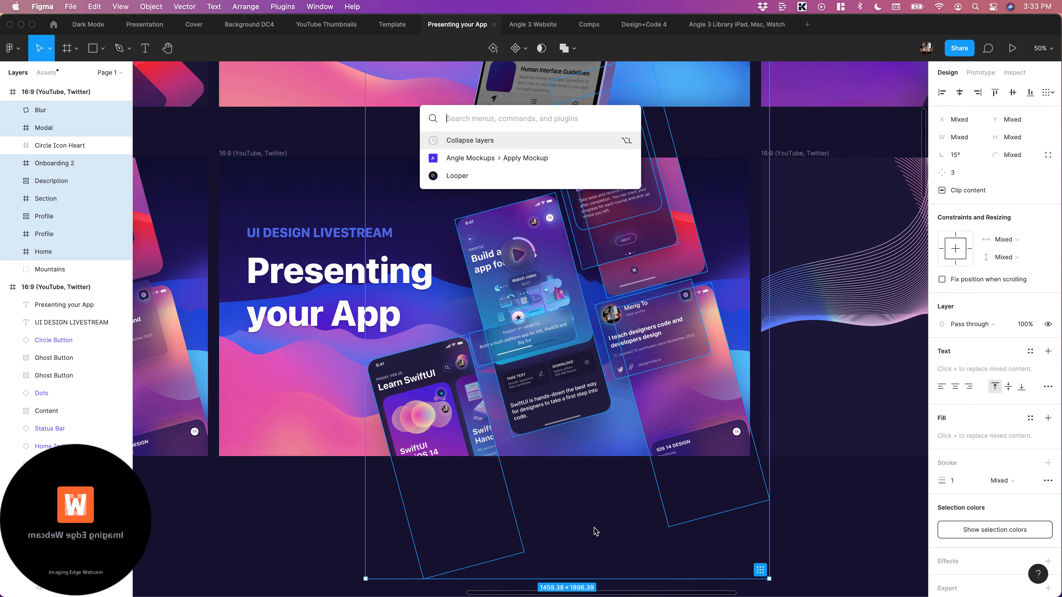
pyautogui.write('skewdat')
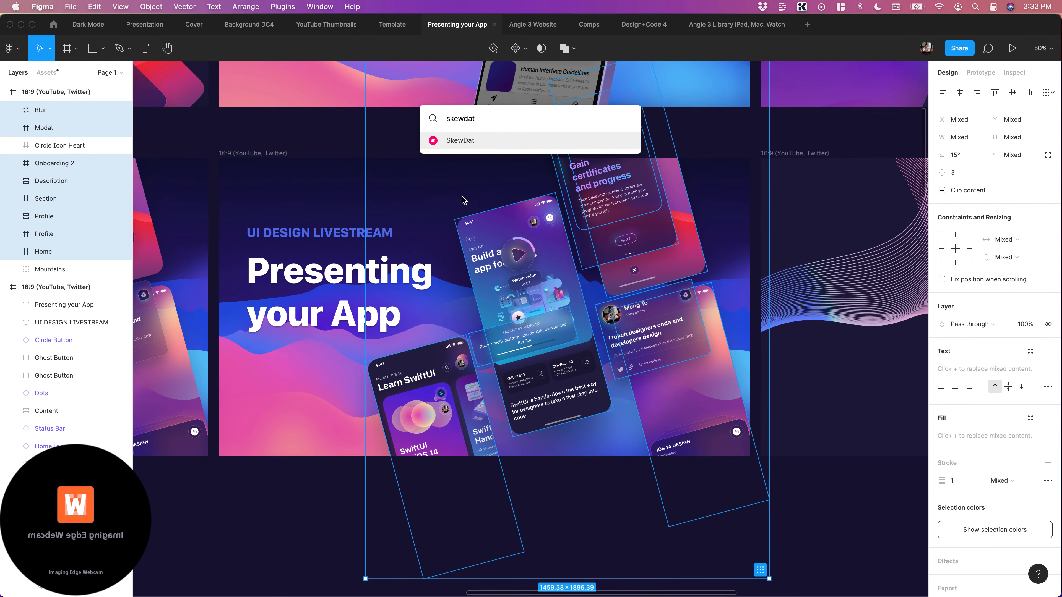
pyautogui.click(455, 139)
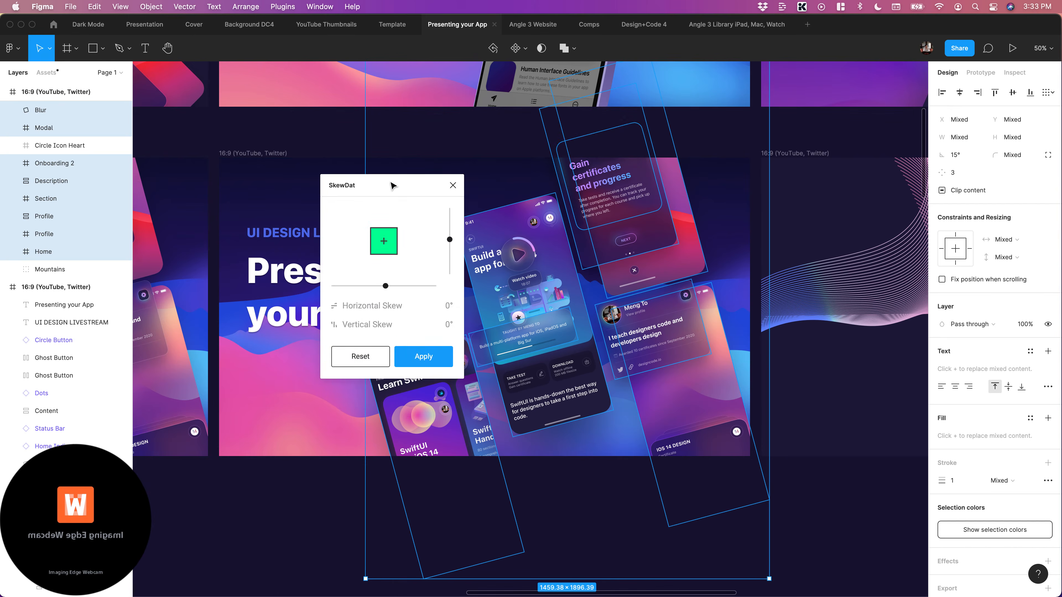
pyautogui.moveTo(390, 184); pyautogui.dragTo(243, 186)
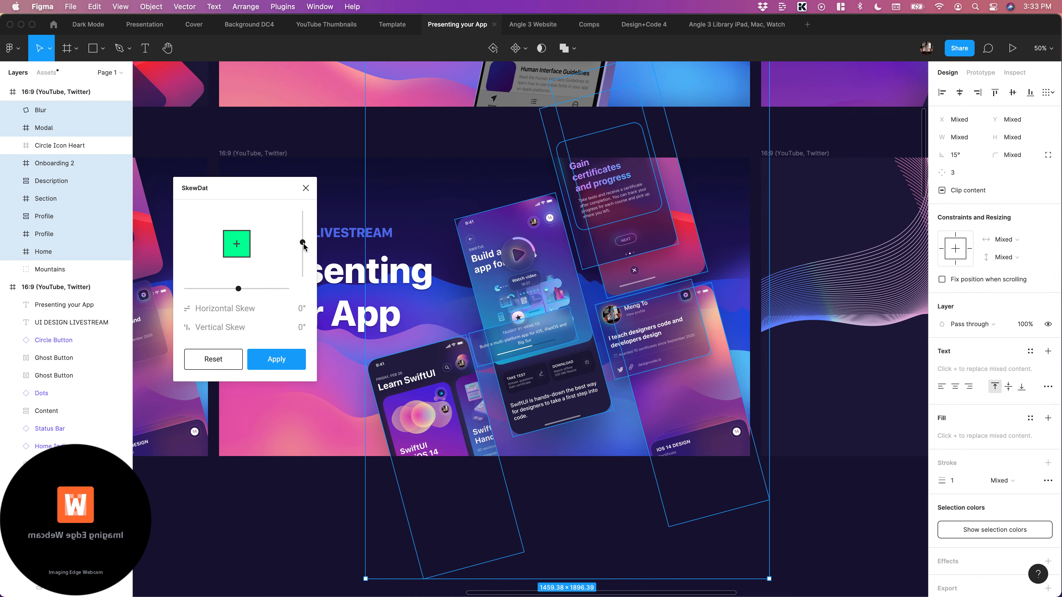
# Skew the selected screens 7° vertically and -8° horizontally with SkewDat, dismissing the webcam error dialog
pyautogui.moveTo(303, 244); pyautogui.dragTo(303, 237)
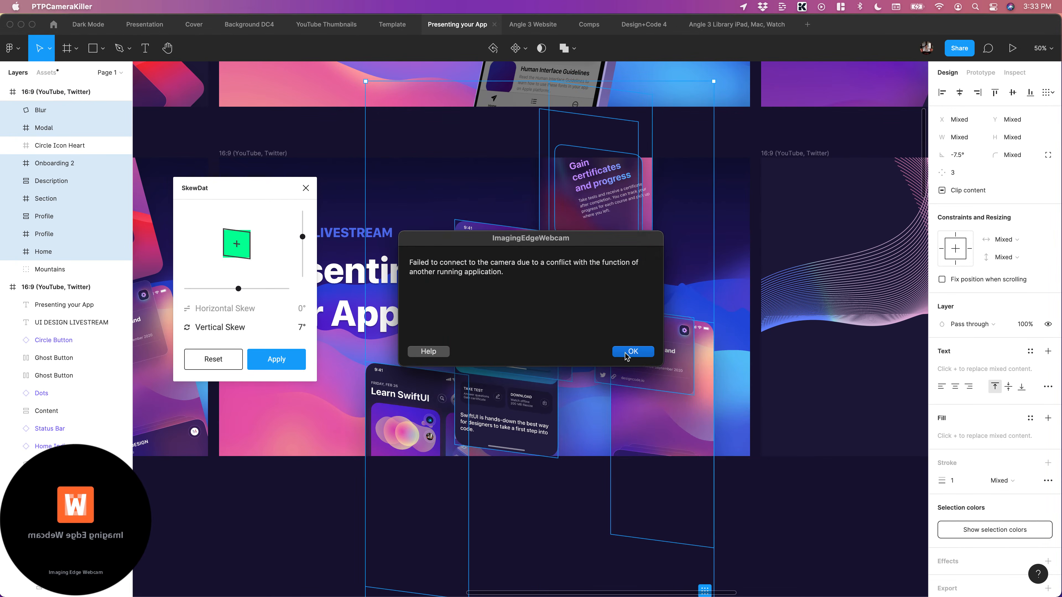
pyautogui.click(627, 352)
pyautogui.moveTo(233, 293); pyautogui.dragTo(228, 291)
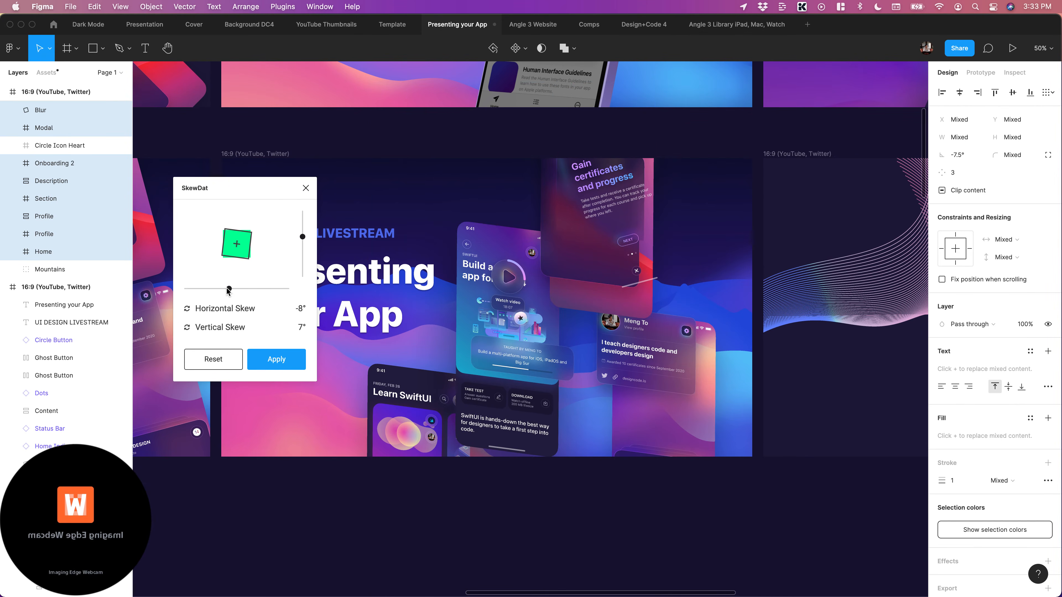
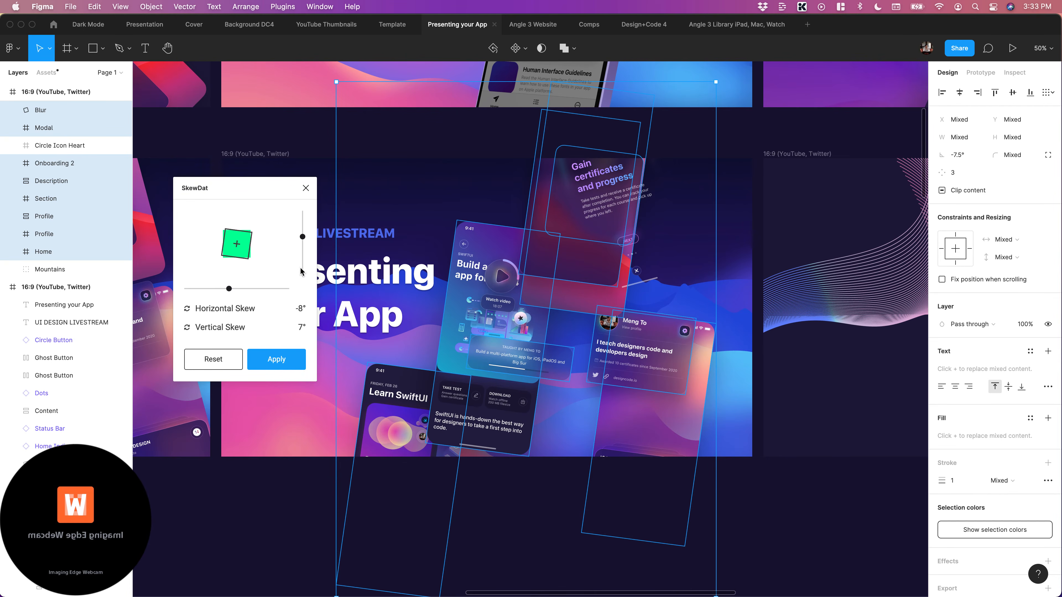
# Try skewing the selected screens -20° vertically and 14° horizontally in SkewDat
pyautogui.moveTo(302, 241); pyautogui.dragTo(303, 245)
pyautogui.moveTo(303, 253); pyautogui.dragTo(303, 261)
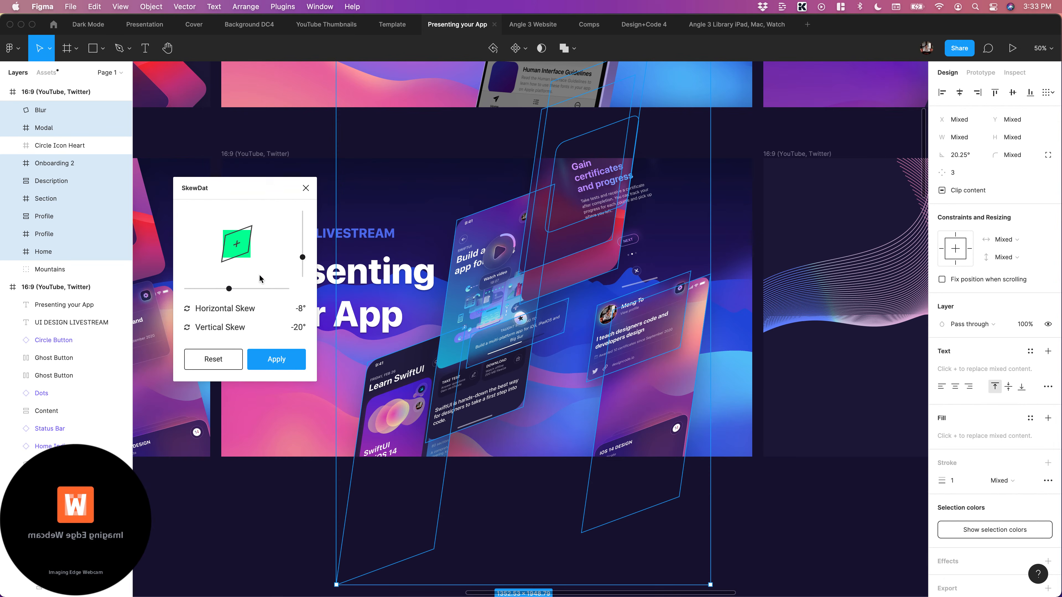
pyautogui.moveTo(229, 289); pyautogui.dragTo(257, 291)
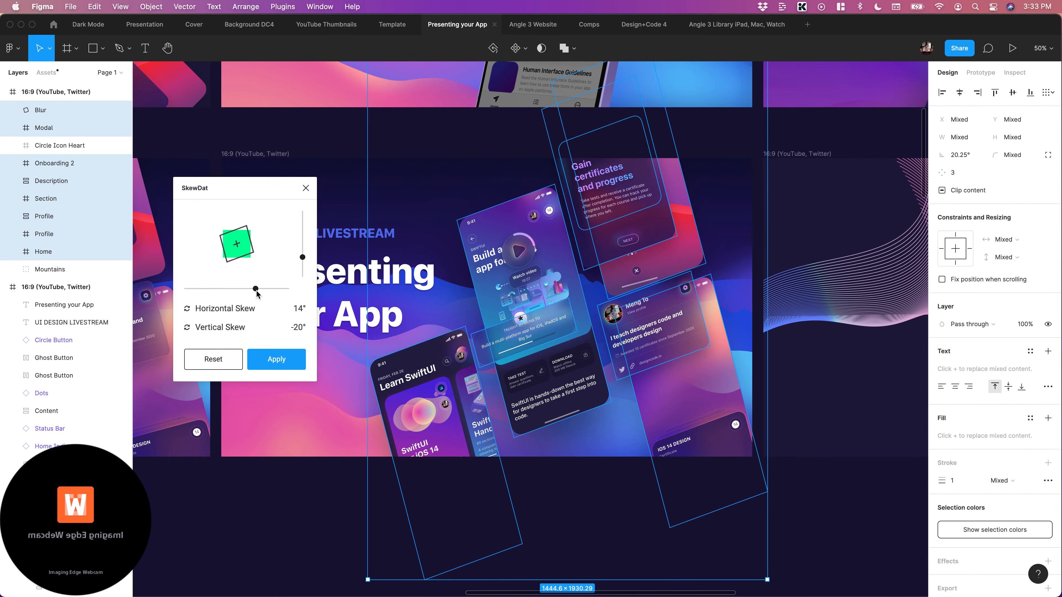
# Skew the selected screens 16° vertically and -24° horizontally, clear the selection and close SkewDat
pyautogui.moveTo(303, 256); pyautogui.dragTo(302, 232)
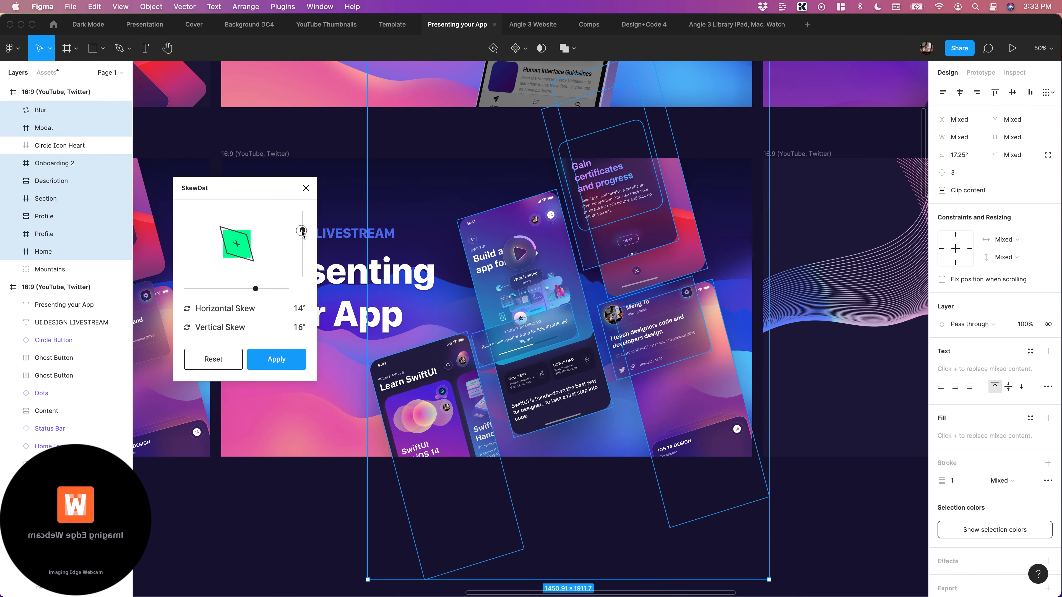
pyautogui.moveTo(258, 292); pyautogui.dragTo(230, 292)
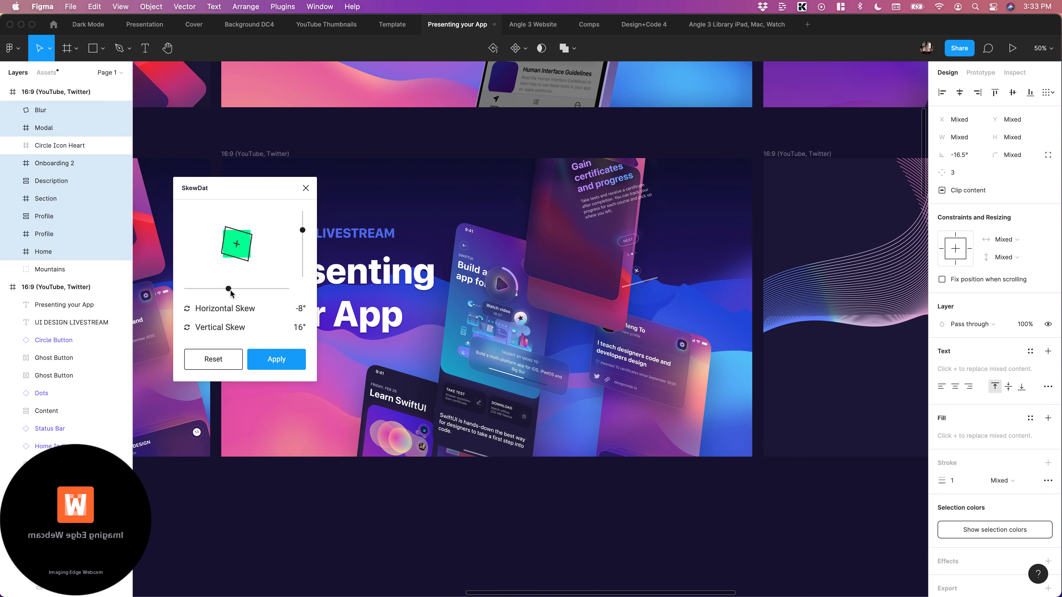
pyautogui.moveTo(230, 293); pyautogui.dragTo(226, 293)
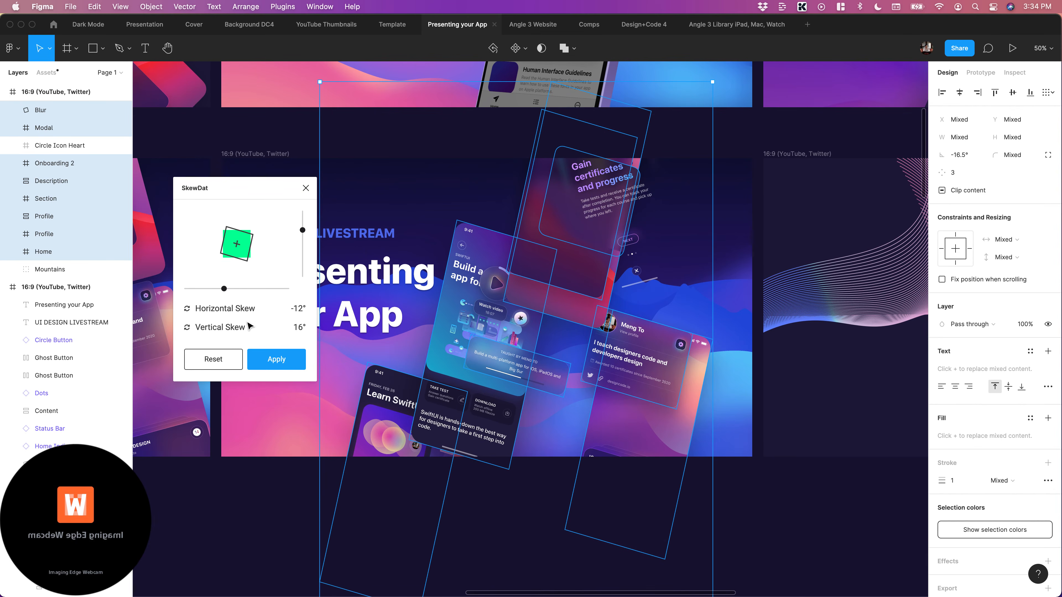
pyautogui.moveTo(210, 290); pyautogui.dragTo(209, 289)
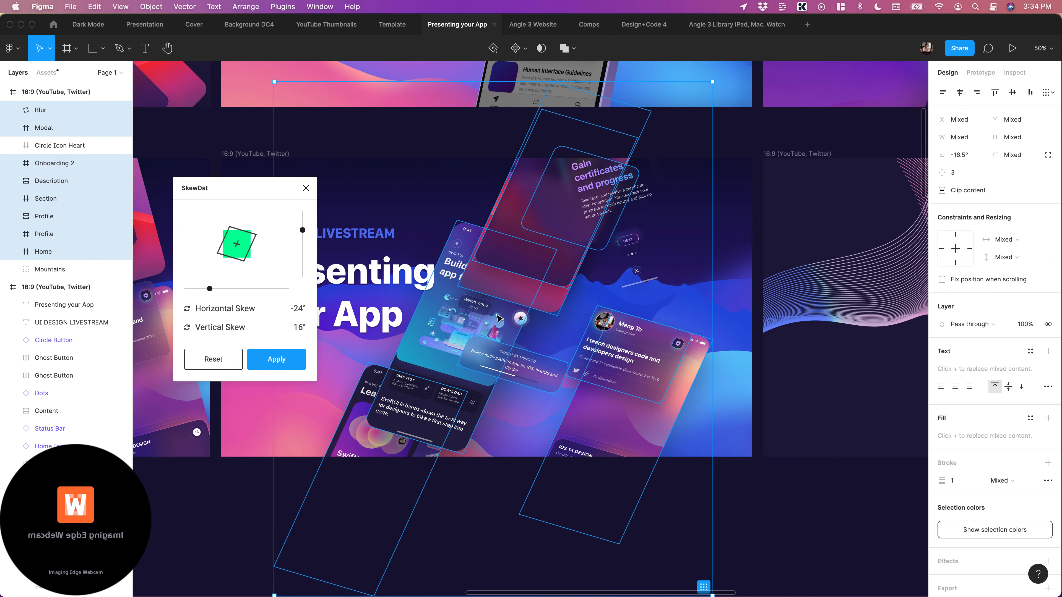
pyautogui.click(829, 451)
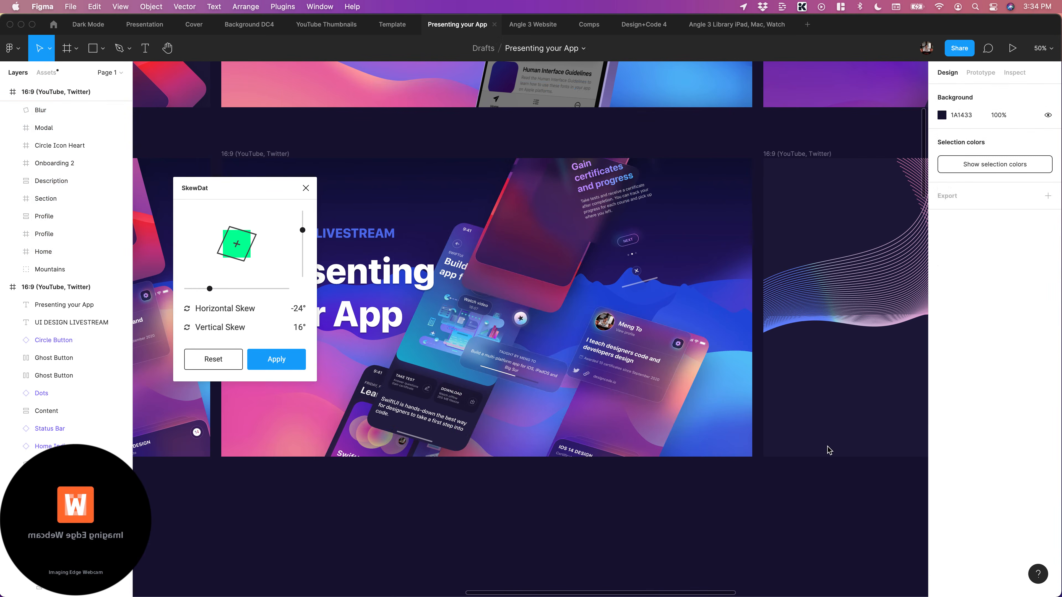
pyautogui.hscroll(-3, 829, 451)
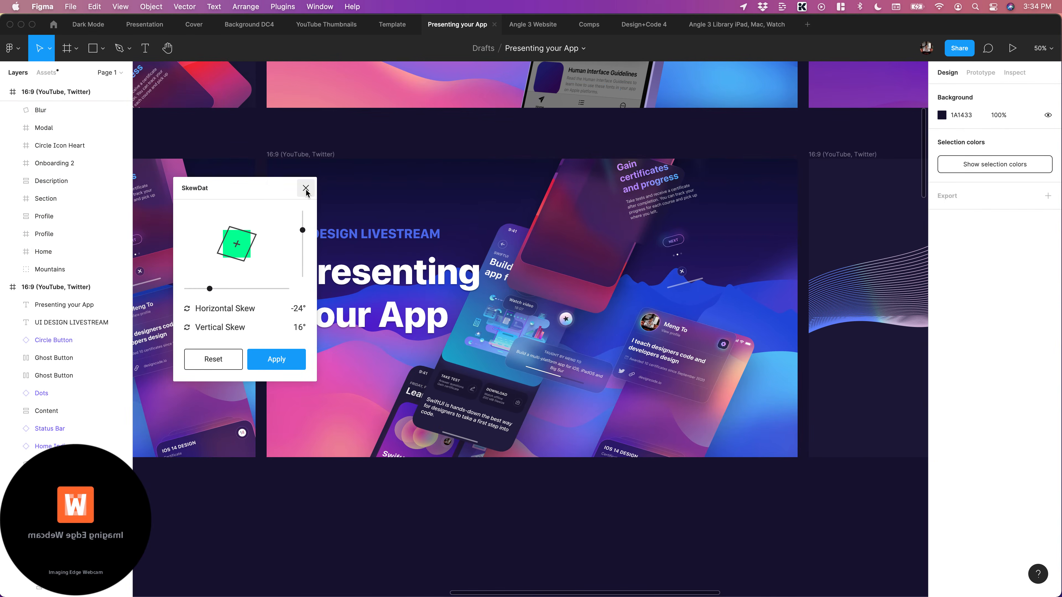
pyautogui.click(306, 188)
# Delete the certificates Content text, the front Ghost Button, the Circle Button and the Home Indicator left unskewed over the onboarding screen
pyautogui.hscroll(3, 798, 512)
pyautogui.click(615, 211)
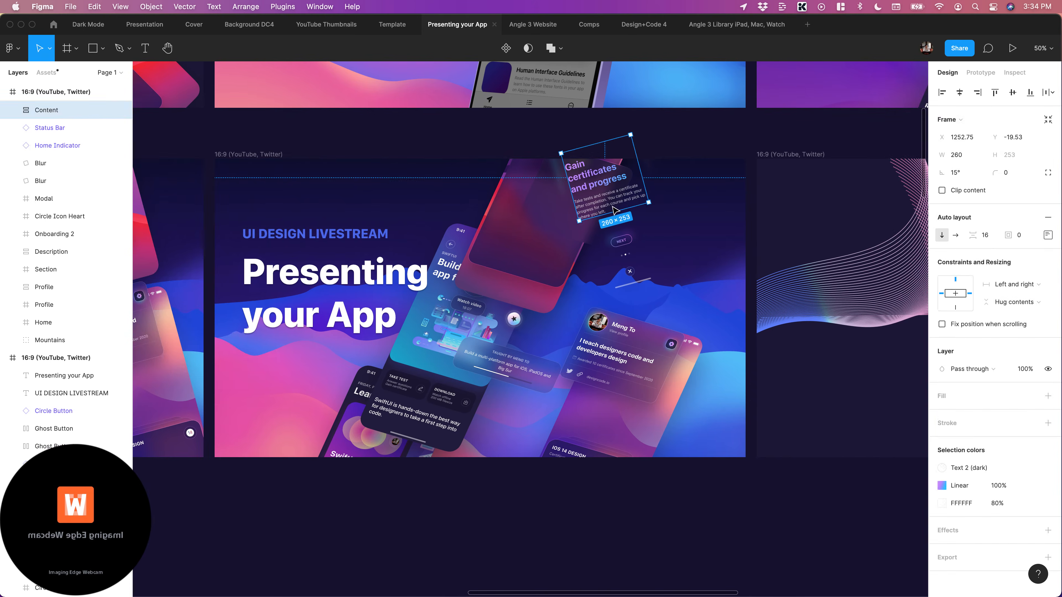
pyautogui.keyDown('shift'); pyautogui.click(621, 241); pyautogui.keyUp('shift')
pyautogui.keyDown('shift'); pyautogui.click(630, 271); pyautogui.keyUp('shift')
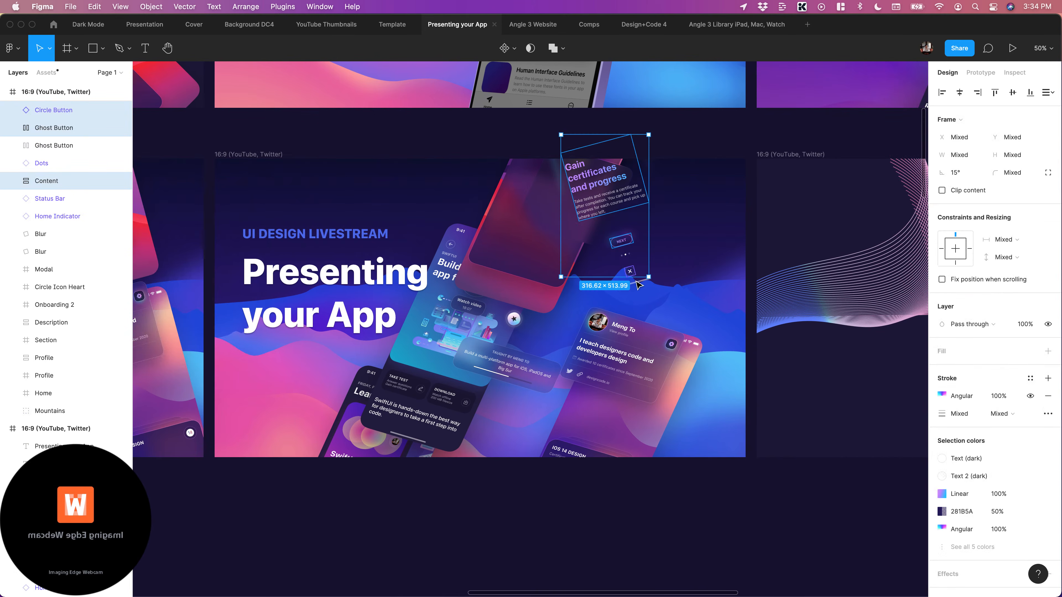
pyautogui.keyDown('shift'); pyautogui.click(635, 287); pyautogui.keyUp('shift')
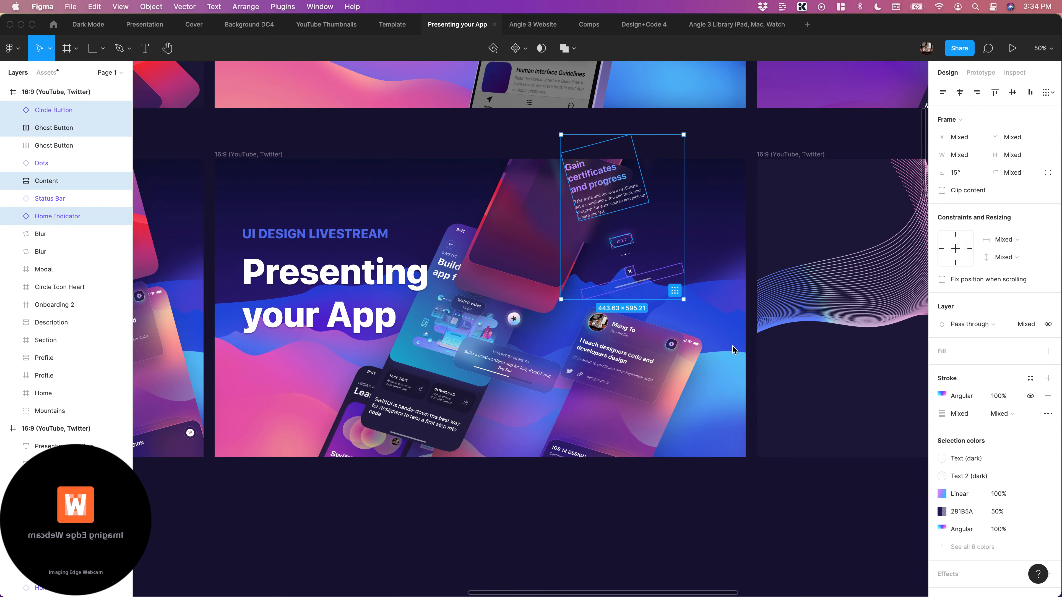
pyautogui.press('Escape')
# Delete the remaining Next ghost button, the Dots and the 320 × 330 Blur panel from the onboarding screen
pyautogui.click(620, 242)
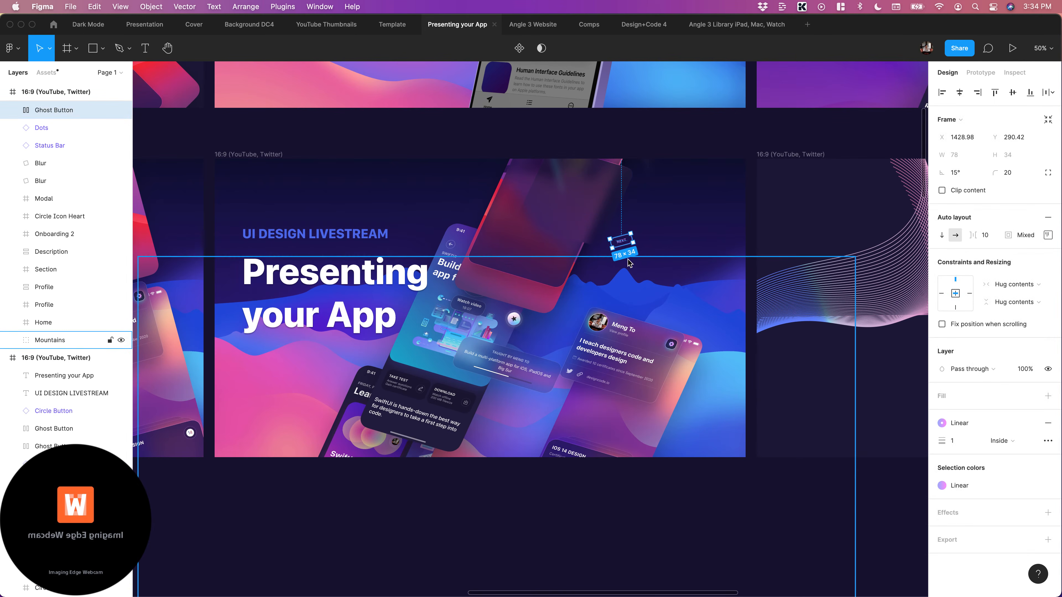
pyautogui.press('Delete')
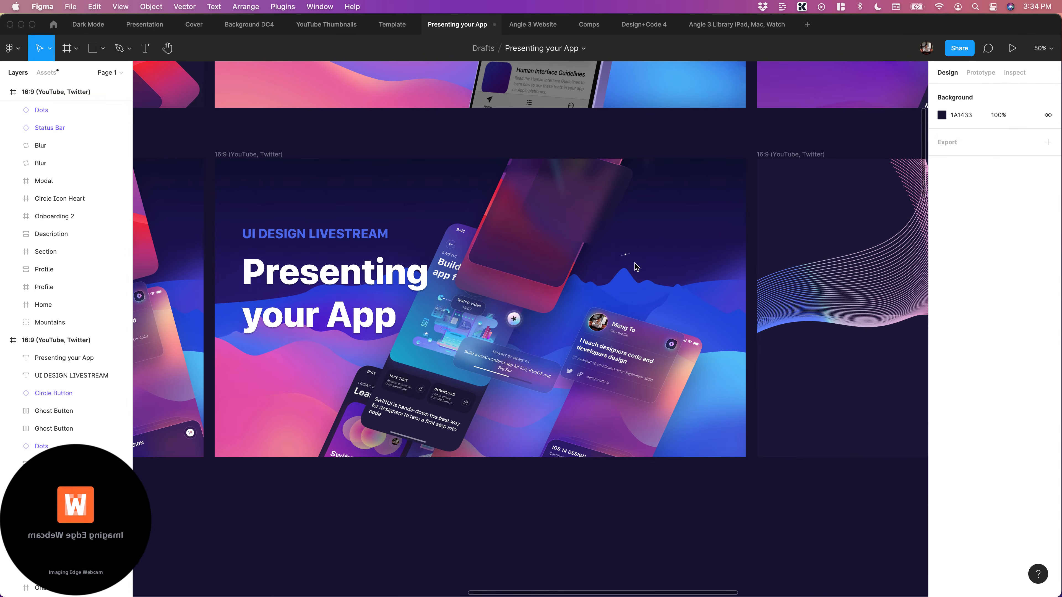
pyautogui.click(626, 257)
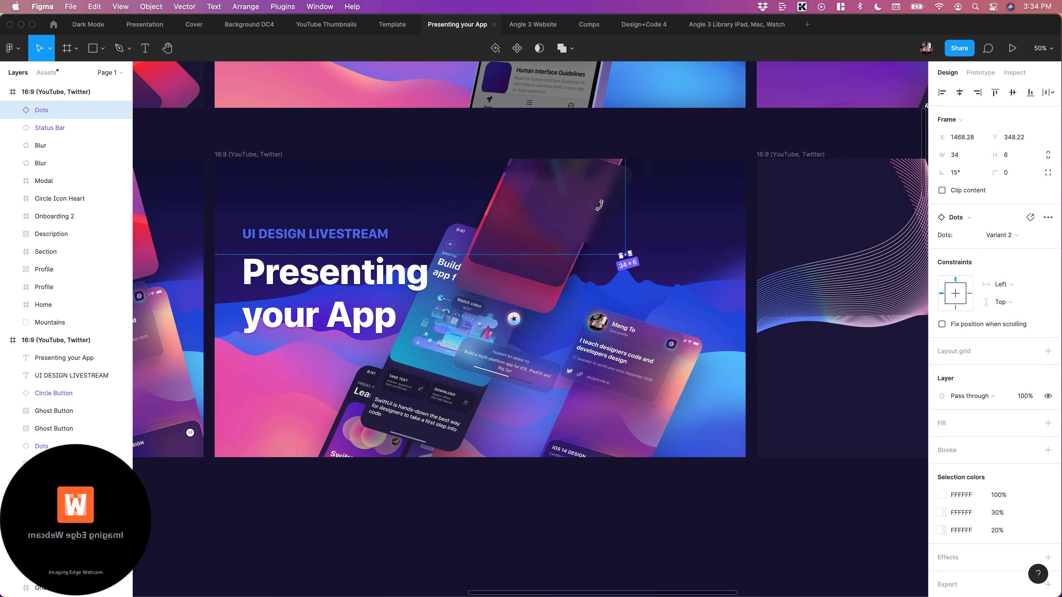
pyautogui.hscroll(2, 599, 205)
pyautogui.click(553, 211)
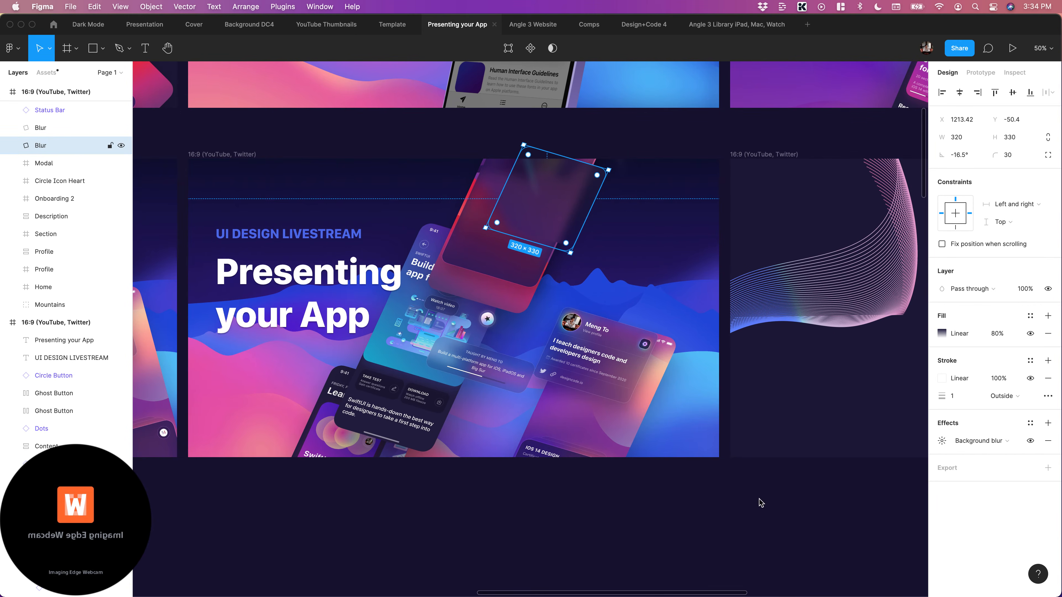
pyautogui.press('Delete')
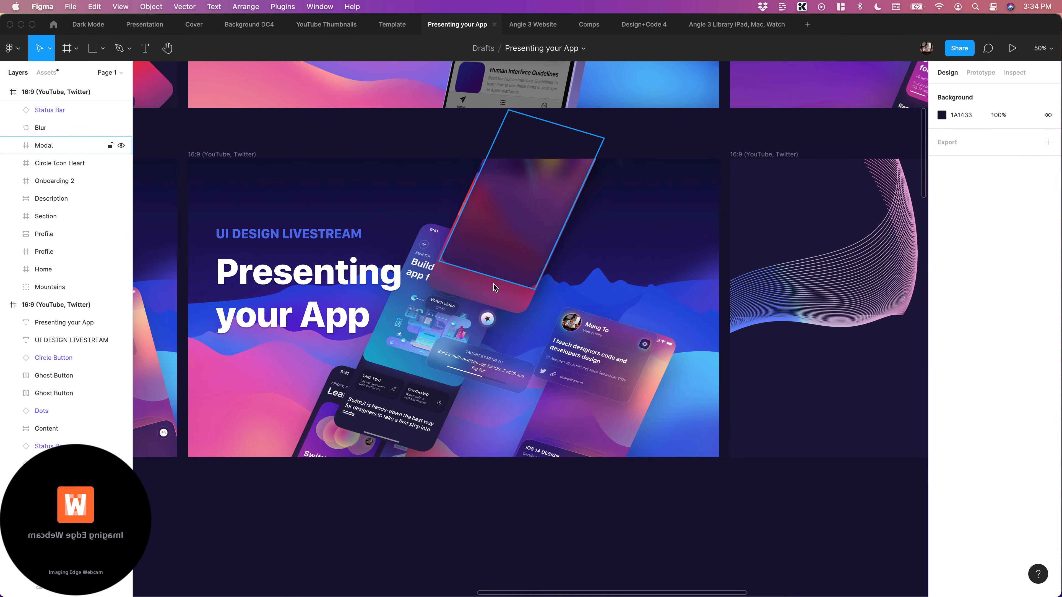
# Move the Modal and Onboarding 2 layers together into the artwork's upper-right corner, above the profile card
pyautogui.click(543, 239)
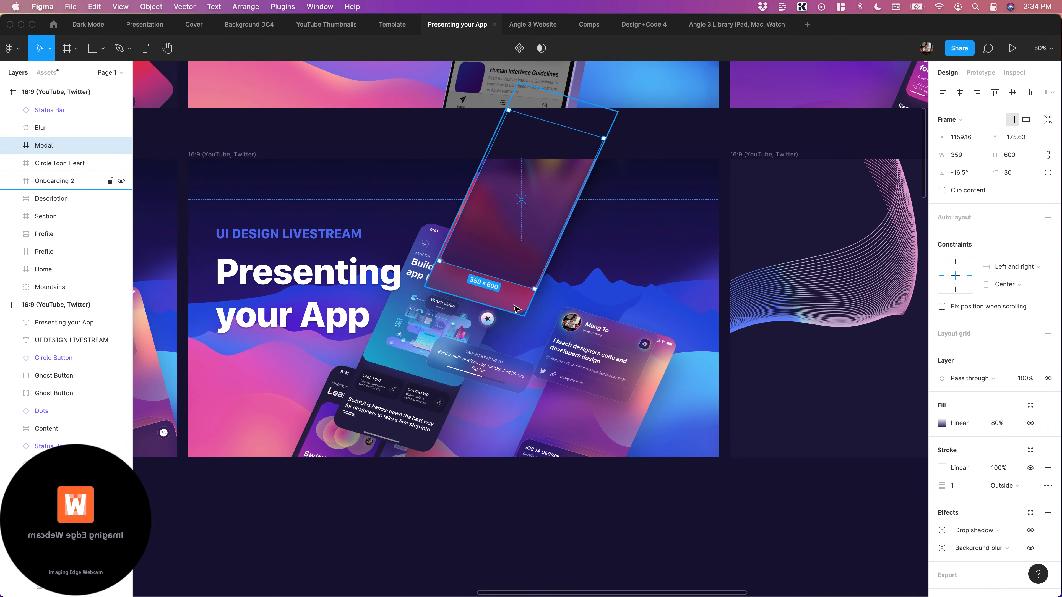
pyautogui.keyDown('shift'); pyautogui.click(517, 309); pyautogui.keyUp('shift')
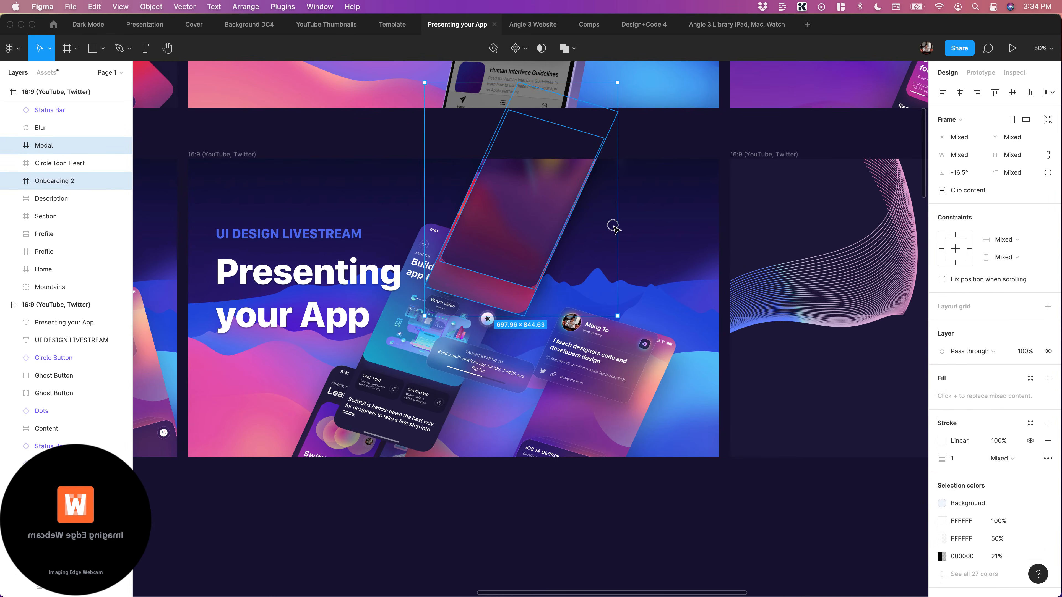
pyautogui.press('alt')
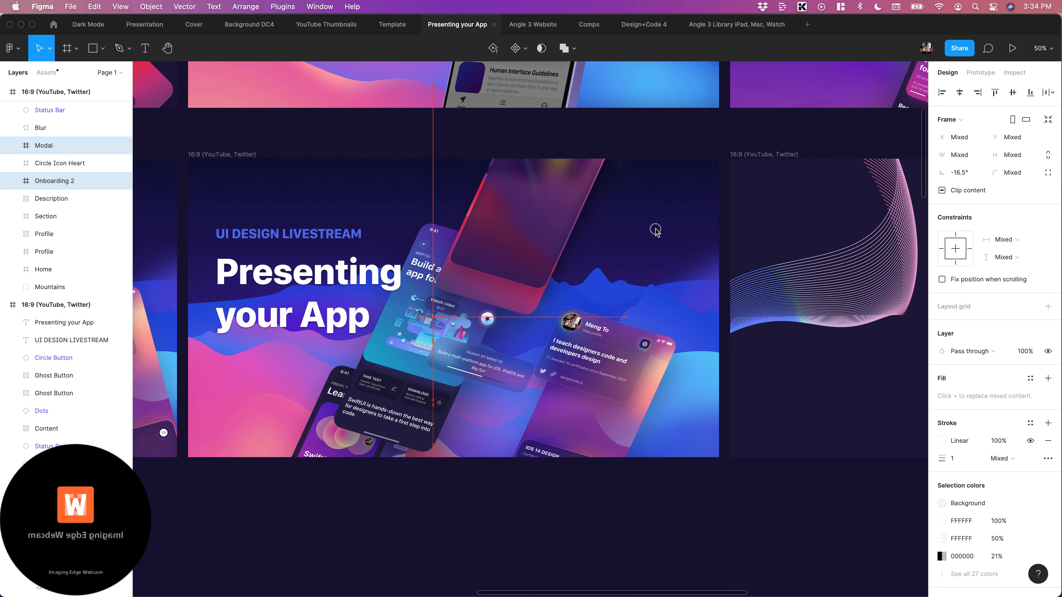
pyautogui.moveTo(656, 229); pyautogui.dragTo(656, 230)
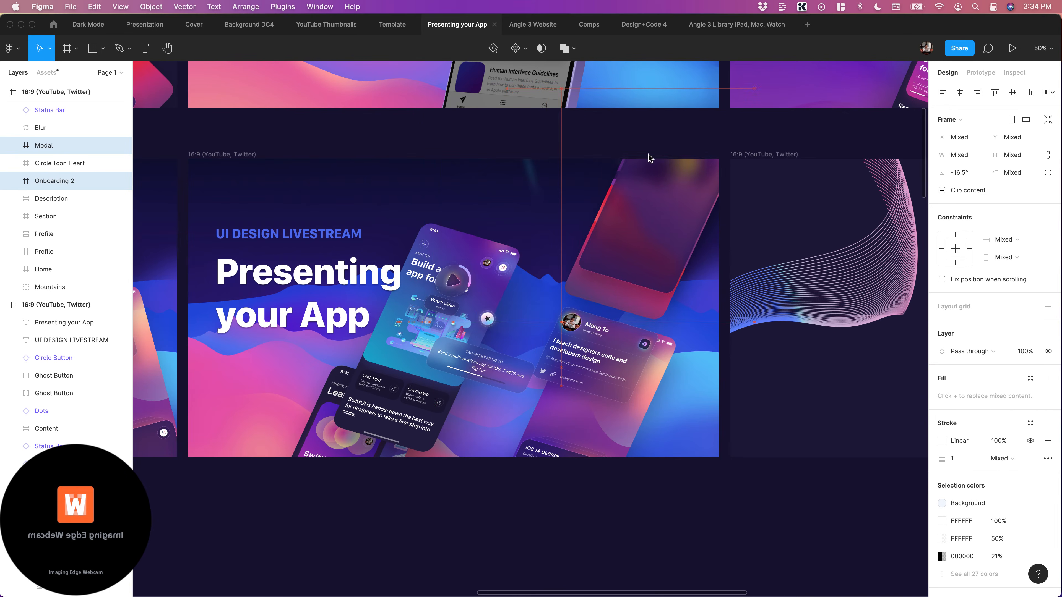
pyautogui.click(777, 423)
# Offset the Modal panel leftward from the Onboarding 2 screen to about X 1491, Y -158
pyautogui.click(677, 236)
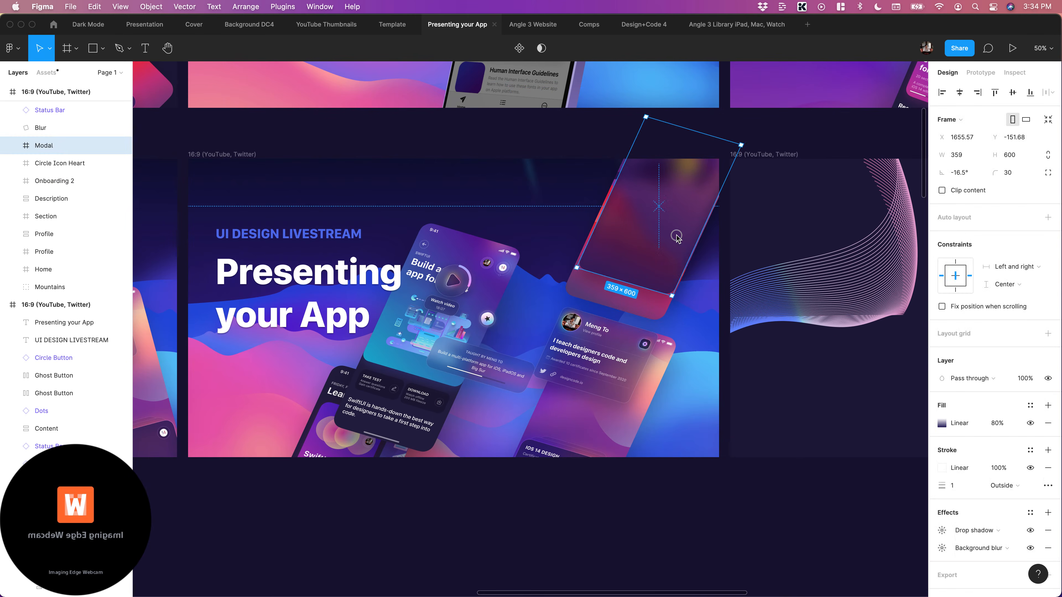
pyautogui.moveTo(676, 237); pyautogui.dragTo(602, 226)
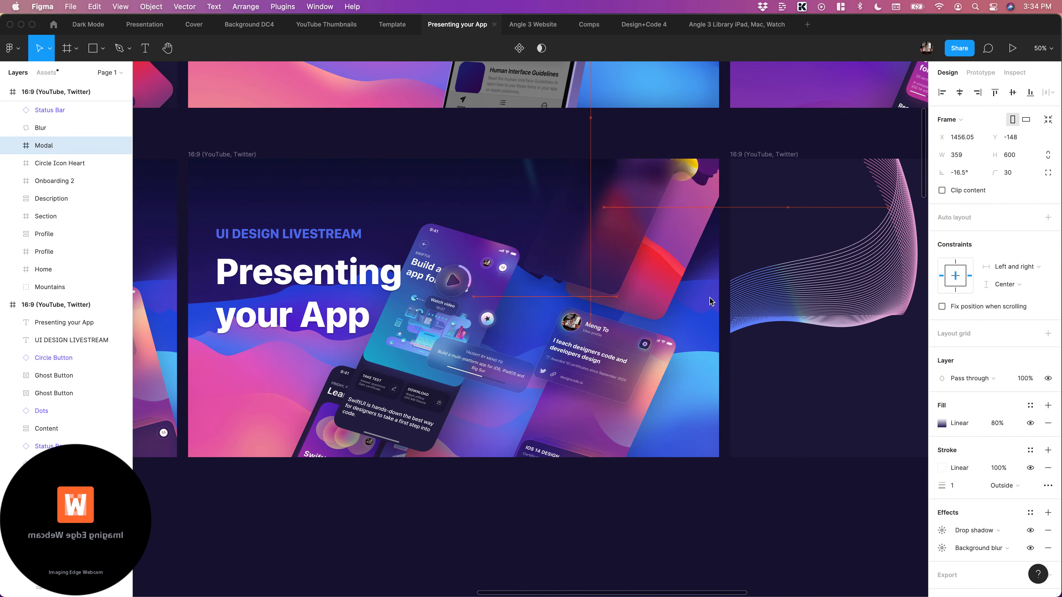
pyautogui.click(786, 467)
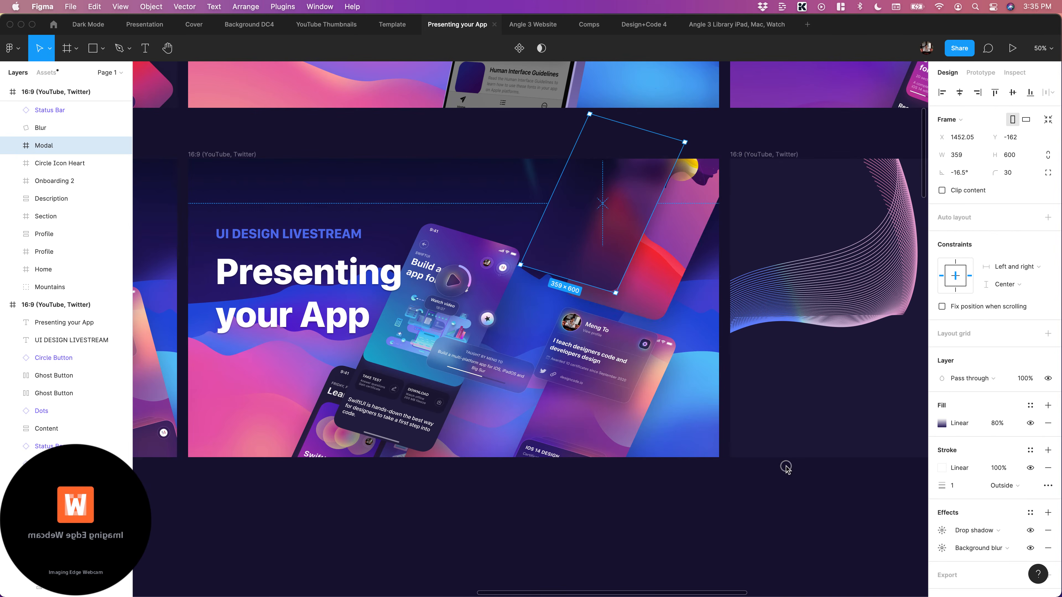
pyautogui.click(648, 187)
pyautogui.moveTo(647, 187); pyautogui.dragTo(720, 176)
pyautogui.hotkey('shift', 'Right')
pyautogui.hotkey('shift', 'Right')
pyautogui.hotkey('shift', 'Right')
pyautogui.hotkey('shift', 'Right')
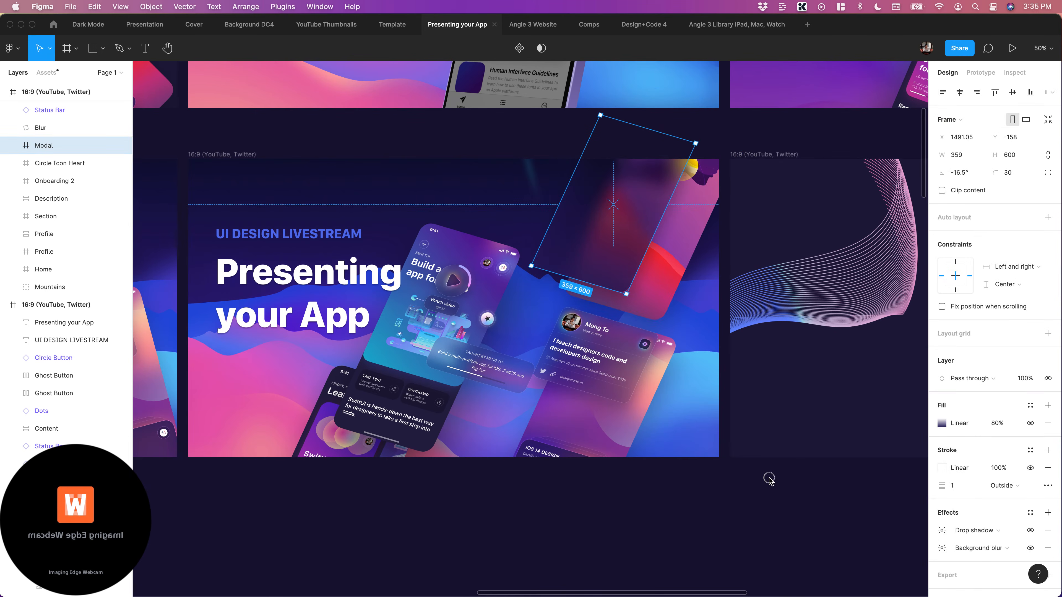
pyautogui.click(768, 479)
# Move the Section screen down and right to about X 976, Y 410, between the Home screen and the profile card
pyautogui.doubleClick(605, 352)
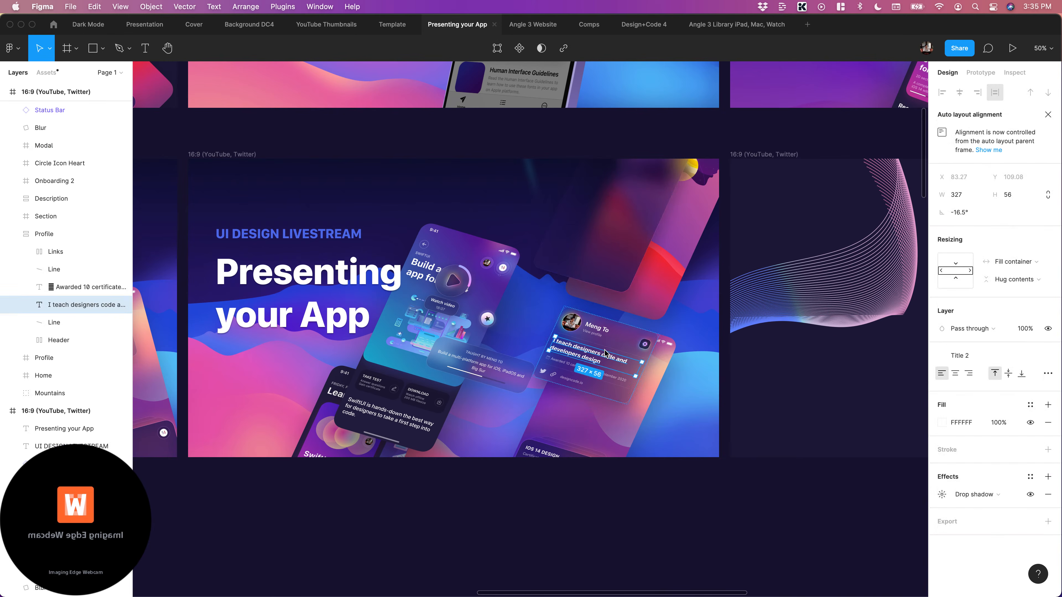
pyautogui.press('super+equal')
pyautogui.hscroll(-3, 607, 354)
pyautogui.click(478, 227)
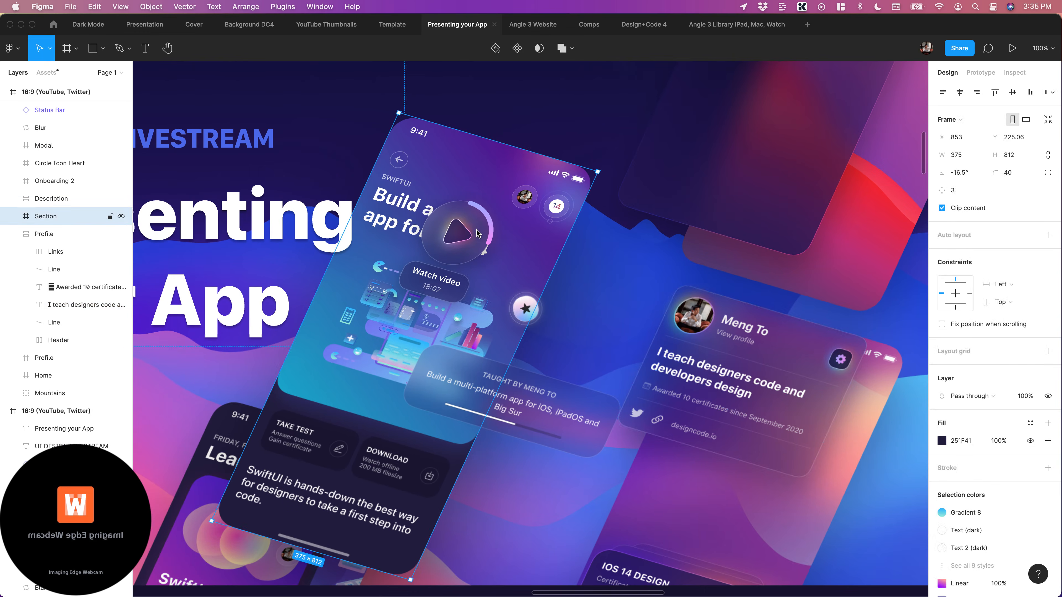
pyautogui.hscroll(-5, 478, 229)
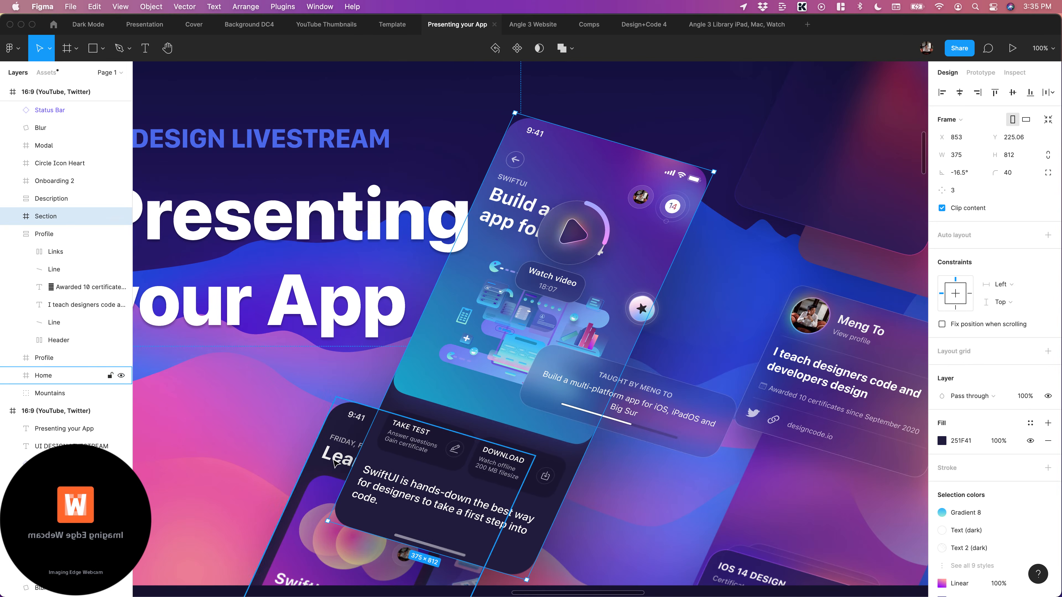
pyautogui.click(350, 462)
pyautogui.scroll(-2, 530, 254)
pyautogui.click(531, 255)
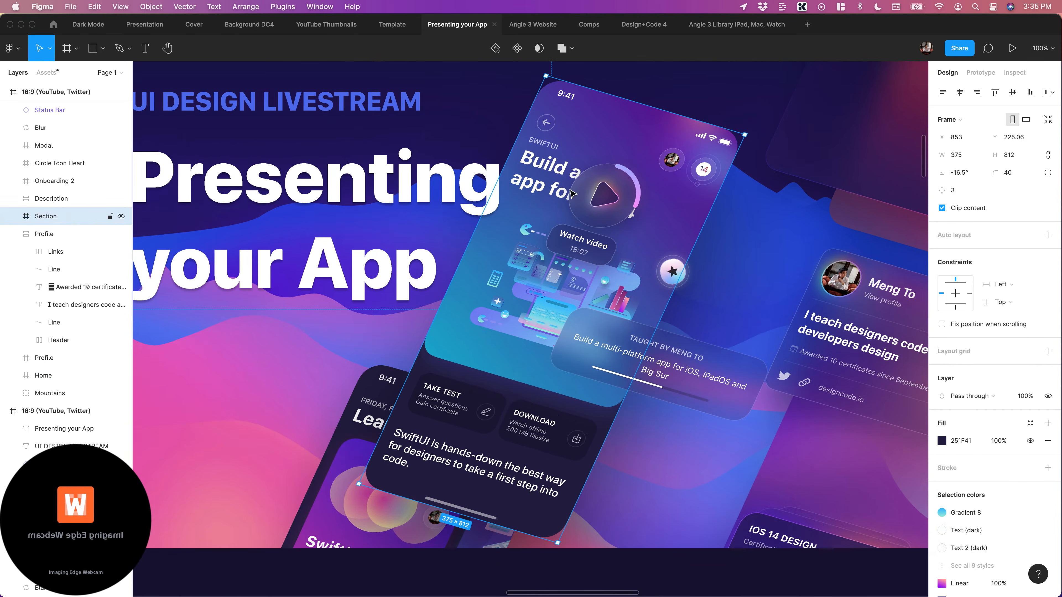
pyautogui.moveTo(622, 285); pyautogui.dragTo(627, 299)
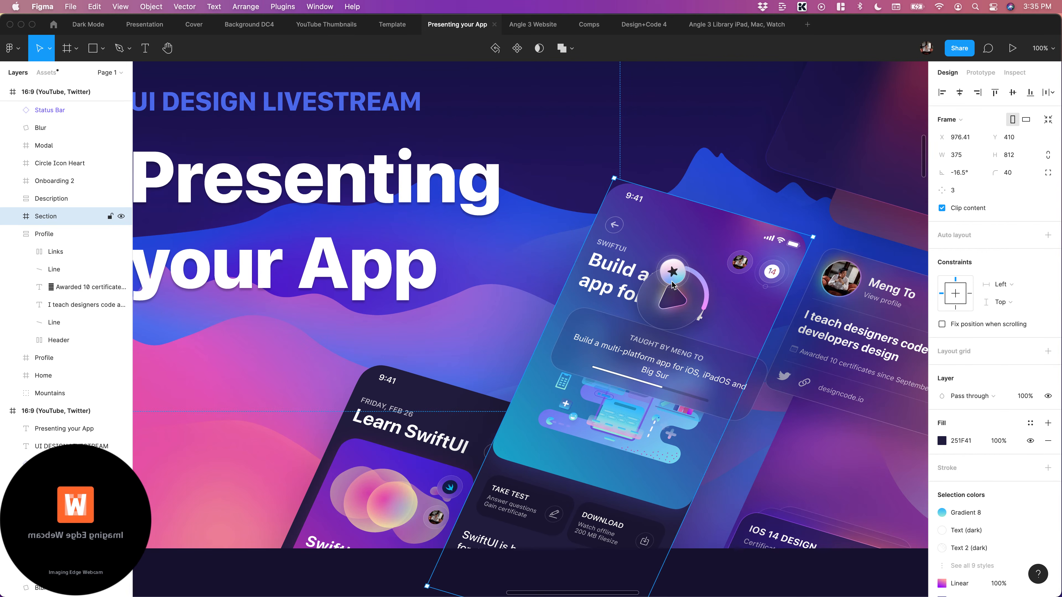
# Move the Description card down over the bottom of the Section screen's cover illustration, protruding past its left edge
pyautogui.click(641, 358)
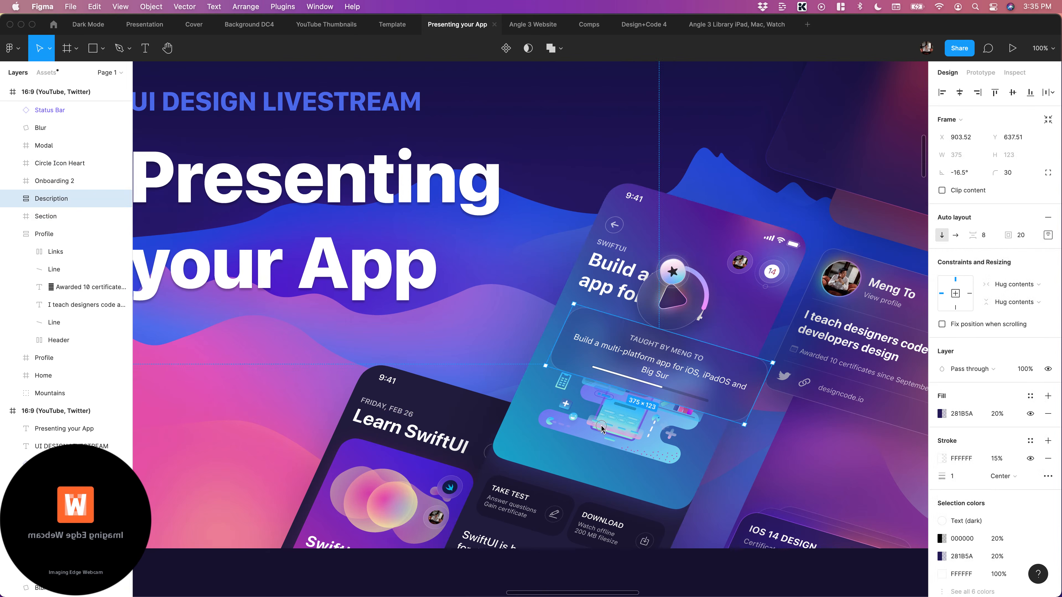
pyautogui.moveTo(601, 427); pyautogui.dragTo(600, 428)
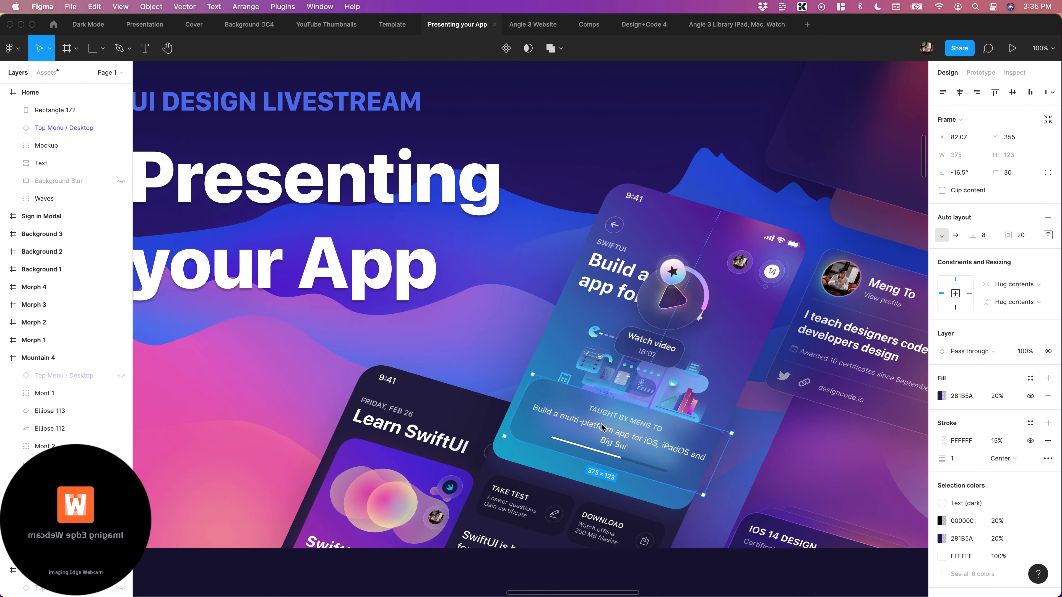
pyautogui.click(546, 413)
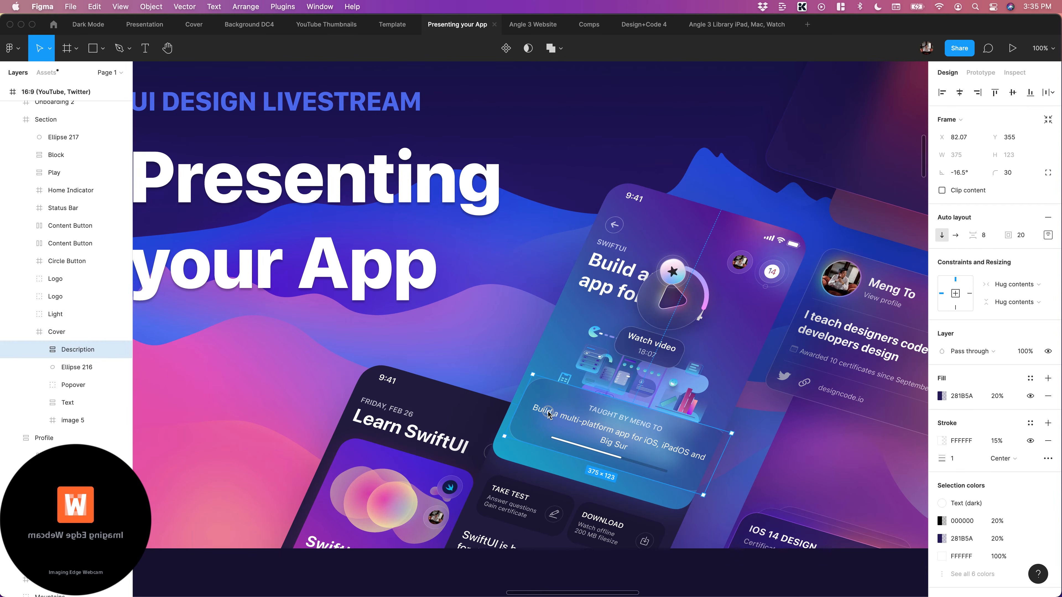
pyautogui.moveTo(578, 419); pyautogui.dragTo(547, 412)
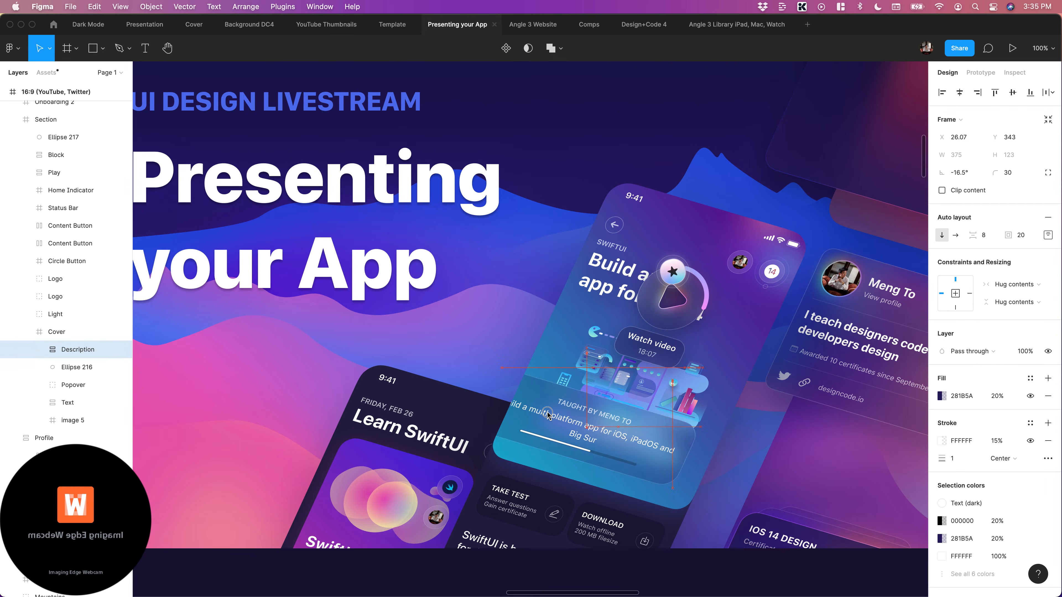
# Take the Description layer out of the Cover frame and place it directly above Section in the artwork's frame
pyautogui.scroll(2, 76, 355)
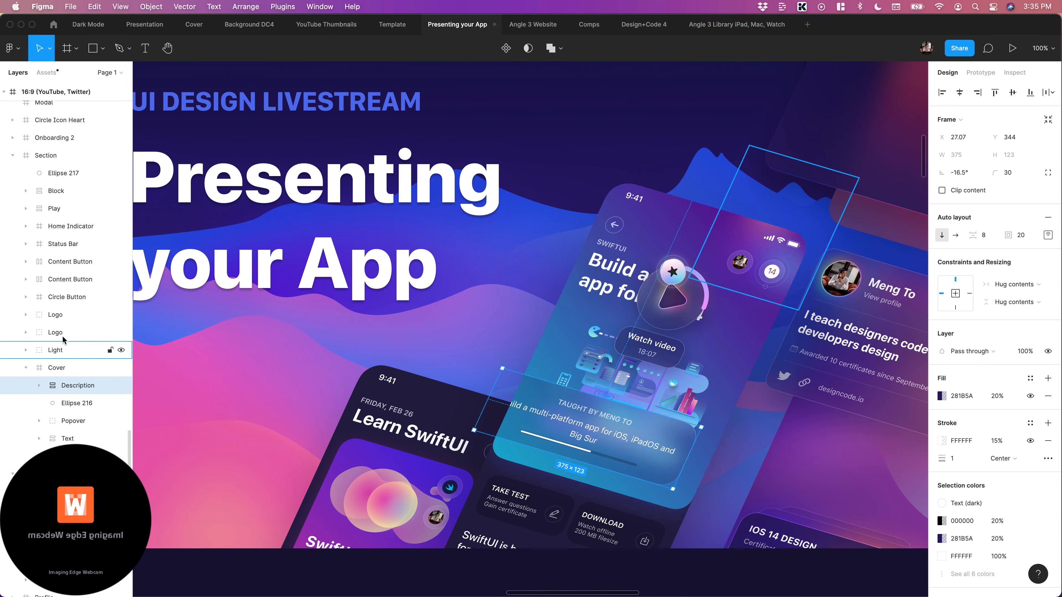
pyautogui.moveTo(69, 398); pyautogui.dragTo(493, 425)
pyautogui.press('super+minus')
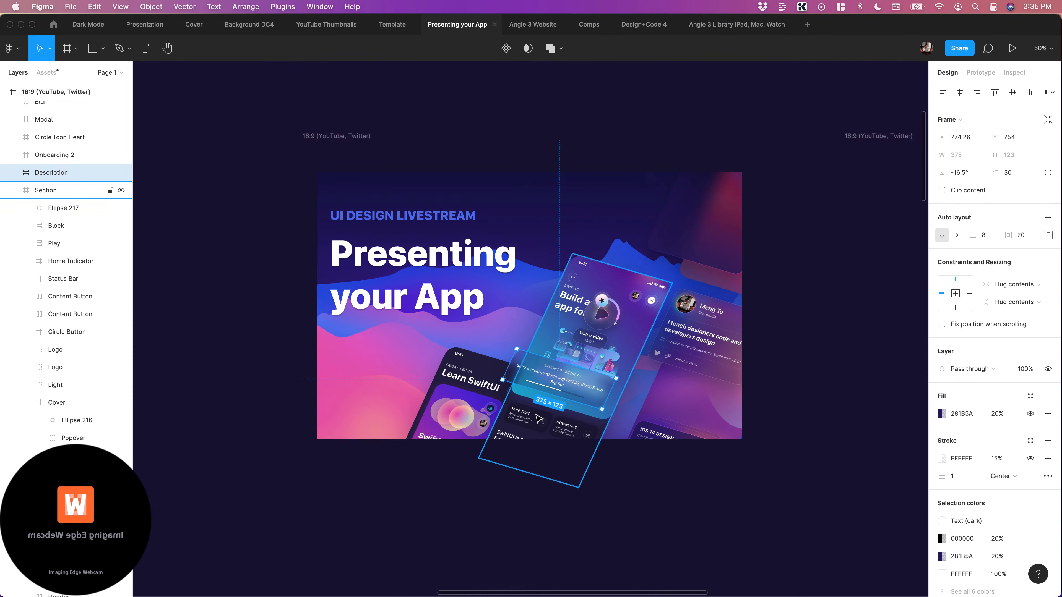
# Move the Home screen left and up to about X 365, Y 663, away from the Section screen
pyautogui.hscroll(1, 537, 419)
pyautogui.click(688, 496)
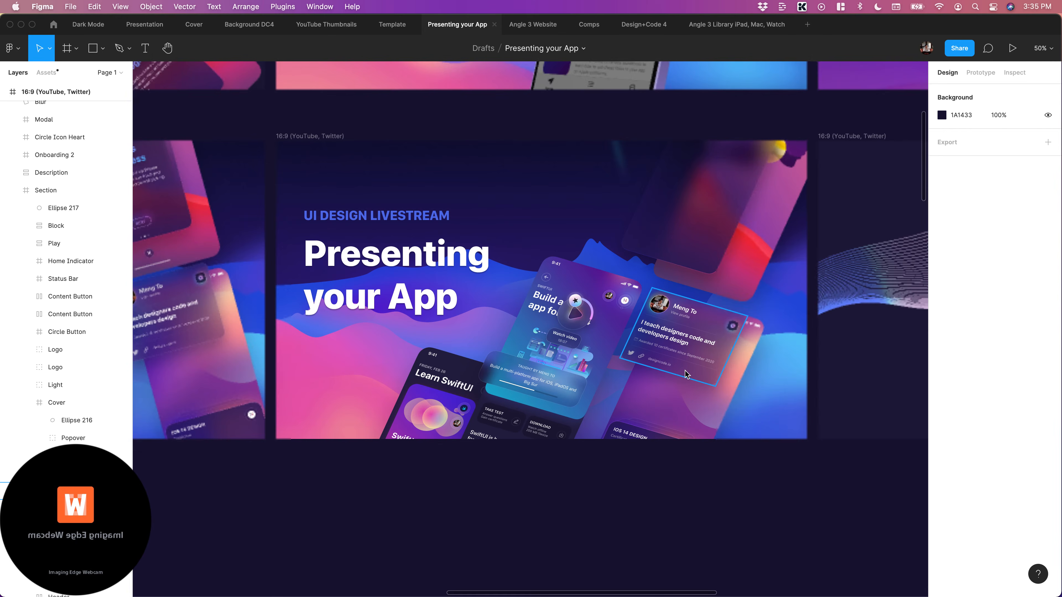
pyautogui.click(417, 392)
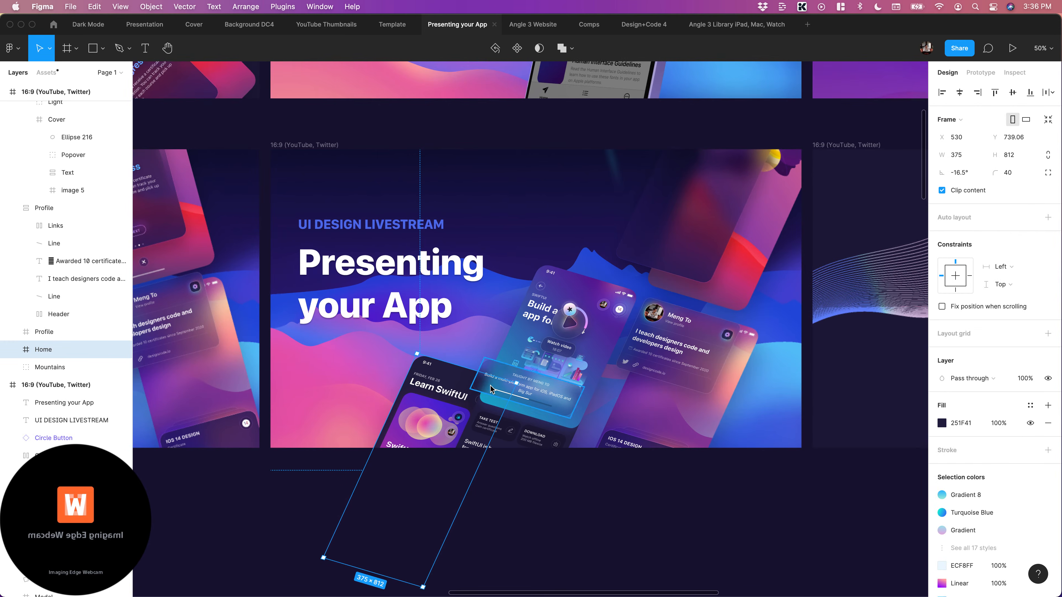
pyautogui.hscroll(-3, 493, 390)
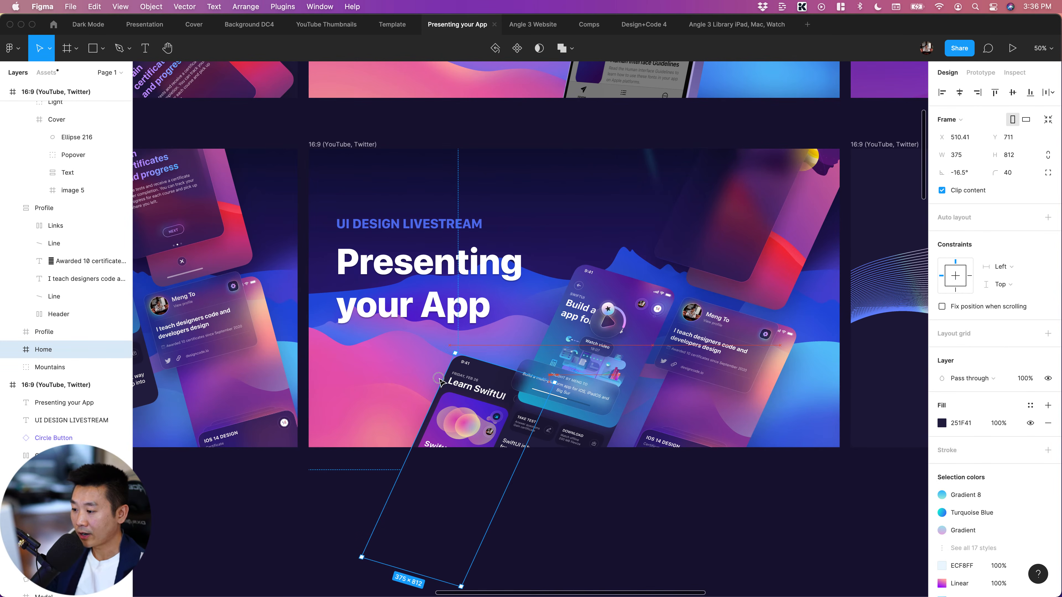
pyautogui.moveTo(457, 396); pyautogui.dragTo(419, 375)
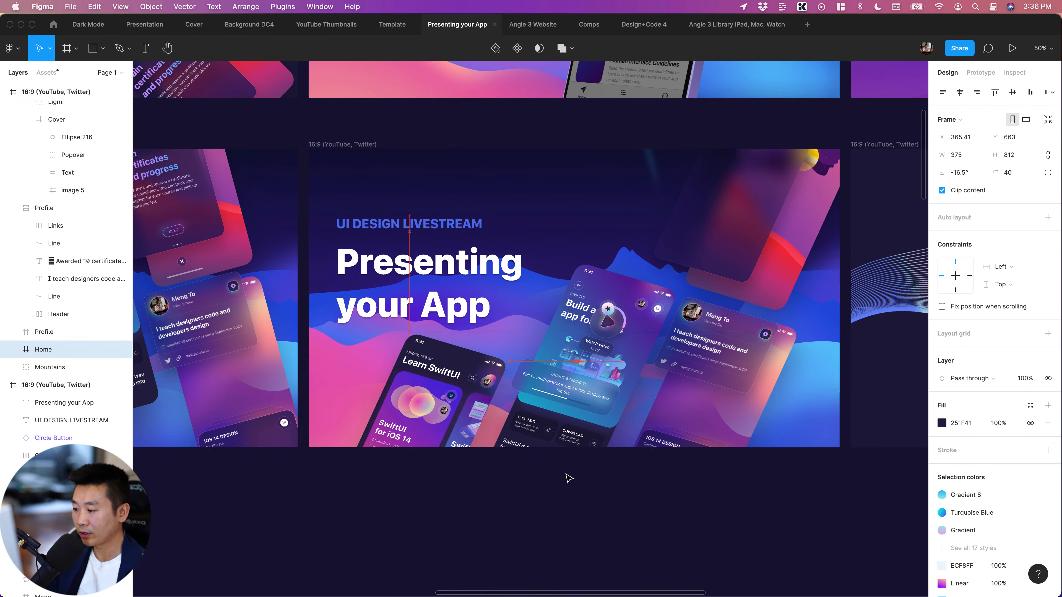
pyautogui.click(599, 507)
pyautogui.hscroll(3, 598, 506)
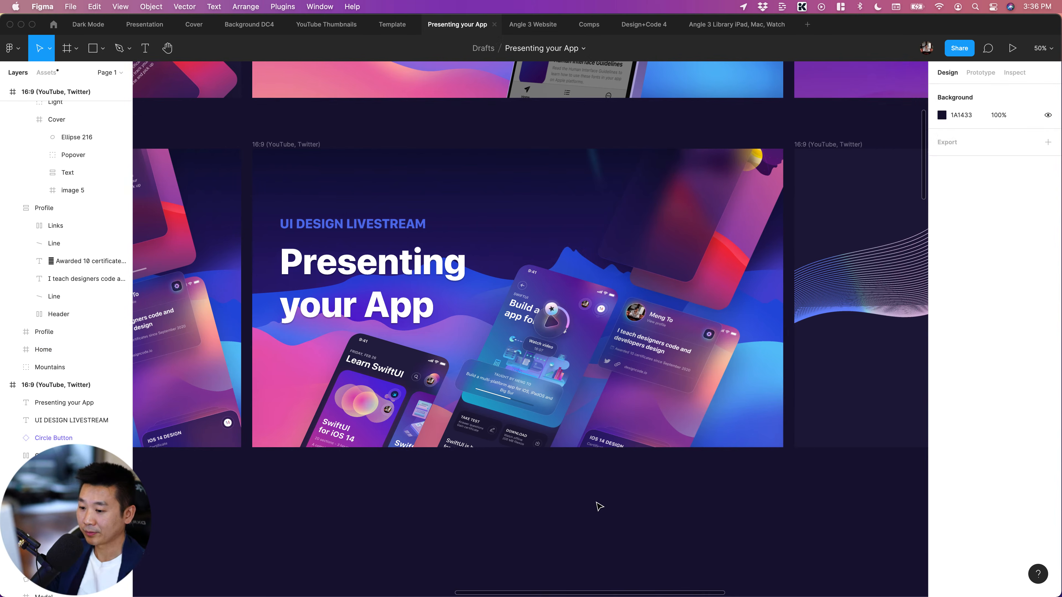
pyautogui.hscroll(-2, 598, 505)
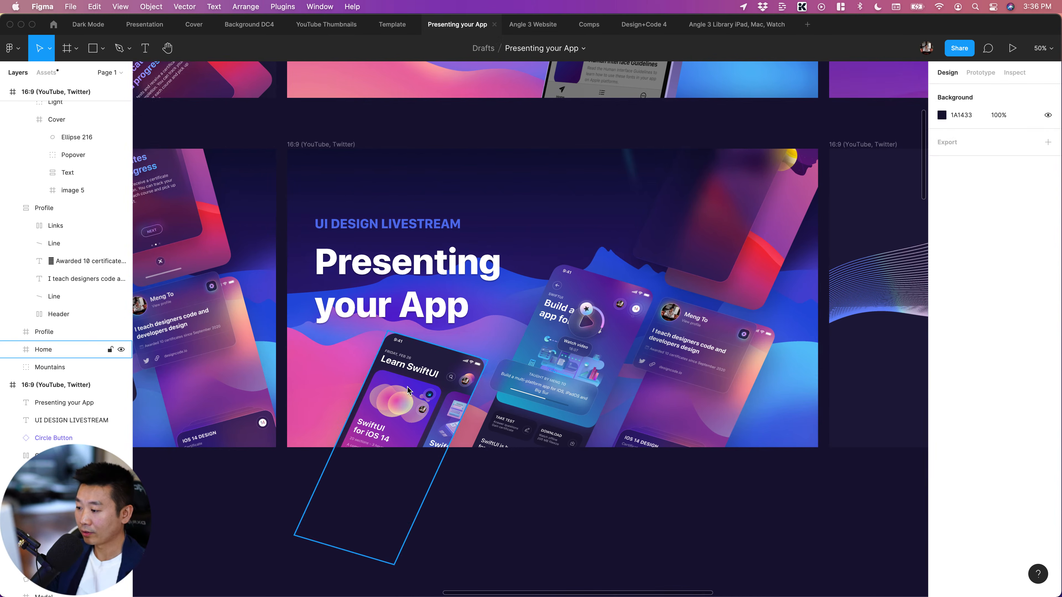
# Move the Home screen to the artwork's right edge, beyond the profile screen, at about X 1854, Y 591
pyautogui.click(395, 392)
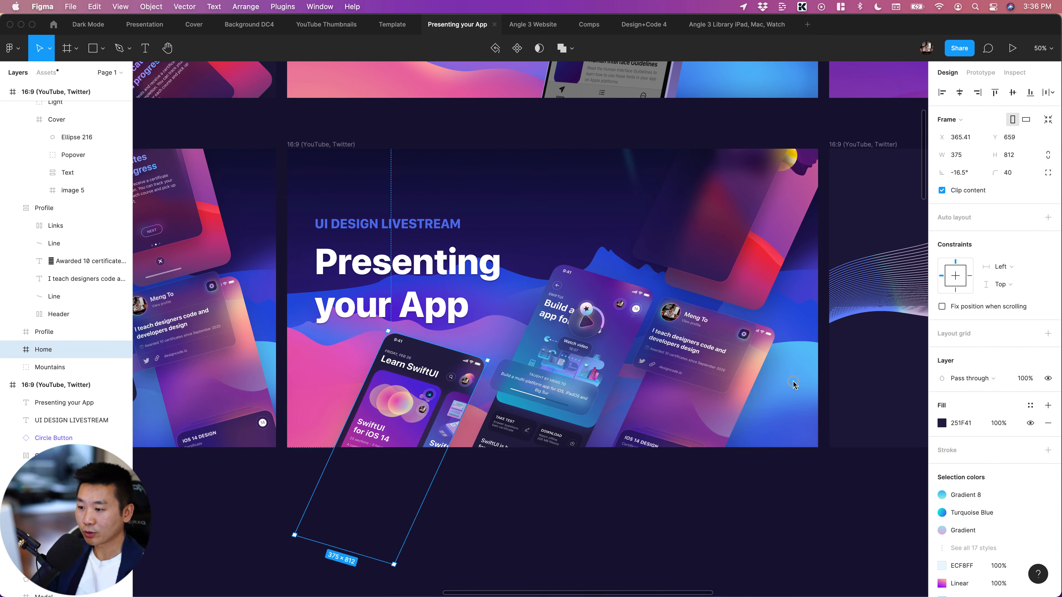
pyautogui.press('Right')
pyautogui.press('Right')
pyautogui.press('Right')
pyautogui.press('Right')
pyautogui.press('Right')
pyautogui.press('Right')
pyautogui.press('Right')
pyautogui.press('Right')
pyautogui.press('Right')
pyautogui.press('Right')
pyautogui.press('Right')
pyautogui.press('Right')
pyautogui.press('Right')
pyautogui.press('Right')
pyautogui.press('Down')
pyautogui.press('Down')
pyautogui.moveTo(793, 383)
pyautogui.mouseDown()
pyautogui.moveTo(801, 372)
pyautogui.moveTo(792, 384)
pyautogui.mouseUp()
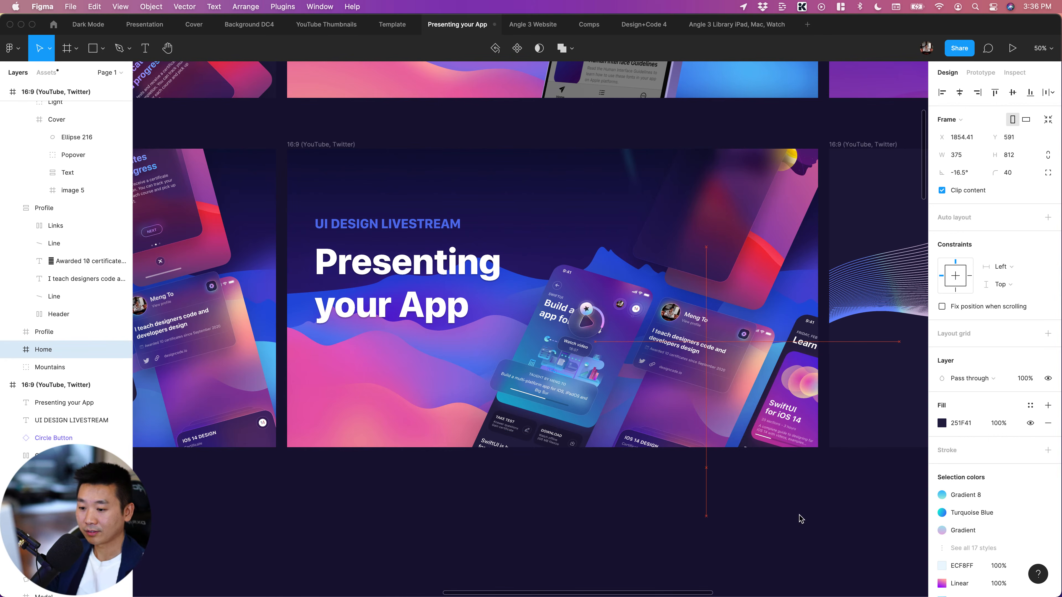
pyautogui.moveTo(801, 520); pyautogui.dragTo(805, 561)
pyautogui.click(678, 550)
pyautogui.hscroll(3, 678, 550)
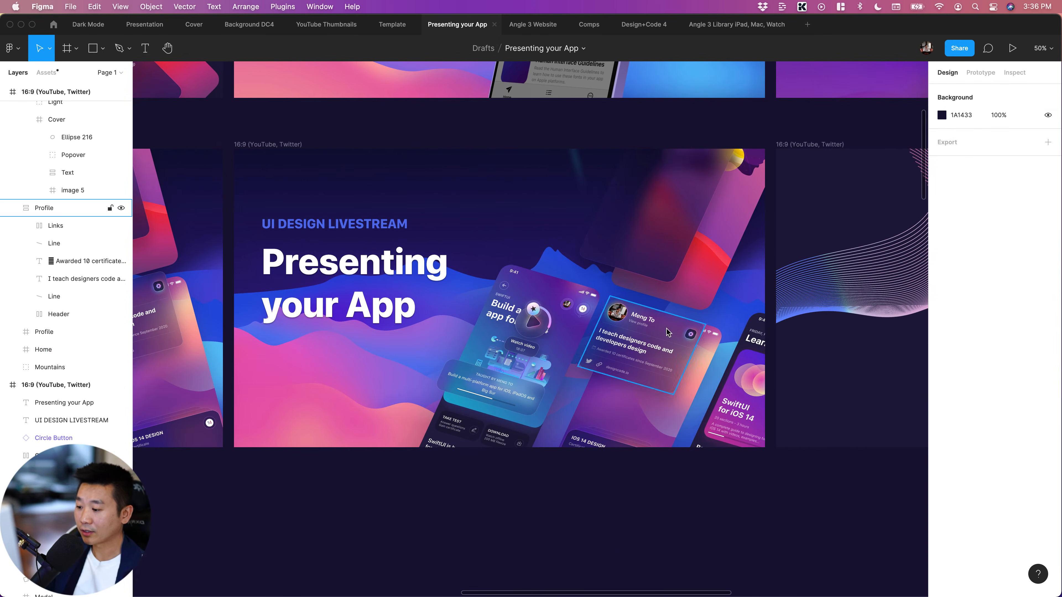
# Delete the Circle Icon Heart frame with the star that overlaps the Section screen's play button
pyautogui.hscroll(1, 602, 433)
pyautogui.hotkey('shift', '0')
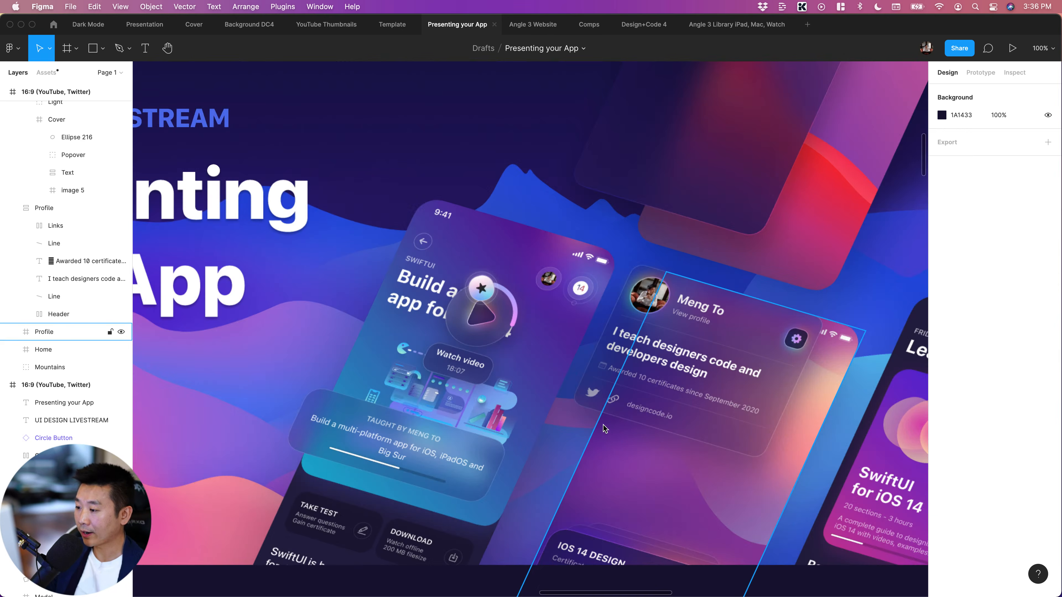
pyautogui.hscroll(-1, 486, 289)
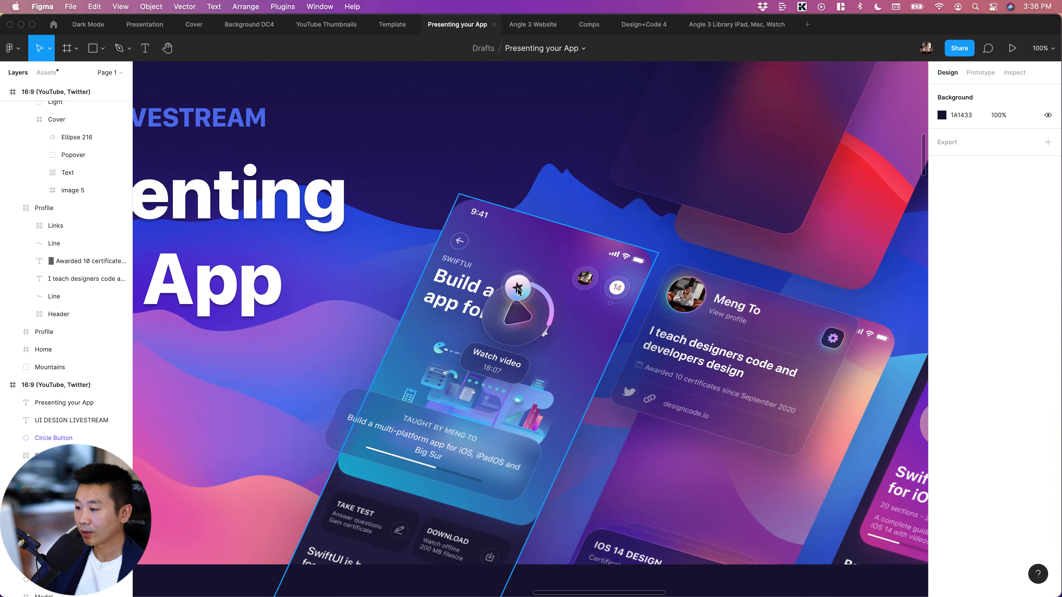
pyautogui.keyDown('super'); pyautogui.click(523, 288); pyautogui.keyUp('super')
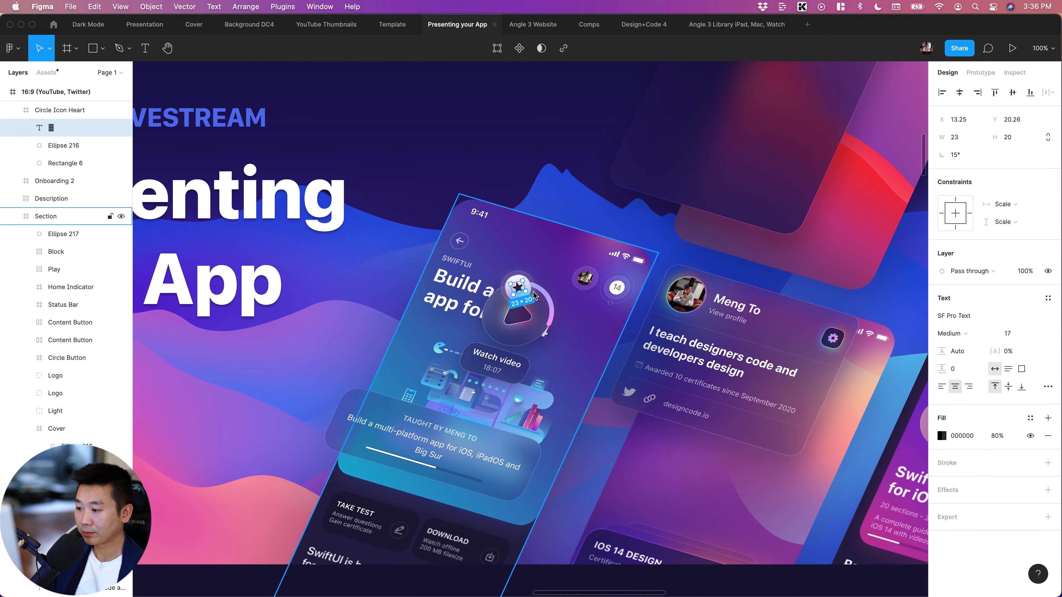
pyautogui.click(533, 295)
pyautogui.click(517, 289)
pyautogui.press('Delete')
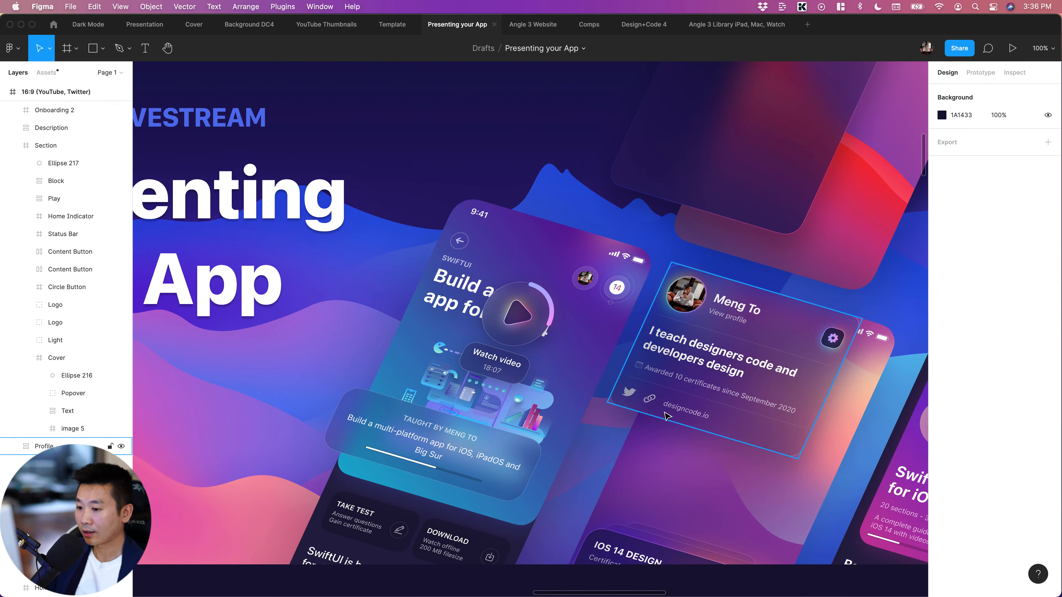
# Move the Cards group with the iOS 14 Design certificate up inside the Profile screen to about X 181, Y 301
pyautogui.scroll(-5, 677, 419)
pyautogui.hscroll(4, 676, 419)
pyautogui.click(524, 472)
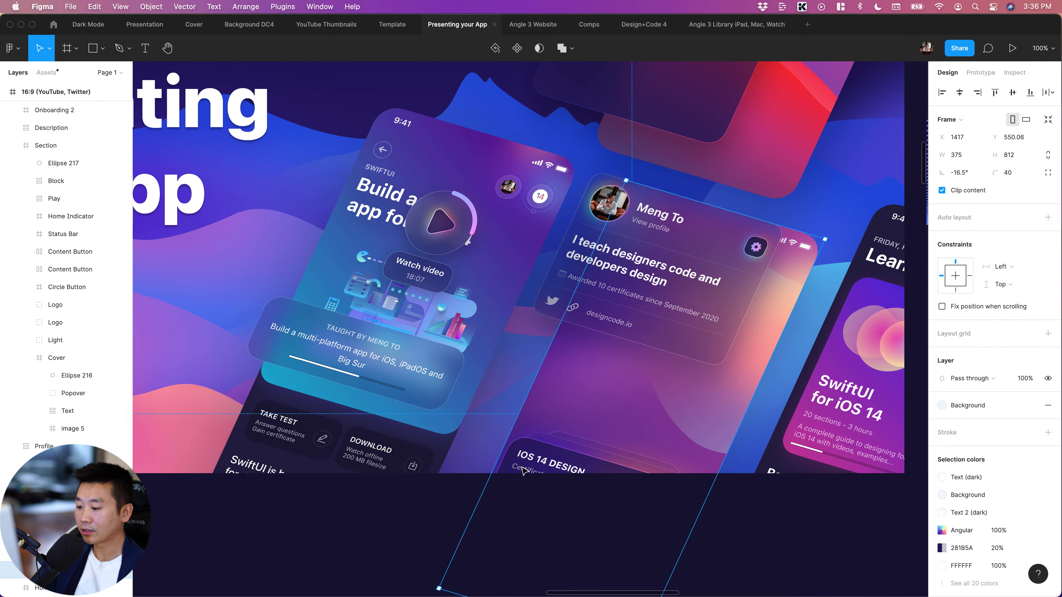
pyautogui.doubleClick(546, 465)
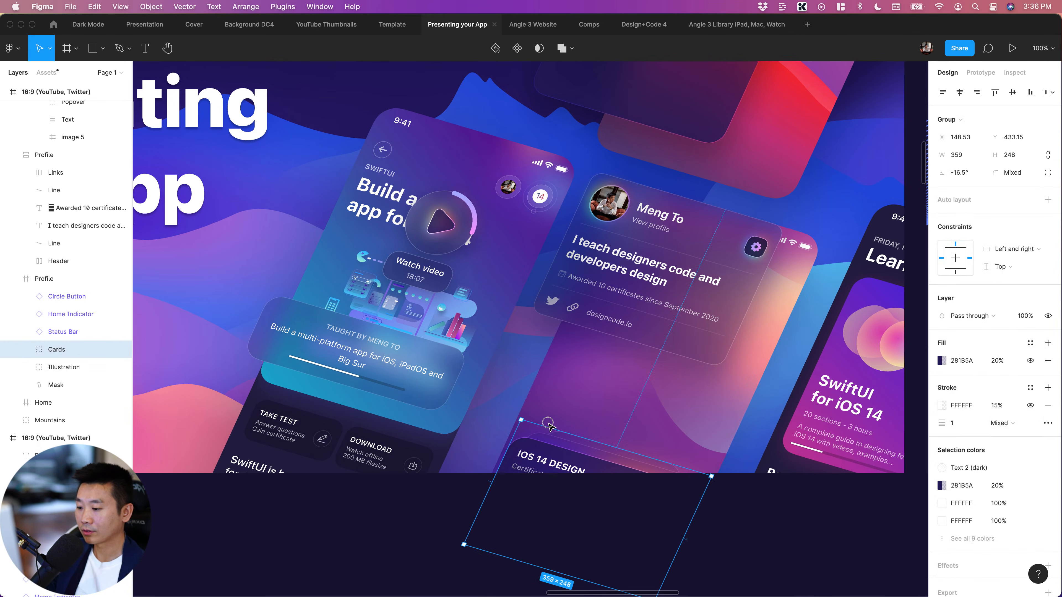
pyautogui.moveTo(561, 390); pyautogui.dragTo(561, 390)
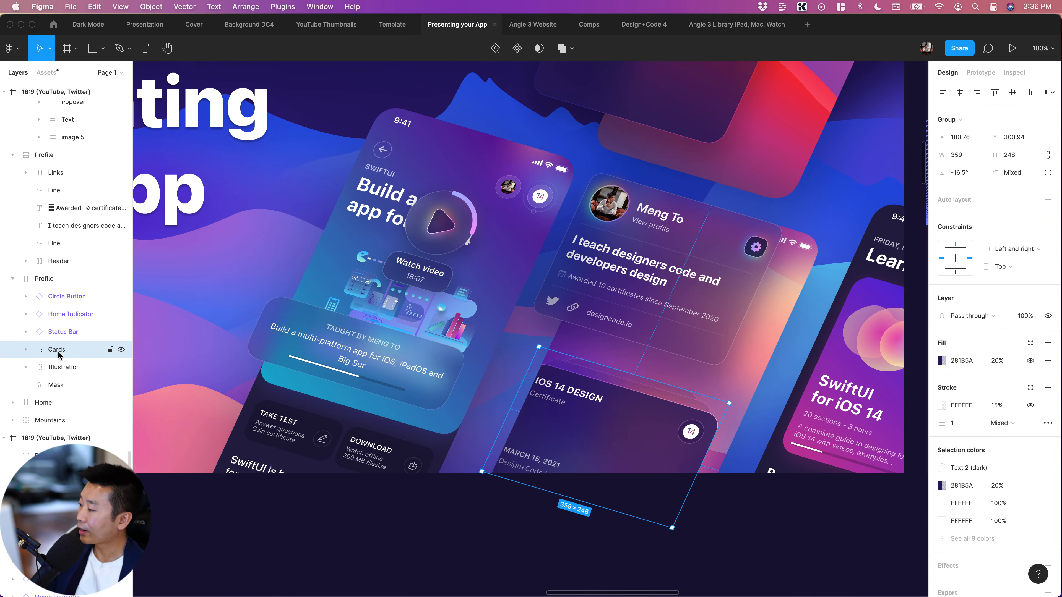
# Take the Cards group out of the Profile frame and place it directly above that frame in the artwork's layer order
pyautogui.moveTo(56, 352); pyautogui.dragTo(28, 412)
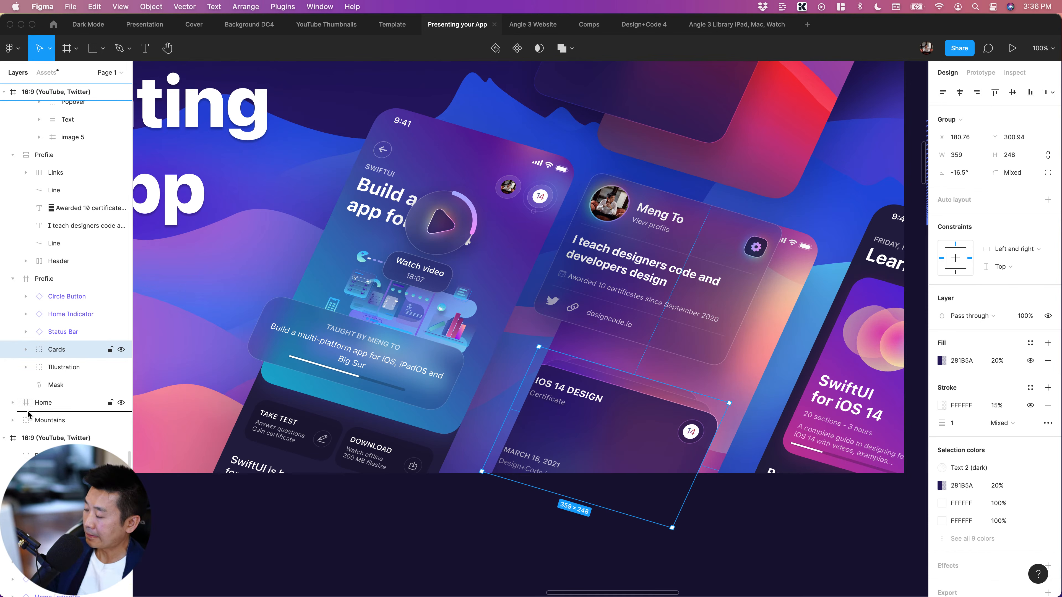
pyautogui.moveTo(28, 414); pyautogui.dragTo(28, 413)
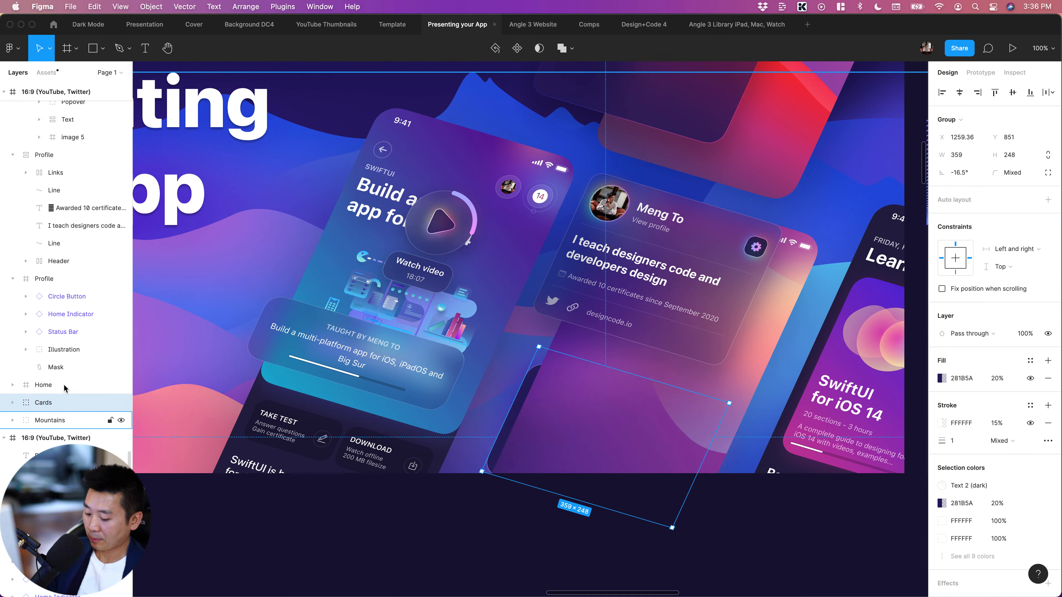
pyautogui.press('super+]')
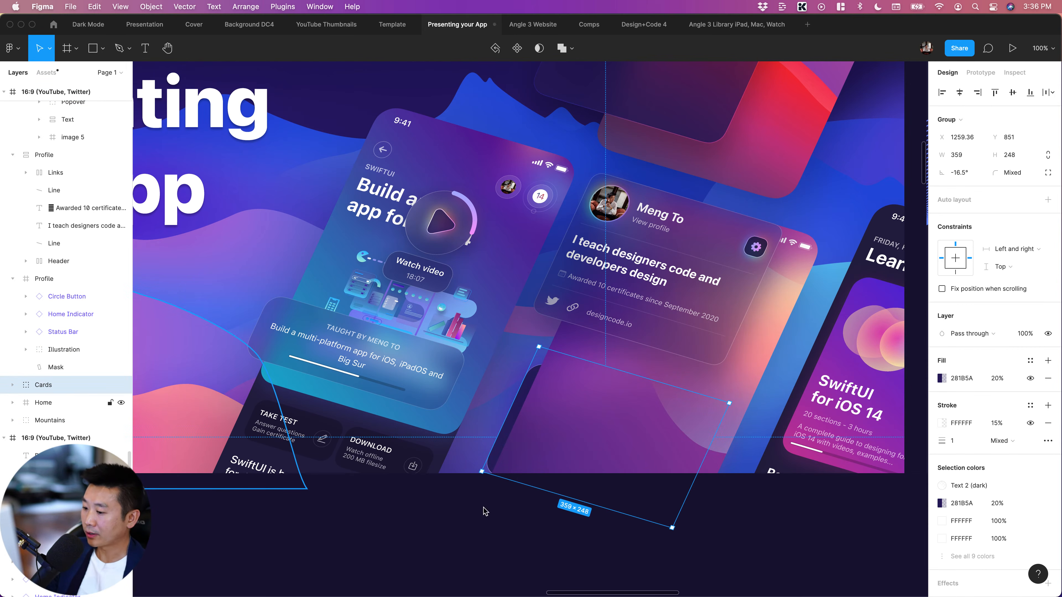
pyautogui.press('super+]')
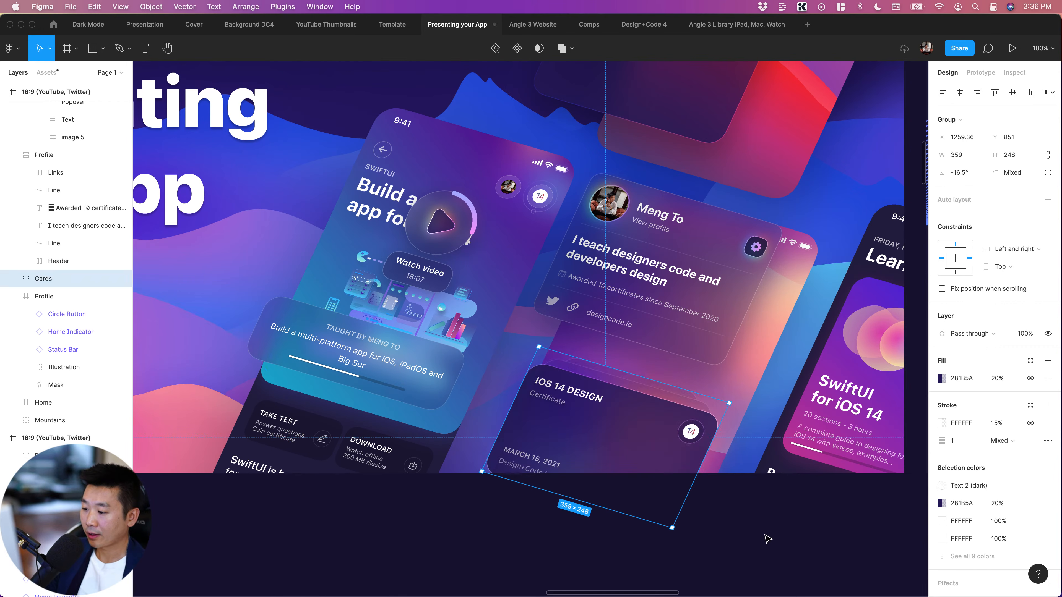
# Nudge the Cards group up to about X 1259, Y 771, so it slightly overlaps the lower edge of the profile card
pyautogui.click(764, 539)
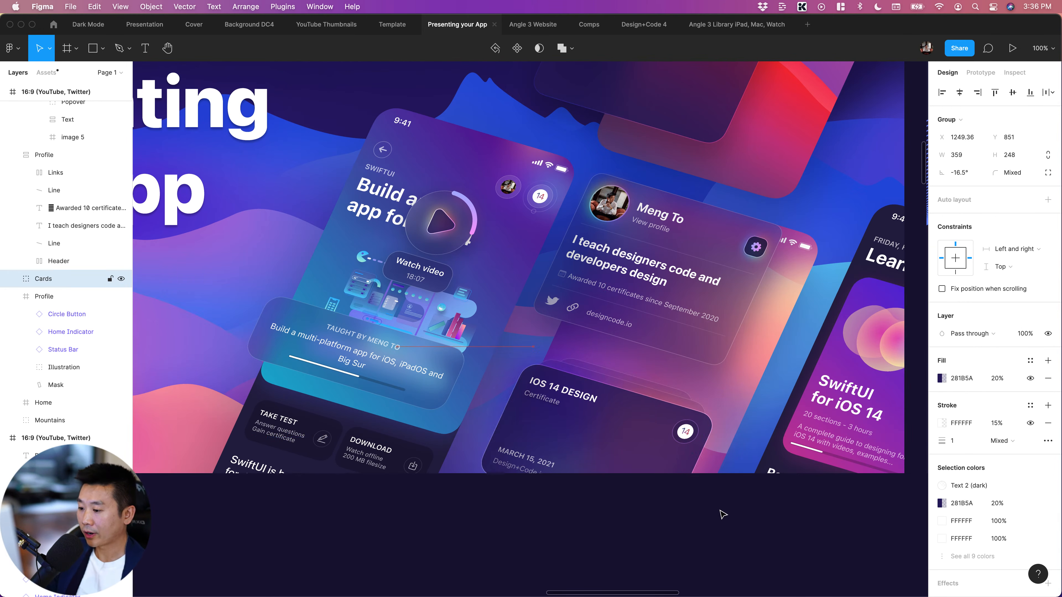
pyautogui.hotkey('ctrl', 'z')
pyautogui.click(543, 394)
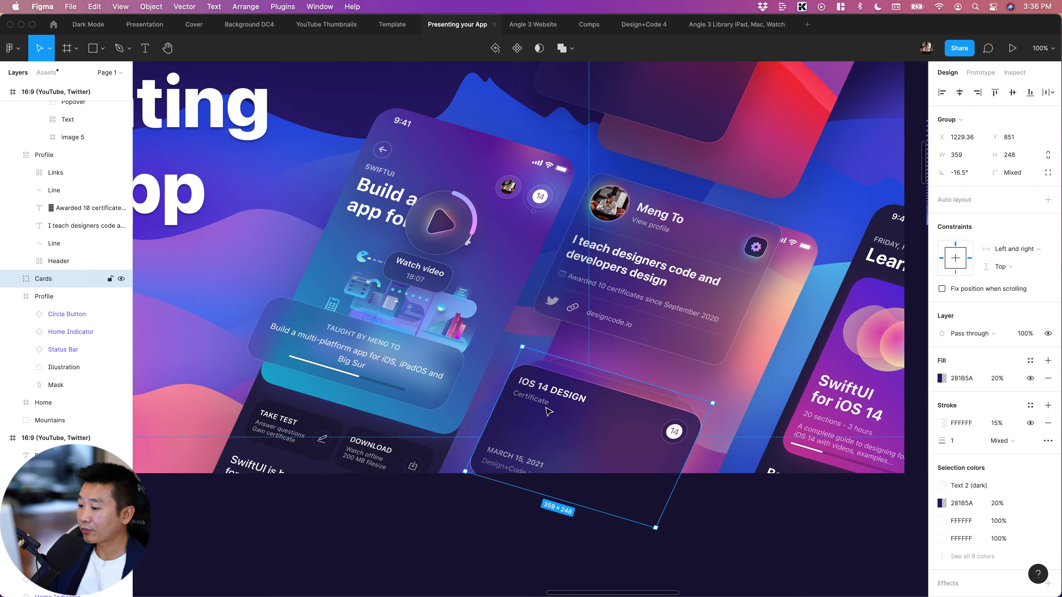
pyautogui.hotkey('shift', 'Up')
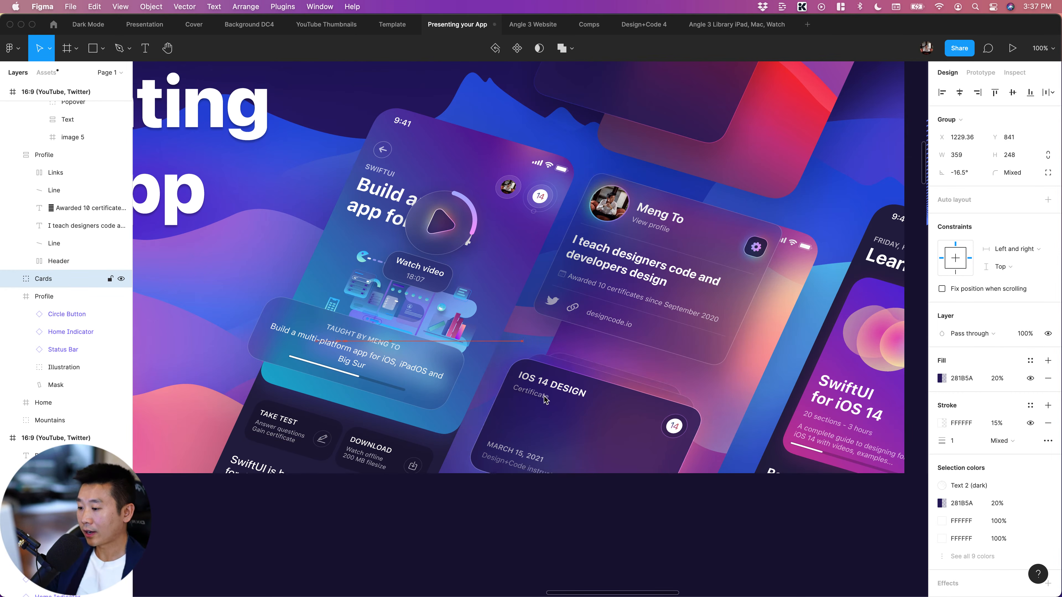
pyautogui.hotkey('shift', 'Up')
pyautogui.hotkey('shift', 'Up')
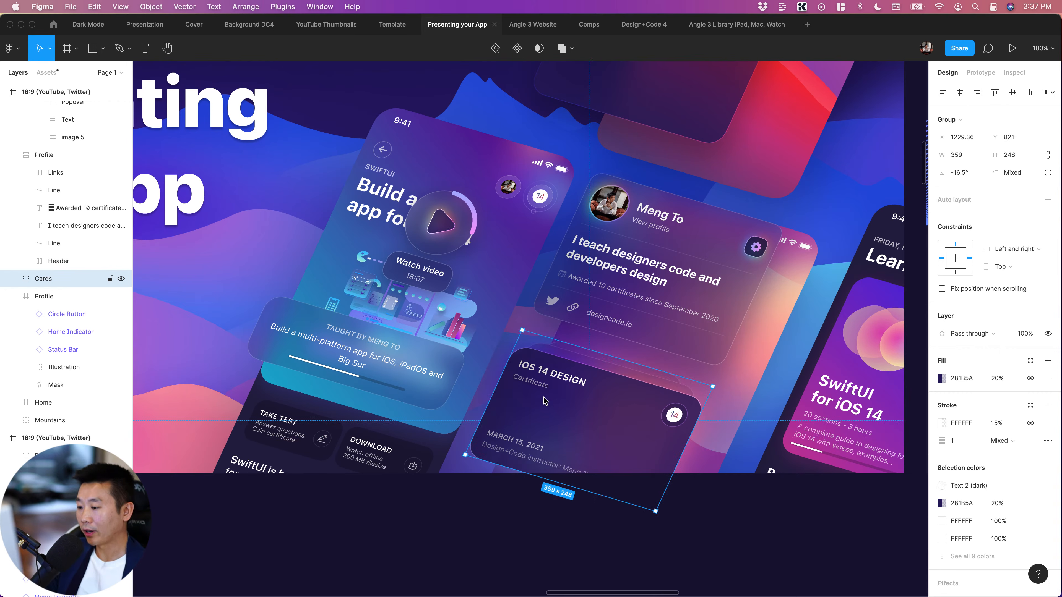
pyautogui.hotkey('shift', 'Up')
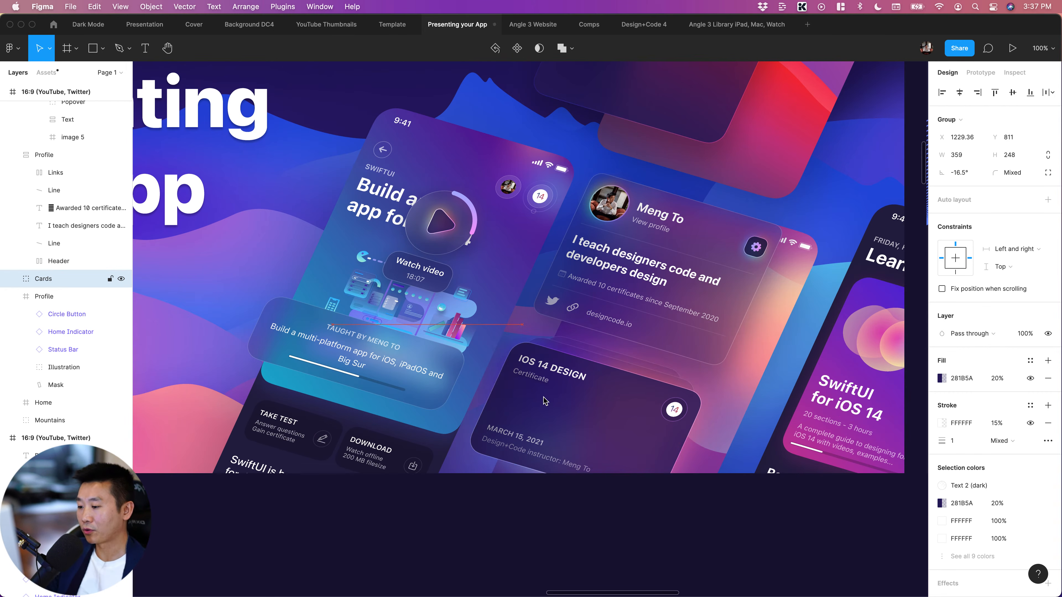
pyautogui.hotkey('shift', 'Up')
pyautogui.hotkey('shift', 'Up')
pyautogui.hotkey('shift', 'Up')
pyautogui.hotkey('shift', 'Right')
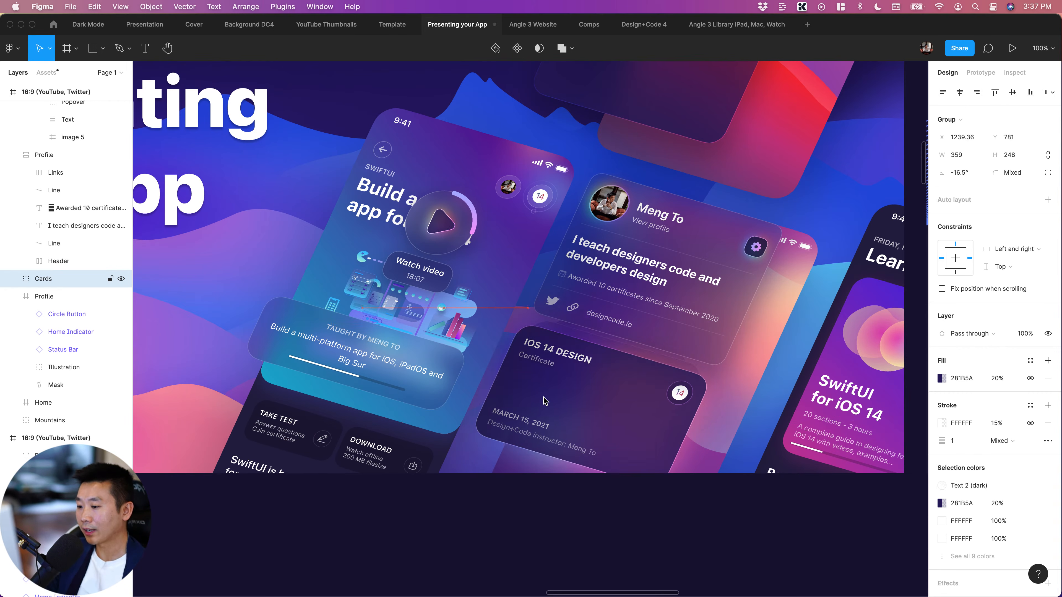
pyautogui.hotkey('shift', 'Up')
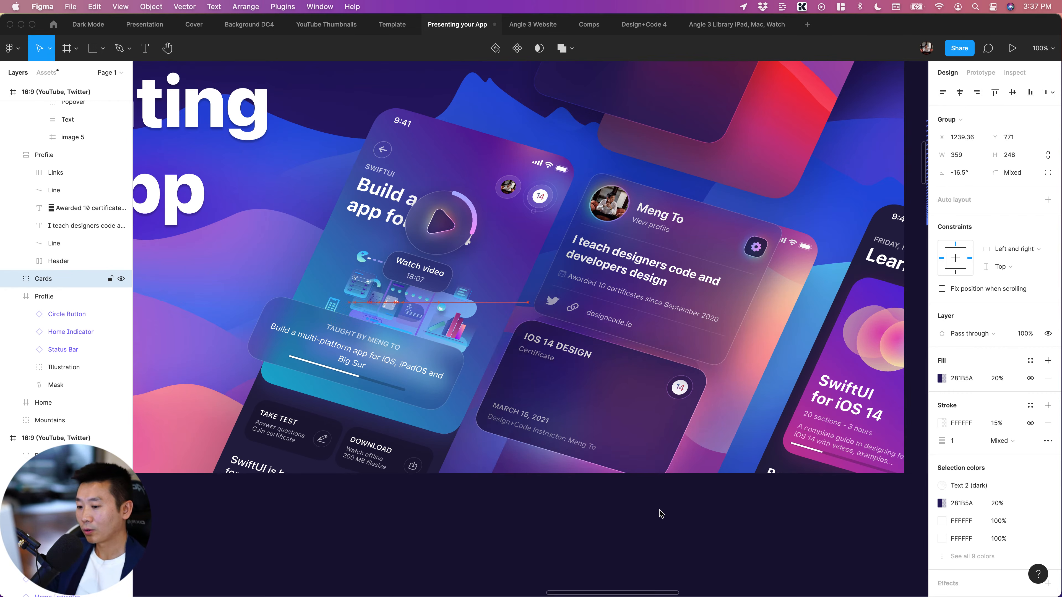
pyautogui.hotkey('shift', 'Right')
pyautogui.hotkey('shift', 'Right')
pyautogui.hotkey('shift', 'Up')
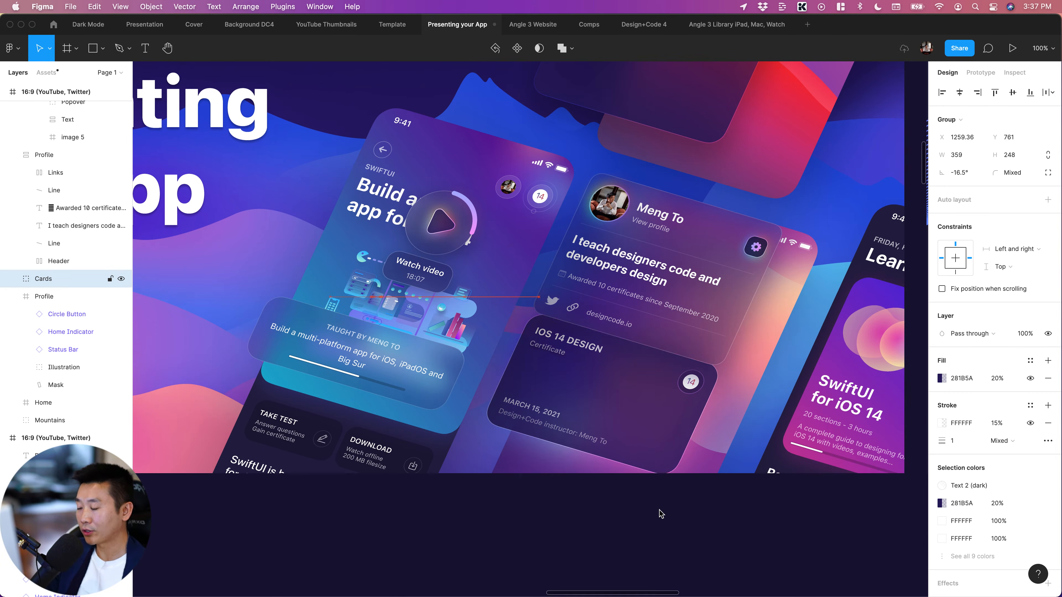
pyautogui.hotkey('shift', 'Down')
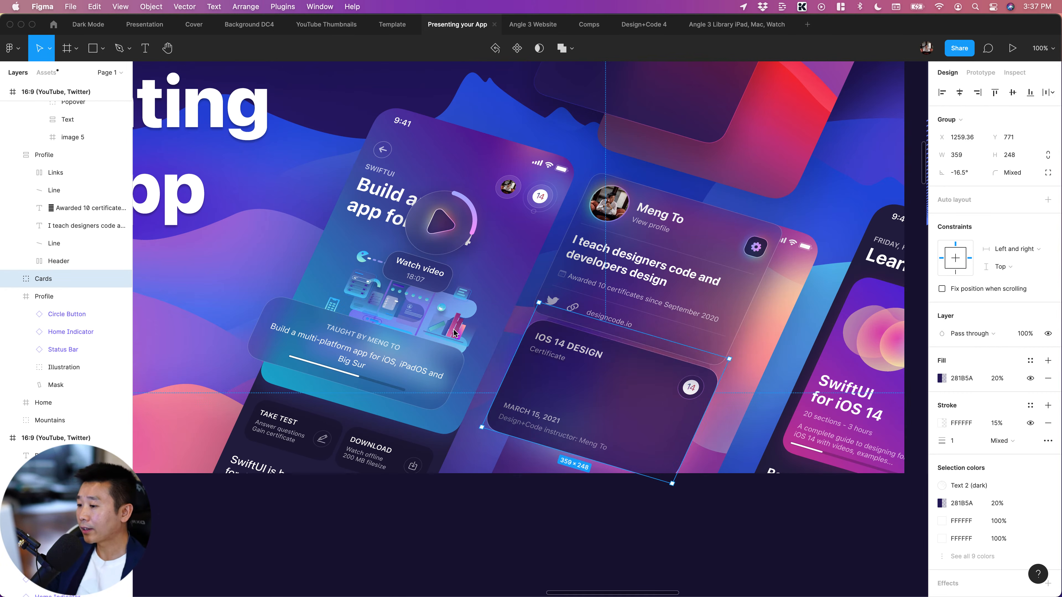
# Expand the Cards group and lower the Card directly beneath Certificate Small to about Y 858, so it protrudes below the certificate
pyautogui.click(15, 280)
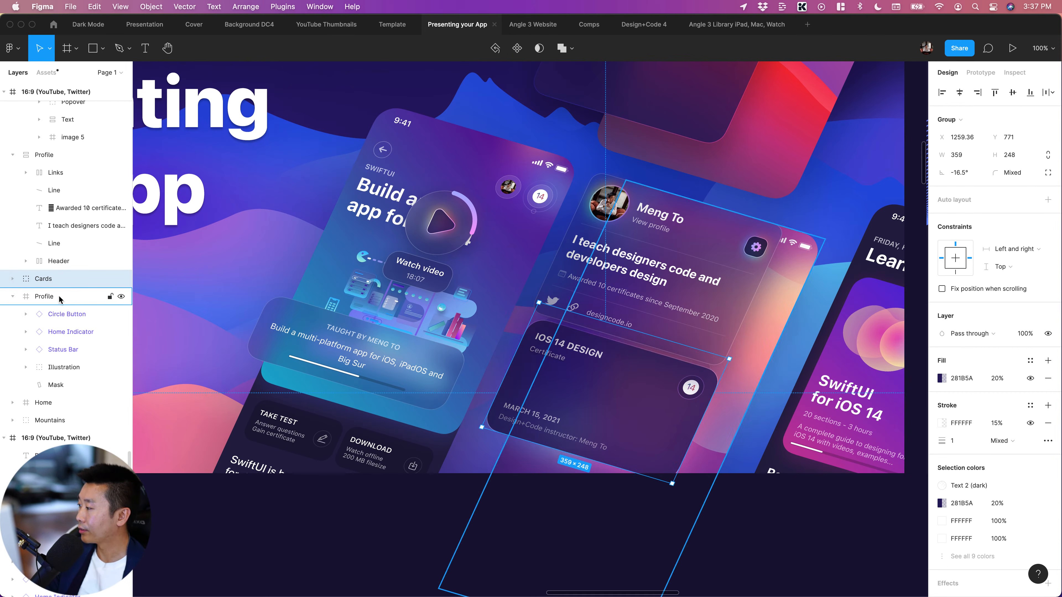
pyautogui.click(59, 317)
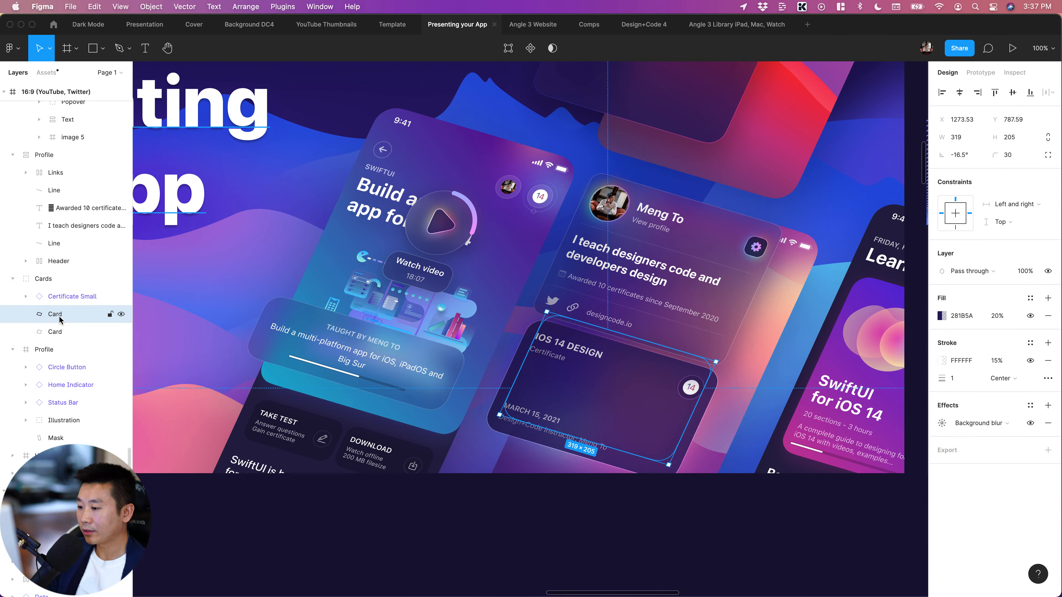
pyautogui.hotkey('shift', 'Down')
pyautogui.hotkey('shift', 'Down')
pyautogui.hotkey('shift', 'Down')
pyautogui.hotkey('shift', 'Down')
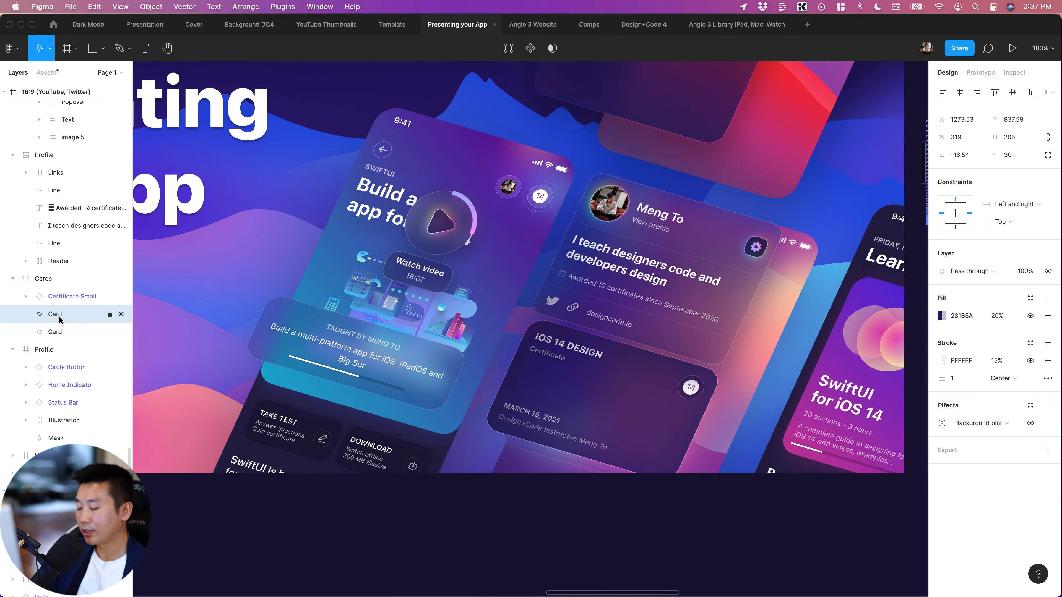
pyautogui.hotkey('shift', 'Down')
pyautogui.hotkey('shift', 'Down')
pyautogui.hotkey('shift', 'Down')
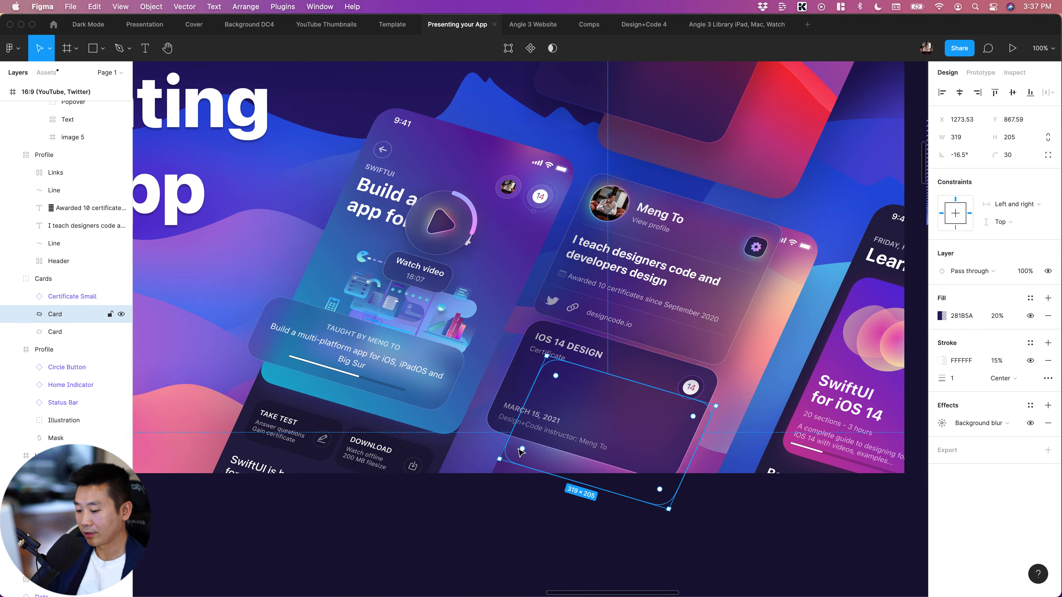
pyautogui.scroll(5, 520, 452)
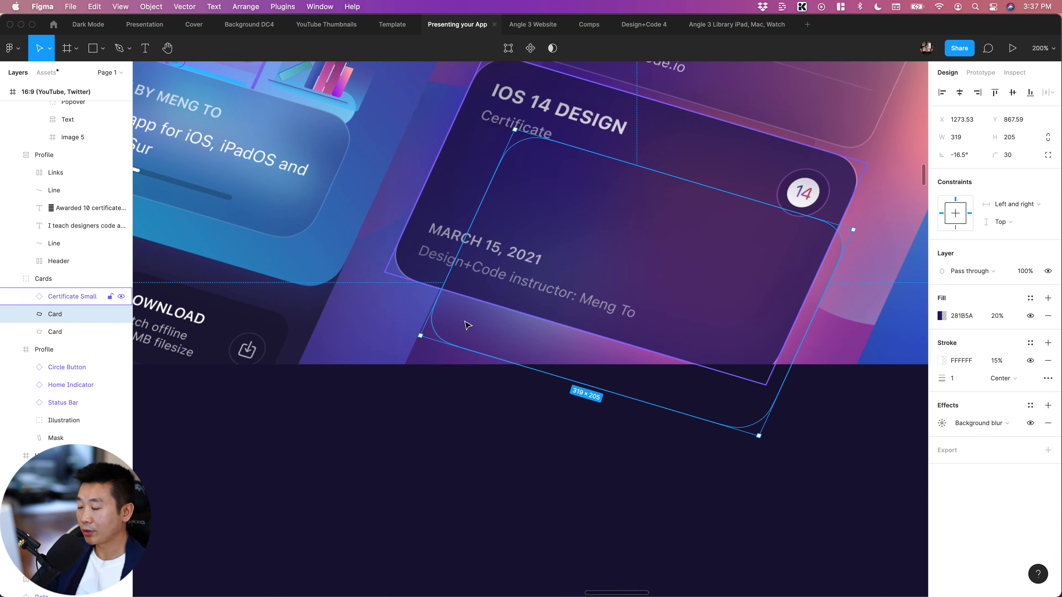
pyautogui.hotkey('shift', 'Up')
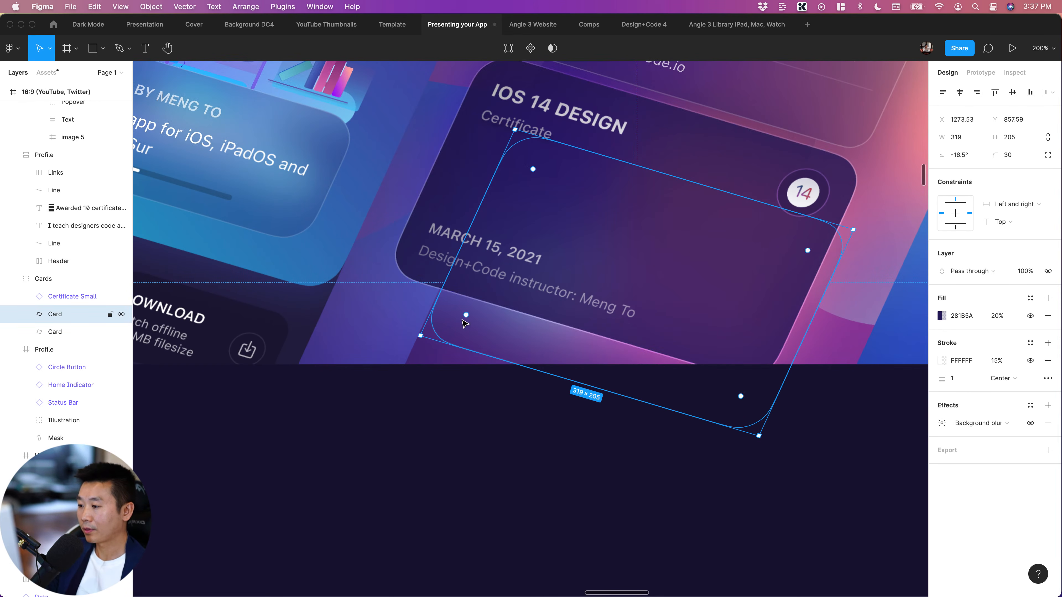
# Raise the Card directly beneath Certificate Small to about Y 848, and move the bottommost Card of the group to about X 1367, Y 875
pyautogui.hotkey('shift', 'Up')
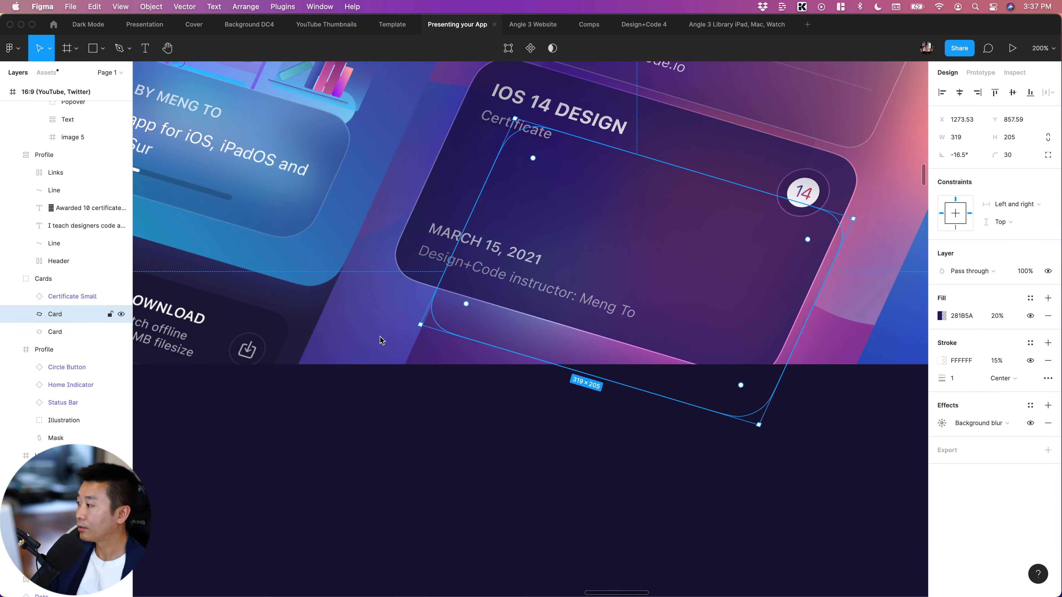
pyautogui.click(59, 332)
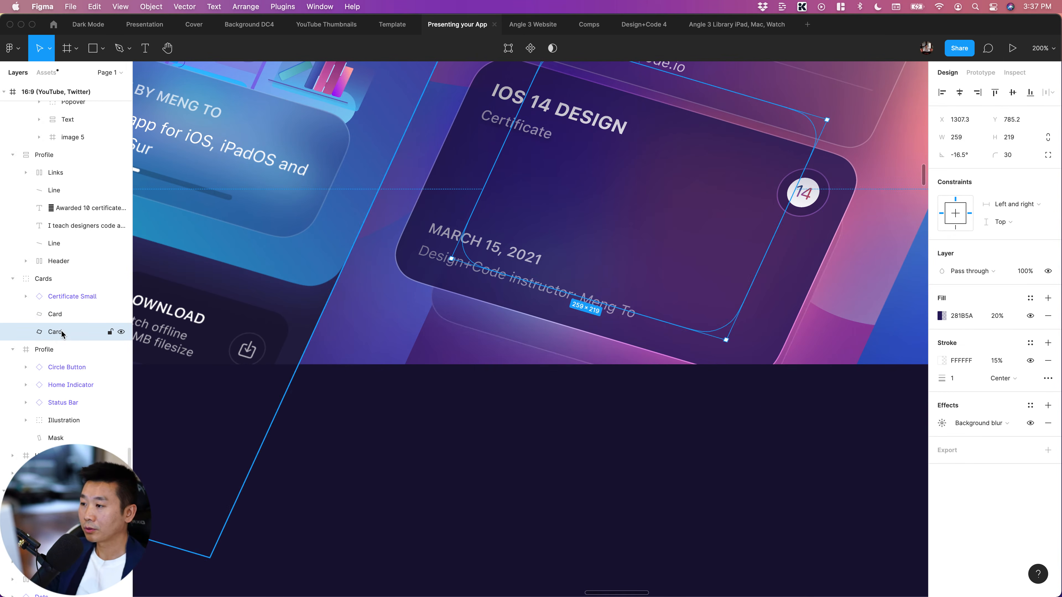
pyautogui.hotkey('shift', 'Down')
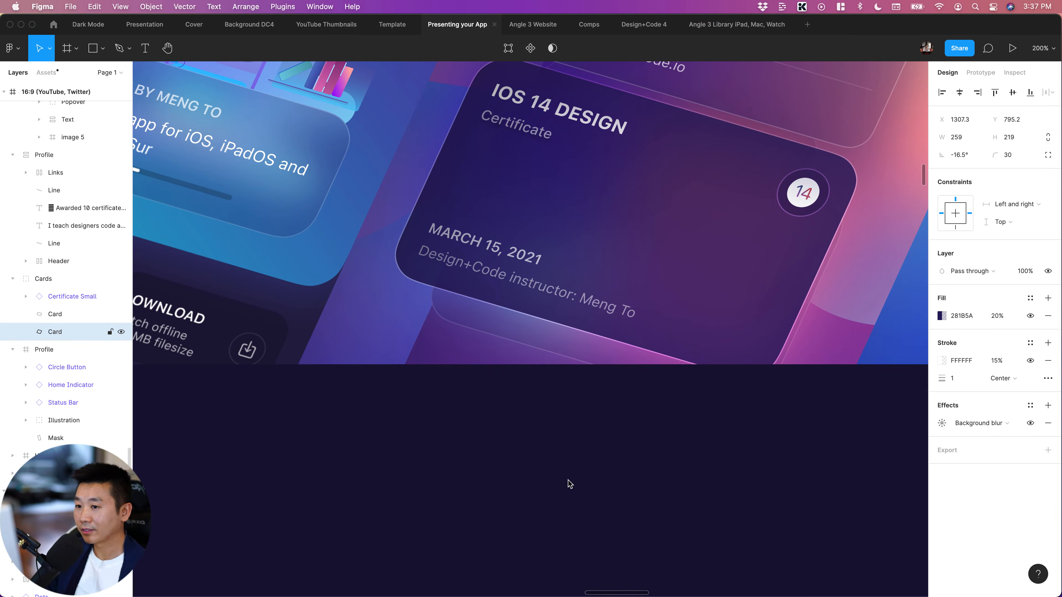
pyautogui.click(569, 492)
pyautogui.hscroll(5, 569, 493)
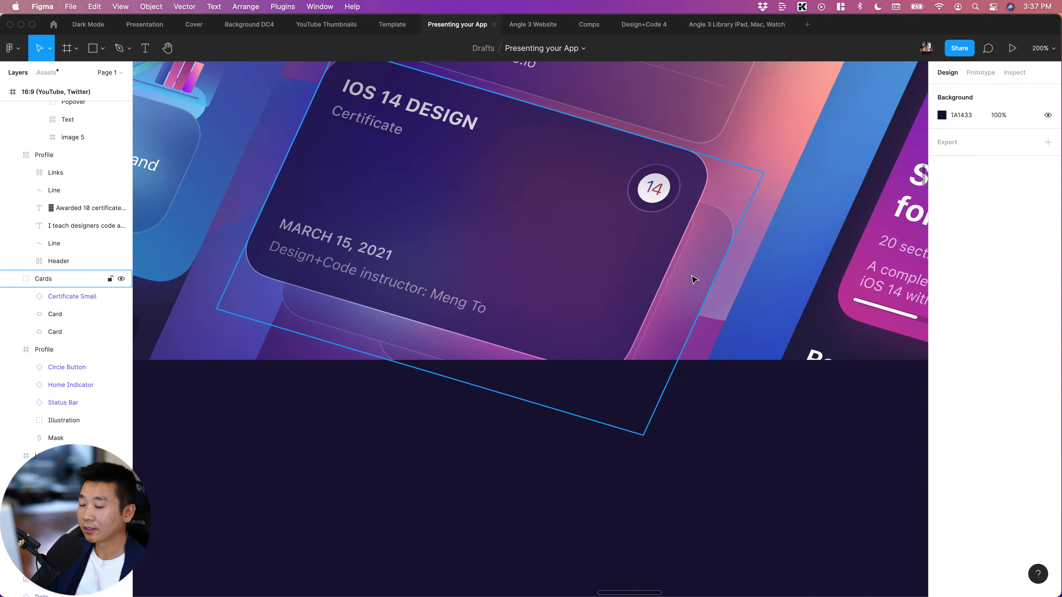
pyautogui.doubleClick(701, 290)
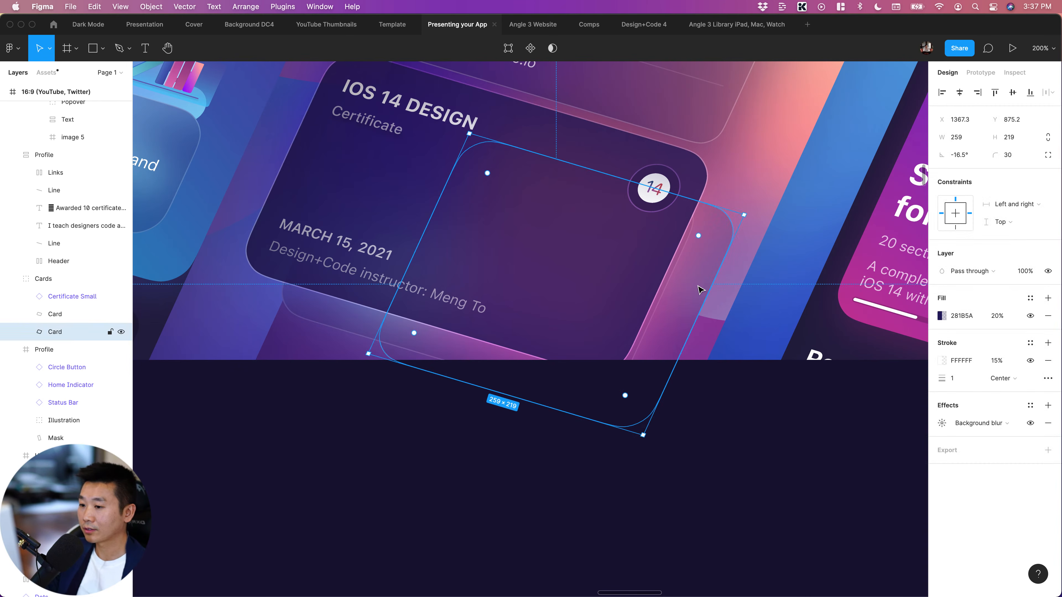
# Shift the bottommost Card left and down to about X 1297, Y 925, so it sits further below the certificate
pyautogui.hotkey('shift', 'Left')
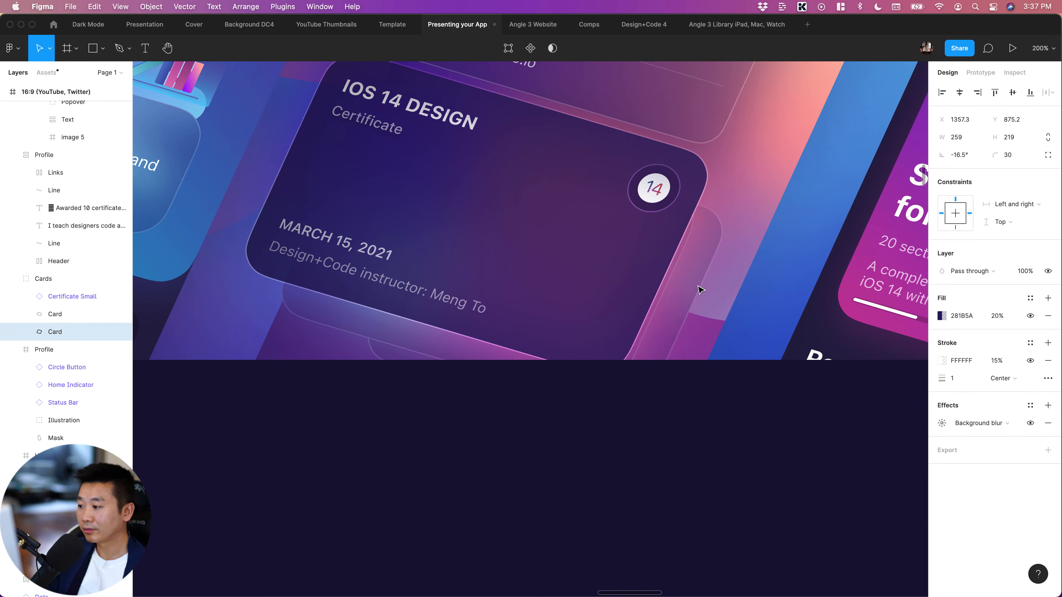
pyautogui.hotkey('shift', 'Left')
pyautogui.hotkey('shift', 'Left')
pyautogui.hotkey('shift', 'Left')
pyautogui.hotkey('shift', 'Down')
pyautogui.hotkey('shift', 'Down')
pyautogui.hotkey('shift', 'Down')
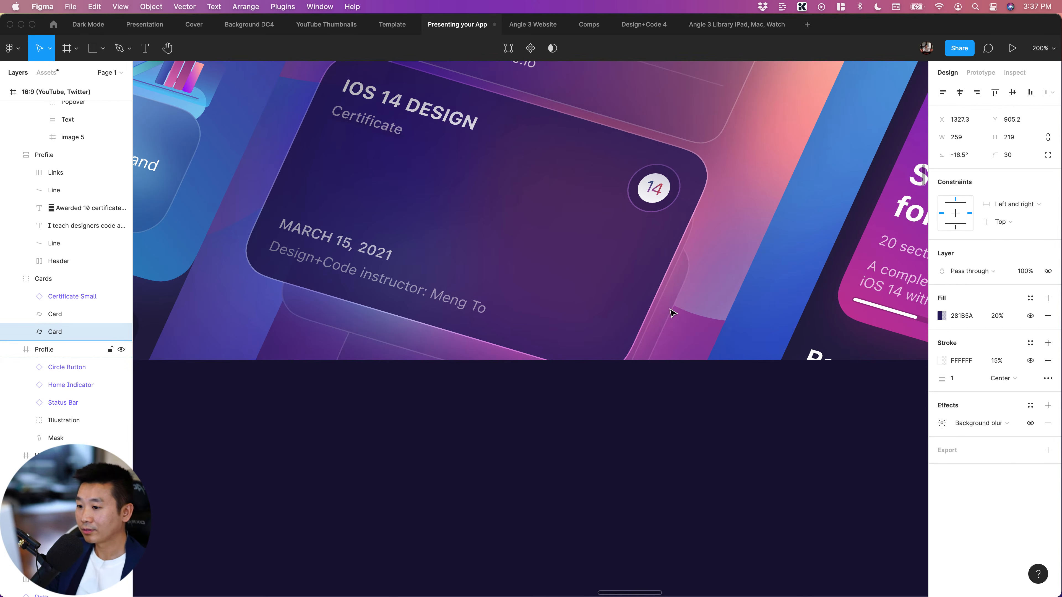
pyautogui.click(565, 408)
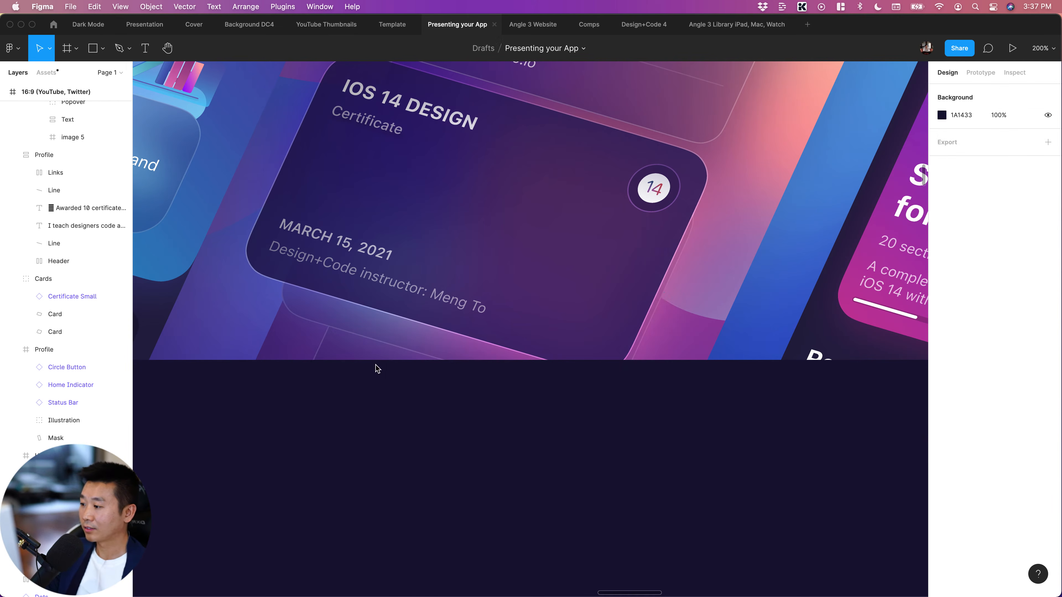
# Bring the bottommost Card right and up to about X 1347, Y 875, so its edge peeks out beyond the certificate
pyautogui.click(359, 354)
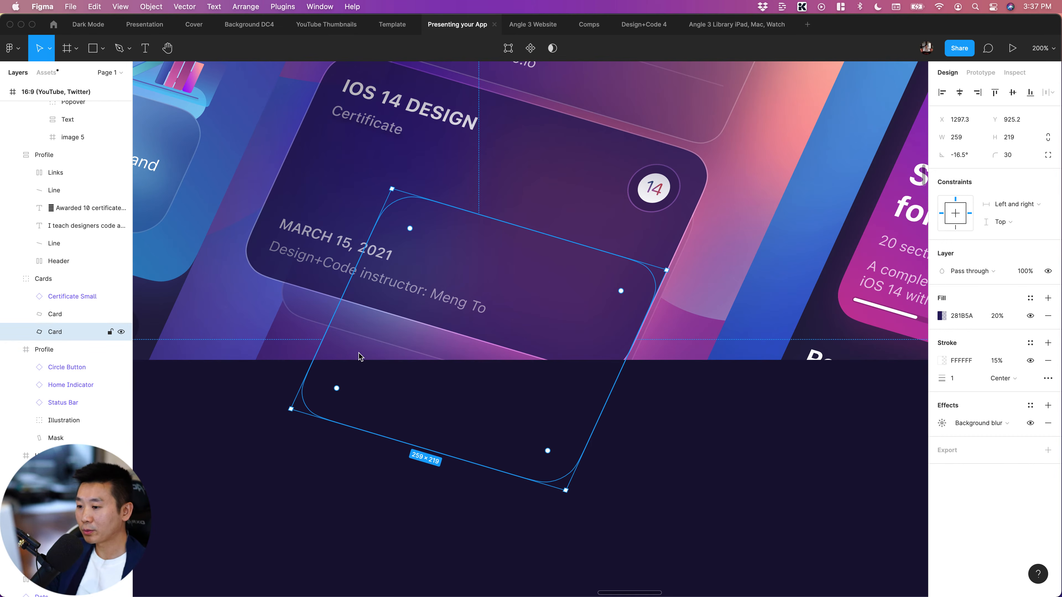
pyautogui.hotkey('shift', 'Up')
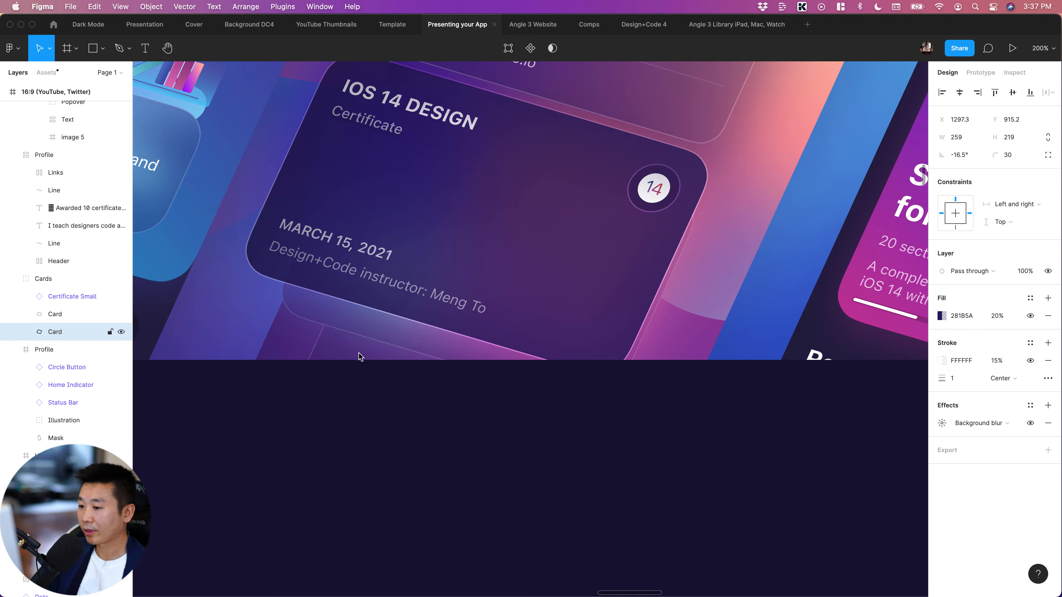
pyautogui.hotkey('shift', 'Right')
pyautogui.hotkey('shift', 'Right')
pyautogui.hotkey('shift', 'Up')
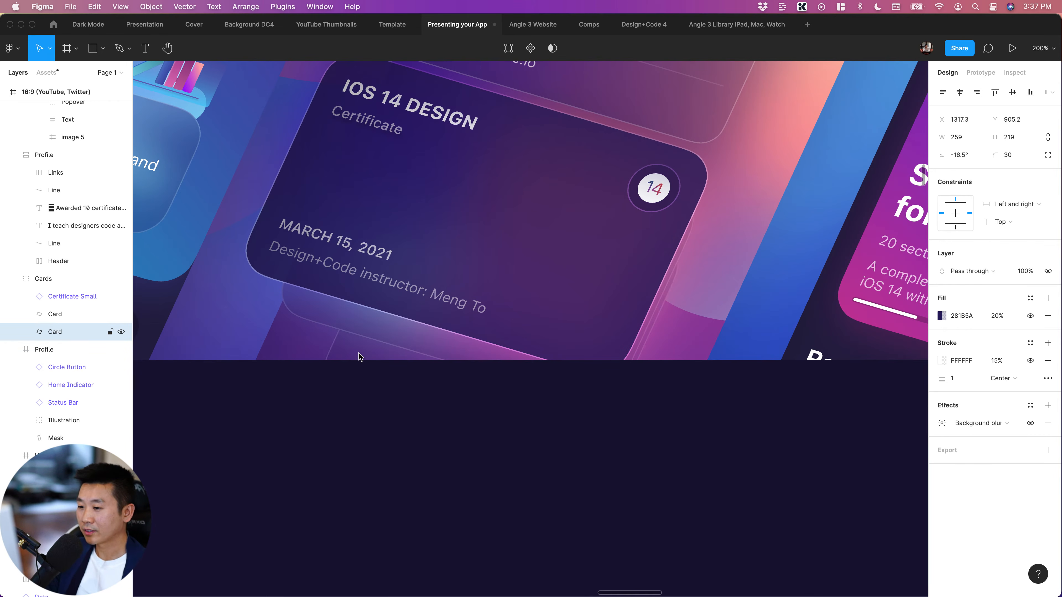
pyautogui.hotkey('shift', 'Right')
pyautogui.hotkey('shift', 'Right')
pyautogui.hotkey('shift', 'Up')
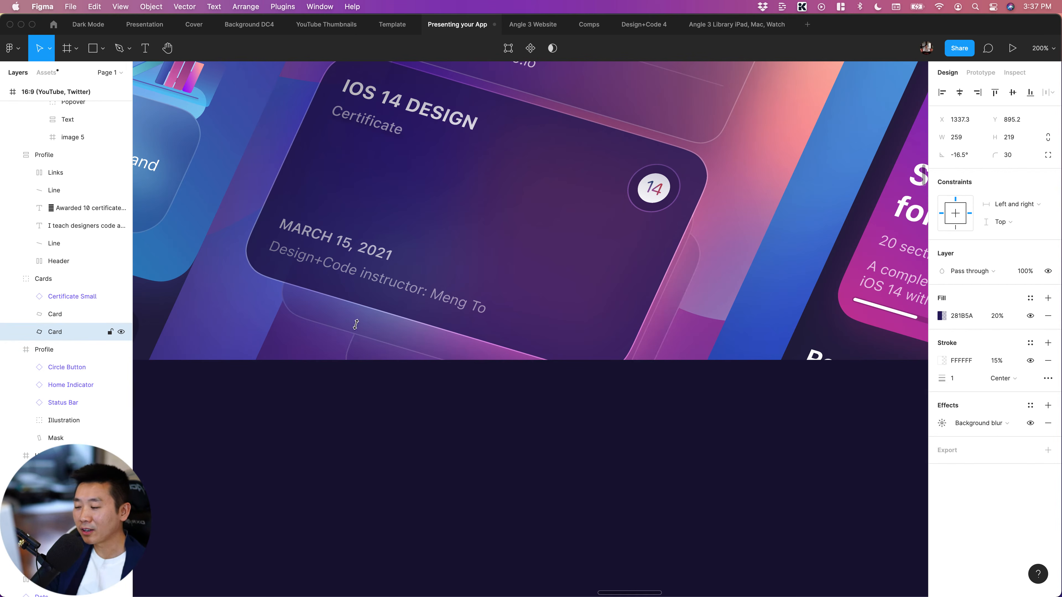
pyautogui.click(564, 446)
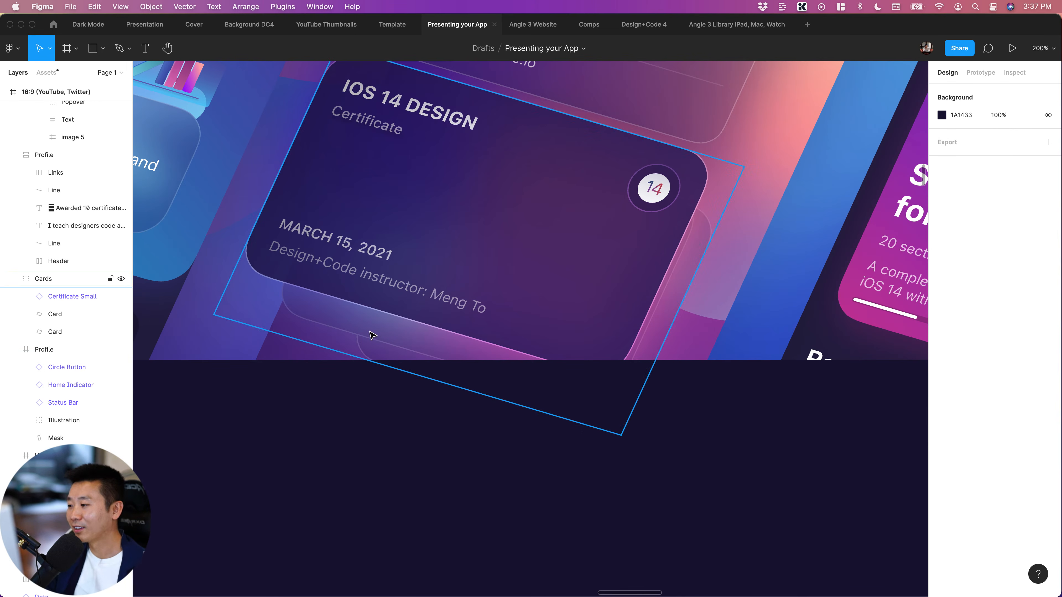
# Offset the middle Card slightly to the right and lower the bottommost Card to about Y 885 to stagger the stack
pyautogui.doubleClick(373, 335)
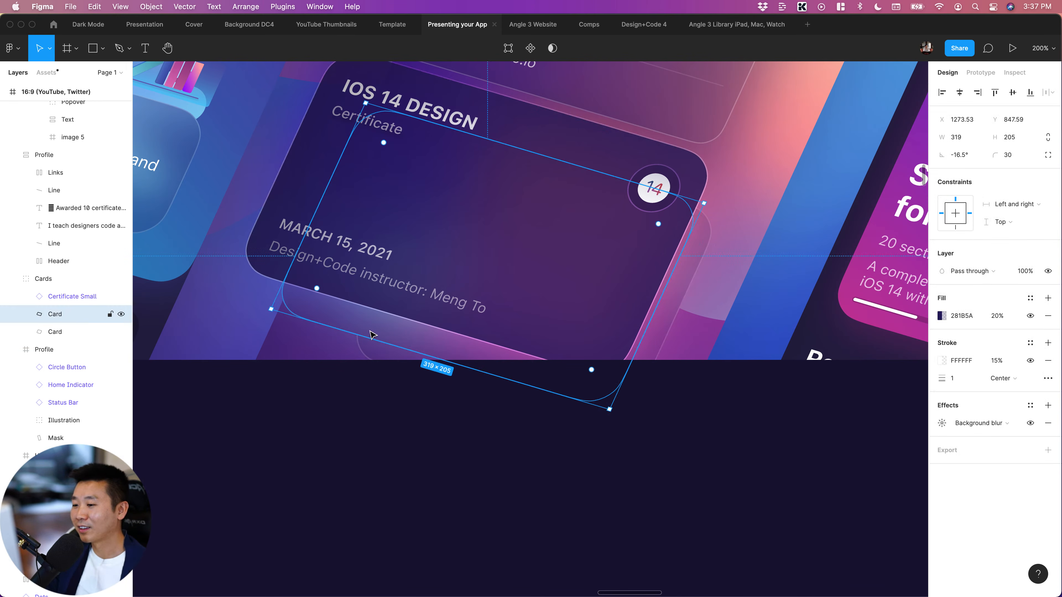
pyautogui.click(766, 475)
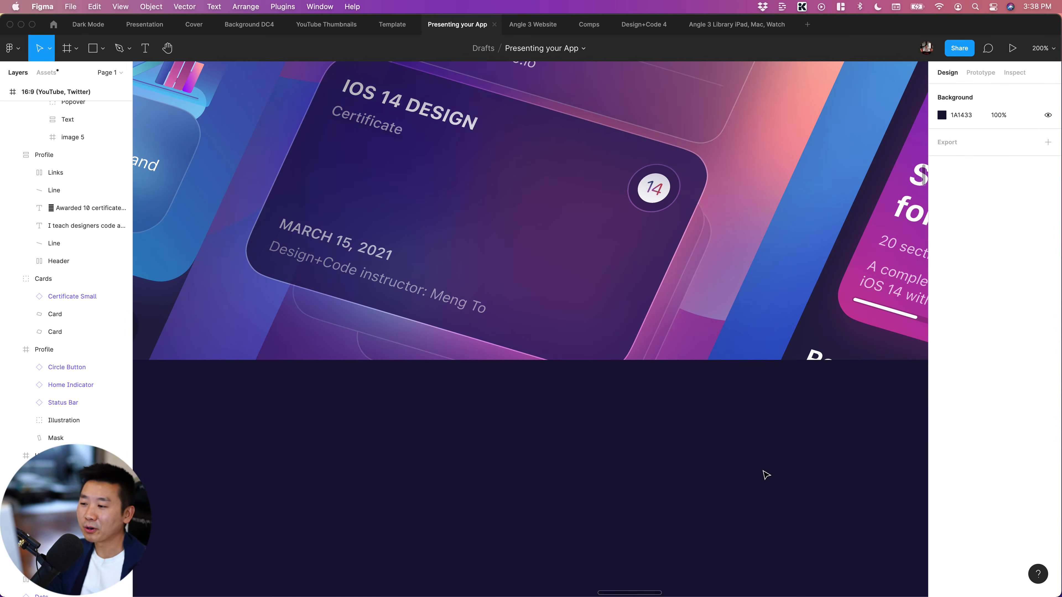
pyautogui.doubleClick(692, 288)
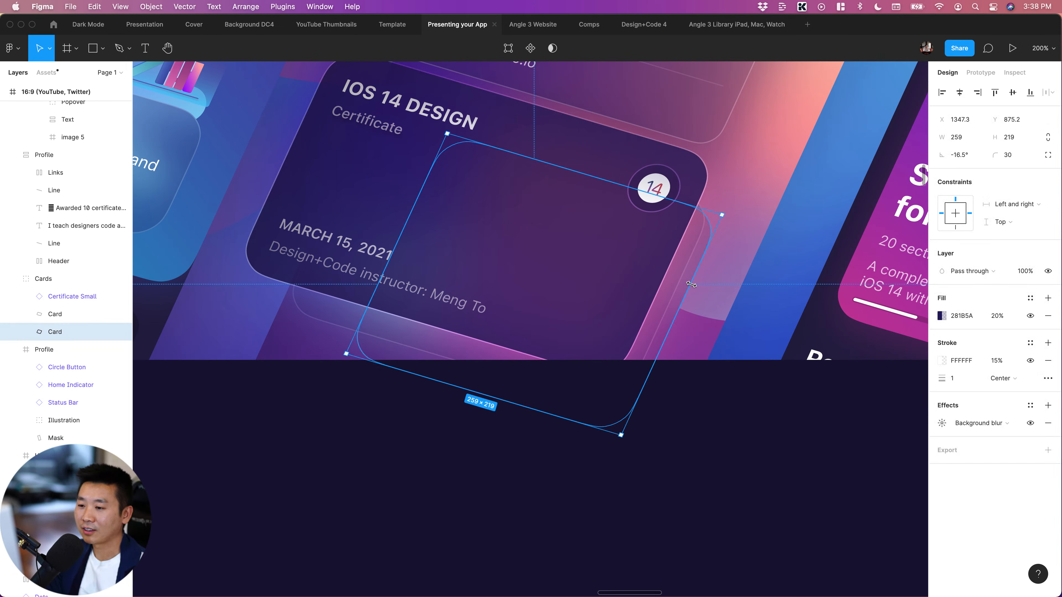
pyautogui.hotkey('shift', 'Down')
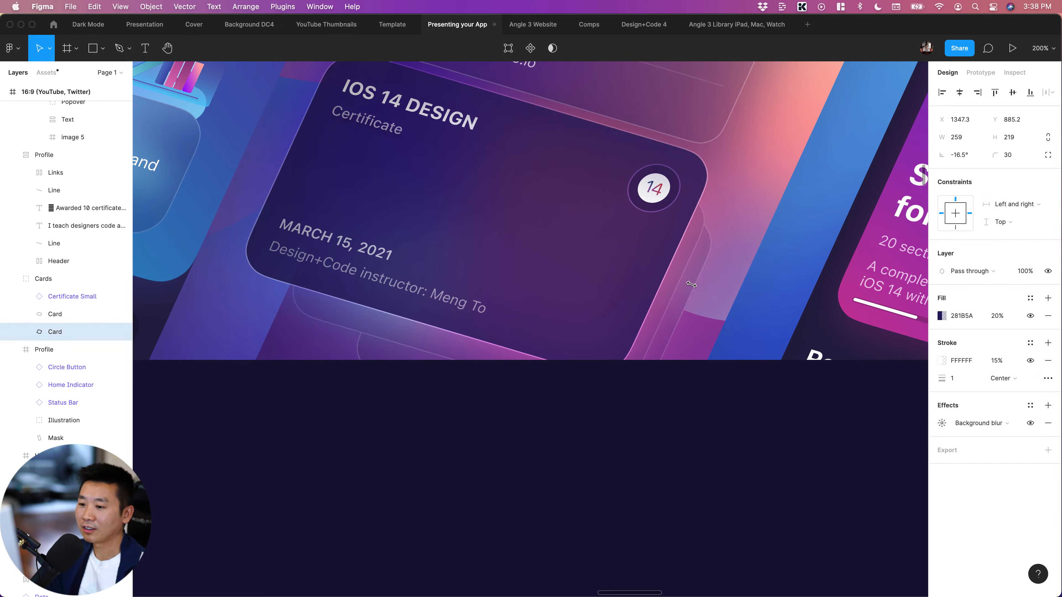
pyautogui.click(734, 415)
# Nudge the Profile card above the certificate slightly up and to the right
pyautogui.scroll(2, 737, 417)
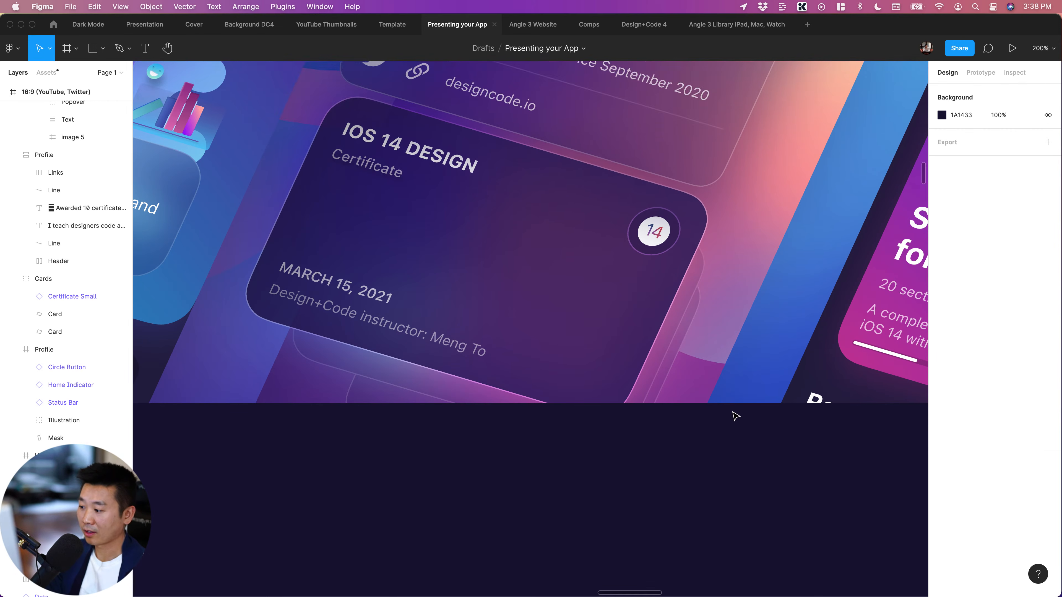
pyautogui.press('super+minus')
pyautogui.hscroll(-1, 749, 410)
pyautogui.scroll(1, 749, 410)
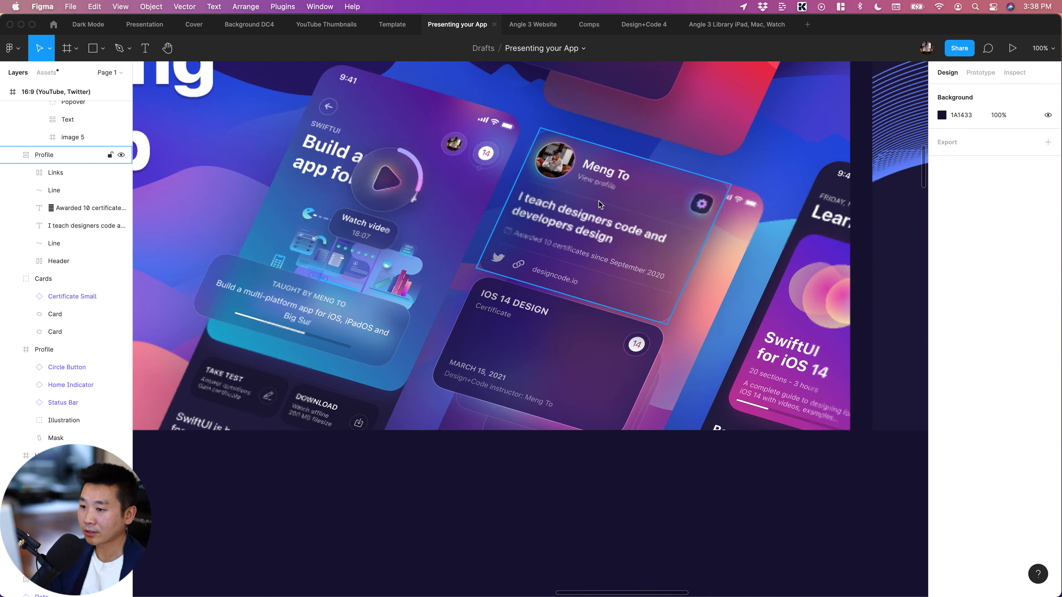
pyautogui.click(599, 204)
pyautogui.hotkey('shift', 'Up')
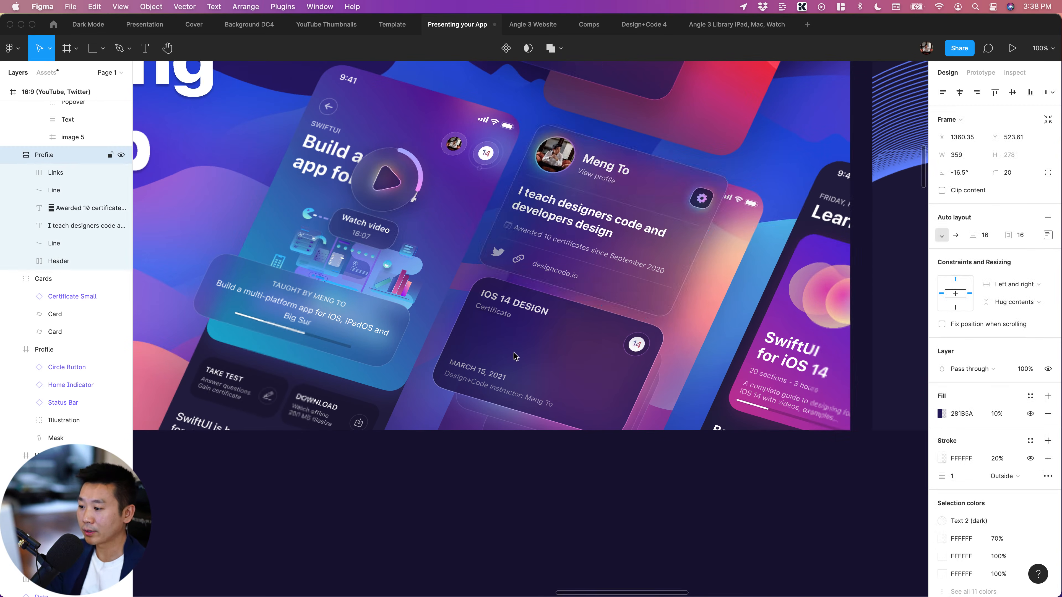
# Nudge the whole Cards group with the iOS 14 Design certificate 20 px up and 10 px to the left
pyautogui.click(551, 390)
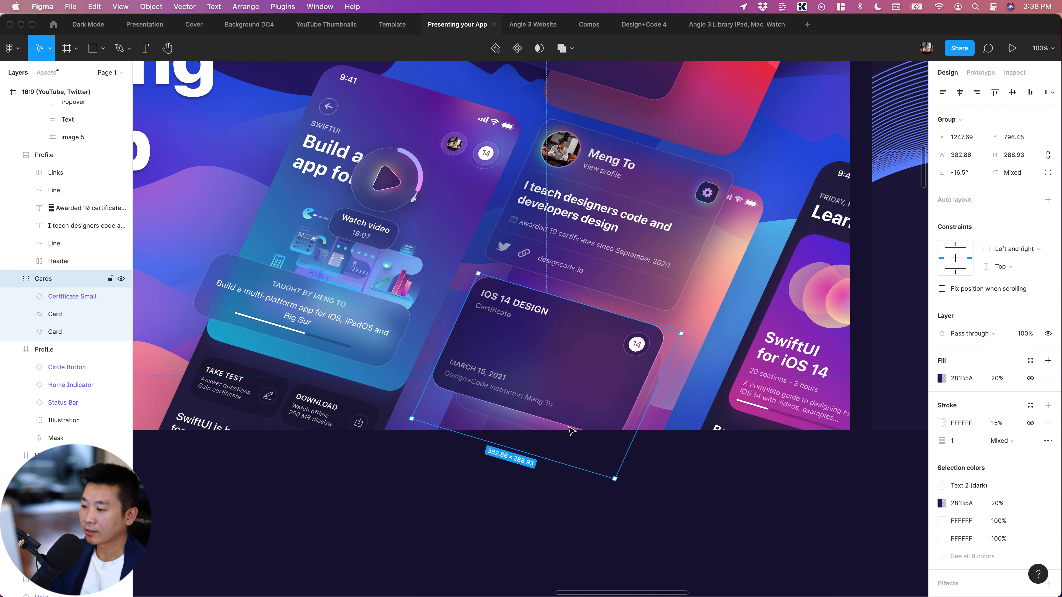
pyautogui.hotkey('shift', 'Up')
pyautogui.hotkey('shift', 'Up')
pyautogui.hotkey('shift', 'Left')
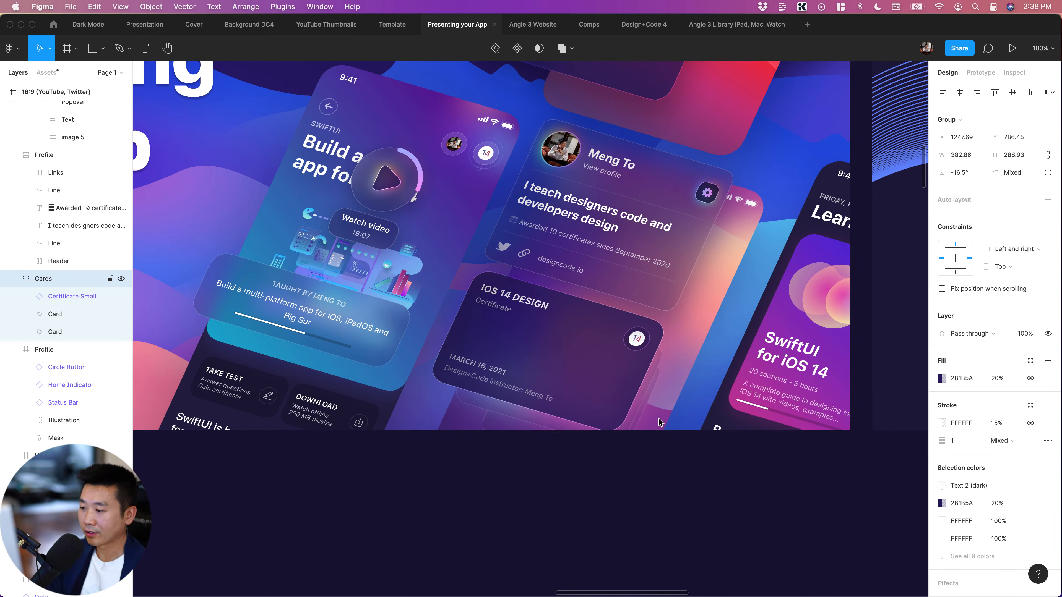
# Raise the bottommost Card in the Cards group slightly, tucking it closer beneath the certificate inside the artwork
pyautogui.click(500, 434)
pyautogui.keyDown('super'); pyautogui.click(498, 433); pyautogui.keyUp('super')
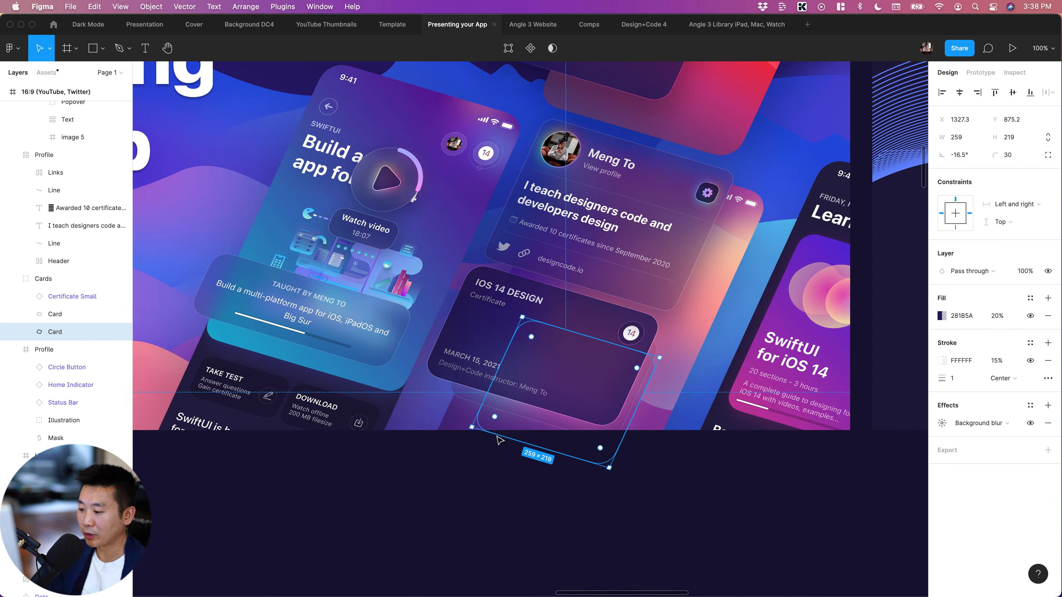
pyautogui.moveTo(503, 428); pyautogui.dragTo(503, 424)
pyautogui.click(719, 525)
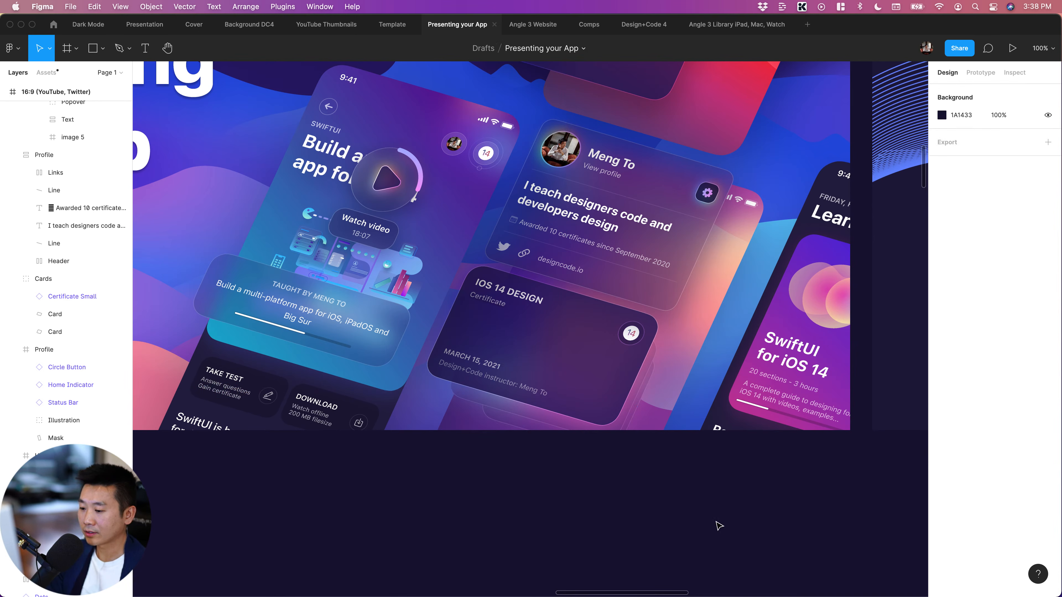
# Remove auto layout from the Play frame in the Section screen and move its play button group to about X 45, Y 9
pyautogui.hscroll(3, 718, 525)
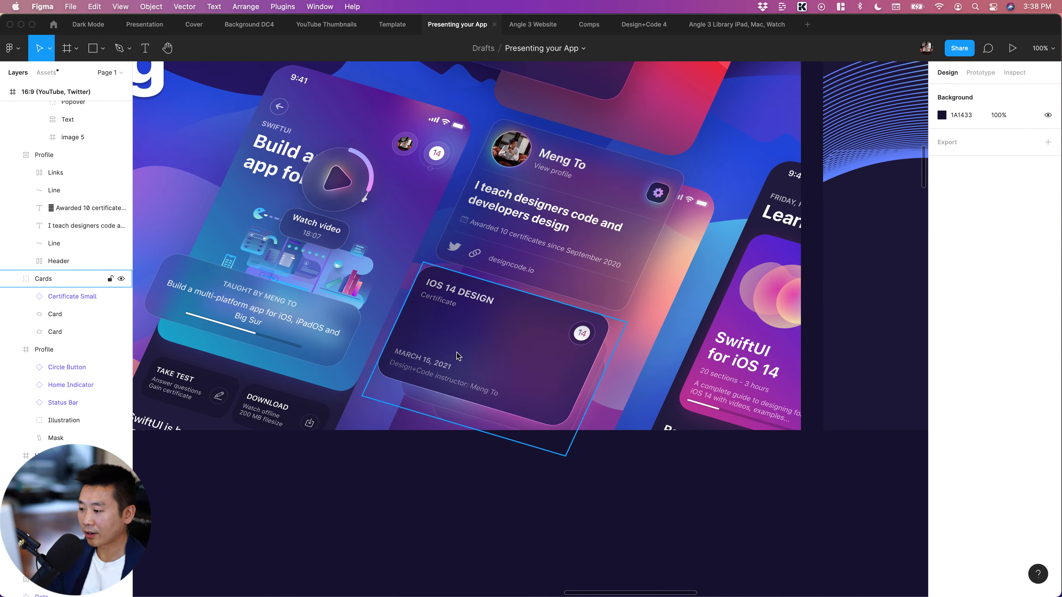
pyautogui.scroll(-3, 604, 506)
pyautogui.hscroll(-3, 605, 505)
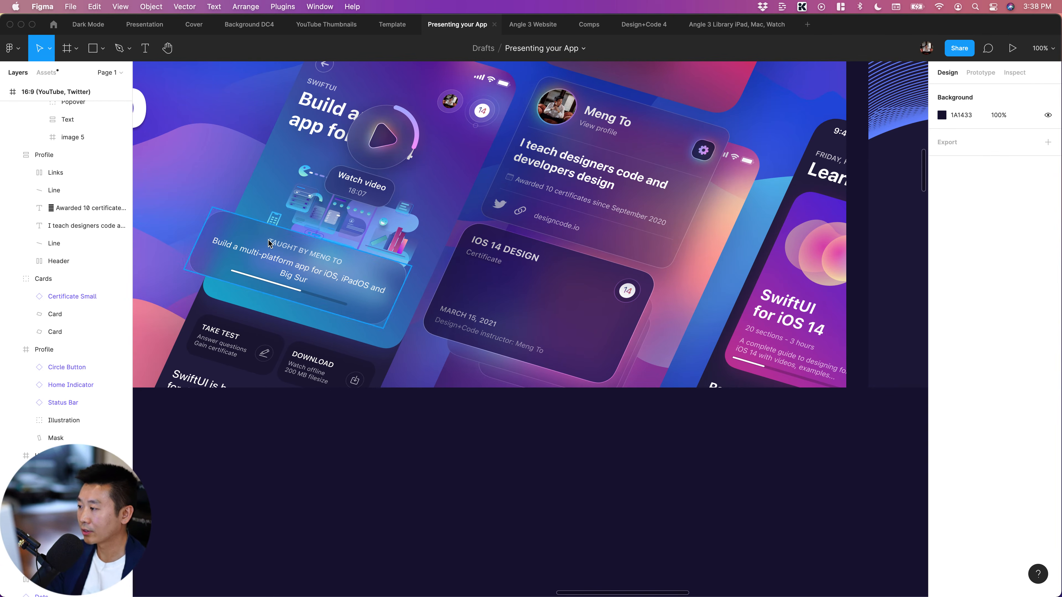
pyautogui.scroll(3, 267, 244)
pyautogui.keyDown('super'); pyautogui.click(389, 181); pyautogui.keyUp('super')
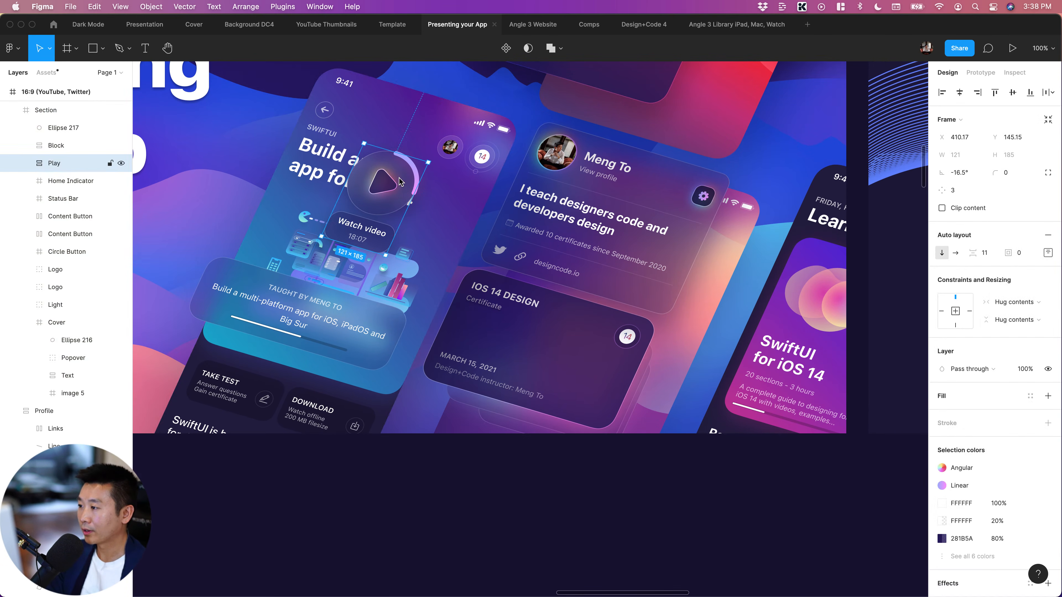
pyautogui.doubleClick(389, 181)
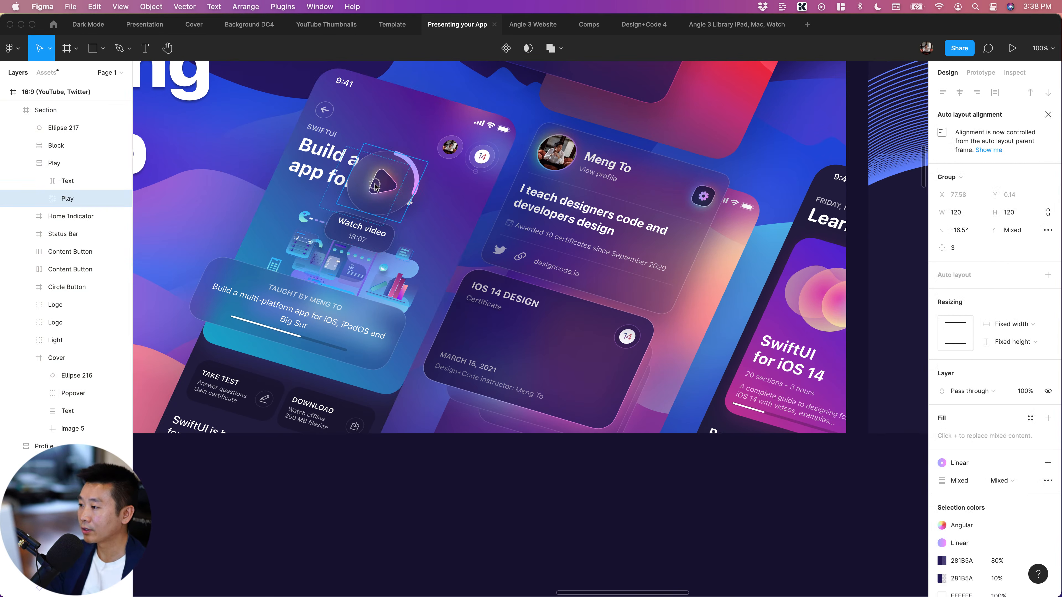
pyautogui.click(68, 163)
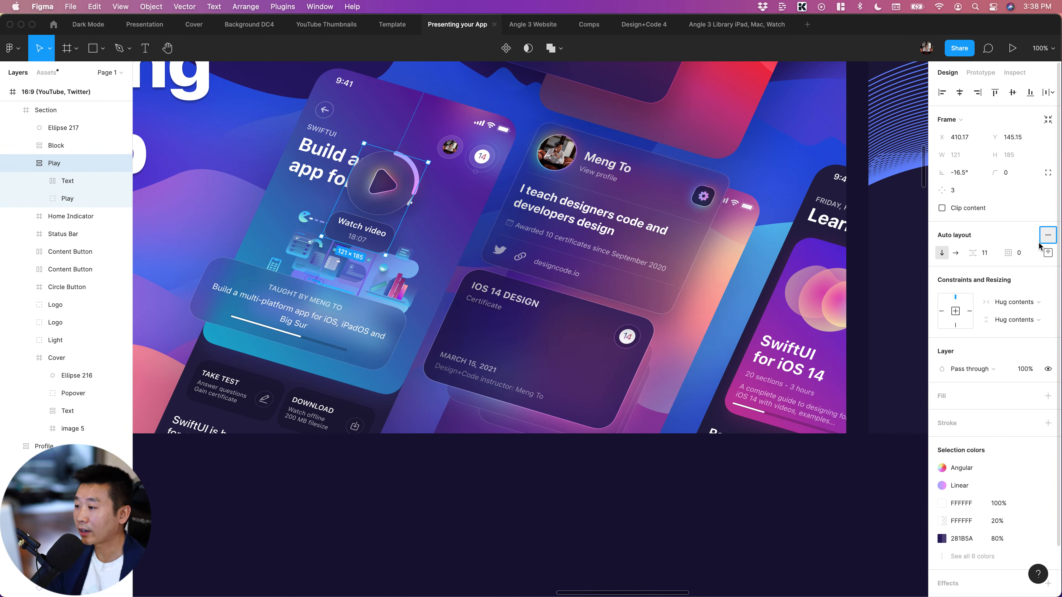
pyautogui.click(1048, 235)
pyautogui.click(380, 194)
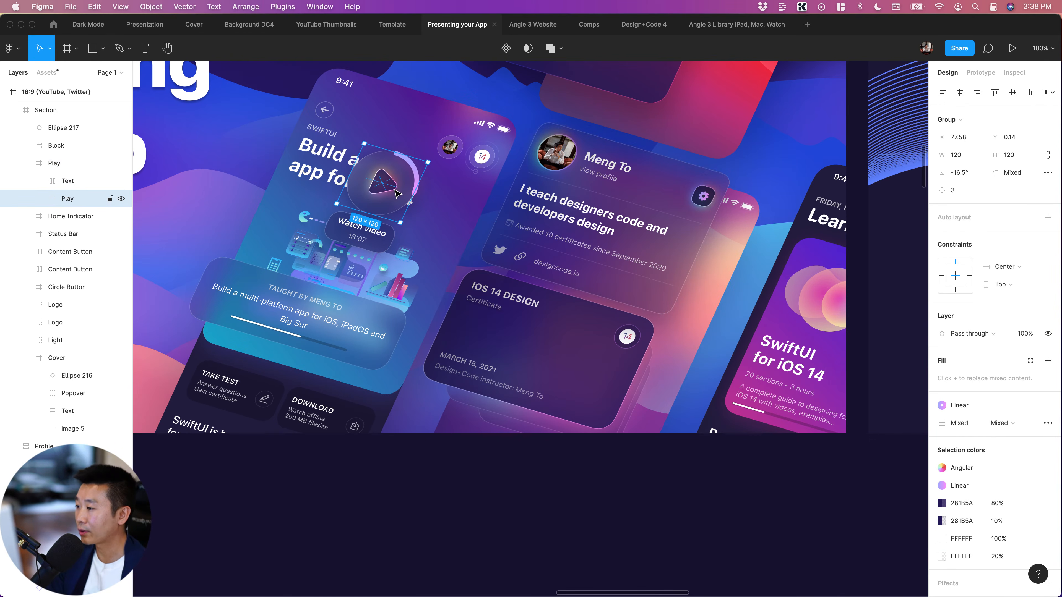
pyautogui.moveTo(381, 195); pyautogui.dragTo(366, 198)
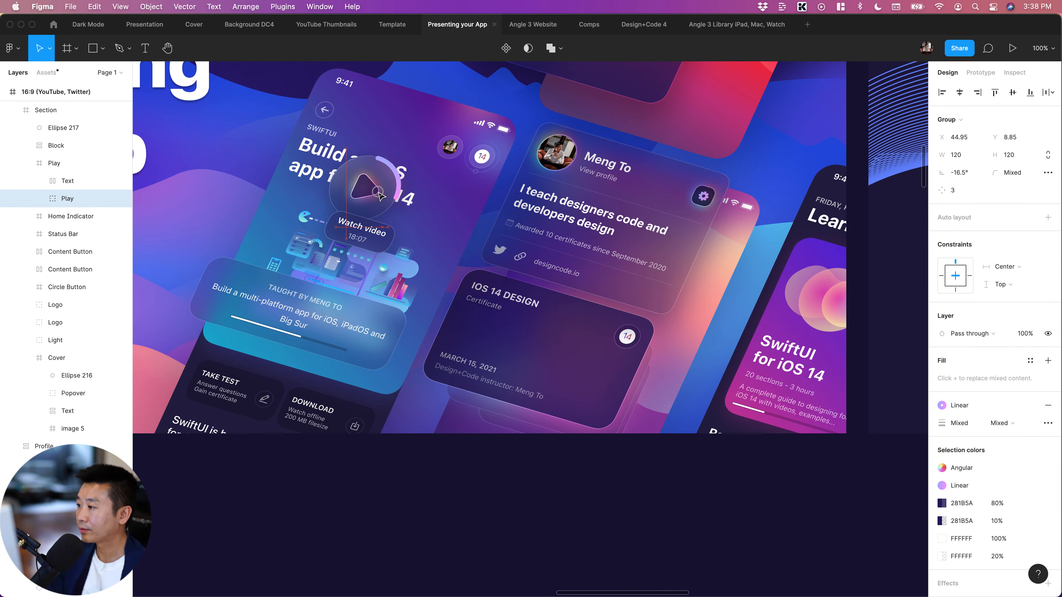
# Send the "Watch video" Text label behind the play button and place it just below, partly overlapped by the button
pyautogui.click(368, 237)
pyautogui.press('super+[')
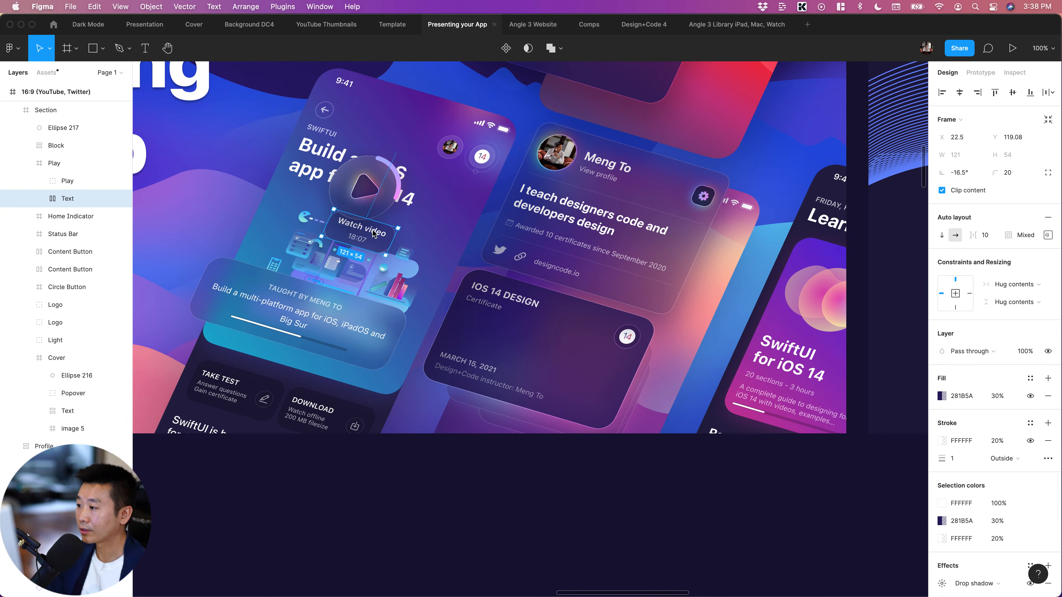
pyautogui.moveTo(350, 229); pyautogui.dragTo(358, 237)
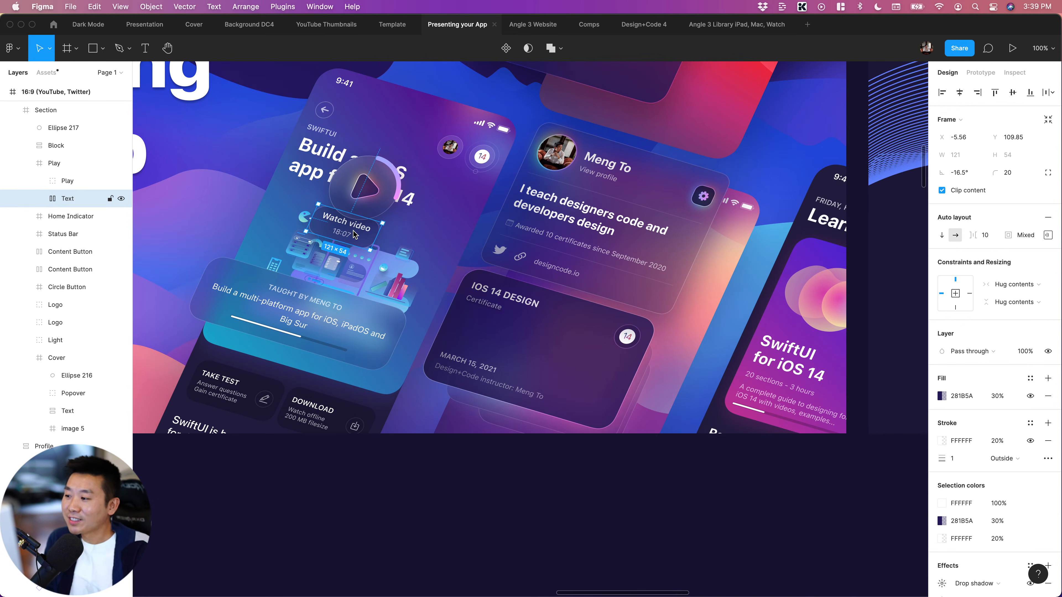
pyautogui.moveTo(354, 231); pyautogui.dragTo(373, 247)
pyautogui.click(506, 531)
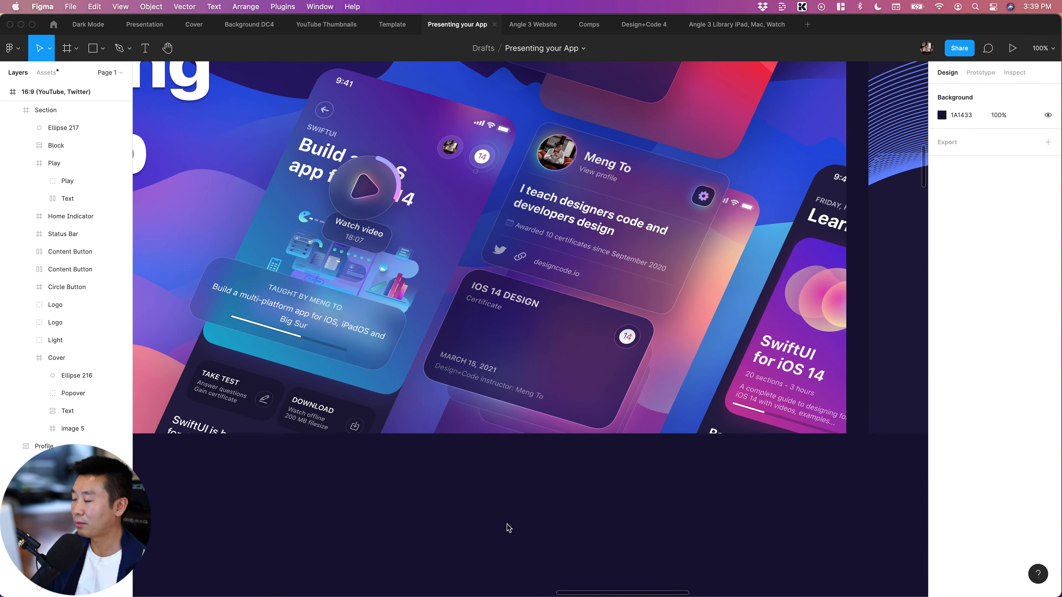
pyautogui.hscroll(3, 509, 528)
pyautogui.hscroll(-5, 512, 525)
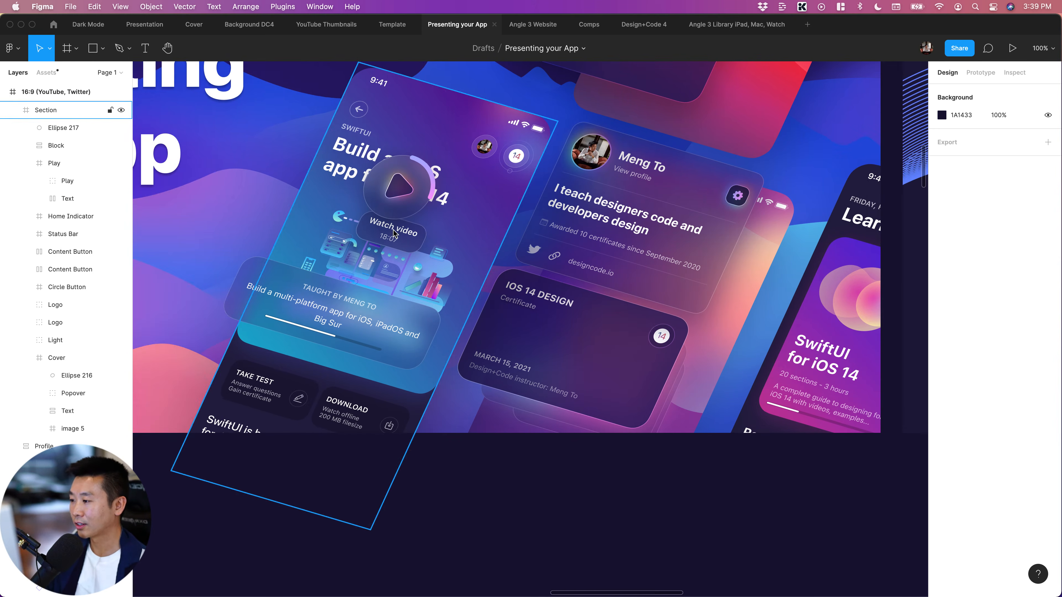
# Examine the rearranged artwork and compare its card layout with the preceding 16:9 variation
pyautogui.hscroll(2, 466, 327)
pyautogui.scroll(3, 466, 326)
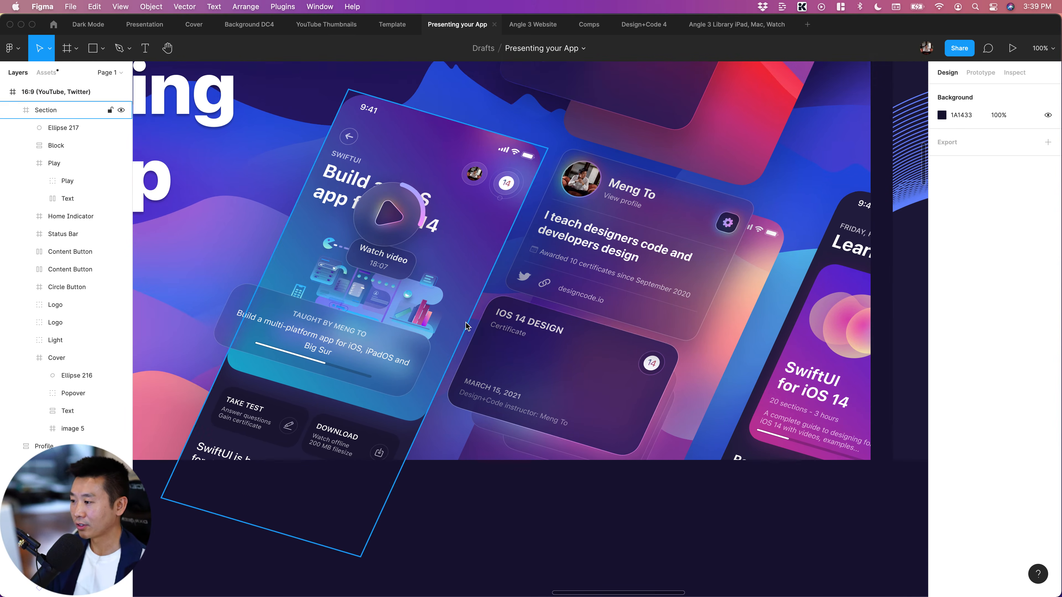
pyautogui.press('-')
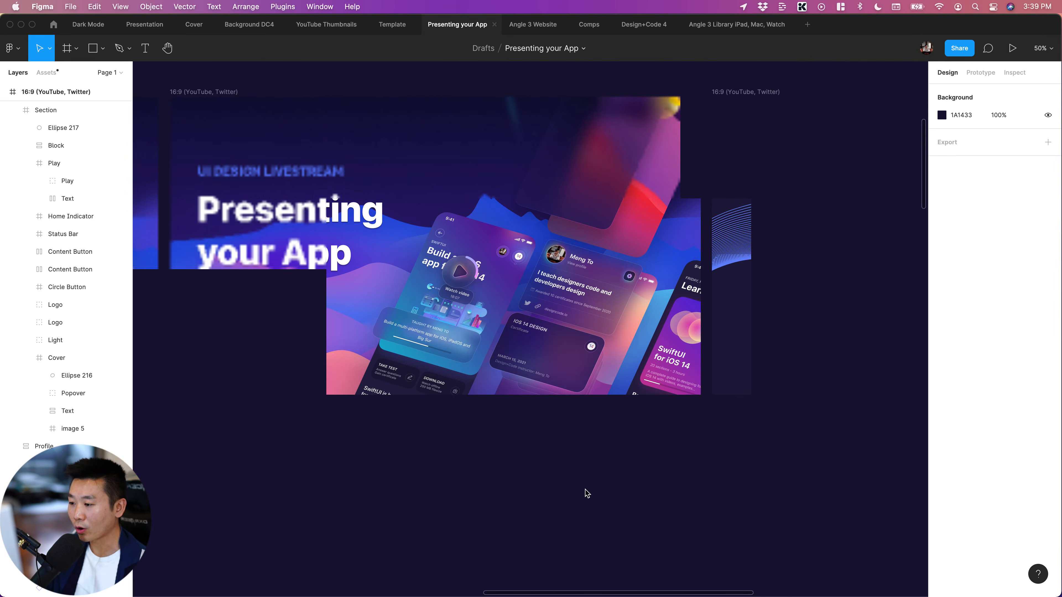
pyautogui.hscroll(2, 570, 479)
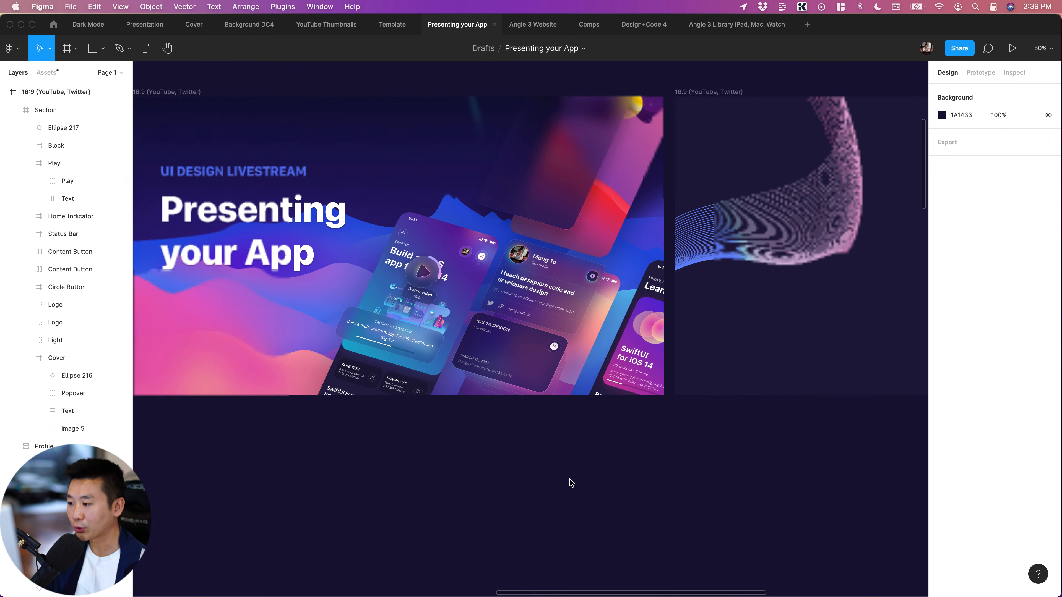
pyautogui.hscroll(-2, 570, 479)
pyautogui.scroll(2, 570, 479)
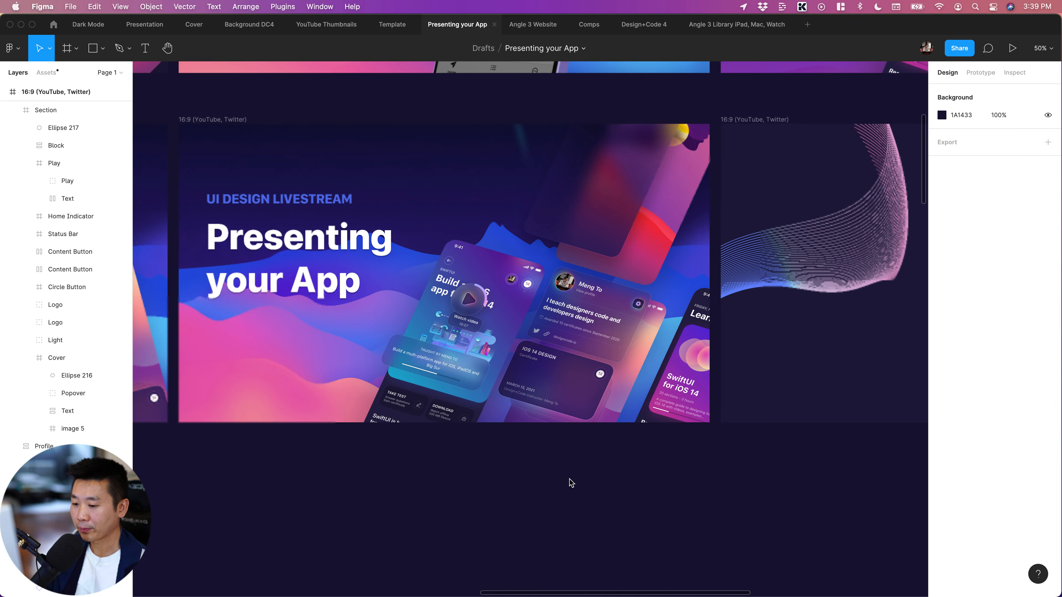
pyautogui.hscroll(3, 569, 479)
pyautogui.hscroll(3, 570, 479)
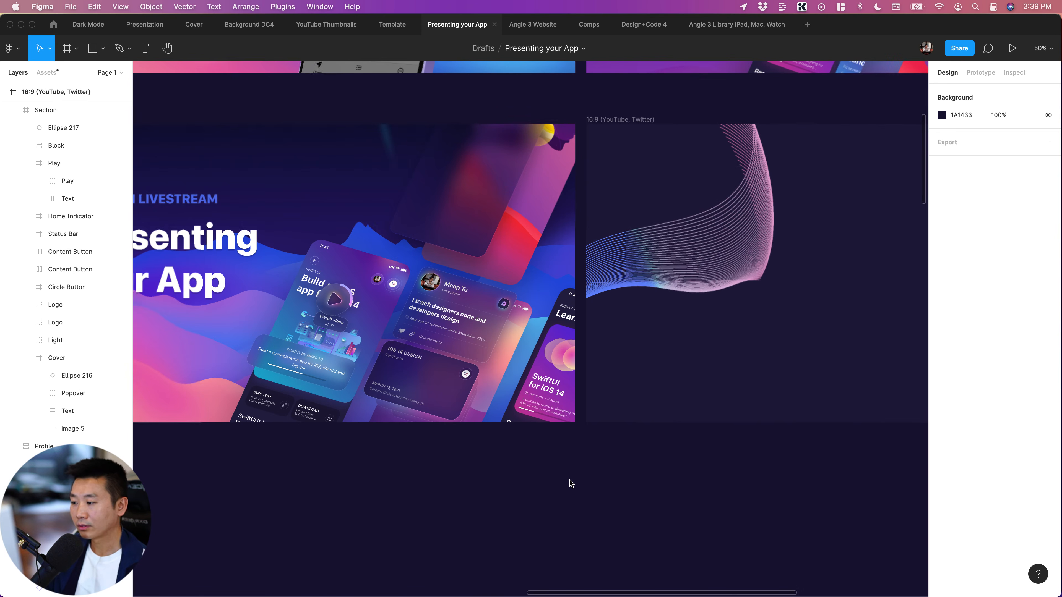
pyautogui.click(454, 312)
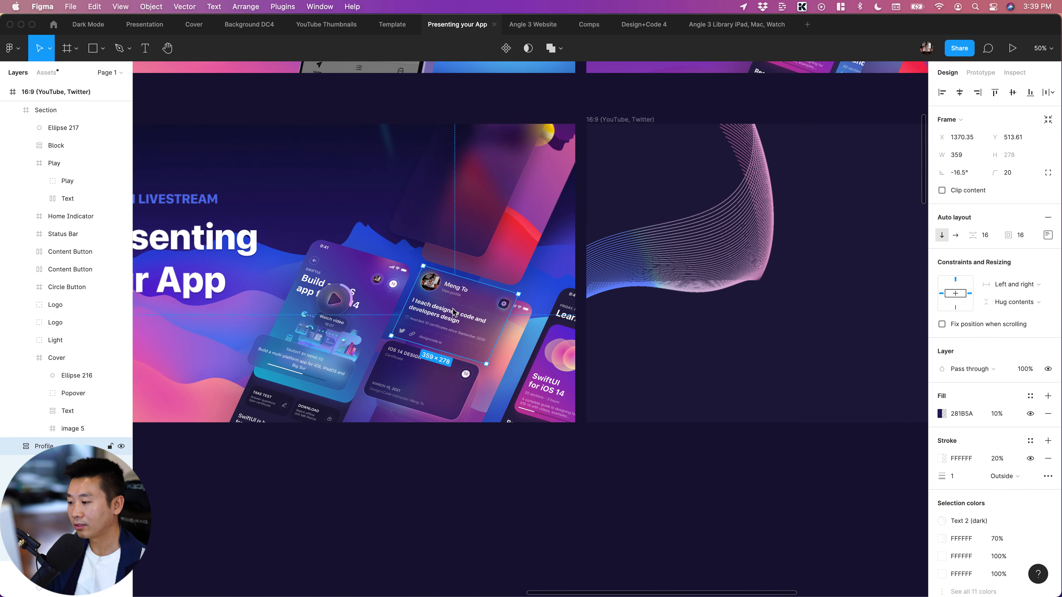
pyautogui.click(578, 498)
pyautogui.hscroll(4, 581, 499)
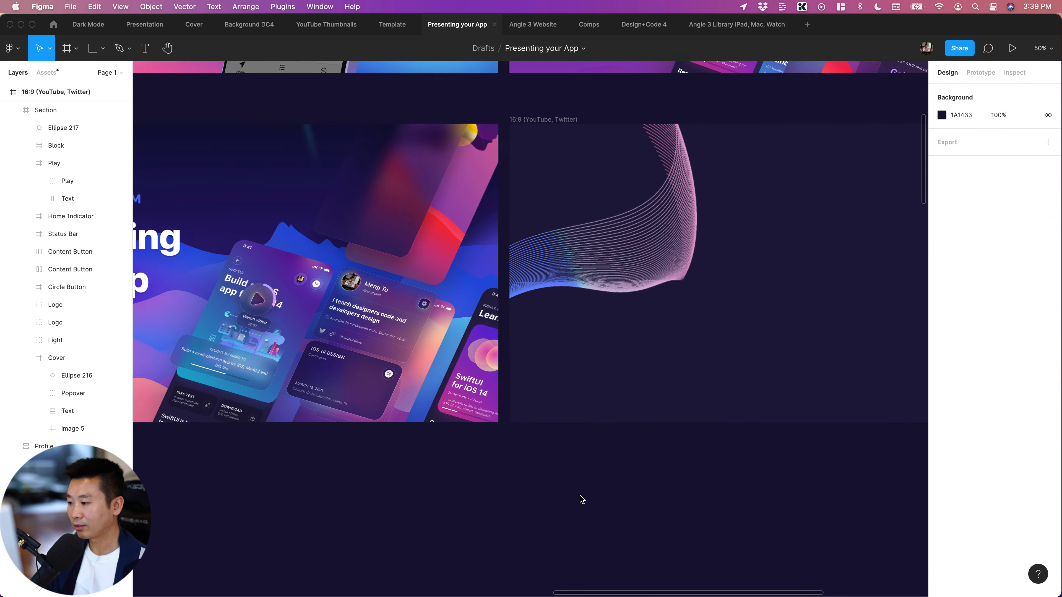
pyautogui.hscroll(-8, 581, 499)
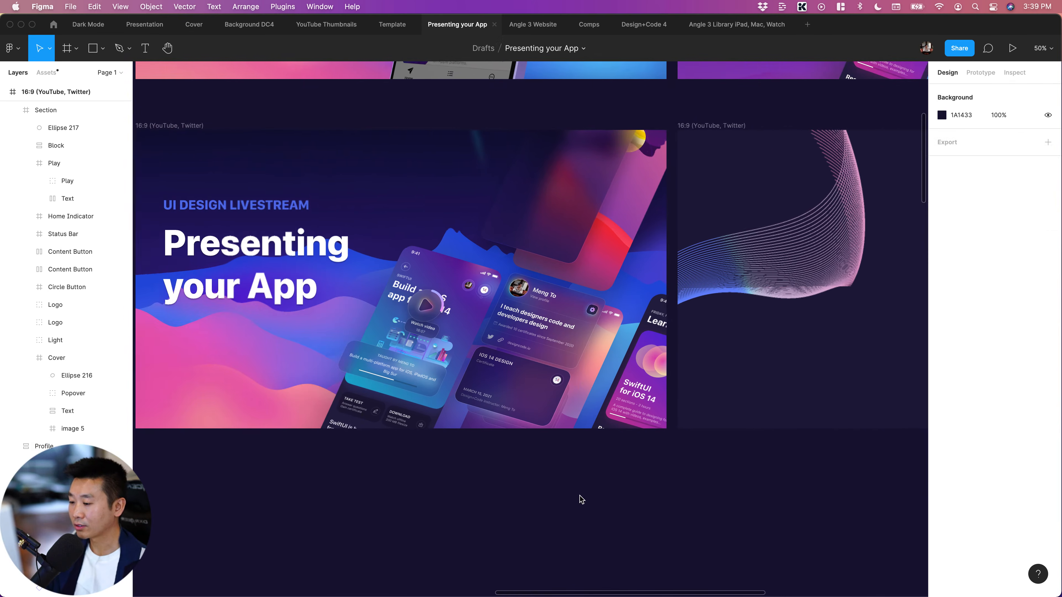
pyautogui.hscroll(-5, 581, 499)
pyautogui.hscroll(-2, 580, 499)
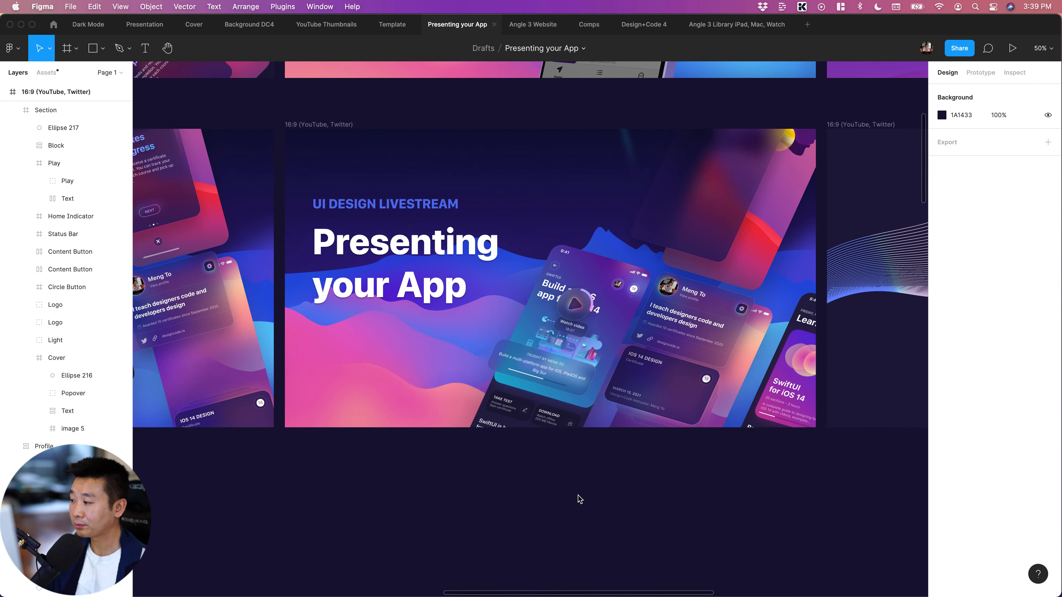
pyautogui.hscroll(-20, 580, 499)
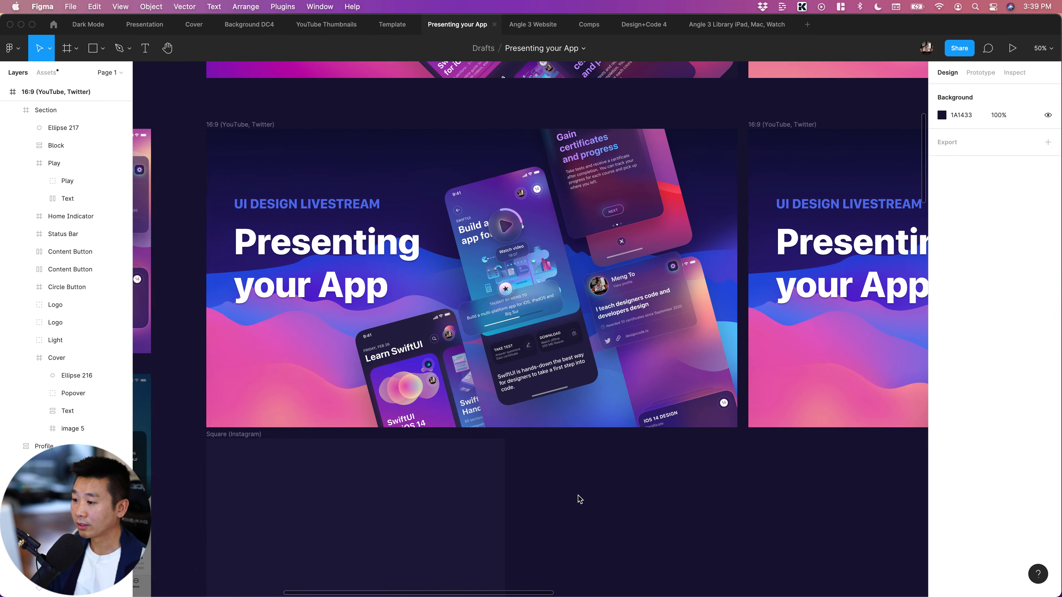
pyautogui.hscroll(2, 580, 500)
pyautogui.hscroll(8, 580, 499)
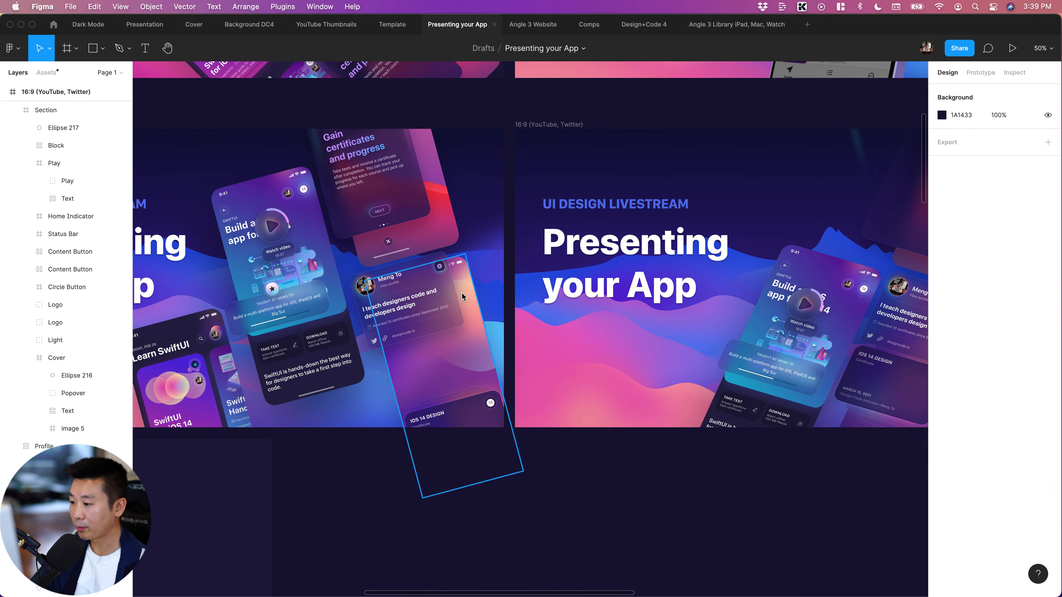
# Compare the artwork's background with the purple variation in the row above and the neighbouring wave-line frame
pyautogui.hscroll(15, 463, 293)
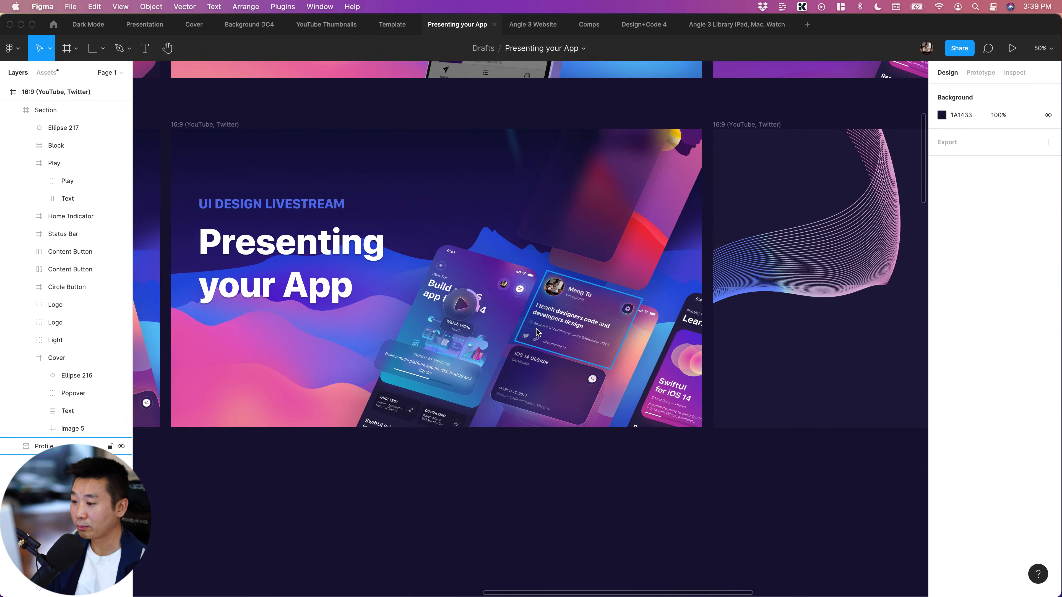
pyautogui.hscroll(12, 565, 340)
pyautogui.scroll(2, 537, 333)
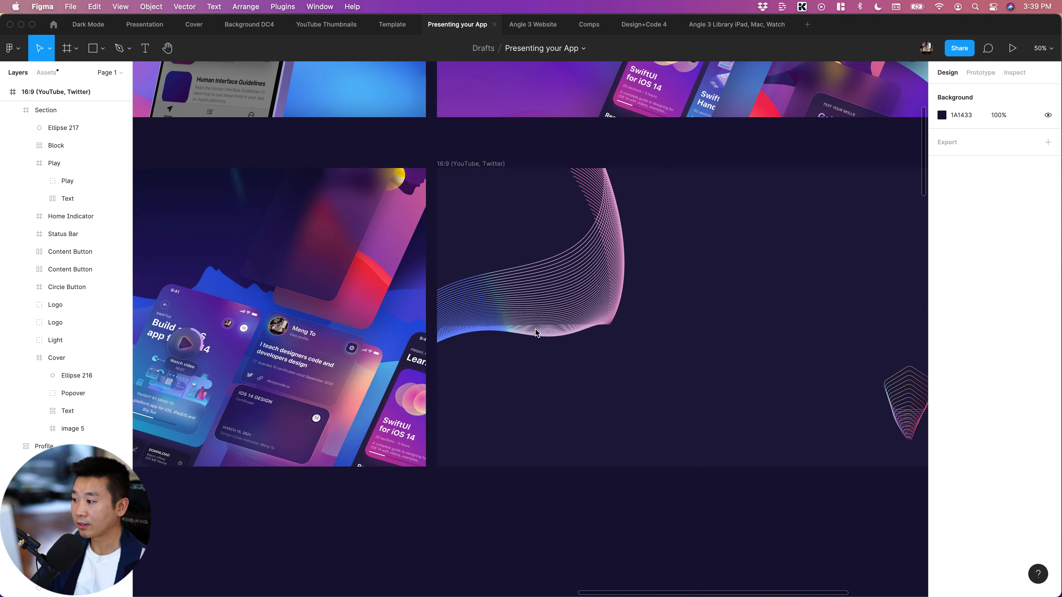
pyautogui.scroll(17, 537, 333)
pyautogui.hscroll(9, 537, 333)
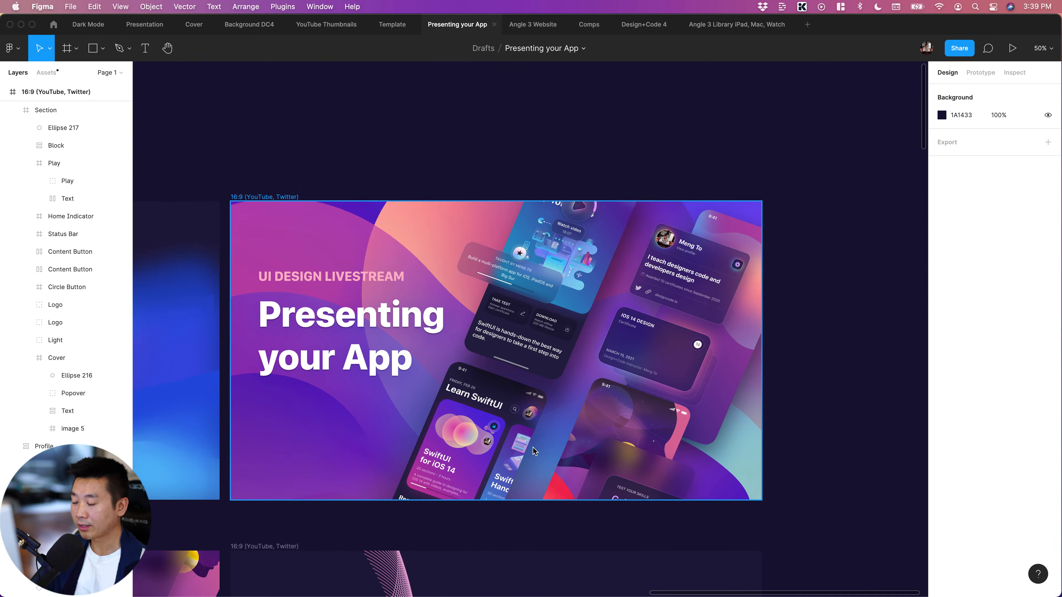
pyautogui.scroll(-19, 534, 451)
pyautogui.hscroll(11, 533, 451)
pyautogui.hscroll(-7, 534, 451)
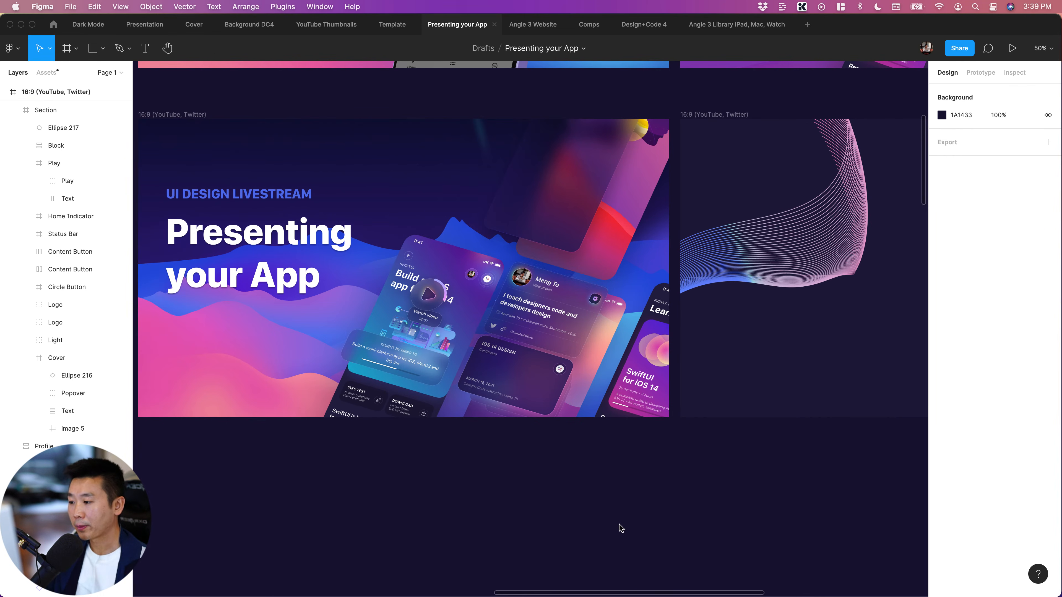
pyautogui.hscroll(5, 577, 513)
pyautogui.hscroll(3, 577, 513)
pyautogui.hscroll(-10, 576, 514)
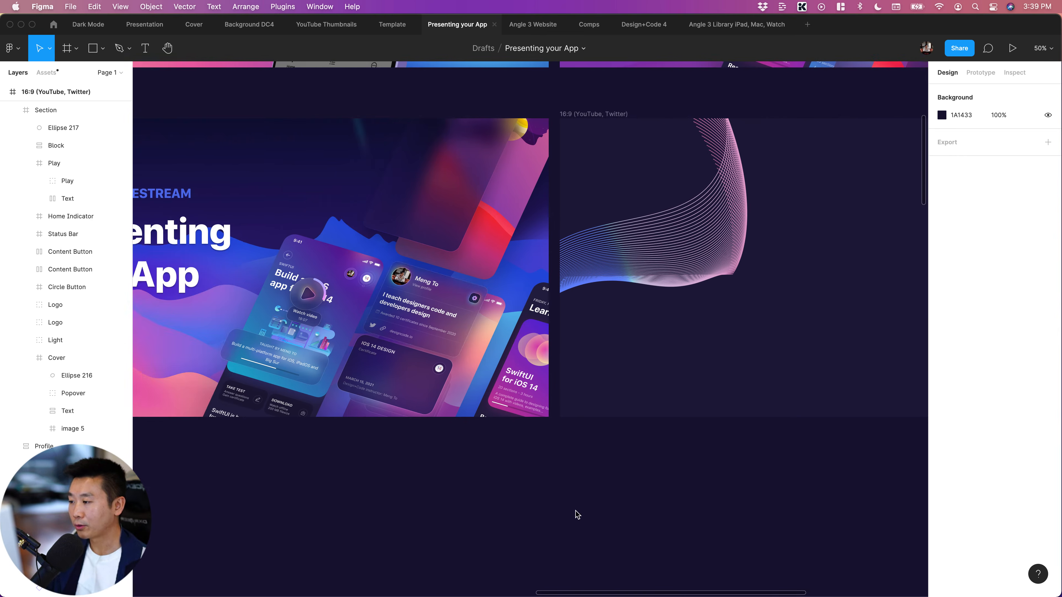
# Delete the Mountains background group from the rearranged 16:9 artwork
pyautogui.scroll(-5, 575, 515)
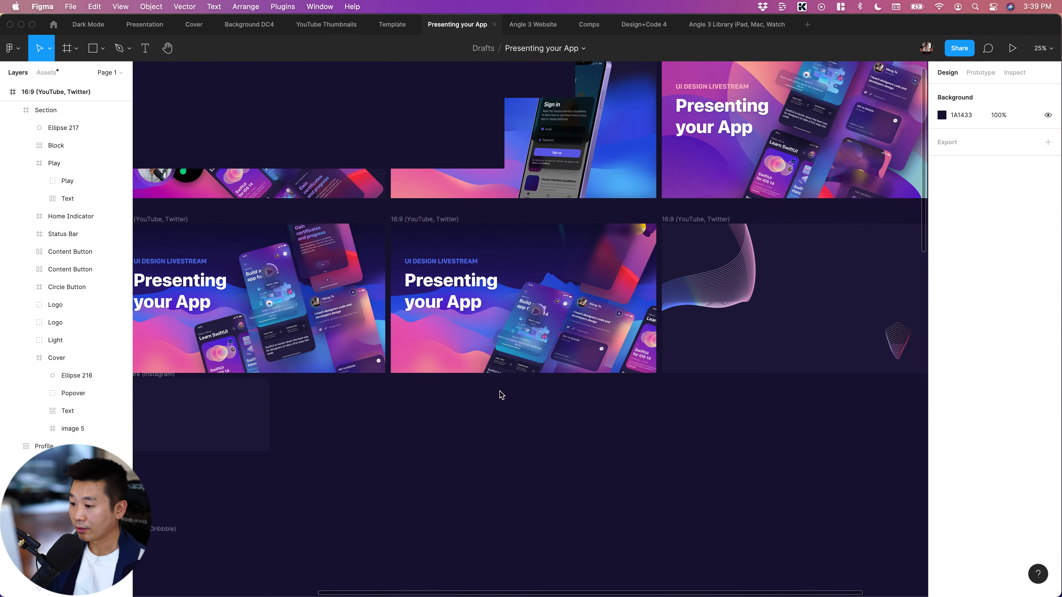
pyautogui.hscroll(-1, 460, 355)
pyautogui.click(459, 355)
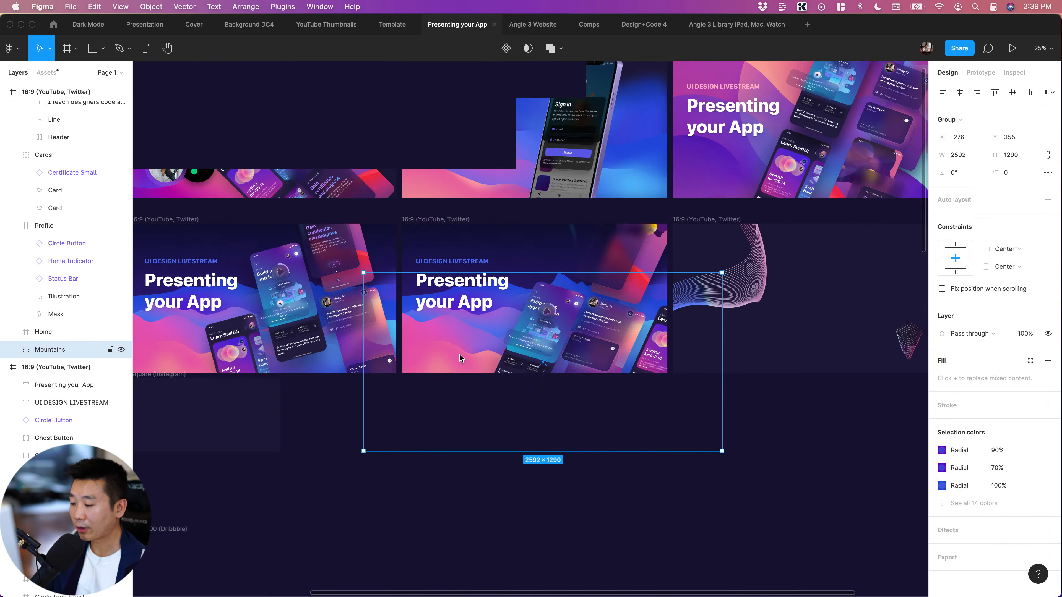
pyautogui.press('Delete')
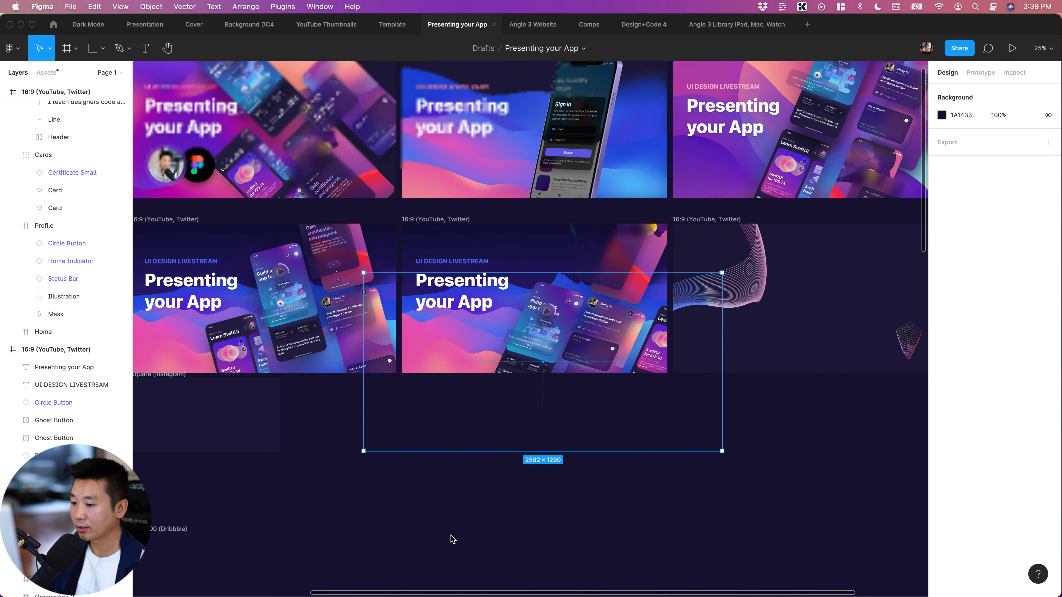
# Copy the gradient shapes group from the Morph 1 frame and paste it into the rearranged 16:9 artwork
pyautogui.scroll(-8, 452, 536)
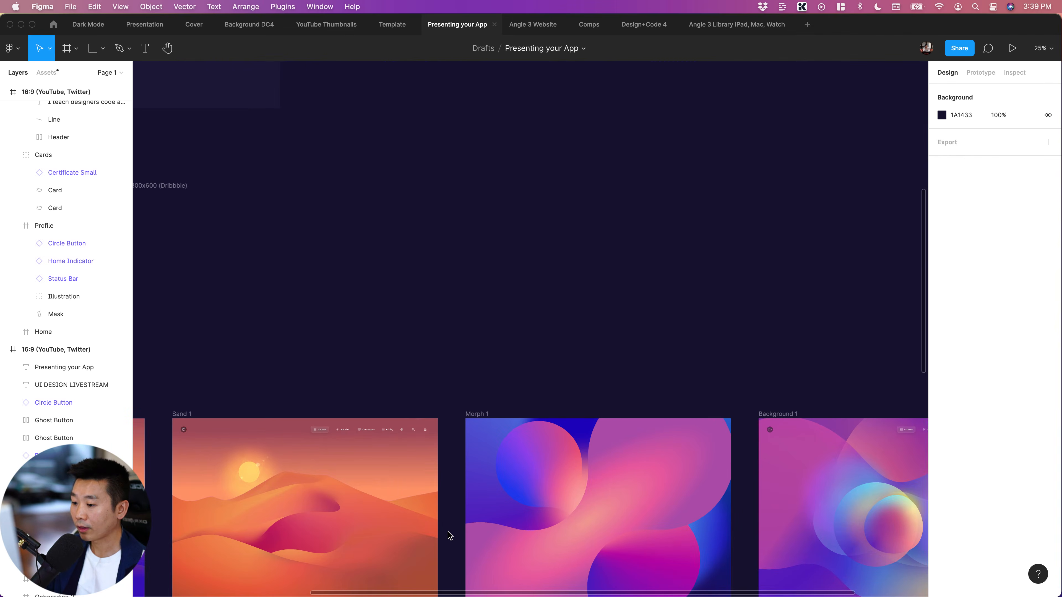
pyautogui.scroll(-8, 450, 536)
pyautogui.scroll(5, 448, 533)
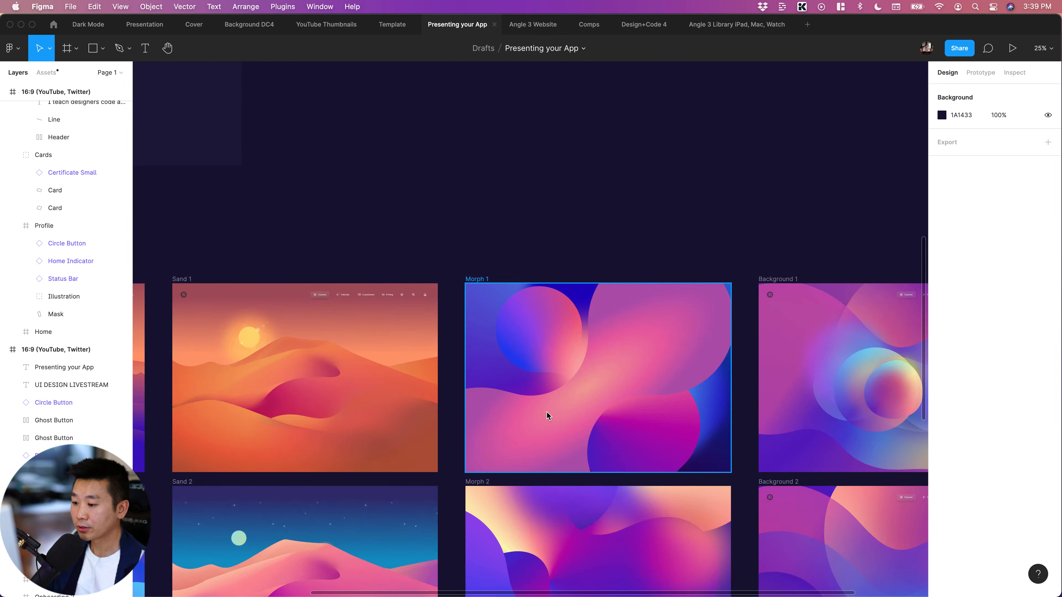
pyautogui.click(546, 413)
pyautogui.hscroll(3, 522, 413)
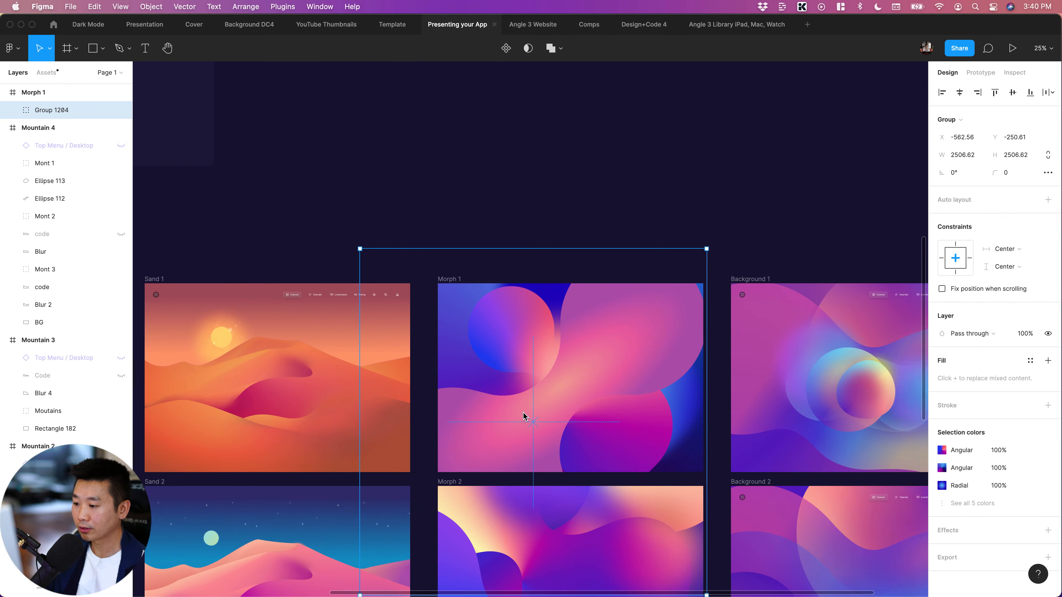
pyautogui.scroll(10, 401, 317)
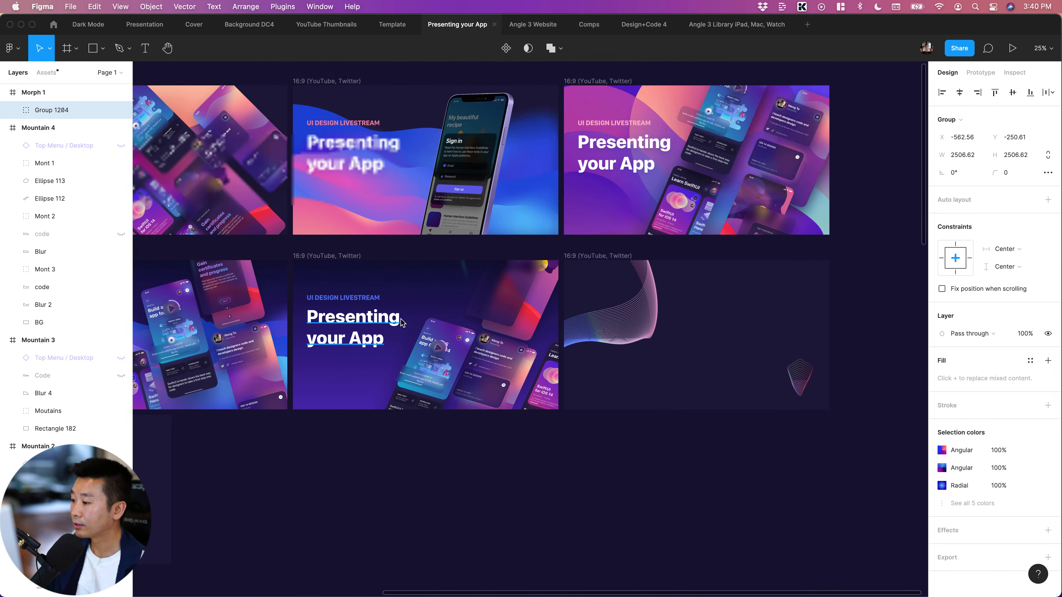
pyautogui.click(356, 349)
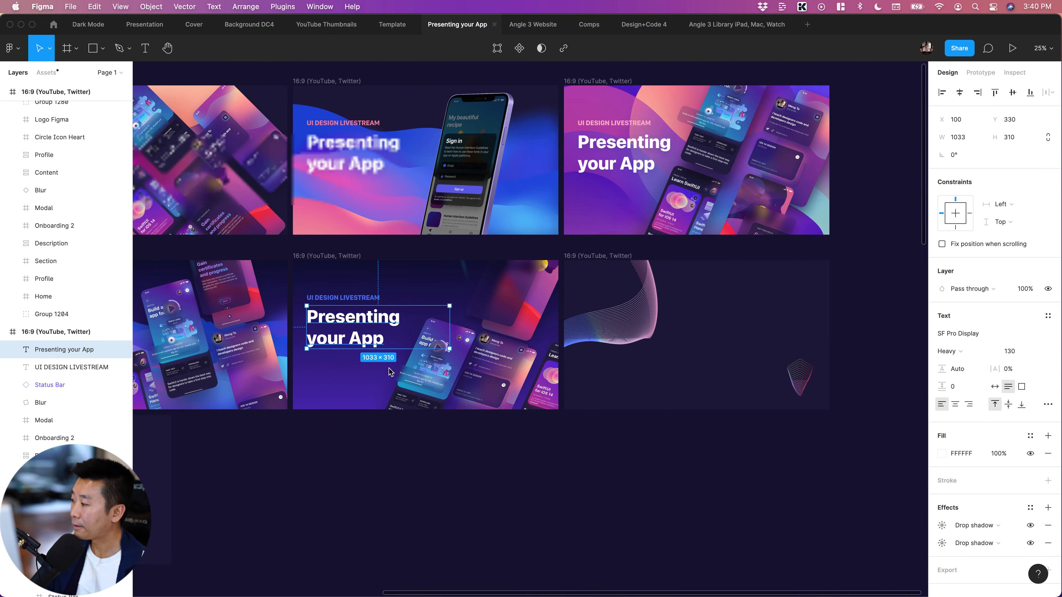
pyautogui.press('super+v')
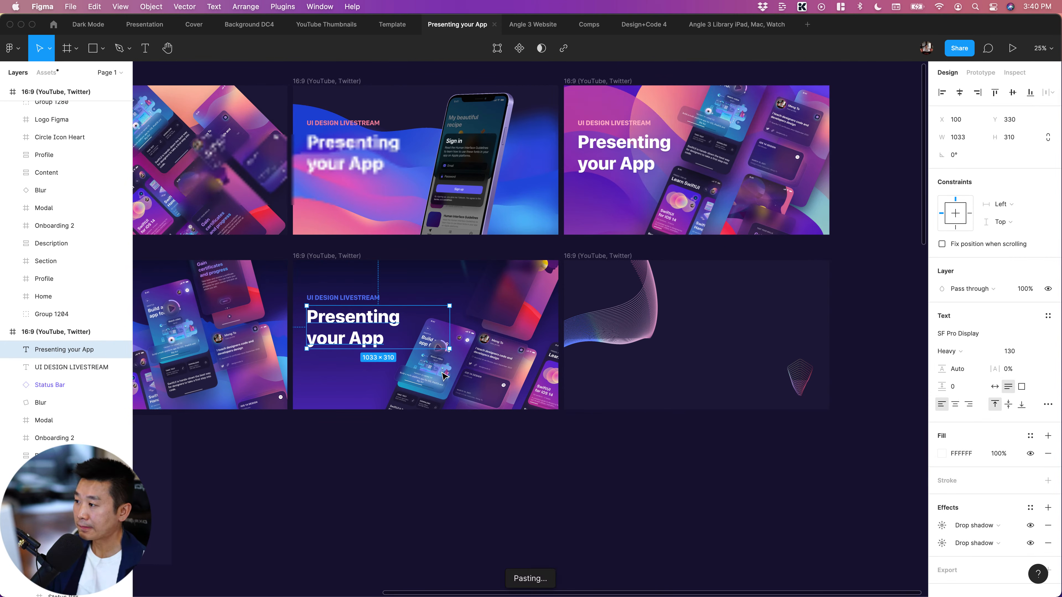
pyautogui.hscroll(-2, 445, 377)
pyautogui.hscroll(1, 444, 377)
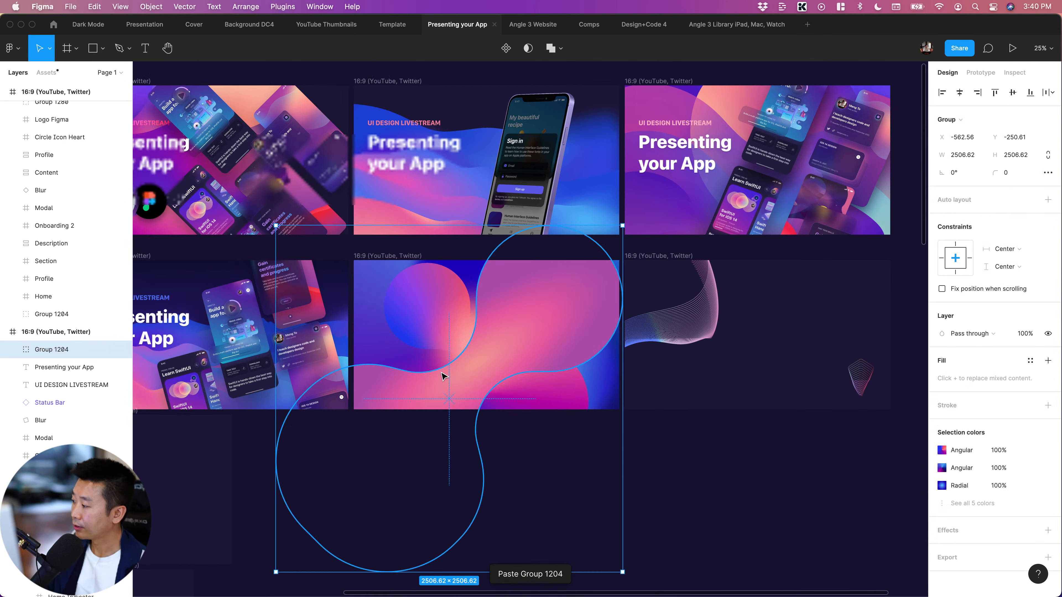
# Send the pasted Group 1204 backward, layer by layer, behind the title text, Modal, Onboarding 2 and Section
pyautogui.moveTo(13, 355); pyautogui.dragTo(43, 385)
pyautogui.press('super+bracketleft')
pyautogui.press('super+bracketleft')
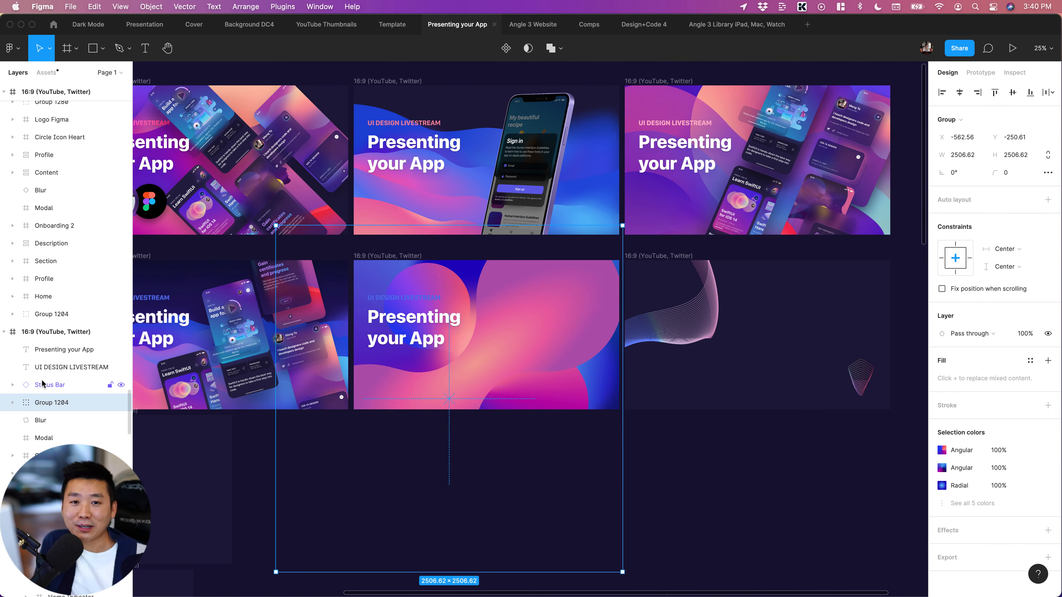
pyautogui.press('super+bracketleft')
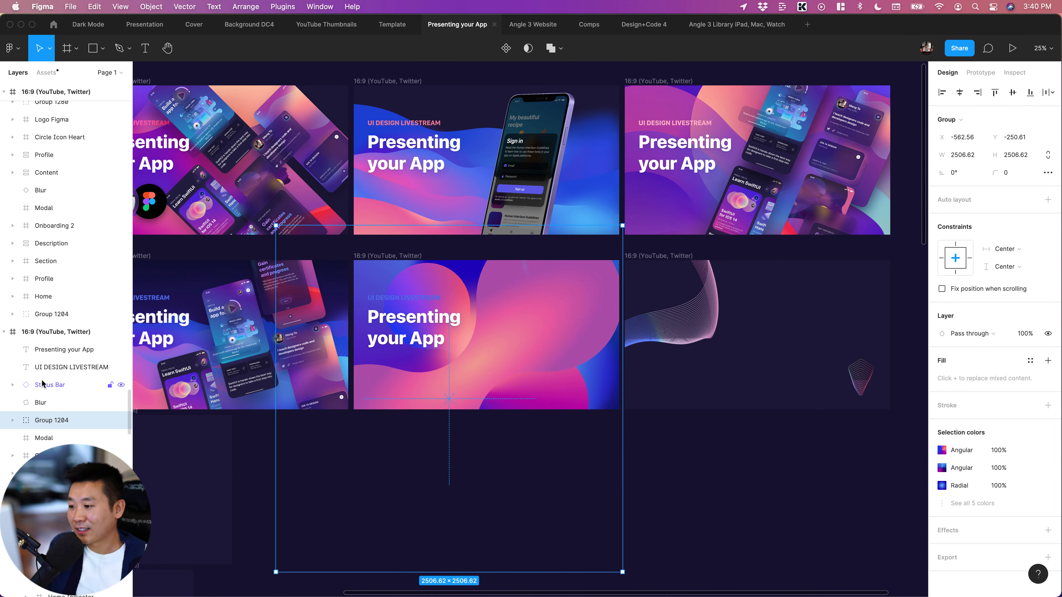
pyautogui.press('super+bracketleft')
pyautogui.press('super+bracketleft')
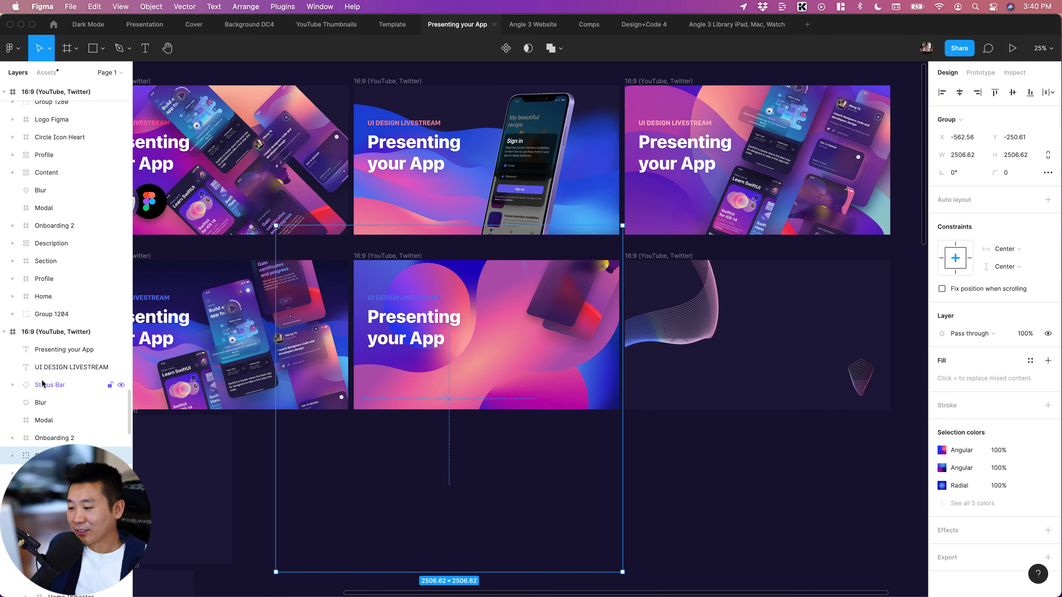
pyautogui.press('super+bracketleft')
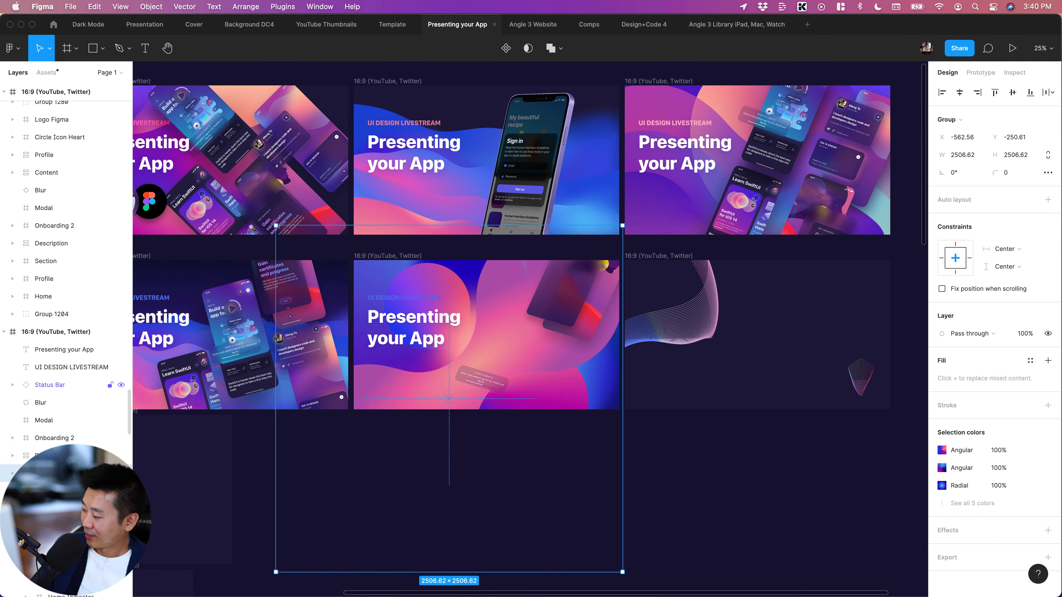
pyautogui.press('super+bracketleft')
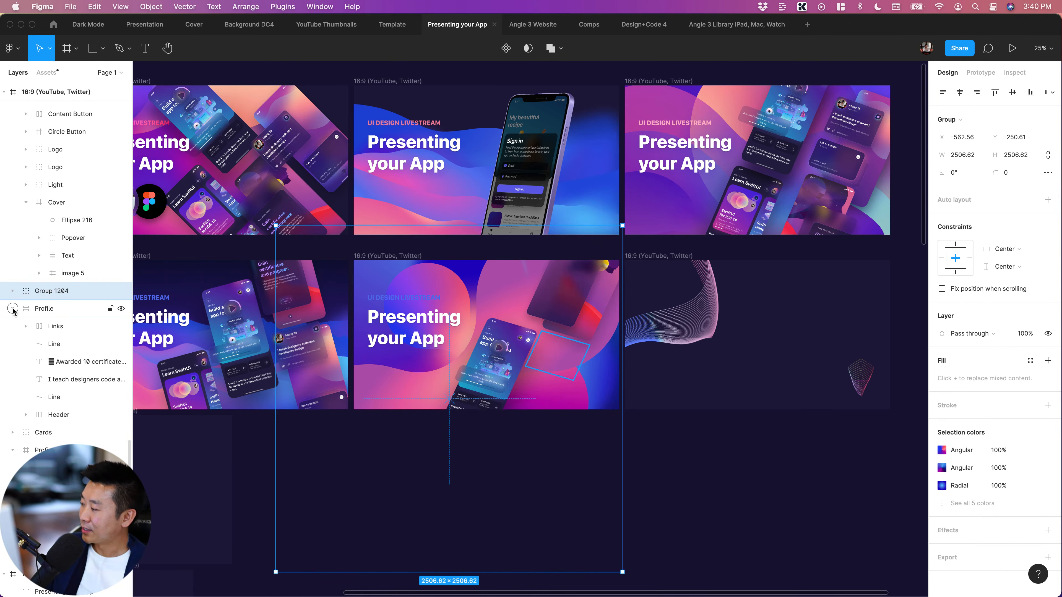
# Collapse the artwork's sublayers and move Group 1204 below Home, making it the frame's backmost layer
pyautogui.click(13, 310)
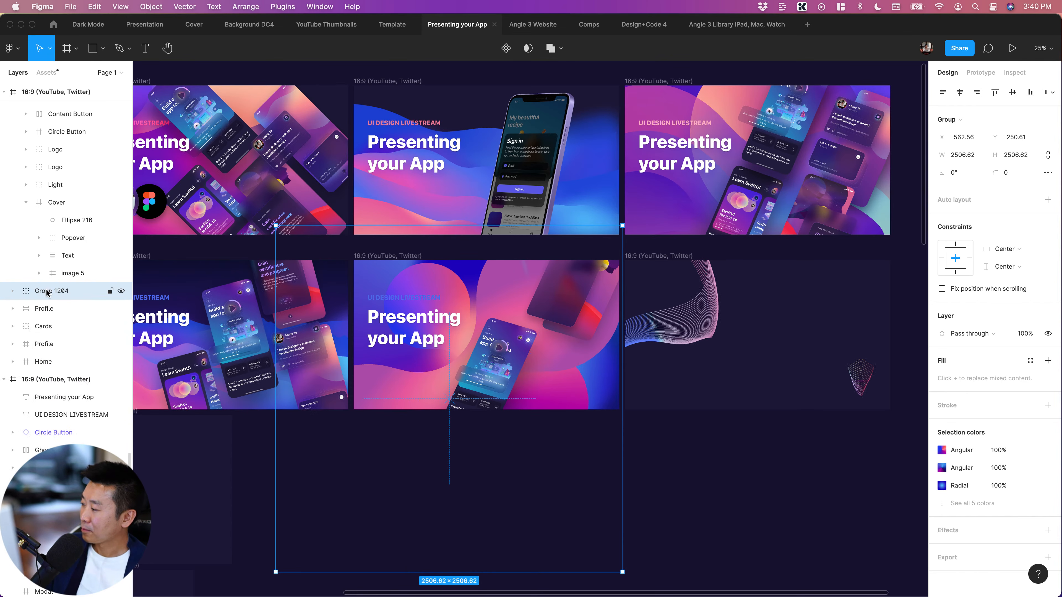
pyautogui.moveTo(48, 292); pyautogui.dragTo(84, 373)
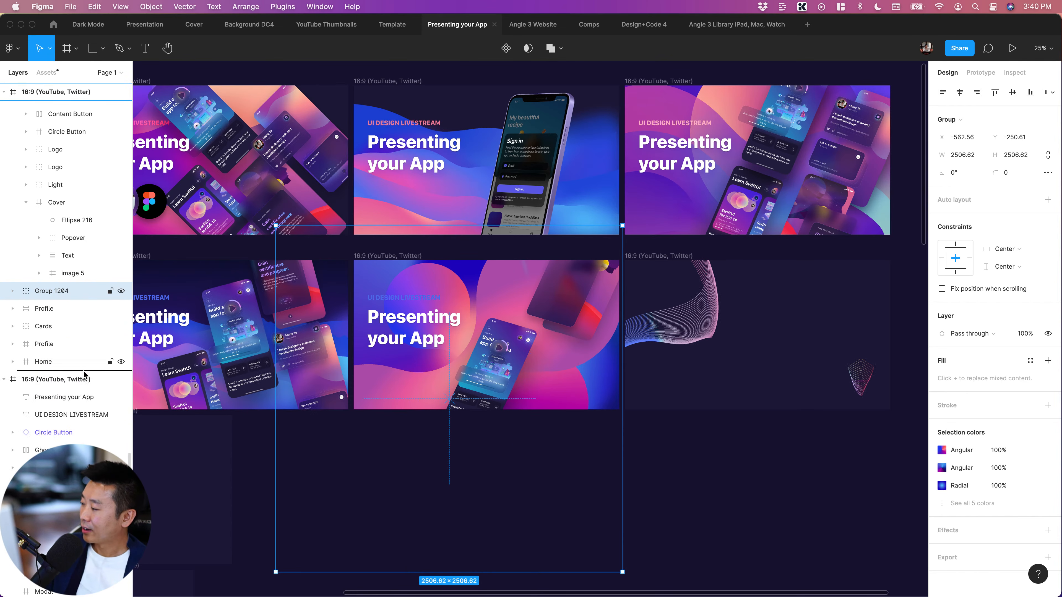
pyautogui.moveTo(832, 481); pyautogui.dragTo(815, 479)
pyautogui.click(655, 468)
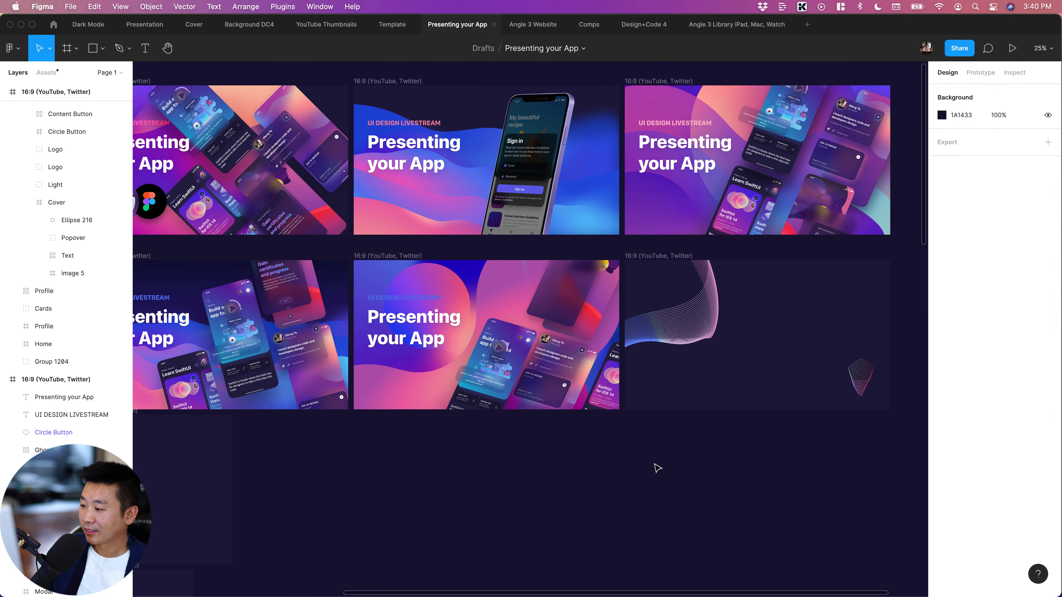
pyautogui.hscroll(-1, 658, 468)
pyautogui.press('super+equal')
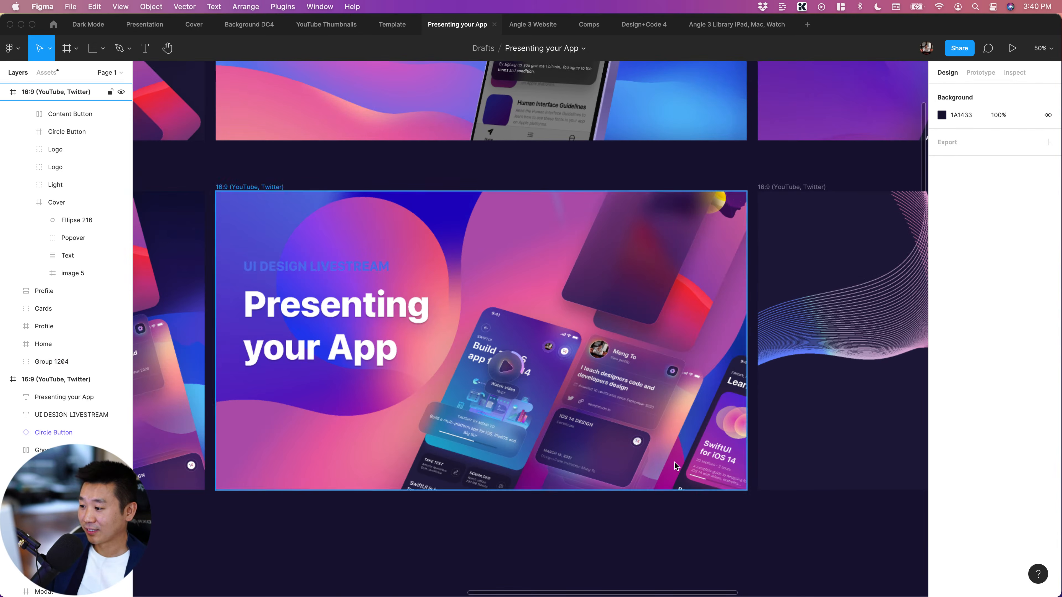
# Move the Group 1204 gradient shapes left to about X -964, Y -289, so the purple circle is cropped by the artwork's left edge
pyautogui.scroll(-1, 673, 462)
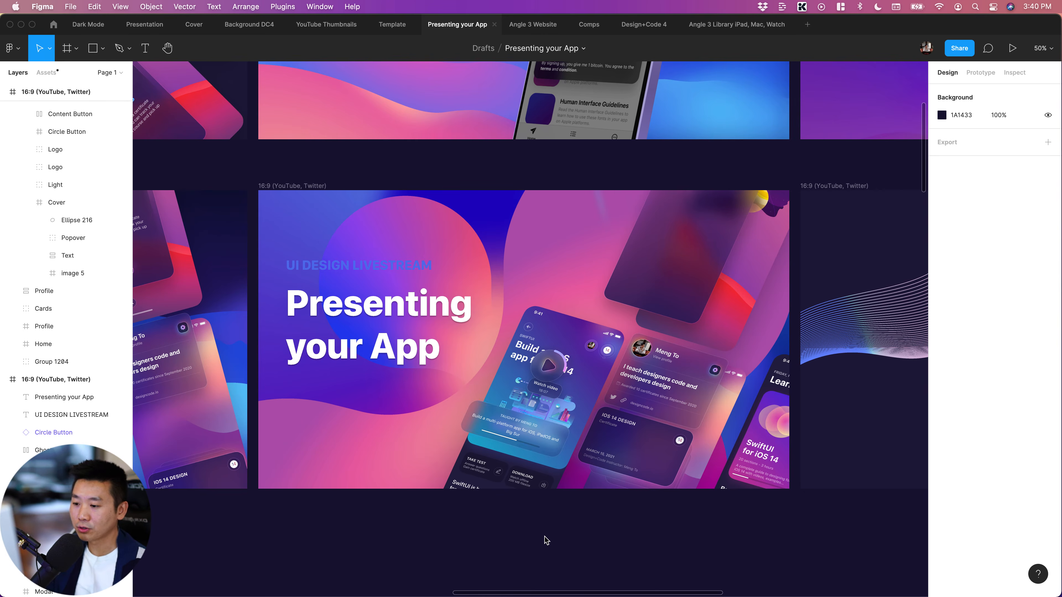
pyautogui.hscroll(5, 546, 541)
pyautogui.hscroll(-2, 546, 541)
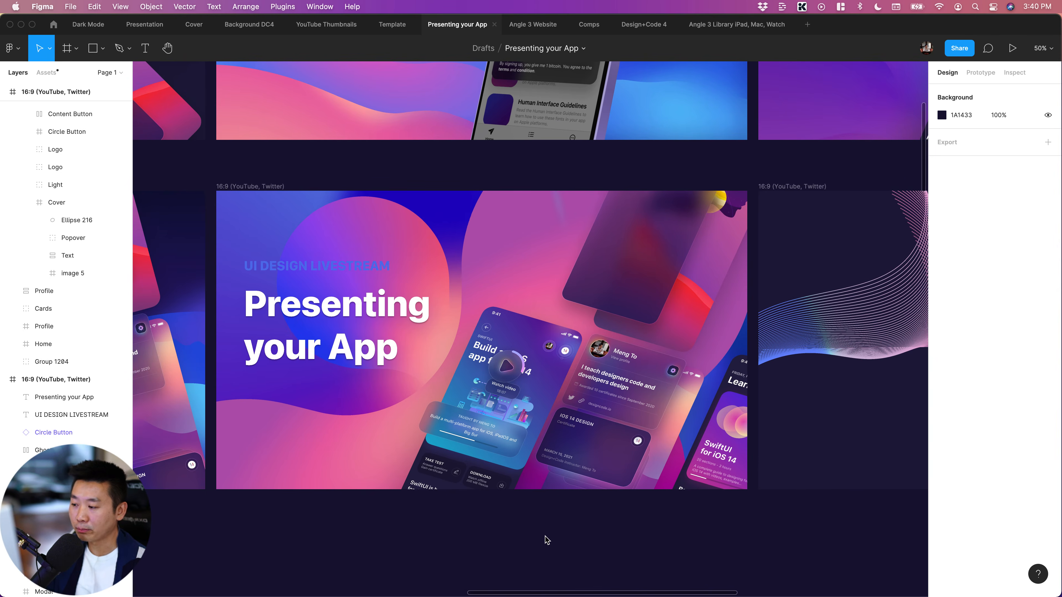
pyautogui.click(354, 434)
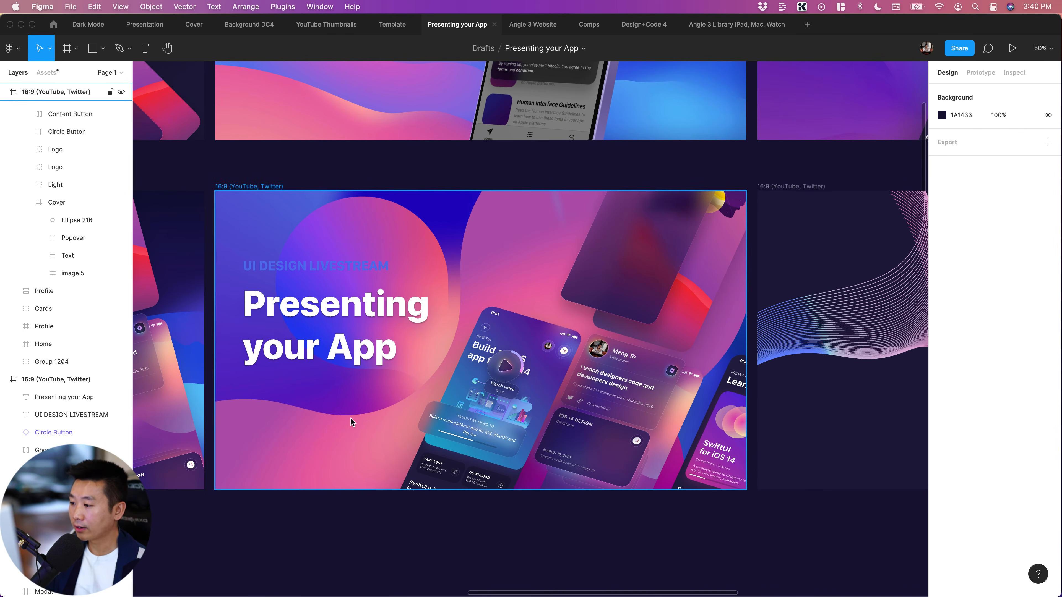
pyautogui.click(350, 417)
pyautogui.moveTo(441, 225); pyautogui.dragTo(238, 213)
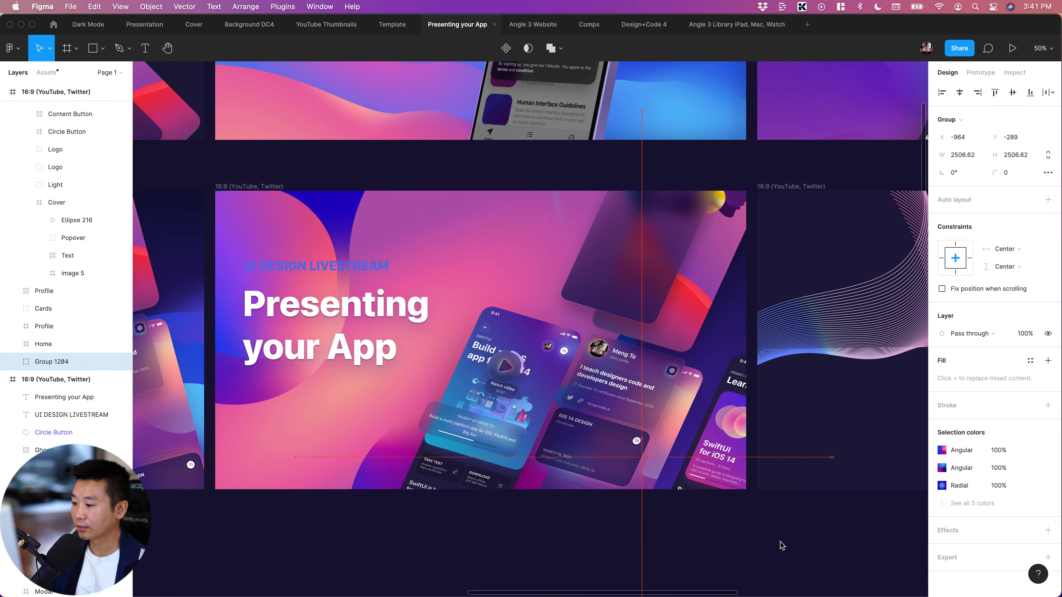
pyautogui.click(772, 542)
pyautogui.scroll(-2, 772, 542)
pyautogui.hscroll(-2, 772, 543)
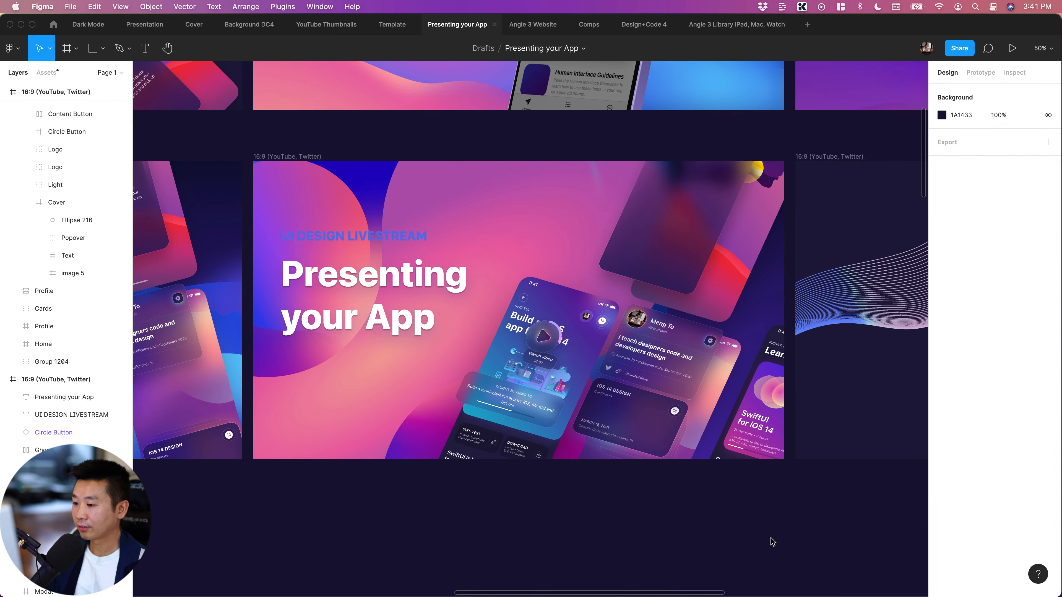
pyautogui.scroll(1, 700, 577)
pyautogui.hscroll(-2, 699, 578)
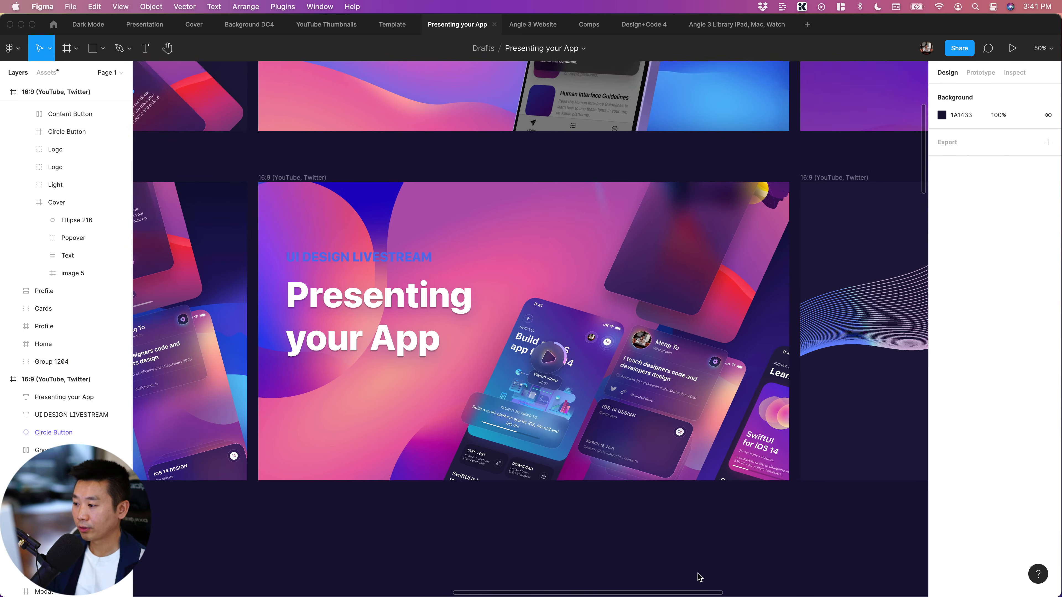
# Recolor the UI DESIGN LIVESTREAM text to the dark blue 2003BE sampled from the artwork's gradient background
pyautogui.press('-')
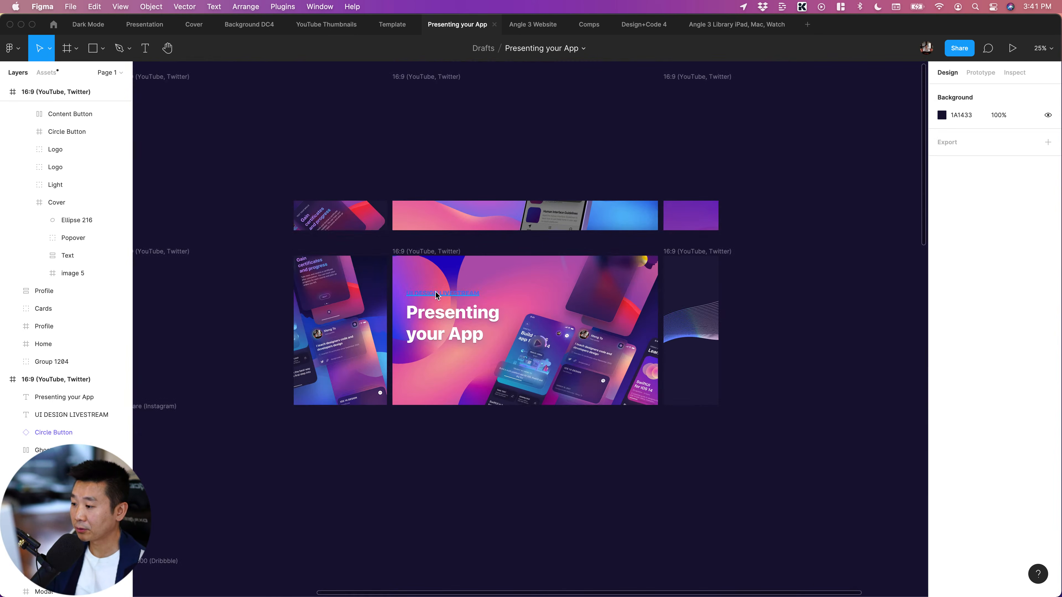
pyautogui.click(460, 295)
pyautogui.hscroll(-2, 522, 444)
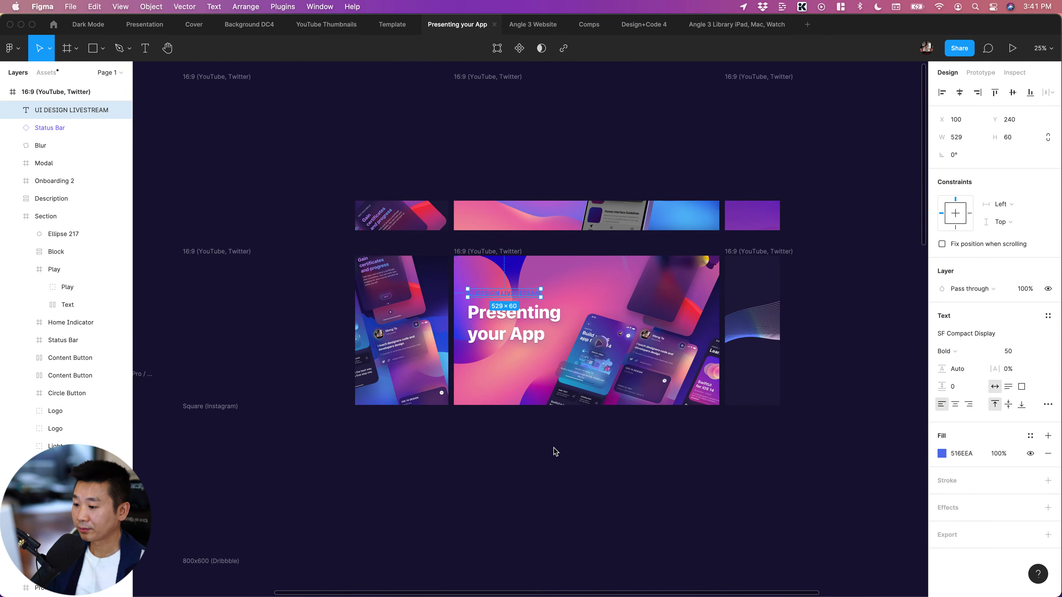
pyautogui.scroll(2, 554, 451)
pyautogui.hscroll(-1, 554, 451)
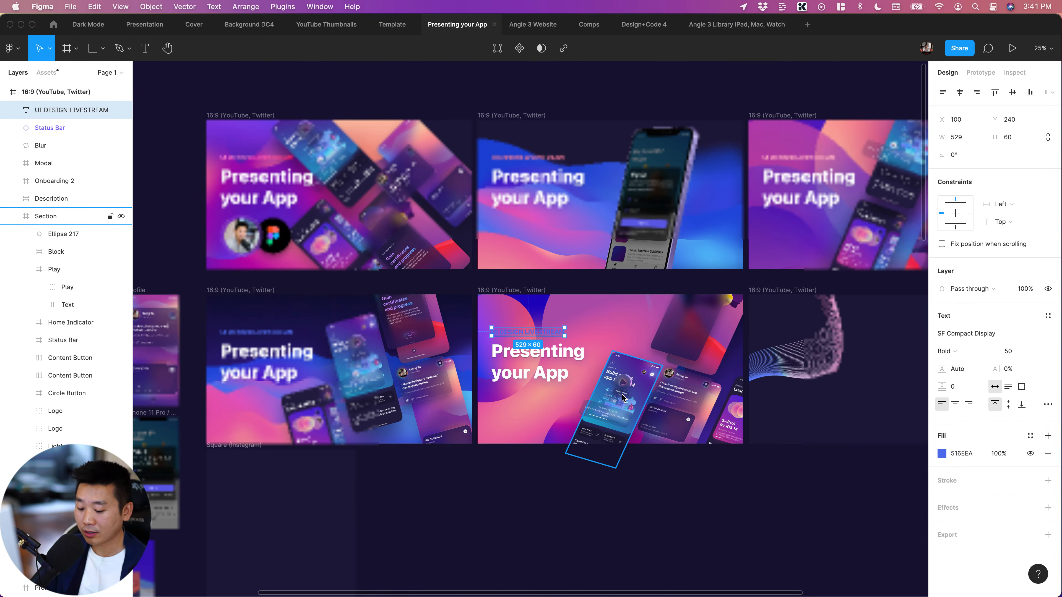
pyautogui.press('+')
pyautogui.hscroll(3, 640, 389)
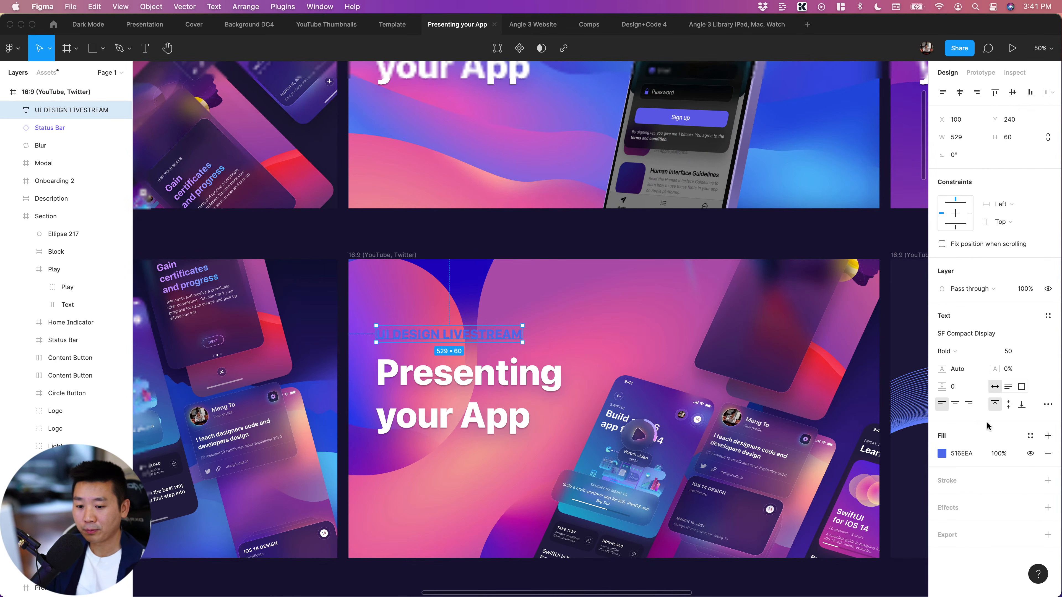
pyautogui.click(469, 272)
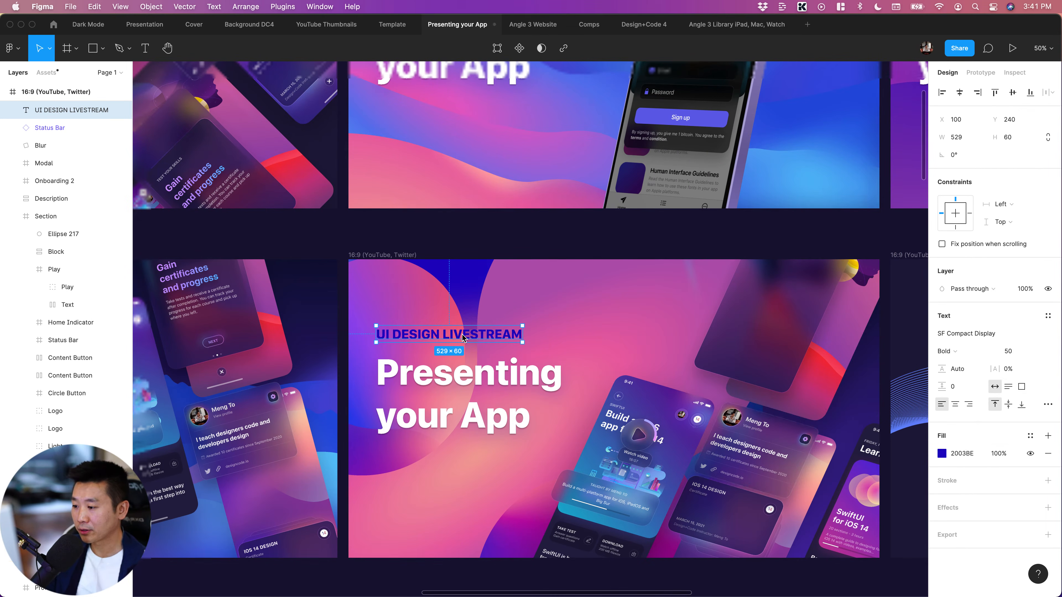
pyautogui.click(592, 585)
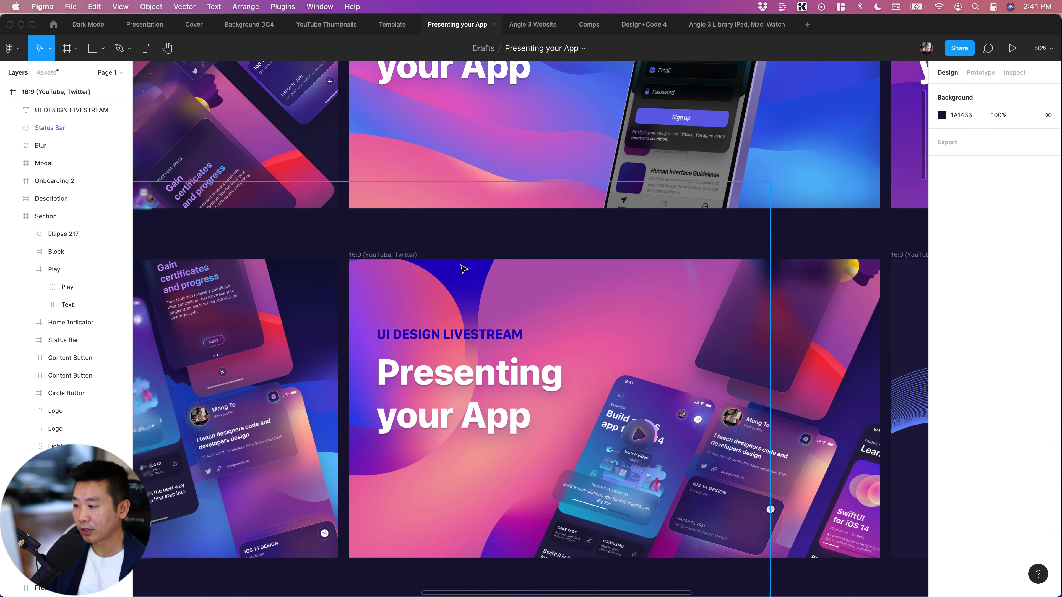
pyautogui.hscroll(-1, 461, 269)
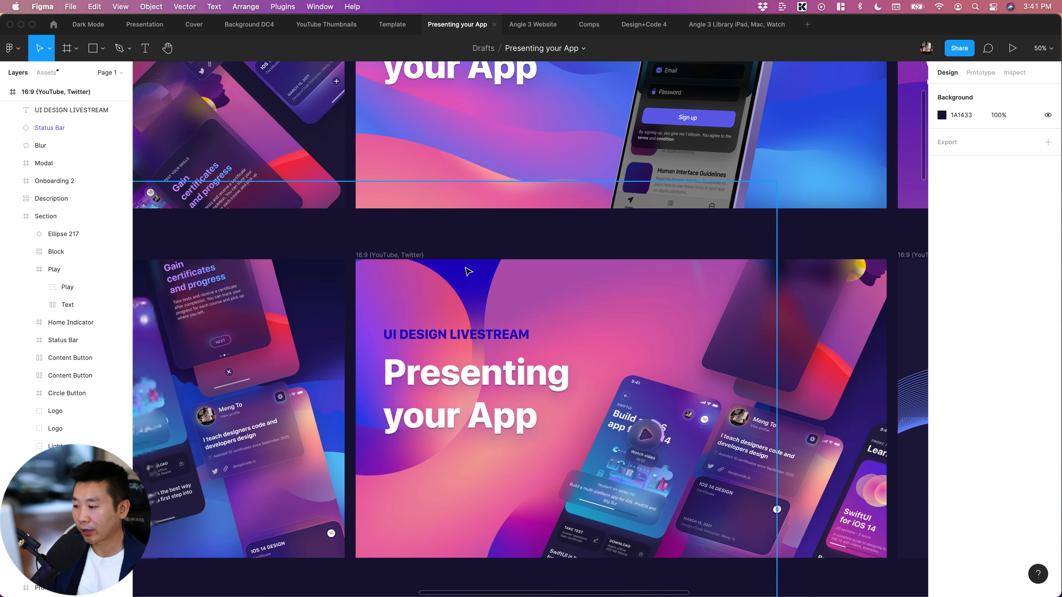
pyautogui.scroll(-3, 468, 272)
pyautogui.hscroll(3, 468, 272)
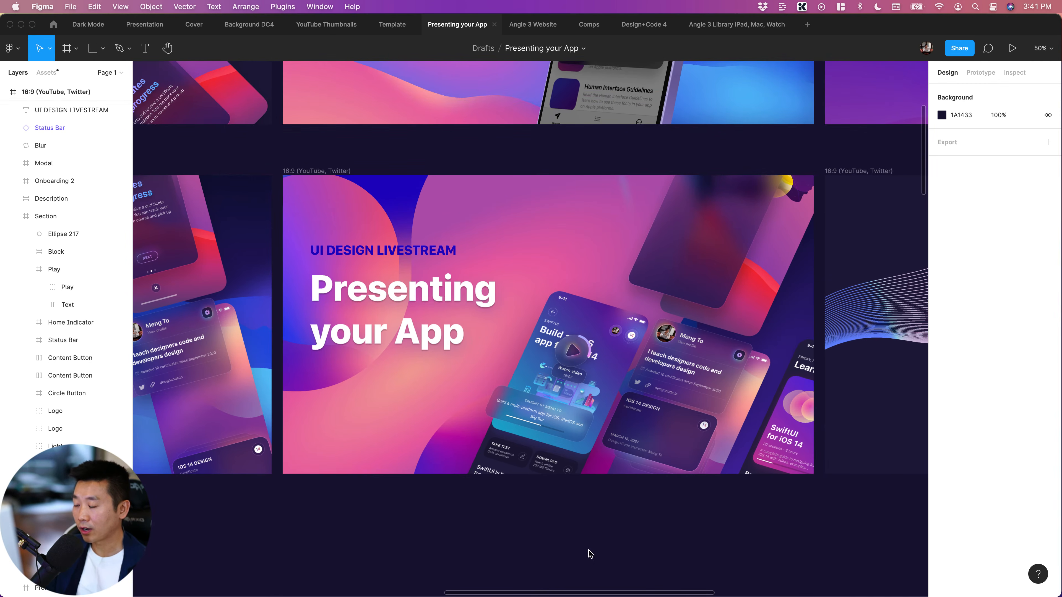
# Delete both line-pattern groups from the neighbouring 16:9 frame, leaving it empty
pyautogui.hscroll(5, 717, 530)
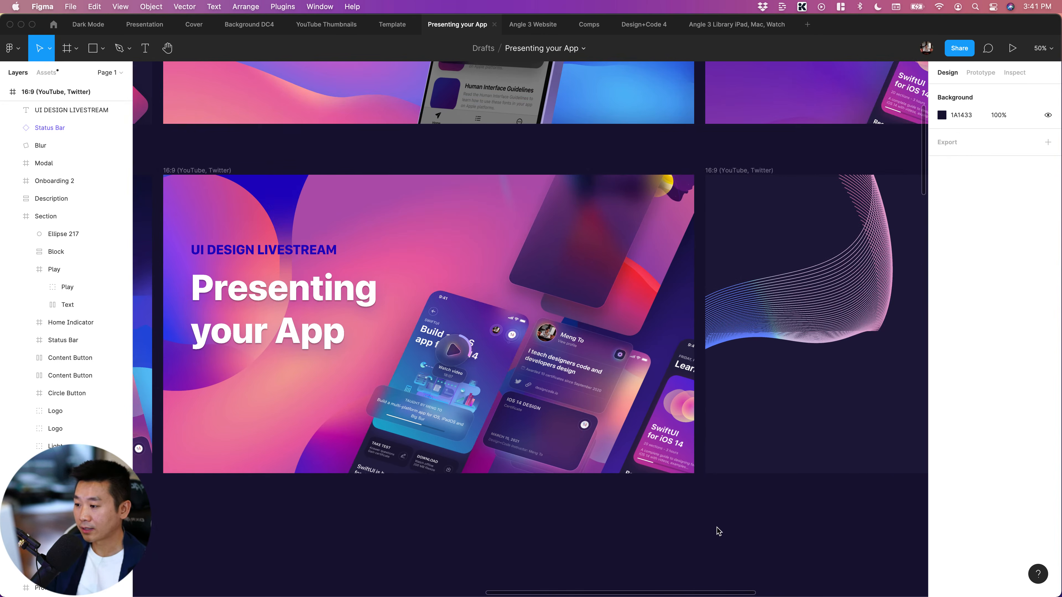
pyautogui.hscroll(4, 719, 532)
pyautogui.hscroll(15, 718, 532)
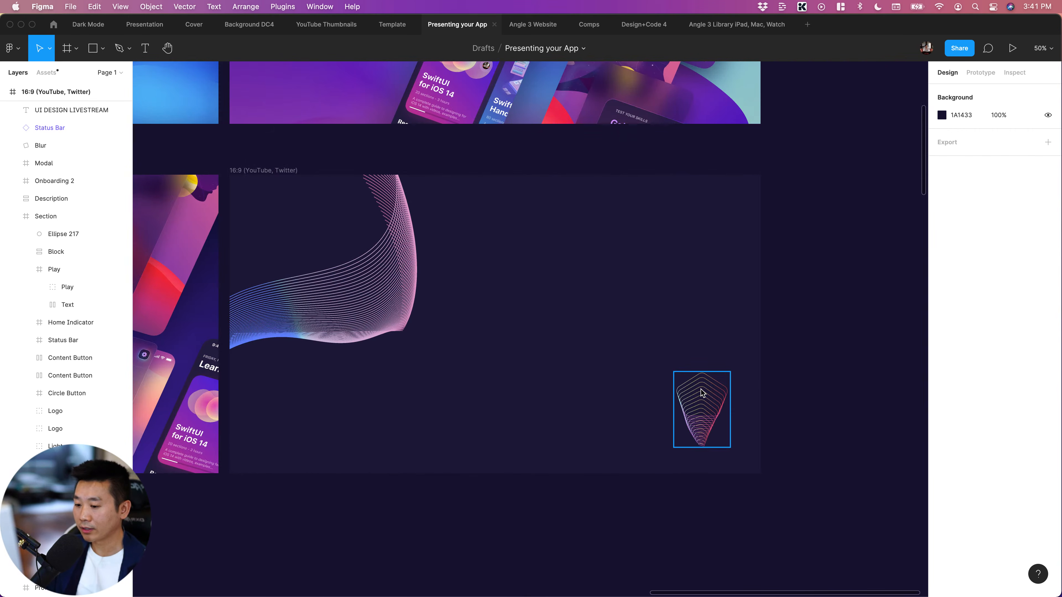
pyautogui.keyDown('shift'); pyautogui.click(337, 269); pyautogui.keyUp('shift')
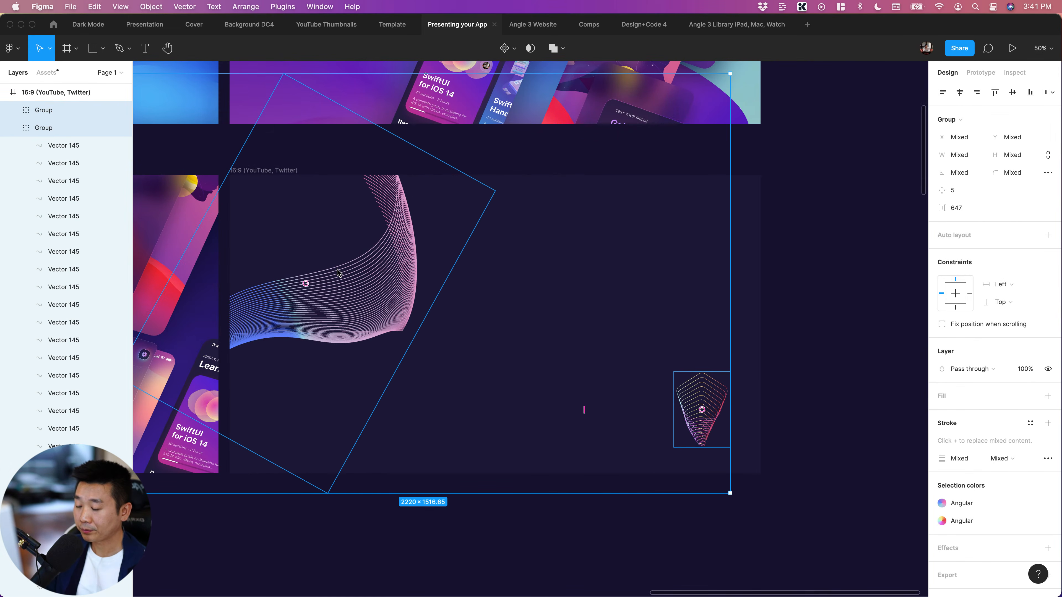
pyautogui.press('Delete')
pyautogui.hscroll(-5, 837, 308)
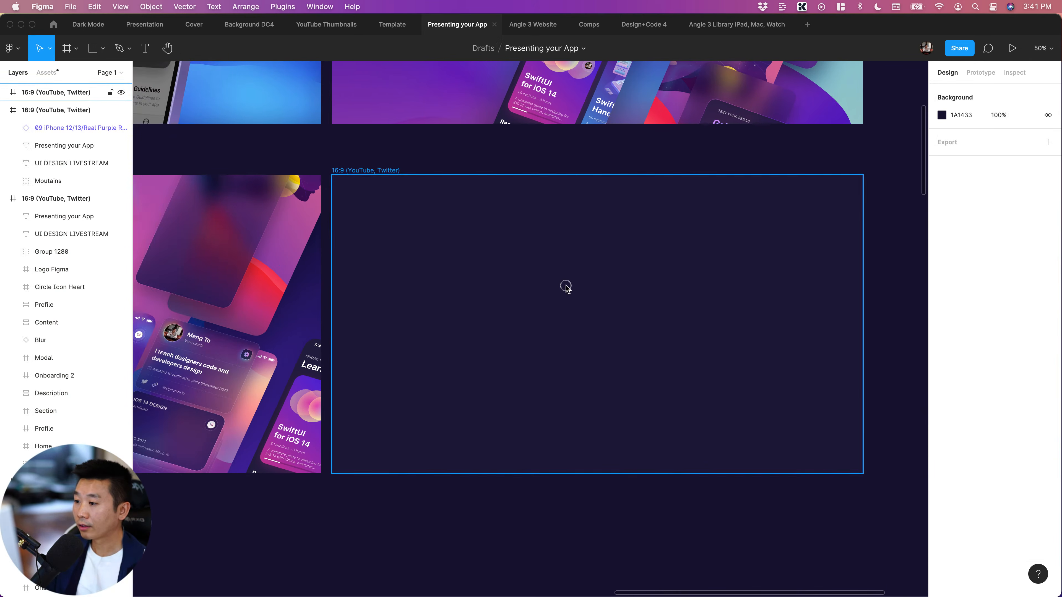
# Collapse the expanded layers of the two 16:9 frames listed just below the empty frame
pyautogui.click(736, 299)
pyautogui.hscroll(5, 736, 299)
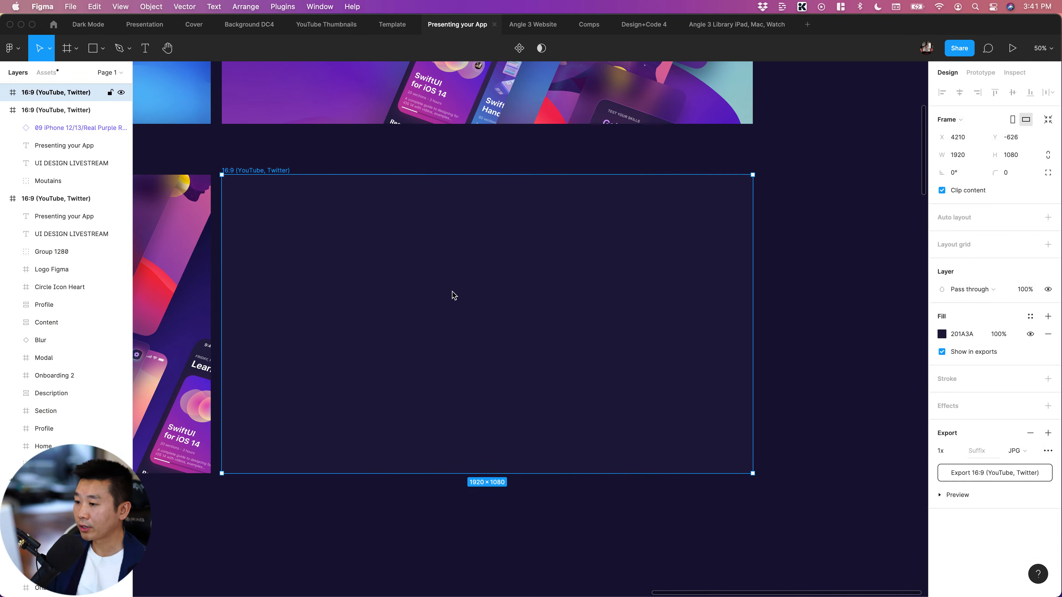
pyautogui.hscroll(-2, 452, 292)
pyautogui.scroll(1, 451, 292)
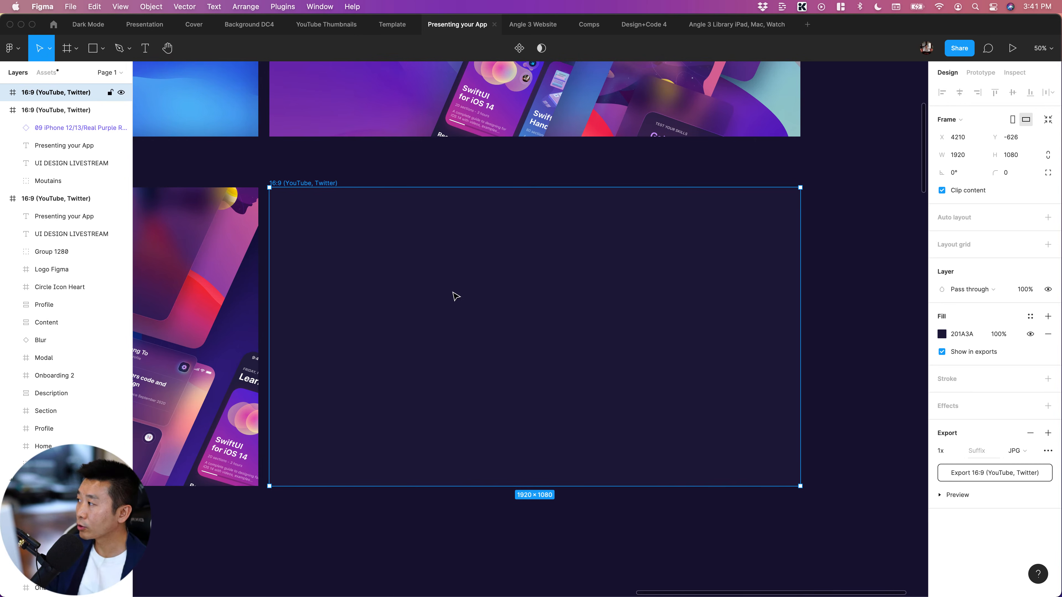
pyautogui.click(4, 110)
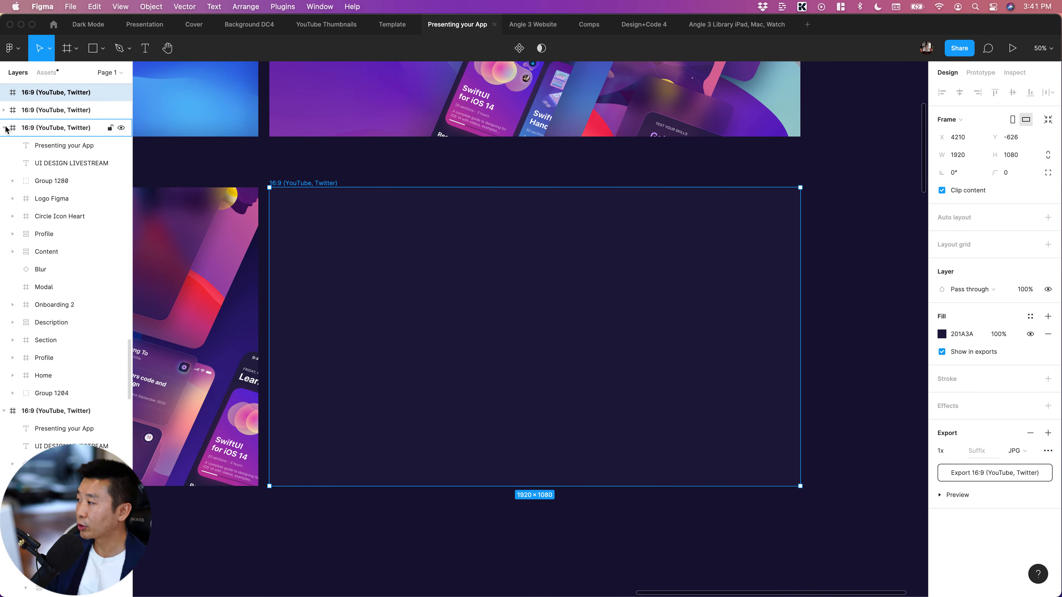
pyautogui.click(5, 128)
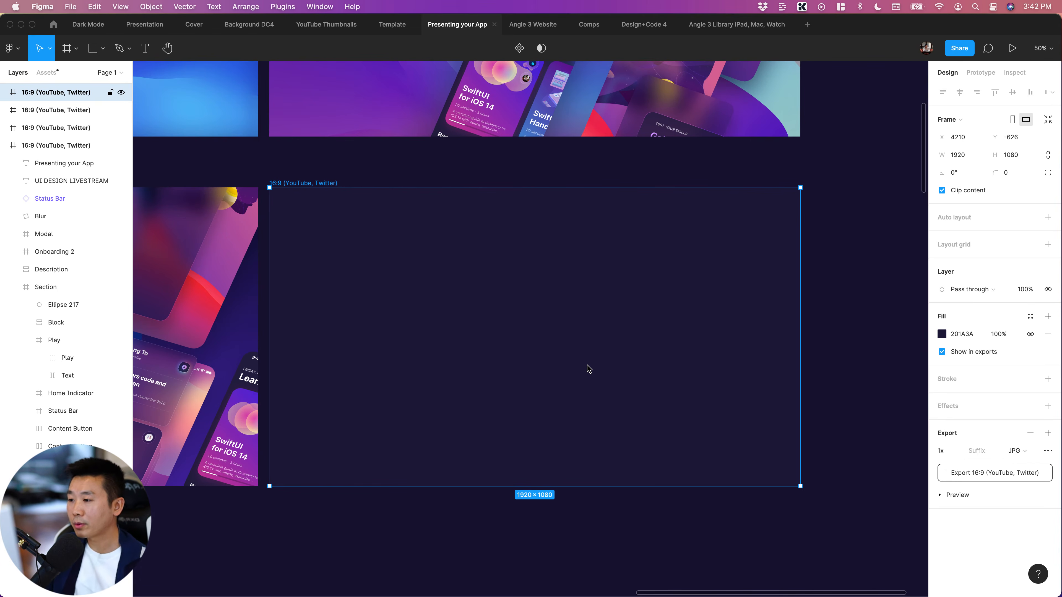
pyautogui.click(527, 173)
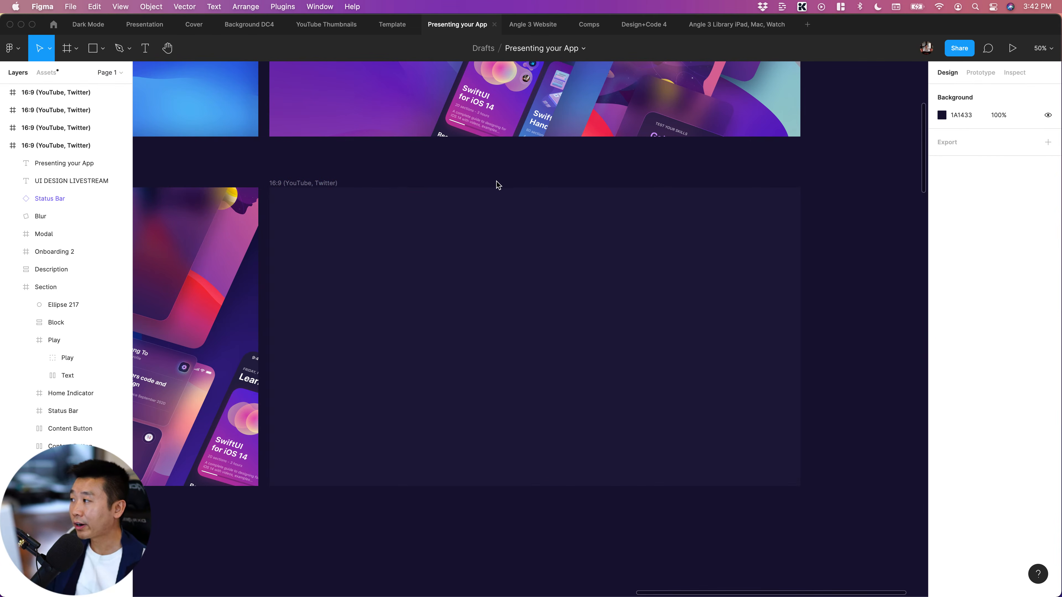
# Clear the old asset search, check which team libraries are enabled, and search the assets for "macbook pro"
pyautogui.click(46, 74)
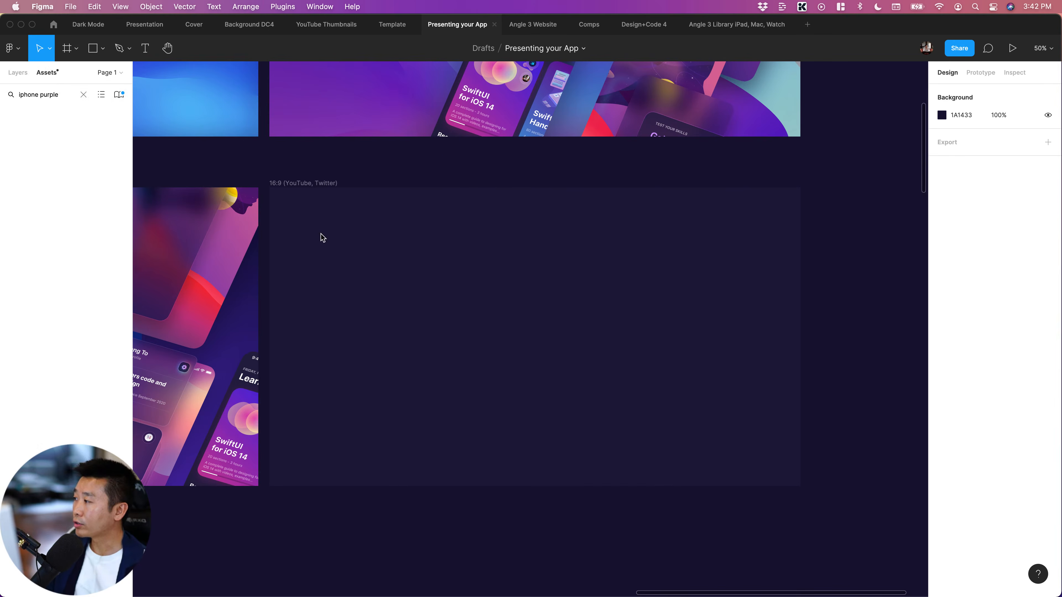
pyautogui.click(84, 94)
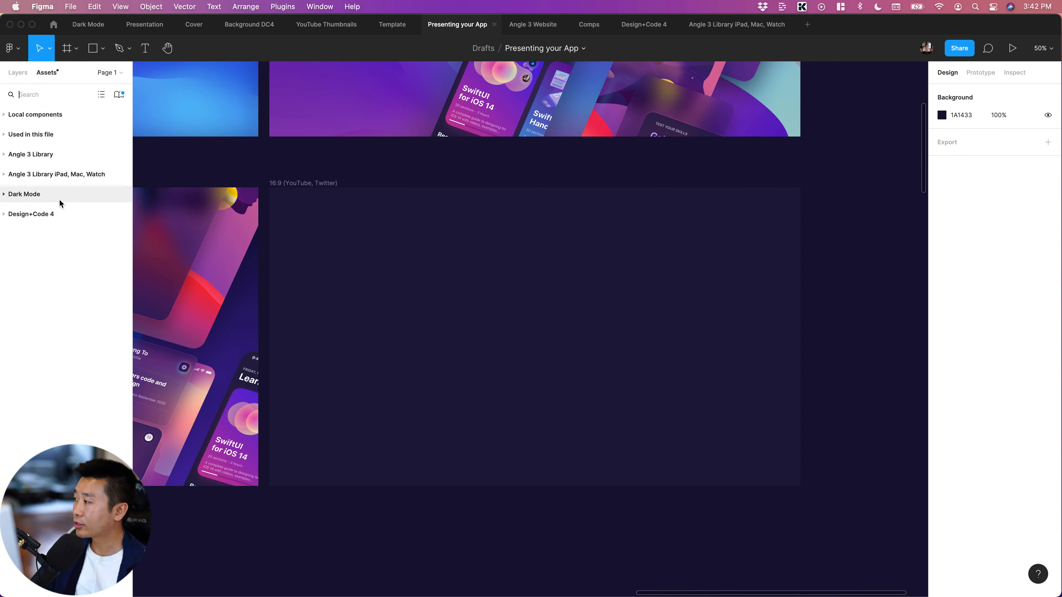
pyautogui.click(119, 94)
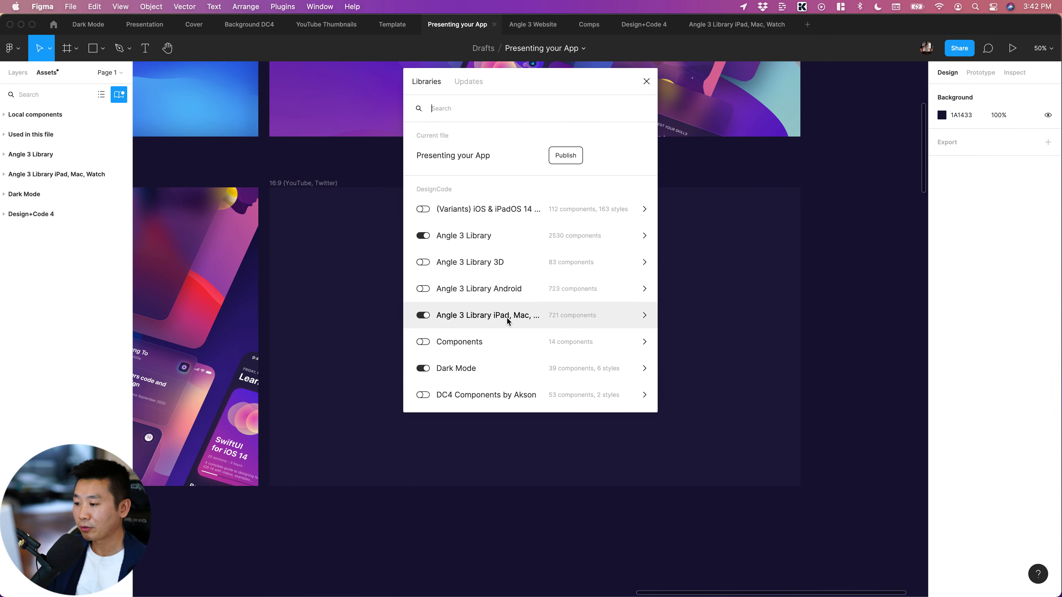
pyautogui.click(646, 81)
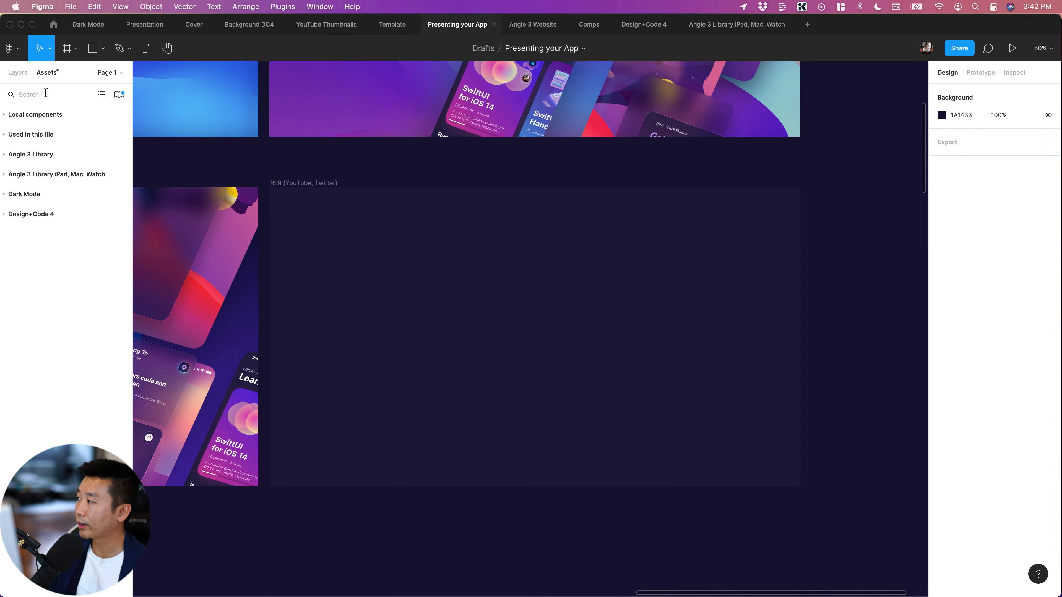
pyautogui.write('mac')
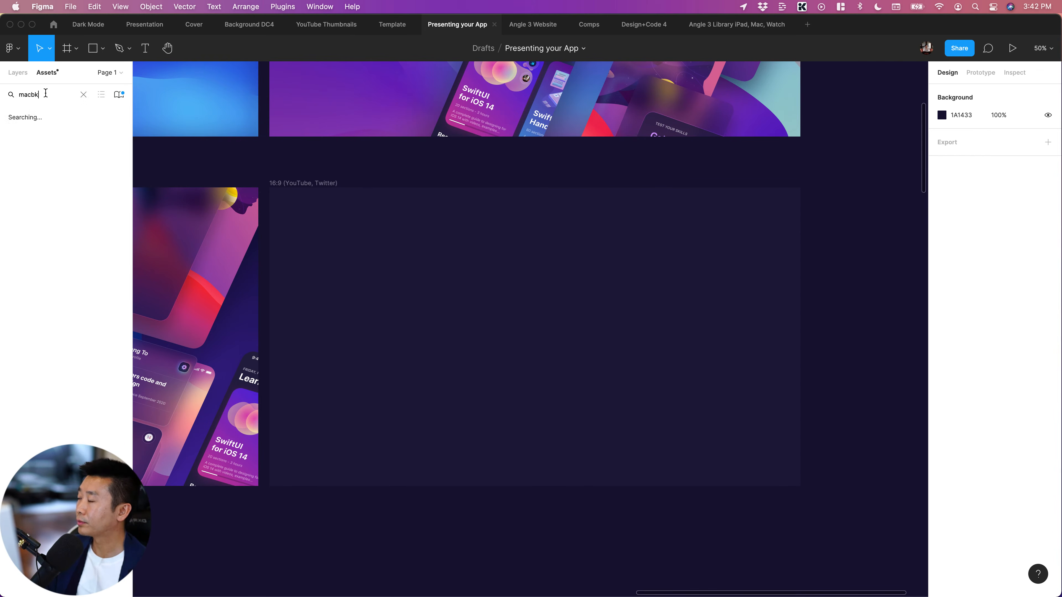
pyautogui.write('book pro')
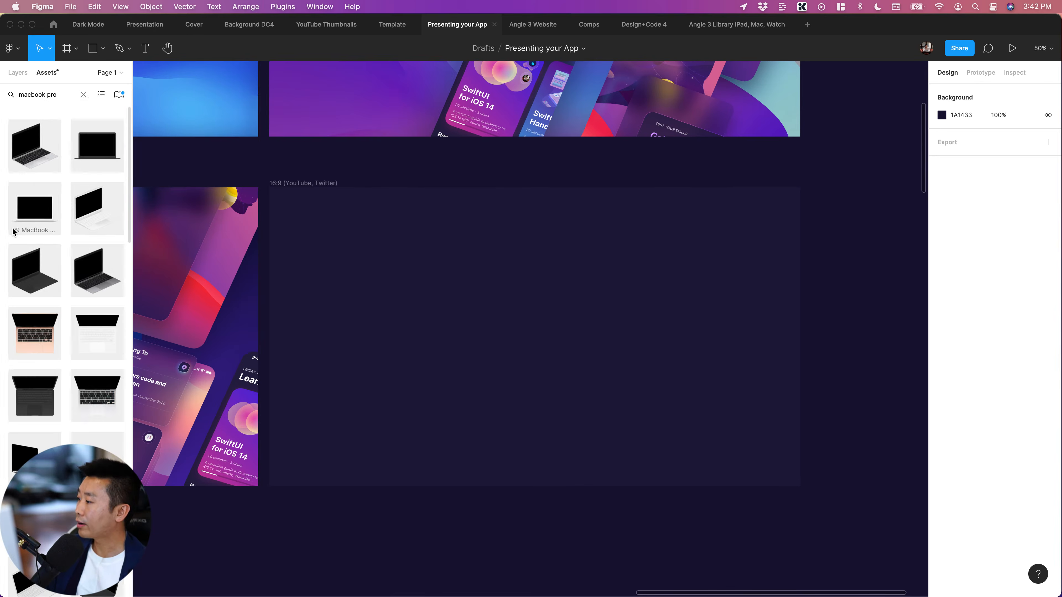
# Place the angled Real Silver MacBook Pro mockup in the empty 16:9 frame, right of centre at X 646, Y 58
pyautogui.moveTo(46, 400); pyautogui.dragTo(634, 373)
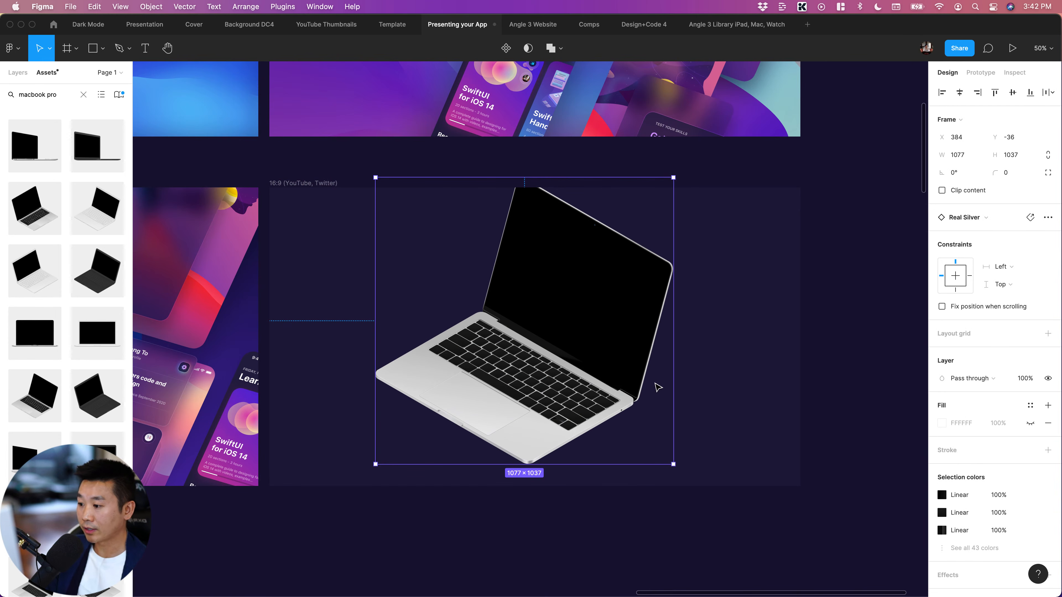
pyautogui.moveTo(595, 368); pyautogui.dragTo(547, 391)
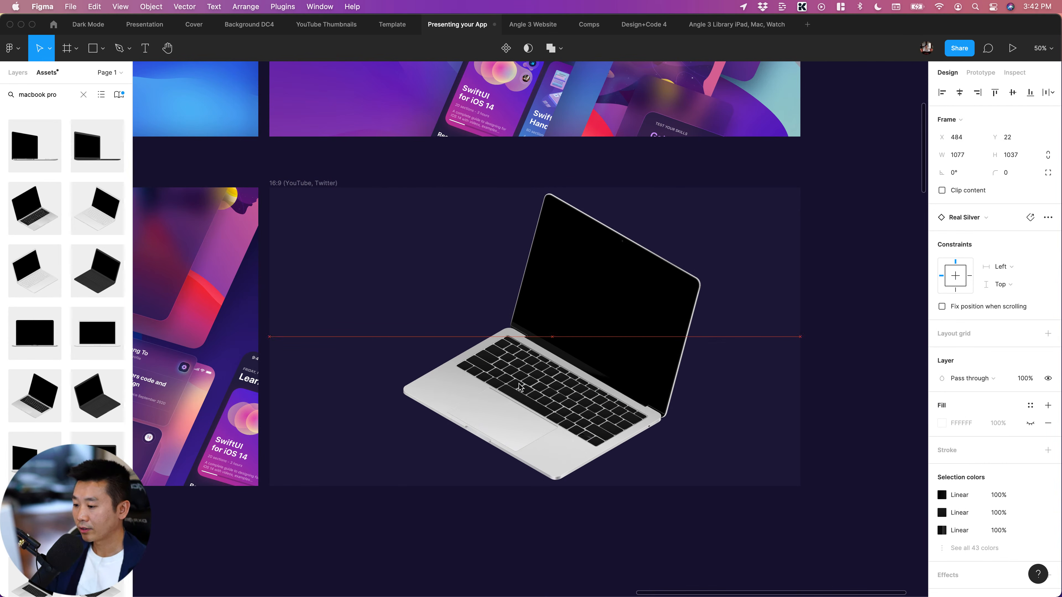
pyautogui.moveTo(584, 407); pyautogui.dragTo(596, 401)
pyautogui.press('Escape')
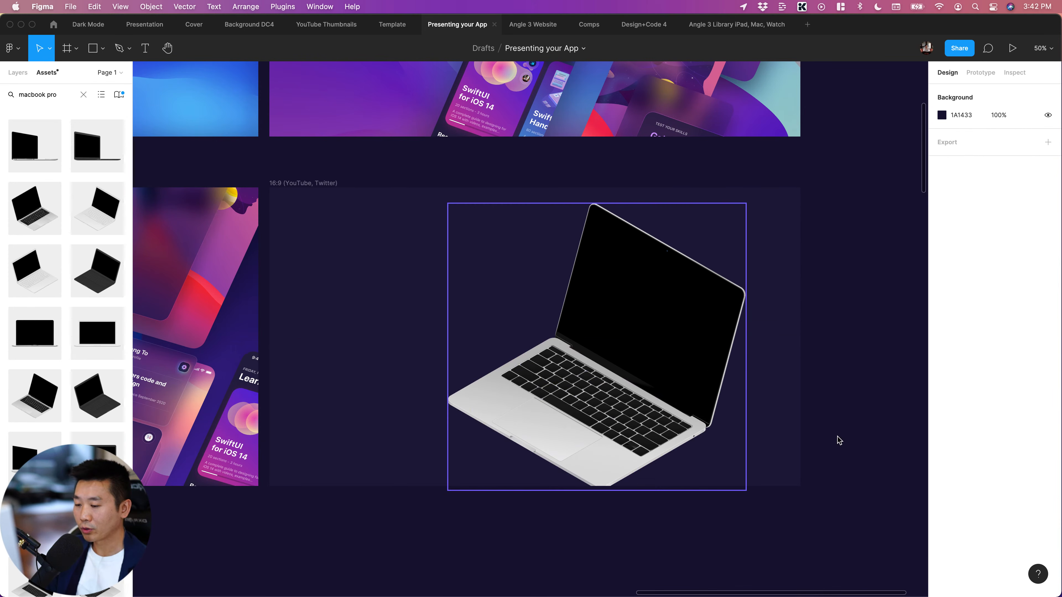
# Swap the MacBook Pro instance for the Real Space Gray version with the same orientation
pyautogui.click(575, 342)
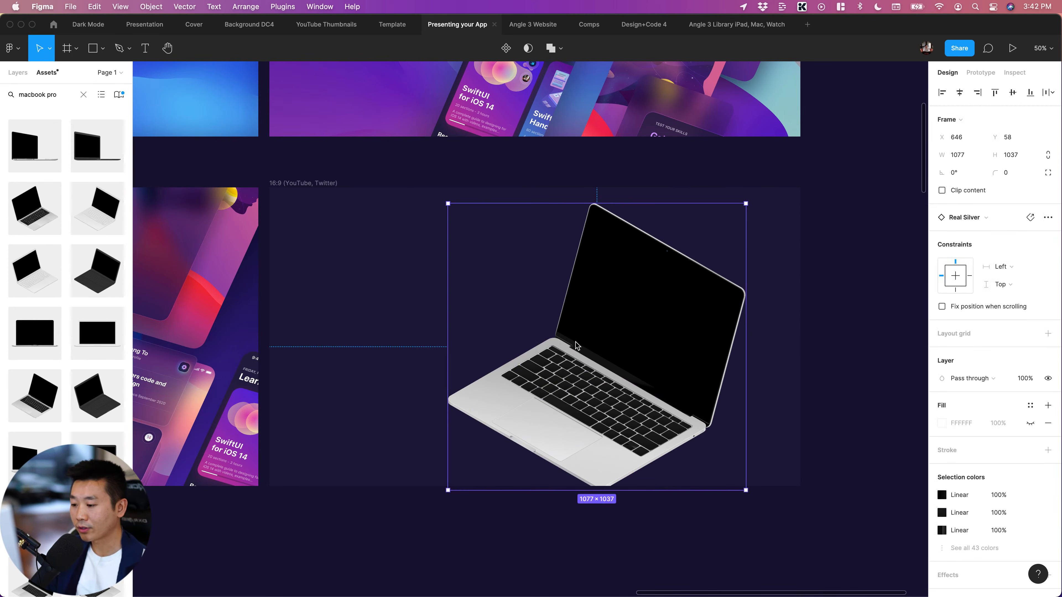
pyautogui.click(970, 217)
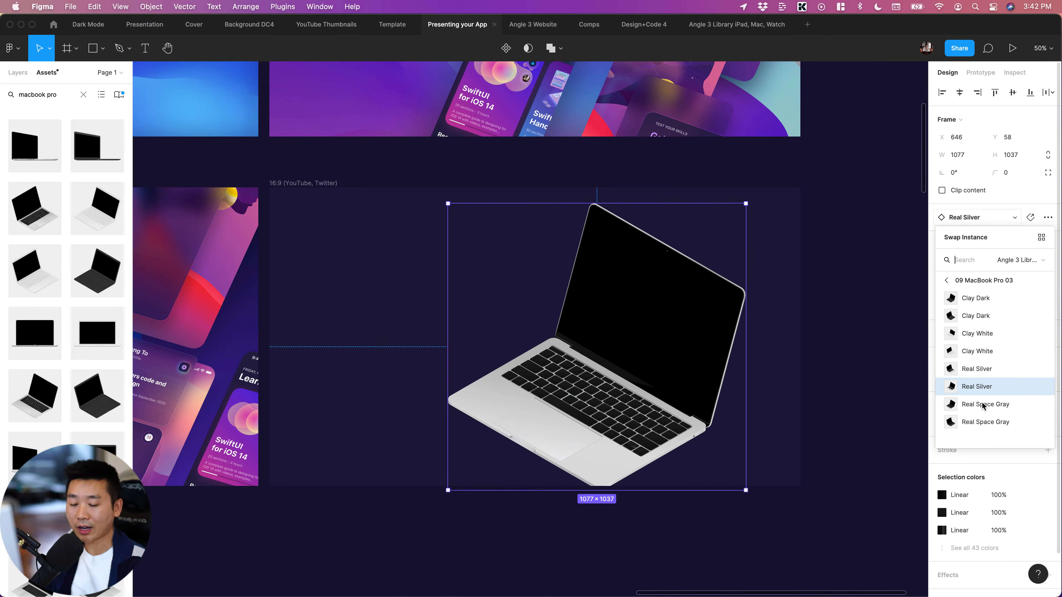
pyautogui.click(969, 410)
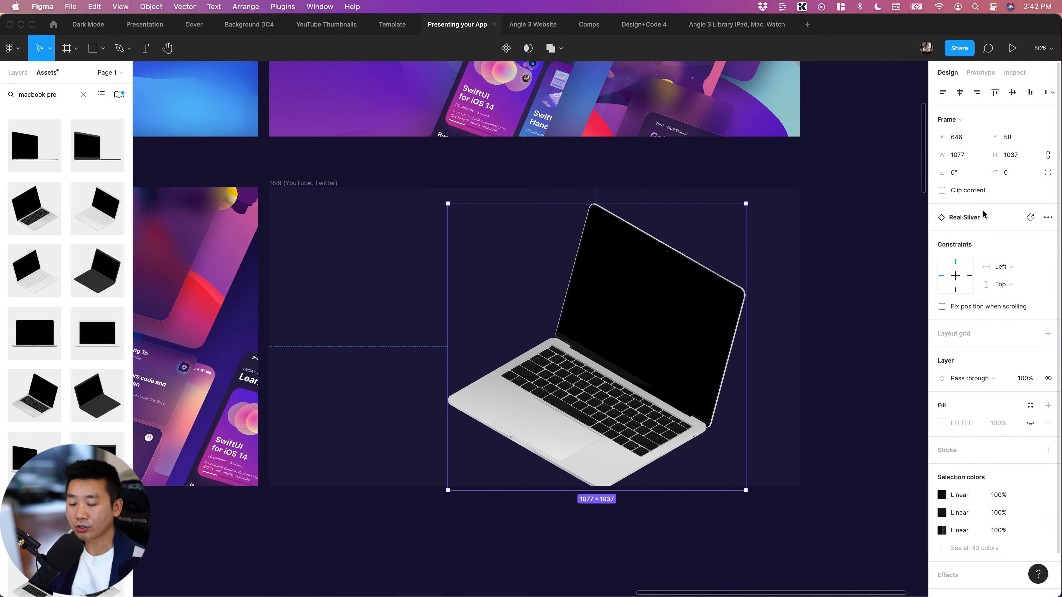
# Try the Clay White and Clay Dark versions of the MacBook Pro instance, ending with the mirrored Clay Dark one
pyautogui.click(968, 221)
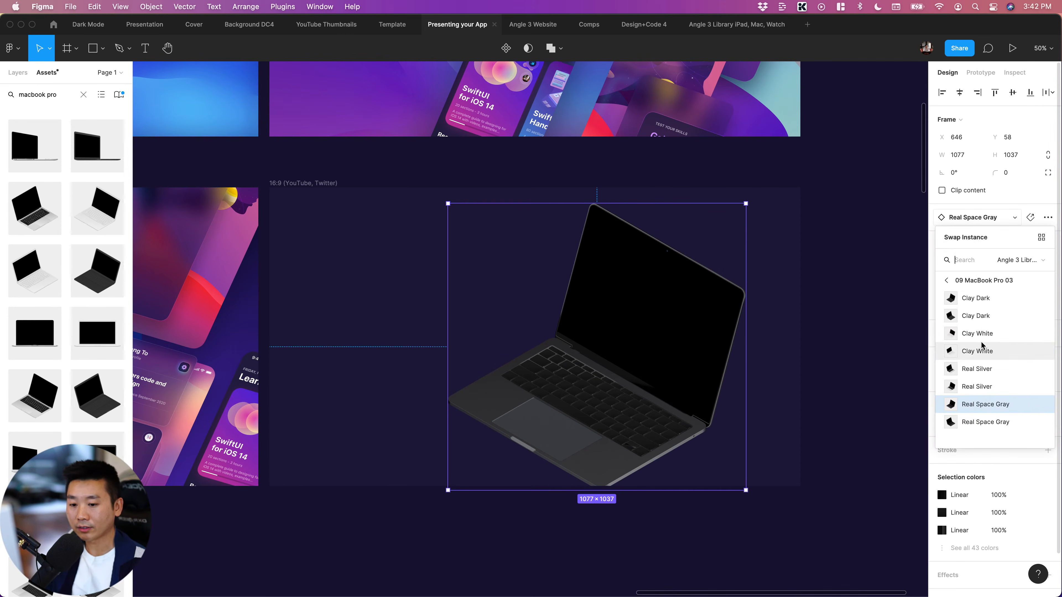
pyautogui.click(979, 334)
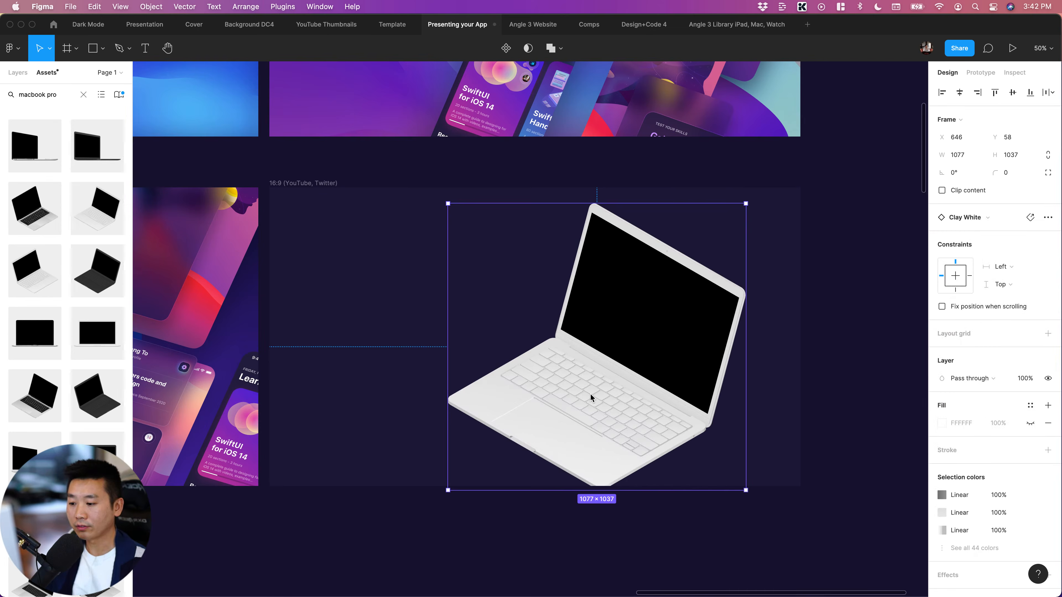
pyautogui.click(969, 219)
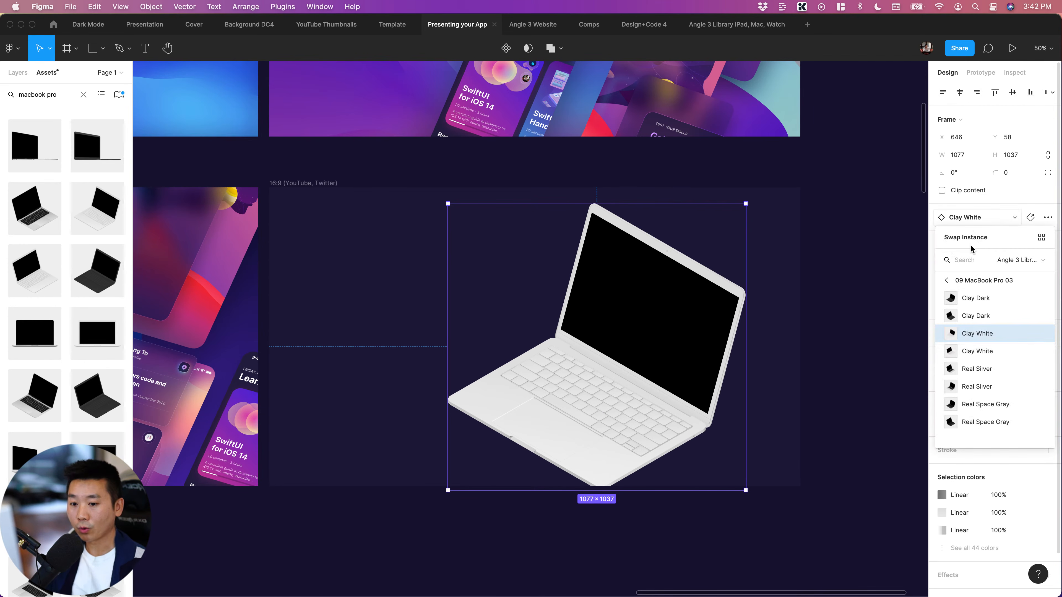
pyautogui.click(965, 299)
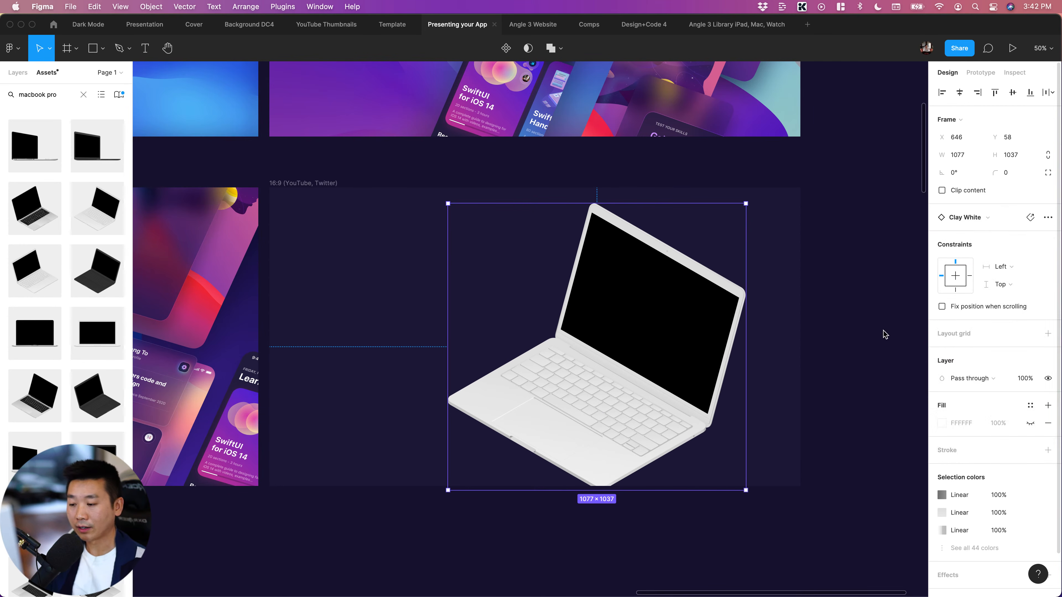
pyautogui.click(967, 219)
pyautogui.click(958, 317)
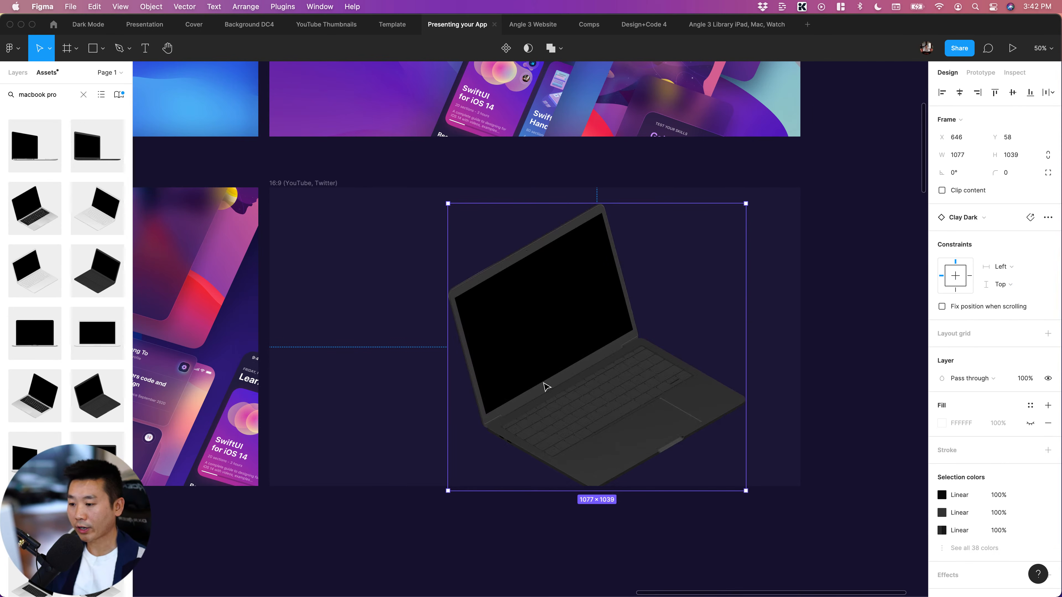
pyautogui.hscroll(2, 807, 422)
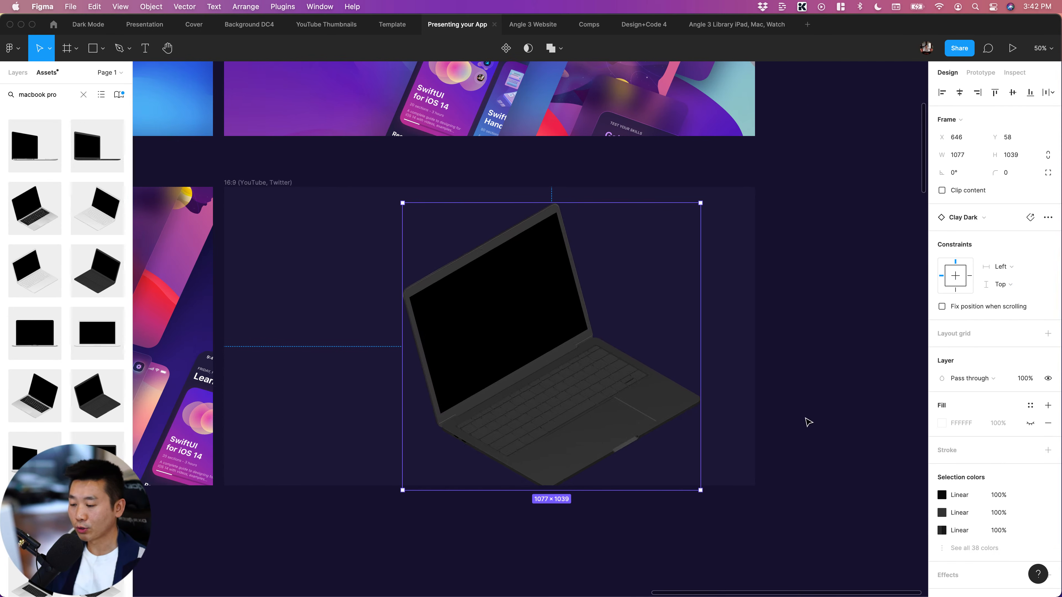
# Delete the MacBook Pro mockup from the 16:9 frame
pyautogui.doubleClick(493, 340)
pyautogui.press('Escape')
pyautogui.click(586, 389)
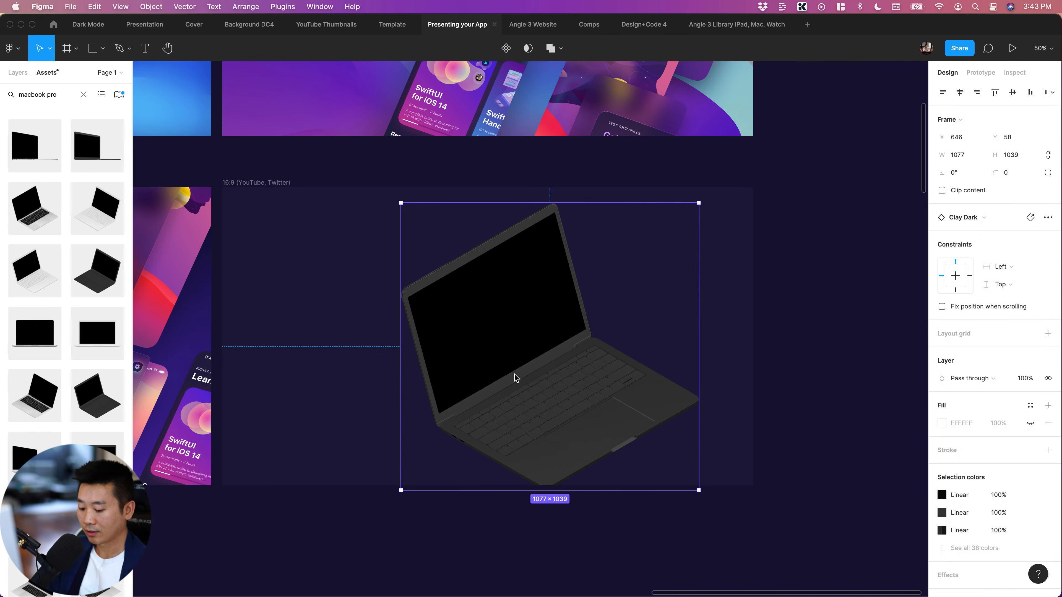
pyautogui.press('Delete')
# Search the assets for "iphone", refine the search to "iphone purple", and browse the mockups for angled iPhone 12 views
pyautogui.tripleClick(70, 96)
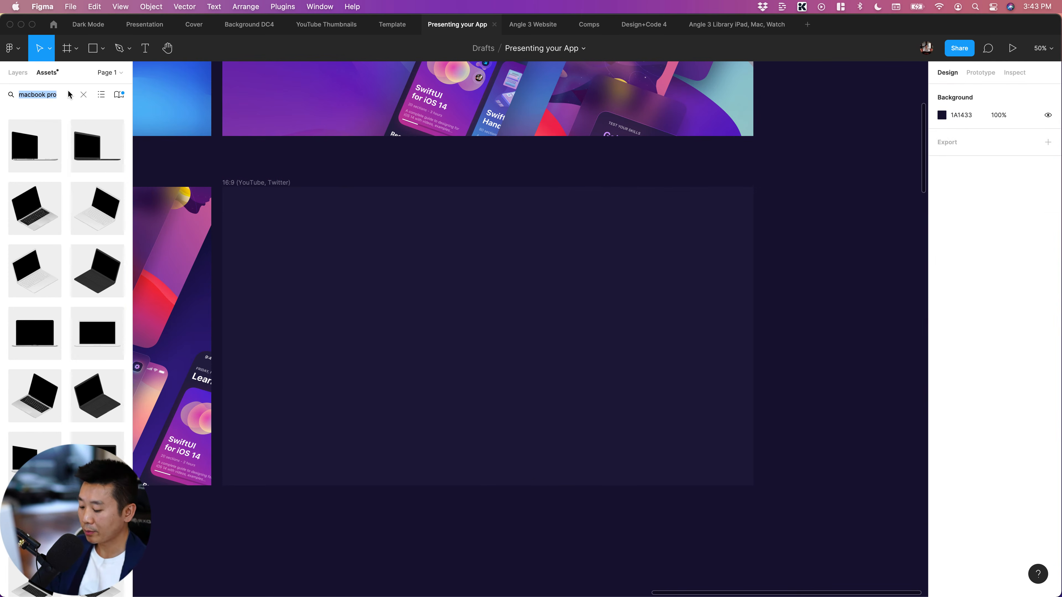
pyautogui.write('iphone')
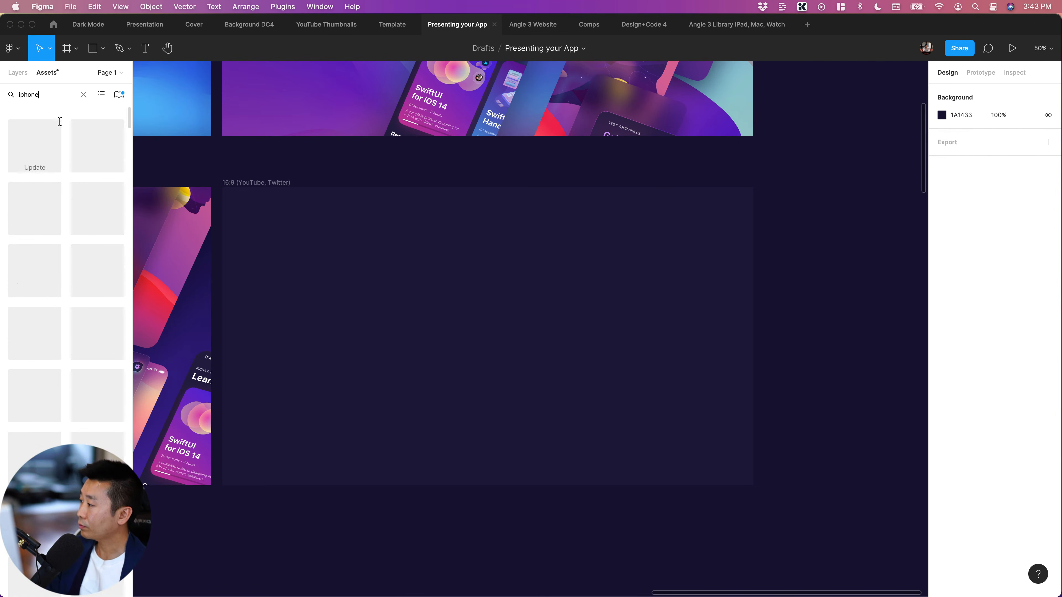
pyautogui.scroll(-5, 99, 273)
pyautogui.scroll(-10, 100, 274)
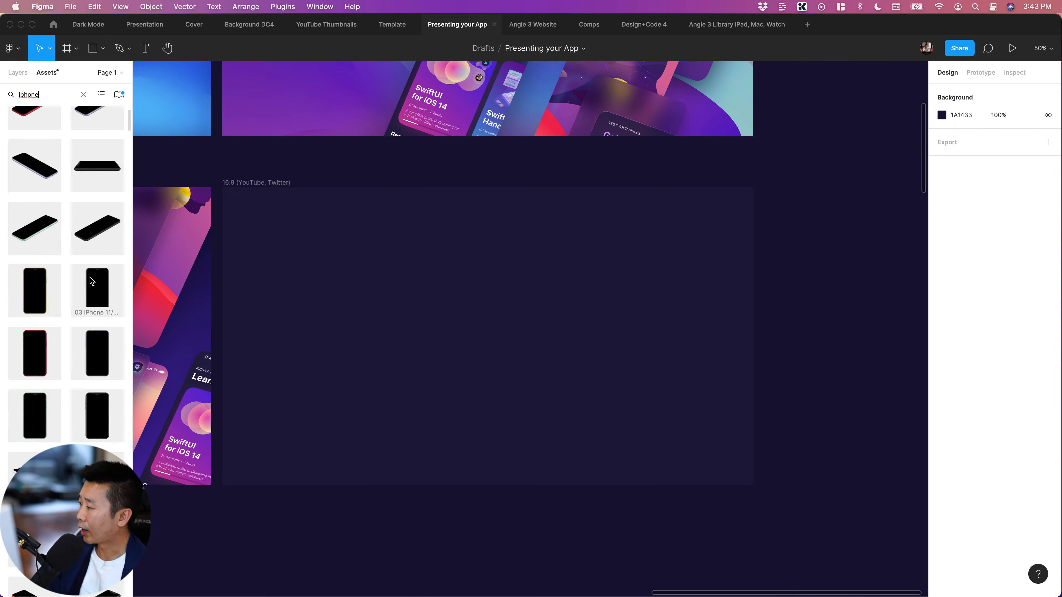
pyautogui.scroll(-10, 93, 275)
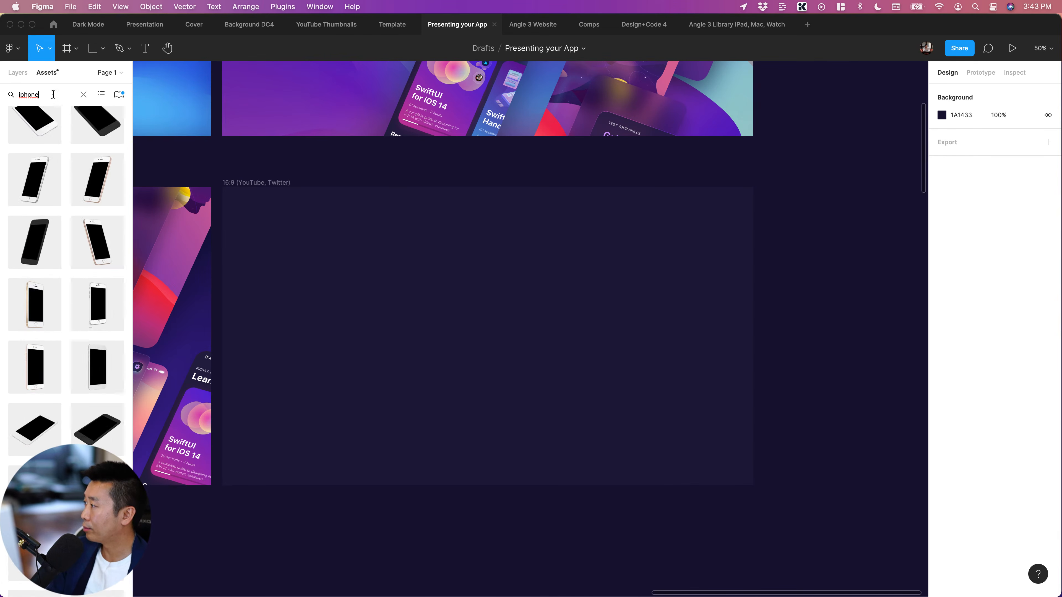
pyautogui.write('purple')
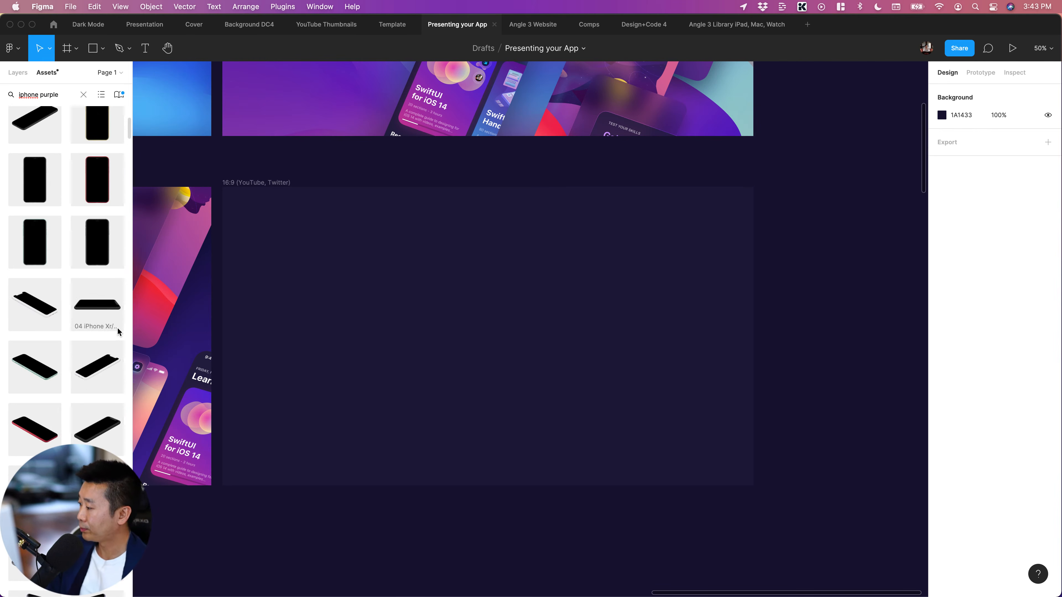
pyautogui.scroll(-5, 67, 427)
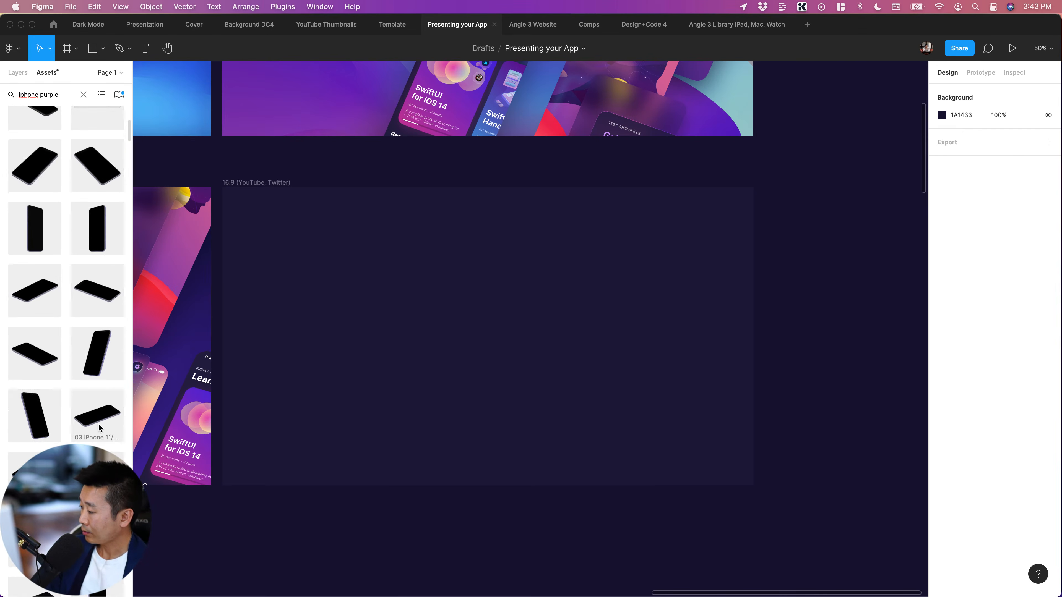
pyautogui.scroll(-8, 97, 425)
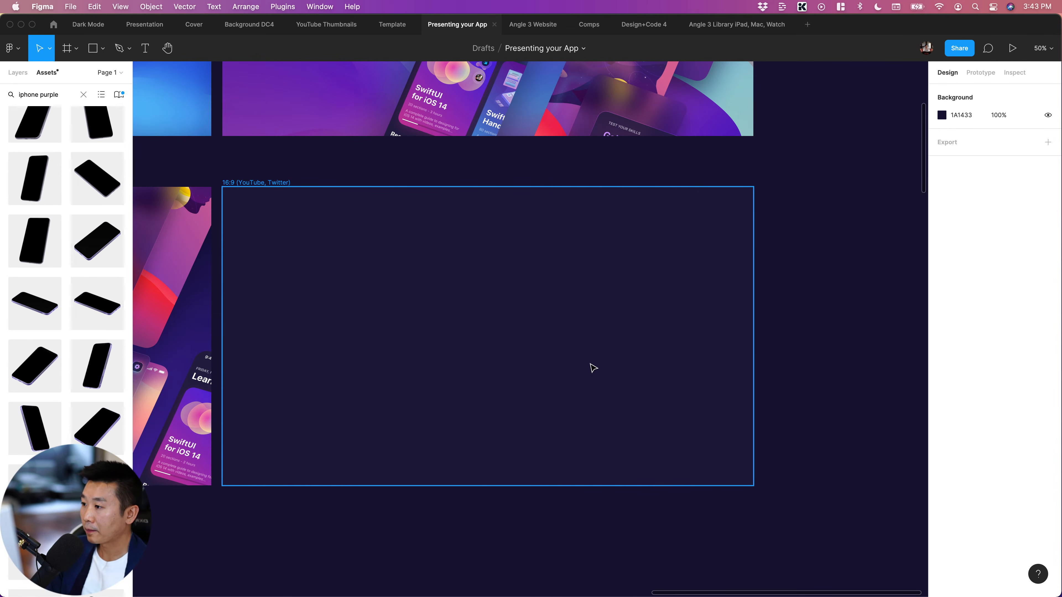
# Place two Real Purple Right iPhone 12 mockups in the empty 16:9 frame: the upright one at X 1078, Y 39, the reclining one to its left
pyautogui.moveTo(88, 358); pyautogui.dragTo(585, 310)
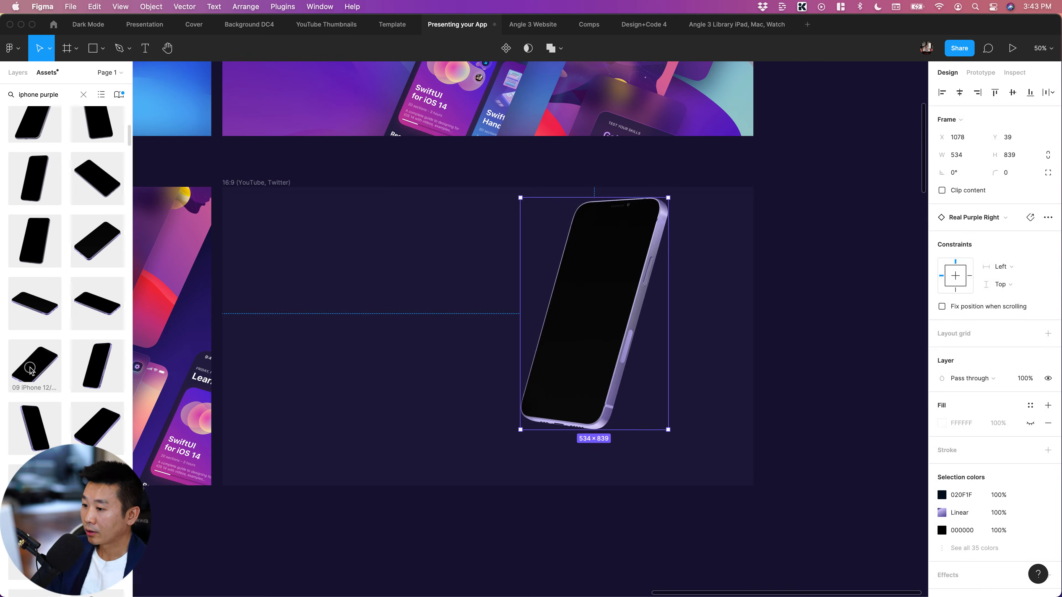
pyautogui.moveTo(31, 369); pyautogui.dragTo(380, 350)
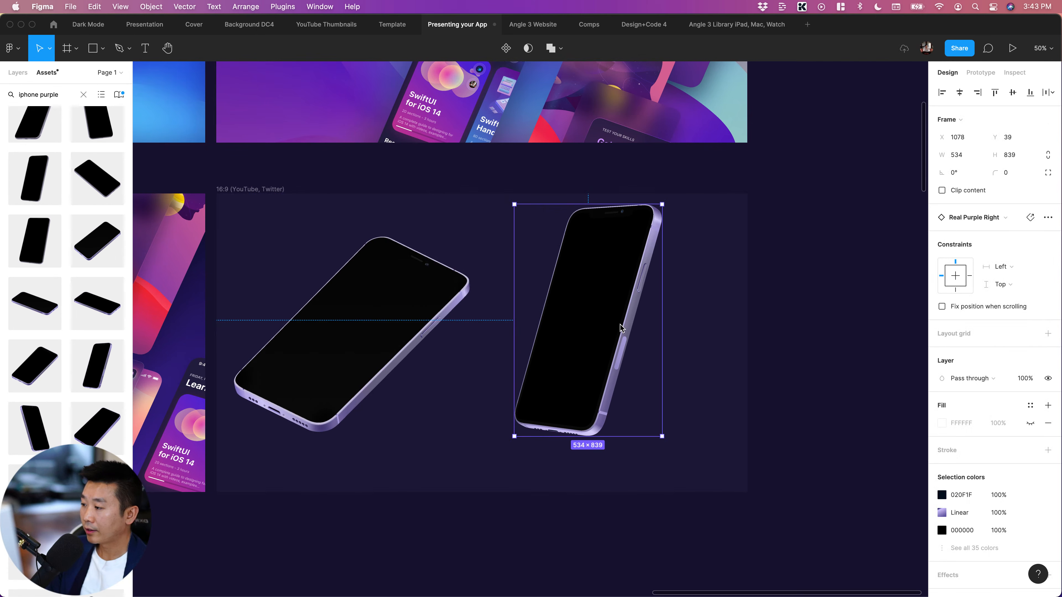
pyautogui.click(379, 332)
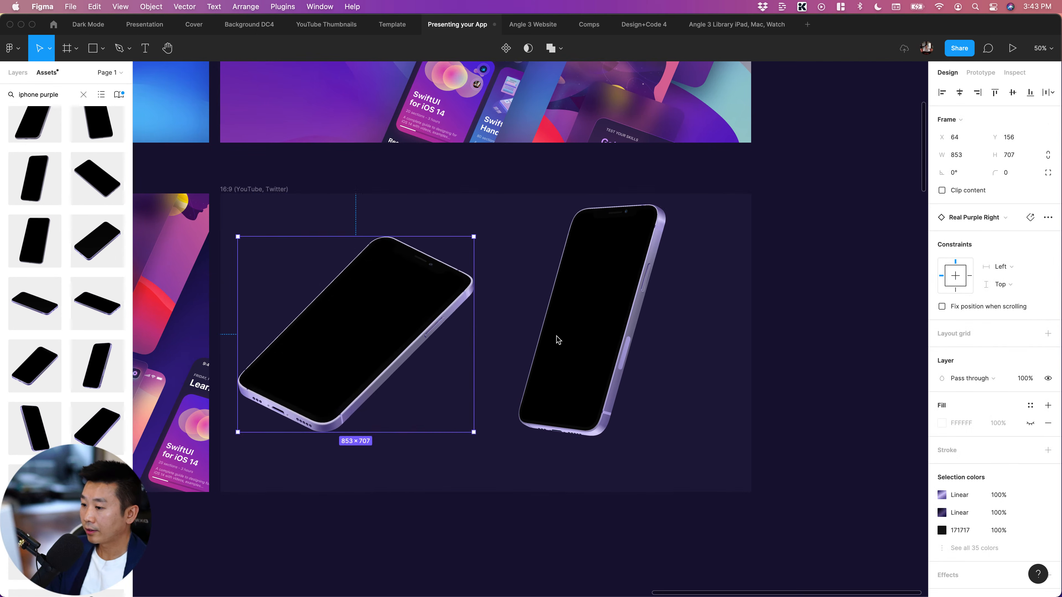
pyautogui.moveTo(415, 335); pyautogui.dragTo(466, 347)
pyautogui.click(606, 354)
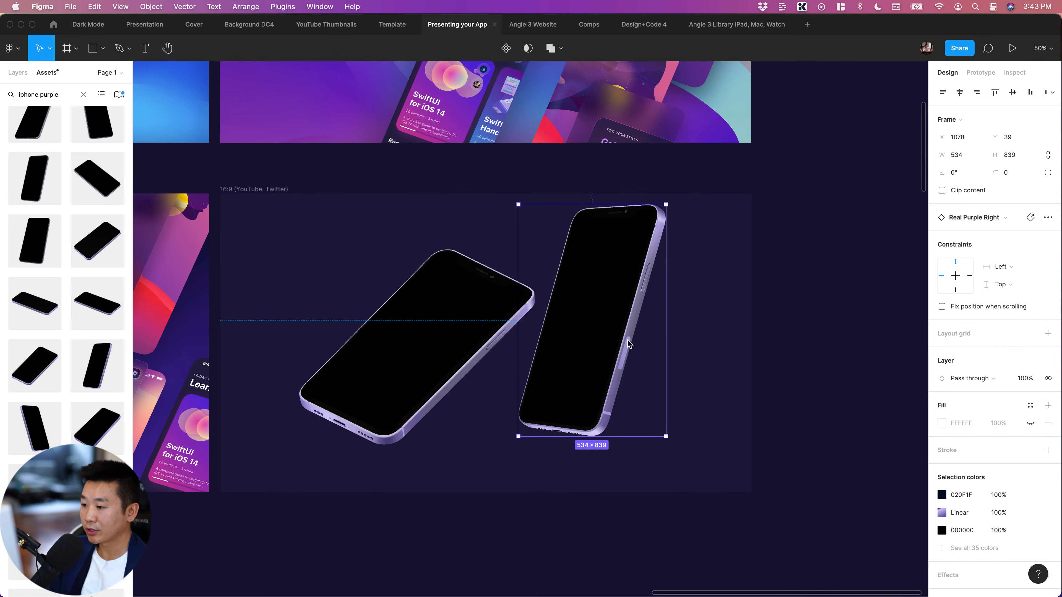
pyautogui.click(848, 349)
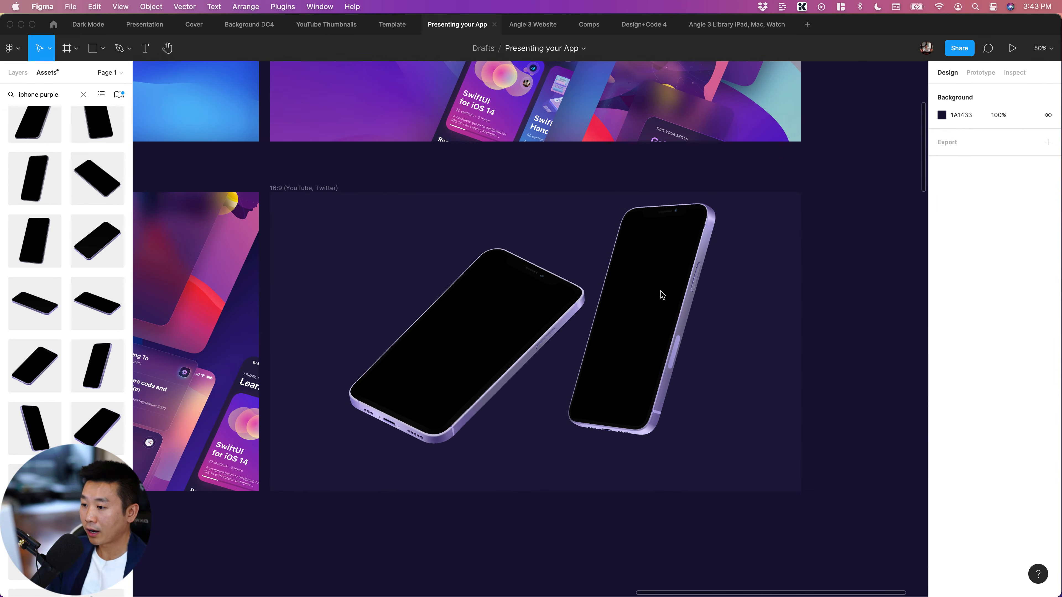
# Select the Screen image layer inside the upright iPhone mockup
pyautogui.click(653, 293)
pyautogui.hscroll(5, 655, 294)
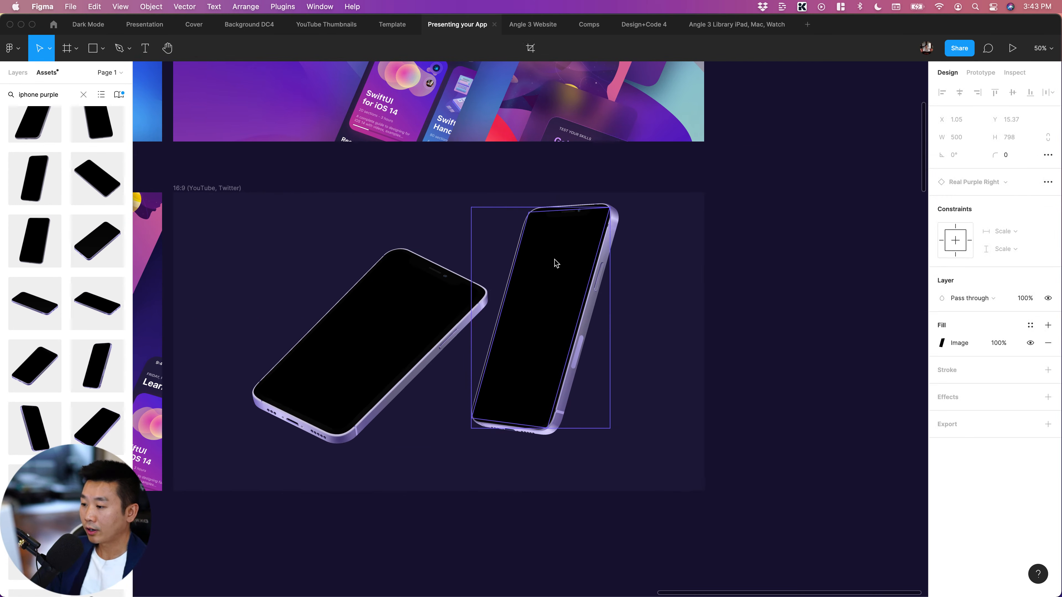
pyautogui.hotkey('shift', '0')
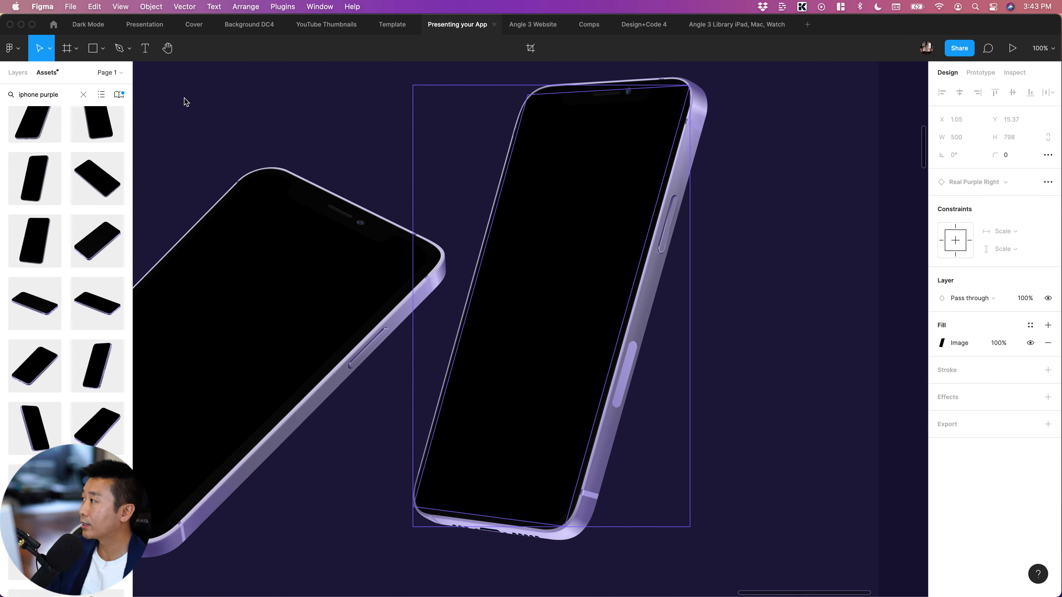
# Look up the Angle Mockups plugin in the Figma Community by searching "angle", and return to the Presenting your App file
pyautogui.click(54, 25)
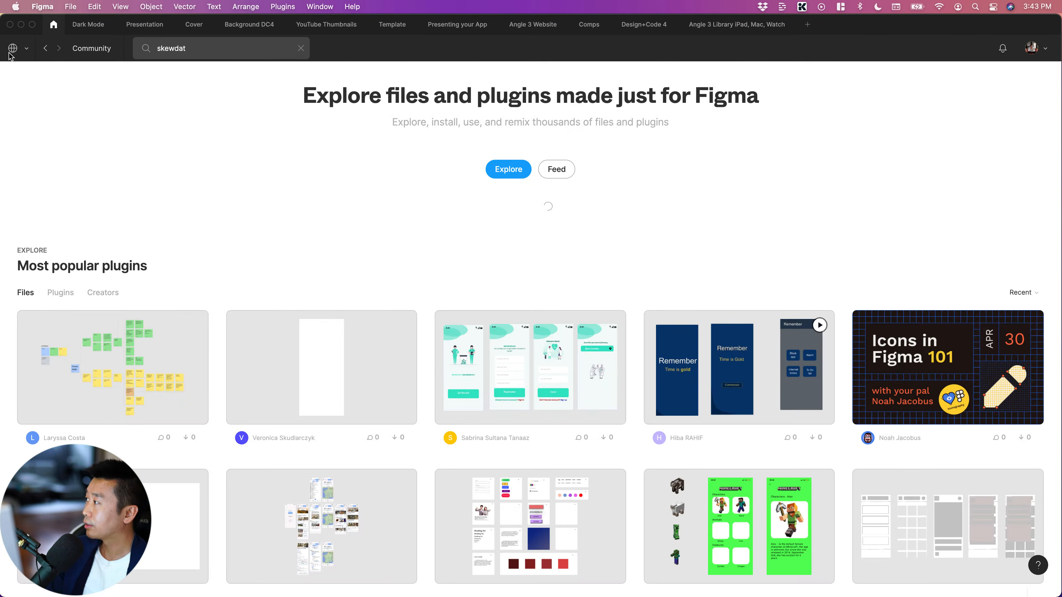
pyautogui.click(12, 54)
pyautogui.click(356, 112)
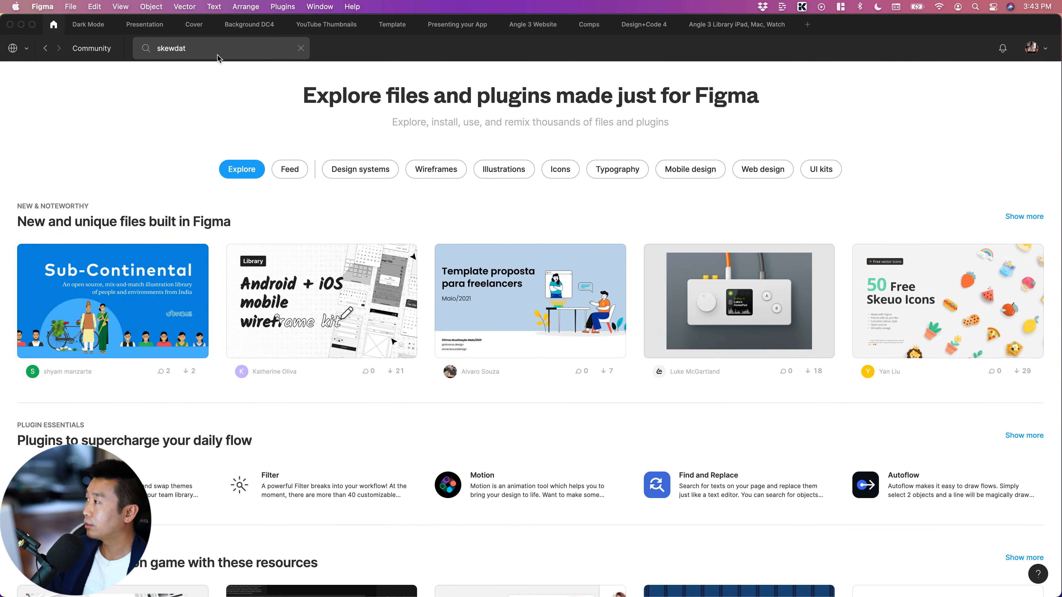
pyautogui.click(215, 51)
pyautogui.write('angle')
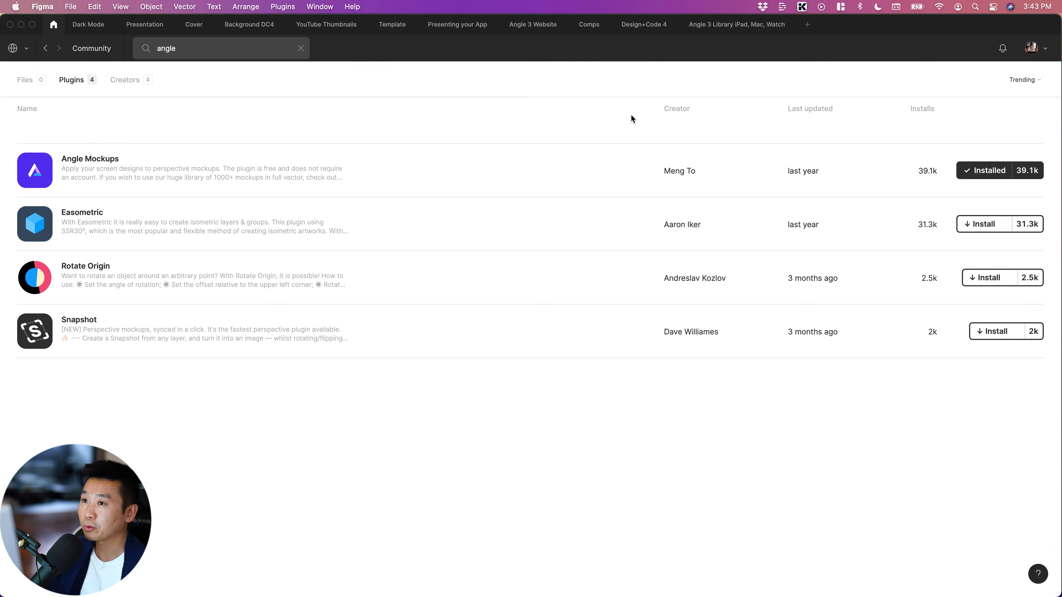
pyautogui.click(436, 31)
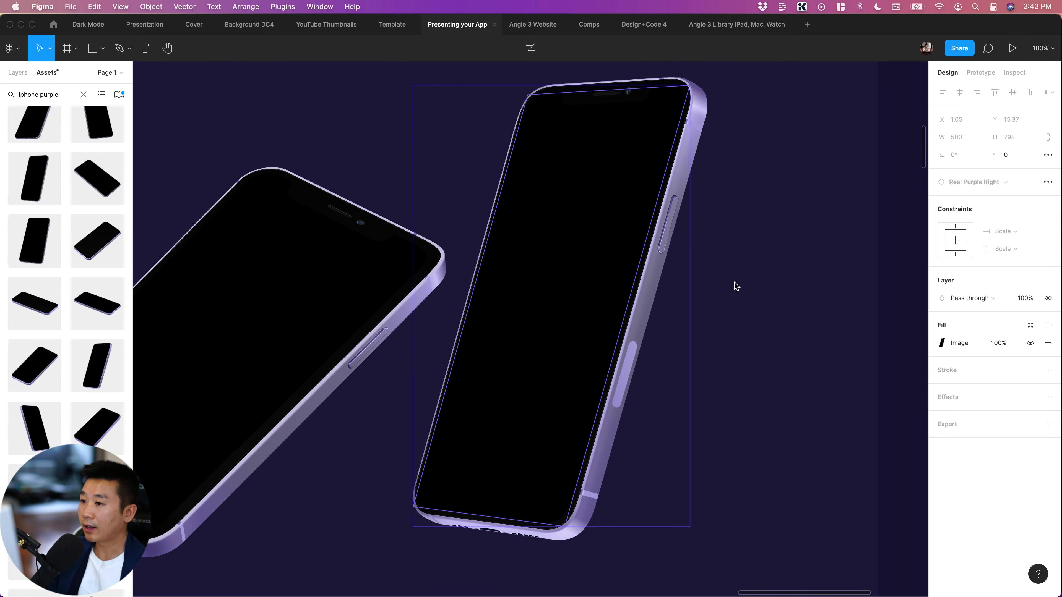
# Run the Angle Mockups plugin's Apply Mockup command on the upright iPhone's Screen layer
pyautogui.click(737, 287)
pyautogui.click(582, 208)
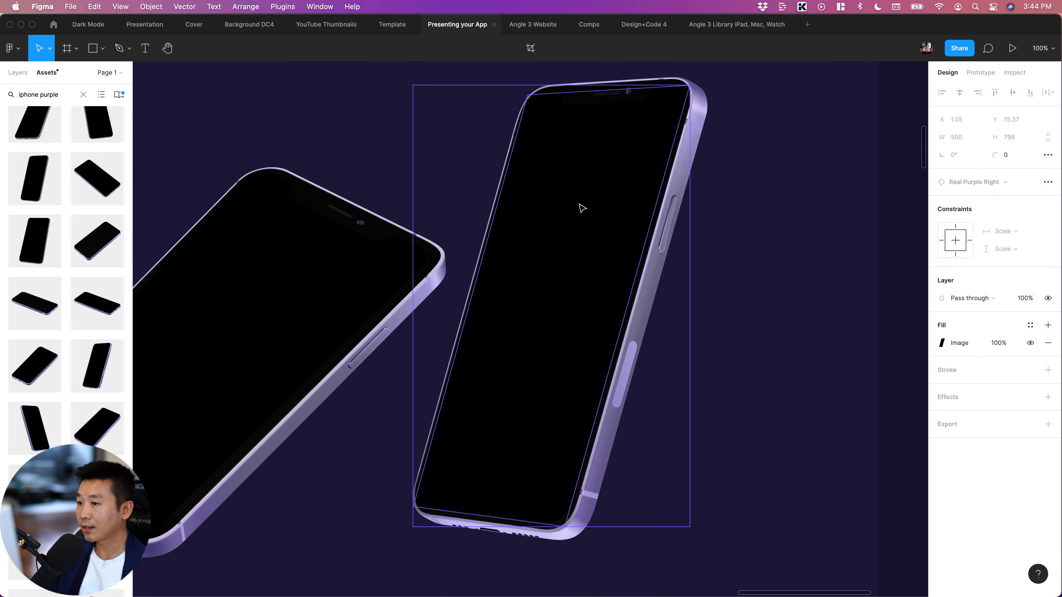
pyautogui.click(18, 73)
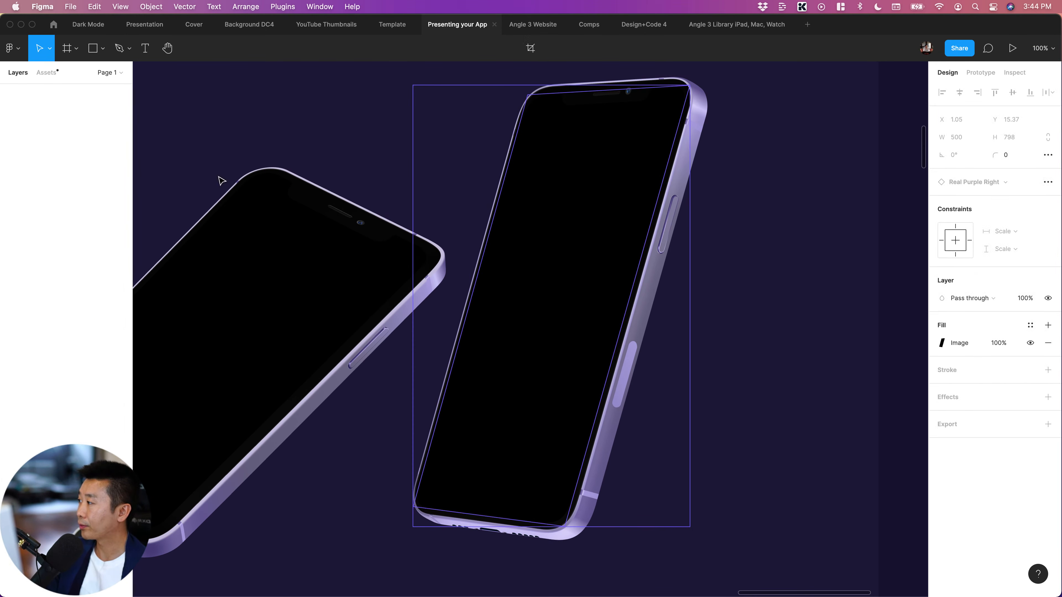
pyautogui.press('super+slash')
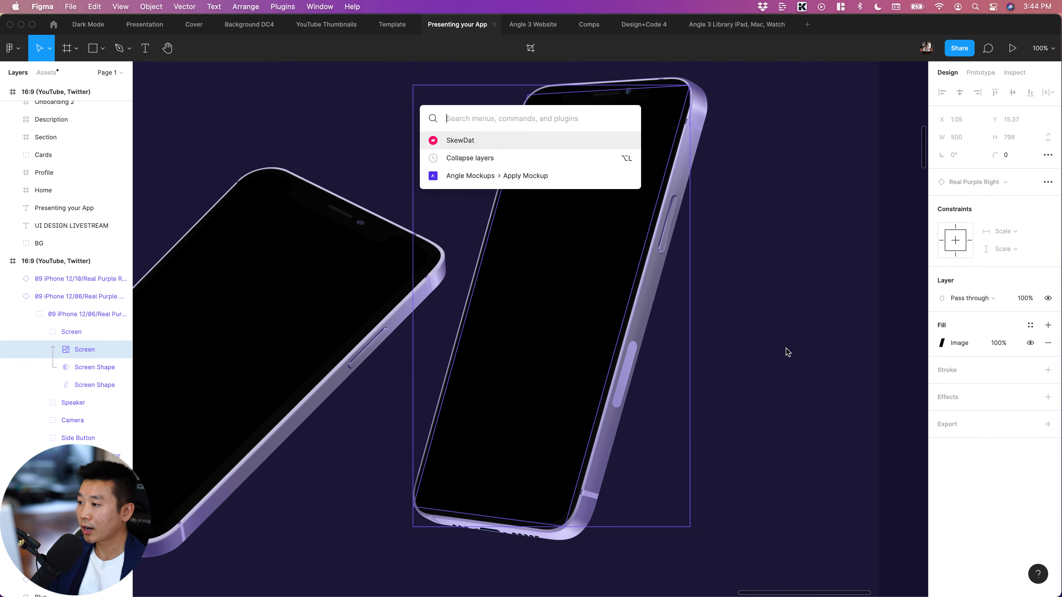
pyautogui.write('apply')
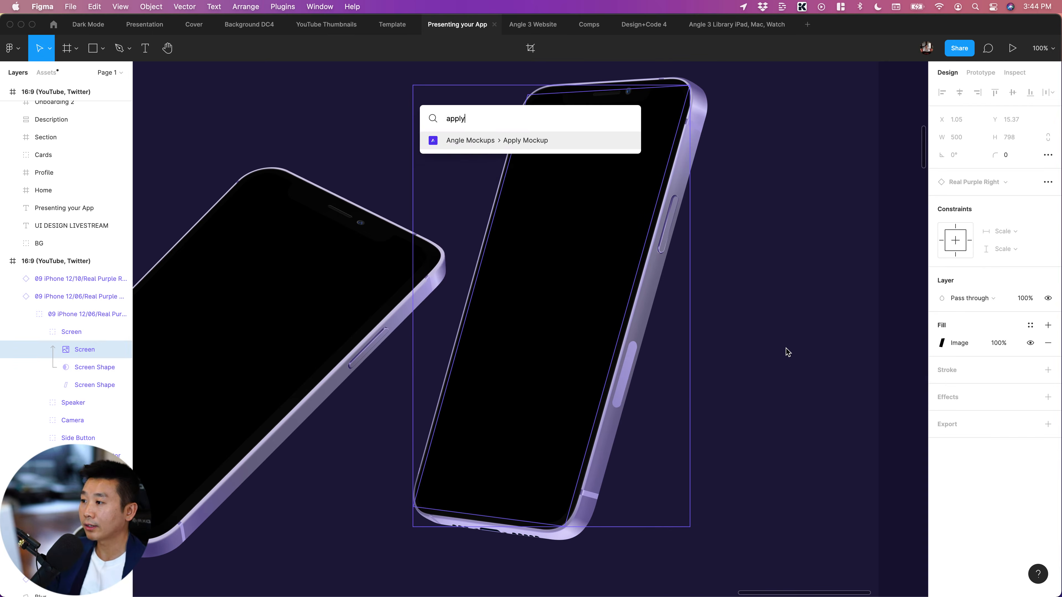
pyautogui.click(531, 140)
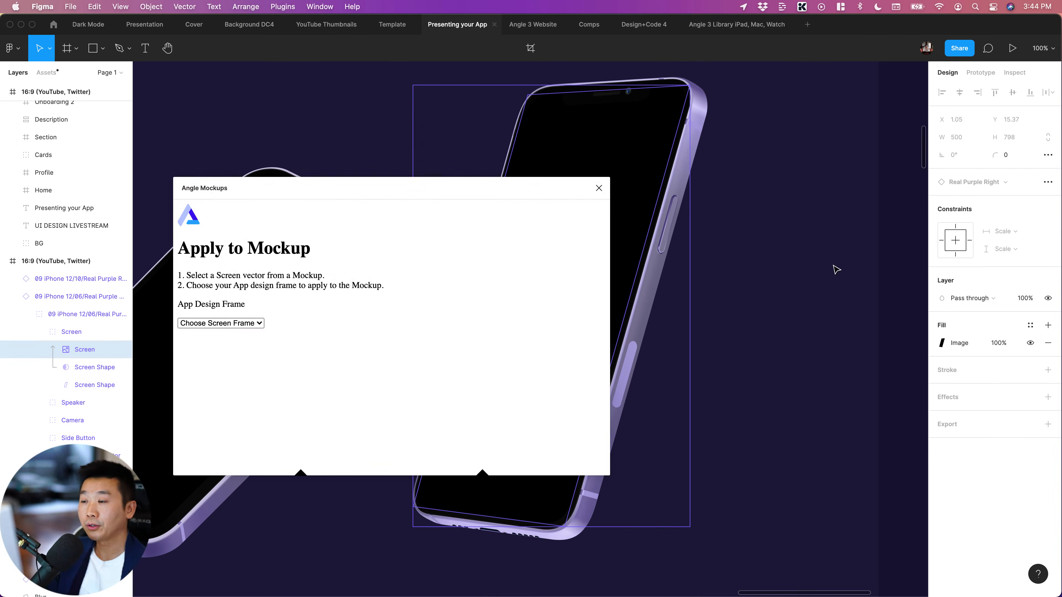
# Apply the Section design frame to the upright iPhone's screen at 2x pixel density and Best quality
pyautogui.click(337, 353)
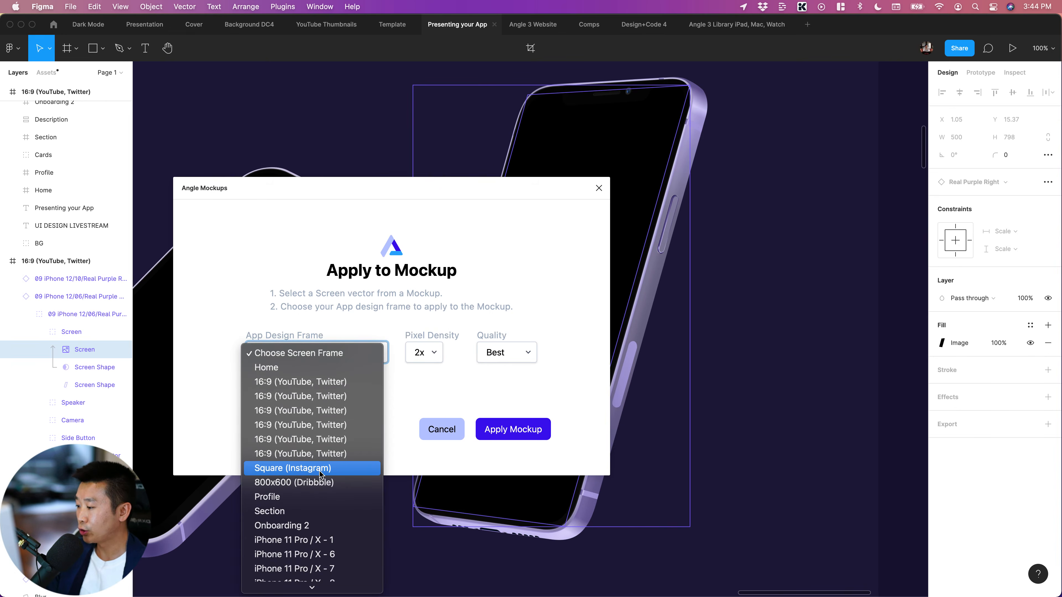
pyautogui.scroll(-8, 308, 467)
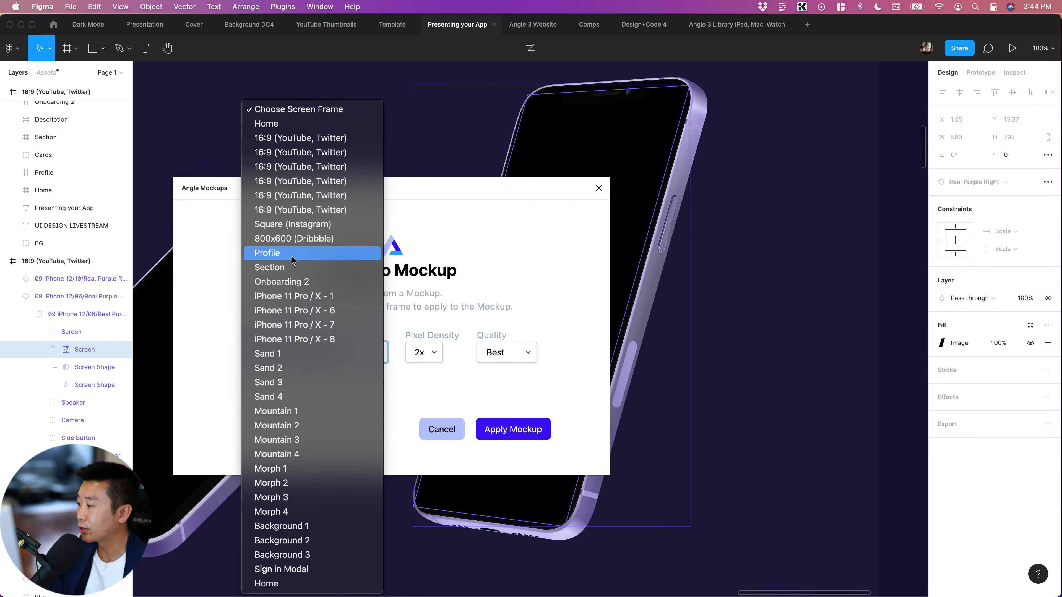
pyautogui.click(285, 267)
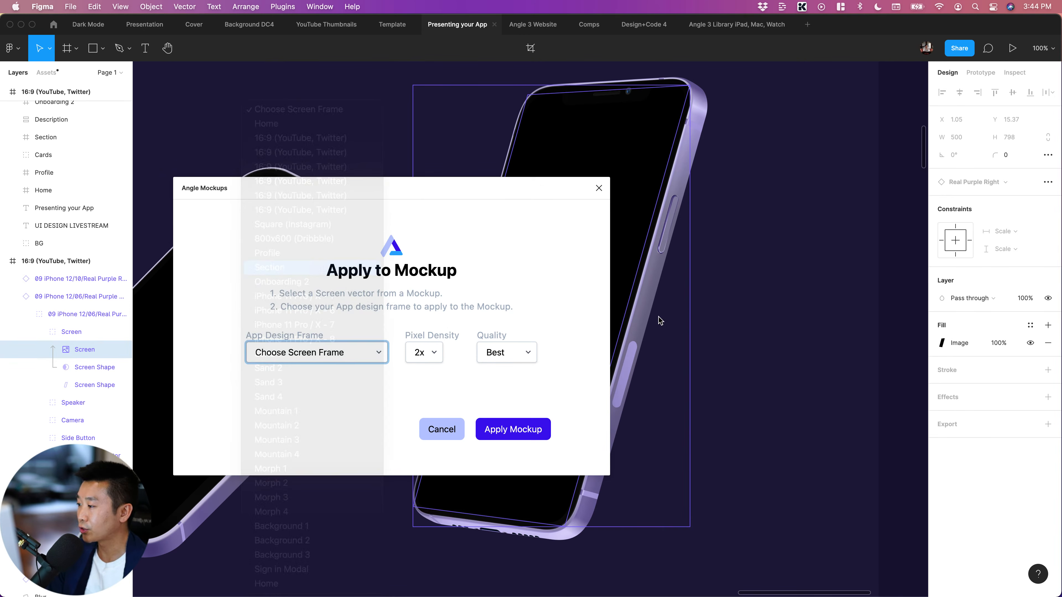
pyautogui.click(512, 427)
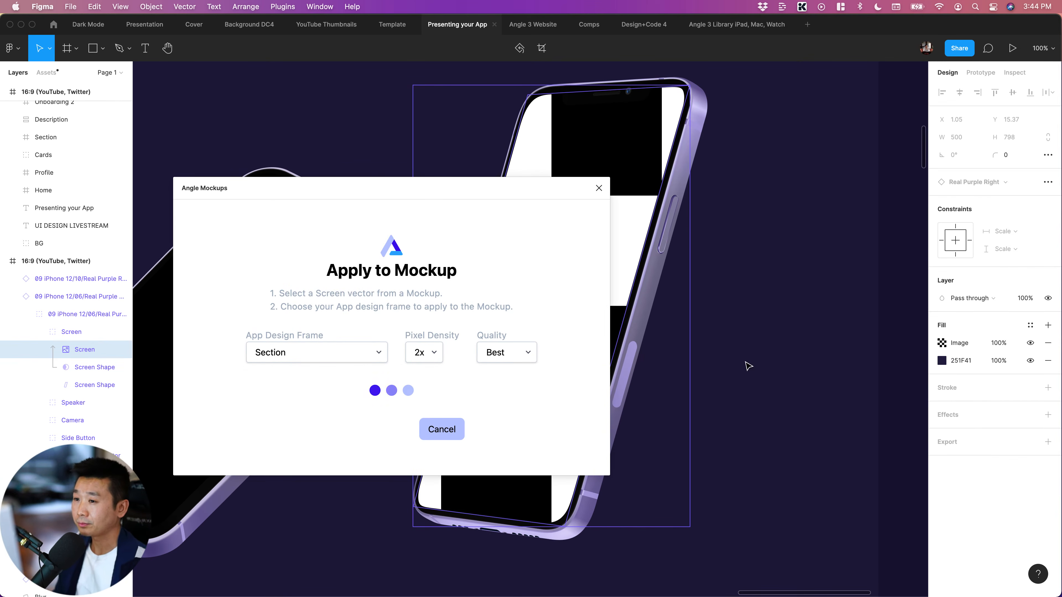
# Delete the reclining iPhone mockup with the blank screen from the 16:9 frame
pyautogui.click(734, 349)
pyautogui.press('-')
pyautogui.click(380, 331)
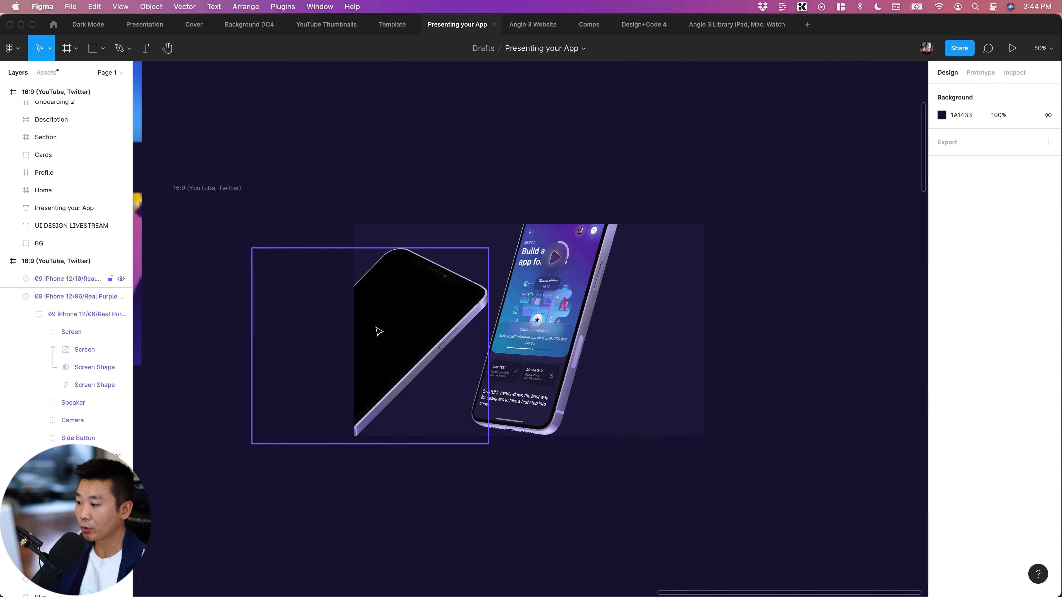
pyautogui.press('BackSpace')
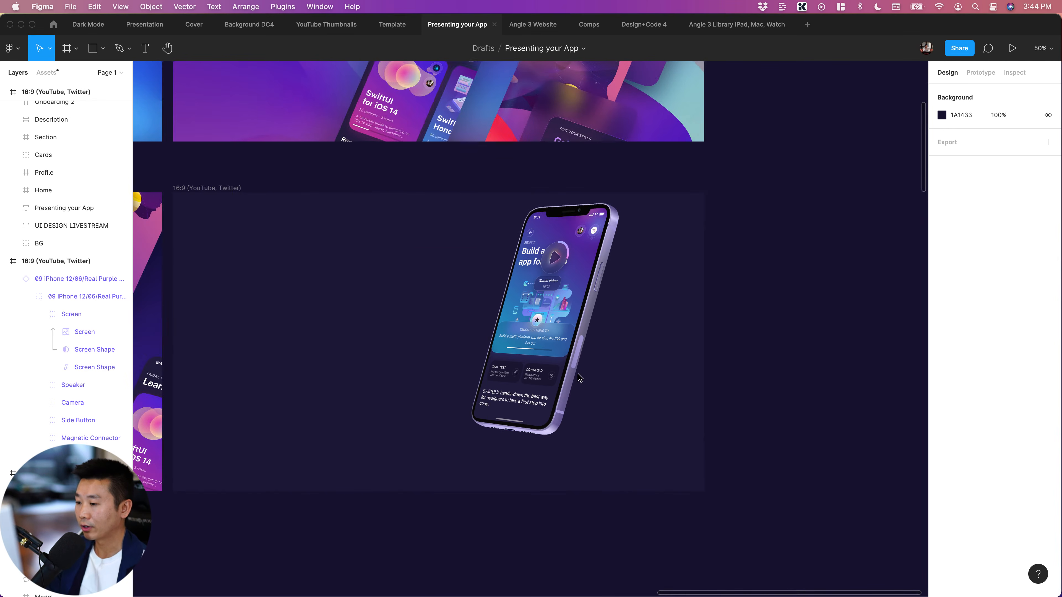
# Copy the "Presenting your App" title and "UI DESIGN LIVESTREAM" subtitle from the neighbouring 16:9 frame into the iPhone mockup frame
pyautogui.hscroll(-5, 426, 331)
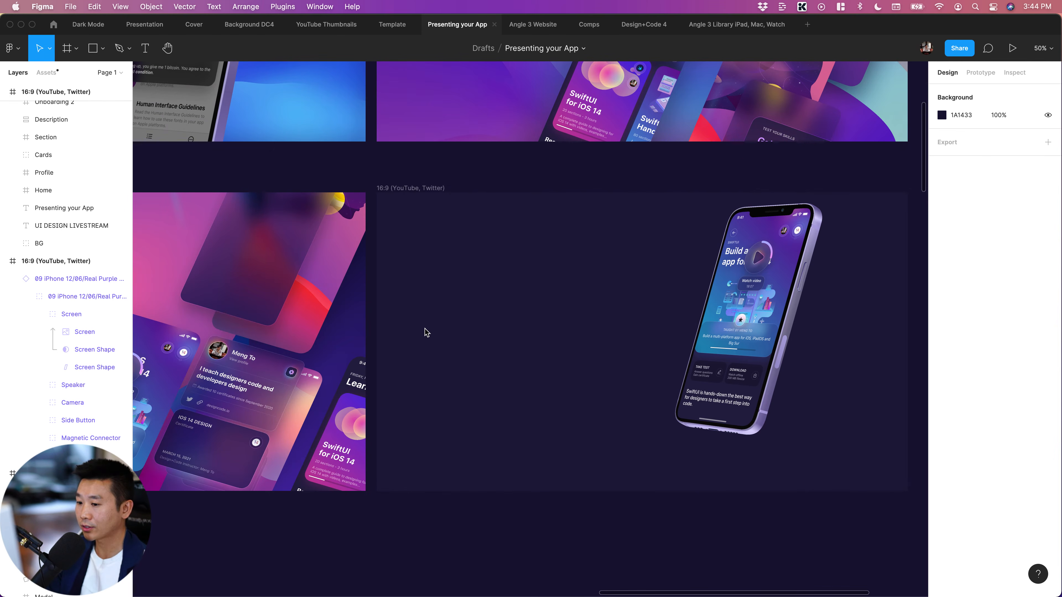
pyautogui.hscroll(-8, 426, 331)
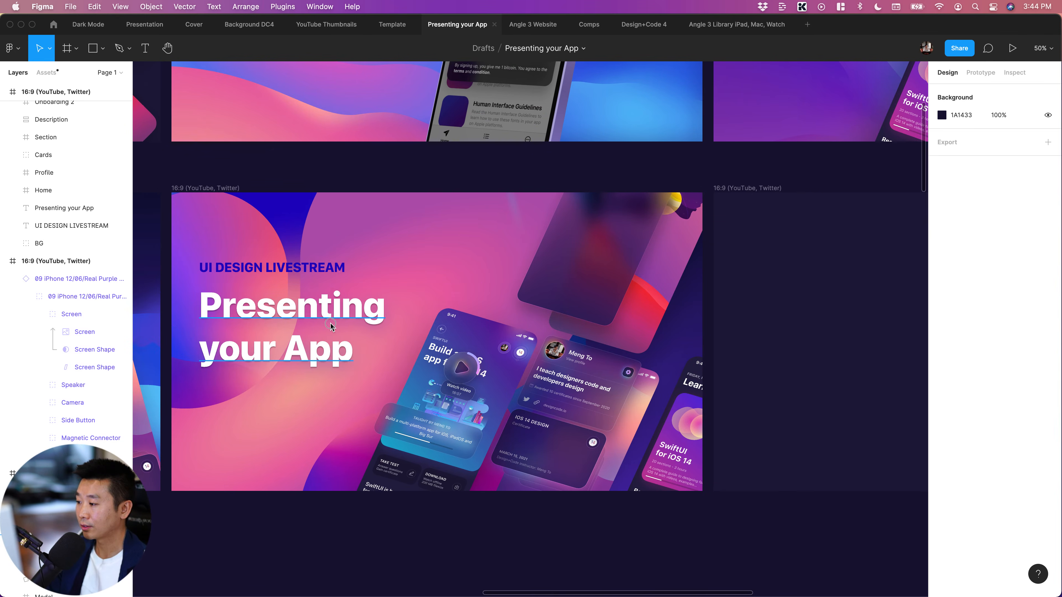
pyautogui.click(326, 320)
pyautogui.keyDown('shift'); pyautogui.click(303, 277); pyautogui.keyUp('shift')
pyautogui.hscroll(12, 266, 190)
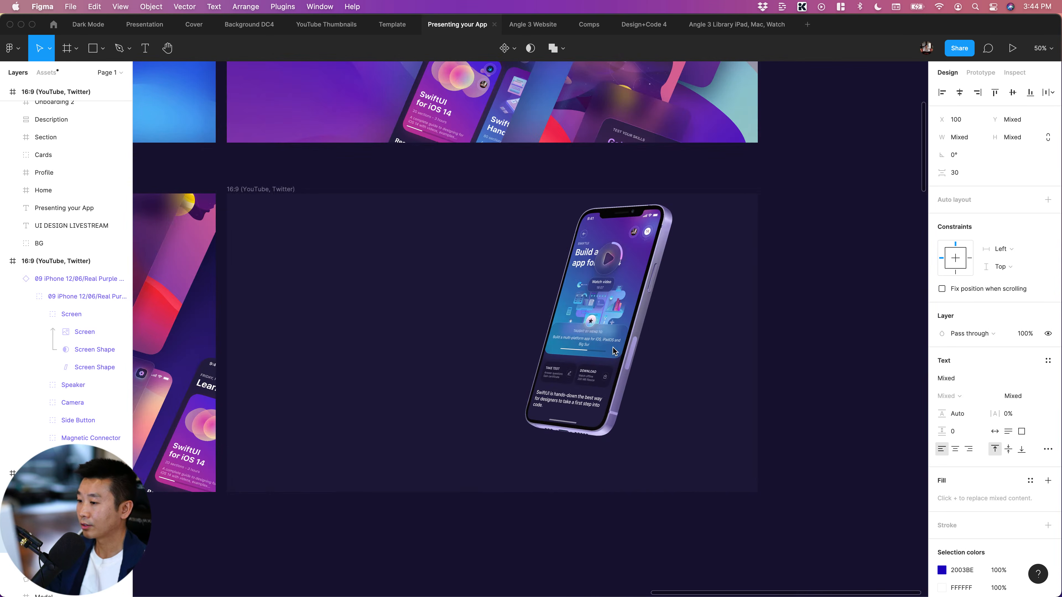
pyautogui.click(266, 191)
pyautogui.press('super+v')
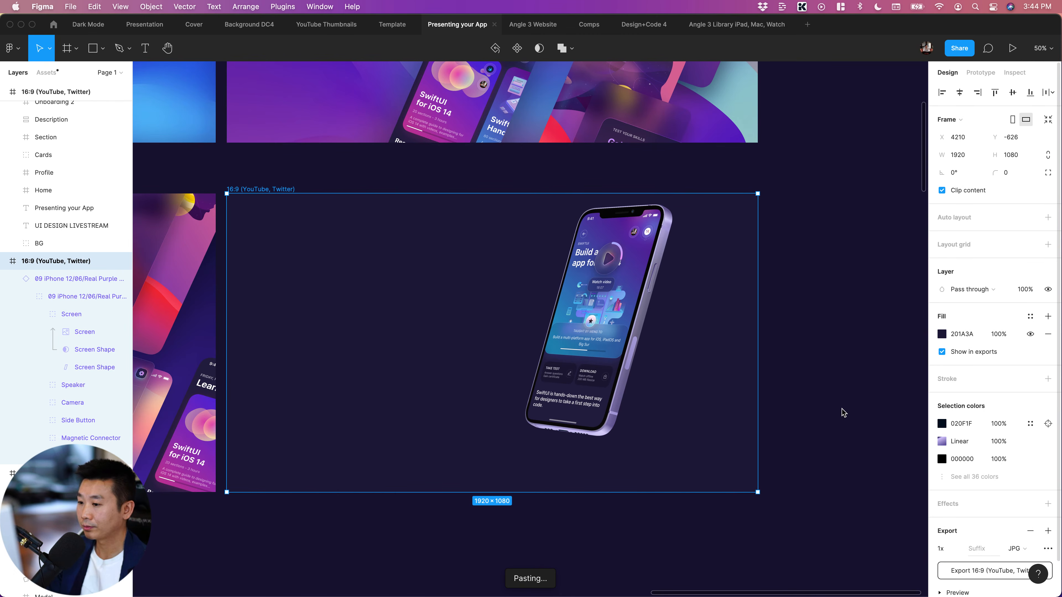
# Reposition the purple iPhone mockup within the new 16:9 frame to about X 1080, Y 107
pyautogui.click(613, 350)
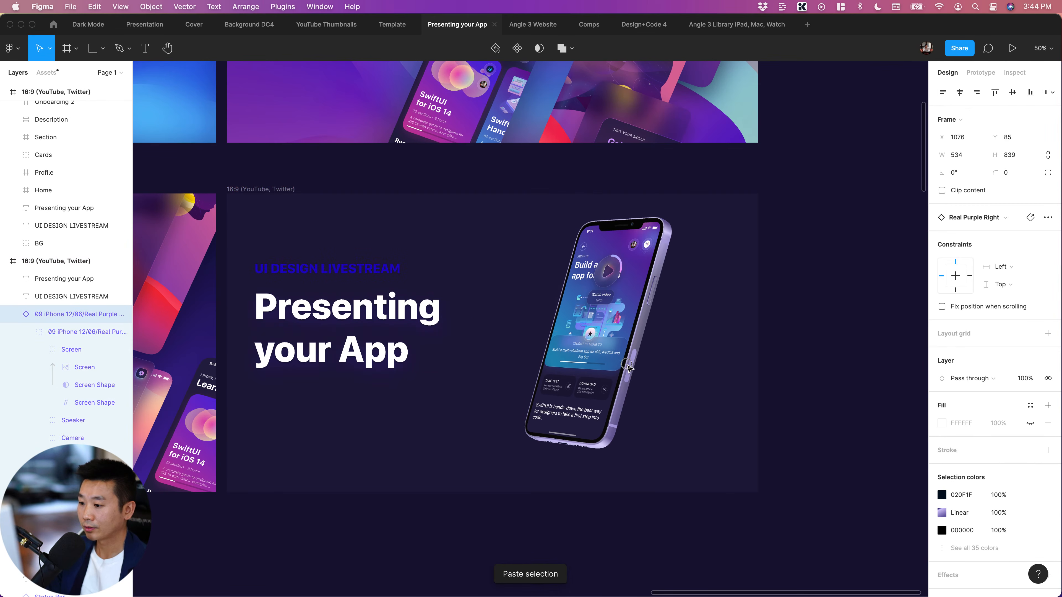
pyautogui.click(788, 380)
# Examine the iPhone mockup's rendered app screen and edges up close, and check the overall layout with the title text
pyautogui.hscroll(3, 789, 383)
pyautogui.hotkey('shift', '0')
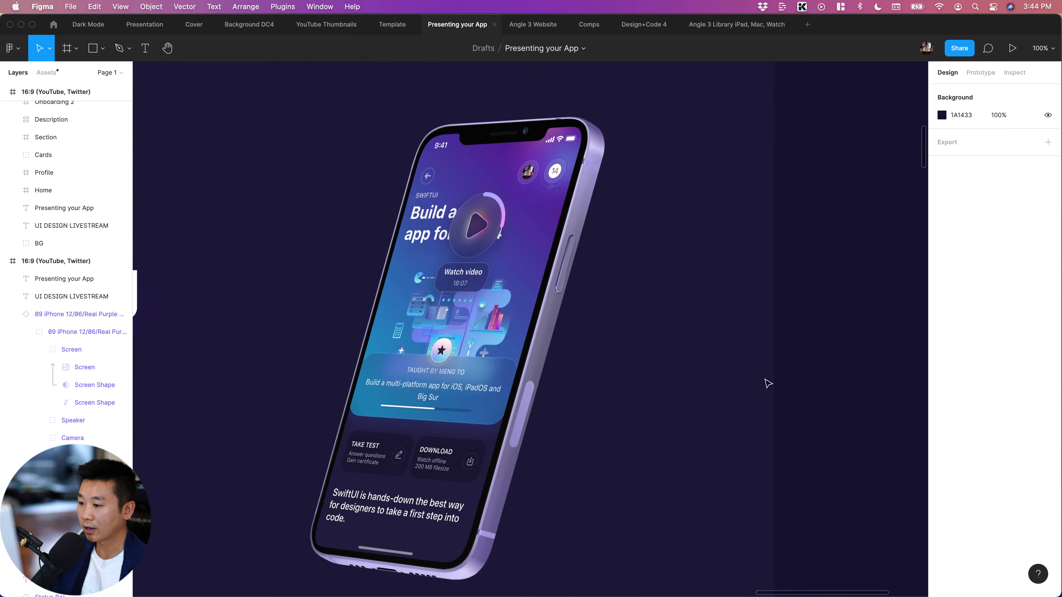
pyautogui.scroll(2, 567, 235)
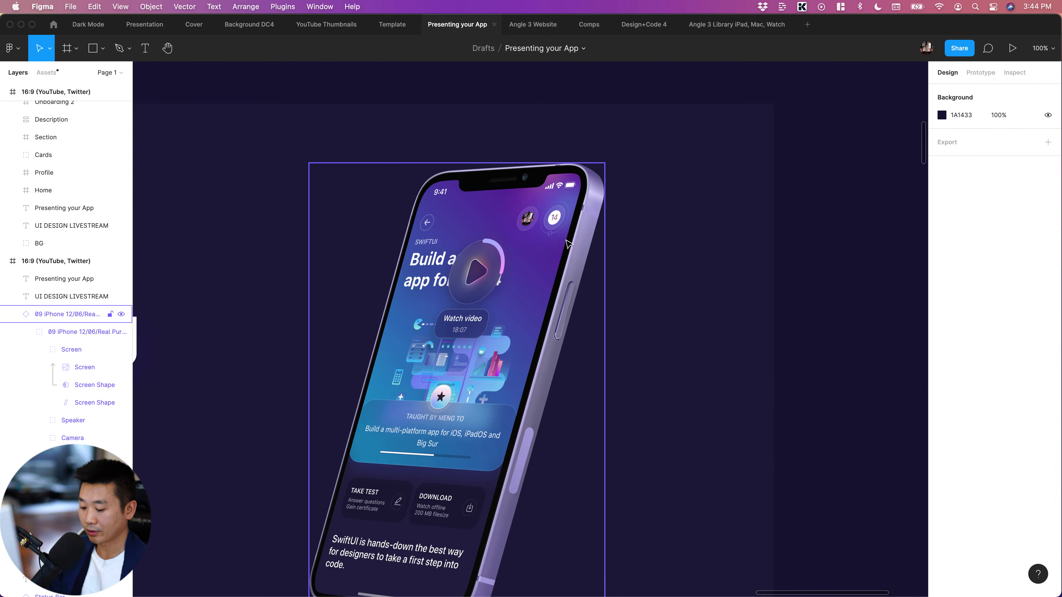
pyautogui.press('super+equal')
pyautogui.scroll(2, 566, 239)
pyautogui.click(568, 242)
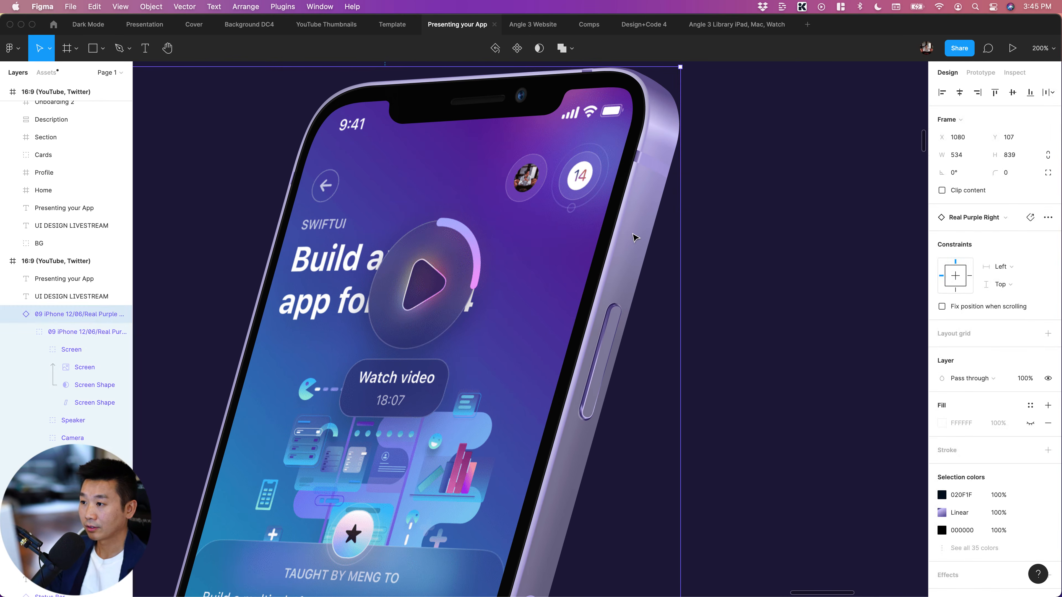
pyautogui.scroll(-10, 632, 233)
pyautogui.press('super+minus')
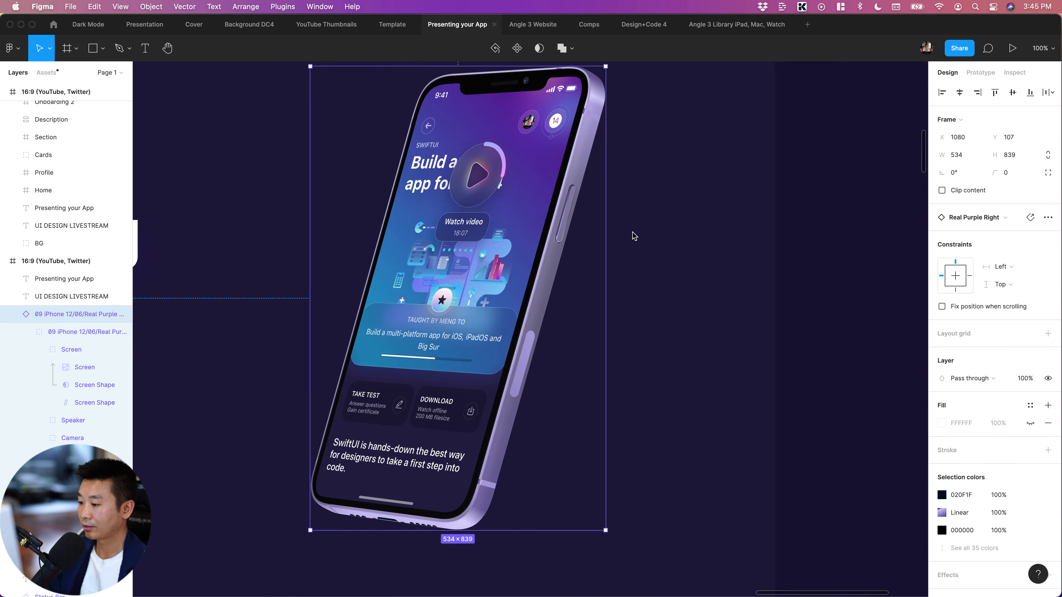
pyautogui.hscroll(-5, 630, 235)
pyautogui.press('super+minus')
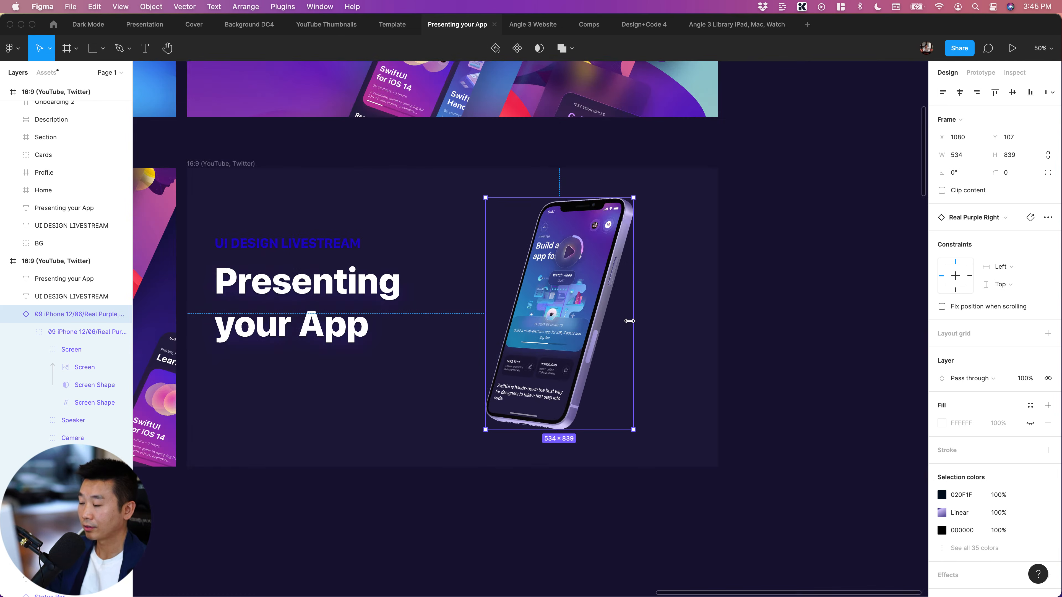
pyautogui.click(493, 520)
pyautogui.hscroll(-5, 496, 523)
pyautogui.hscroll(5, 503, 526)
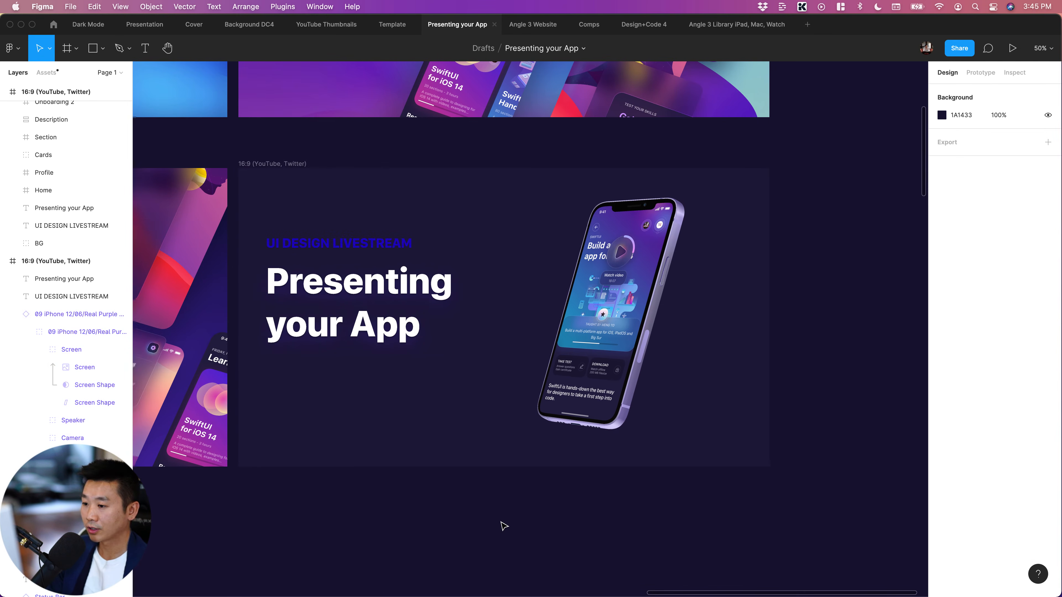
# Collapse the iPhone 12 mockup's nested layers in the layer list
pyautogui.click(582, 267)
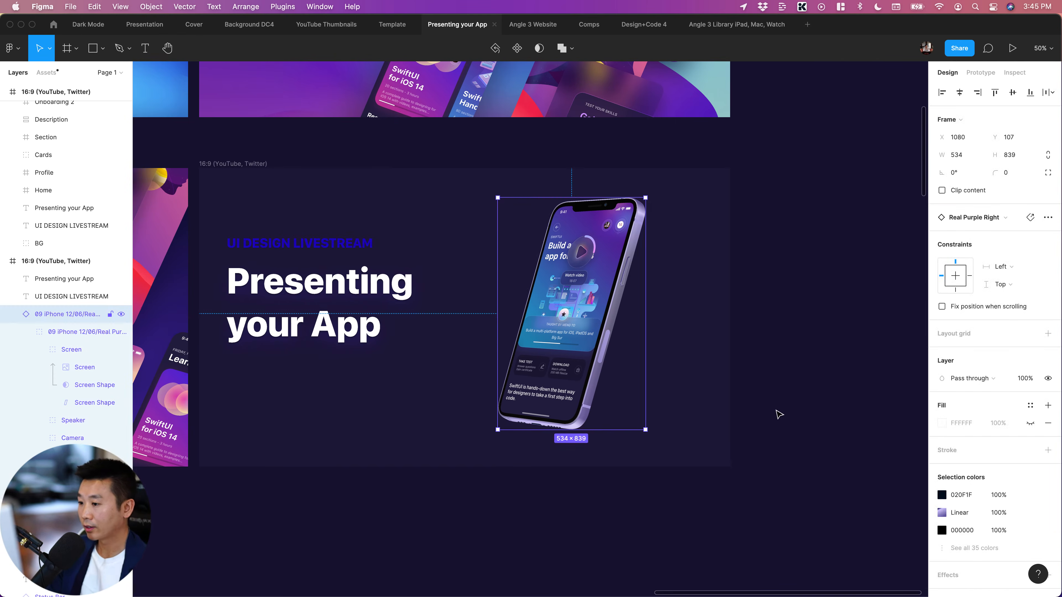
pyautogui.click(13, 313)
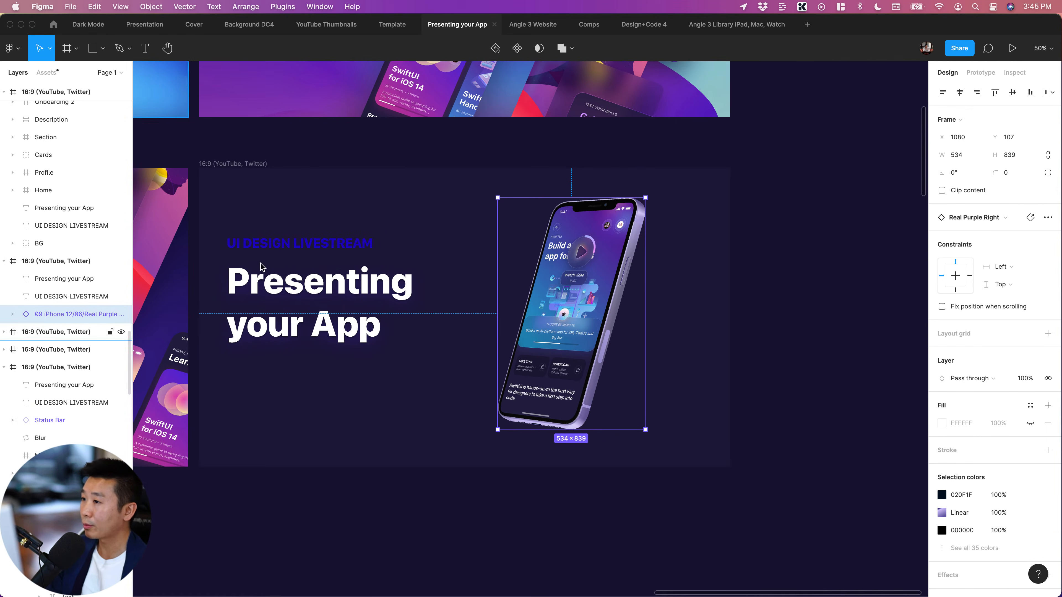
# Look through the ready-made device compositions in the Comps file, and return to the Presenting your App file
pyautogui.click(589, 25)
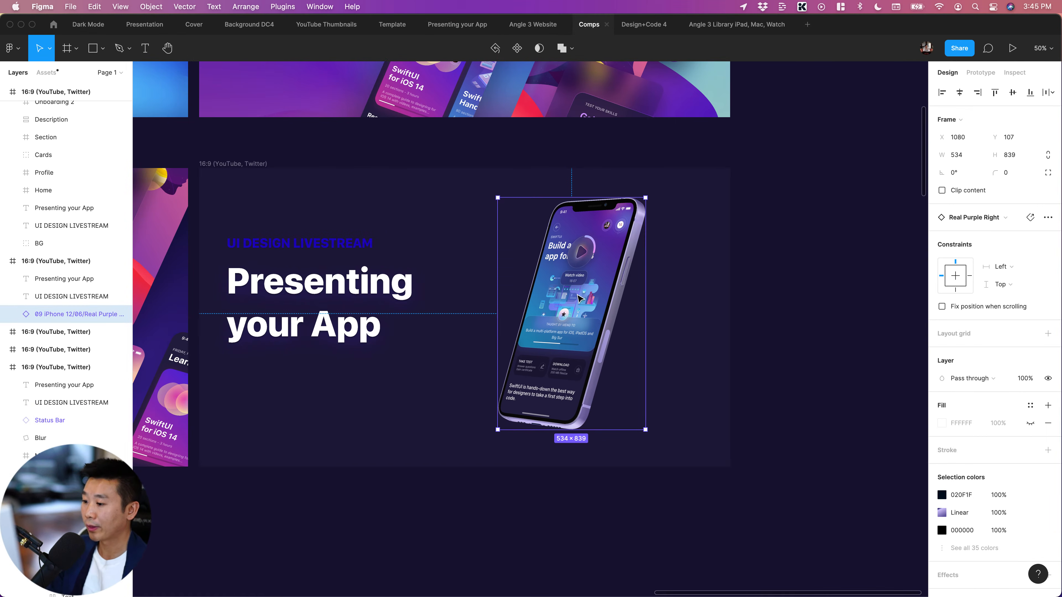
pyautogui.scroll(5, 544, 284)
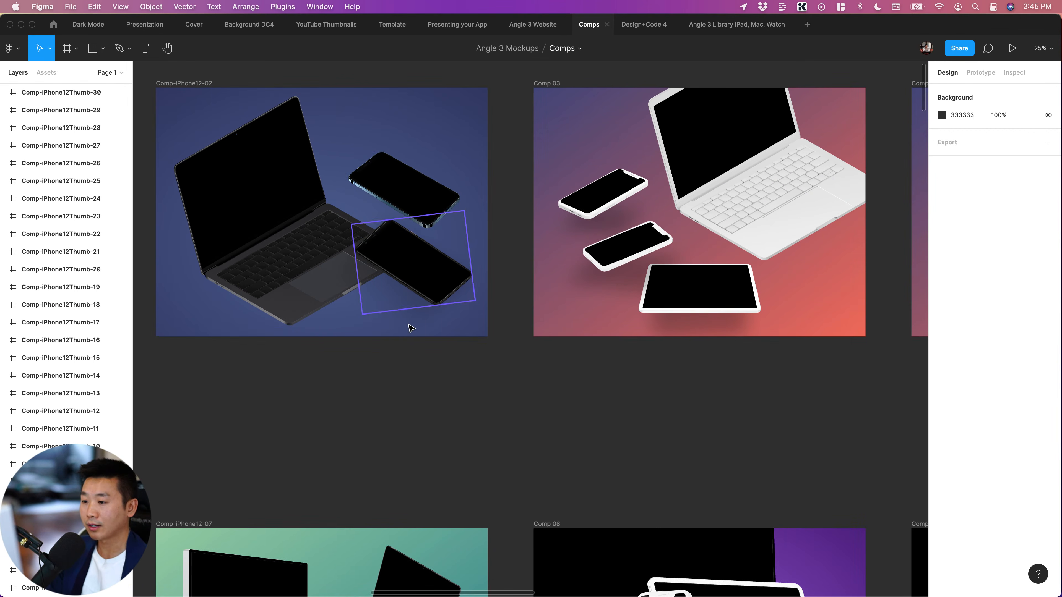
pyautogui.scroll(-15, 406, 334)
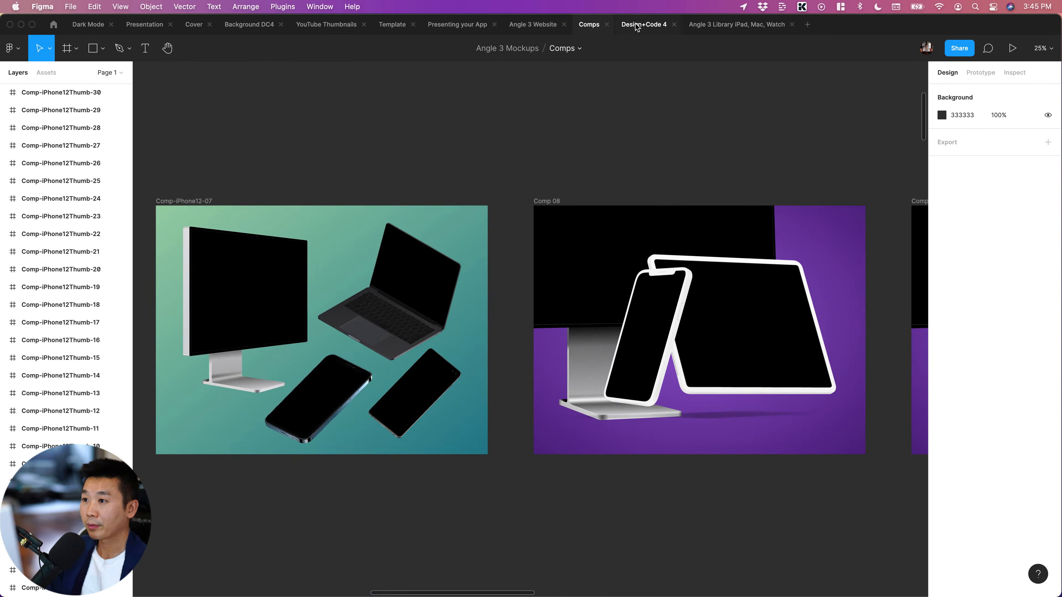
pyautogui.click(466, 28)
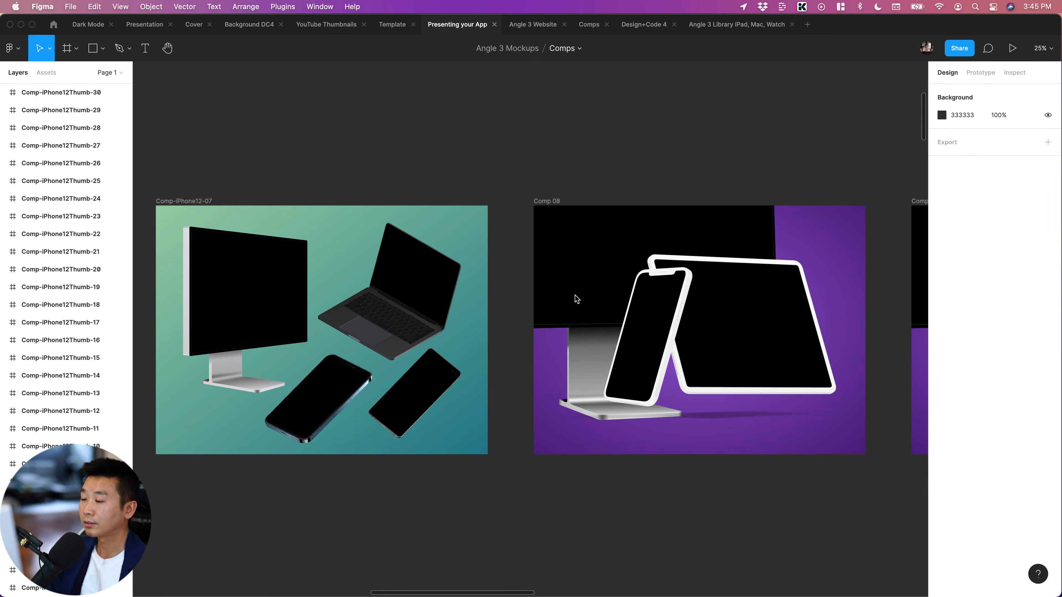
# Copy the BG group from the Background 2 frame into the 16:9 frame with the iPhone mockup
pyautogui.press('super+minus')
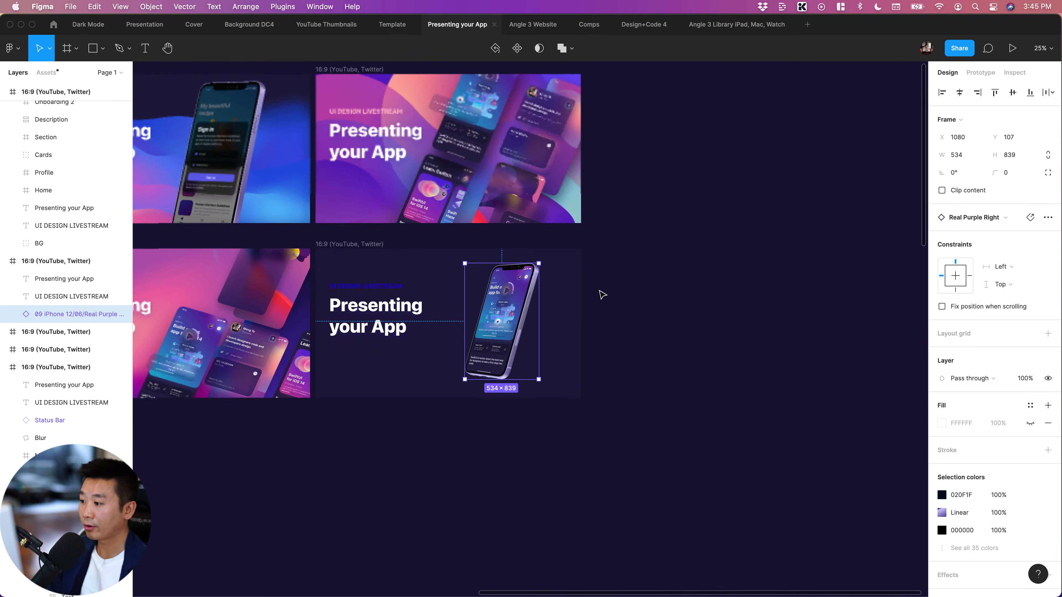
pyautogui.click(600, 291)
pyautogui.hscroll(-2, 601, 293)
pyautogui.scroll(-15, 442, 477)
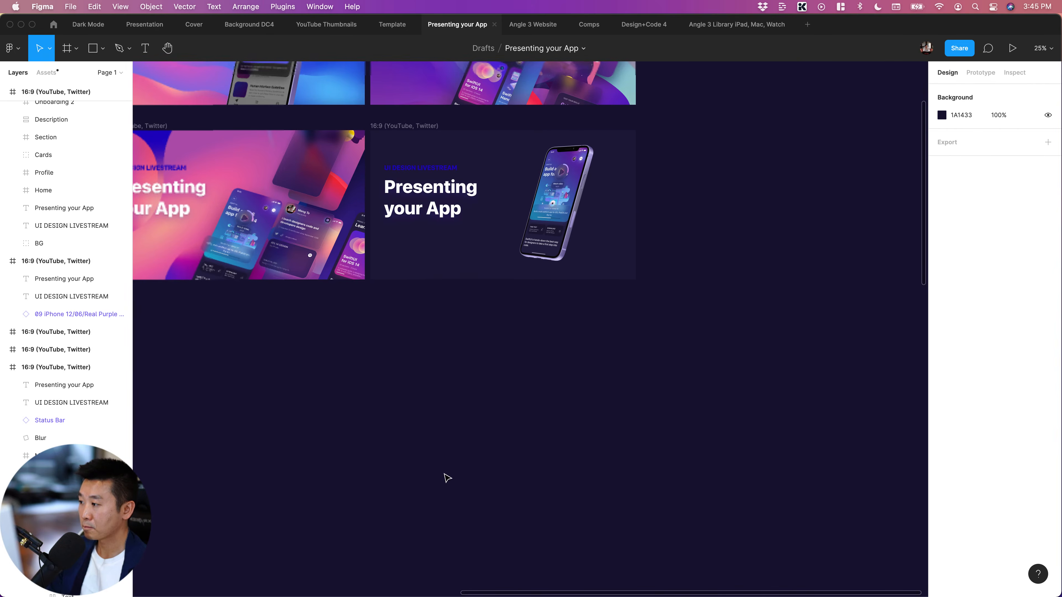
pyautogui.hscroll(-5, 441, 477)
pyautogui.scroll(3, 442, 479)
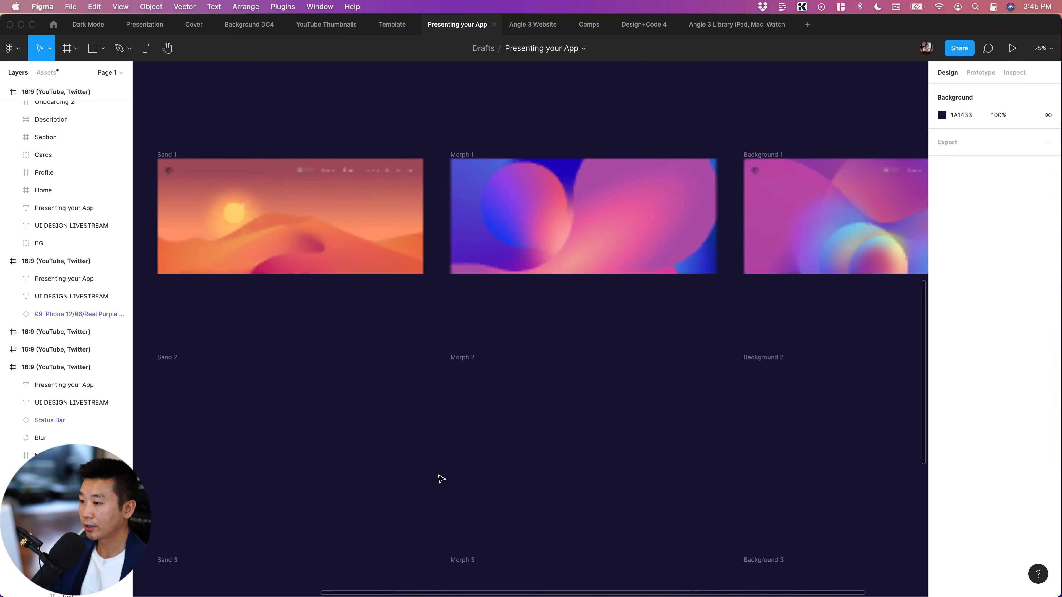
pyautogui.hscroll(4, 442, 479)
pyautogui.scroll(-7, 442, 479)
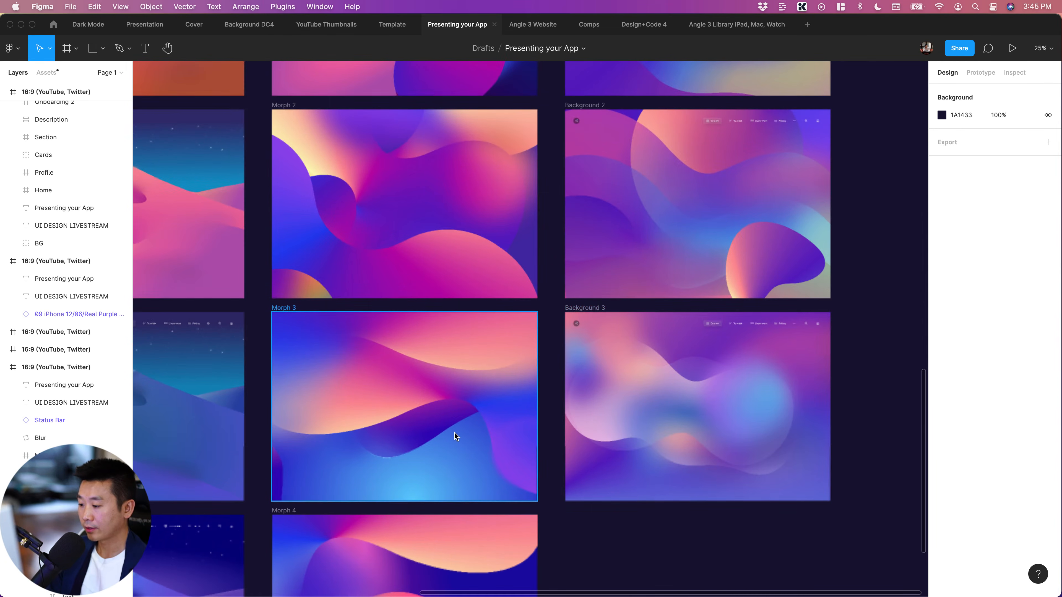
pyautogui.hscroll(2, 460, 435)
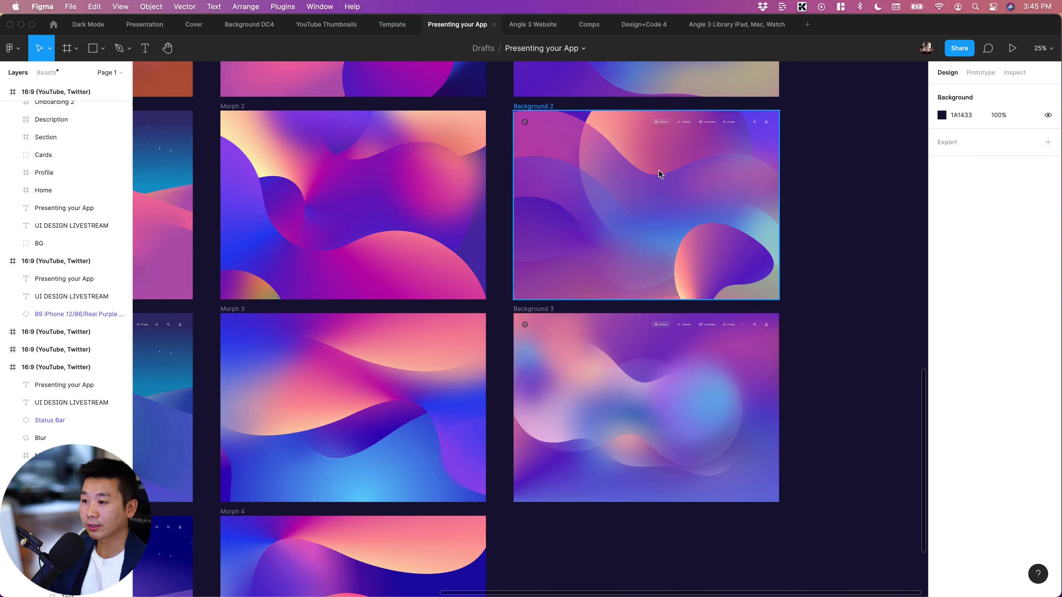
pyautogui.click(736, 184)
pyautogui.doubleClick(736, 184)
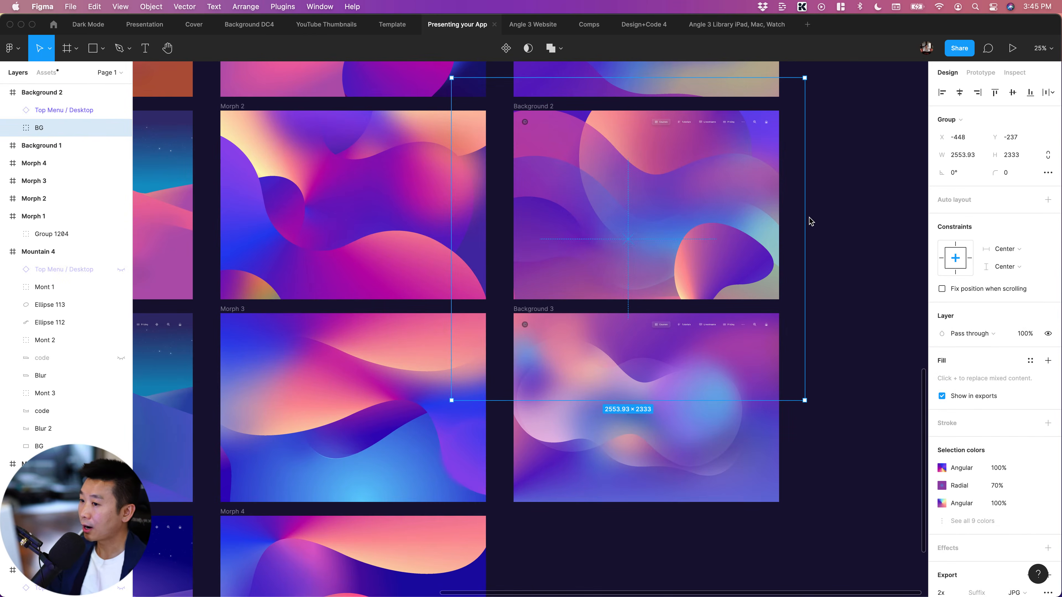
pyautogui.scroll(15, 811, 221)
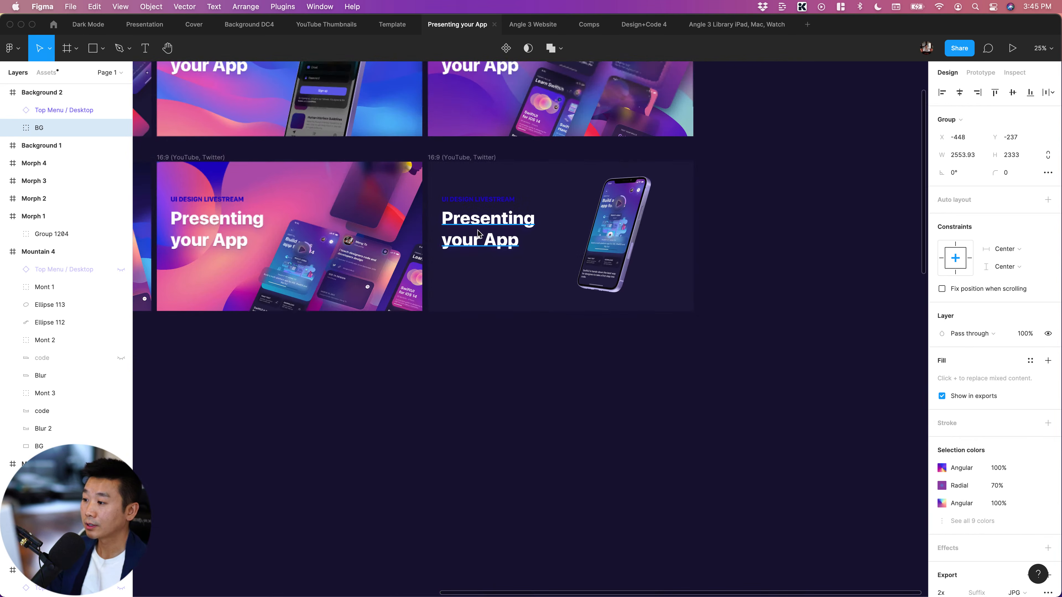
pyautogui.click(479, 234)
pyautogui.press('super+v')
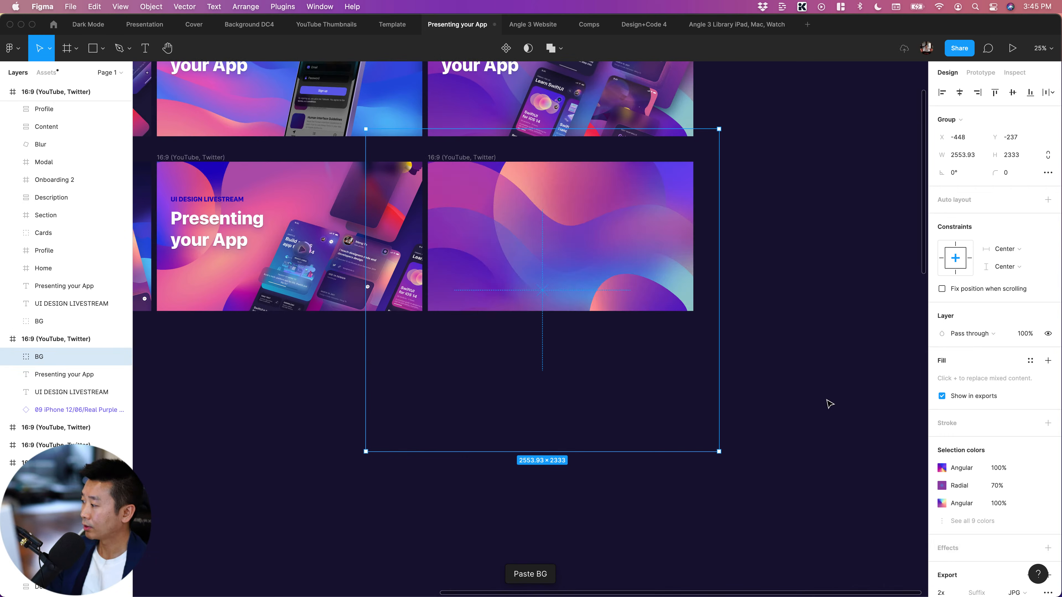
# Move the pasted BG group beneath the iPhone mockup in the layer order, behind all the frame's content
pyautogui.moveTo(44, 357); pyautogui.dragTo(58, 418)
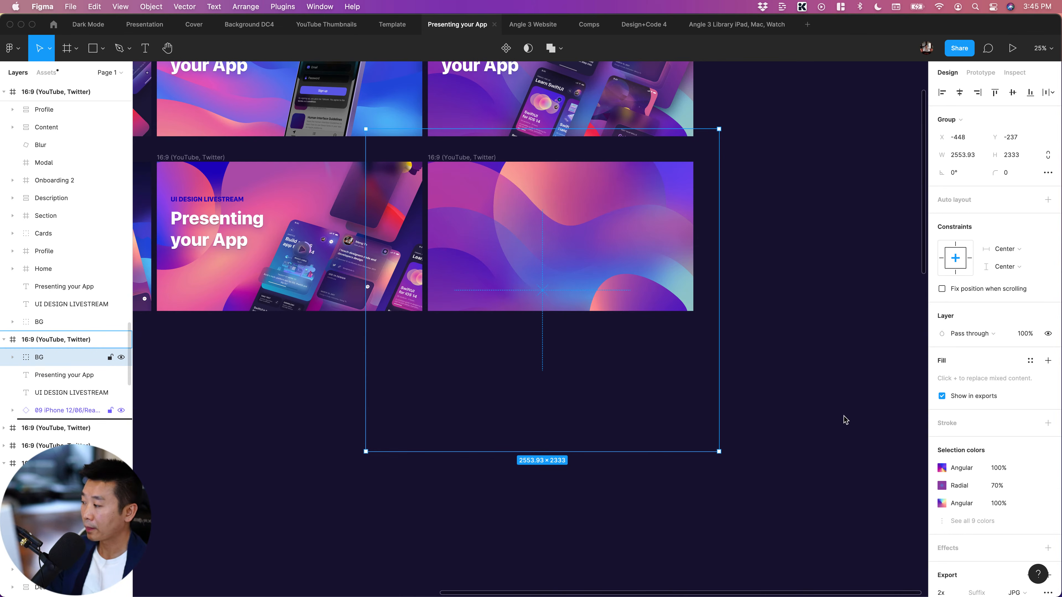
pyautogui.moveTo(845, 419); pyautogui.dragTo(845, 419)
pyautogui.click(809, 406)
pyautogui.scroll(5, 738, 375)
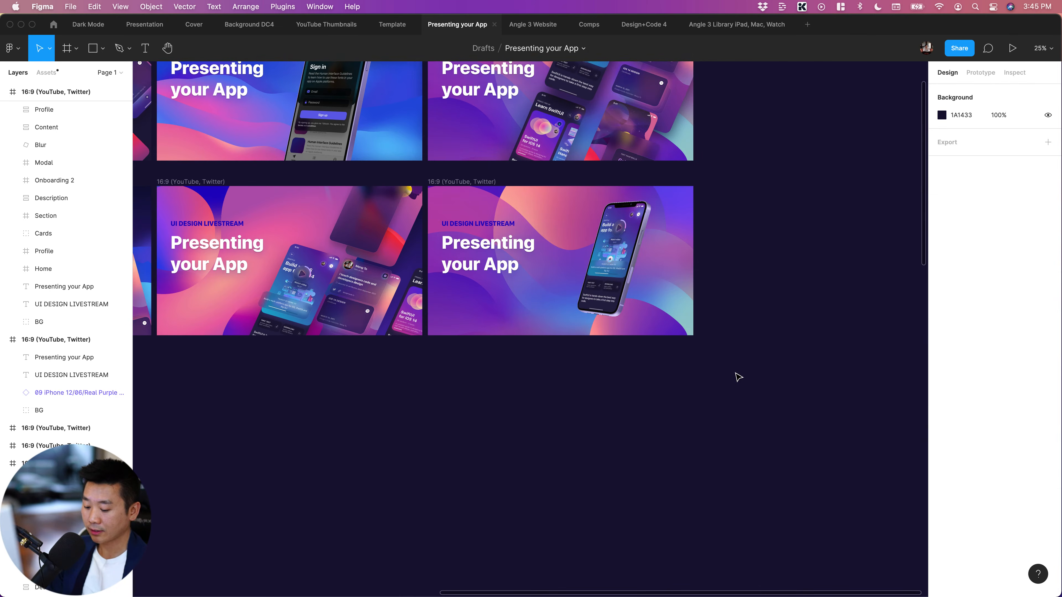
# Select the "UI DESIGN LIVESTREAM" subtitle in the new iPhone mockup layout
pyautogui.scroll(3, 747, 374)
pyautogui.hscroll(3, 747, 374)
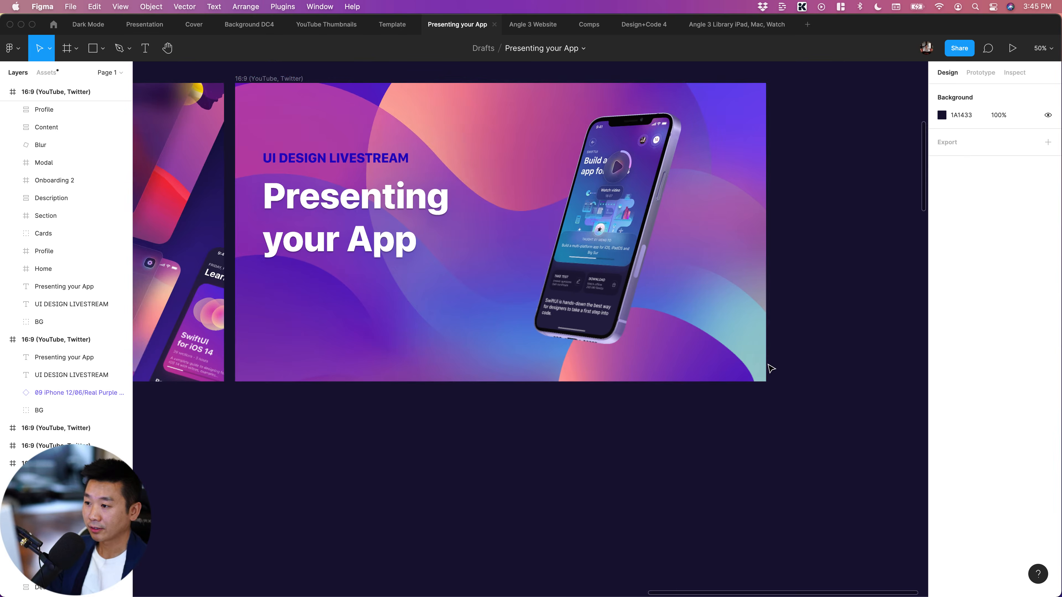
pyautogui.hscroll(2, 640, 253)
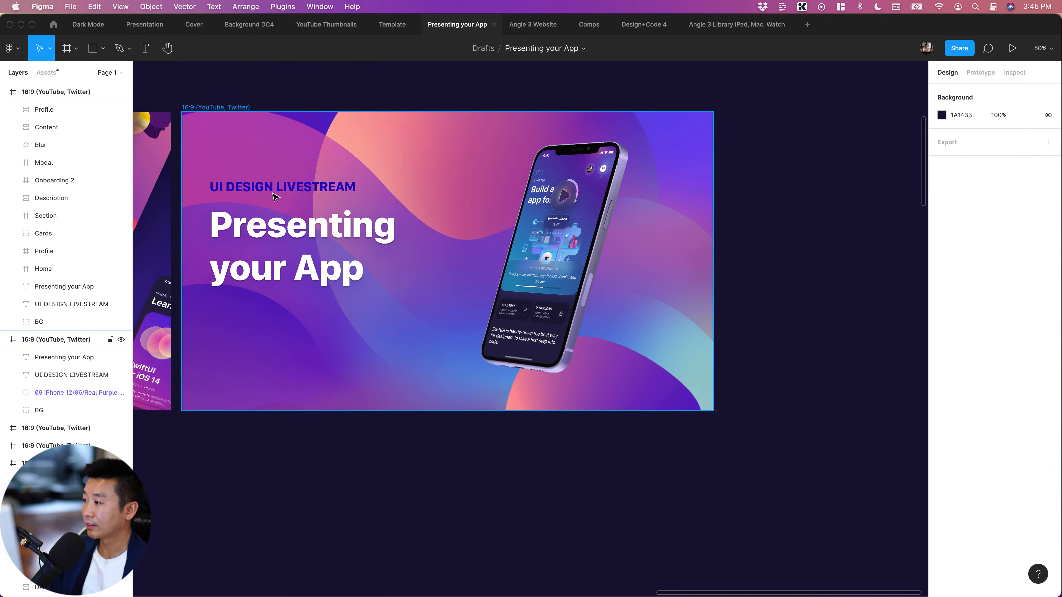
pyautogui.click(282, 187)
pyautogui.scroll(3, 818, 317)
pyautogui.hscroll(-5, 817, 318)
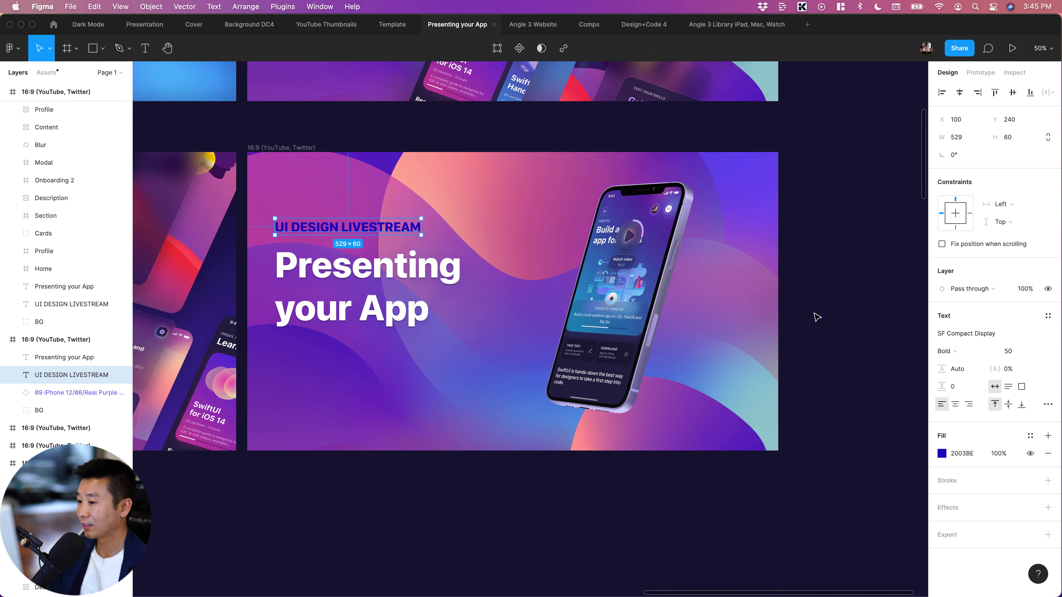
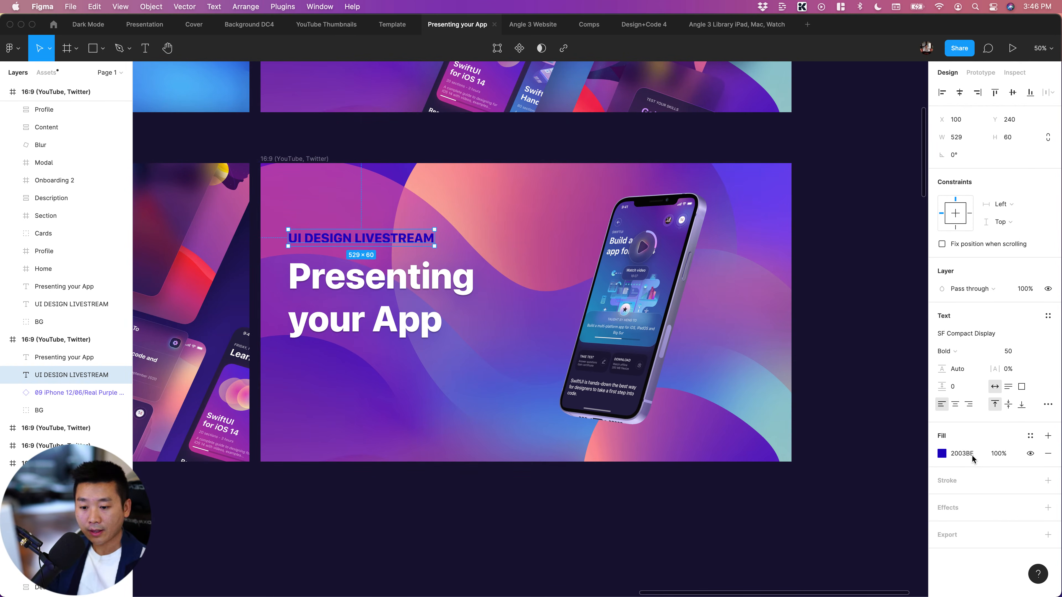
# Recolor the "UI DESIGN LIVESTREAM" subtitle with the peach tone FA9D98 sampled from the background's curved shape
pyautogui.click(963, 454)
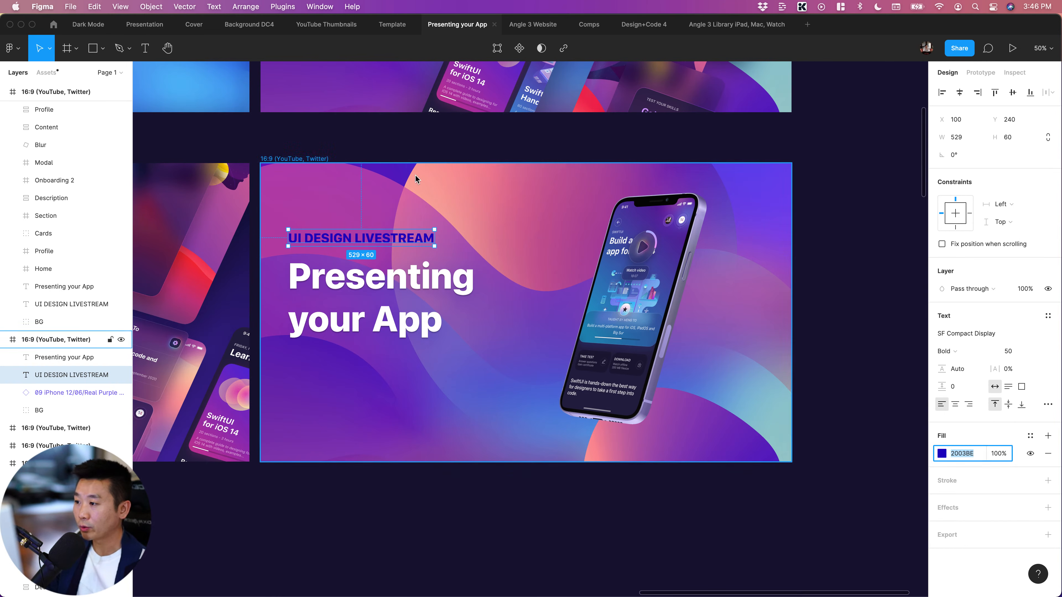
pyautogui.press('i')
pyautogui.click(427, 188)
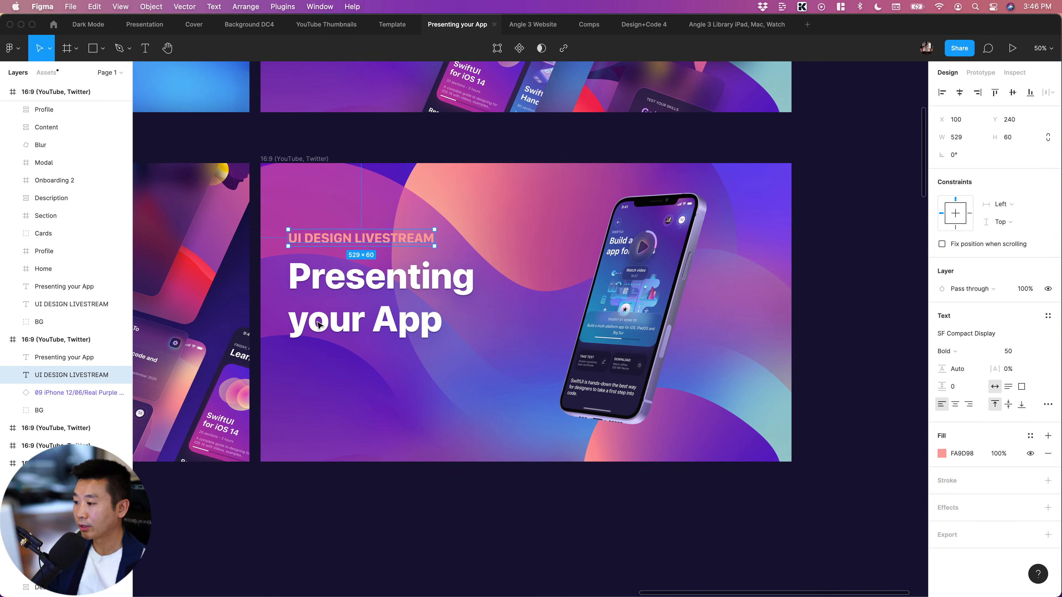
pyautogui.click(435, 521)
# Draw a circle about 390 × 390 between the title and the iPhone mockup, overlapping the phone's edge
pyautogui.hscroll(-3, 436, 519)
pyautogui.hscroll(3, 478, 310)
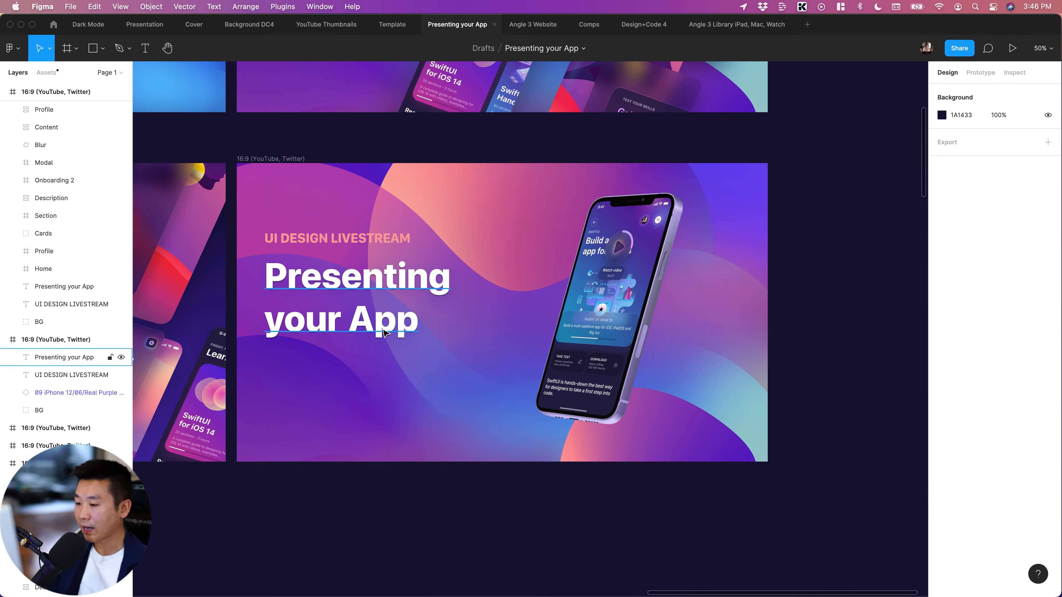
pyautogui.click(644, 330)
pyautogui.hscroll(6, 585, 325)
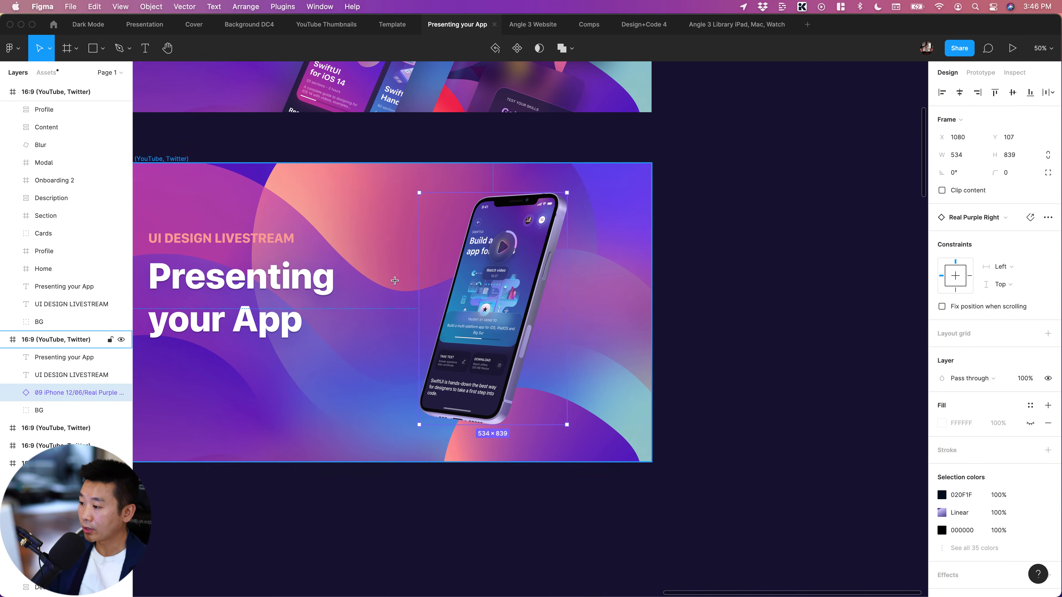
pyautogui.press('o')
pyautogui.moveTo(363, 268); pyautogui.dragTo(460, 376)
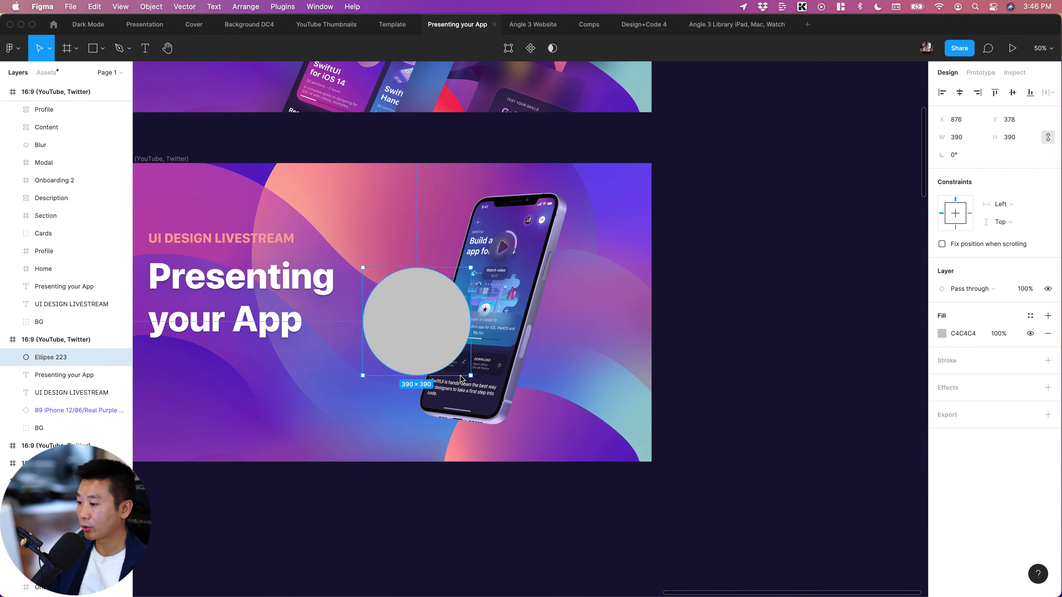
pyautogui.click(841, 367)
pyautogui.hscroll(-5, 746, 362)
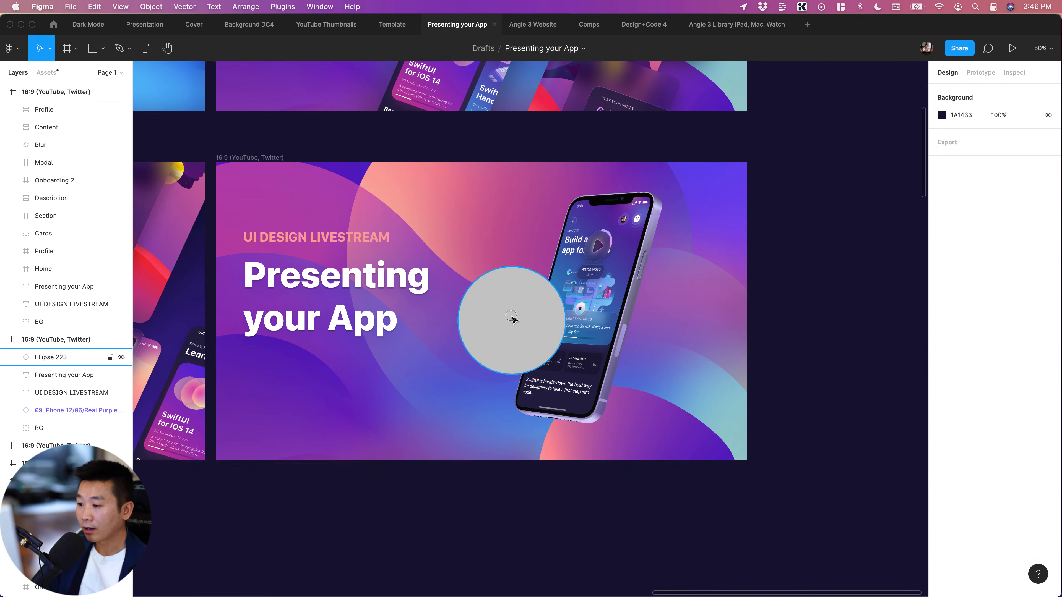
# Change the circle's solid fill to a radial gradient
pyautogui.click(514, 318)
pyautogui.click(942, 333)
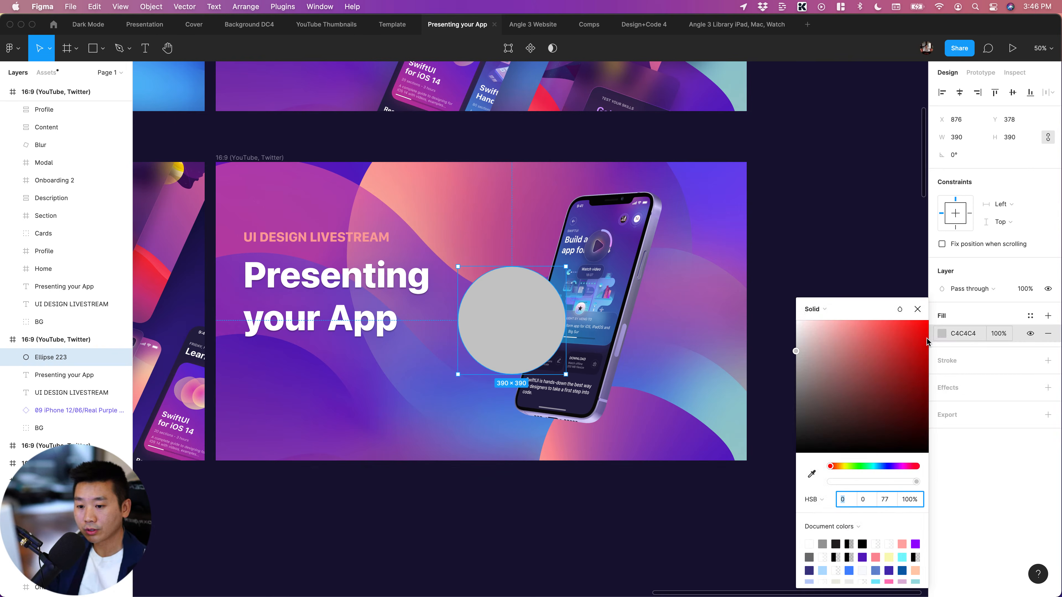
pyautogui.click(827, 312)
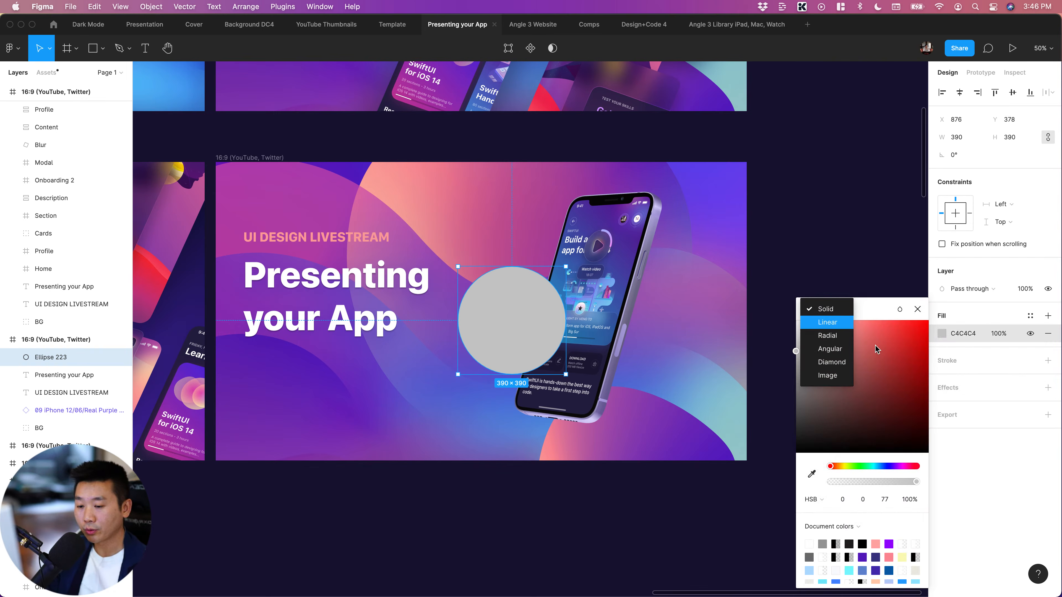
pyautogui.press('Return')
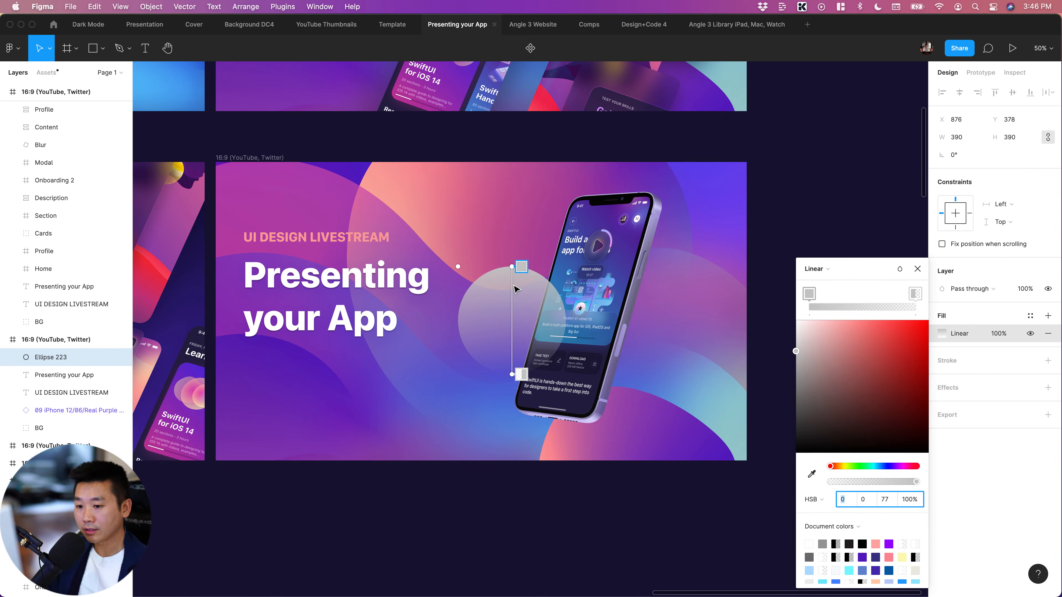
pyautogui.click(822, 271)
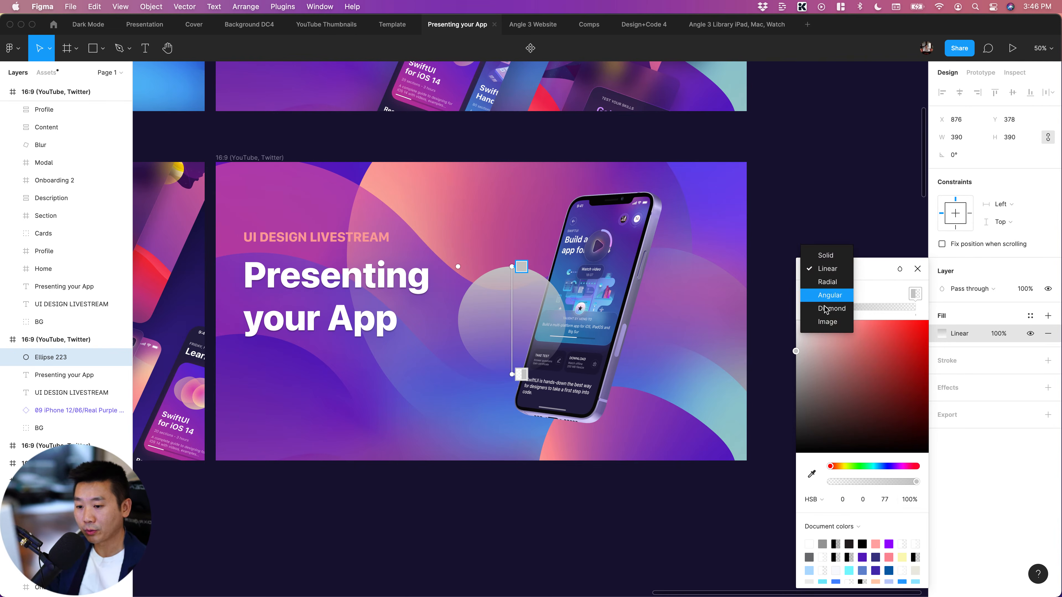
pyautogui.click(827, 282)
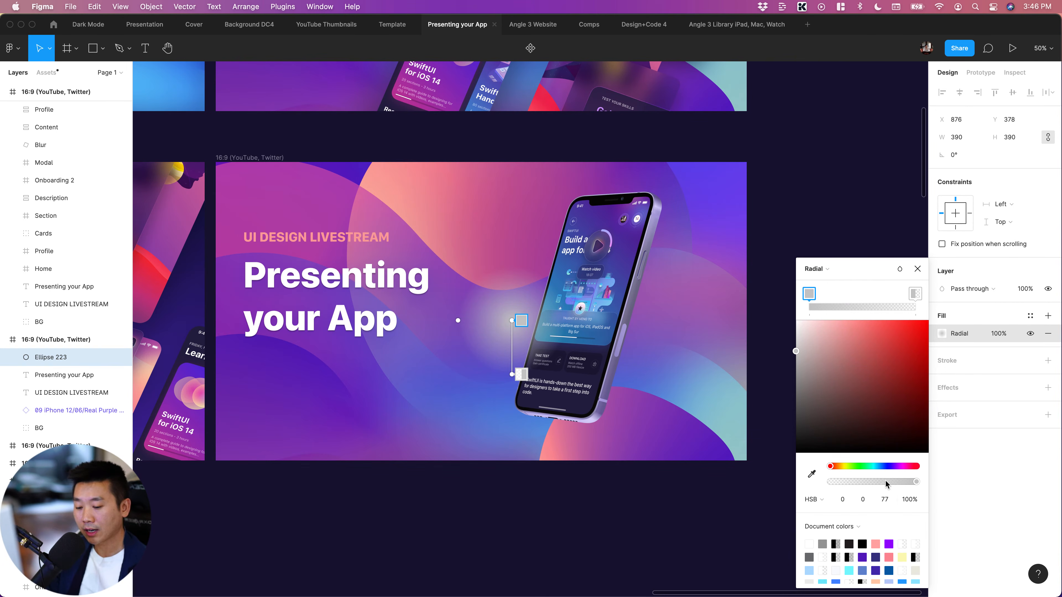
# Set both gradient stops of the circle to black, keeping the outer stop at 0% opacity
pyautogui.moveTo(843, 389); pyautogui.dragTo(732, 526)
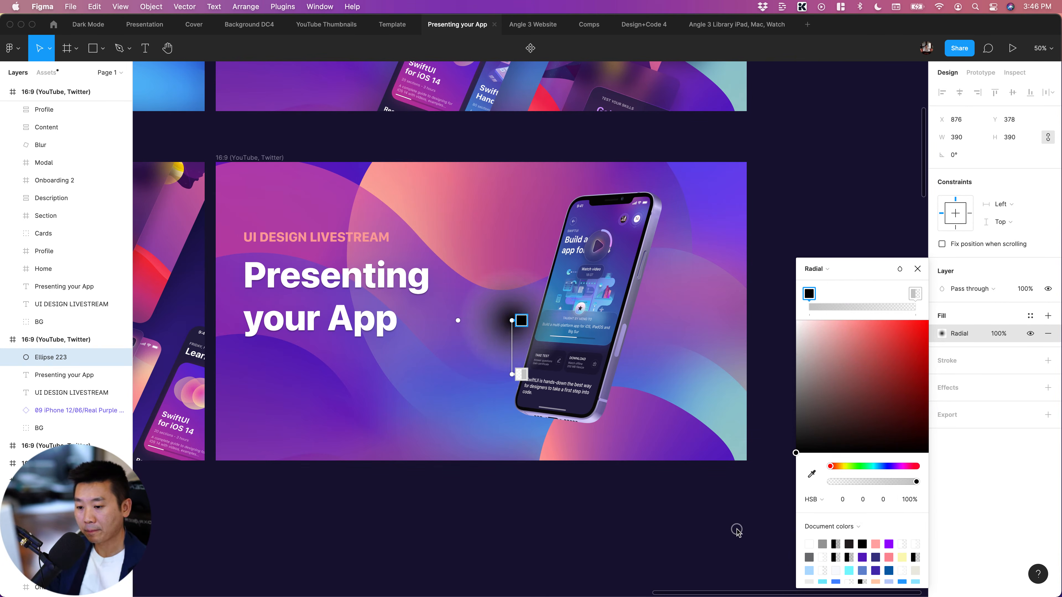
pyautogui.click(515, 376)
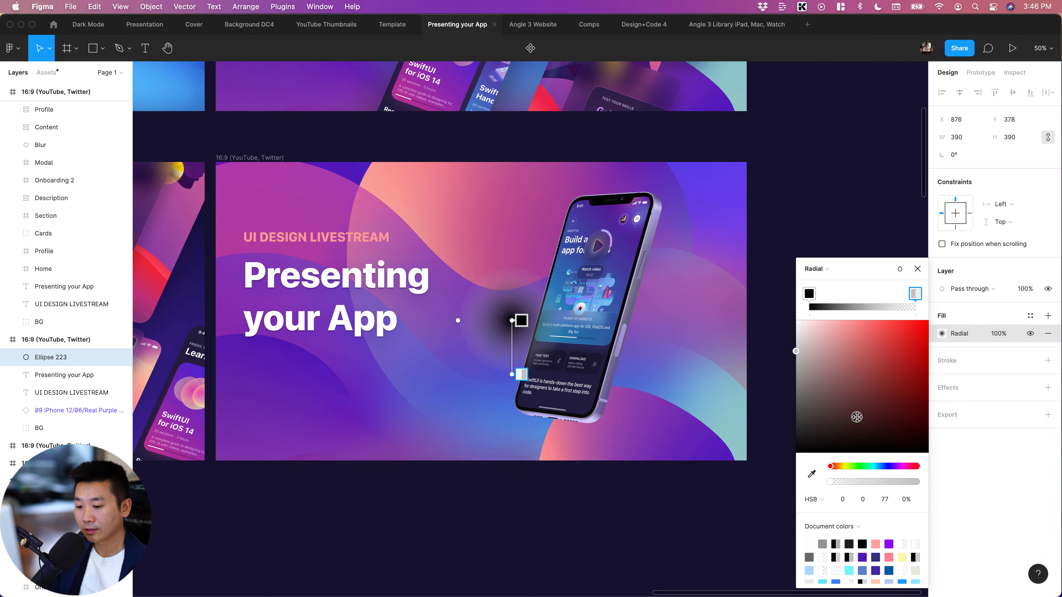
pyautogui.moveTo(857, 417); pyautogui.dragTo(659, 559)
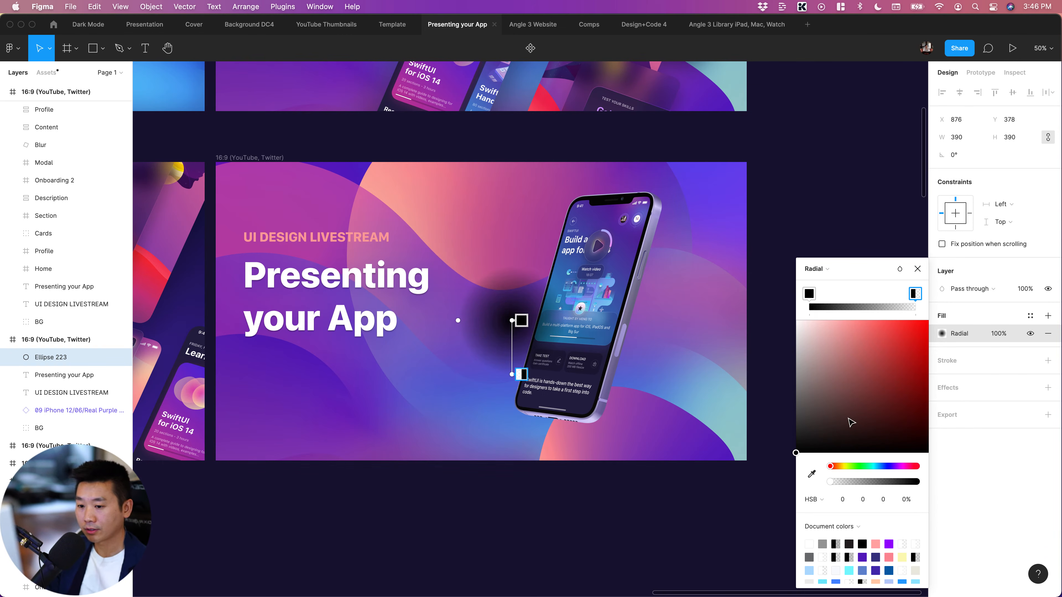
pyautogui.click(864, 483)
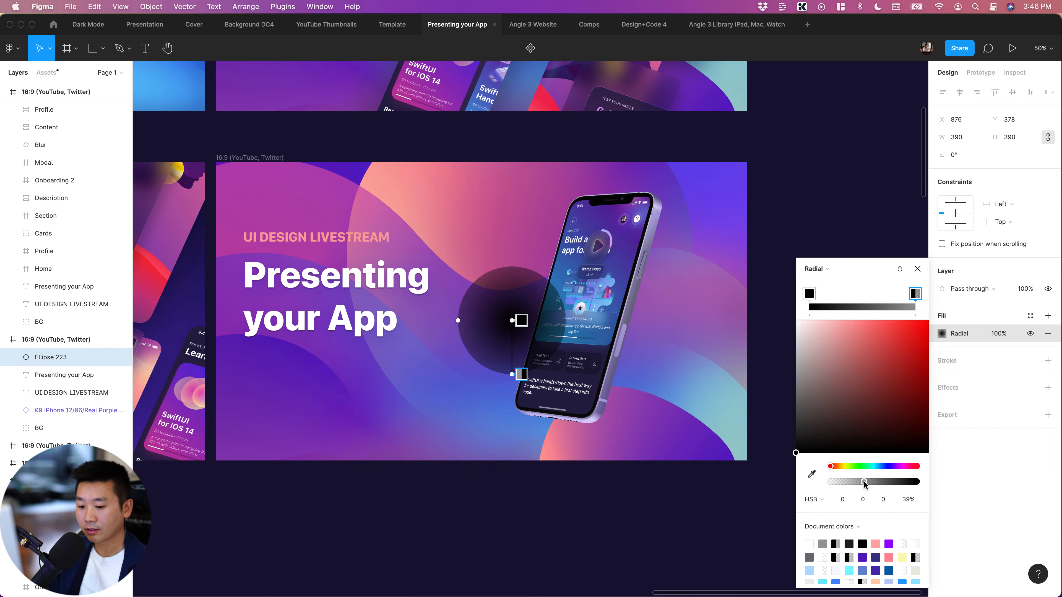
pyautogui.press('super+z')
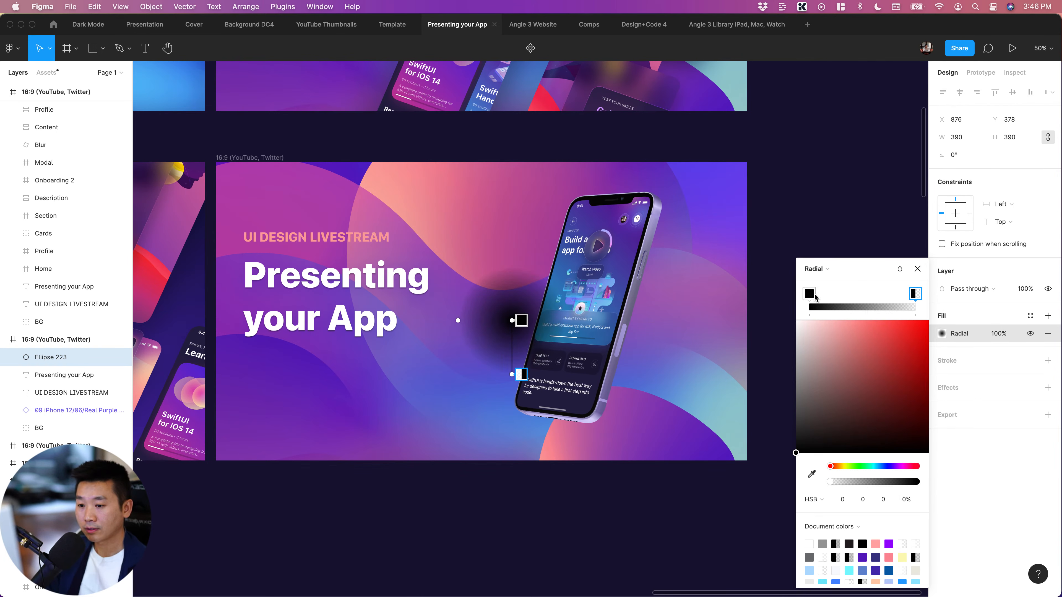
# Reduce the inner black gradient stop's opacity to 45%
pyautogui.click(810, 294)
pyautogui.click(880, 482)
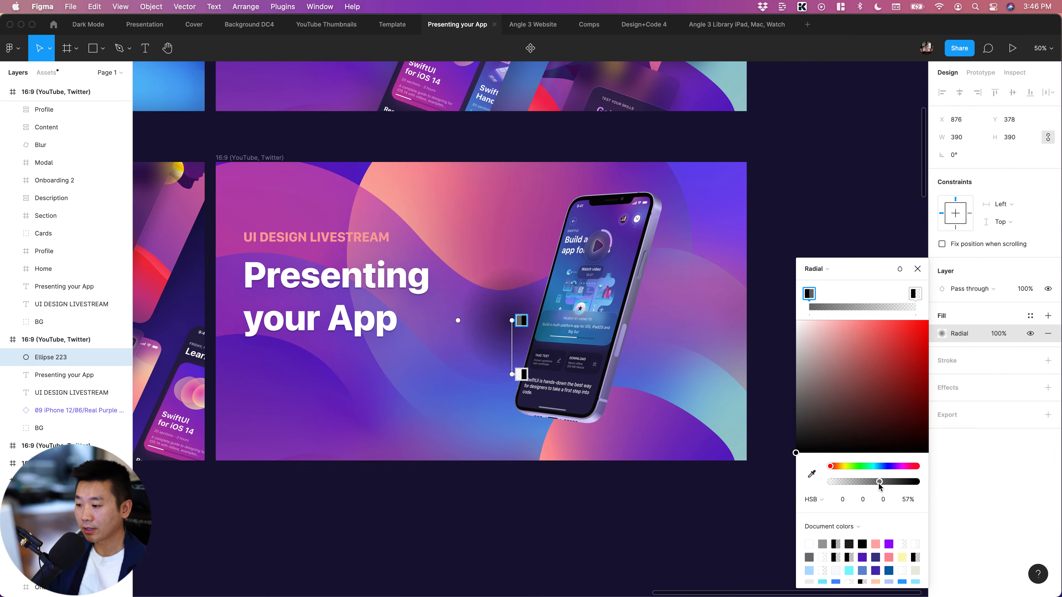
pyautogui.moveTo(864, 486); pyautogui.dragTo(870, 485)
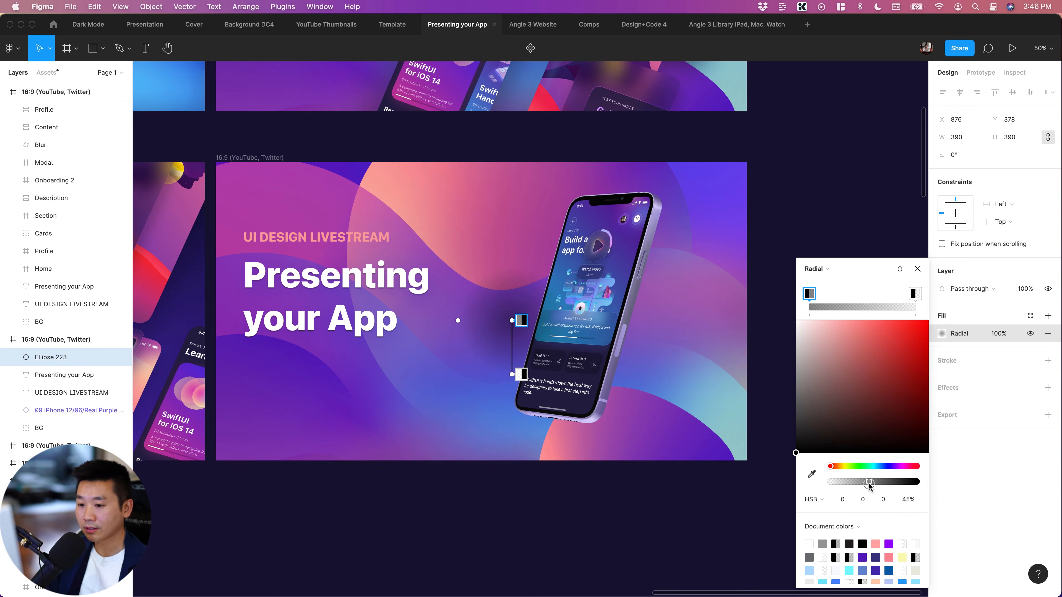
pyautogui.click(484, 537)
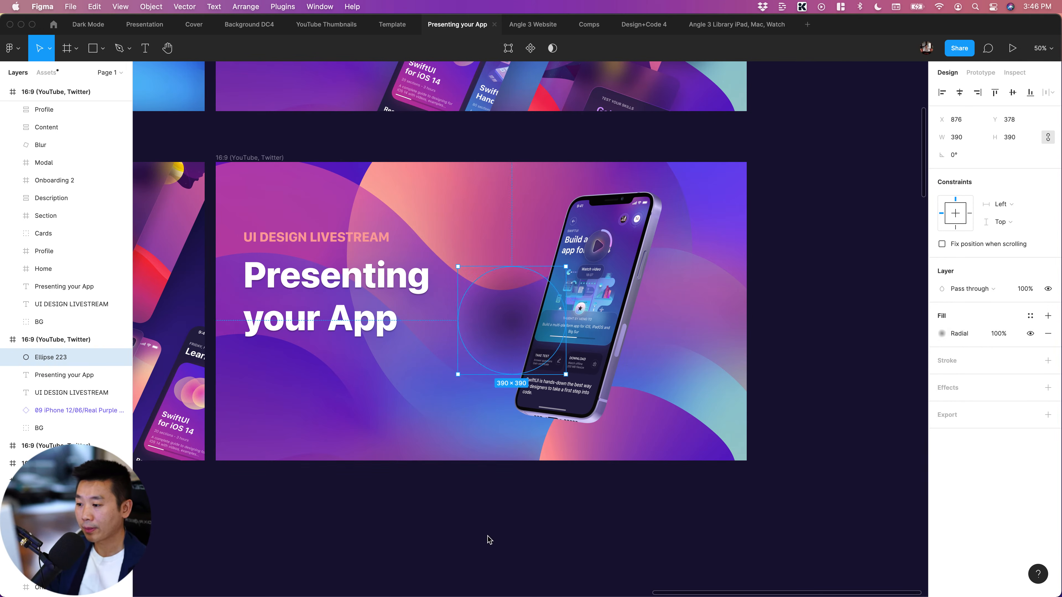
# Move the circle in the layer order to directly beneath the iPhone mockup, above the BG group
pyautogui.click(485, 537)
pyautogui.click(502, 317)
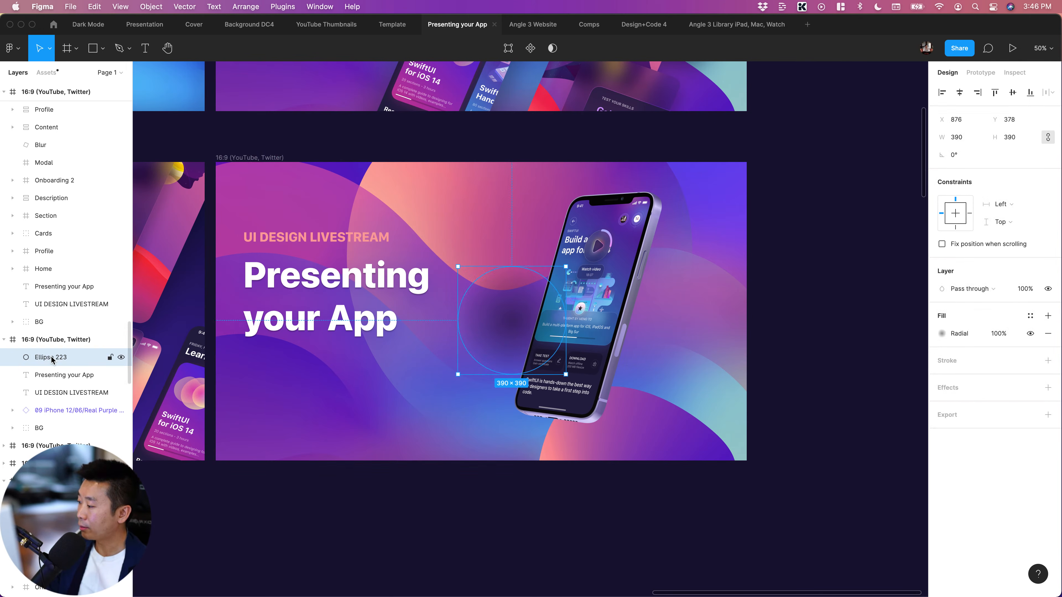
pyautogui.moveTo(50, 357); pyautogui.dragTo(36, 414)
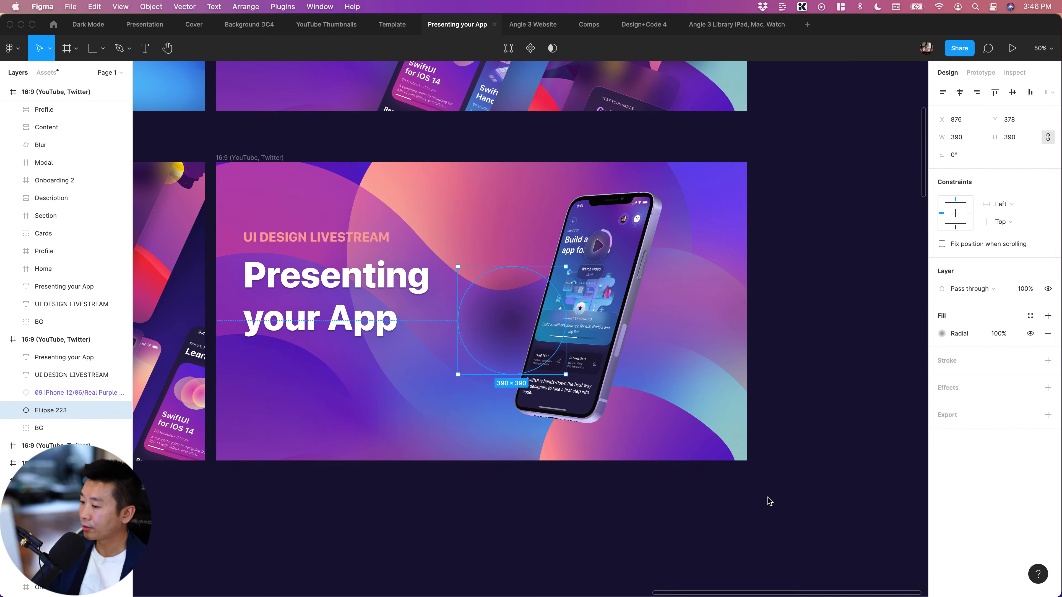
# Enlarge the shadow circle to about 731 × 731 and place it behind the phone's lower half at about X 999, Y 427
pyautogui.hscroll(2, 769, 500)
pyautogui.click(412, 329)
pyautogui.moveTo(412, 329); pyautogui.dragTo(514, 403)
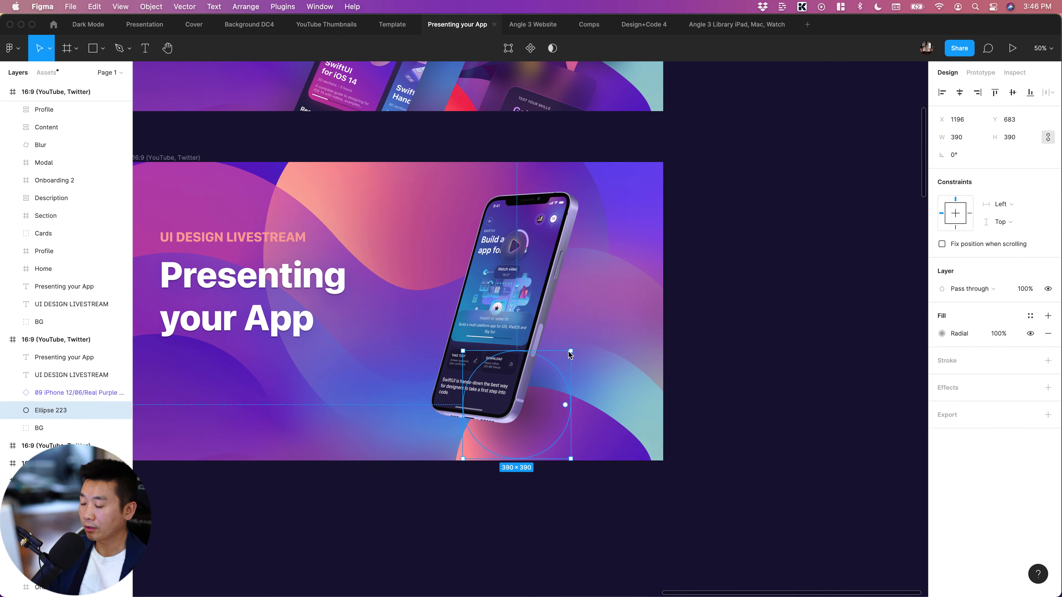
pyautogui.moveTo(572, 351); pyautogui.dragTo(663, 256)
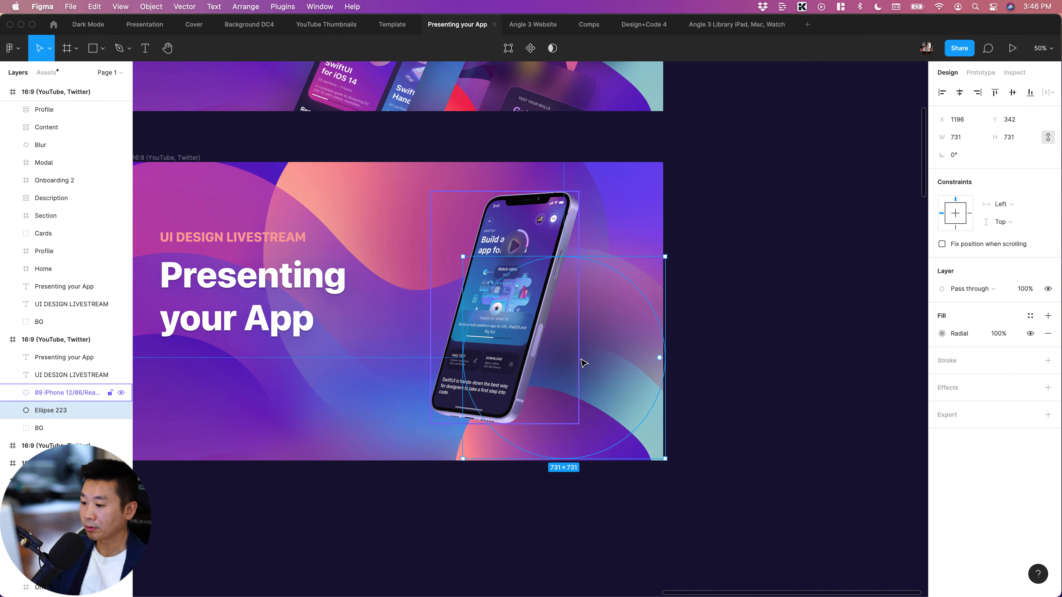
pyautogui.moveTo(562, 359); pyautogui.dragTo(528, 382)
pyautogui.click(756, 356)
pyautogui.hscroll(-5, 754, 356)
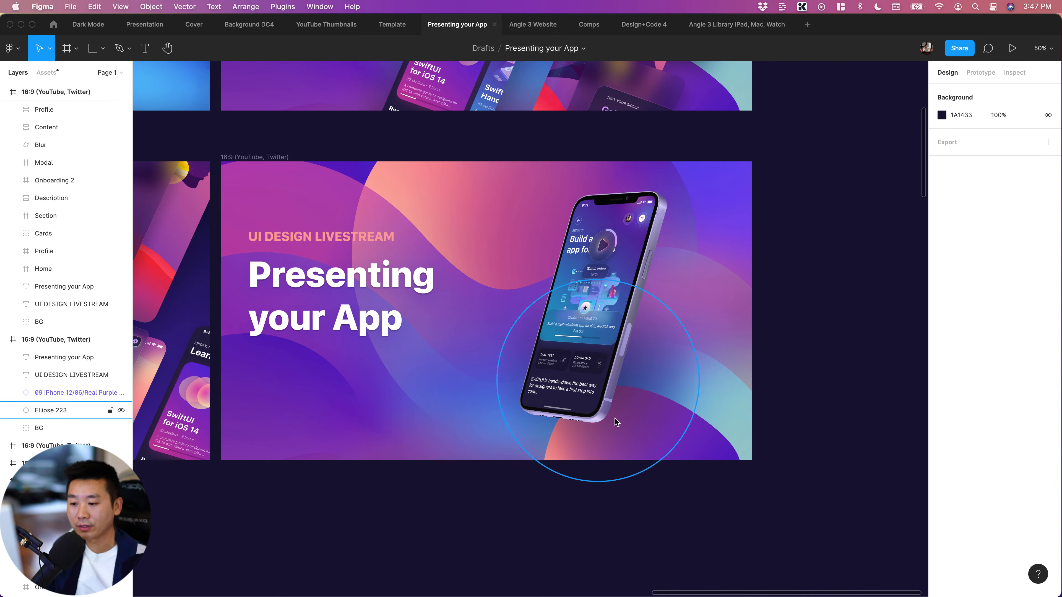
# Toggle the circle's gradient fill off and on to compare the mockup with and without its shadow
pyautogui.click(660, 437)
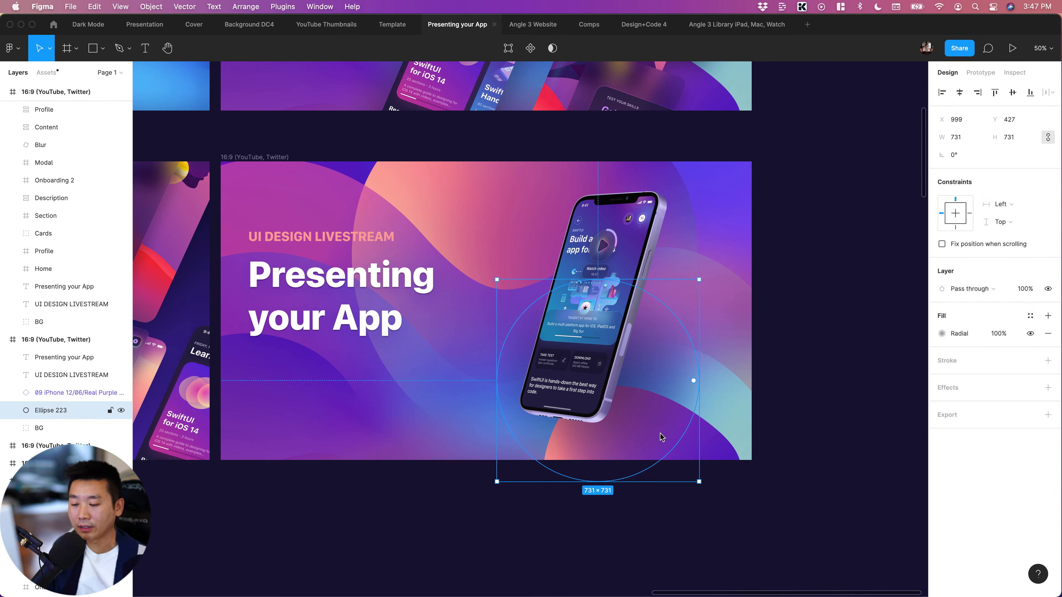
pyautogui.click(1029, 334)
pyautogui.click(1030, 334)
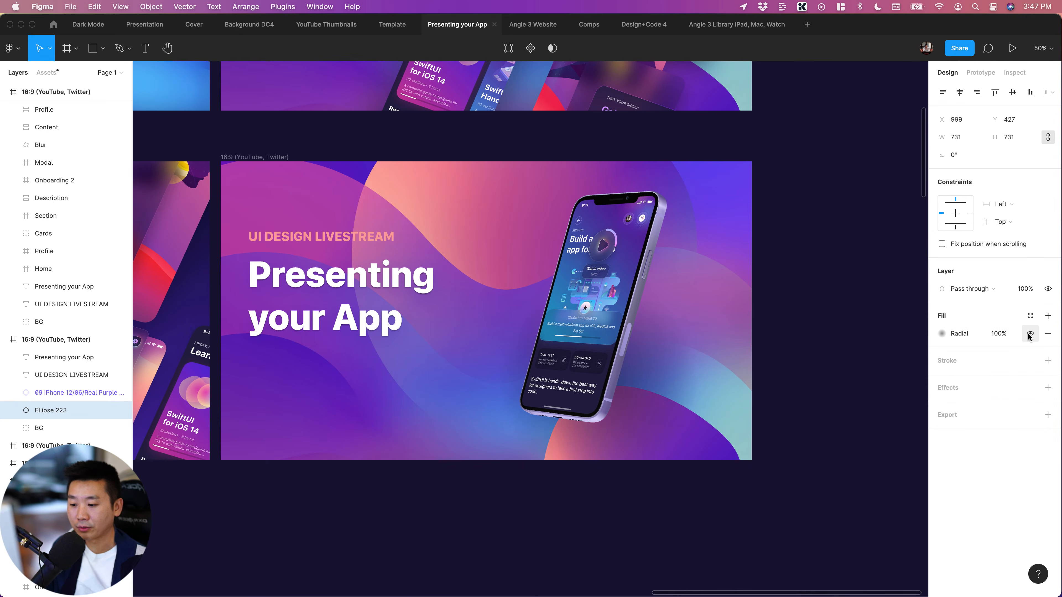
pyautogui.click(1029, 334)
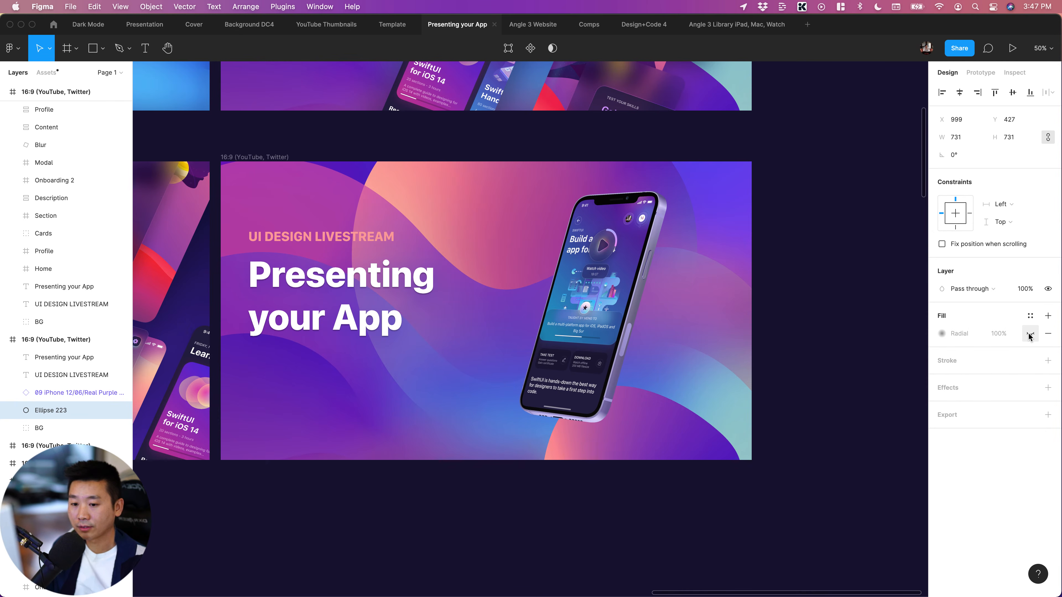
pyautogui.click(807, 408)
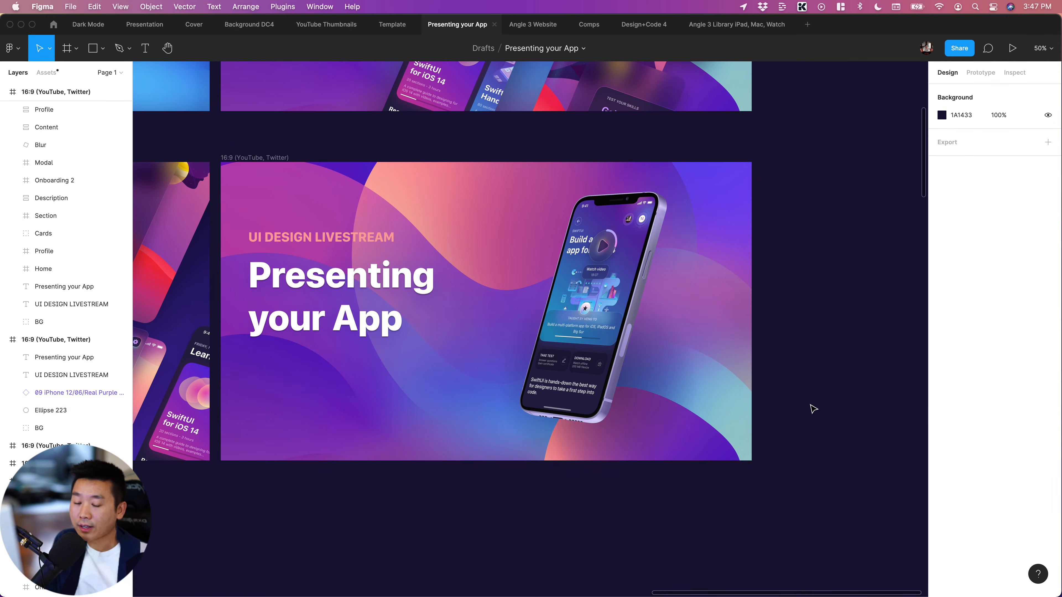
# Look over the finished 16:9 layouts, and find the Home website design among the source screens
pyautogui.scroll(2, 813, 409)
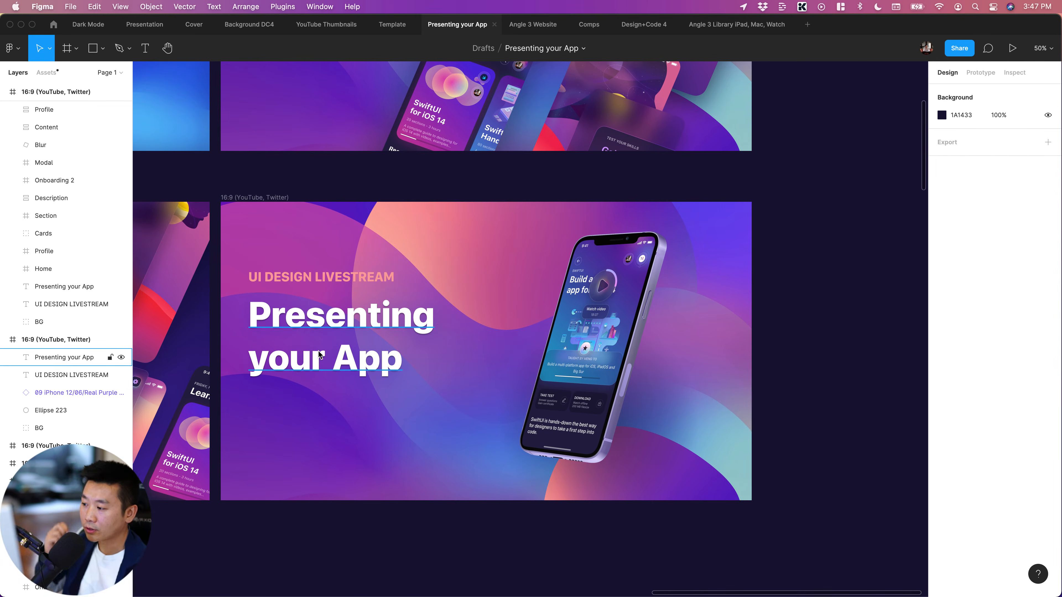
pyautogui.scroll(-3, 318, 351)
pyautogui.press('-')
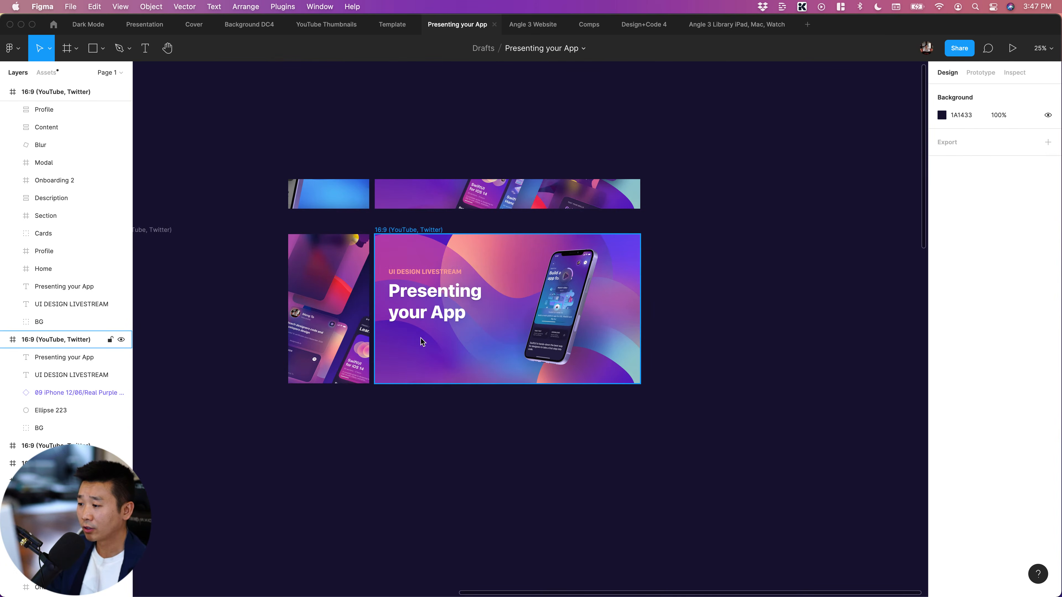
pyautogui.hscroll(-5, 461, 426)
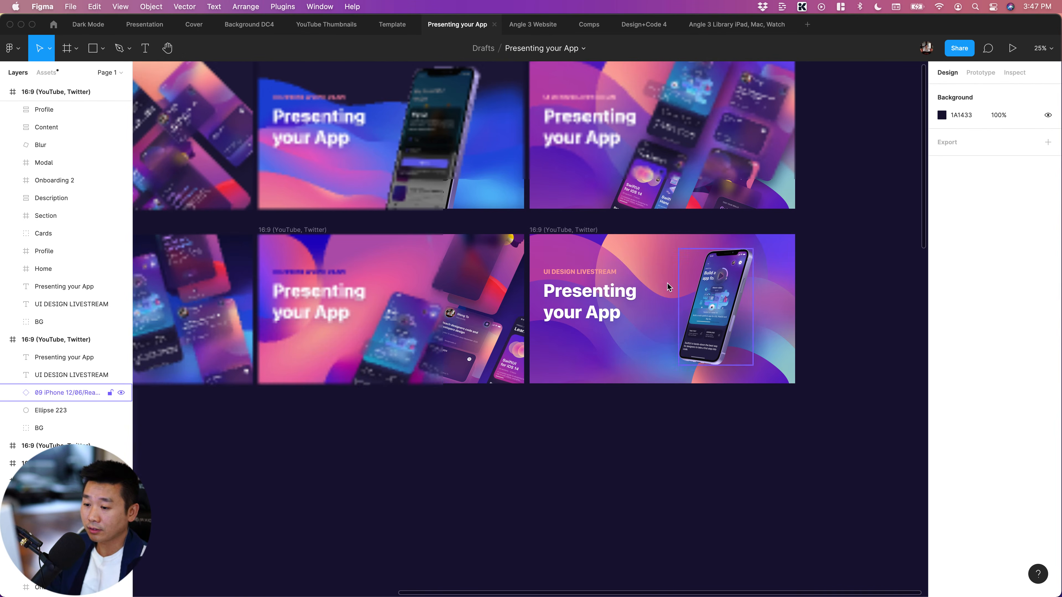
pyautogui.hscroll(-3, 573, 410)
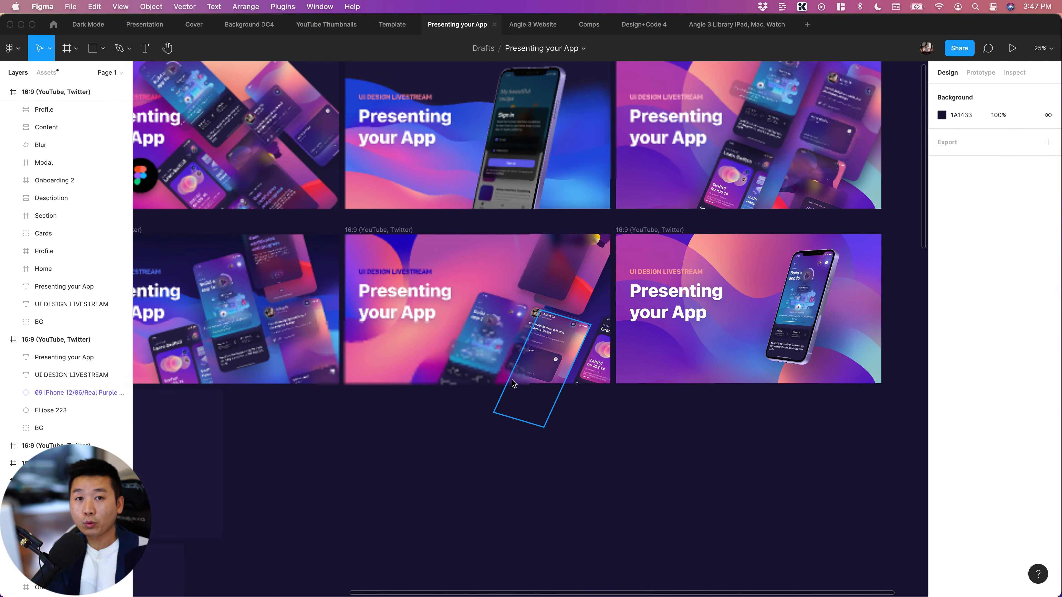
pyautogui.scroll(-10, 505, 368)
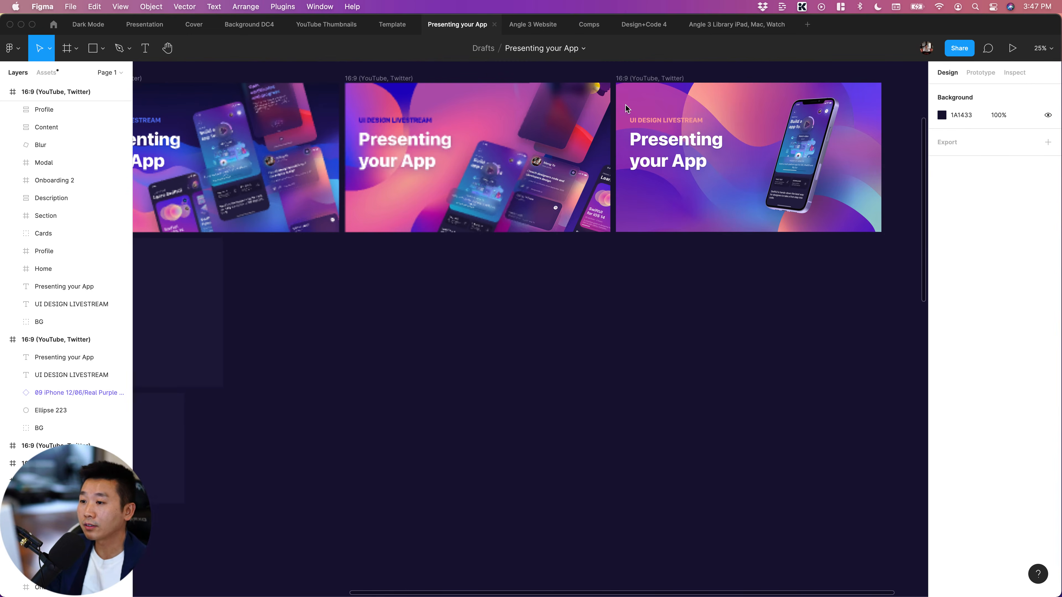
pyautogui.hscroll(-10, 570, 190)
pyautogui.hscroll(-5, 528, 214)
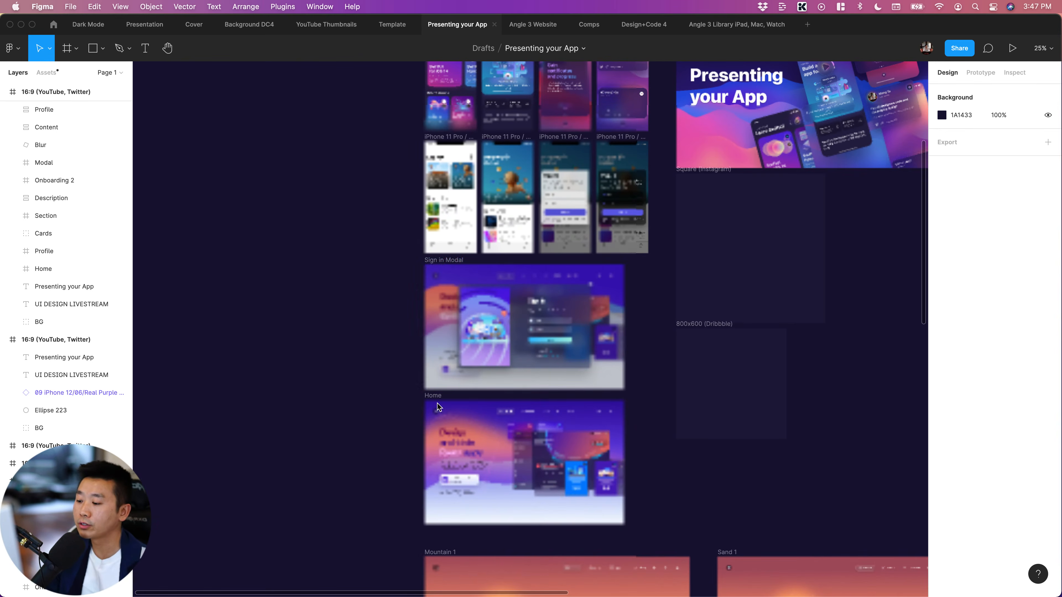
pyautogui.scroll(-4, 437, 404)
pyautogui.press('super+equal')
pyautogui.scroll(-4, 415, 420)
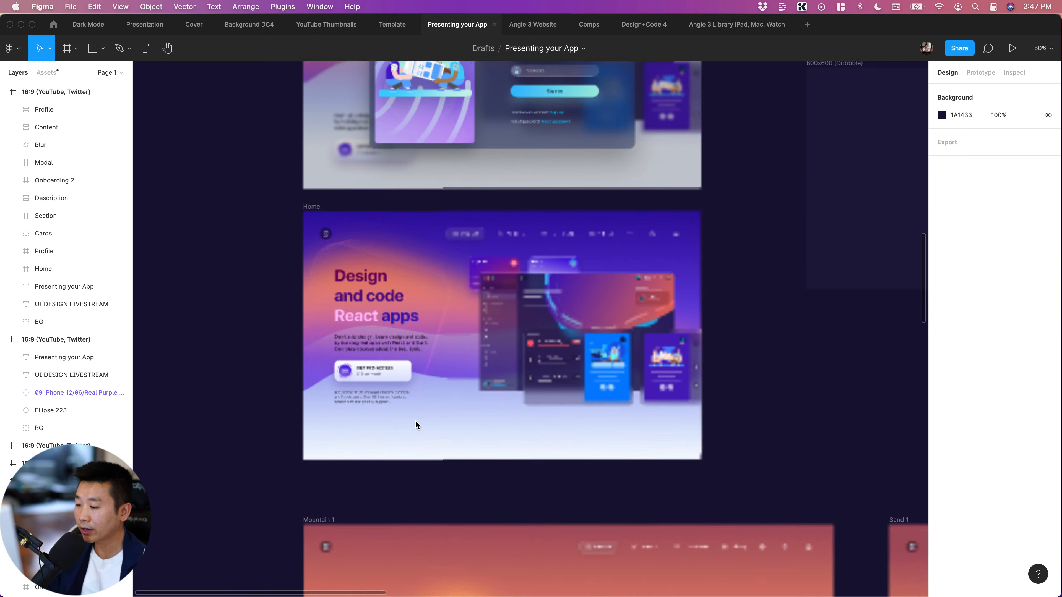
# Copy the top menu and the text block from the Home website design
pyautogui.click(383, 231)
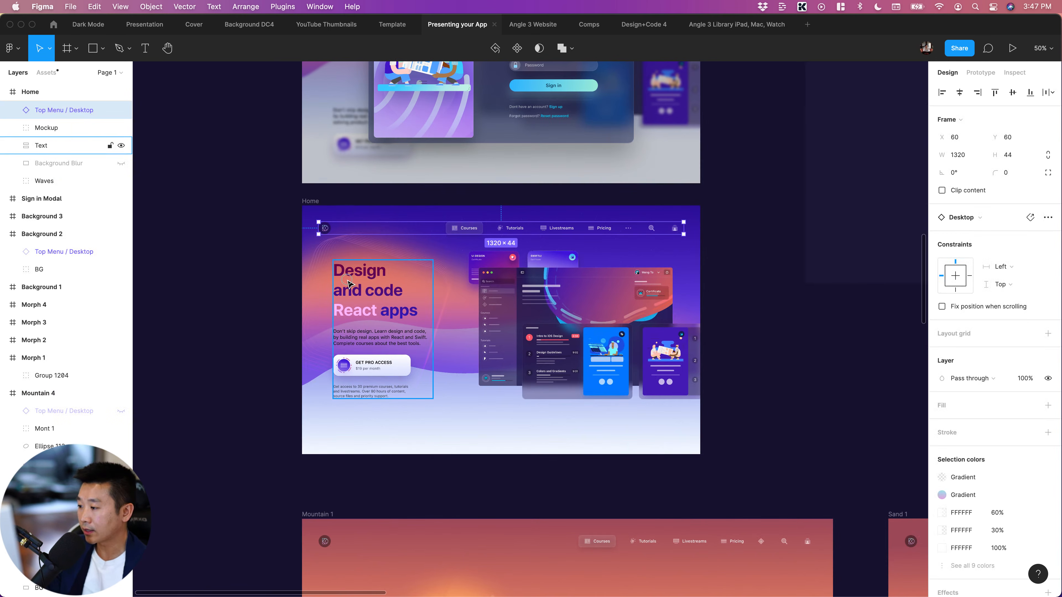
pyautogui.click(357, 340)
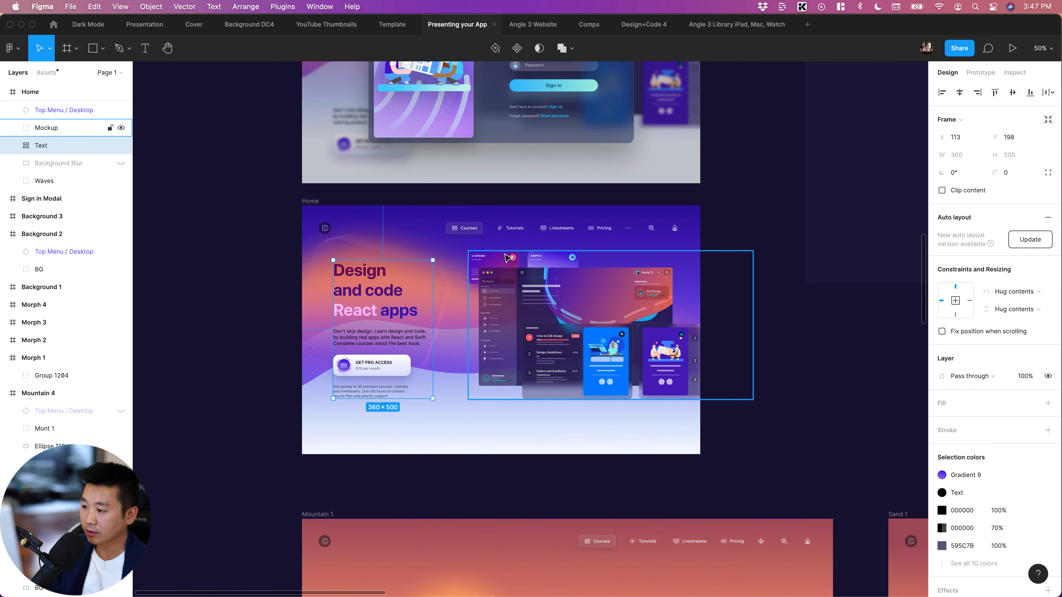
pyautogui.keyDown('shift'); pyautogui.click(496, 237); pyautogui.keyUp('shift')
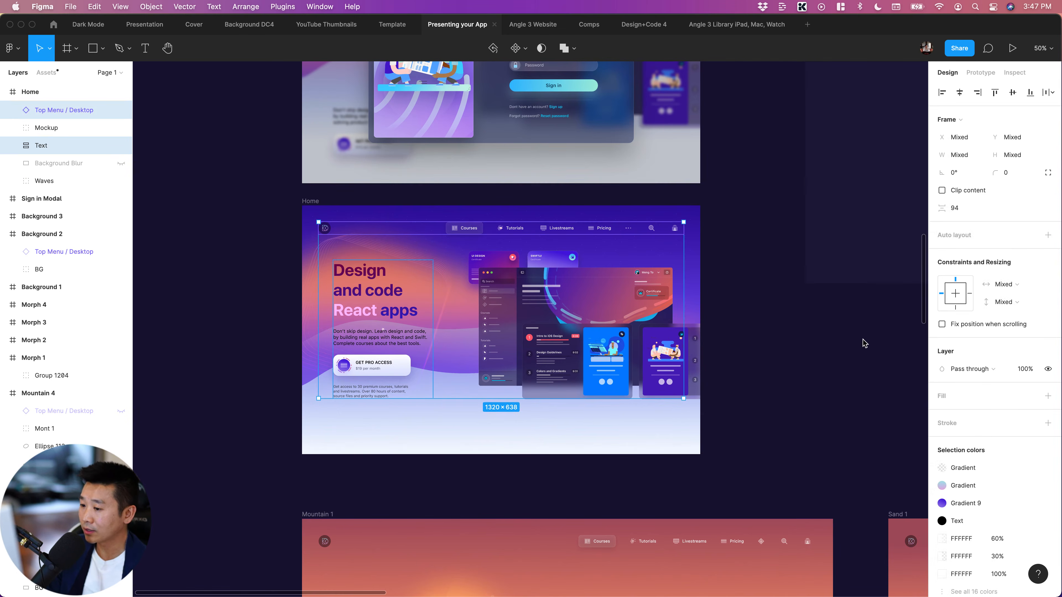
# Delete the "Presenting your App" title and the "UI DESIGN LIVESTREAM" subtitle from the 16:9 iPhone mockup layout
pyautogui.hscroll(15, 847, 342)
pyautogui.scroll(15, 845, 342)
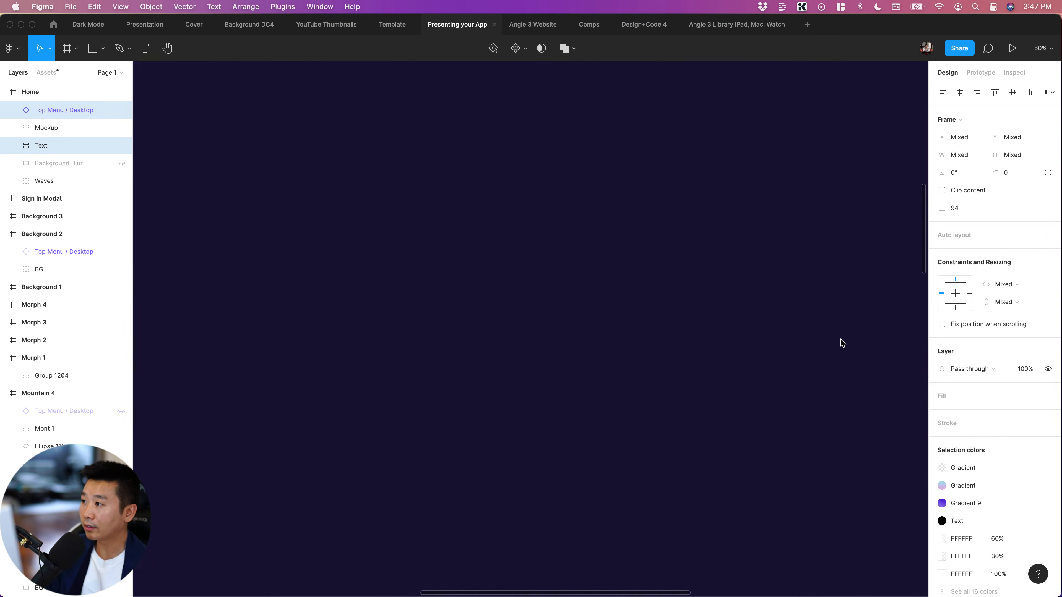
pyautogui.hscroll(5, 842, 341)
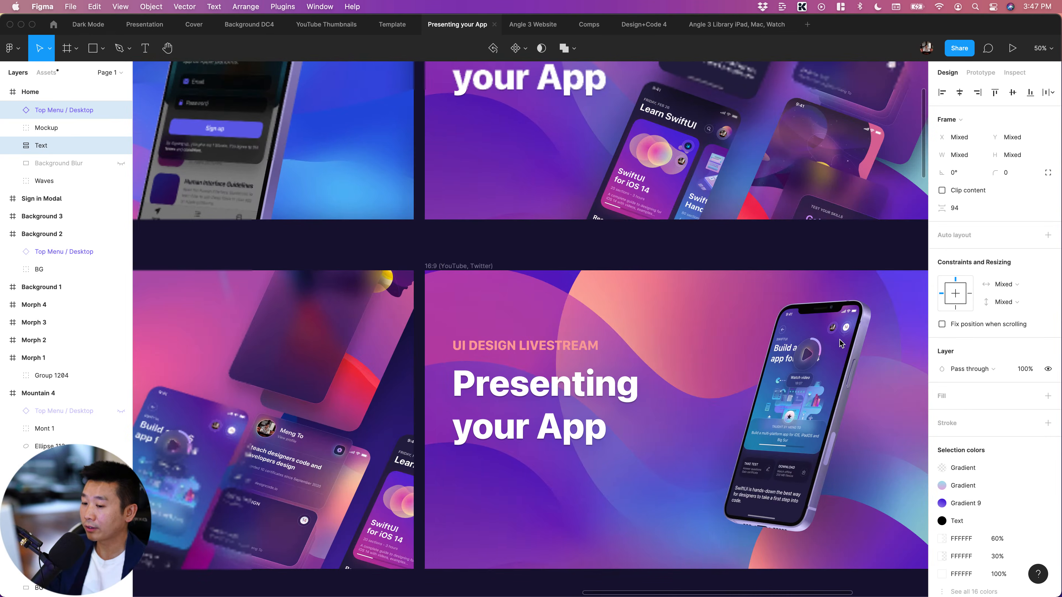
pyautogui.scroll(-5, 842, 343)
pyautogui.hscroll(10, 842, 343)
pyautogui.hscroll(-2, 371, 278)
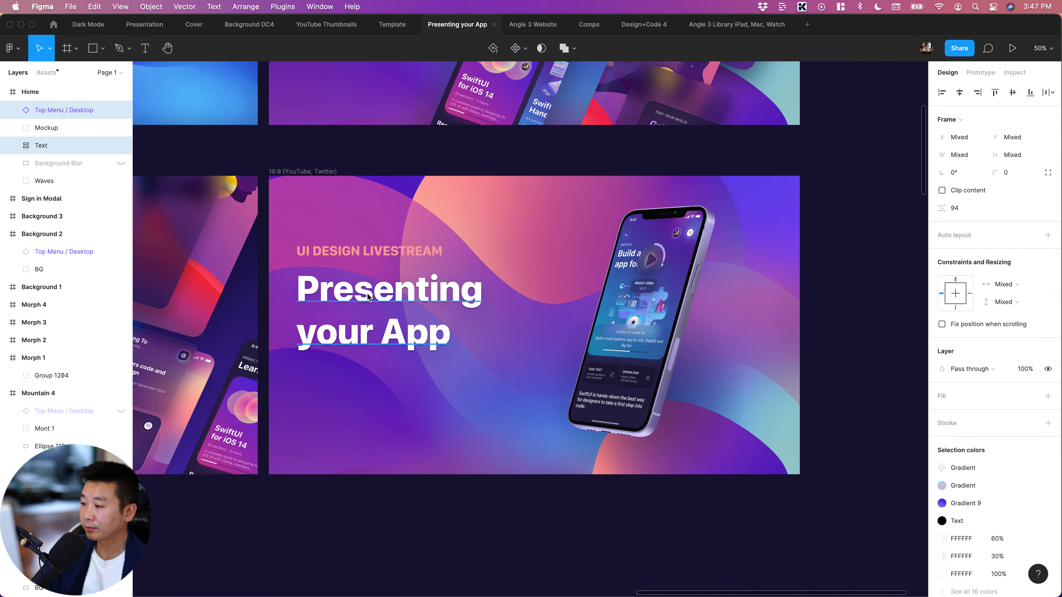
pyautogui.click(383, 284)
pyautogui.keyDown('shift'); pyautogui.click(378, 255); pyautogui.keyUp('shift')
pyautogui.press('Delete')
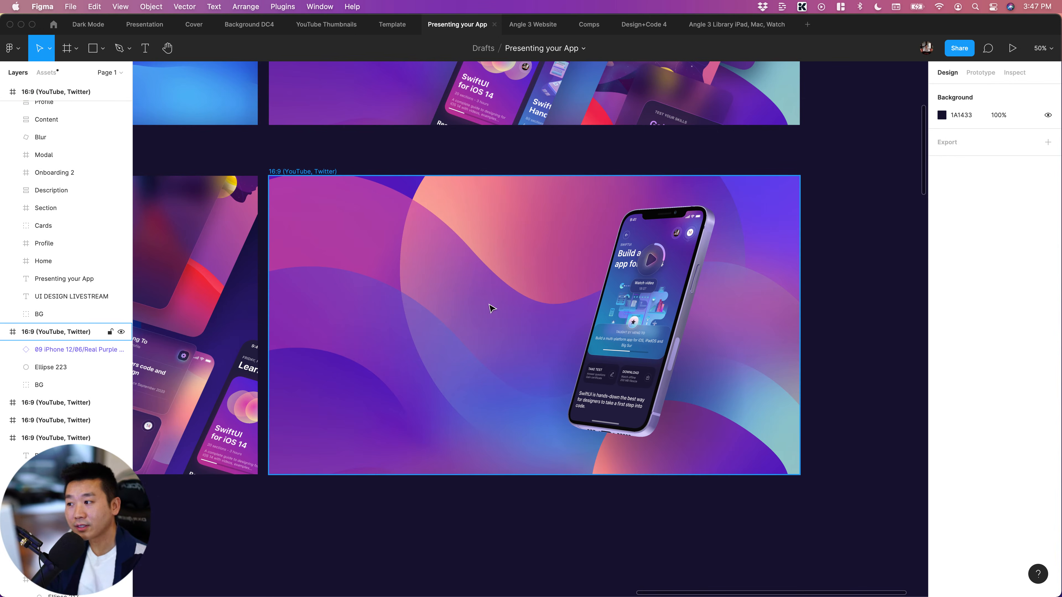
# Paste the copied top menu and text block into the 16:9 iPhone mockup layout
pyautogui.click(859, 297)
pyautogui.press('super+v')
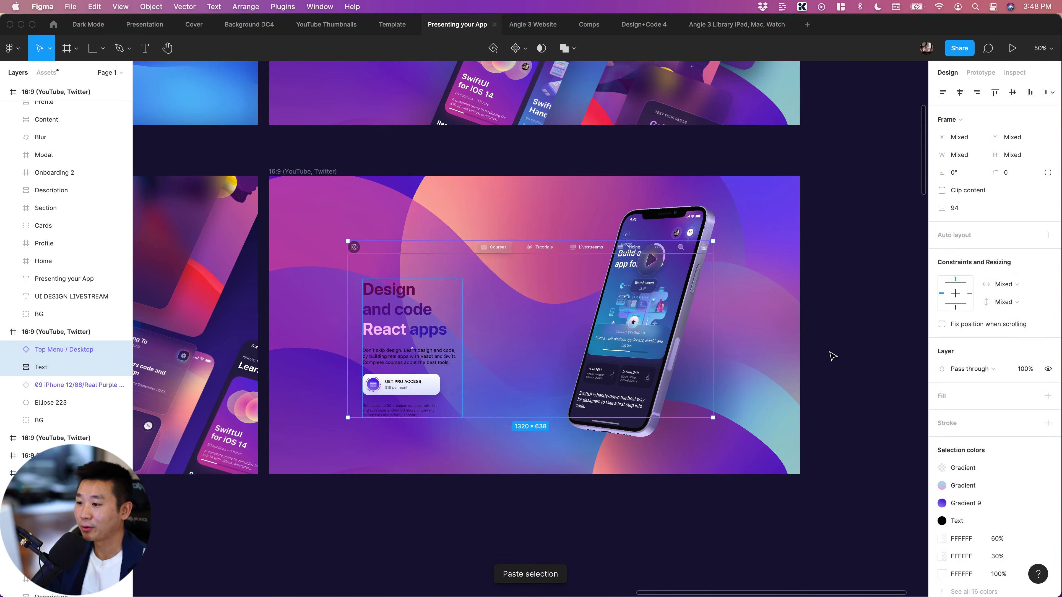
pyautogui.click(833, 356)
# Move the pasted top menu up to X 286, Y 40, above the iPhone mockup
pyautogui.click(521, 250)
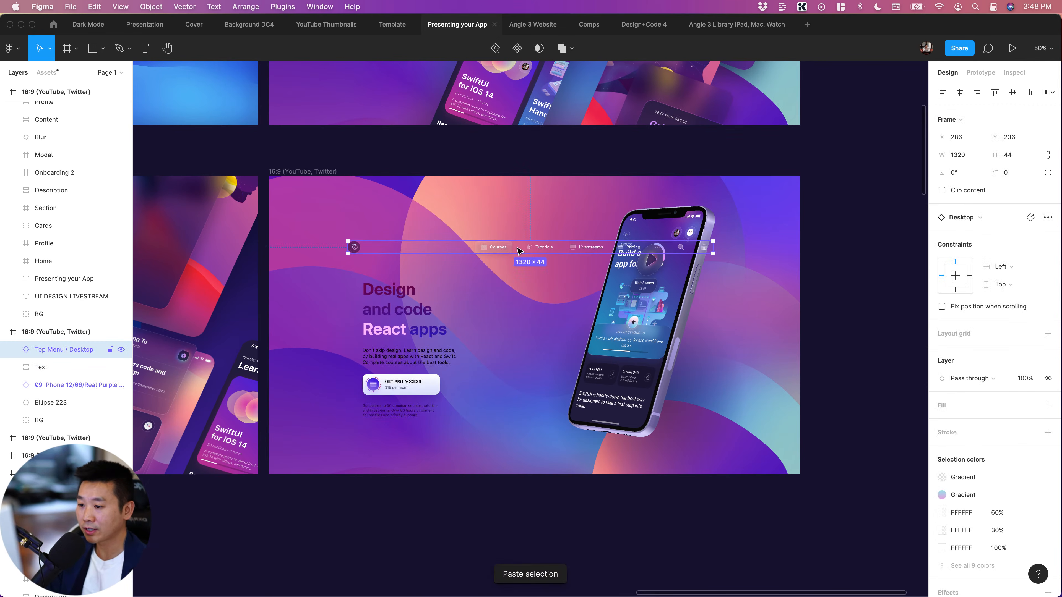
pyautogui.moveTo(519, 251); pyautogui.dragTo(532, 197)
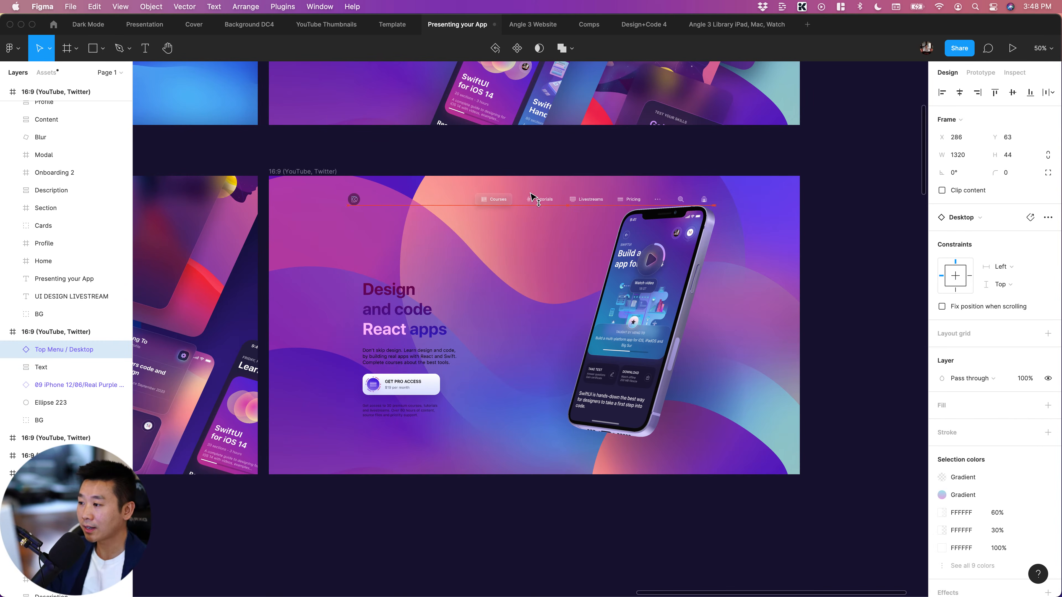
pyautogui.press('alt')
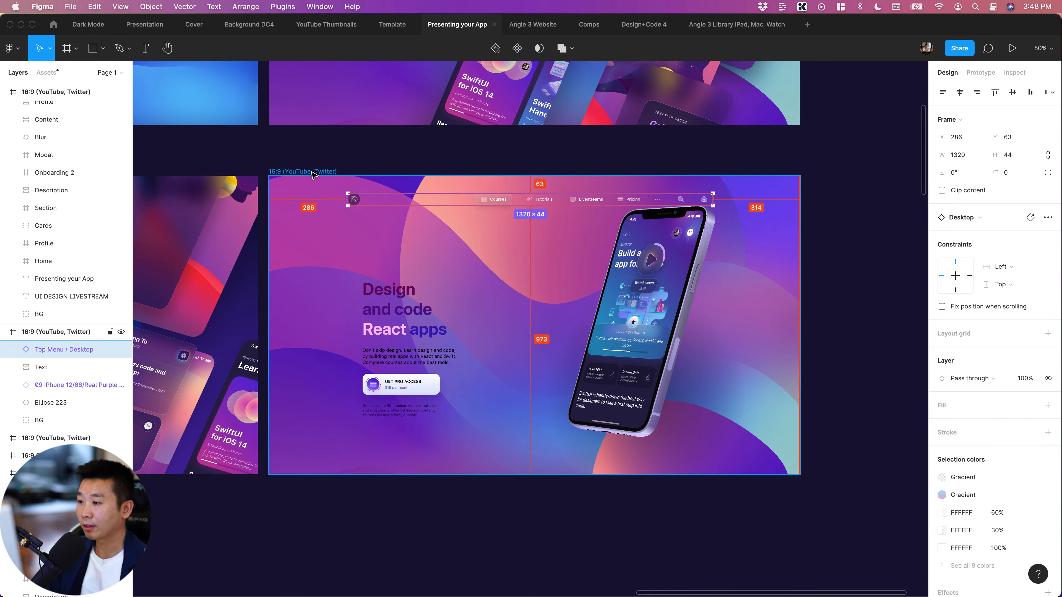
pyautogui.hotkey('shift', 'Up')
pyautogui.hotkey('shift', 'Up')
pyautogui.press('Up')
pyautogui.press('Up')
pyautogui.press('Up')
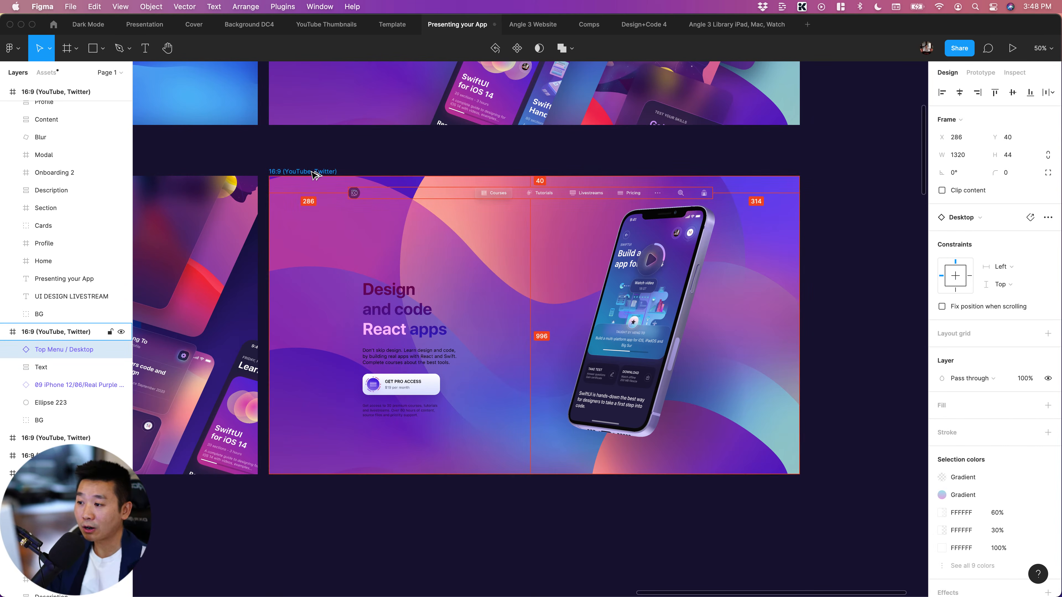
pyautogui.click(866, 281)
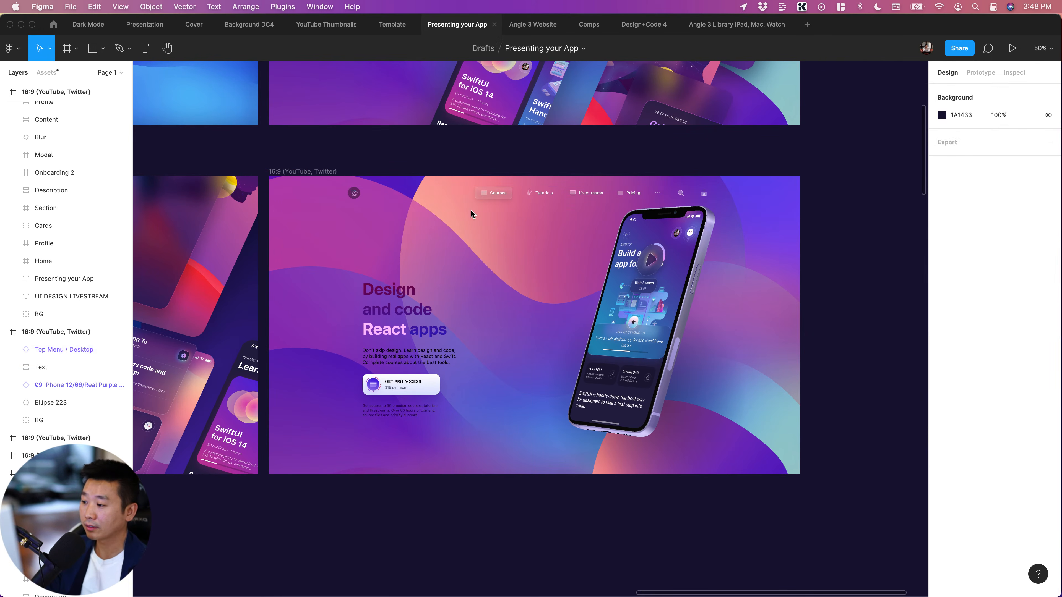
# Move the text block to X 286, Y 269, in line with the menu's left edge, and the iPhone mockup to X 894, Y 113
pyautogui.click(393, 322)
pyautogui.moveTo(396, 314); pyautogui.dragTo(381, 299)
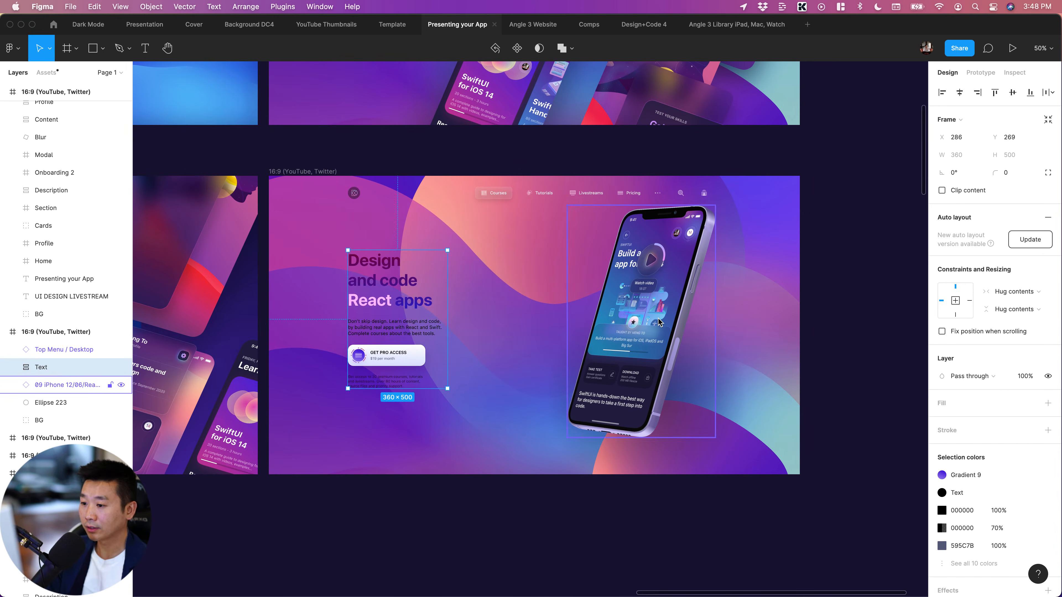
pyautogui.moveTo(643, 318); pyautogui.dragTo(592, 319)
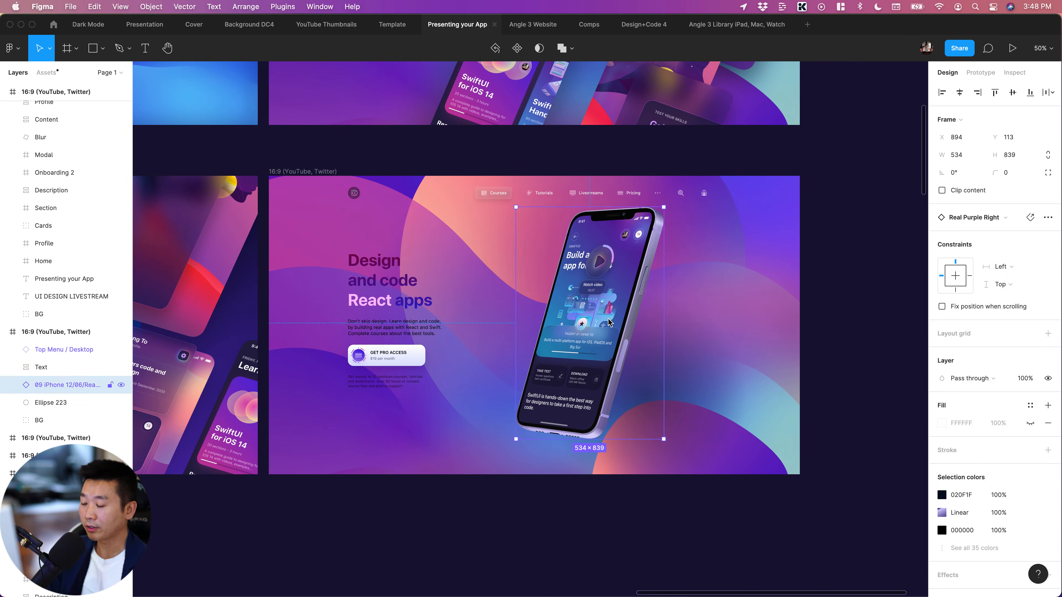
# Move the shadow circle behind the relocated phone's lower half, at about X 821, Y 433
pyautogui.click(688, 389)
pyautogui.moveTo(693, 381); pyautogui.dragTo(651, 384)
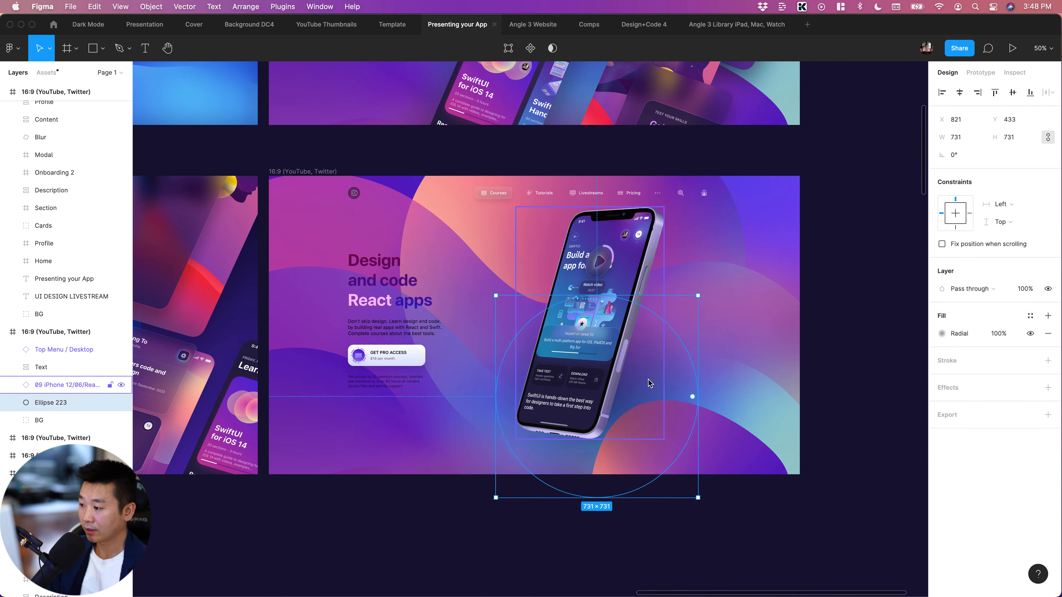
pyautogui.hotkey('shift', '0')
pyautogui.hscroll(-4, 503, 299)
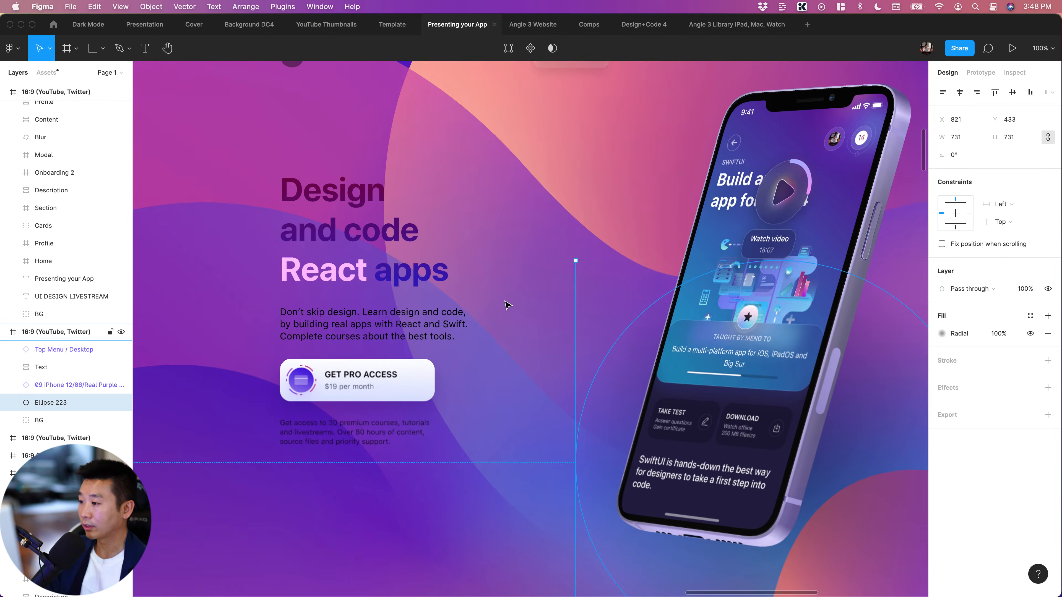
pyautogui.press('super+minus')
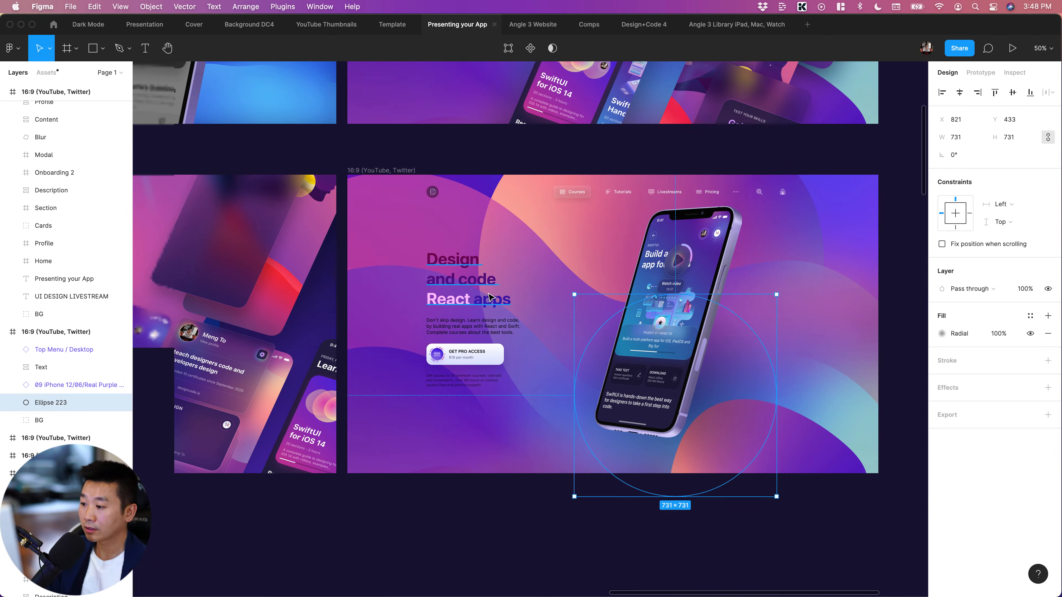
# Replace the dark gradient of the "Design and code React apps" heading with the first Dark Mode colour style, a light purple gradient
pyautogui.doubleClick(488, 299)
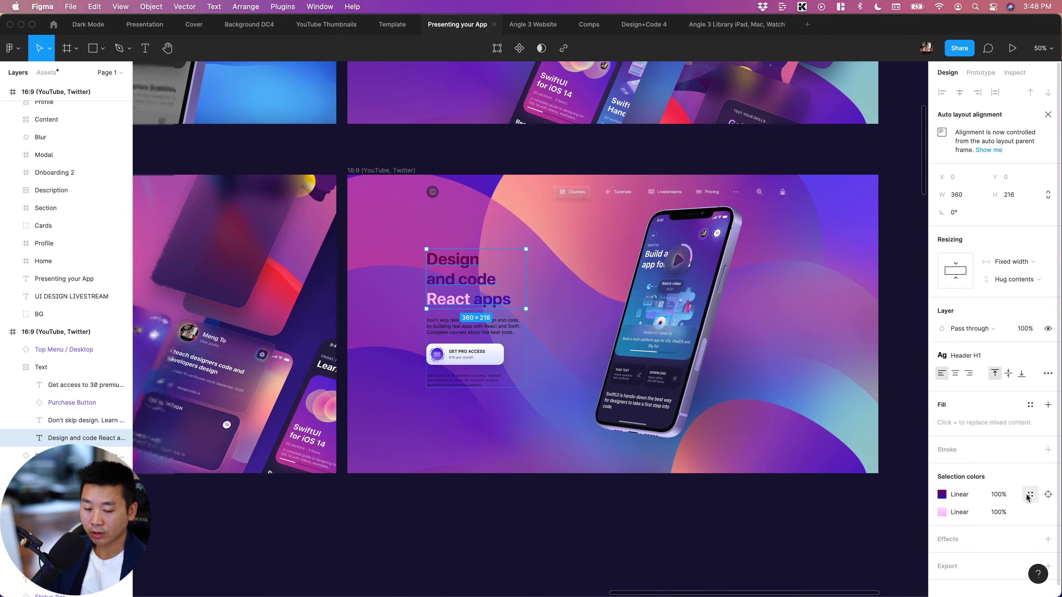
pyautogui.click(1030, 495)
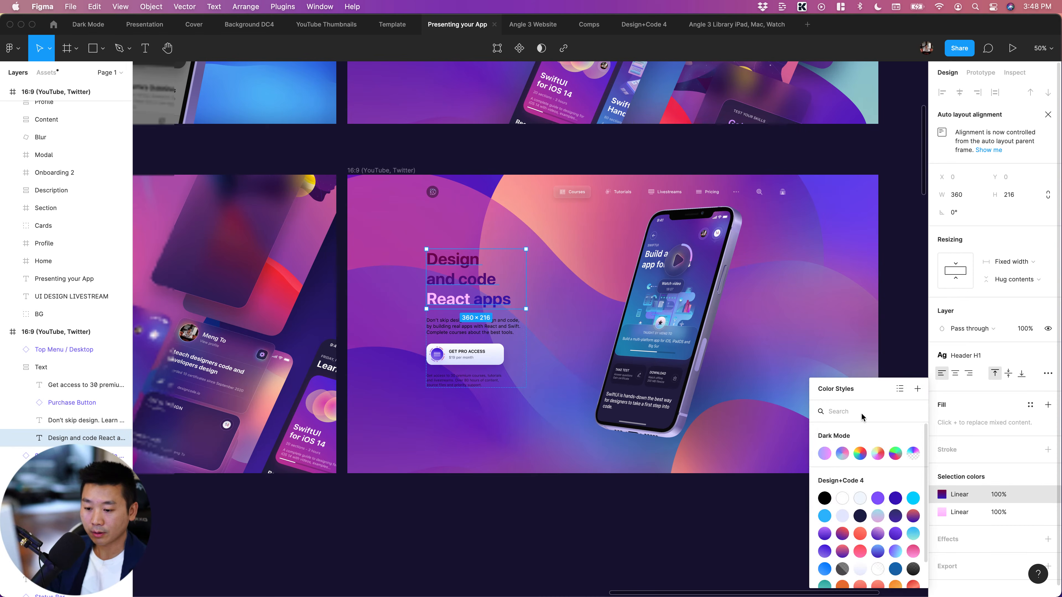
pyautogui.click(825, 453)
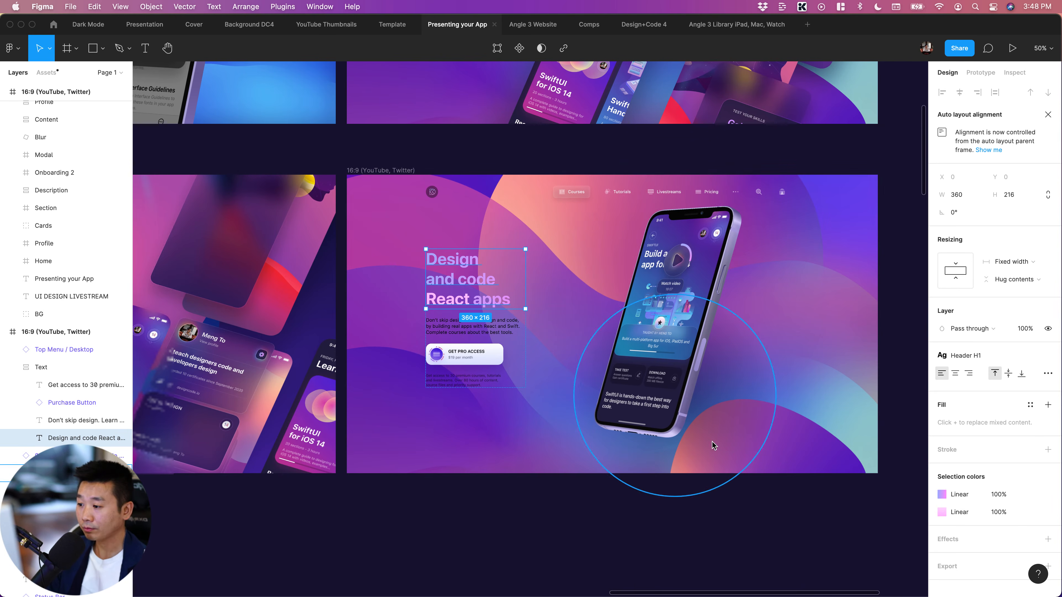
pyautogui.click(581, 520)
# Select both description texts, detach the Text colour style from the "Don't skip design" paragraph and set its colour to FFFFFF
pyautogui.hscroll(4, 581, 520)
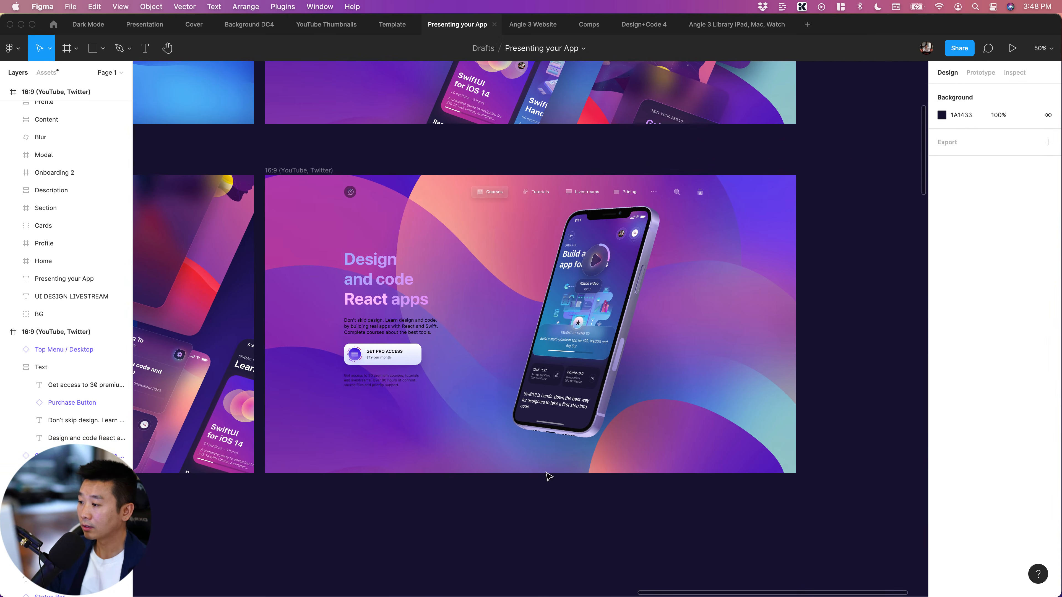
pyautogui.doubleClick(378, 330)
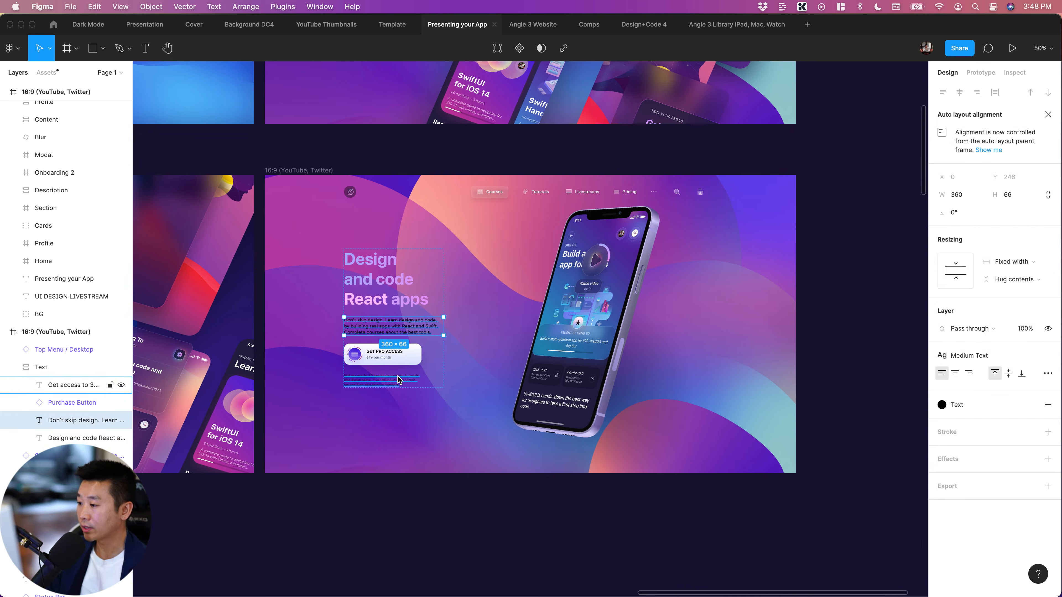
pyautogui.keyDown('shift'); pyautogui.click(389, 376); pyautogui.keyUp('shift')
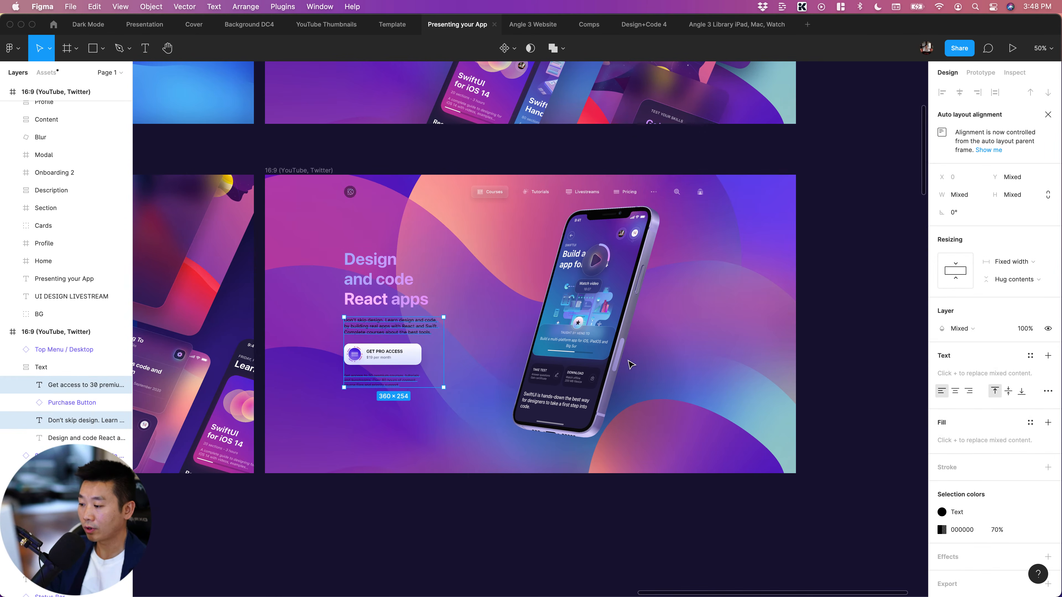
pyautogui.click(969, 513)
pyautogui.click(972, 515)
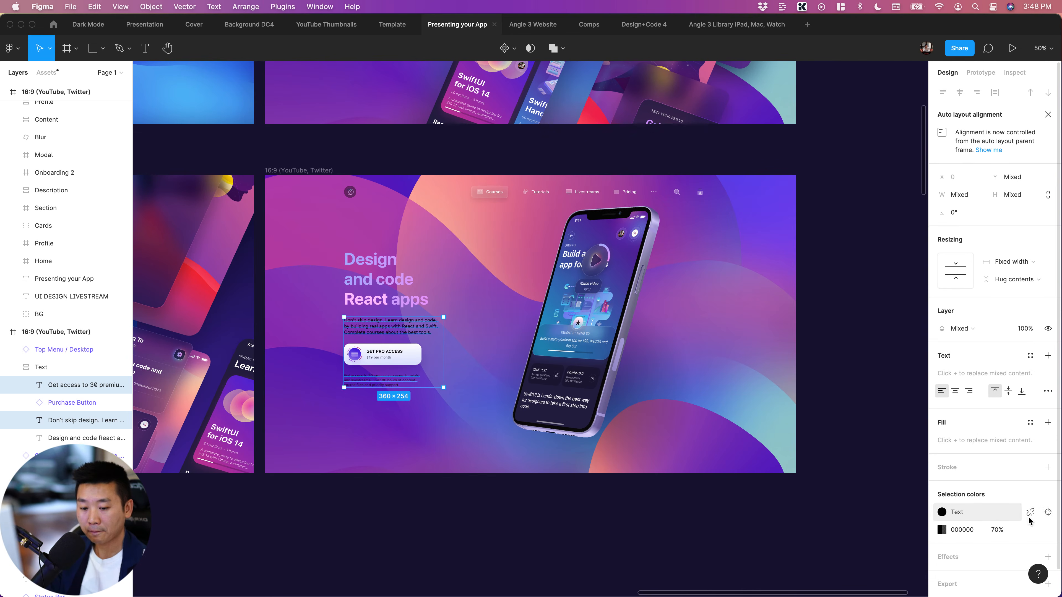
pyautogui.click(1030, 516)
pyautogui.click(966, 513)
pyautogui.write('fff')
pyautogui.press('Return')
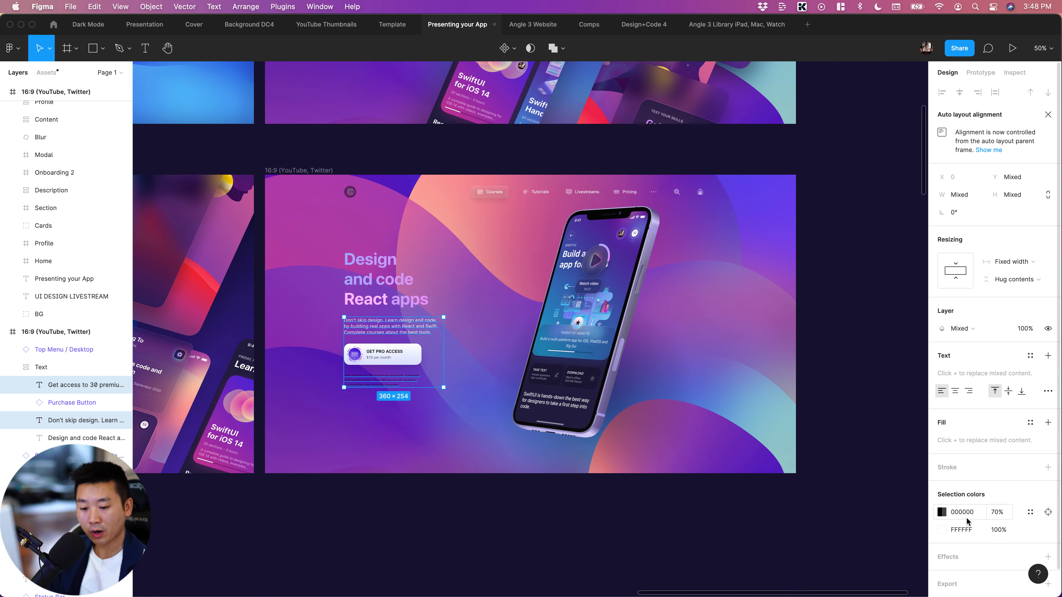
# Set the colour of the small "Get access to 30 premium courses" note to FFFFFF
pyautogui.click(962, 513)
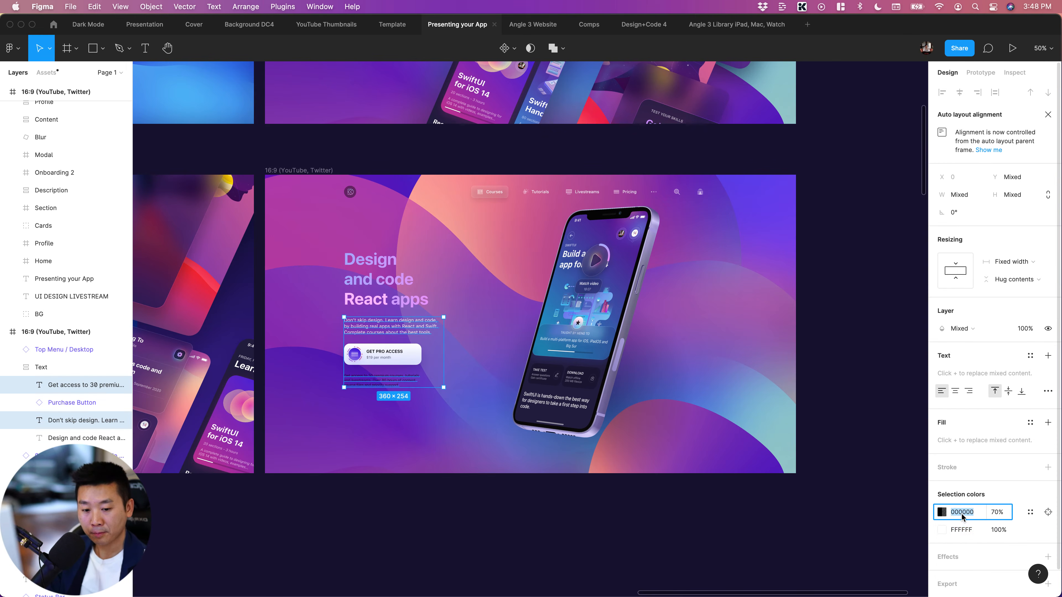
pyautogui.write('fff')
pyautogui.press('Return')
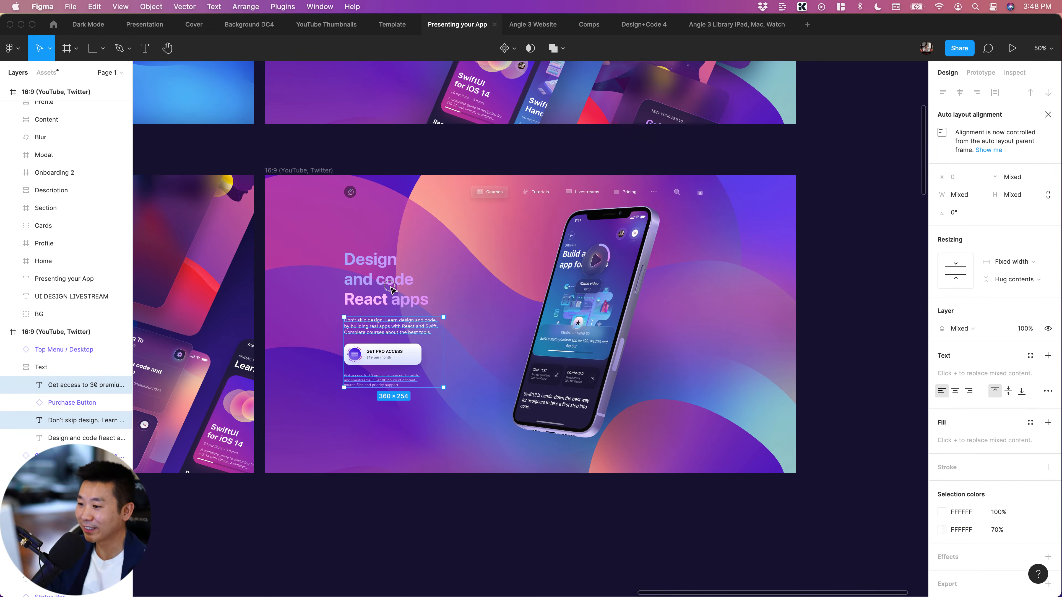
pyautogui.click(844, 427)
pyautogui.click(847, 423)
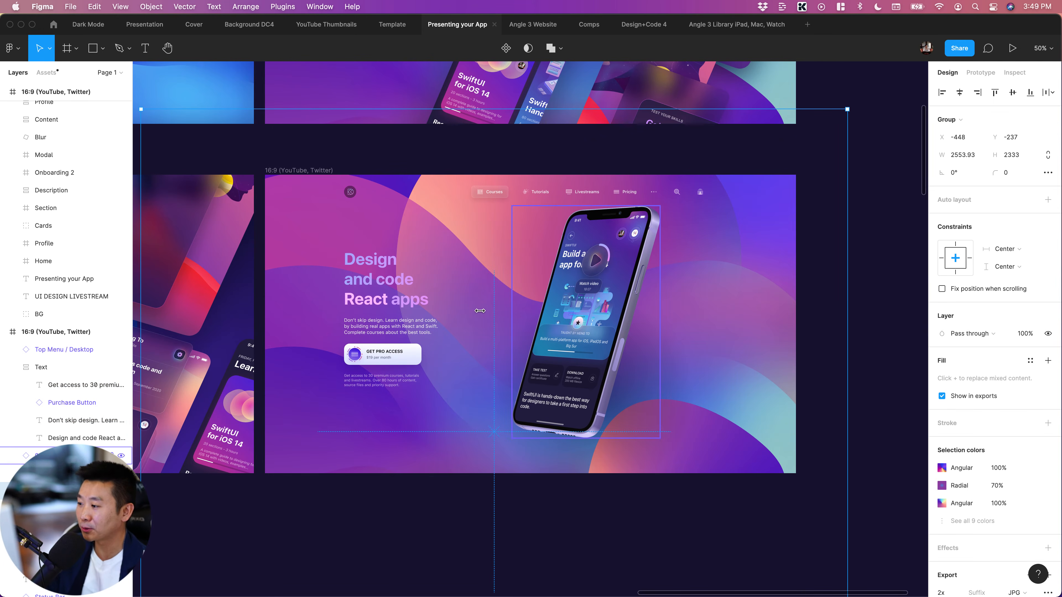
# Look over the website-style iPhone layout beside its neighbouring layouts, and examine the top menu up close
pyautogui.hscroll(-2, 476, 307)
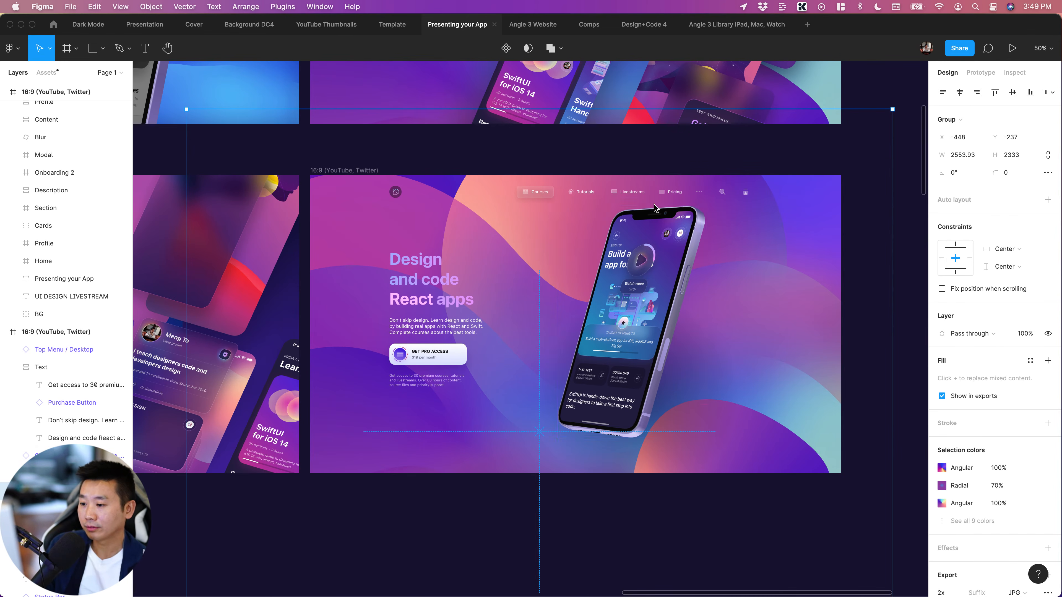
pyautogui.hscroll(-5, 564, 327)
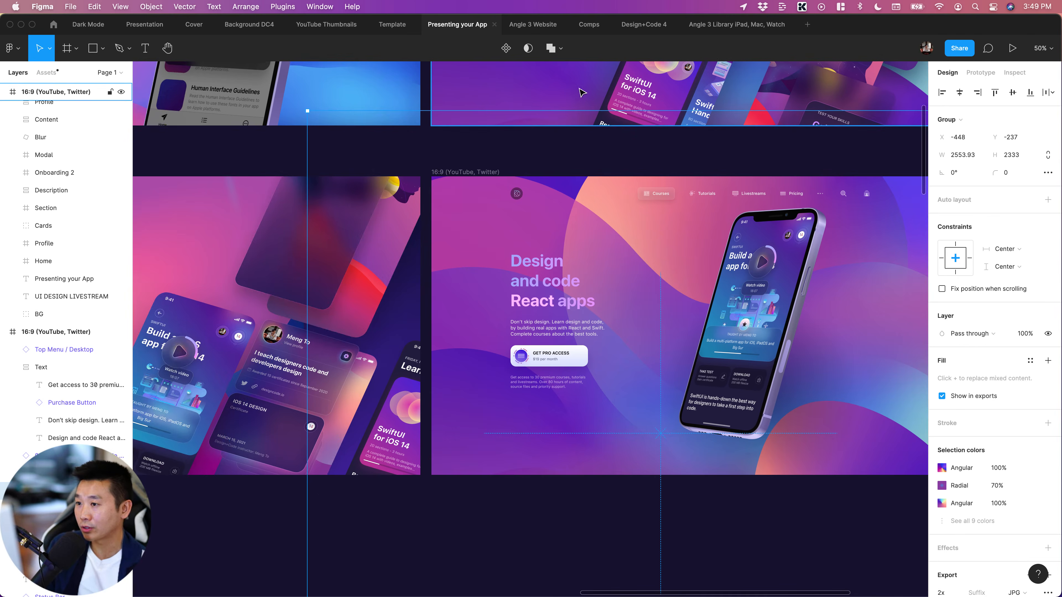
pyautogui.scroll(3, 481, 275)
pyautogui.scroll(-3, 481, 275)
pyautogui.hscroll(5, 481, 275)
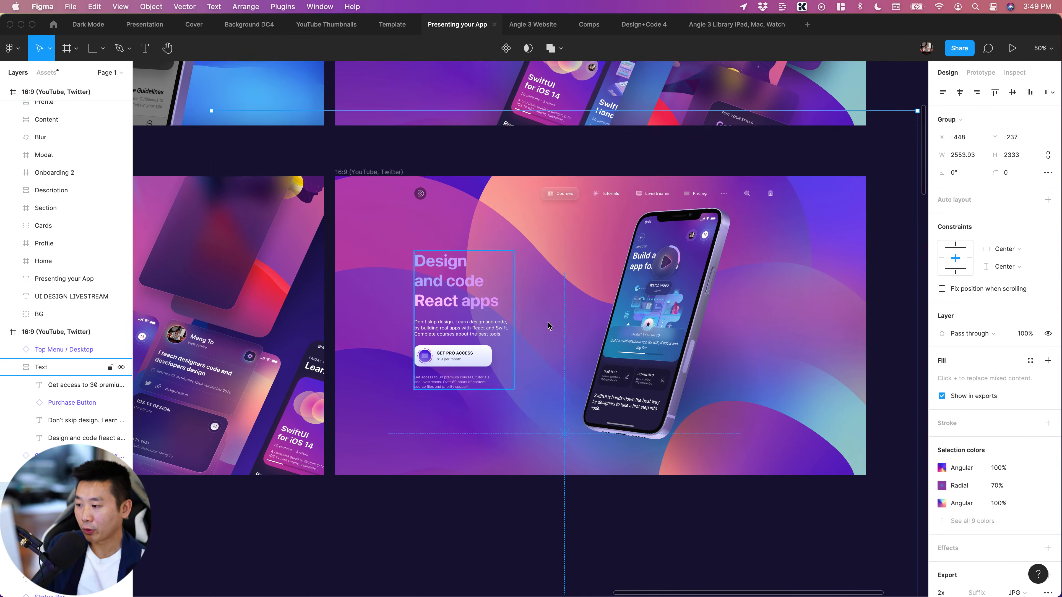
pyautogui.hscroll(1, 486, 251)
pyautogui.click(564, 203)
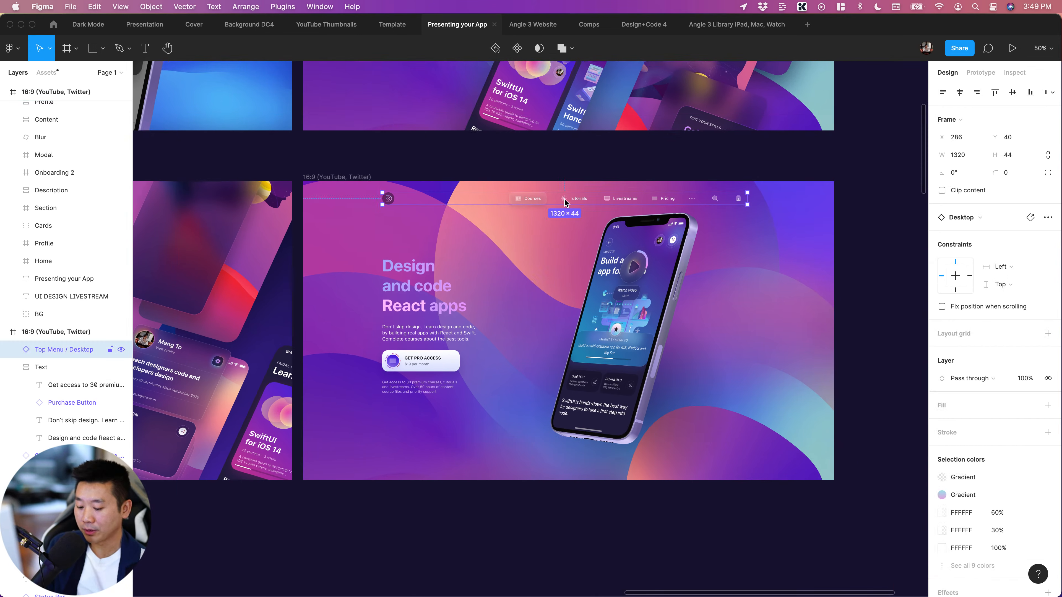
pyautogui.hotkey('shift', '0')
pyautogui.scroll(3, 563, 196)
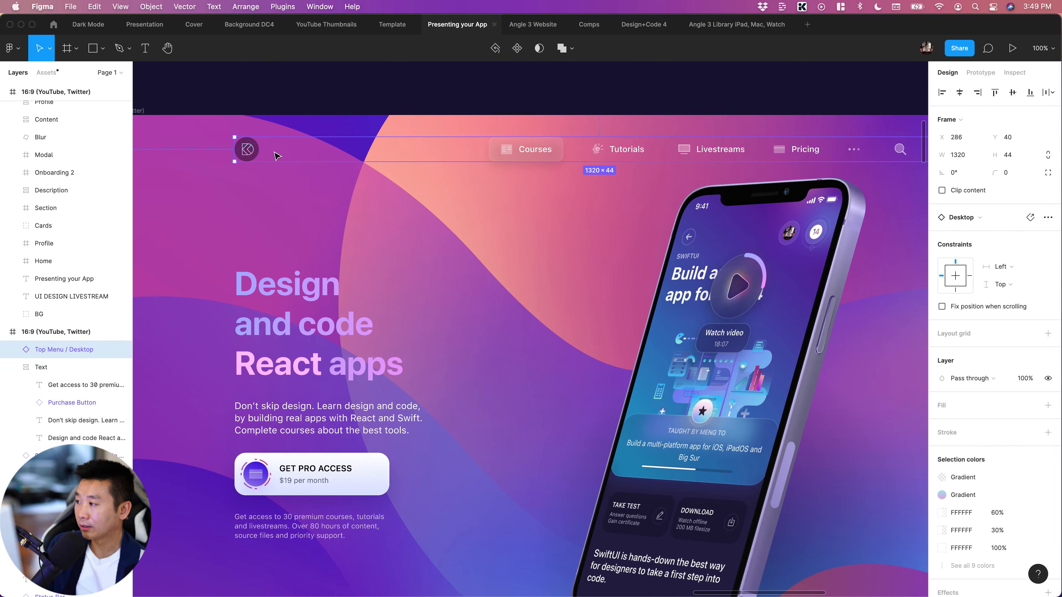
pyautogui.hscroll(3, 500, 170)
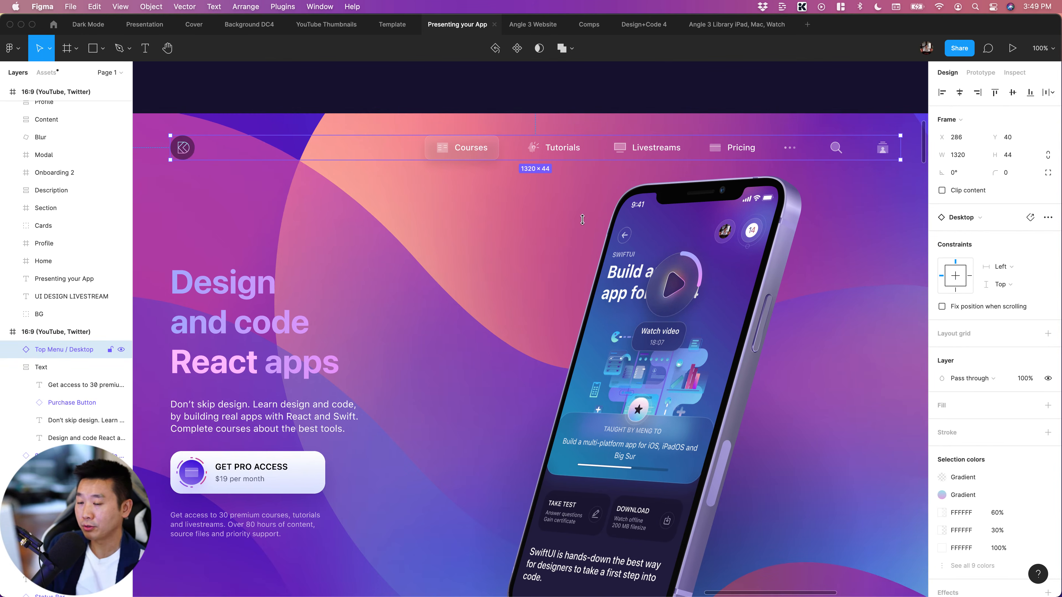
# Examine the website hero's text block and iPhone mockup up close, and review the whole 16:9 frame's composition
pyautogui.scroll(-5, 583, 220)
pyautogui.hscroll(-5, 349, 174)
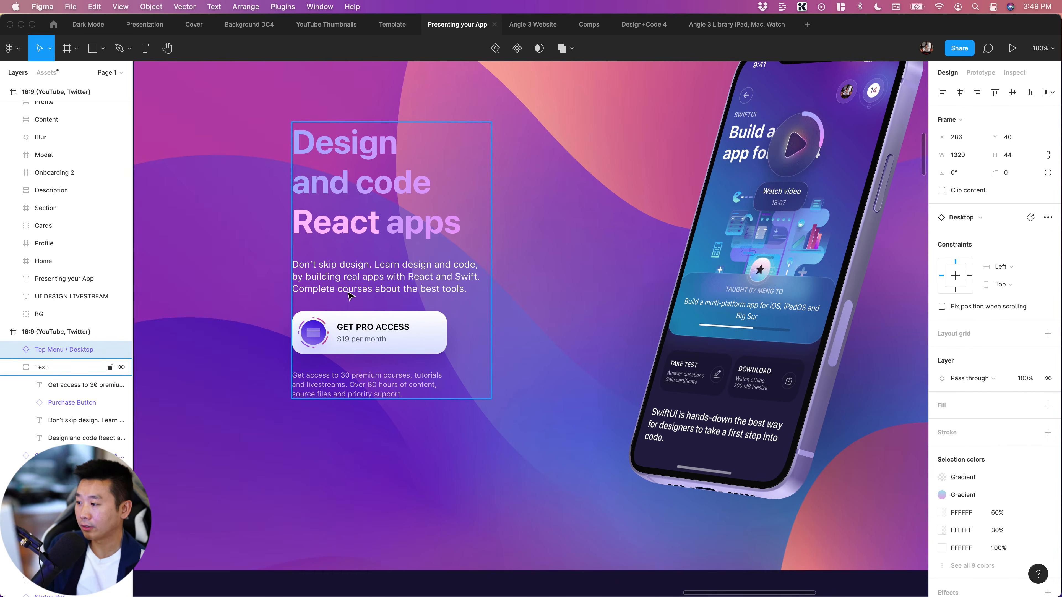
pyautogui.hscroll(-1, 385, 309)
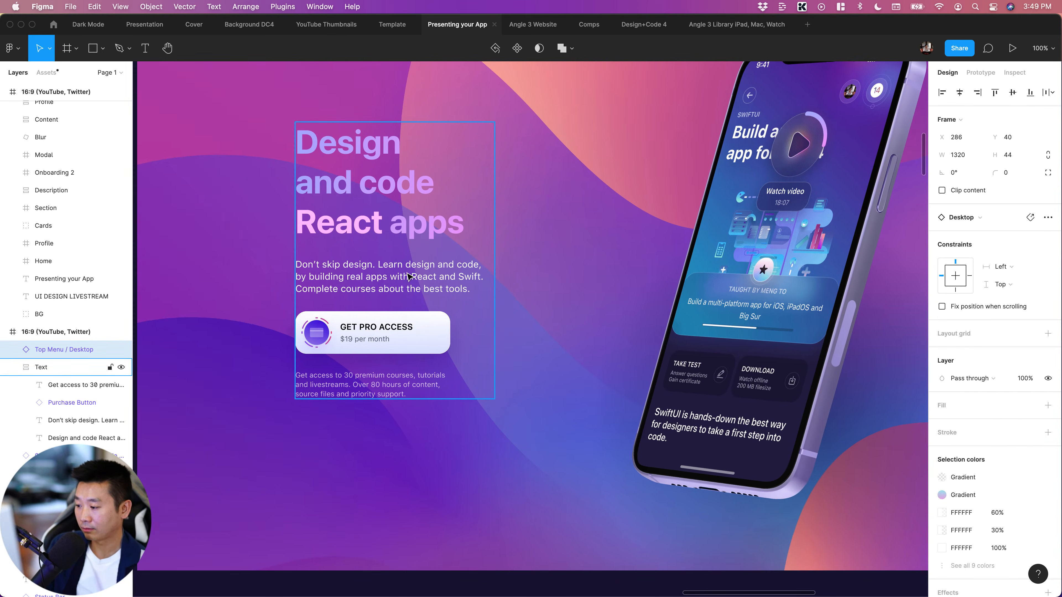
pyautogui.press('super+minus')
pyautogui.click(652, 540)
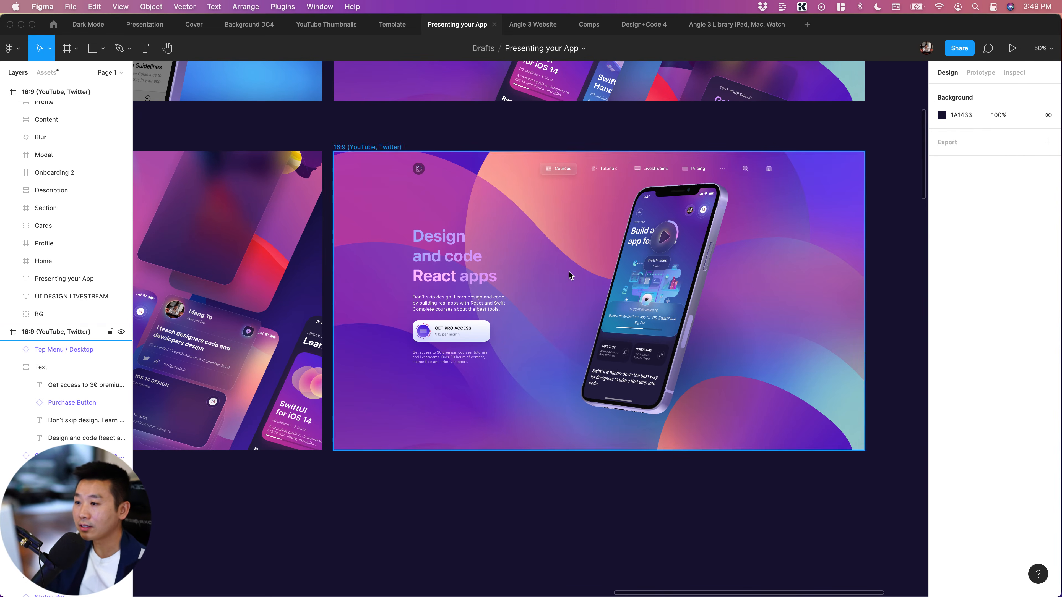
pyautogui.hscroll(3, 544, 397)
pyautogui.scroll(-1, 544, 397)
pyautogui.hscroll(-3, 592, 493)
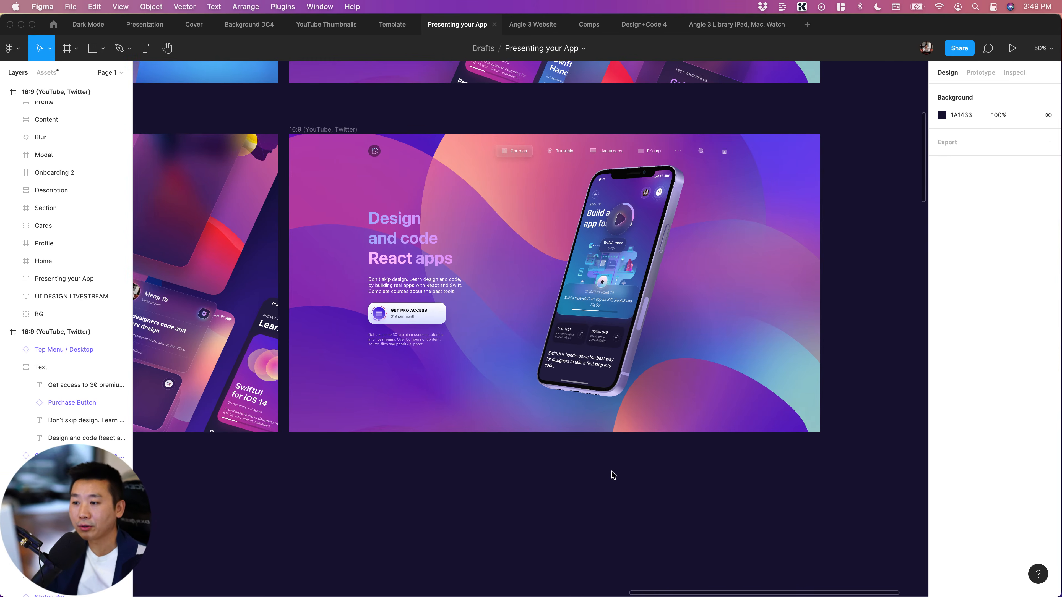
pyautogui.hscroll(5, 561, 495)
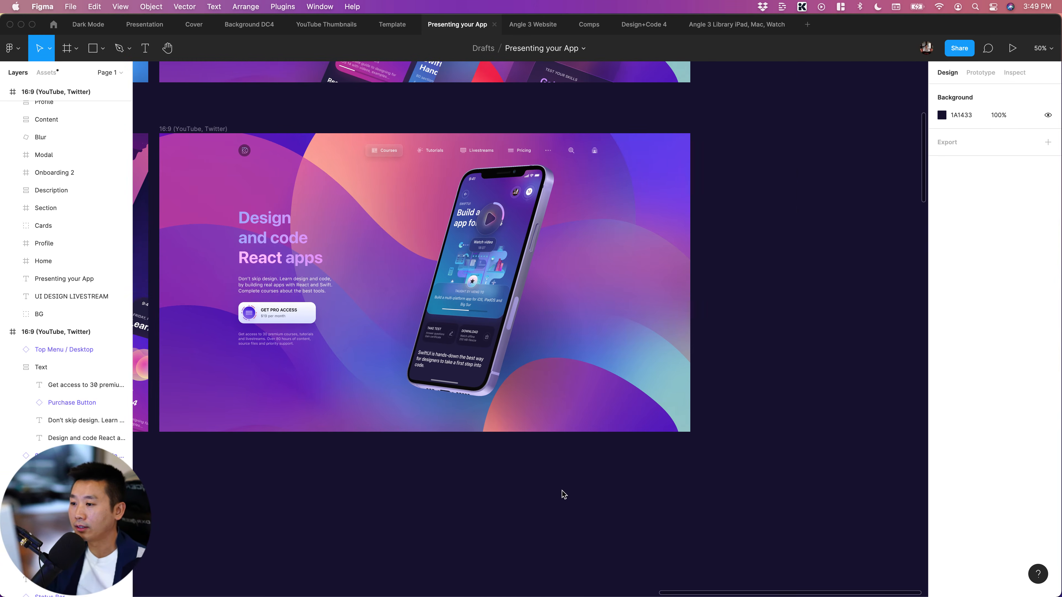
pyautogui.hscroll(-6, 563, 495)
pyautogui.hscroll(5, 562, 495)
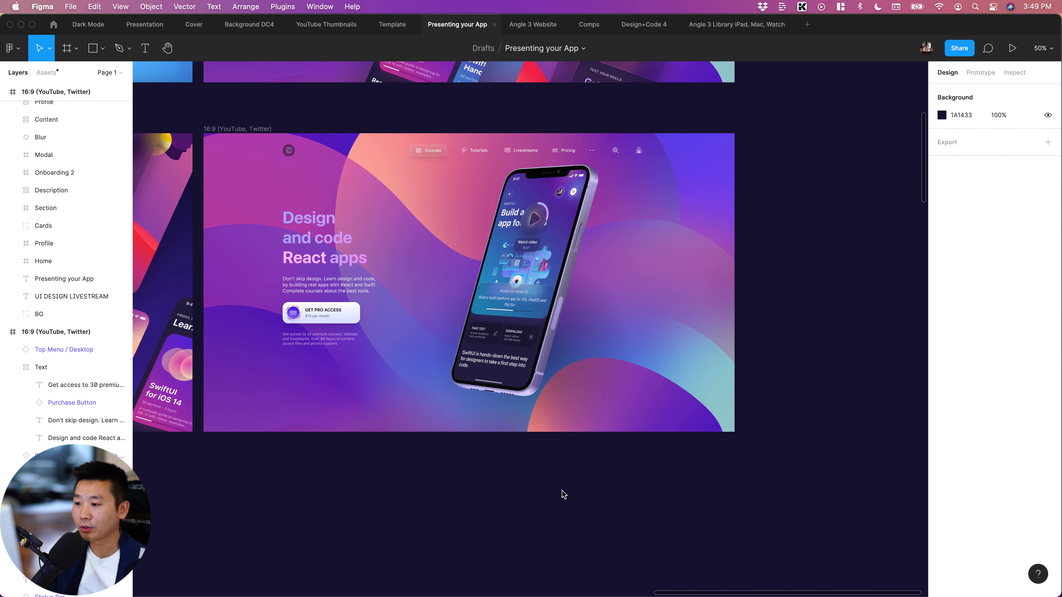
# Compare the website hero frame with the other "Presenting your App" 16:9 layouts above and beside it
pyautogui.scroll(2, 561, 495)
pyautogui.scroll(-3, 562, 494)
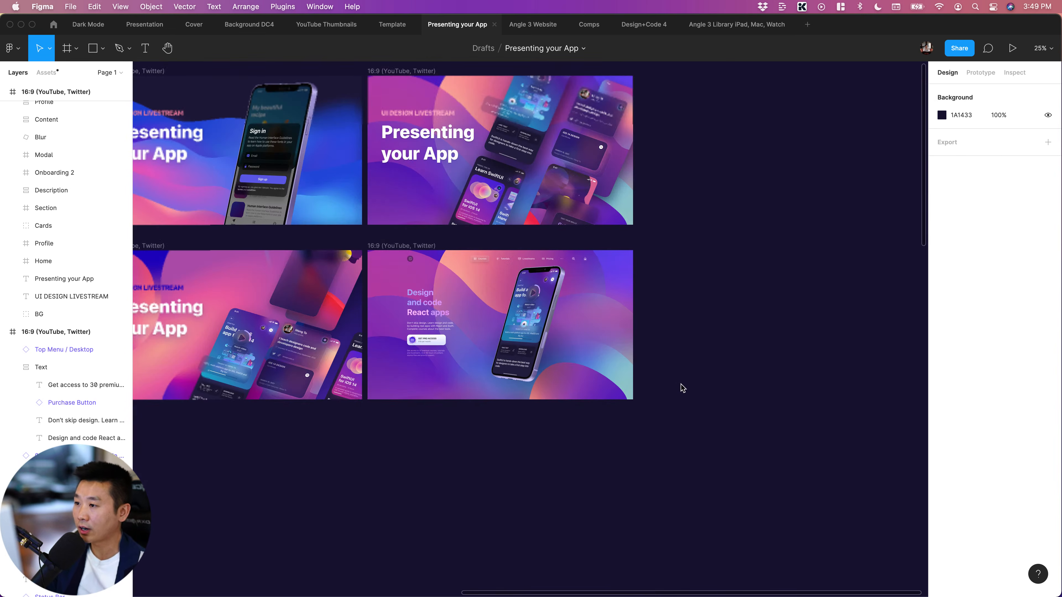
pyautogui.scroll(3, 682, 387)
pyautogui.hscroll(-5, 679, 386)
pyautogui.scroll(2, 670, 394)
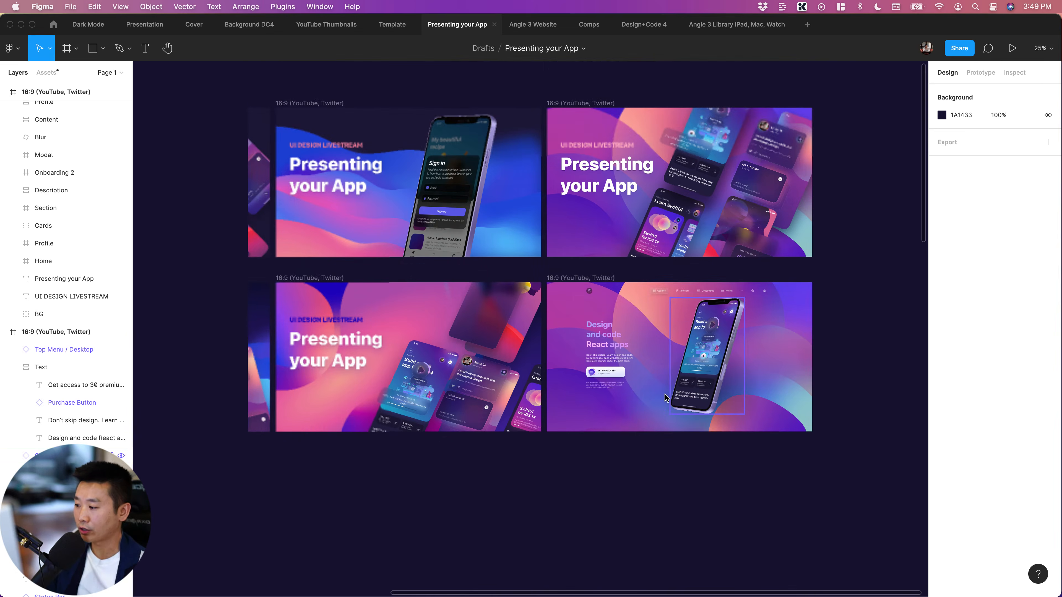
pyautogui.hscroll(5, 422, 541)
pyautogui.scroll(2, 423, 541)
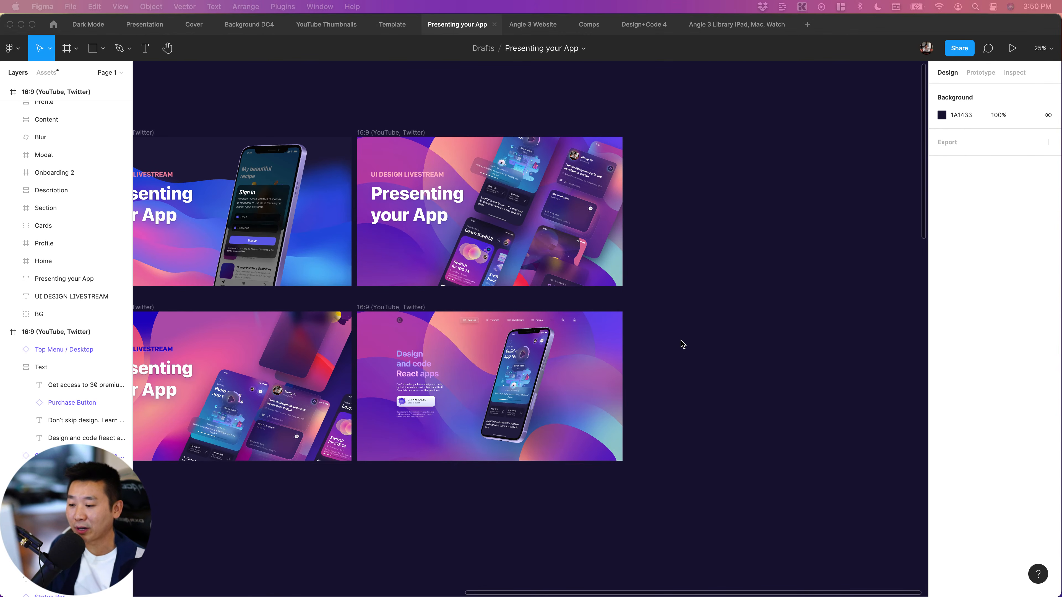
pyautogui.scroll(-2, 723, 347)
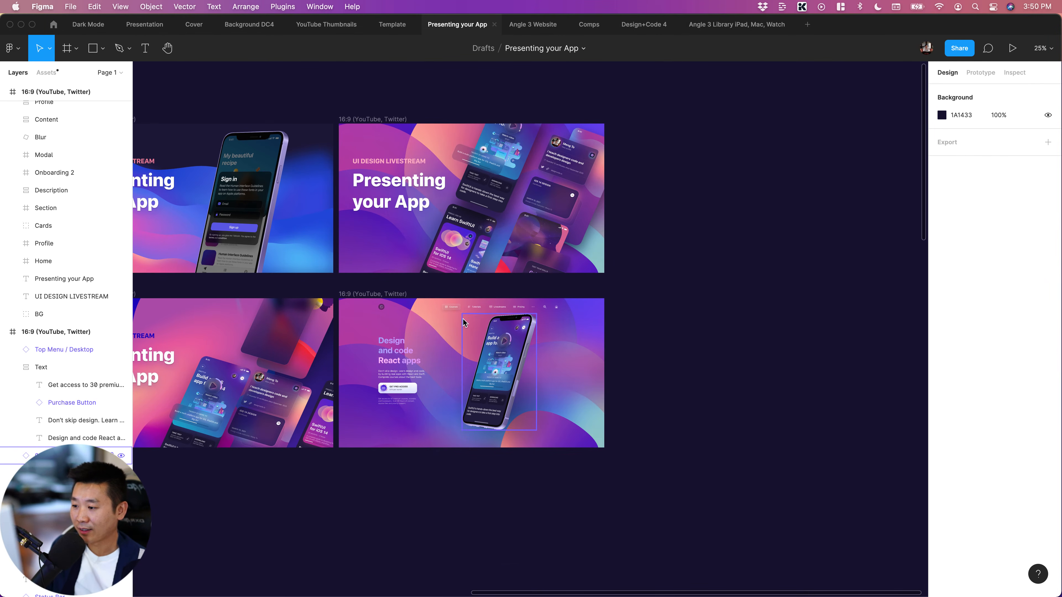
pyautogui.scroll(2, 515, 103)
pyautogui.hscroll(1, 687, 377)
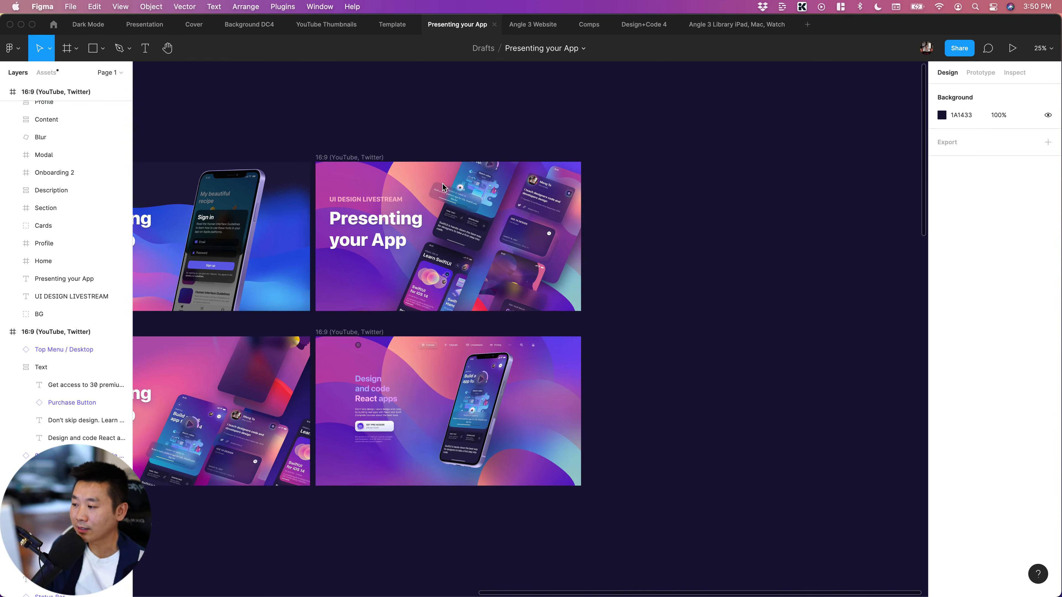
pyautogui.hscroll(-3, 686, 376)
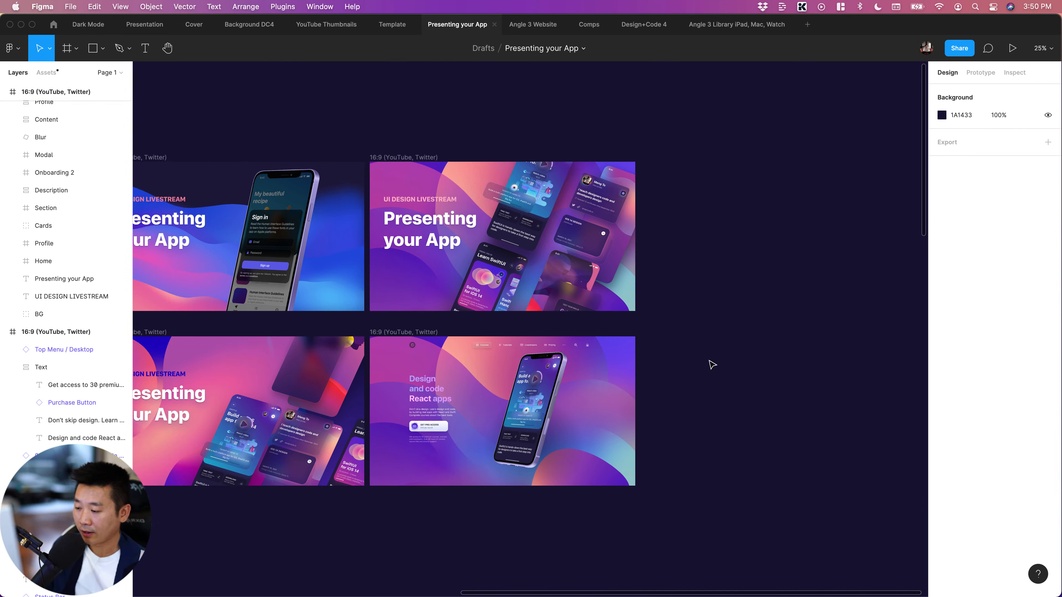
pyautogui.click(460, 345)
pyautogui.hscroll(3, 830, 374)
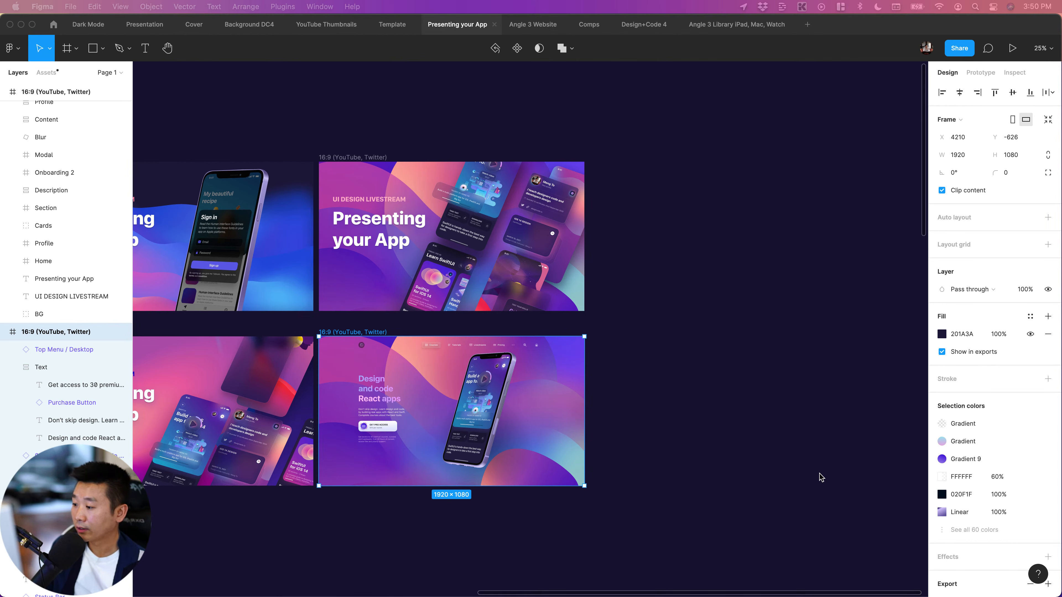
pyautogui.hscroll(-3, 765, 470)
pyautogui.click(765, 470)
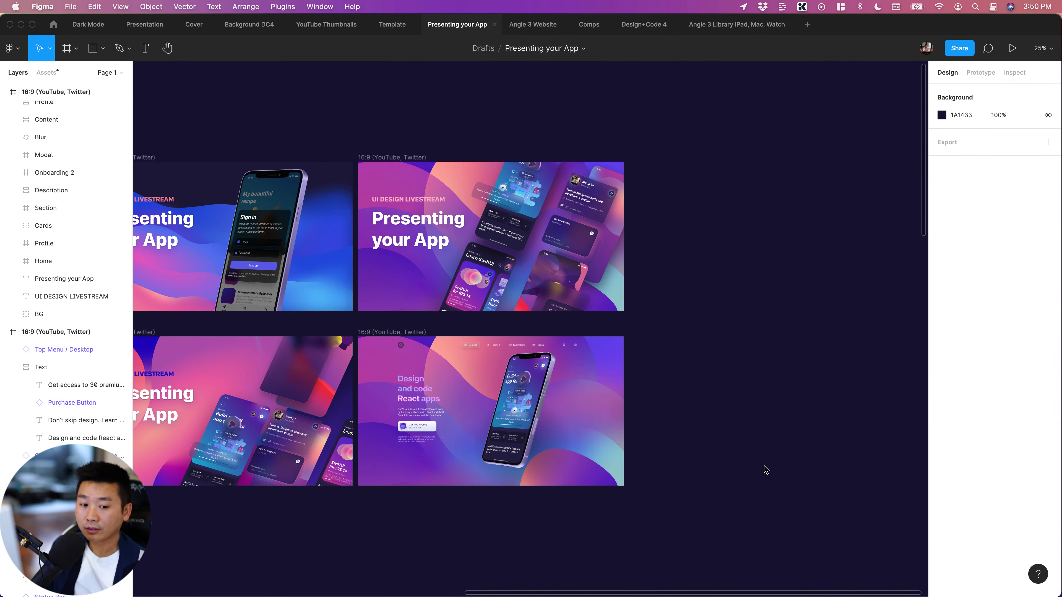
# Search the Community plugins for "confetti"
pyautogui.click(53, 24)
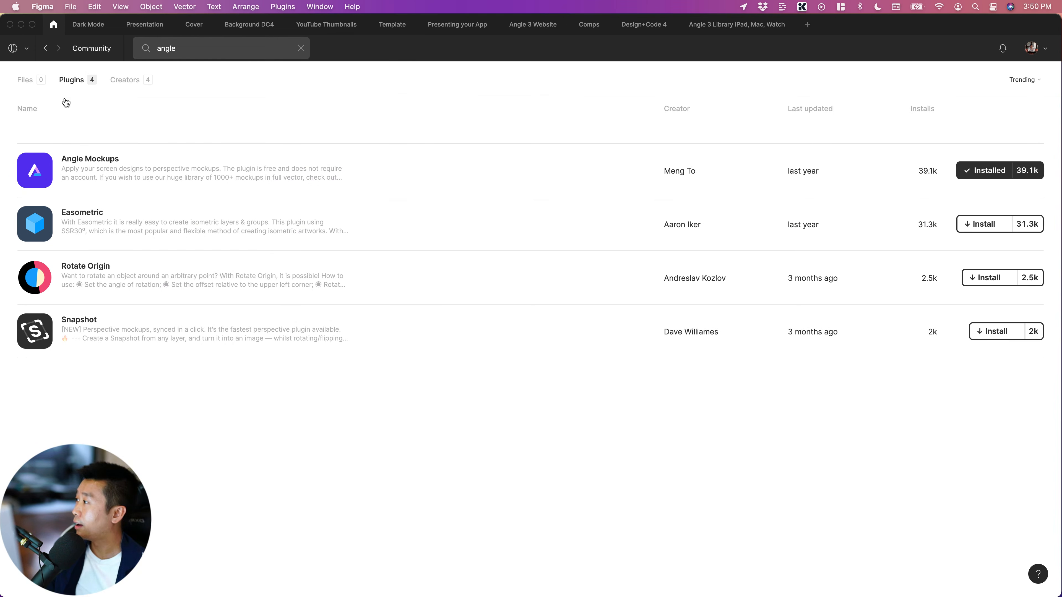
pyautogui.click(211, 51)
pyautogui.write('conf')
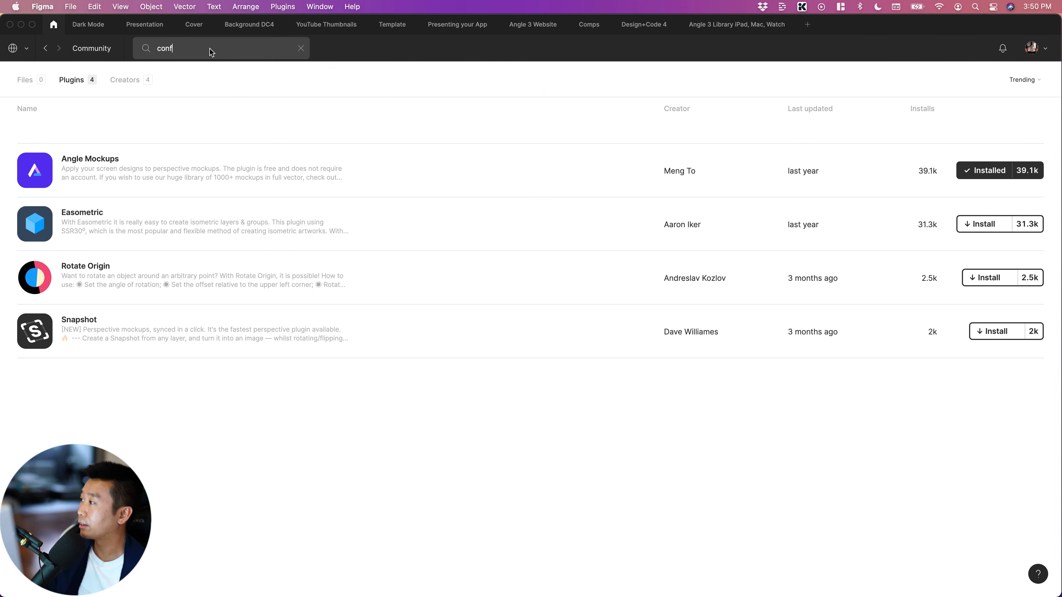
pyautogui.write('etti')
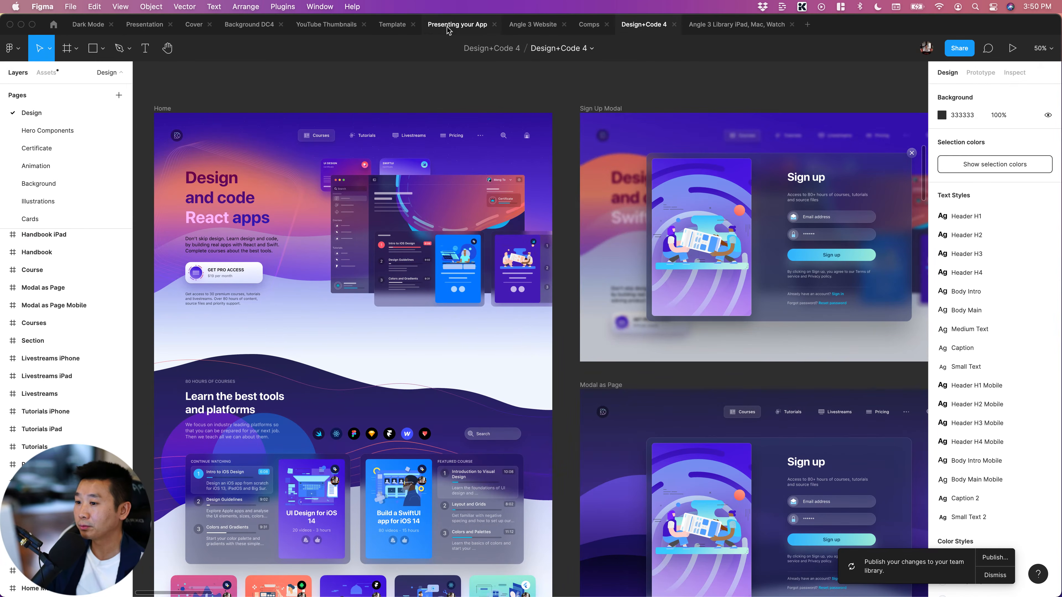
# Return to the "Presenting your App" file and nudge the website hero's iPhone mockup down 10 px to Y 123
pyautogui.click(447, 26)
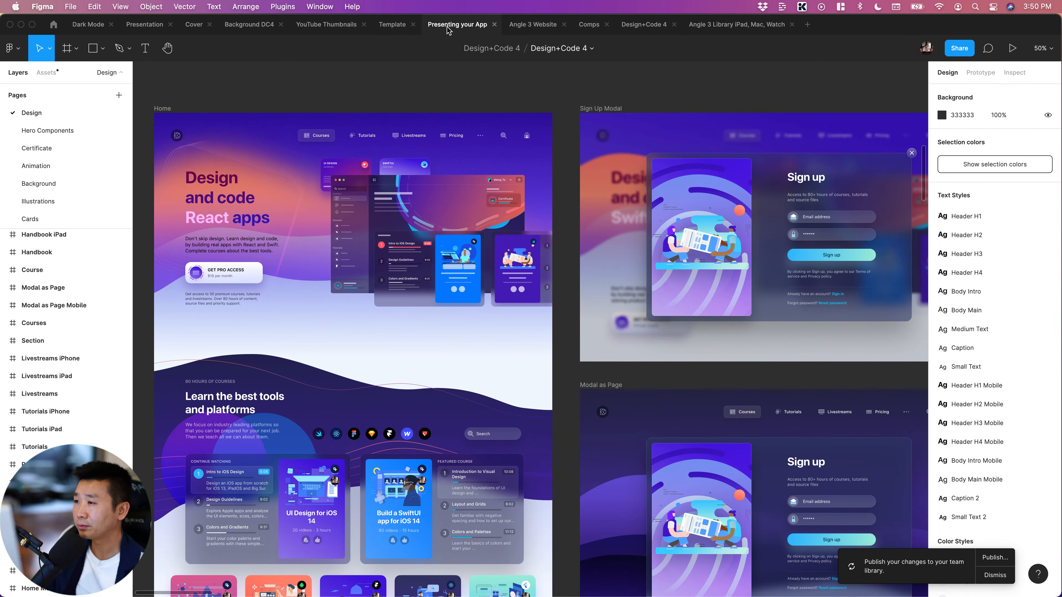
pyautogui.press('+')
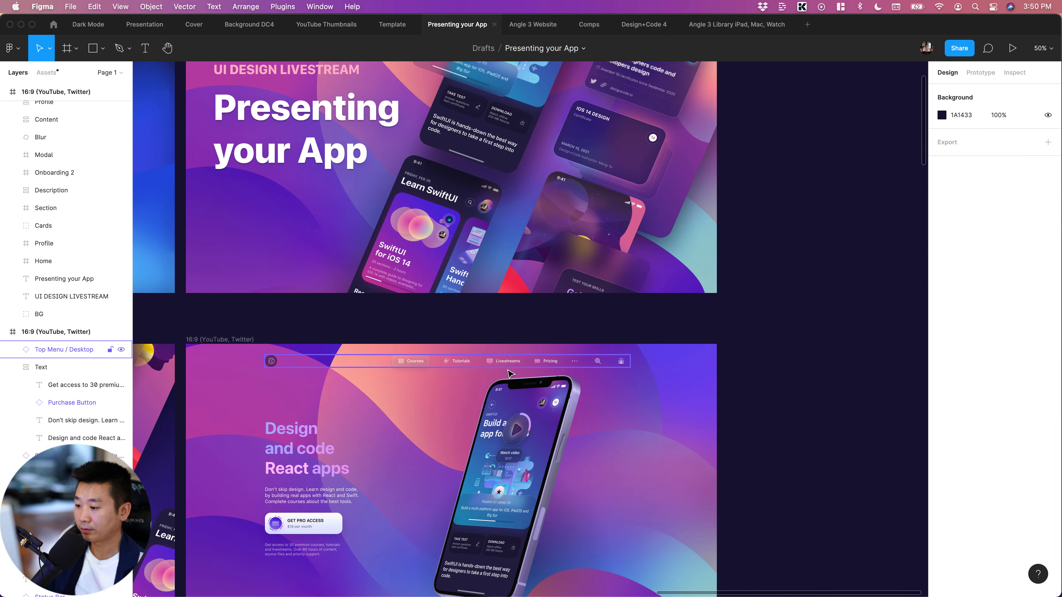
pyautogui.scroll(-5, 522, 370)
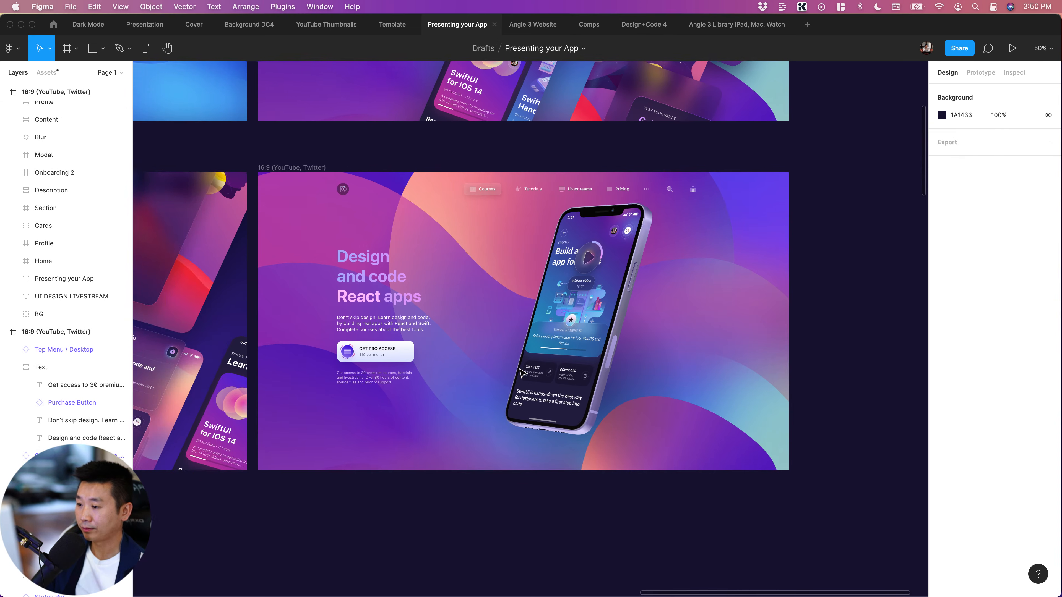
pyautogui.hscroll(2, 566, 362)
pyautogui.click(569, 361)
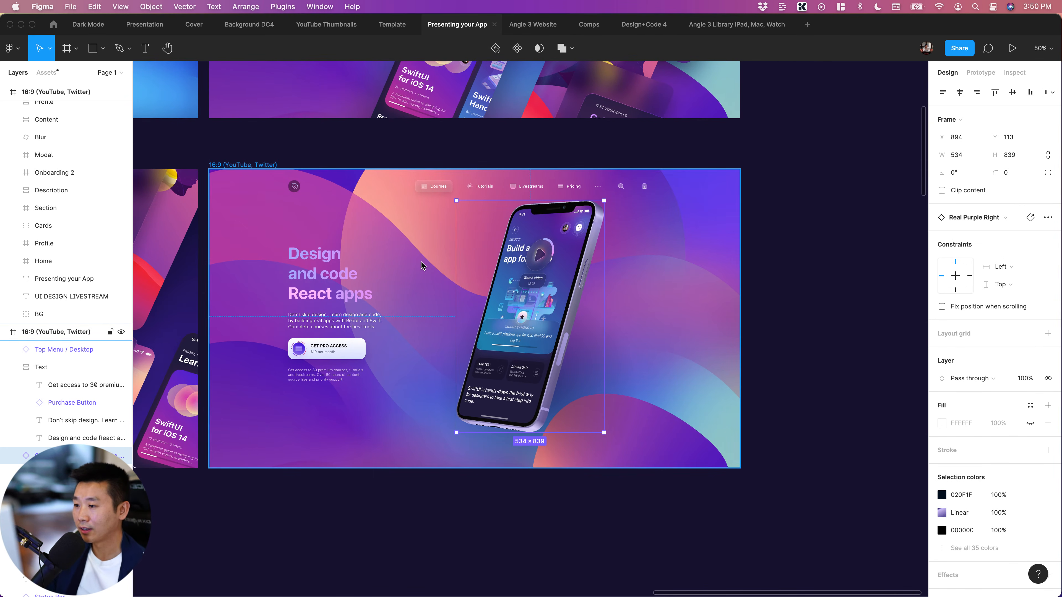
pyautogui.hotkey('shift', 'Down')
pyautogui.click(827, 266)
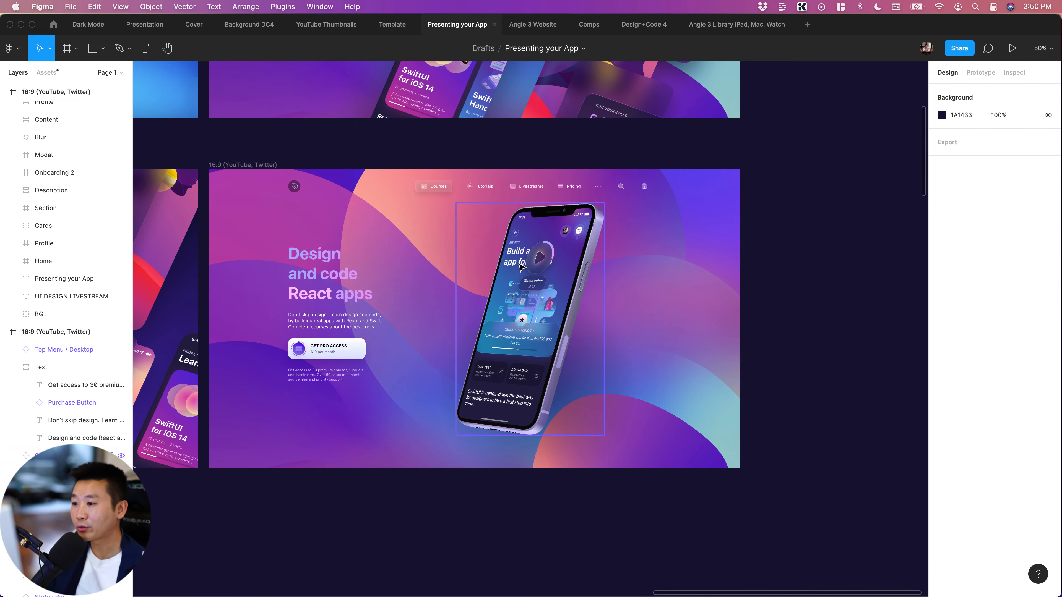
pyautogui.hscroll(-2, 789, 281)
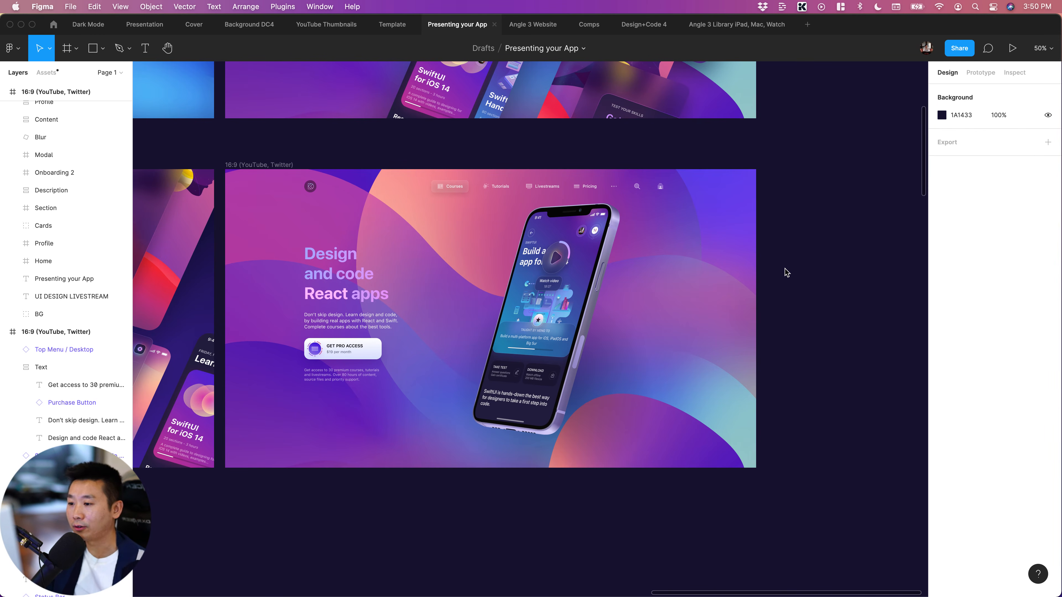
pyautogui.click(540, 287)
pyautogui.click(829, 297)
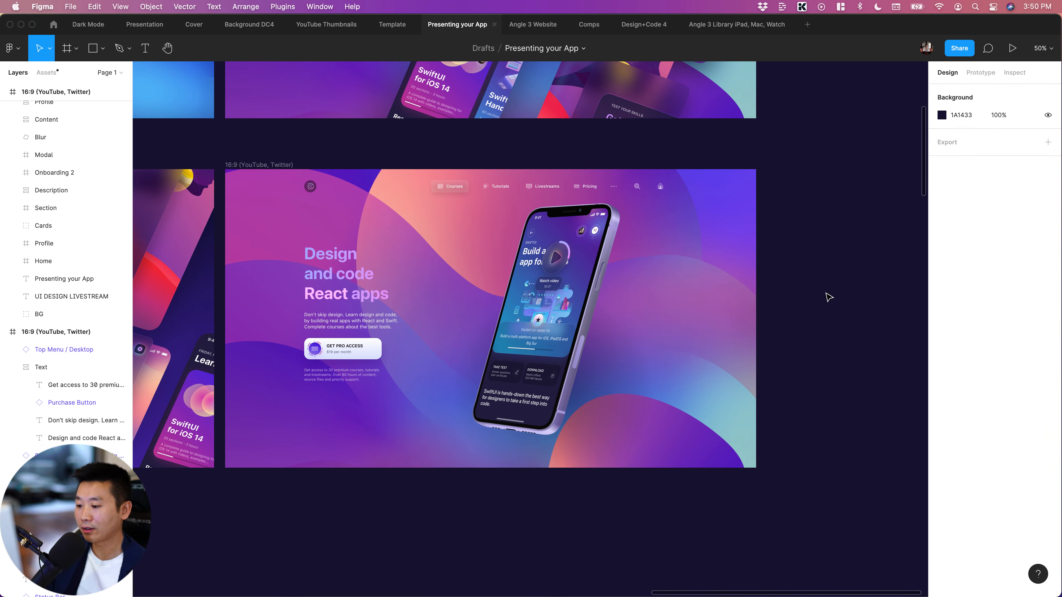
pyautogui.hscroll(-1, 829, 298)
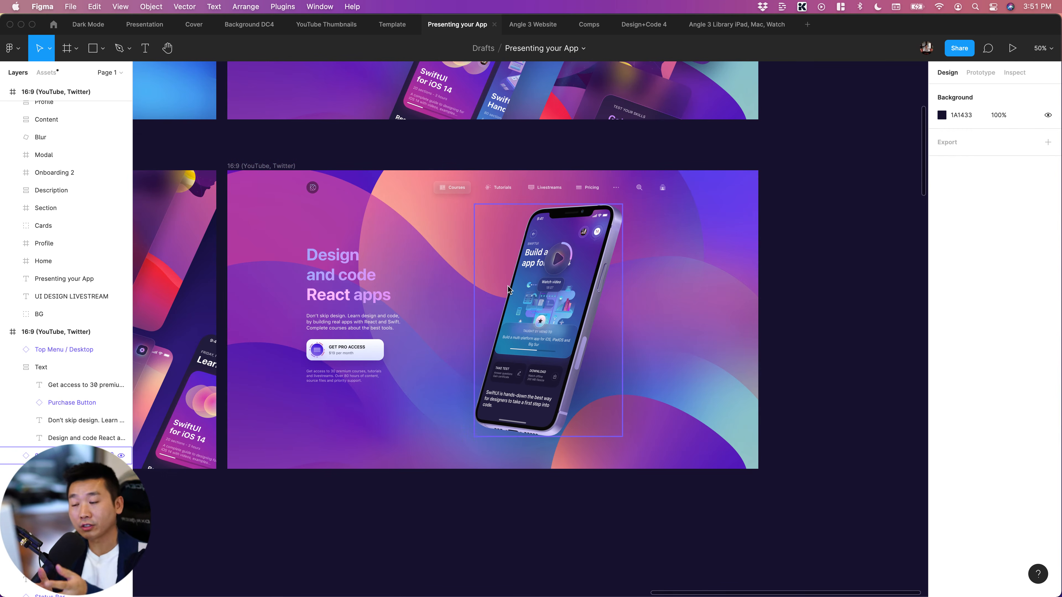
pyautogui.click(293, 175)
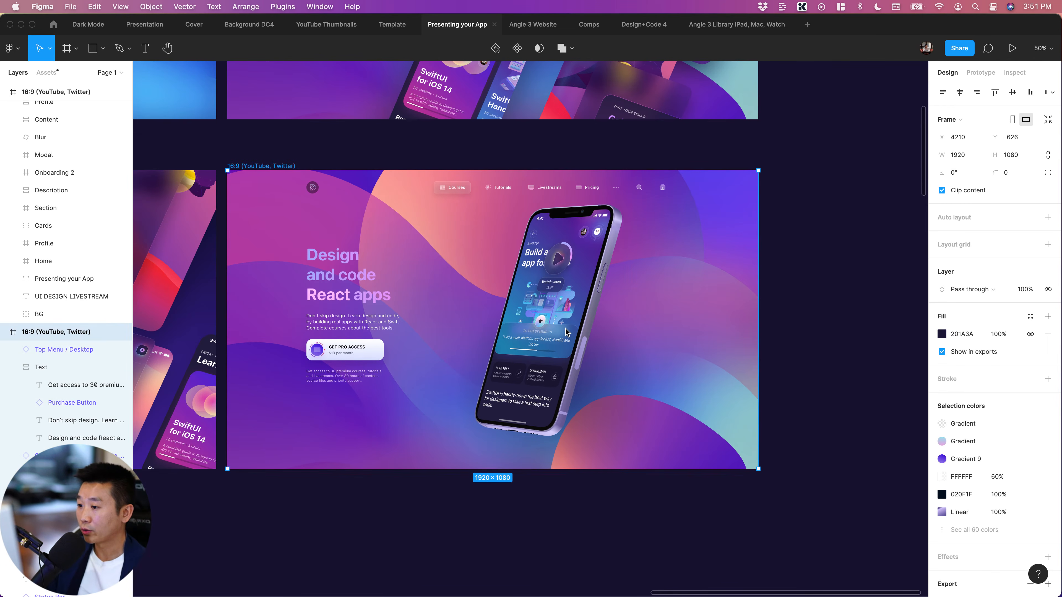
# Run the Confetti plugin on the hero's iPhone mockup with 3 rows and 3 columns, randomizing opacity, size and rotation
pyautogui.click(569, 333)
pyautogui.press('super+slash')
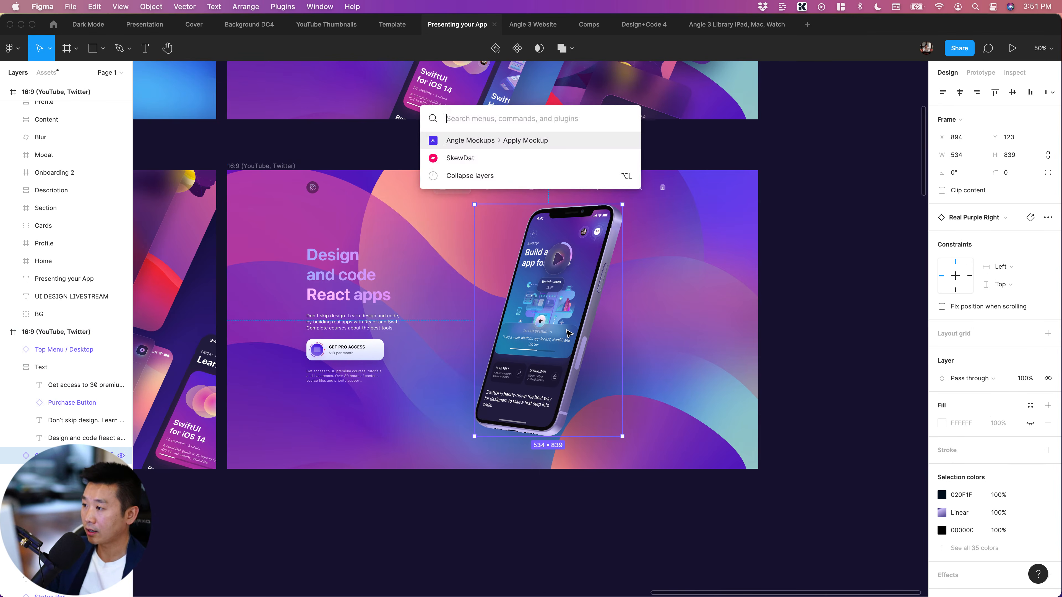
pyautogui.write('cofetti')
pyautogui.press('Return')
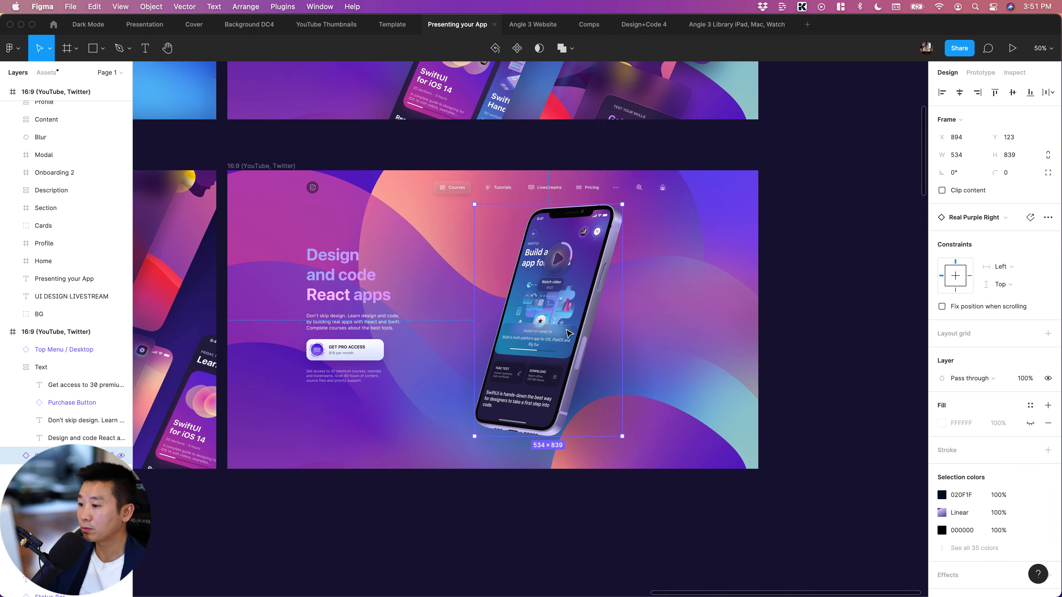
pyautogui.moveTo(254, 194); pyautogui.dragTo(761, 217)
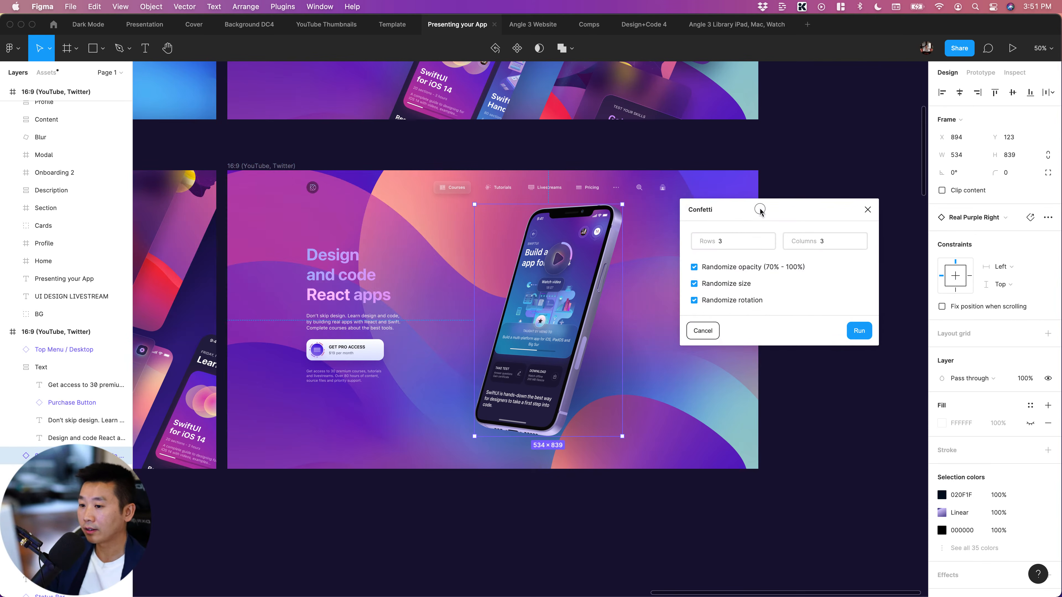
pyautogui.doubleClick(735, 247)
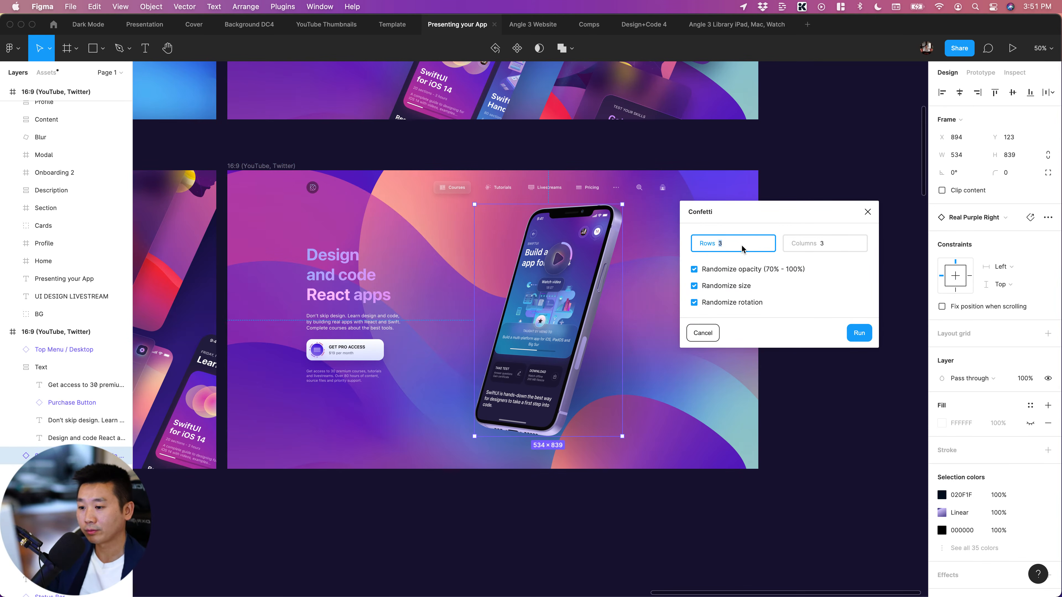
pyautogui.click(859, 335)
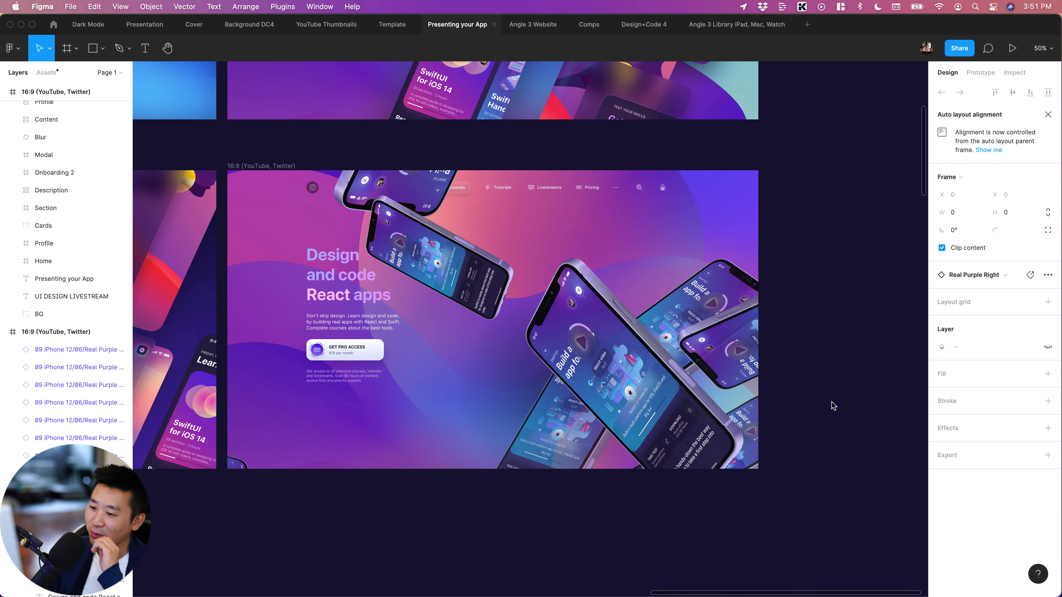
# Check the scattered iPhone copies in the hero frame, and undo the Confetti run
pyautogui.click(825, 262)
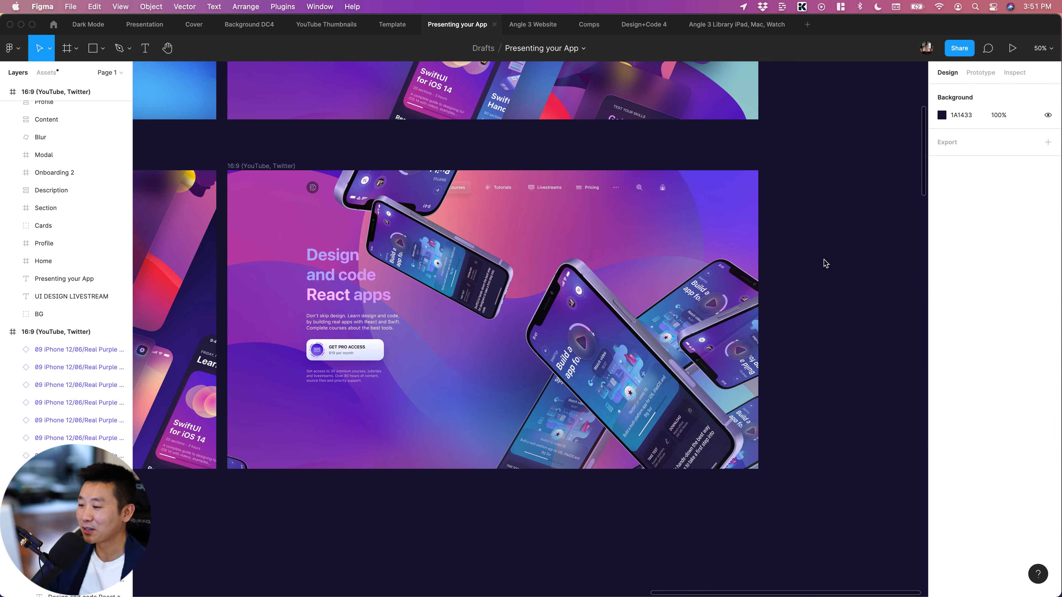
pyautogui.click(412, 302)
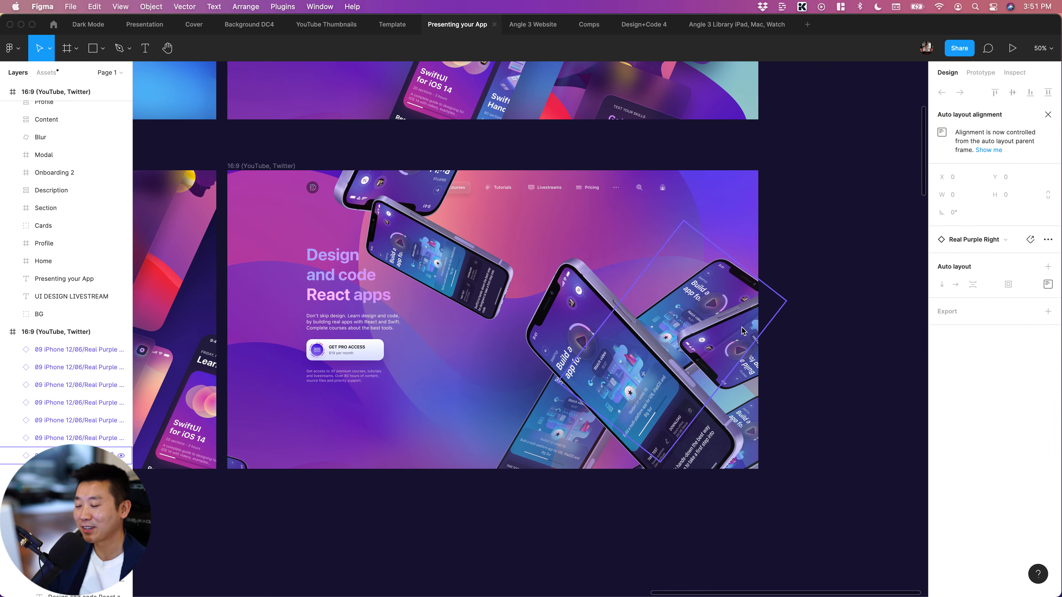
pyautogui.click(880, 282)
pyautogui.click(661, 317)
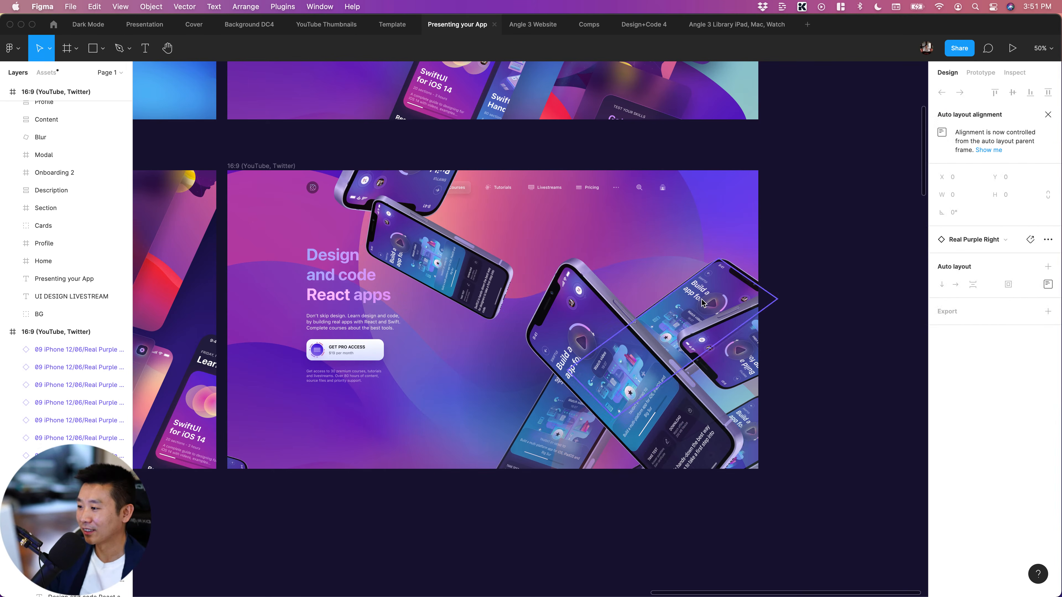
pyautogui.press('super+z')
pyautogui.click(795, 328)
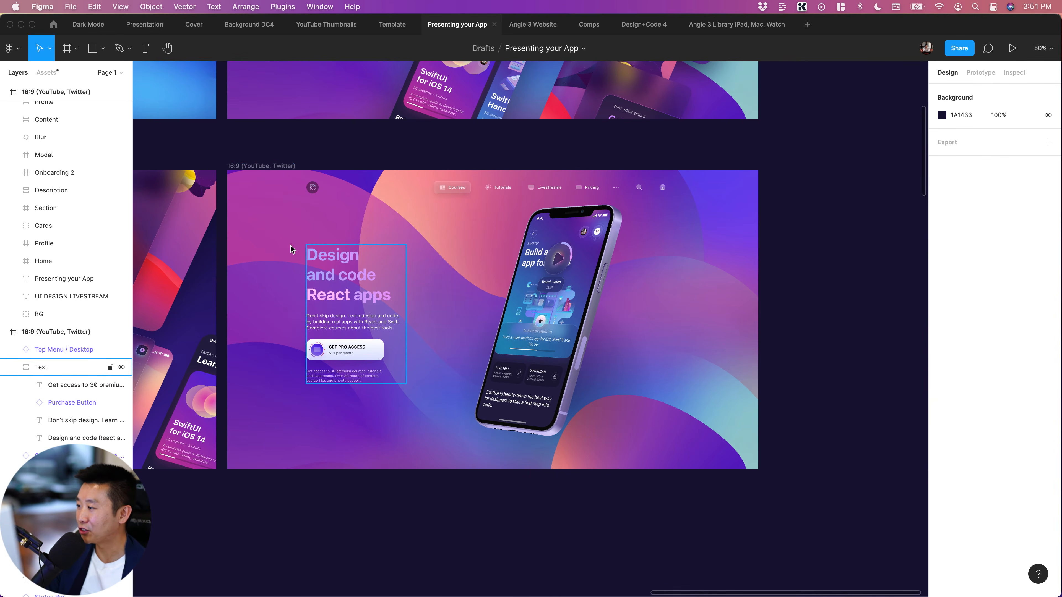
# Try to run the Confetti plugin with 3 rows and 3 columns while no layer is selected
pyautogui.click(283, 227)
pyautogui.click(824, 375)
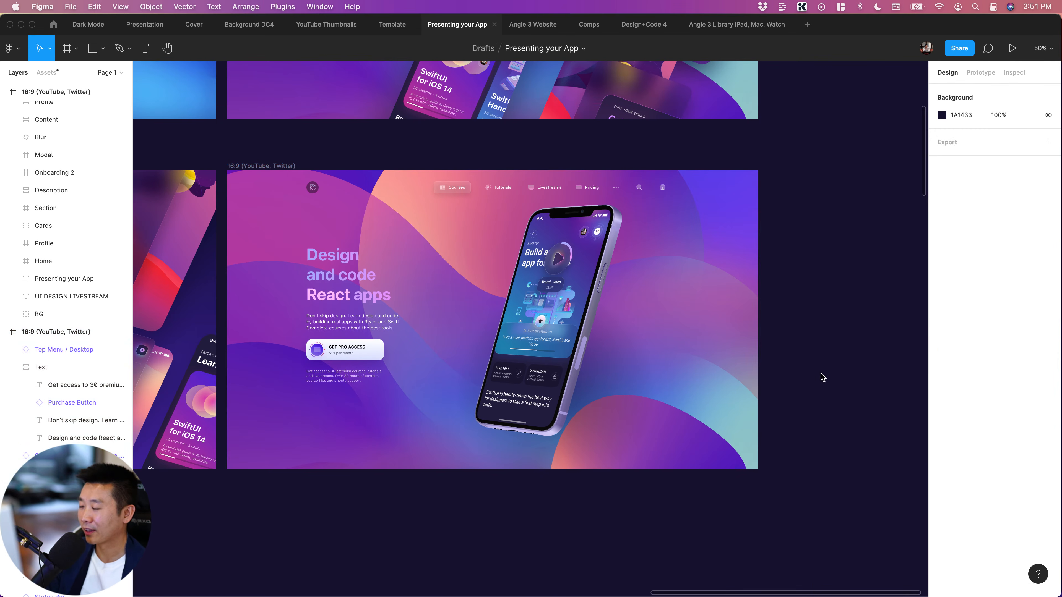
pyautogui.click(281, 221)
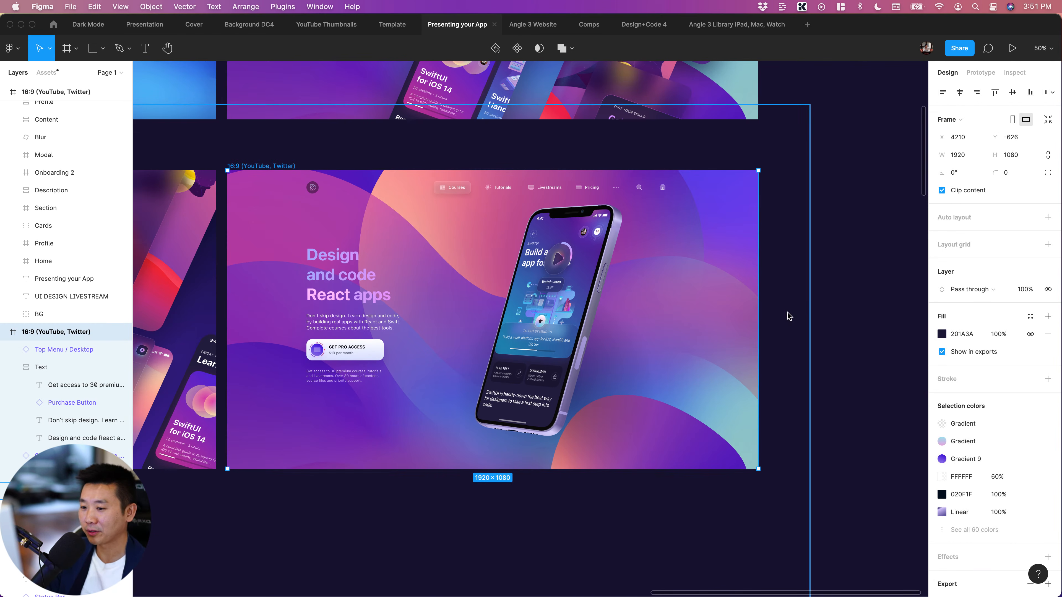
pyautogui.click(812, 317)
pyautogui.press('super+slash')
pyautogui.write('cof')
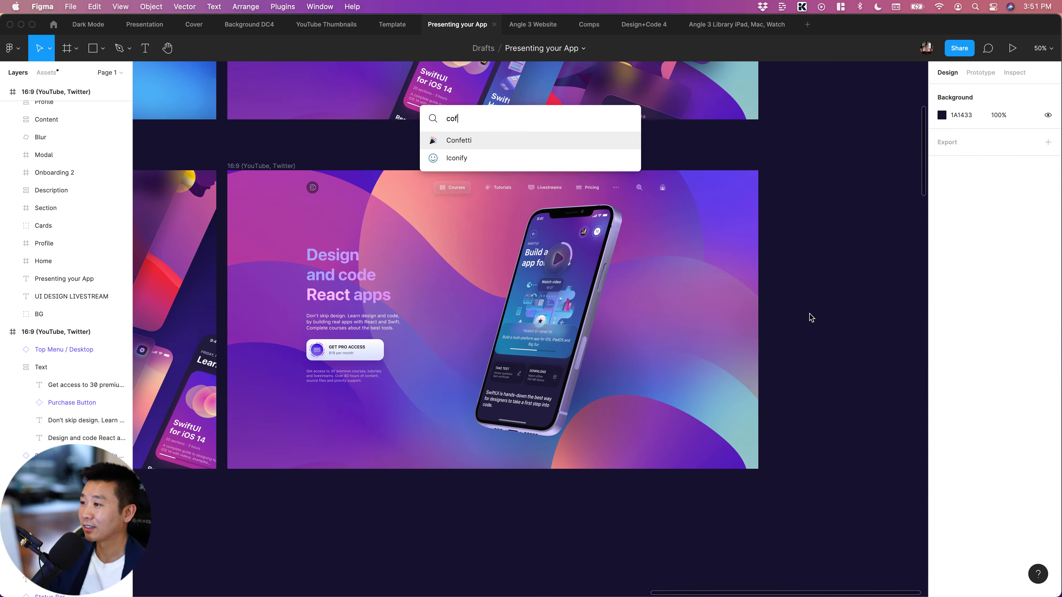
pyautogui.press('Return')
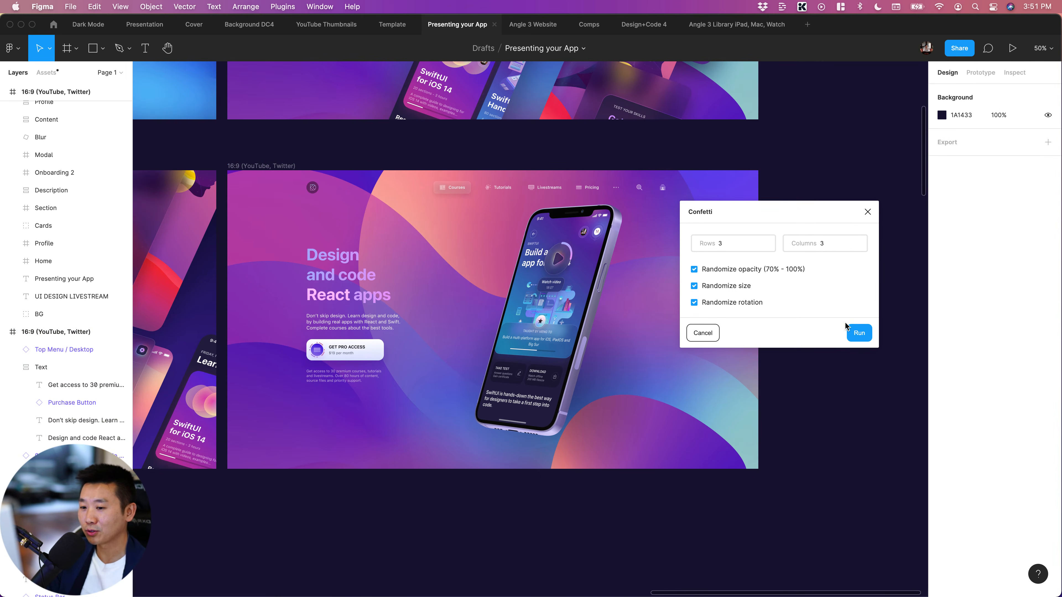
pyautogui.click(856, 334)
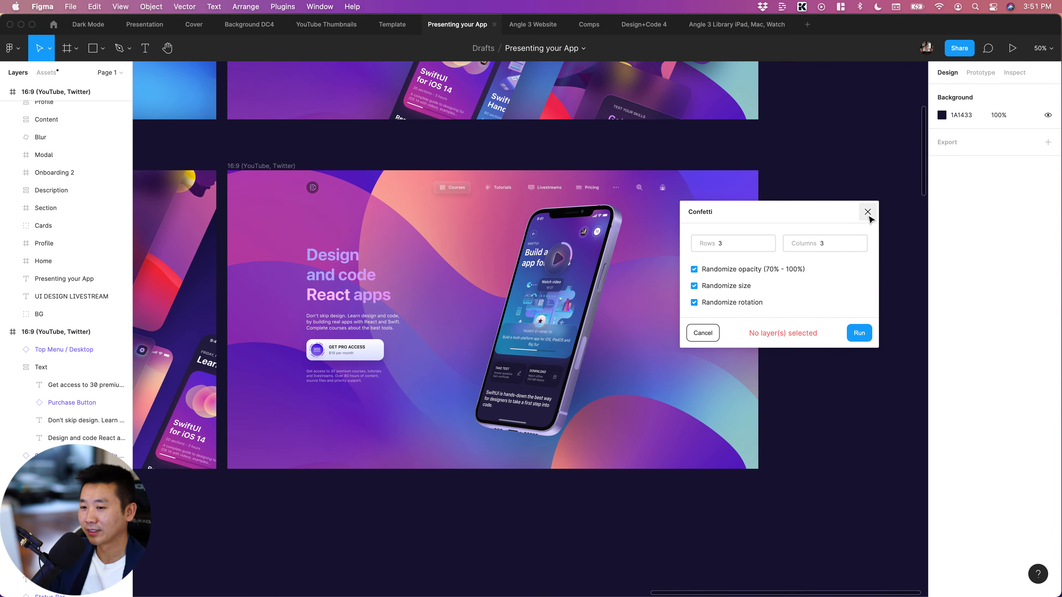
pyautogui.click(868, 212)
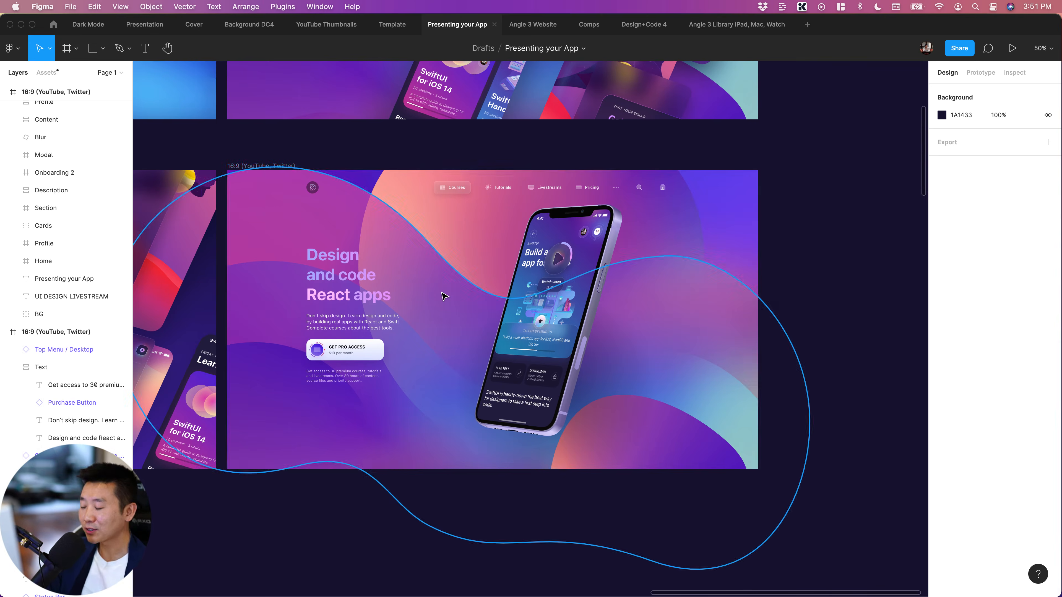
# Draw a triangle polygon about 89 × 89 between the hero's headline and the iPhone mockup
pyautogui.hotkey('shift', '0')
pyautogui.hscroll(-3, 441, 293)
pyautogui.press('-')
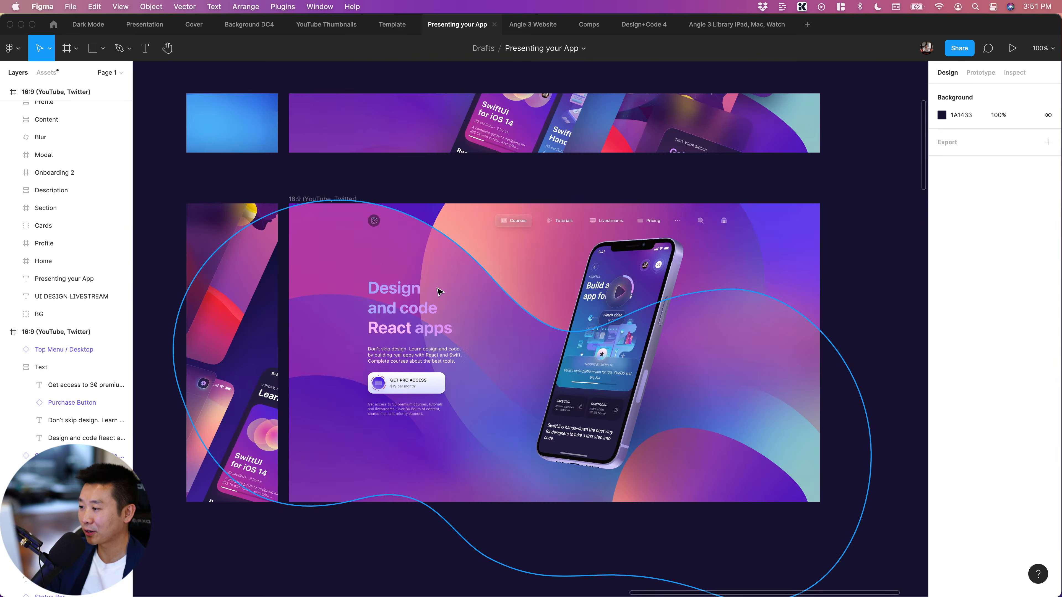
pyautogui.click(380, 304)
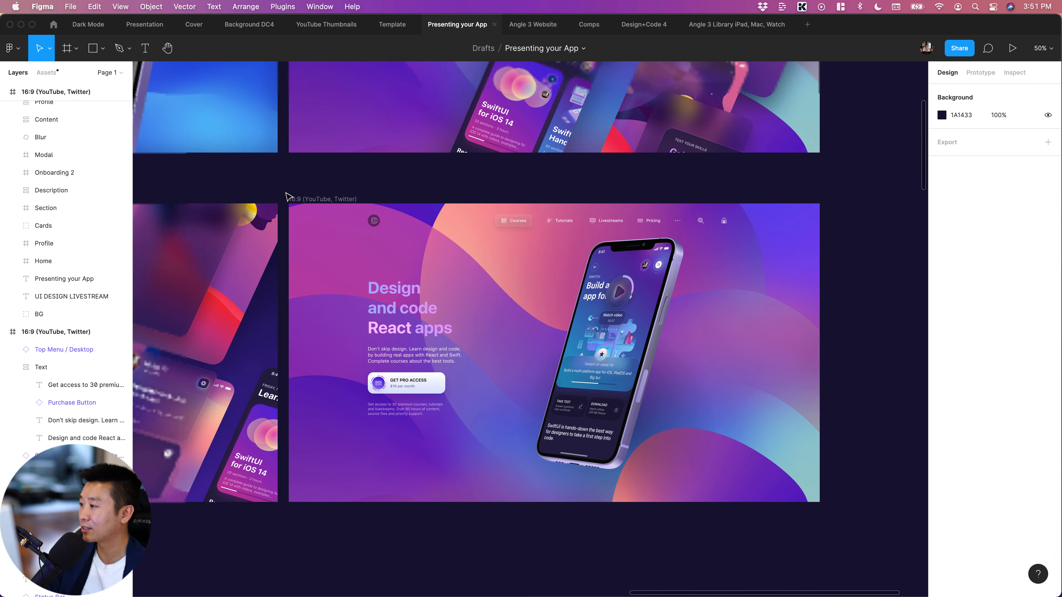
pyautogui.click(103, 48)
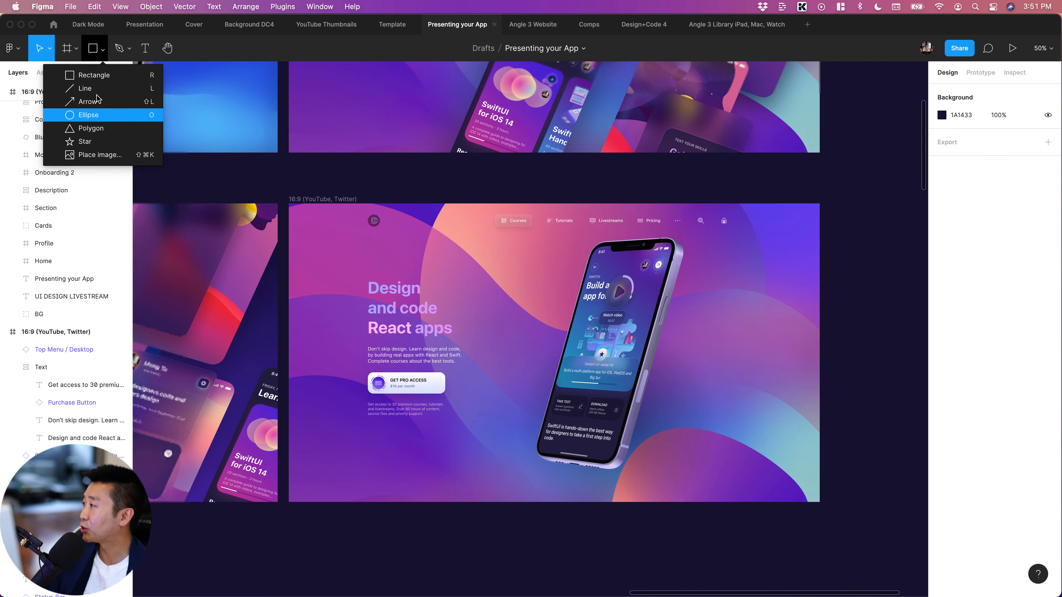
pyautogui.click(90, 129)
pyautogui.moveTo(478, 278); pyautogui.dragTo(499, 308)
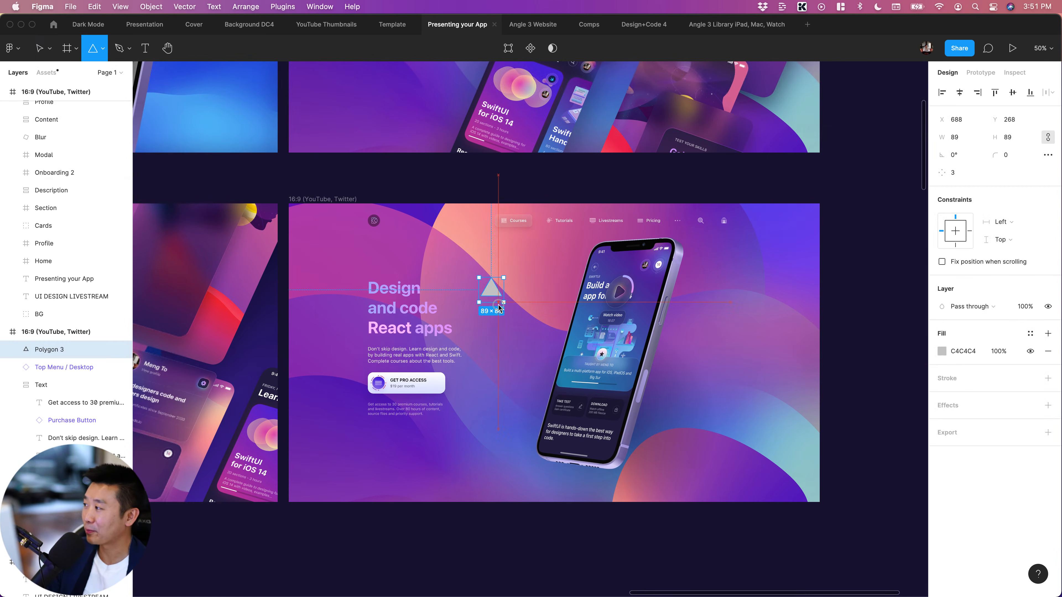
pyautogui.click(103, 50)
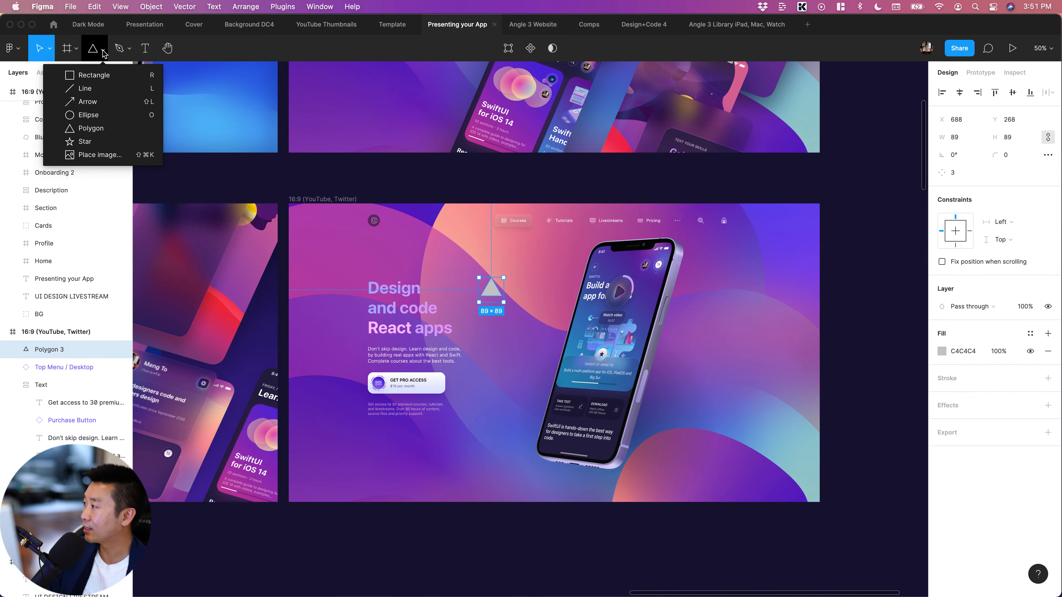
pyautogui.click(90, 128)
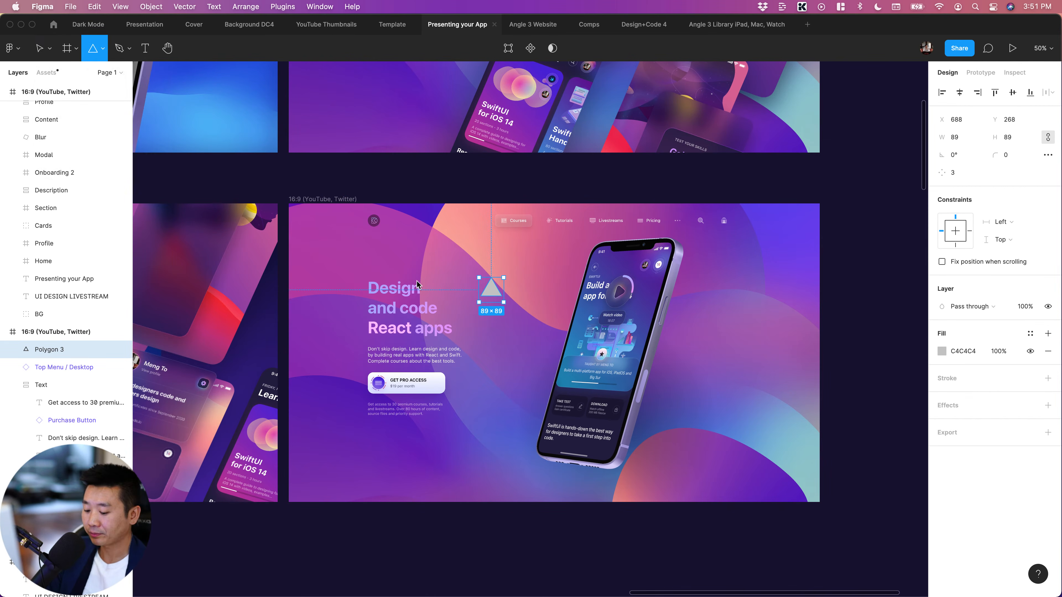
pyautogui.hotkey('shift', '0')
pyautogui.hscroll(-3, 422, 248)
pyautogui.hscroll(1, 421, 248)
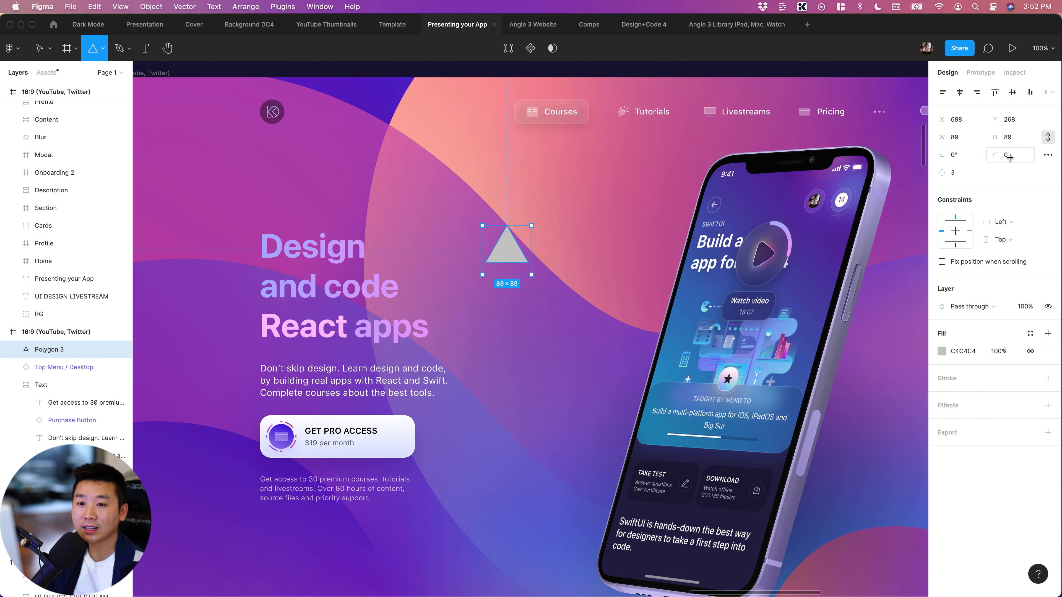
pyautogui.click(495, 247)
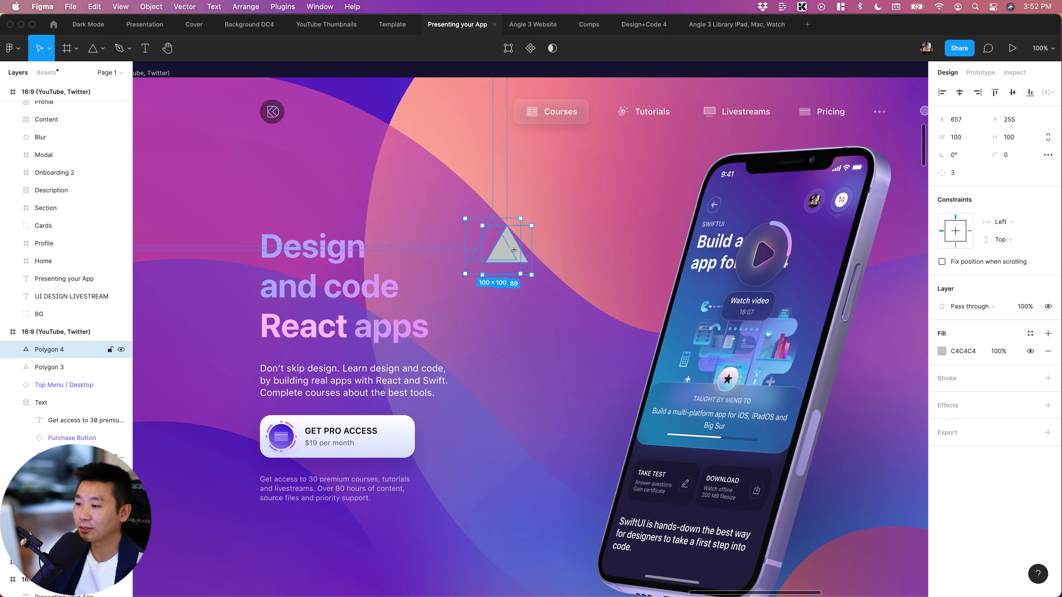
pyautogui.press('Escape')
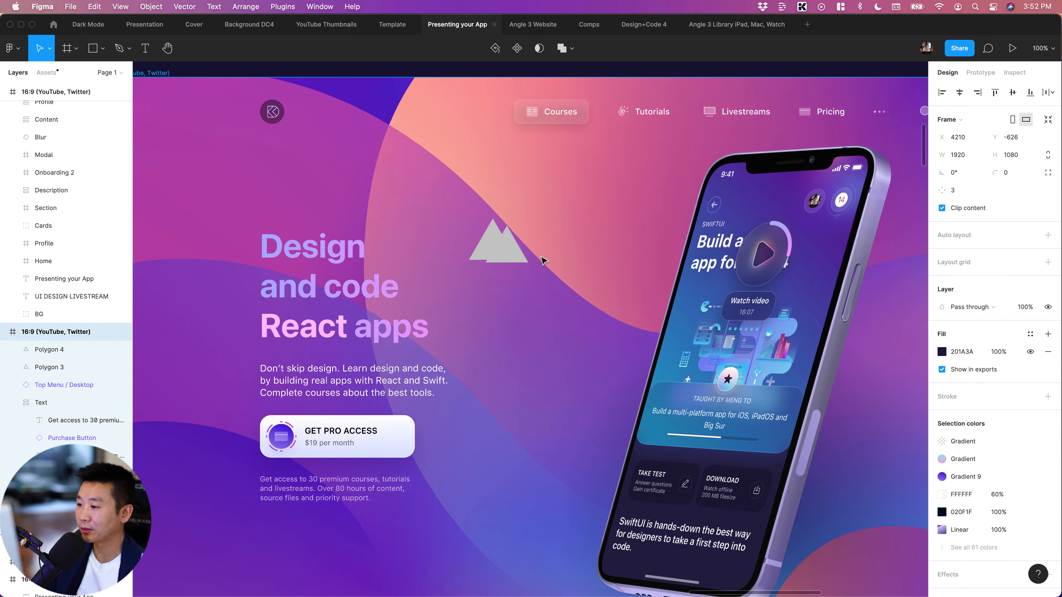
pyautogui.click(499, 257)
pyautogui.press('Delete')
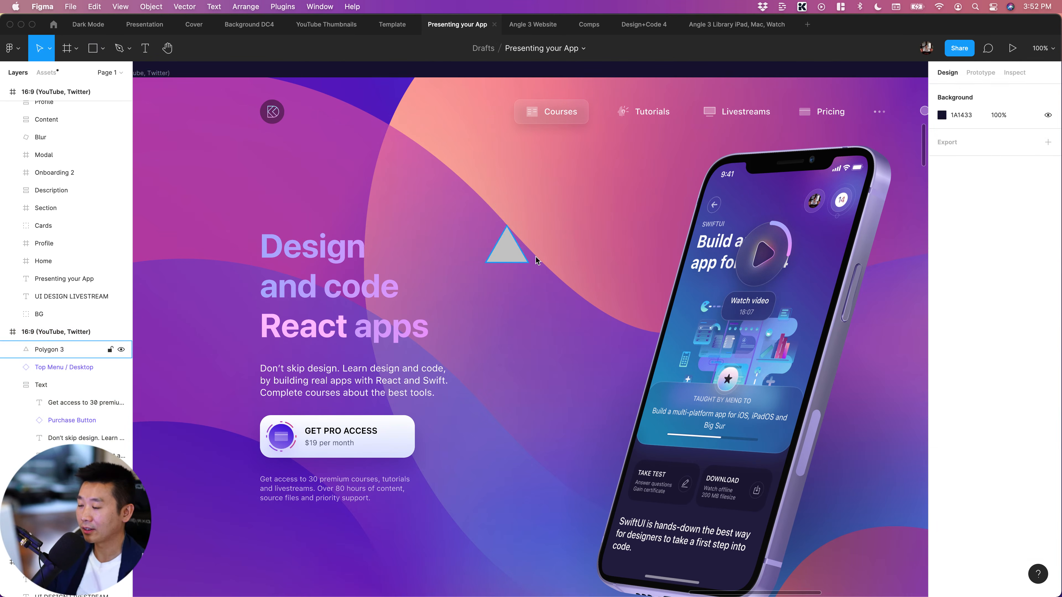
# Round the triangle's corners to 12 and fill it with the purple-pink Linear gradient style from Dark Mode
pyautogui.click(513, 255)
pyautogui.moveTo(509, 238); pyautogui.dragTo(509, 242)
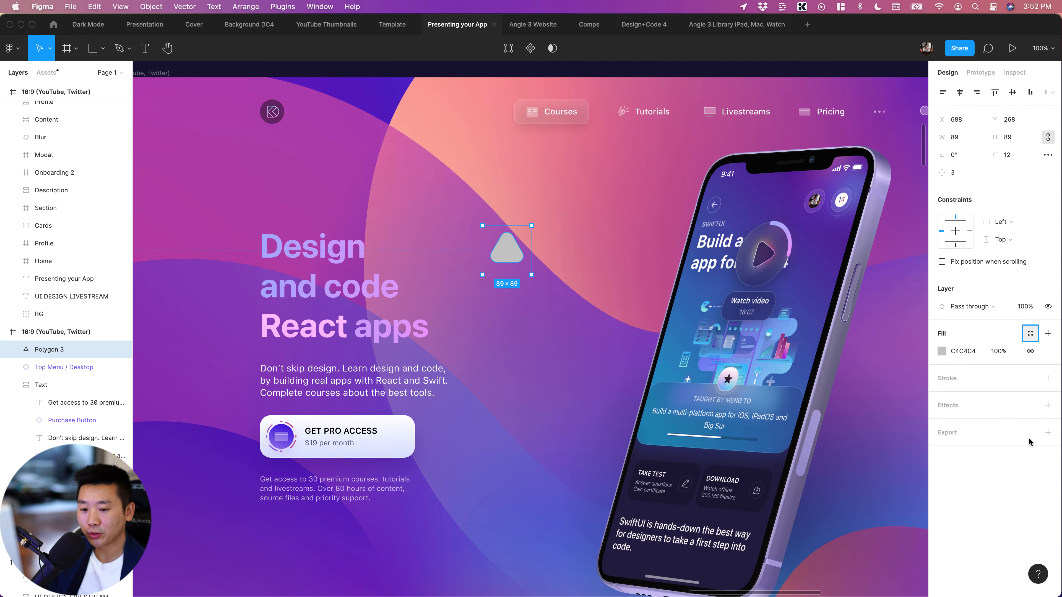
pyautogui.click(1030, 333)
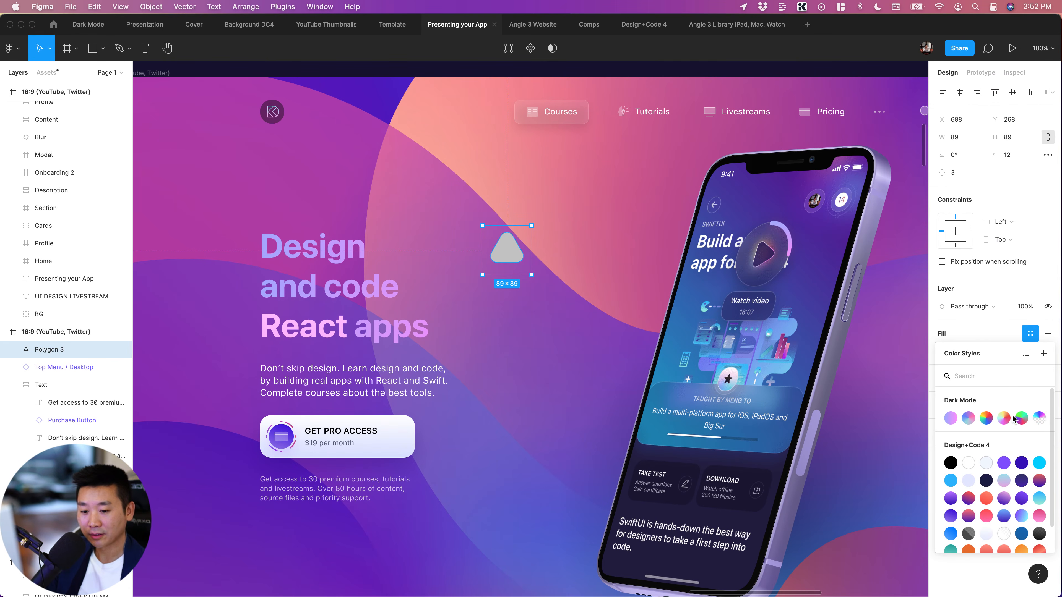
pyautogui.click(955, 419)
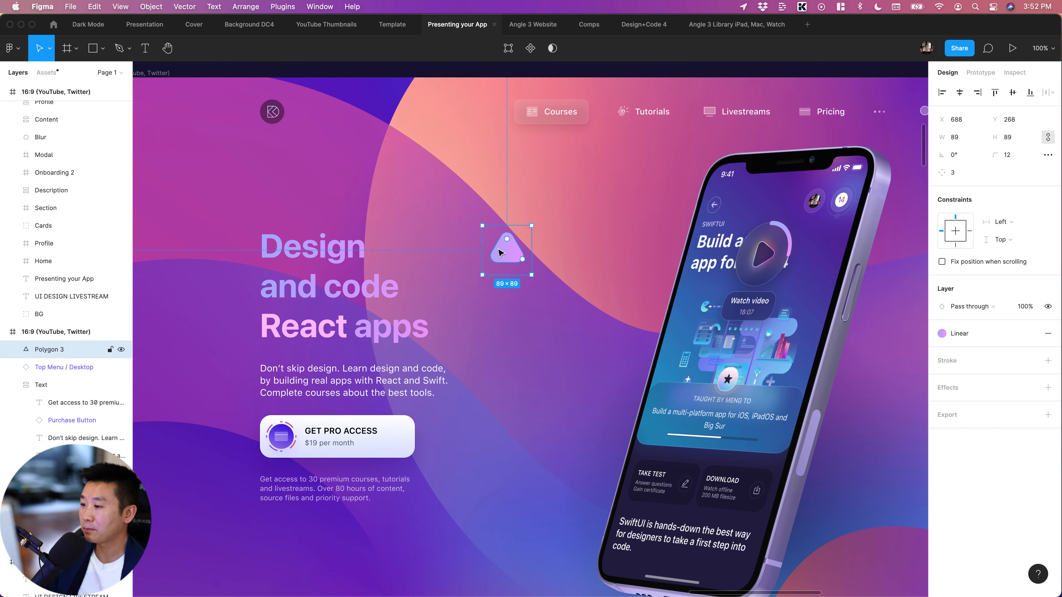
# Try several polygon point counts between 3 and 6, and set the count to 4 for a diamond shape
pyautogui.click(962, 175)
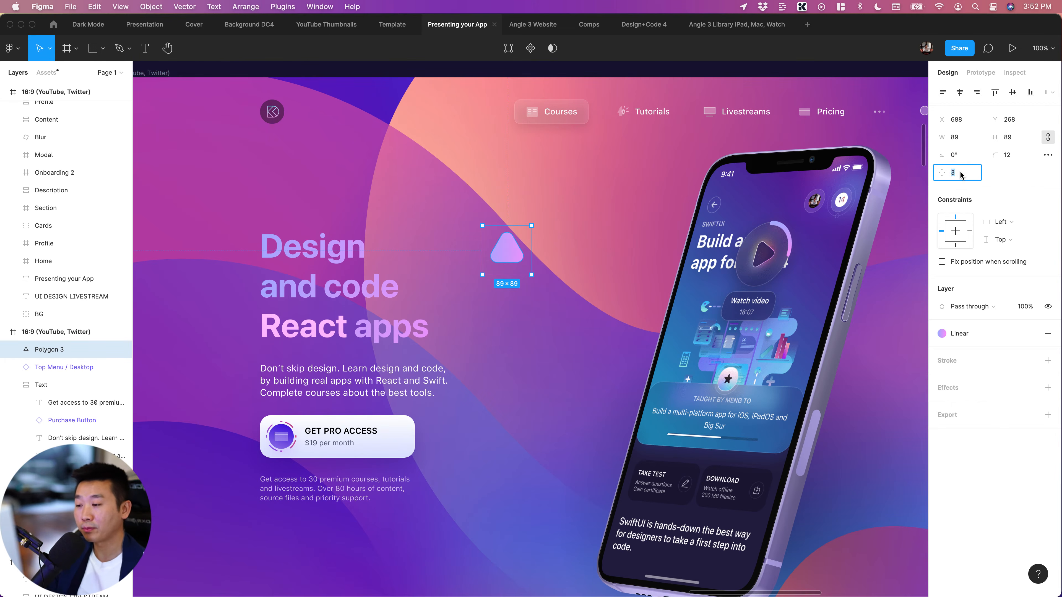
pyautogui.press('Up')
pyautogui.press('Up')
pyautogui.press('Up')
pyautogui.press('Up')
pyautogui.press('Up')
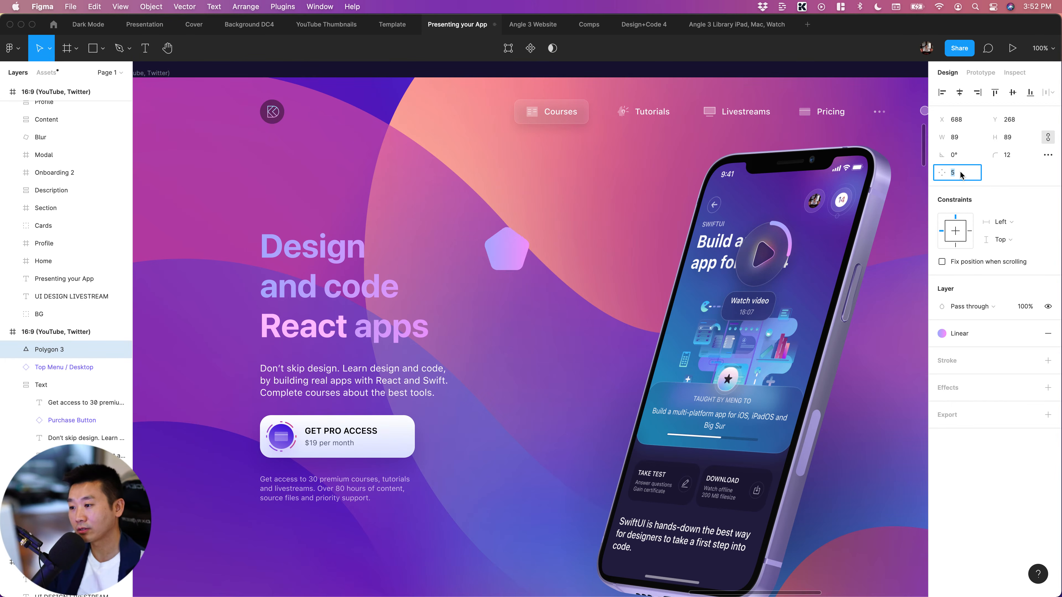
pyautogui.press('Down')
pyautogui.press('Down')
pyautogui.press('Down')
pyautogui.press('Down')
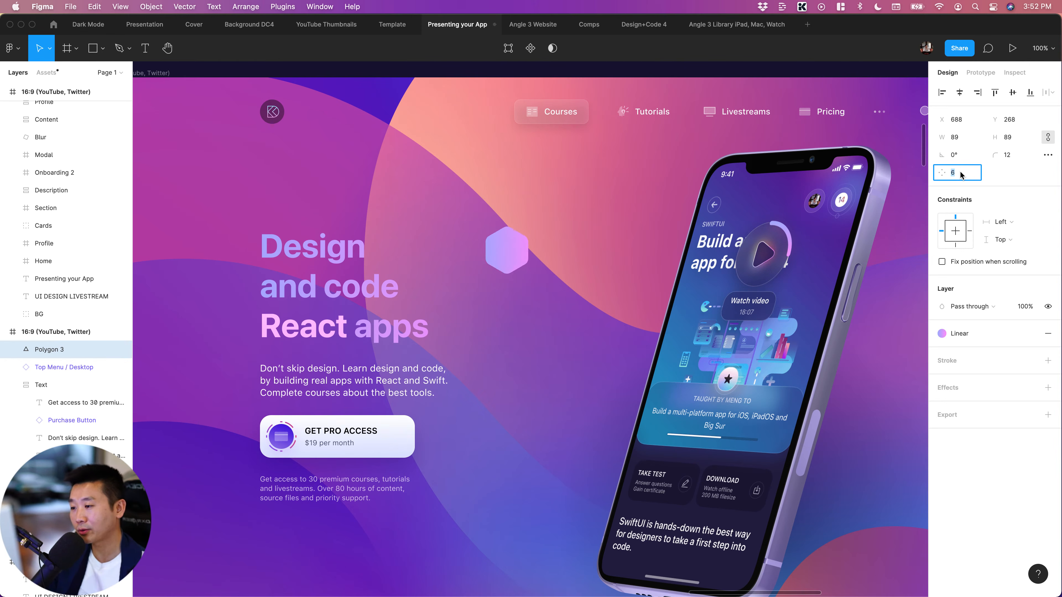
pyautogui.press('Down')
pyautogui.press('Down')
pyautogui.press('Up')
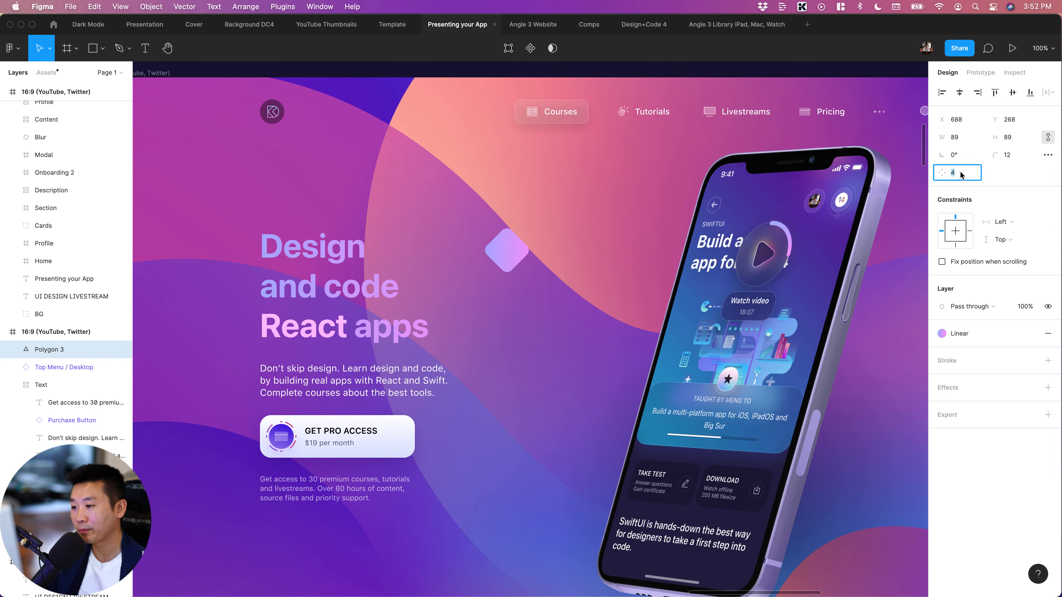
pyautogui.press('Down')
pyautogui.press('Up')
pyautogui.press('Up')
pyautogui.press('Up')
pyautogui.press('Down')
pyautogui.press('Down')
pyautogui.press('Down')
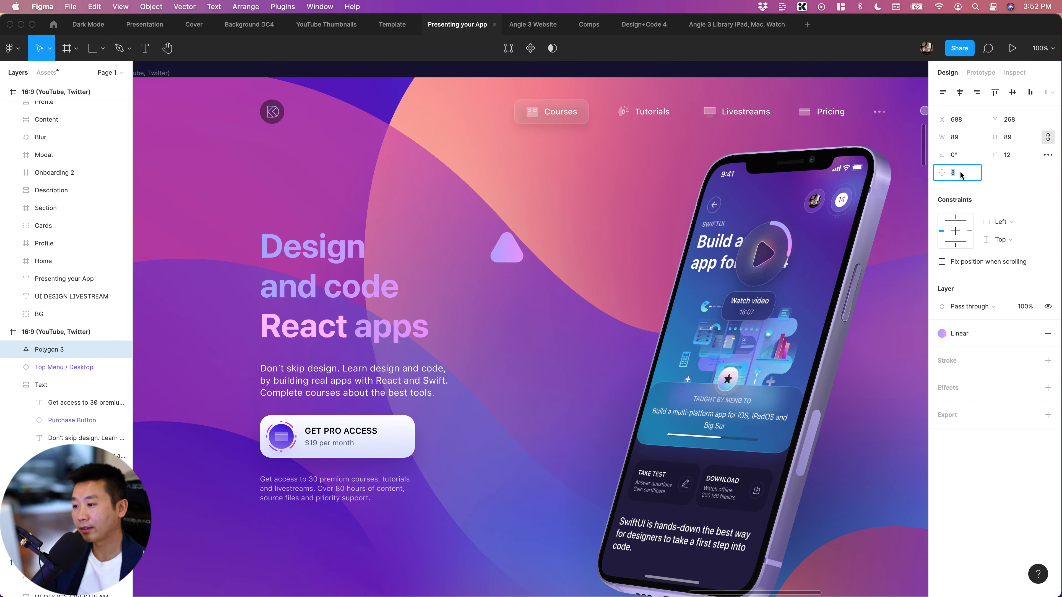
pyautogui.press('Up')
# Move the diamond closer to the headline, to X 641, Y 282
pyautogui.click(506, 276)
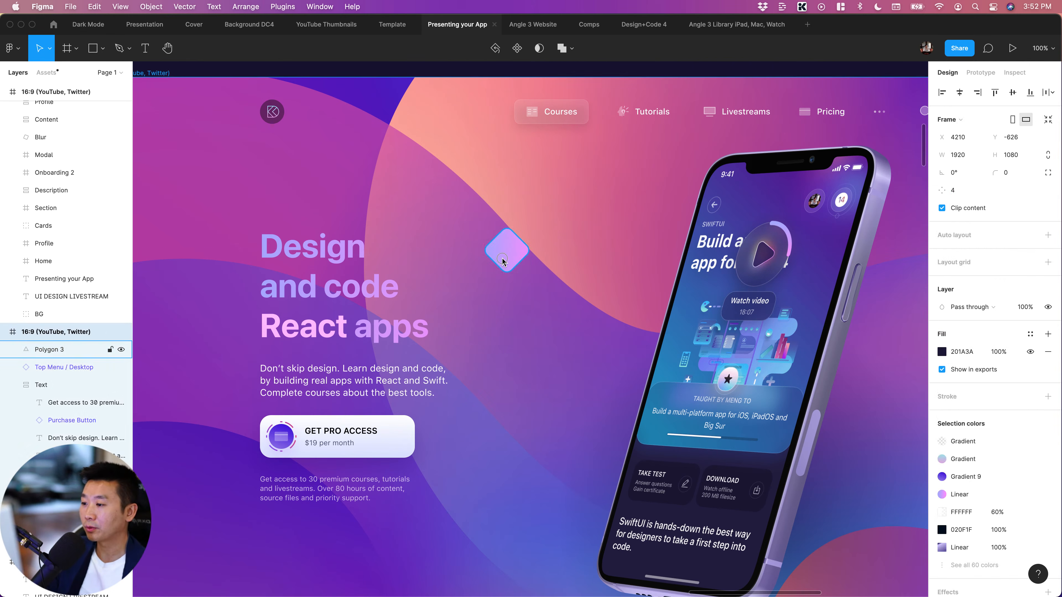
pyautogui.click(503, 259)
pyautogui.moveTo(506, 260); pyautogui.dragTo(481, 268)
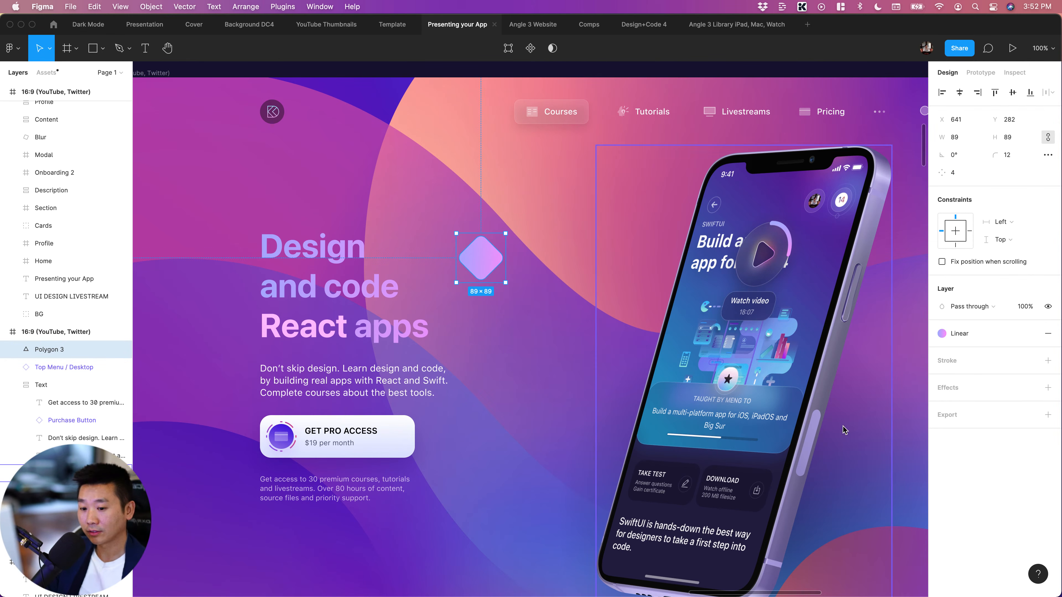
# Add a white FFFFFF inside stroke of width 1 to the diamond
pyautogui.click(1048, 361)
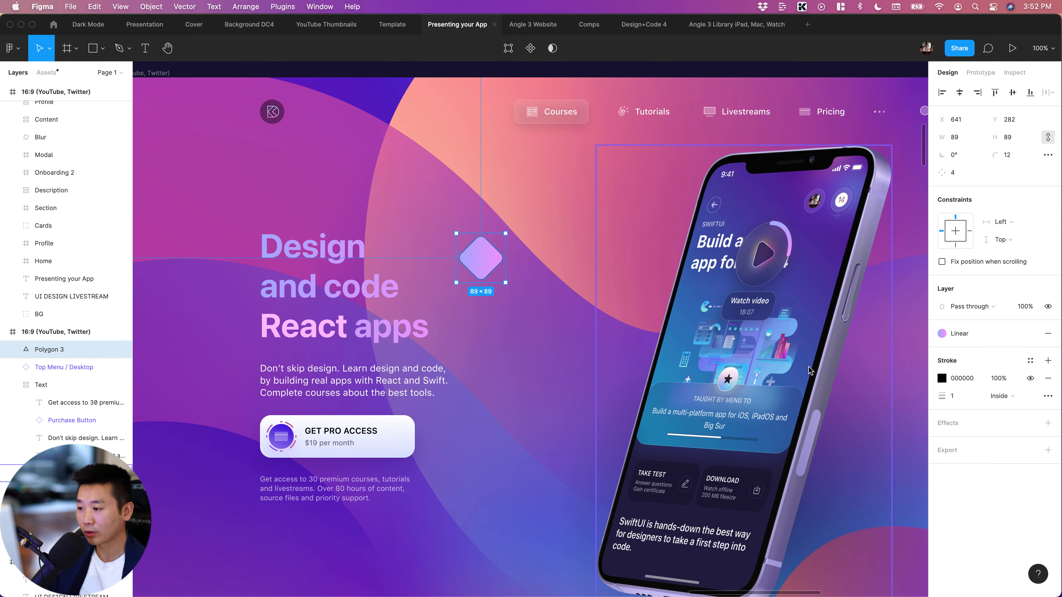
pyautogui.click(970, 378)
pyautogui.write('ffffff')
pyautogui.press('Return')
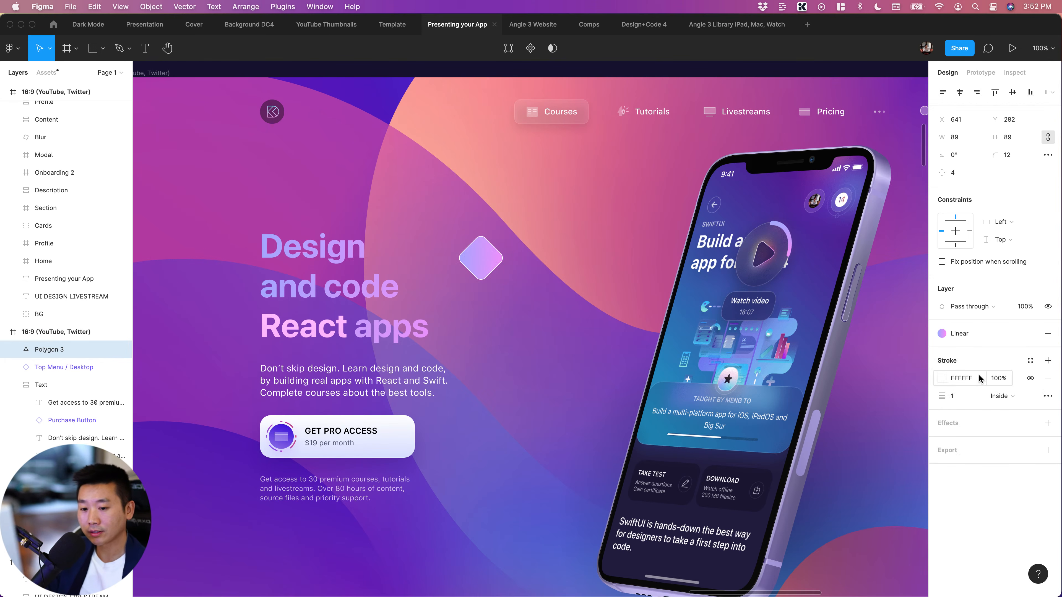
pyautogui.click(1004, 396)
pyautogui.click(1011, 398)
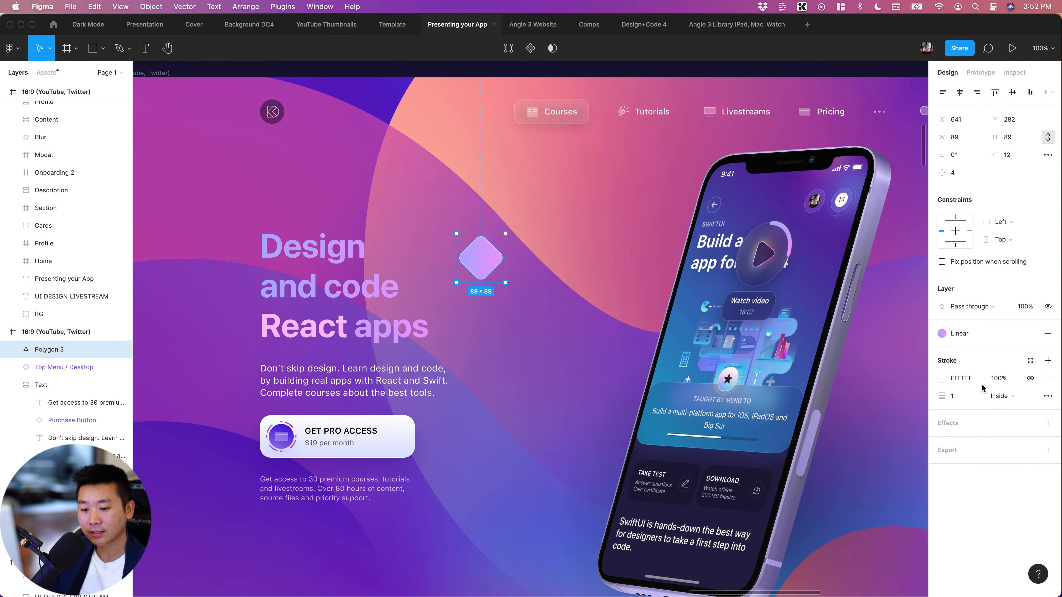
# Set the blend mode of the diamond's white stroke to Overlay
pyautogui.click(942, 378)
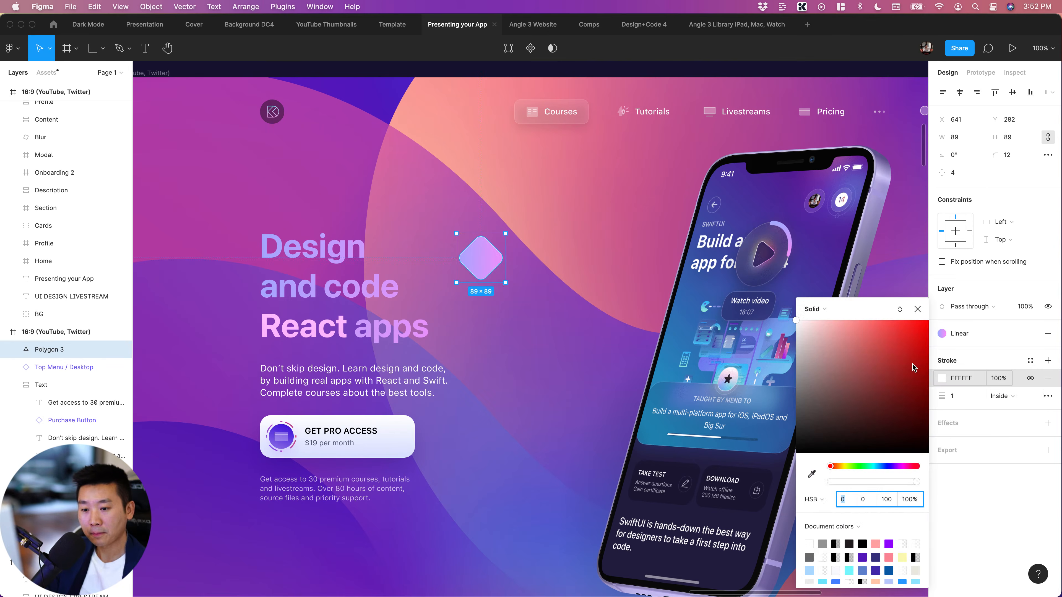
pyautogui.click(899, 309)
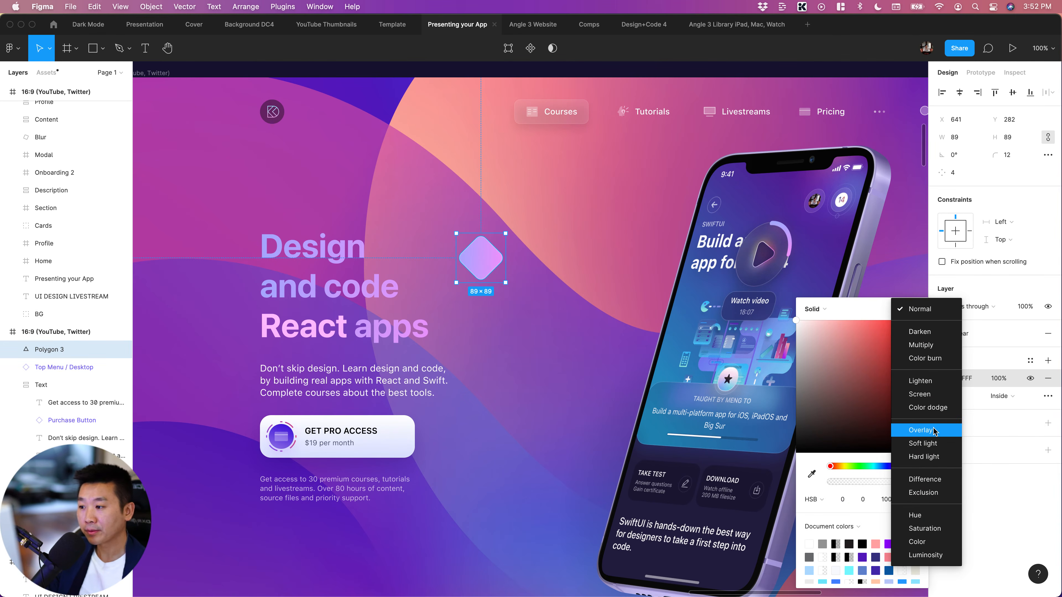
pyautogui.click(566, 380)
pyautogui.click(566, 381)
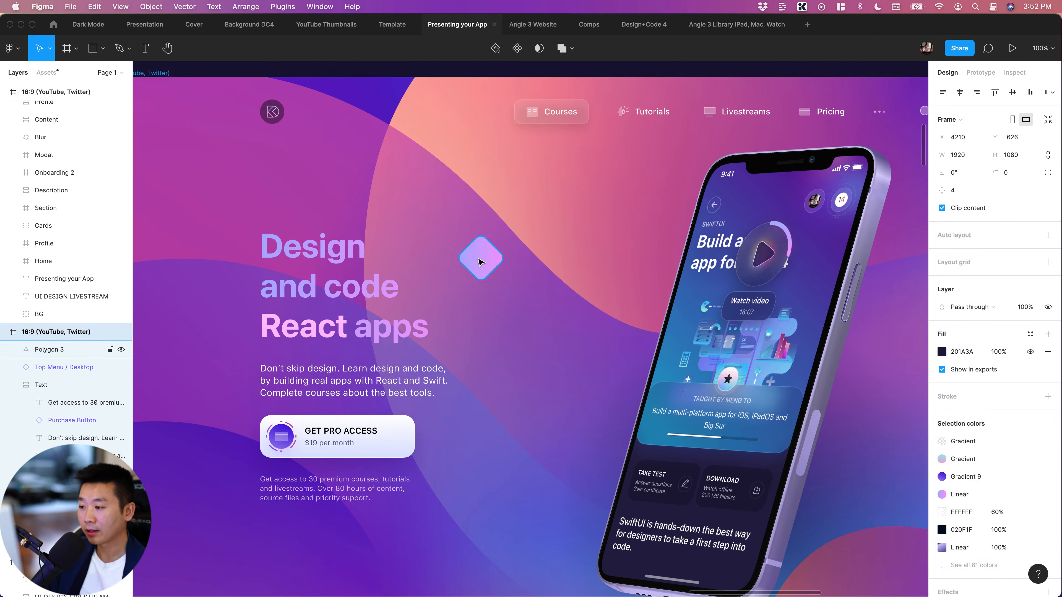
# Set the opacity of the diamond's white stroke to 51%, keeping its Overlay blend mode
pyautogui.click(481, 262)
pyautogui.click(942, 337)
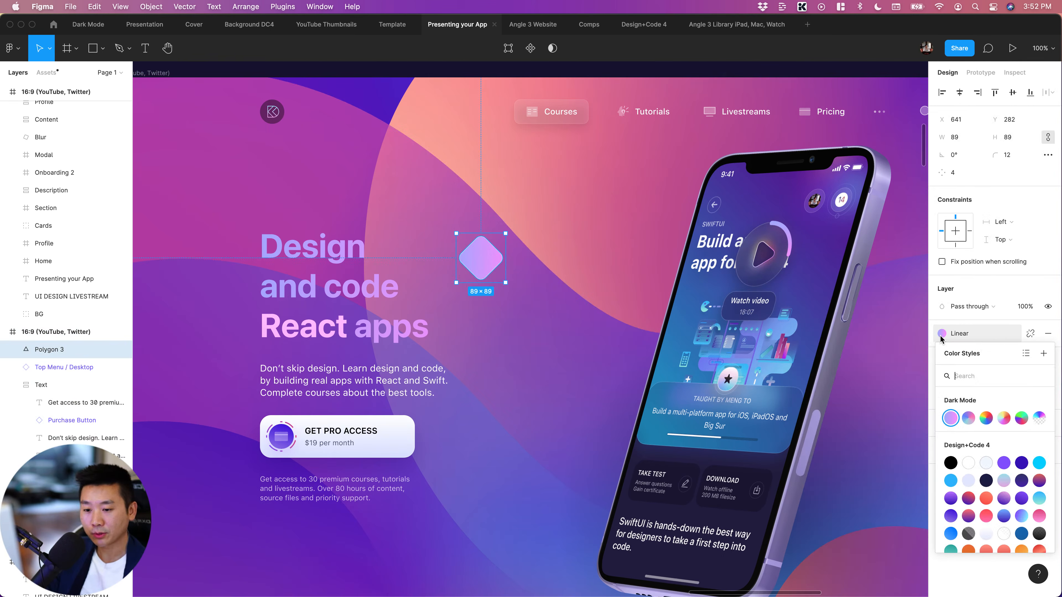
pyautogui.click(942, 337)
pyautogui.click(944, 384)
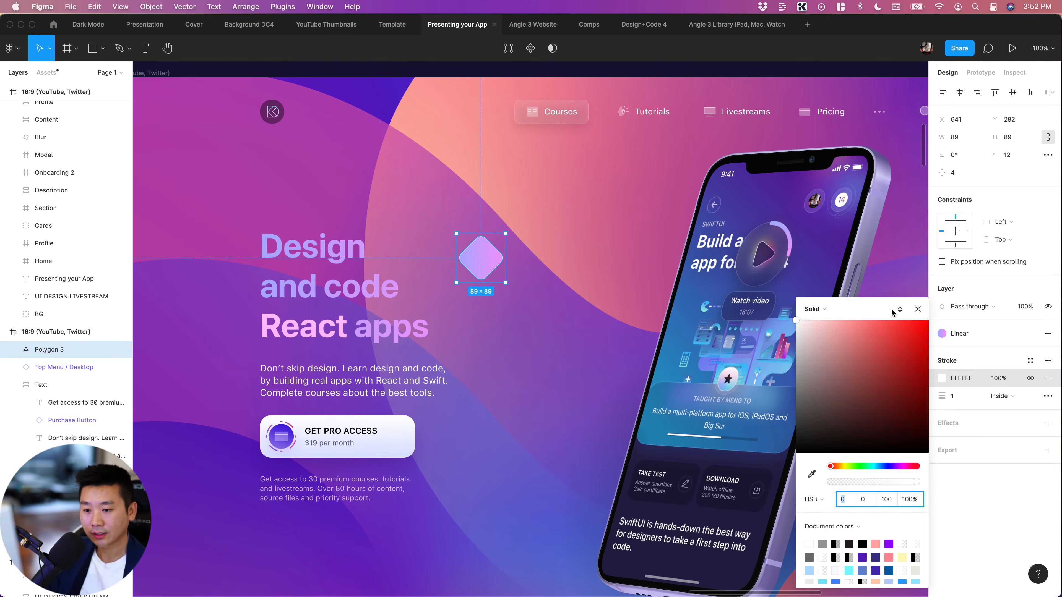
pyautogui.click(903, 310)
pyautogui.click(903, 310)
pyautogui.click(900, 309)
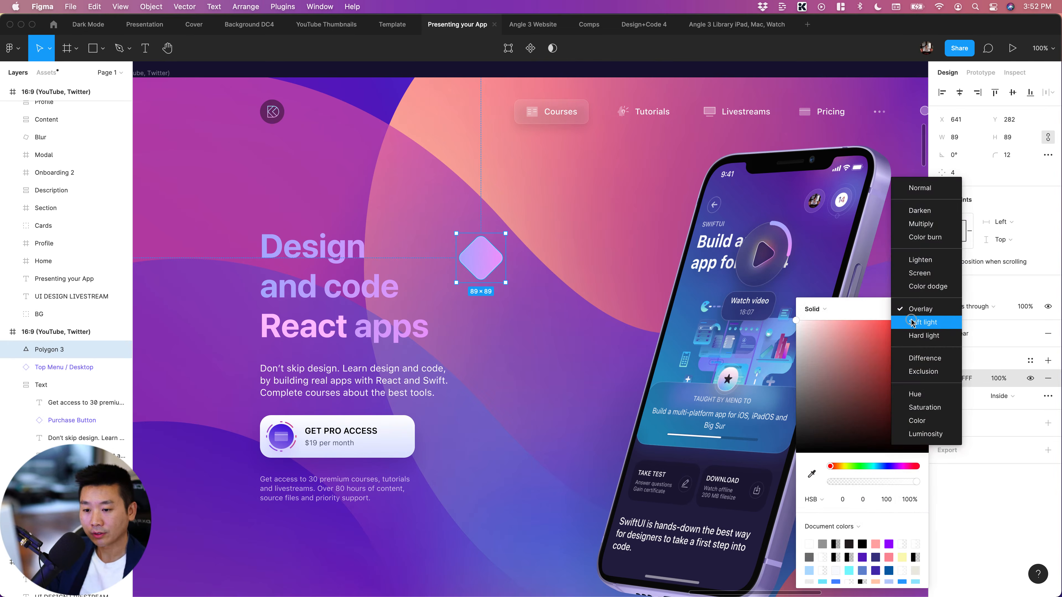
pyautogui.click(903, 310)
pyautogui.moveTo(861, 482); pyautogui.dragTo(876, 484)
pyautogui.click(550, 390)
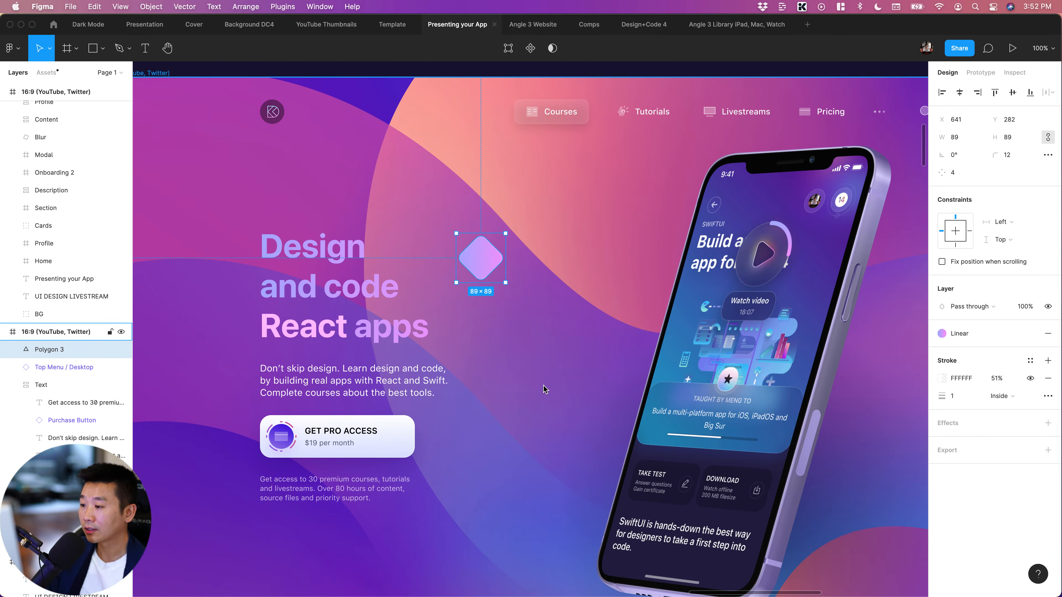
pyautogui.click(544, 385)
# Run the Confetti plugin on the diamond with 3 rows, 3 columns and randomized opacity, size and rotation
pyautogui.click(493, 272)
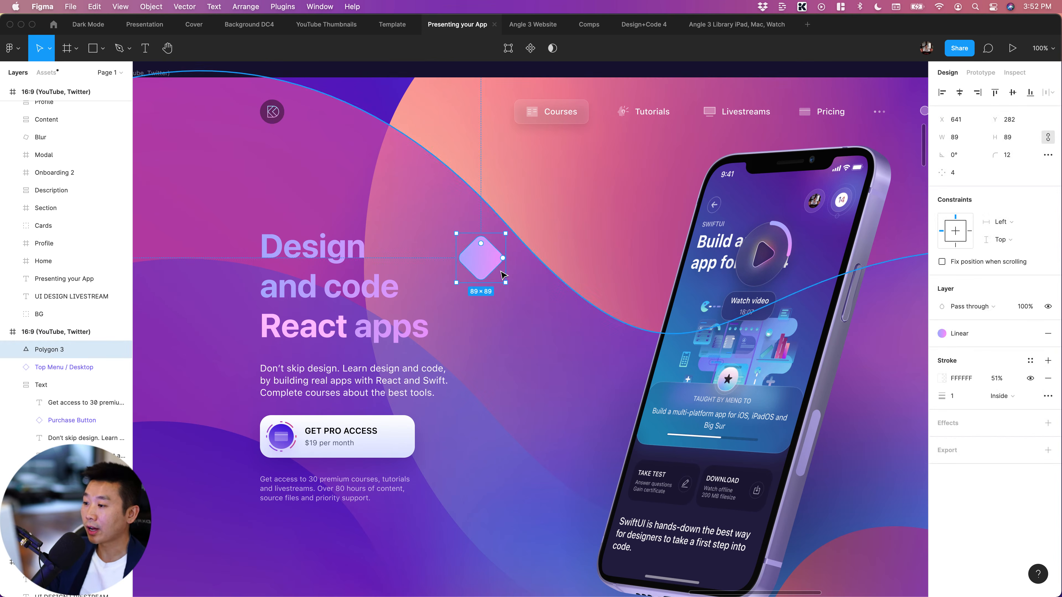
pyautogui.hotkey('ctrl', '/')
pyautogui.press('Return')
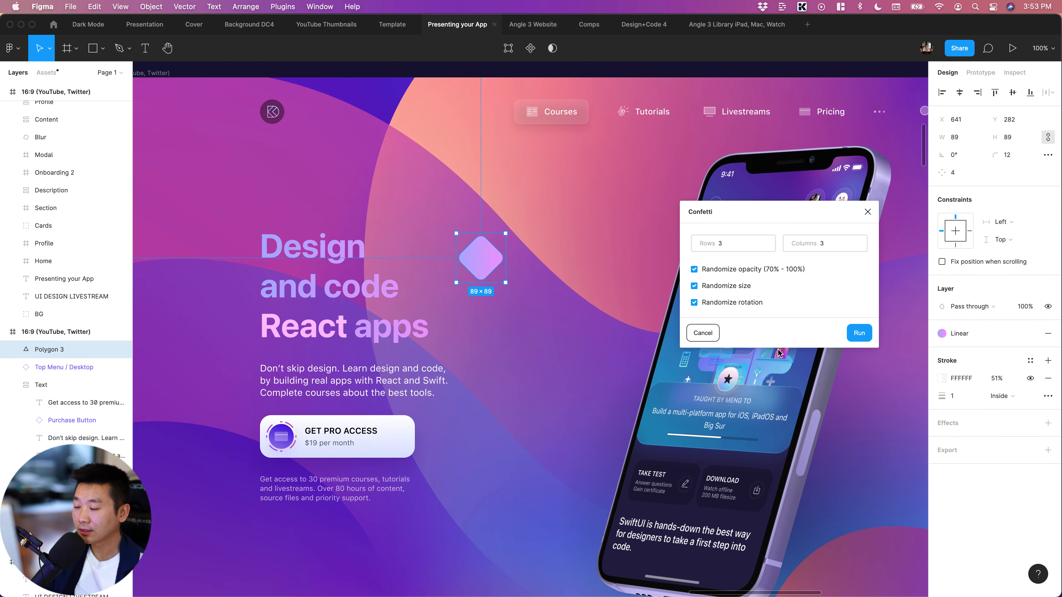
pyautogui.press('Return')
pyautogui.press('-')
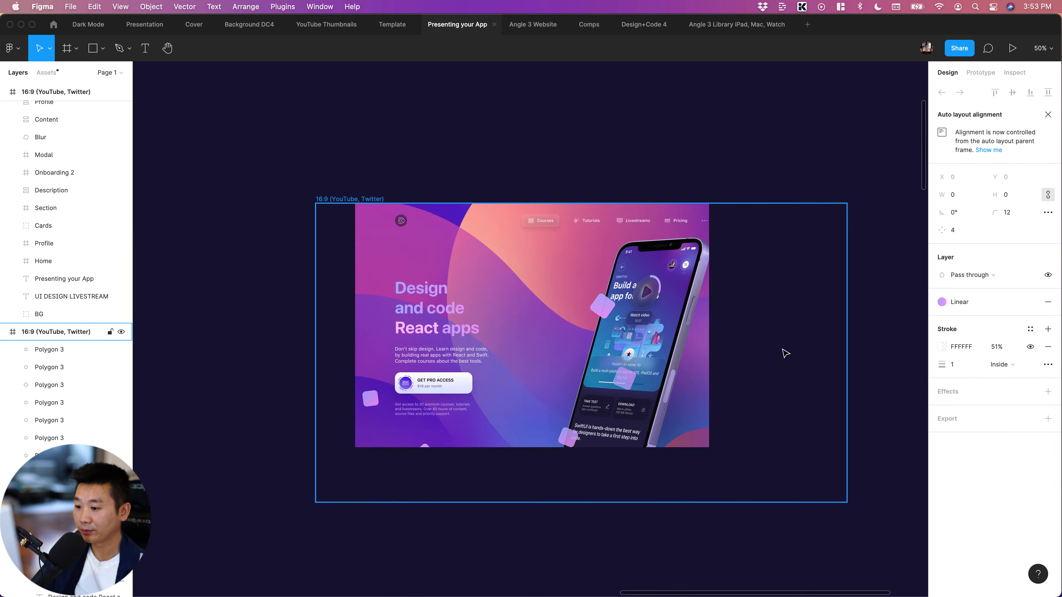
pyautogui.click(804, 418)
pyautogui.scroll(2, 806, 418)
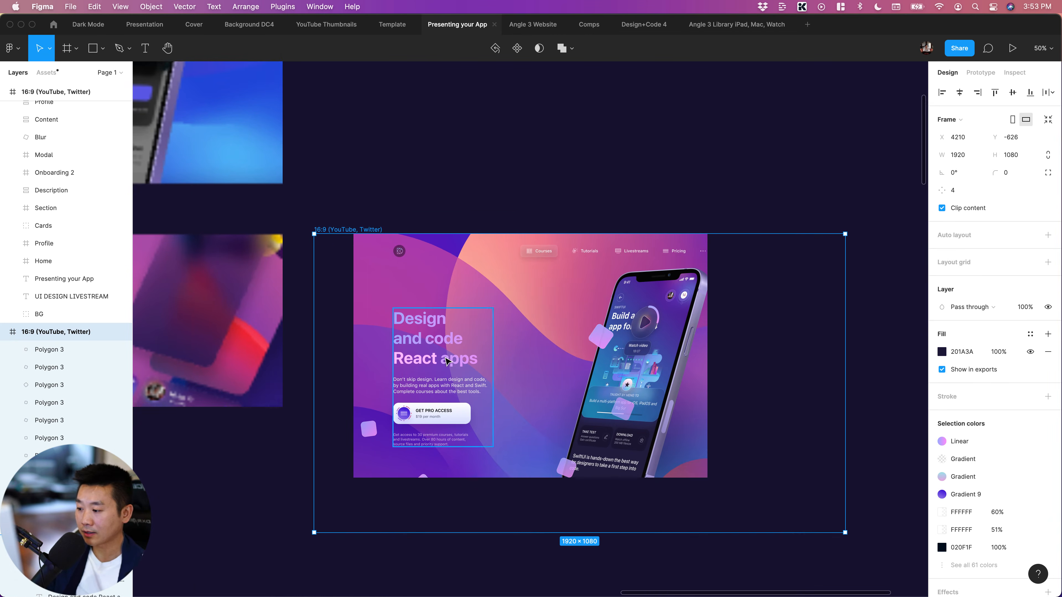
pyautogui.hscroll(3, 613, 407)
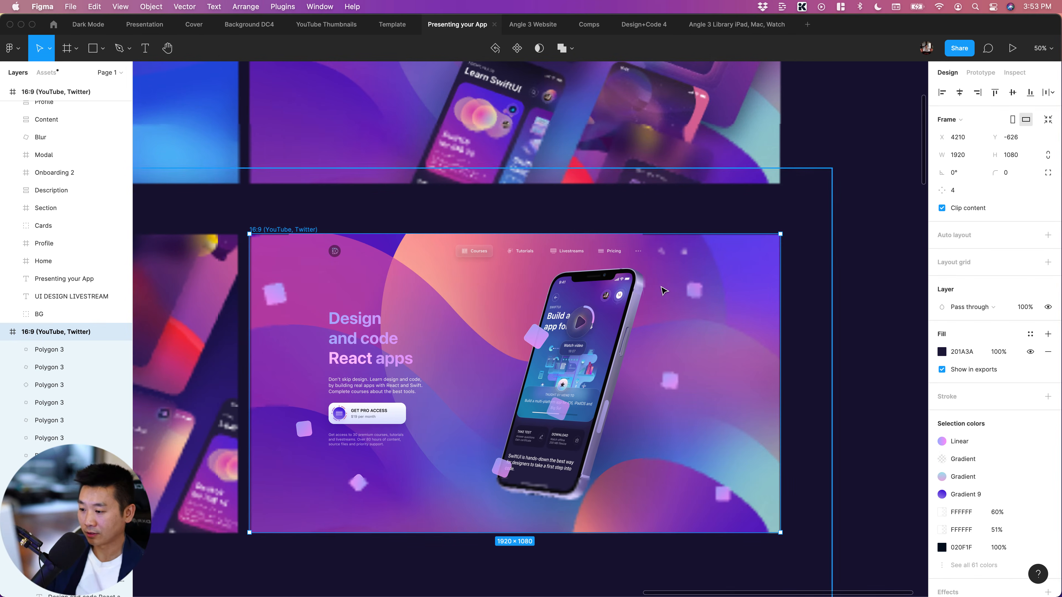
pyautogui.click(536, 337)
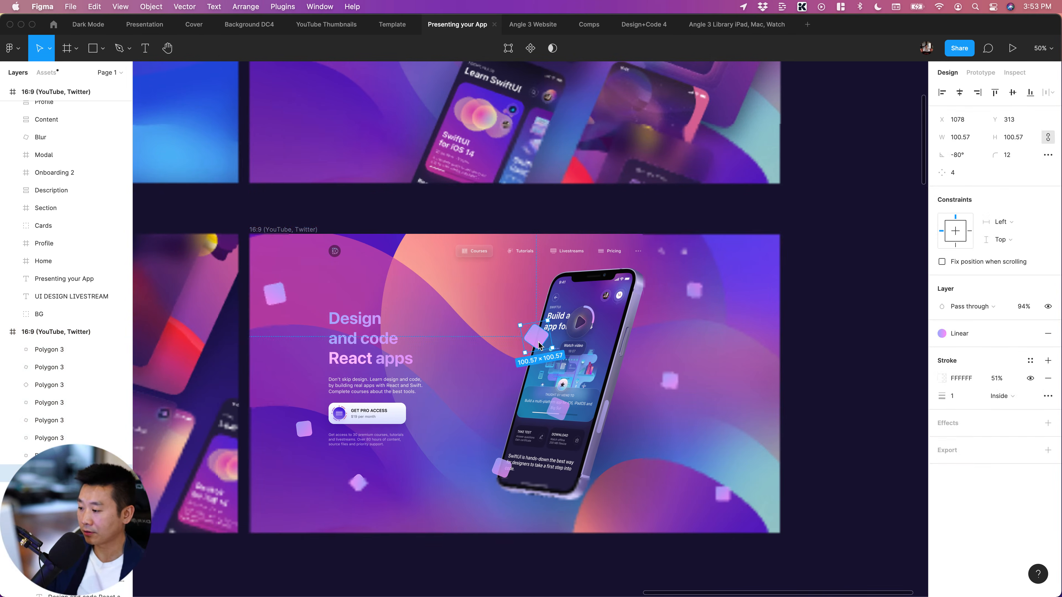
# Draw a thin vertical rectangle about 8 × 145 near the headline and set its corner radius to 3
pyautogui.press('r')
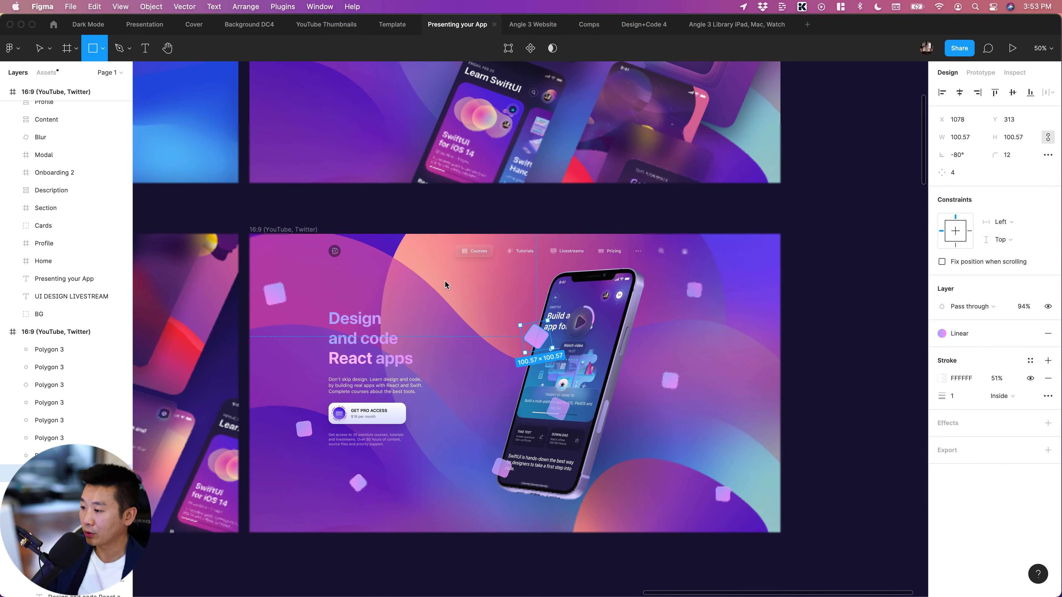
pyautogui.moveTo(446, 280); pyautogui.dragTo(447, 323)
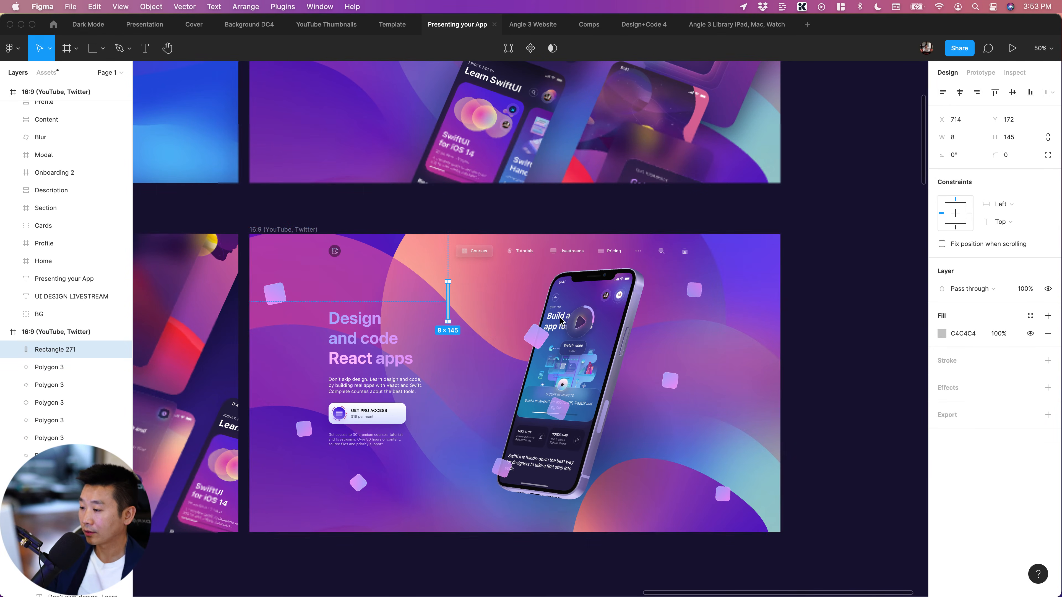
pyautogui.click(807, 318)
pyautogui.click(449, 303)
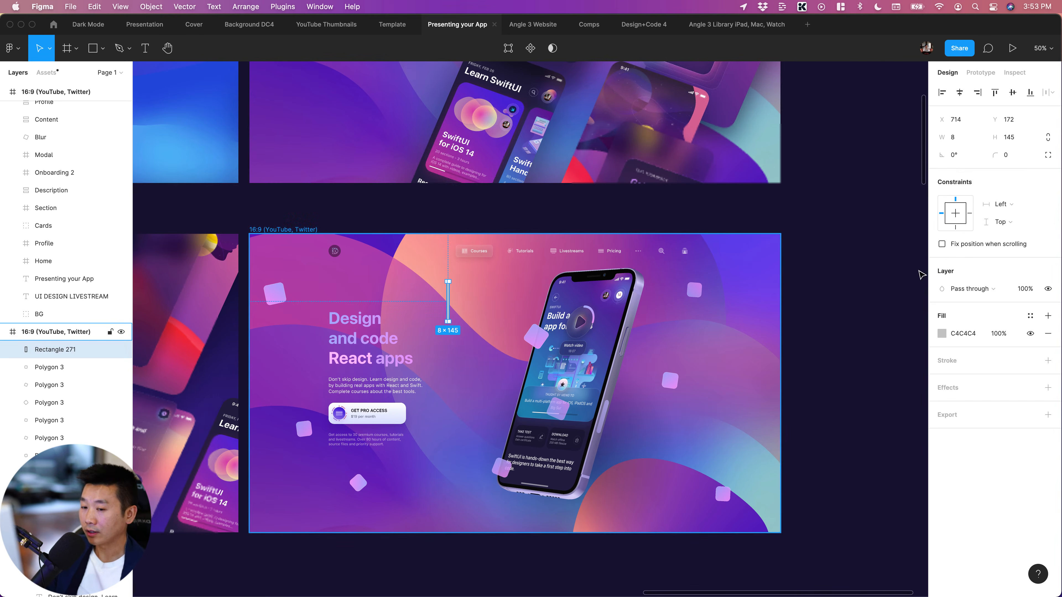
pyautogui.click(1014, 156)
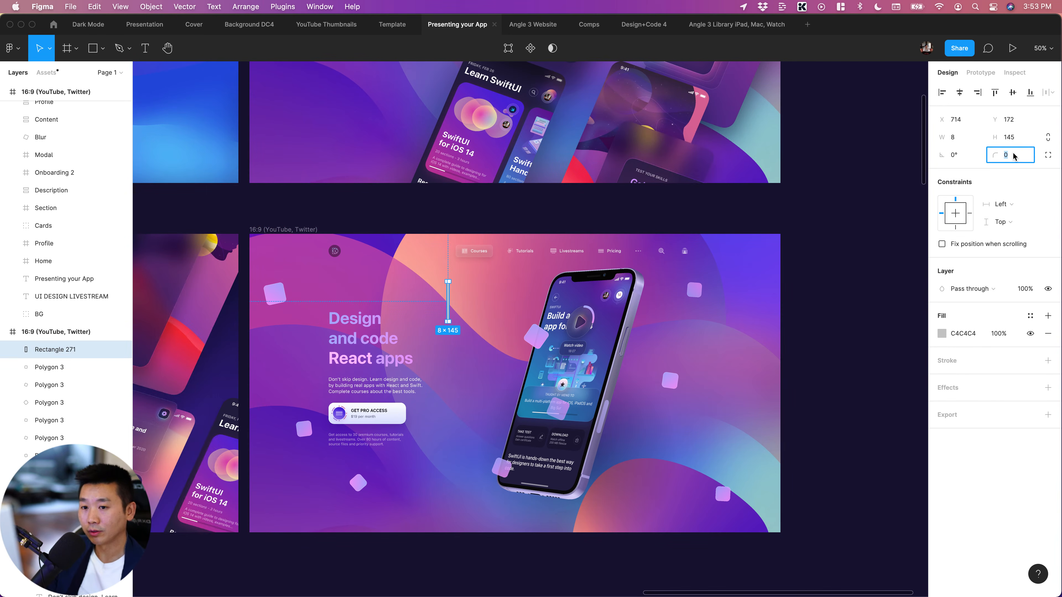
pyautogui.write('3')
pyautogui.press('Return')
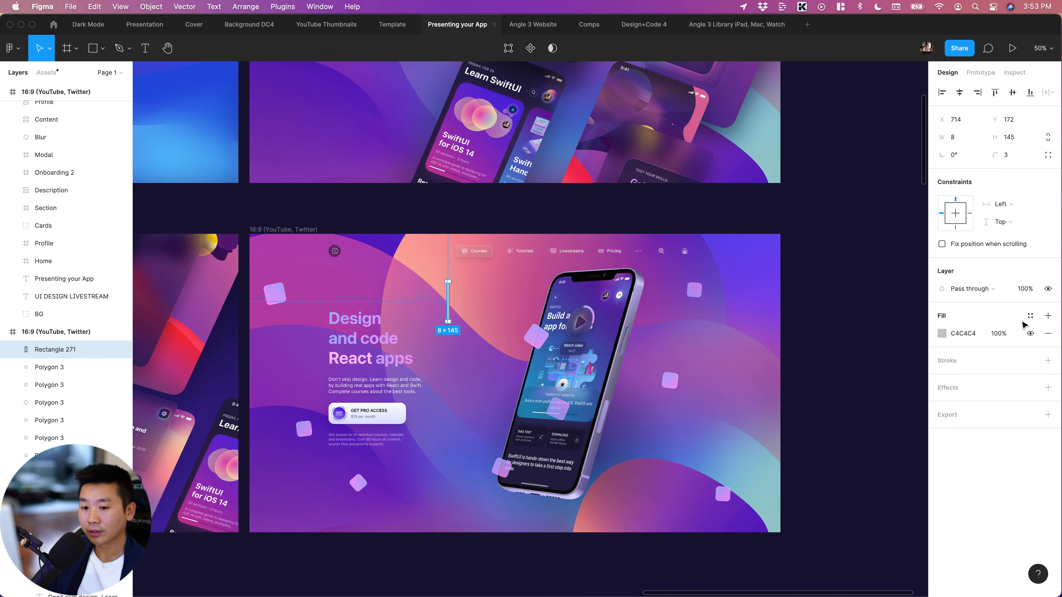
# Try the Angular gradient color style as the thin rectangle's fill
pyautogui.click(1030, 315)
pyautogui.click(986, 408)
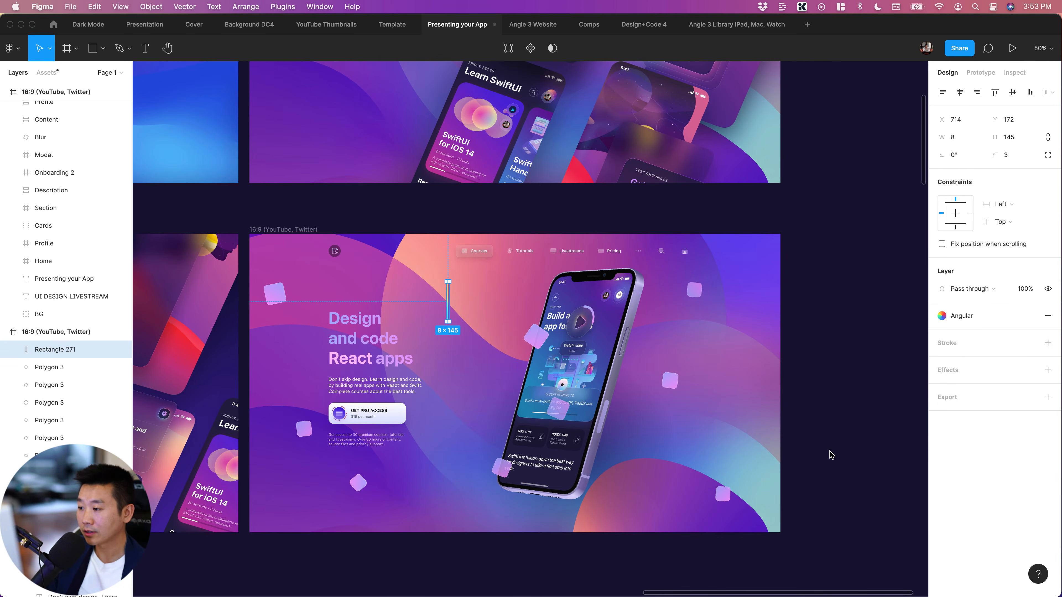
pyautogui.click(827, 450)
pyautogui.click(448, 300)
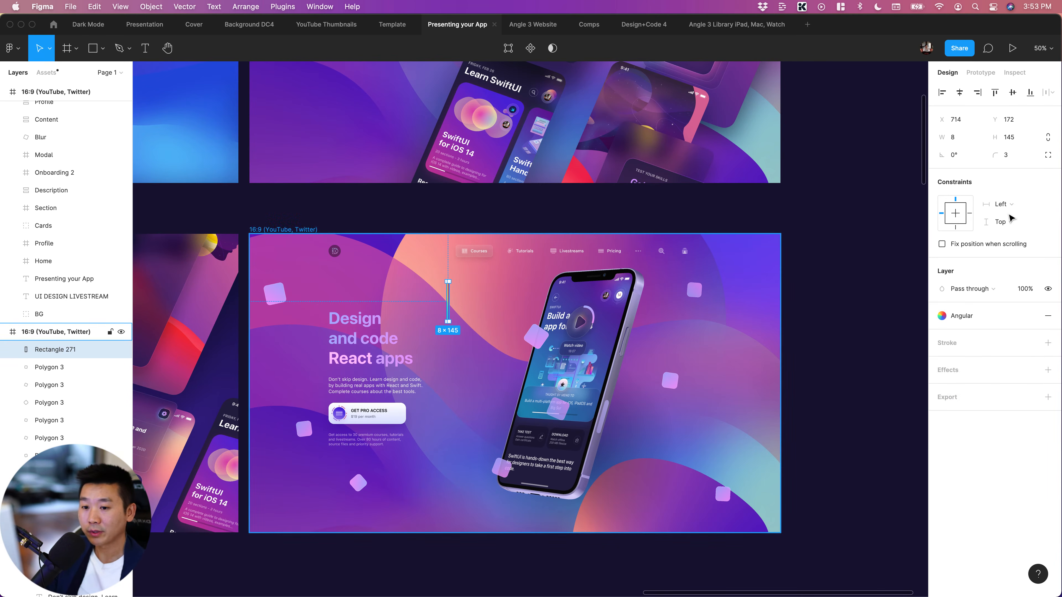
# Fill the thin rectangle with the pink Gradient 11 color style
pyautogui.click(965, 317)
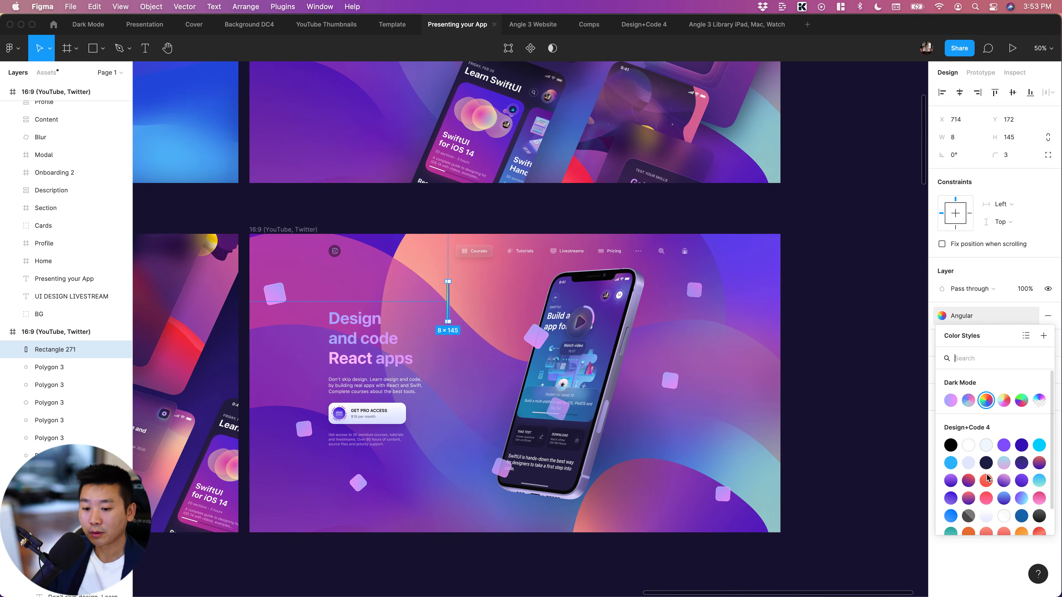
pyautogui.click(986, 499)
pyautogui.click(850, 326)
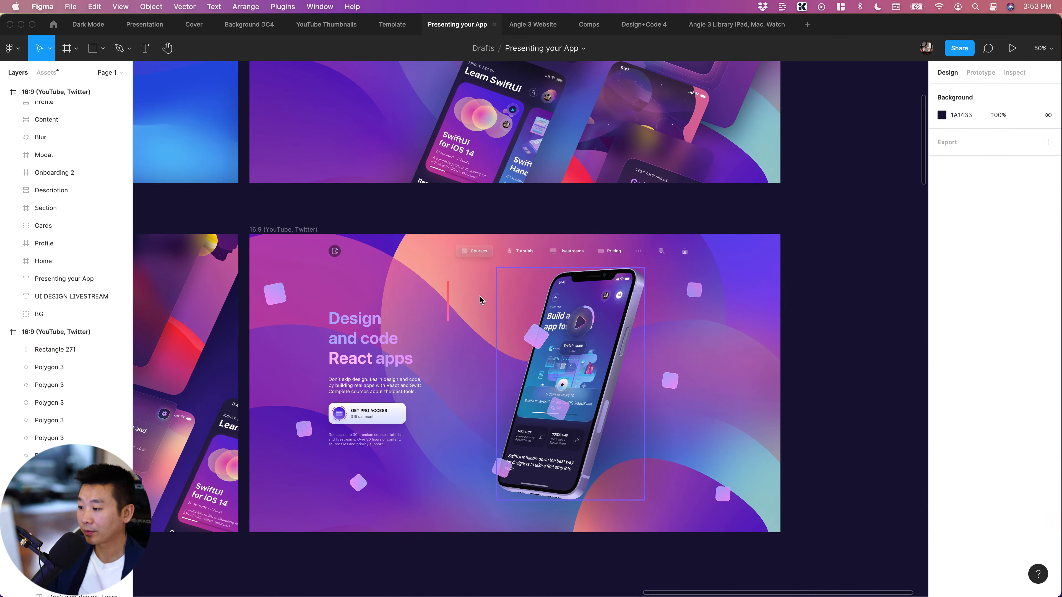
# Run the Confetti plugin on the thin pink rectangle with 3 rows, 3 columns and randomized opacity, size and rotation
pyautogui.click(449, 297)
pyautogui.press('super+slash')
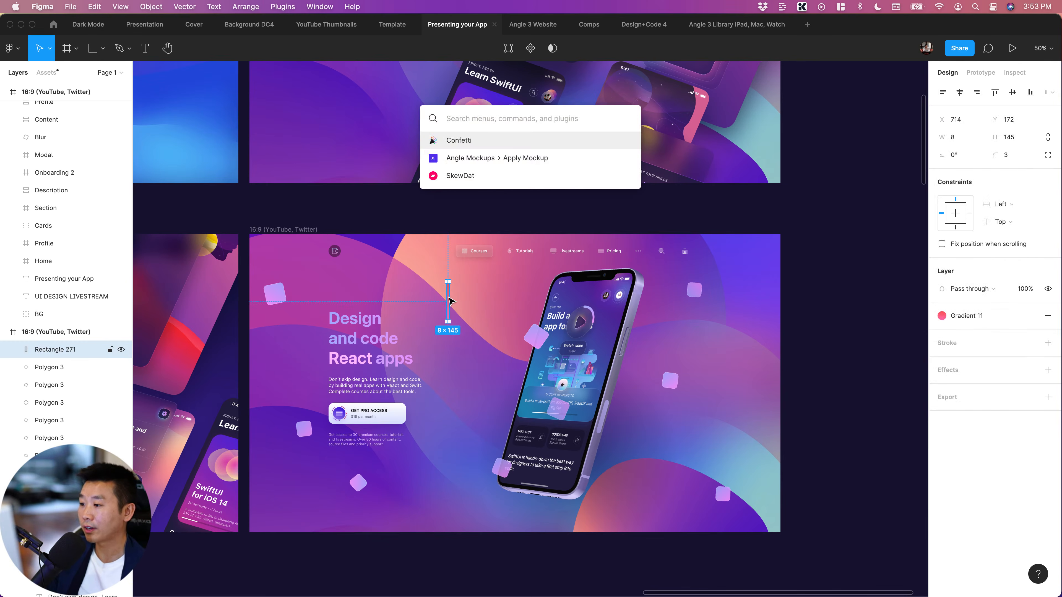
pyautogui.press('Return')
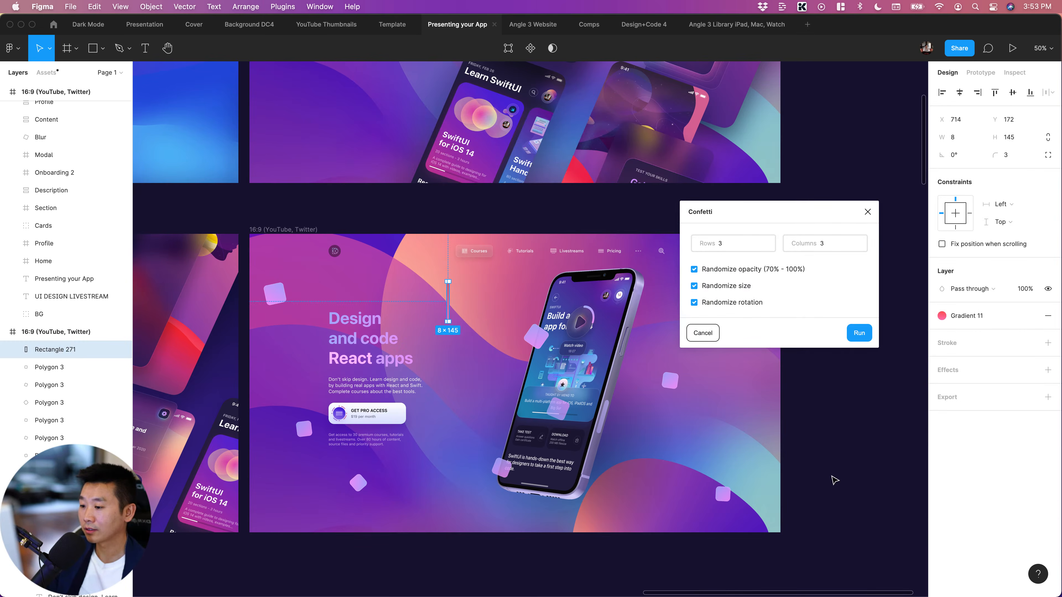
pyautogui.press('Return')
pyautogui.hscroll(1, 832, 481)
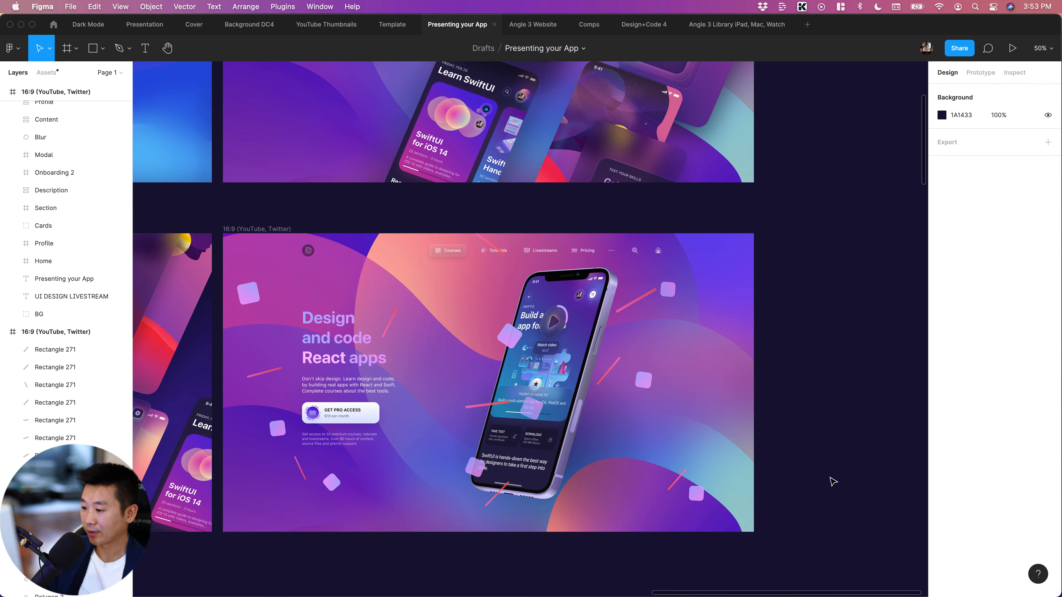
# Examine how the scattered diamonds and pink bars are distributed across the hero artwork
pyautogui.click(696, 495)
pyautogui.click(824, 482)
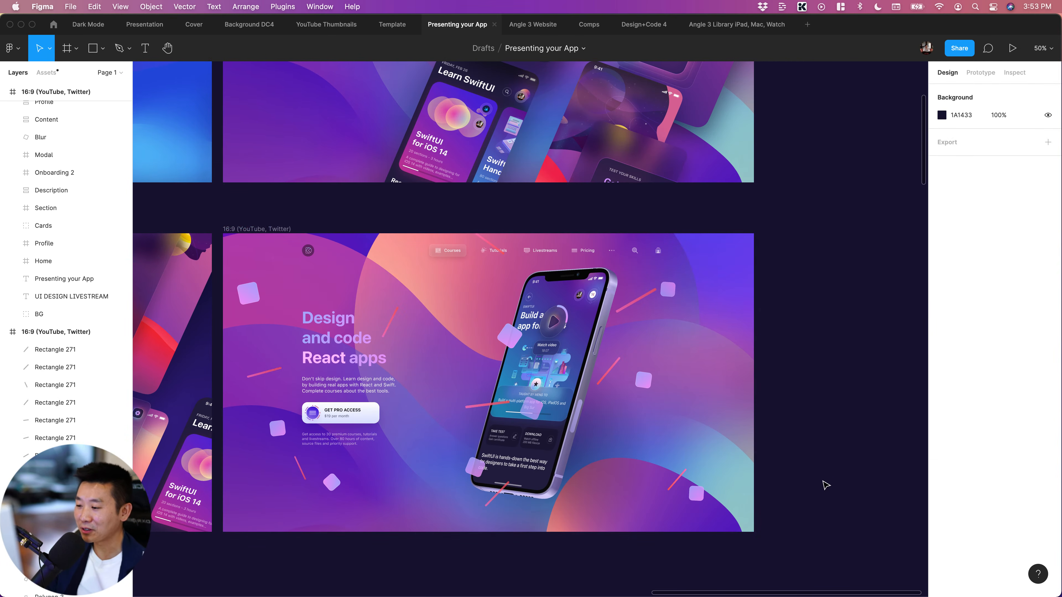
pyautogui.click(509, 336)
pyautogui.hscroll(1, 752, 426)
pyautogui.hscroll(2, 752, 431)
pyautogui.click(804, 424)
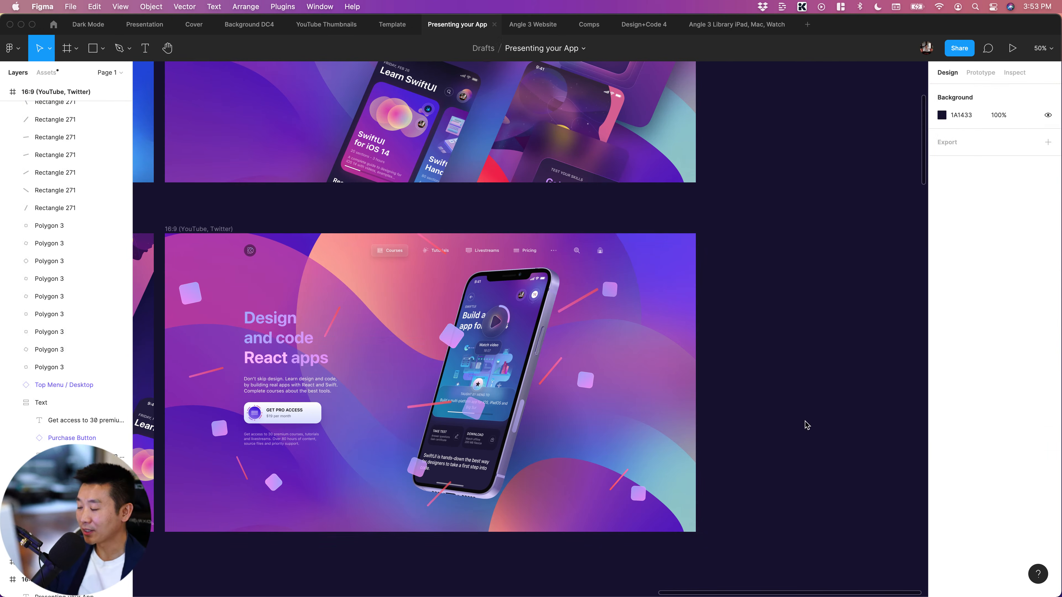
pyautogui.click(184, 229)
pyautogui.click(810, 335)
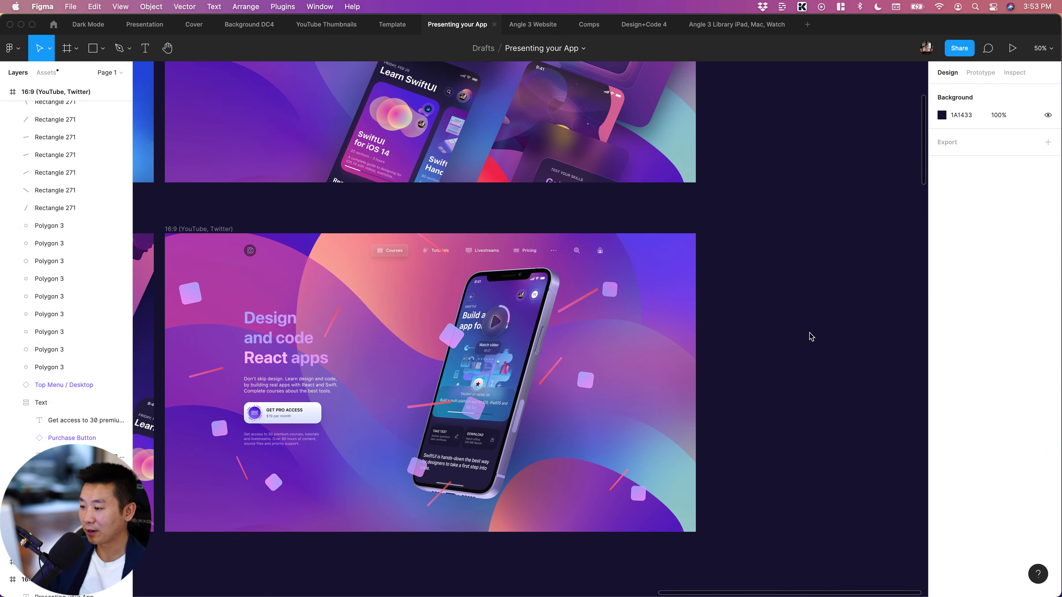
pyautogui.hscroll(-3, 810, 335)
pyautogui.scroll(1, 809, 335)
pyautogui.scroll(-2, 809, 335)
pyautogui.hscroll(-2, 809, 335)
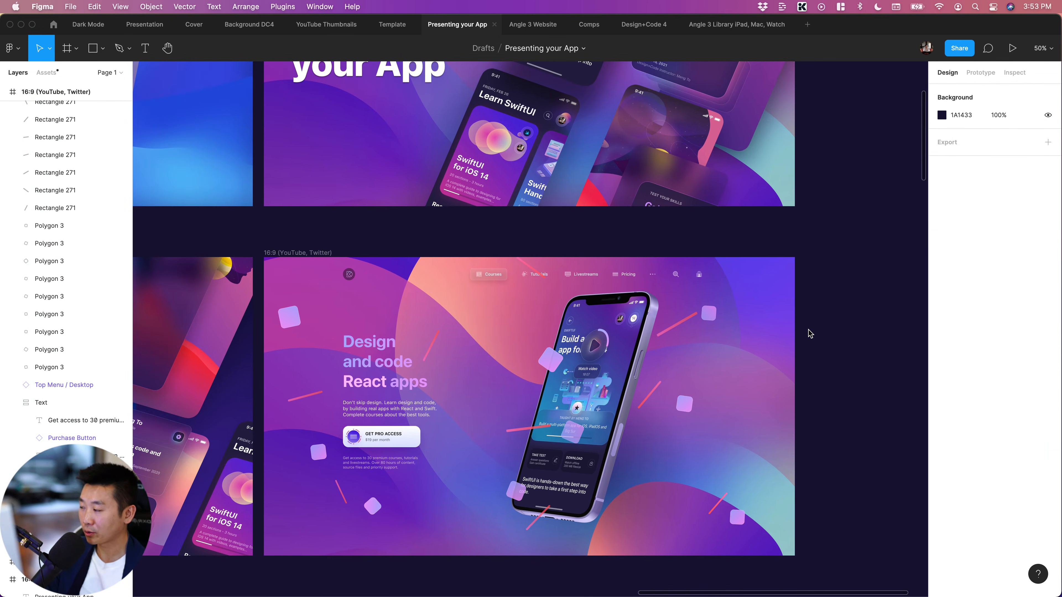
# Search the Community plugins for "looper"
pyautogui.click(54, 26)
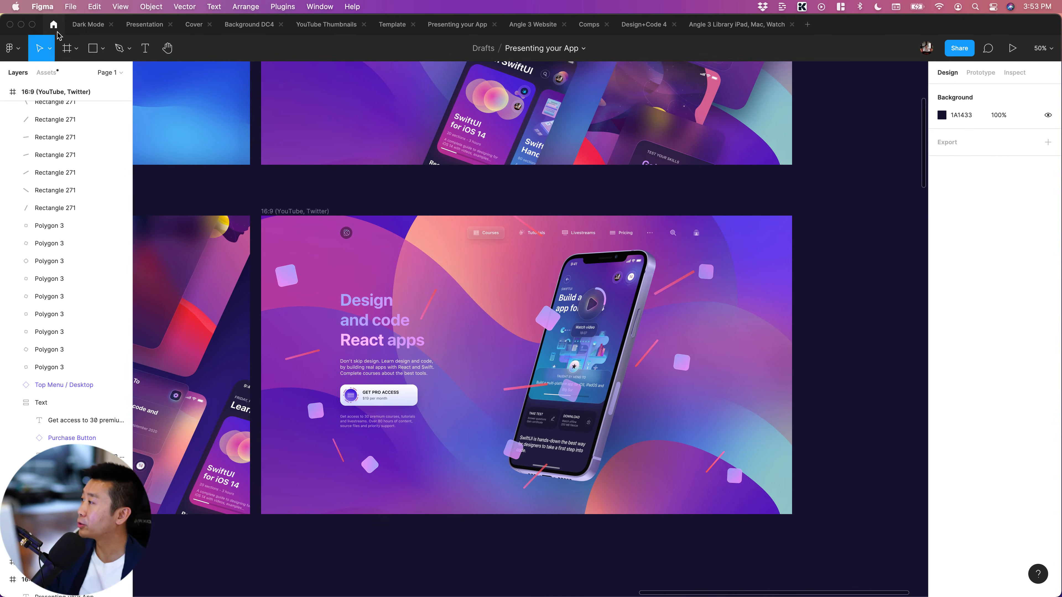
pyautogui.click(187, 52)
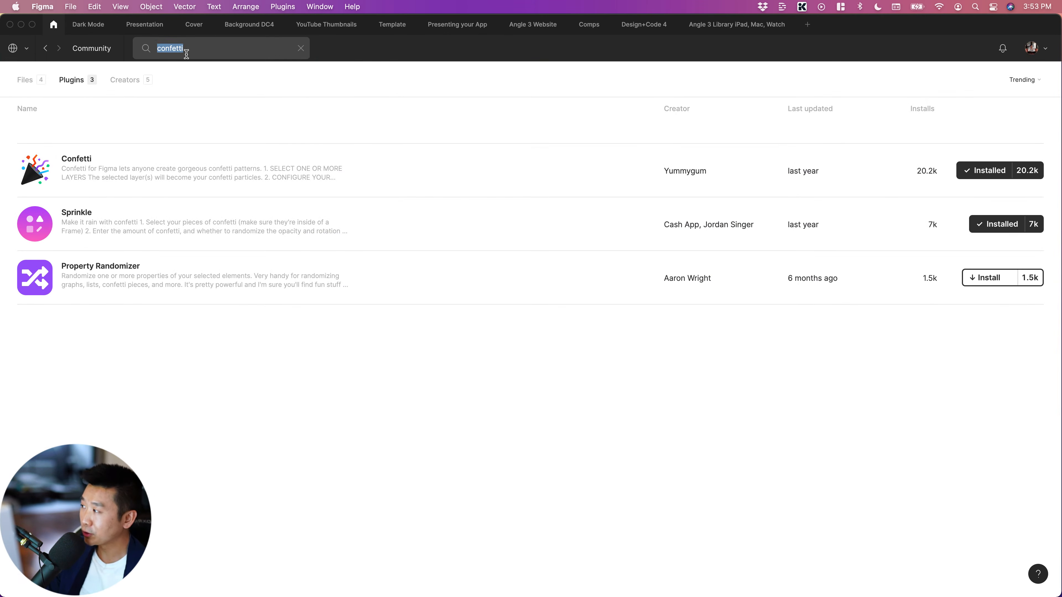
pyautogui.write('looper')
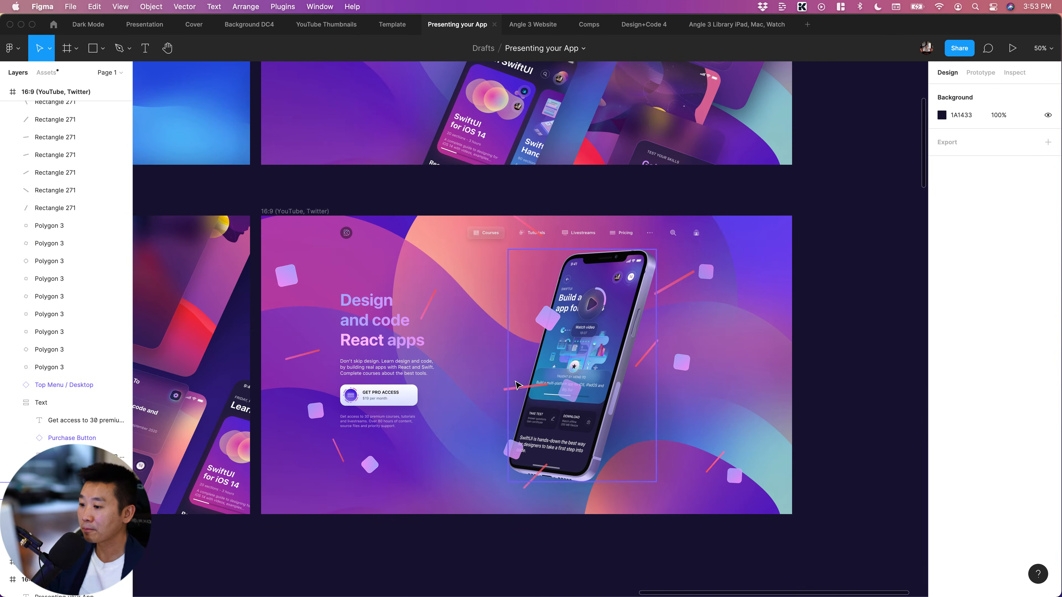
# Draw a wavy open Pen path about 692 × 207 px from beneath the purchase button to the phone's lower half
pyautogui.hscroll(-3, 519, 385)
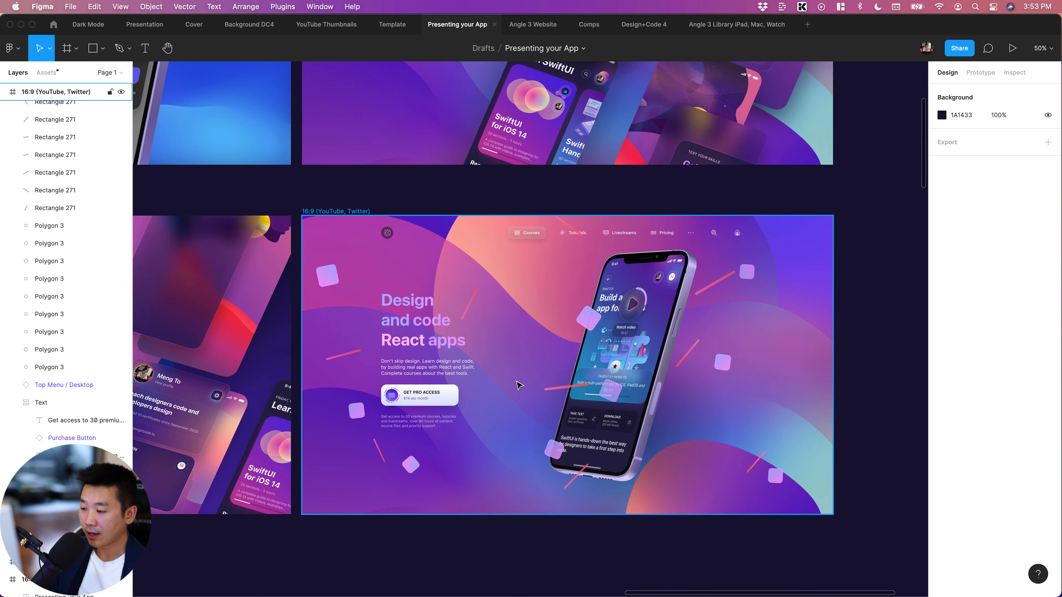
pyautogui.click(896, 384)
pyautogui.hscroll(2, 896, 385)
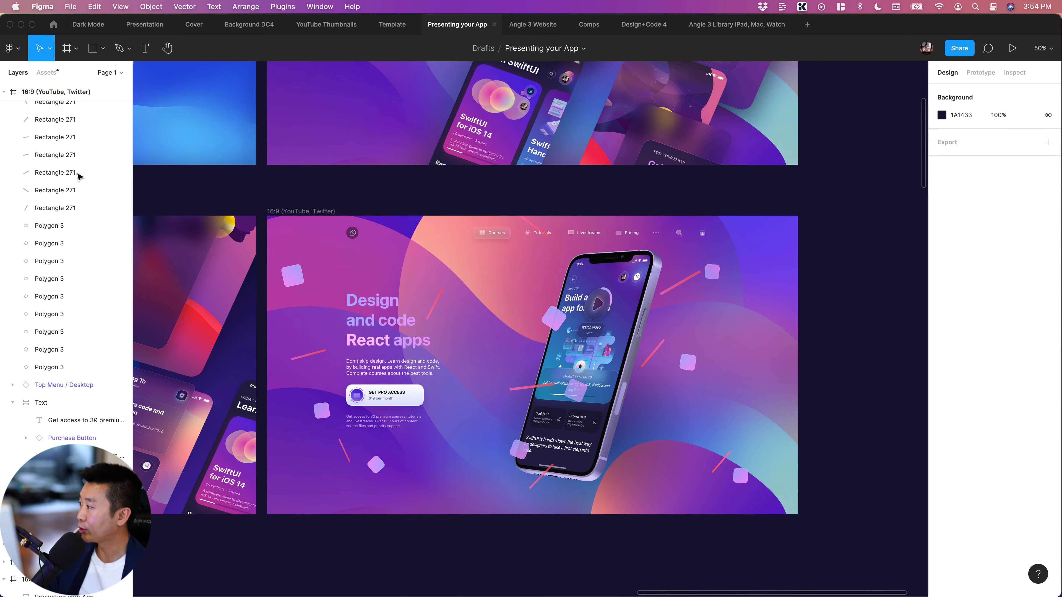
pyautogui.scroll(10, 89, 241)
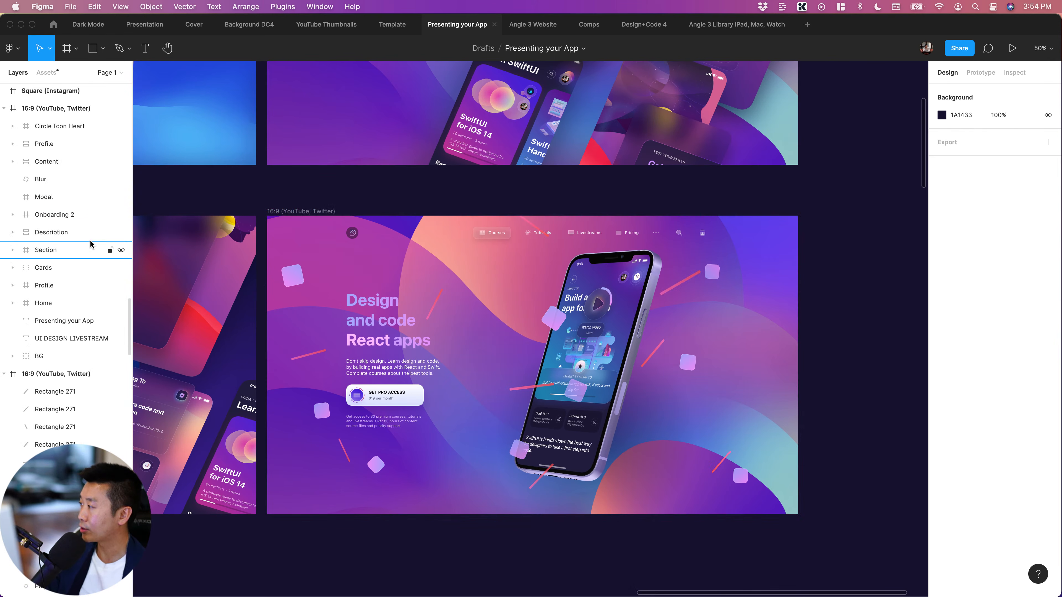
pyautogui.scroll(10, 90, 244)
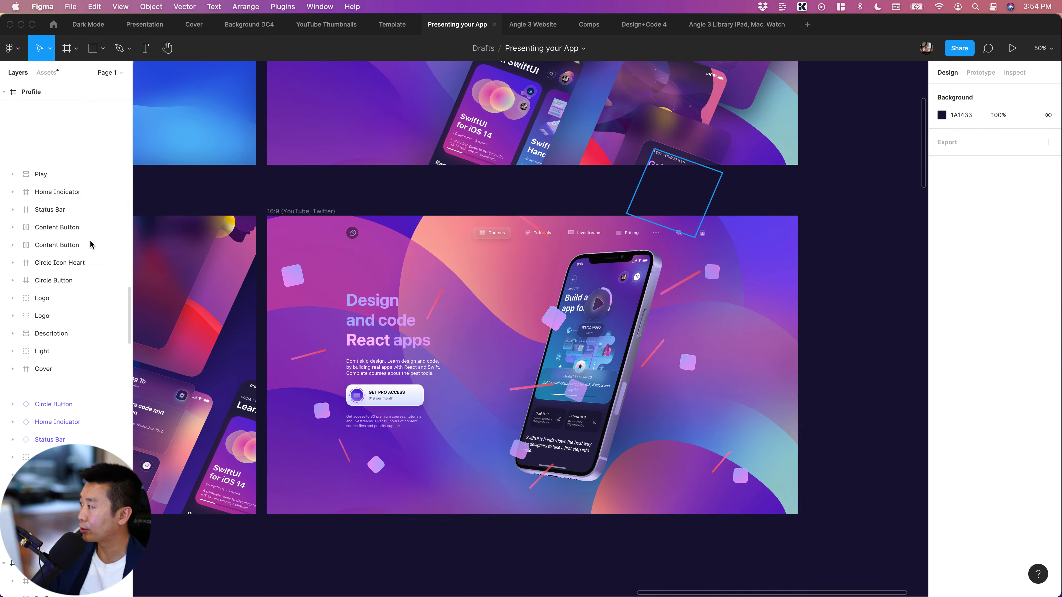
pyautogui.click(119, 50)
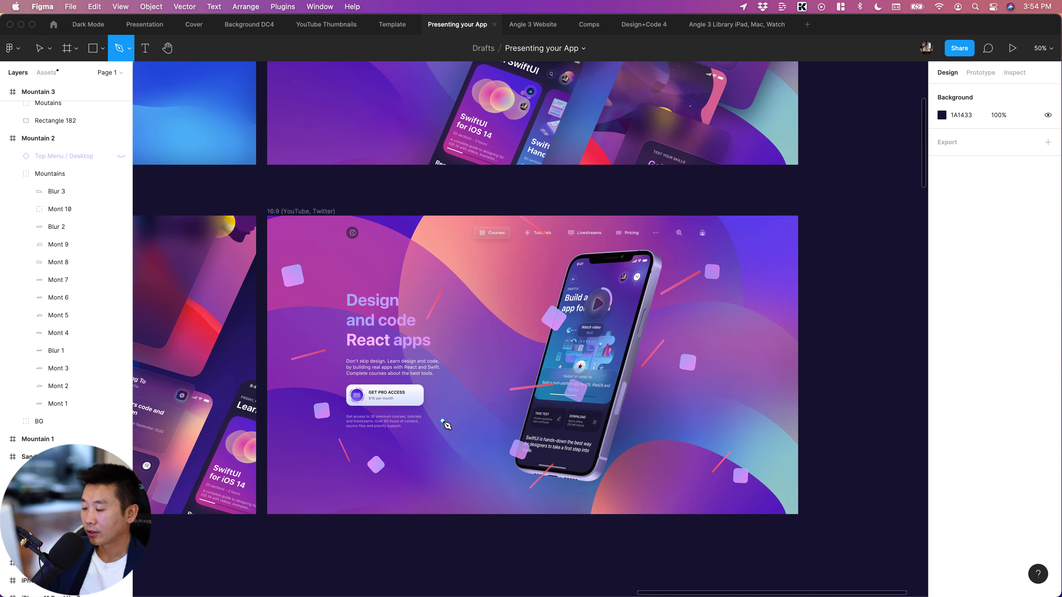
pyautogui.click(467, 407)
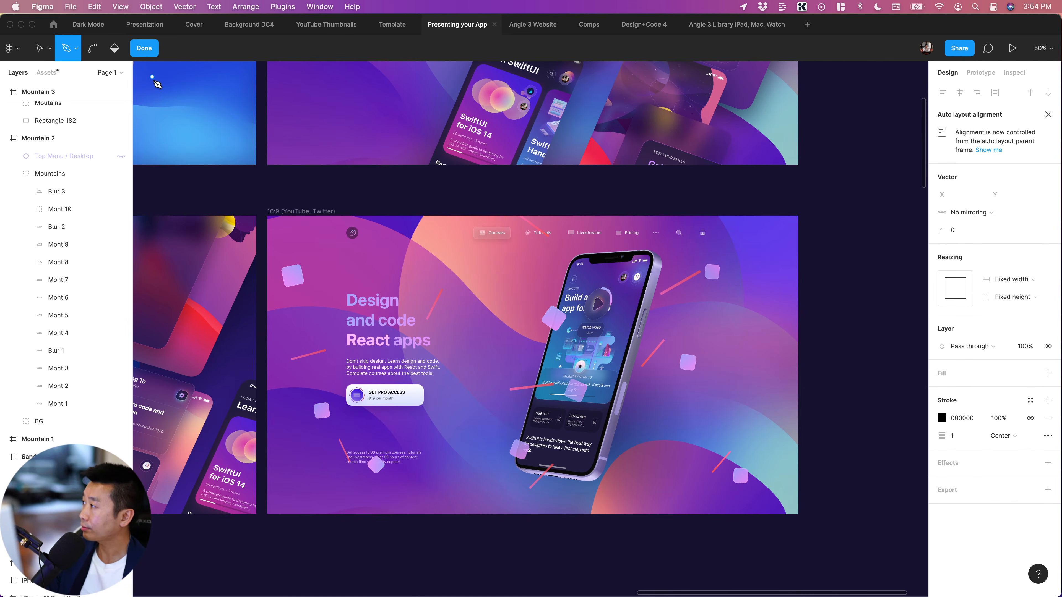
pyautogui.click(451, 349)
pyautogui.moveTo(505, 357); pyautogui.dragTo(573, 347)
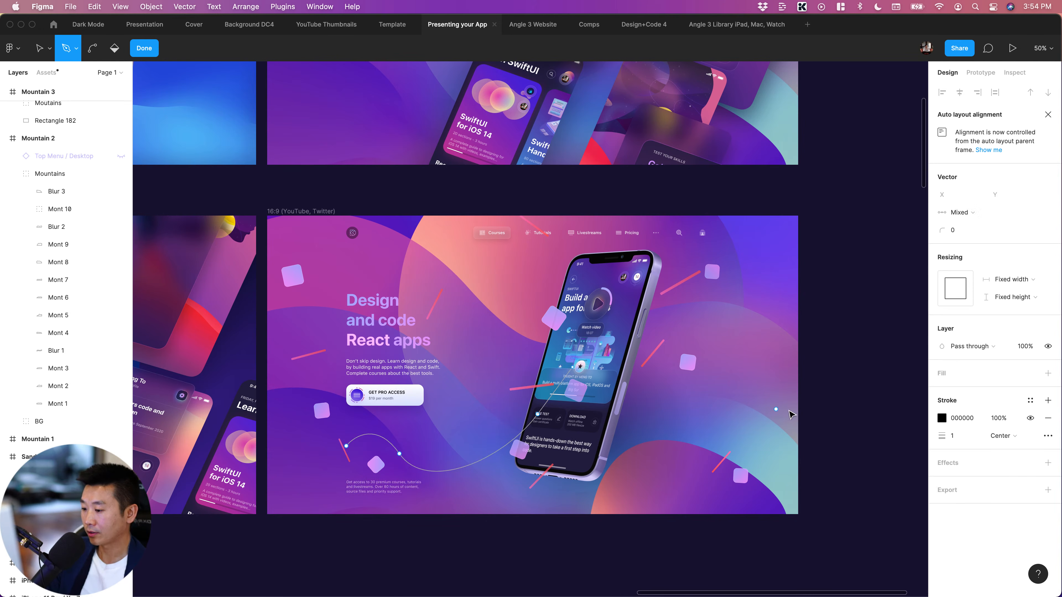
pyautogui.press('Escape')
pyautogui.click(870, 408)
# Apply the Dark Mode Linear gradient color style to the wavy path's stroke
pyautogui.scroll(-2, 460, 465)
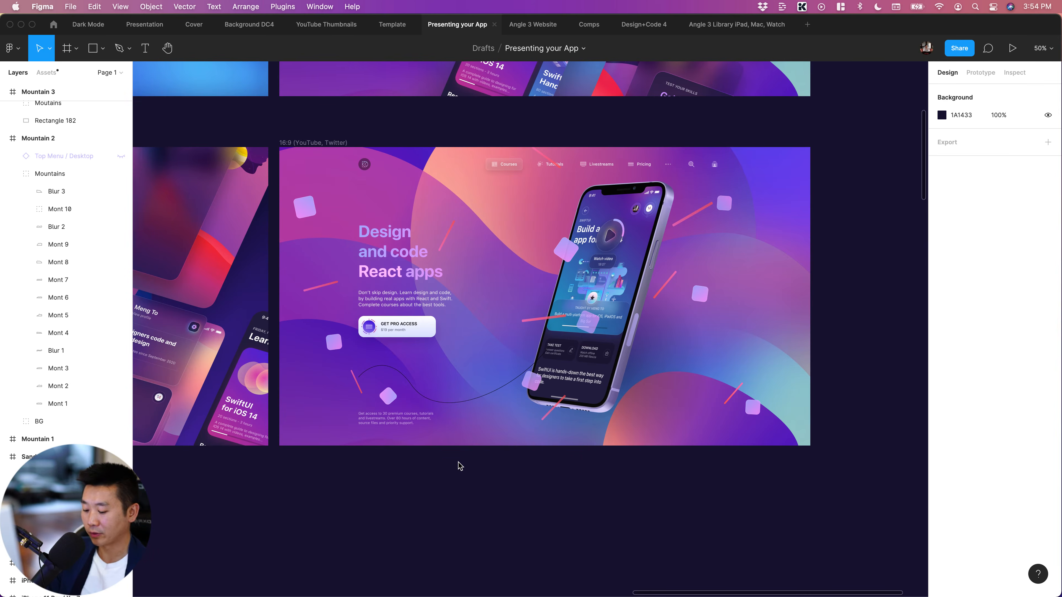
pyautogui.press('super+equal')
pyautogui.scroll(-3, 469, 456)
pyautogui.hscroll(-2, 474, 455)
pyautogui.hscroll(-2, 475, 460)
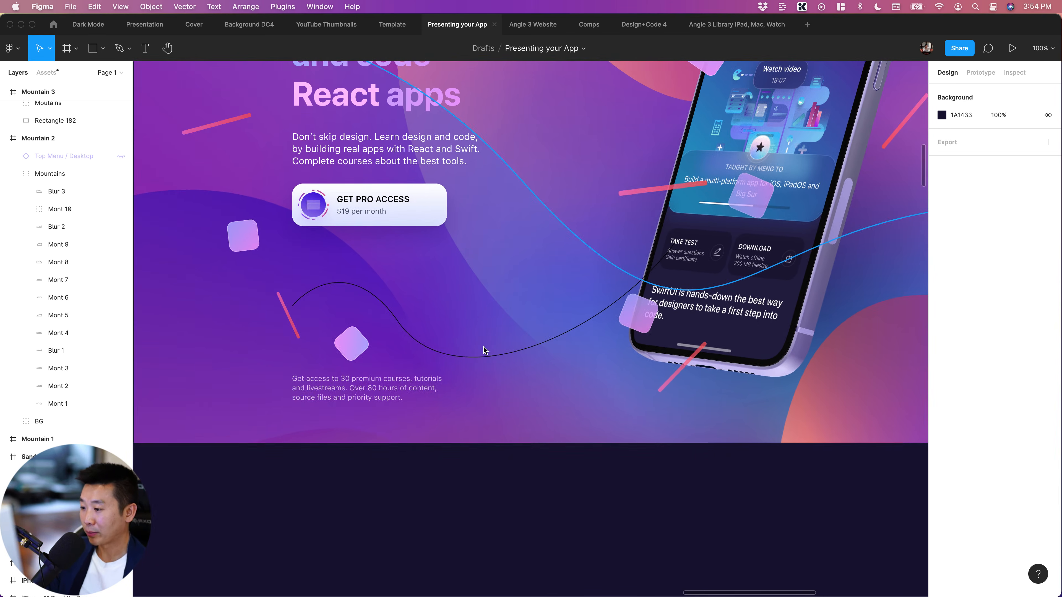
pyautogui.click(484, 359)
pyautogui.scroll(2, 501, 376)
pyautogui.hscroll(-1, 502, 376)
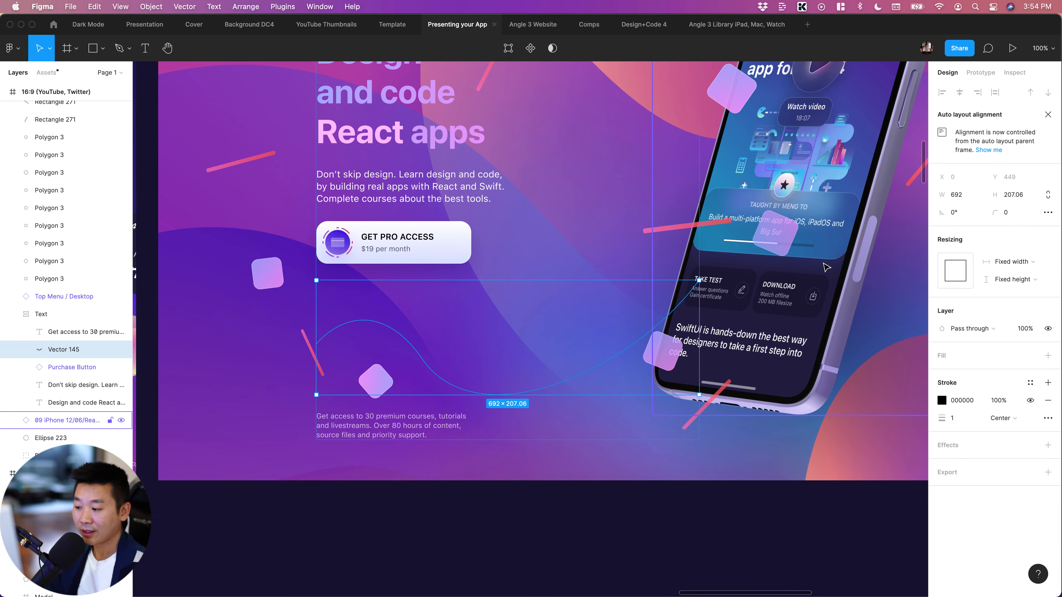
pyautogui.click(627, 508)
pyautogui.click(565, 382)
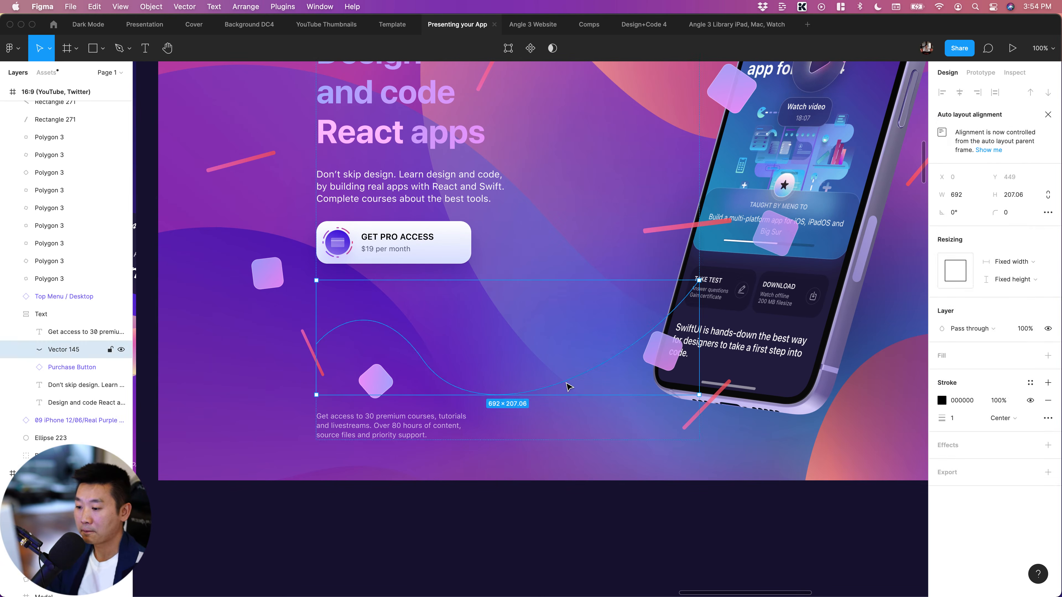
pyautogui.click(1031, 382)
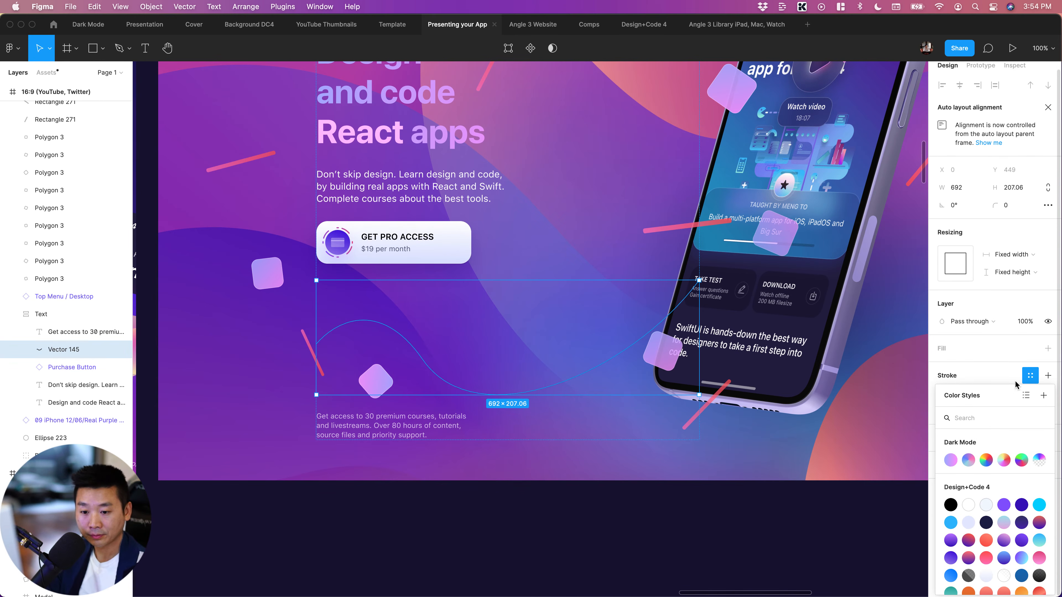
pyautogui.click(953, 460)
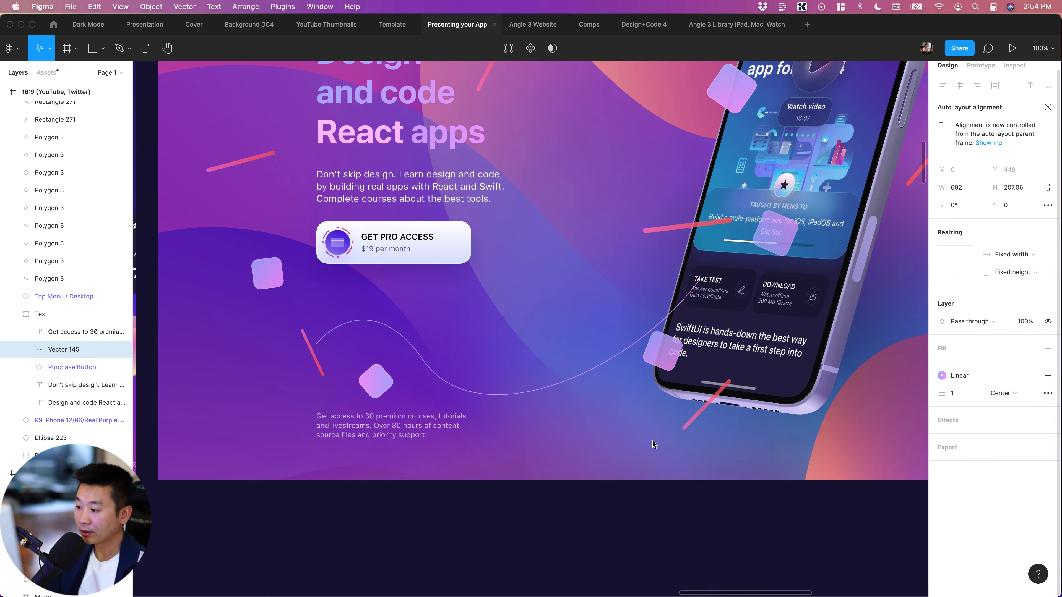
pyautogui.click(641, 521)
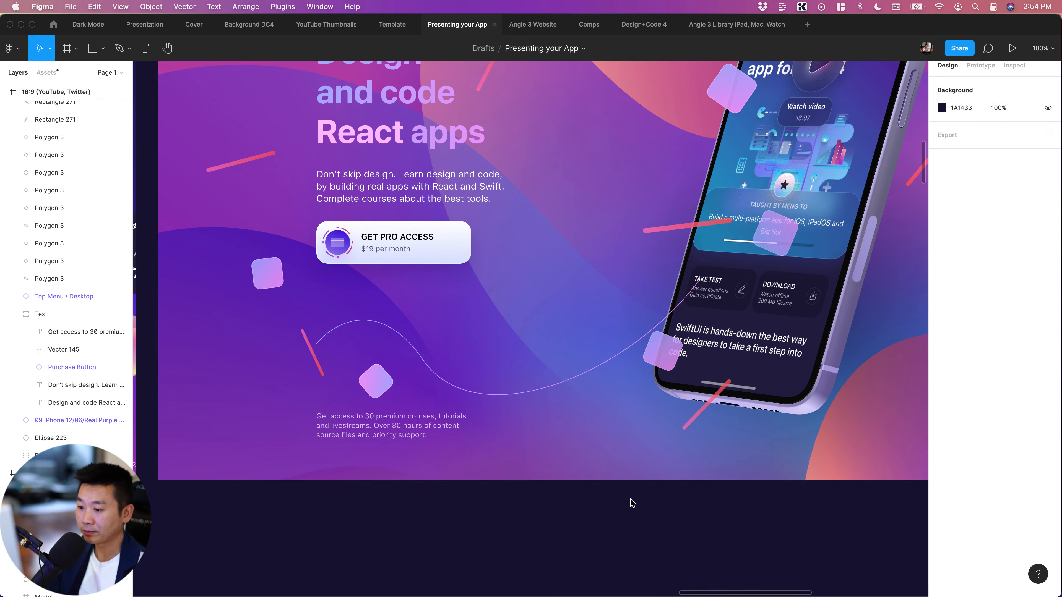
# Open the Looper plugin for the wavy path and move its dialog off the path
pyautogui.click(597, 375)
pyautogui.hotkey('ctrl', '/')
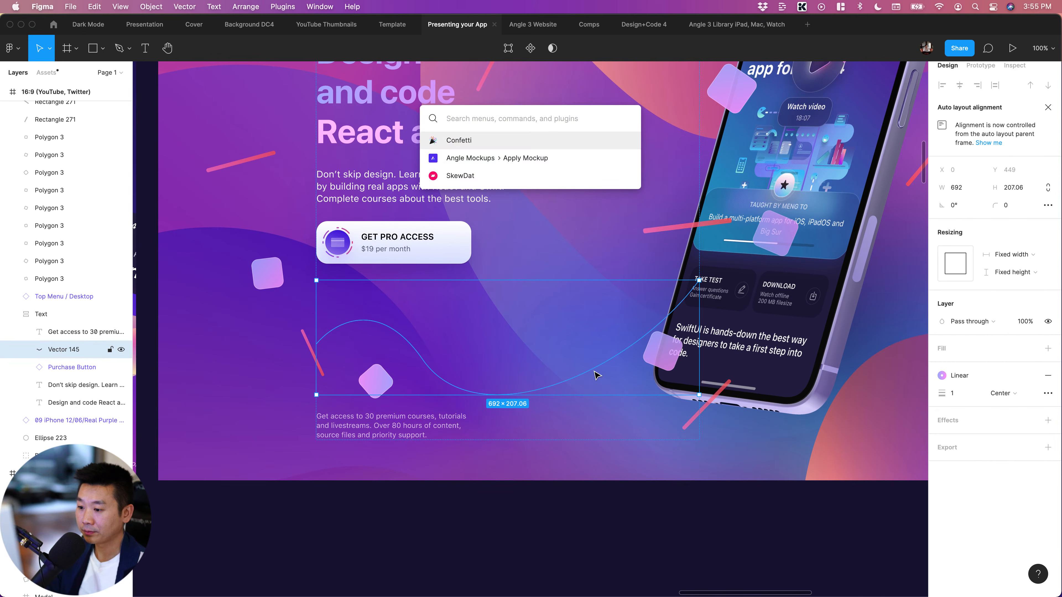
pyautogui.write('looper')
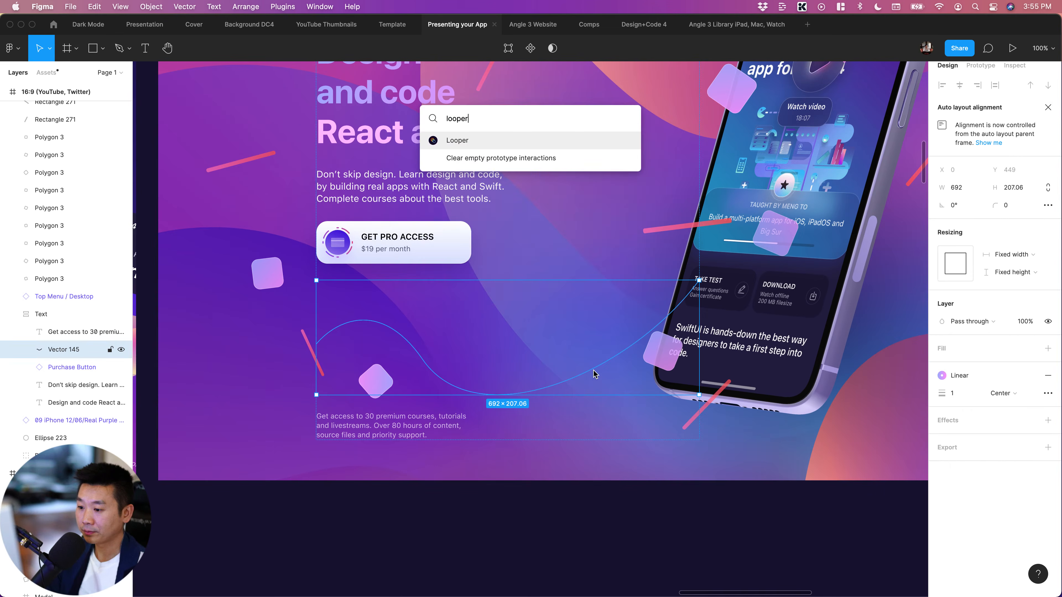
pyautogui.press('Return')
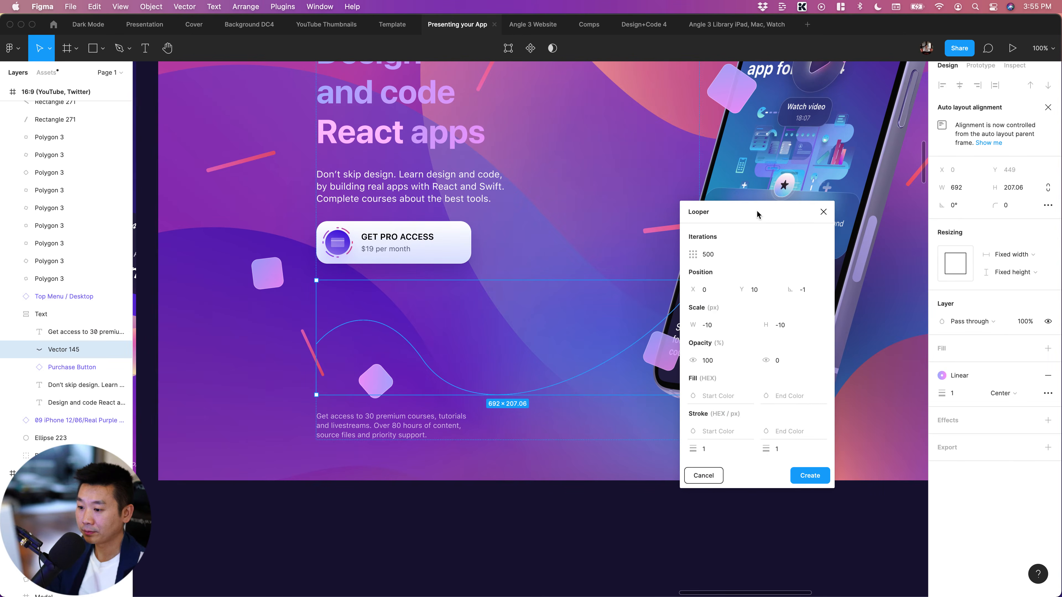
pyautogui.moveTo(757, 210); pyautogui.dragTo(860, 146)
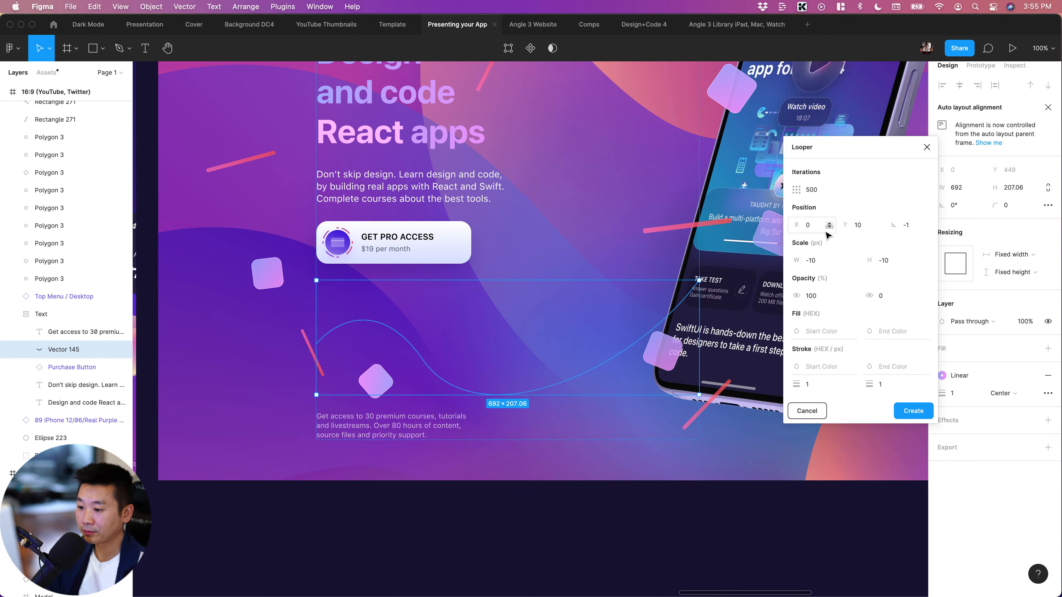
# Set Looper's iterations to 200 and its X position to 0
pyautogui.click(823, 191)
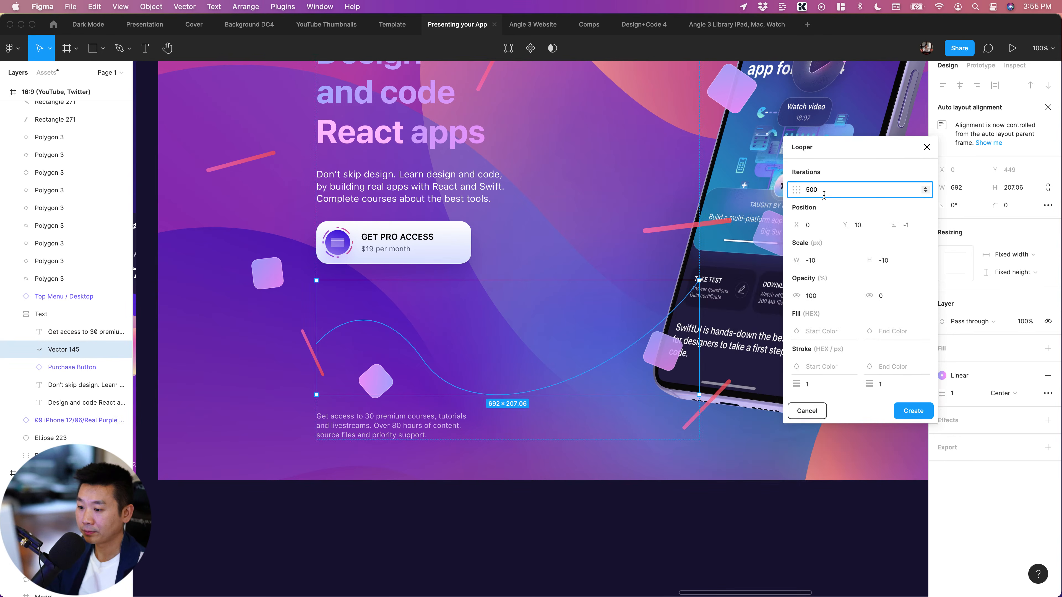
pyautogui.press('BackSpace')
pyautogui.press('BackSpace')
pyautogui.write('20')
pyautogui.click(827, 224)
pyautogui.click(858, 225)
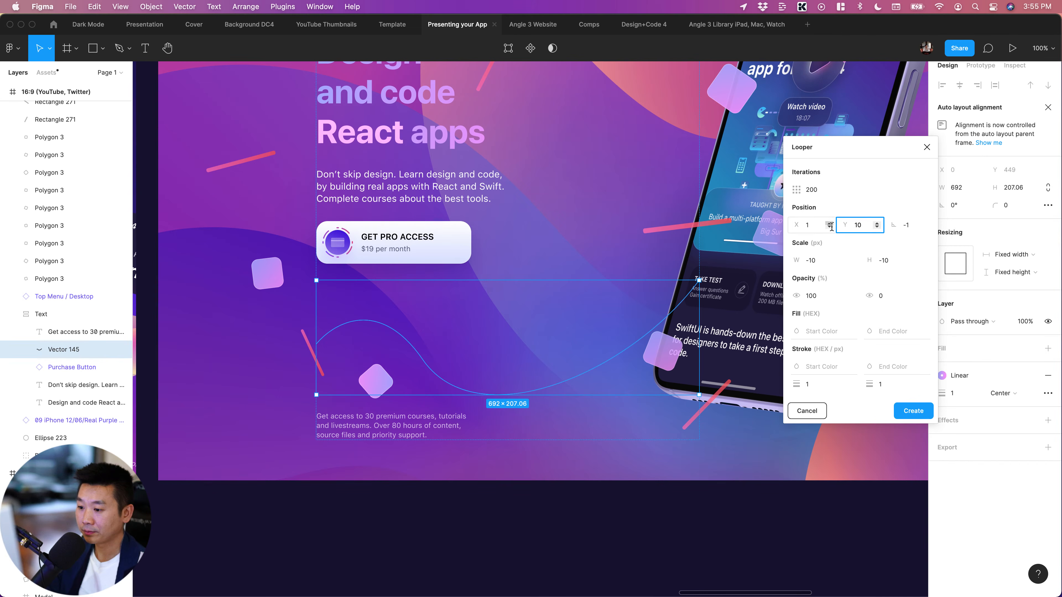
pyautogui.click(829, 228)
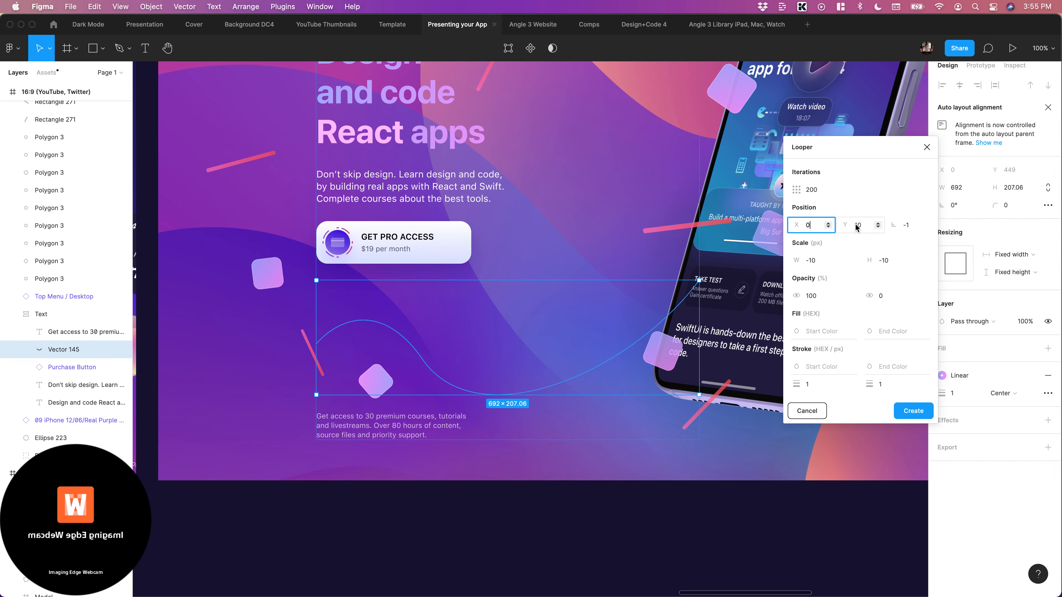
pyautogui.click(830, 190)
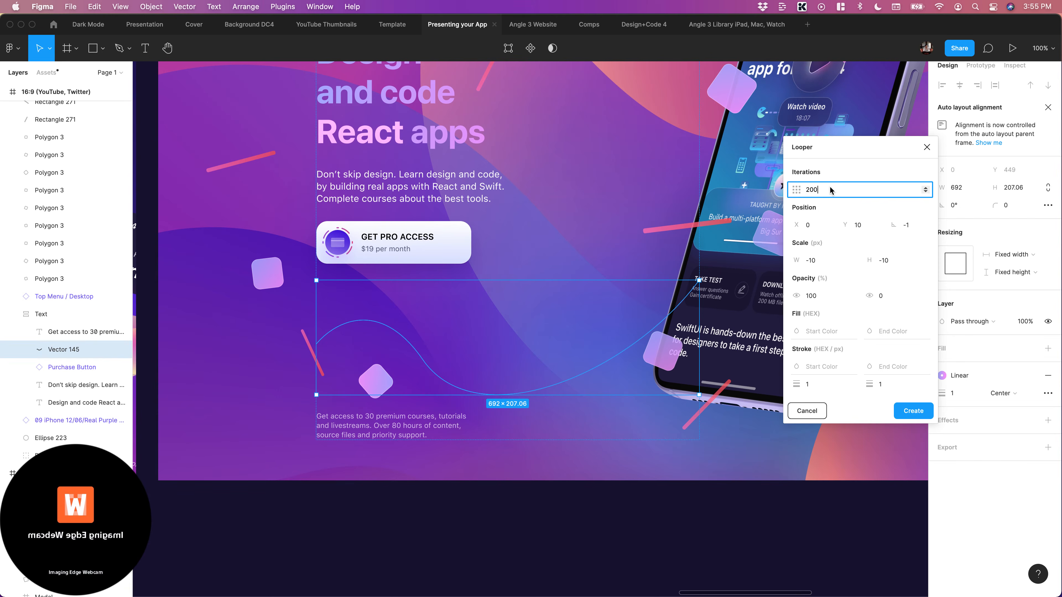
pyautogui.click(874, 225)
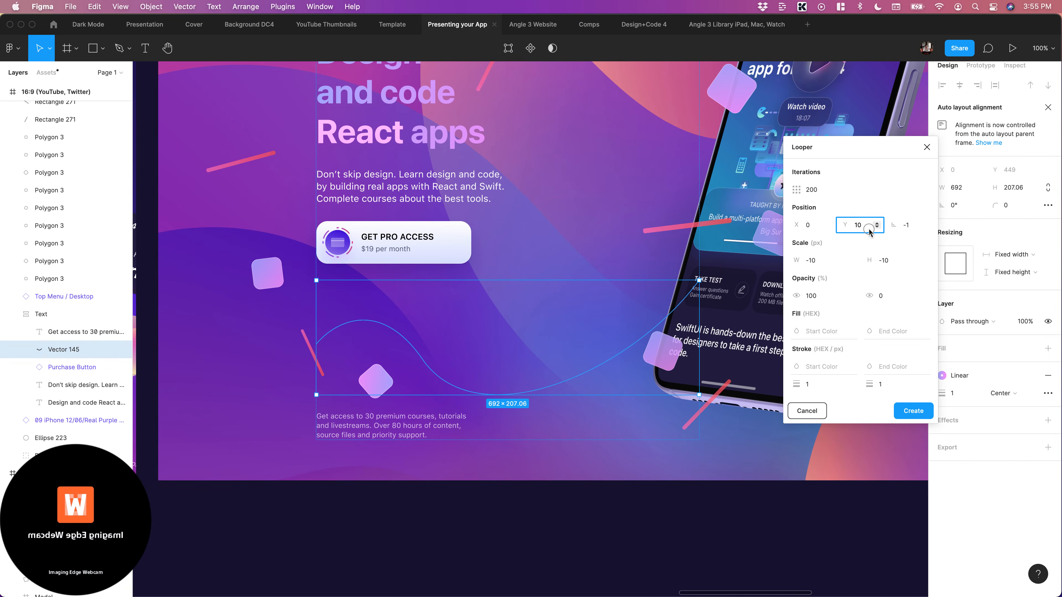
pyautogui.doubleClick(869, 230)
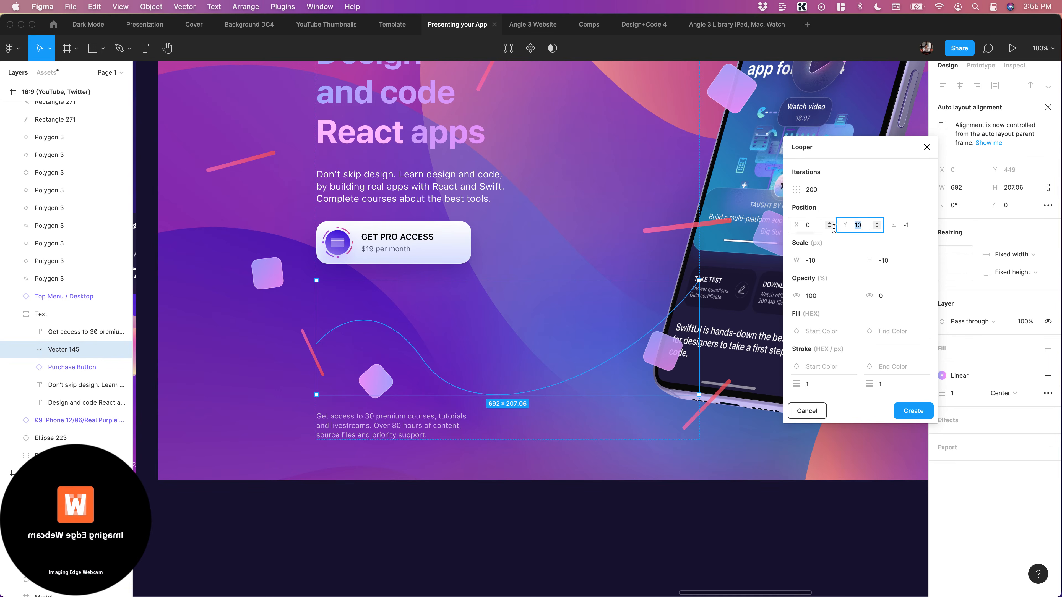
pyautogui.click(910, 226)
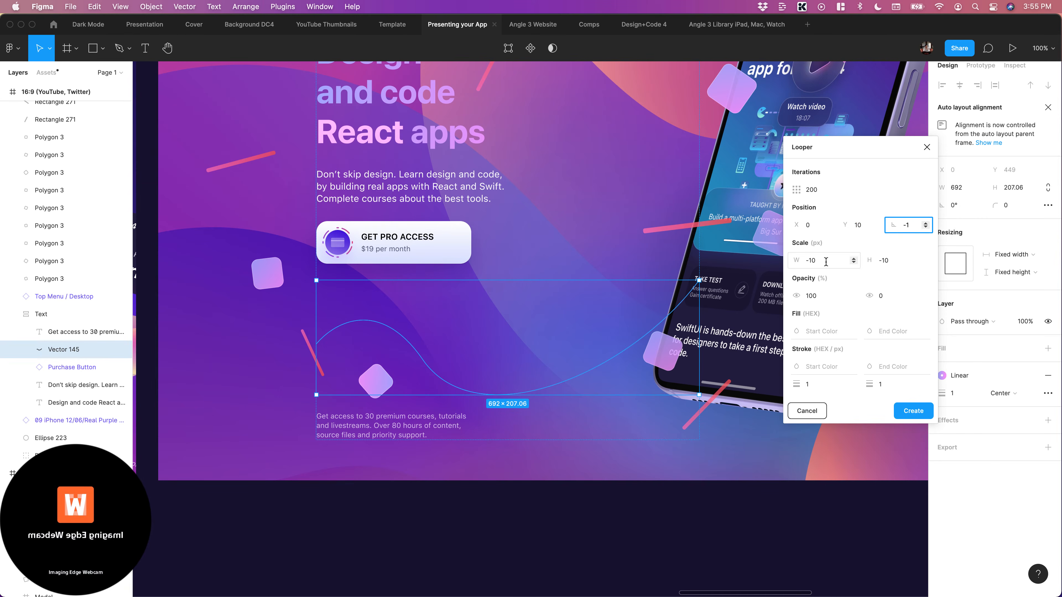
pyautogui.click(902, 262)
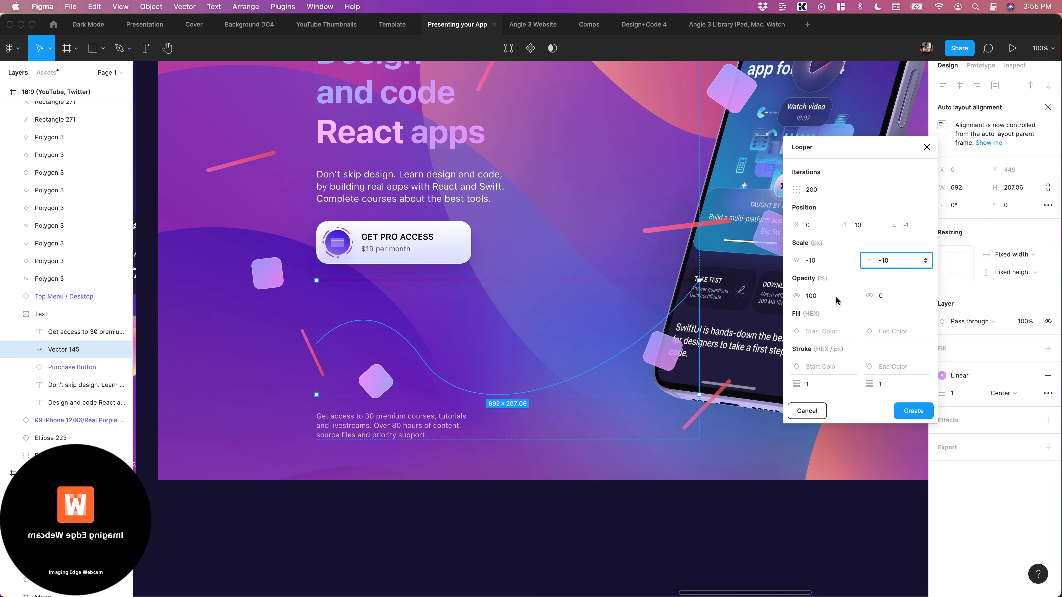
# Set Looper's end opacity to 30% and create the repeated lines
pyautogui.click(827, 293)
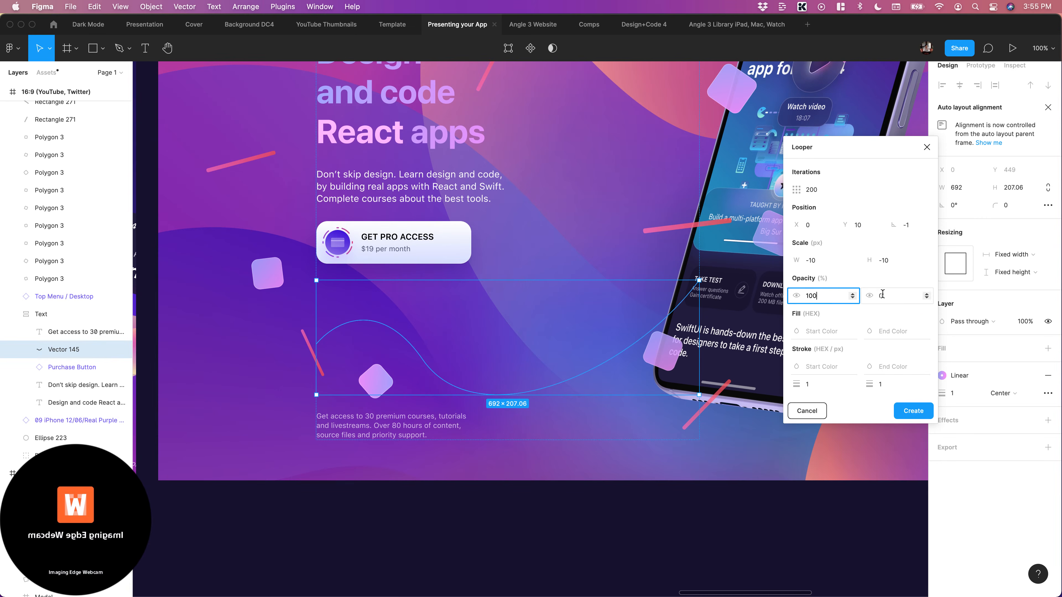
pyautogui.click(897, 296)
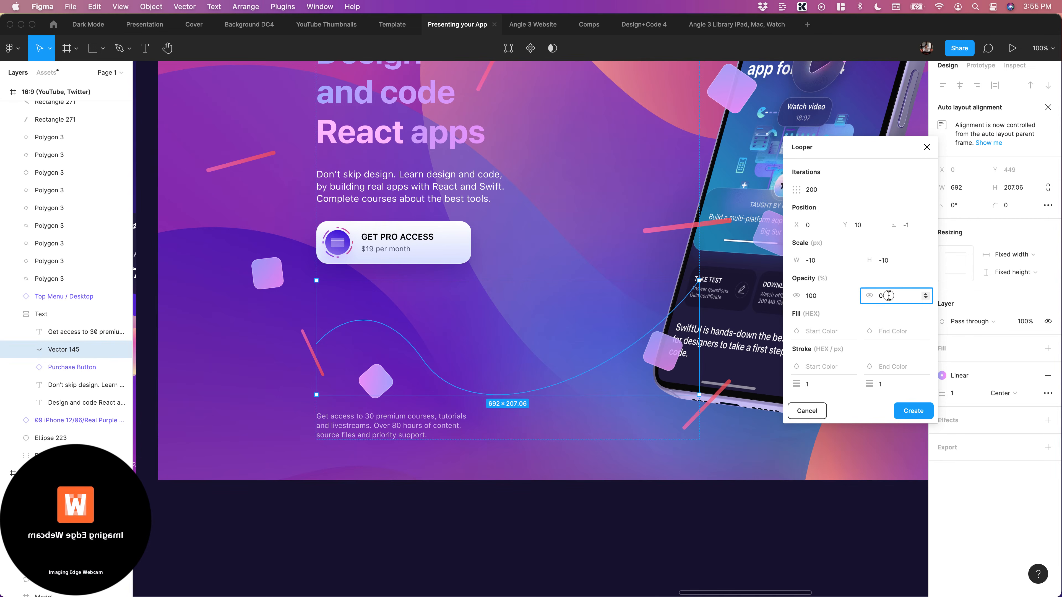
pyautogui.press('BackSpace')
pyautogui.write('30')
pyautogui.click(826, 301)
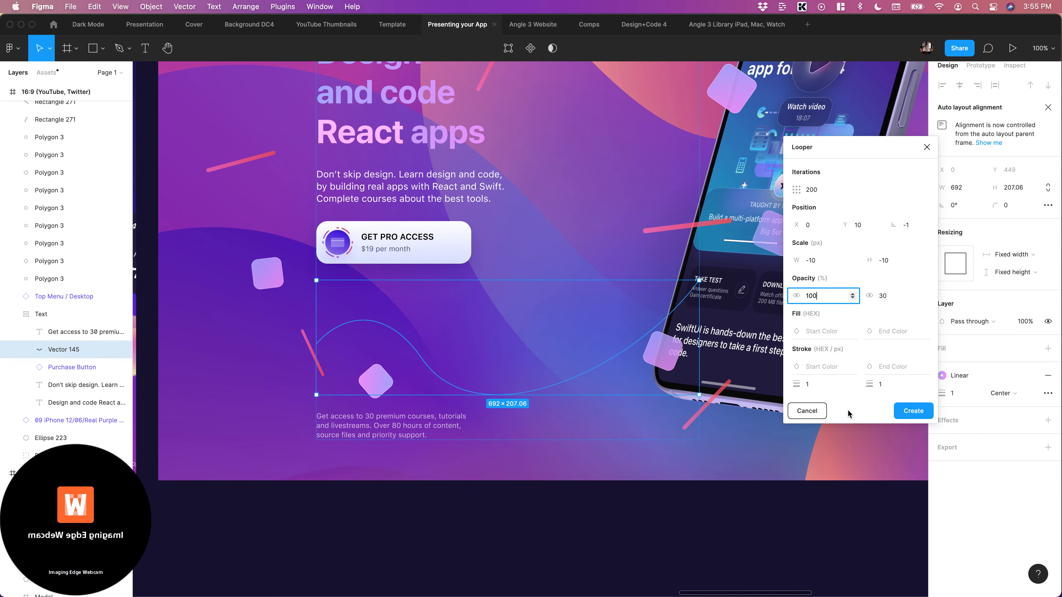
pyautogui.click(912, 412)
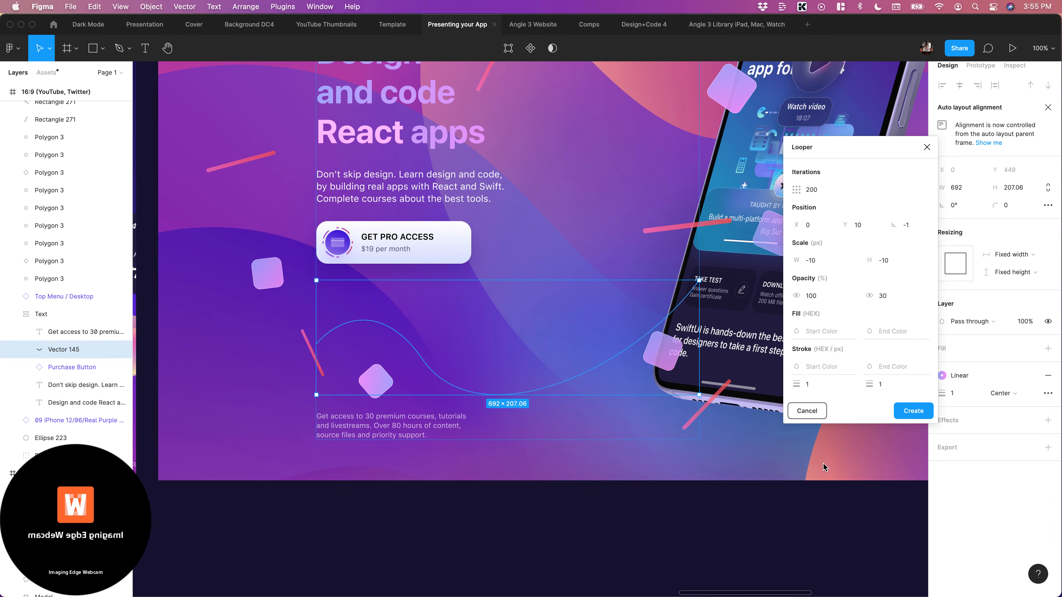
# Try the looped line group above the description in the hero's text layout, and return it below the last paragraph
pyautogui.click(636, 538)
pyautogui.moveTo(501, 463); pyautogui.dragTo(524, 331)
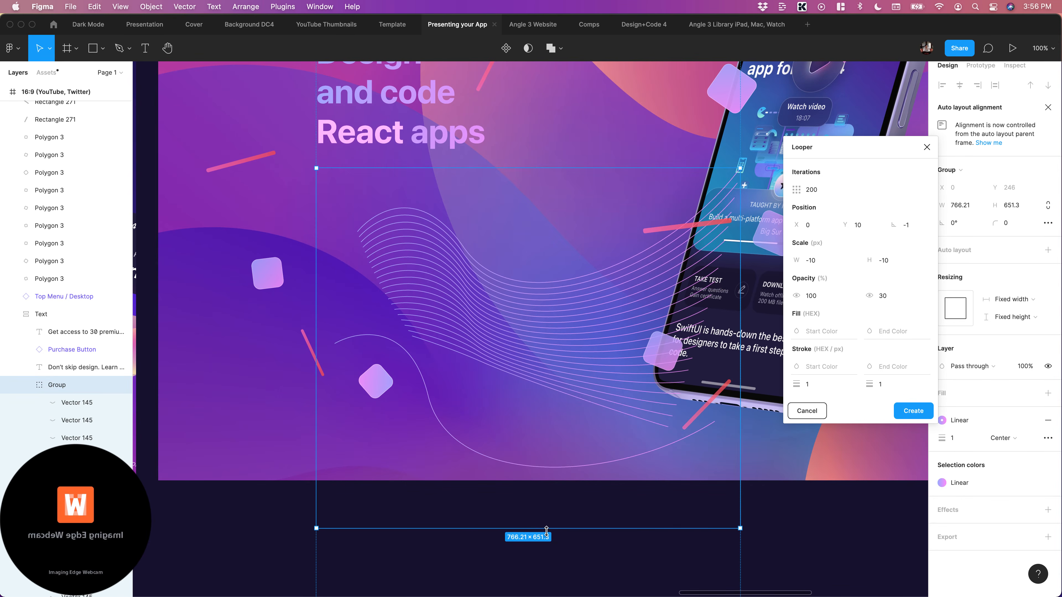
pyautogui.scroll(-5, 546, 532)
pyautogui.click(624, 438)
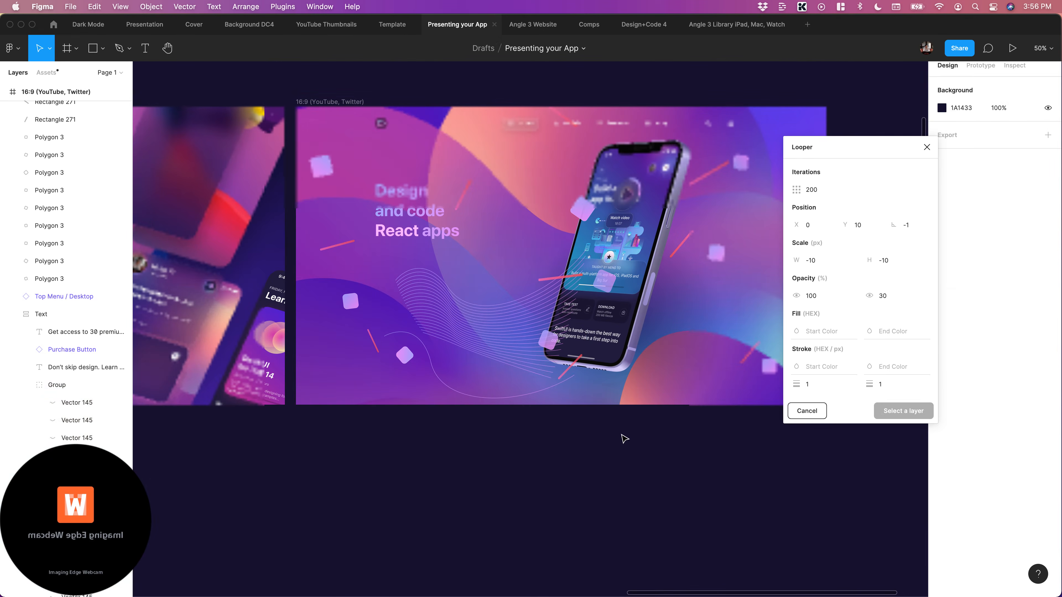
pyautogui.press('super+z')
pyautogui.scroll(3, 628, 446)
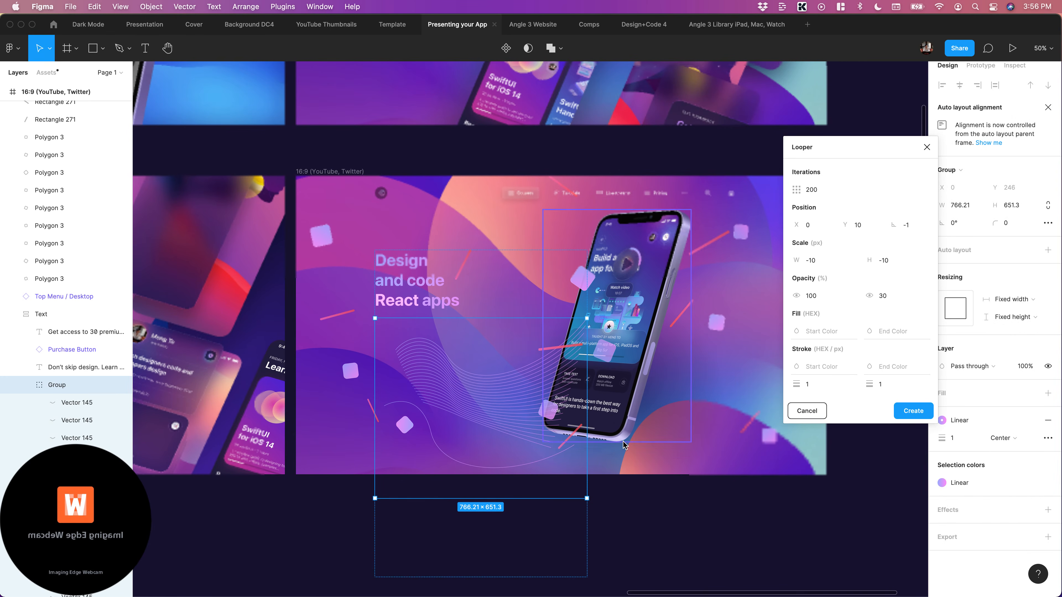
pyautogui.hscroll(3, 677, 491)
pyautogui.hscroll(-1, 677, 491)
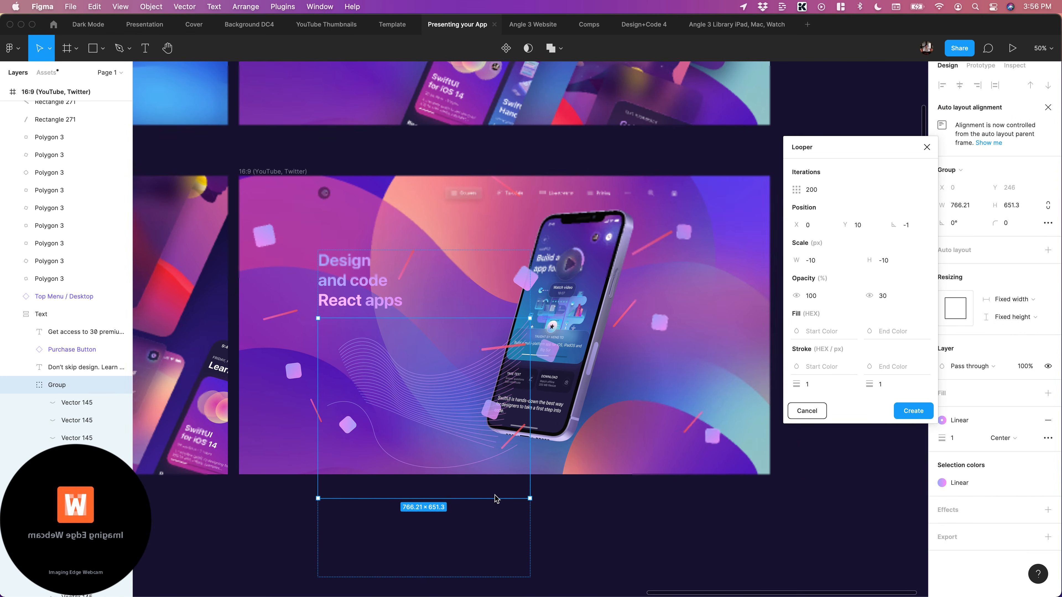
pyautogui.press('Down')
pyautogui.press('Down')
pyautogui.press('Down')
# Select the topmost wavy line of the looped group, set Looper's Y position to 1, and dismiss the camera connection message
pyautogui.hotkey('shift', 'Return')
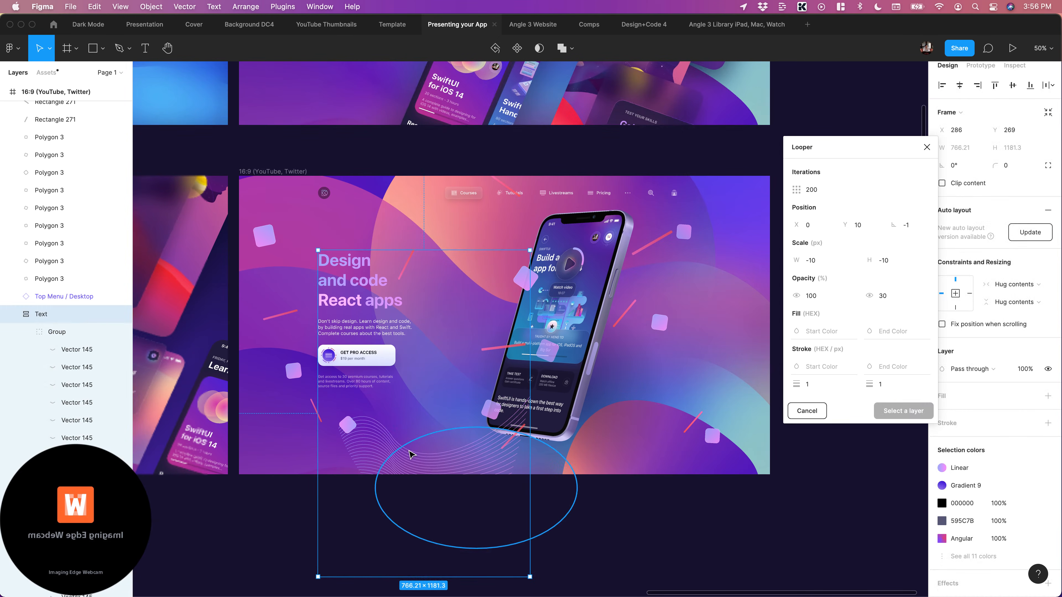
pyautogui.keyDown('super'); pyautogui.click(412, 450); pyautogui.keyUp('super')
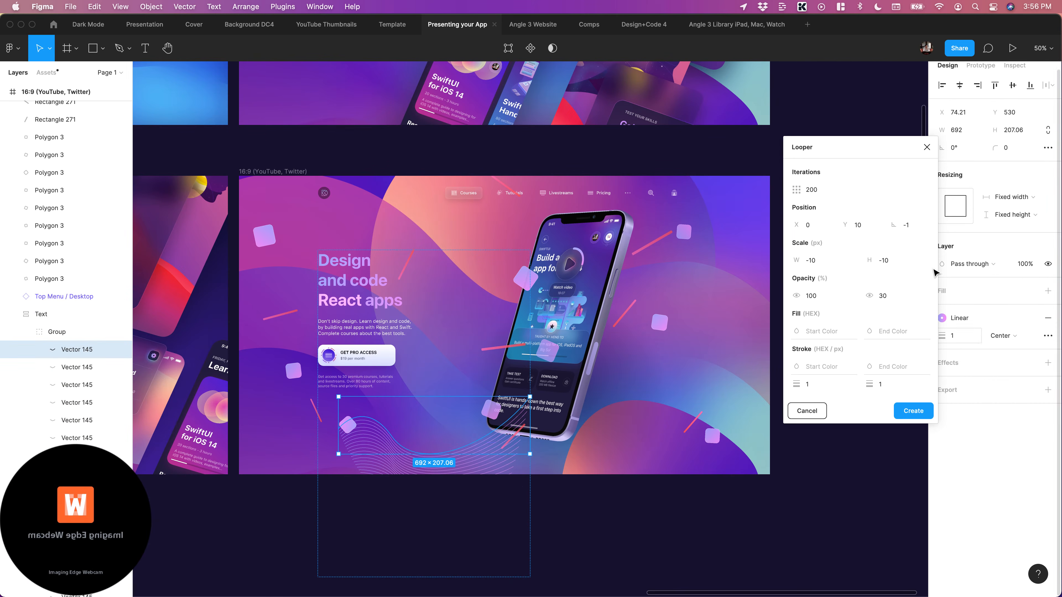
pyautogui.click(912, 225)
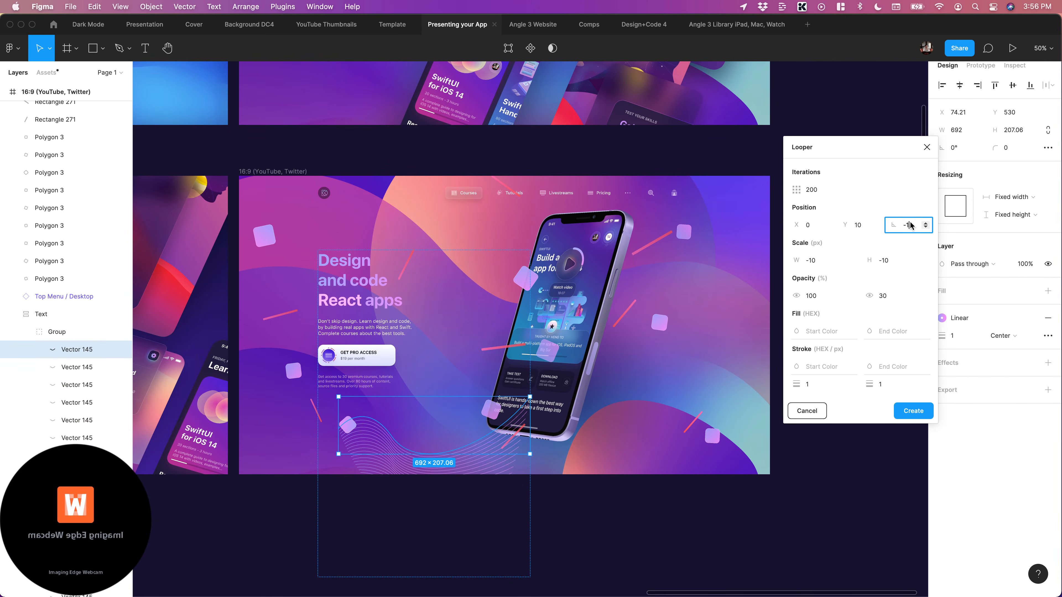
pyautogui.click(868, 228)
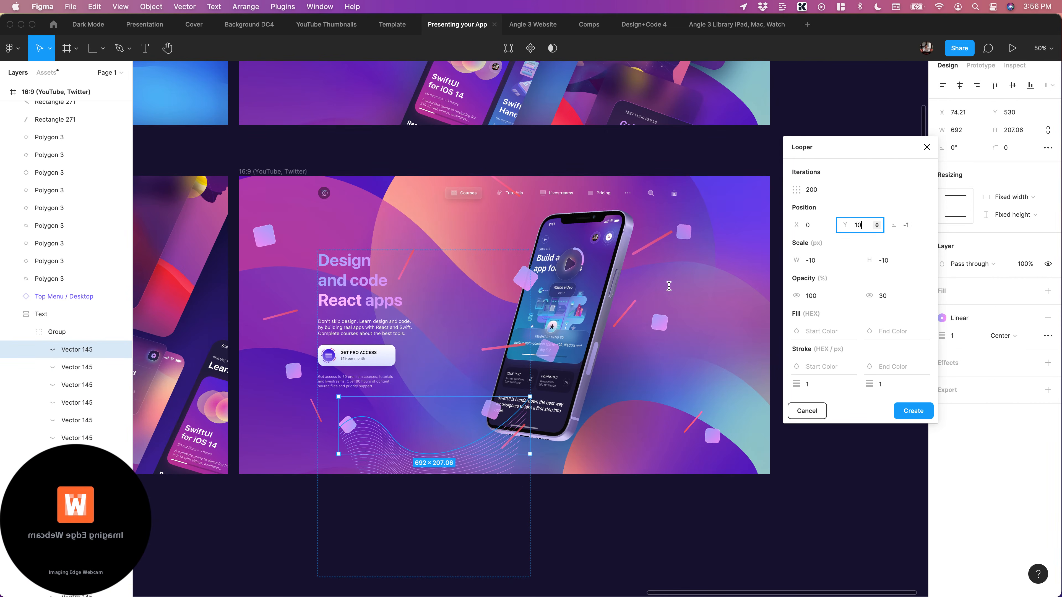
pyautogui.hscroll(5, 669, 293)
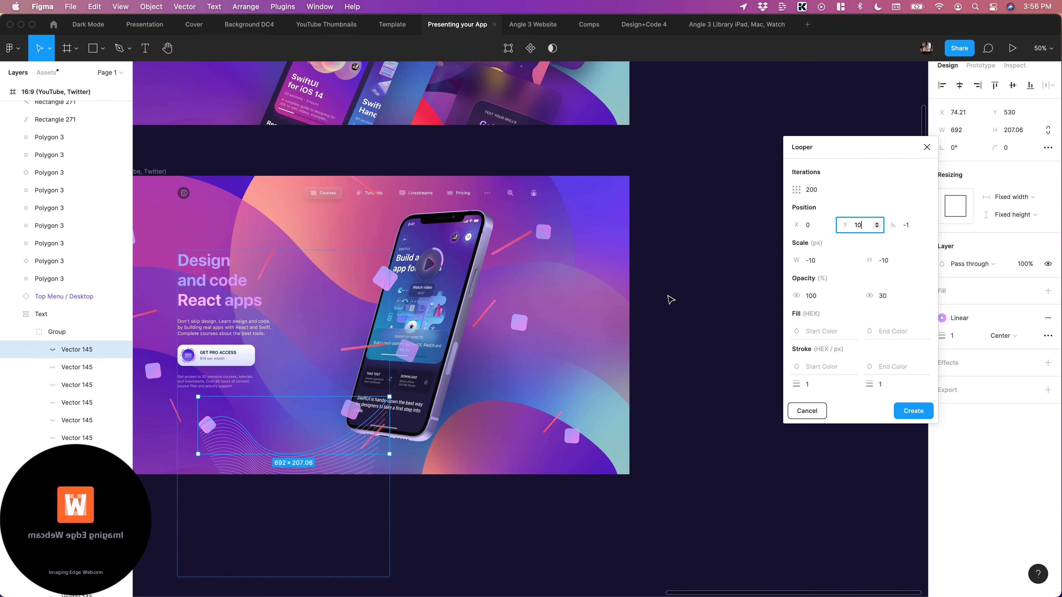
pyautogui.write('1')
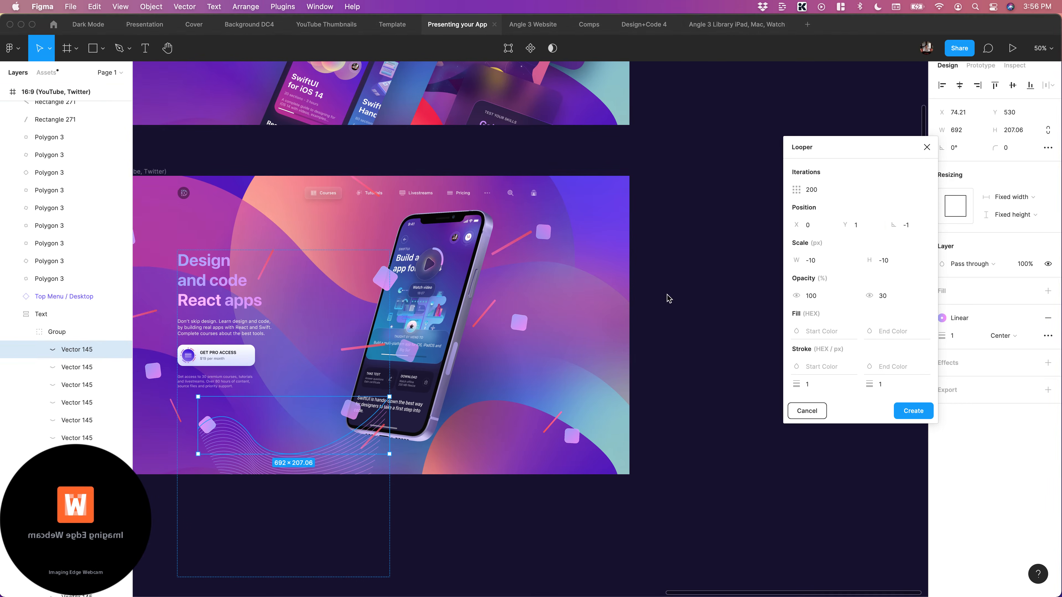
pyautogui.hscroll(-4, 621, 408)
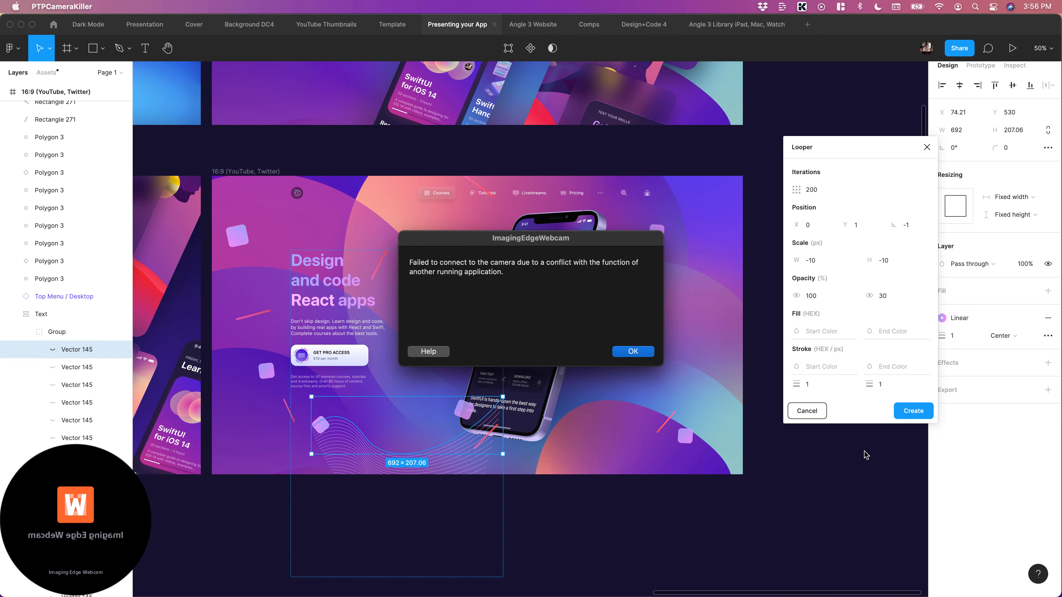
pyautogui.click(642, 351)
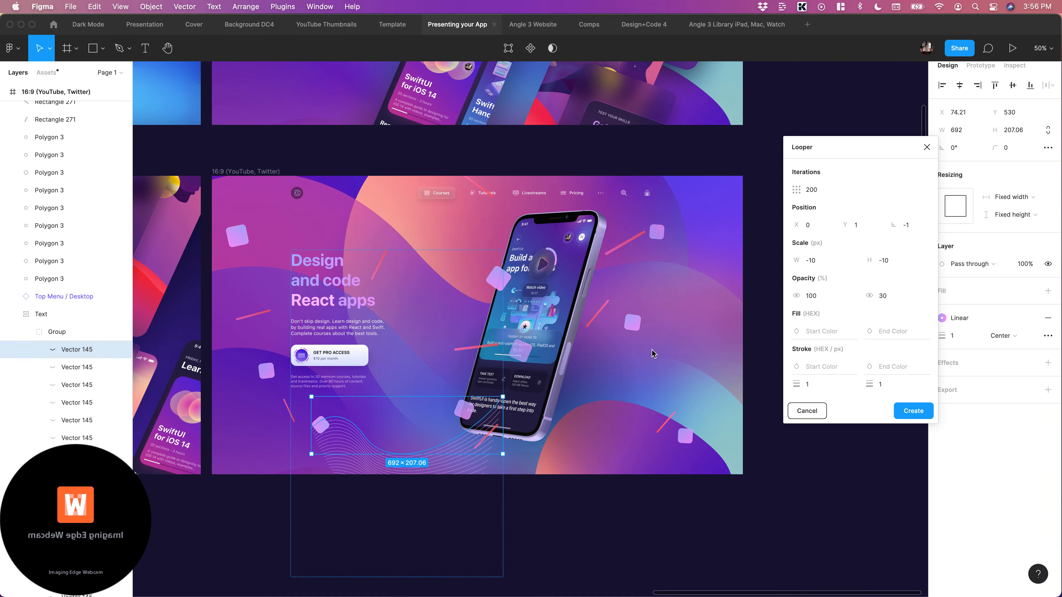
pyautogui.click(635, 549)
pyautogui.click(446, 457)
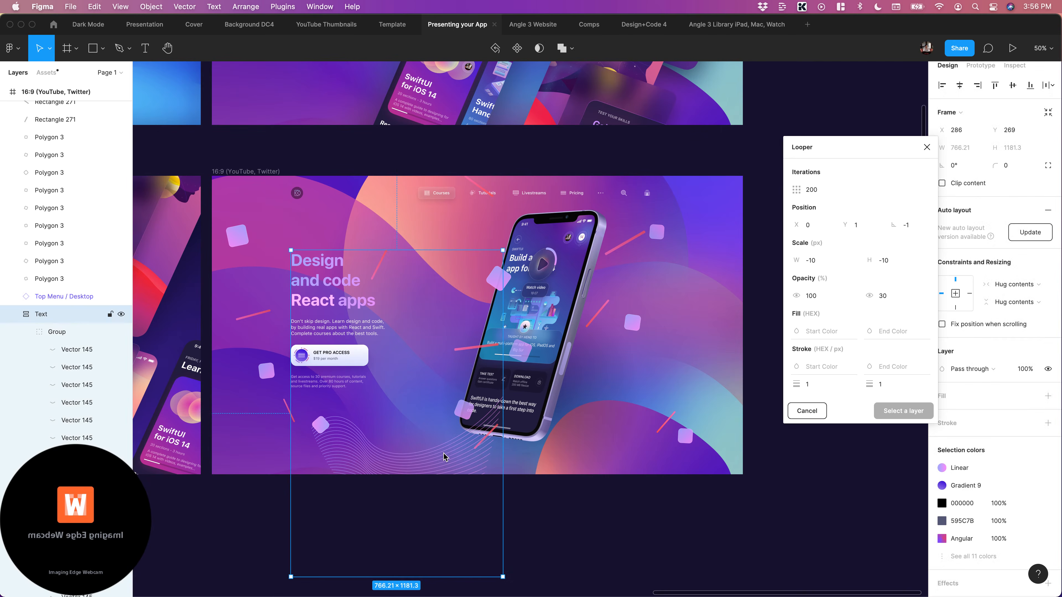
# Set Looper's rotation to -2 and stretch the red confetti line beside the phone to about 700 px long
pyautogui.click(598, 313)
pyautogui.hscroll(2, 603, 323)
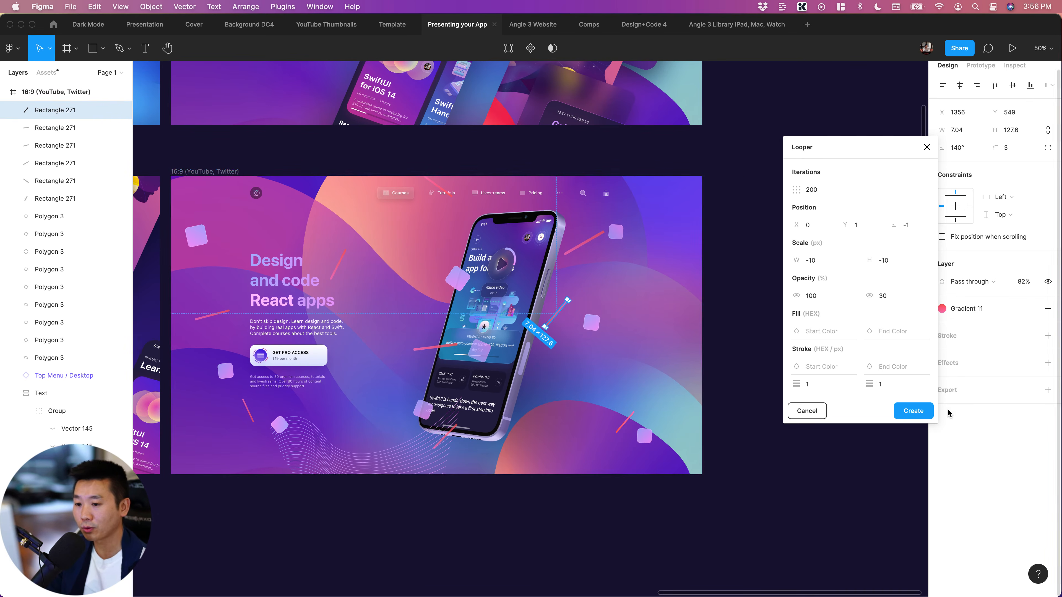
pyautogui.click(911, 228)
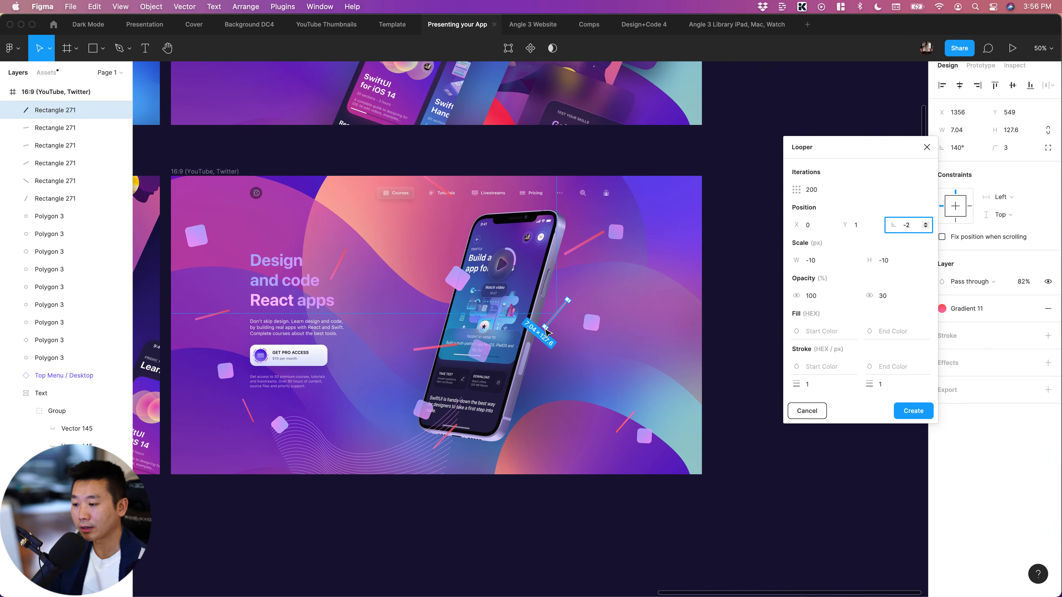
pyautogui.moveTo(545, 326); pyautogui.dragTo(488, 395)
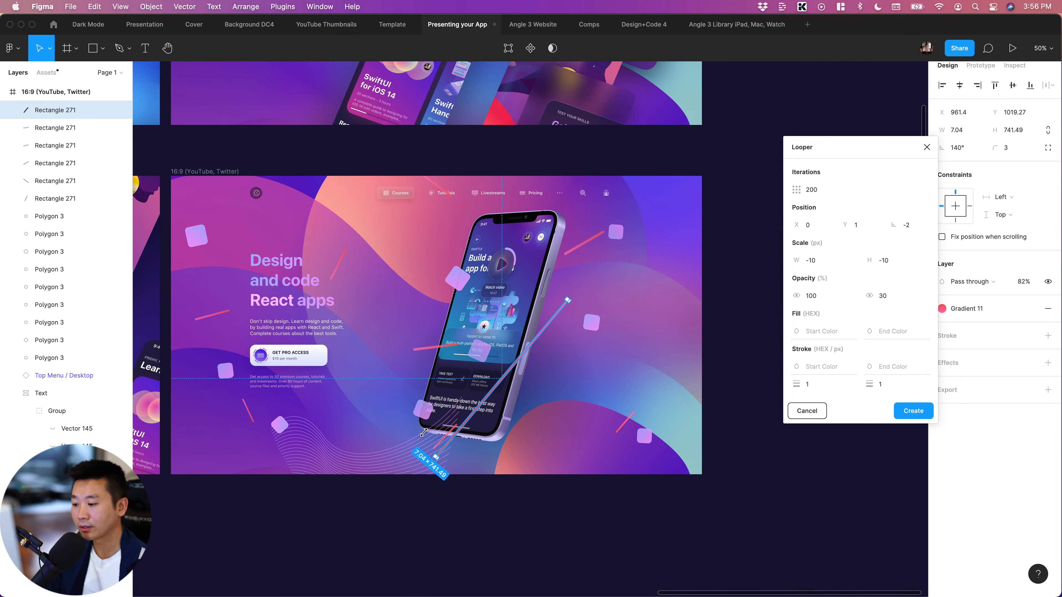
pyautogui.click(641, 493)
pyautogui.click(548, 330)
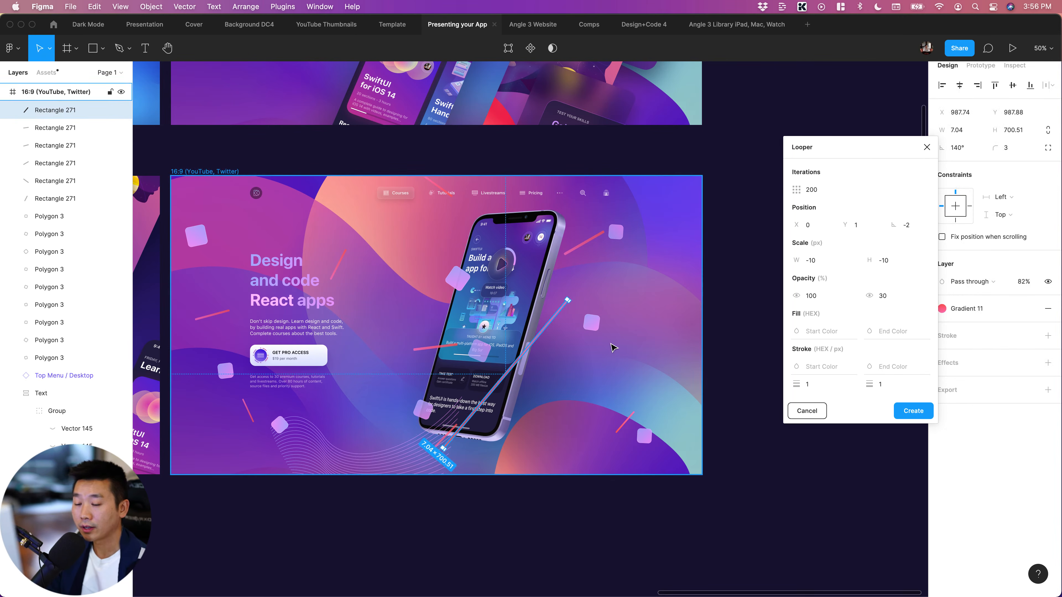
# Create Looper repeats from the stretched red line, and run the creation again on the same line
pyautogui.click(914, 411)
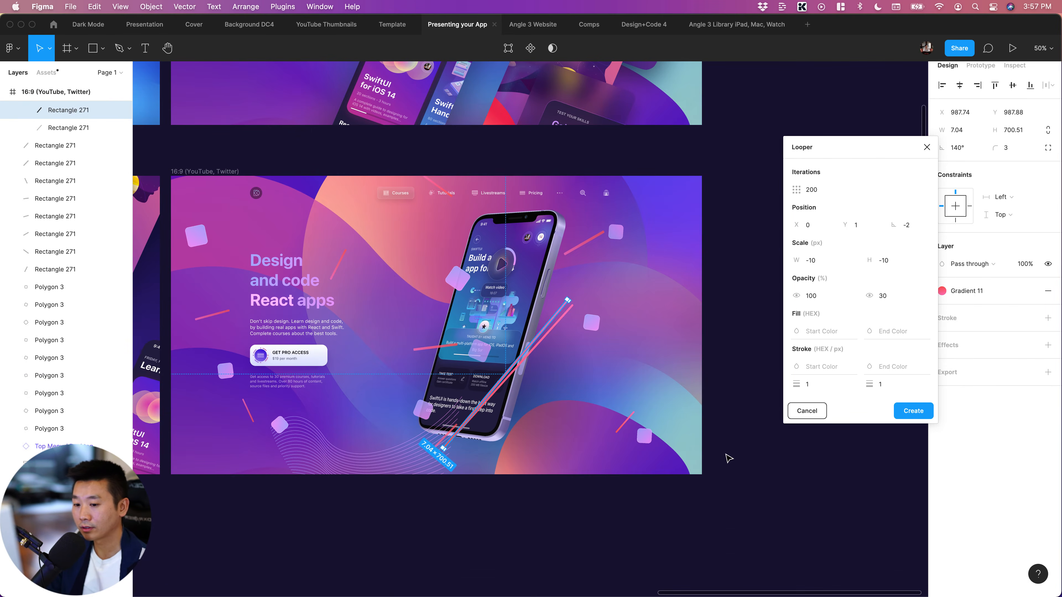
pyautogui.click(736, 456)
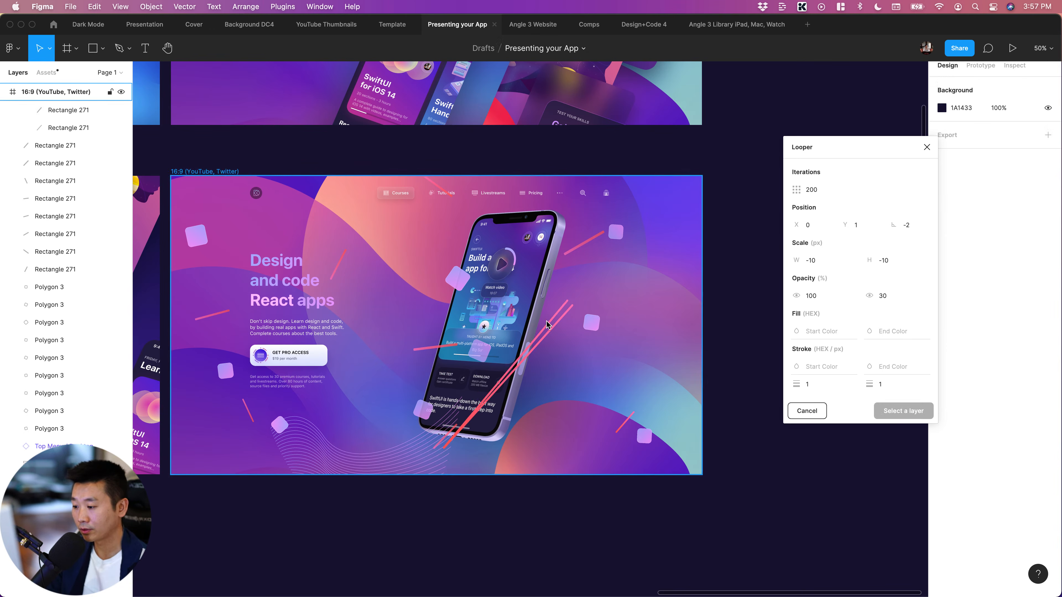
pyautogui.click(553, 319)
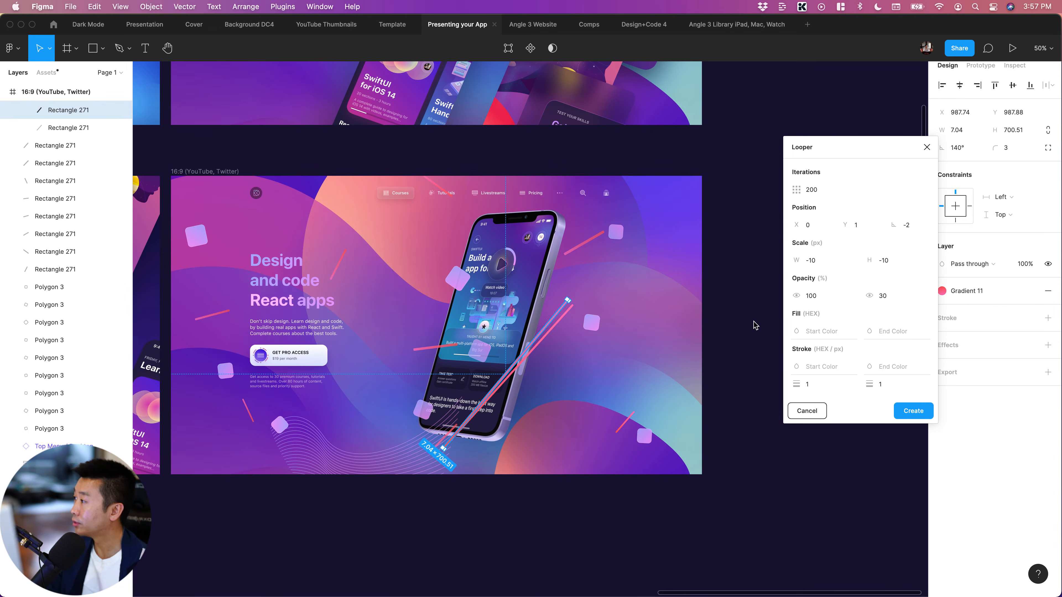
pyautogui.scroll(3, 67, 153)
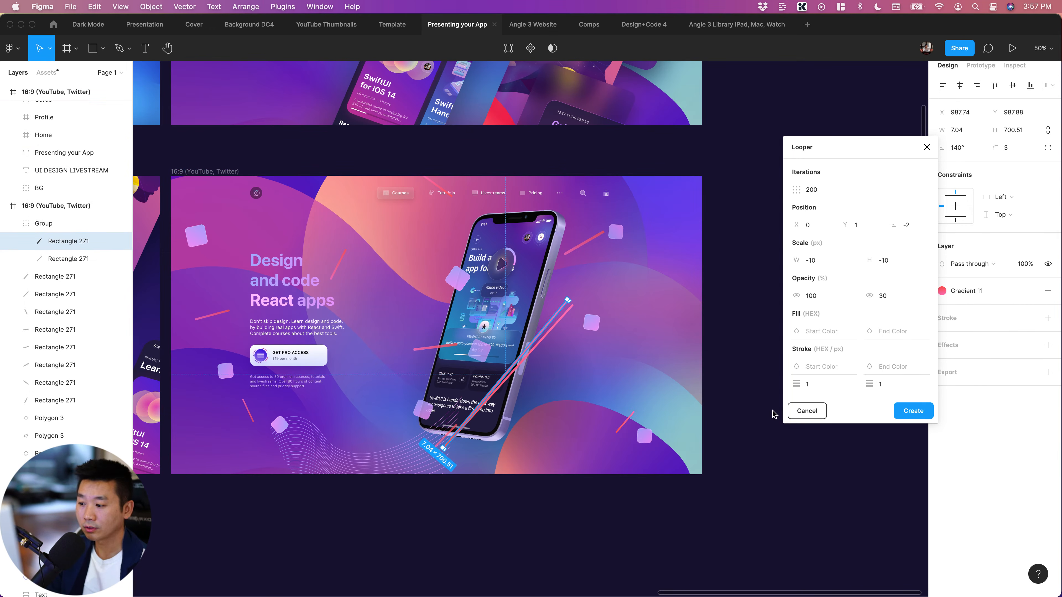
pyautogui.click(913, 411)
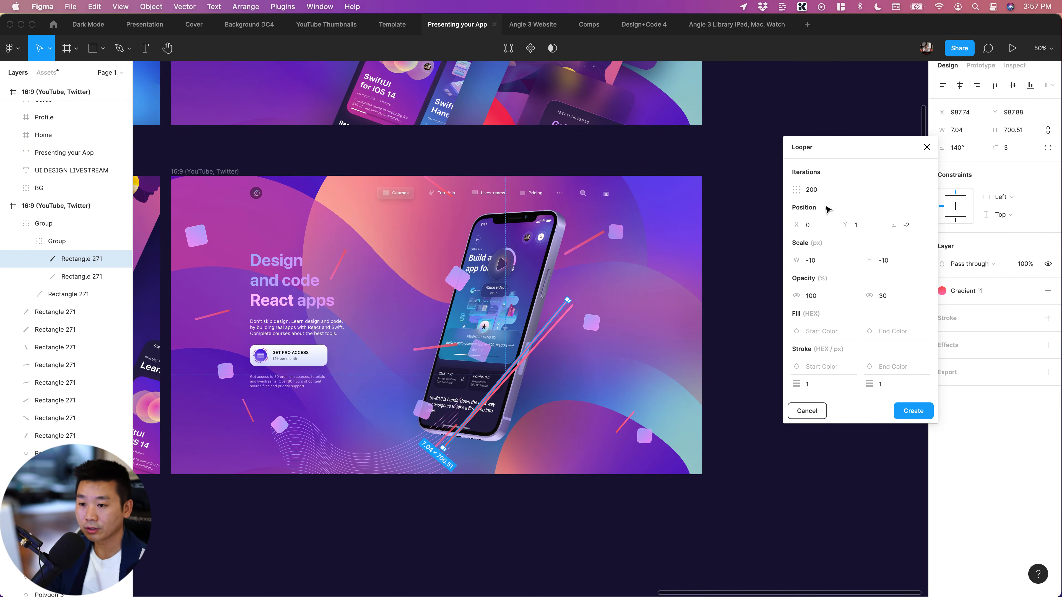
# Set Looper's iterations to 300 and its Y position to 10
pyautogui.click(829, 189)
pyautogui.doubleClick(827, 186)
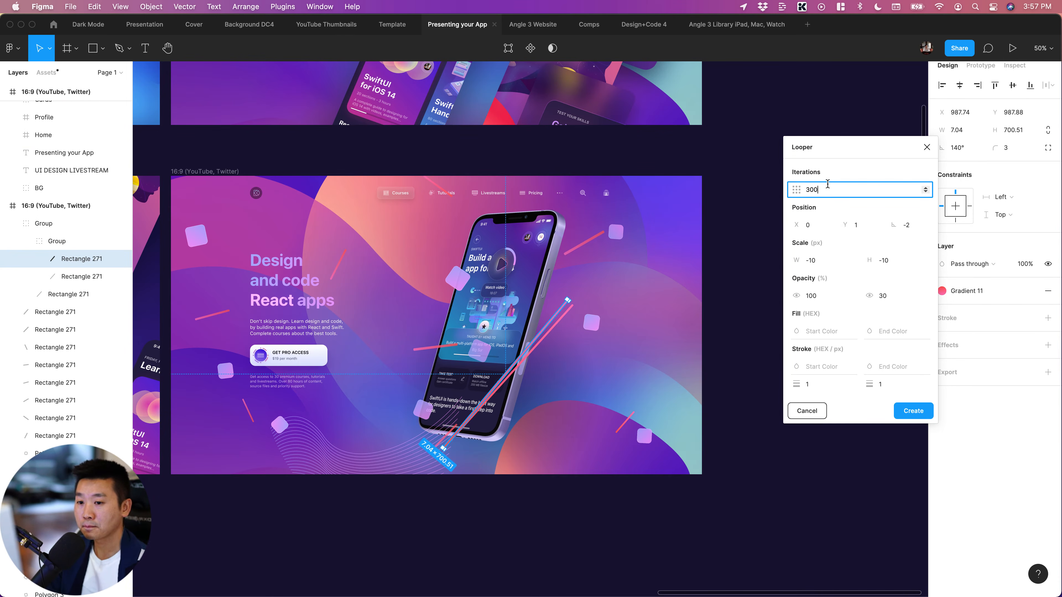
pyautogui.click(869, 226)
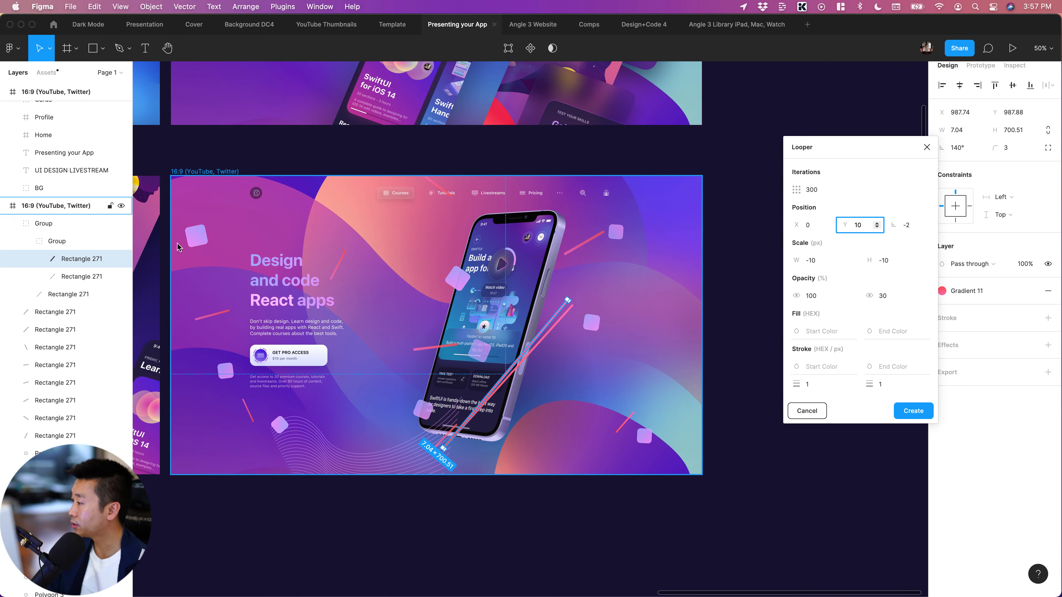
# Move the stretched red line out of its nested groups to the frame's top level and create Looper repeats from it
pyautogui.click(65, 260)
pyautogui.moveTo(74, 262); pyautogui.dragTo(69, 224)
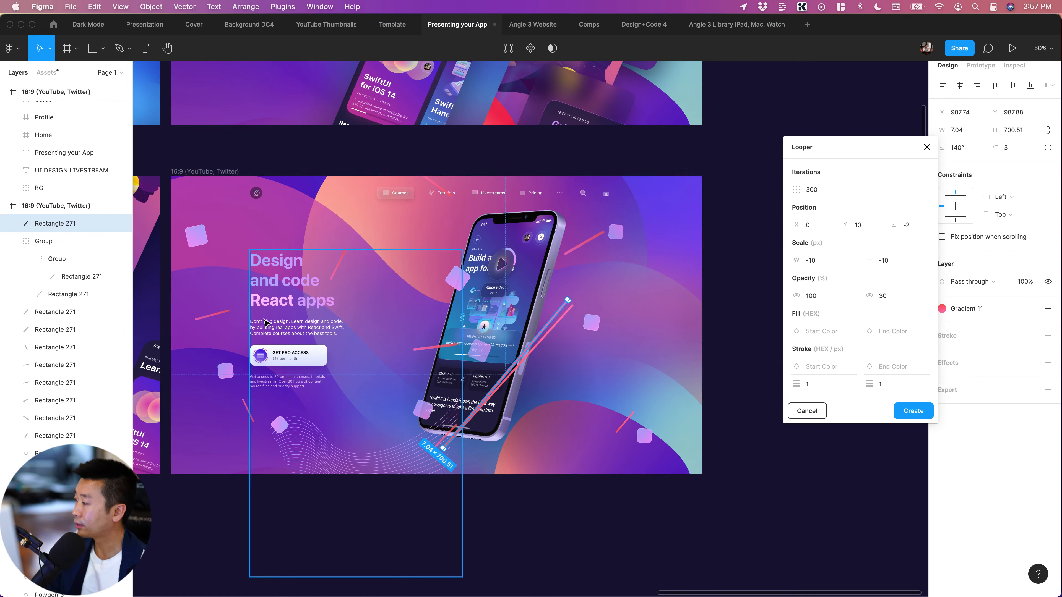
pyautogui.click(742, 534)
pyautogui.click(559, 317)
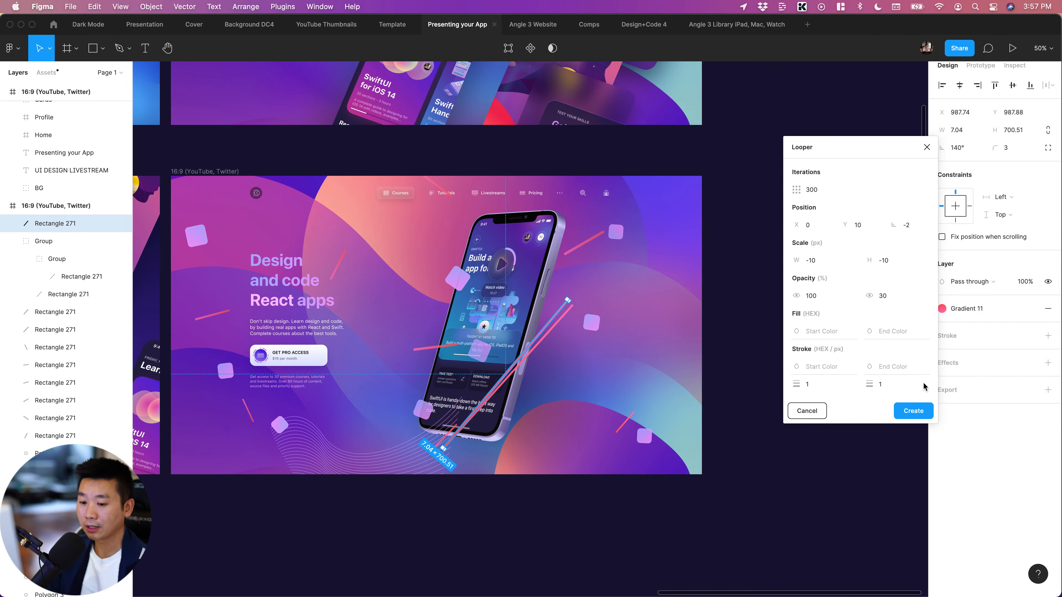
pyautogui.click(911, 411)
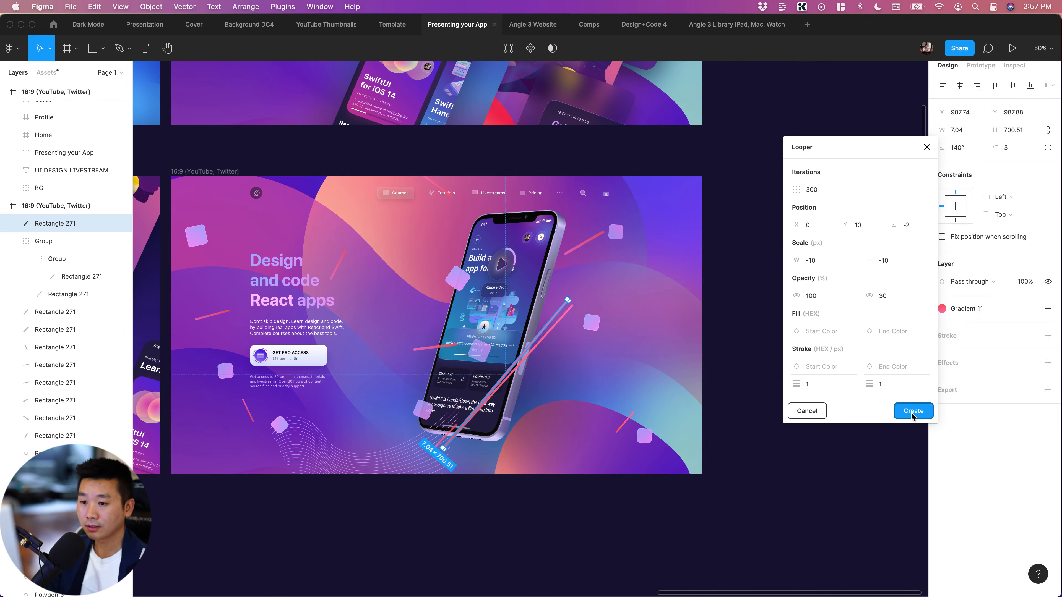
pyautogui.click(811, 519)
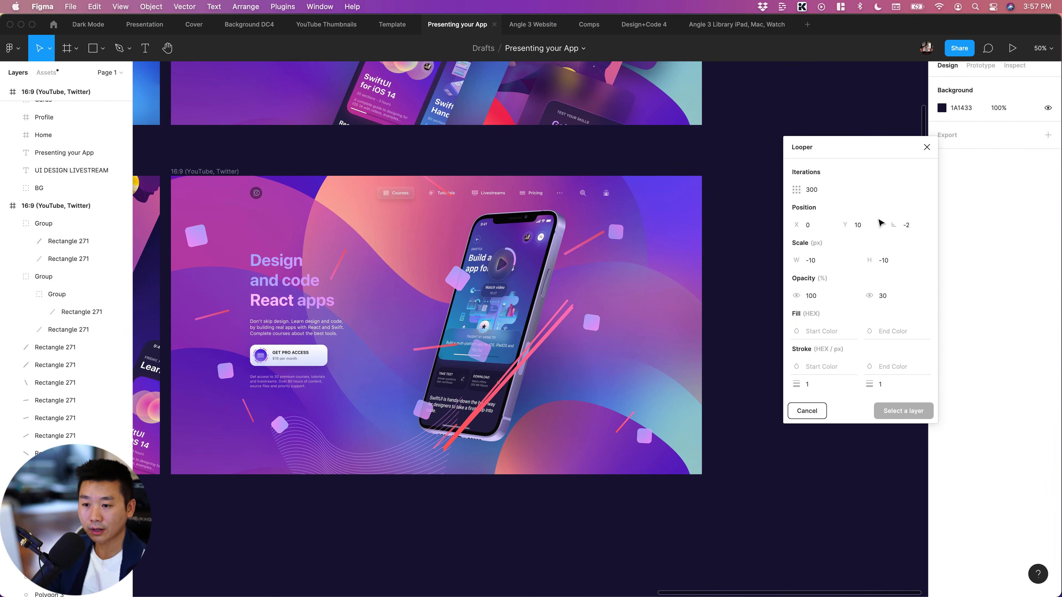
pyautogui.click(864, 226)
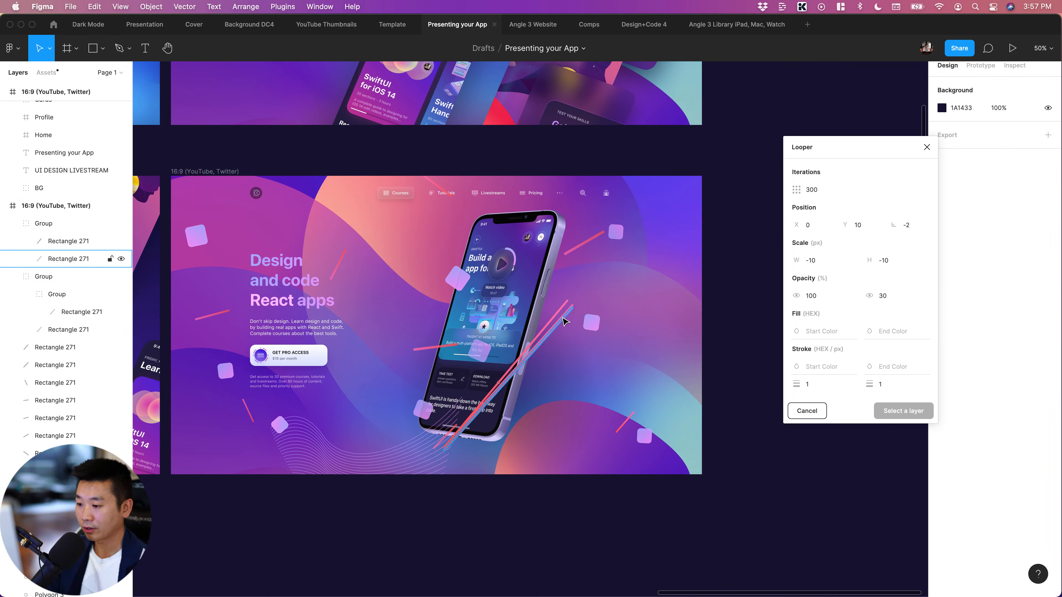
pyautogui.click(545, 327)
pyautogui.scroll(10, 606, 340)
pyautogui.hscroll(8, 606, 340)
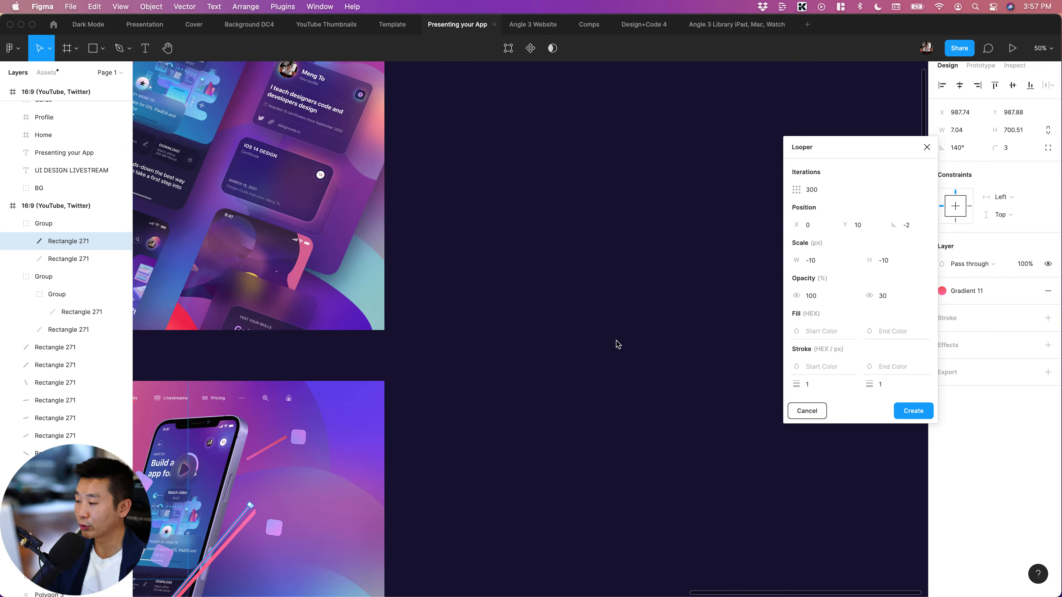
pyautogui.scroll(-13, 617, 346)
pyautogui.hscroll(-9, 618, 345)
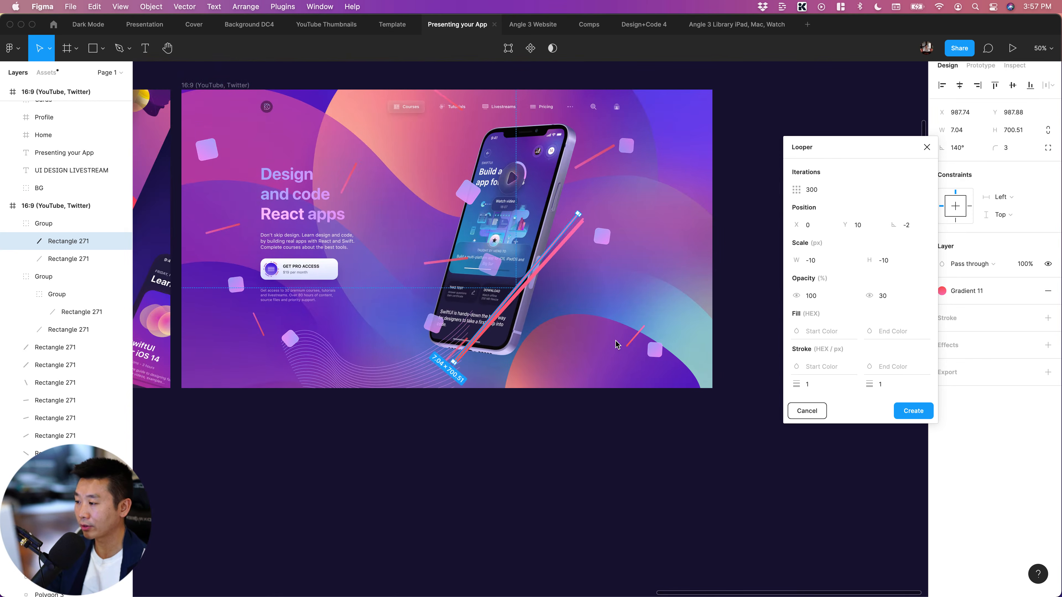
# Duplicate the topmost wavy line of the looped group and shift the copy right to X 195
pyautogui.hscroll(-5, 346, 365)
pyautogui.hotkey('shift', '0')
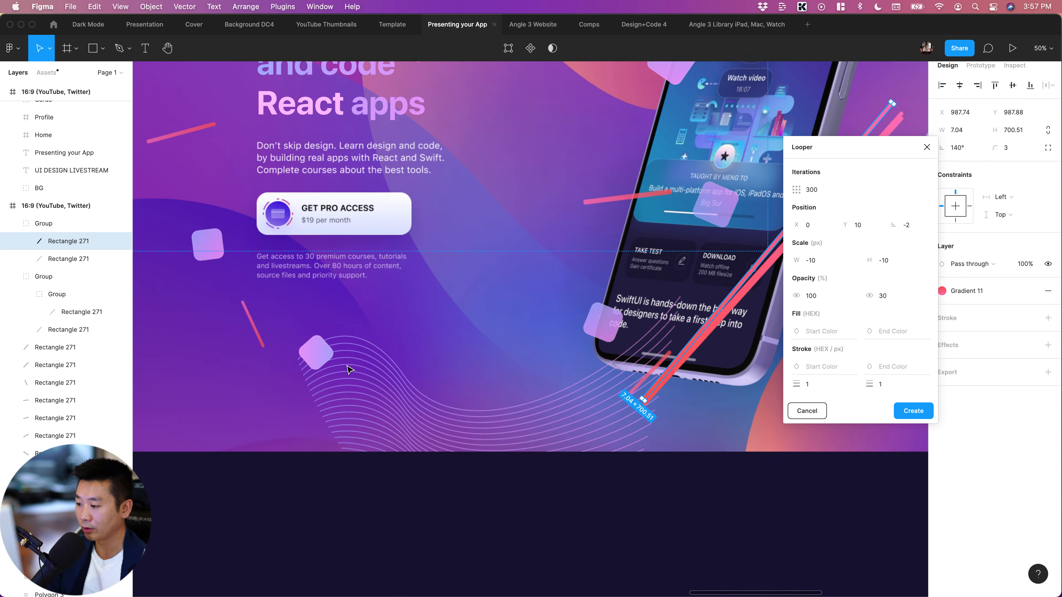
pyautogui.click(389, 358)
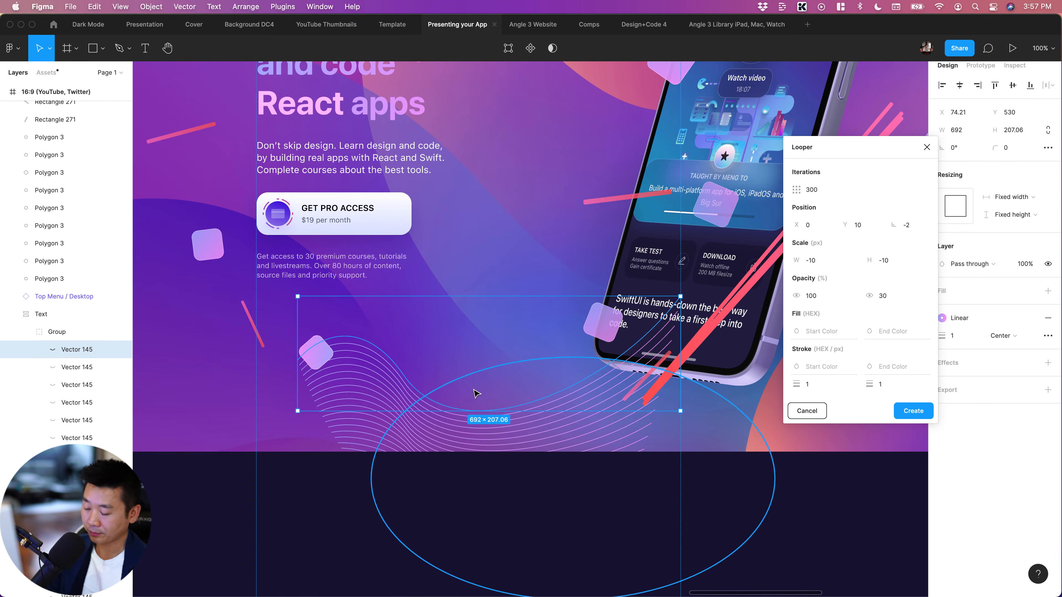
pyautogui.press('super+d')
pyautogui.click(351, 551)
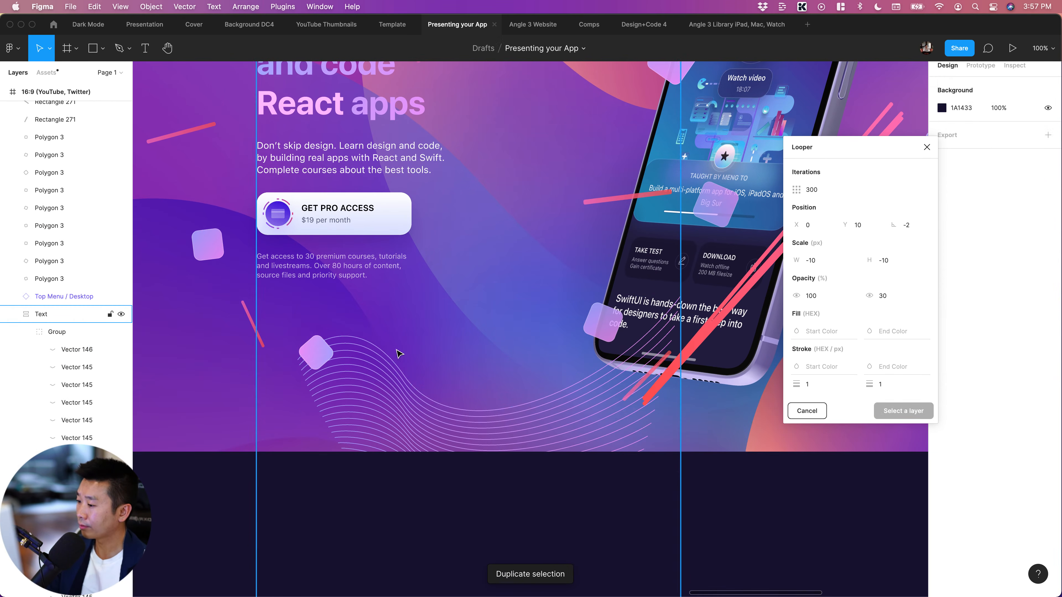
pyautogui.click(388, 359)
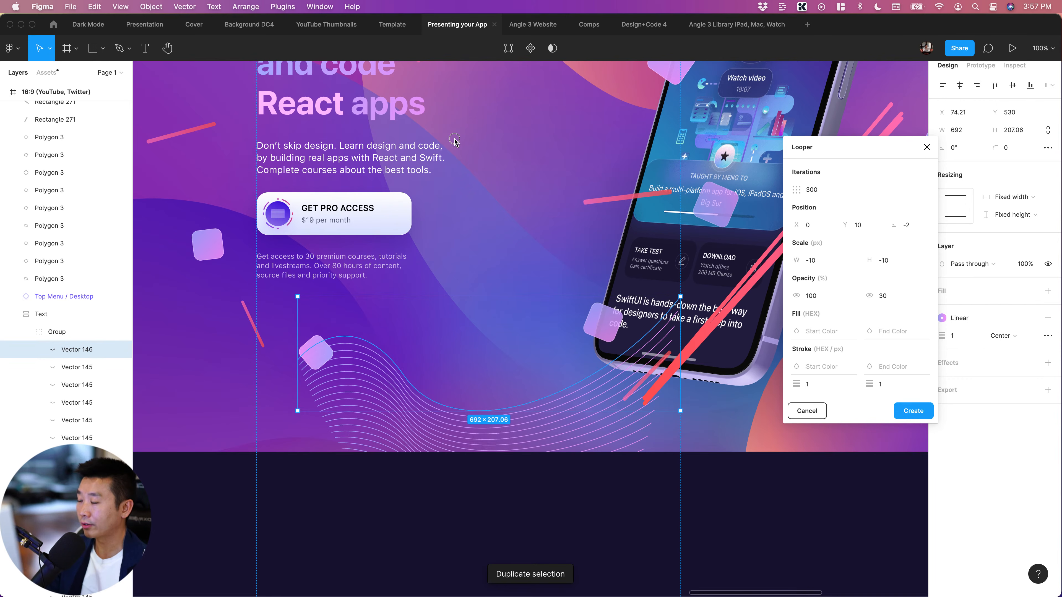
pyautogui.moveTo(454, 139); pyautogui.dragTo(455, 139)
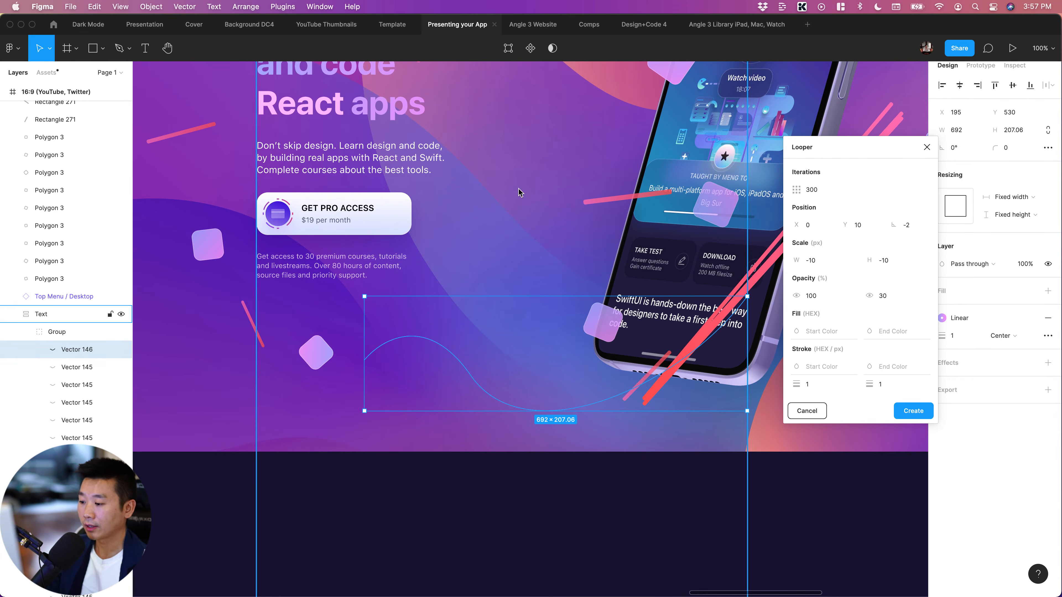
# Take the duplicated wavy line out of the Text layout and place it directly above that layout in the layer order
pyautogui.press('-')
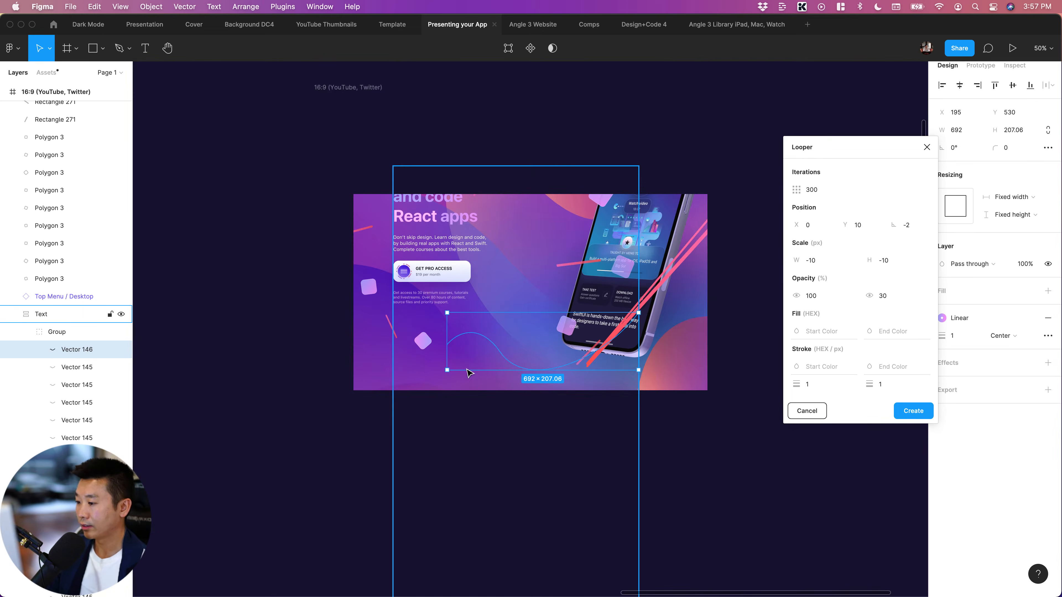
pyautogui.hscroll(3, 460, 364)
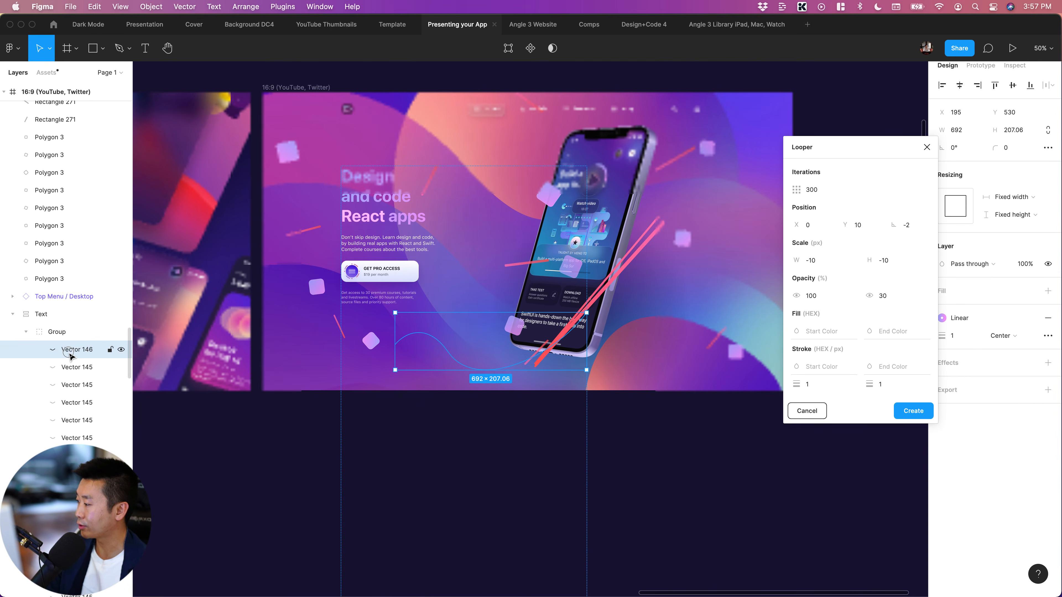
pyautogui.moveTo(71, 356); pyautogui.dragTo(59, 312)
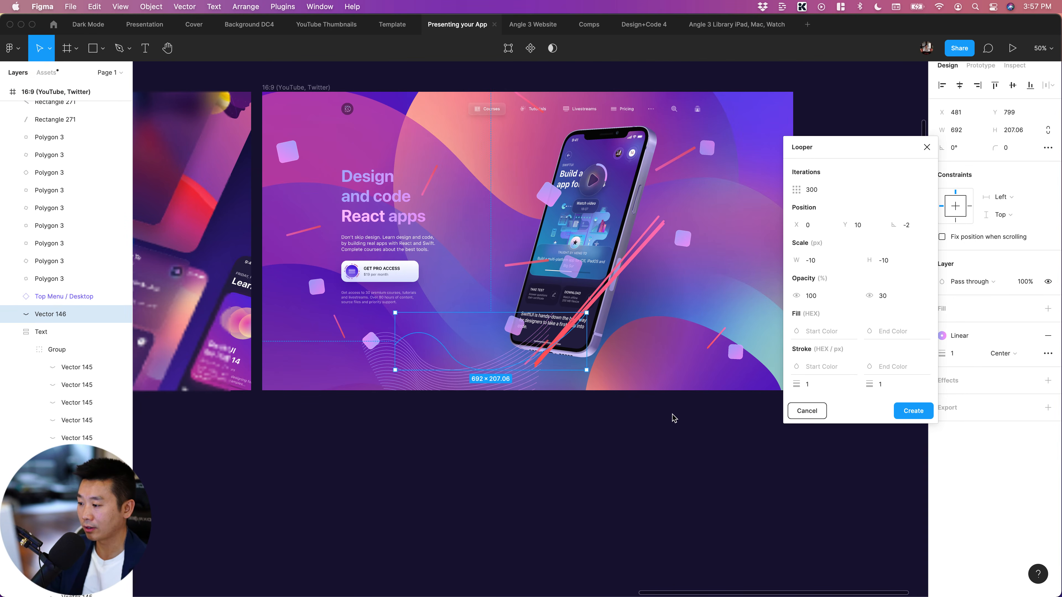
# Move the separate wavy line to the hero's lower area beside the phone, at X 1385 and Y 601
pyautogui.hscroll(3, 665, 439)
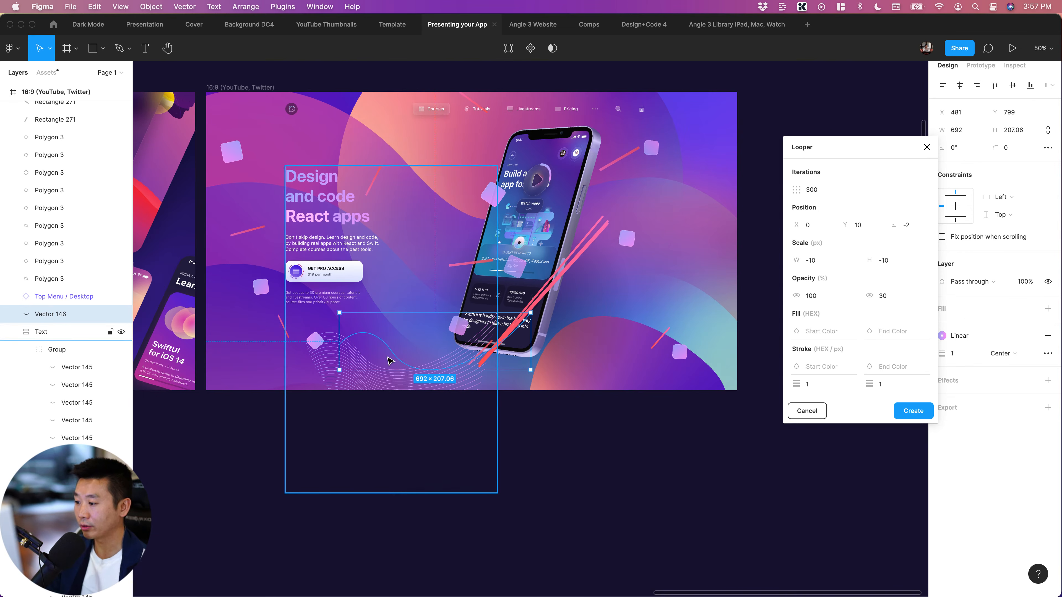
pyautogui.moveTo(393, 357); pyautogui.dragTo(640, 301)
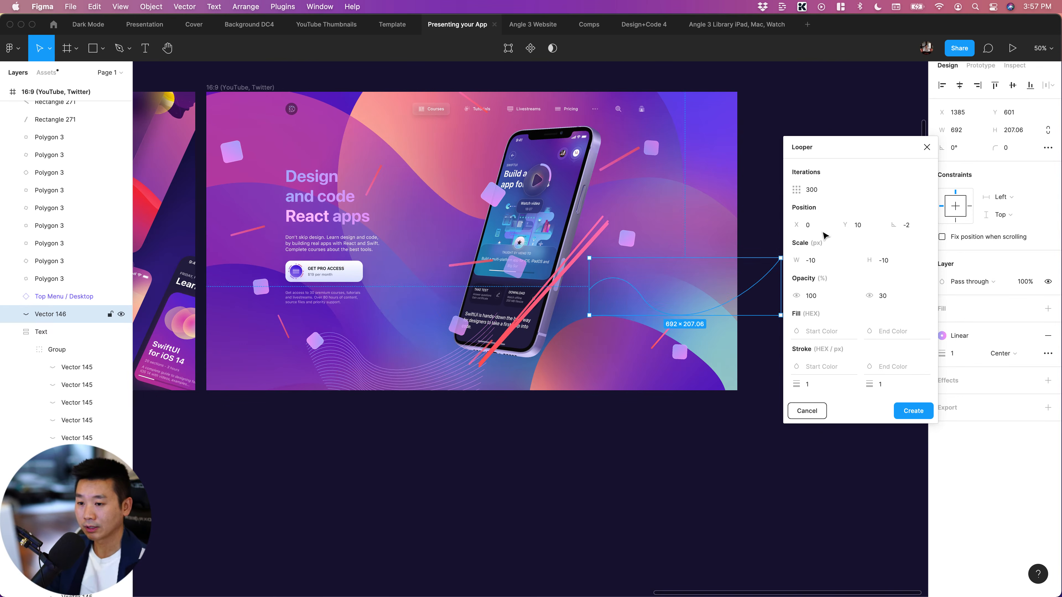
# Create Looper repeats of the moved wavy line with 500 iterations, Y position 1 and rotation -1
pyautogui.click(917, 227)
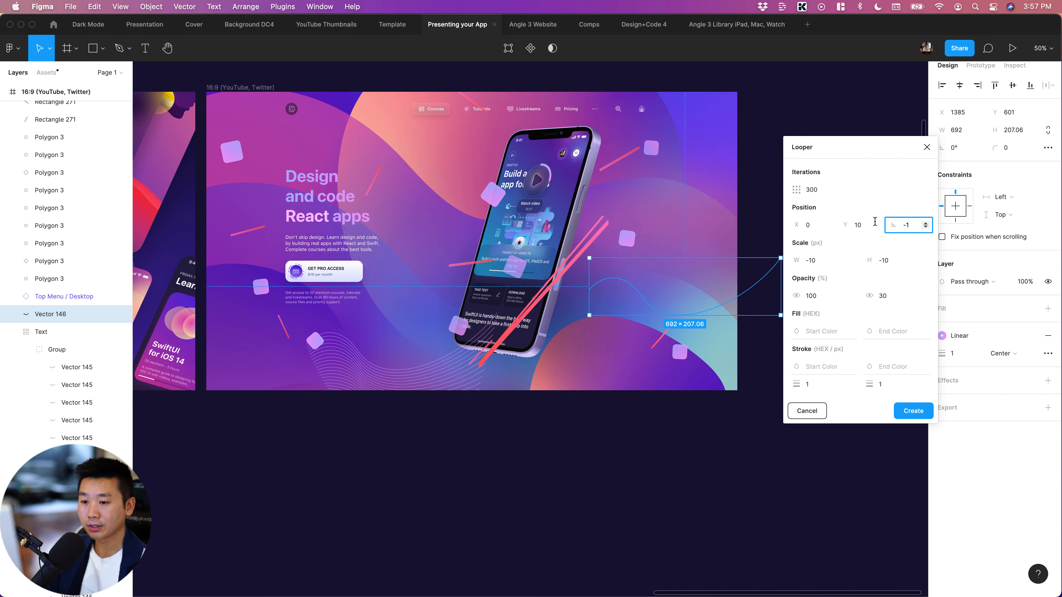
pyautogui.click(864, 224)
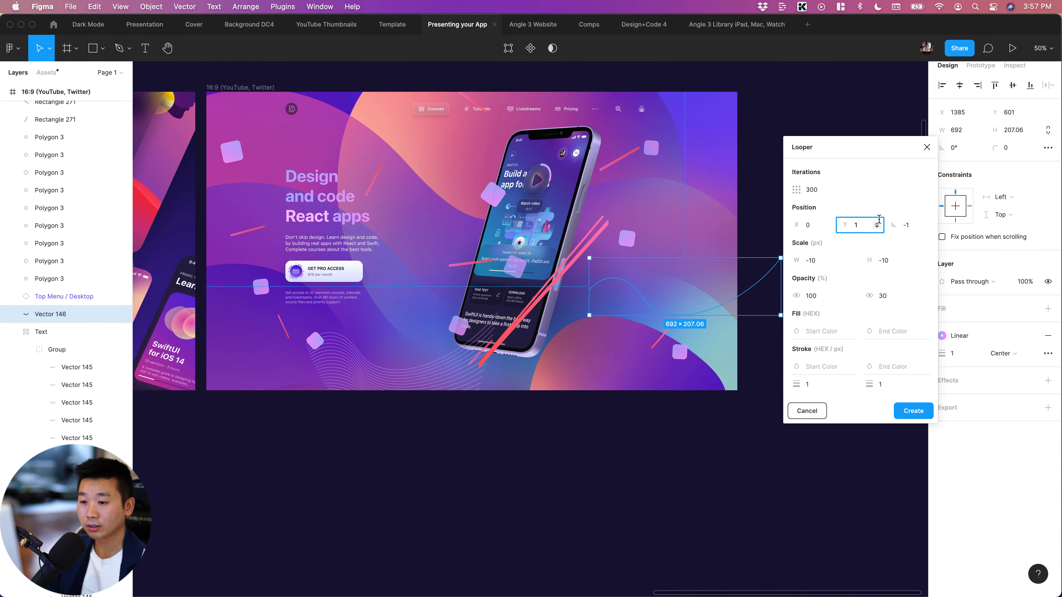
pyautogui.click(823, 191)
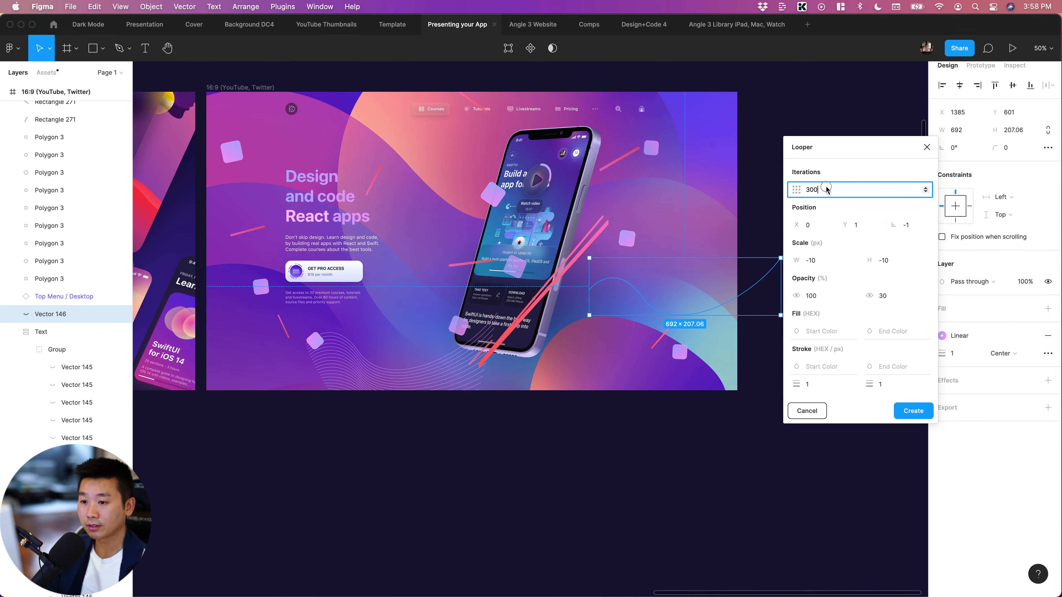
pyautogui.write('500')
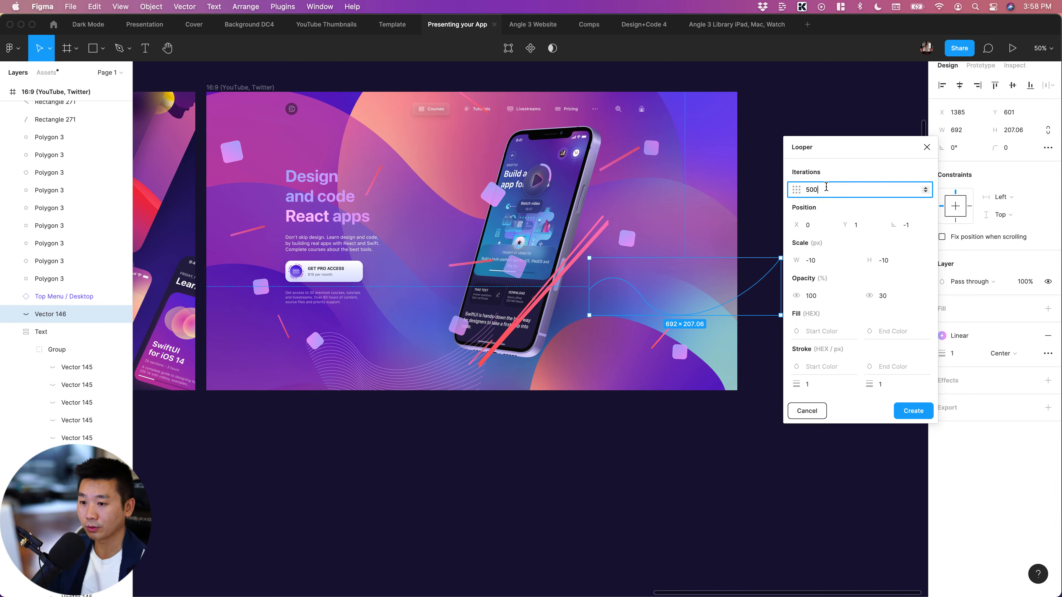
pyautogui.click(841, 166)
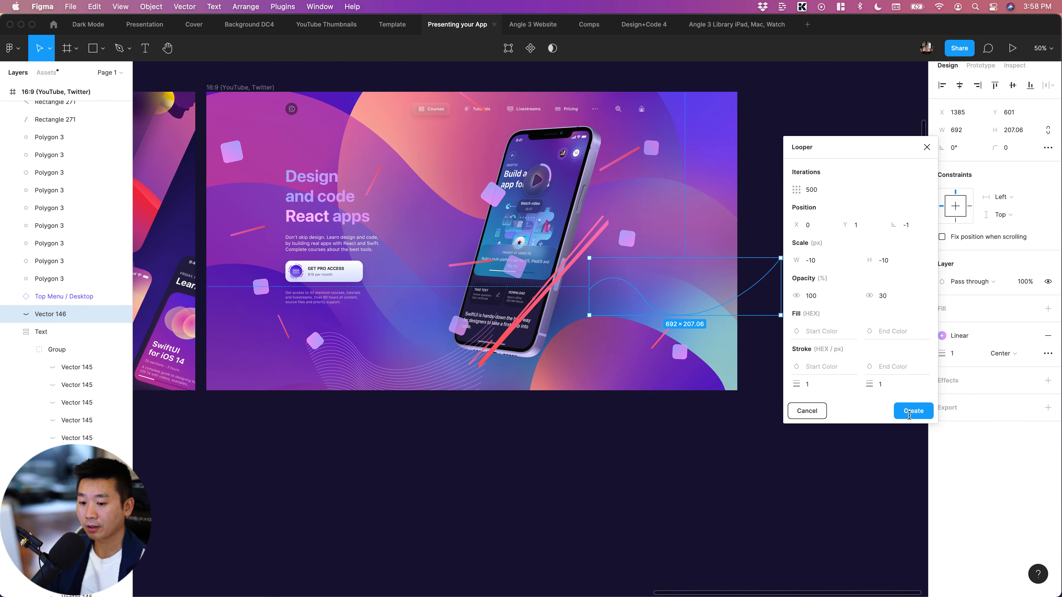
pyautogui.click(726, 487)
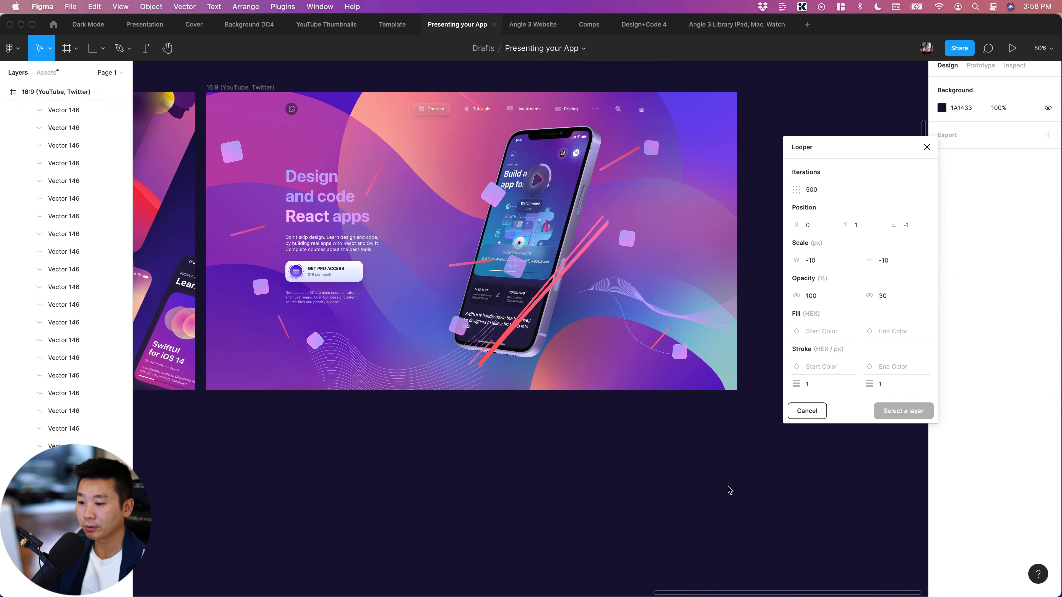
pyautogui.hscroll(5, 727, 487)
pyautogui.hotkey('shift', '0')
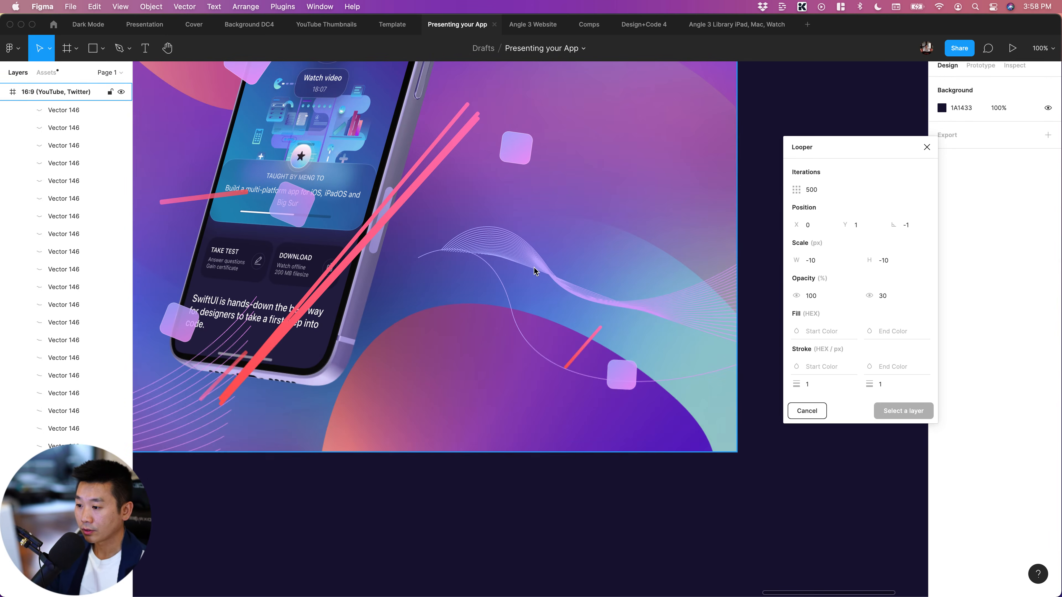
pyautogui.click(567, 290)
pyautogui.click(567, 290)
pyautogui.hscroll(3, 457, 309)
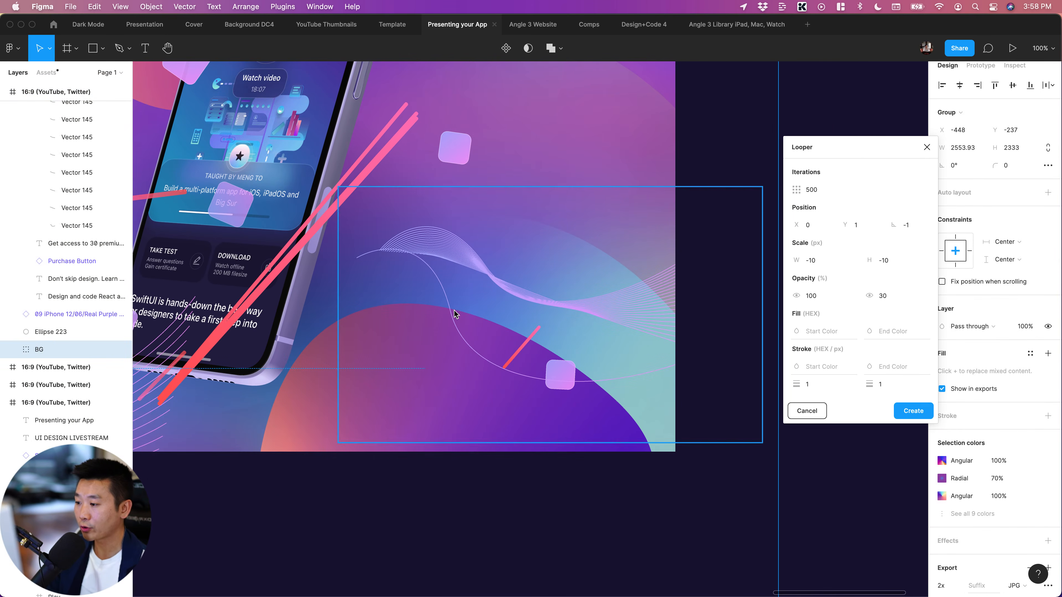
pyautogui.doubleClick(447, 307)
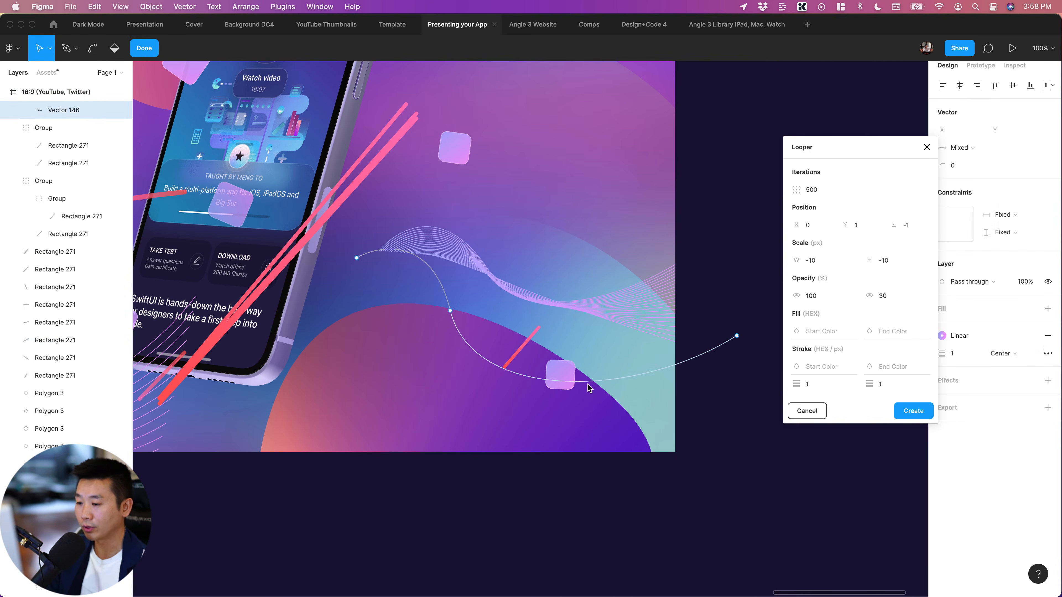
pyautogui.press('Escape')
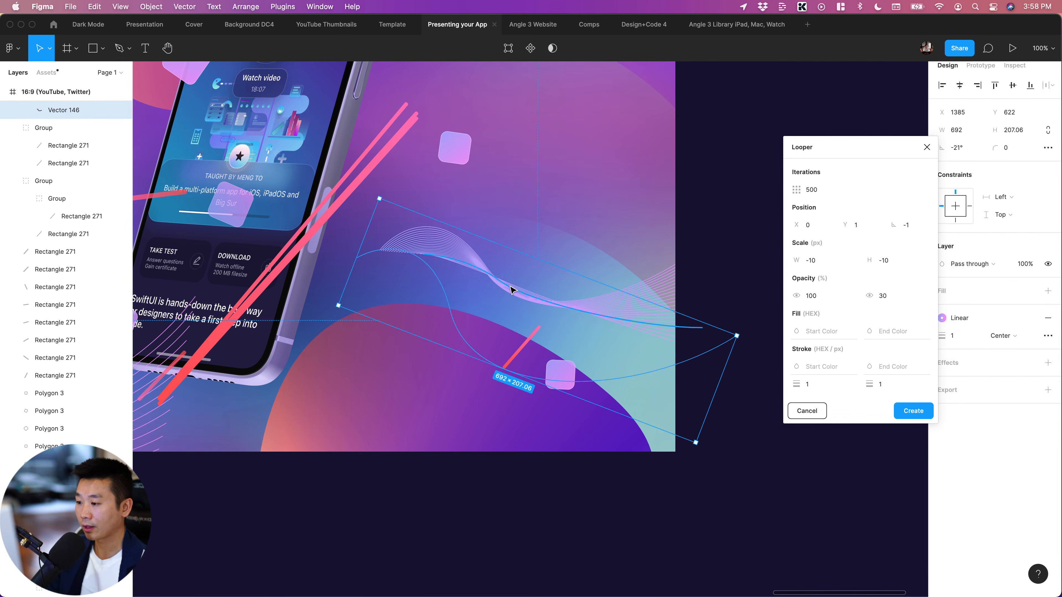
# Select the unrotated wavy line at the top of the generated lines and create Looper repeats from it with rotation -10
pyautogui.click(692, 285)
pyautogui.click(639, 288)
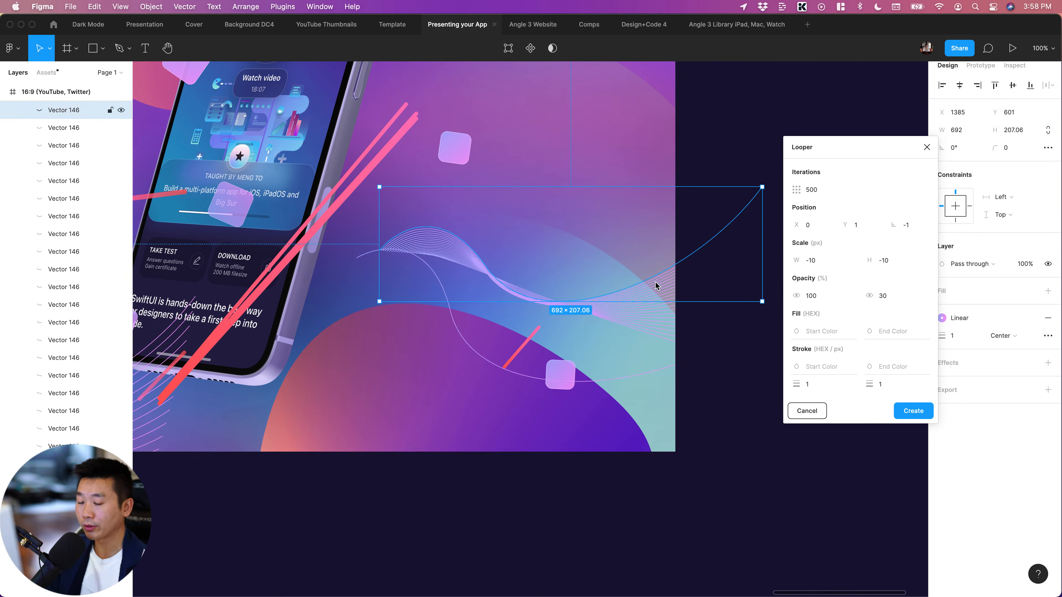
pyautogui.click(906, 226)
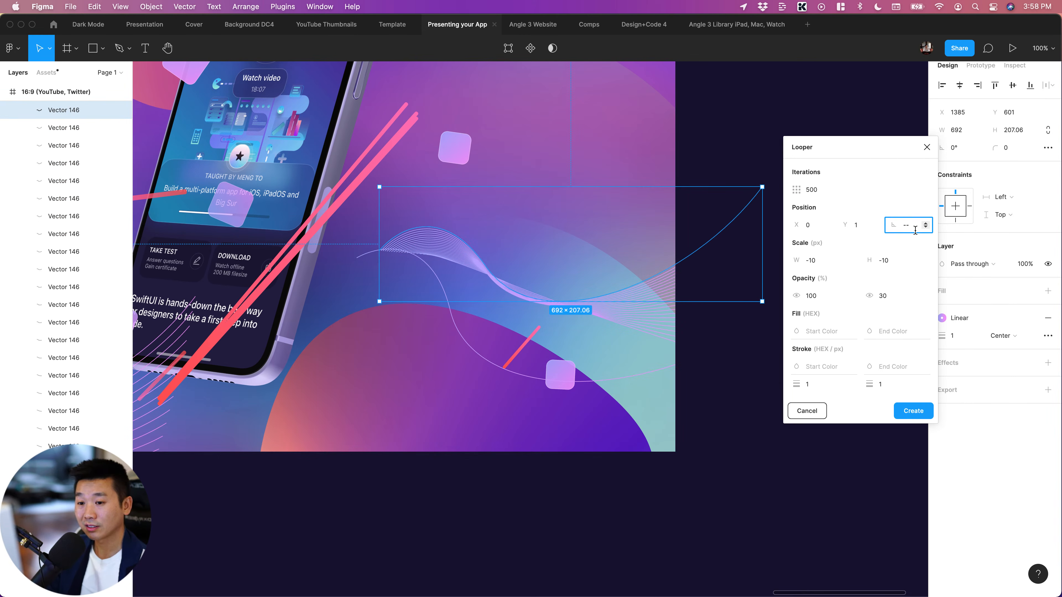
pyautogui.click(916, 261)
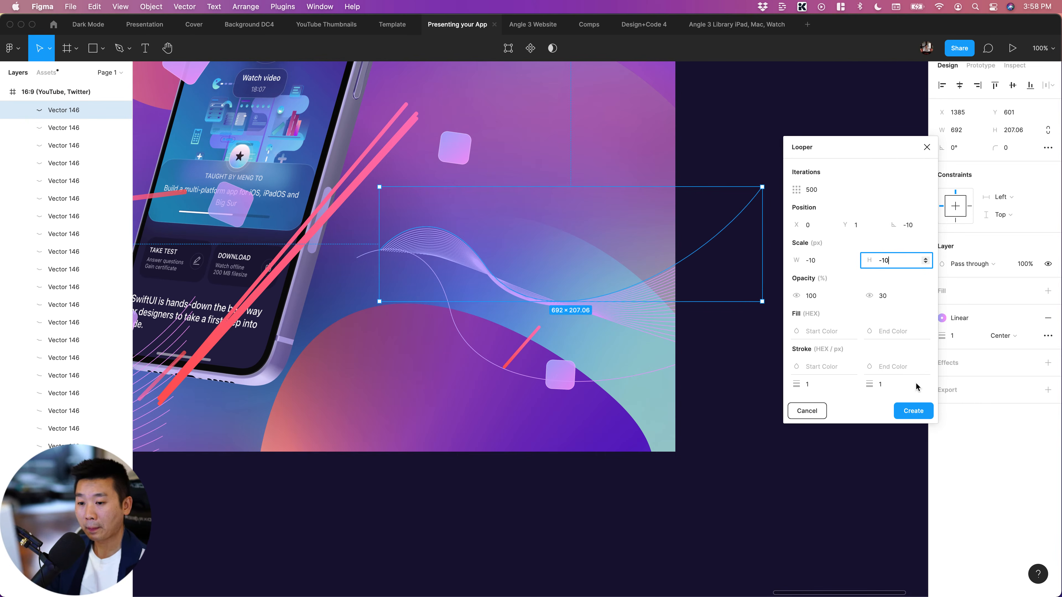
pyautogui.click(919, 417)
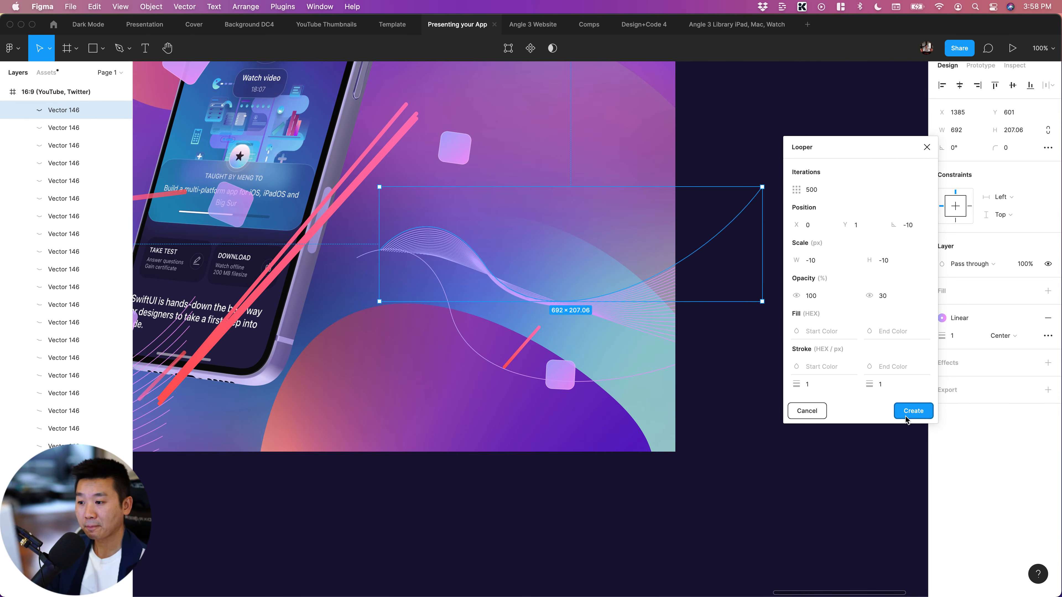
pyautogui.click(733, 480)
pyautogui.press('super+minus')
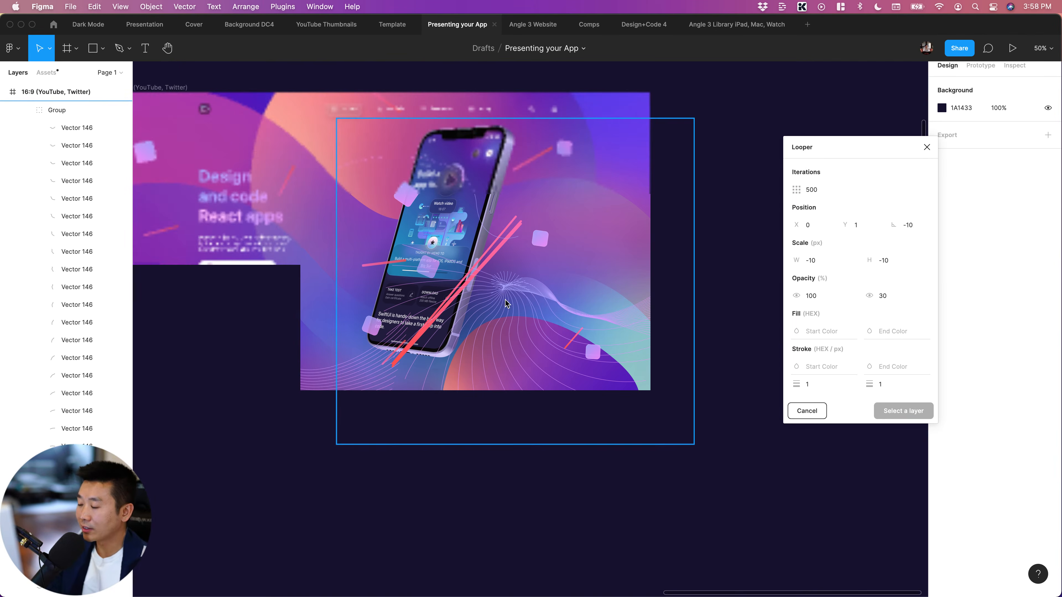
# Delete the entire group of looped wavy lines that spreads over the phone and the area beside it
pyautogui.click(507, 304)
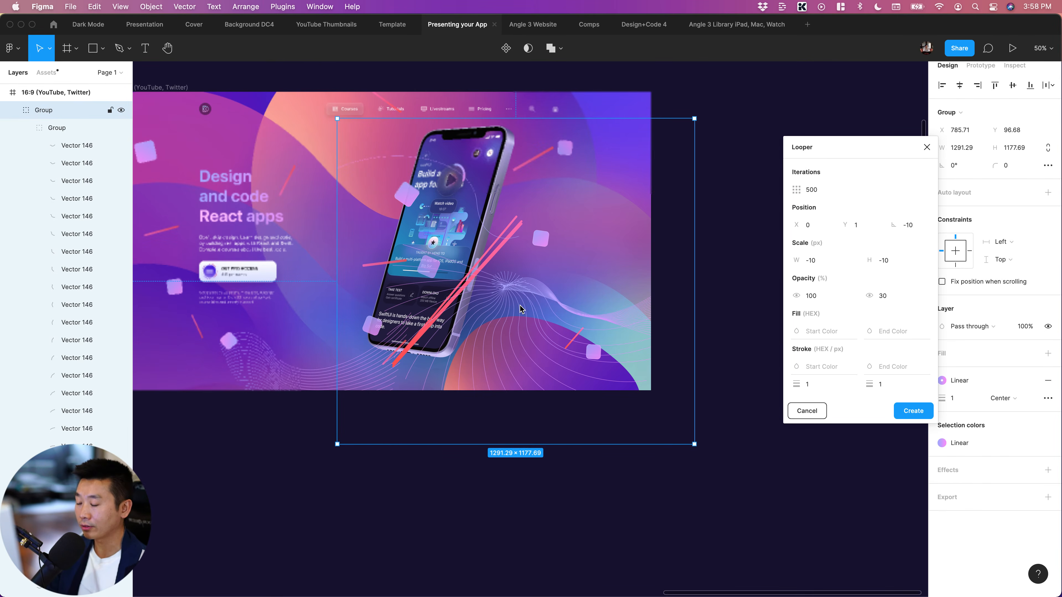
pyautogui.press('Delete')
pyautogui.hscroll(-2, 595, 464)
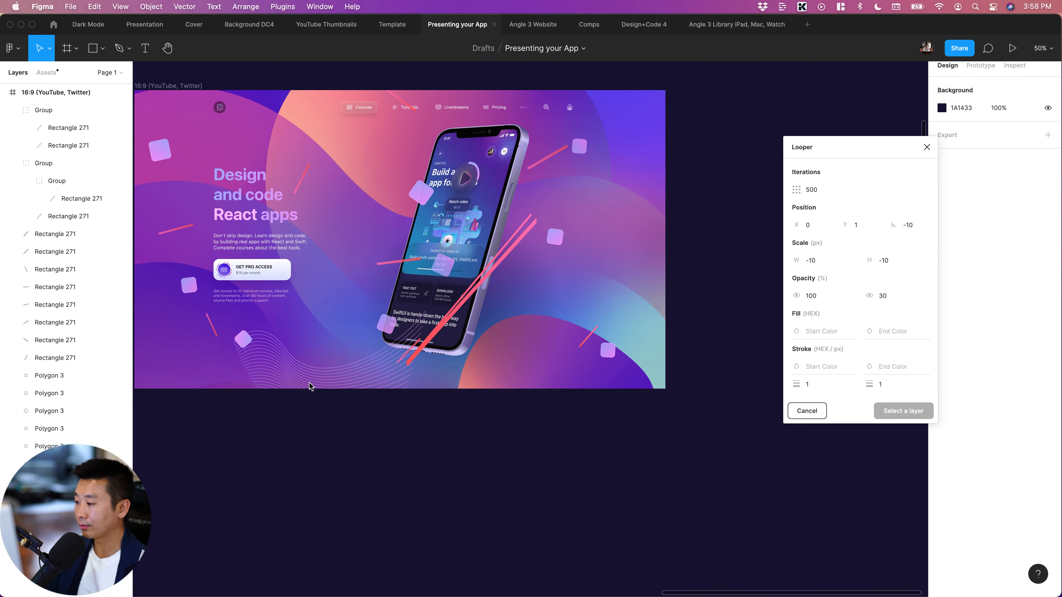
pyautogui.keyDown('super'); pyautogui.click(311, 387); pyautogui.keyUp('super')
pyautogui.click(357, 466)
pyautogui.hscroll(-2, 305, 363)
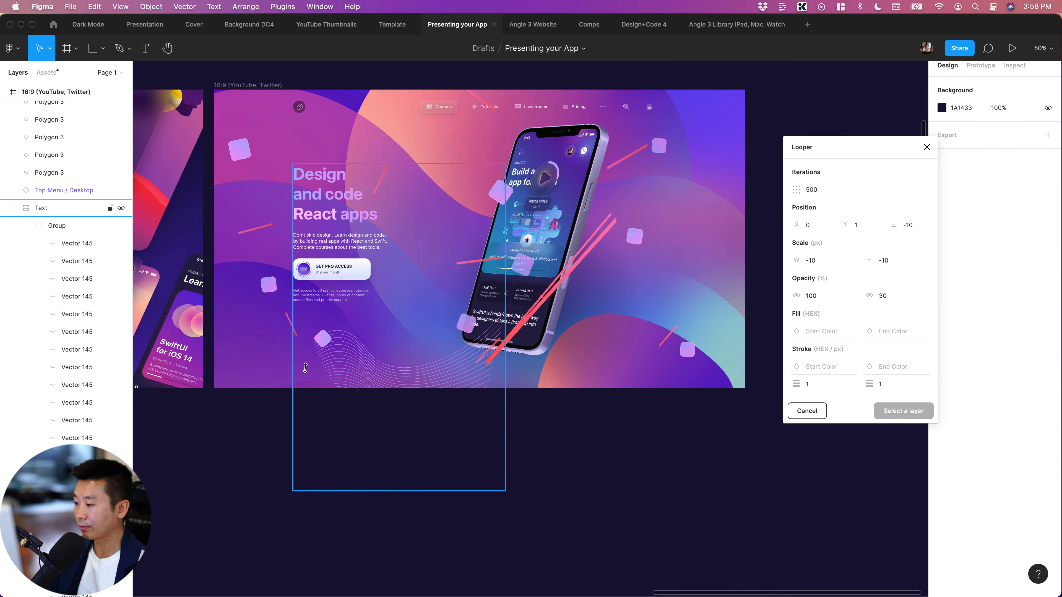
pyautogui.moveTo(350, 370); pyautogui.dragTo(347, 377)
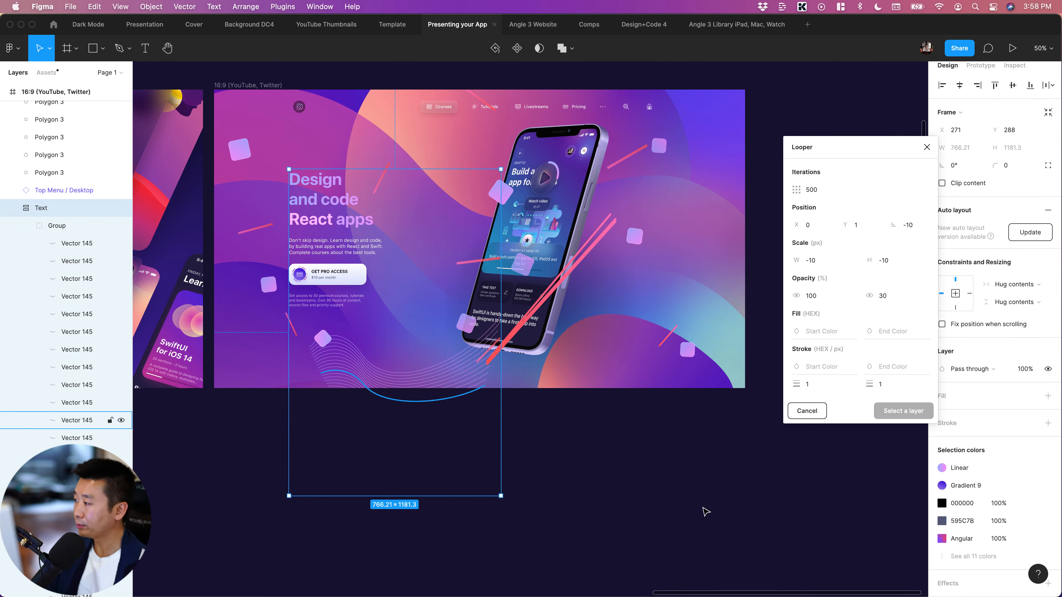
pyautogui.hotkey('ctrl', 'z')
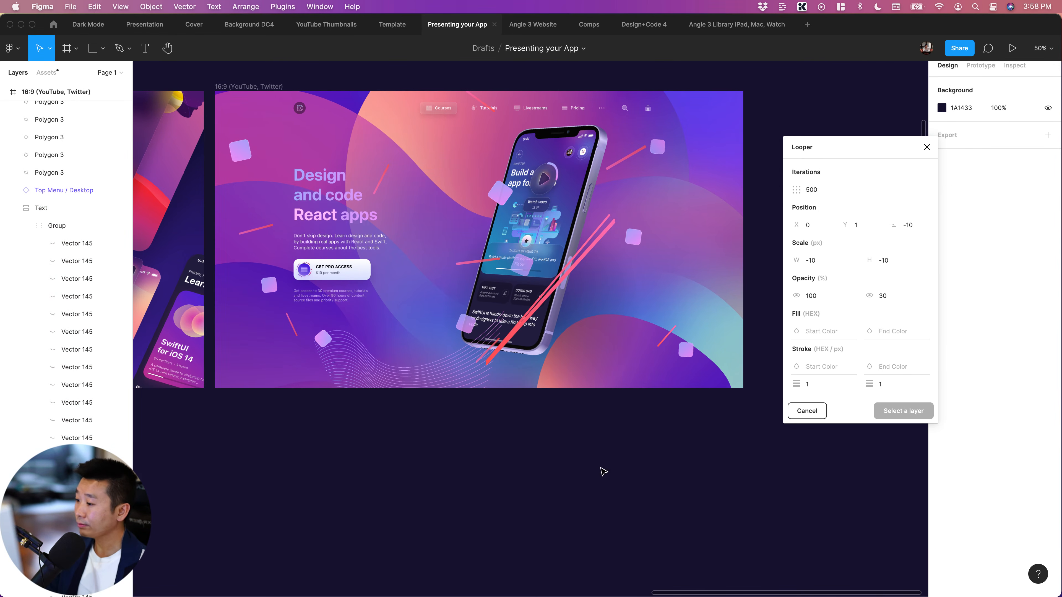
# Take the remaining group of wavy lines out of the Text layout, place it directly above that layout, and collapse it in the layer list
pyautogui.click(357, 376)
pyautogui.click(390, 367)
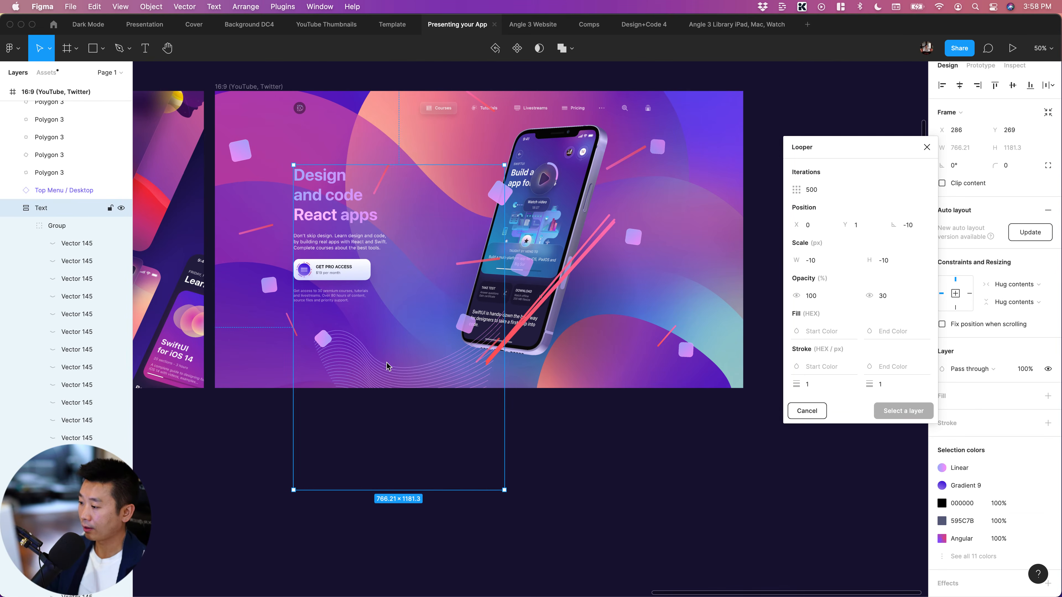
pyautogui.click(350, 372)
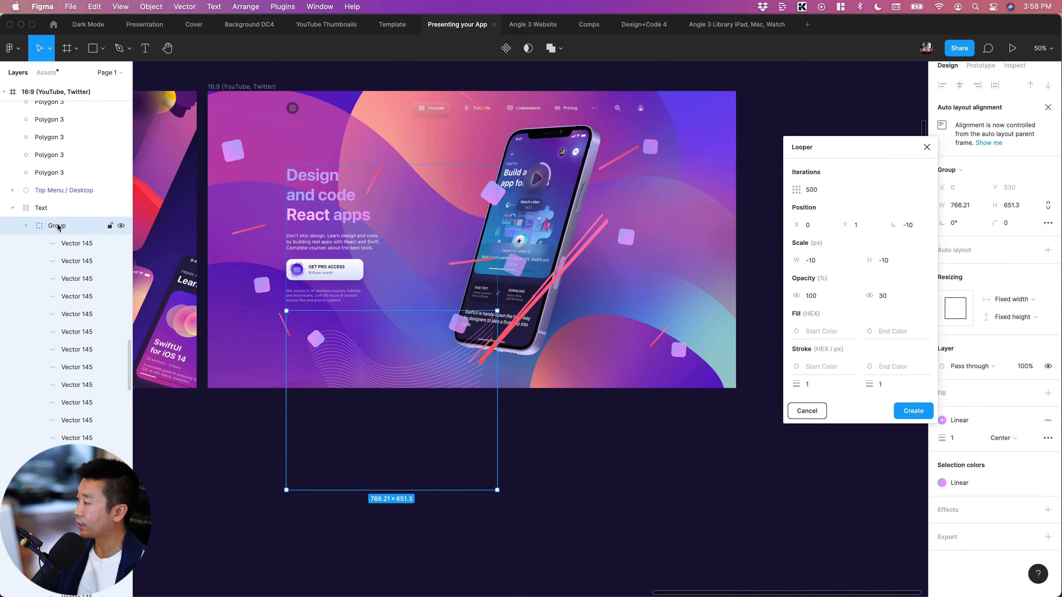
pyautogui.moveTo(60, 230); pyautogui.dragTo(50, 203)
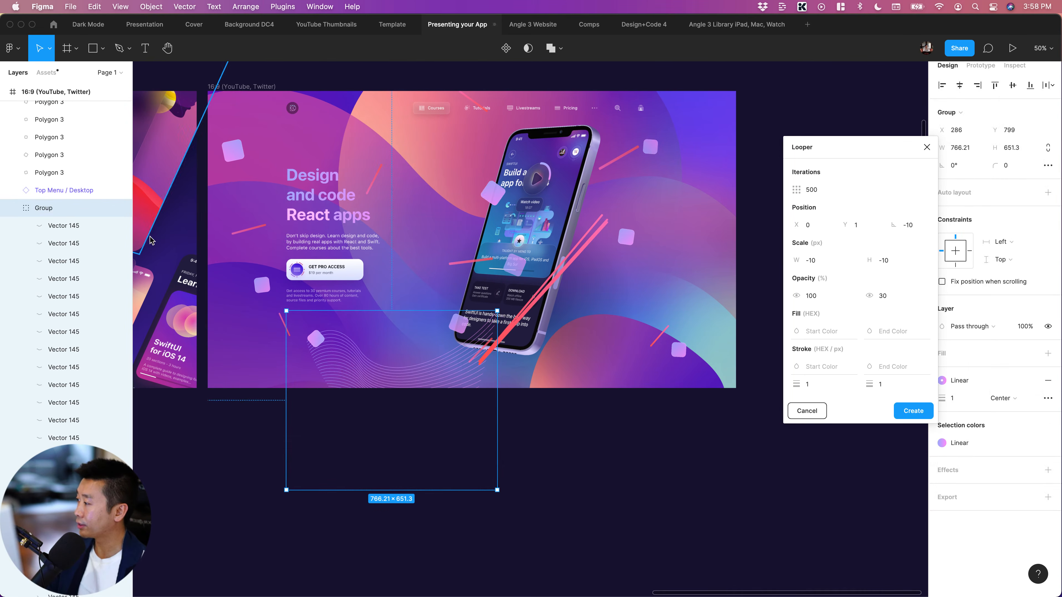
pyautogui.click(13, 208)
# Update the Text frame to the new auto layout version
pyautogui.click(81, 226)
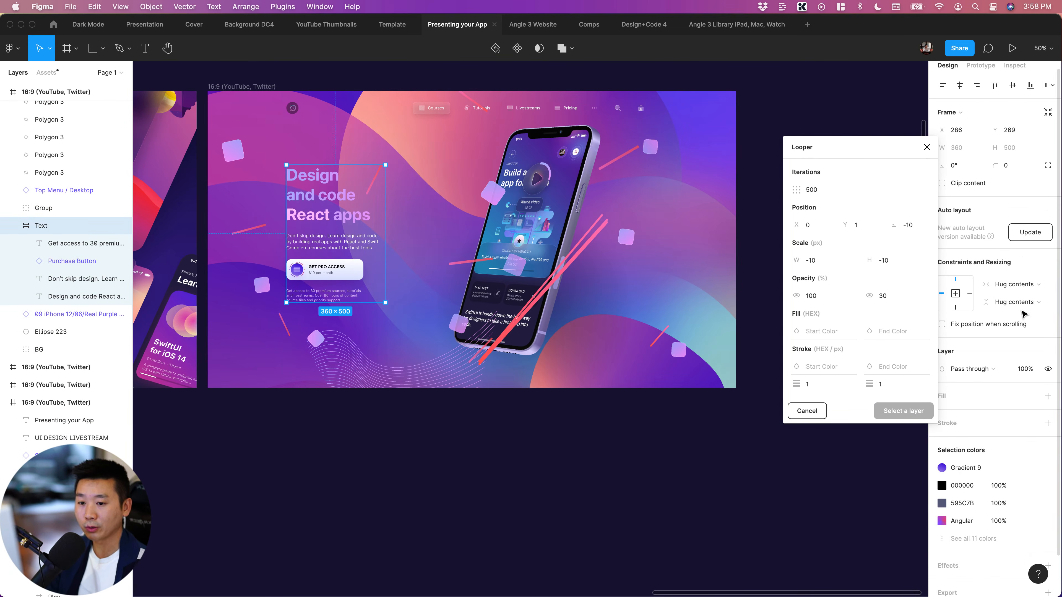
pyautogui.click(1038, 234)
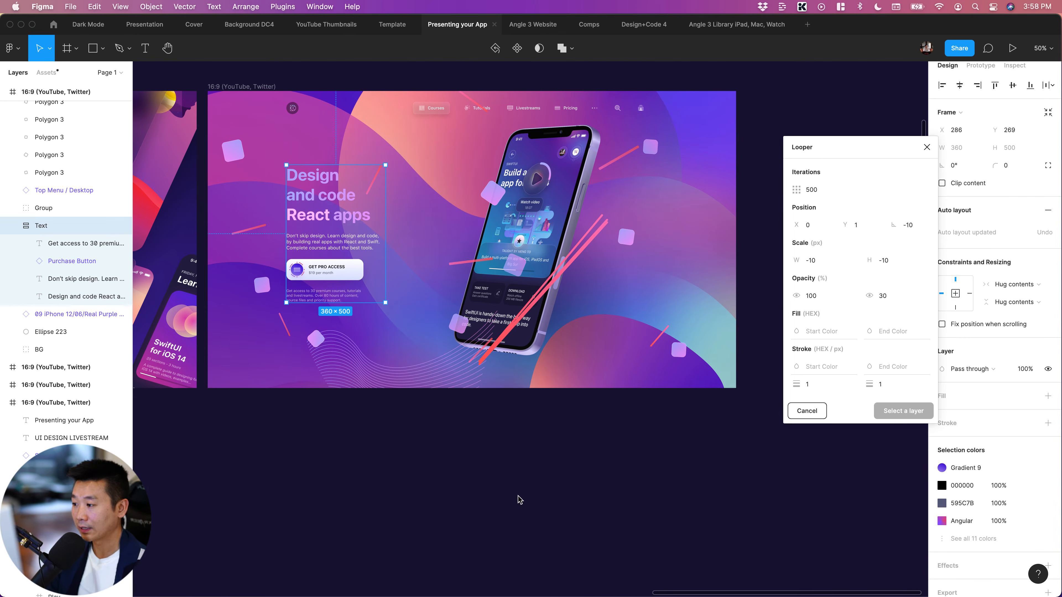
pyautogui.click(404, 475)
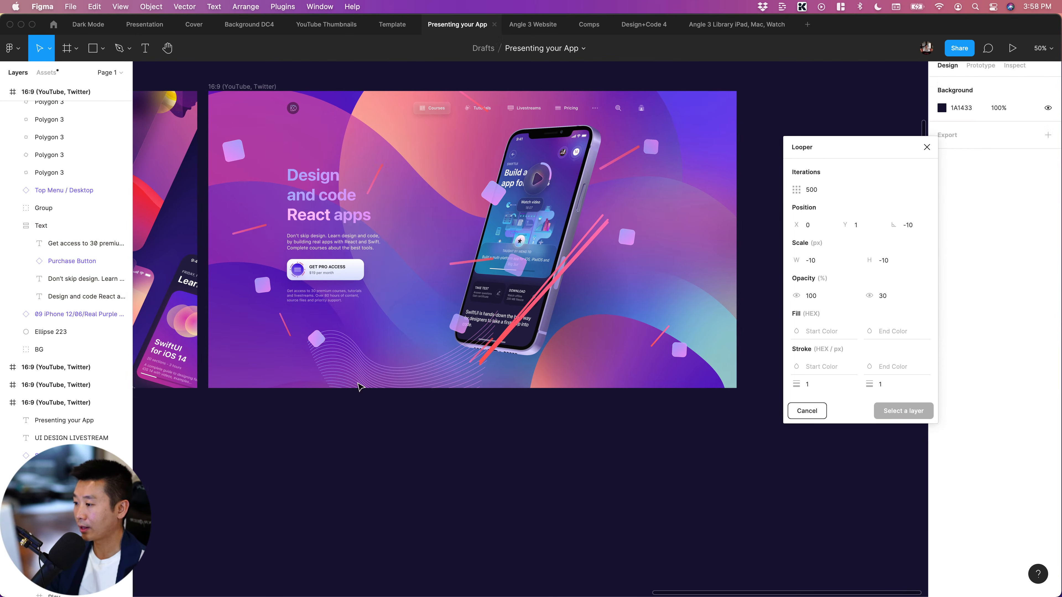
# Delete all the long red diagonal lines crossing the lower part of the phone and close Looper
pyautogui.click(442, 466)
pyautogui.scroll(3, 439, 466)
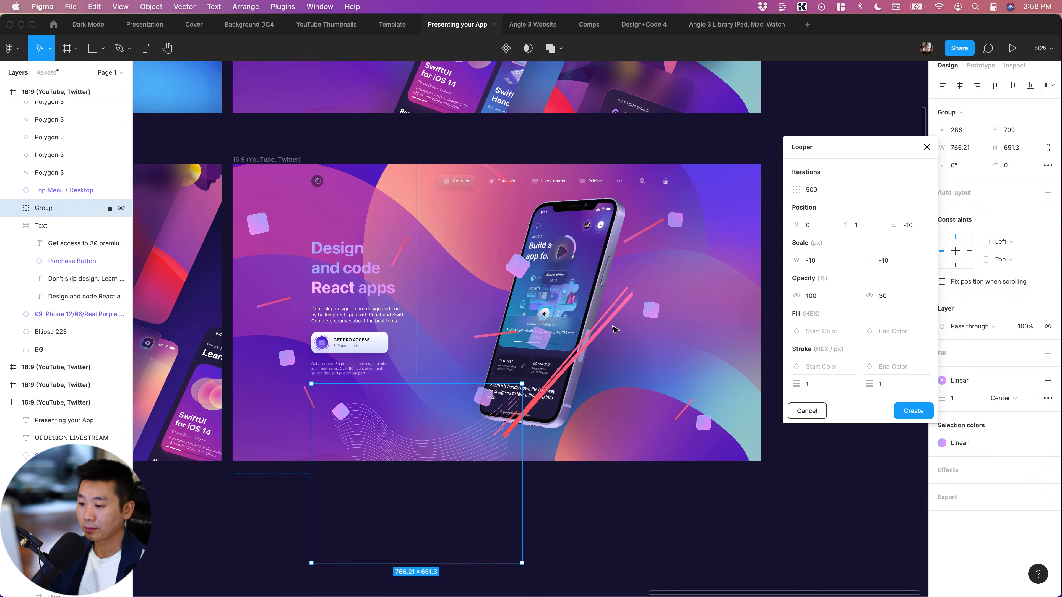
pyautogui.click(634, 520)
pyautogui.click(610, 310)
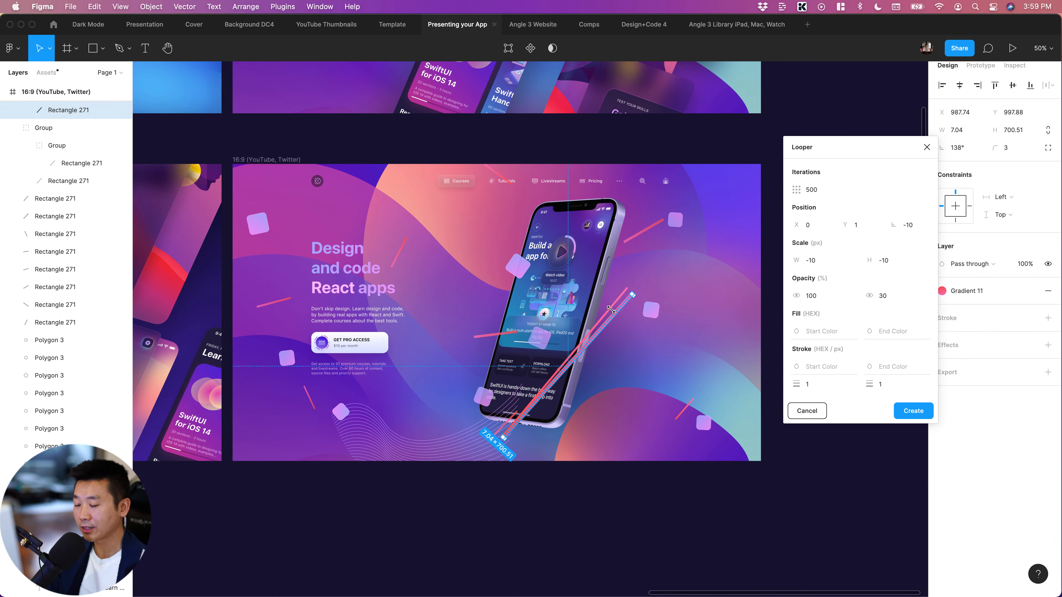
pyautogui.keyDown('shift'); pyautogui.click(610, 309); pyautogui.keyUp('shift')
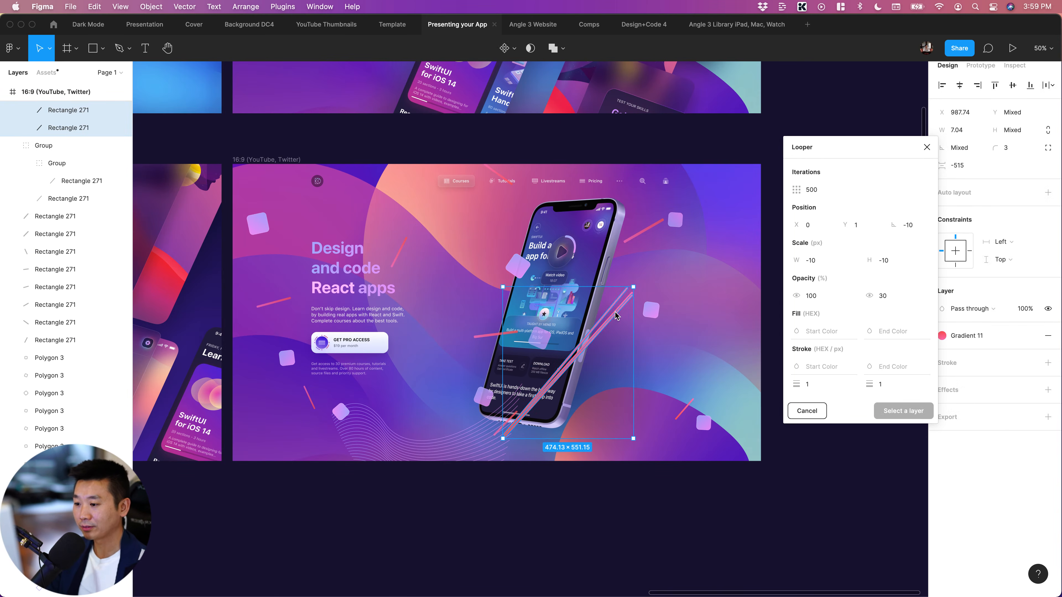
pyautogui.press('Delete')
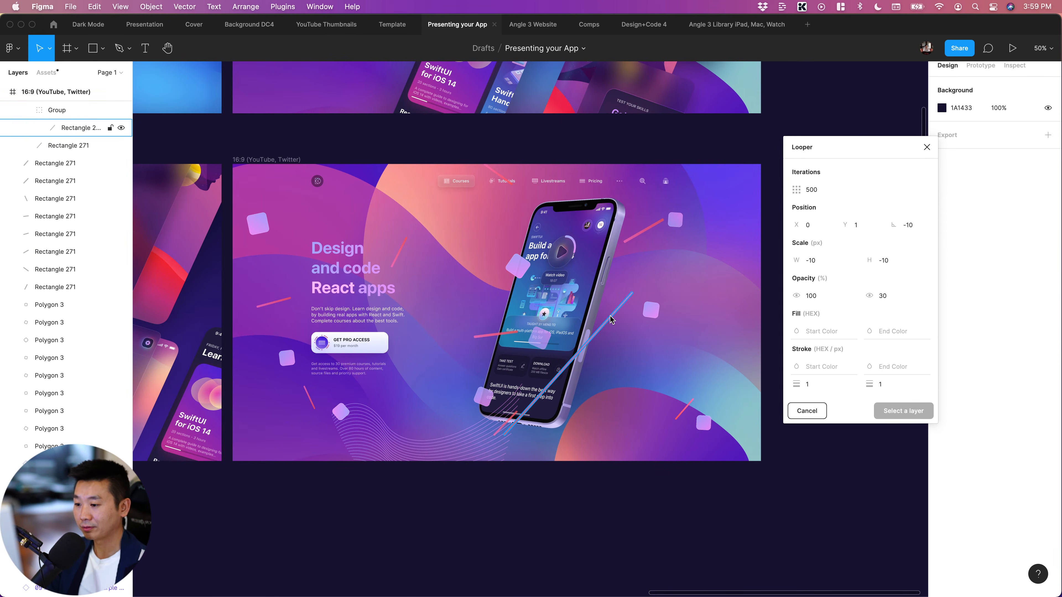
pyautogui.click(611, 320)
pyautogui.press('Delete')
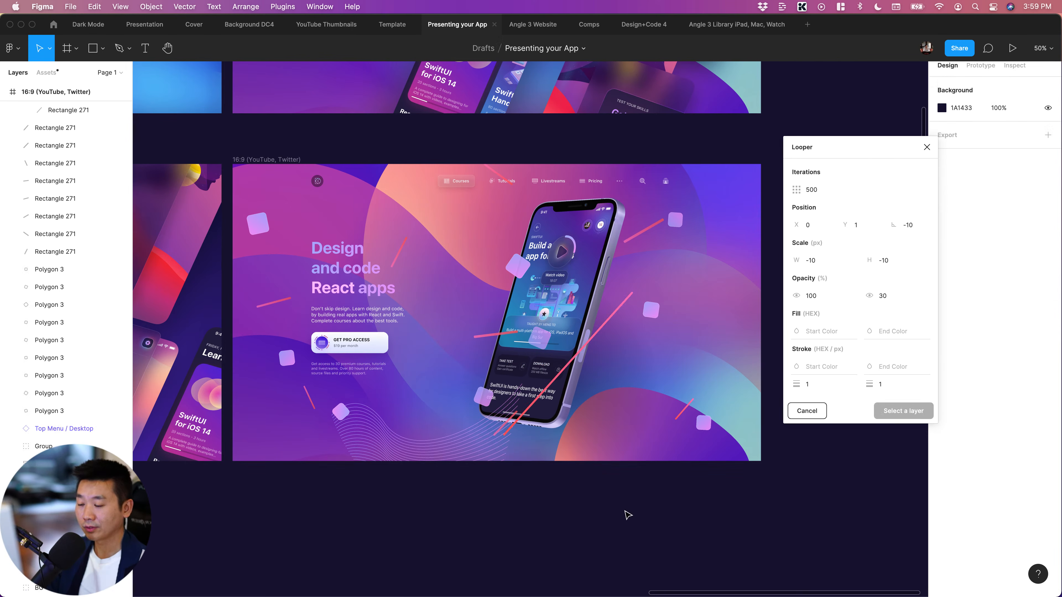
pyautogui.click(610, 315)
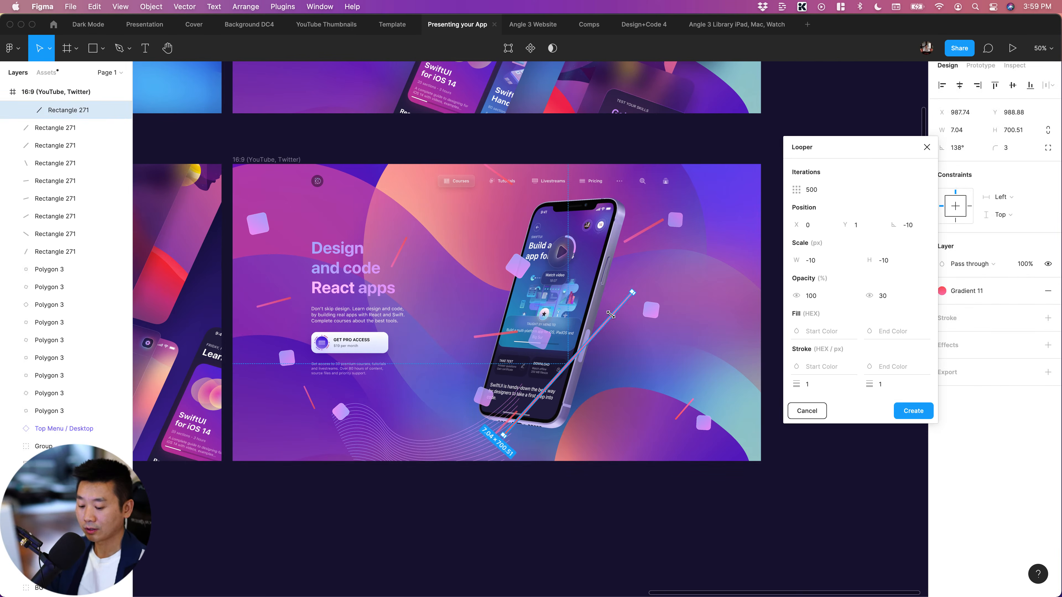
pyautogui.press('Delete')
pyautogui.hscroll(3, 778, 538)
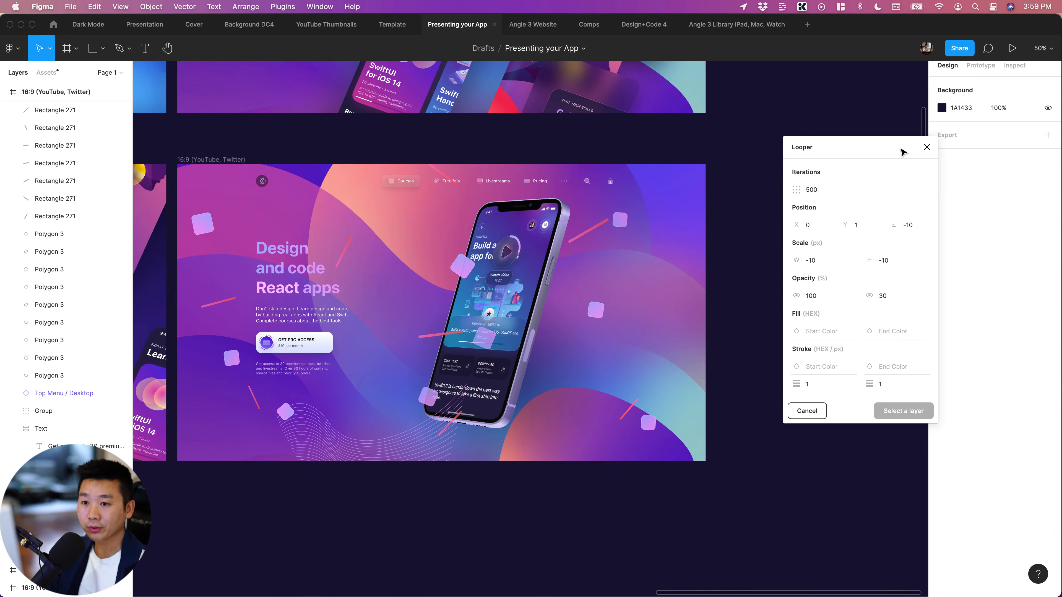
pyautogui.click(927, 148)
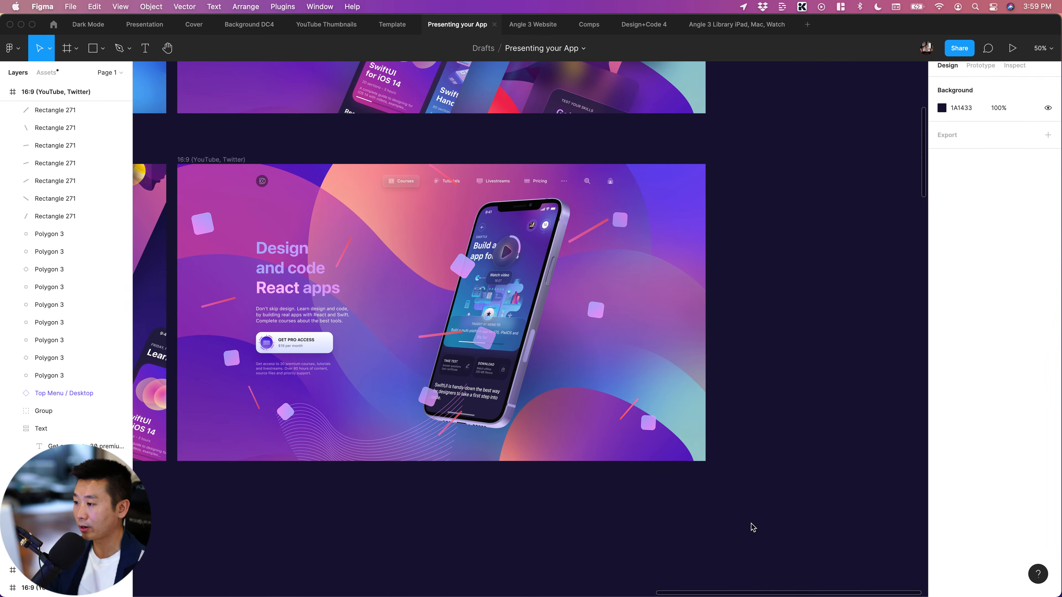
pyautogui.hscroll(4, 771, 534)
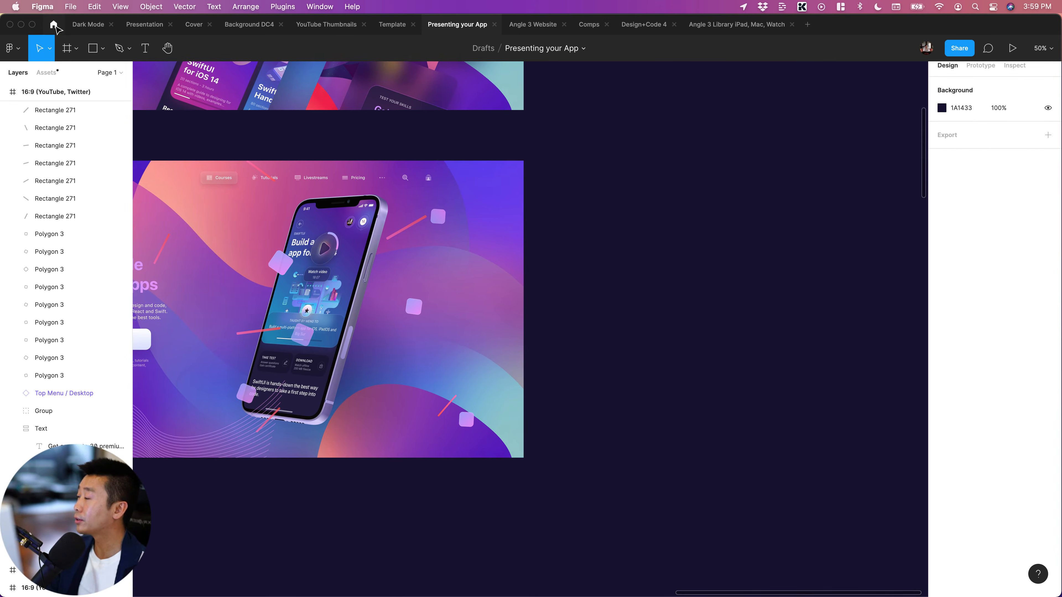
# Search the Figma Community plugins for "waves" and for "blobs"
pyautogui.click(55, 25)
pyautogui.click(208, 48)
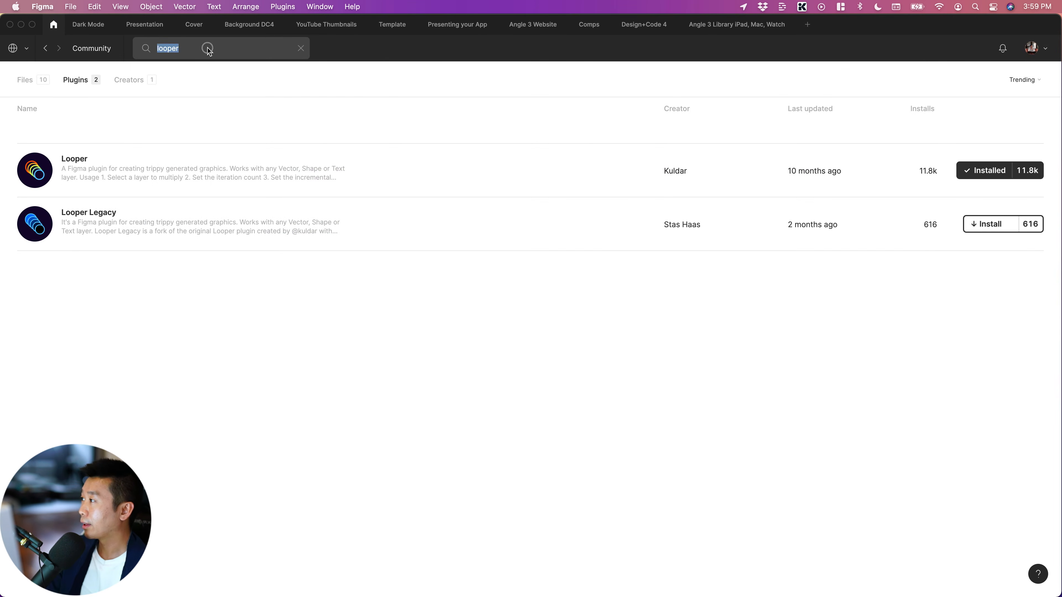
pyautogui.press('BackSpace')
pyautogui.press('BackSpace')
pyautogui.press('BackSpace')
pyautogui.write('waves')
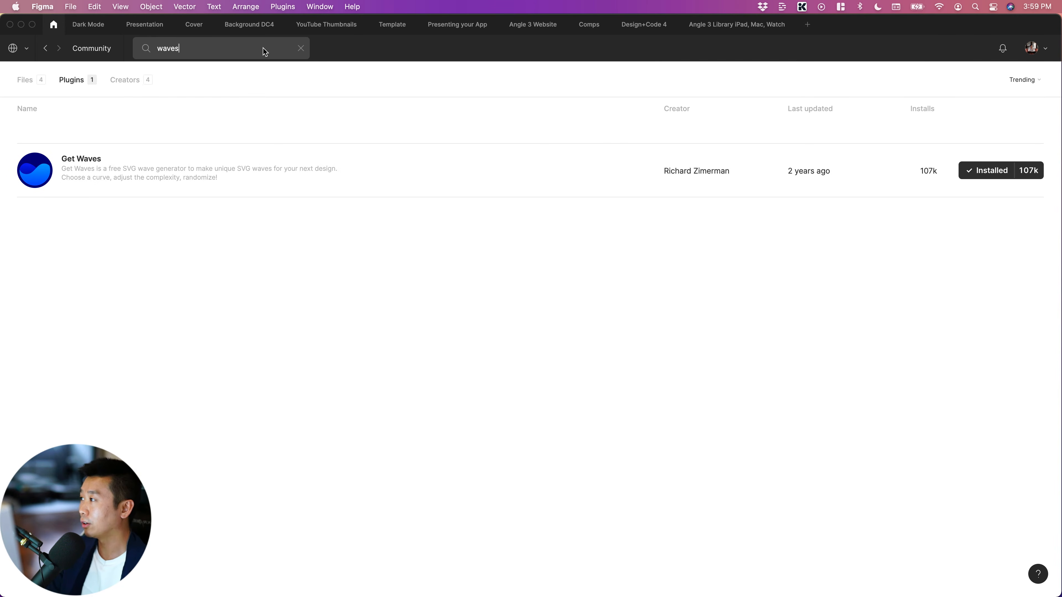
pyautogui.click(221, 48)
pyautogui.write('blobs')
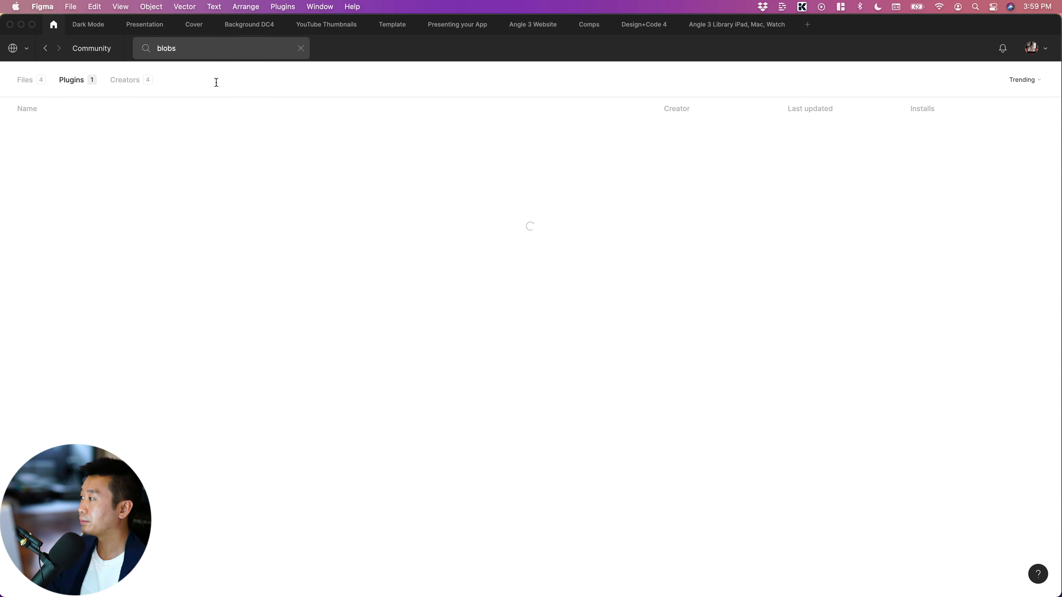
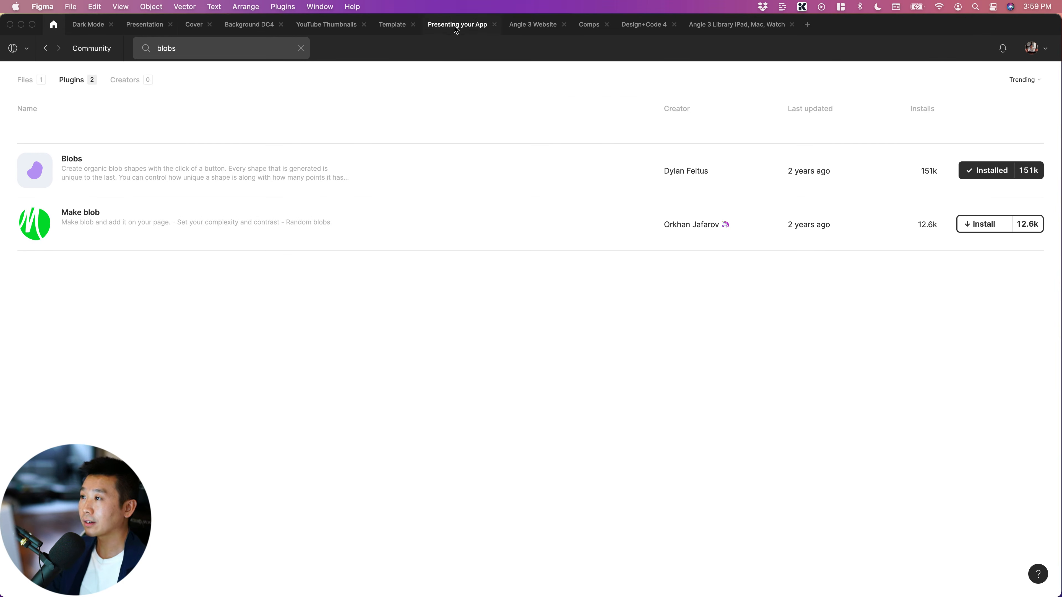
# Run the Blobs plugin in the Presenting your App file, with empty canvas beside the phone mockup frame in view
pyautogui.hscroll(3, 595, 268)
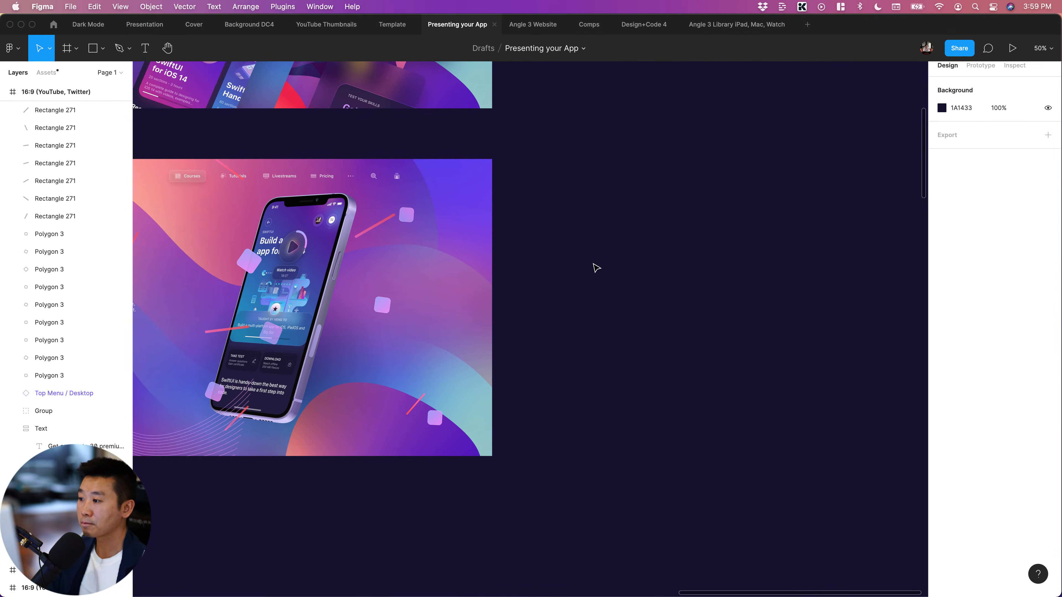
pyautogui.hscroll(2, 612, 272)
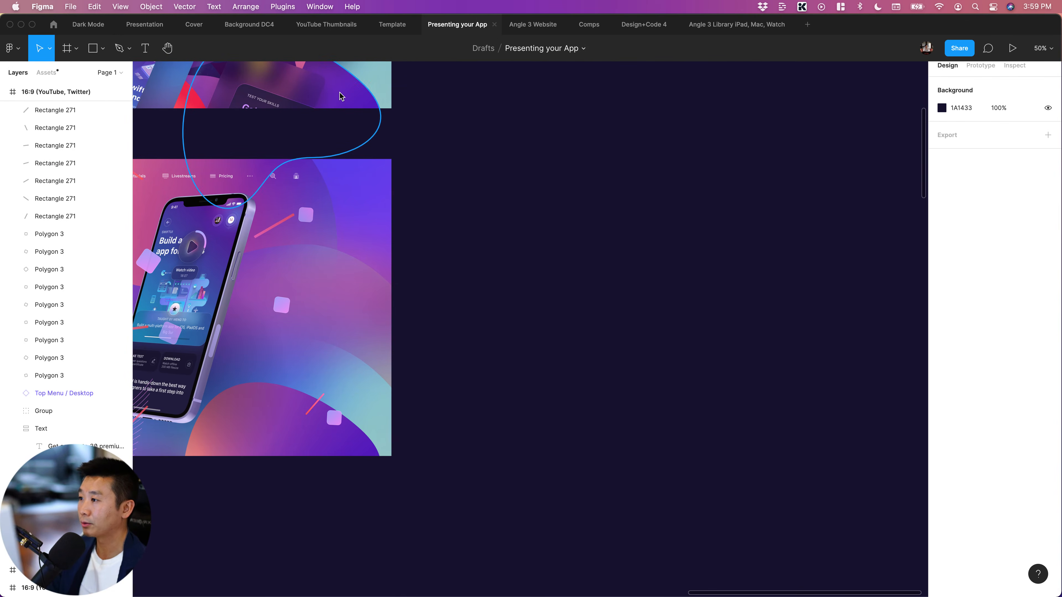
pyautogui.press('super+slash')
pyautogui.write('blob')
pyautogui.press('Return')
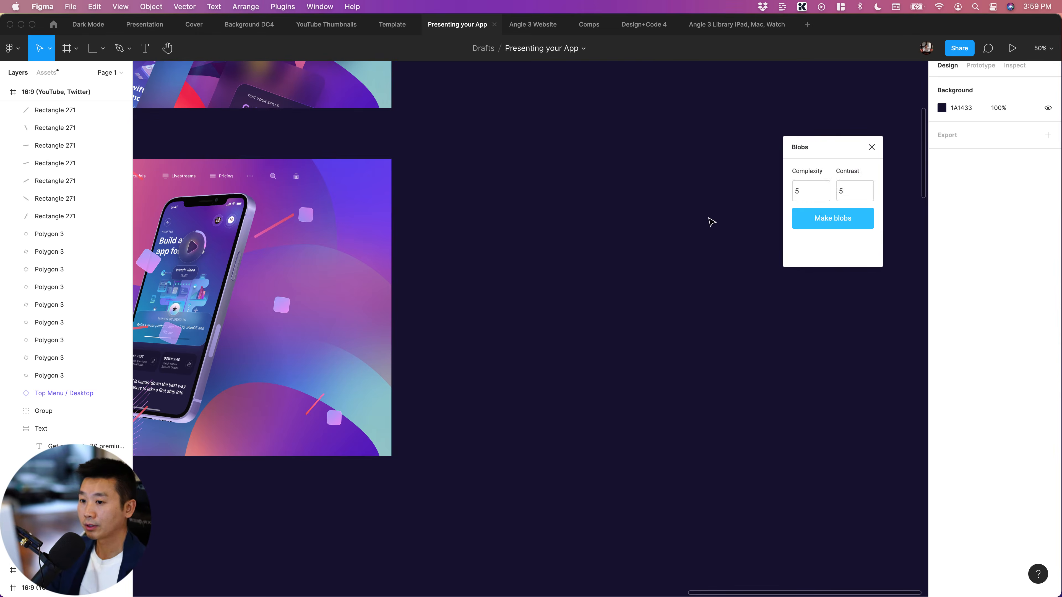
# Generate a blob with complexity 5 and contrast 5, and place it on the empty canvas beside the phone mockup frame
pyautogui.moveTo(832, 136); pyautogui.dragTo(794, 137)
pyautogui.click(785, 193)
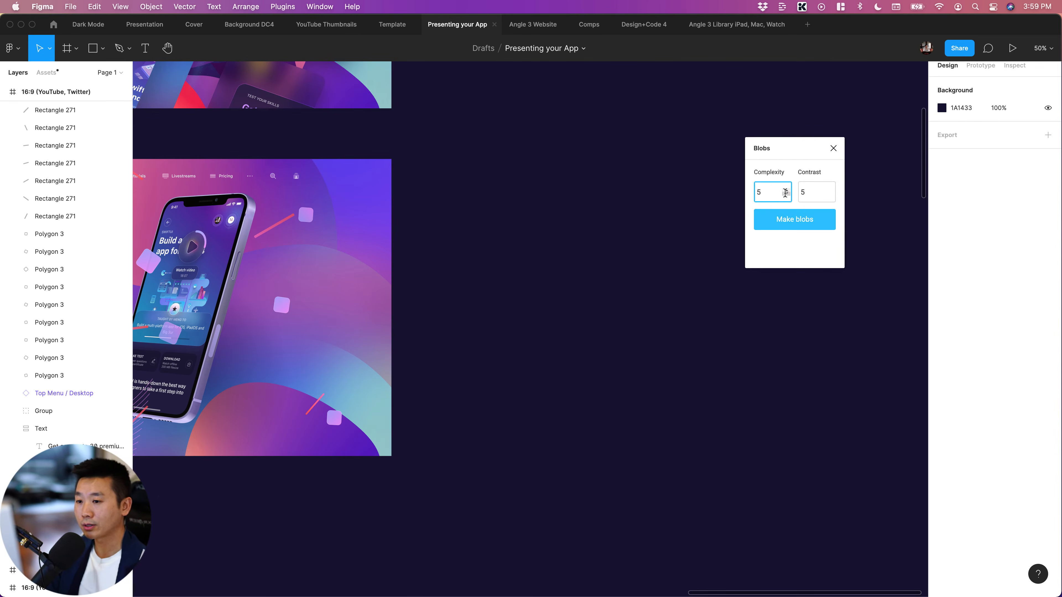
pyautogui.click(801, 195)
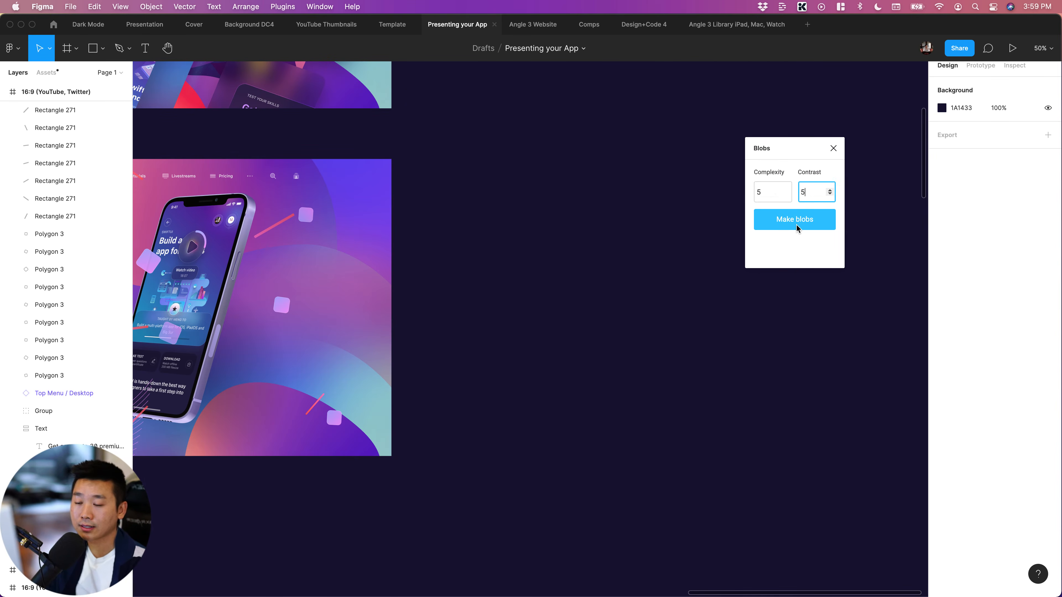
pyautogui.click(797, 228)
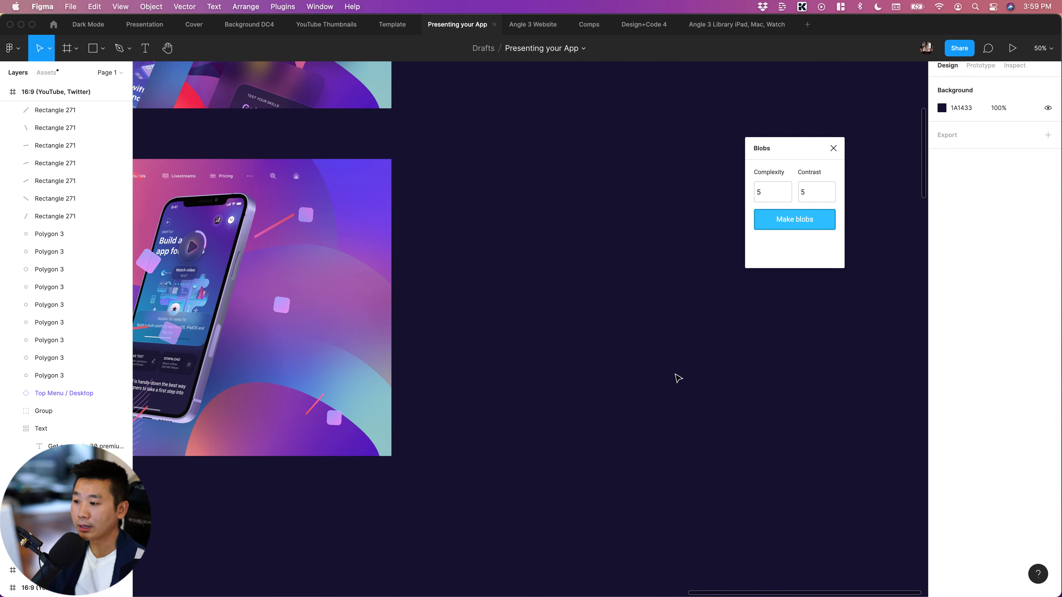
pyautogui.moveTo(663, 379); pyautogui.dragTo(557, 324)
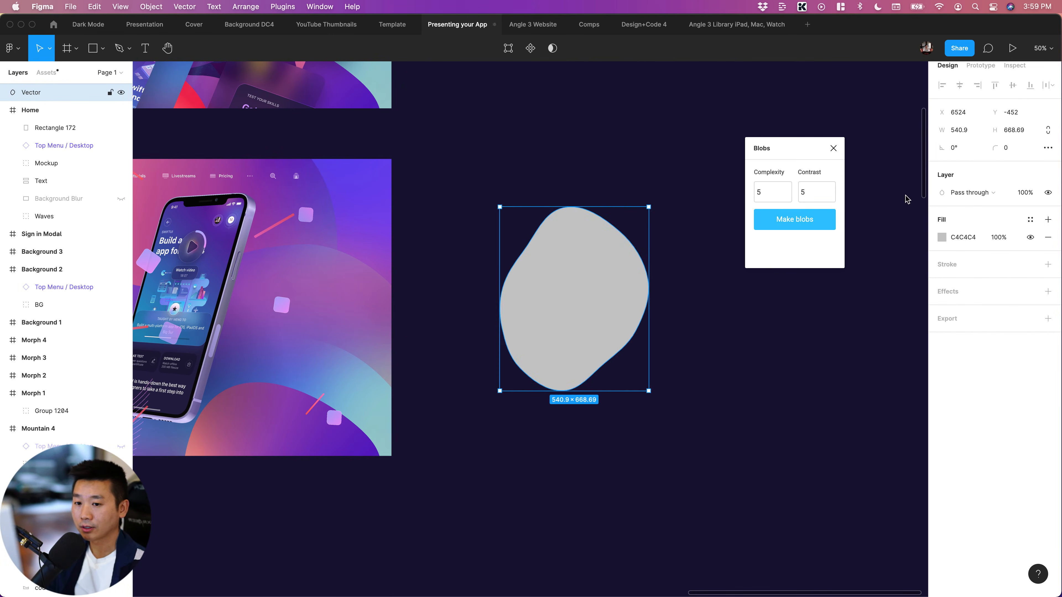
# Copy the angular gradient fill from the Vector 107 background wave and paste it onto the grey blob
pyautogui.click(1031, 221)
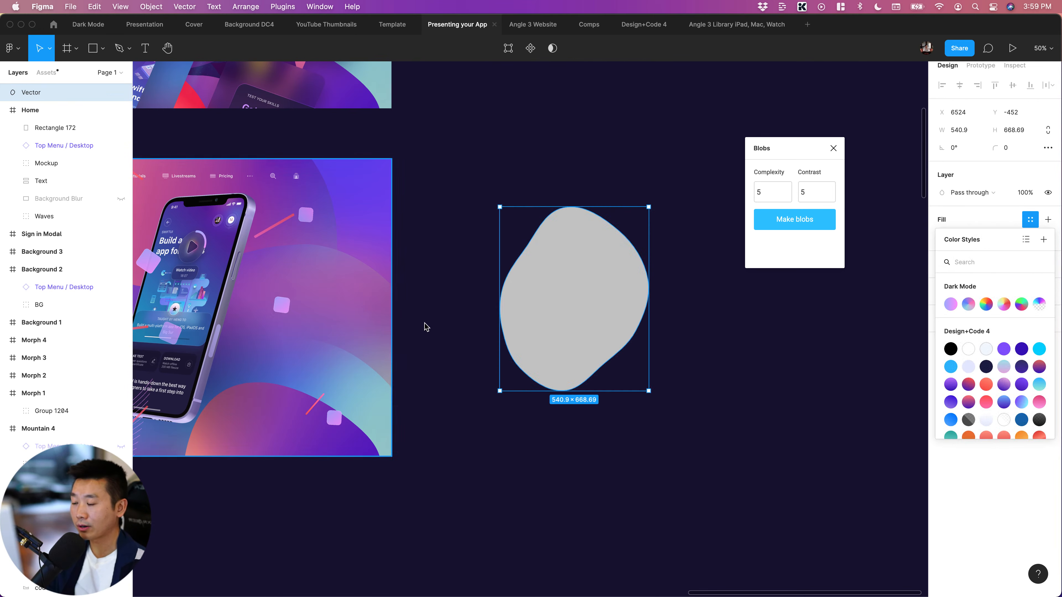
pyautogui.click(452, 332)
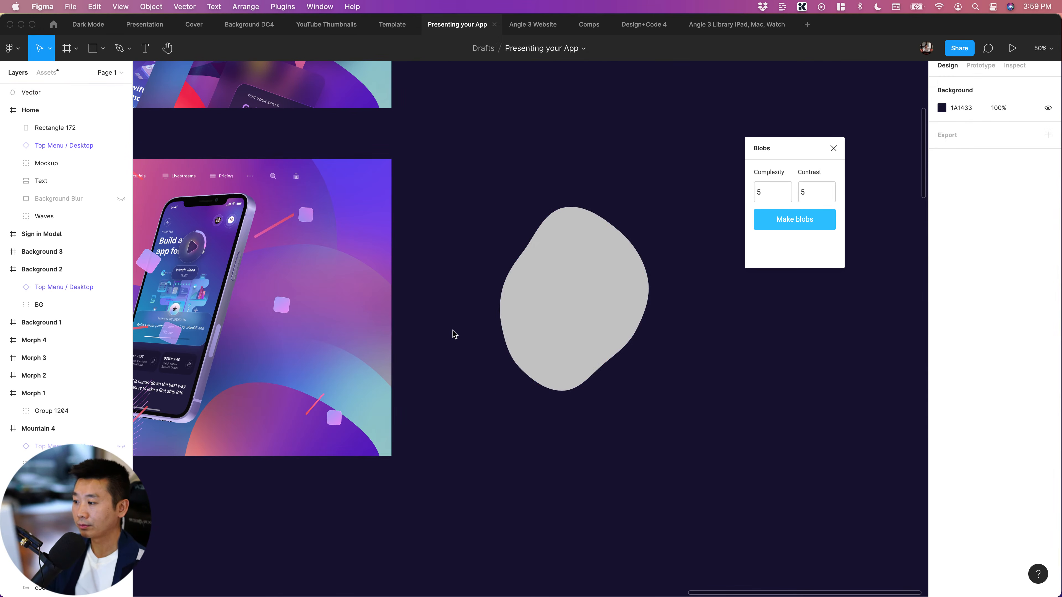
pyautogui.keyDown('super'); pyautogui.click(349, 292); pyautogui.keyUp('super')
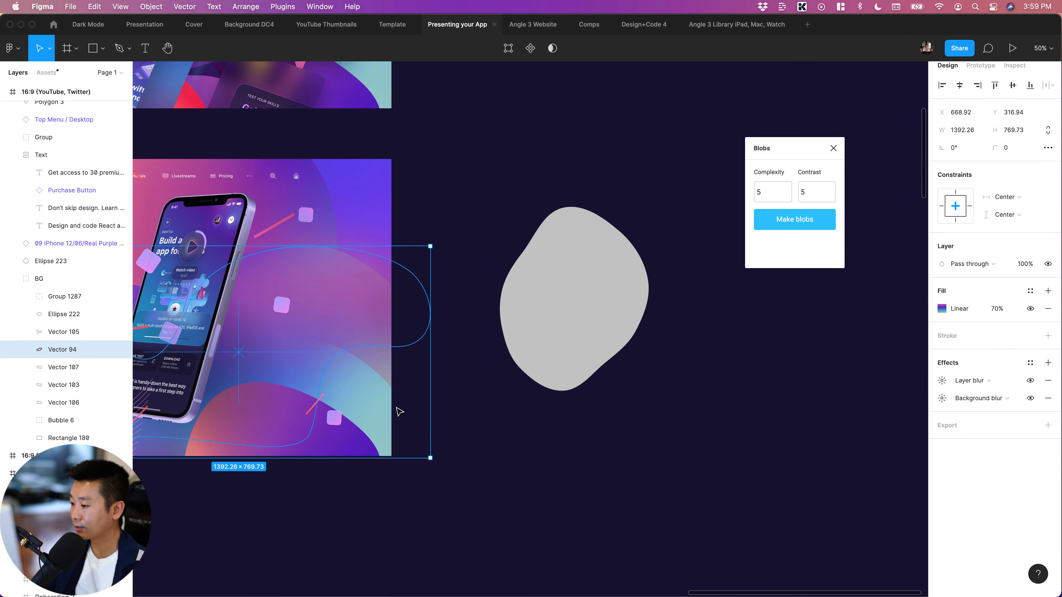
pyautogui.press('Tab')
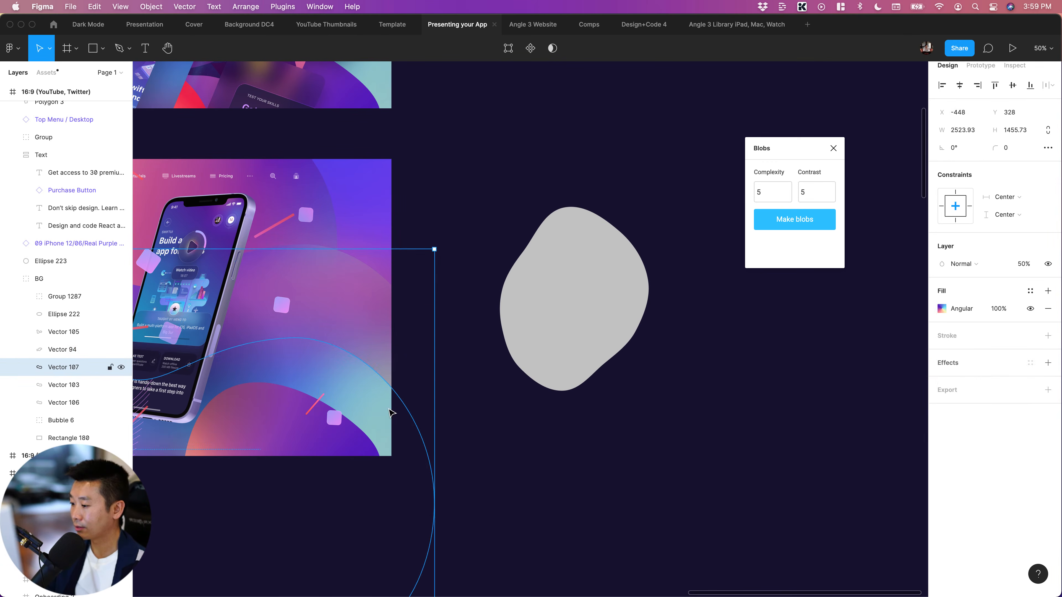
pyautogui.click(932, 311)
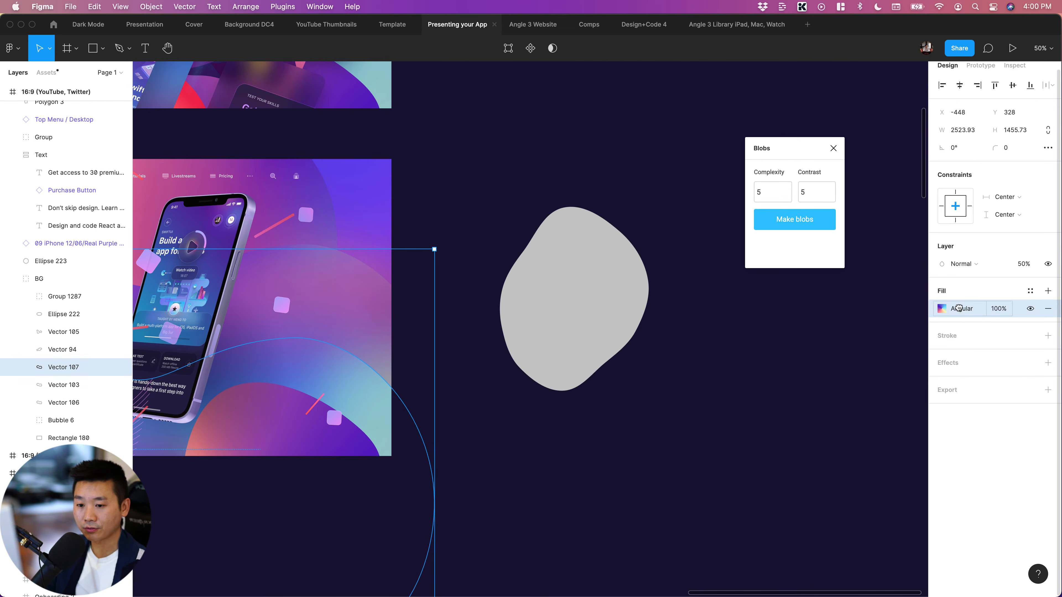
pyautogui.click(590, 301)
pyautogui.hotkey('ctrl', 'v')
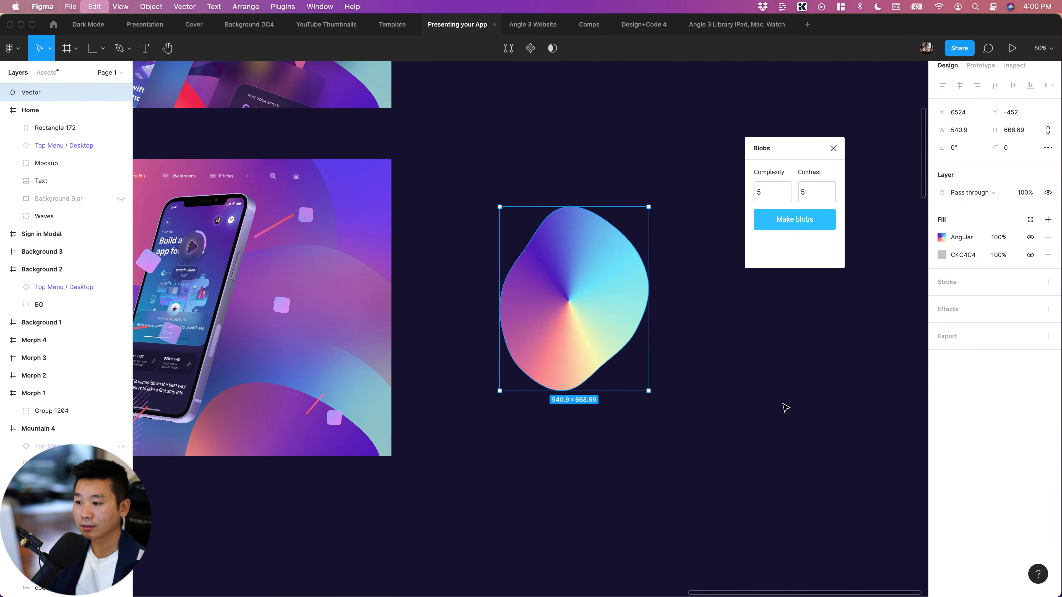
pyautogui.click(784, 408)
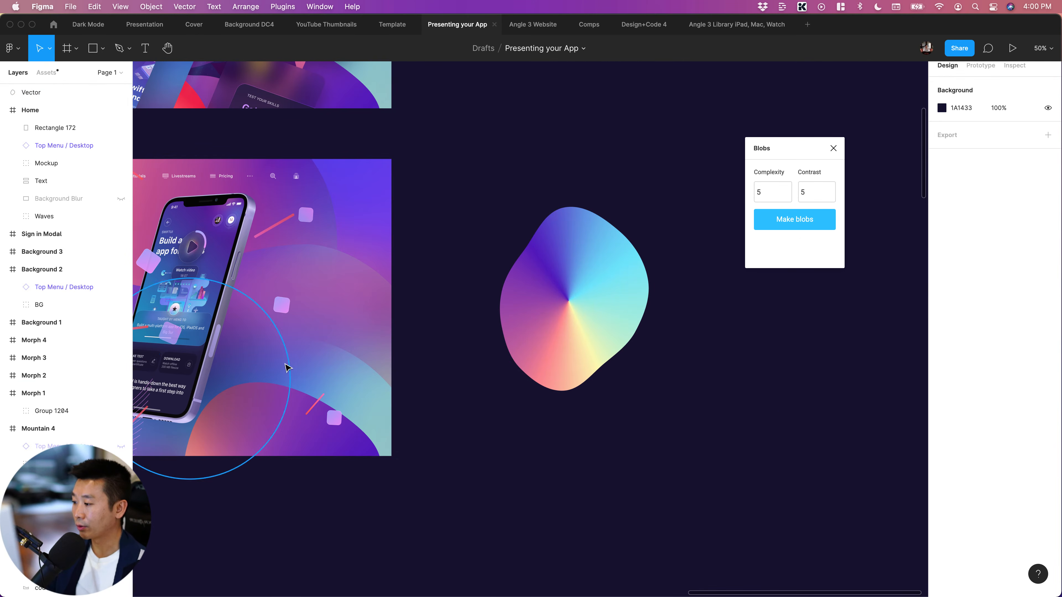
pyautogui.click(289, 368)
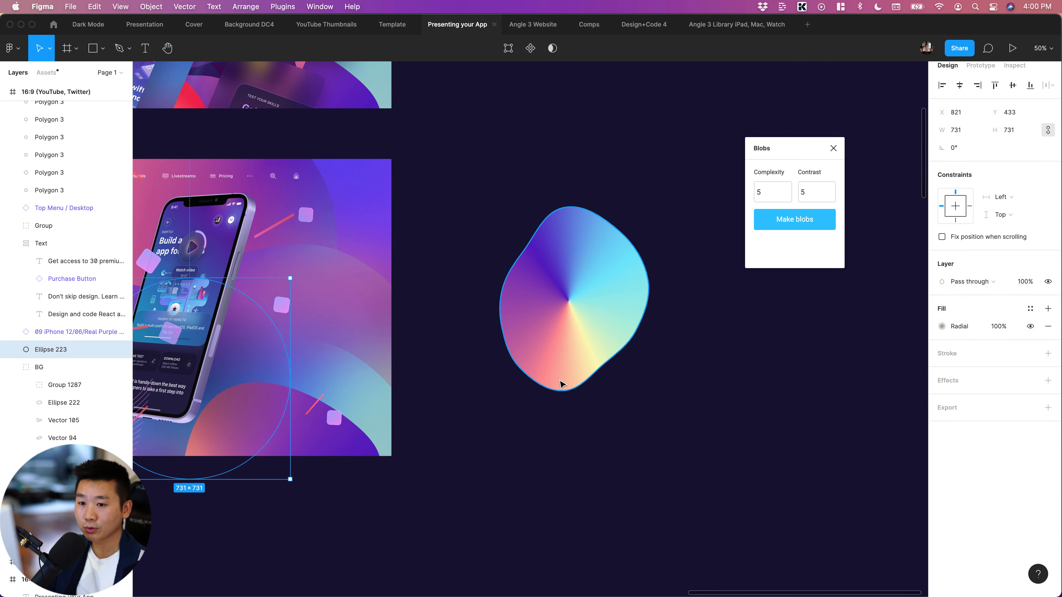
pyautogui.click(608, 346)
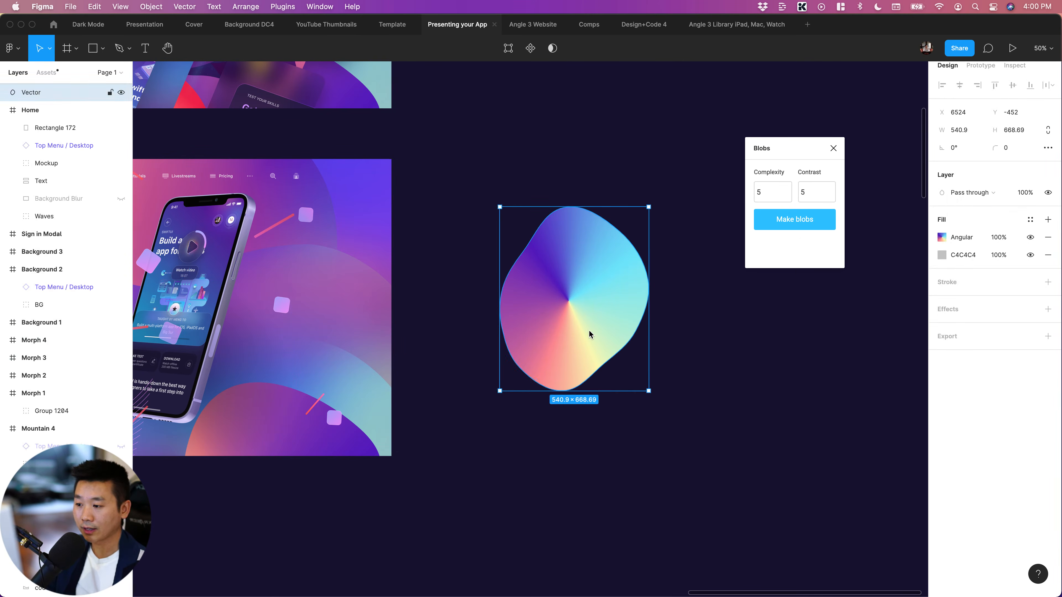
pyautogui.hotkey('ctrl', 'v')
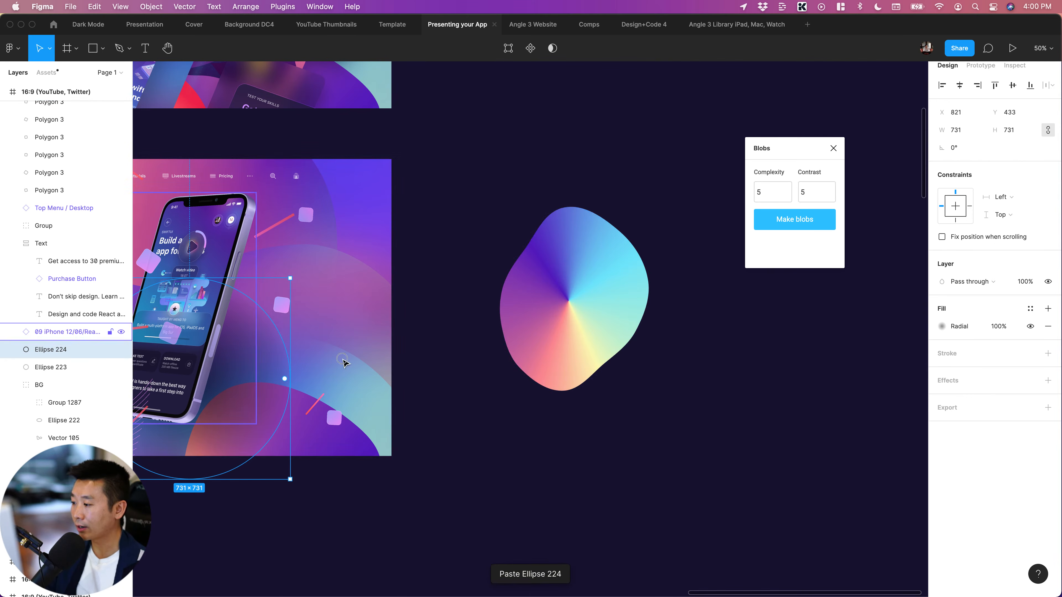
pyautogui.moveTo(279, 366); pyautogui.dragTo(456, 376)
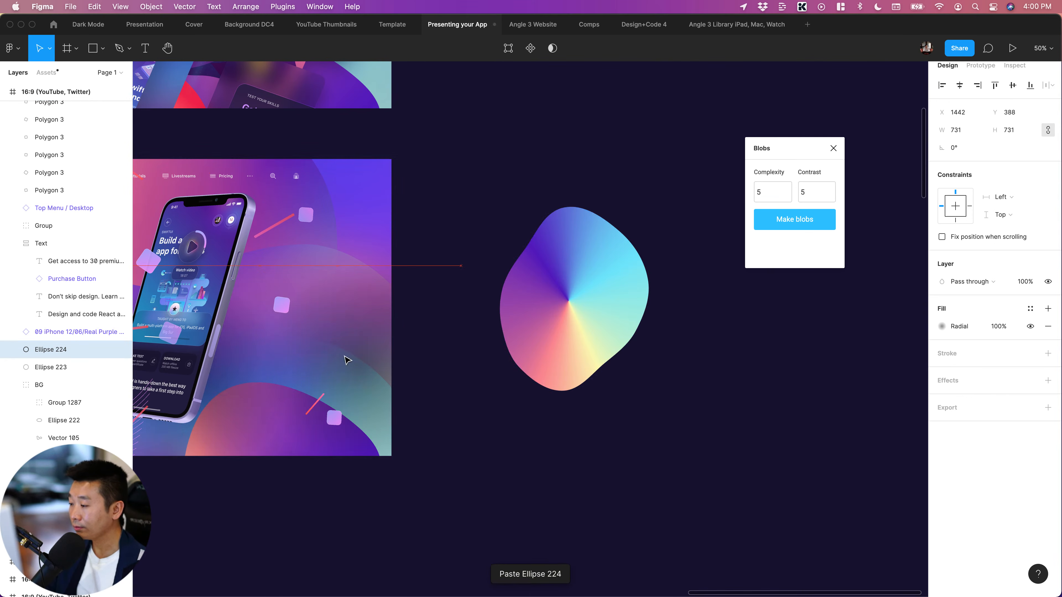
pyautogui.click(461, 386)
pyautogui.click(345, 362)
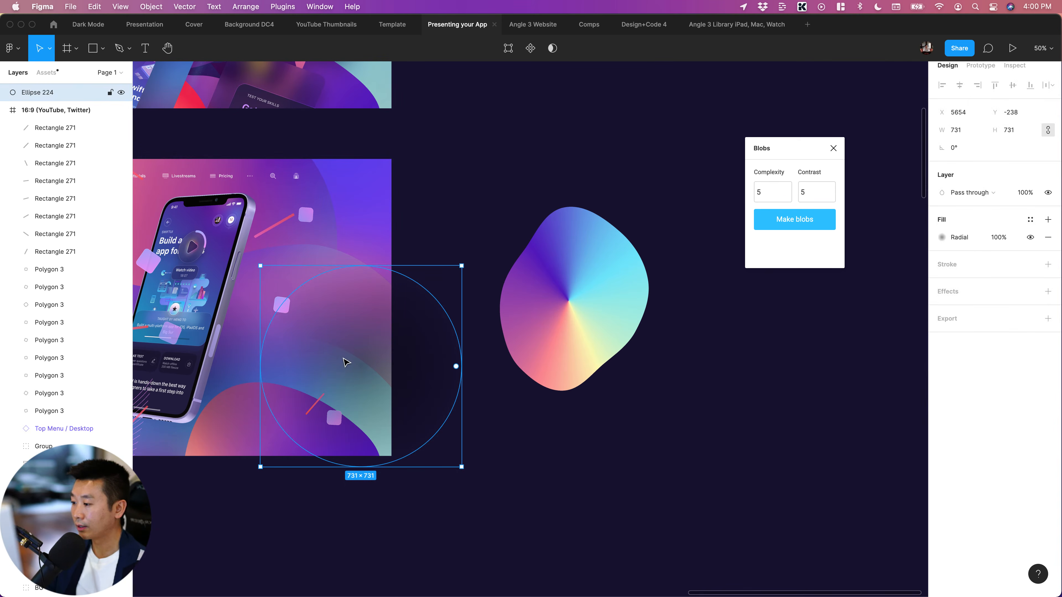
pyautogui.press('Delete')
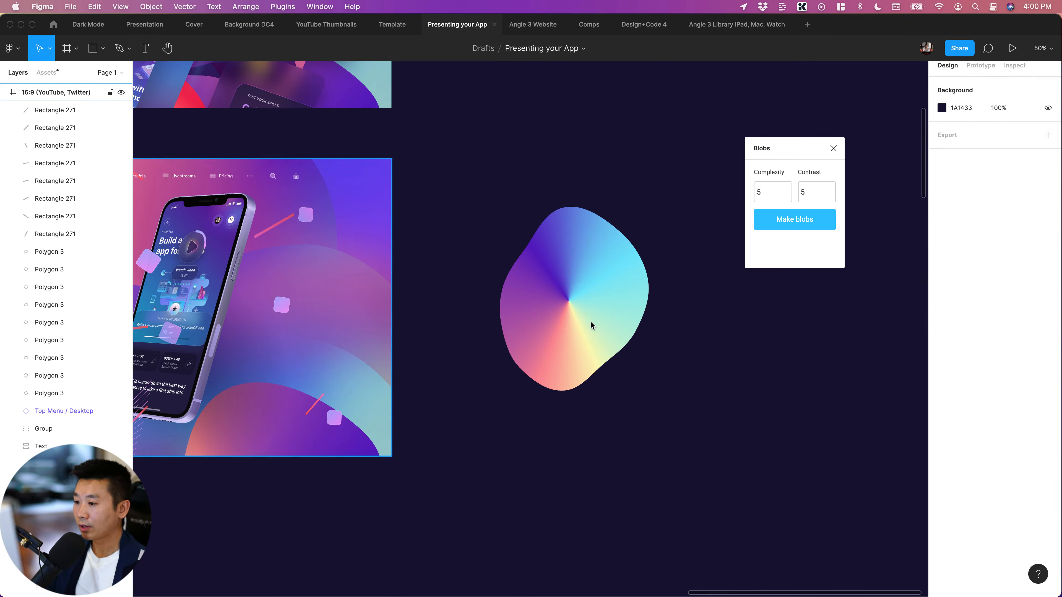
# Duplicate the gradient blob and scale the copy down around its centre to about 405 × 501
pyautogui.click(602, 314)
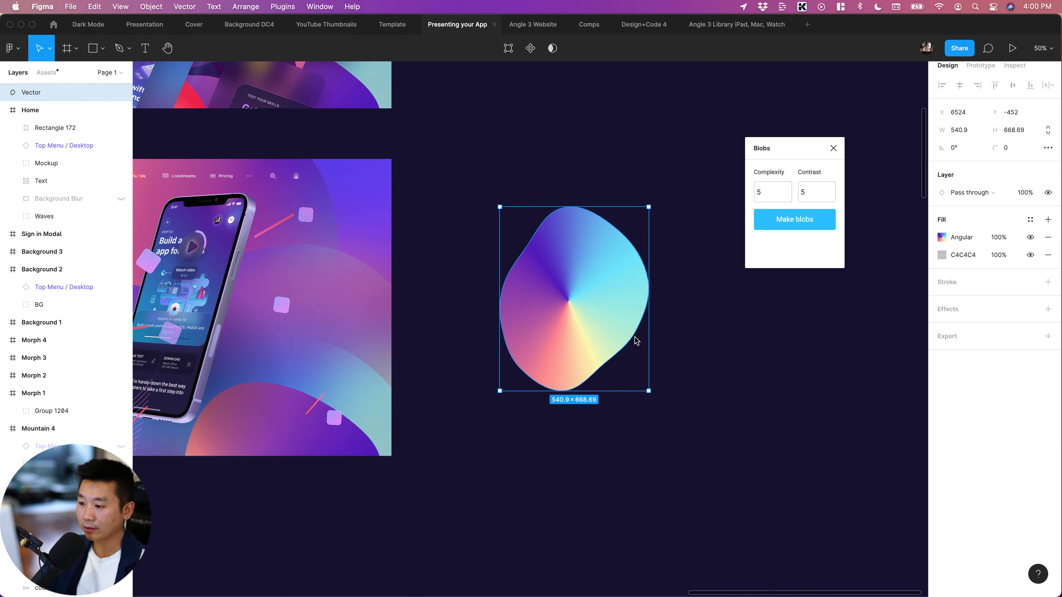
pyautogui.press('super+d')
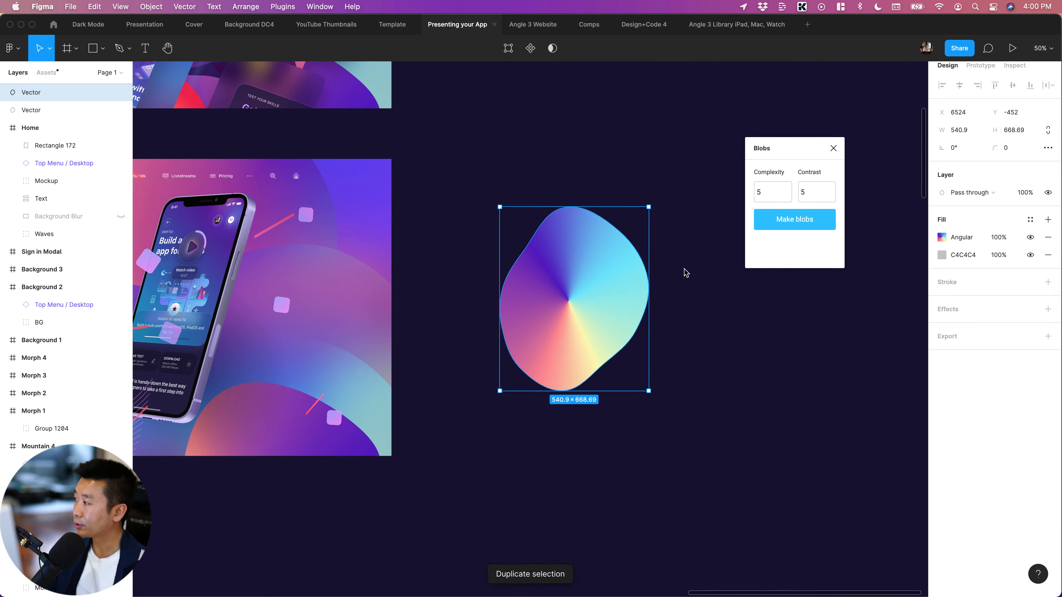
pyautogui.moveTo(649, 208); pyautogui.dragTo(630, 229)
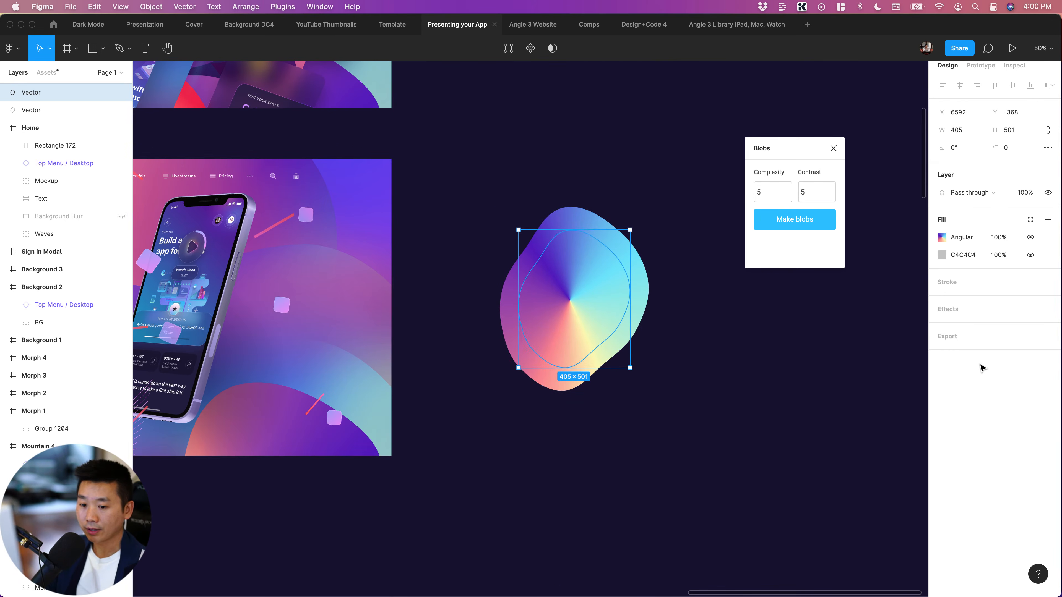
# Add a layer blur effect to the smaller blob copy and set its blur amount to 100
pyautogui.click(1048, 310)
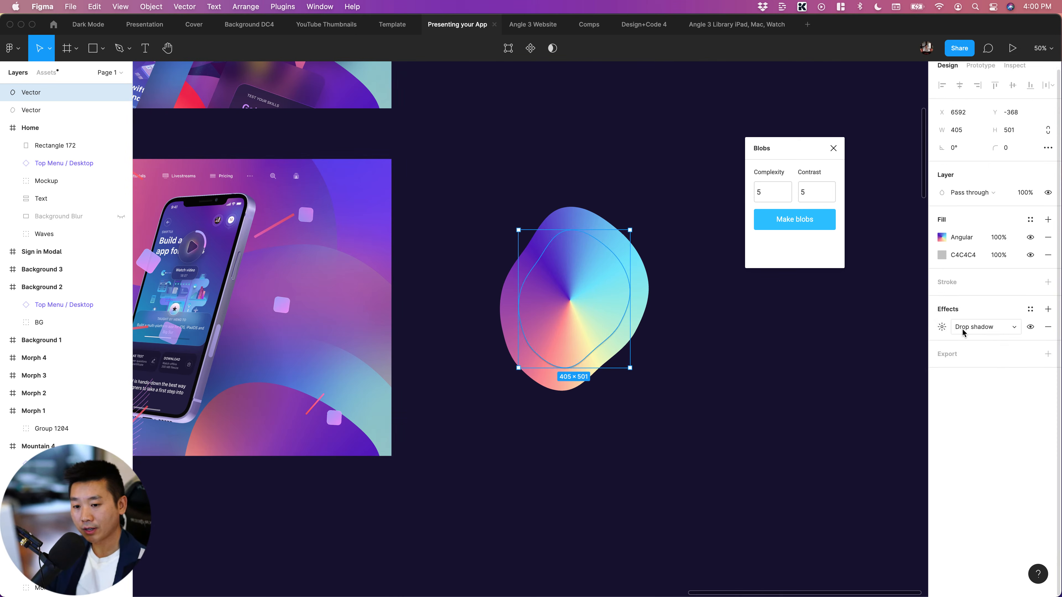
pyautogui.click(963, 329)
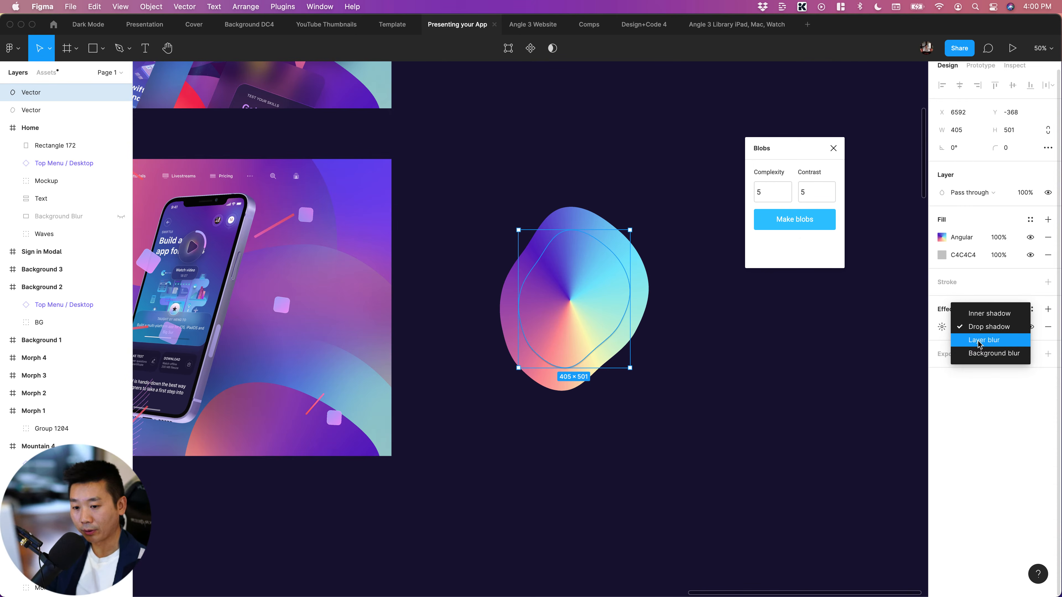
pyautogui.click(954, 335)
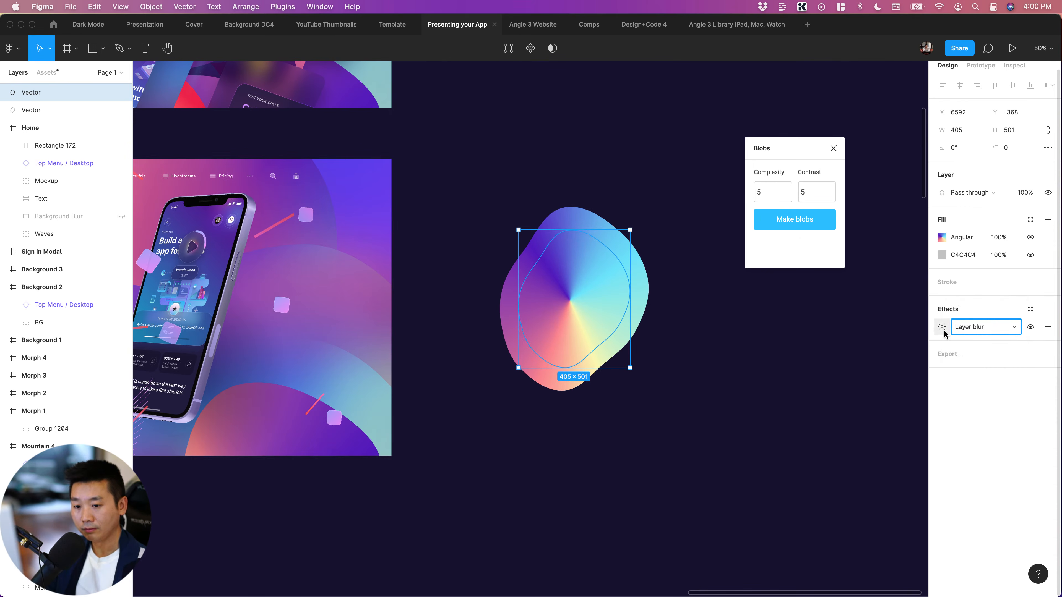
pyautogui.click(943, 331)
pyautogui.write('40')
pyautogui.press('Return')
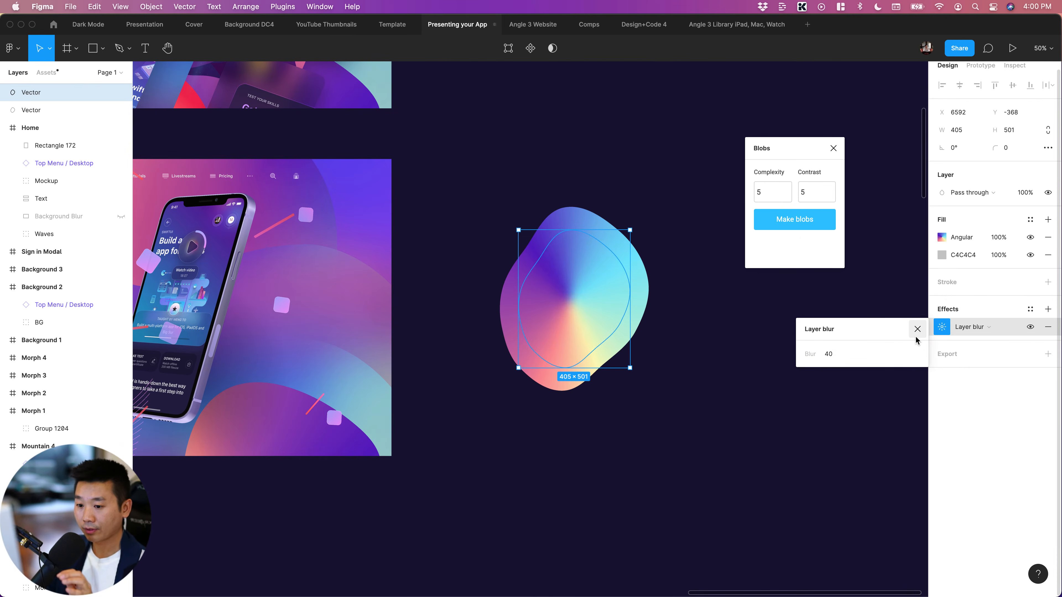
pyautogui.click(836, 354)
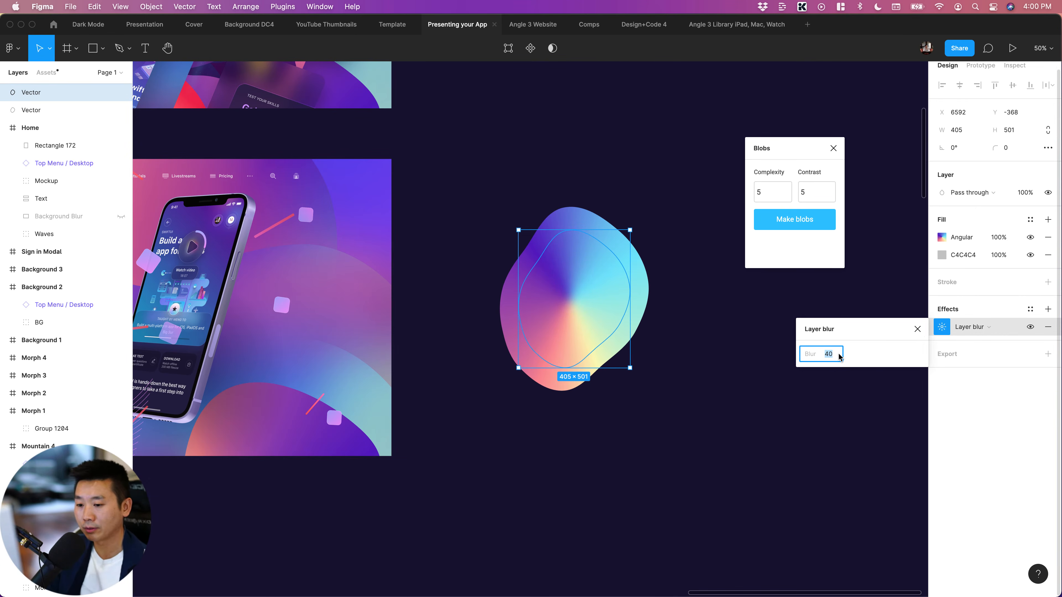
pyautogui.write('100')
pyautogui.press('Return')
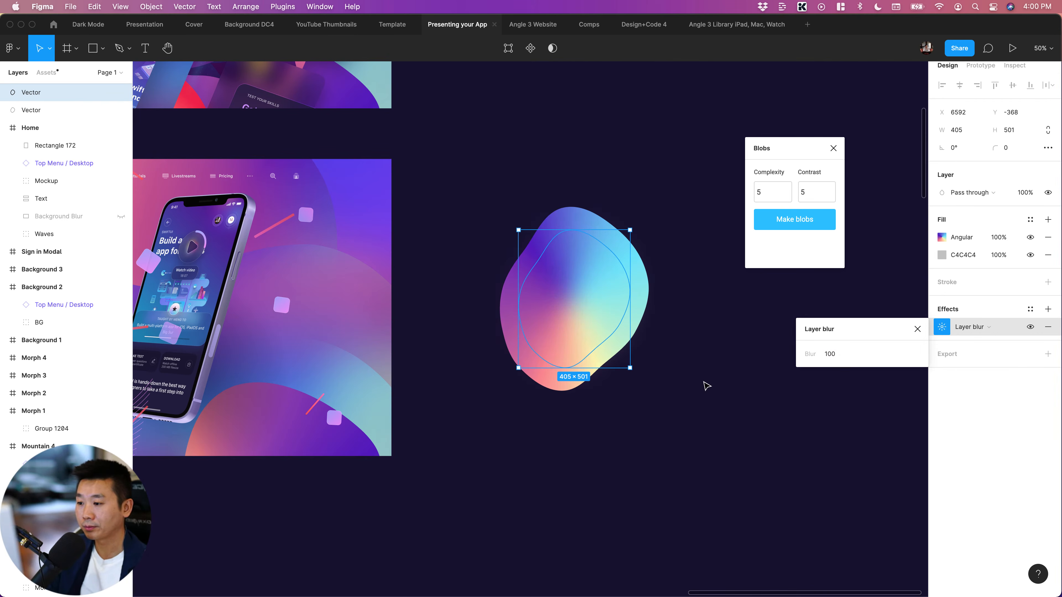
pyautogui.click(707, 386)
# Examine the two stacked gradient blobs and compare them with the wavy background in the neighbouring phone mockup frame
pyautogui.click(579, 272)
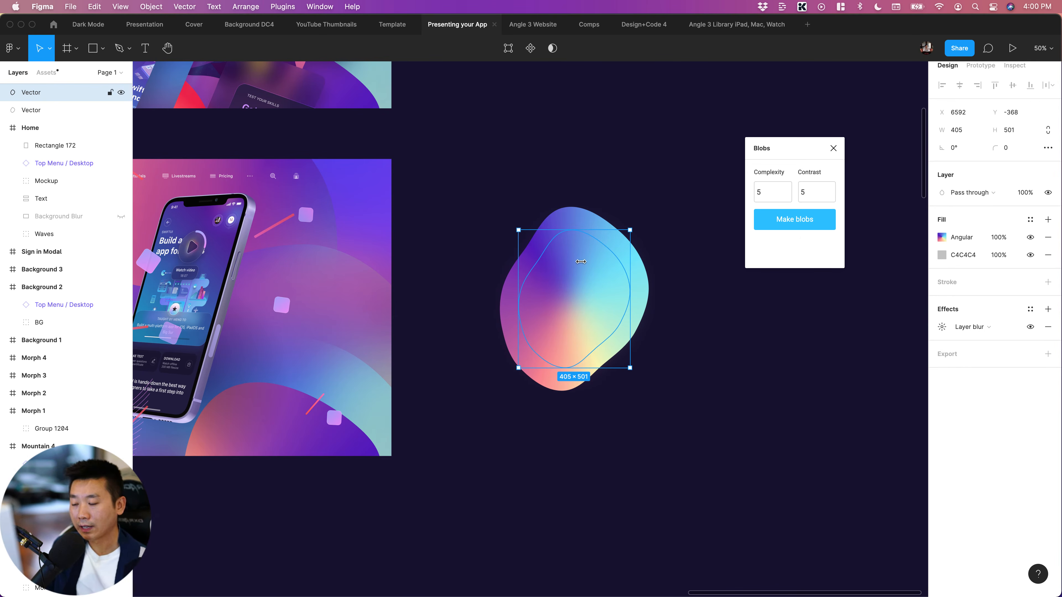
pyautogui.hscroll(1, 580, 287)
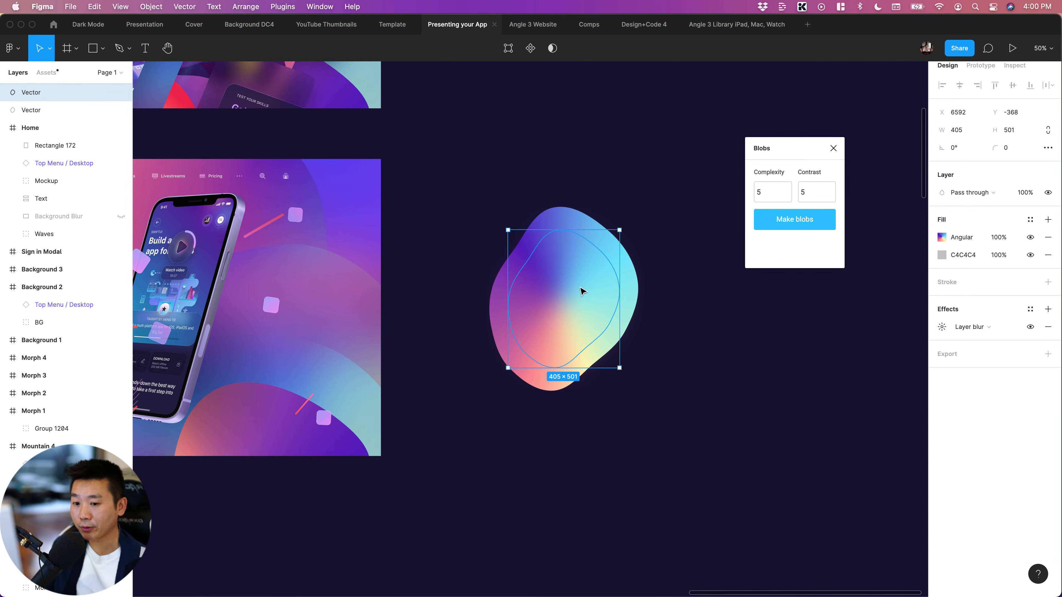
pyautogui.hscroll(-1, 754, 334)
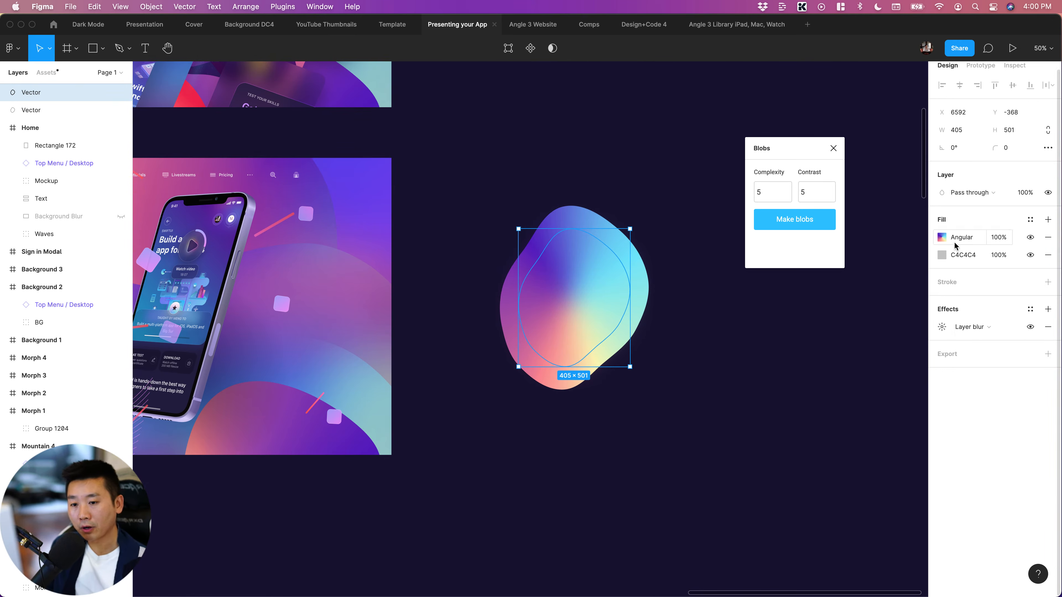
pyautogui.hscroll(2, 695, 471)
pyautogui.moveTo(710, 456); pyautogui.dragTo(481, 268)
pyautogui.hscroll(-5, 544, 326)
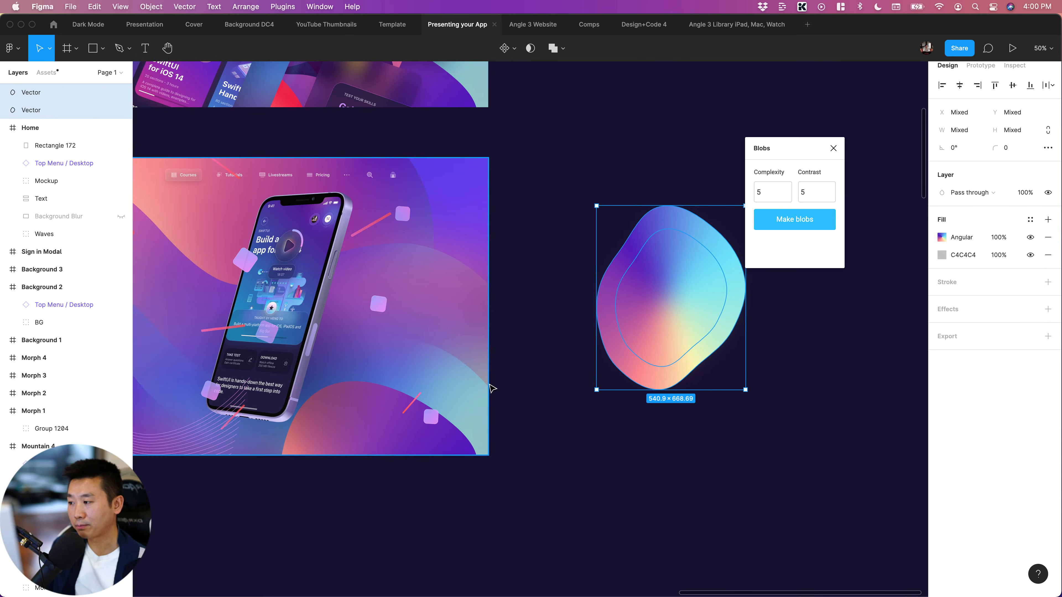
pyautogui.scroll(1, 521, 392)
pyautogui.click(522, 392)
pyautogui.scroll(2, 522, 392)
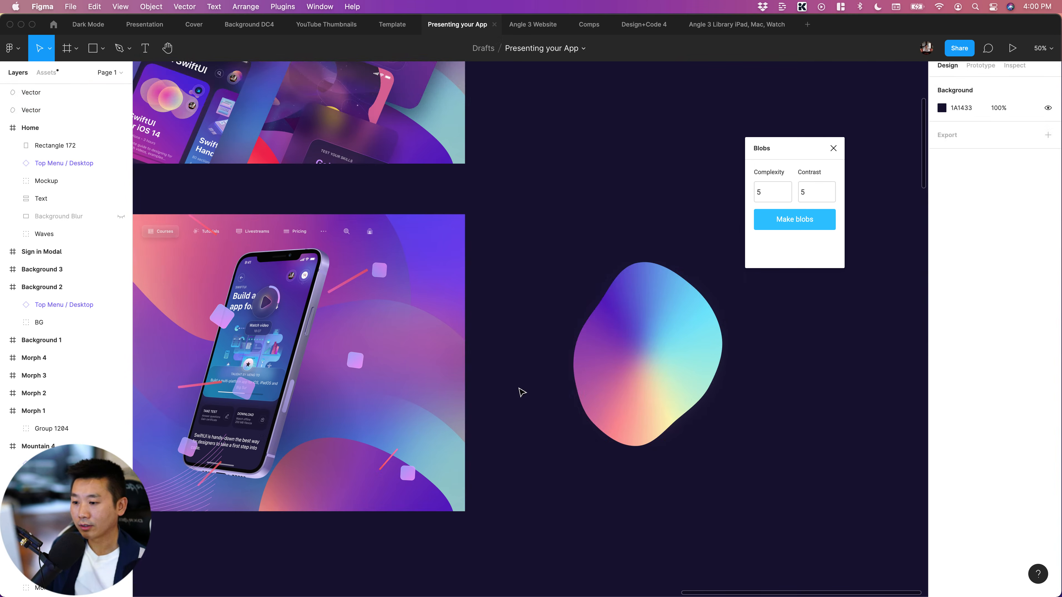
pyautogui.hscroll(5, 521, 391)
pyautogui.scroll(-2, 659, 403)
pyautogui.hscroll(5, 659, 403)
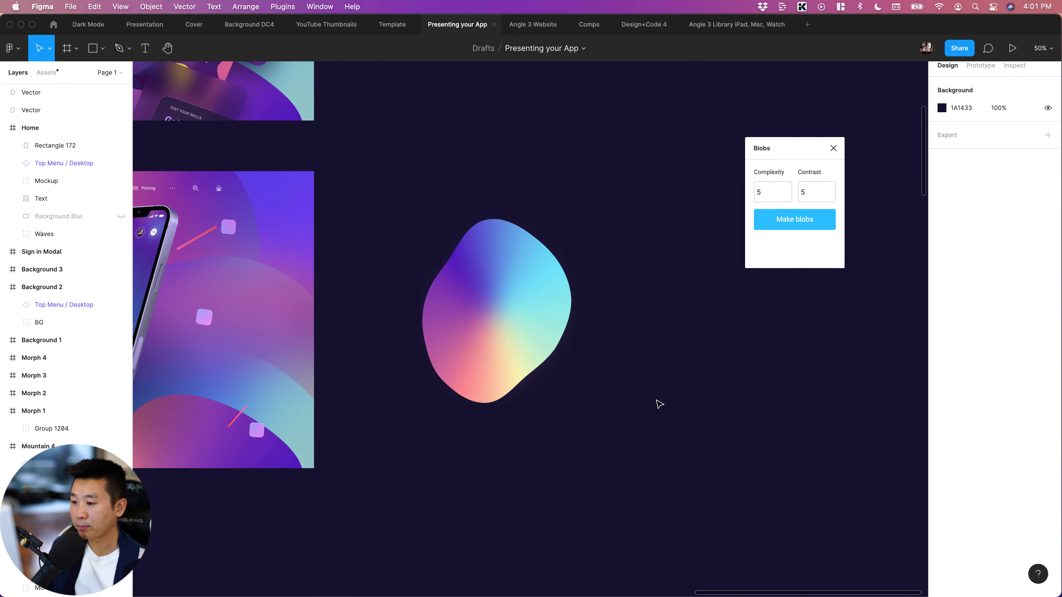
# Close the Blobs plugin and launch the Get Waves plugin, moving its window clear of the gradient blob
pyautogui.hscroll(-5, 662, 404)
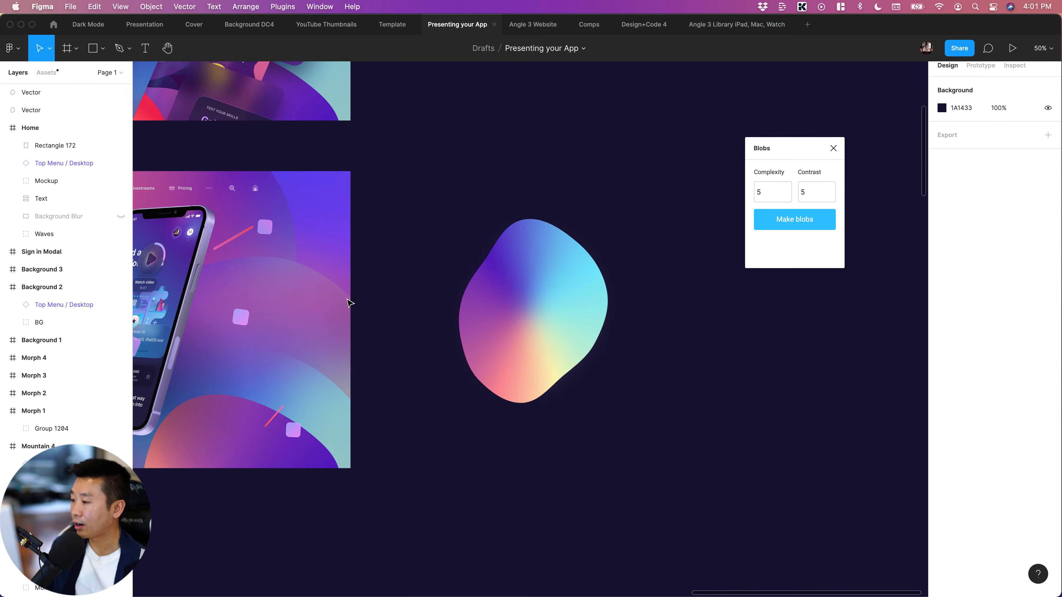
pyautogui.hscroll(3, 457, 327)
pyautogui.click(834, 148)
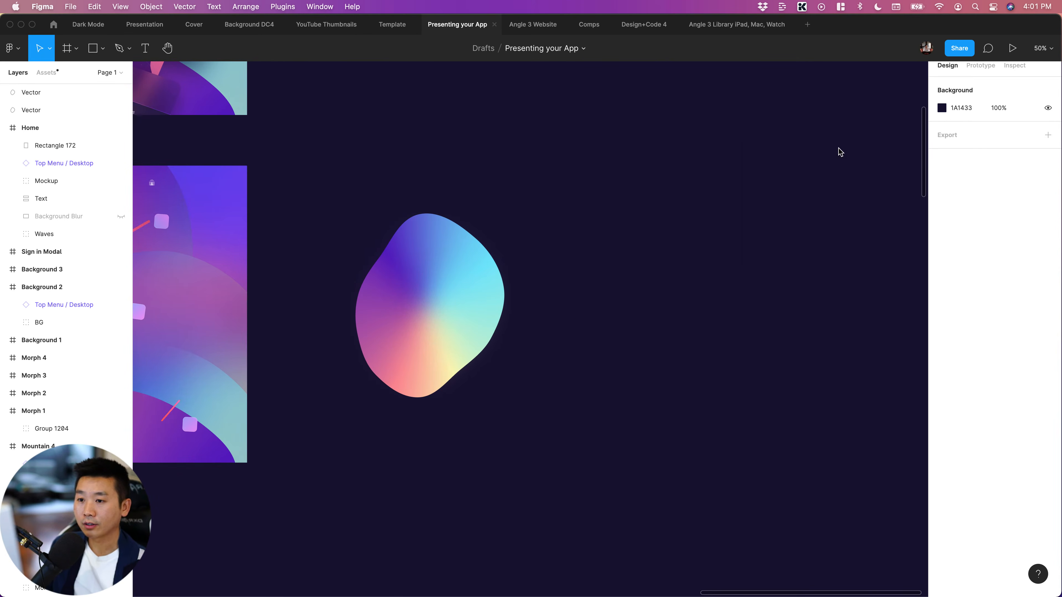
pyautogui.press('super+slash')
pyautogui.write('waves')
pyautogui.press('Return')
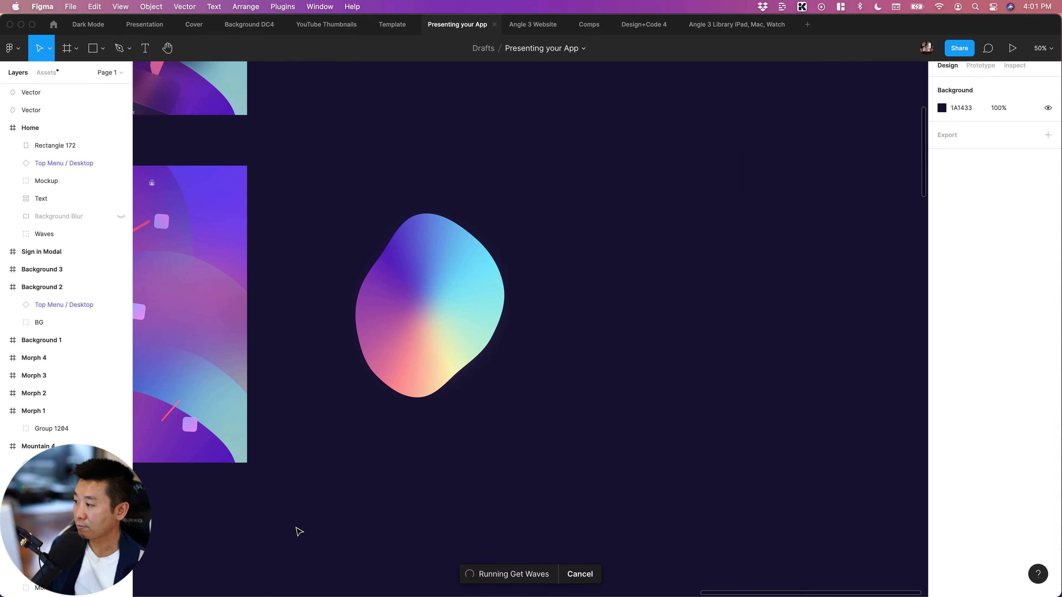
pyautogui.moveTo(838, 140); pyautogui.dragTo(751, 144)
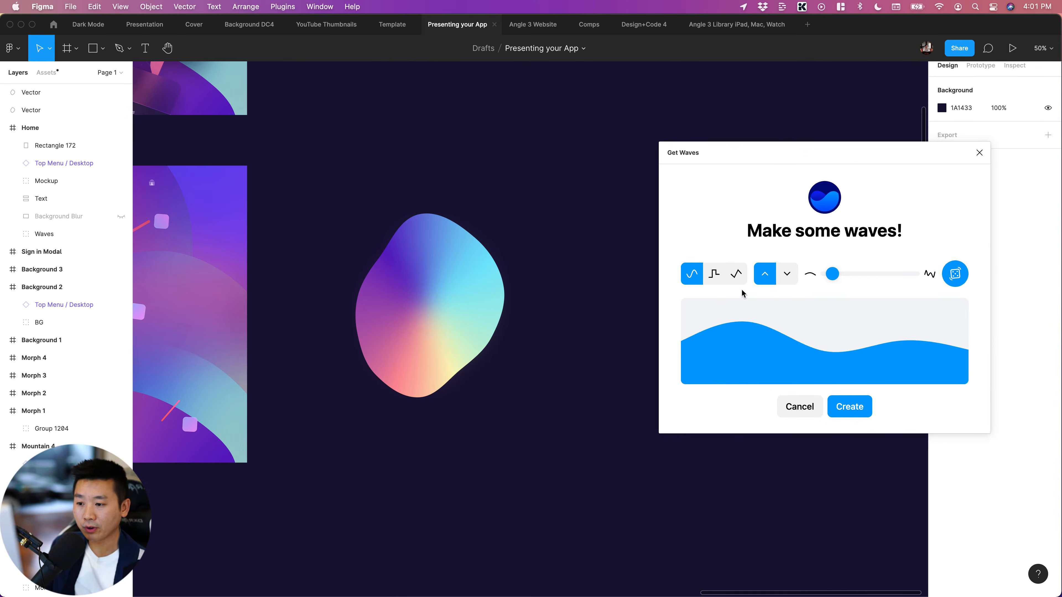
# Create a smooth wave with slightly raised complexity and a randomized shape, and move it below the gradient blob
pyautogui.click(714, 275)
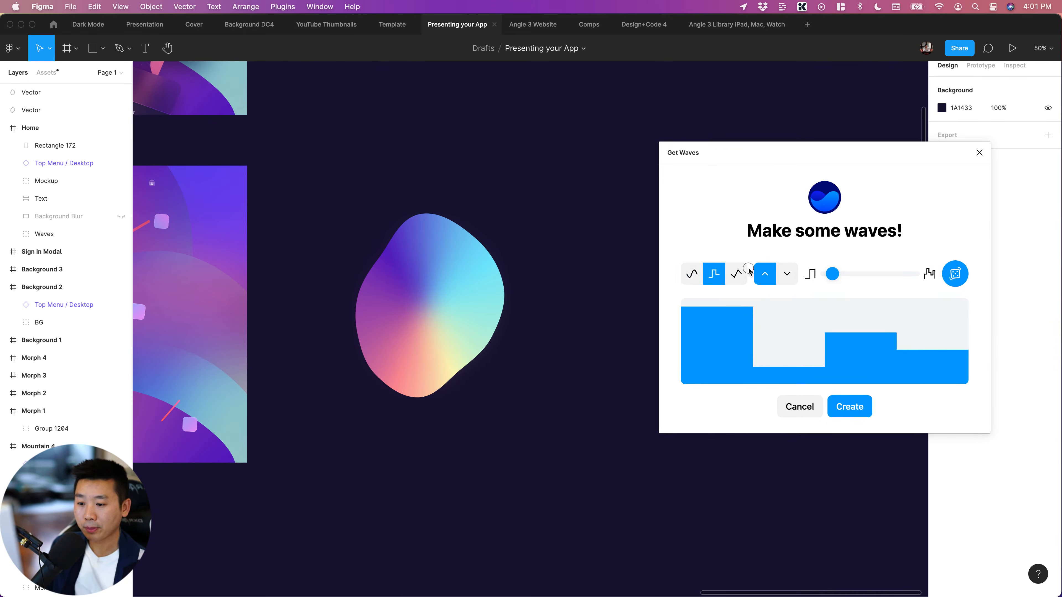
pyautogui.click(736, 276)
pyautogui.click(689, 279)
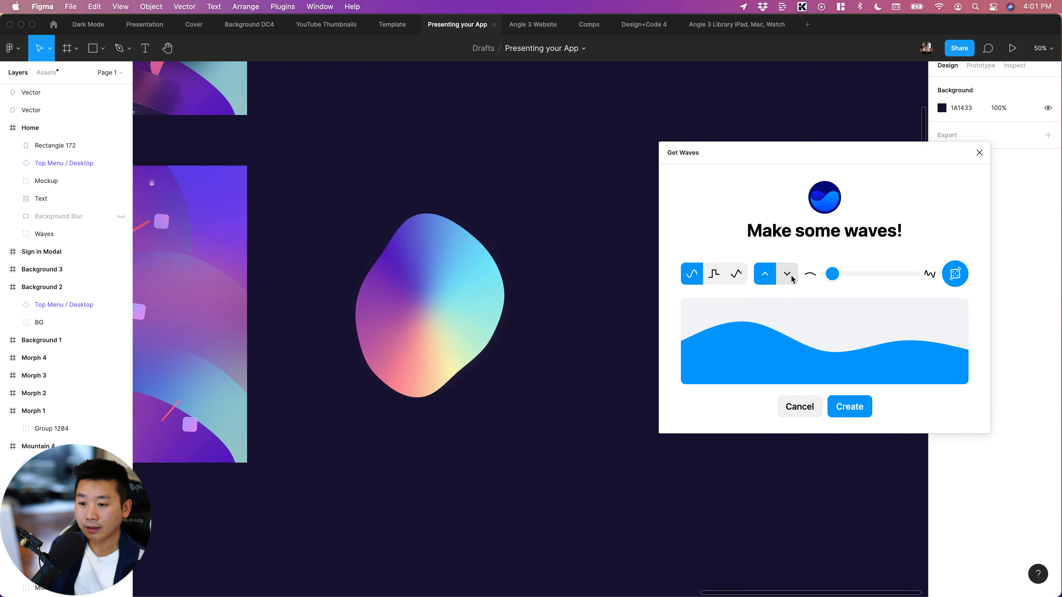
pyautogui.moveTo(832, 275)
pyautogui.mouseDown()
pyautogui.moveTo(860, 276)
pyautogui.moveTo(843, 277)
pyautogui.mouseUp()
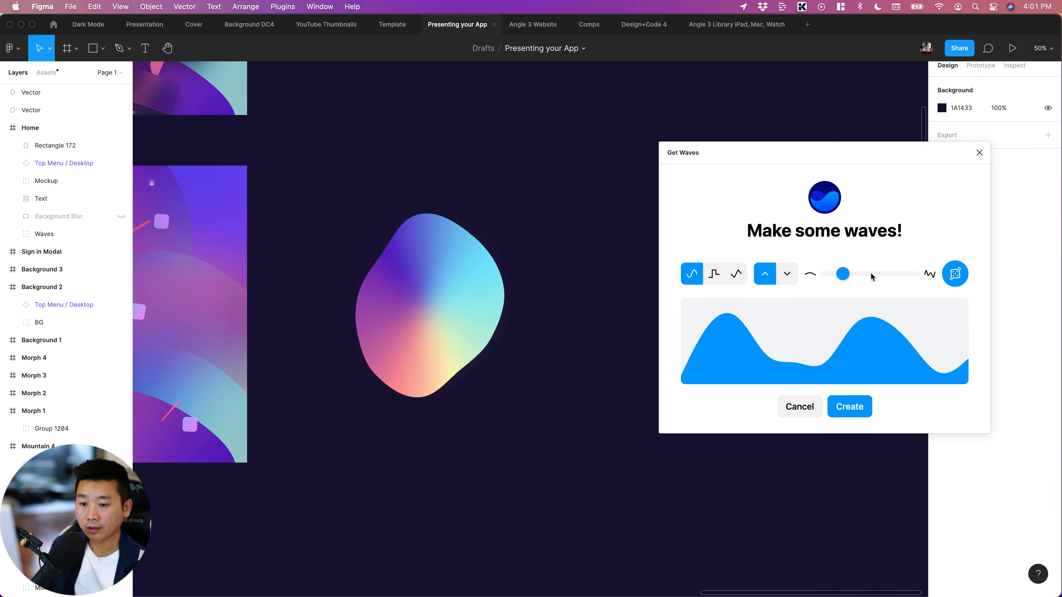
pyautogui.click(954, 275)
pyautogui.click(960, 276)
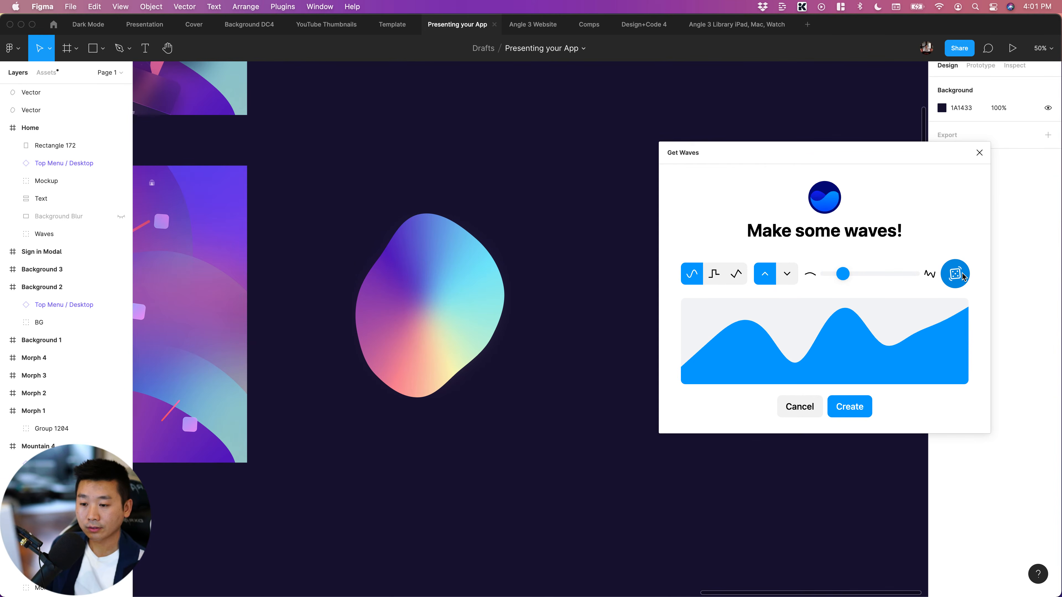
pyautogui.click(860, 412)
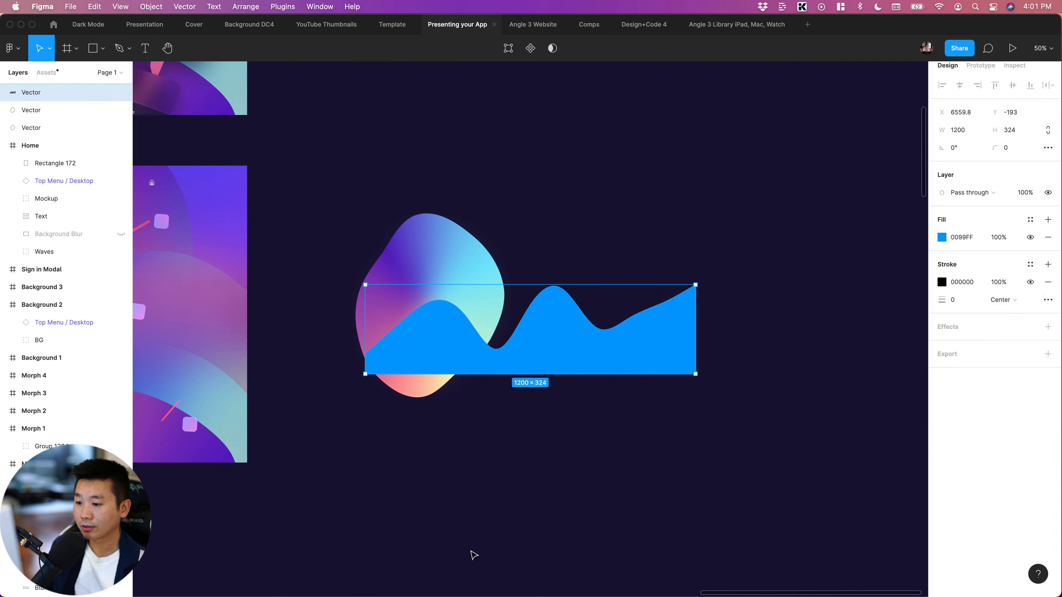
pyautogui.moveTo(557, 334); pyautogui.dragTo(631, 424)
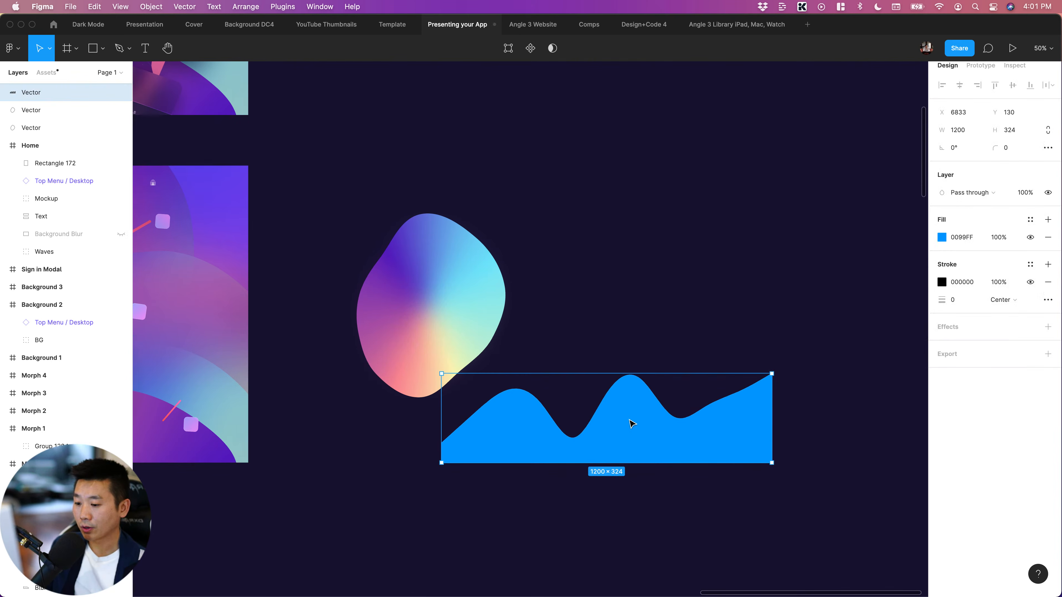
# Copy the visible linear gradient fill from the Vector 106 background shape and paste it onto the blue wave
pyautogui.hscroll(-2, 632, 424)
pyautogui.scroll(-5, 631, 422)
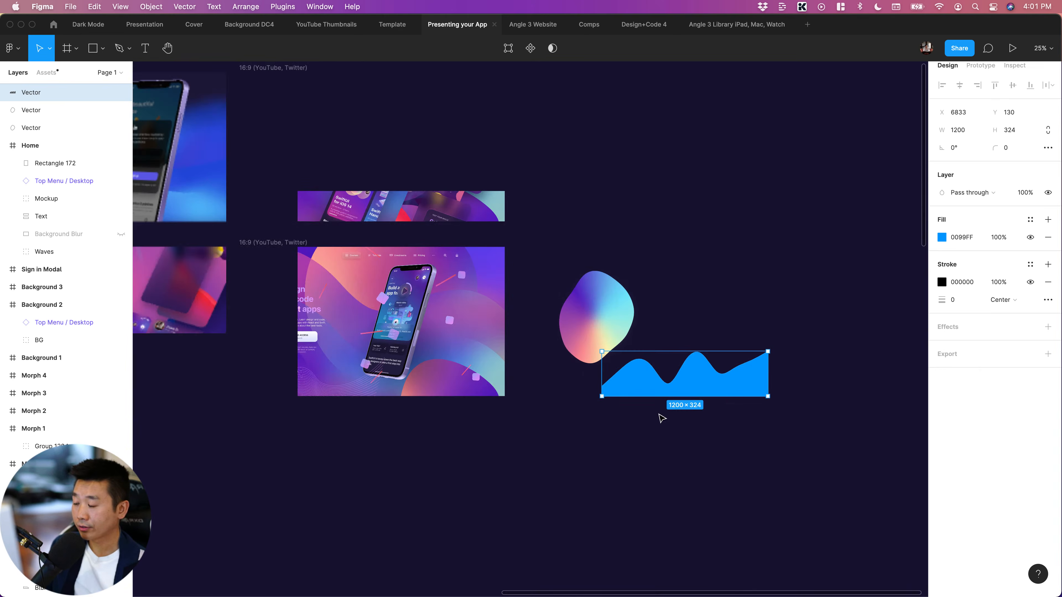
pyautogui.hscroll(-2, 662, 419)
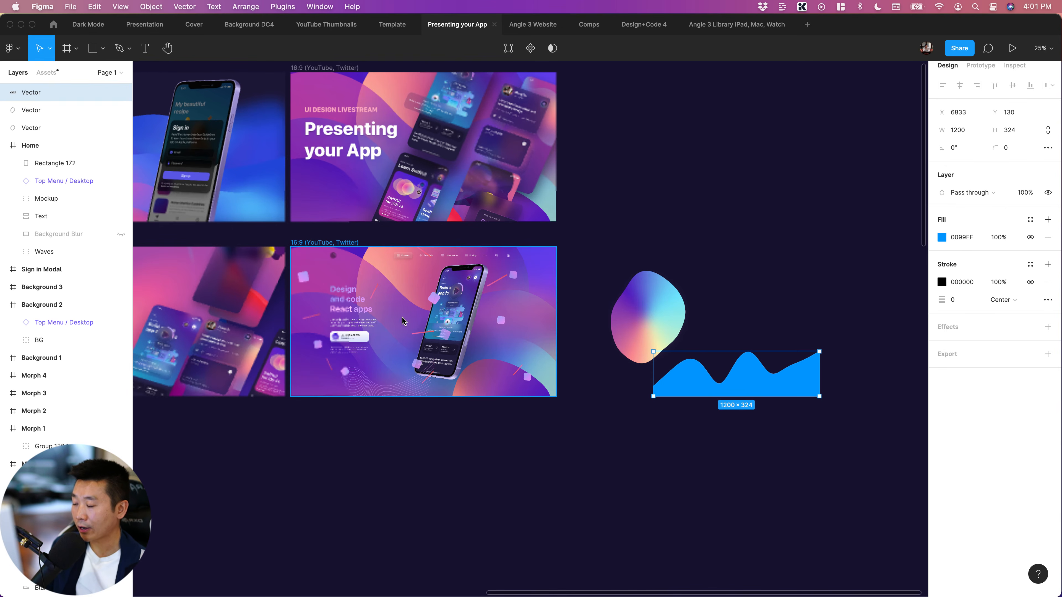
pyautogui.keyDown('super'); pyautogui.click(452, 349); pyautogui.keyUp('super')
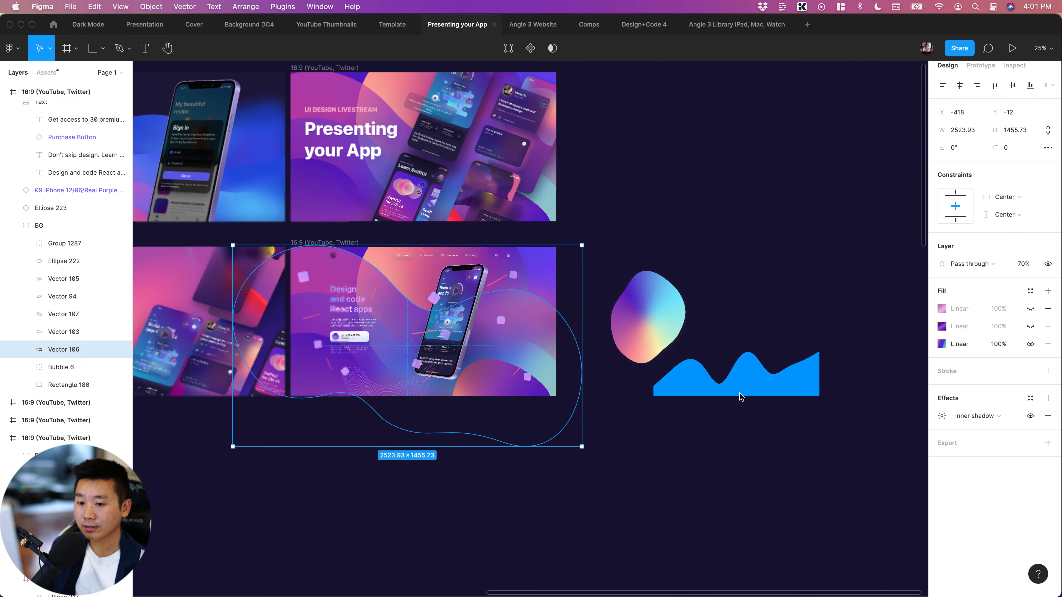
pyautogui.click(932, 347)
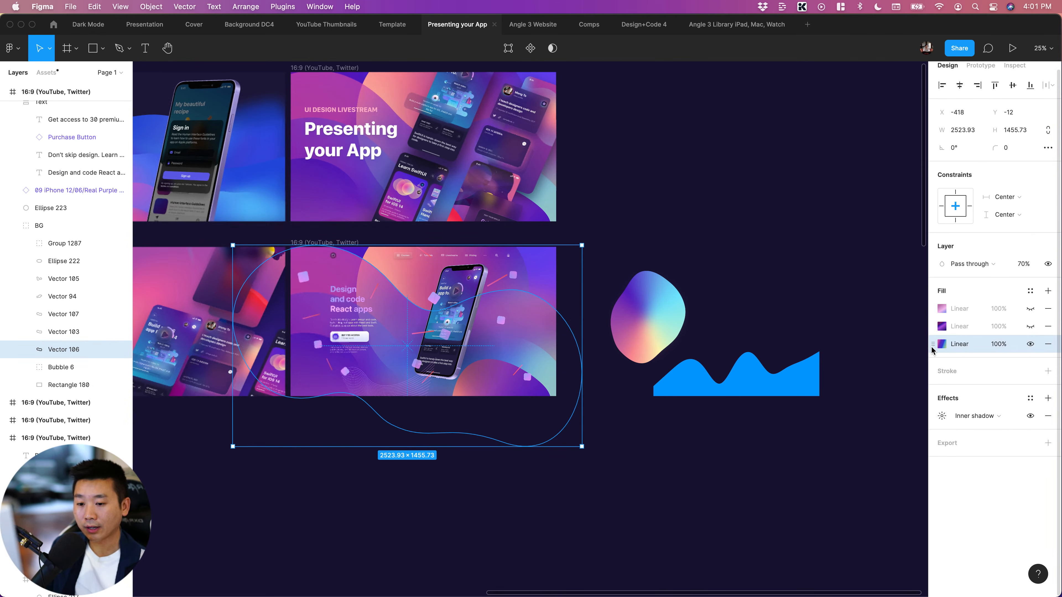
pyautogui.press('super+c')
pyautogui.click(751, 387)
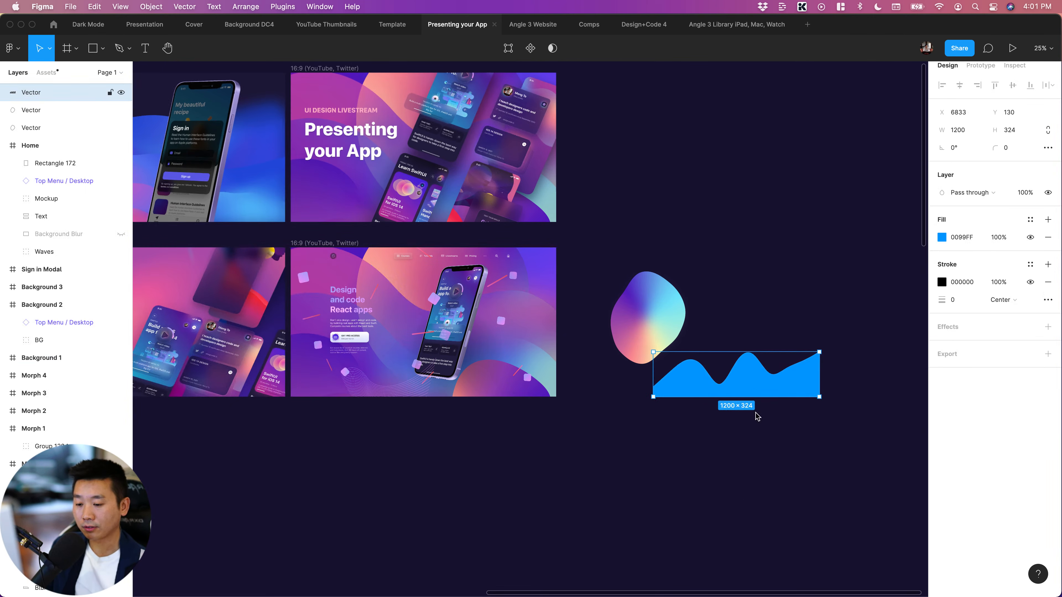
pyautogui.press('super+v')
pyautogui.click(745, 494)
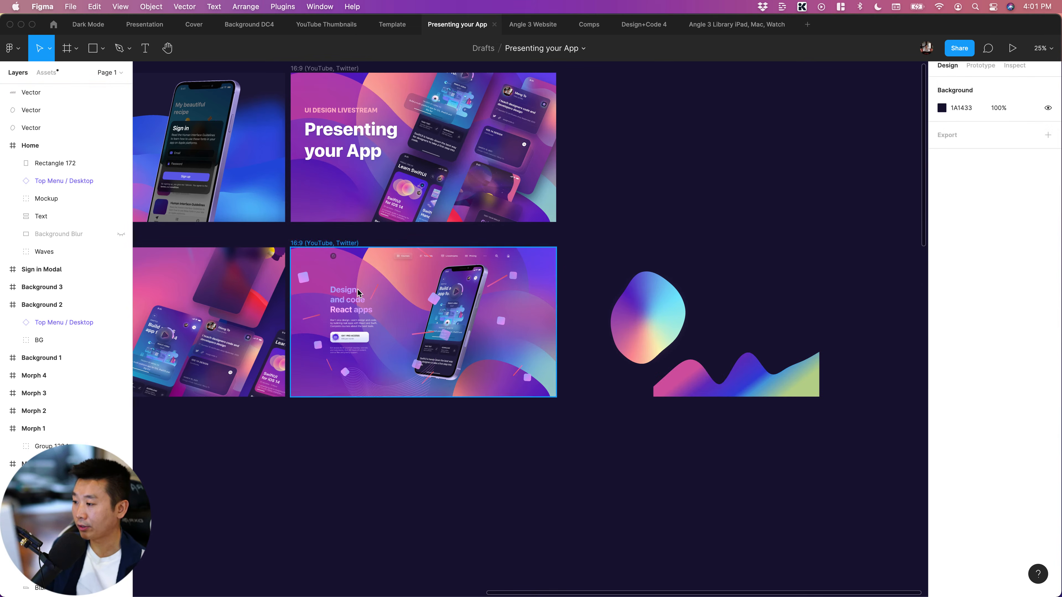
# Examine the background shapes in the phone mockup frame against the gradient wave and blob
pyautogui.click(356, 276)
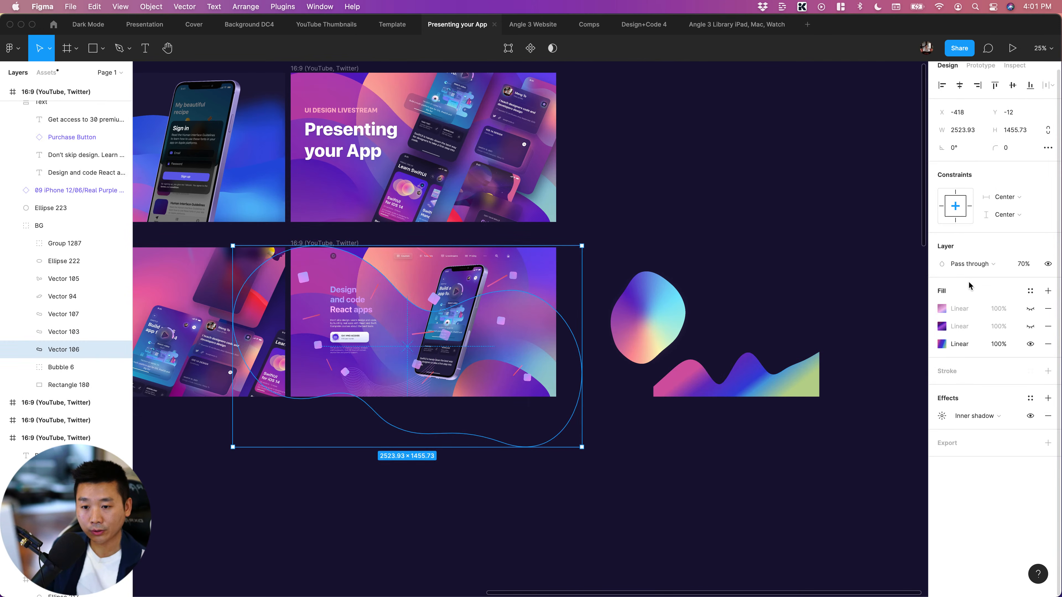
pyautogui.click(669, 505)
pyautogui.click(309, 307)
pyautogui.click(623, 510)
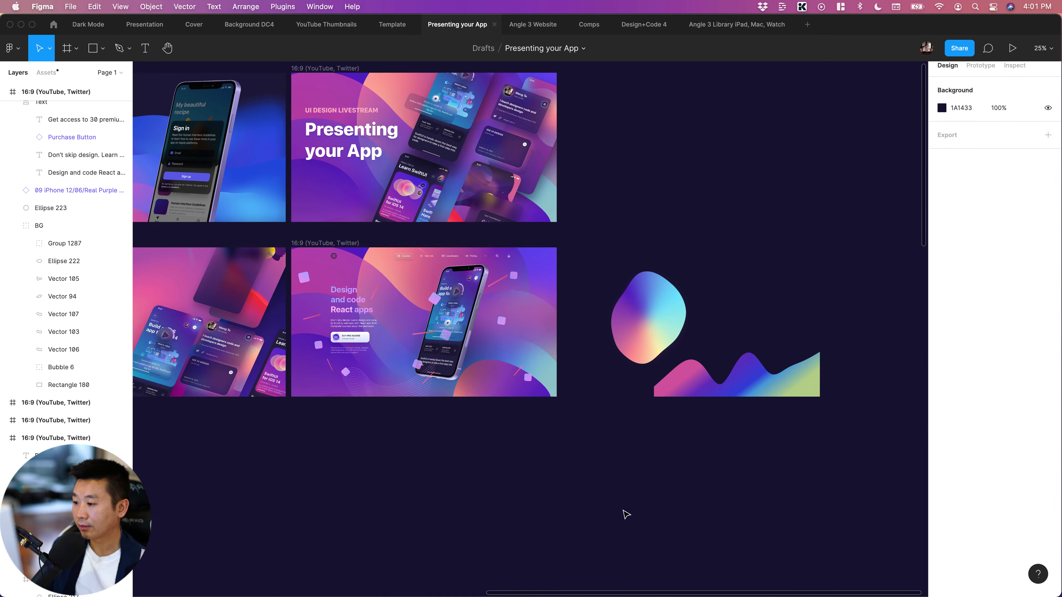
pyautogui.hscroll(-3, 623, 511)
pyautogui.hscroll(1, 625, 513)
pyautogui.press('super+equal')
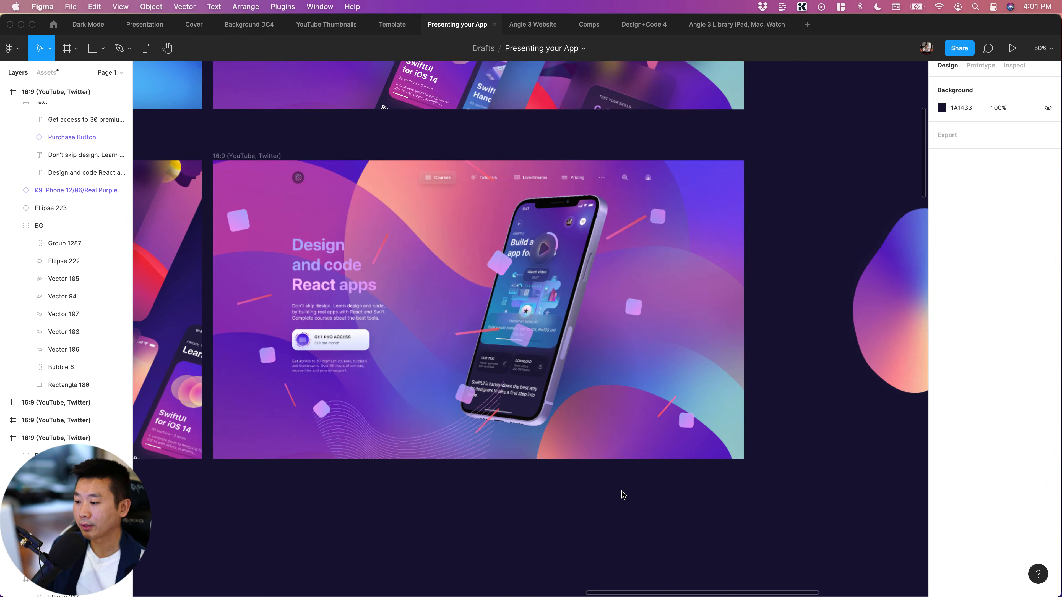
pyautogui.hscroll(10, 609, 351)
pyautogui.hscroll(-4, 609, 351)
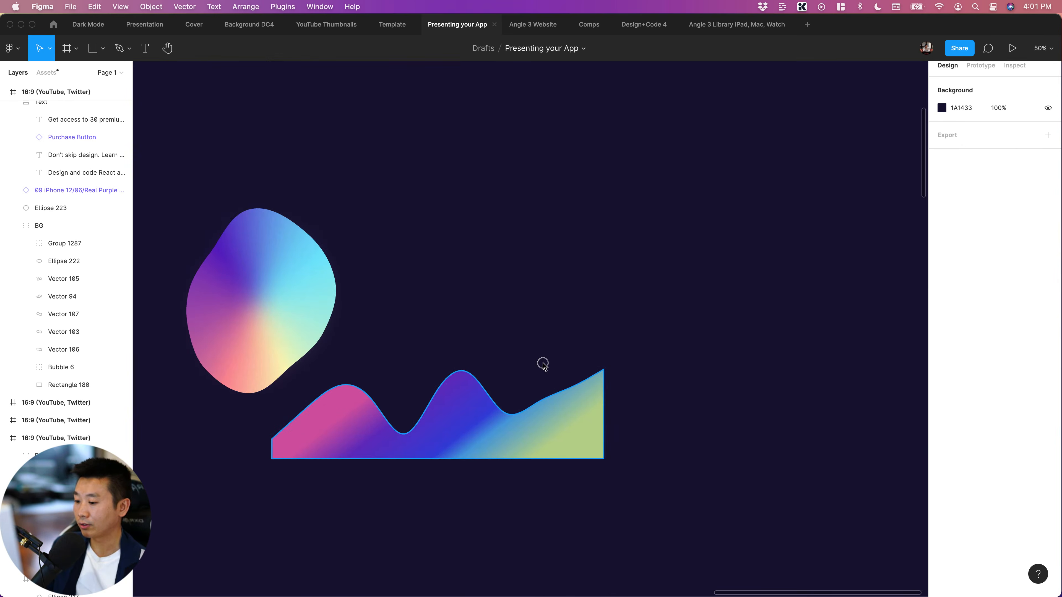
# Move the gradient wave beside the blob to about X 7235, Y -234, leaving the wave selected
pyautogui.moveTo(462, 456); pyautogui.dragTo(573, 355)
pyautogui.click(256, 312)
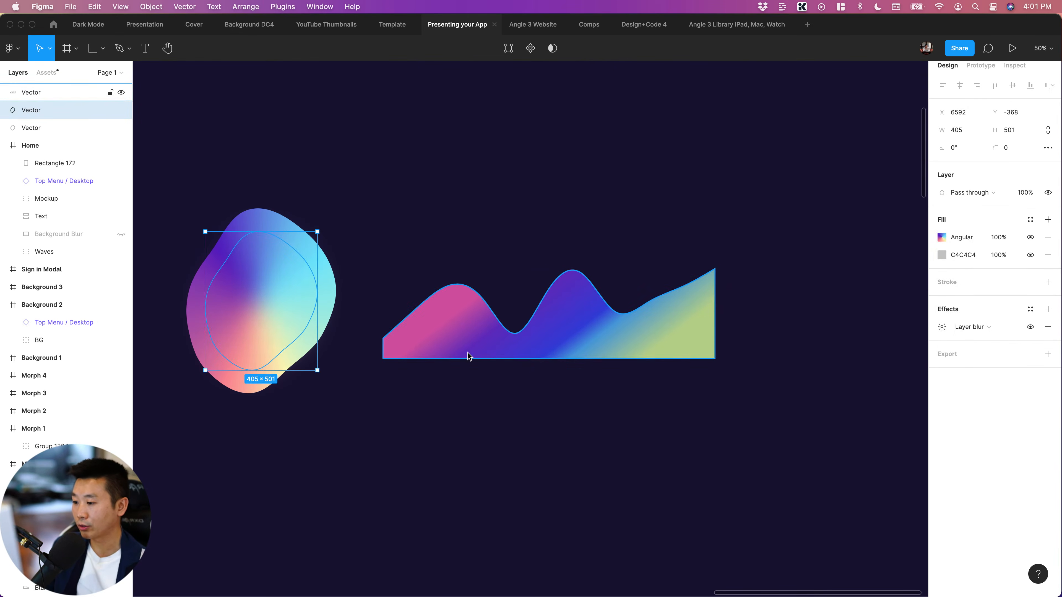
pyautogui.click(489, 356)
pyautogui.hscroll(-5, 493, 355)
pyautogui.hscroll(-2, 494, 355)
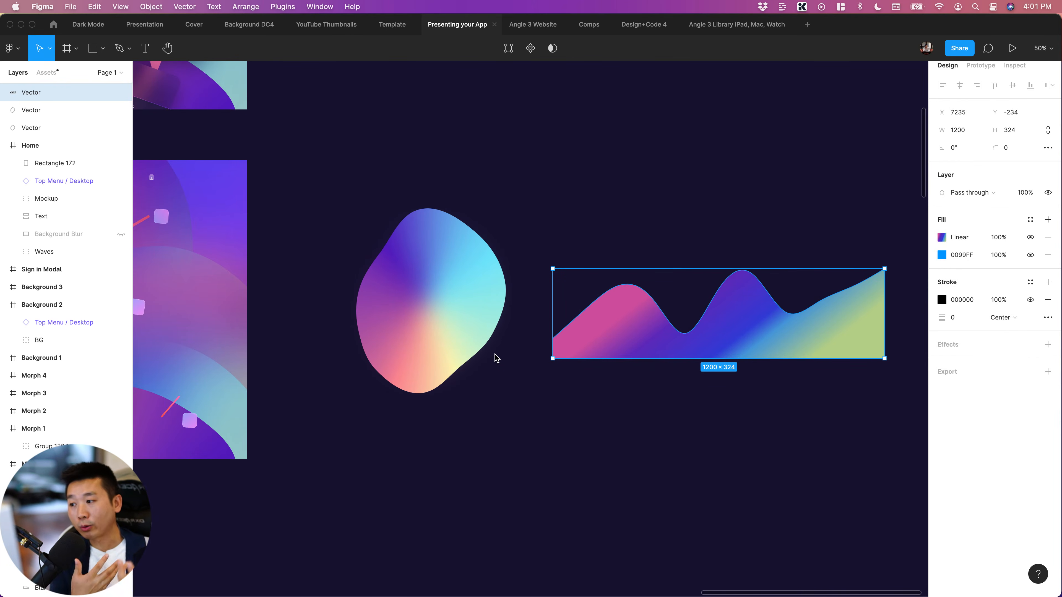
# Survey the Mountain, Sand, Morph and Background frames as examples of gradient wave and blob compositions
pyautogui.press('-')
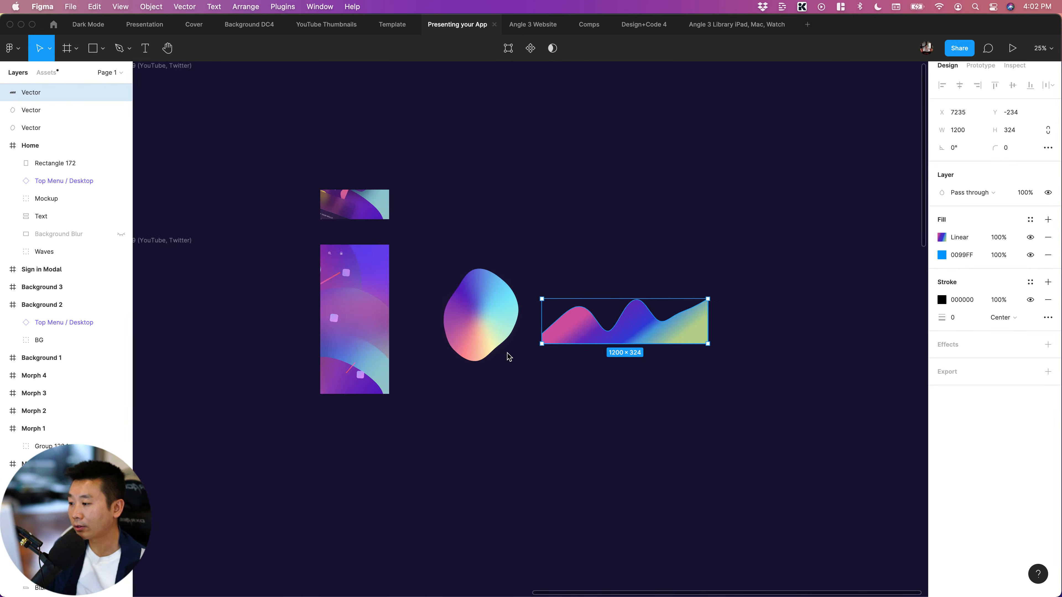
pyautogui.hscroll(-8, 501, 356)
pyautogui.scroll(-10, 493, 398)
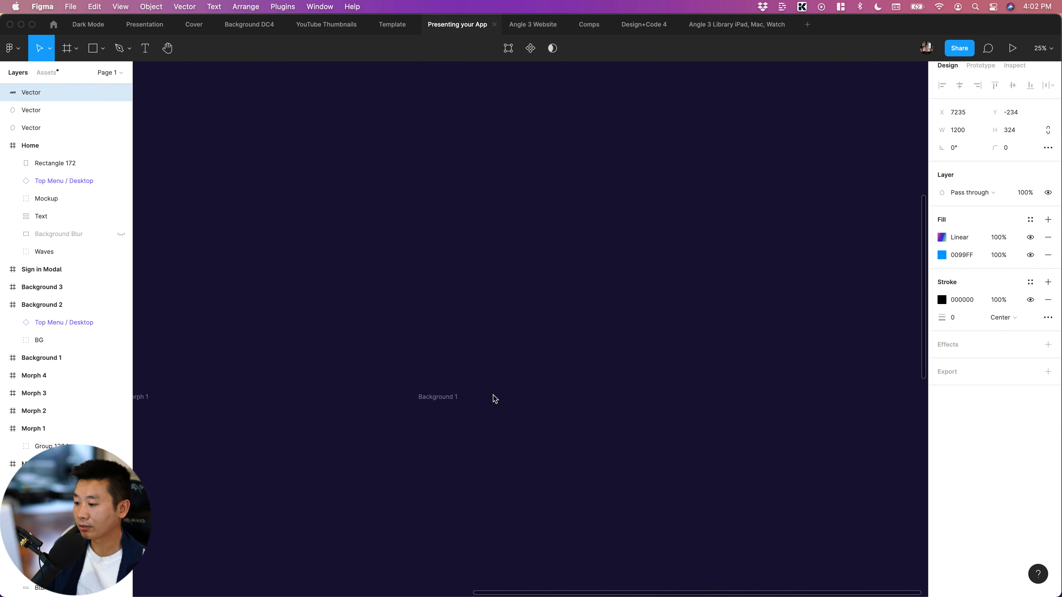
pyautogui.scroll(-4, 496, 398)
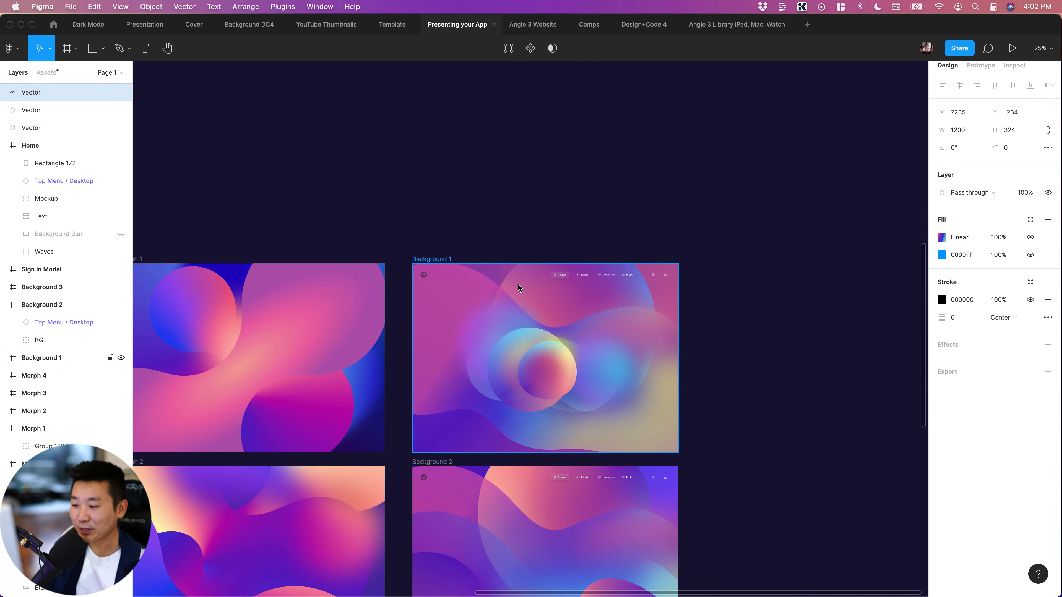
pyautogui.scroll(-5, 498, 342)
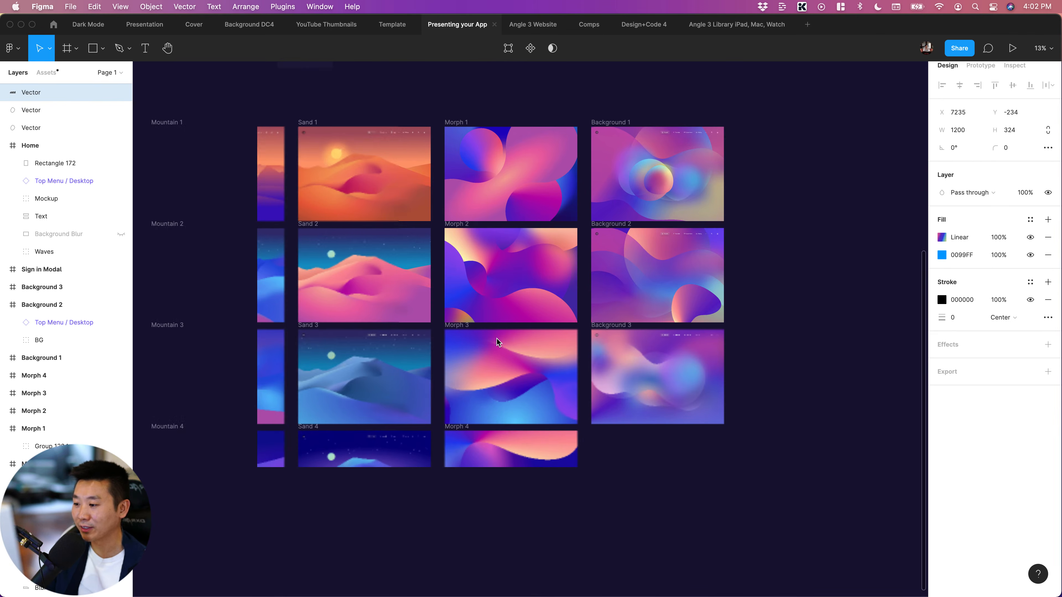
pyautogui.hscroll(-3, 498, 343)
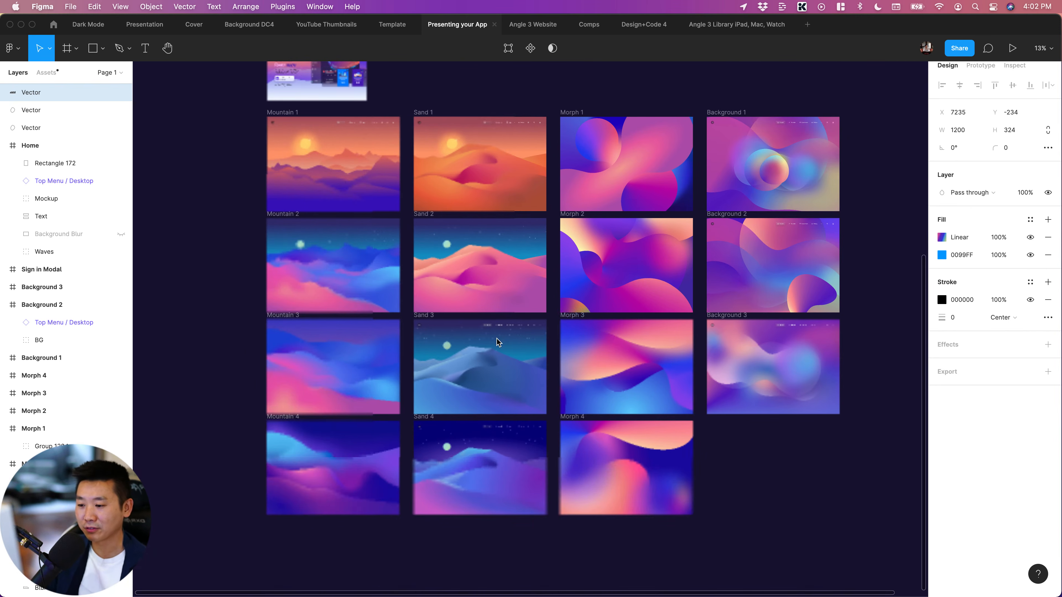
pyautogui.hscroll(4, 718, 498)
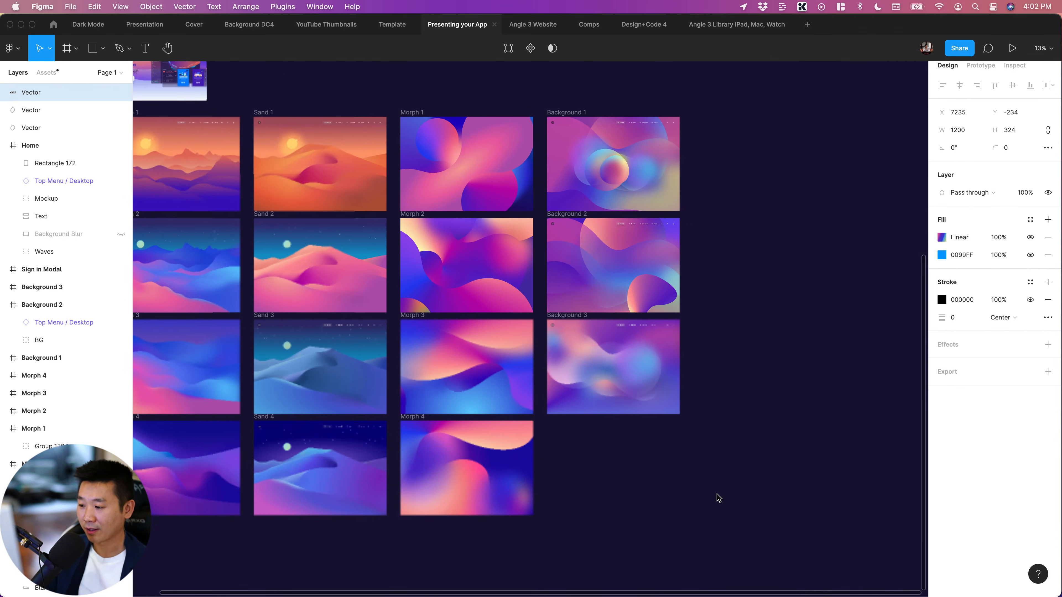
pyautogui.scroll(5, 718, 498)
pyautogui.scroll(-2, 717, 494)
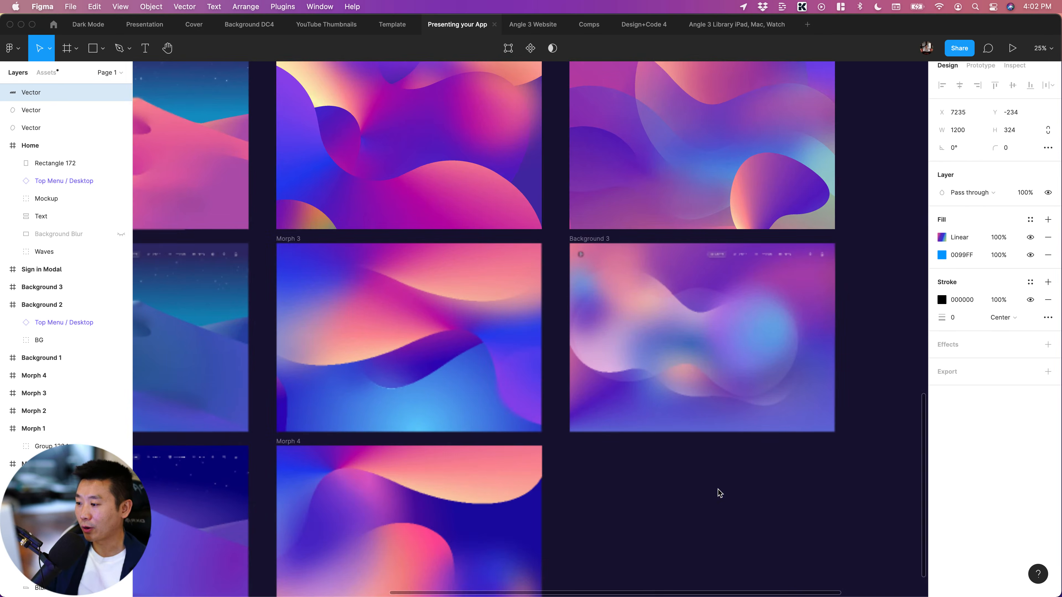
pyautogui.hscroll(-2, 718, 494)
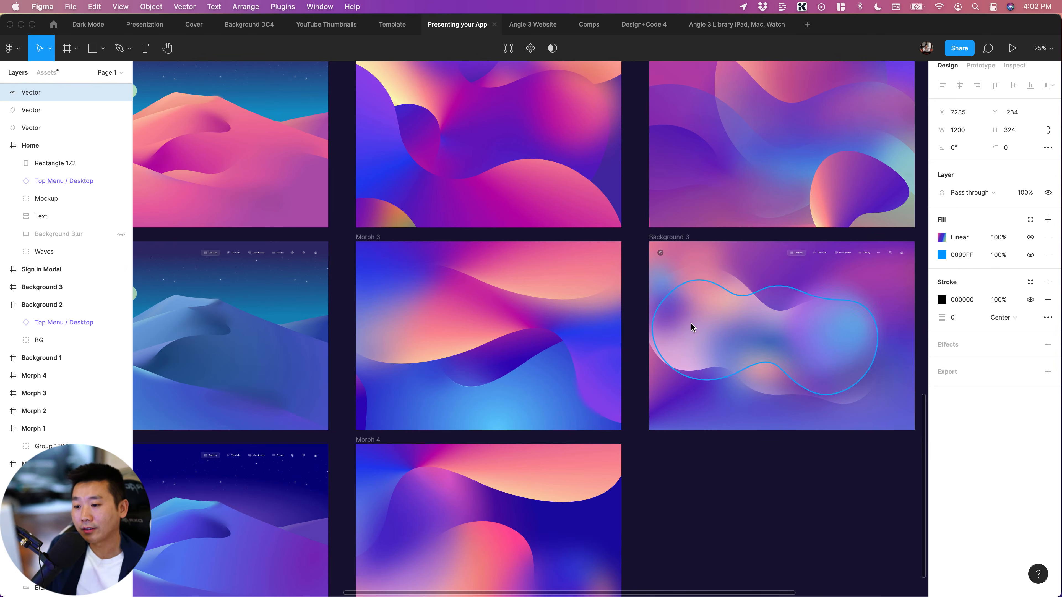
# Inspect the angular-gradient shapes in the Background 3 frame, and look over the Sand and Mountain artwork
pyautogui.scroll(5, 700, 323)
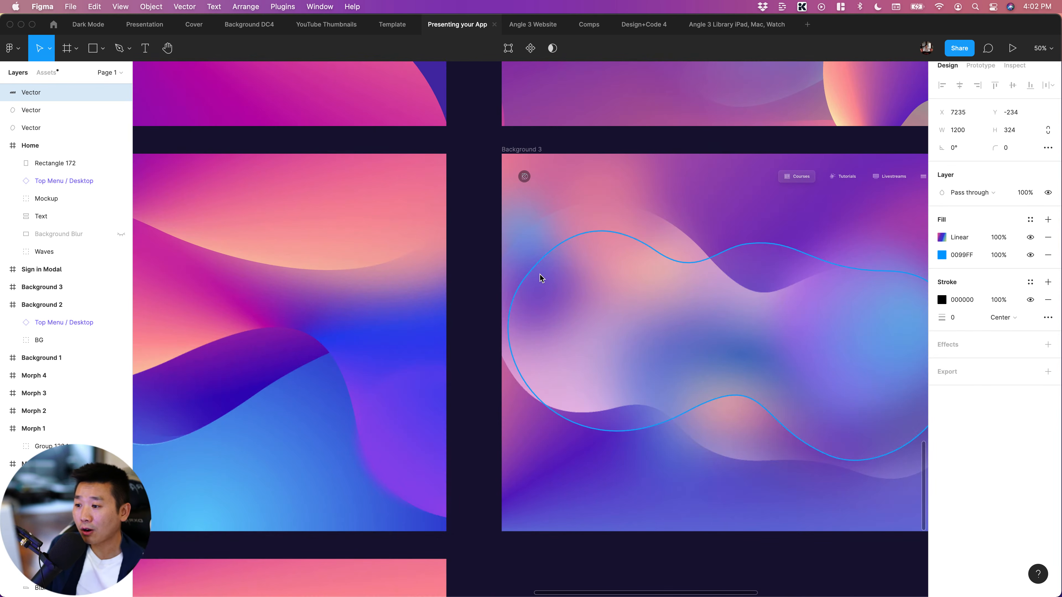
pyautogui.click(528, 235)
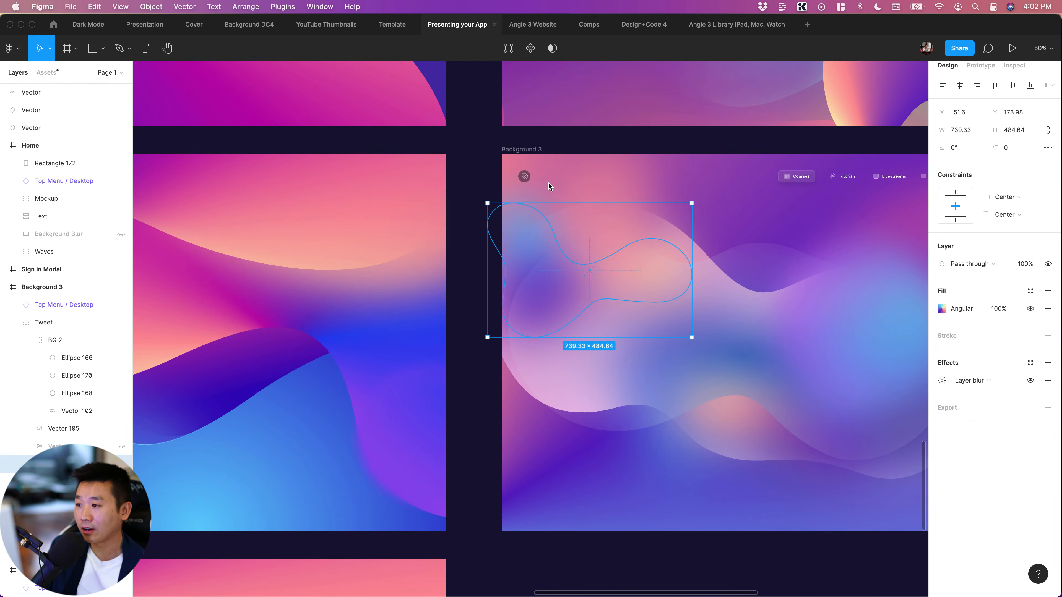
pyautogui.click(546, 200)
pyautogui.hscroll(-10, 546, 200)
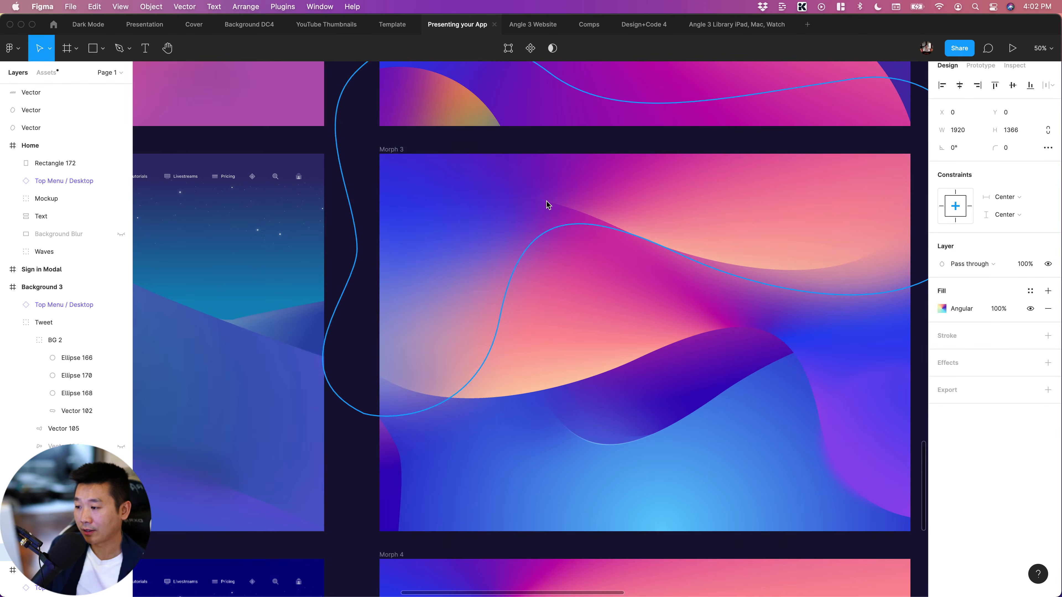
pyautogui.press('super+minus')
pyautogui.hscroll(-6, 549, 208)
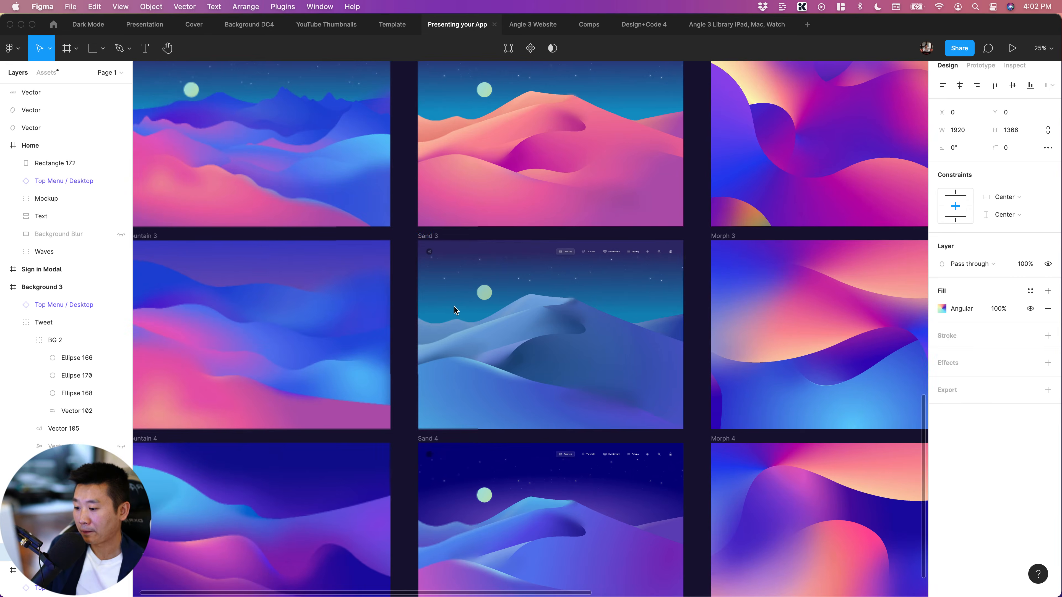
pyautogui.scroll(-5, 453, 306)
pyautogui.hscroll(-3, 455, 307)
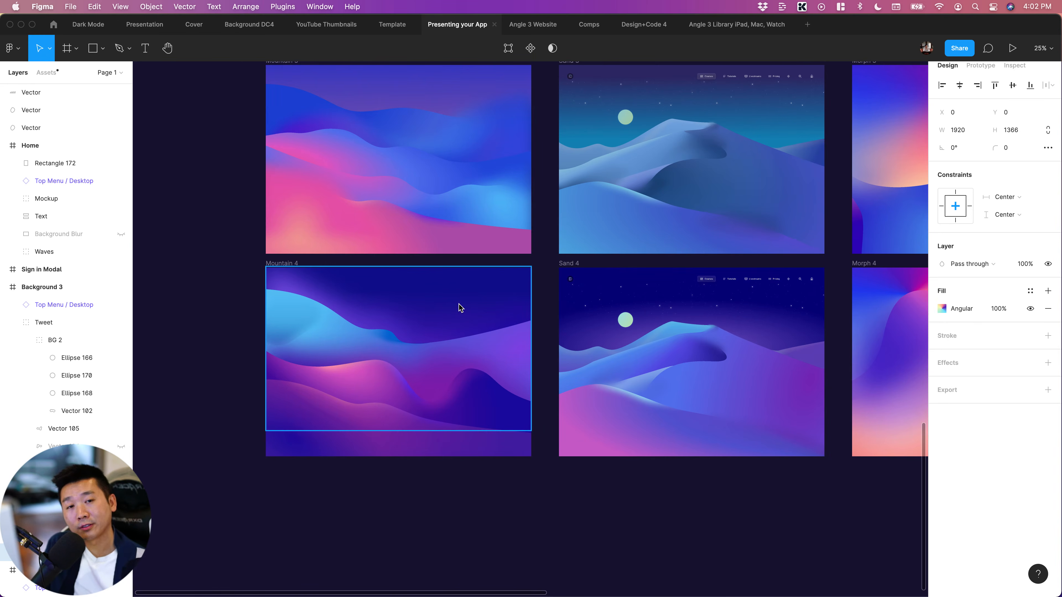
# Look over the Mountain and Sand artworks and the 16:9 "Presenting your App" cover frames with their gradient backgrounds
pyautogui.scroll(10, 460, 308)
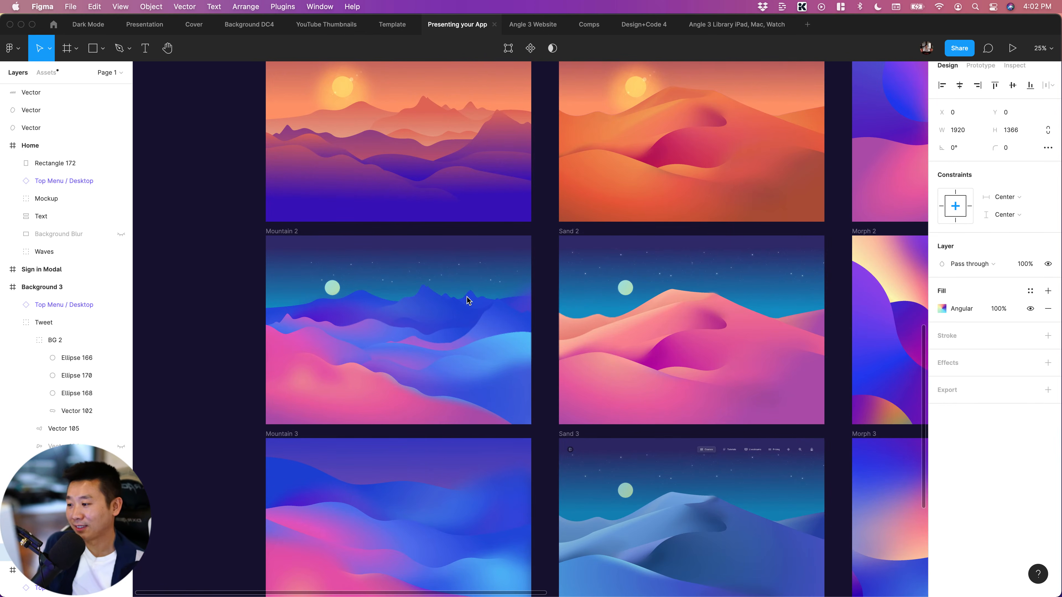
pyautogui.scroll(7, 481, 343)
pyautogui.scroll(12, 505, 348)
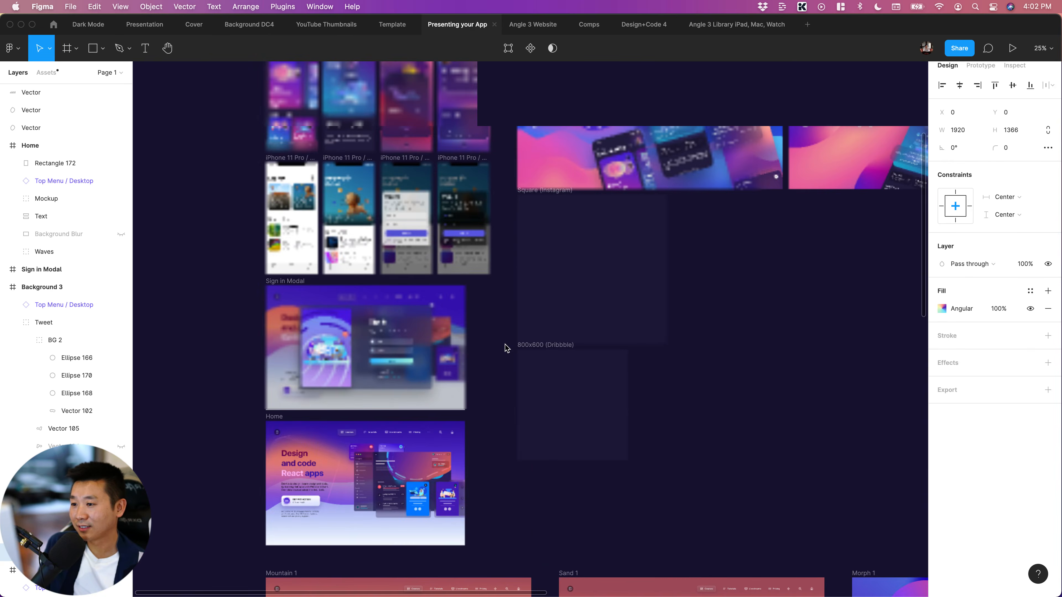
pyautogui.hscroll(7, 505, 348)
pyautogui.scroll(-3, 505, 348)
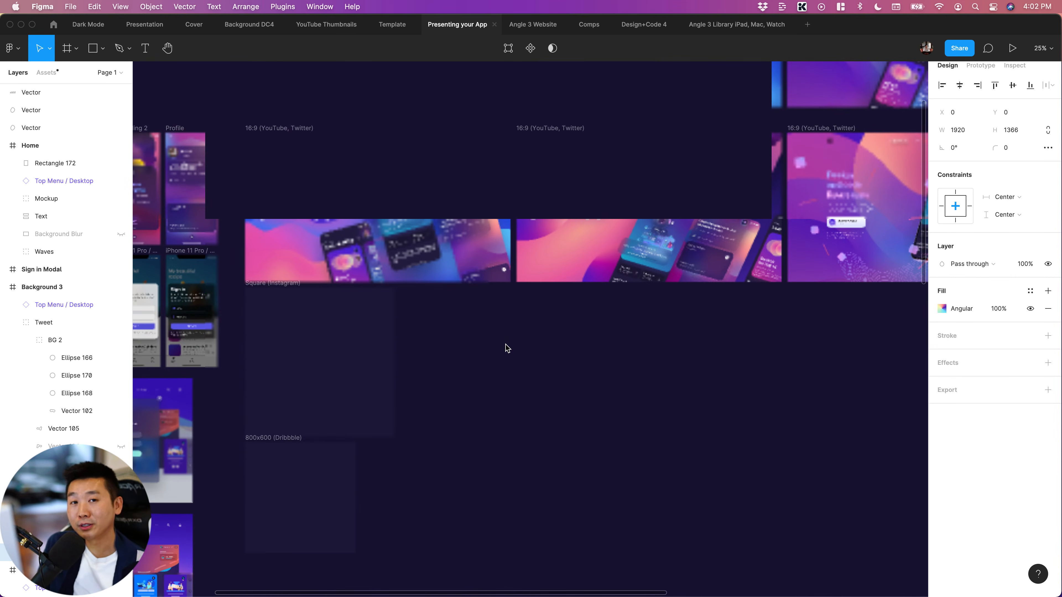
pyautogui.scroll(6, 505, 347)
pyautogui.hscroll(6, 503, 348)
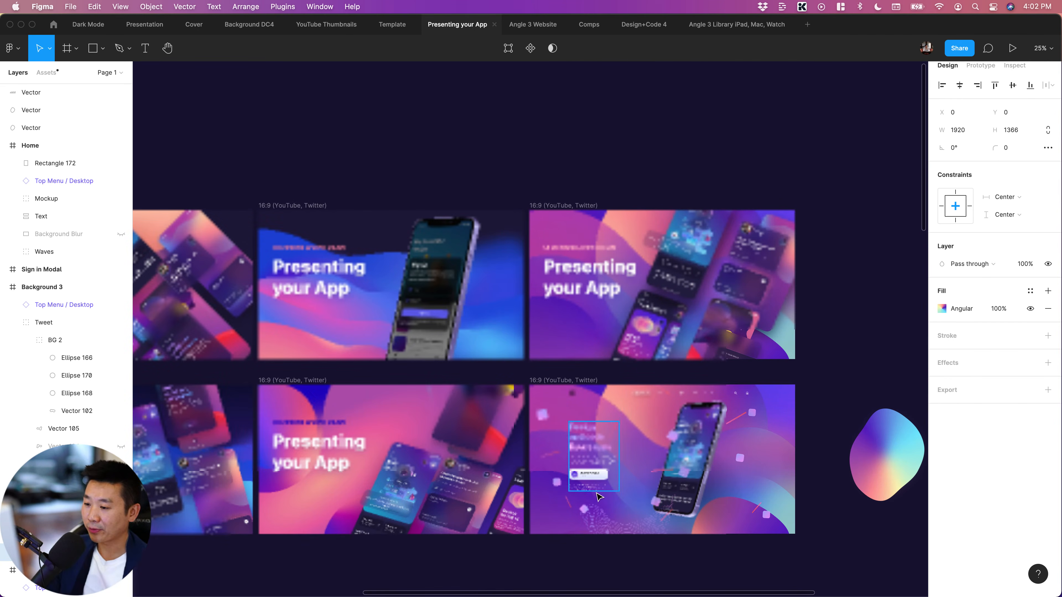
pyautogui.hscroll(-2, 600, 498)
pyautogui.hscroll(-1, 600, 498)
pyautogui.scroll(-9, 562, 493)
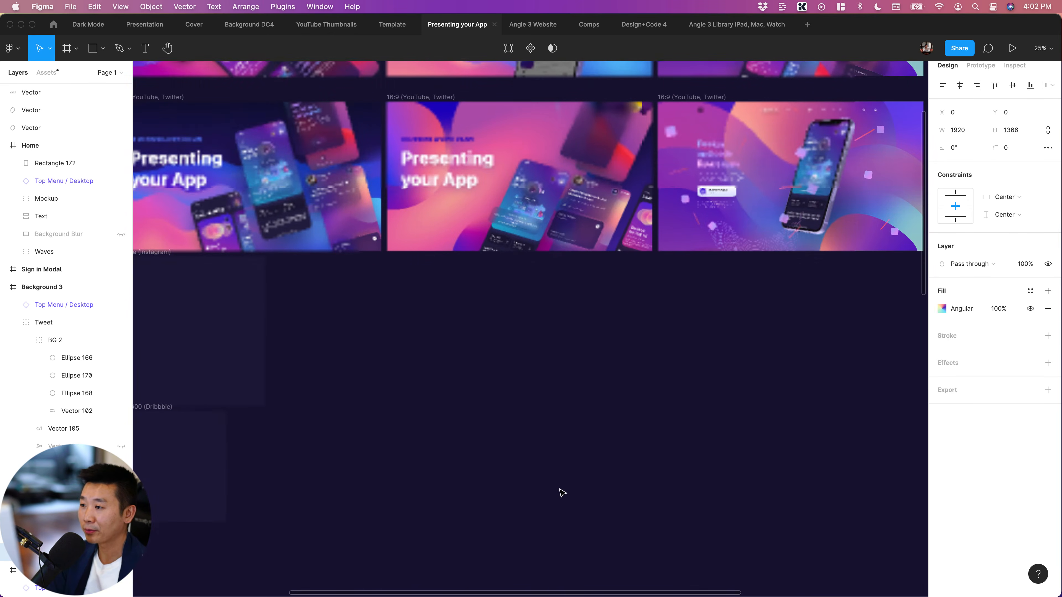
pyautogui.scroll(4, 471, 384)
pyautogui.hscroll(2, 470, 384)
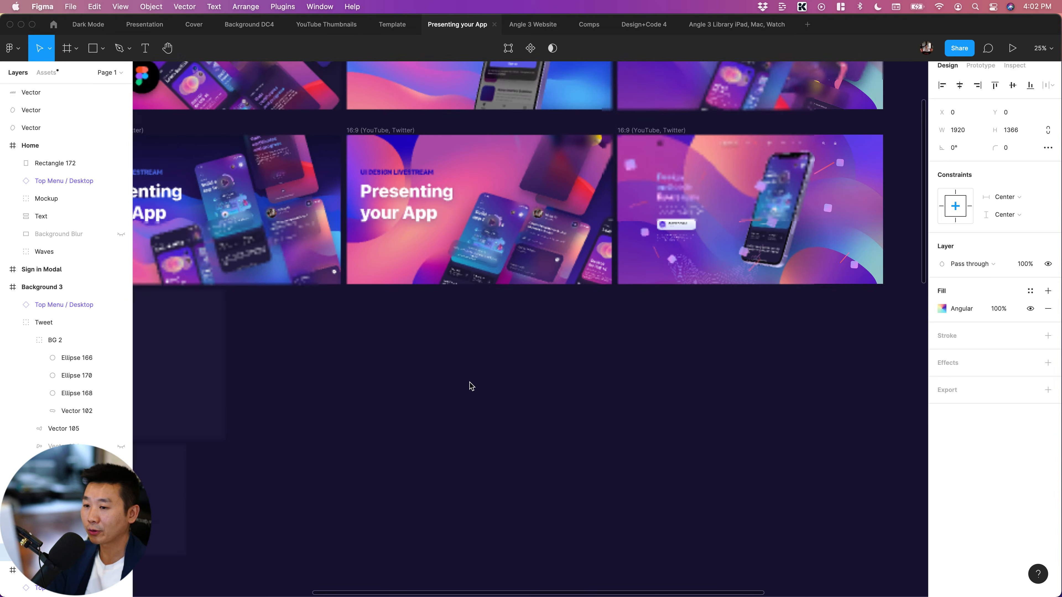
pyautogui.hscroll(-2, 491, 409)
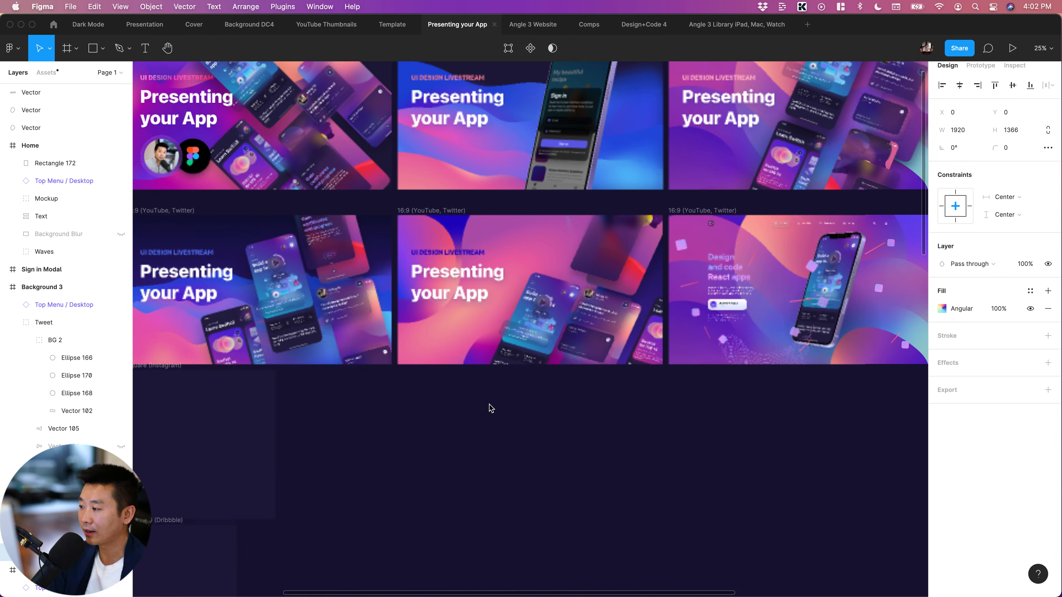
pyautogui.hscroll(-4, 489, 409)
pyautogui.scroll(-2, 489, 409)
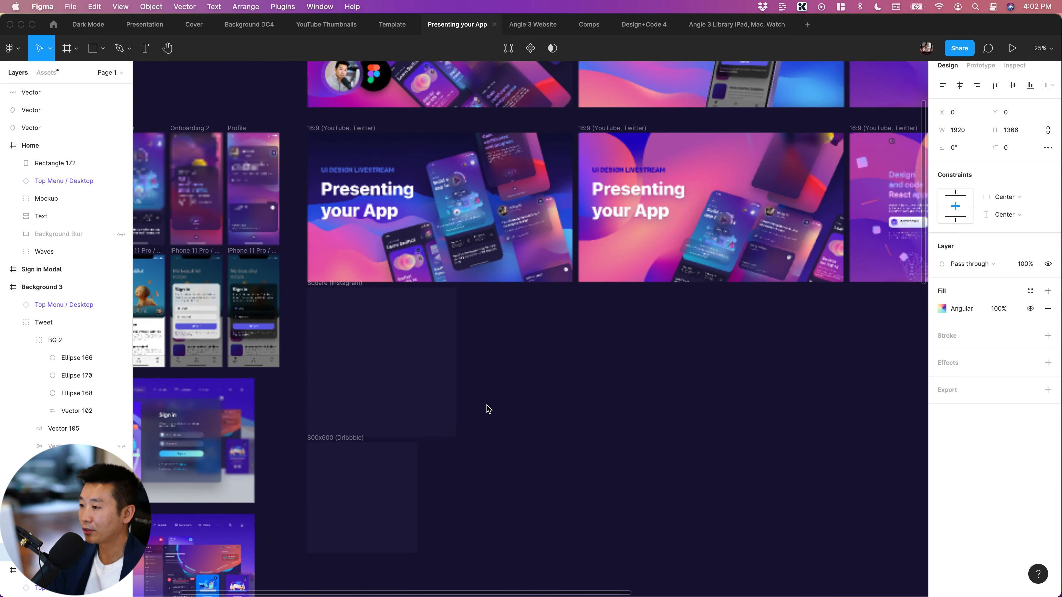
# Inspect the Square (Instagram) and 800x600 (Dribbble) frames and compare them with the 16:9 (YouTube, Twitter) covers
pyautogui.click(361, 128)
pyautogui.moveTo(581, 326); pyautogui.dragTo(659, 439)
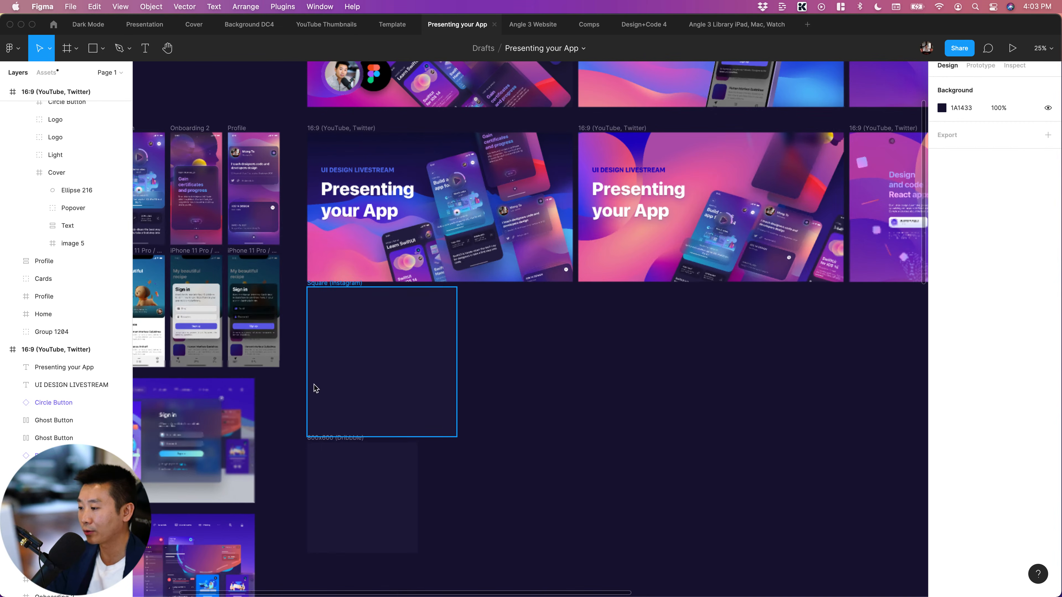
pyautogui.click(378, 430)
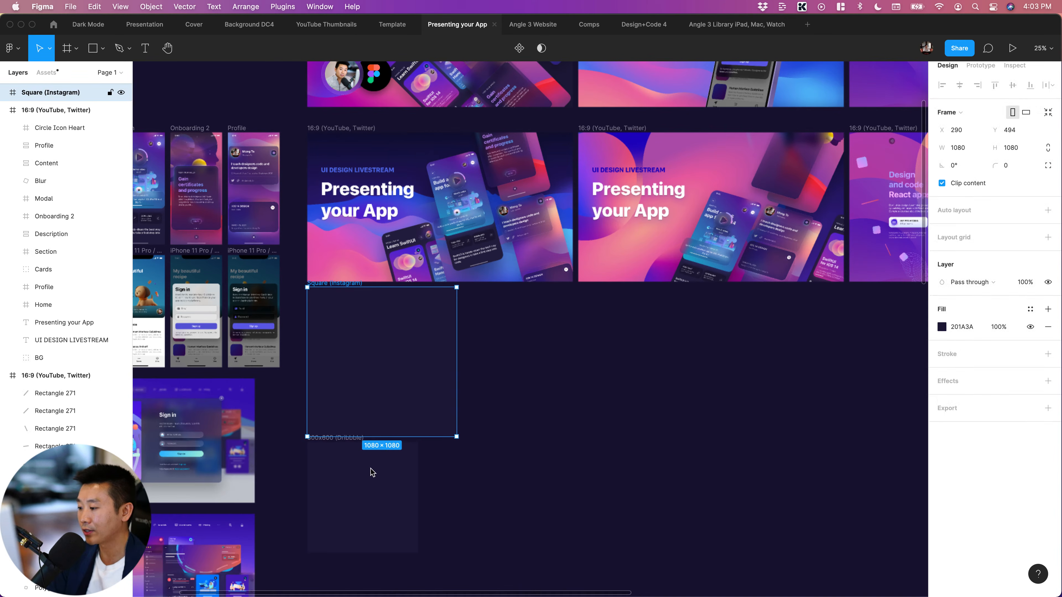
pyautogui.click(333, 441)
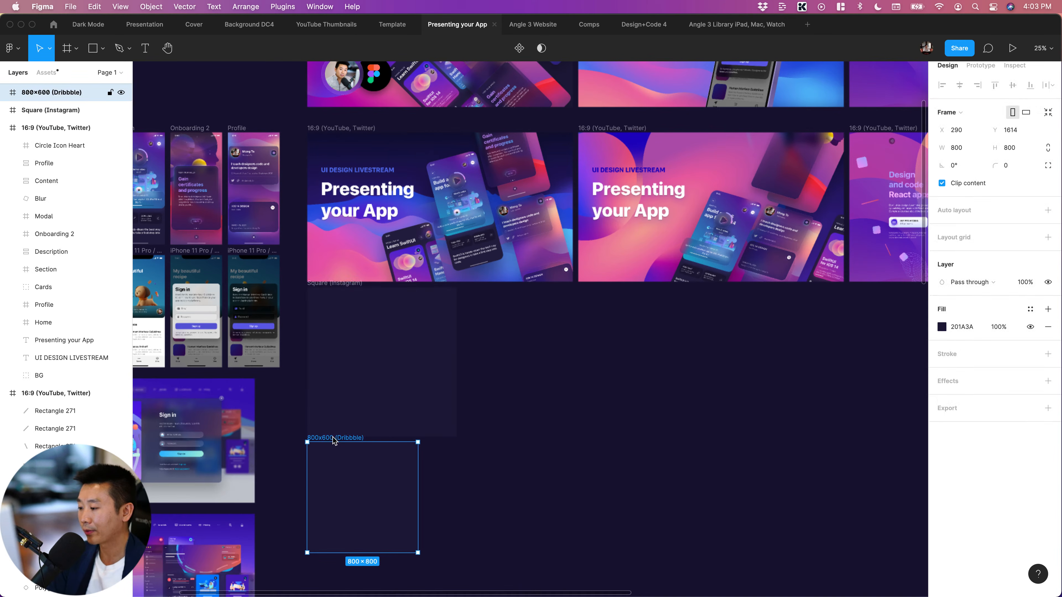
pyautogui.click(403, 394)
pyautogui.hscroll(3, 671, 370)
pyautogui.scroll(3, 672, 374)
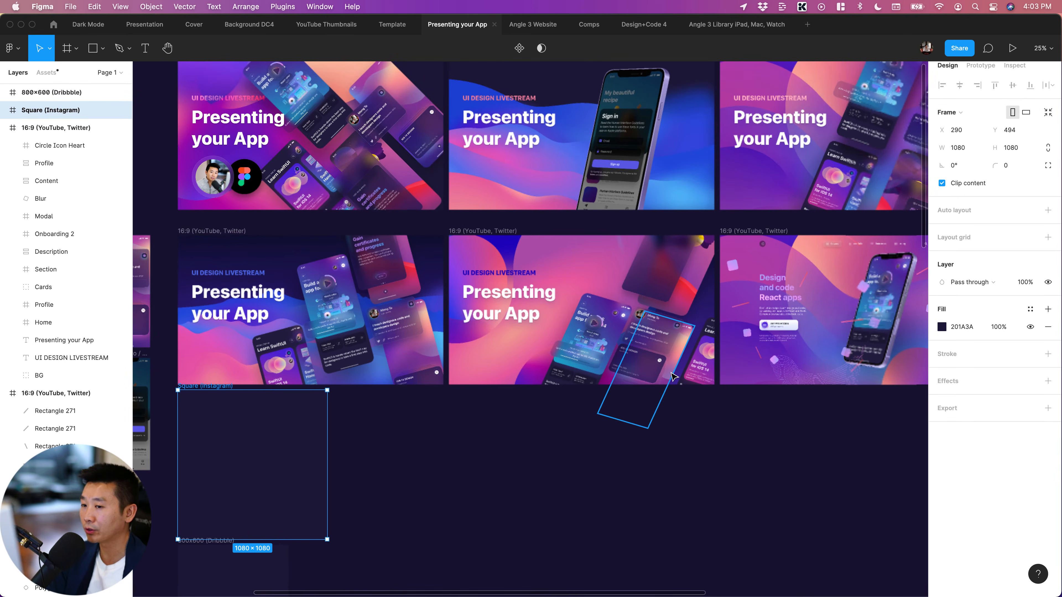
pyautogui.hscroll(5, 674, 377)
pyautogui.hscroll(-5, 674, 376)
pyautogui.scroll(2, 674, 377)
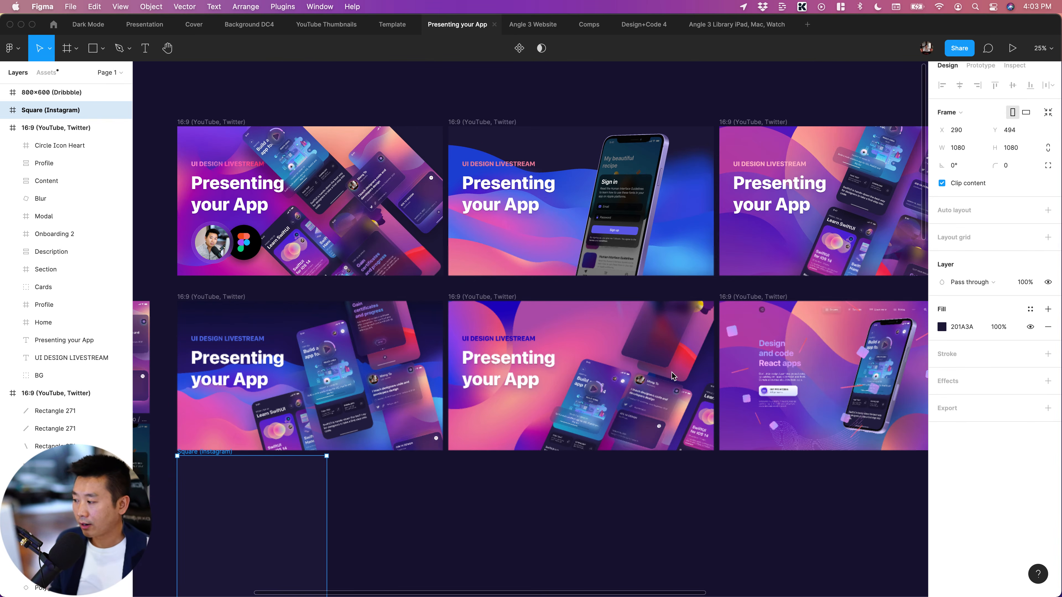
# Survey the whole page, covering the cover frames, app screens, gradient blob and wave, and the Mountain, Sand, Morph and Background artworks
pyautogui.press('-')
pyautogui.scroll(-5, 677, 313)
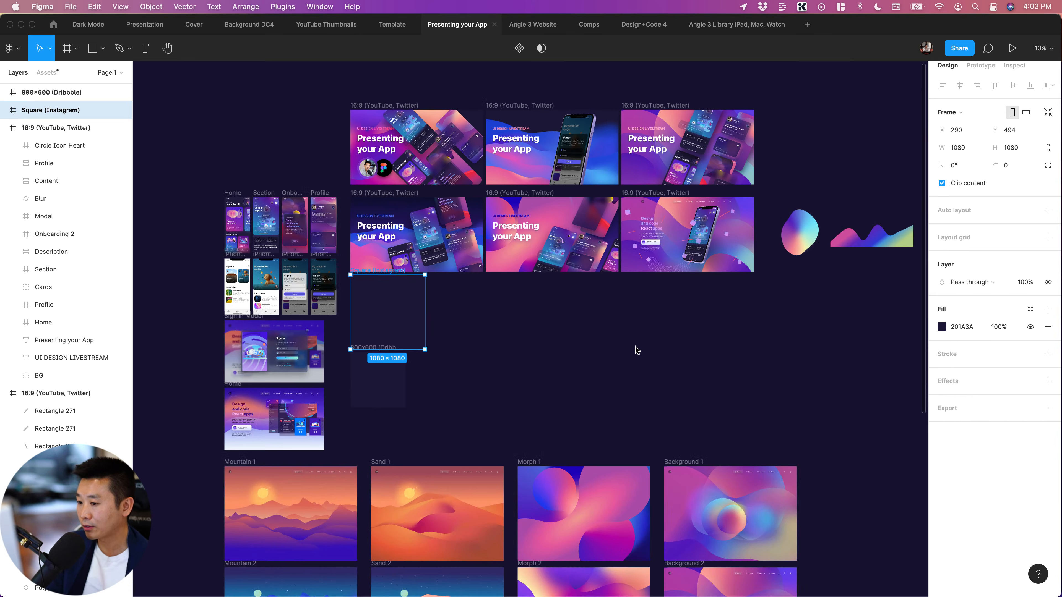
pyautogui.scroll(-8, 831, 353)
pyautogui.click(831, 352)
pyautogui.scroll(-7, 831, 352)
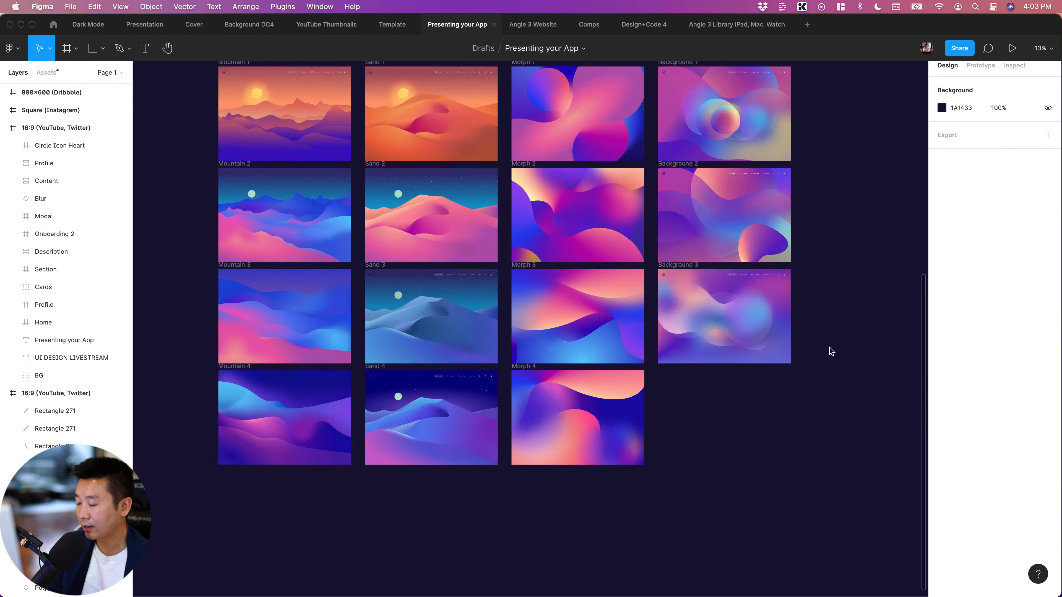
pyautogui.scroll(17, 832, 352)
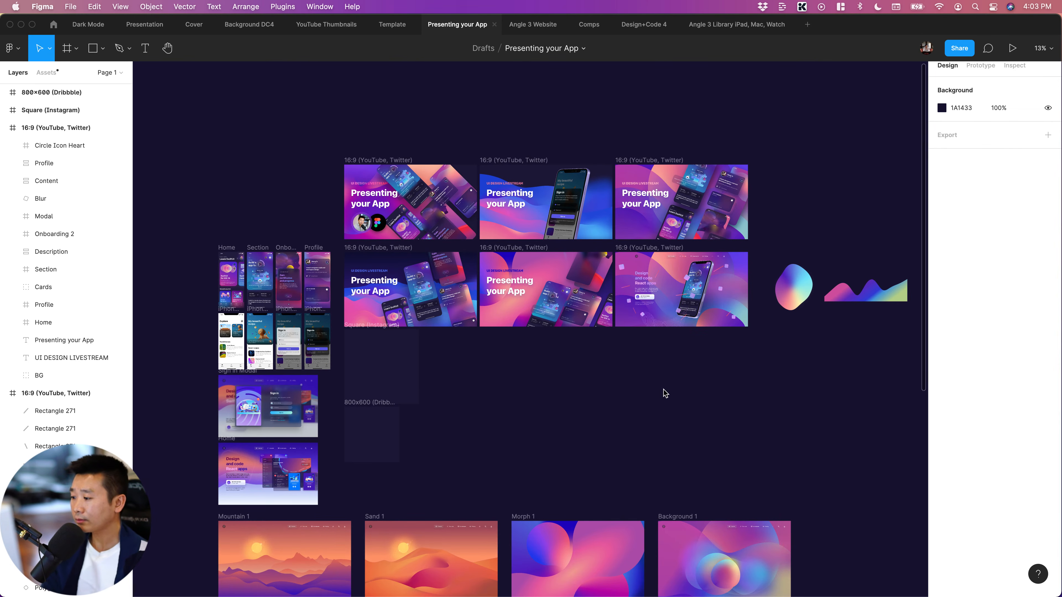
pyautogui.hscroll(3, 749, 416)
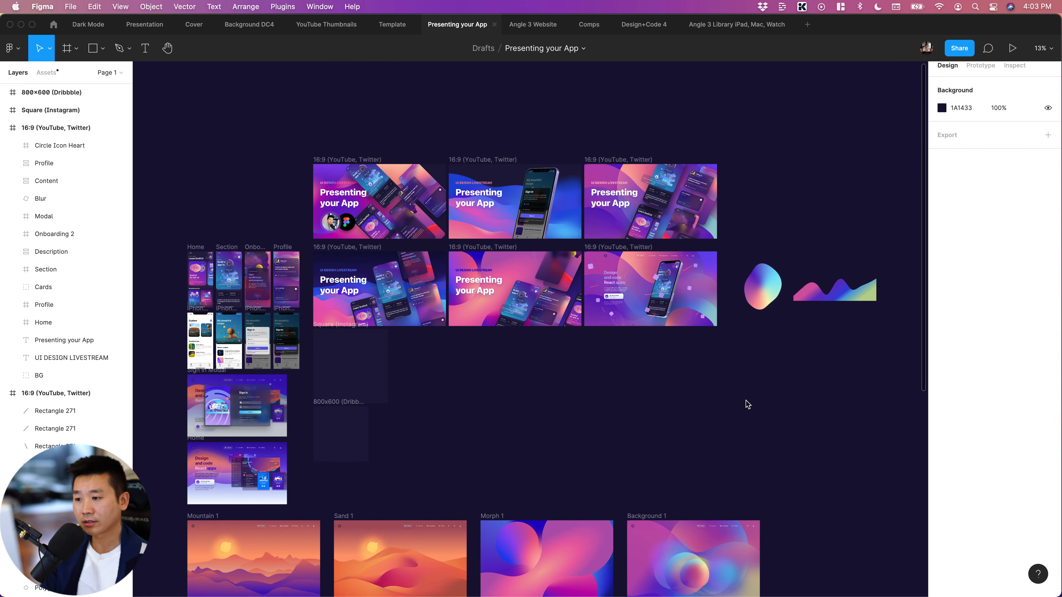
pyautogui.scroll(-3, 826, 398)
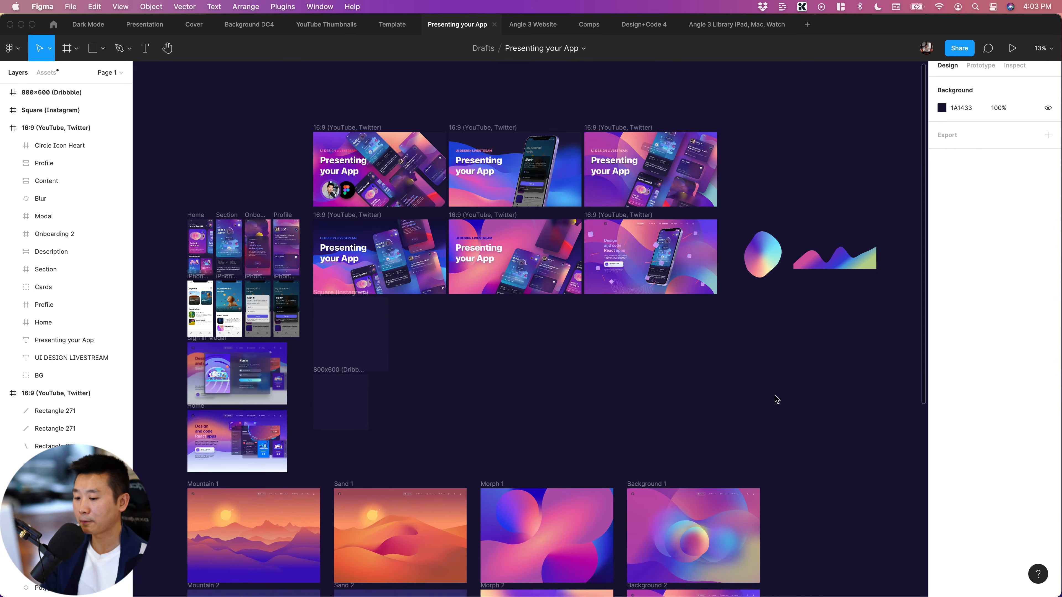
pyautogui.scroll(-10, 773, 399)
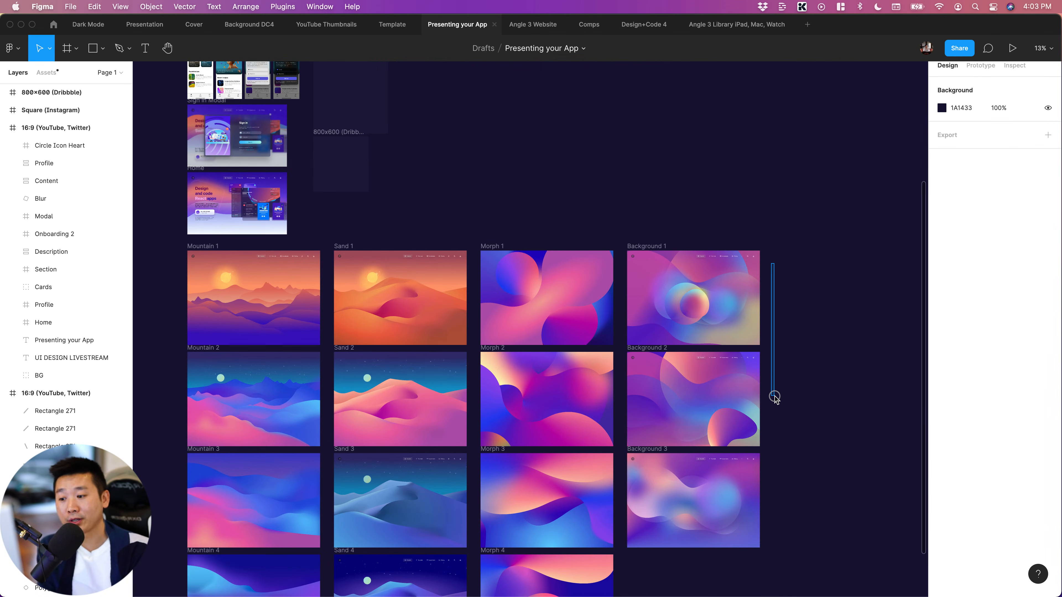
pyautogui.moveTo(774, 397); pyautogui.dragTo(796, 439)
pyautogui.scroll(13, 818, 370)
pyautogui.scroll(1, 818, 367)
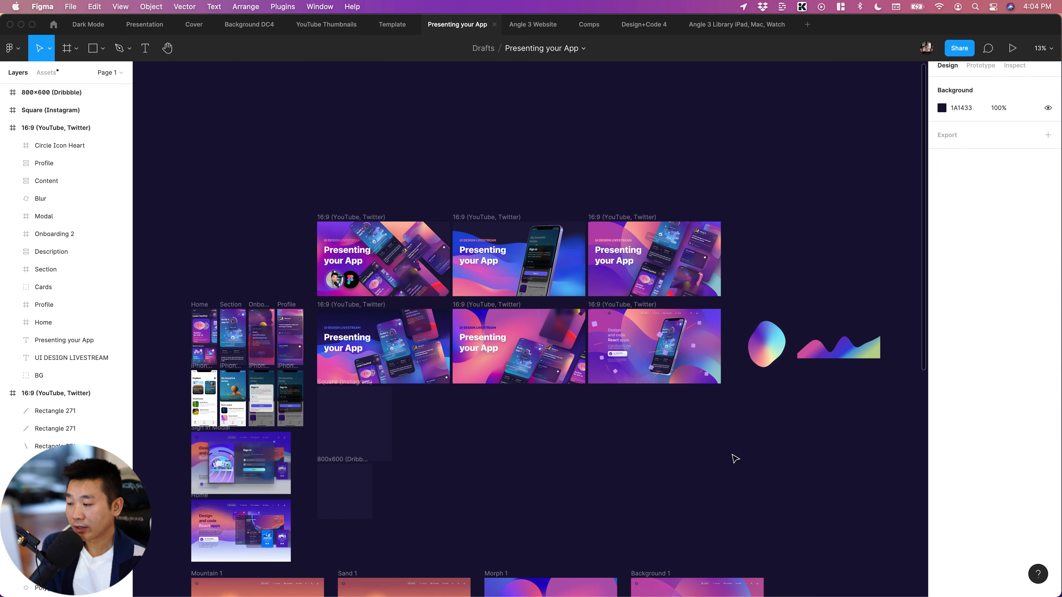
pyautogui.scroll(-3, 735, 458)
pyautogui.hscroll(-2, 735, 458)
pyautogui.scroll(-3, 735, 458)
pyautogui.hscroll(2, 736, 458)
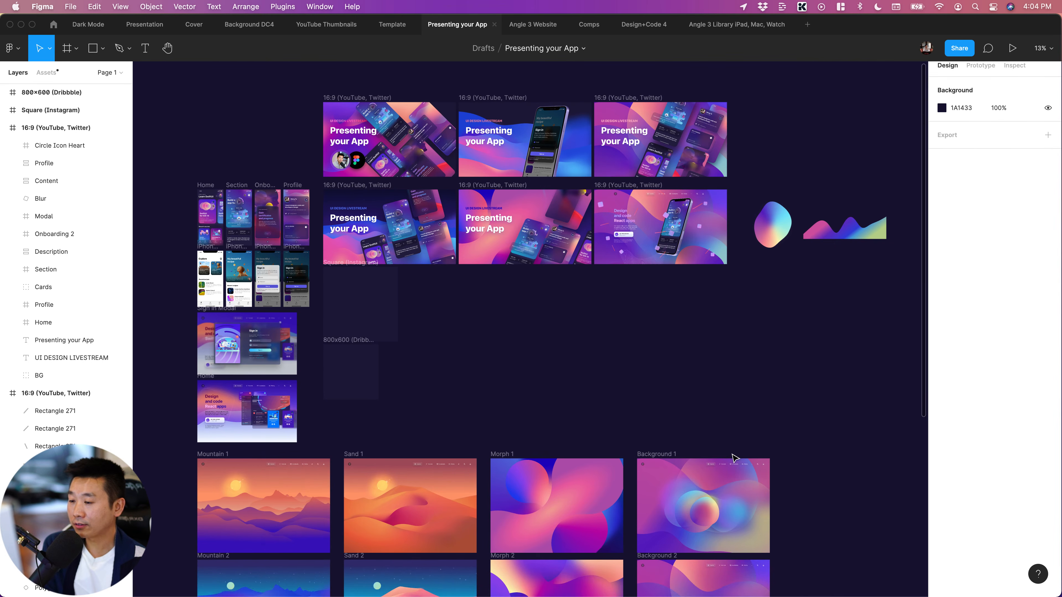
pyautogui.hscroll(-1, 736, 457)
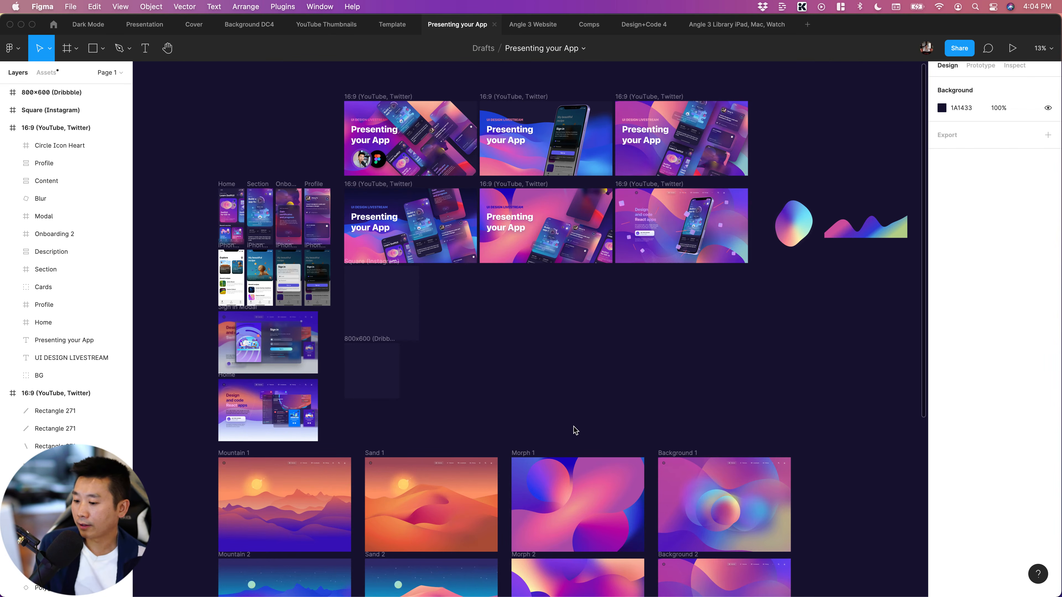
pyautogui.scroll(-3, 573, 435)
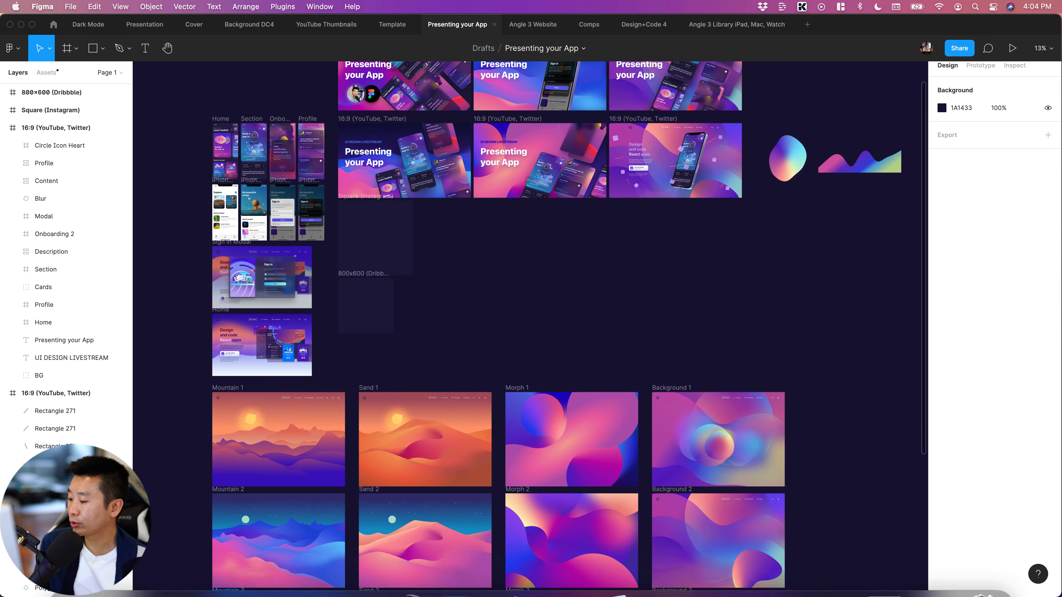
# Switch to Safari to view the Angle 3 device mockups page on angle.sh, and return to the Figma file
pyautogui.moveTo(172, 589)
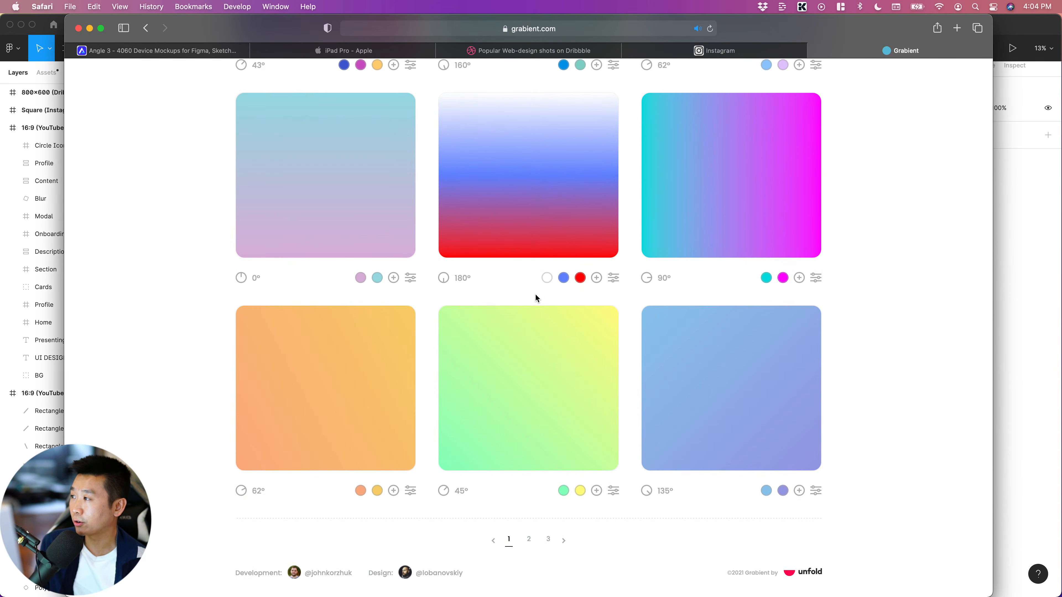
pyautogui.click(211, 52)
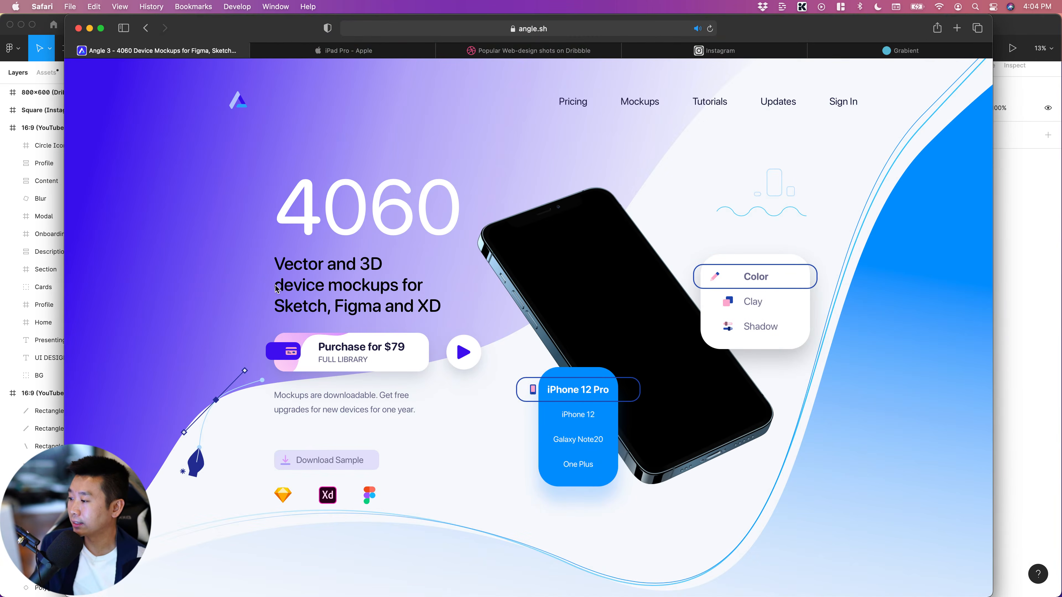
pyautogui.scroll(-2, 277, 288)
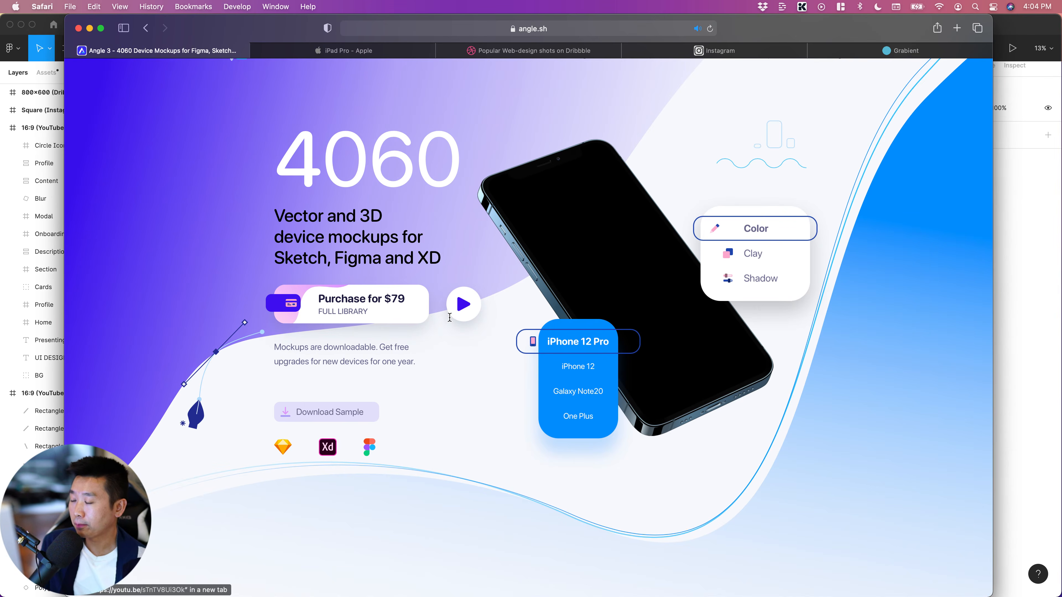
pyautogui.press('super+Tab')
pyautogui.scroll(5, 699, 294)
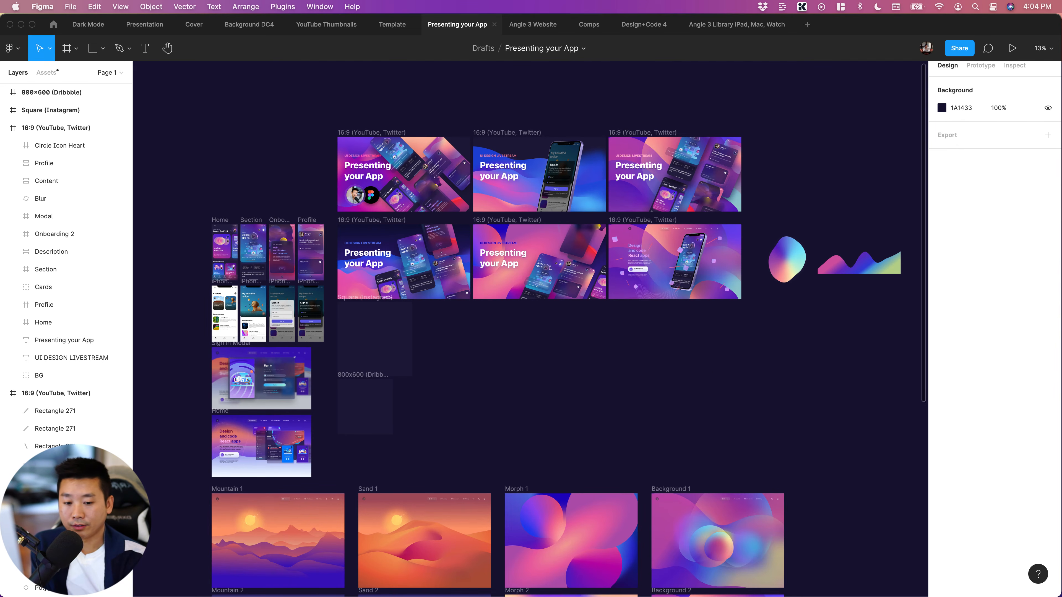
# Examine the layered shapes and phone mockup in the "Design and code React apps" cover beside the other 16:9 covers
pyautogui.scroll(-2, 865, 400)
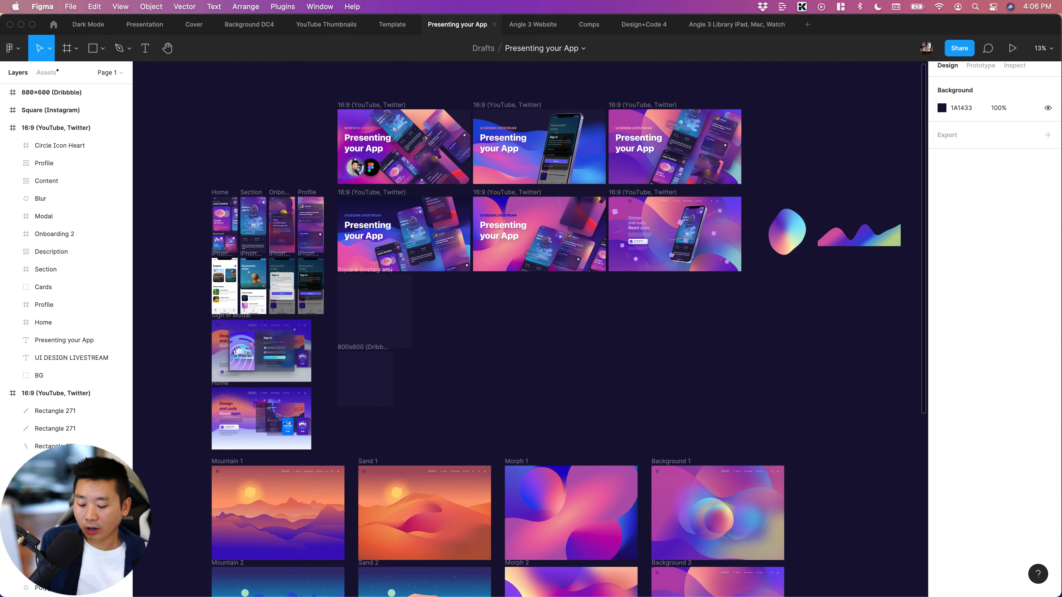
pyautogui.press('super+equal')
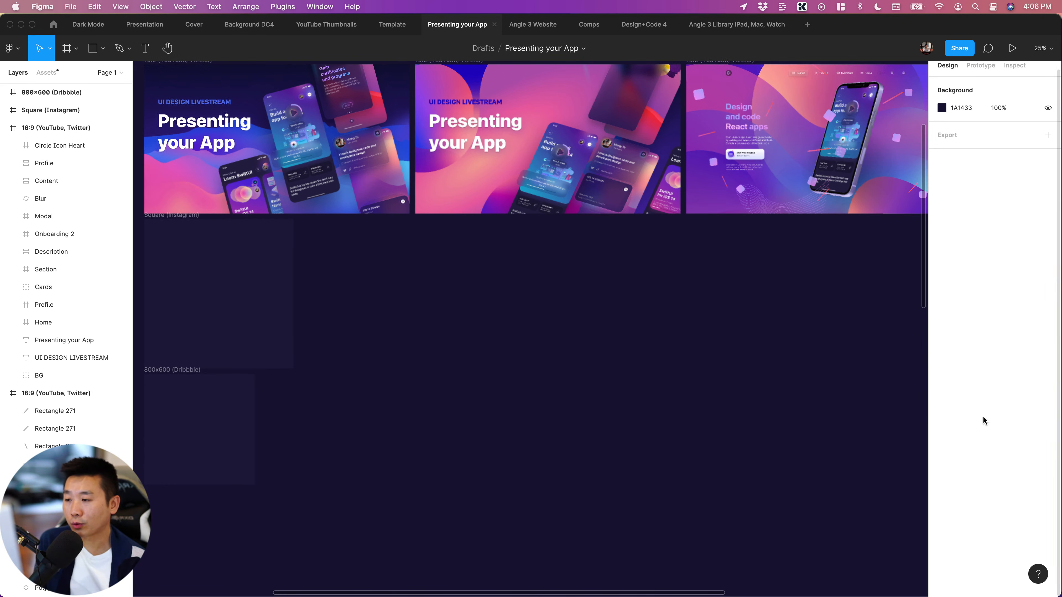
pyautogui.scroll(8, 577, 363)
pyautogui.scroll(-3, 586, 363)
pyautogui.hscroll(5, 586, 364)
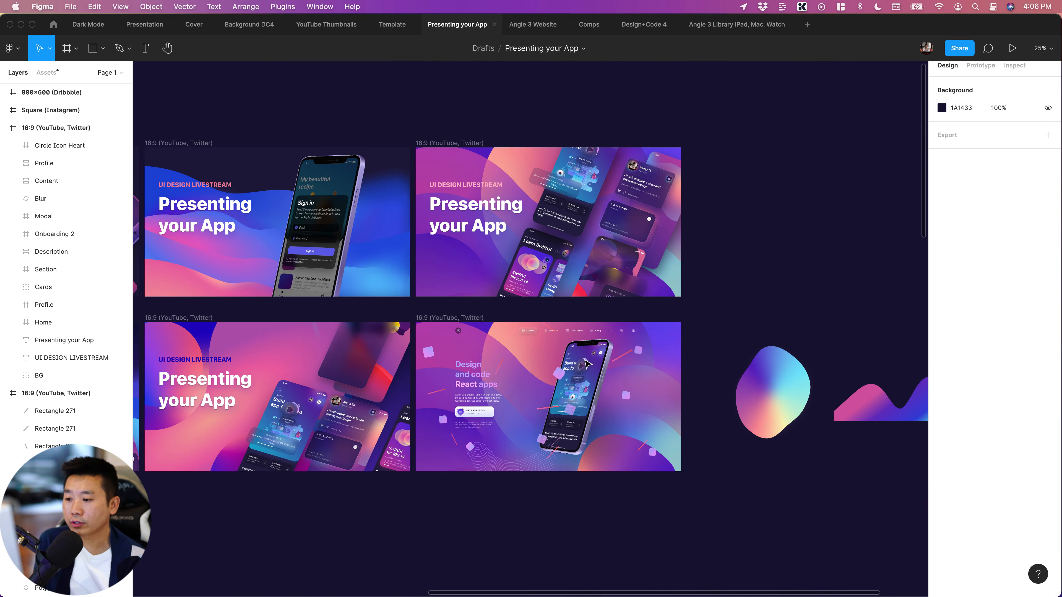
pyautogui.hscroll(-2, 598, 484)
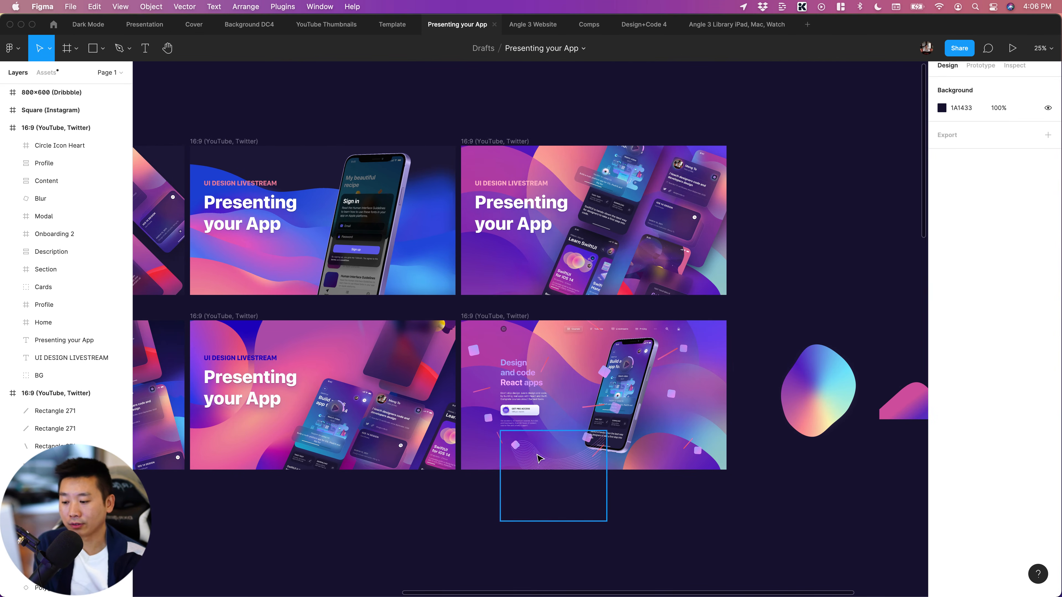
pyautogui.click(488, 461)
pyautogui.moveTo(488, 461)
pyautogui.mouseDown()
pyautogui.moveTo(474, 461)
pyautogui.moveTo(486, 466)
pyautogui.mouseUp()
pyautogui.click(623, 530)
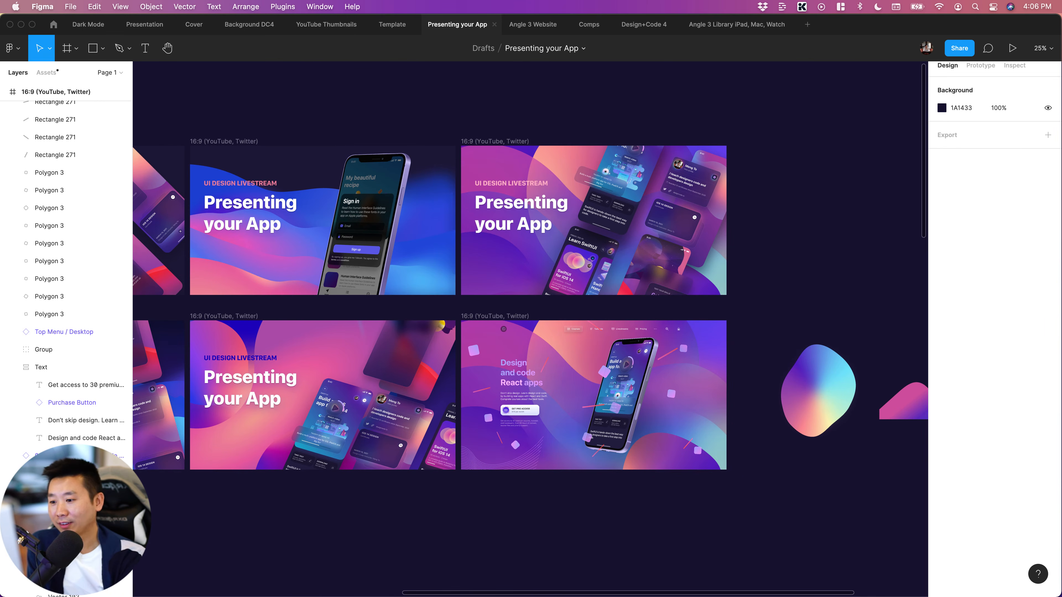
pyautogui.hscroll(-2, 579, 368)
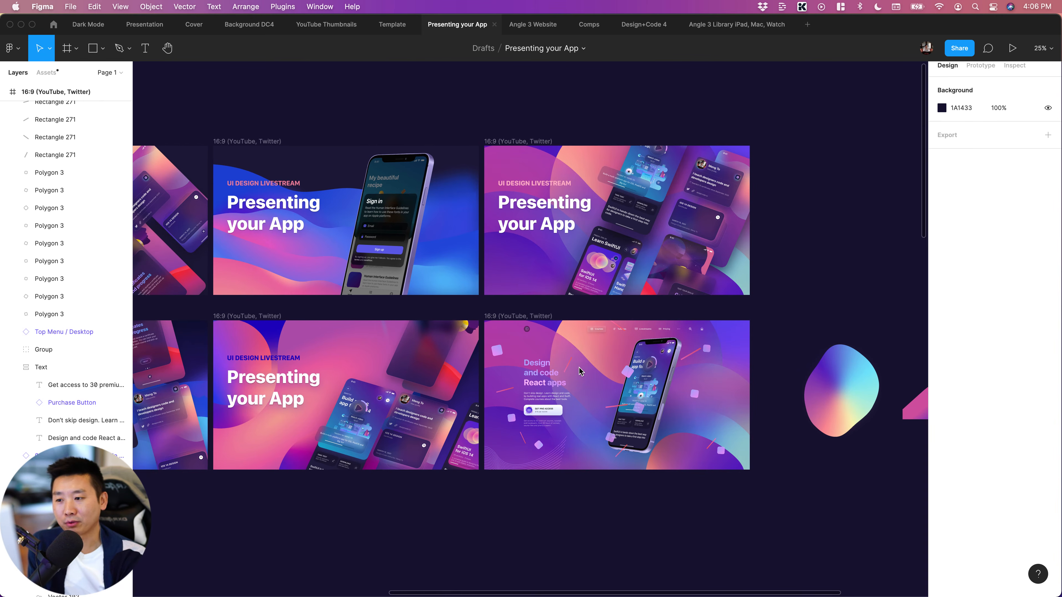
pyautogui.click(583, 426)
pyautogui.hscroll(-5, 631, 418)
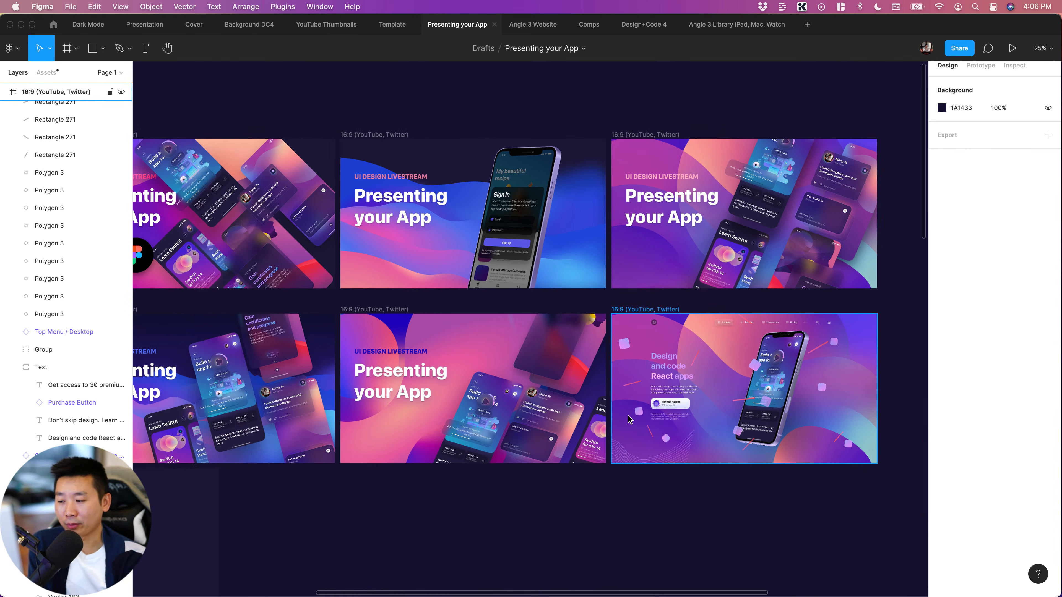
pyautogui.scroll(-2, 632, 419)
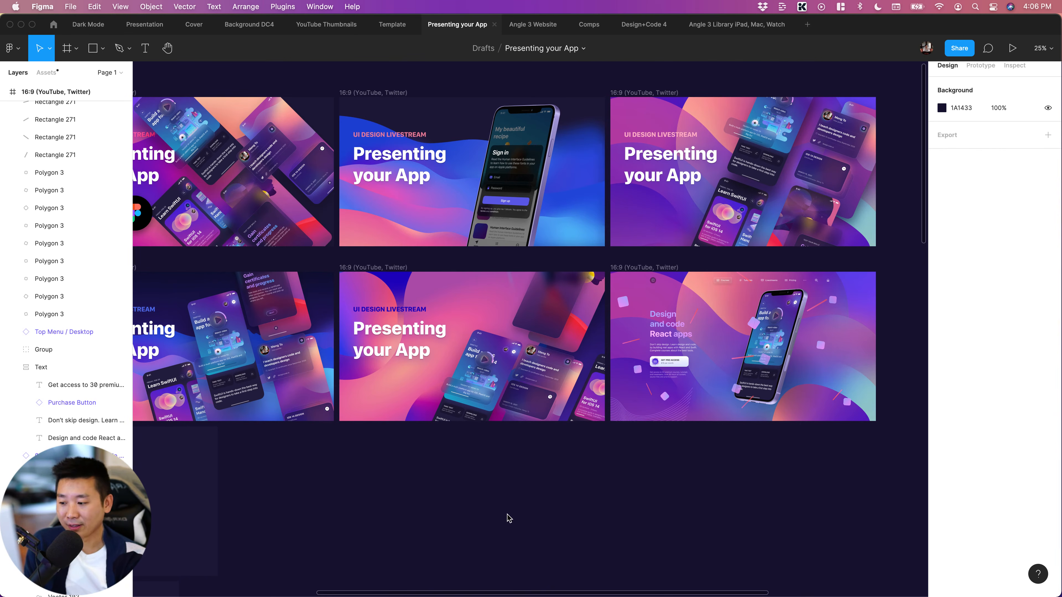
# Look over the Mountain, Sand and Morph artworks below the cover frames
pyautogui.scroll(-10, 506, 515)
pyautogui.scroll(-7, 504, 518)
pyautogui.hscroll(-3, 504, 518)
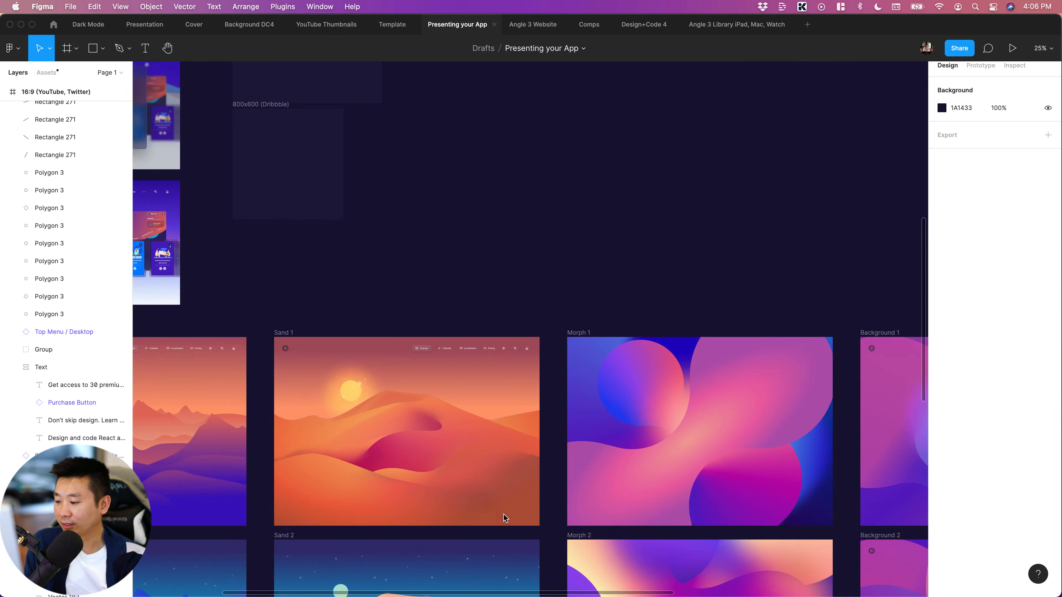
pyautogui.scroll(-3, 504, 518)
pyautogui.hscroll(-5, 504, 518)
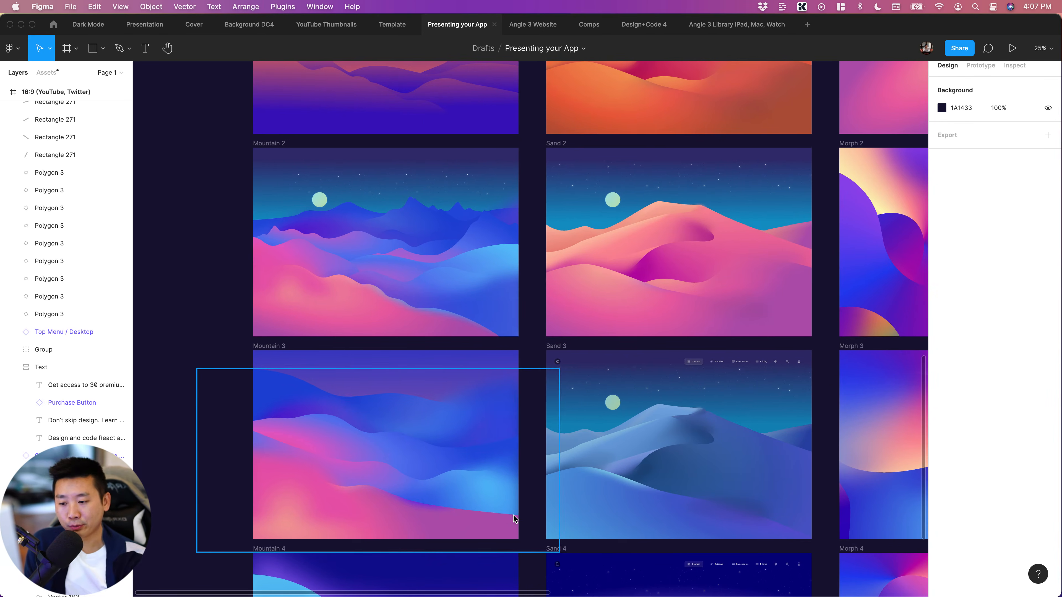
pyautogui.hscroll(4, 504, 519)
pyautogui.scroll(4, 583, 286)
pyautogui.hscroll(1, 582, 285)
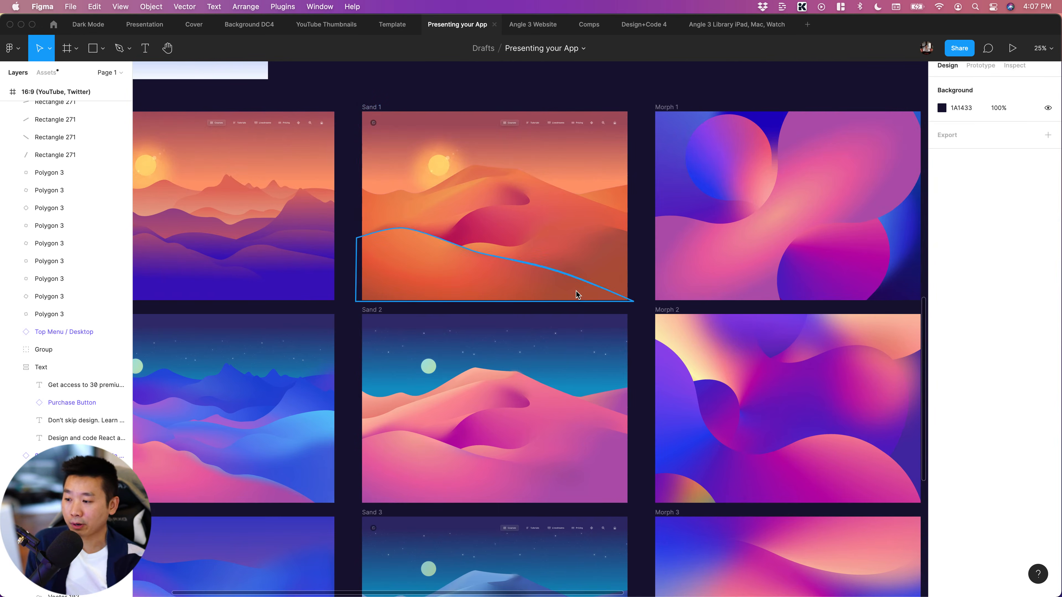
# Examine the Sand 1 to Sand 4 dune artworks up close, checking the front dune vector in Sand 1
pyautogui.press('super+equal')
pyautogui.scroll(4, 607, 295)
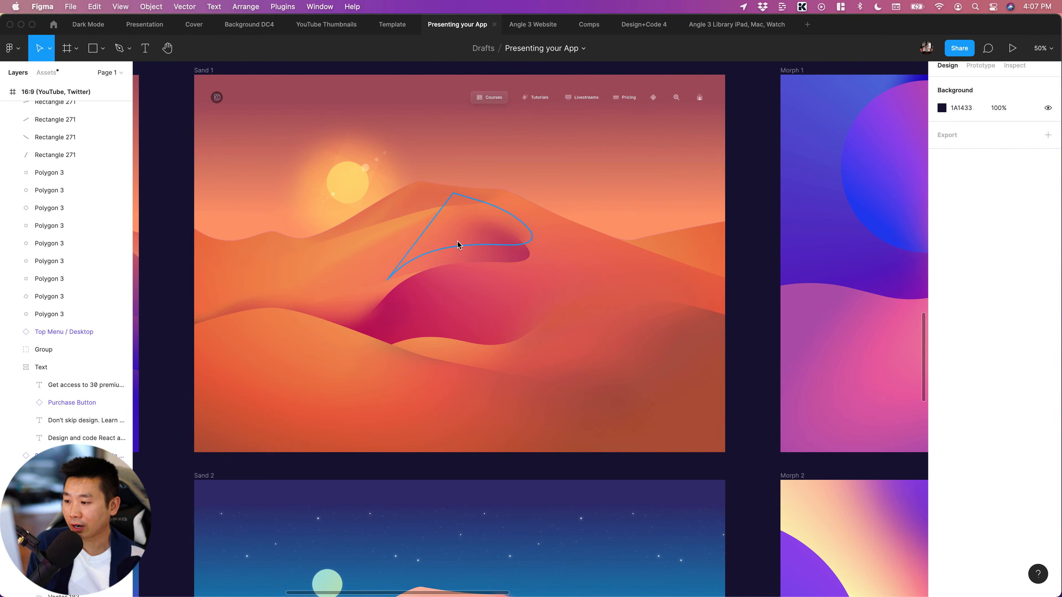
pyautogui.click(270, 348)
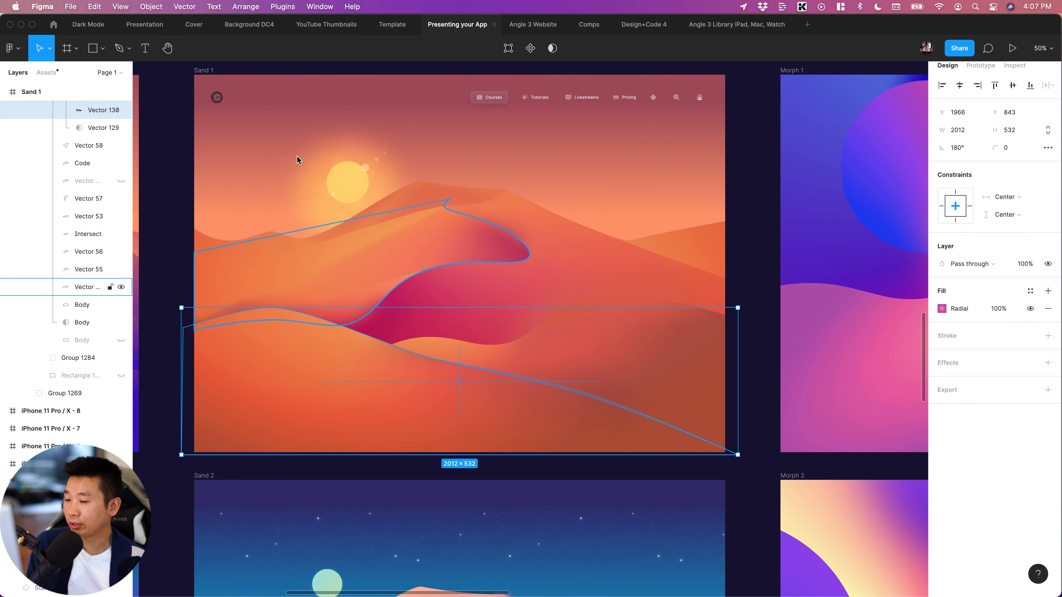
pyautogui.scroll(-10, 541, 322)
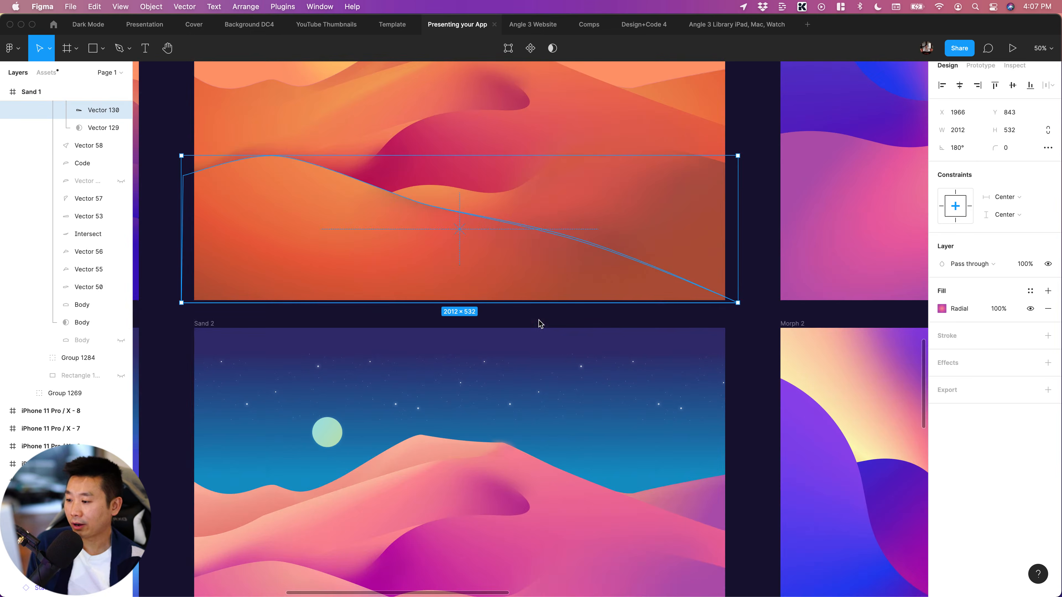
pyautogui.scroll(-1, 541, 324)
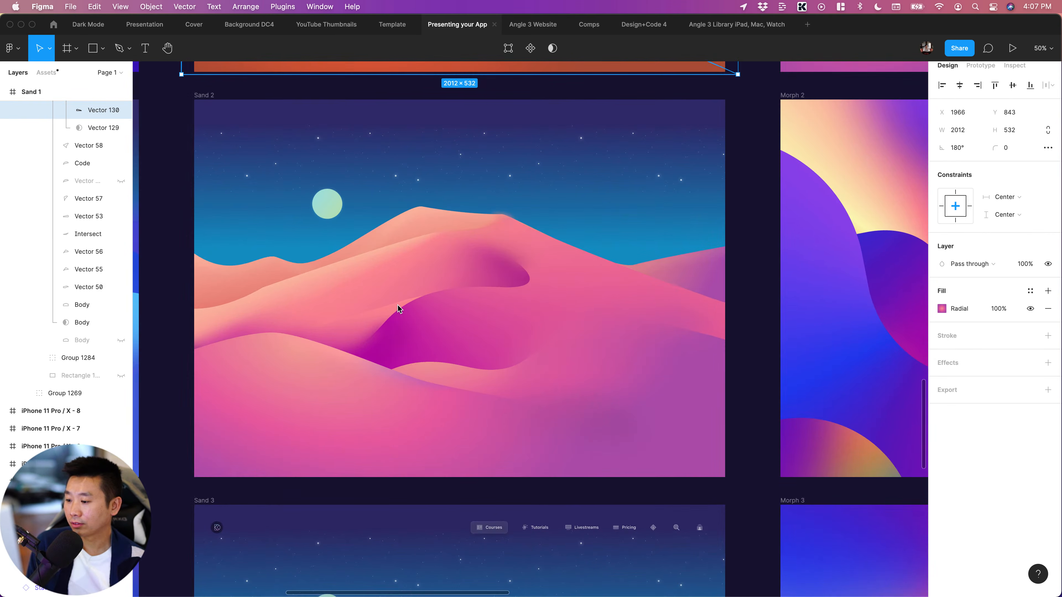
pyautogui.scroll(-20, 398, 307)
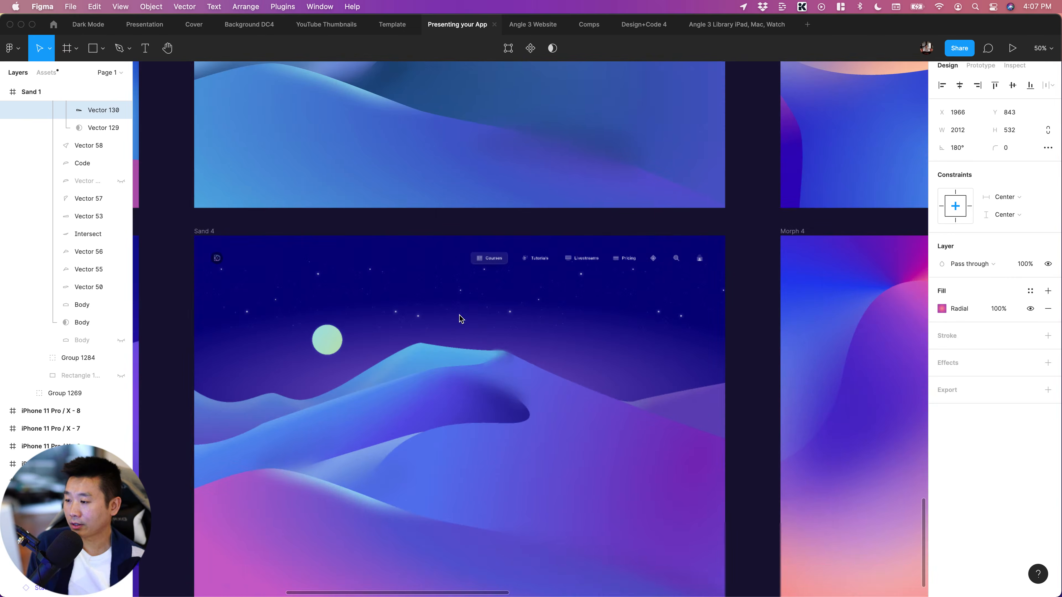
pyautogui.scroll(-4, 460, 315)
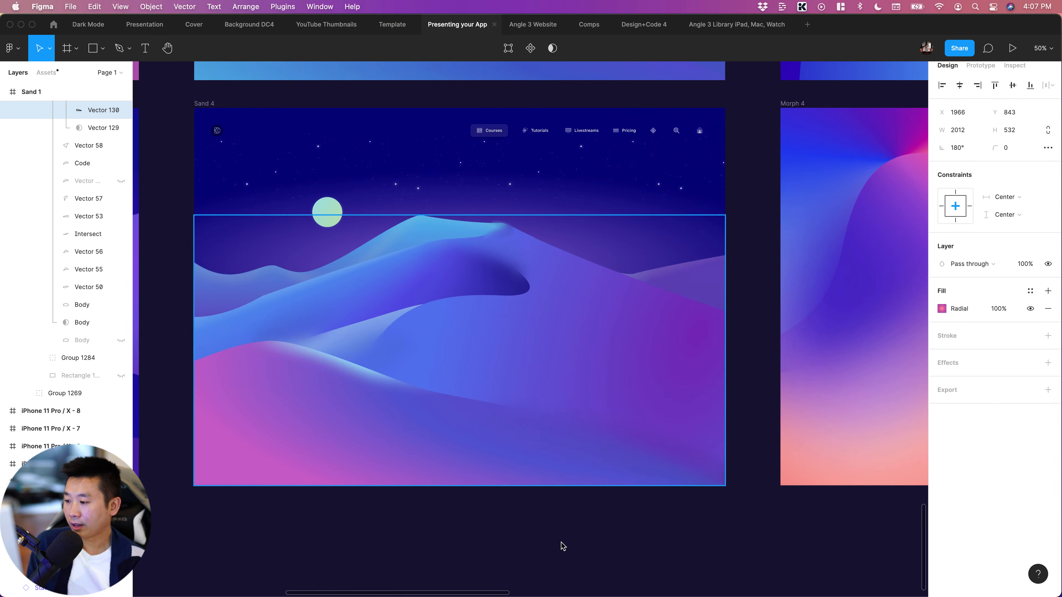
pyautogui.press('Escape')
pyautogui.hscroll(3, 498, 361)
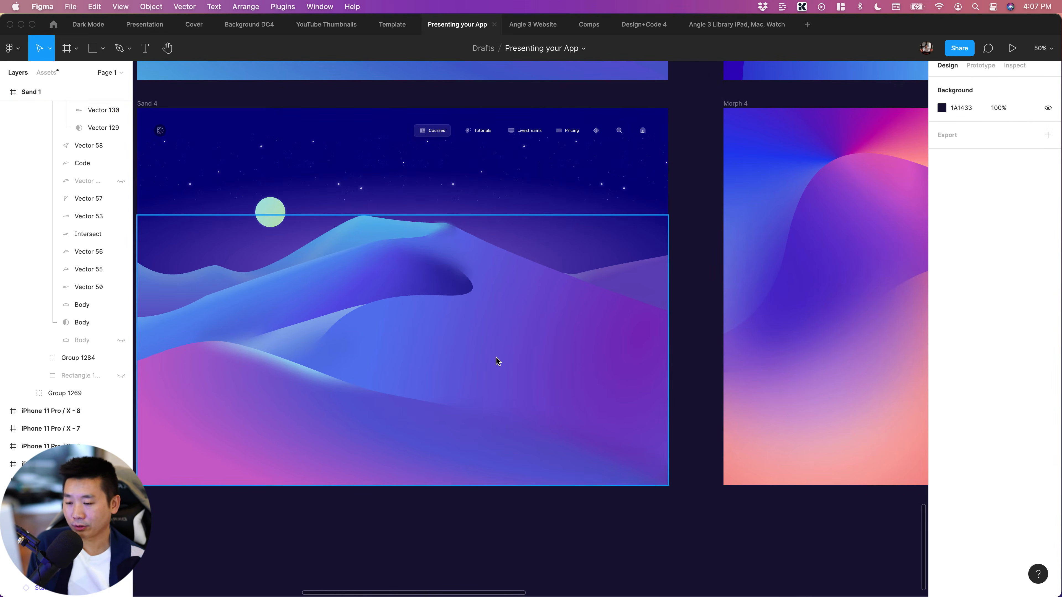
# Examine the flowing gradient shapes in the Morph 3 and Morph 4 artworks
pyautogui.hscroll(3, 719, 370)
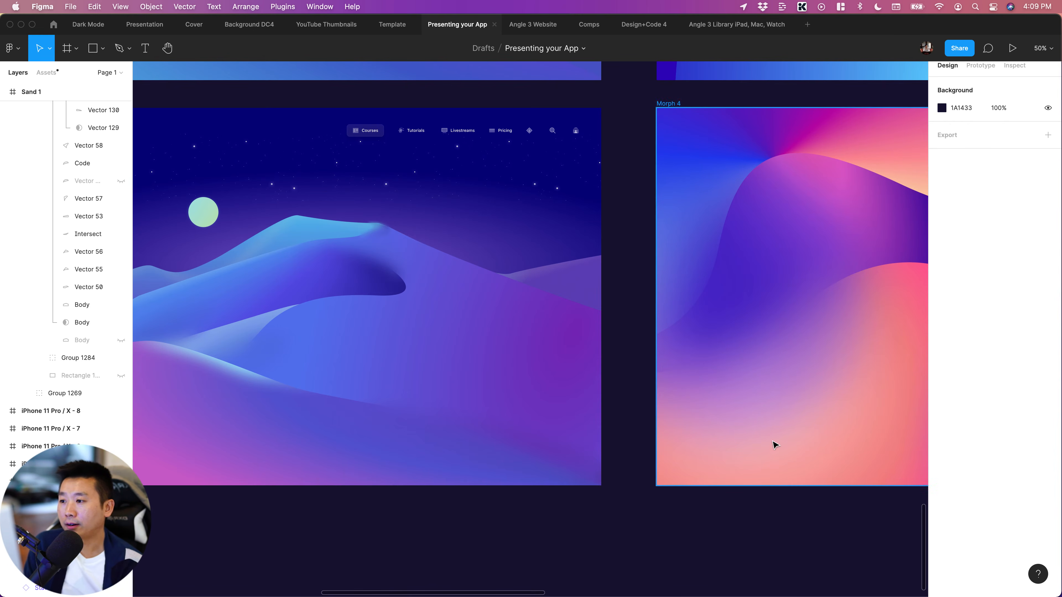
pyautogui.hscroll(10, 705, 444)
pyautogui.scroll(7, 705, 444)
pyautogui.scroll(4, 705, 444)
pyautogui.hscroll(-3, 705, 444)
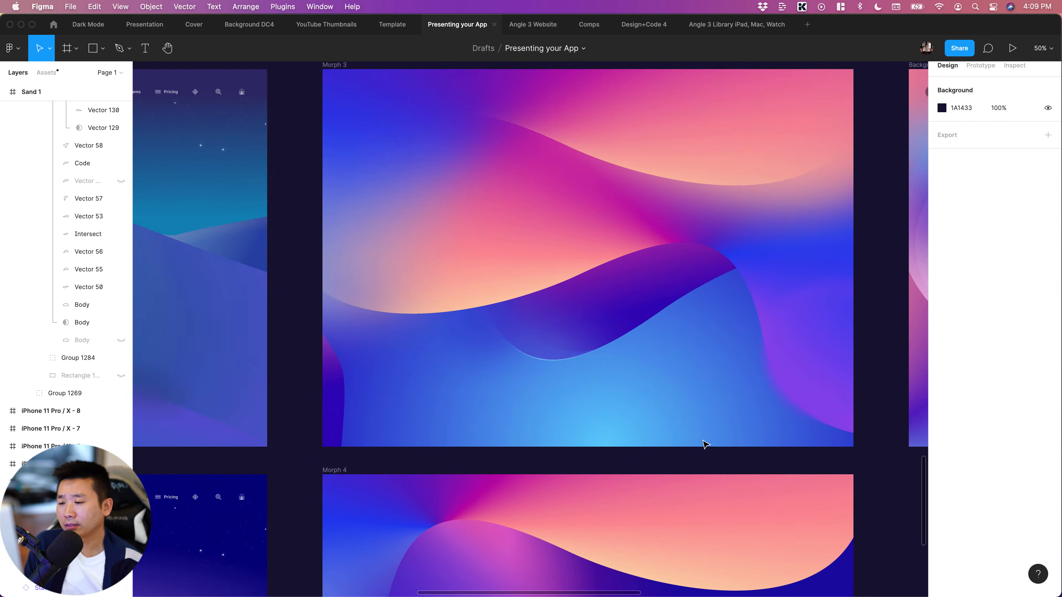
pyautogui.hscroll(8, 703, 443)
pyautogui.hscroll(-2, 739, 440)
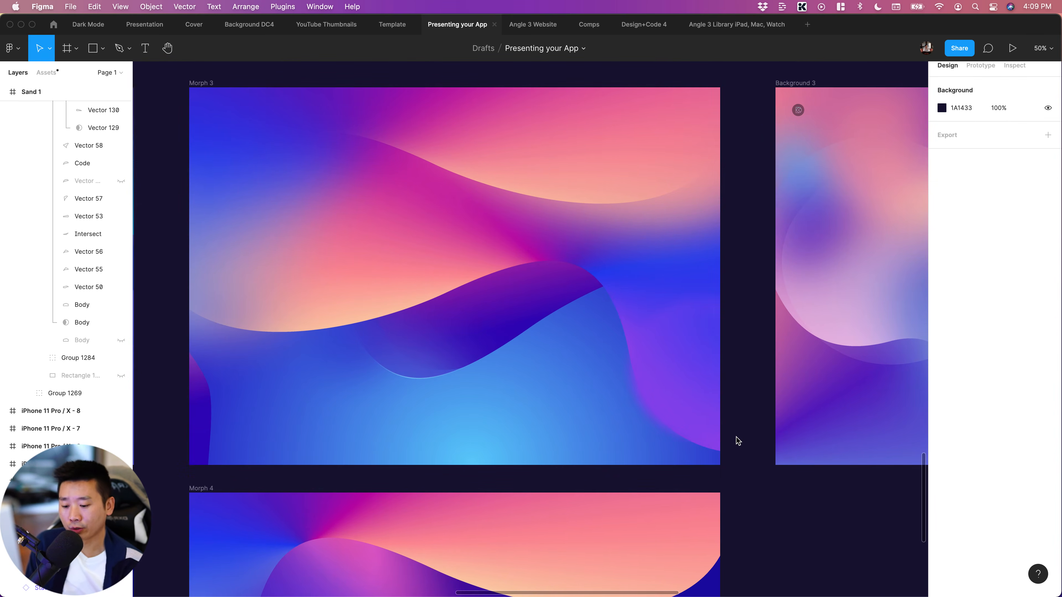
pyautogui.scroll(-5, 738, 441)
pyautogui.scroll(3, 746, 425)
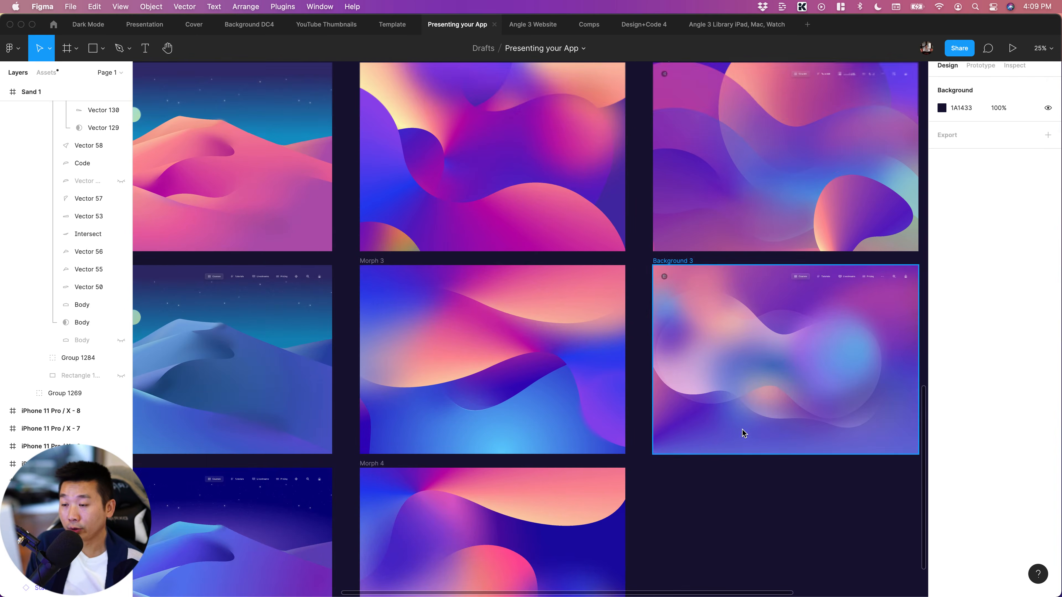
# Compare the Background 1, Background 2 and Background 3 artworks with the Morph series
pyautogui.scroll(-2, 743, 430)
pyautogui.scroll(3, 742, 429)
pyautogui.scroll(3, 744, 434)
pyautogui.hscroll(1, 744, 434)
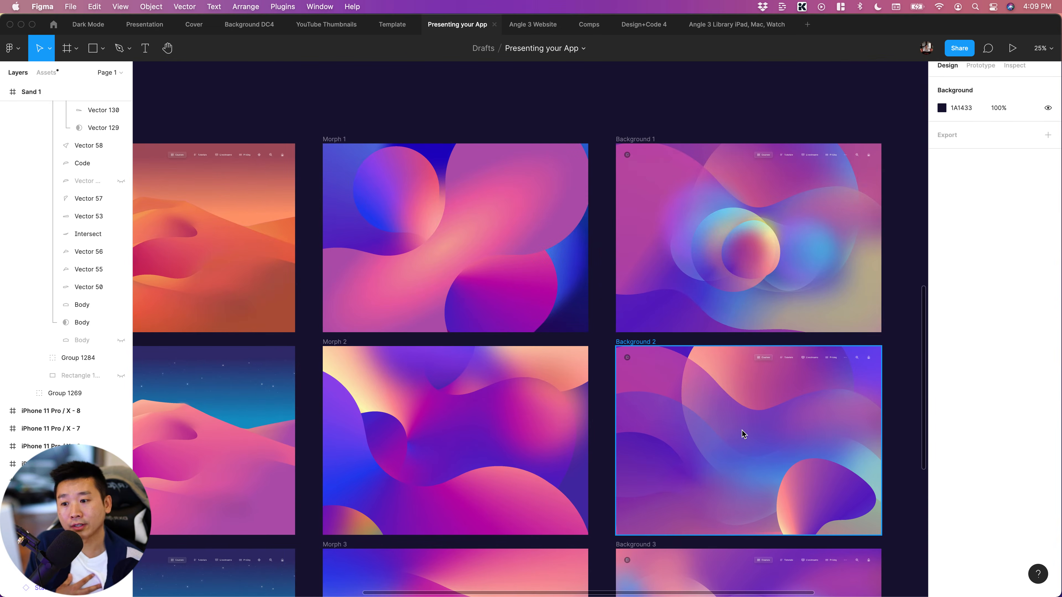
pyautogui.hscroll(3, 742, 430)
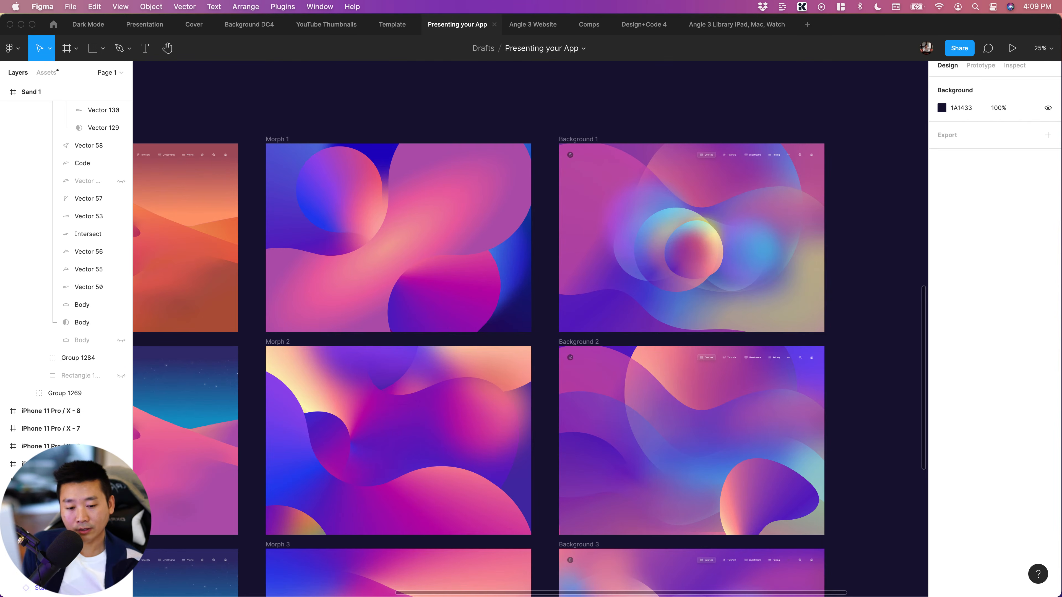
pyautogui.hscroll(10, 640, 396)
pyautogui.scroll(-3, 643, 396)
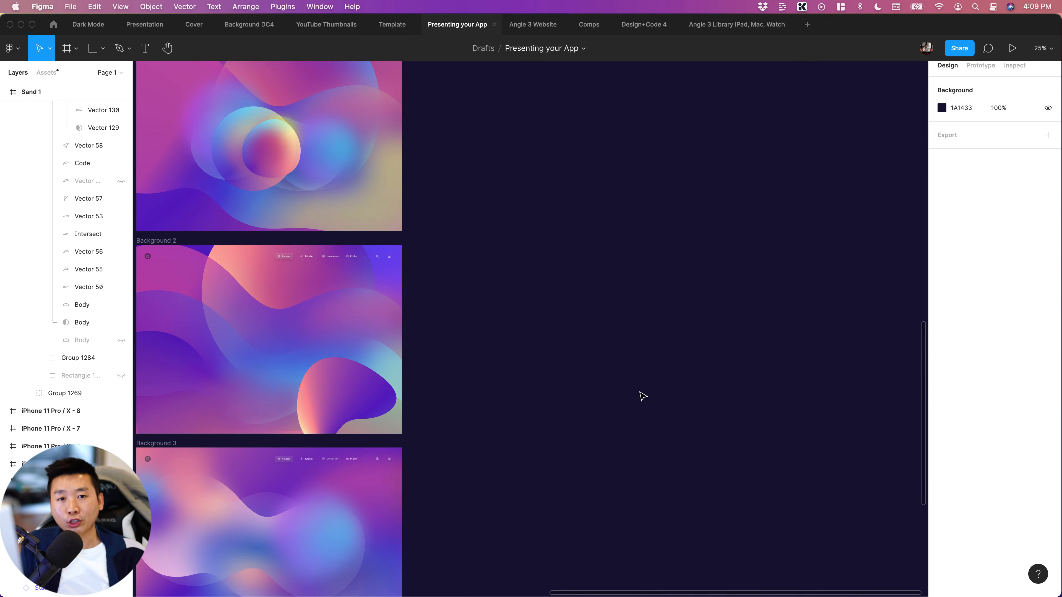
pyautogui.press('r')
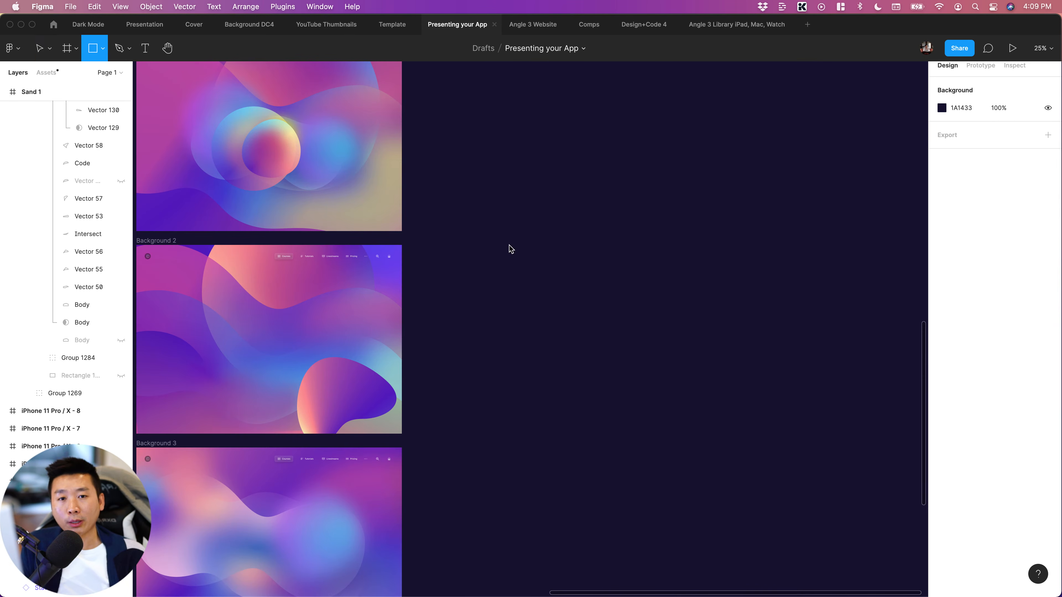
pyautogui.moveTo(510, 246); pyautogui.dragTo(654, 349)
pyautogui.moveTo(589, 320)
pyautogui.mouseDown()
pyautogui.moveTo(606, 314)
pyautogui.moveTo(592, 314)
pyautogui.mouseUp()
pyautogui.click(965, 237)
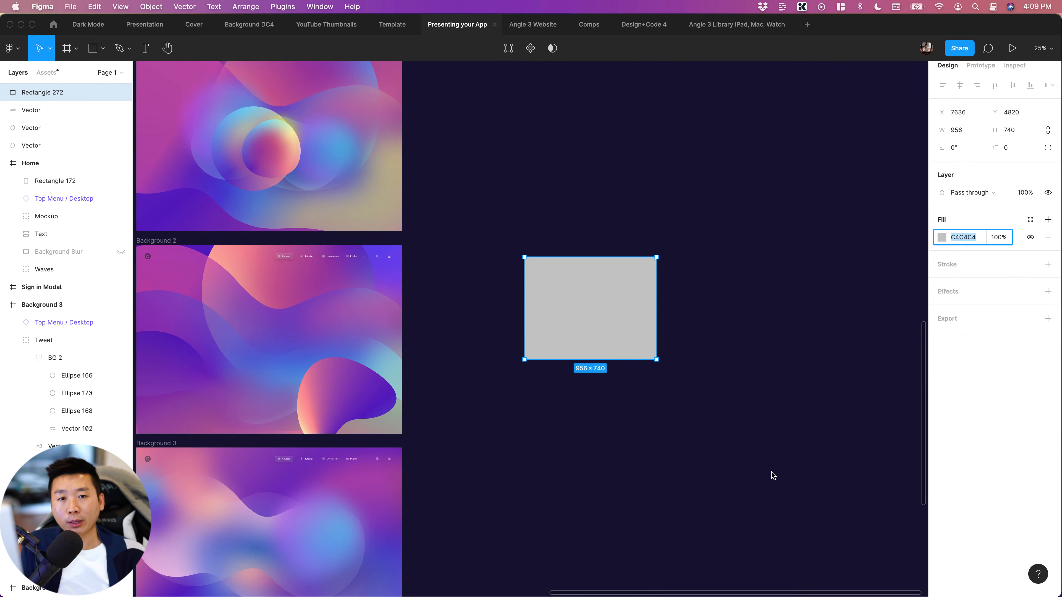
pyautogui.click(760, 442)
pyautogui.click(527, 303)
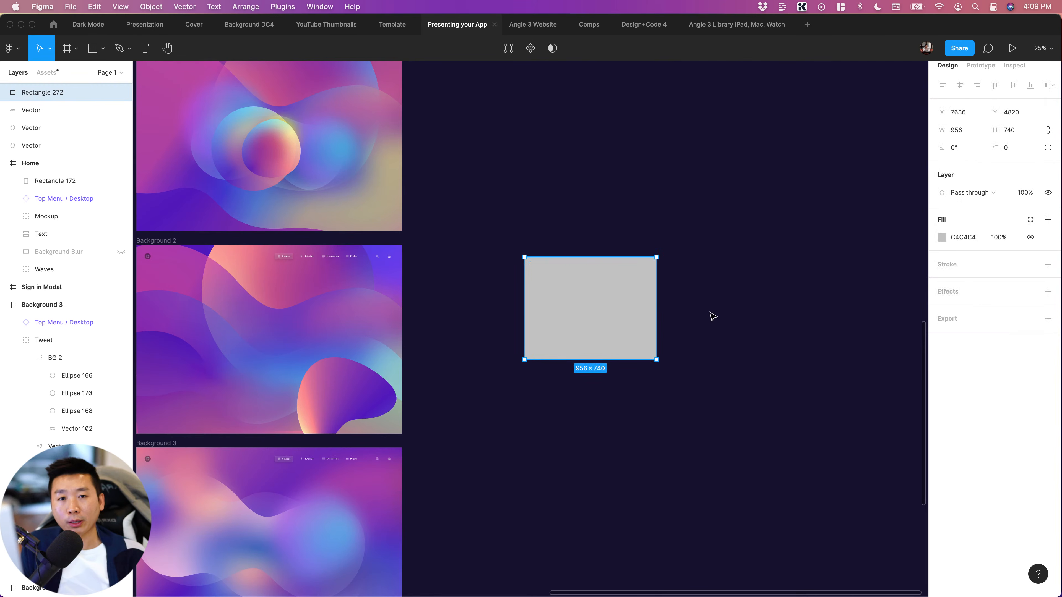
pyautogui.press('Delete')
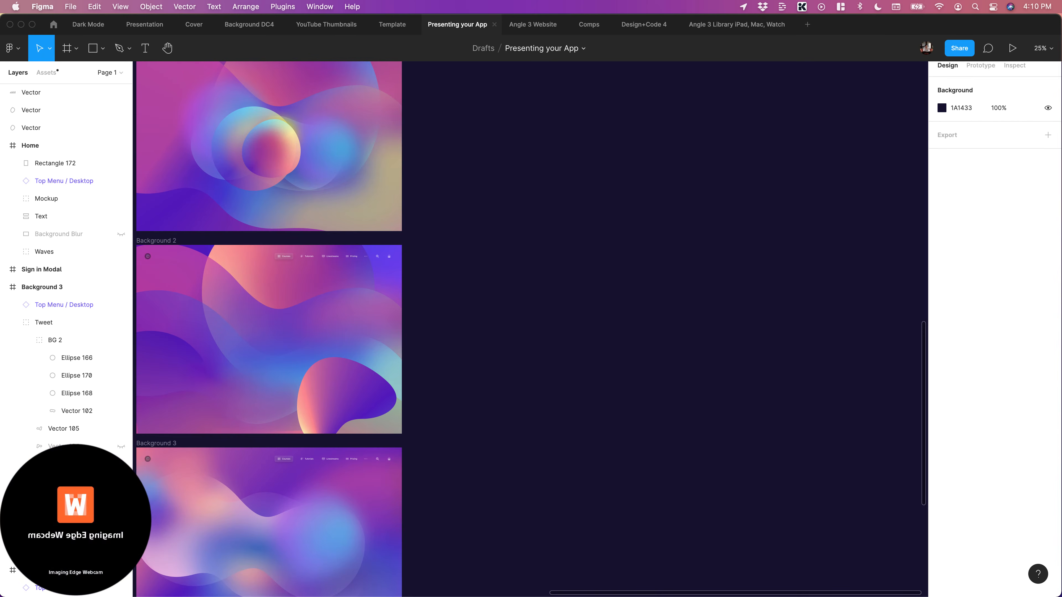
# Go back from the Background artworks to review the 16:9 (YouTube, Twitter) "Presenting your App" covers
pyautogui.hscroll(-10, 709, 368)
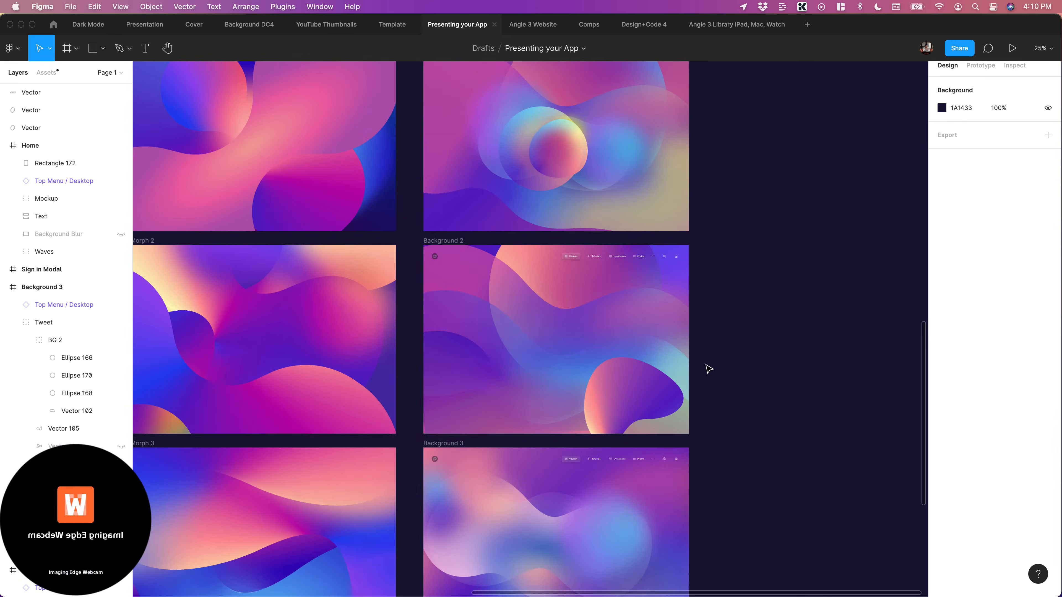
pyautogui.scroll(10, 707, 369)
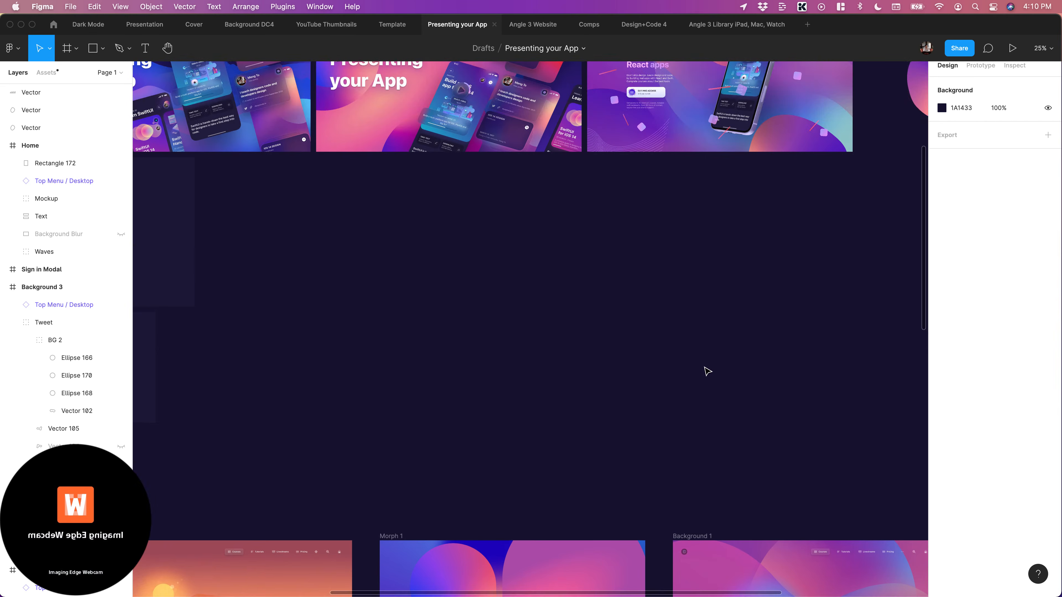
pyautogui.scroll(3, 708, 372)
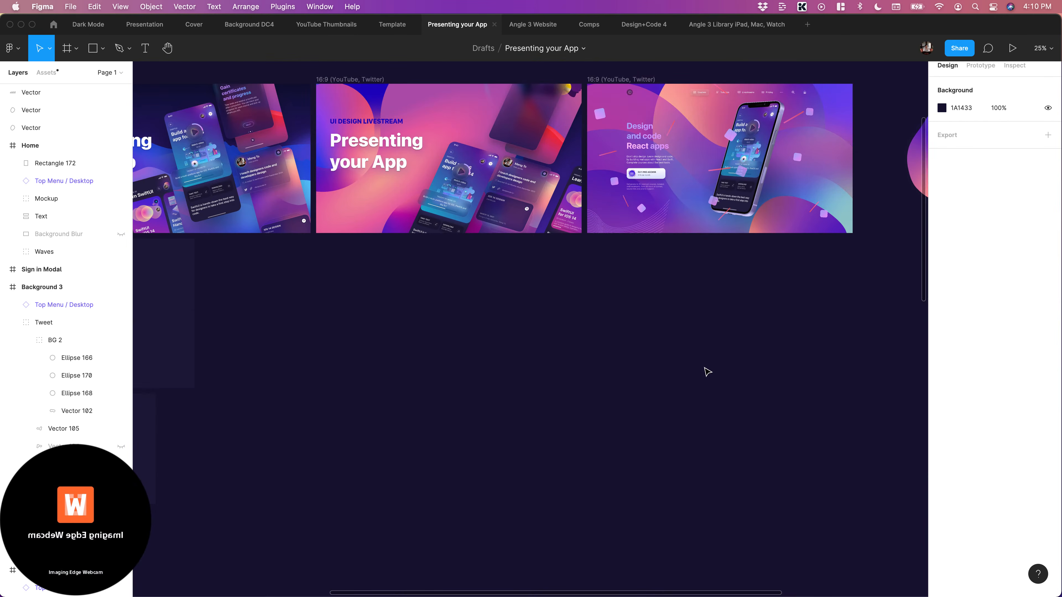
pyautogui.scroll(12, 707, 372)
pyautogui.hscroll(-5, 707, 371)
pyautogui.scroll(10, 706, 372)
pyautogui.hscroll(-2, 706, 371)
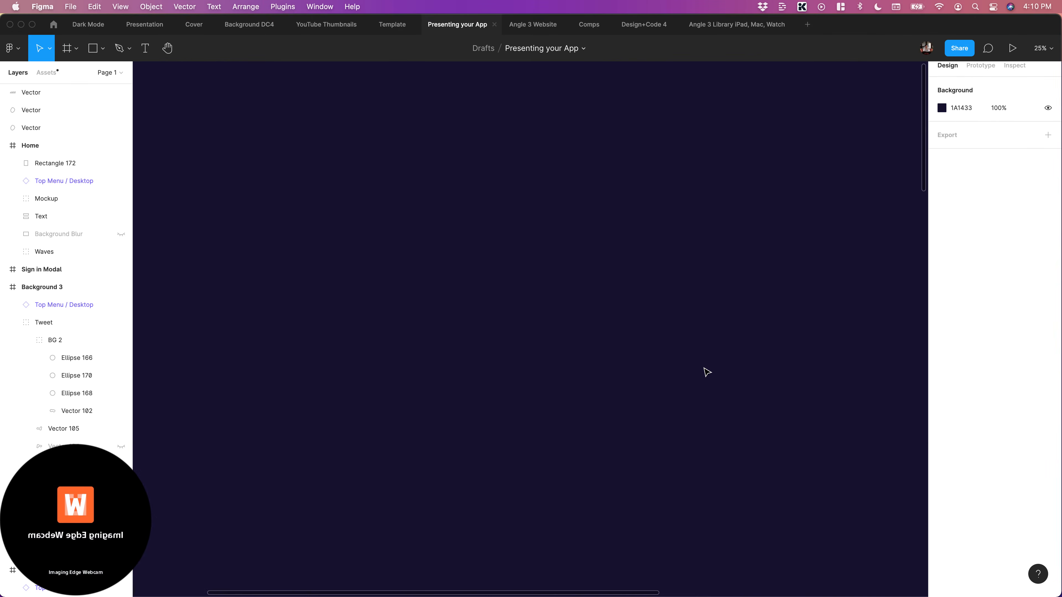
pyautogui.scroll(-15, 706, 371)
pyautogui.scroll(3, 706, 371)
pyautogui.hscroll(1, 706, 370)
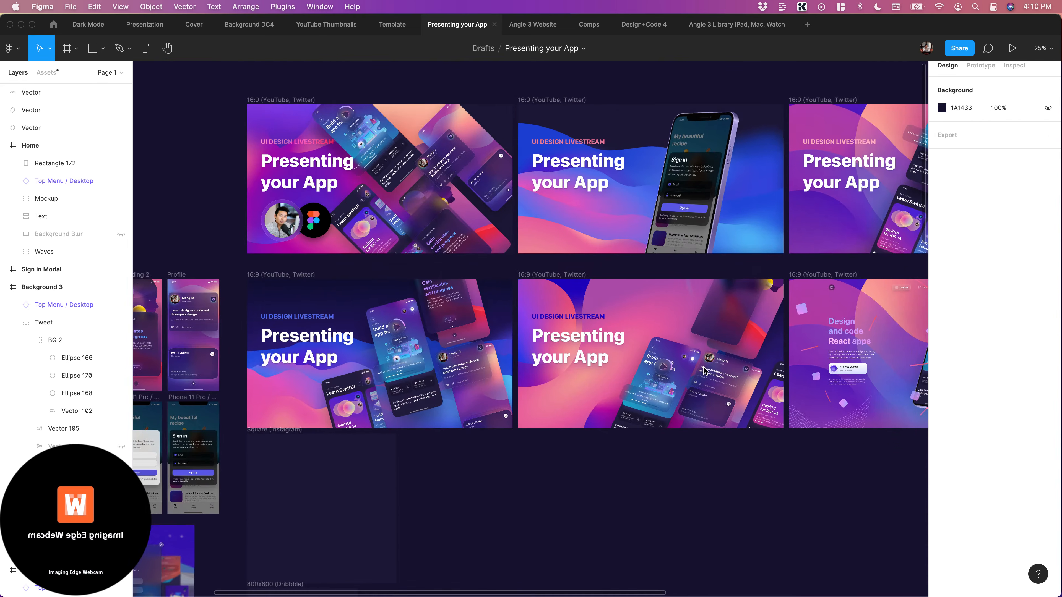